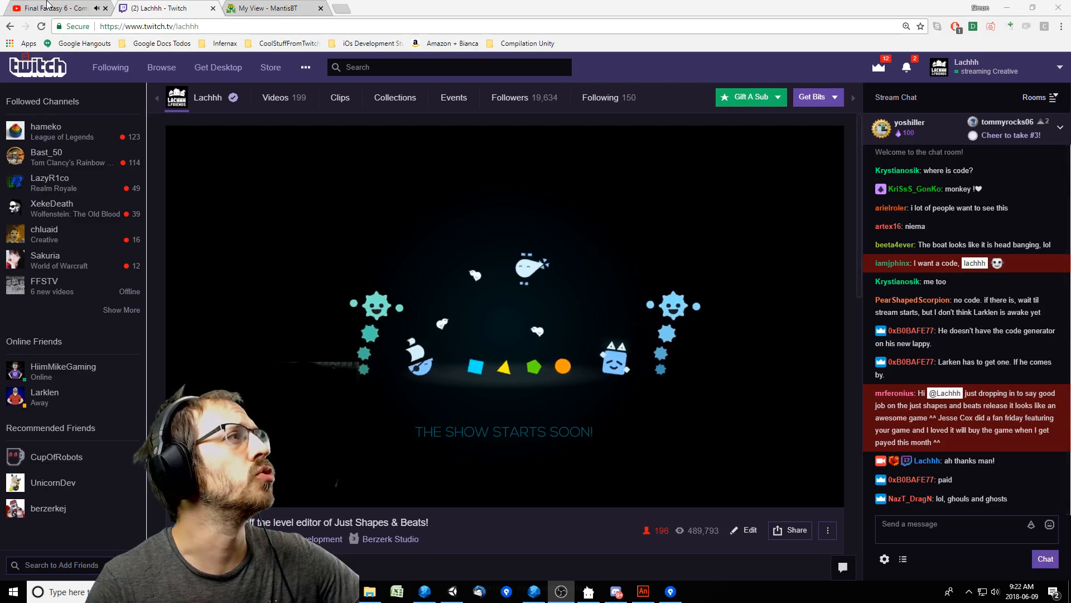
Open the Final Fantasy 6 soundtrack page on YouTube and lower the system speaker volume slightly.
left_click(51, 8)
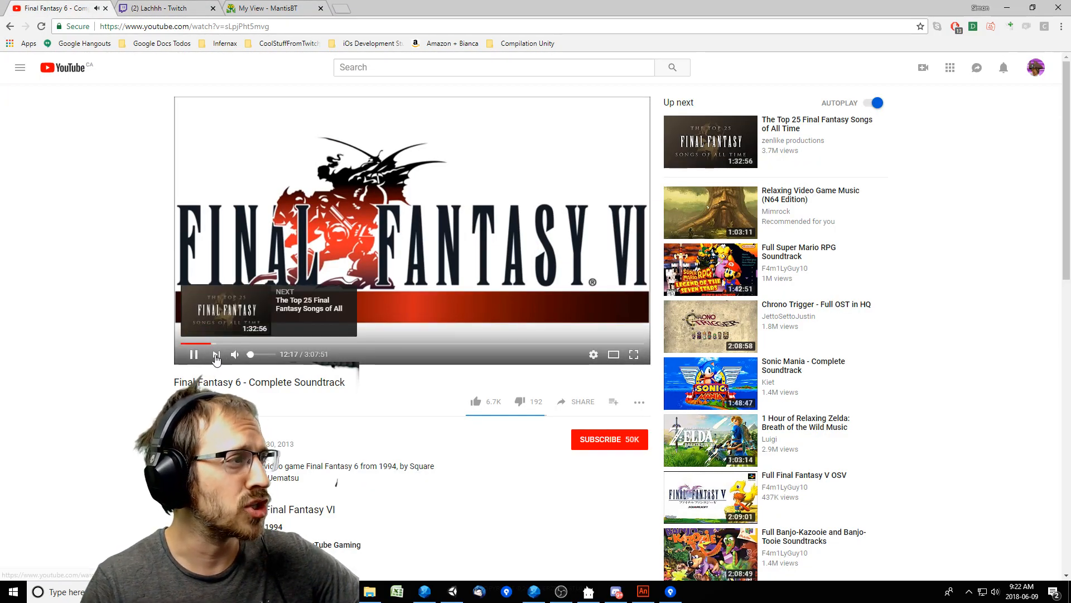
left_click(994, 593)
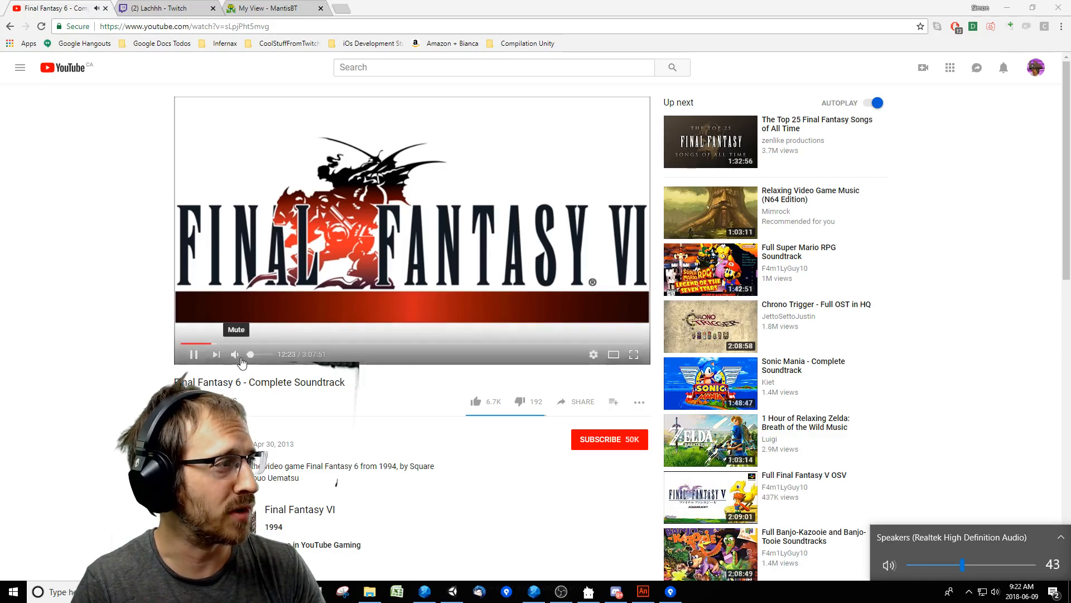
left_click(250, 360)
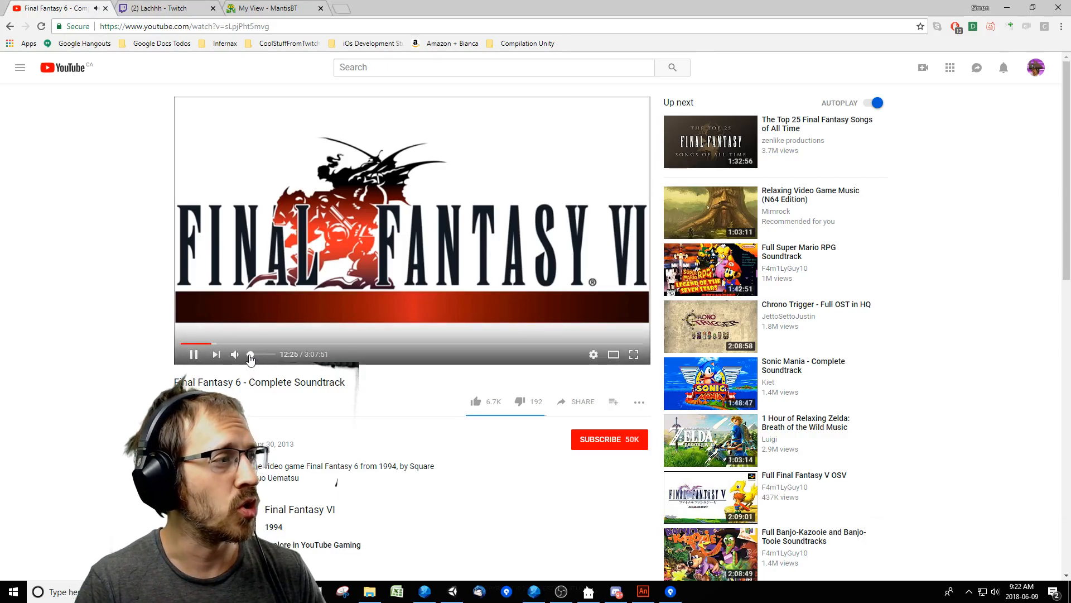
left_click(995, 593)
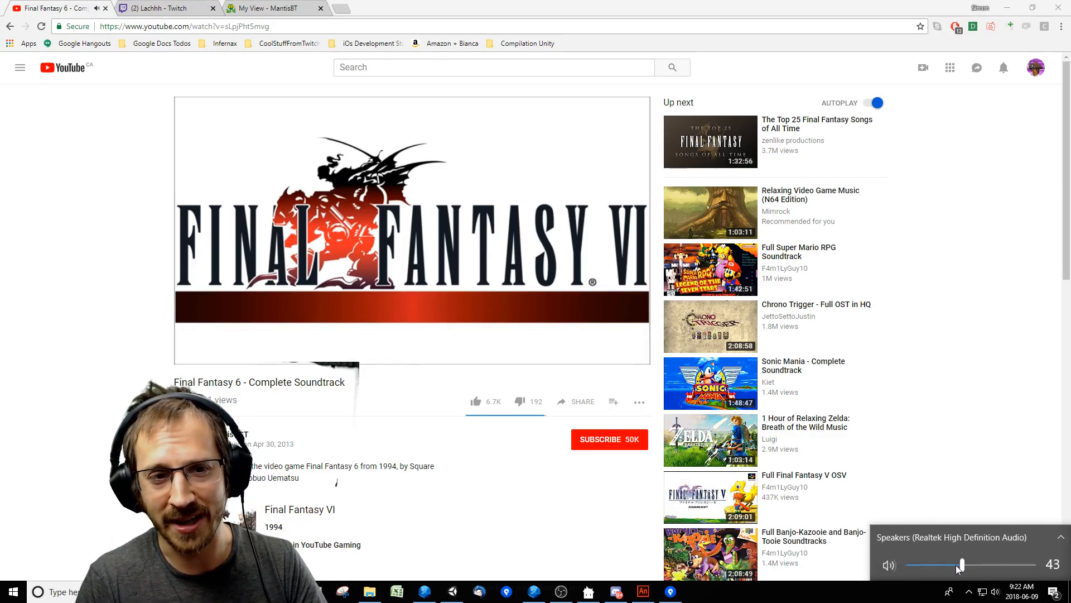
left_click_drag(958, 568, 954, 569)
left_click(68, 505)
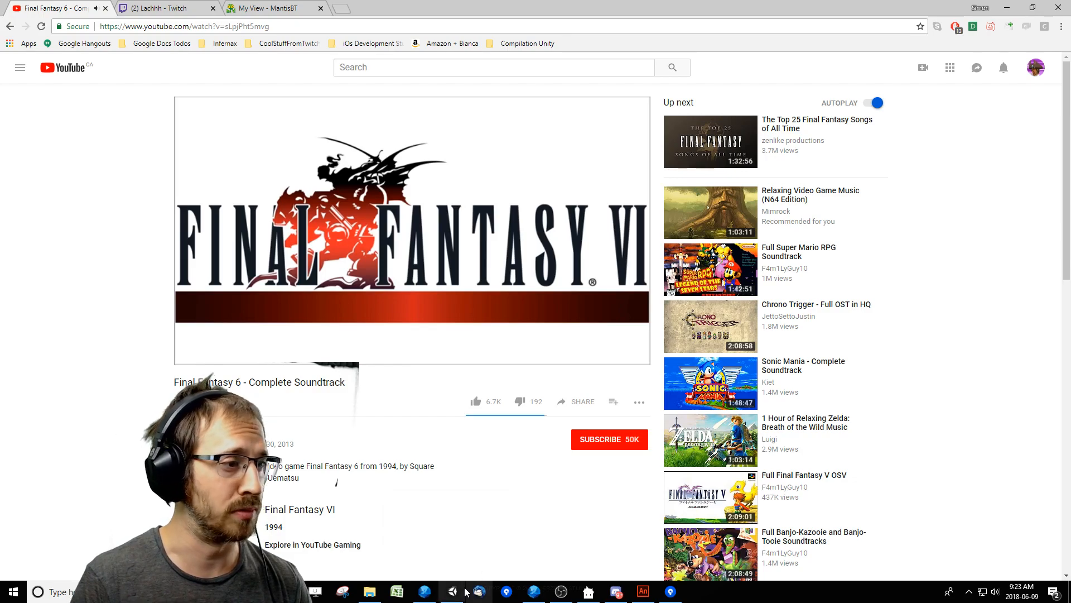
Switch to FDT, rerun the JSB_LevelEditor build and highlight the locale path in the console output.
left_click(534, 591)
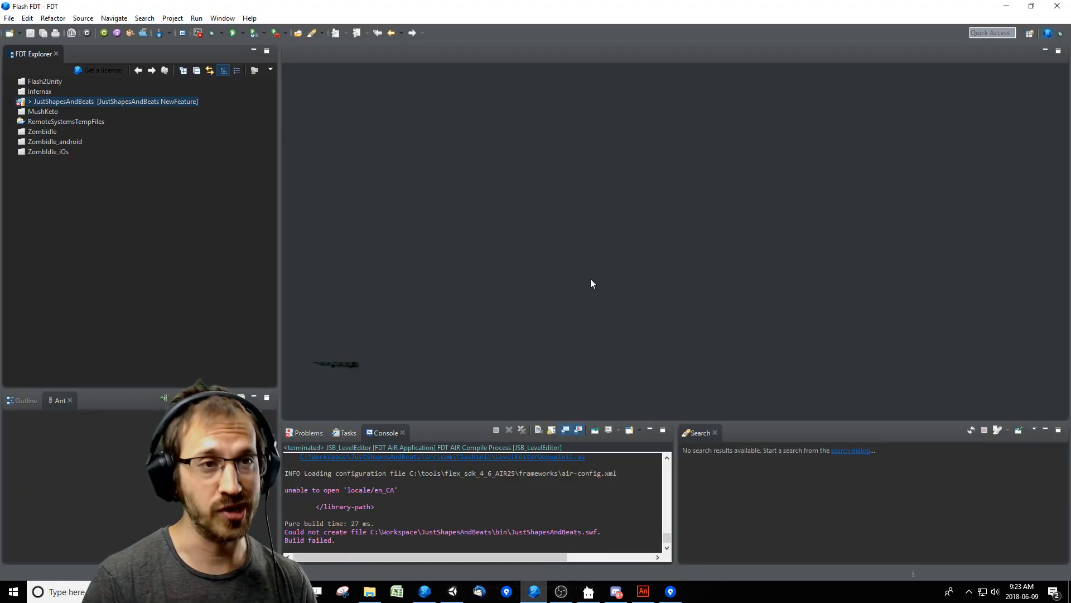
left_click(242, 33)
left_click(262, 45)
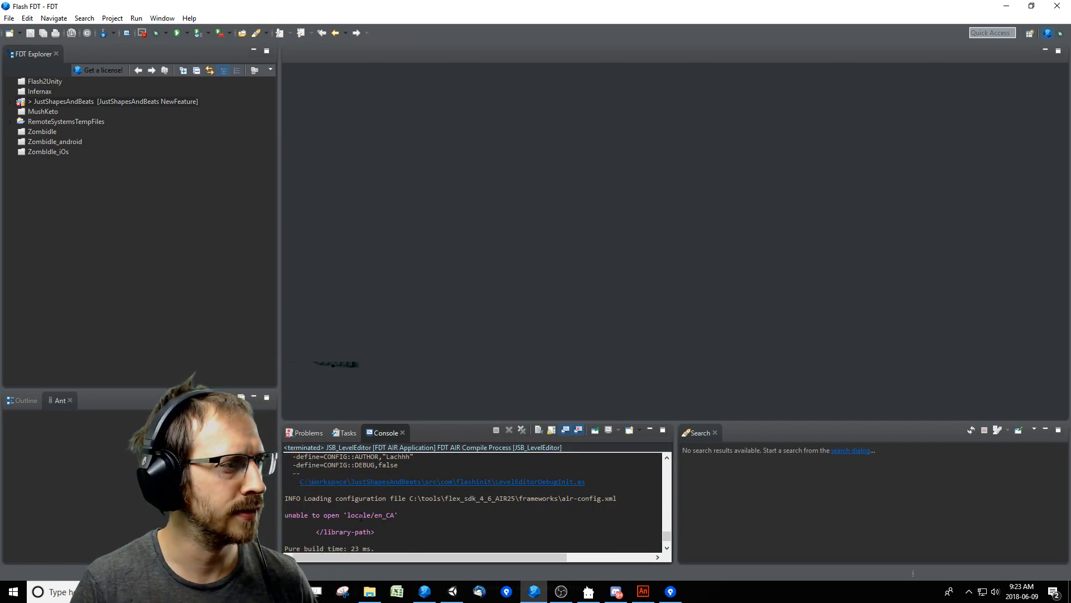
left_click_drag(359, 515, 393, 515)
Search Windows for "region" and open the region and language settings.
key("super")
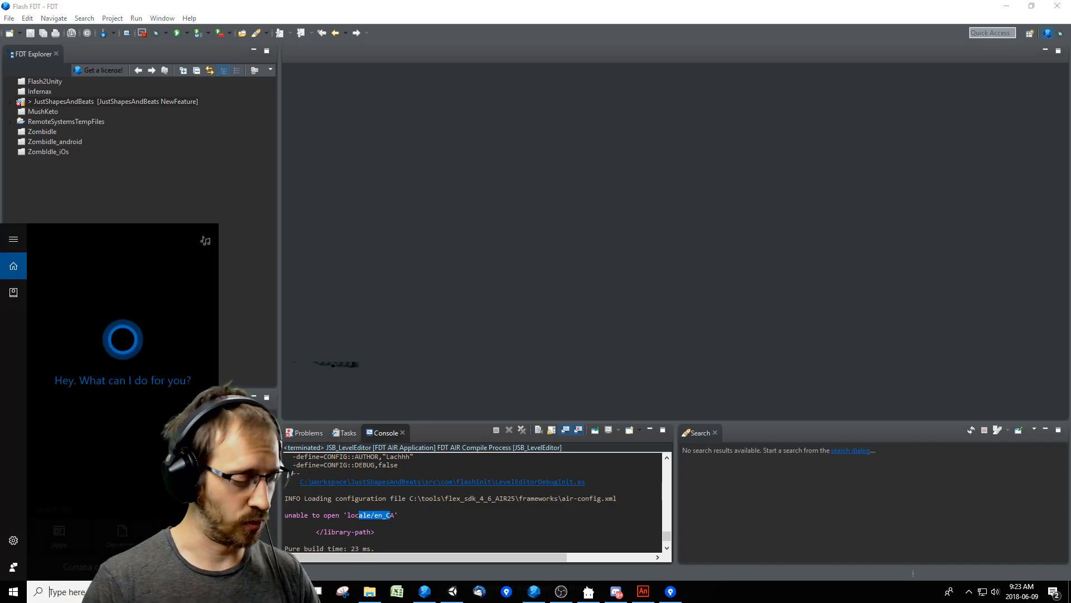
type("re")
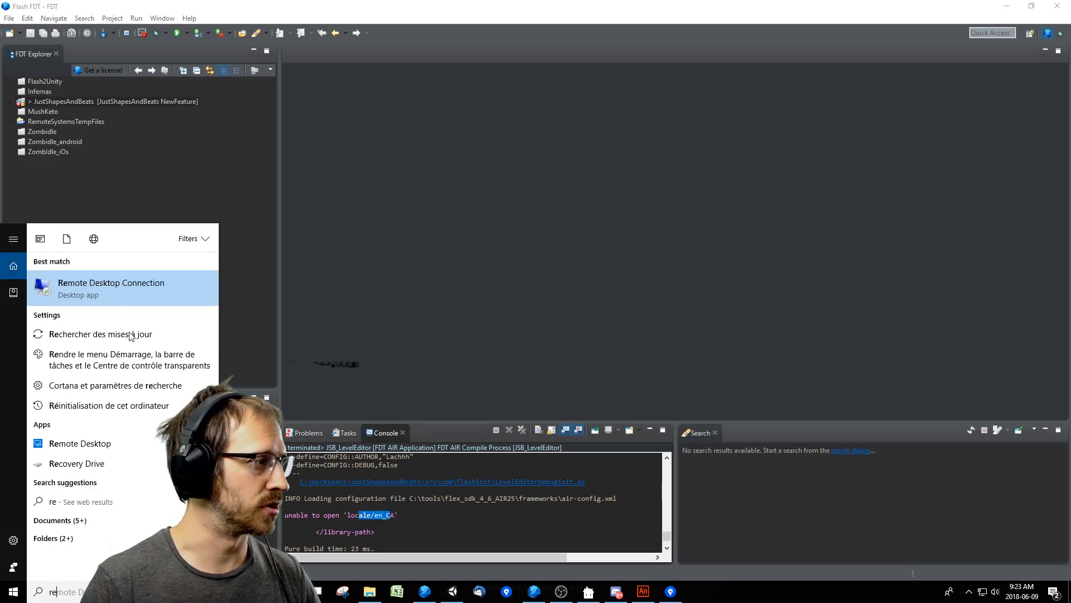
type("mote Deskto")
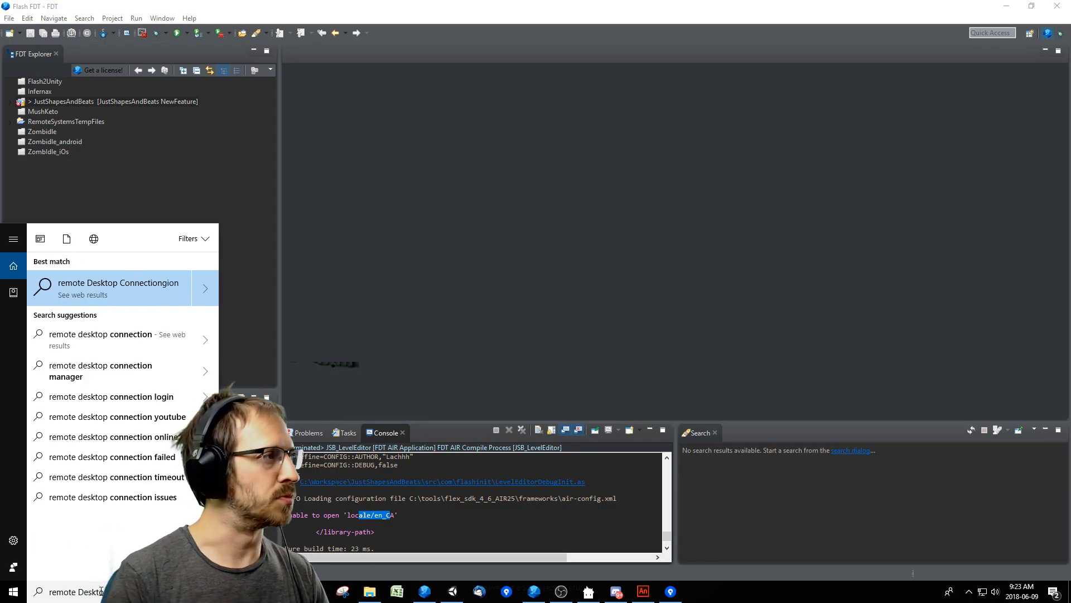
key("ctrl+a")
key("BackSpace")
type("region")
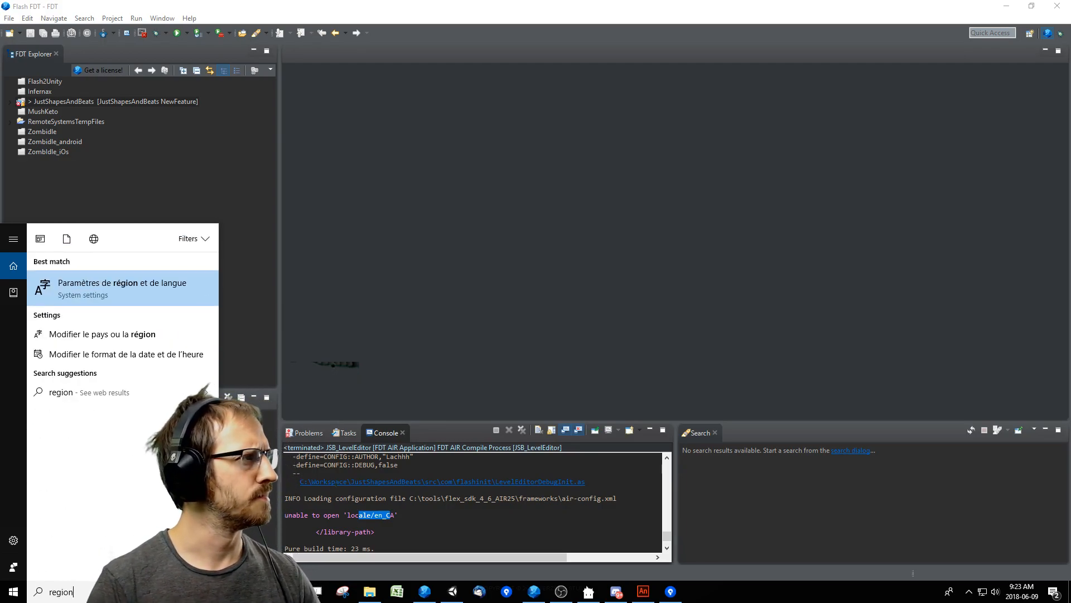
key("Return")
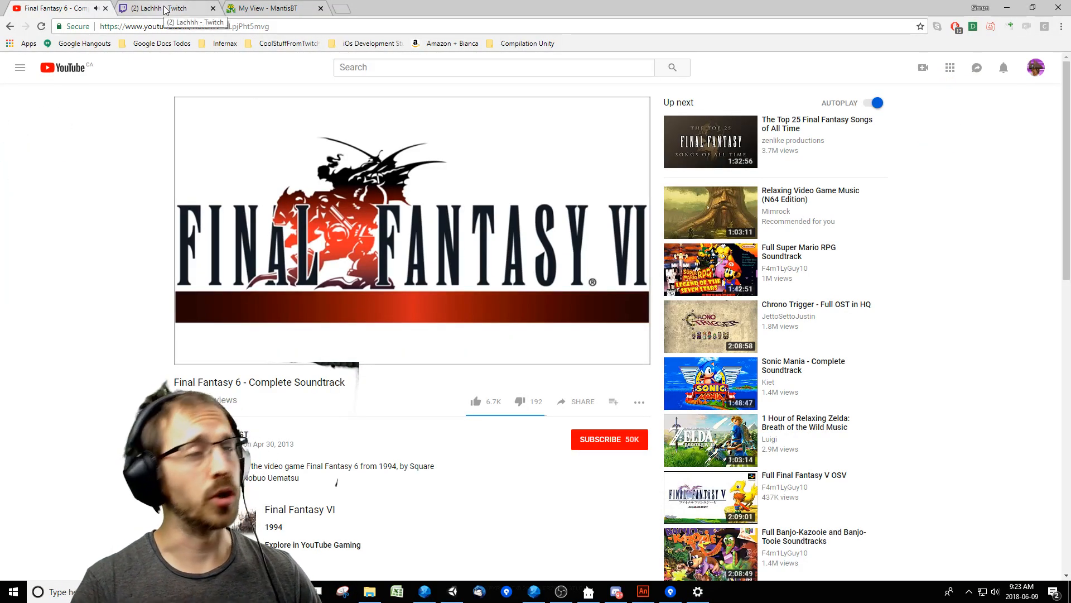
Pop out the stream chat from the Twitch channel page and move its window off the main screen.
left_click(166, 9)
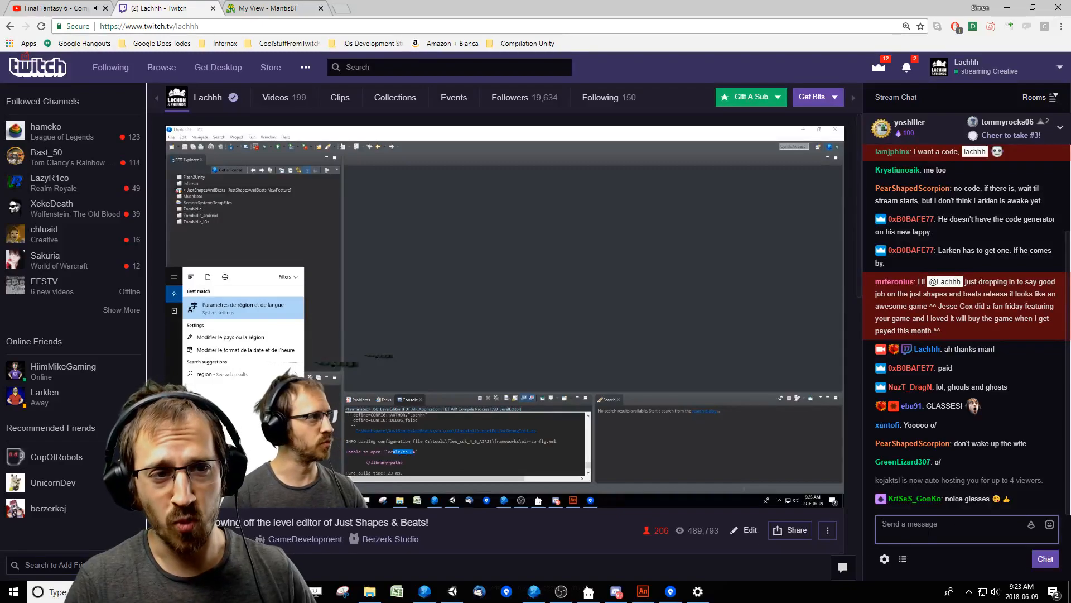
left_click(885, 559)
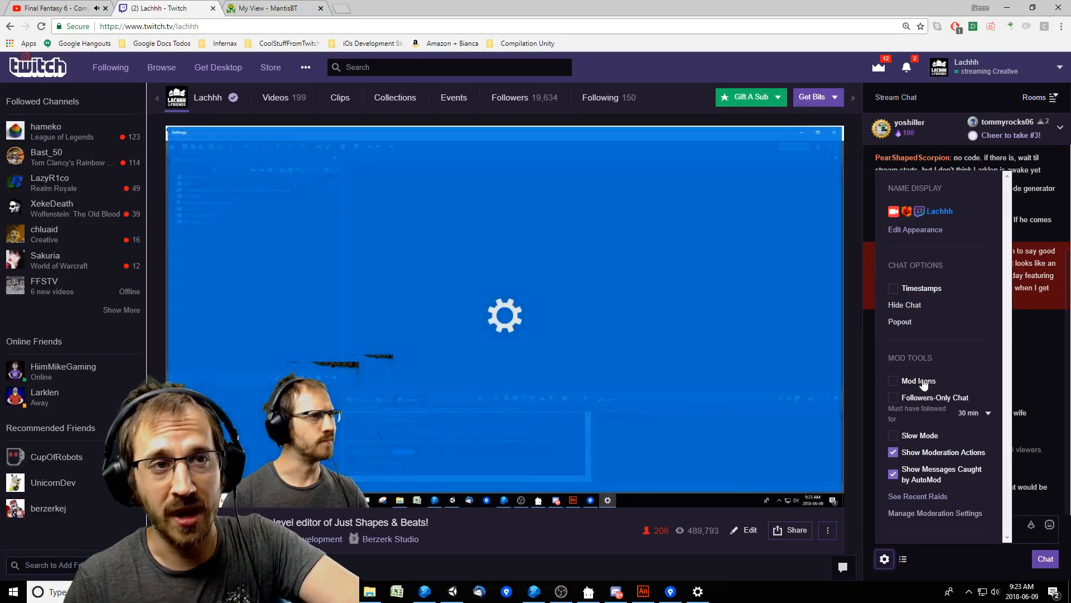
left_click(900, 322)
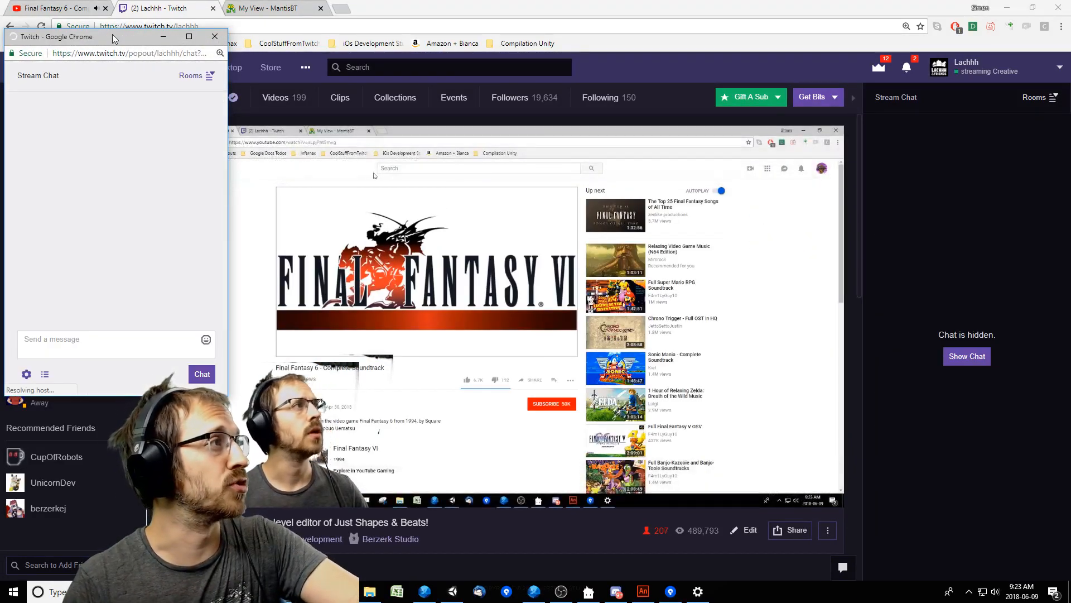
left_click_drag(114, 39, 0, 61)
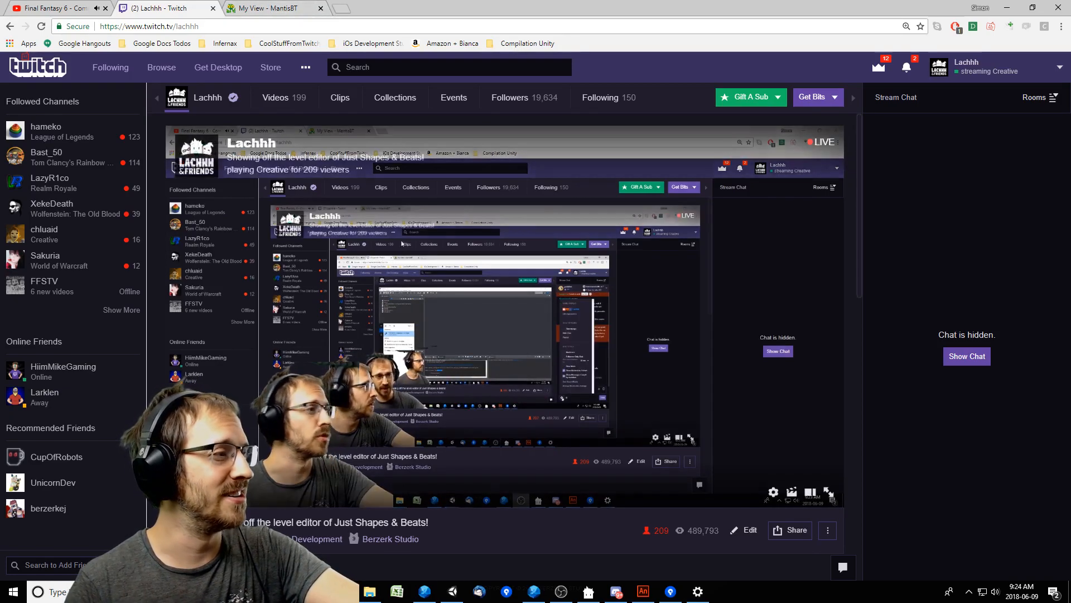
Bring up the MantisBT My View page and minimize the browser window.
left_click(180, 492)
left_click(291, 8)
left_click(1007, 8)
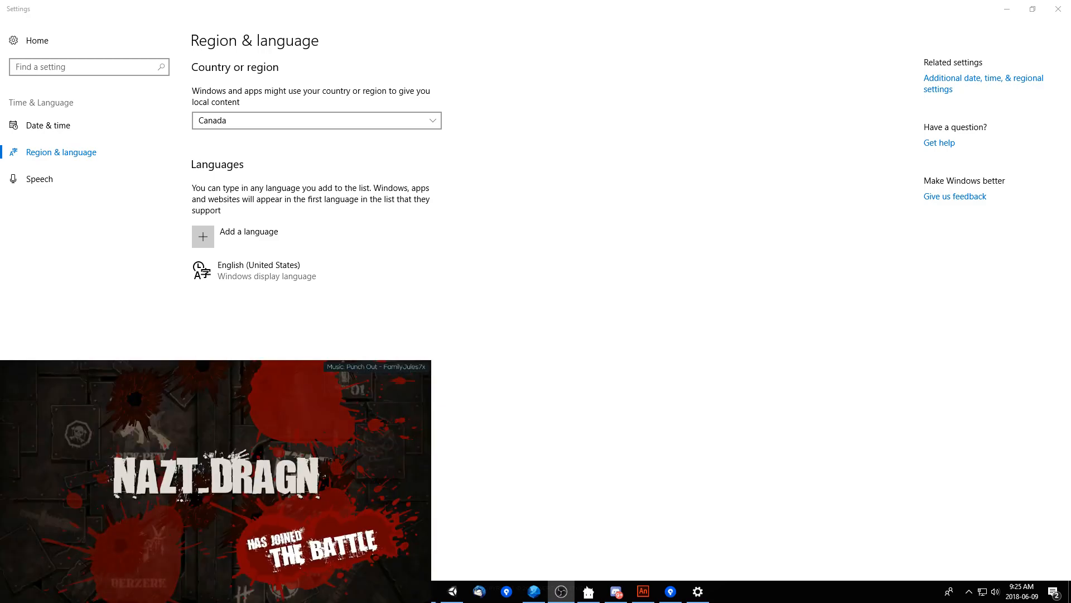
Switch to Lachhh Tools, set the sub alerts' SFX volume to 10% and minimize the tool.
key("alt+Tab")
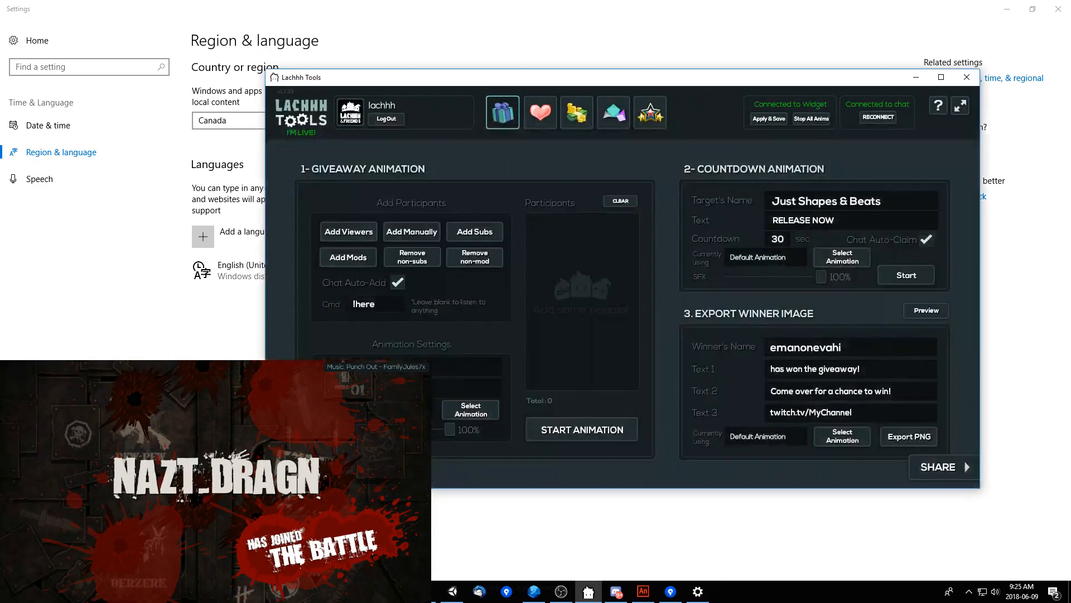
left_click(540, 113)
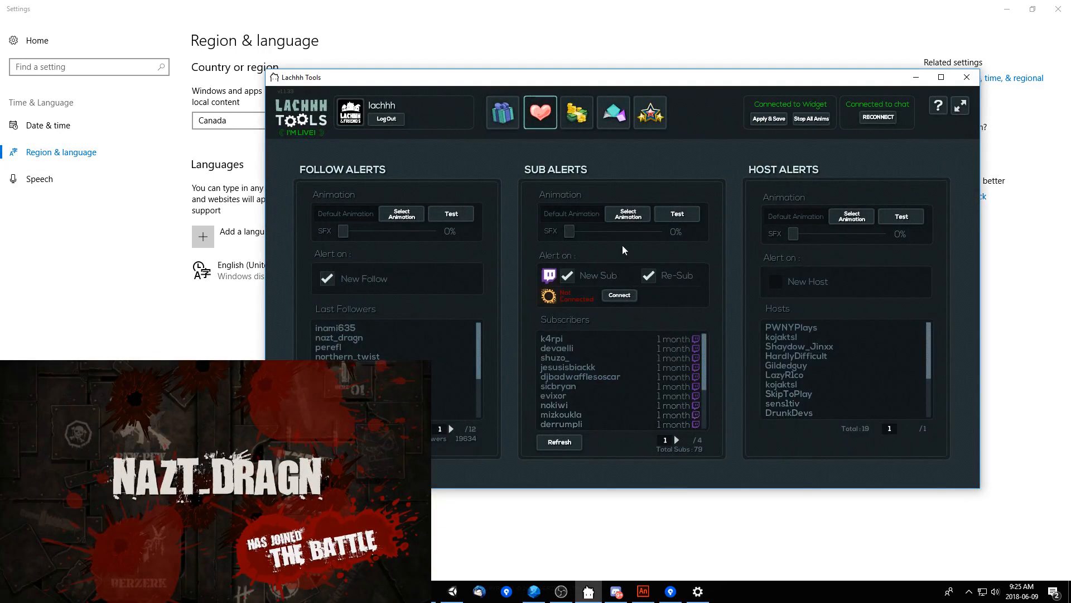
left_click_drag(574, 239, 580, 237)
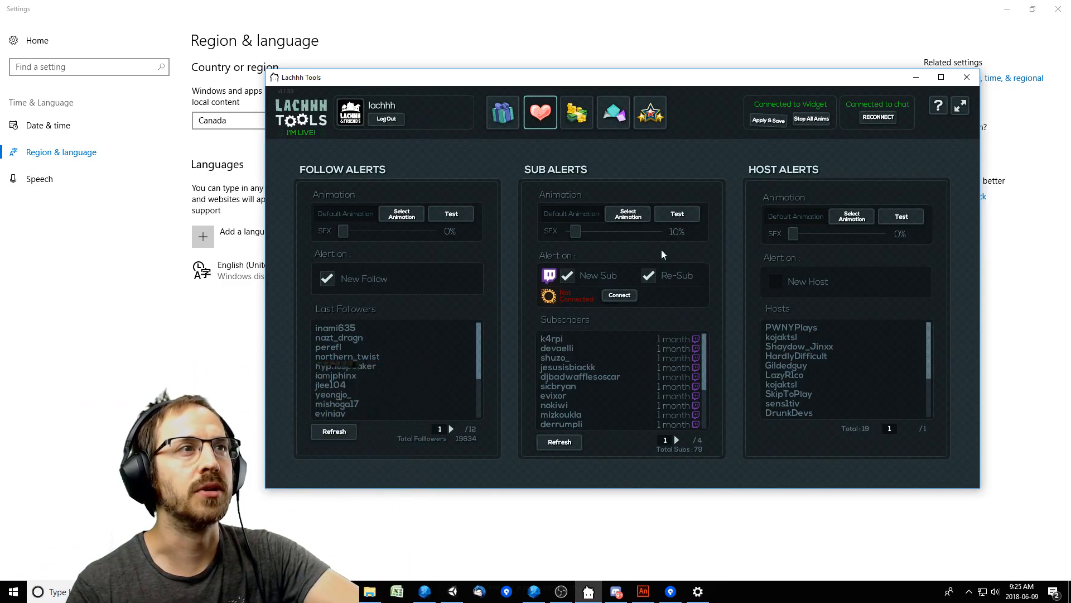
left_click(916, 79)
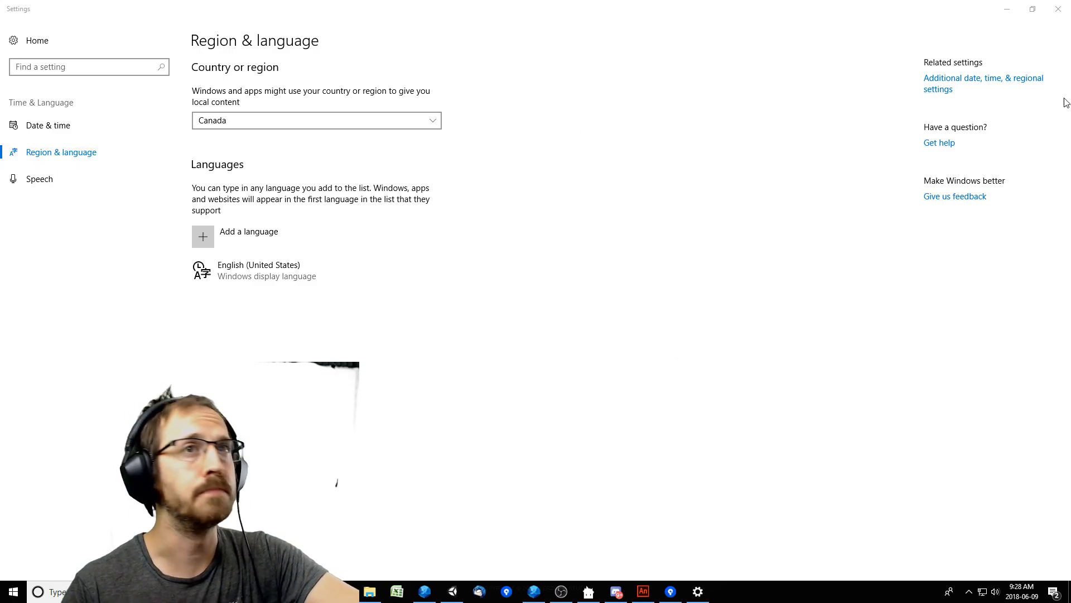
Open the Region location settings through the additional date, time and regional settings and check the home location choices.
left_click(927, 79)
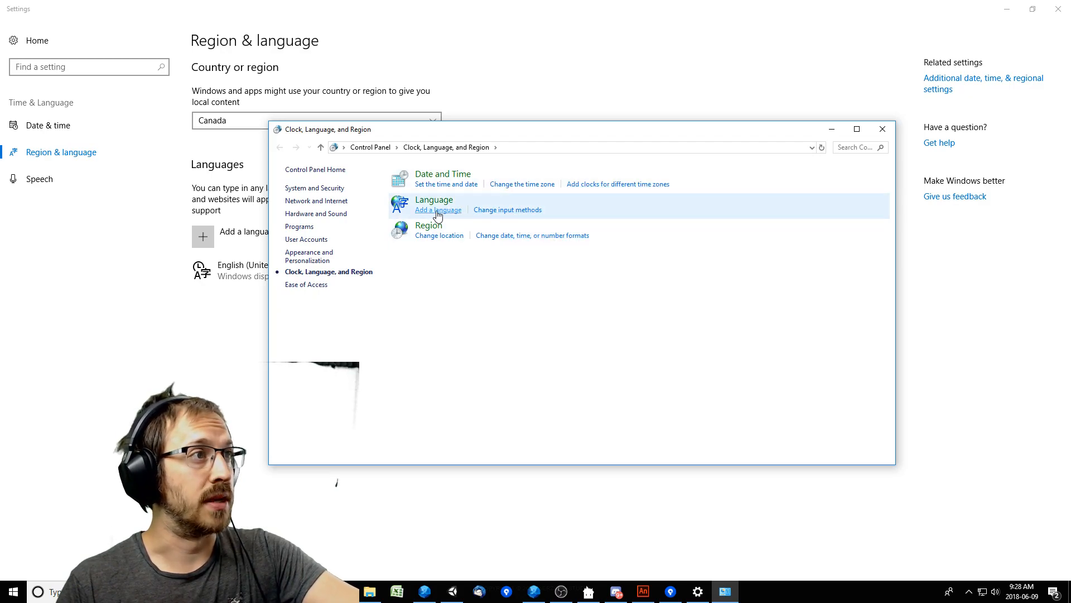
left_click(441, 236)
left_click(168, 170)
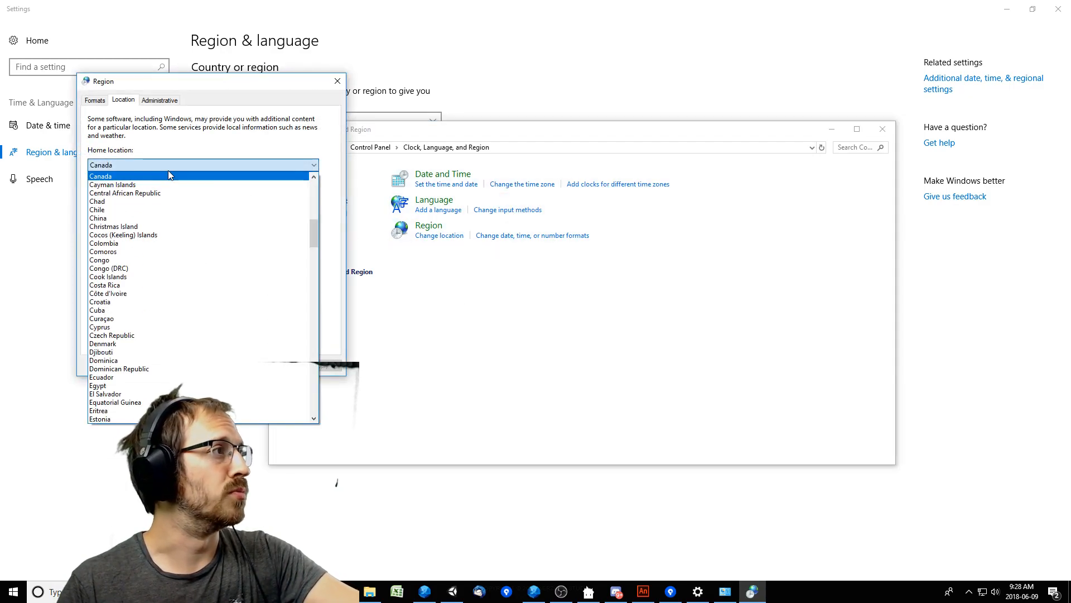
left_click(266, 168)
Set the Windows regional format to English (United States) and apply it.
left_click(103, 106)
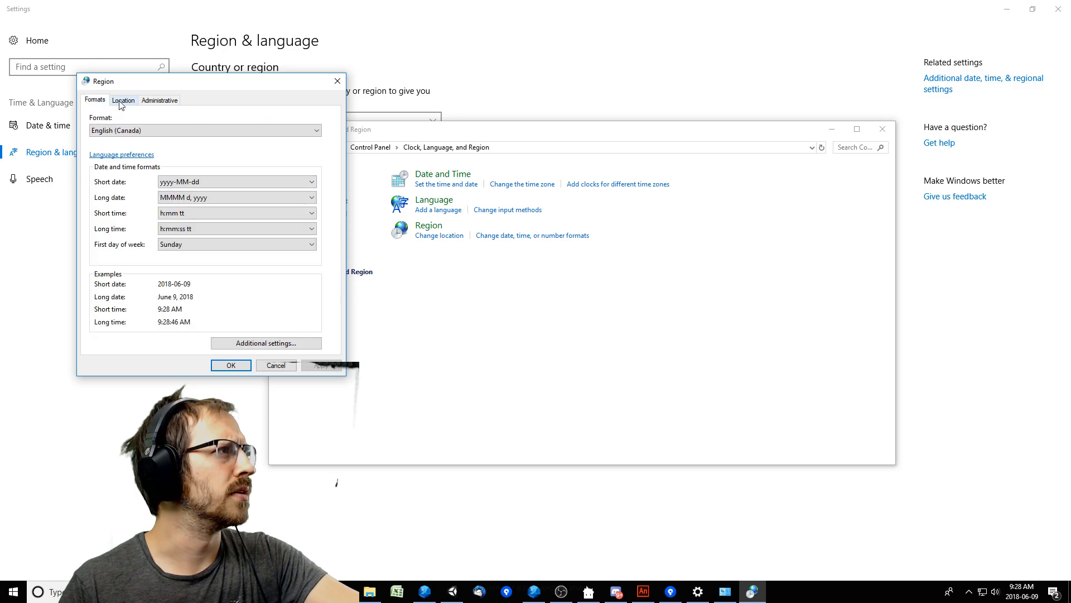
left_click(220, 130)
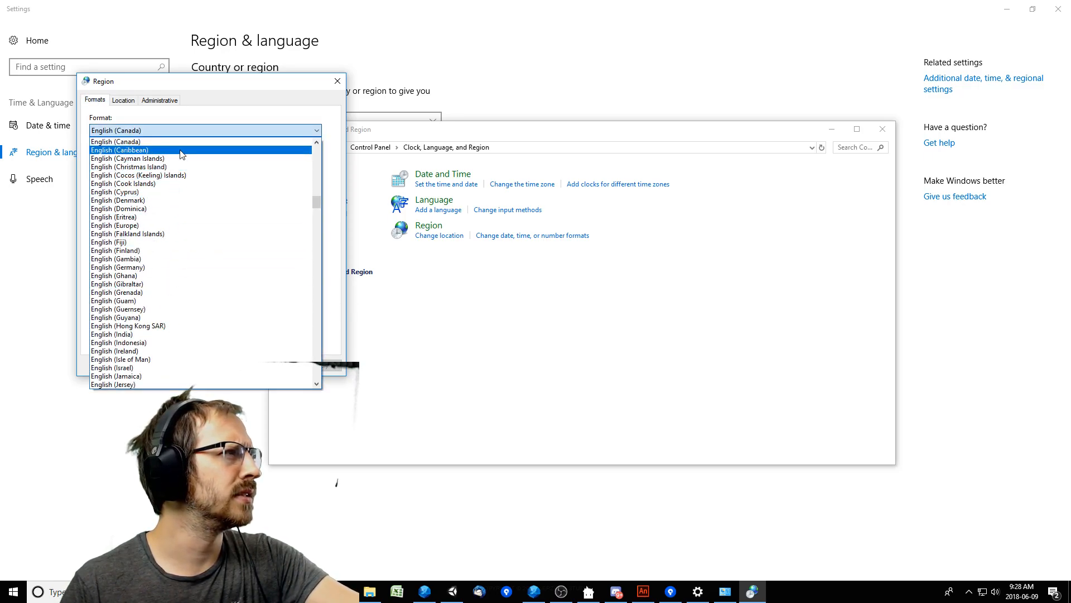
scroll(180, 337, "down", 3)
scroll(180, 342, "down", 6)
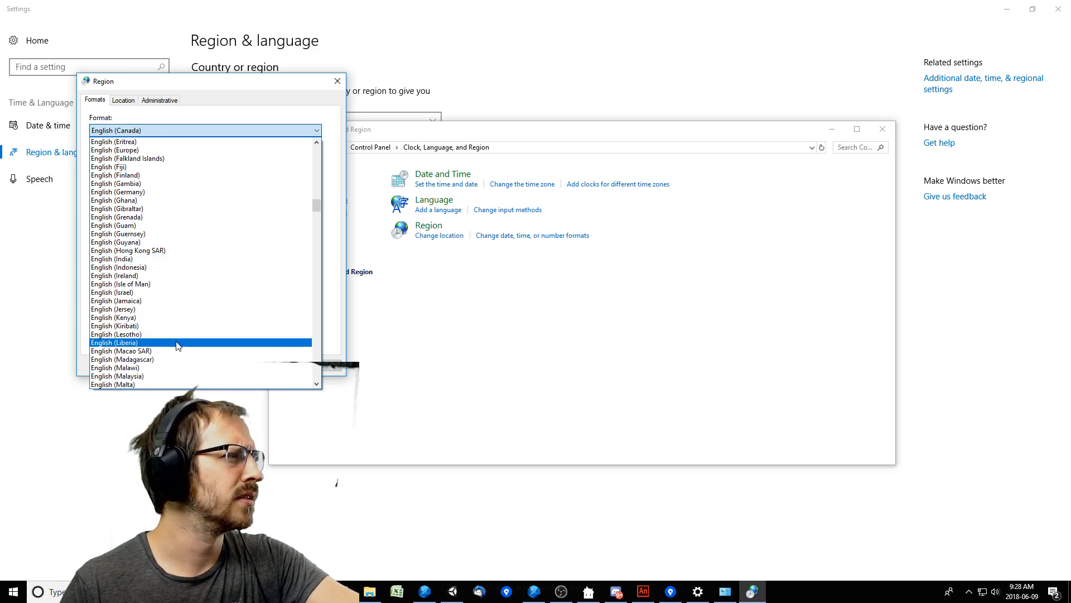
scroll(180, 341, "down", 7)
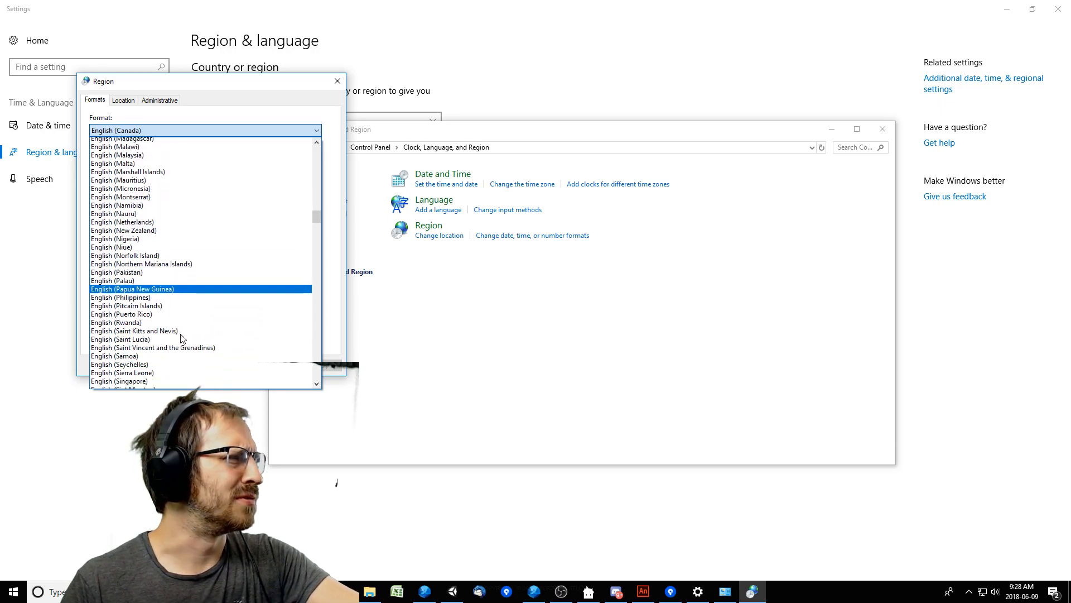
scroll(184, 337, "down", 5)
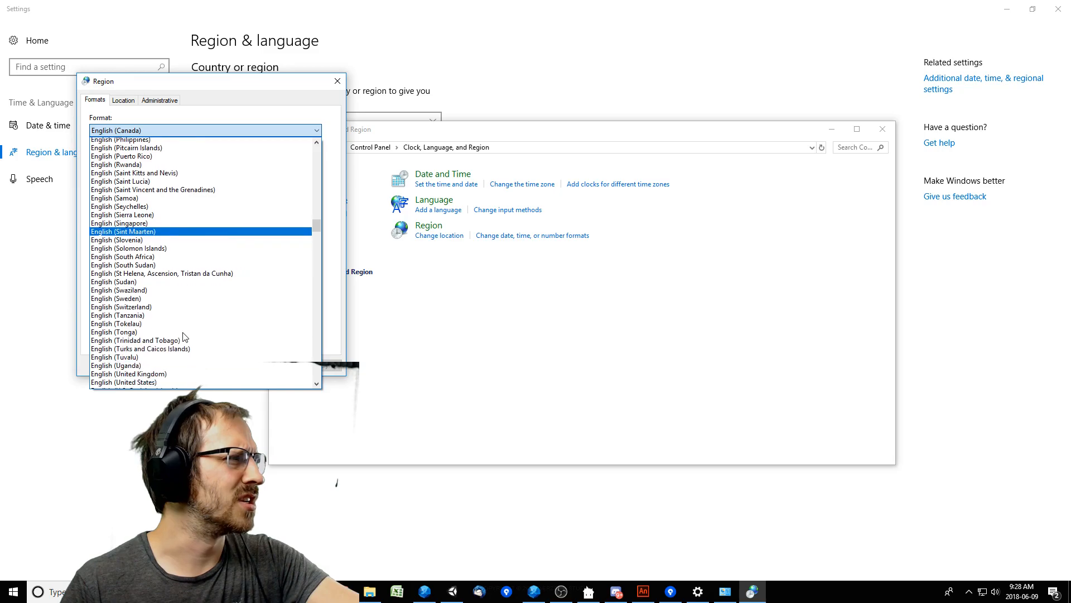
left_click(184, 331)
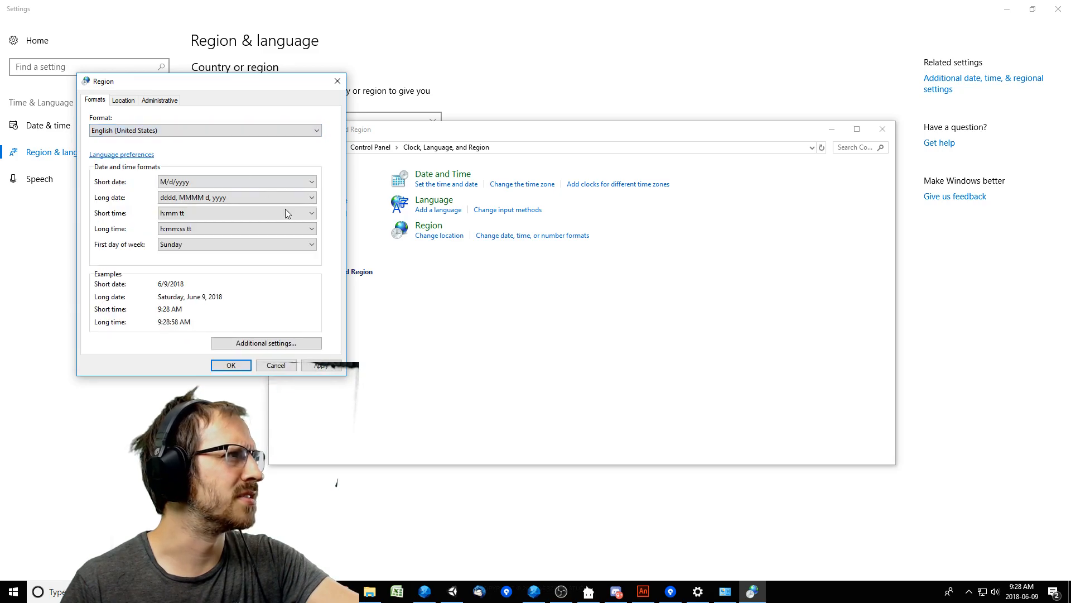
left_click(321, 365)
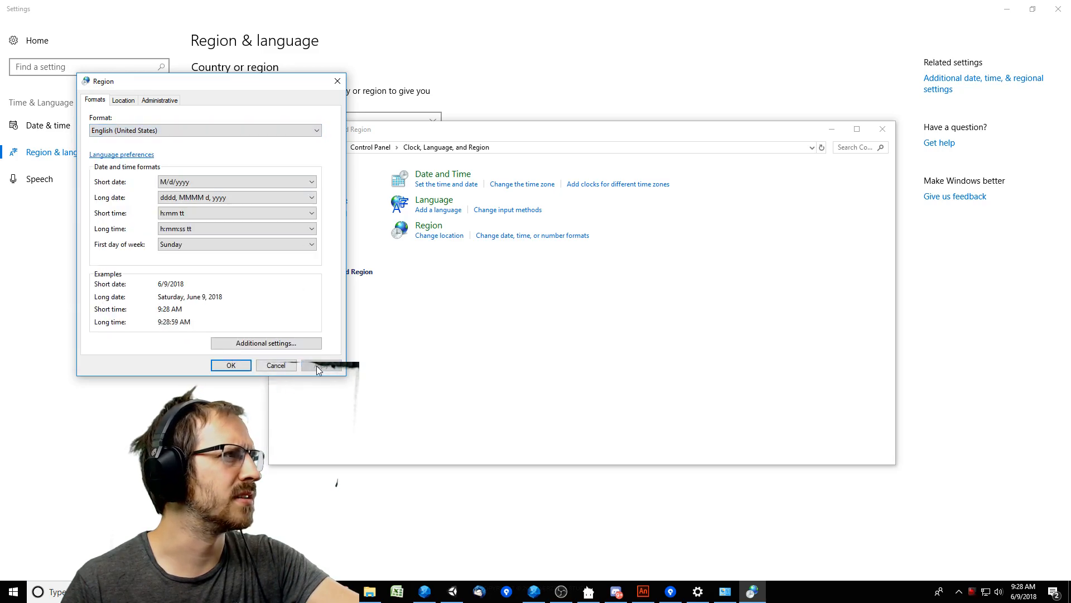
Look over the customization options for number formats and close the Region dialog without further changes.
left_click(258, 344)
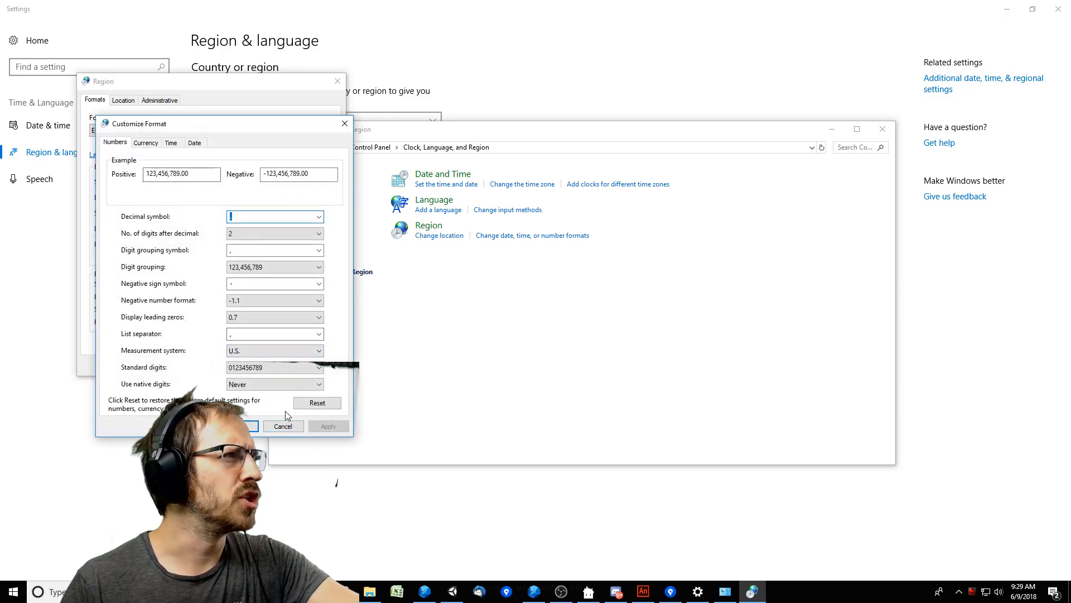
left_click(286, 425)
left_click(271, 366)
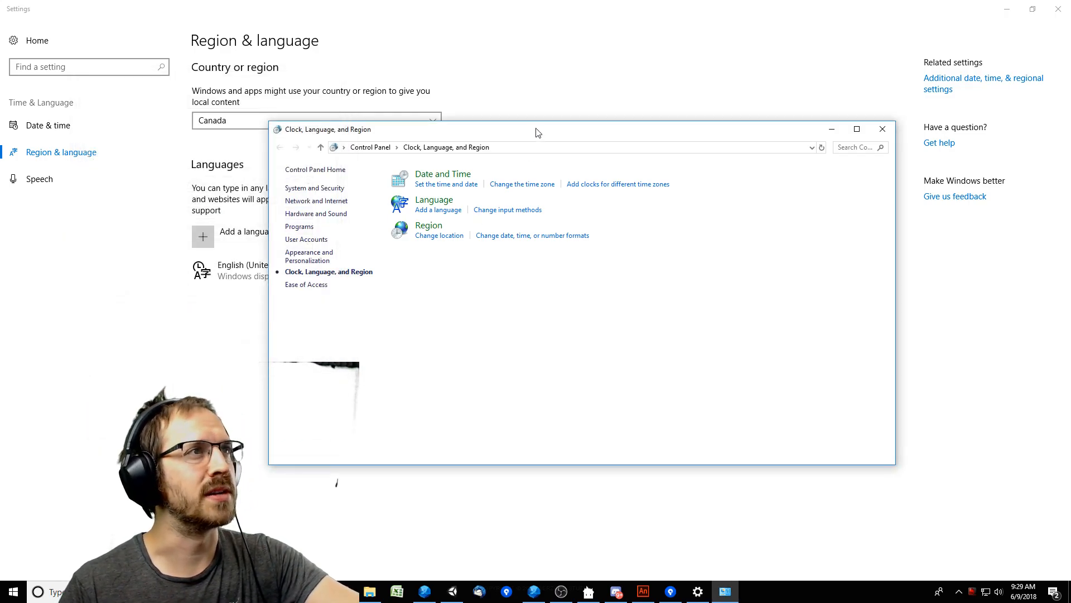
Put away the settings windows, return to FDT, rerun the JSB_LevelEditor build and check its console output.
left_click_drag(537, 130, 597, 131)
left_click(251, 379)
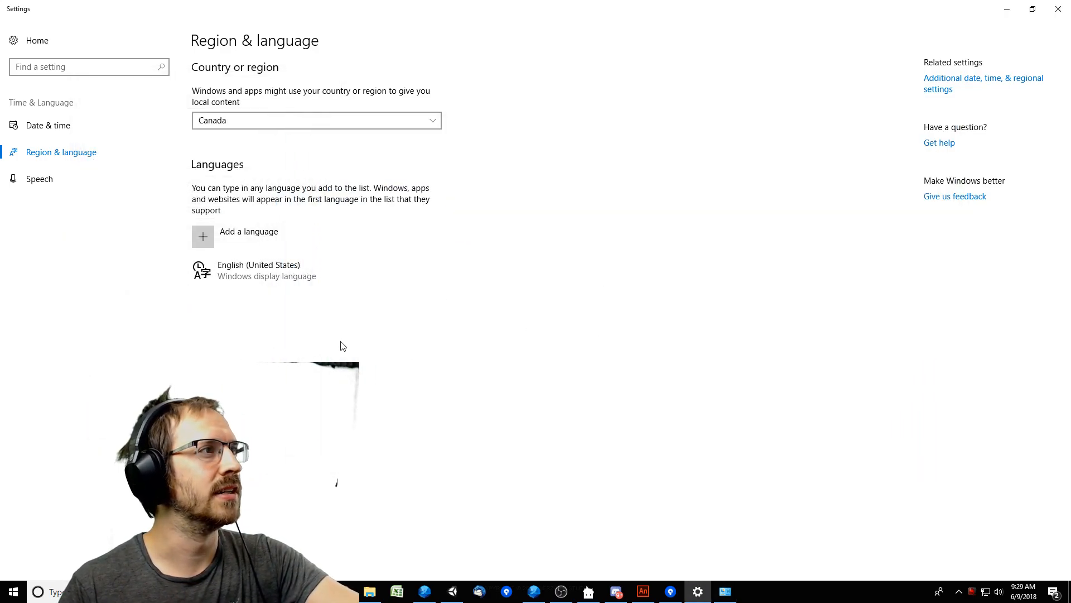
left_click(1008, 10)
left_click(396, 328)
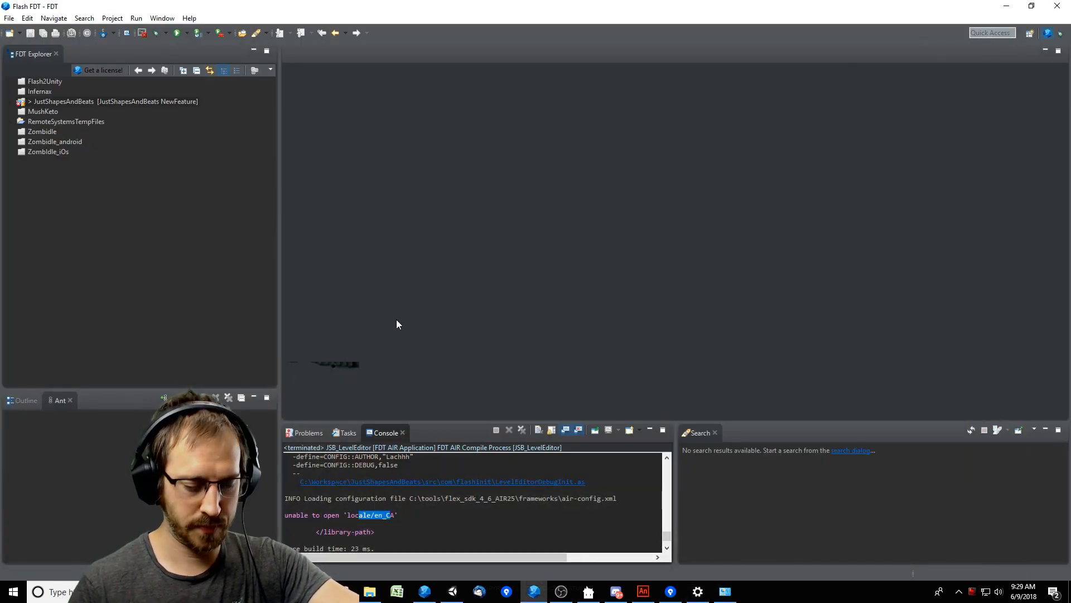
key("ctrl+F11")
left_click(418, 505)
scroll(418, 504, "up", 1)
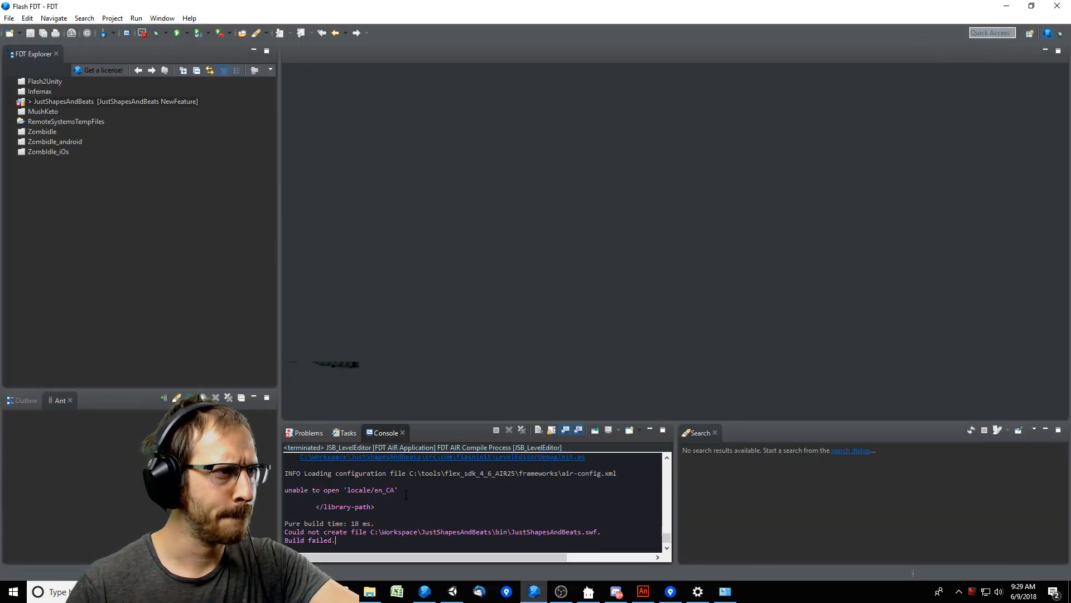
Examine the locale path in the console's build error and the Resource properties of the JustShapesAndBeats project, leaving the settings unchanged.
mouse_move(398, 491)
left_mouse_down()
mouse_move(352, 491)
mouse_move(395, 491)
left_mouse_up()
left_click(350, 491)
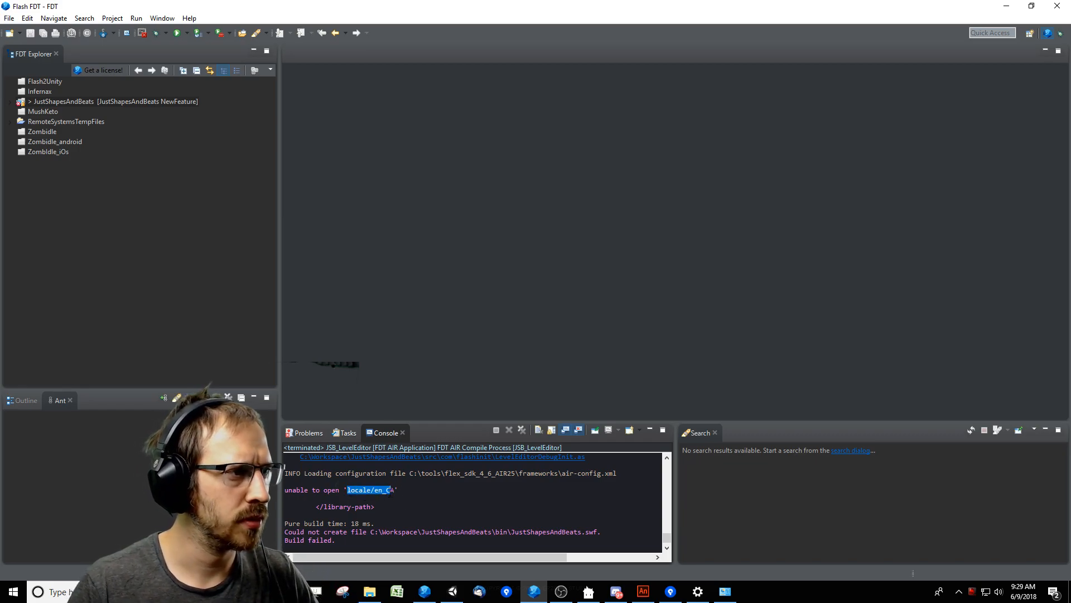
left_click(516, 465)
left_click(89, 101)
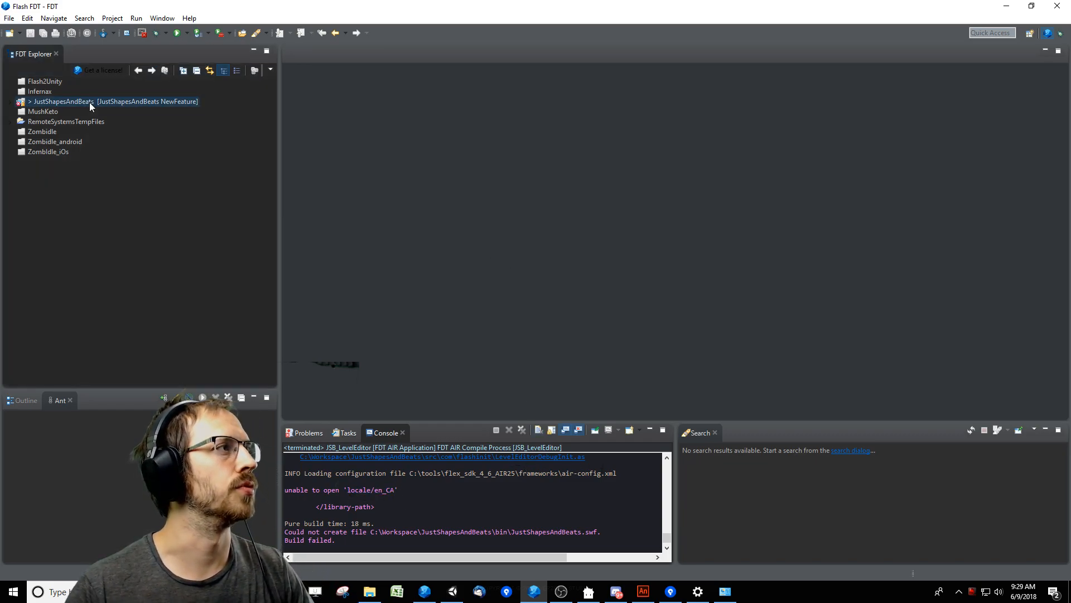
right_click(105, 101)
left_click(128, 498)
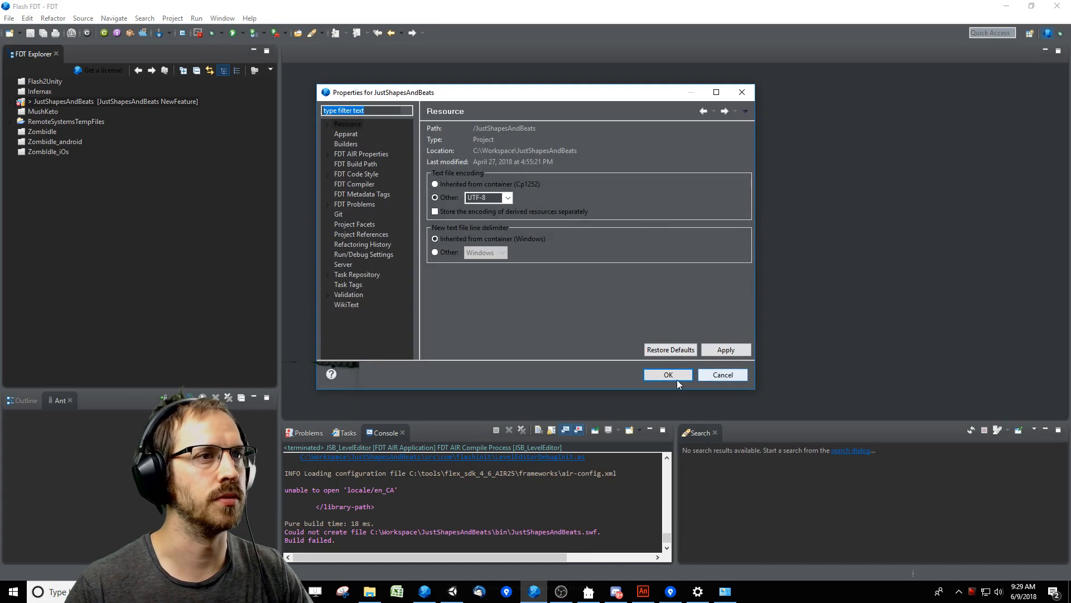
left_click(675, 375)
Close FDT and start it again.
left_click(1057, 5)
left_click(426, 591)
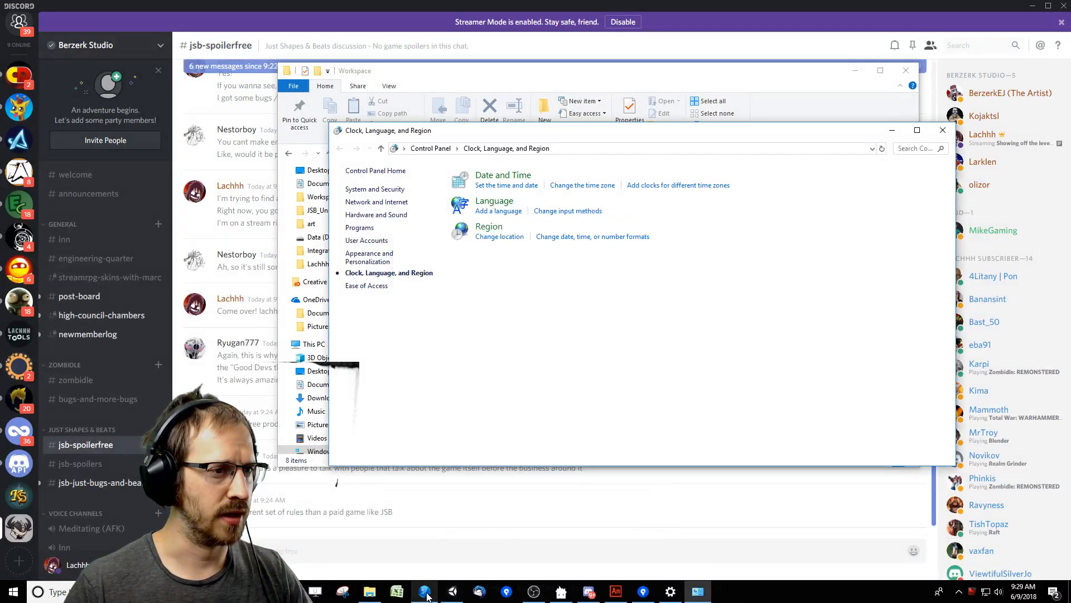
left_click(646, 313)
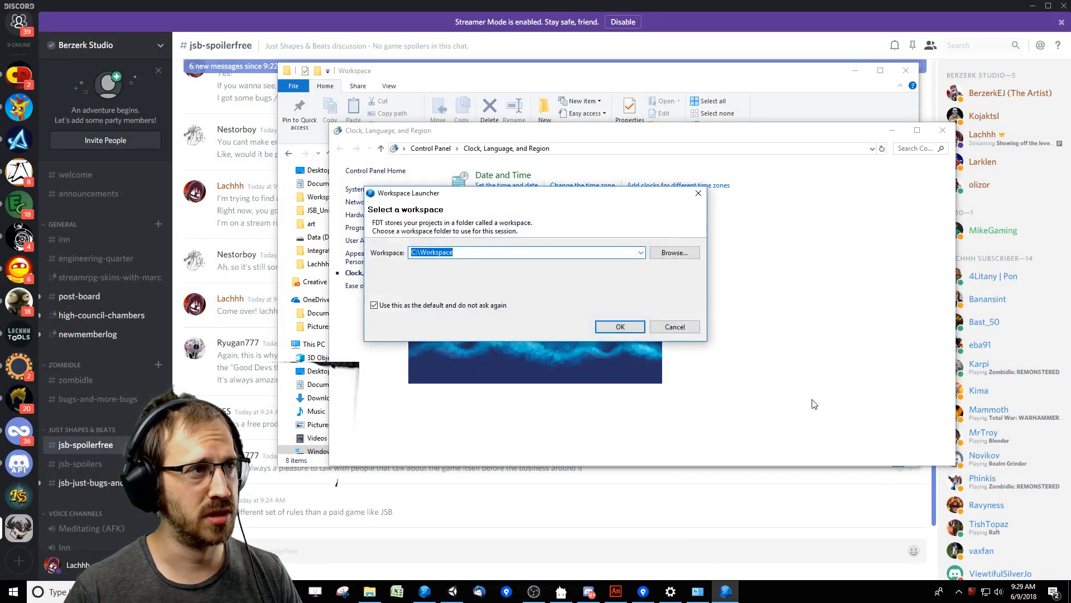
left_click(665, 330)
left_click(422, 592)
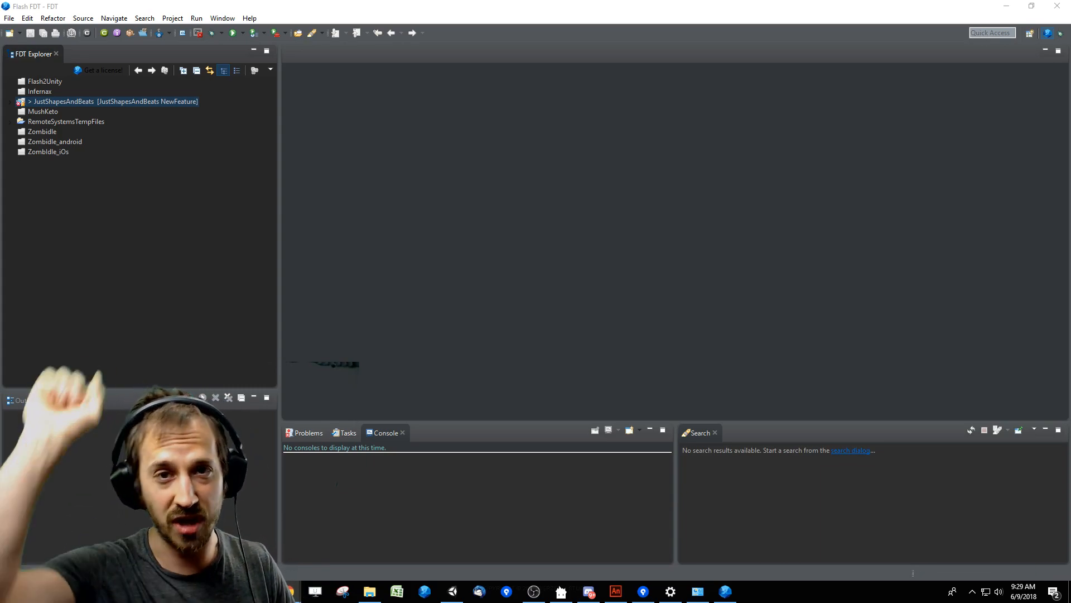
Open the LachhhAndFriends folder in Documents in File Explorer and view the shaved-head photo and the Shave-O-Meter image.
left_click(370, 592)
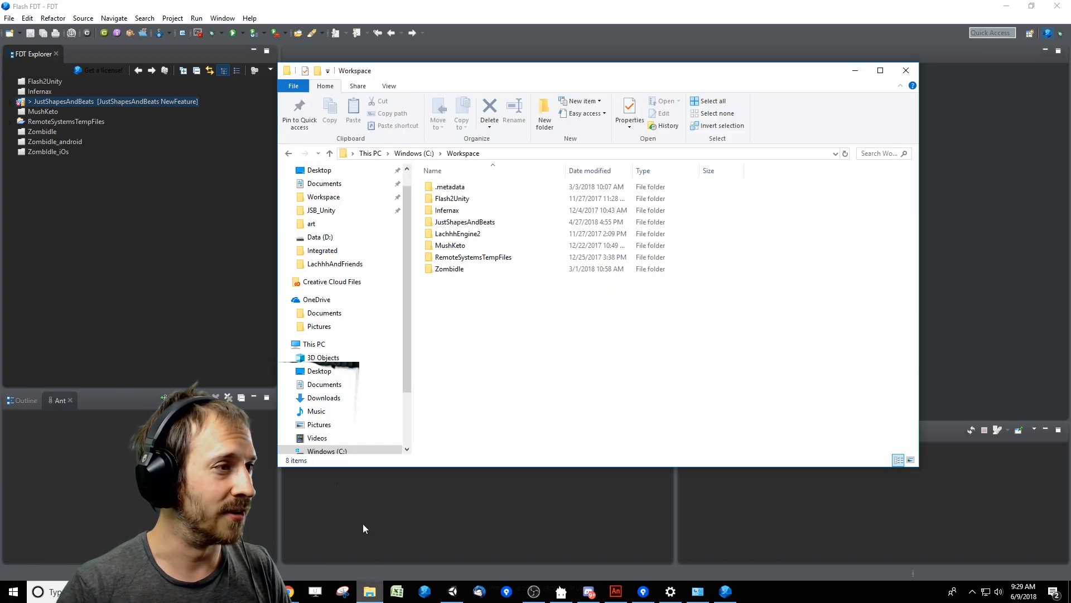
left_click(334, 184)
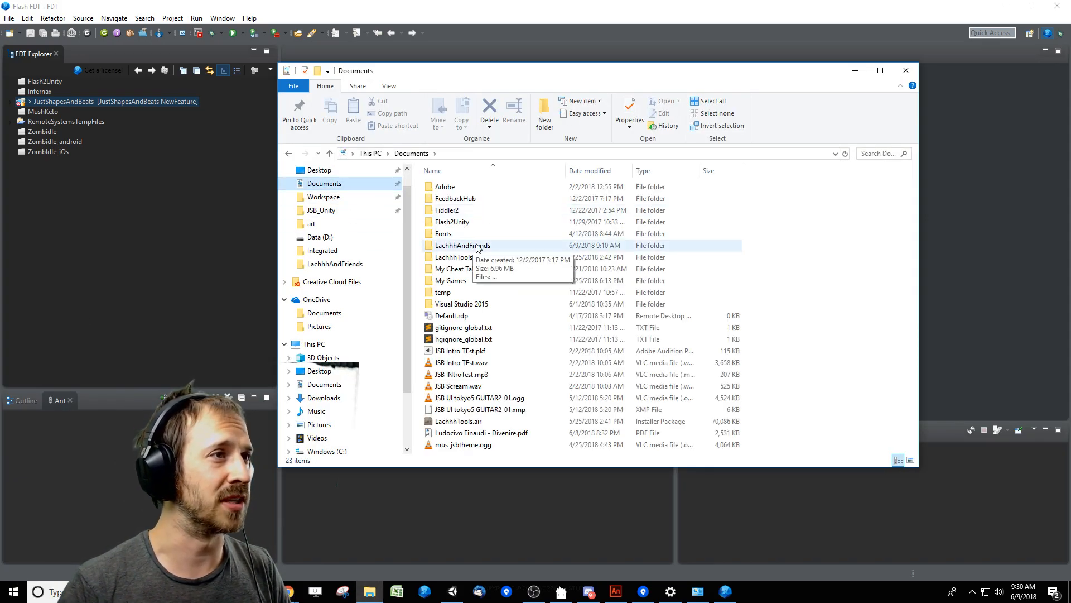
double_click(477, 246)
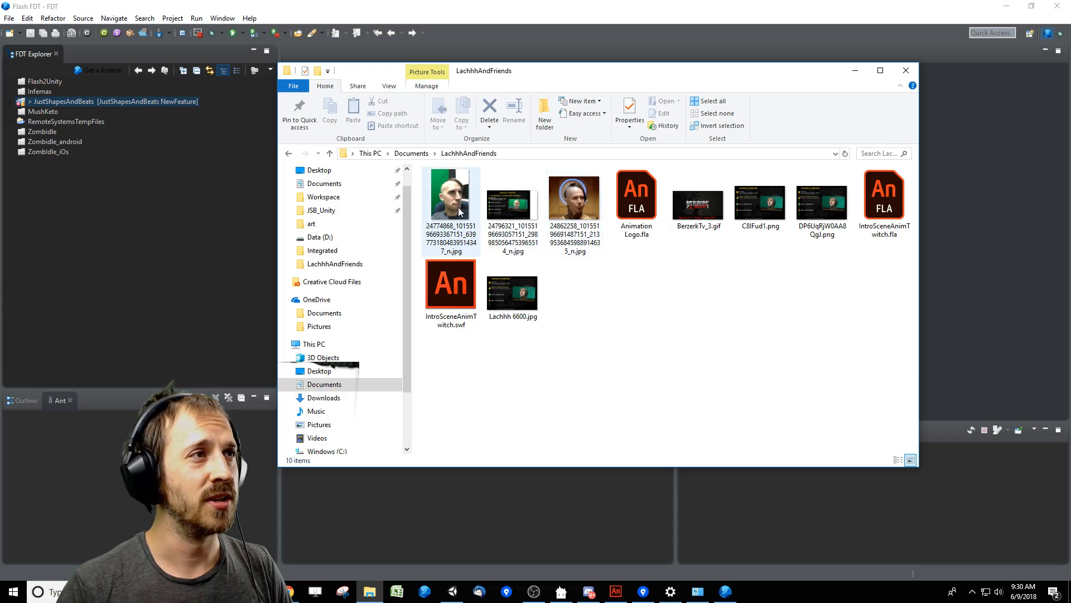
double_click(461, 210)
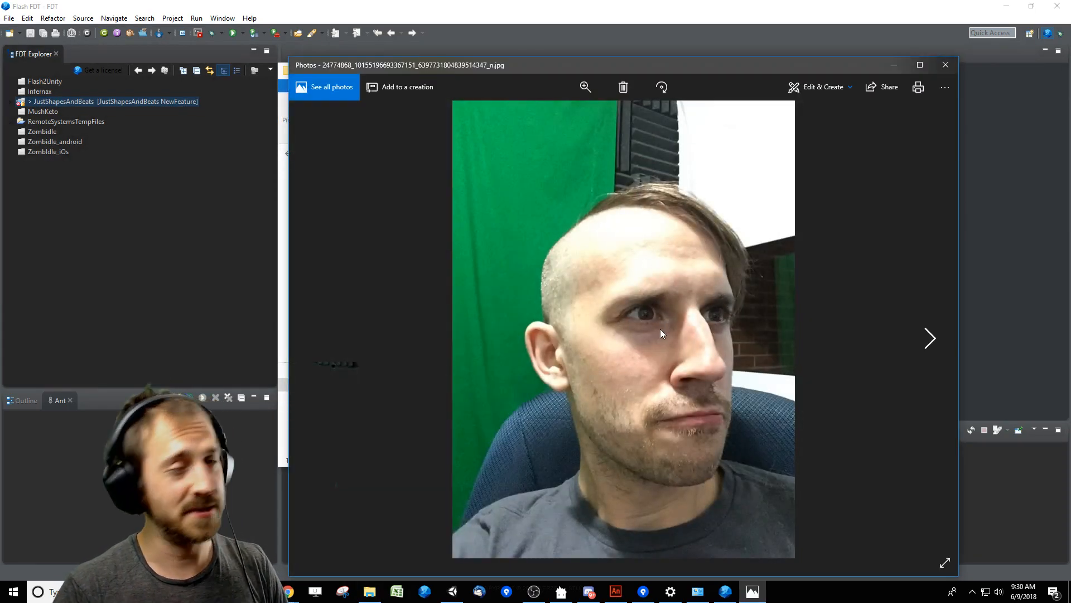
left_click(947, 66)
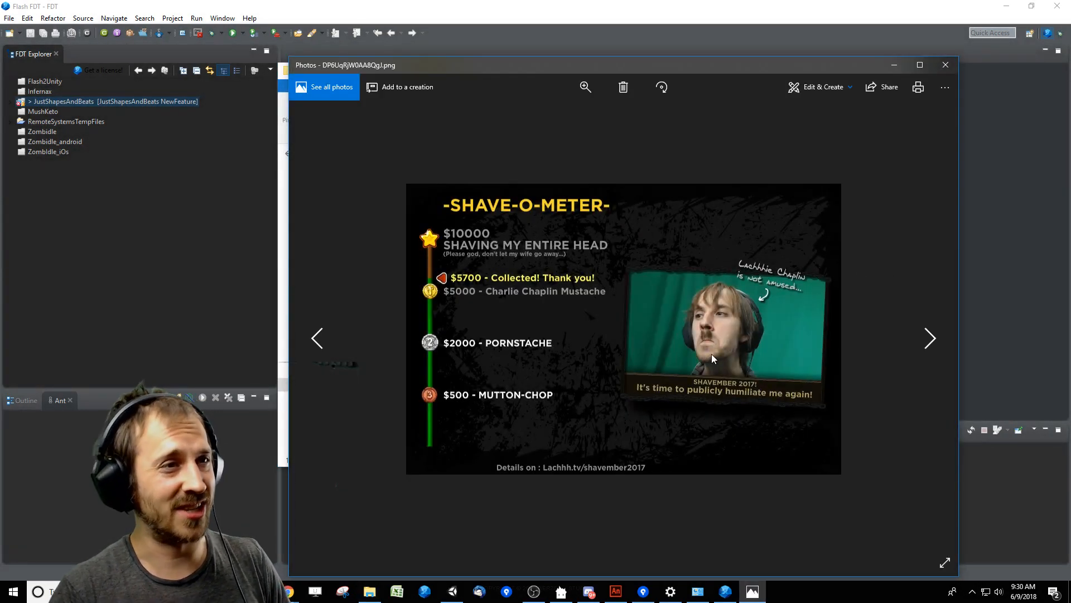
left_click(946, 65)
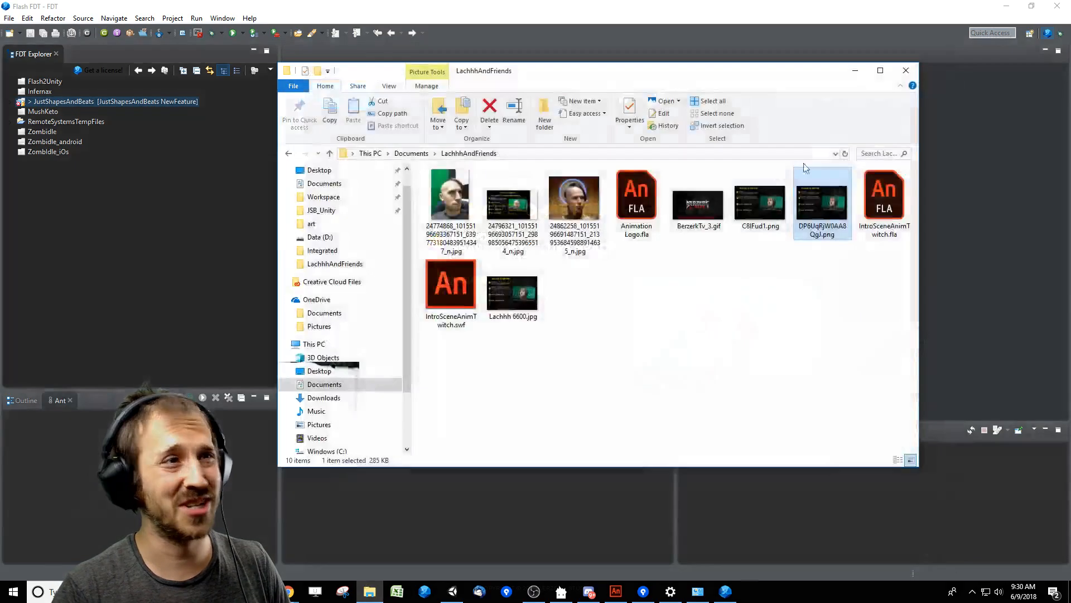
View the first portrait photo in the folder again and close both the photo viewer and File Explorer.
left_click(511, 293)
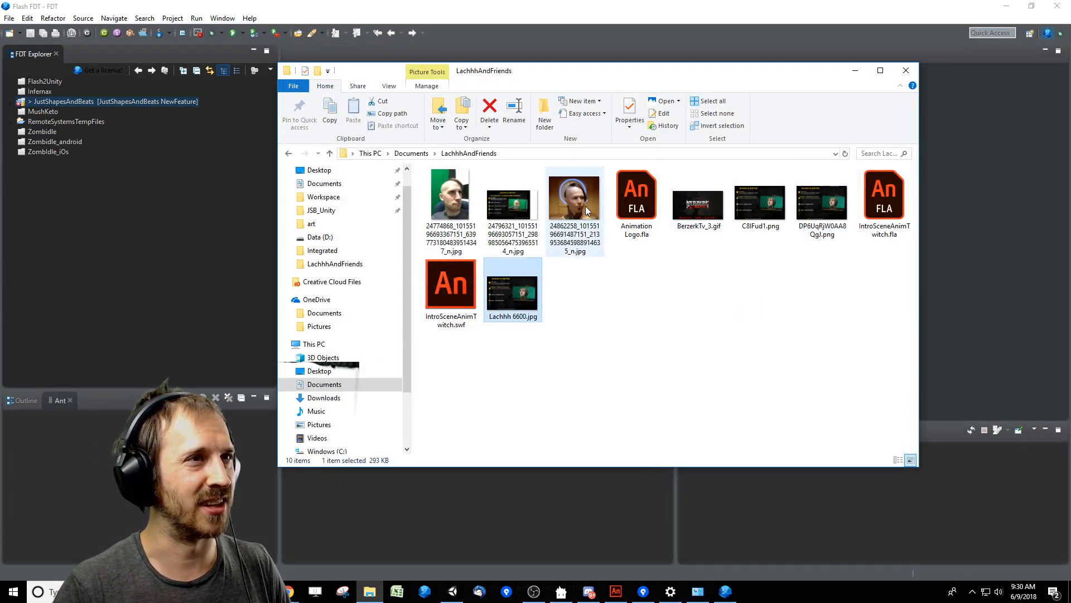
left_click(592, 209)
left_click(460, 208)
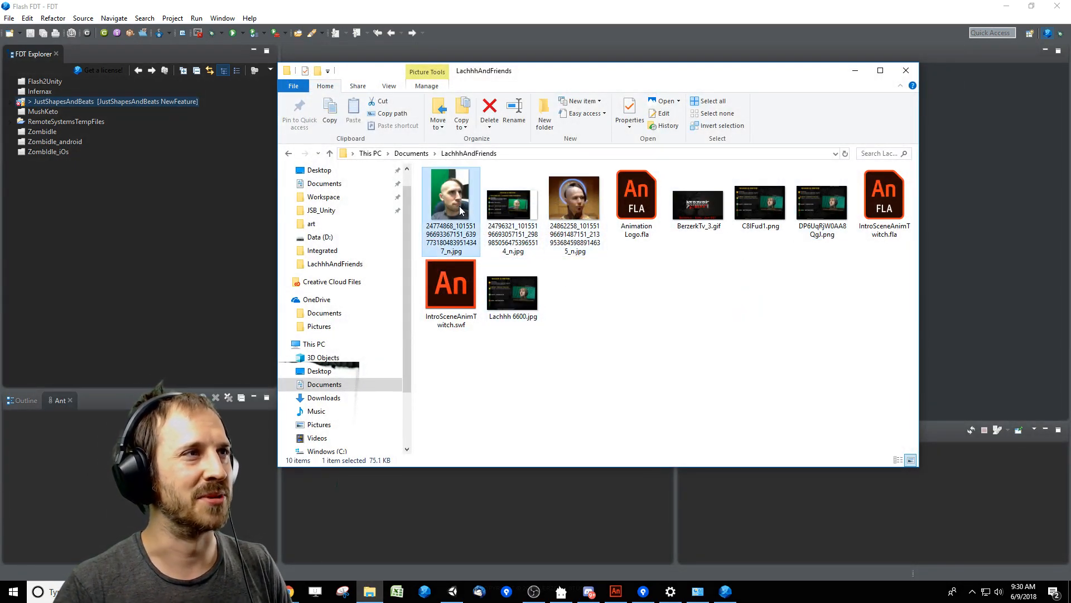
double_click(460, 210)
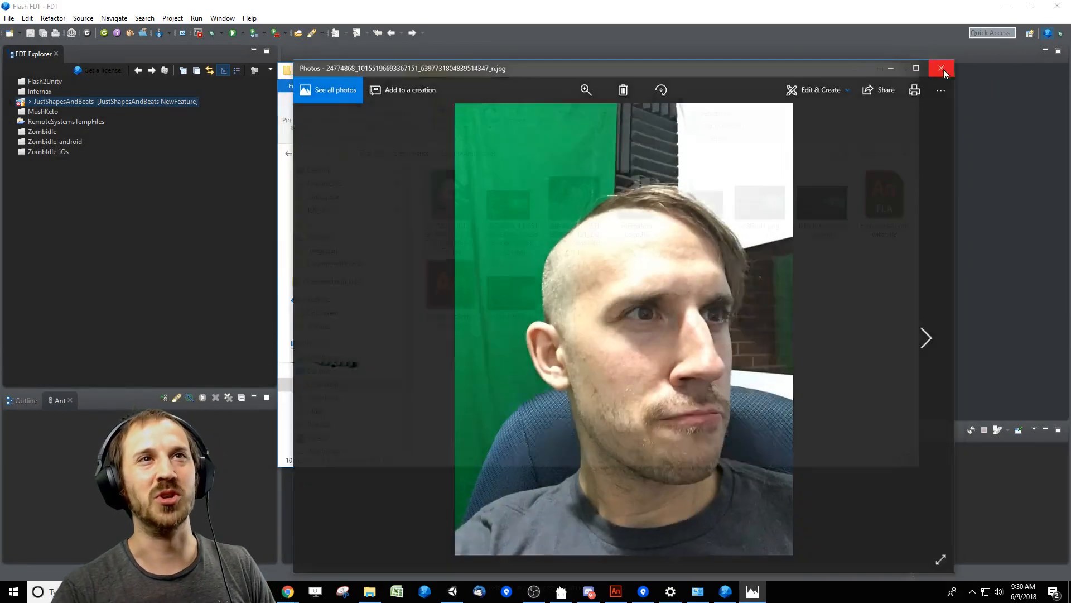
left_click(943, 69)
left_click(663, 312)
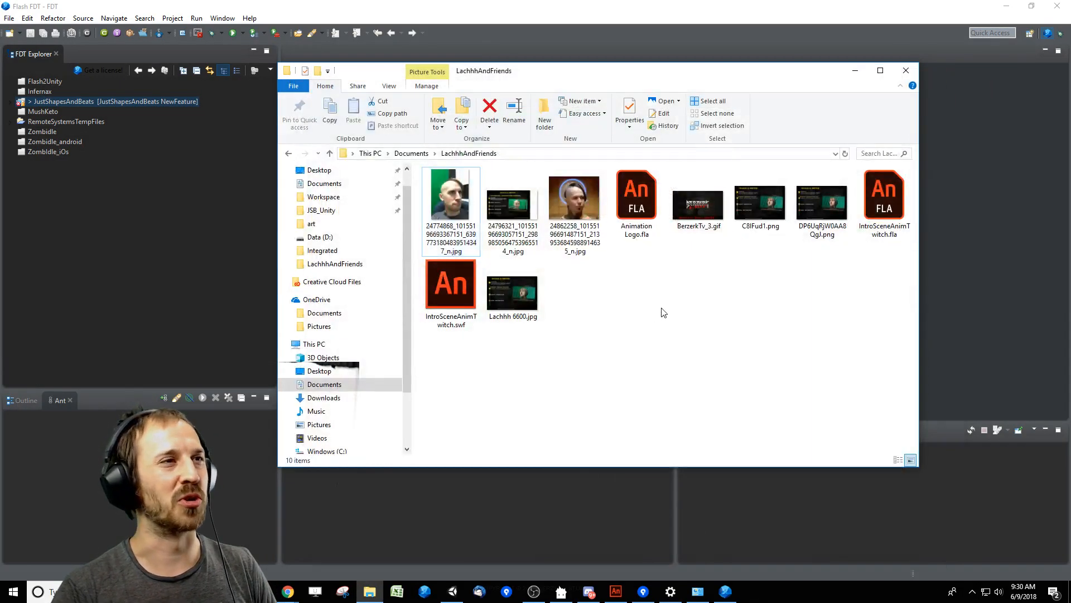
left_click(906, 71)
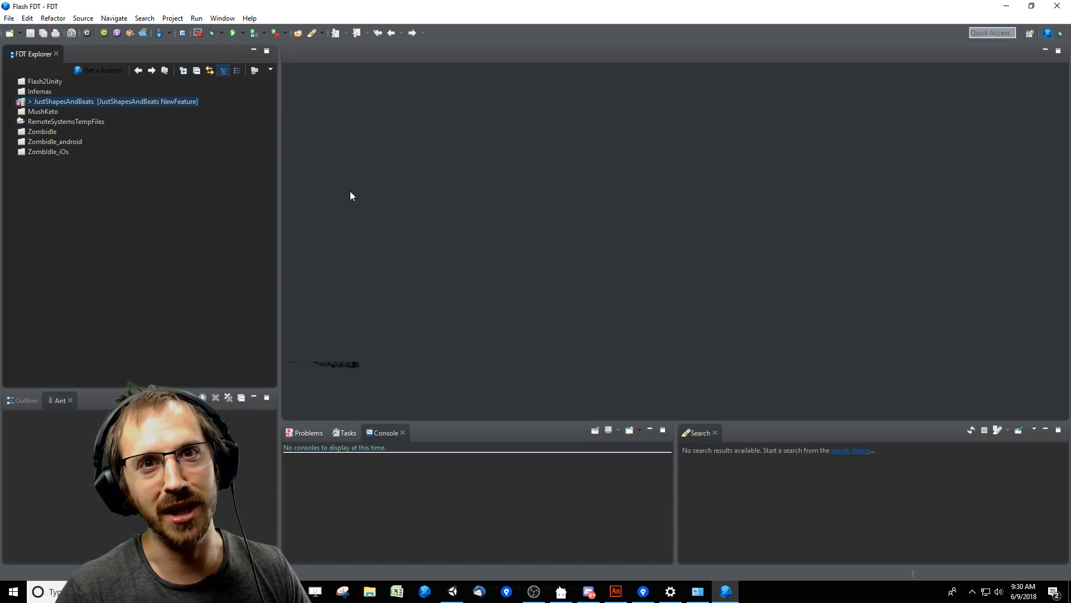
Run the JSB_LevelEditor configuration in FDT and save the level loaded in the launched editor.
left_click(242, 33)
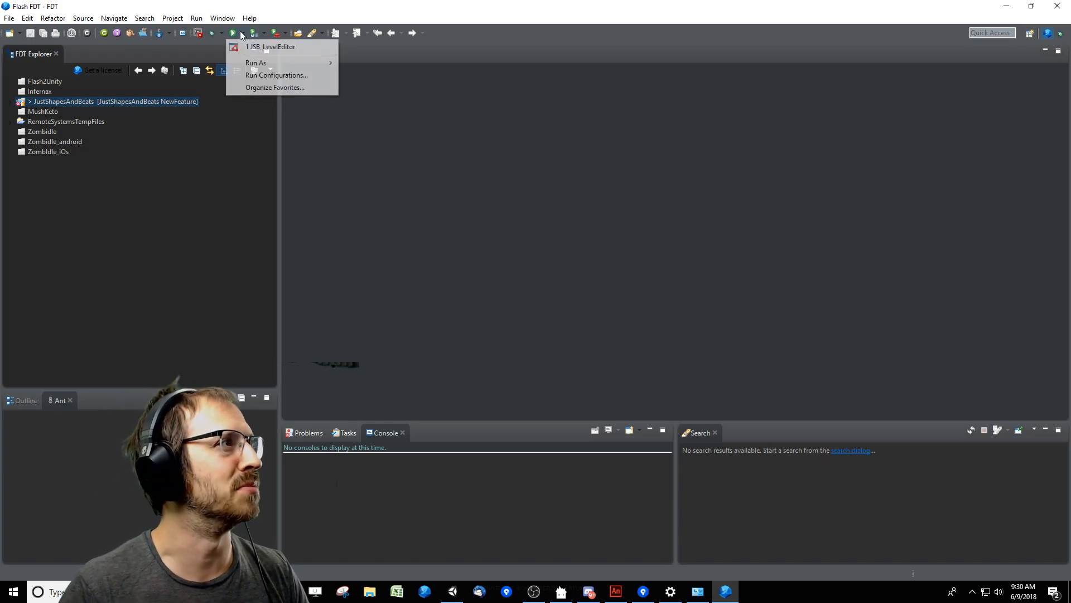
left_click(286, 48)
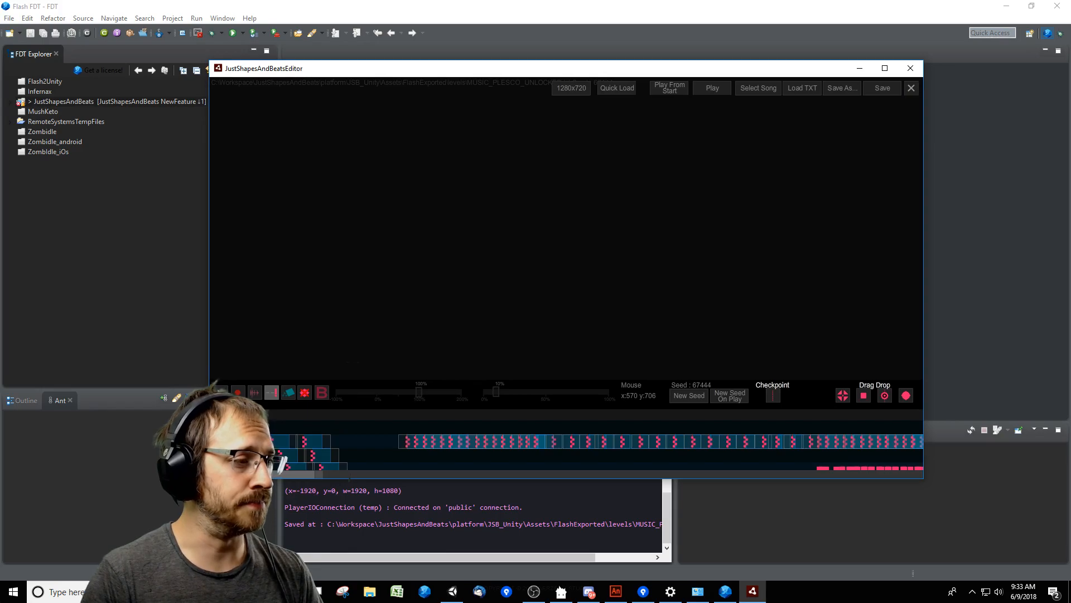
key("ctrl+s")
Switch to the browser, check the unresolved issues assigned in MantisBT, and return to the level editor.
left_click(288, 591)
left_click(279, 538)
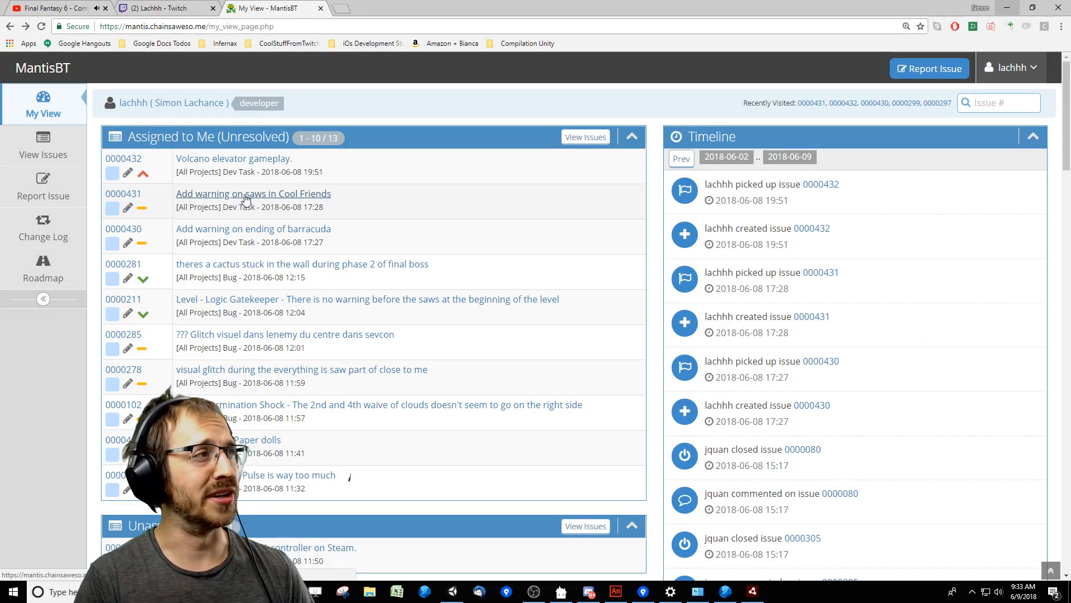
left_click(1009, 8)
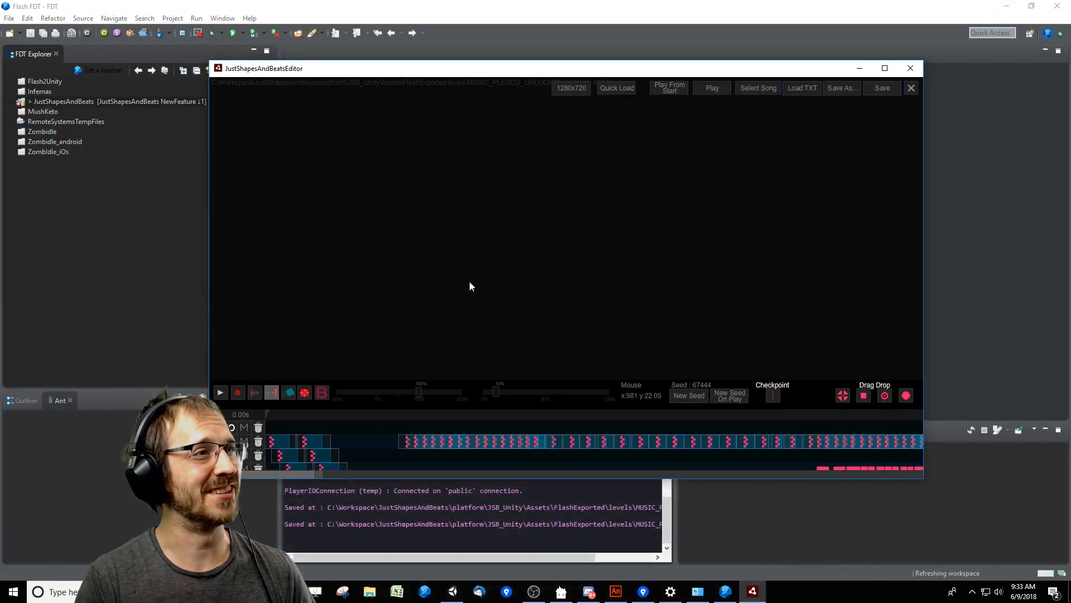
Quick-load the Cool friends level from the Songs list and go to the final part of its timeline.
left_click(634, 92)
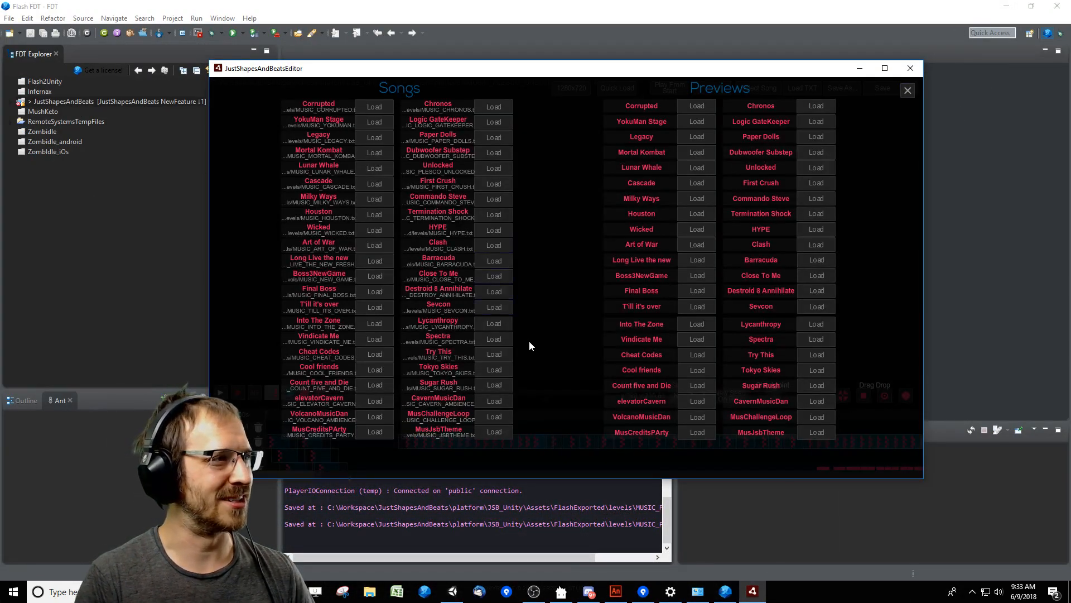
left_click(372, 372)
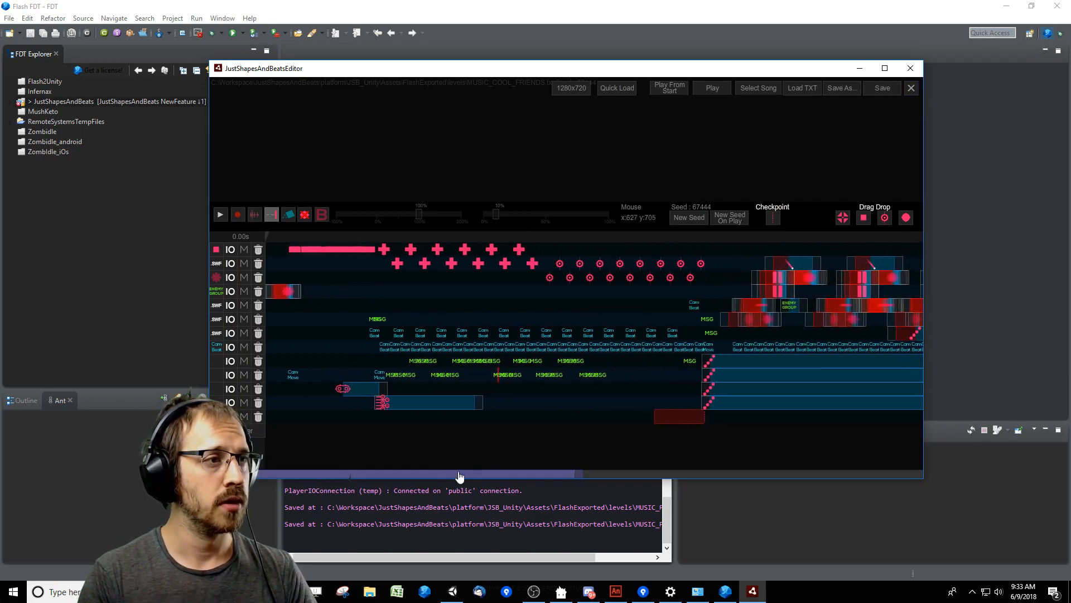
left_click_drag(458, 476, 795, 475)
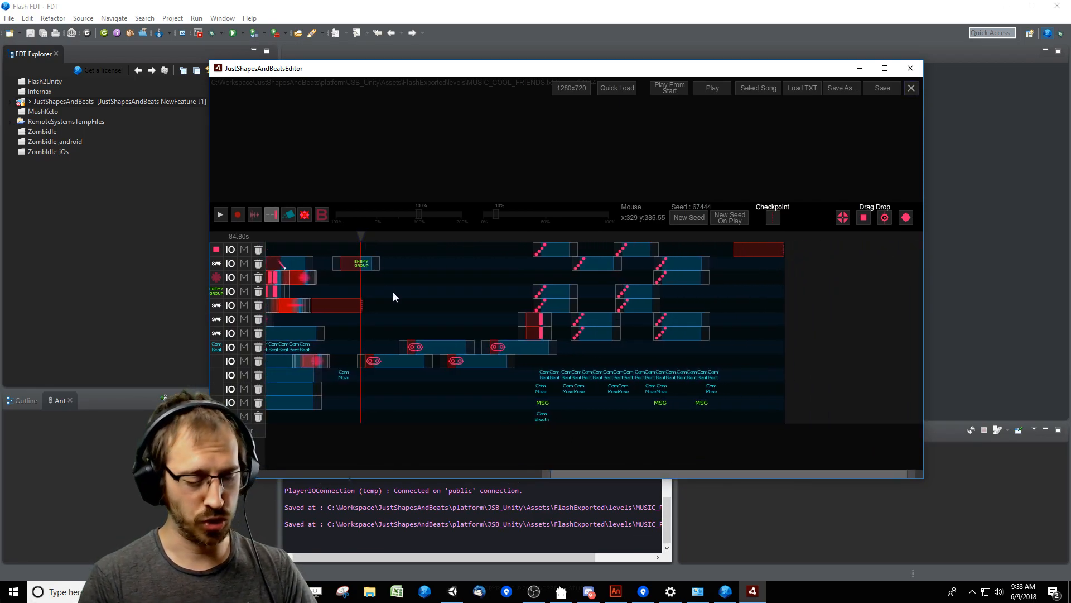
Play the saw section near the end, shrink the timeline for a larger preview, and set the playhead to about 86 s.
key("space")
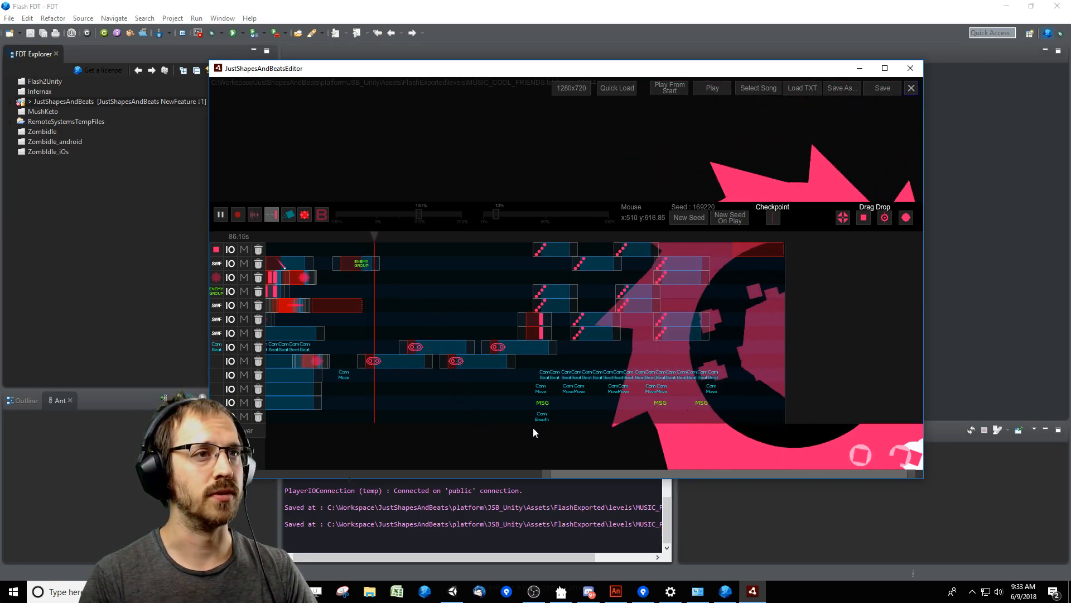
left_click_drag(808, 224, 809, 279)
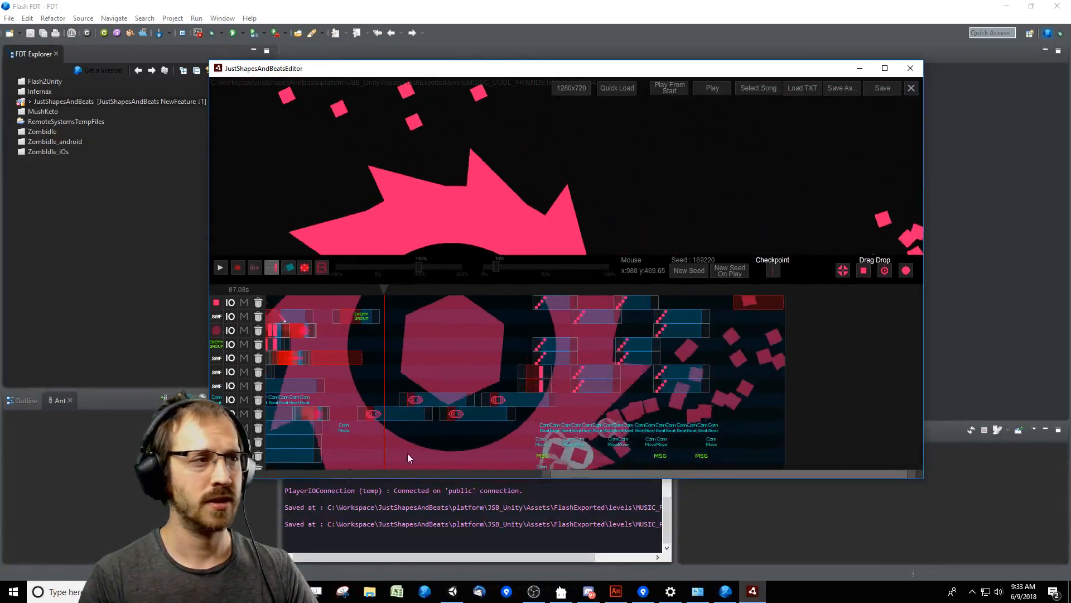
left_click_drag(553, 474, 532, 478)
mouse_move(529, 289)
left_mouse_down()
mouse_move(556, 289)
mouse_move(523, 290)
left_mouse_up()
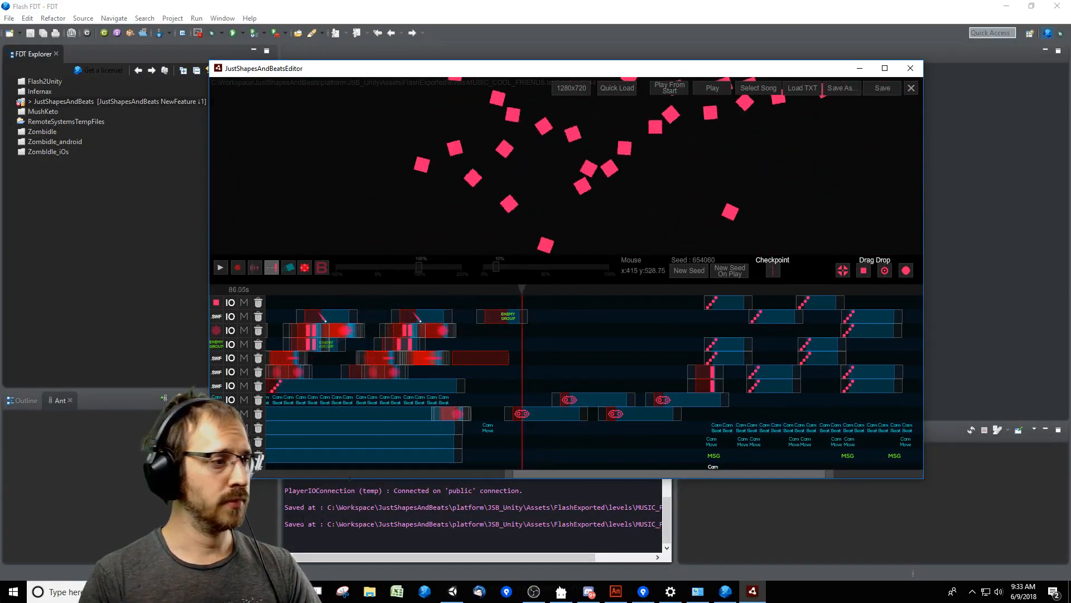
Pause the Final Fantasy 6 music video in the browser and return to the level editor.
left_click(262, 590)
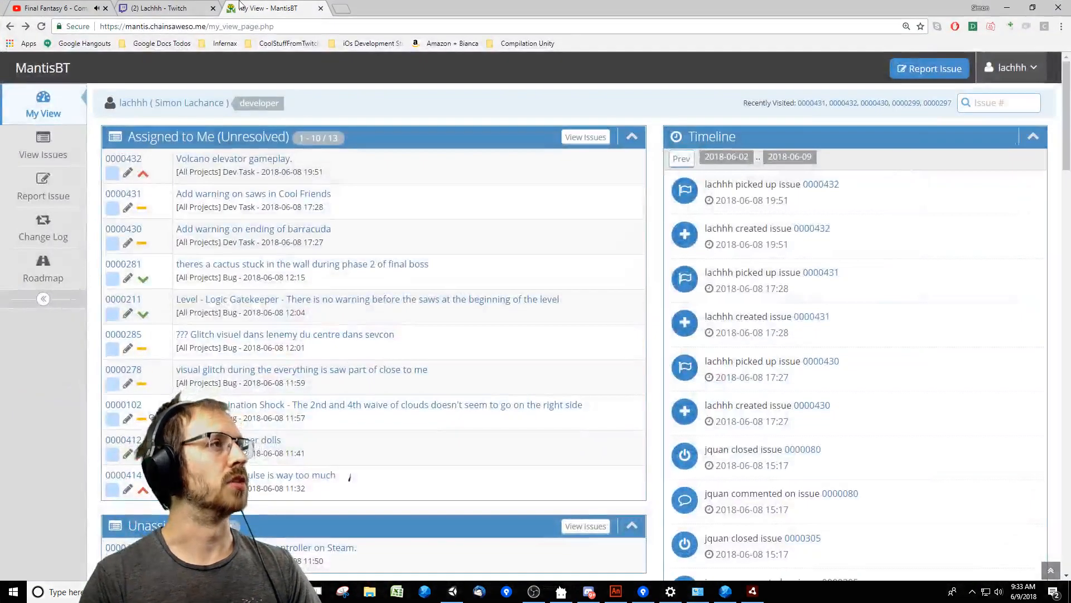
left_click(69, 12)
key("space")
left_click(1008, 7)
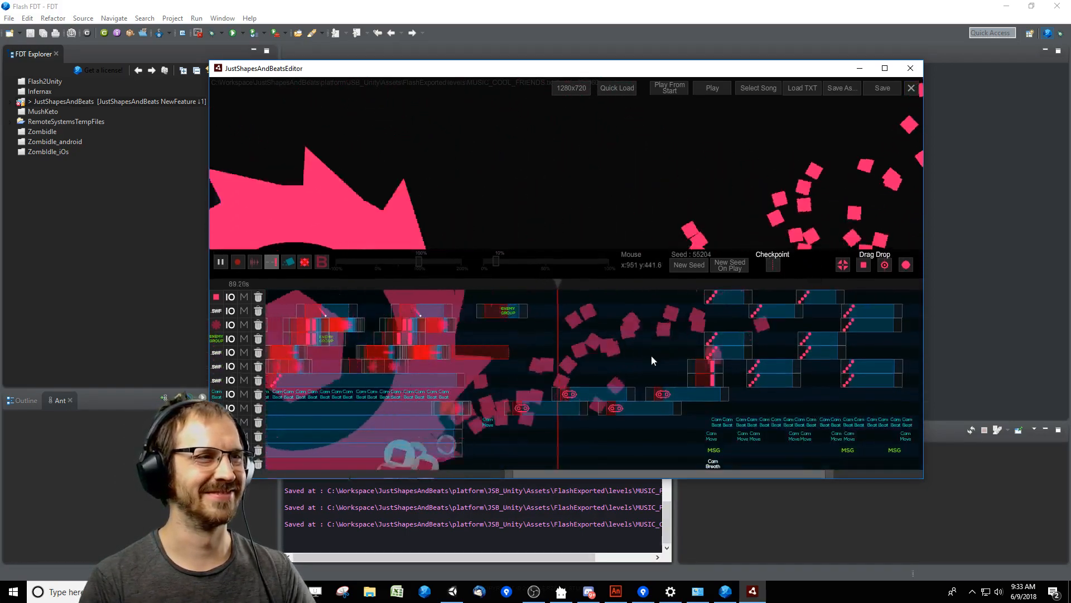
Stop playback, replay the saw section from an earlier point, and turn on the cyan square toggle in the playback controls.
key("space")
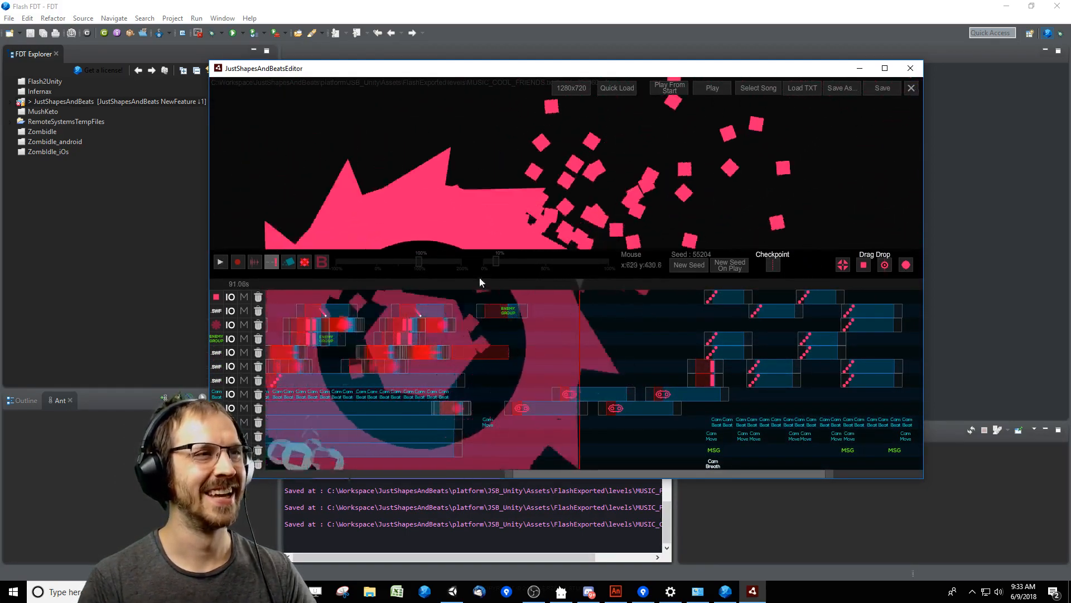
left_click_drag(581, 285, 491, 284)
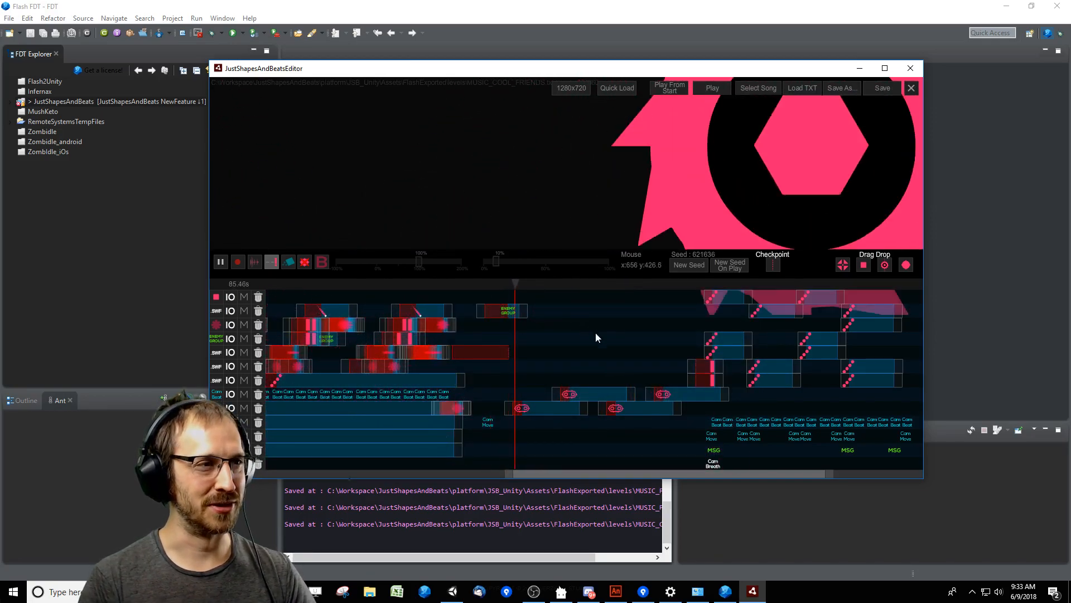
left_click(289, 262)
key("space")
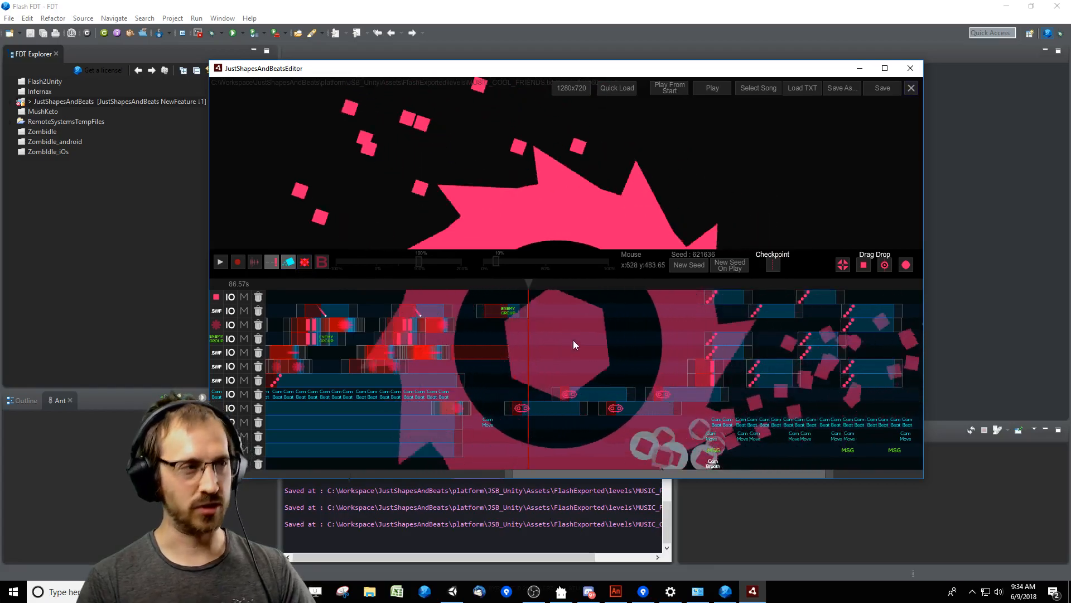
Playtest the saw section from about 84 s, steering the cyan square around the saws and dashing, and exit the playtest.
left_click(502, 285)
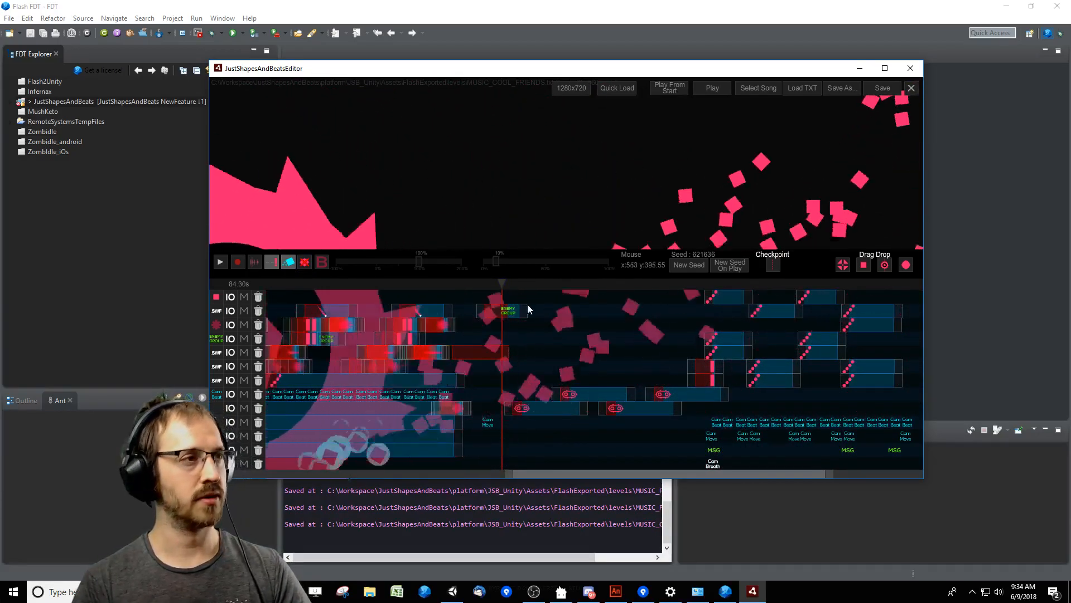
key("Return")
key("Left")
key("Up")
key("Right")
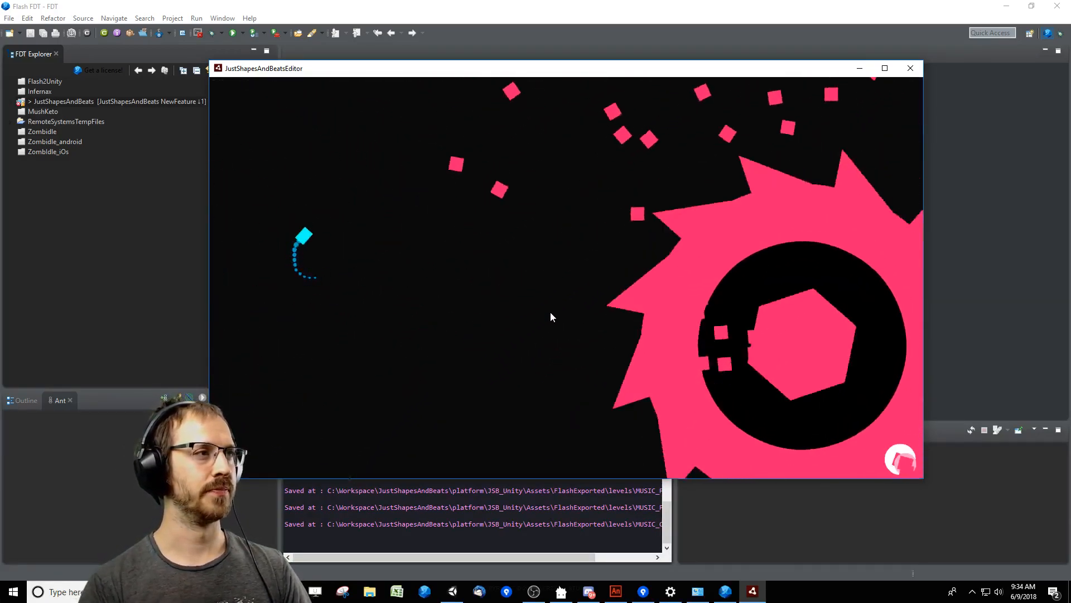
key("Left")
key("Down")
key("Up")
key("Right")
key("space")
key("Down")
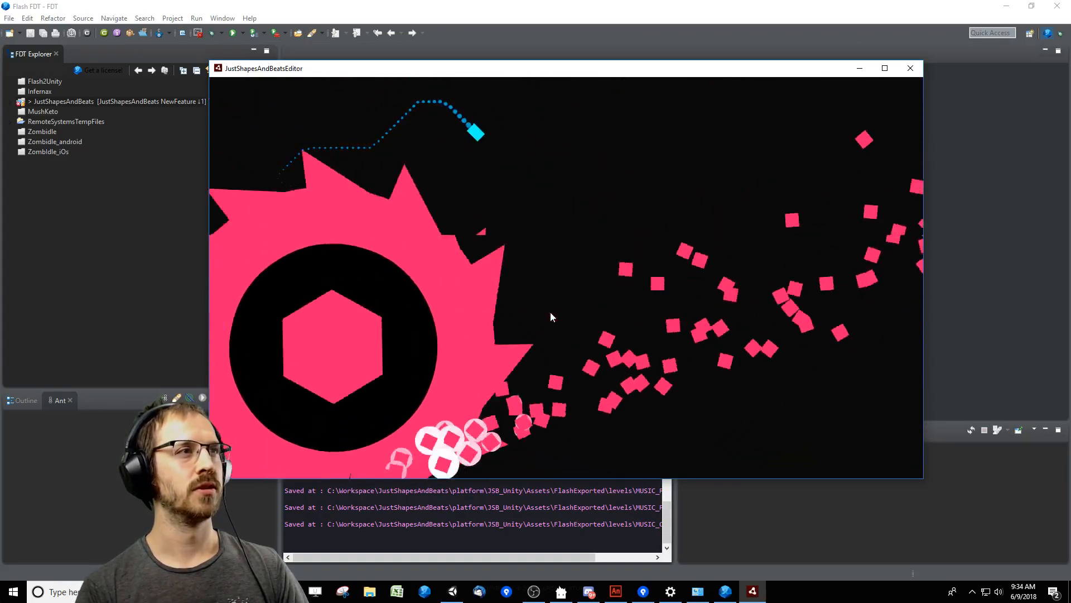
key("Left")
key("Right")
key("space")
key("Up")
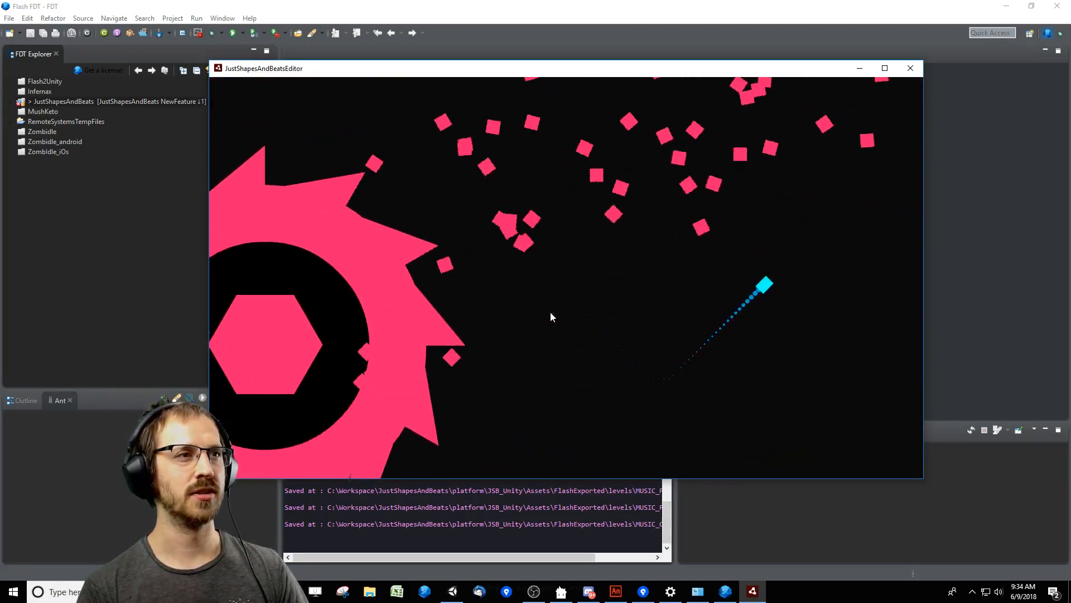
key("Up")
key("Left")
key("Up")
key("space")
key("Down")
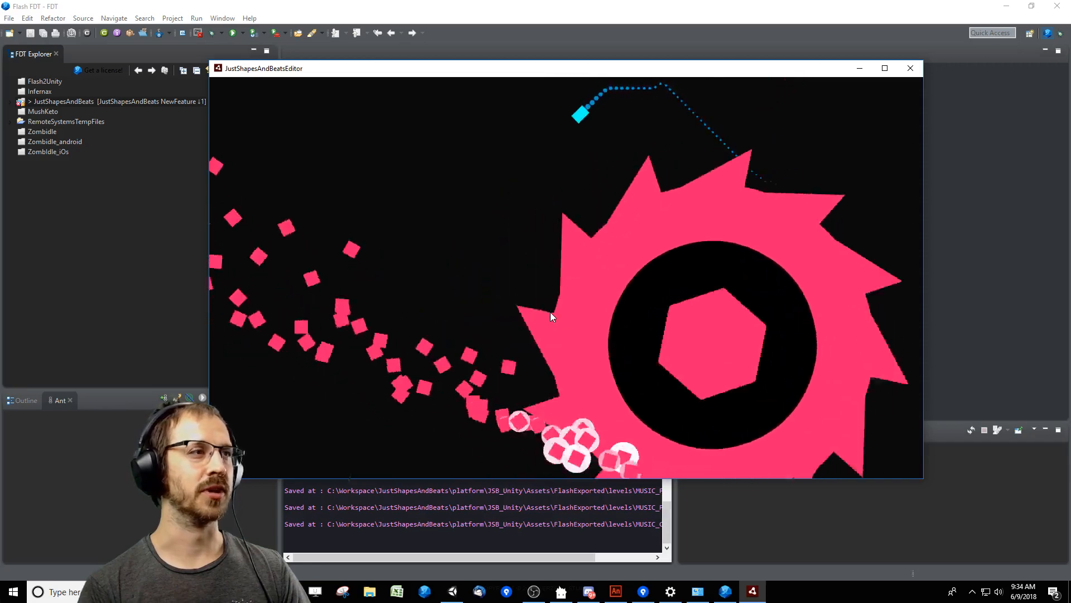
key("Right")
key("space")
key("Left")
key("Up")
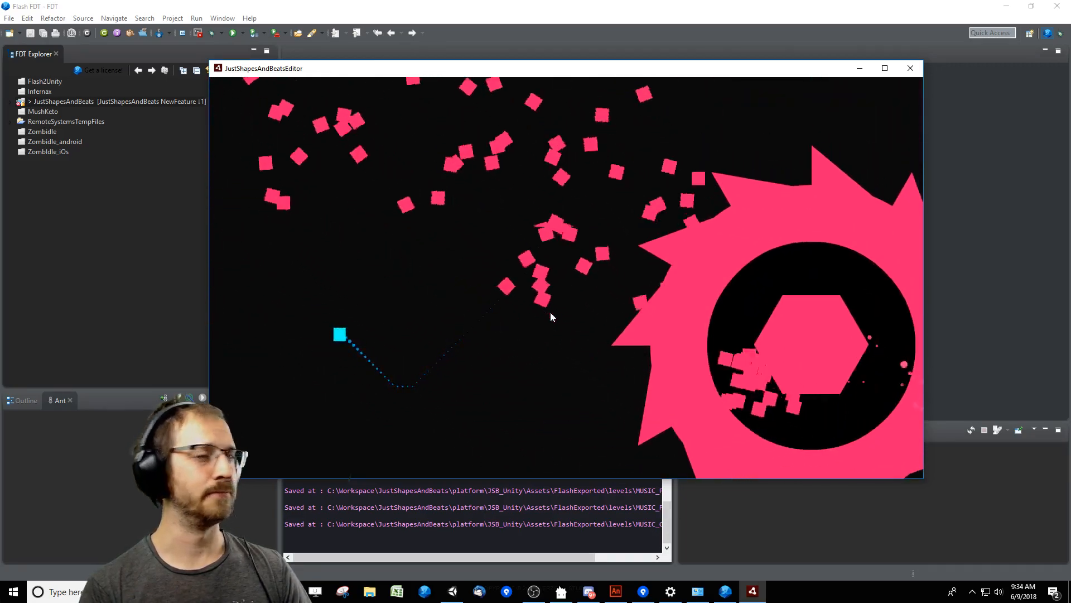
key("Left")
key("Up")
key("Right")
key("Up")
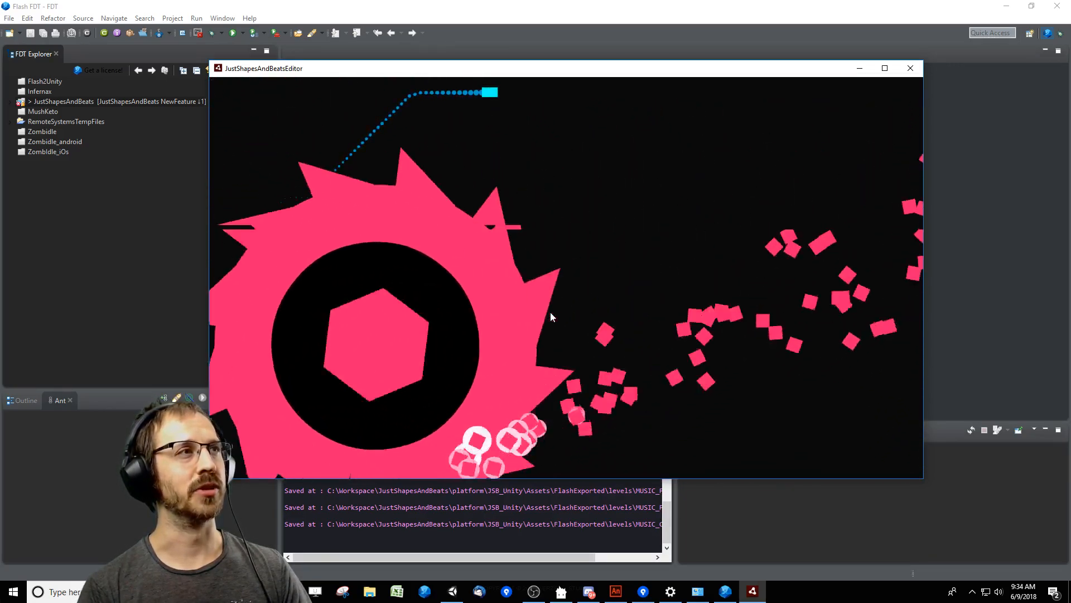
key("Down")
key("Left")
key("Right")
key("Up")
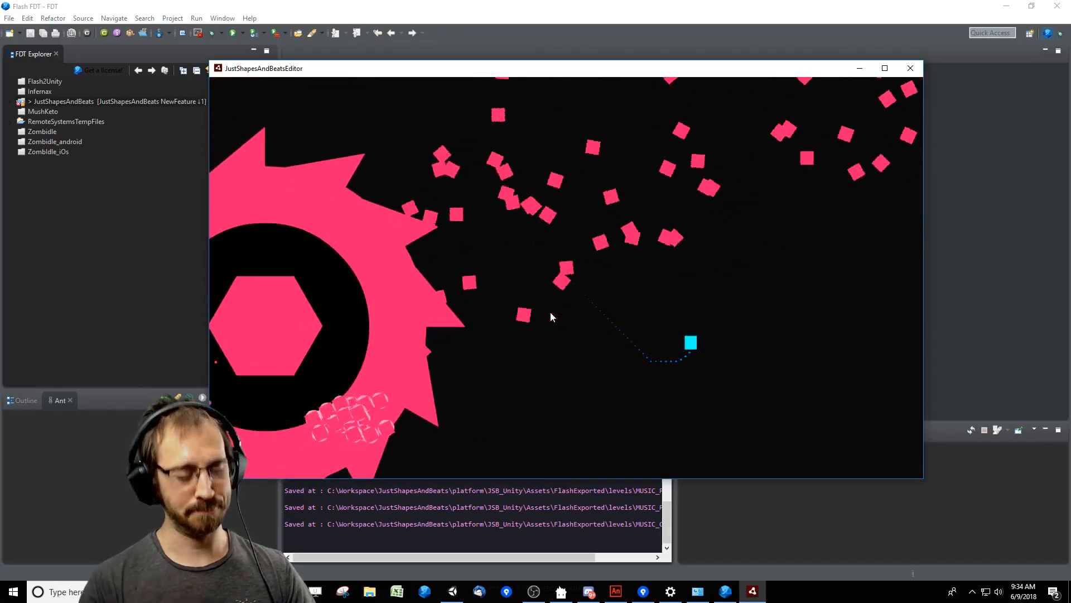
key("Left")
key("space")
key("Escape")
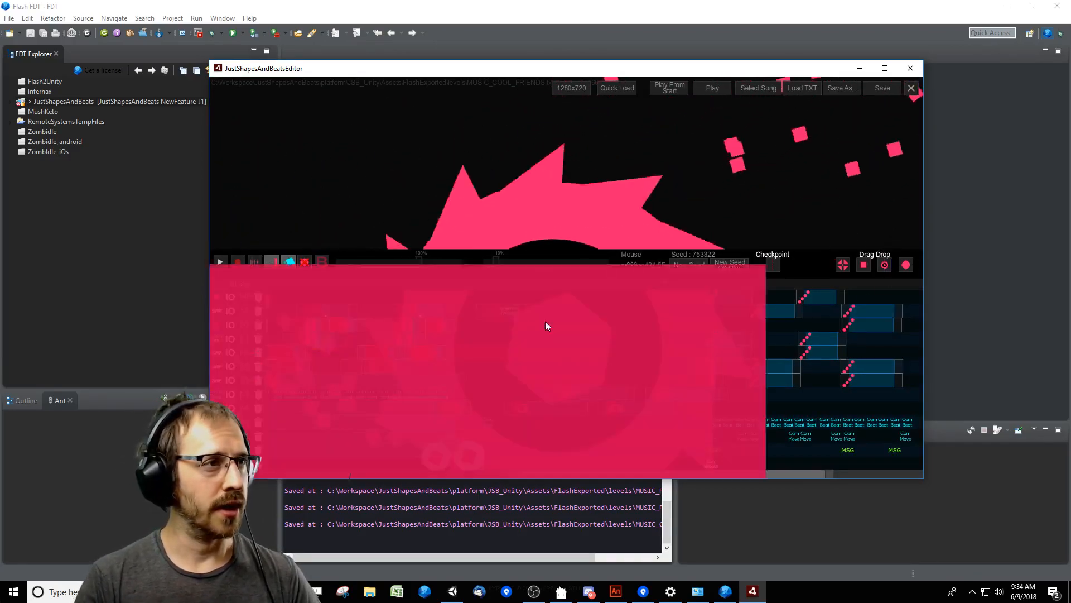
Turn off the cyan square toggle and replay the saw section from about 82 s without the player.
left_click(478, 285)
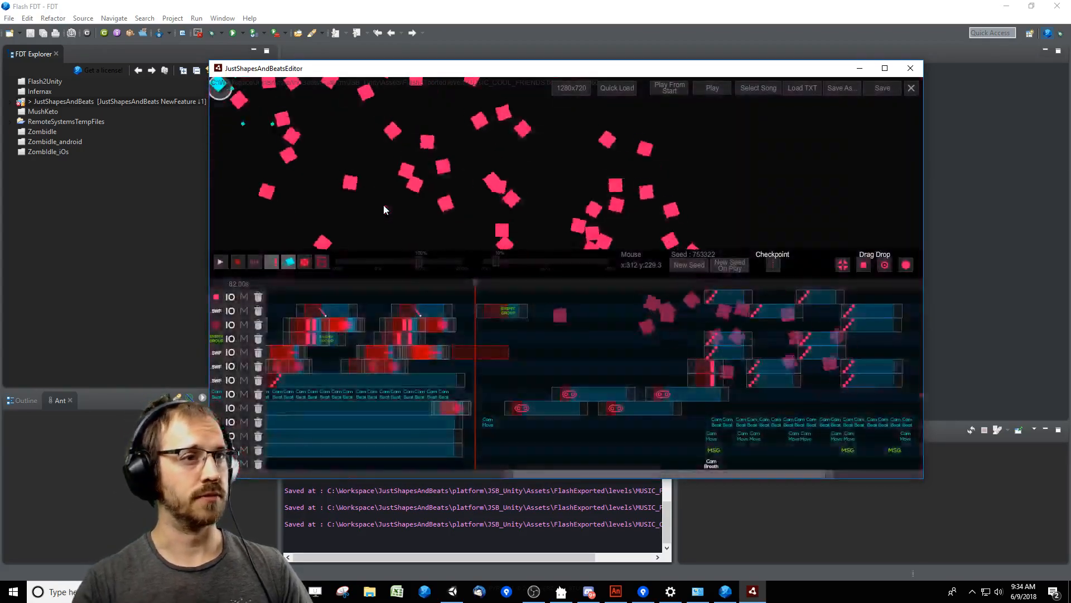
left_click(307, 263)
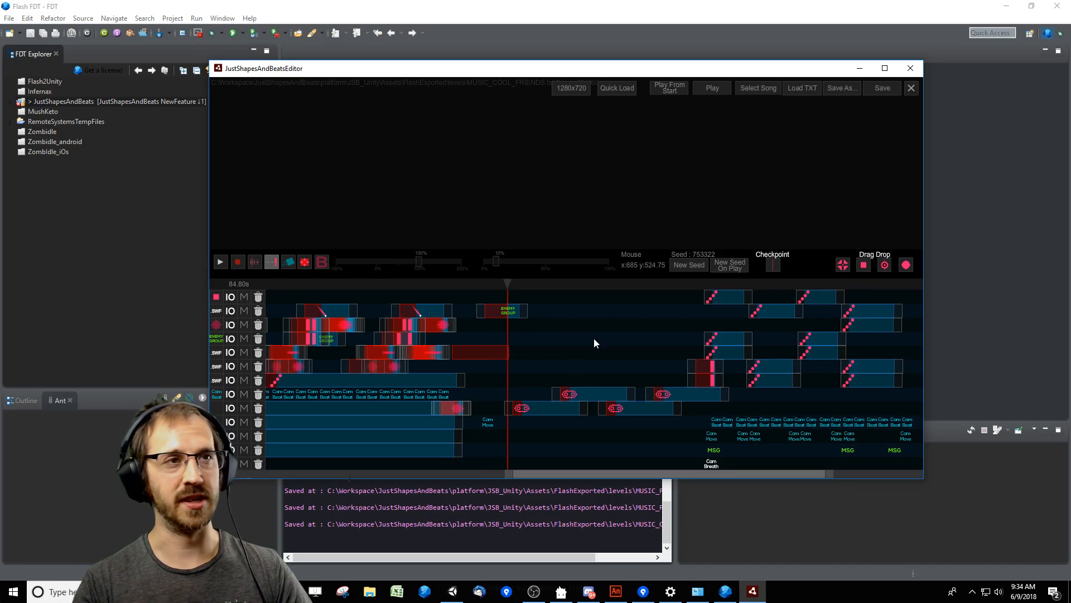
key("space")
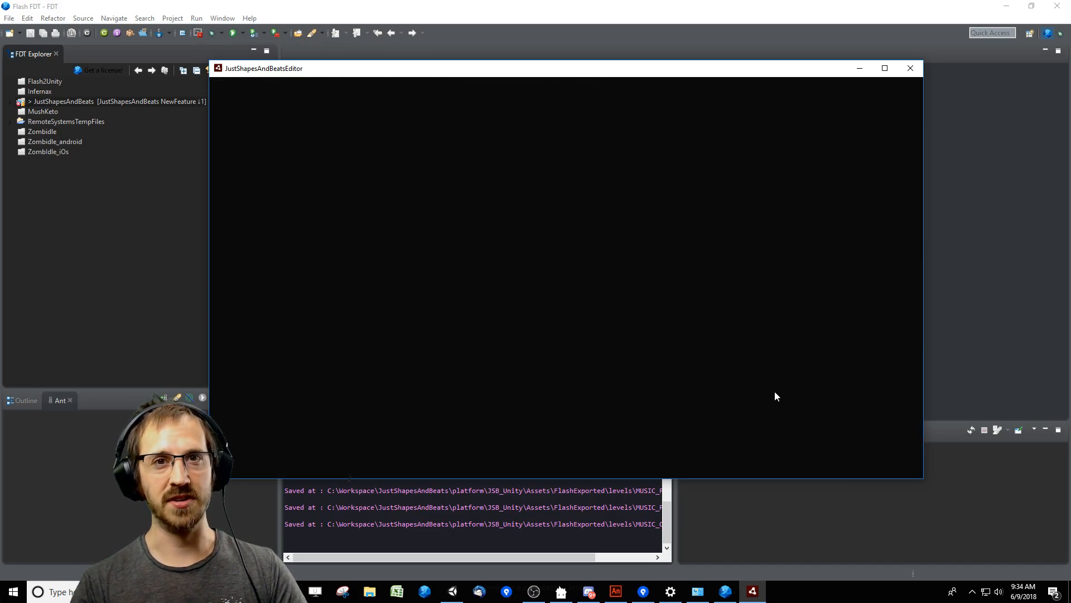
key("space")
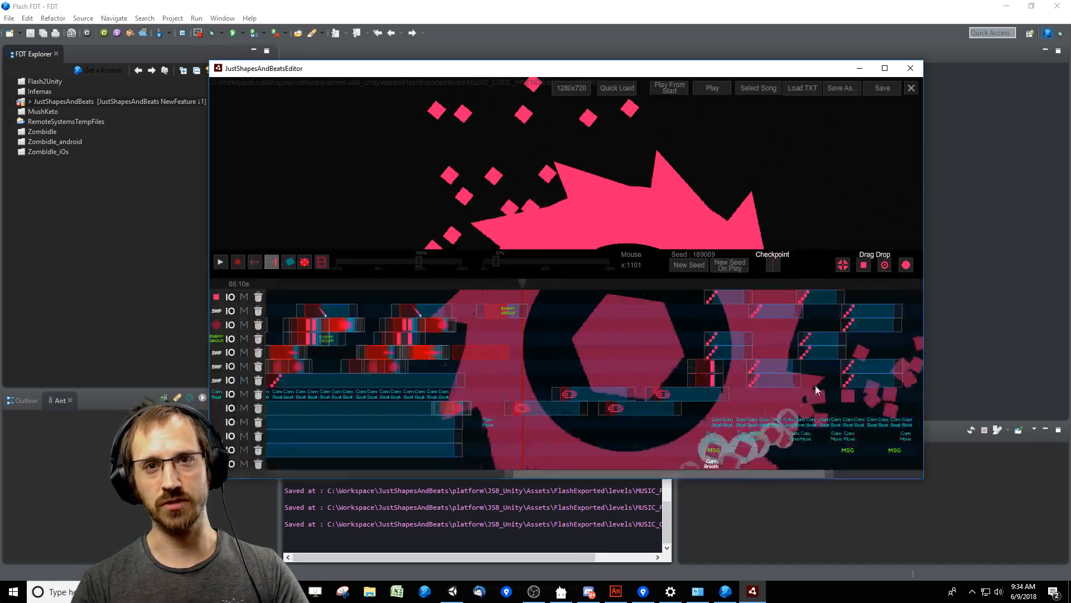
left_click_drag(557, 288, 520, 288)
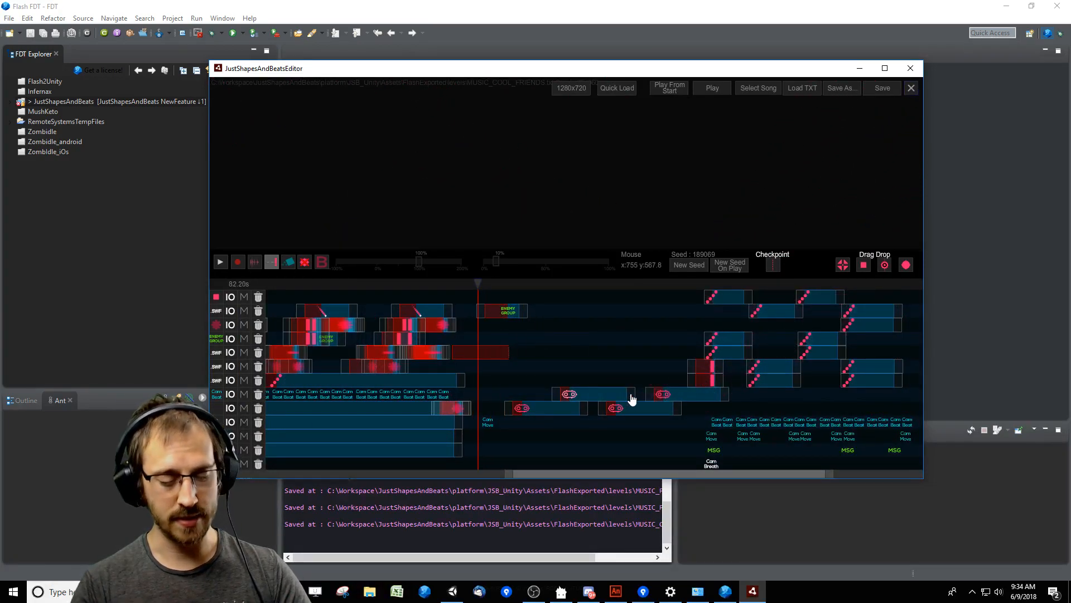
key("space")
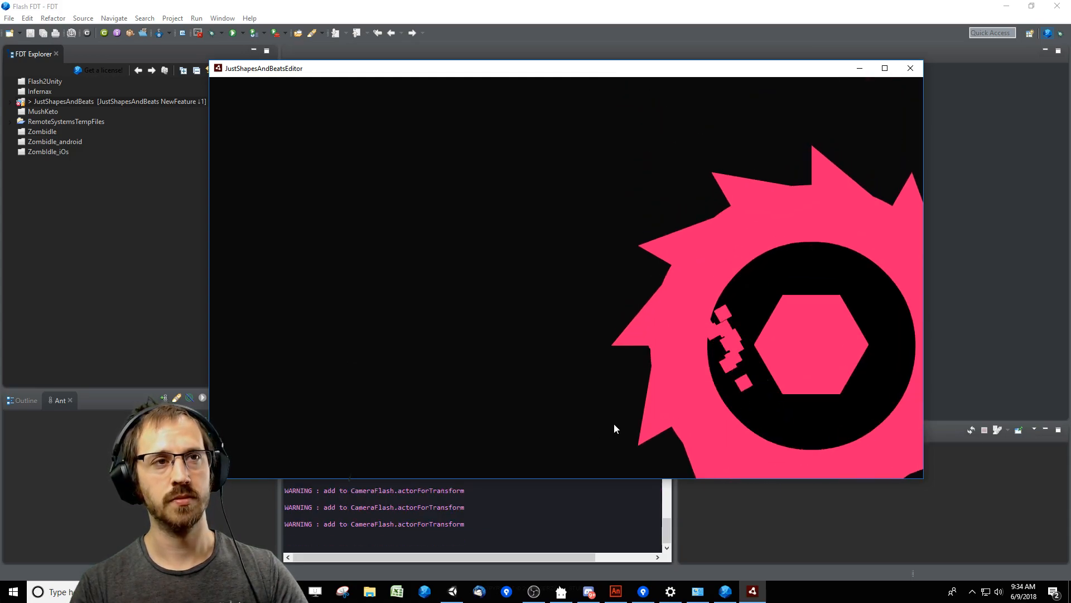
key("space")
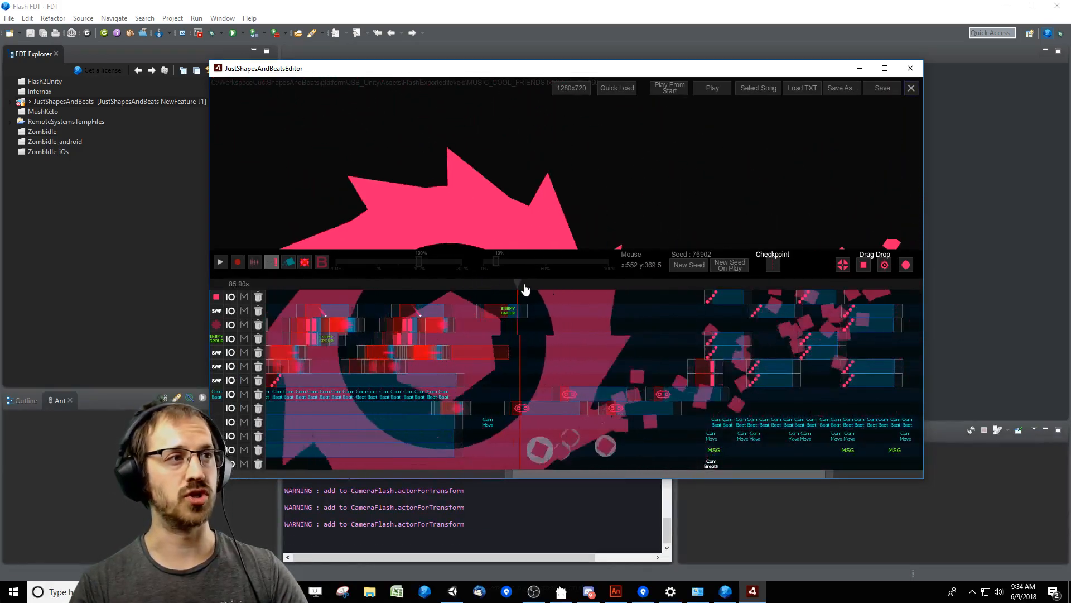
Place a copy of the Enemy Group event from about 84 s at 90150 ms, one track below, and shrink the timeline.
left_click_drag(524, 286, 481, 287)
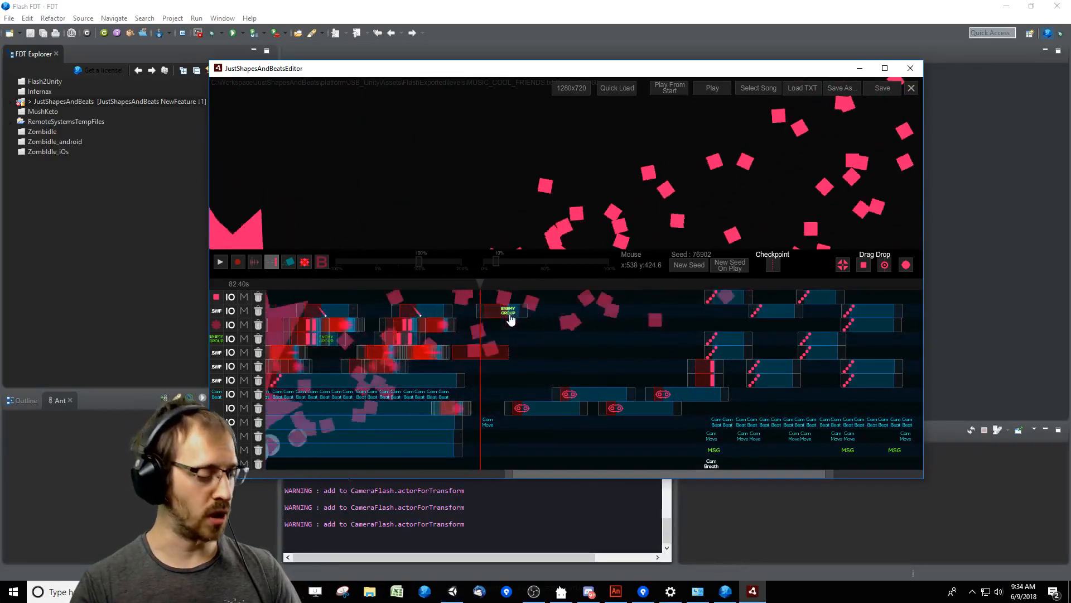
left_click_drag(510, 319, 572, 328)
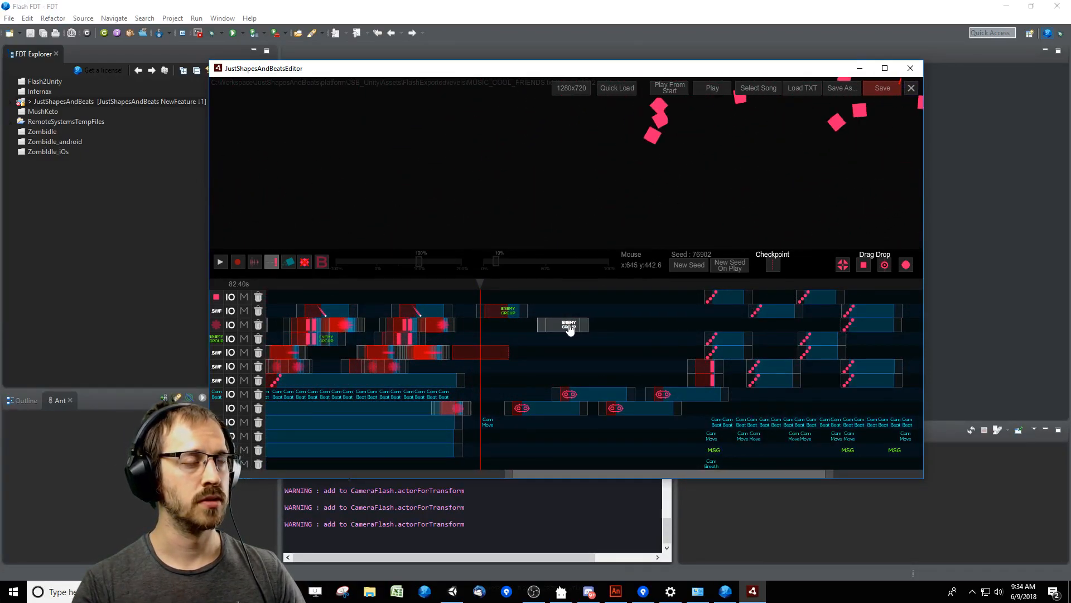
left_click(570, 329)
left_click(604, 354)
left_click_drag(816, 272, 816, 303)
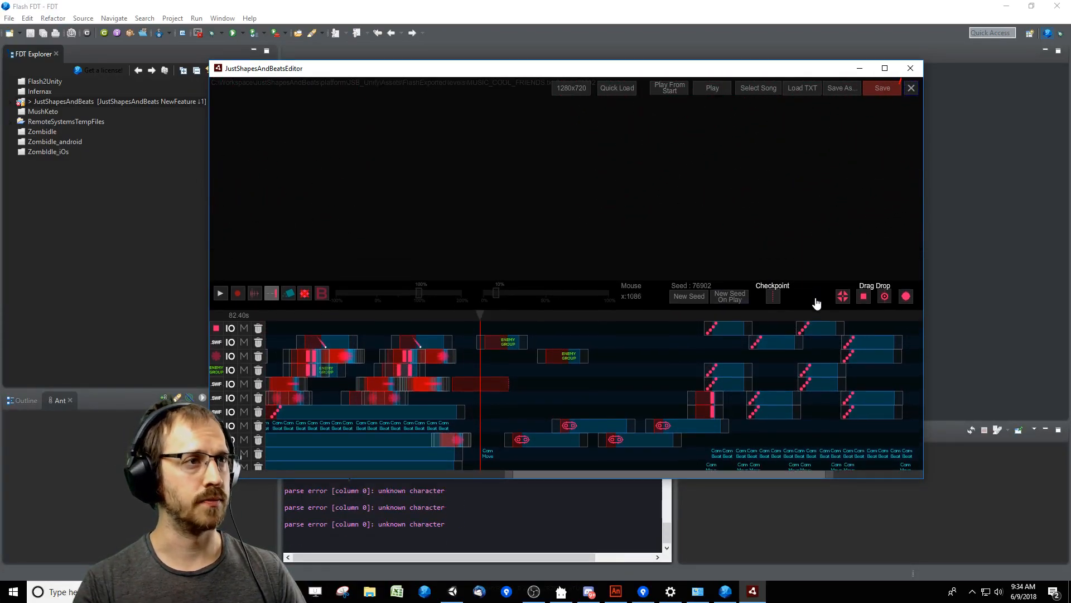
In the copied Enemy Group's enemy parameters, set the X position to 0+[i]*50 and close the parameters.
left_click(568, 378)
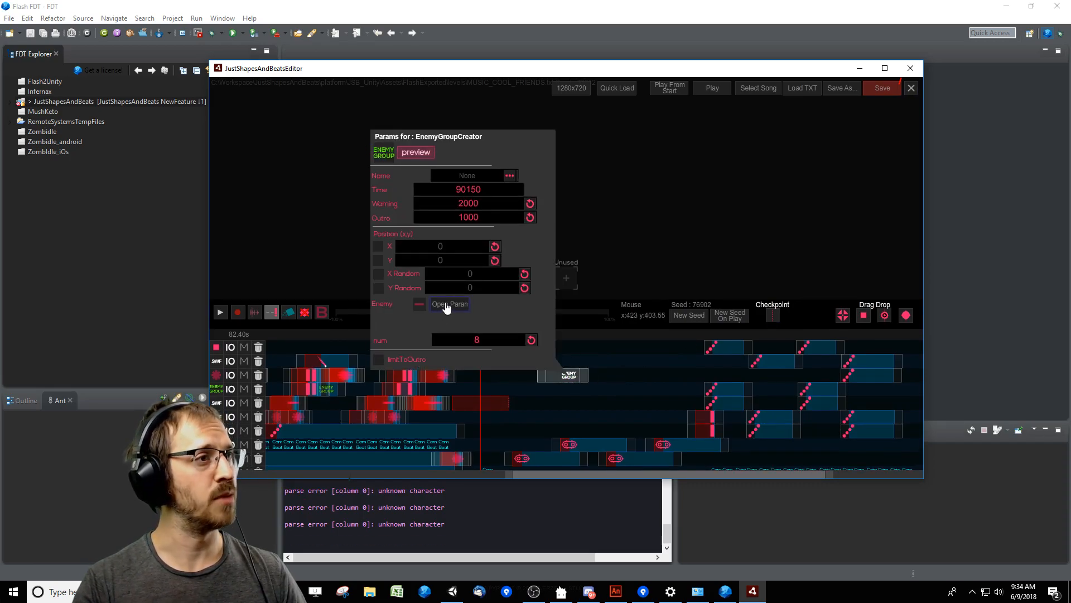
left_click(447, 305)
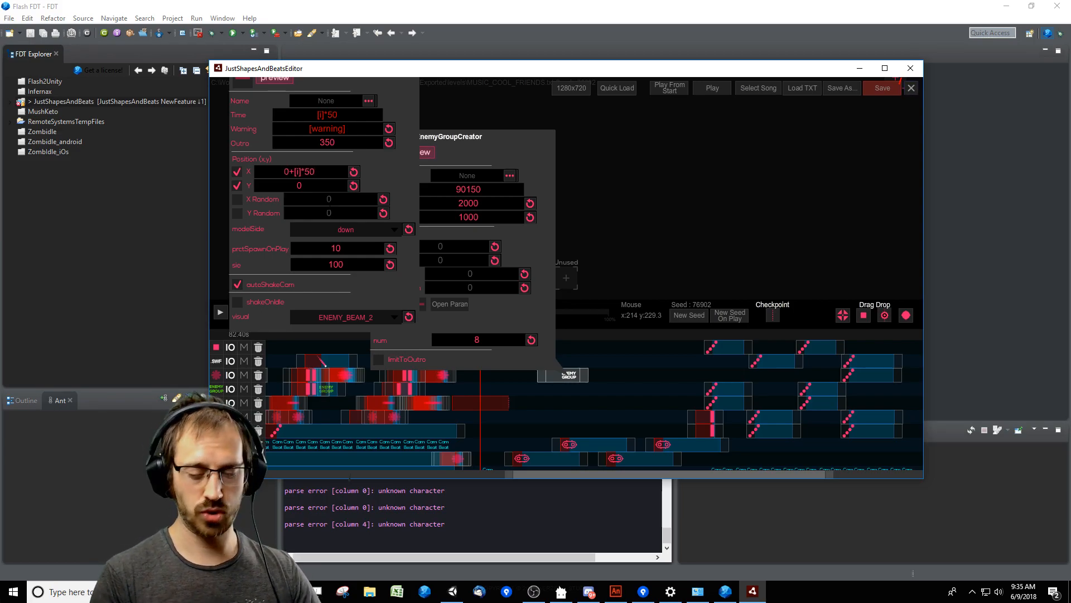
left_click(593, 403)
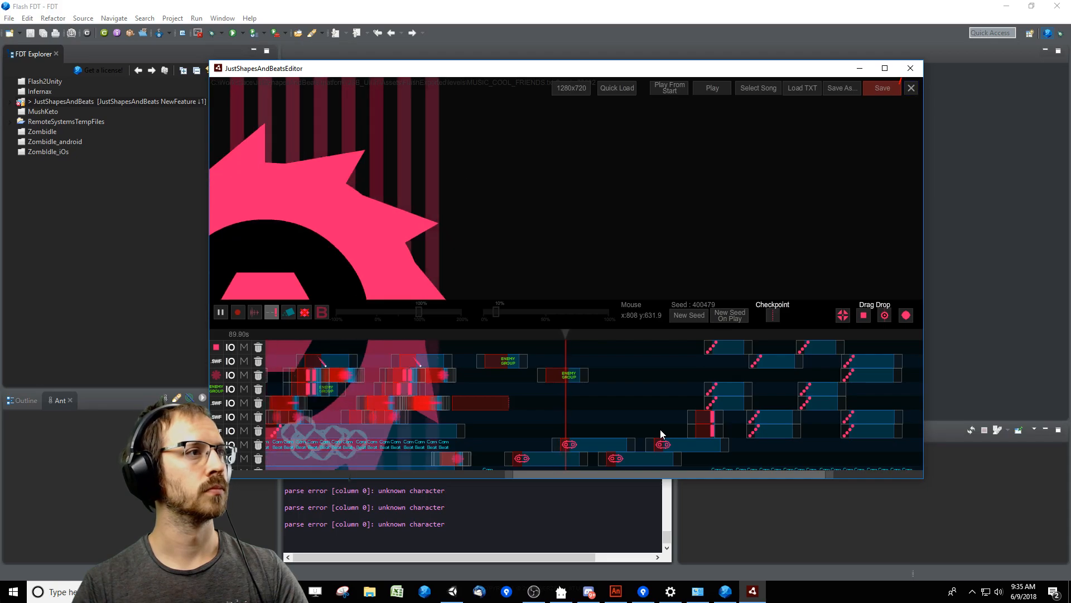
Enlarge the timeline and replay the beam warnings from shortly before the copied Enemy Group, viewing them without the editor interface.
key("space")
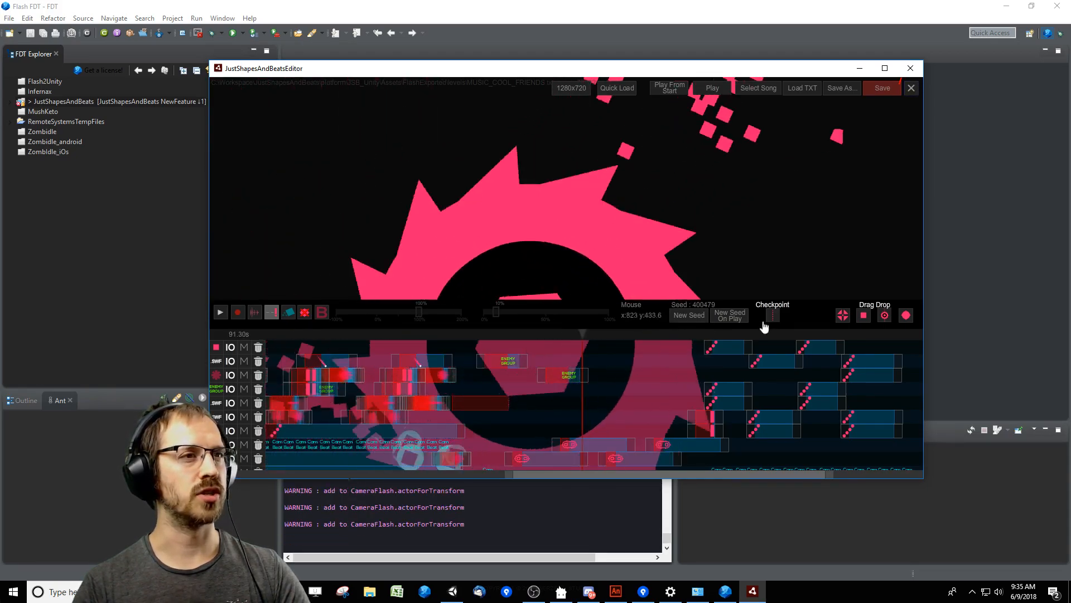
left_click_drag(812, 306, 804, 248)
left_click(540, 277)
key("space")
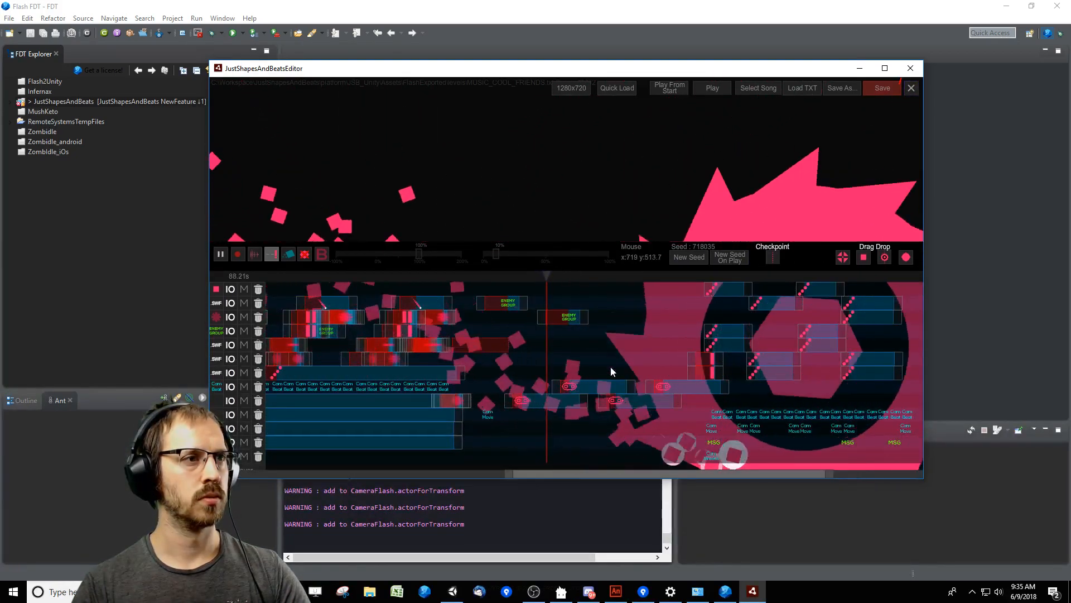
key("Tab")
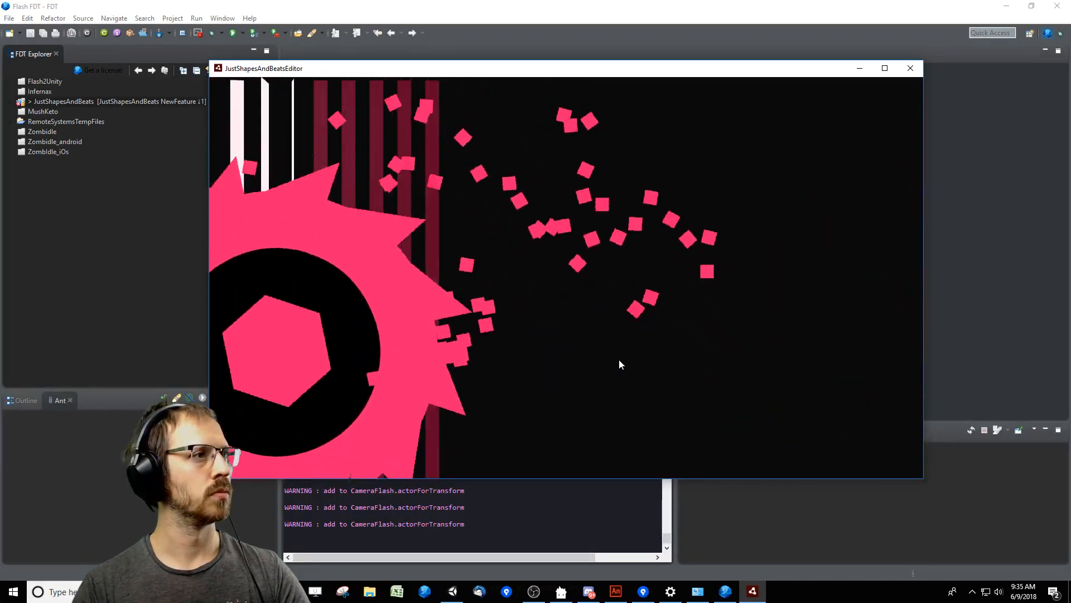
key("Tab")
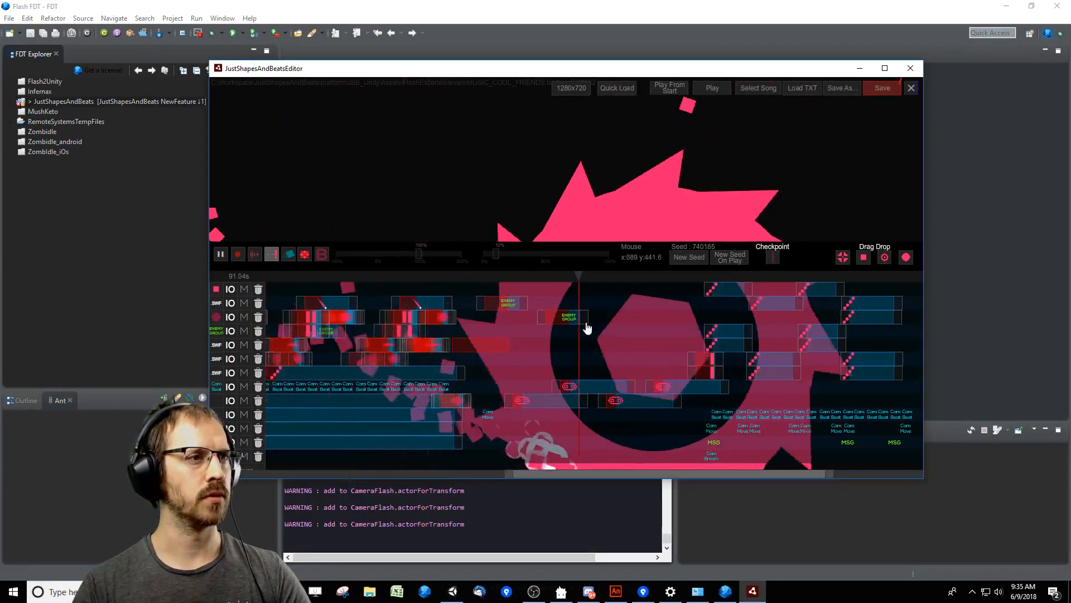
key("space")
Move the copied Enemy Group to 89800 ms and change the starting offset in its enemy's X position formula.
left_click_drag(573, 322, 568, 321)
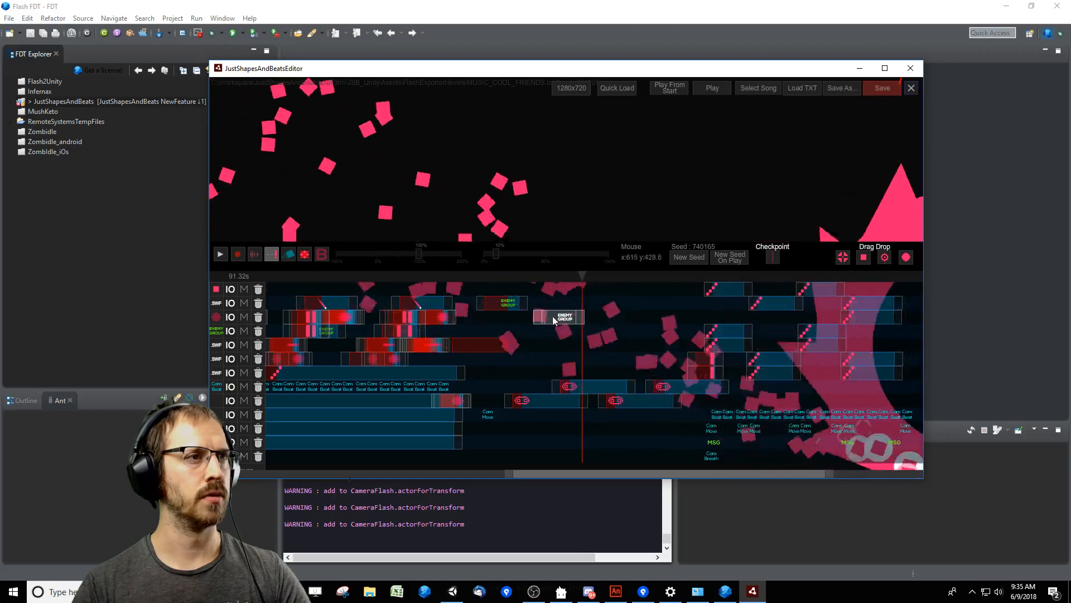
double_click(554, 320)
left_click(449, 247)
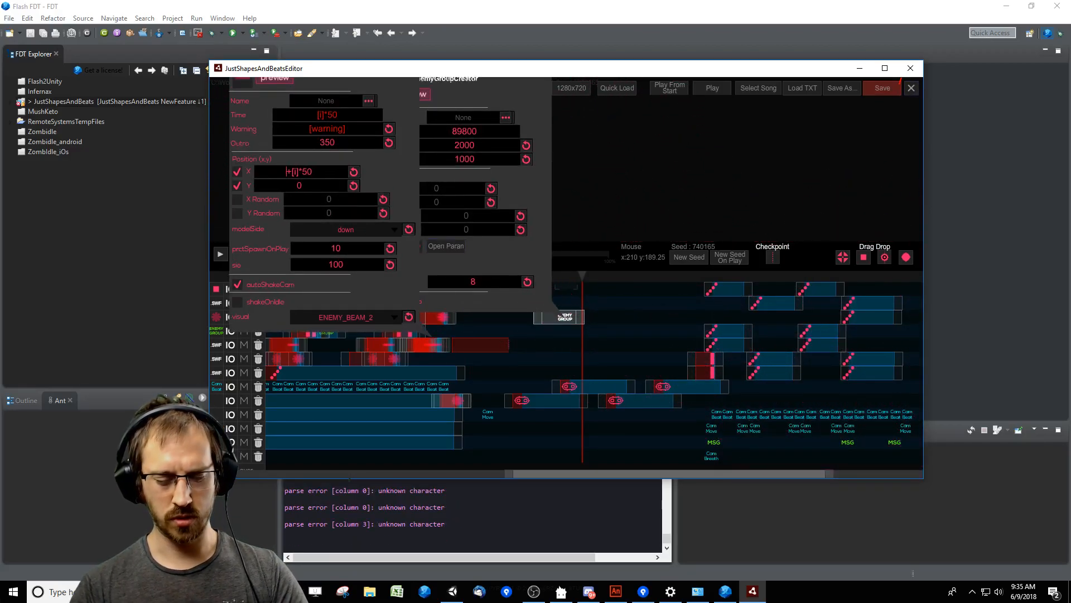
left_click(629, 336)
left_click(629, 335)
Shrink the timeline for a larger preview and replay the saw section with its beam warnings from about 82 s.
left_click_drag(577, 283, 547, 278)
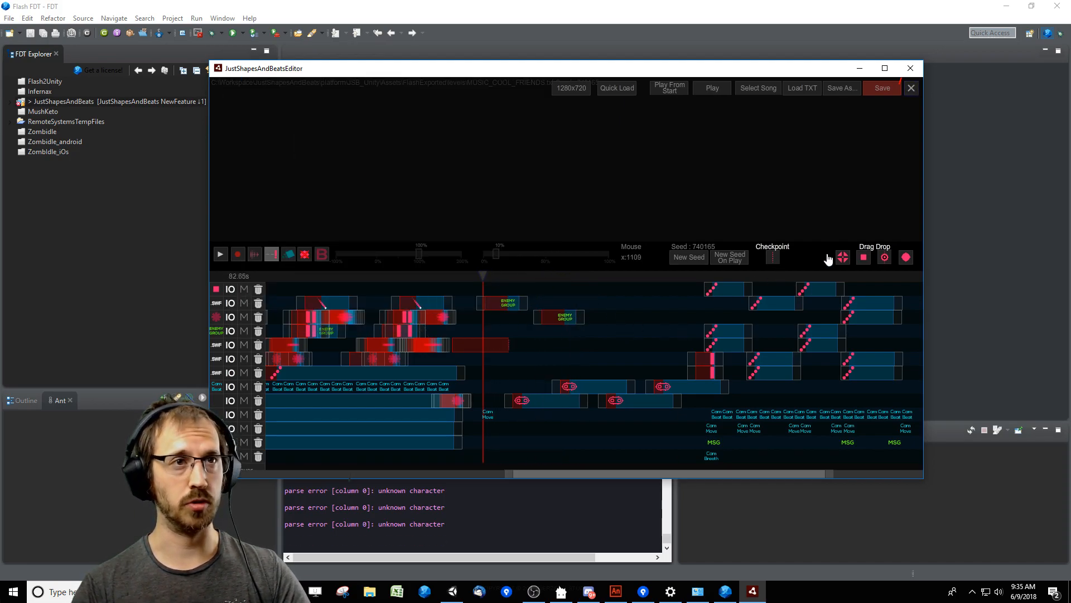
left_click_drag(810, 263, 809, 326)
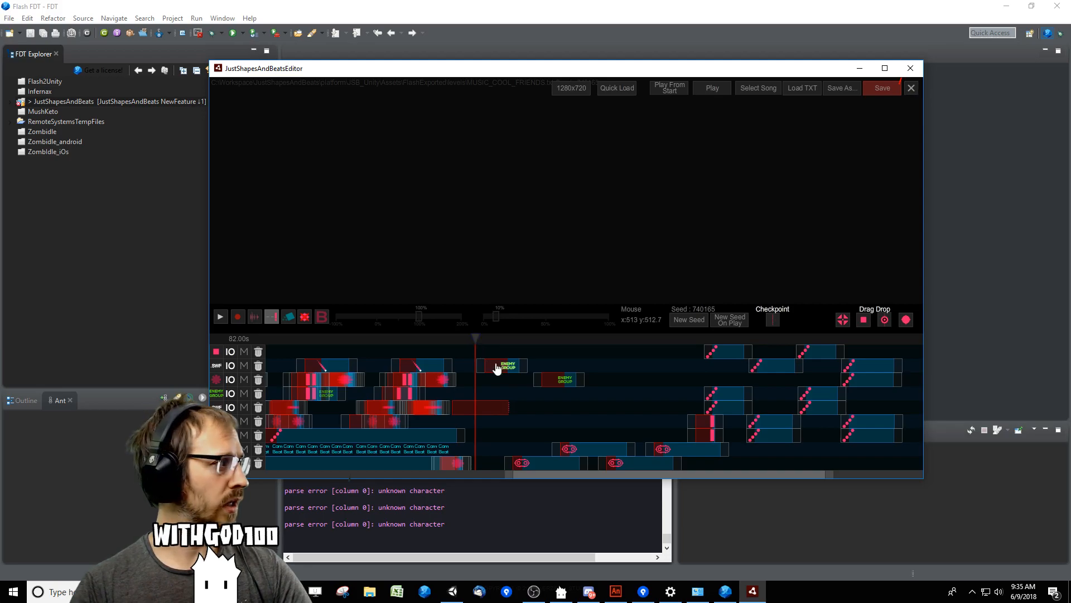
key("space")
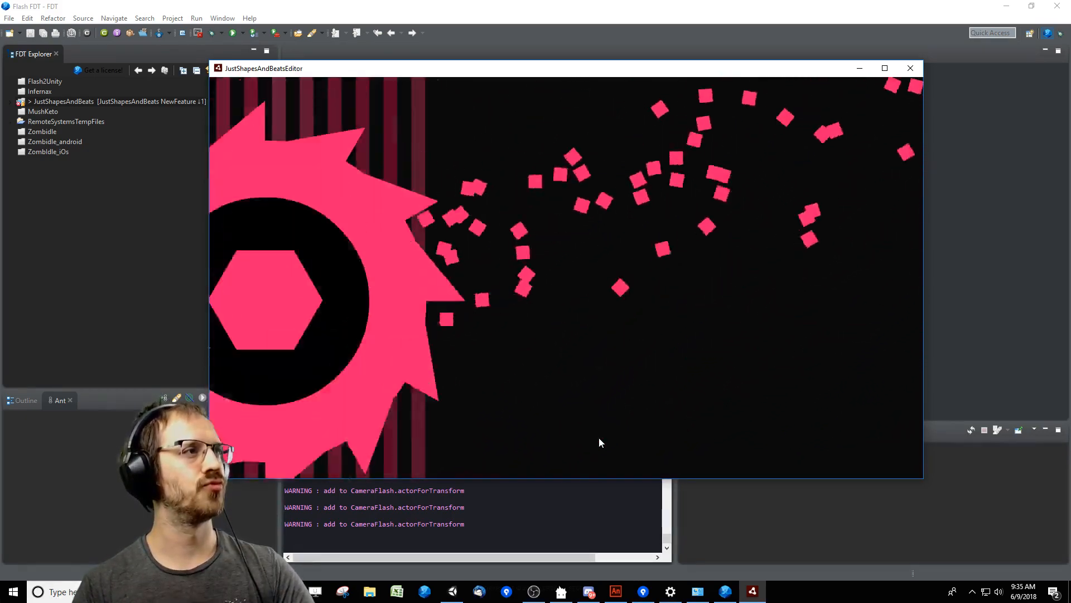
key("space")
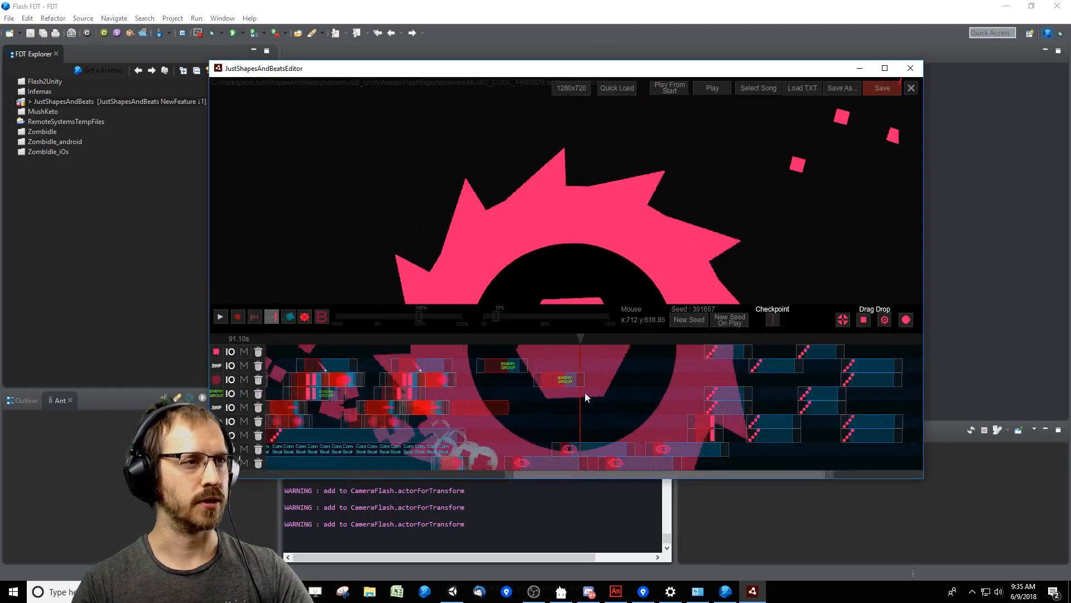
Fine-tune the copied Enemy Group's timing, placing it slightly later on its track, and replay the beams against the saw.
left_click(562, 384)
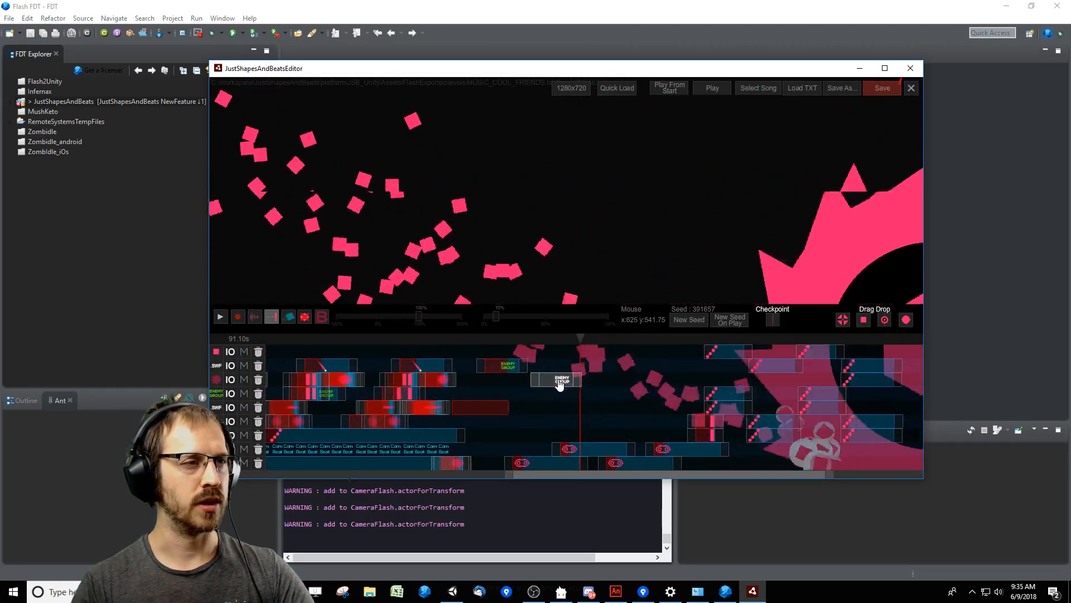
left_click_drag(561, 384, 564, 377)
left_click(539, 343)
key("space")
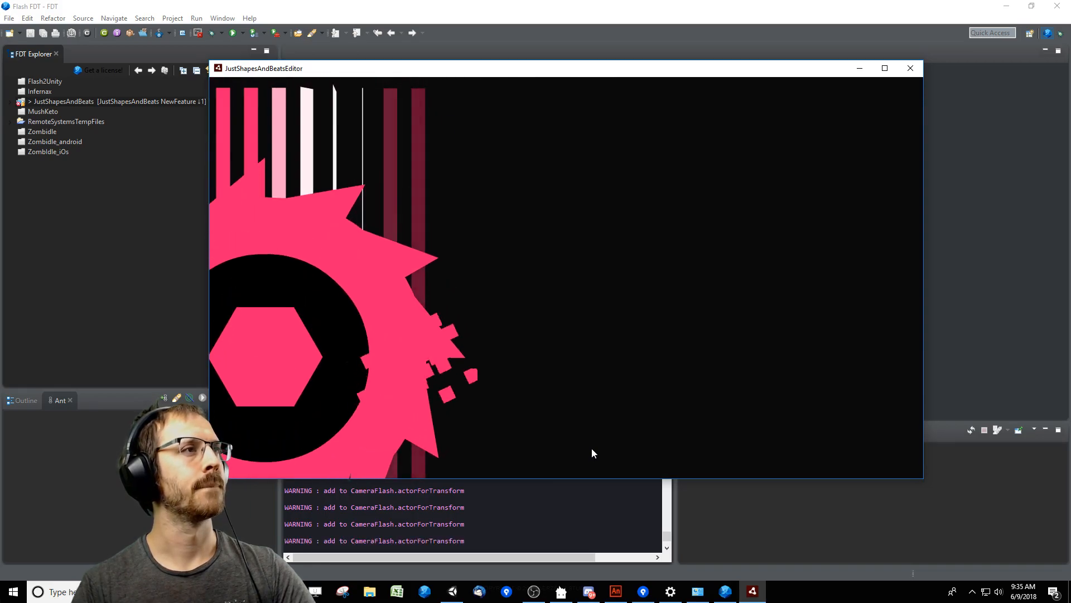
key("space")
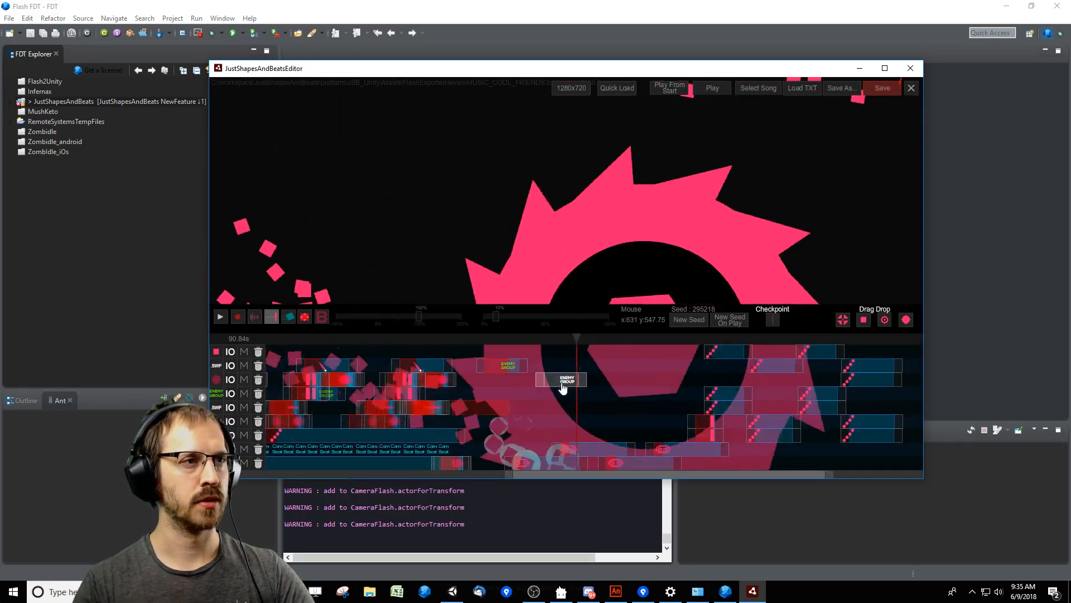
Replay the saw section with its beam warnings from about 87 s, the start of the copied Enemy Group.
left_click(538, 339)
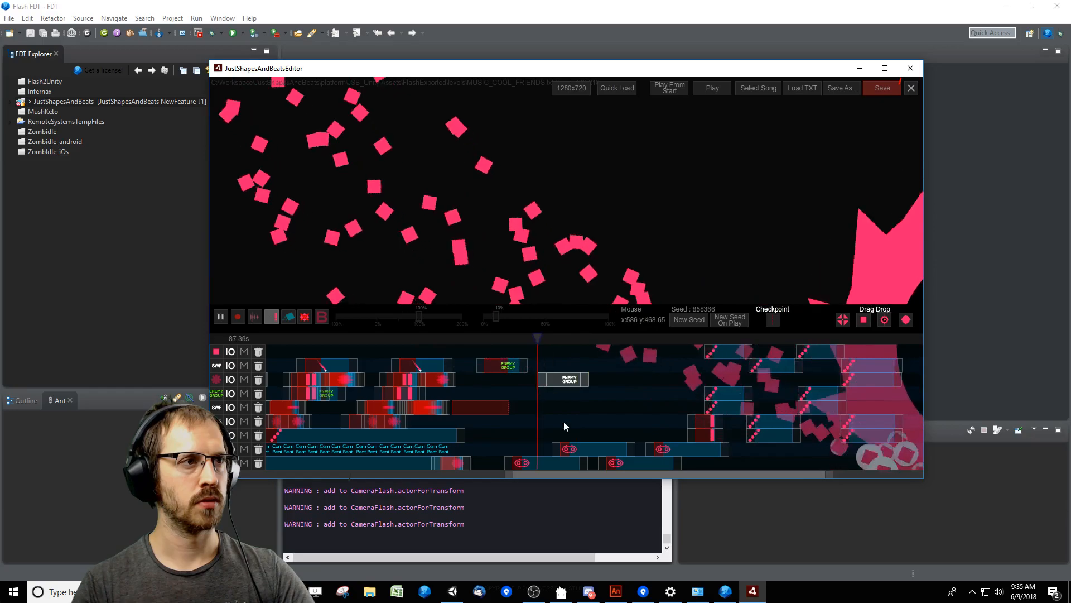
key("space")
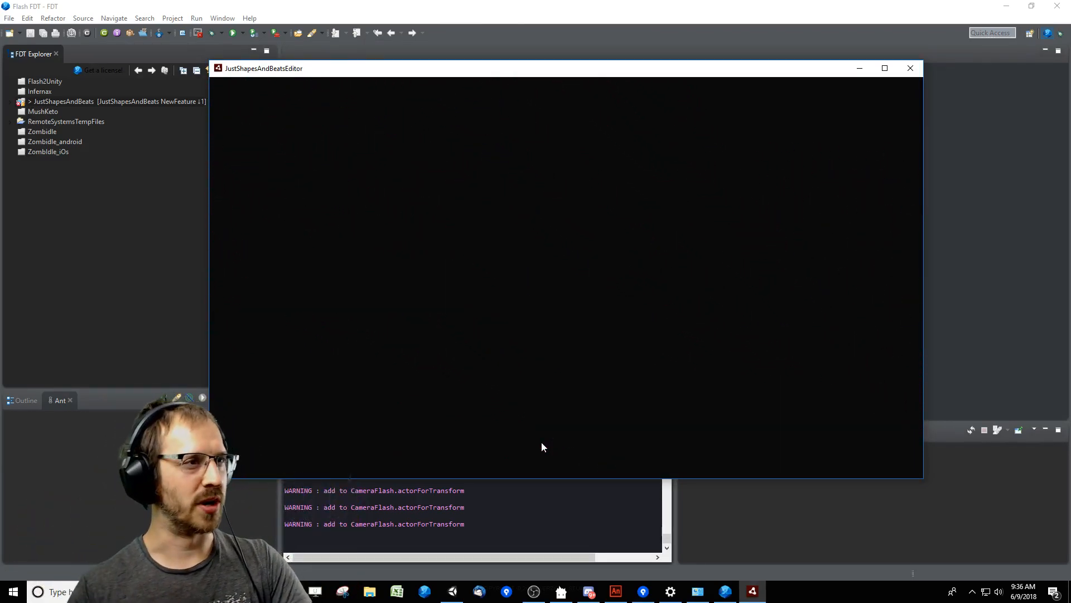
key("space")
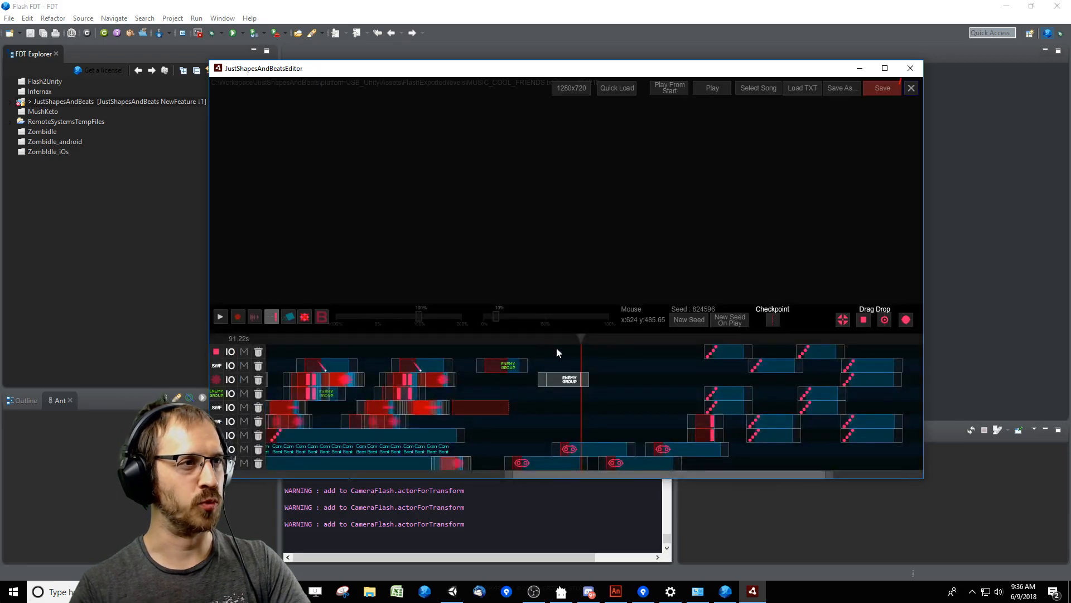
Copy the two beam Enemy Groups further along their tracks, with the first copy at 94250 ms, and replay the section.
left_click_drag(547, 341, 578, 342)
left_click(510, 363, "shift")
key("space")
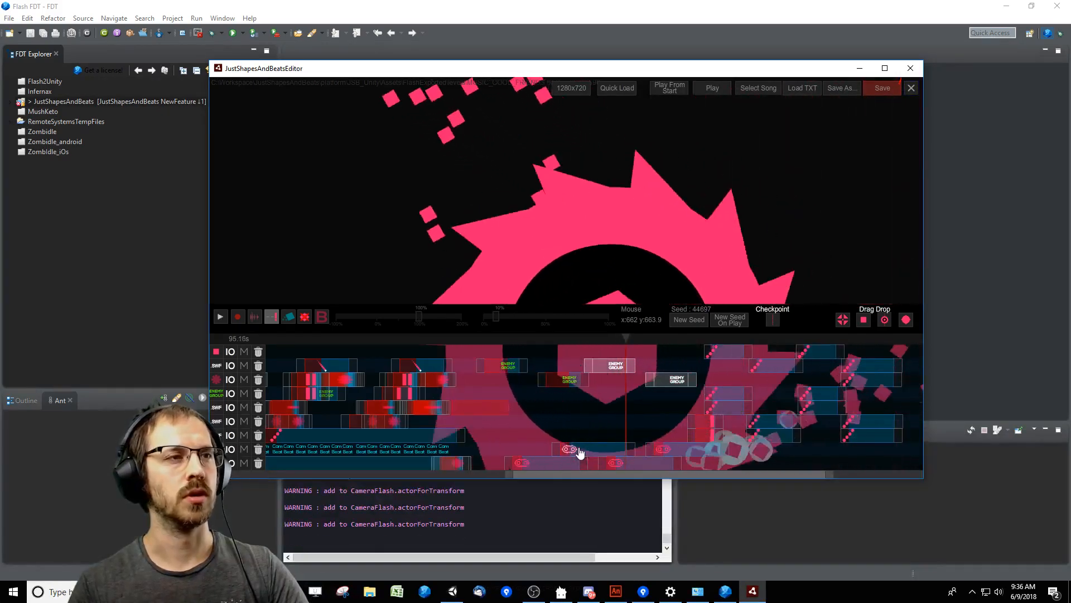
Inspect the enemy parameters of the Enemy Group at 94250 ms and bring the playhead to about 94 s.
left_click(613, 367)
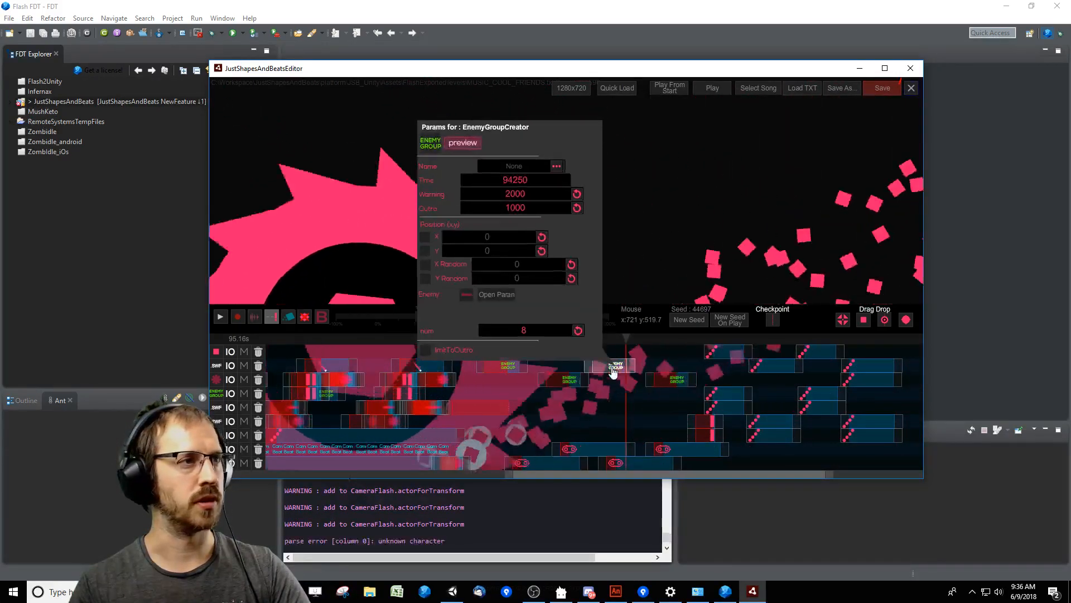
left_click(495, 295)
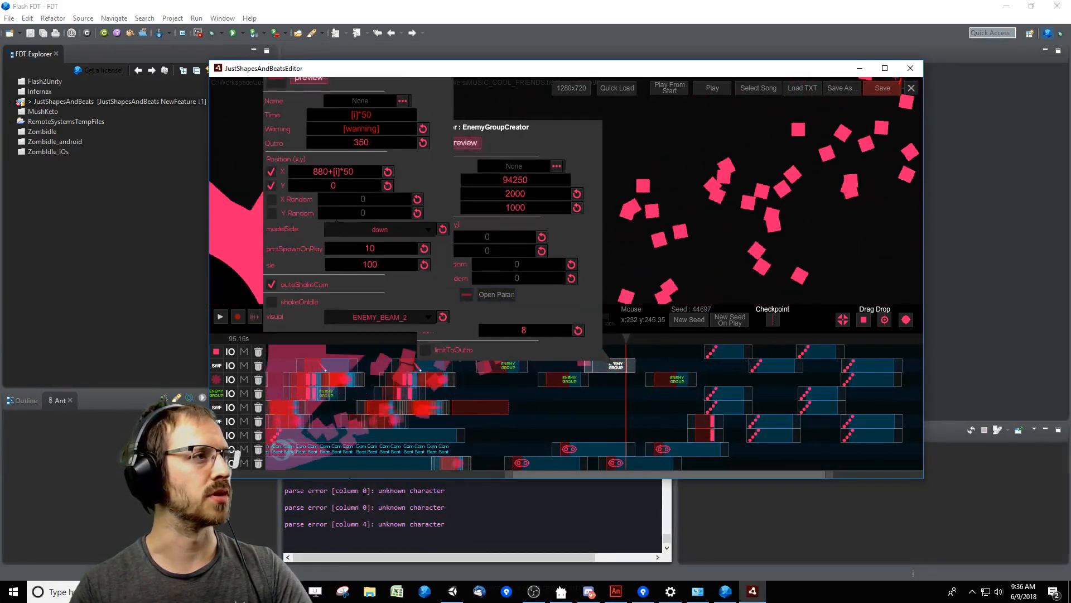
left_click(575, 392)
left_click_drag(639, 333, 614, 347)
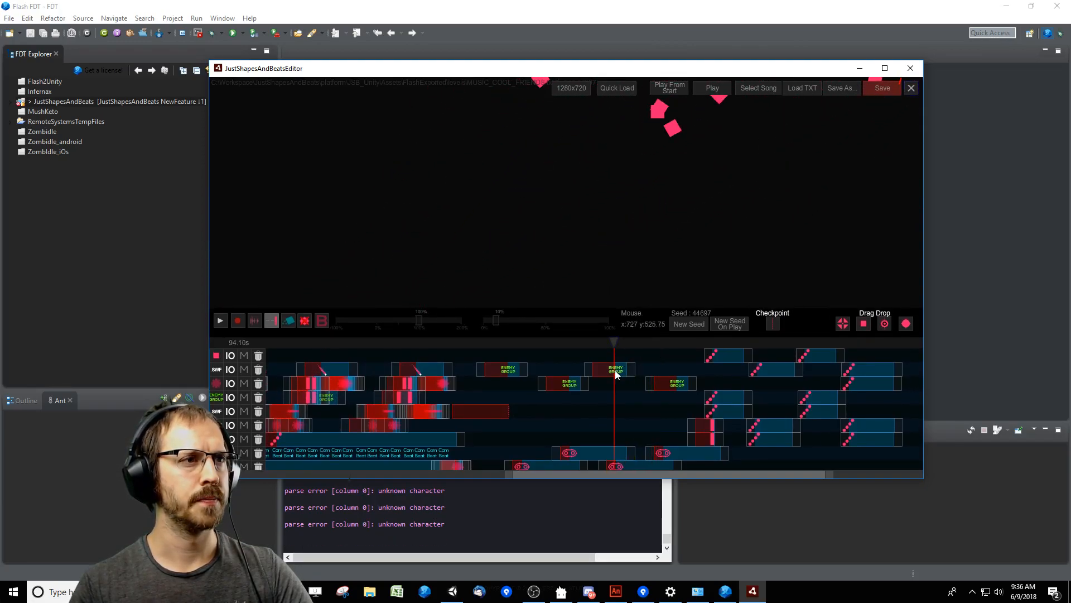
Change the X position formula of the enemy in the 94250 ms group to subtract [i]*50 from a larger starting offset.
left_click(616, 368)
left_click(467, 299)
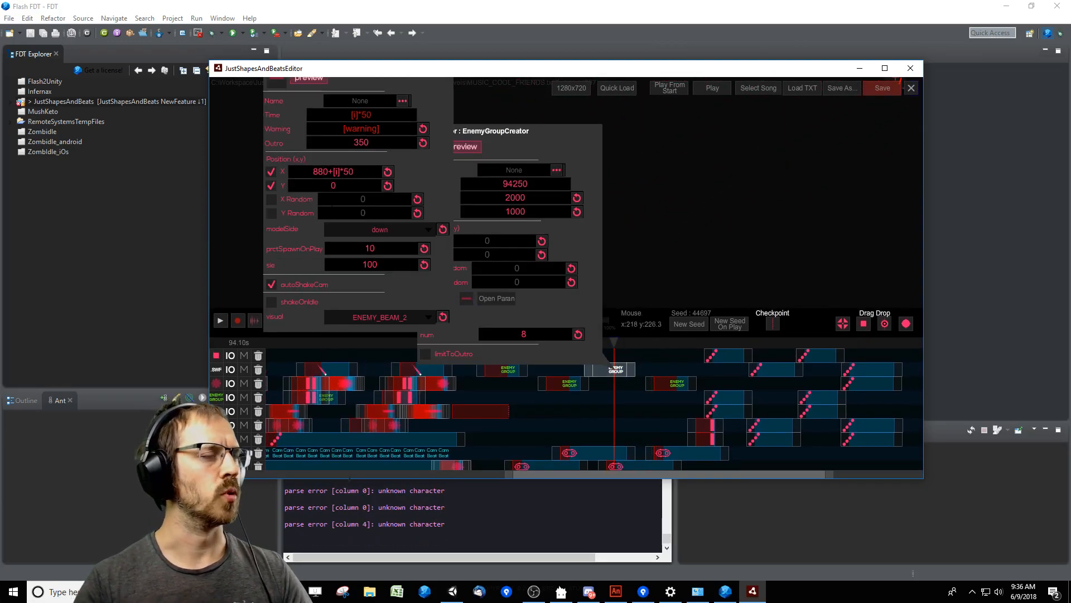
key("BackSpace")
key("BackSpace")
key("BackSpace")
type("1280")
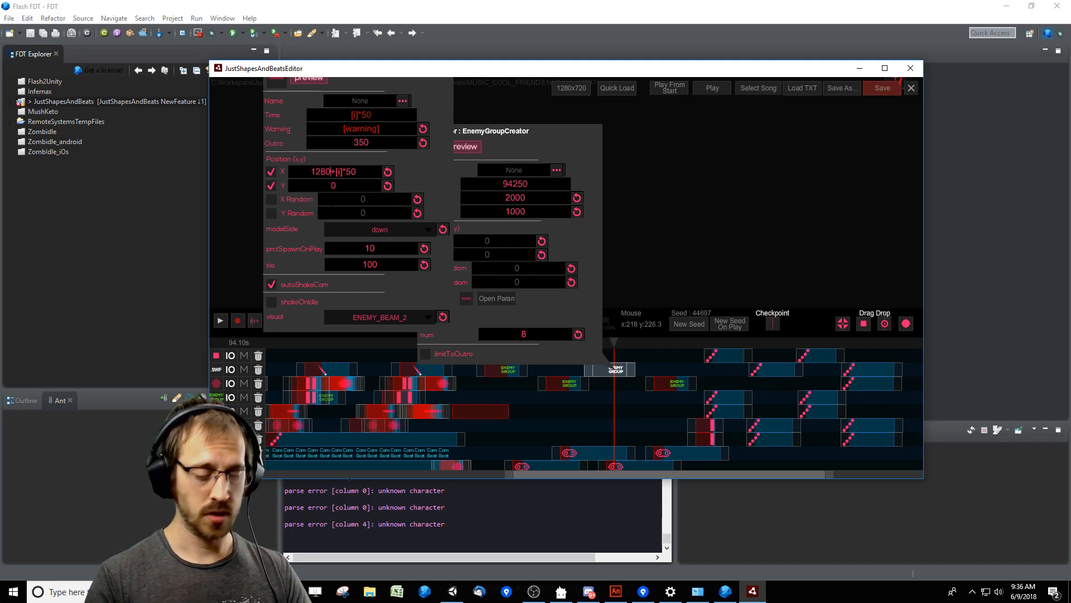
key("Delete")
type("-")
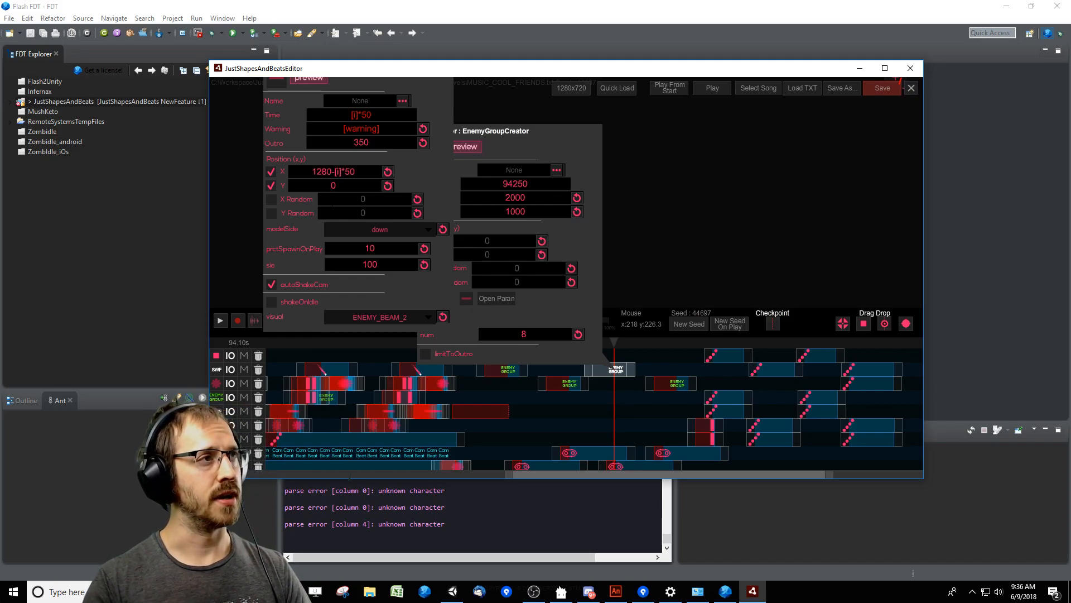
key("BackSpace")
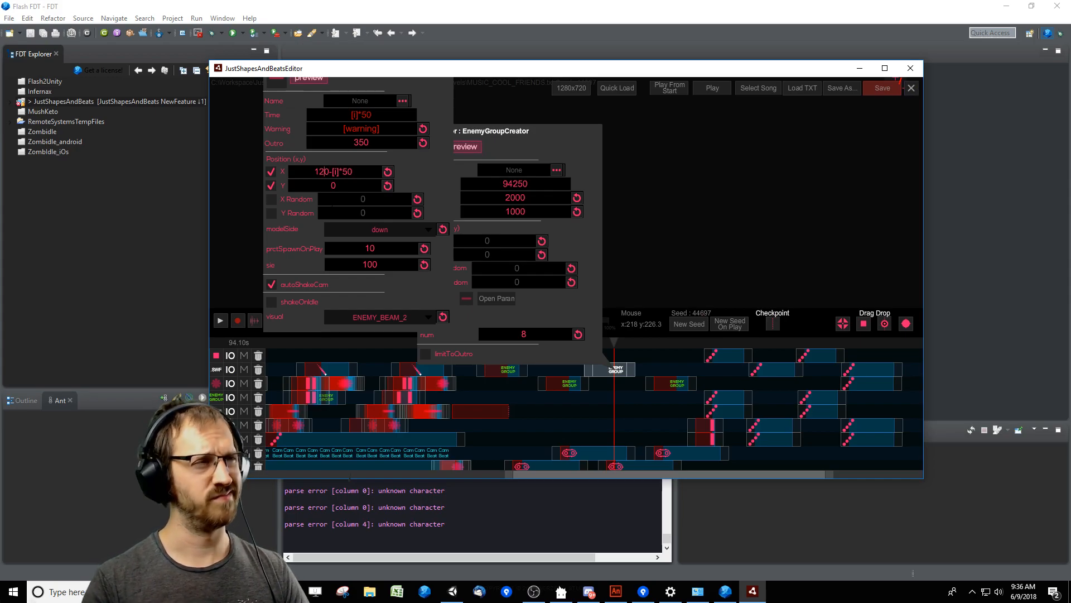
key("BackSpace")
type("55")
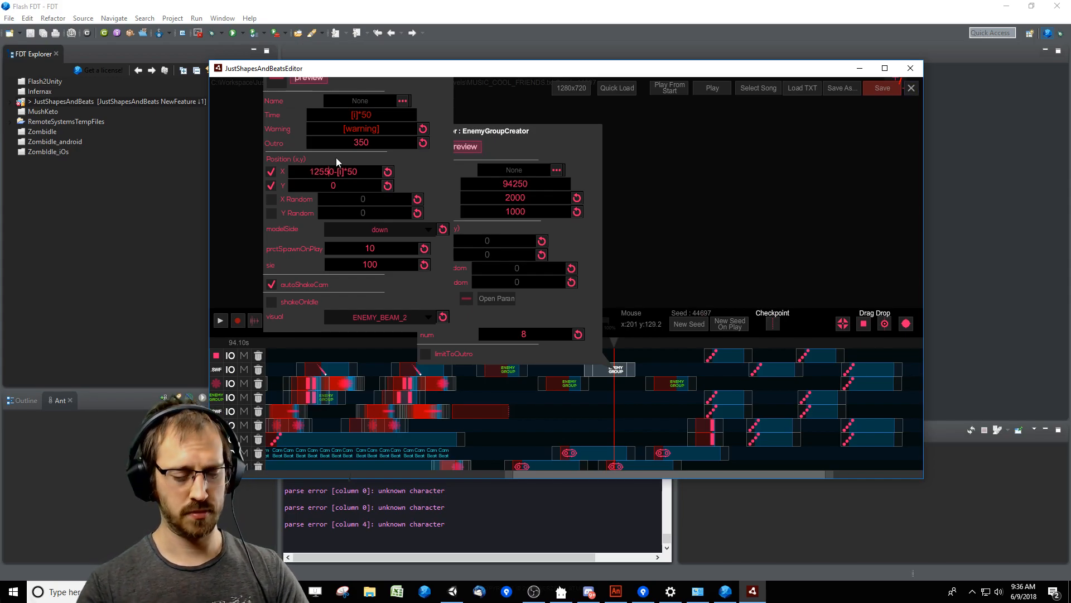
left_click(648, 249)
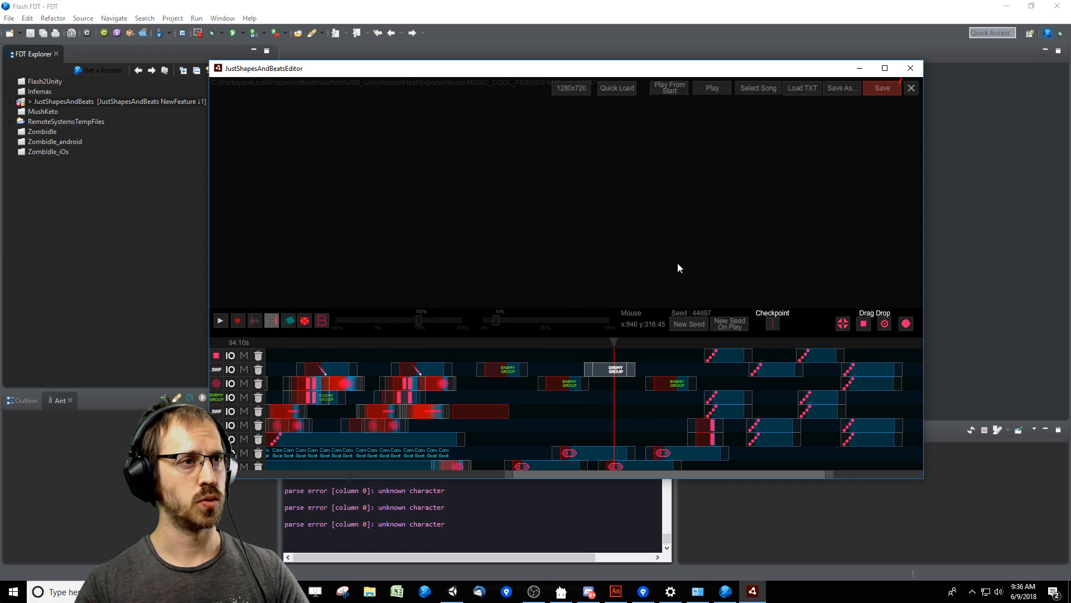
Replay the reversed beam warnings together with the following saw passes from just before the 94250 ms Enemy Group.
left_click(592, 348)
left_click_drag(592, 347, 586, 348)
key("space")
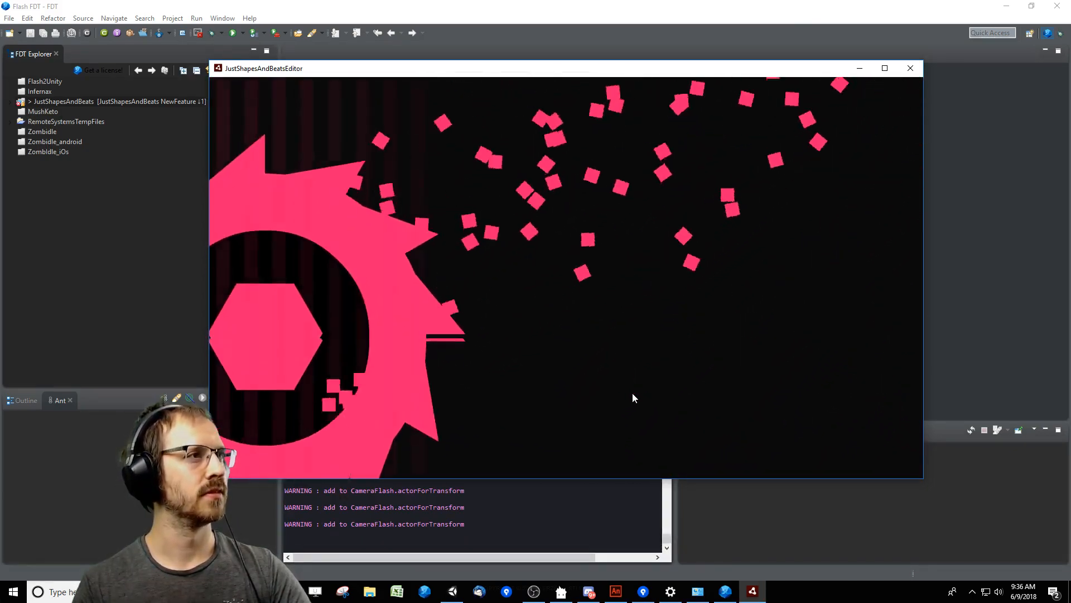
key("space")
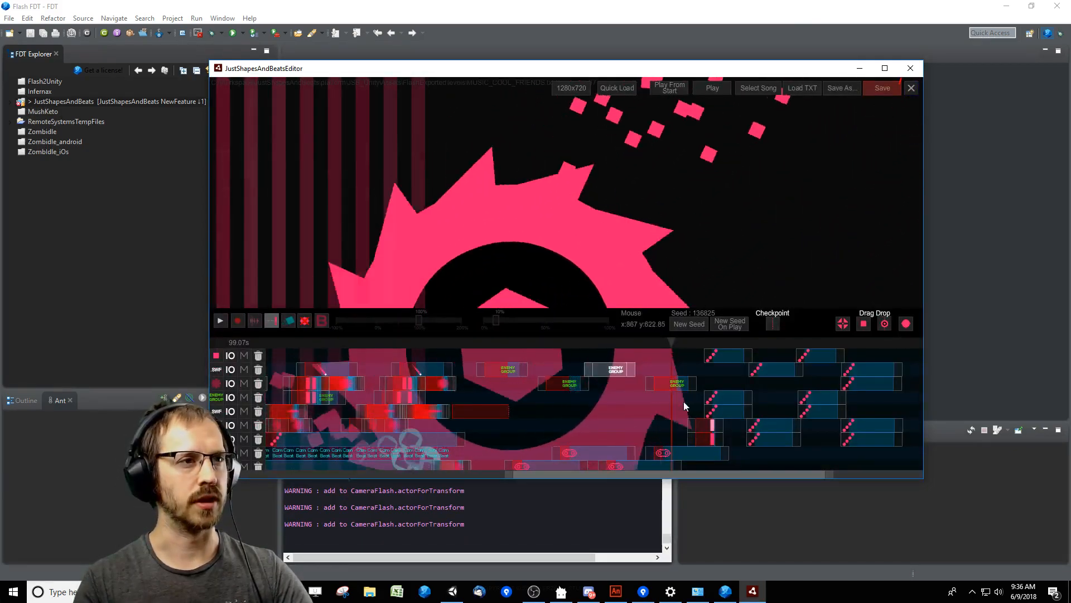
Move the last copied Enemy Group slightly earlier on its track, to 98550 ms, and replay its beams against the saw.
left_click(659, 384)
key("space")
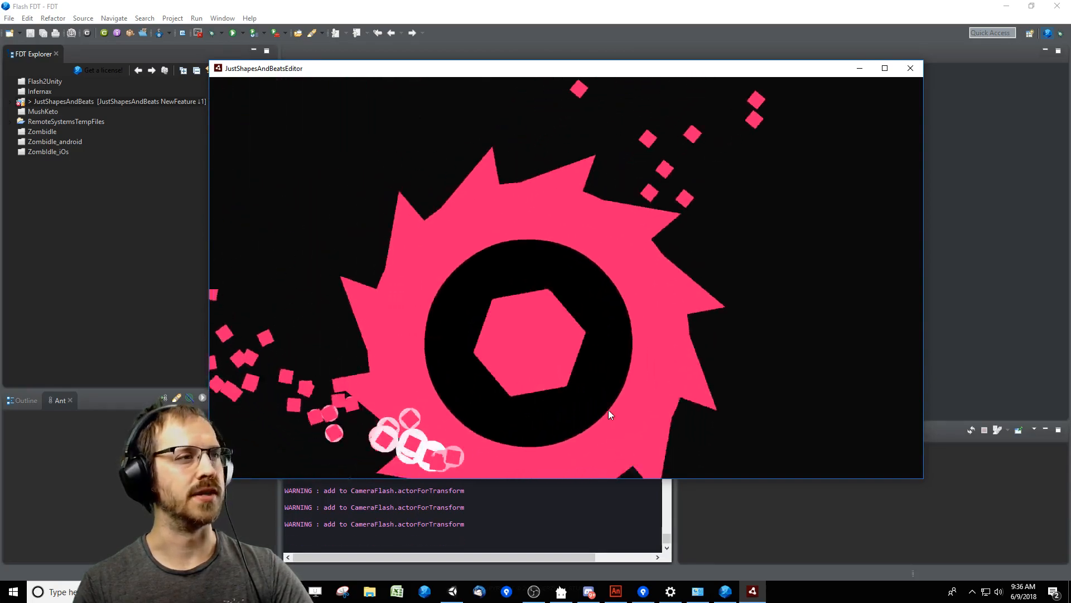
key("space")
Turn on the playable character in the preview and start playback from about 82 s.
left_click(473, 353)
left_click(289, 330)
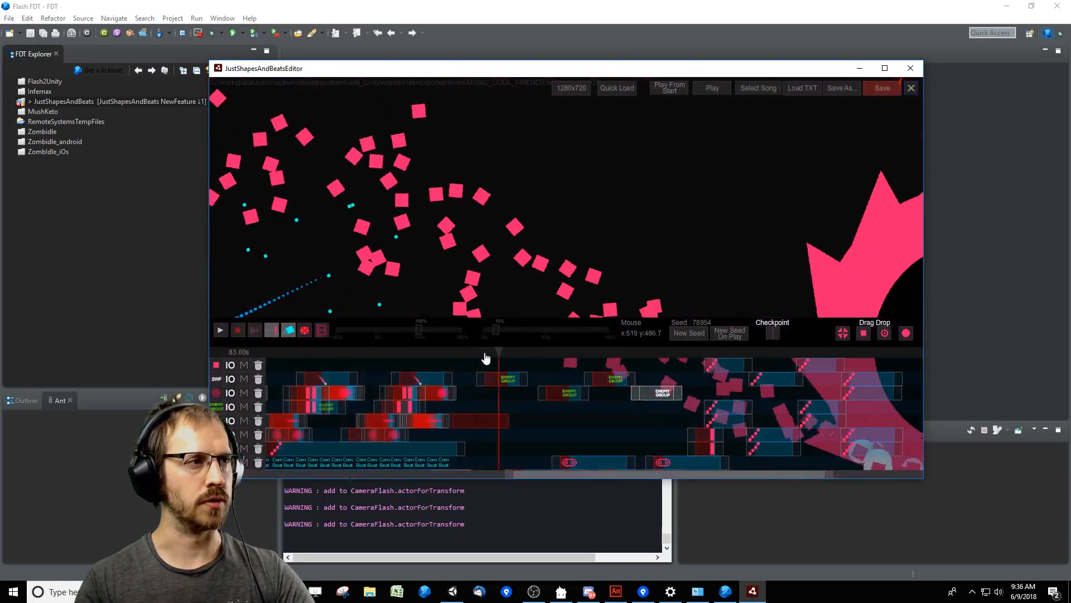
left_click(472, 354)
key("space")
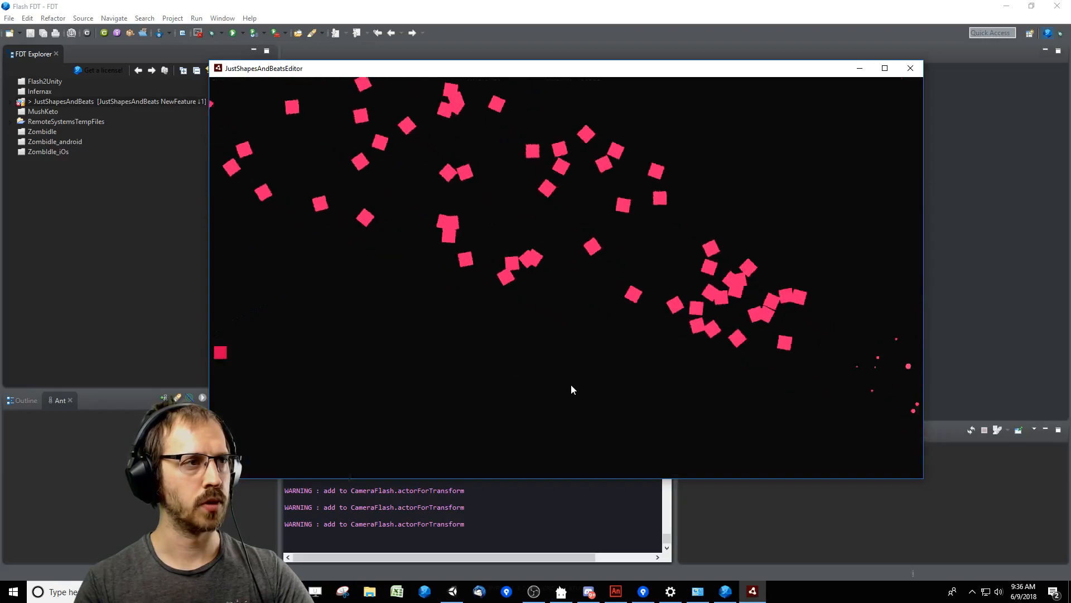
key("space")
key("space")
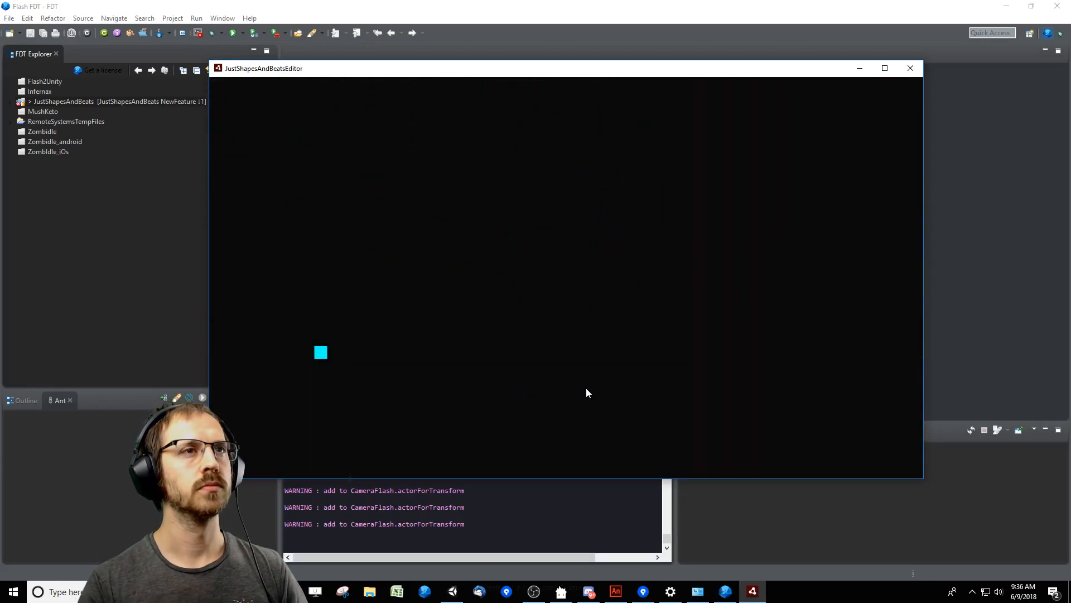
Playtest the saw section by steering the player around the beams and saws, and return to the editor.
key("Up")
key("Right")
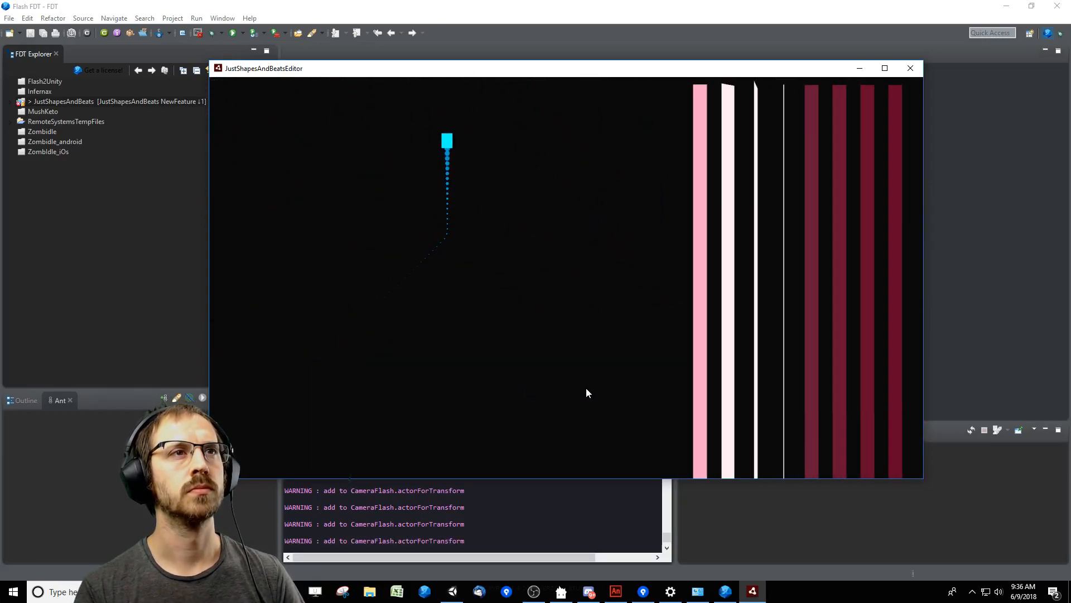
key("Left")
key("Down")
key("Down")
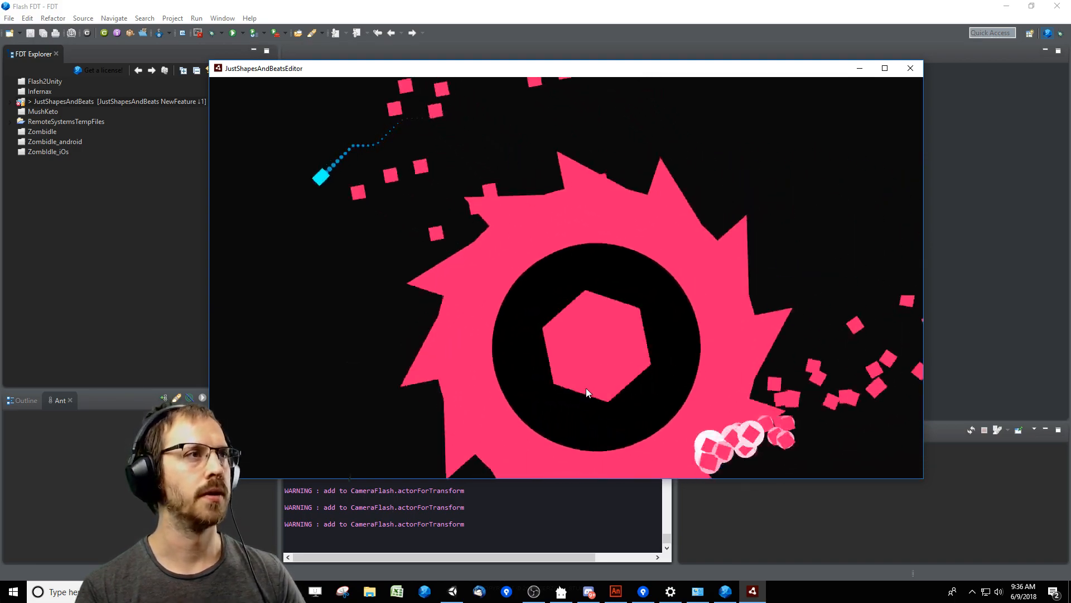
key("Up")
key("Left")
key("Right")
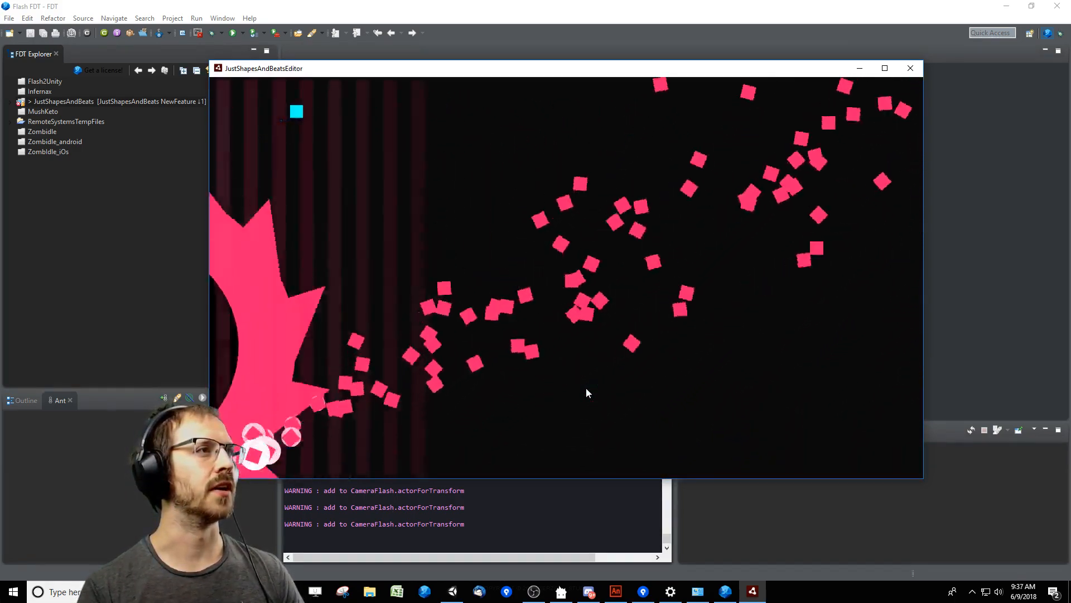
key("Right")
key("Left")
key("Up")
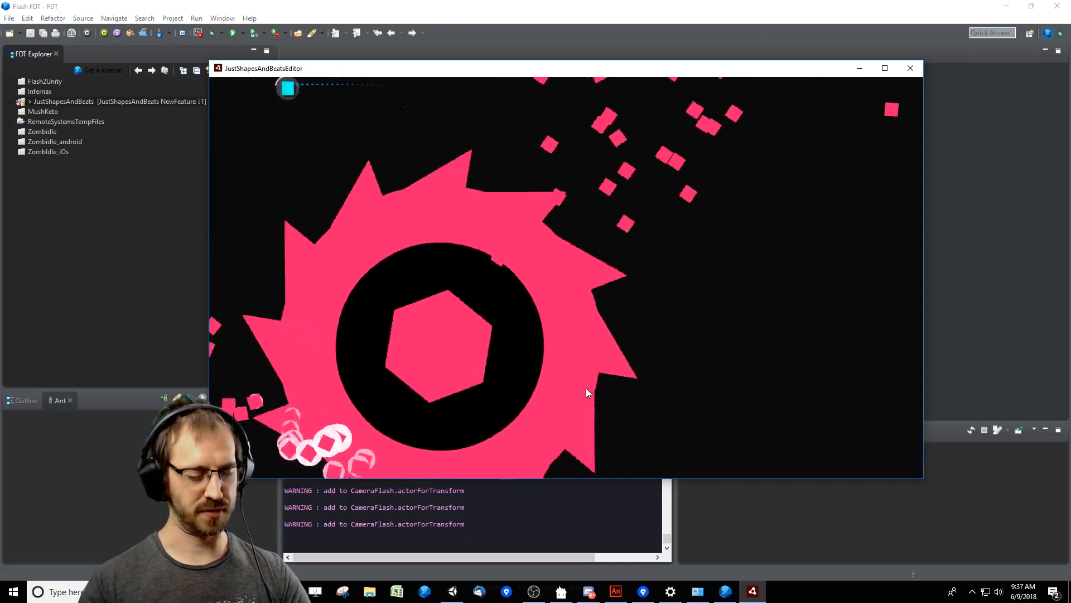
key("Right")
key("Escape")
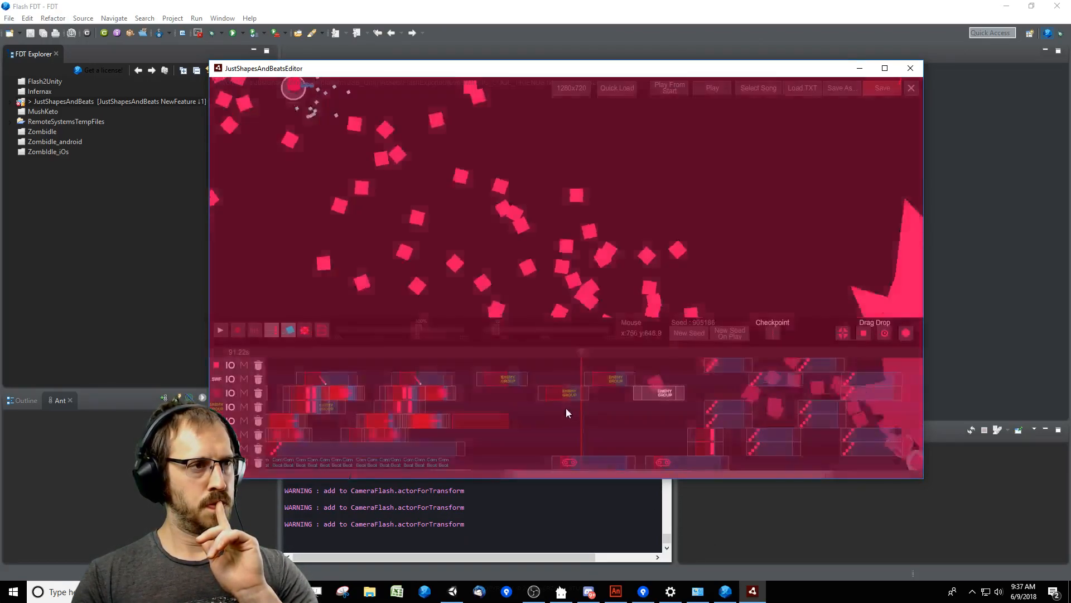
Review the enemy parameters of the Enemy Group at 90200 ms and lengthen the group's Warning time.
left_click(565, 392)
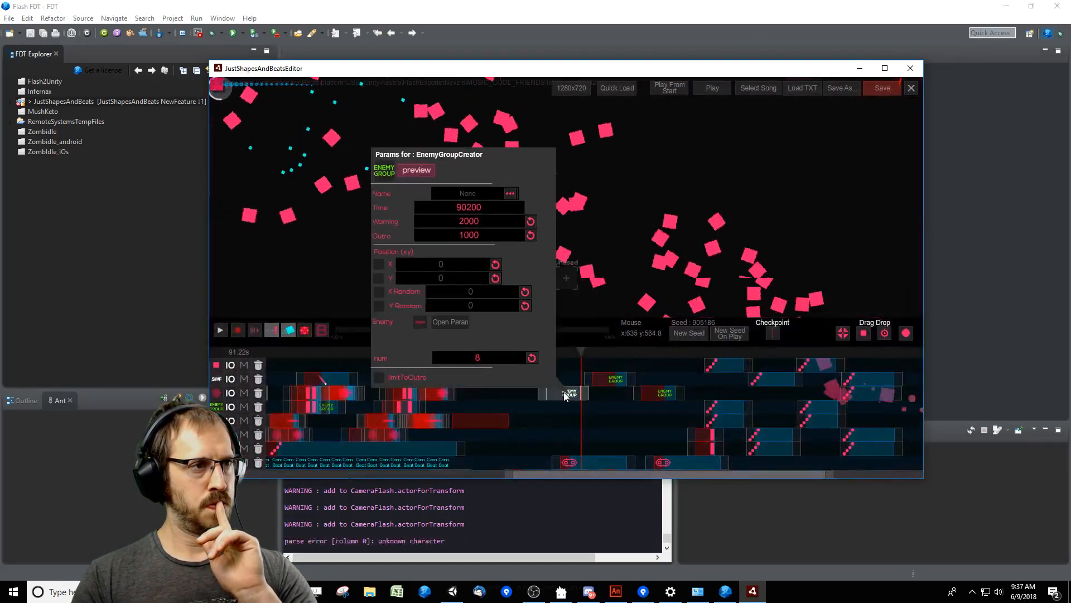
left_click(598, 379)
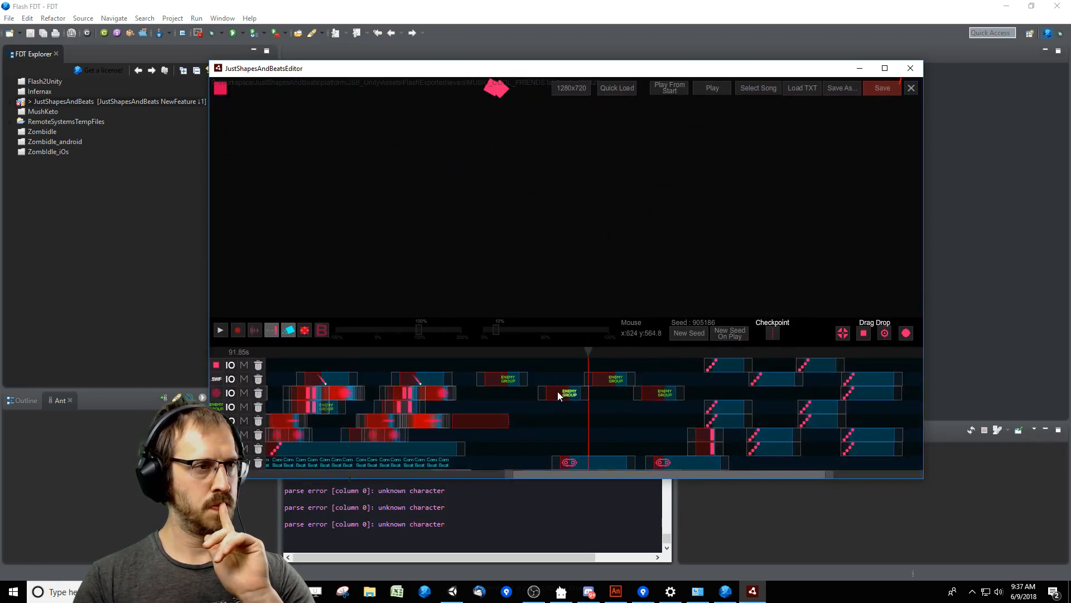
left_click(574, 393)
left_click(443, 327)
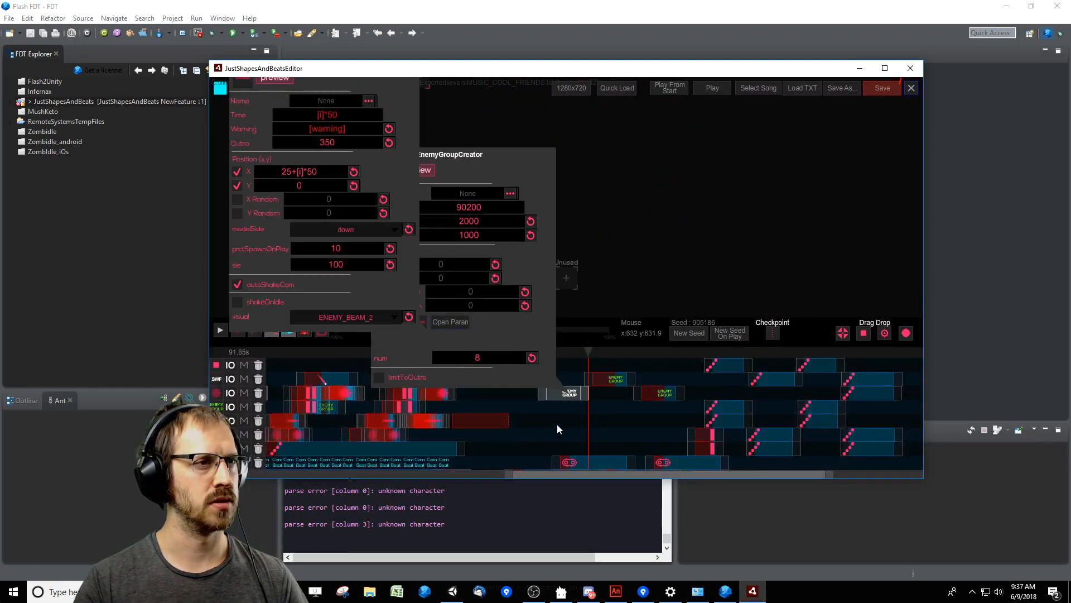
left_click(464, 223)
key("BackSpace")
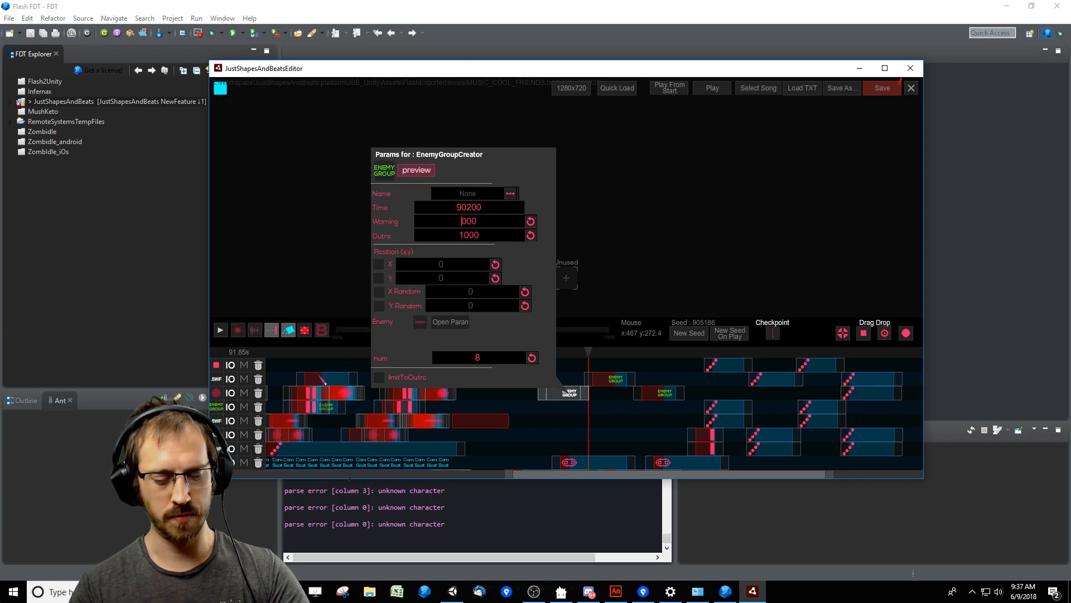
type("2")
Set the Warning time of the Enemy Groups at 94250 ms and 98550 ms to 3000.
left_click(603, 378)
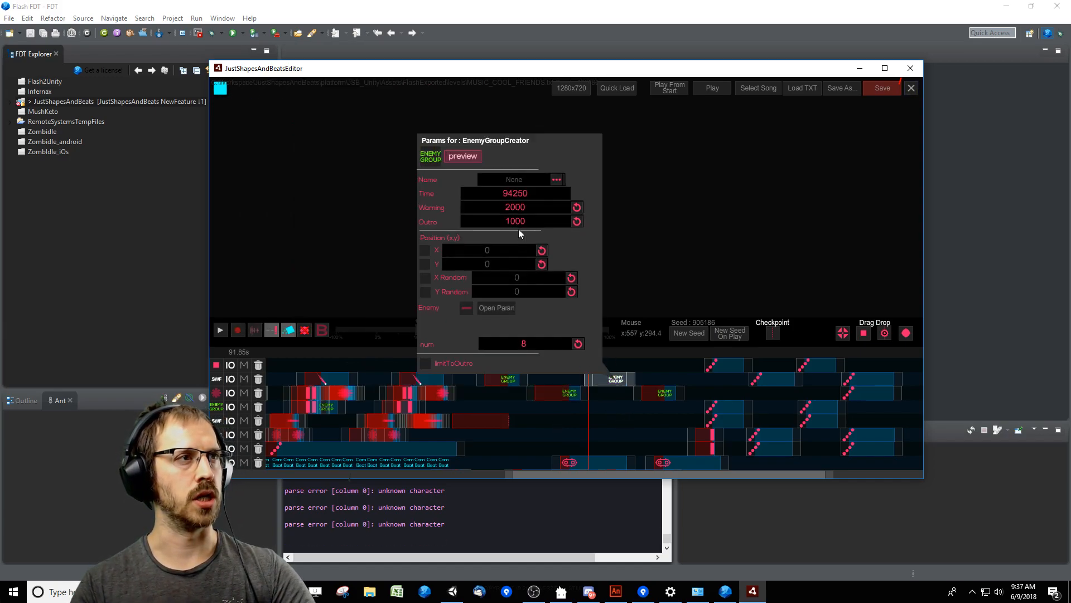
left_click(507, 206)
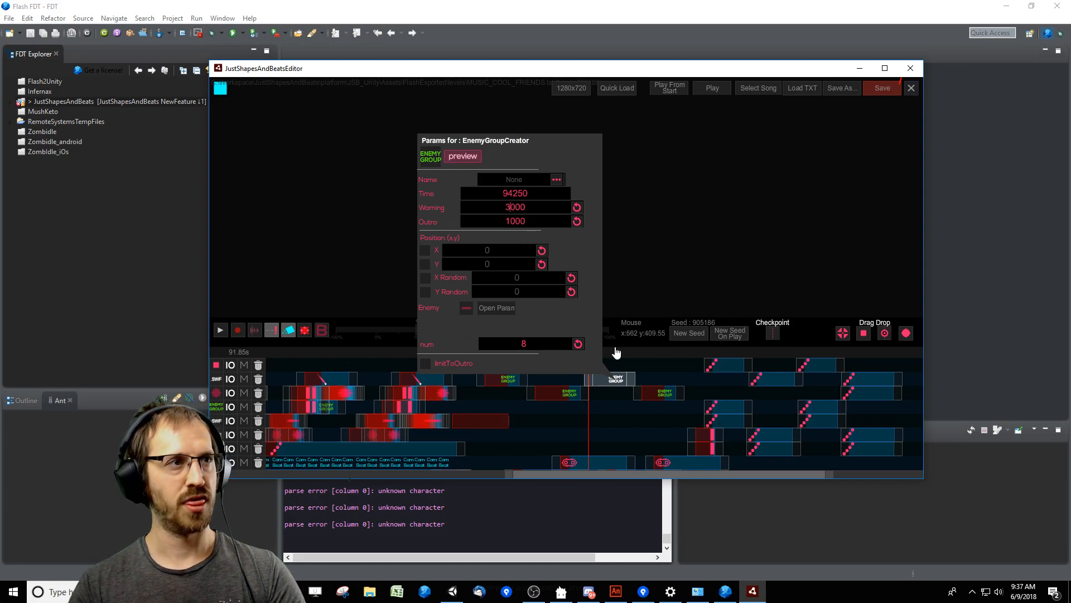
left_click(664, 393)
left_click(560, 221)
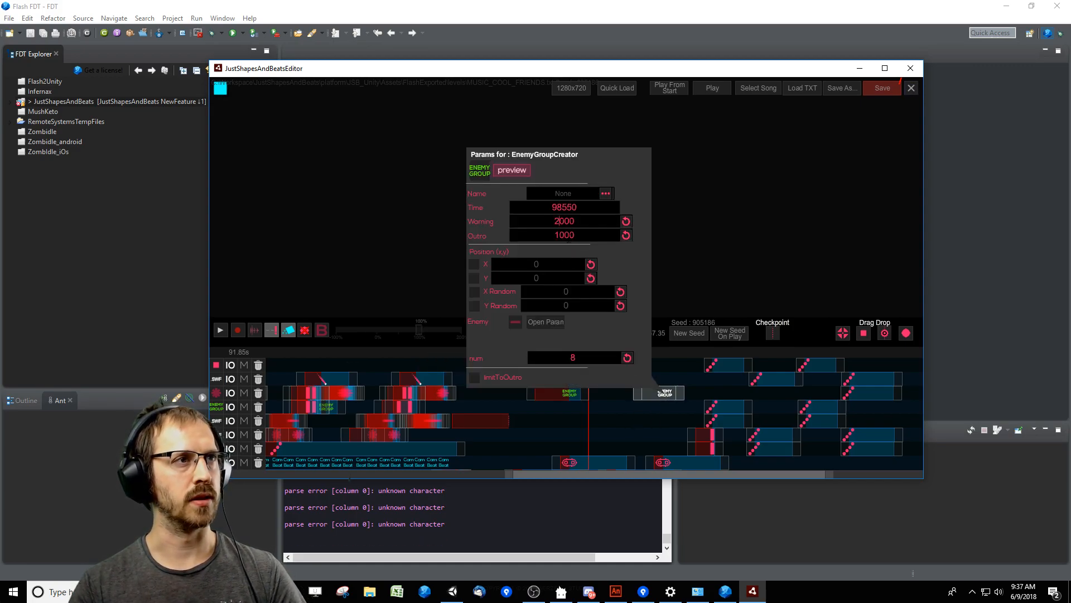
key("BackSpace")
type("3")
left_click(631, 436)
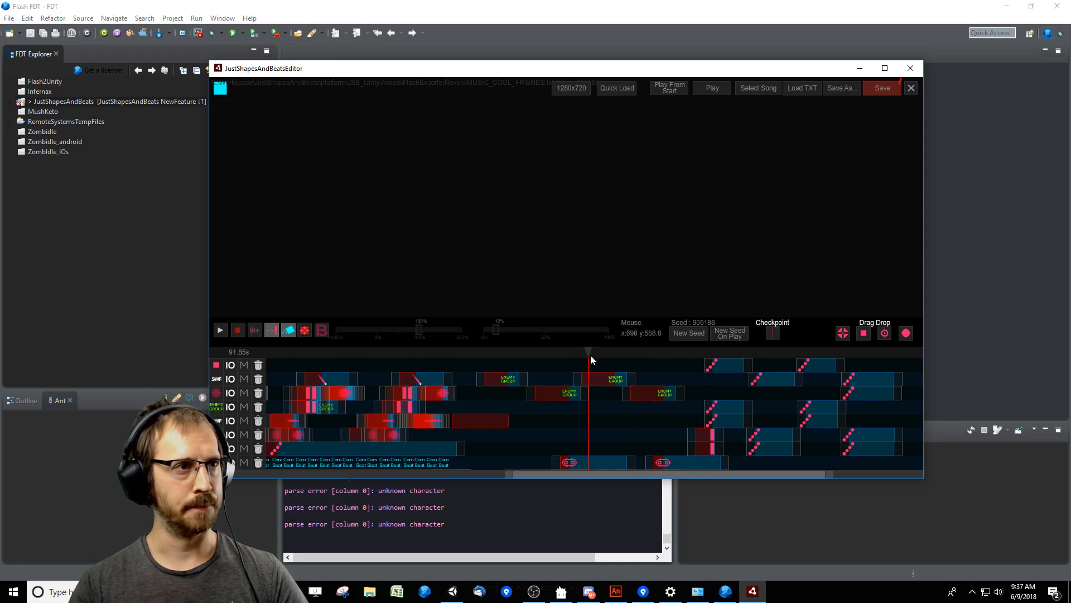
Playtest the saws from about 86 s, moving the player clear of the beams and blades, and return to the editor.
left_click_drag(589, 354, 526, 352)
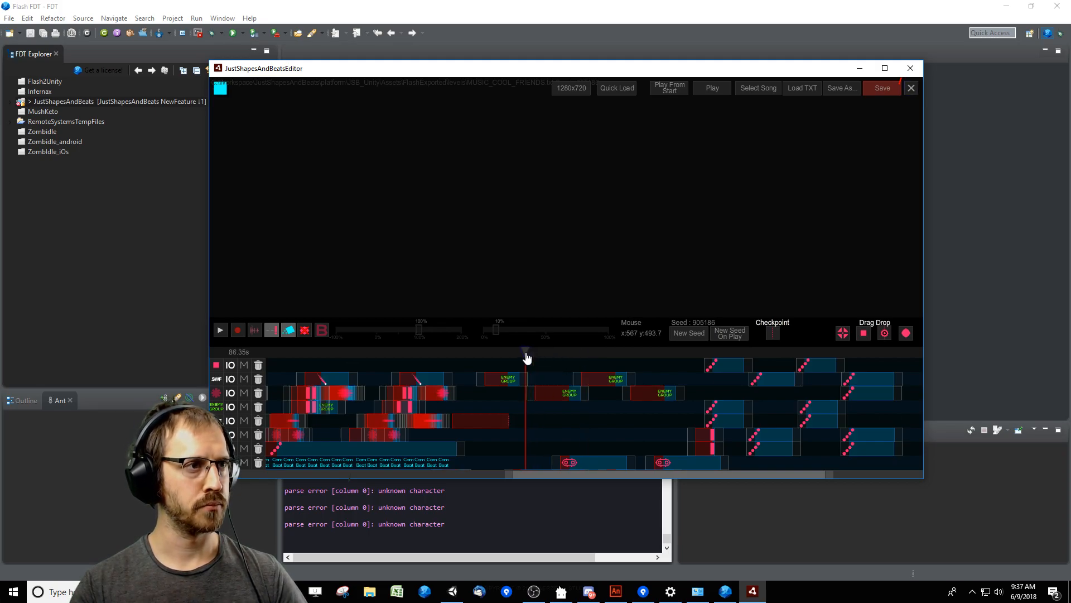
key("space")
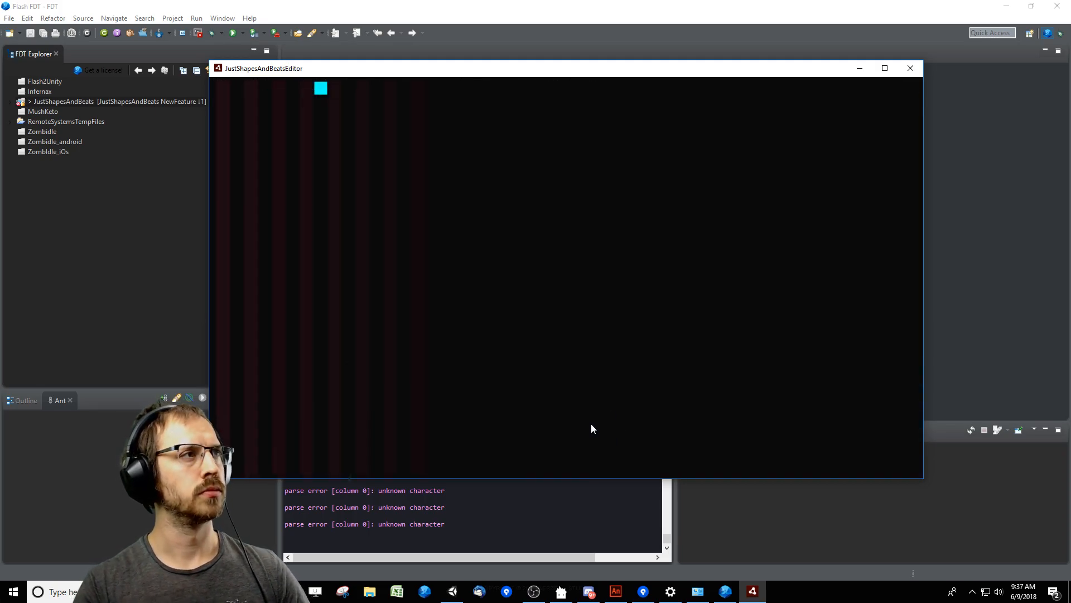
key("Right")
key("Down")
key("Left")
key("Right")
key("Up")
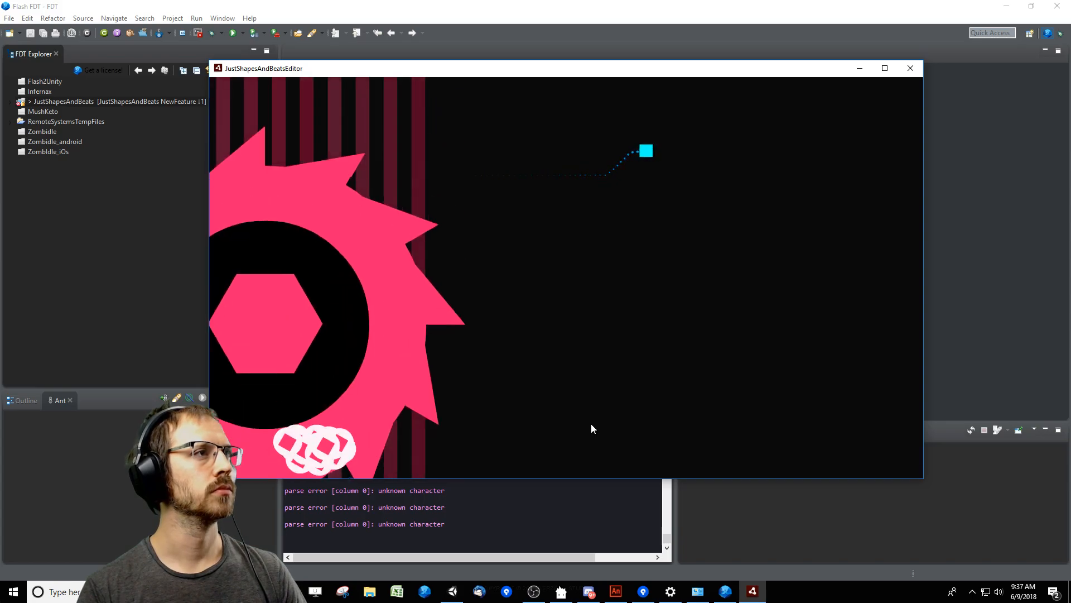
key("Left")
key("Up")
key("Right")
key("Down")
key("space")
key("Left")
key("Up")
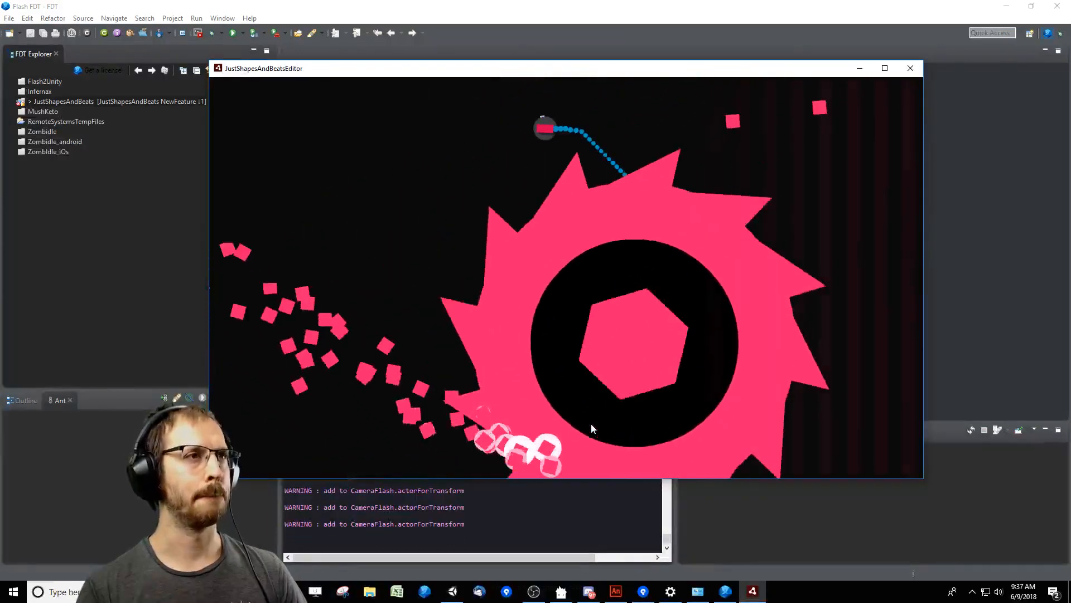
key("Down")
key("Escape")
Review the parameters of the CoolFriendsHugeSaw at 90250 ms and scrub the playhead back to about 88 s.
left_click(584, 465)
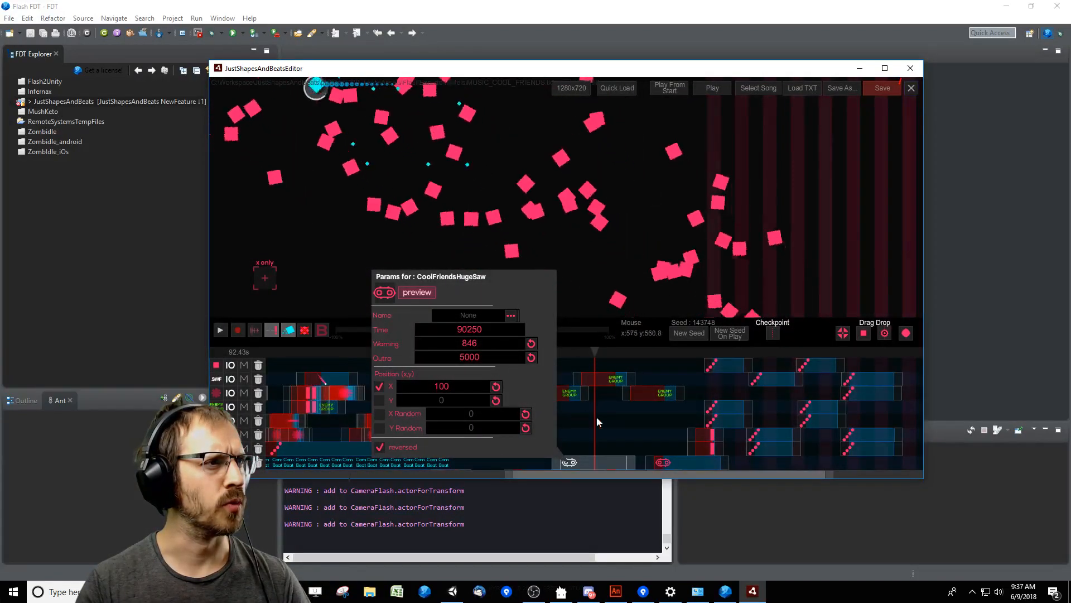
left_click(598, 416)
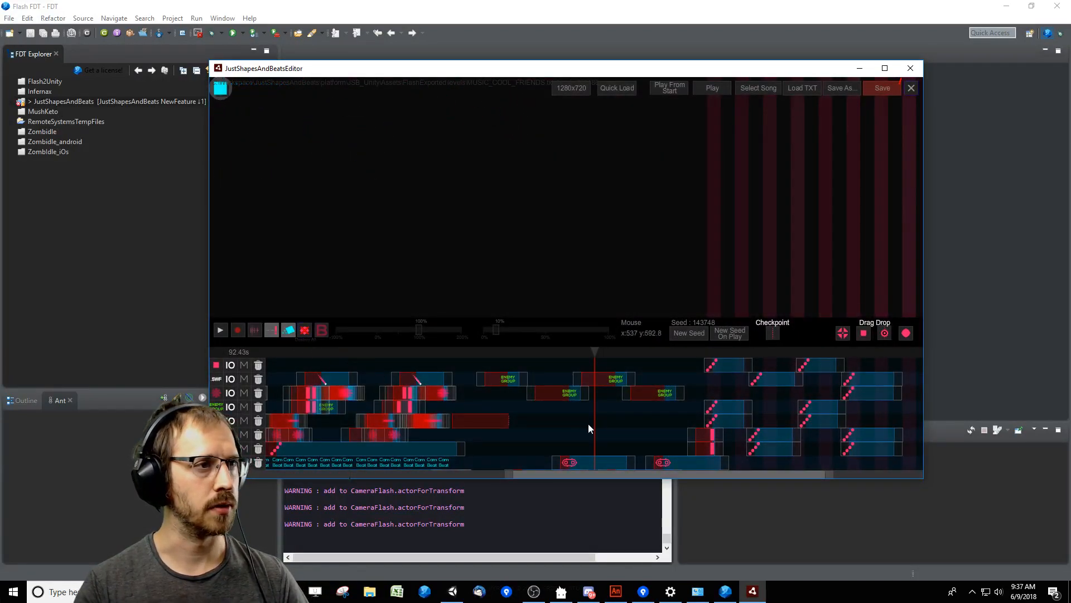
left_click(576, 353)
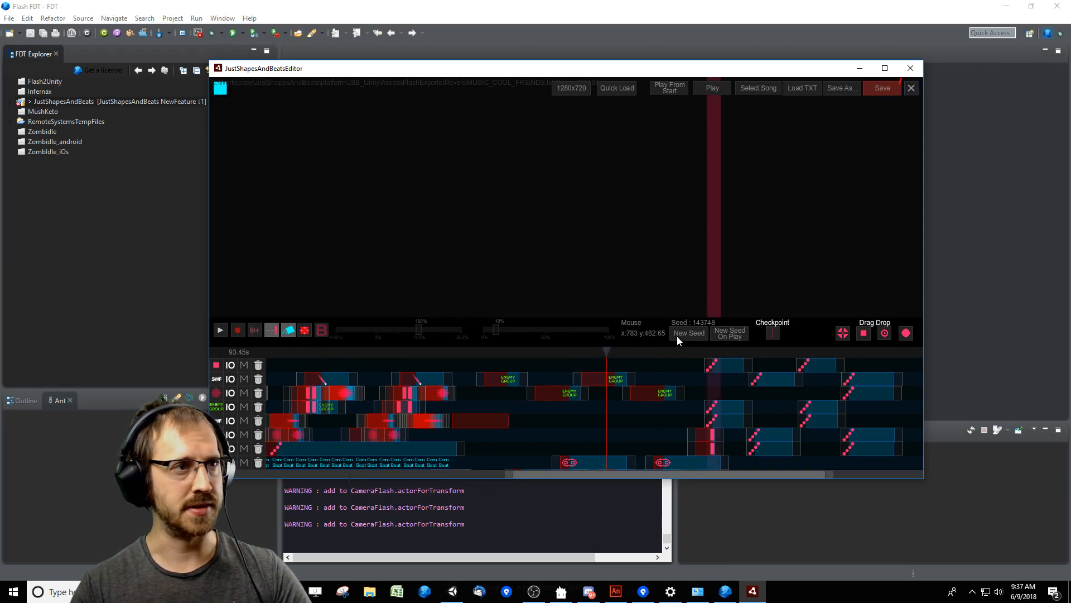
left_click_drag(686, 354, 543, 354)
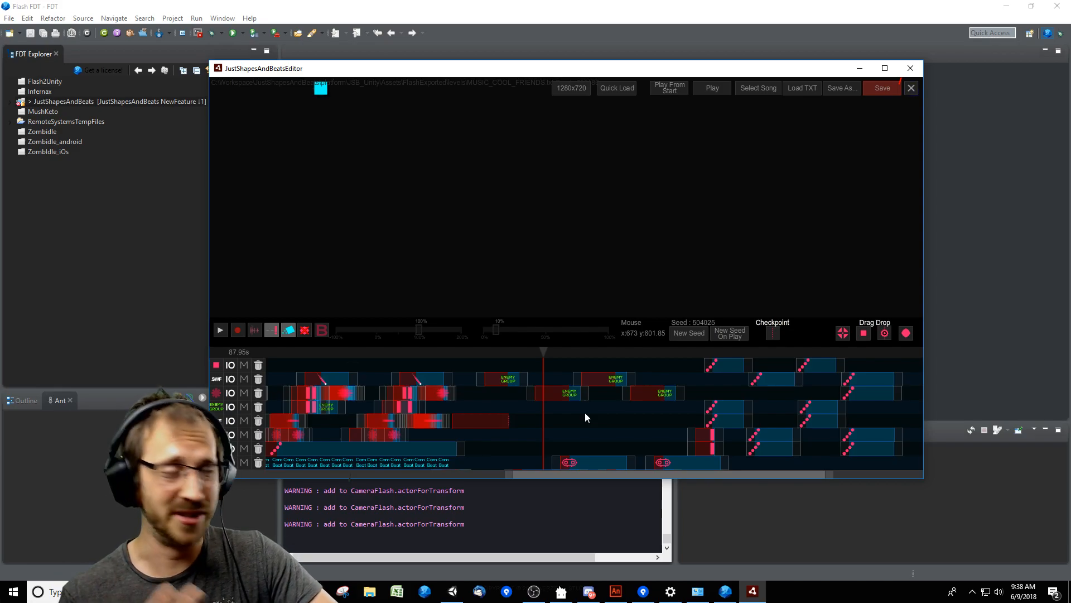
Save the level and enlarge the timeline area to show more tracks.
left_click(898, 84)
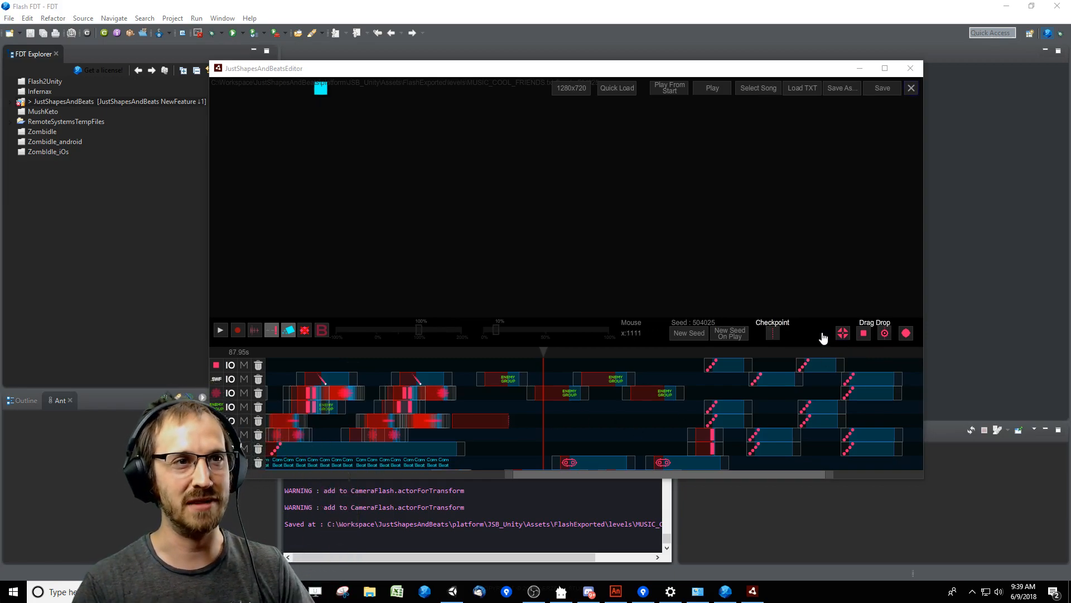
left_click_drag(503, 362, 501, 318)
Play the level from 82 s through the saw section and return to the editor.
left_click(479, 316)
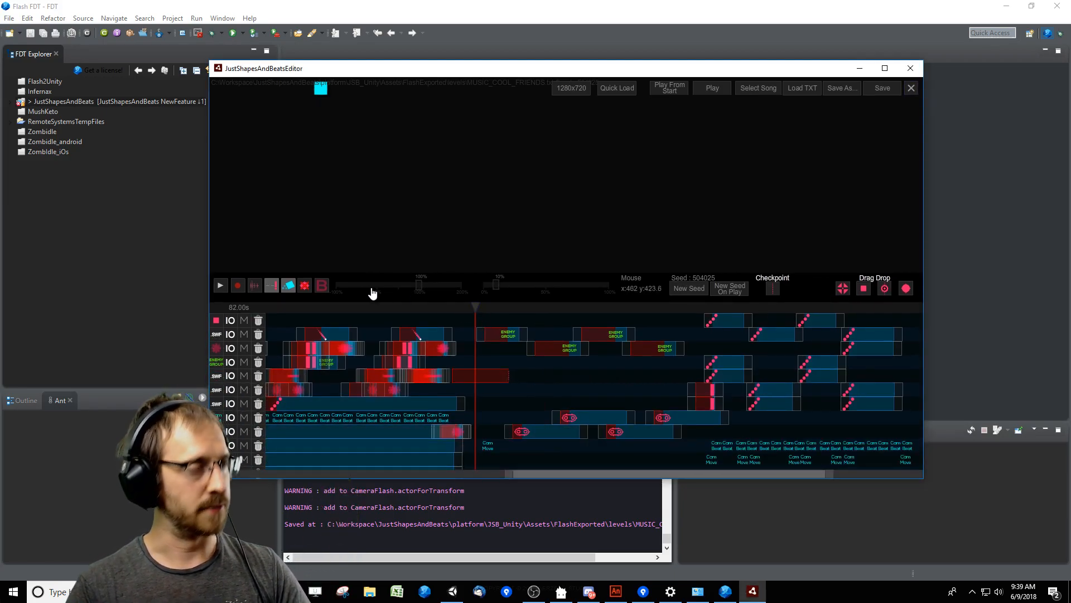
key("space")
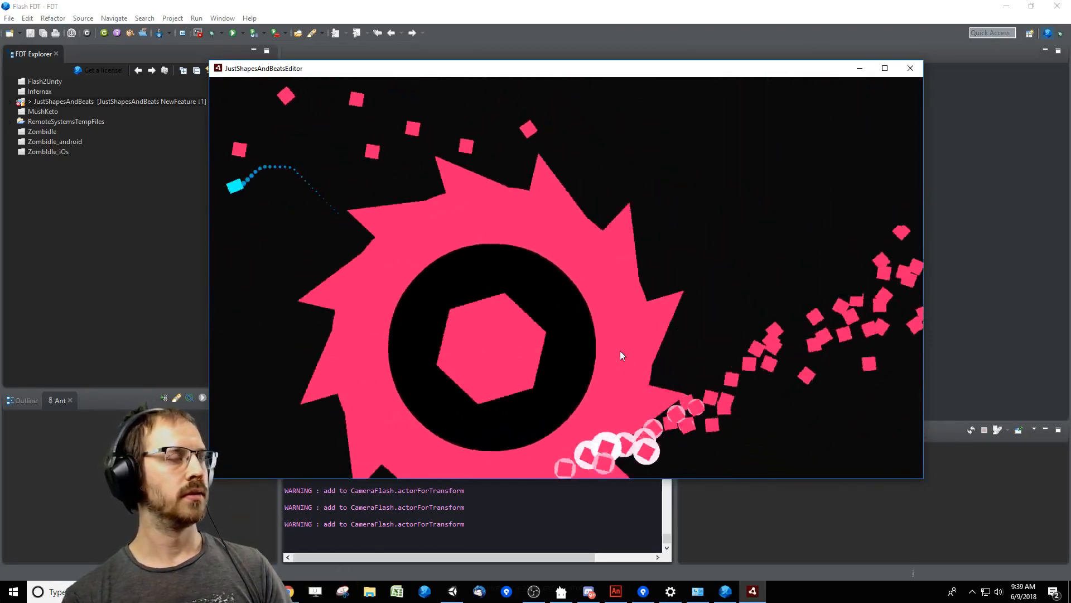
key("Escape")
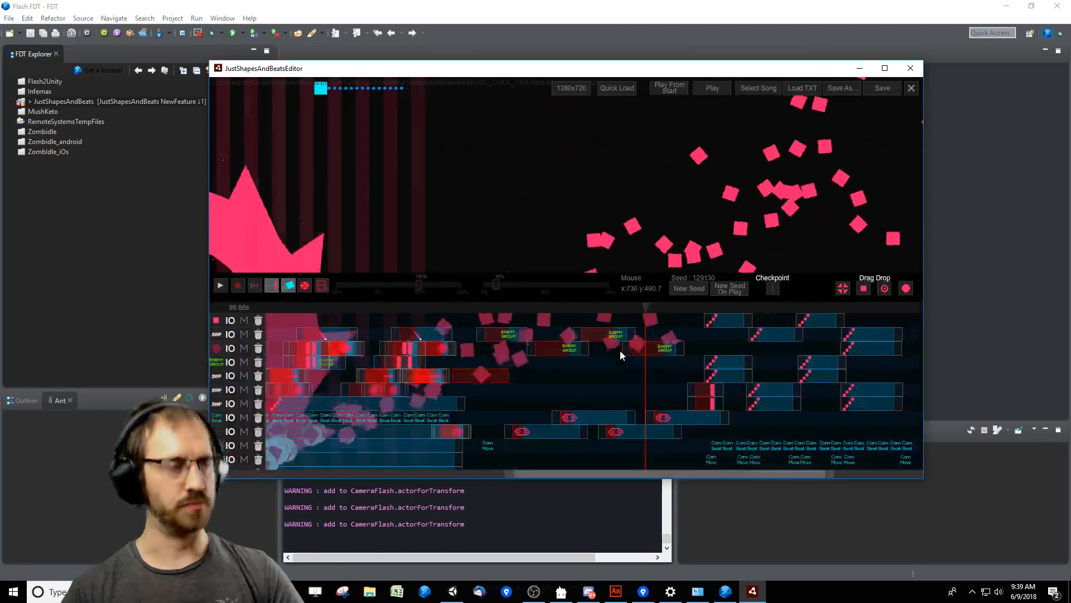
Place the playhead at about 88.5 s and review the parameters of the Enemy Group at 84850 ms.
left_click(661, 310)
left_click(551, 310)
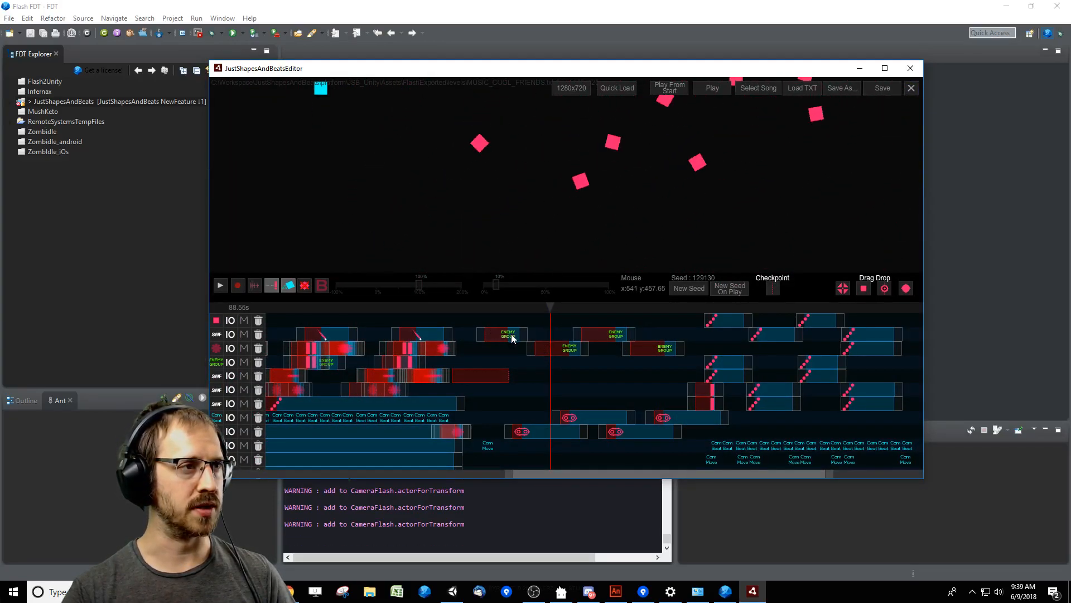
left_click(511, 333)
left_click(549, 377)
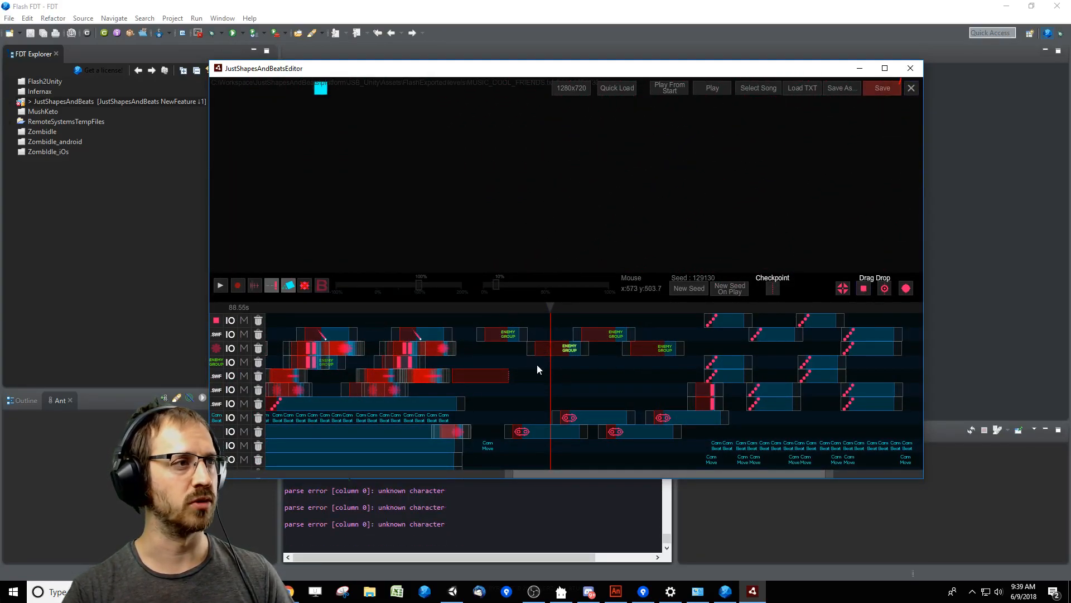
left_click(510, 335)
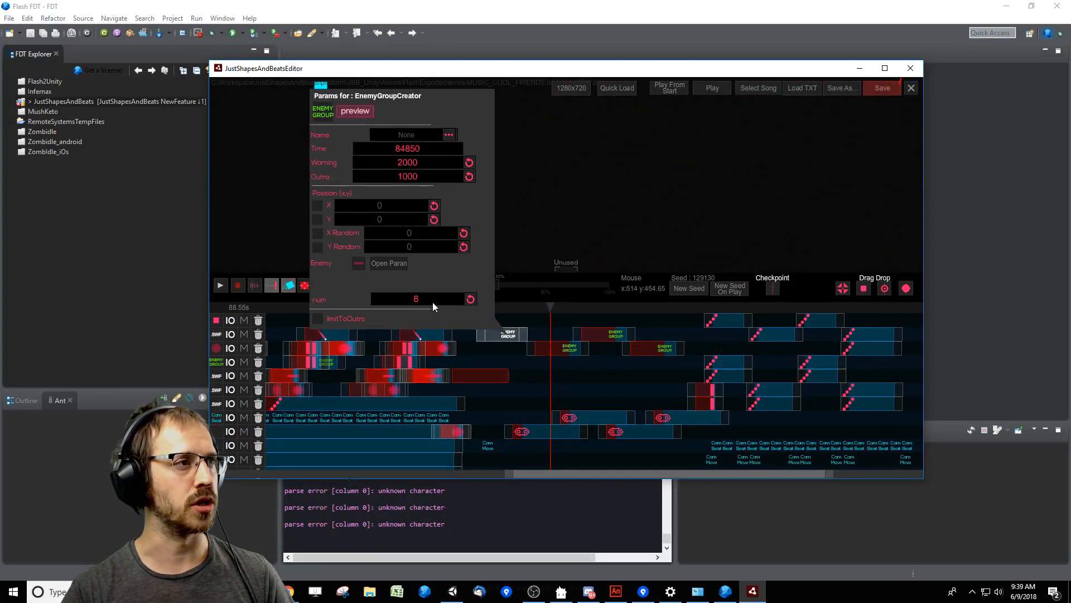
left_click(601, 381)
Look through the list of available enemies and review the parameters of the Enemy Group at 90200 ms.
left_click(842, 288)
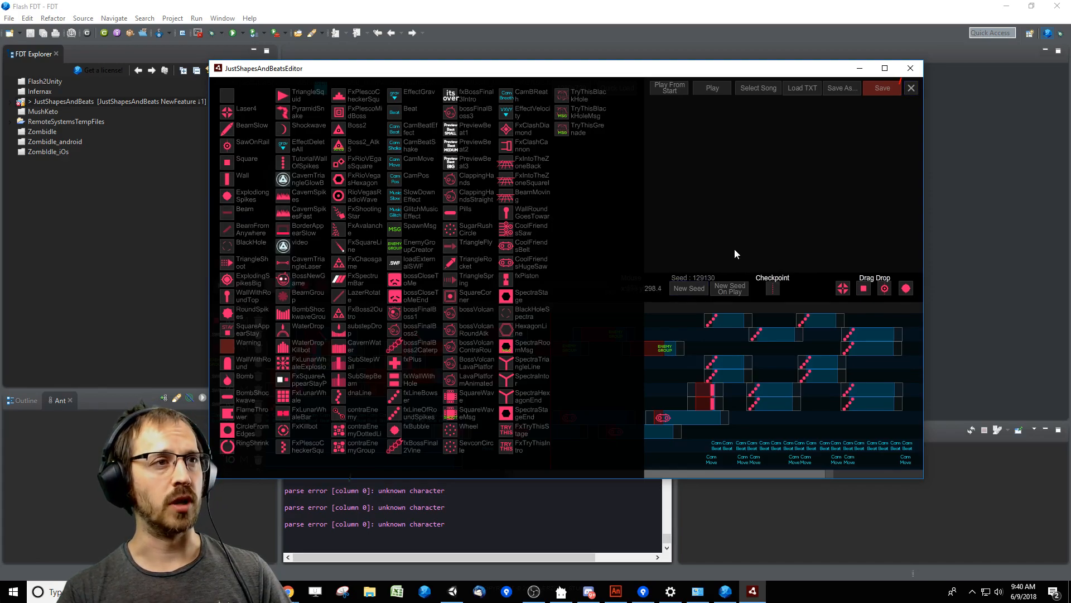
left_click(567, 350)
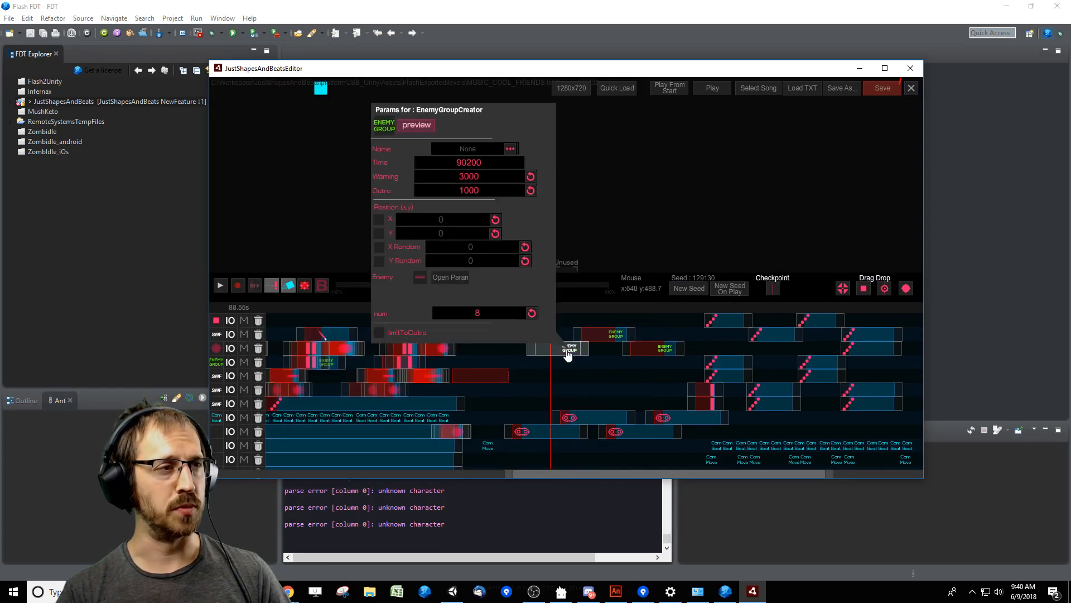
left_click(544, 381)
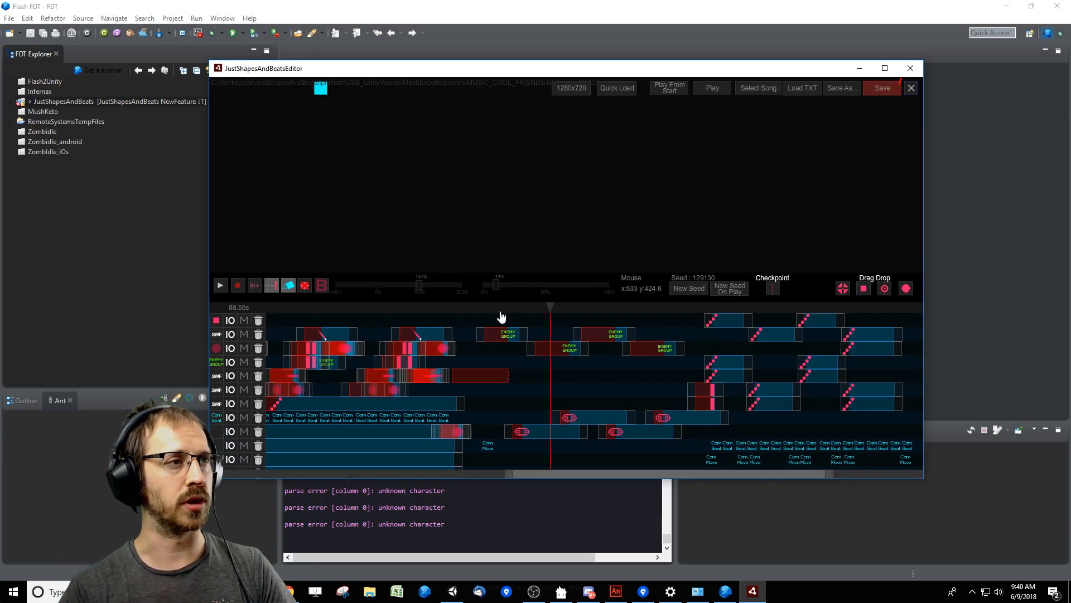
Preview the first beam warnings and examine the parameters of the Enemy Group at 84850 ms that spawns them.
left_click(484, 317)
key("space")
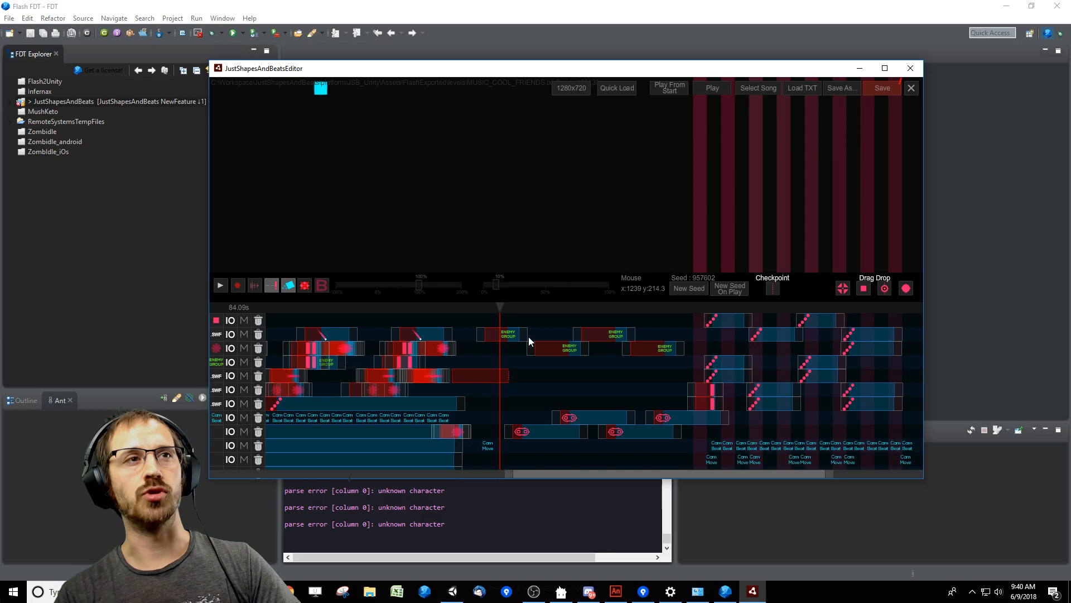
left_click(486, 334)
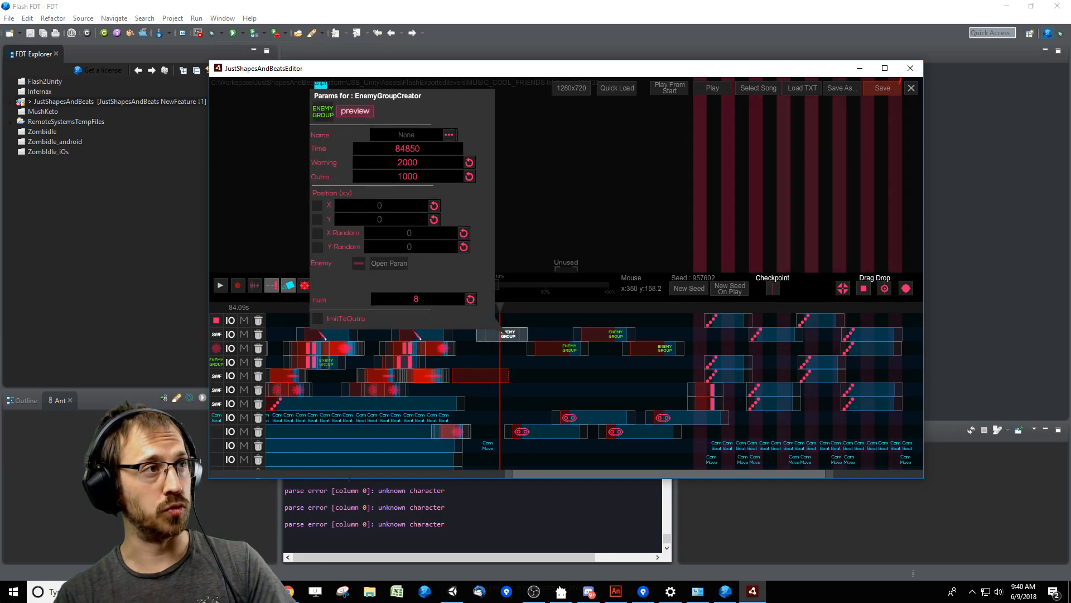
left_click(506, 307)
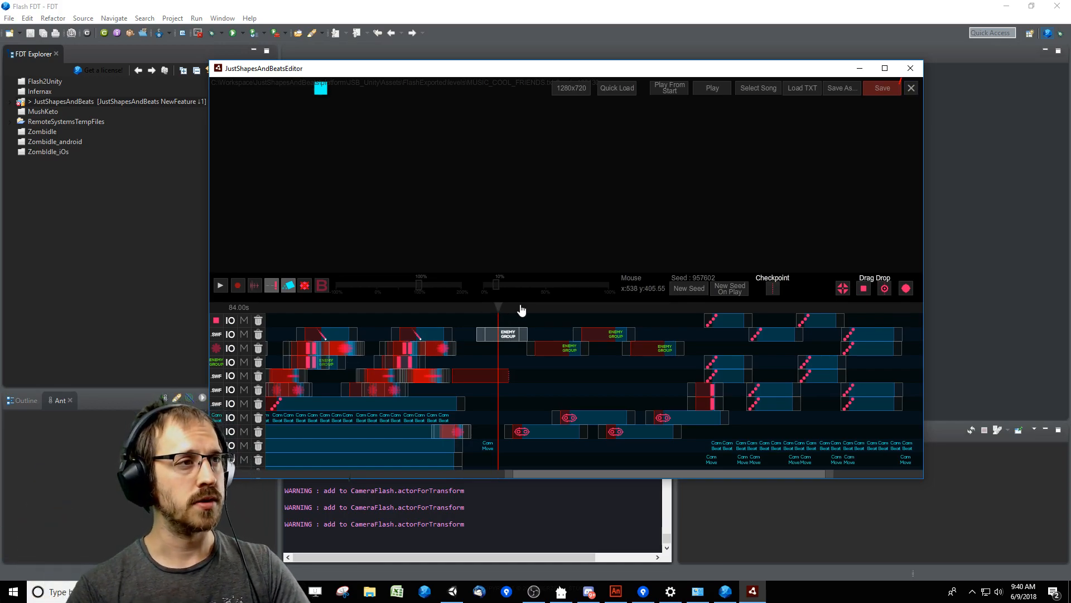
Examine the num value of the Enemy Group at 90200 ms and the nested beam's time and position formulas.
left_click(531, 311)
double_click(558, 346)
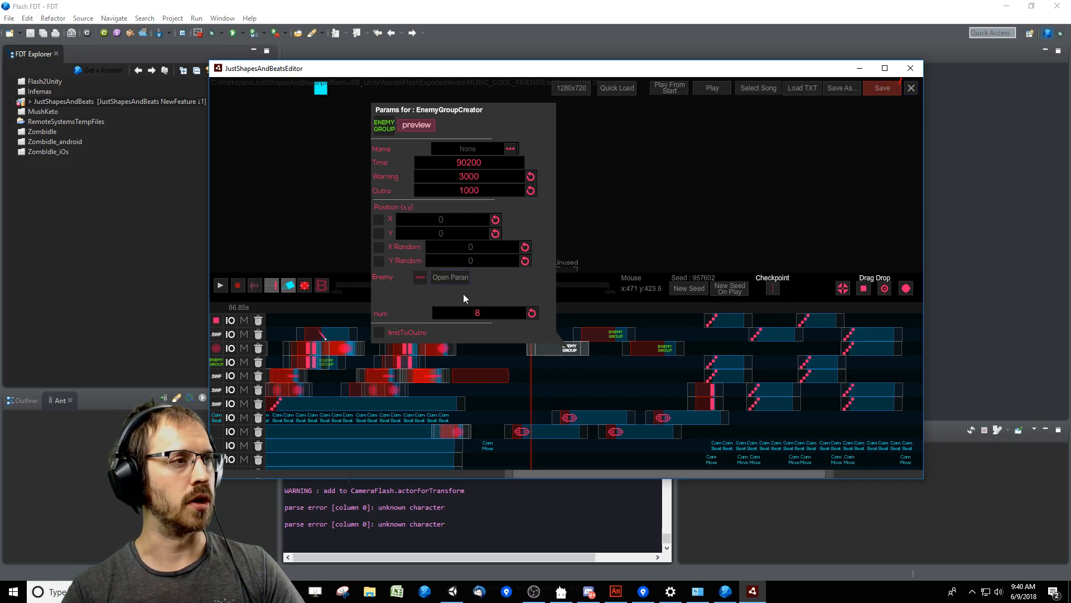
left_click(448, 277)
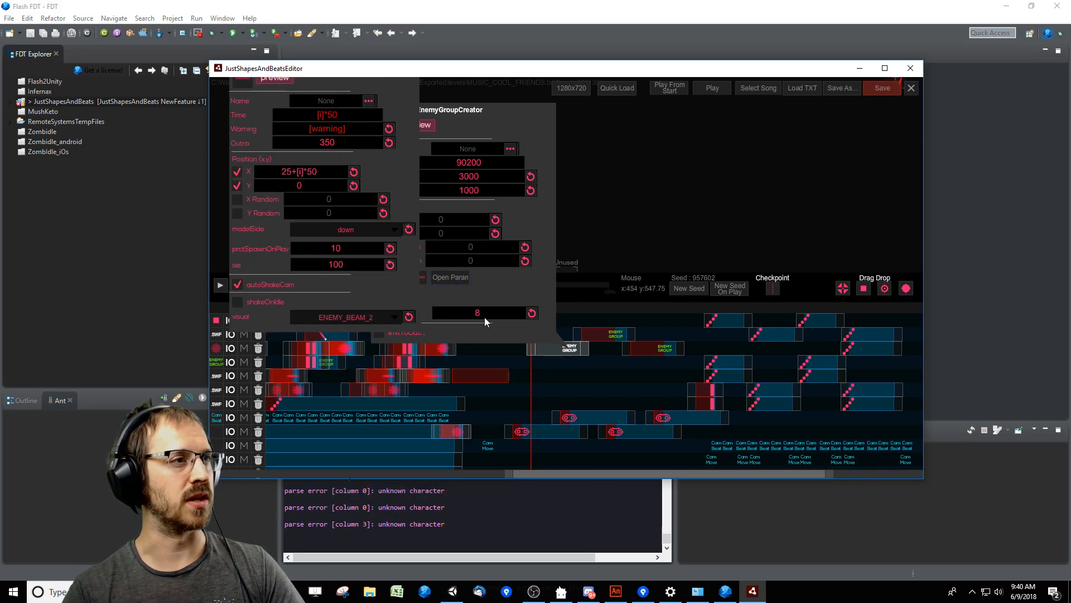
left_click(463, 279)
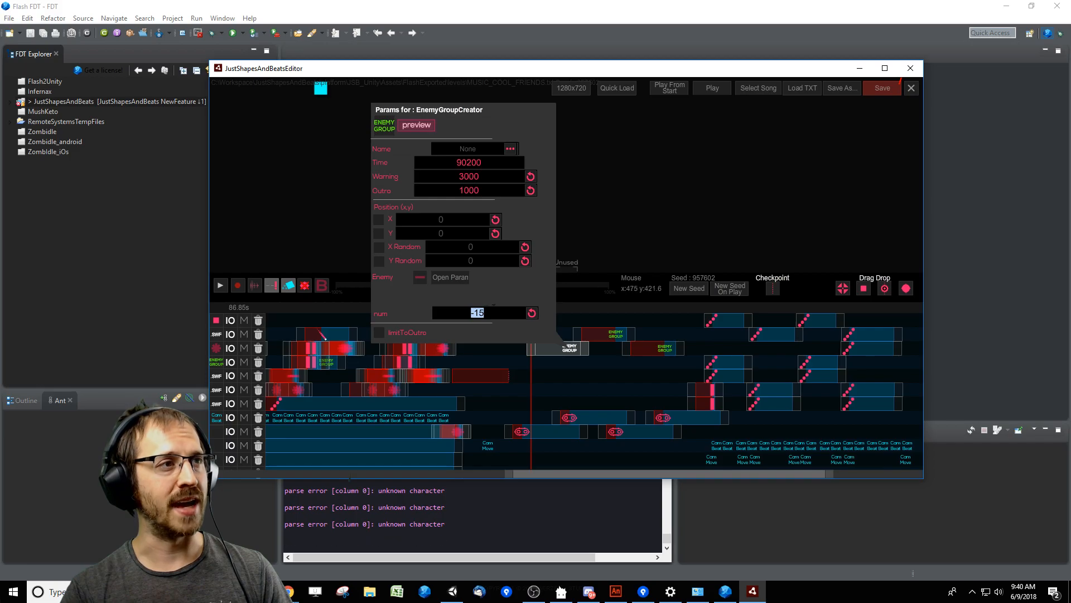
left_click(447, 281)
left_click(450, 281)
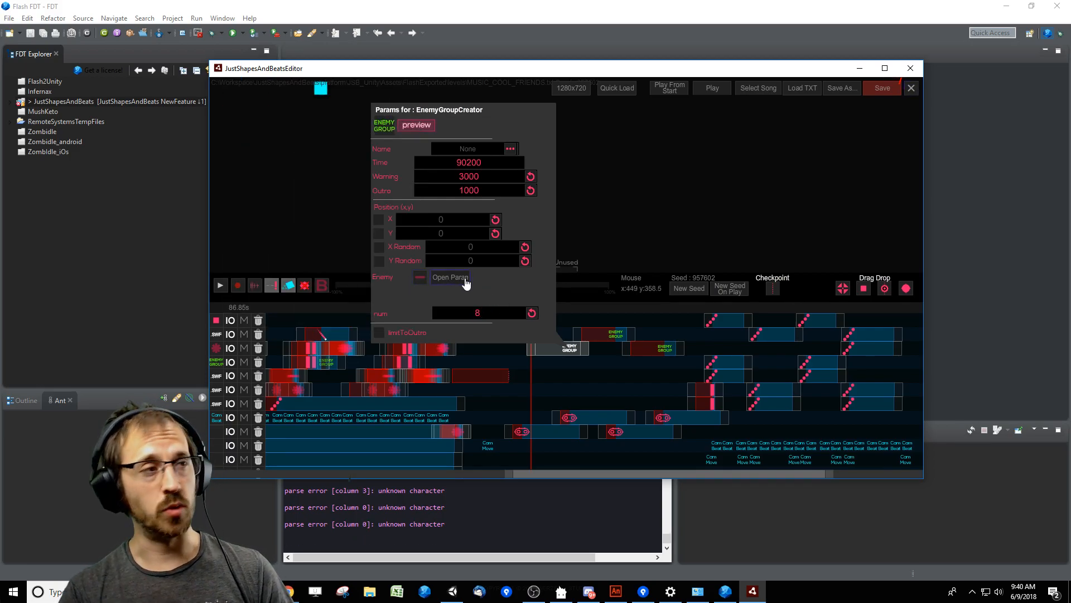
left_click(464, 282)
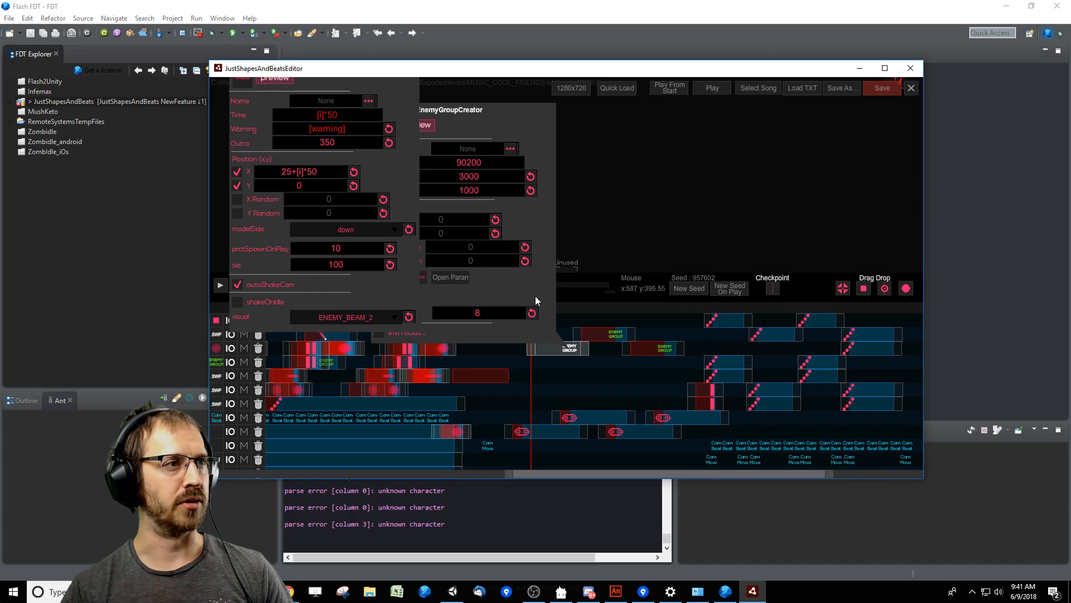
left_click(508, 291)
left_click(645, 378)
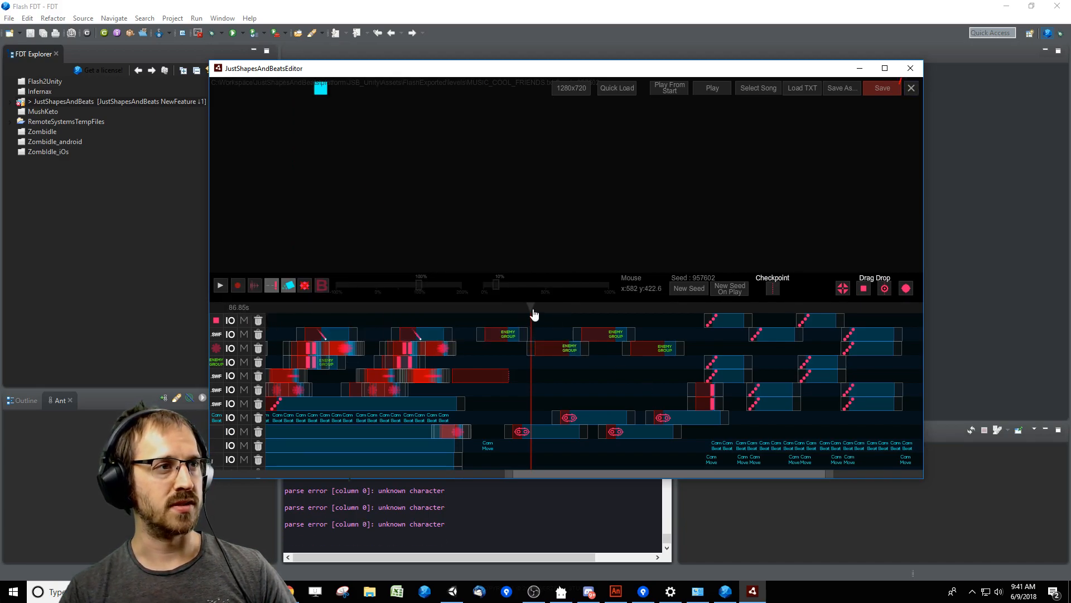
Preview the saw section from about 87 s, pausing and replaying to compare the beam warnings with the saws' paths.
left_click(531, 309)
key("space")
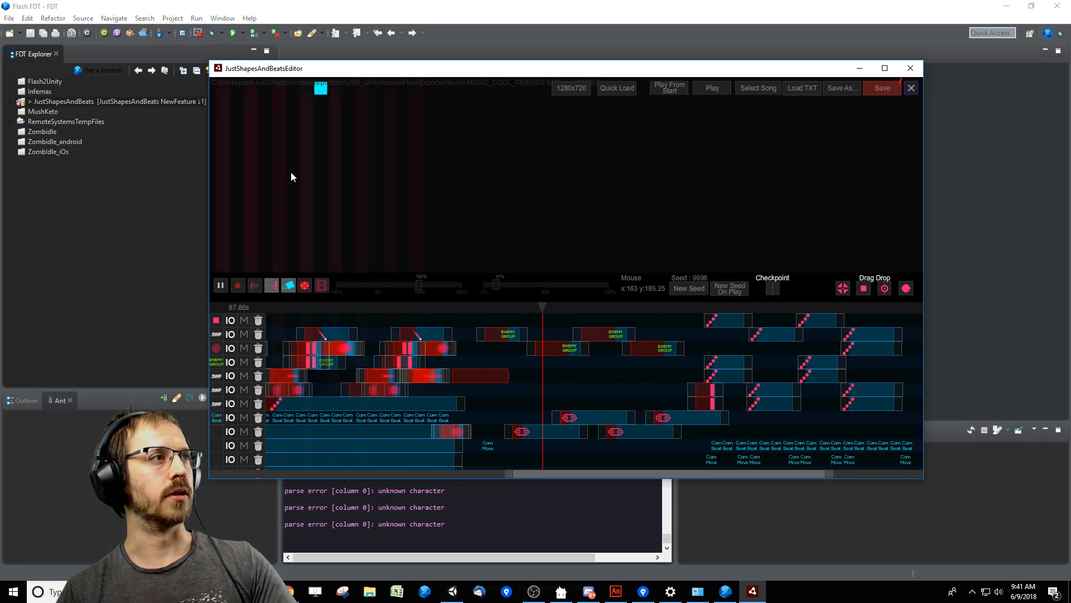
key("space")
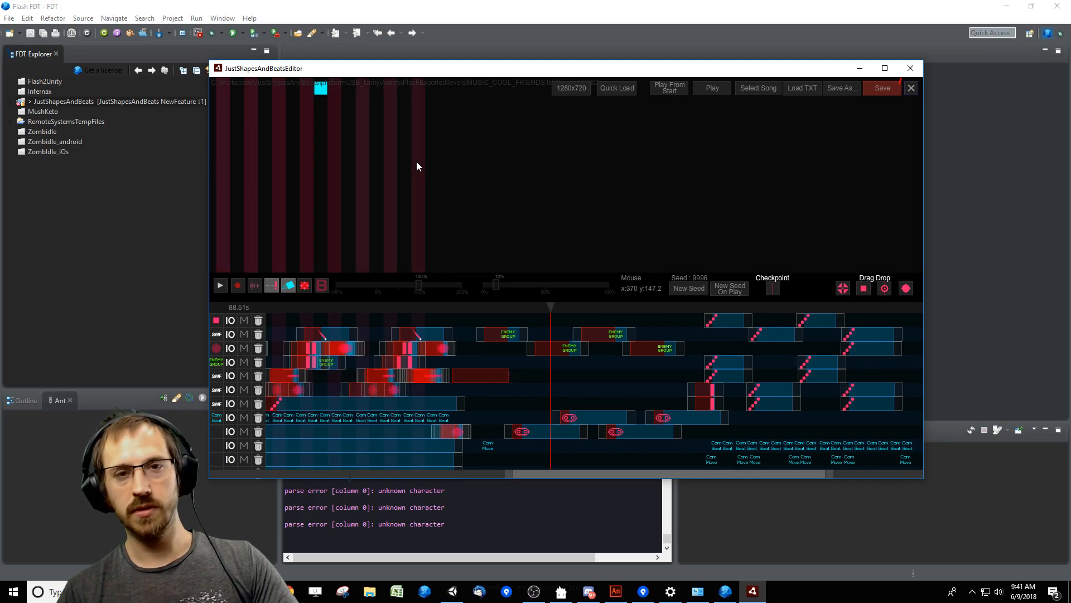
key("space")
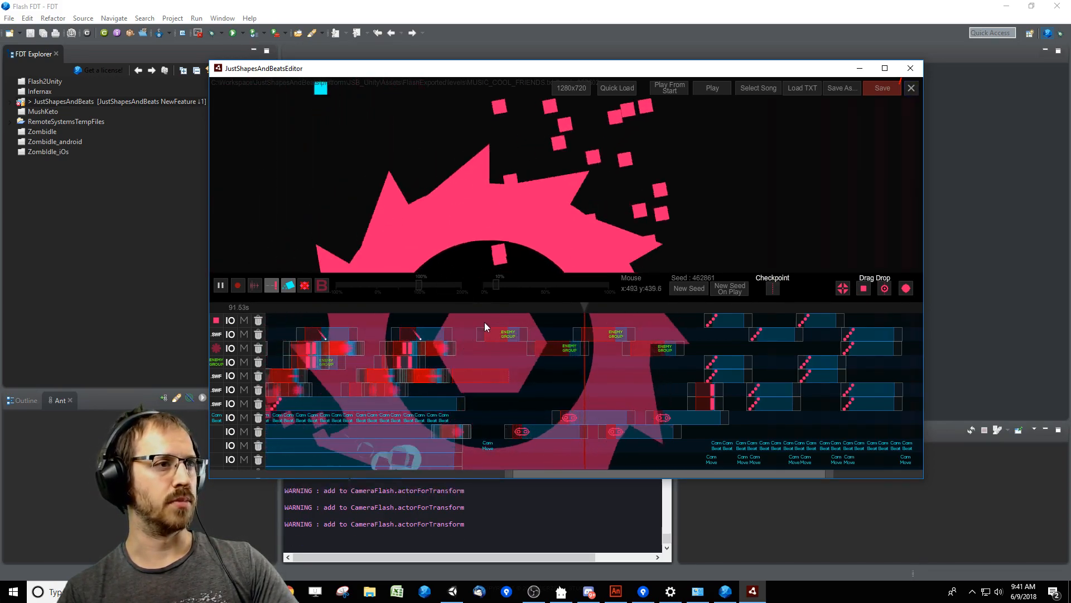
key("space")
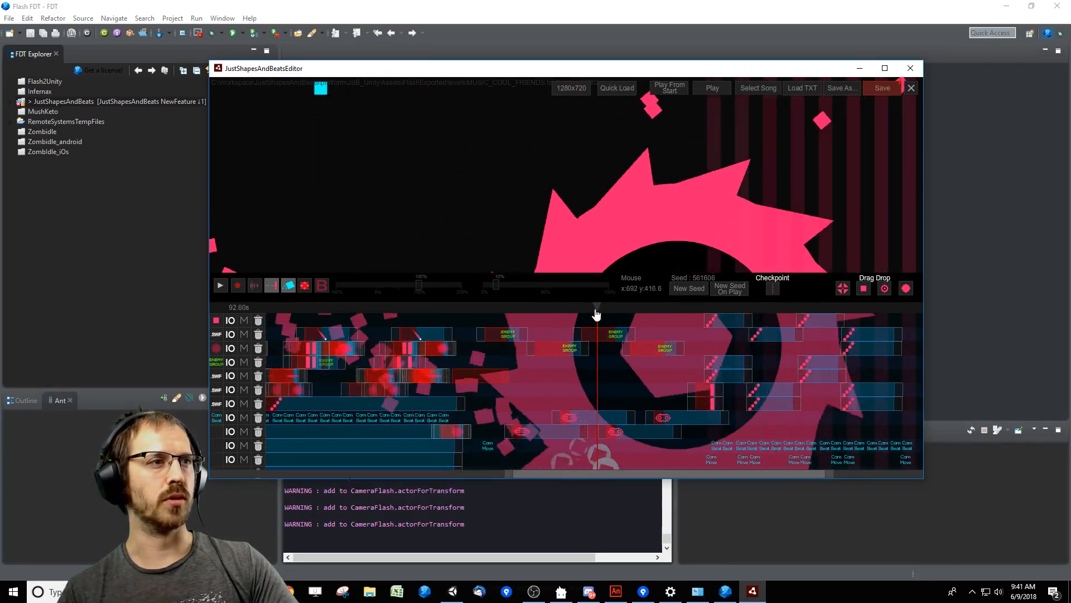
left_click(569, 309)
left_click(304, 287)
key("space")
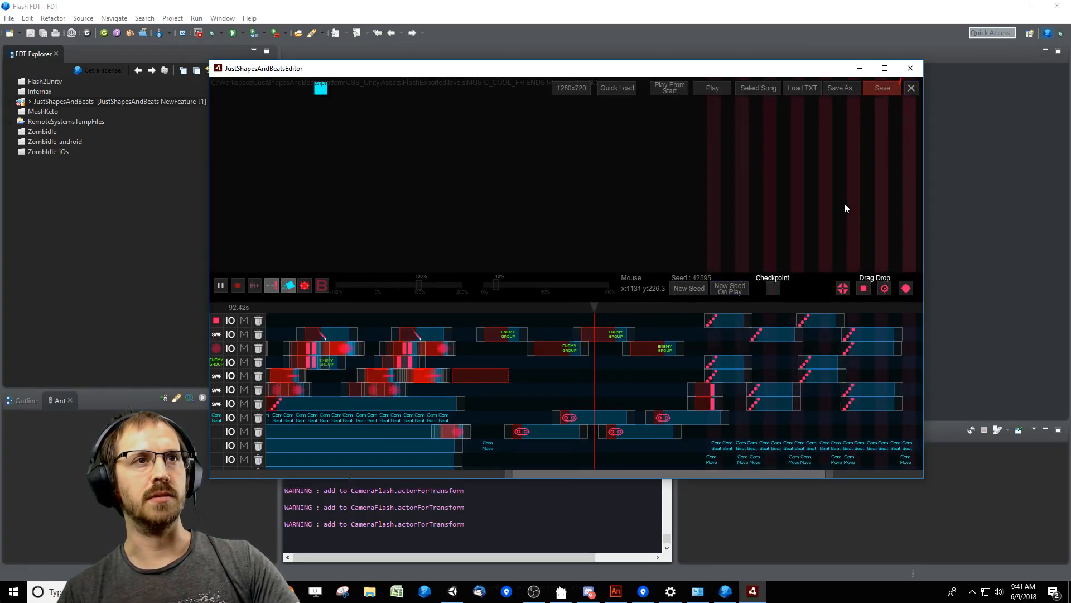
key("space")
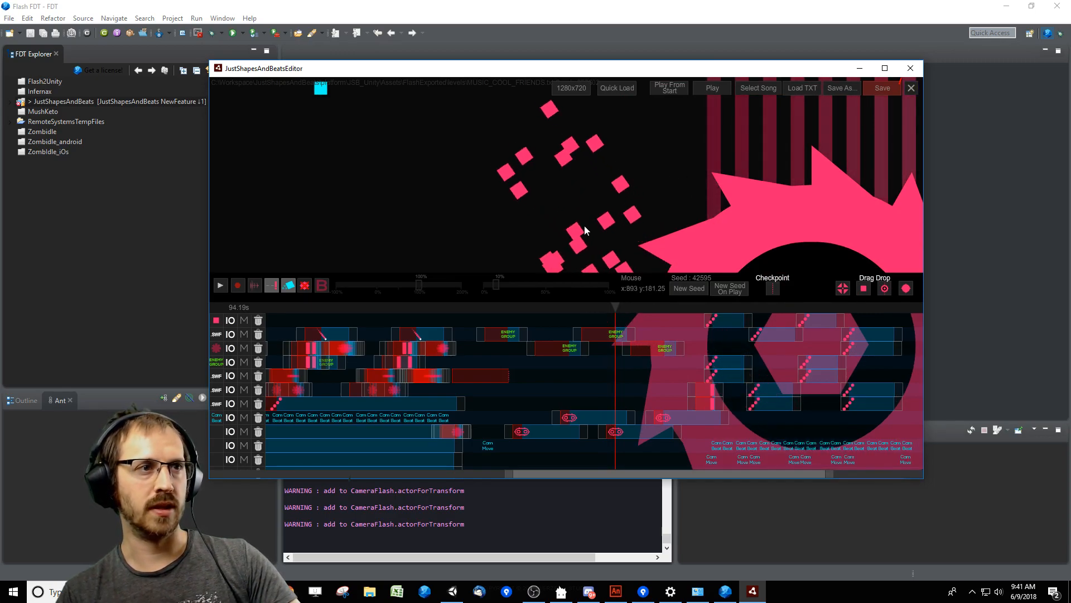
Set num to 12 for the Enemy Group at 94250 ms and move the playhead back before its beams appear.
left_click(616, 334)
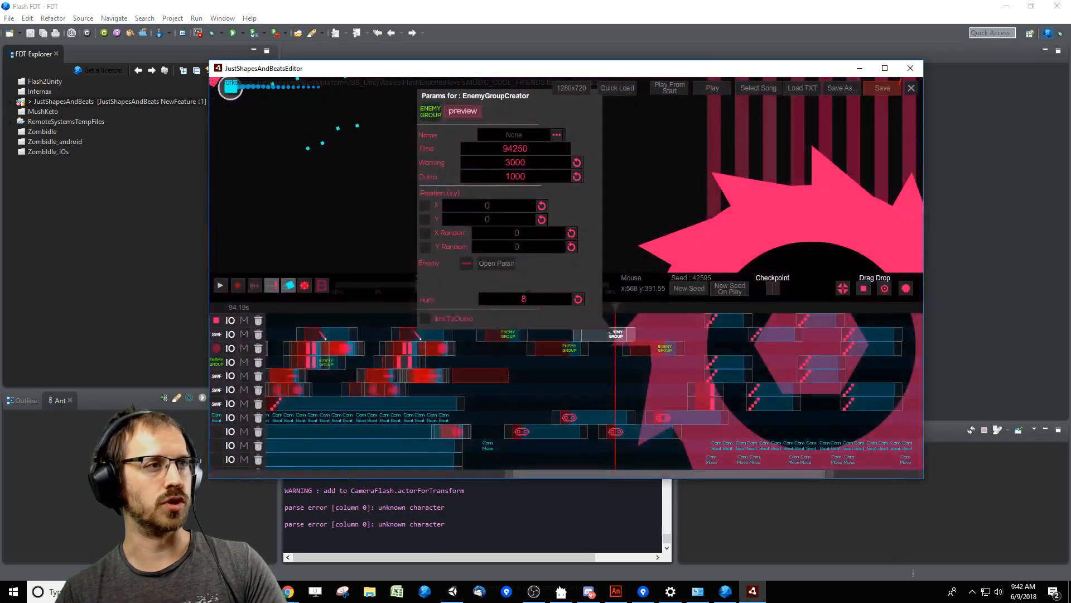
double_click(523, 299)
type("12")
left_click(597, 308)
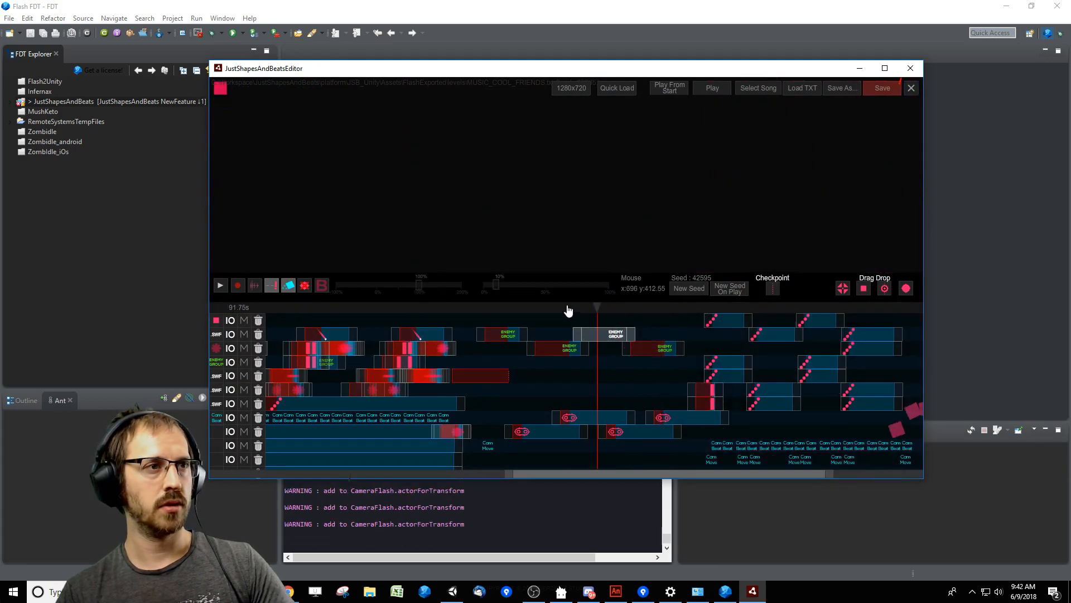
Preview the beam warnings and saw from about 91 s to check the Enemy Group at 94250 ms.
left_click(567, 308)
left_click(305, 288)
left_click(574, 309)
key("space")
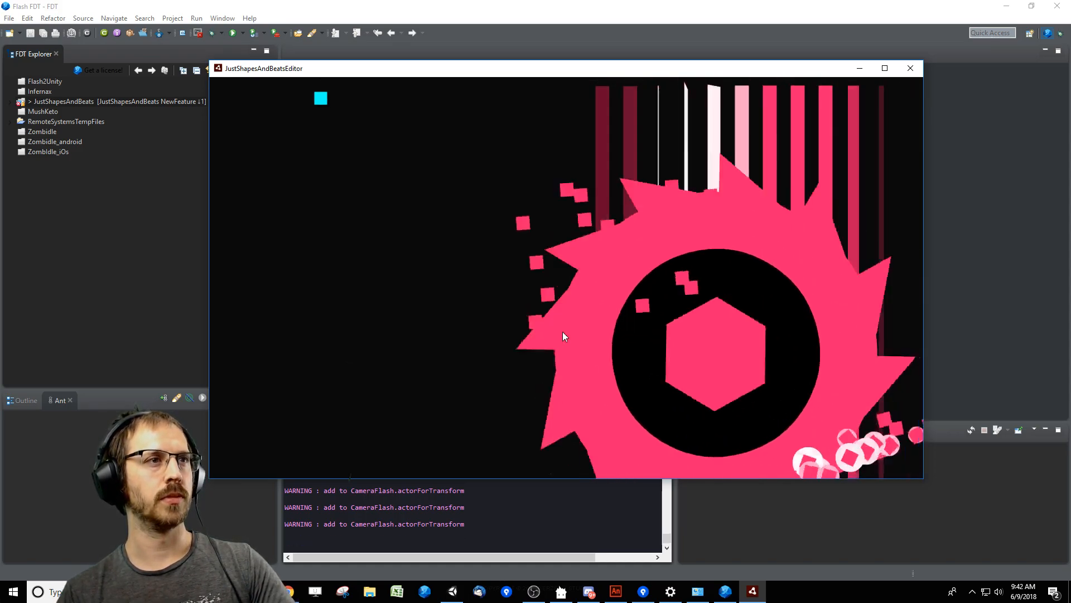
key("space")
Set num to 10 for the Enemy Group at 94250 ms and replay its beams from about 90.8 s.
left_click(594, 337)
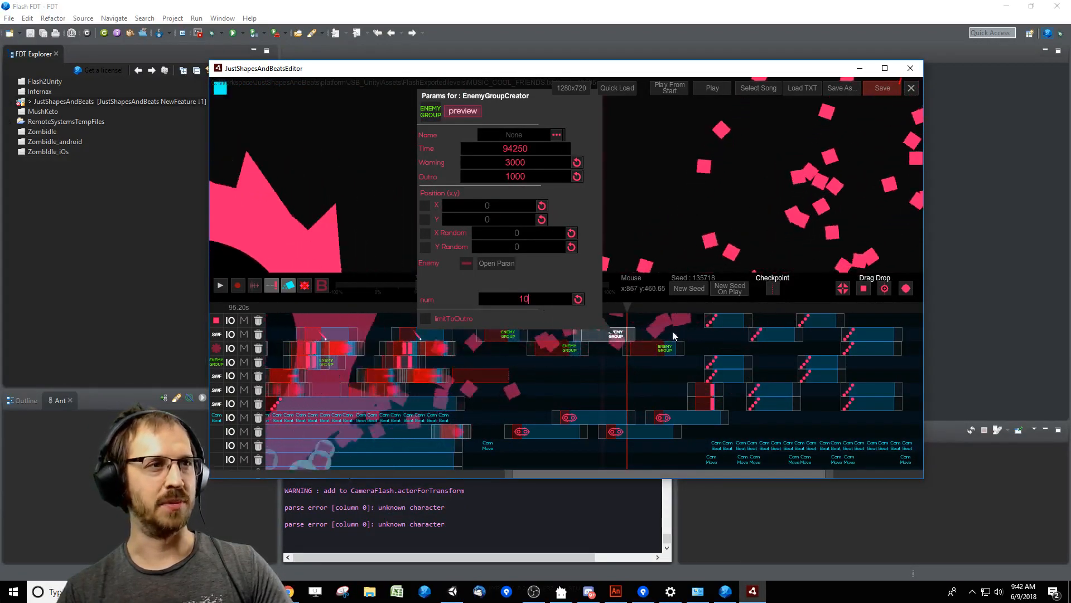
left_click_drag(630, 314, 579, 306)
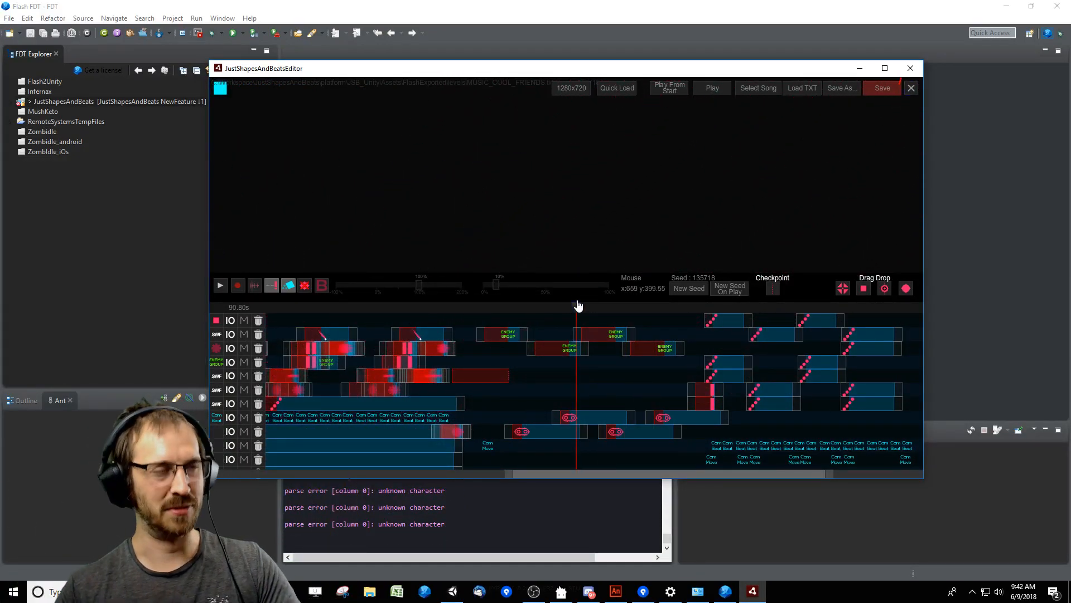
key("space")
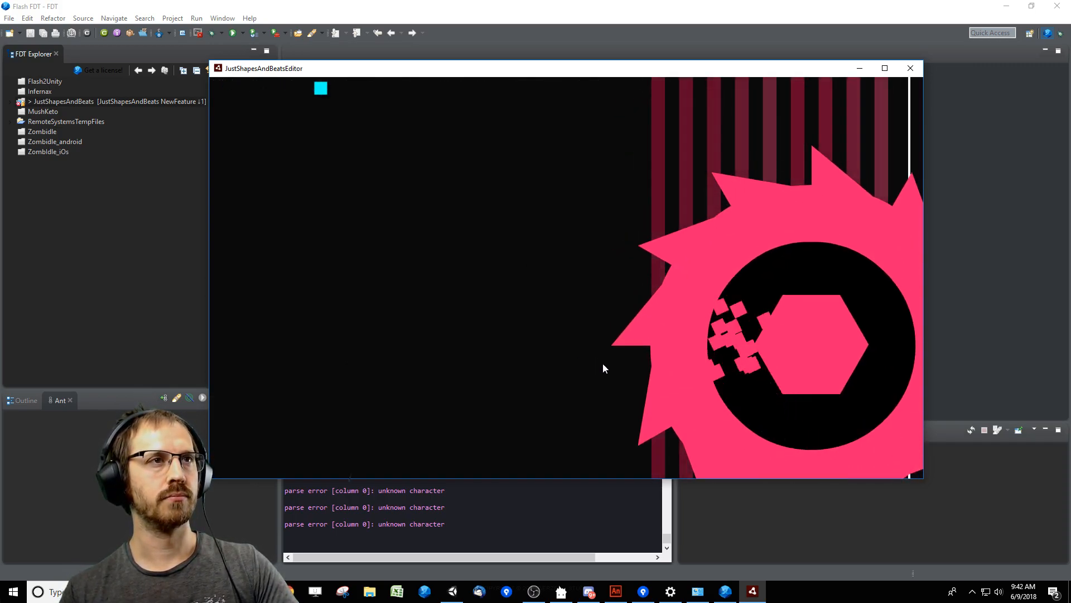
key("space")
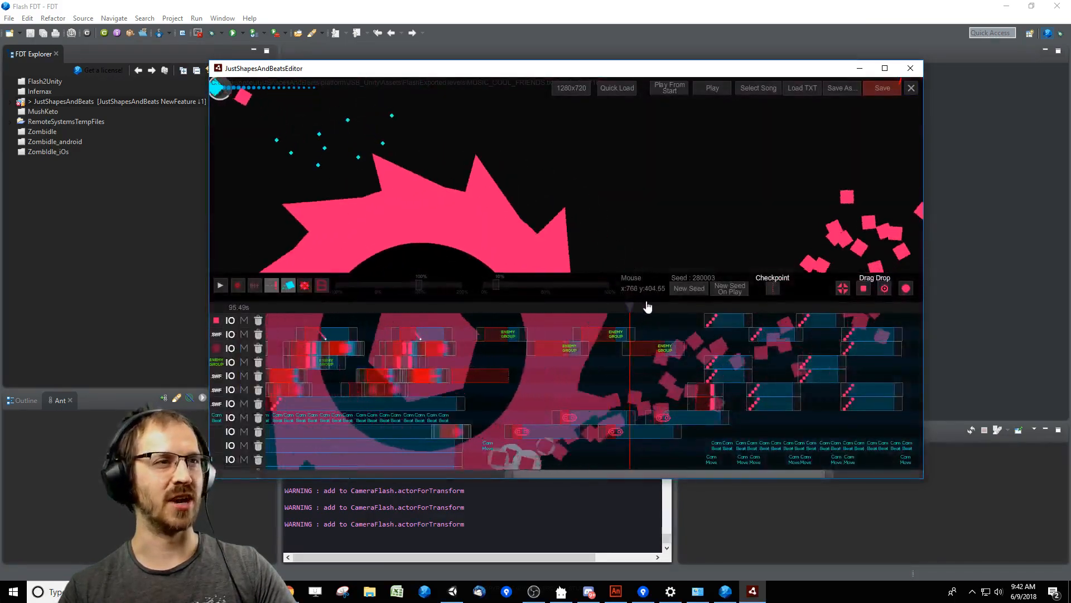
Move the playhead to the Enemy Group after the 94250 ms one, at about 97 s, and save the level.
left_click(636, 307)
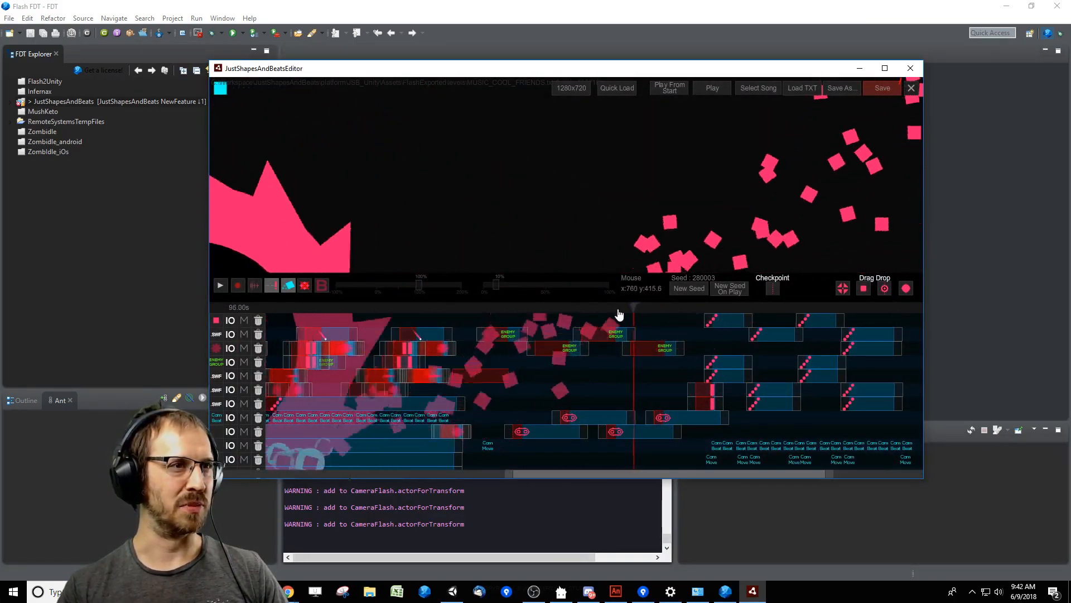
left_click(617, 307)
left_click(309, 288)
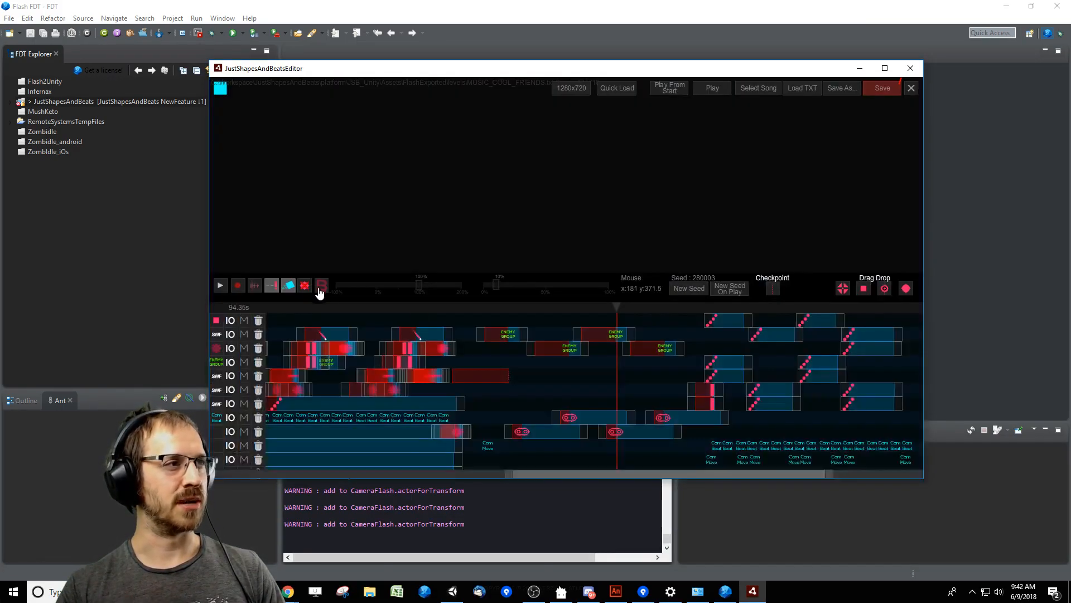
left_click(651, 308)
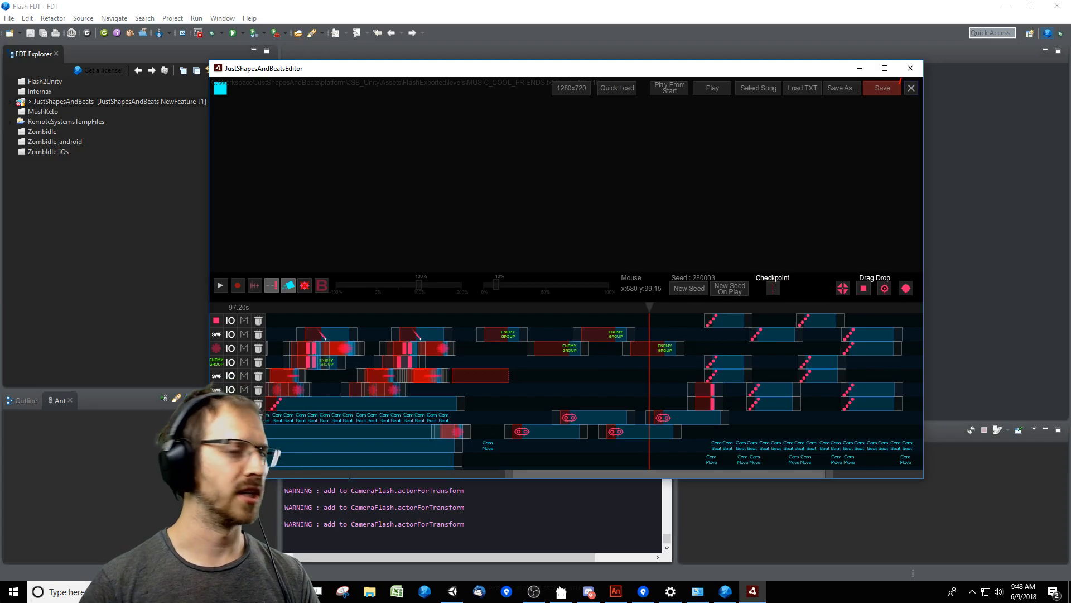
key("ctrl+s")
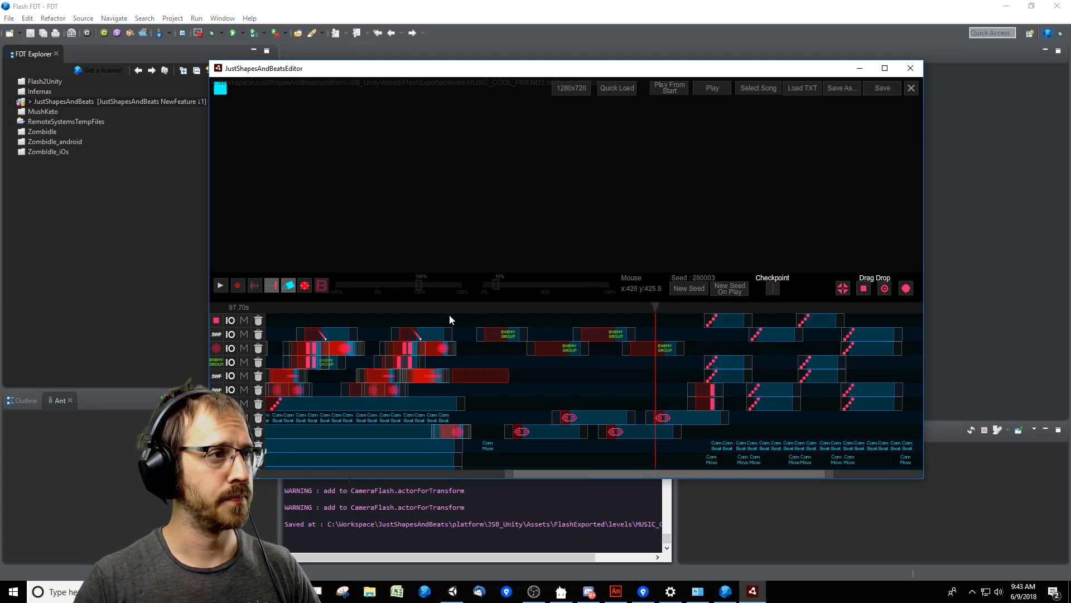
Playtest the saw section from about 82.7 s and replay its last part from about 97 s.
left_click(478, 313)
key("space")
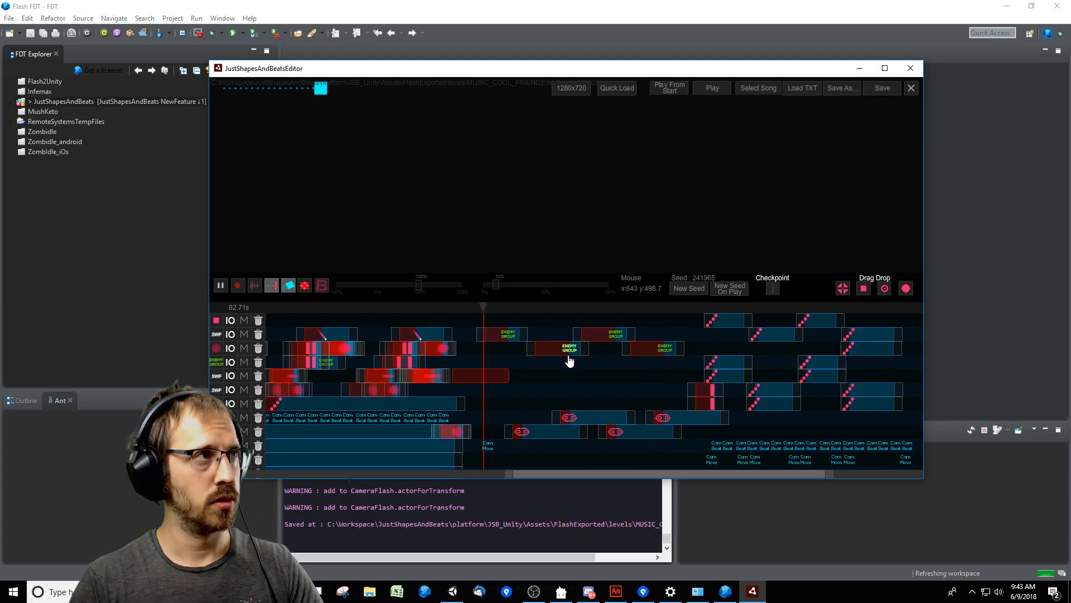
key("Tab")
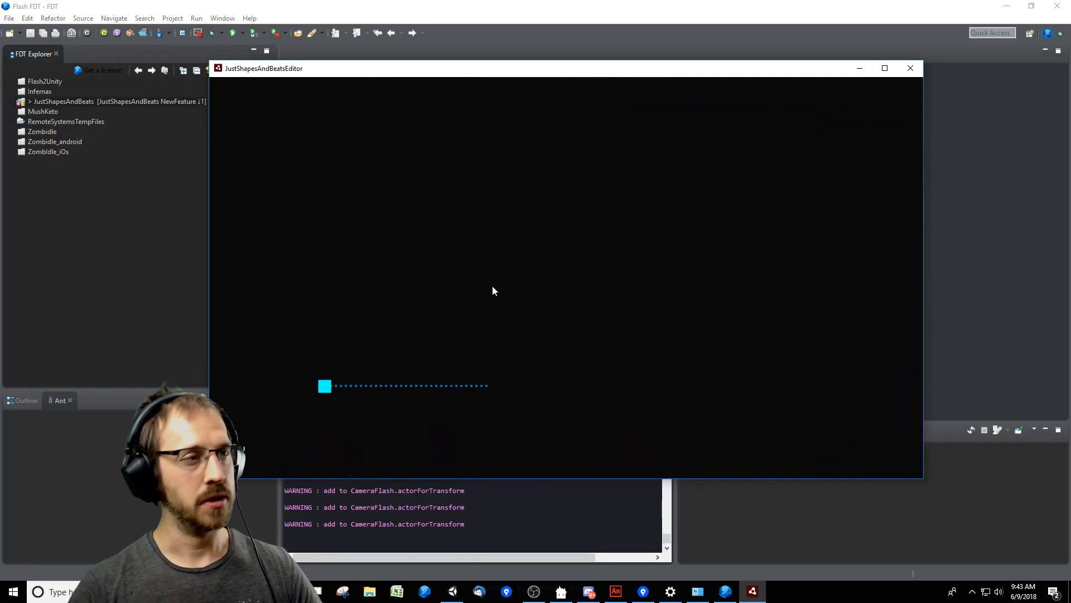
key("Escape")
left_click(715, 311)
left_click(651, 313)
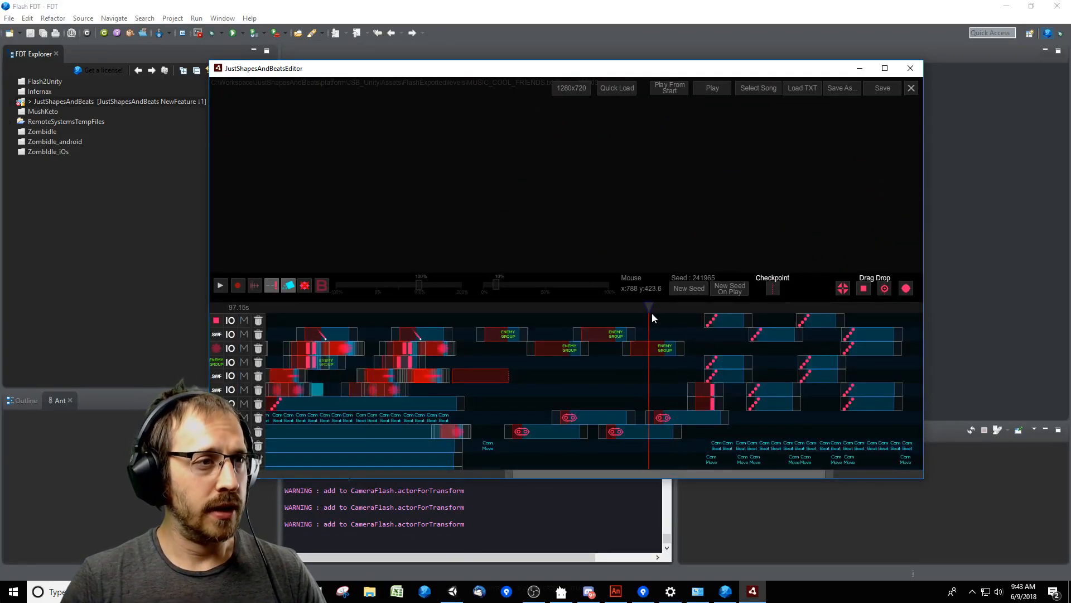
key("space")
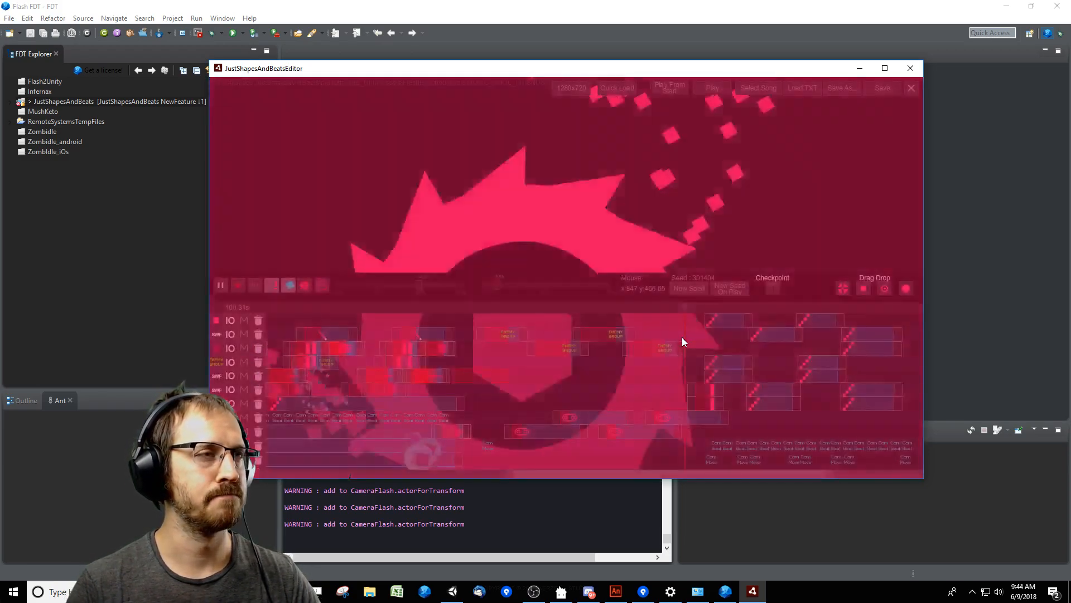
key("space")
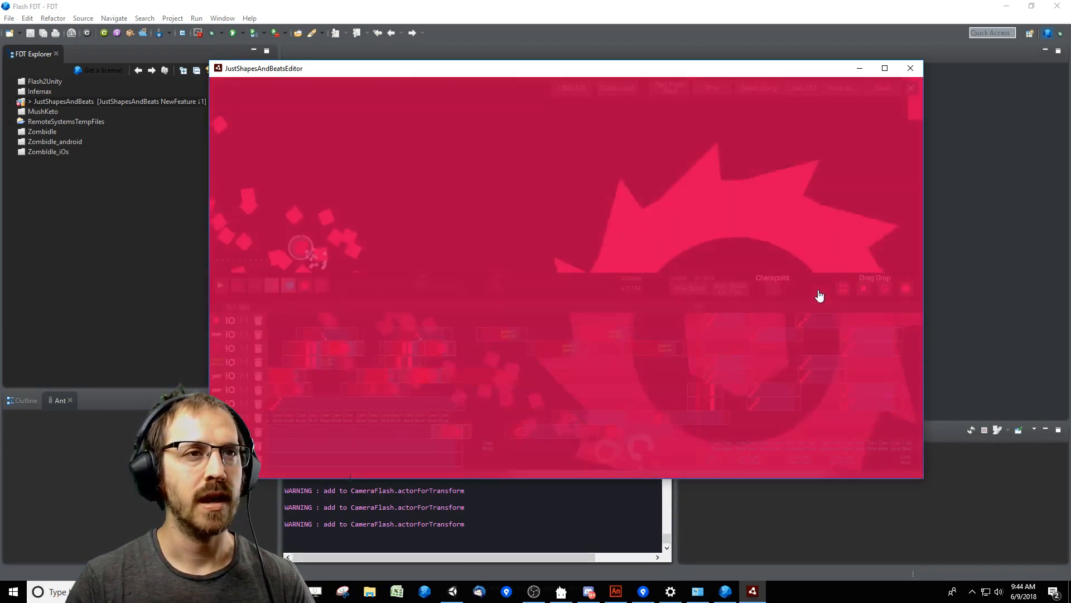
Lower the timeline area to enlarge the preview, move the playhead to 100 s and save the level.
left_click_drag(817, 287, 803, 357)
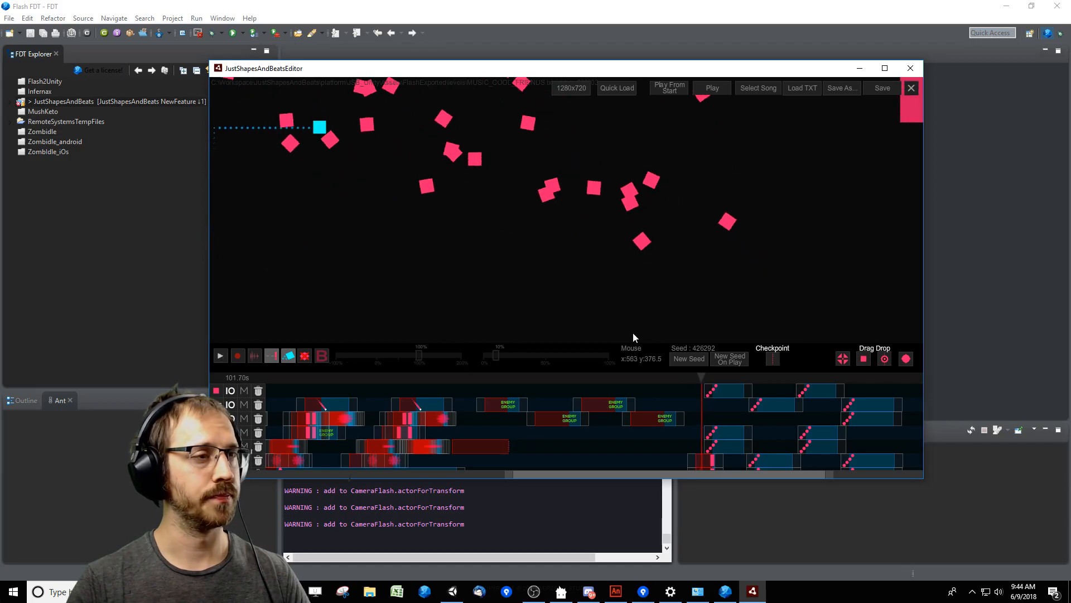
left_click(709, 380)
left_click(682, 383)
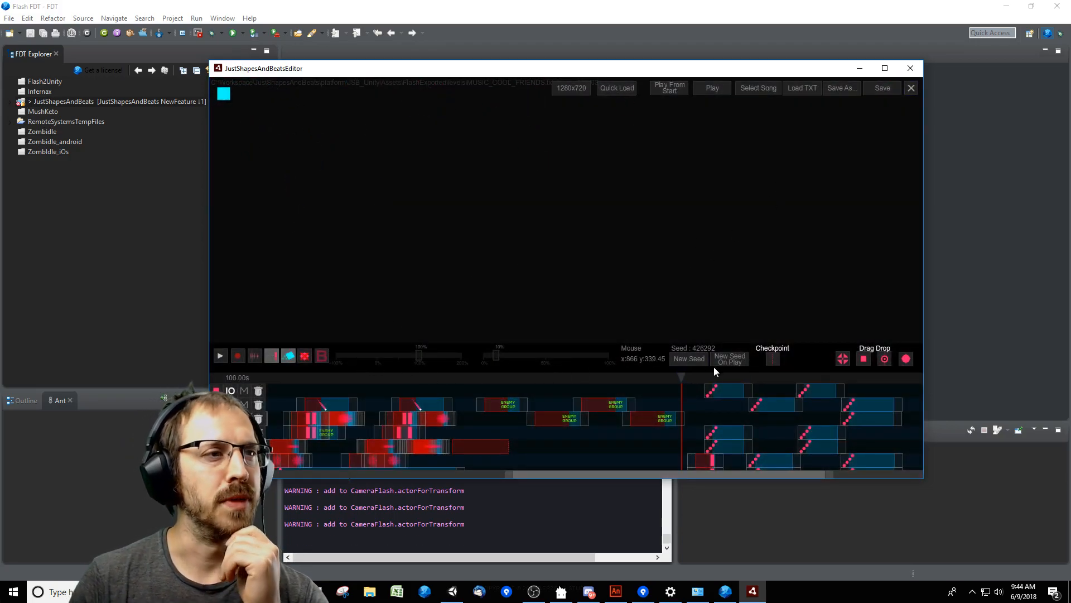
scroll(823, 306, "down", 3)
scroll(824, 307, "up", 2)
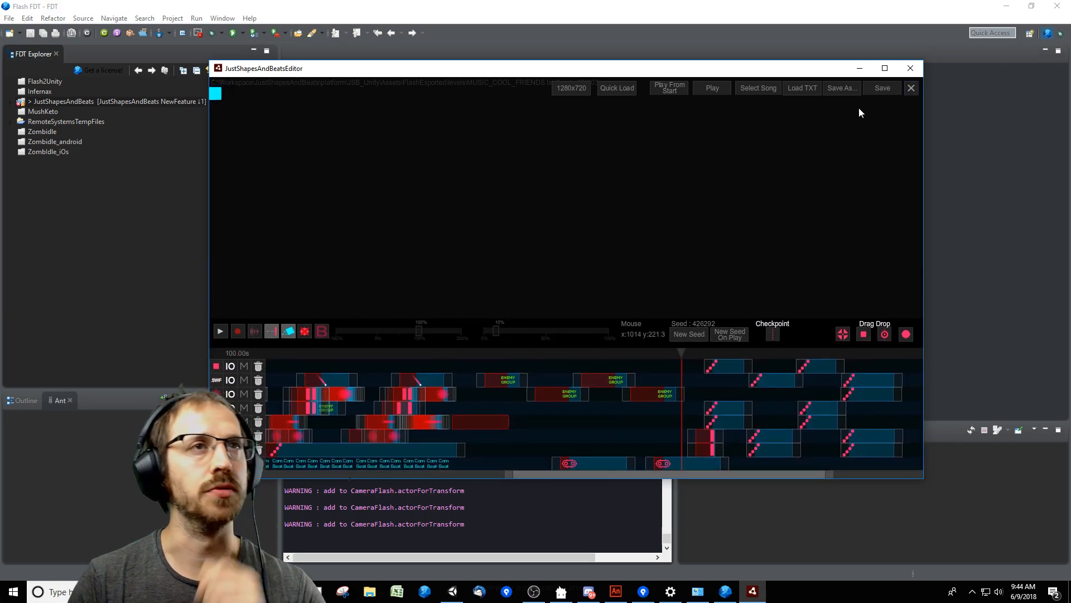
left_click(890, 90)
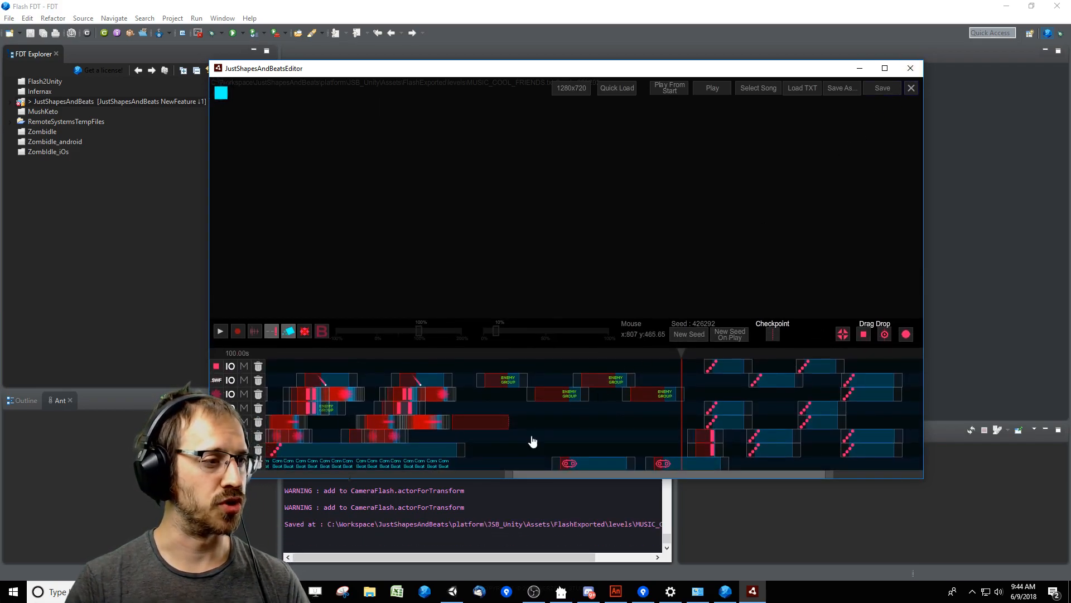
Switch to Unity, open the console and examine the log entry about refreshed MetaSongAssets.
left_click(453, 591)
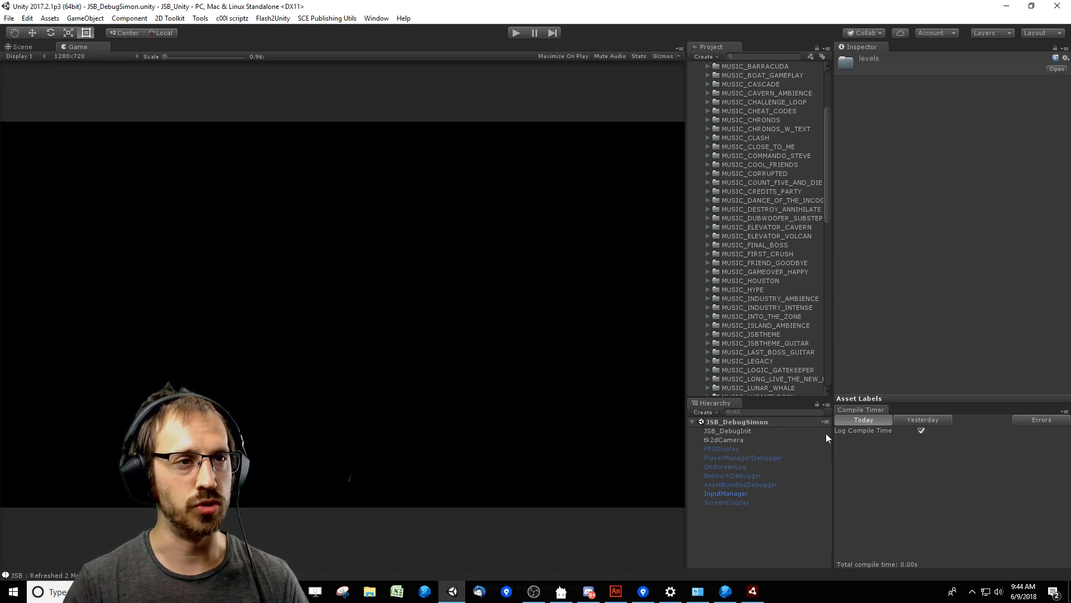
left_click(76, 574)
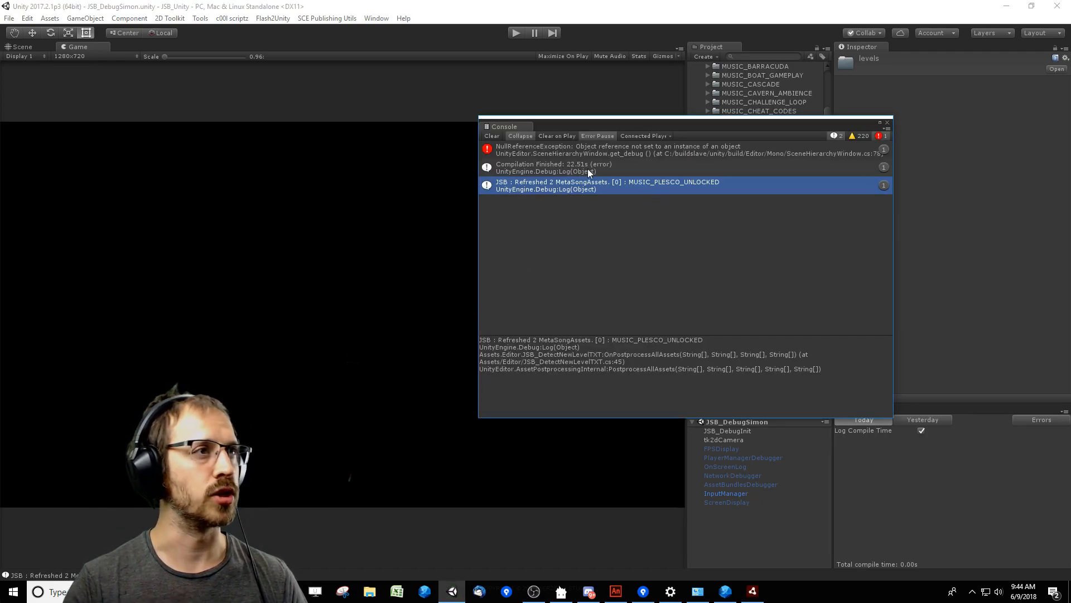
left_click(615, 169)
left_click(495, 146)
left_click(589, 186)
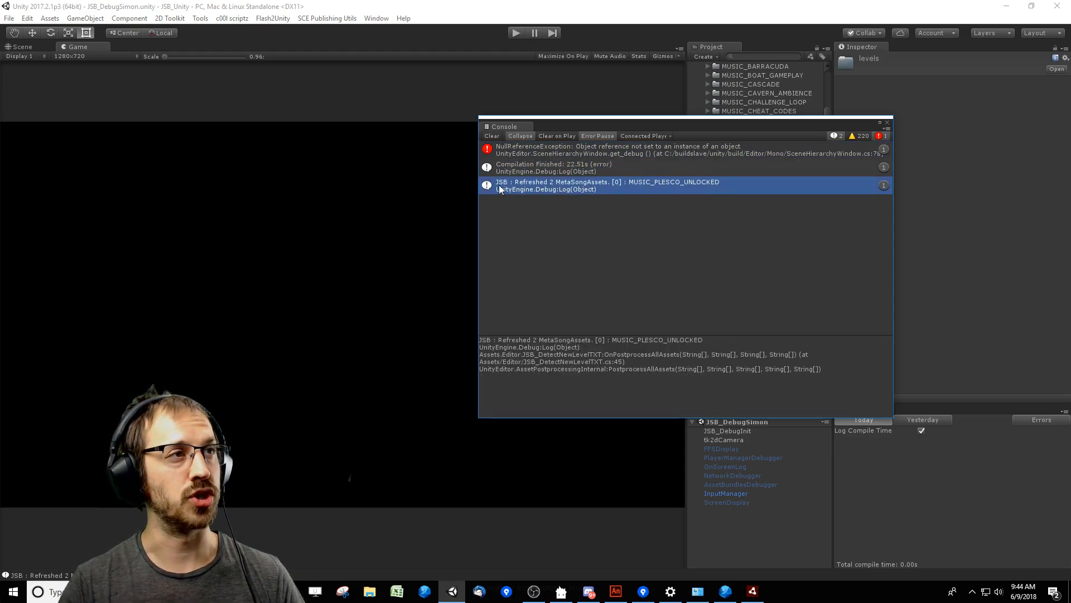
left_click(338, 401)
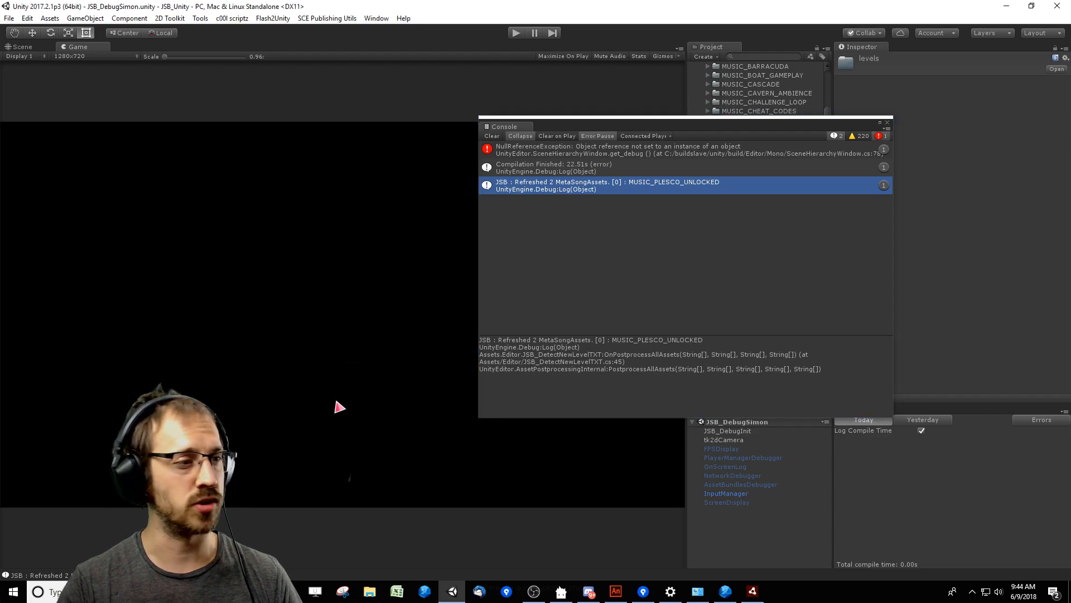
Return to Unity's console and move its window clear of the Project asset tree.
left_click(752, 591)
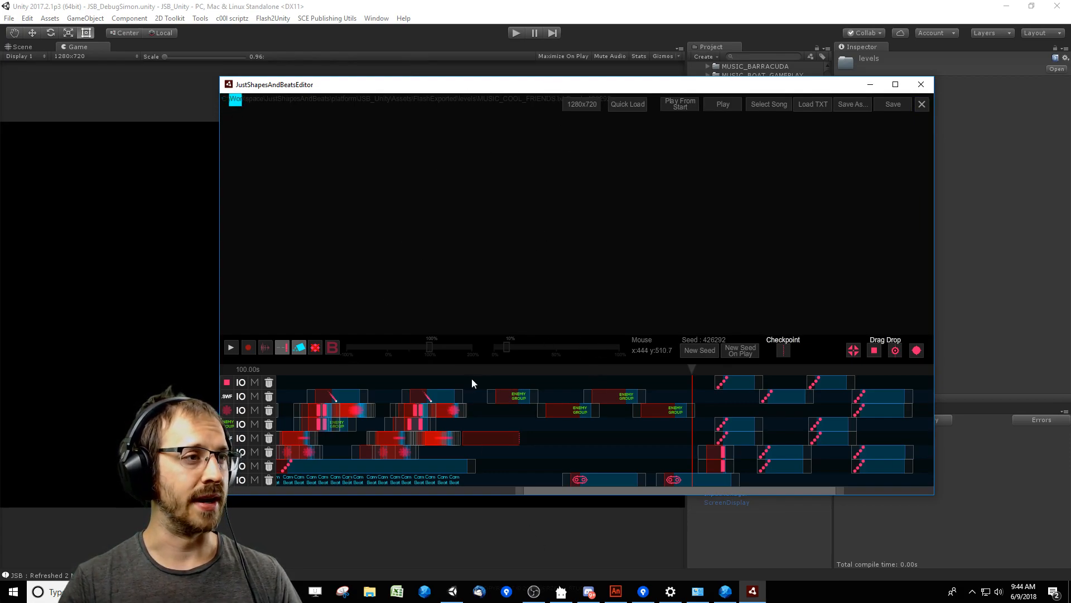
left_click(564, 533)
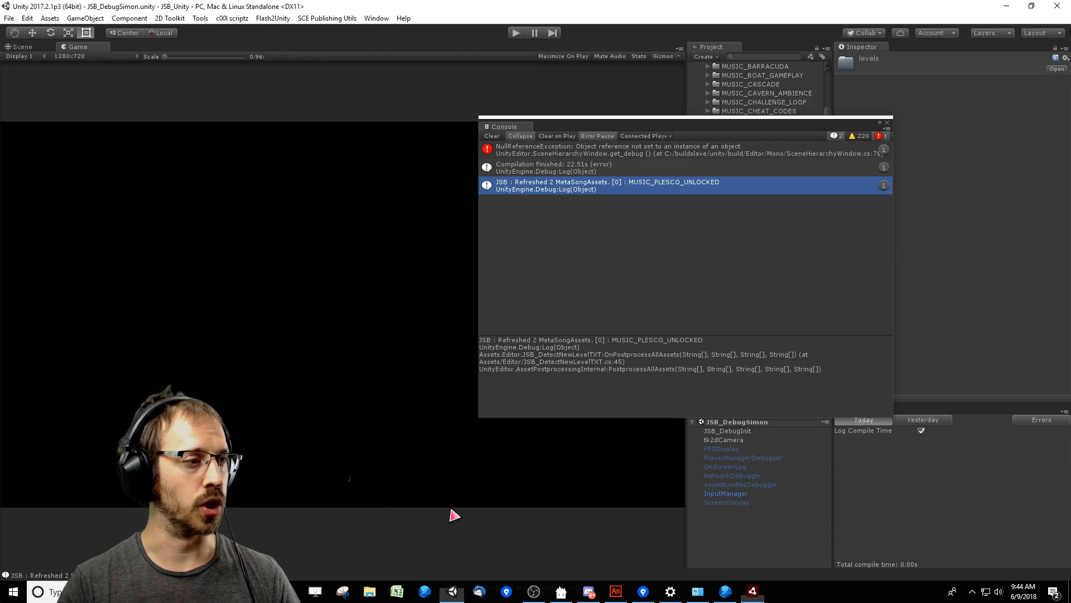
left_click_drag(781, 124, 368, 134)
left_click_drag(831, 168, 831, 79)
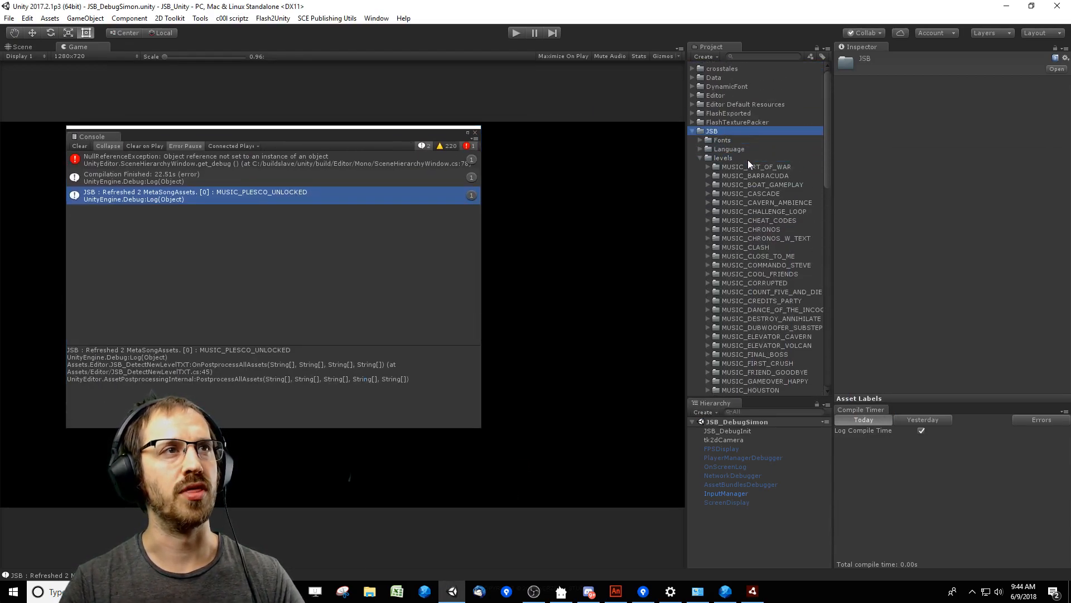
Collapse the JSB levels folder and expand the FlashExported folder in the project assets.
key("Left")
key("Up")
key("Up")
key("Up")
key("Right")
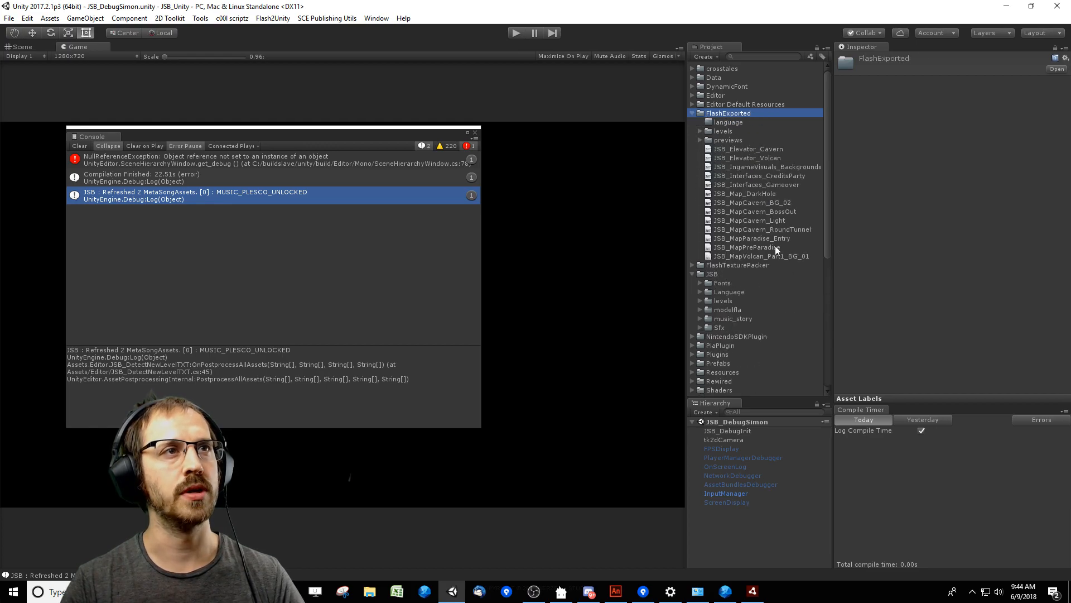
Expand the levels folder inside FlashExported and examine the contents of the exported MUSIC_COOL_FRIENDS file.
key("Down")
key("Down")
key("Down")
key("Up")
key("Right")
scroll(783, 209, "down", 7)
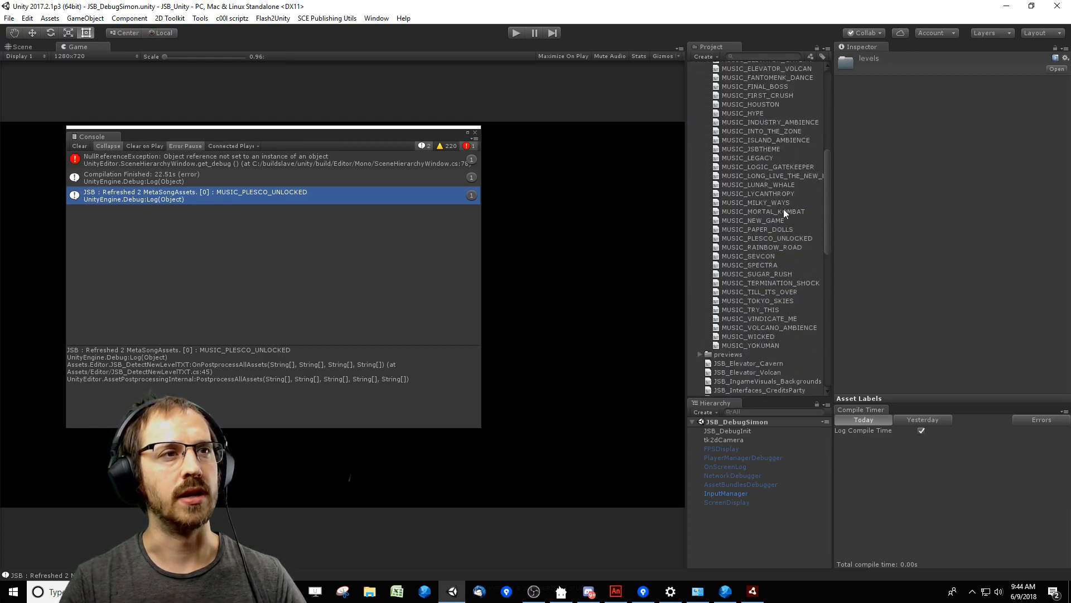
left_click_drag(828, 241, 824, 169)
left_click(787, 235)
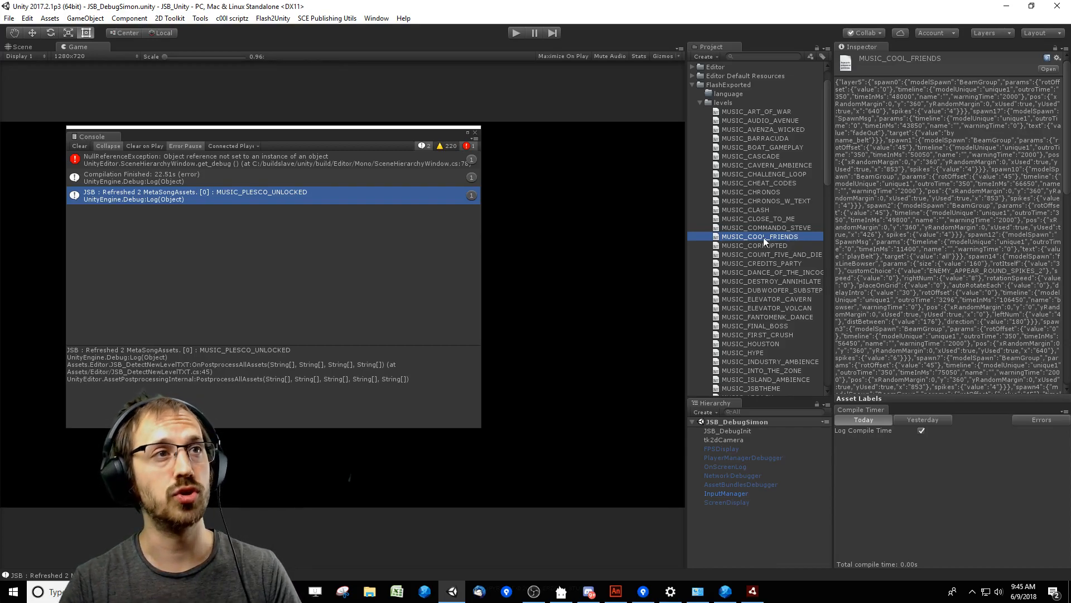
Collapse FlashExported with its levels folder and expand the levels folder inside JSB.
double_click(740, 103)
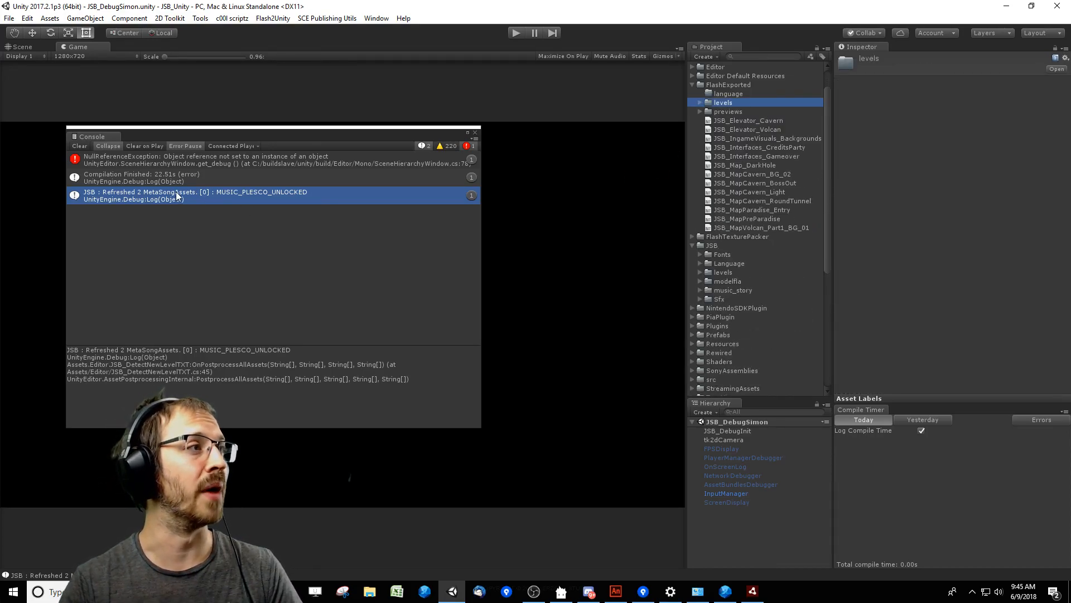
double_click(747, 86)
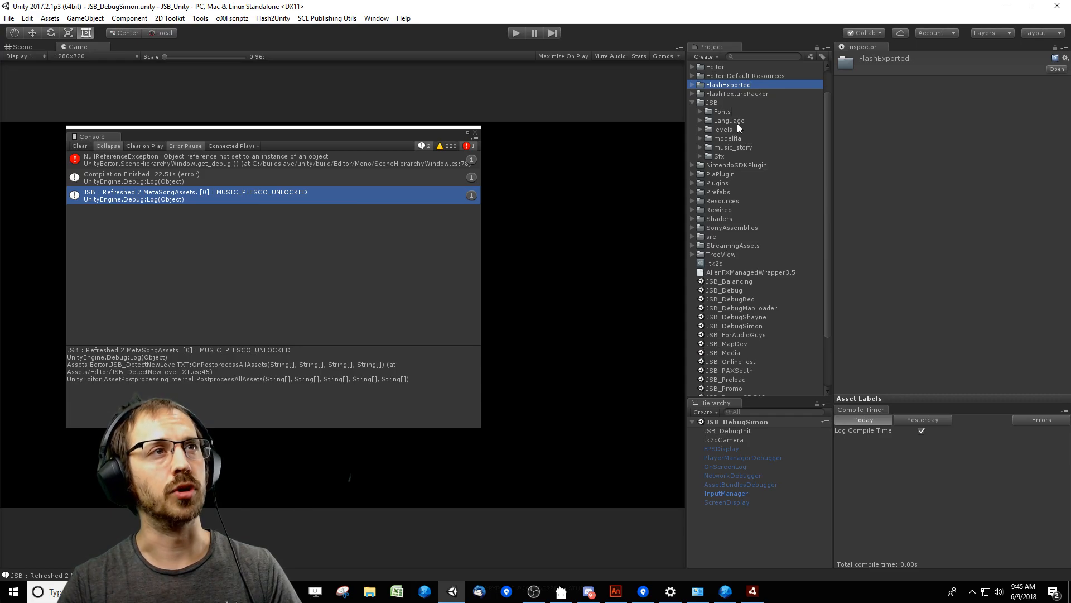
left_click(743, 130)
key("Right")
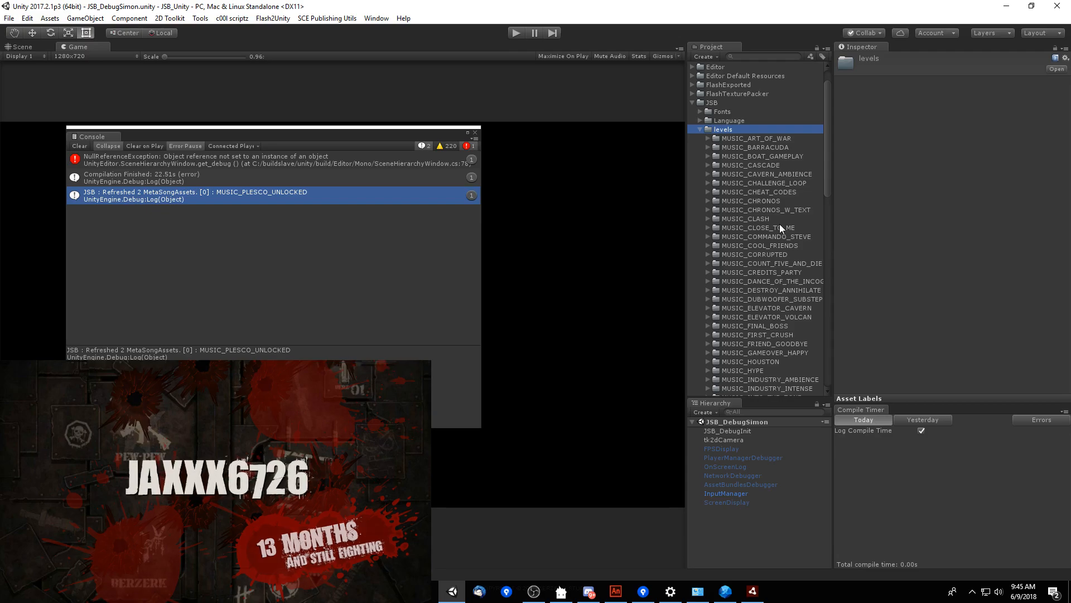
Browse the song folders inside the JSB levels folder and expand MUSIC_COOL_FRIENDS.
left_click(778, 209)
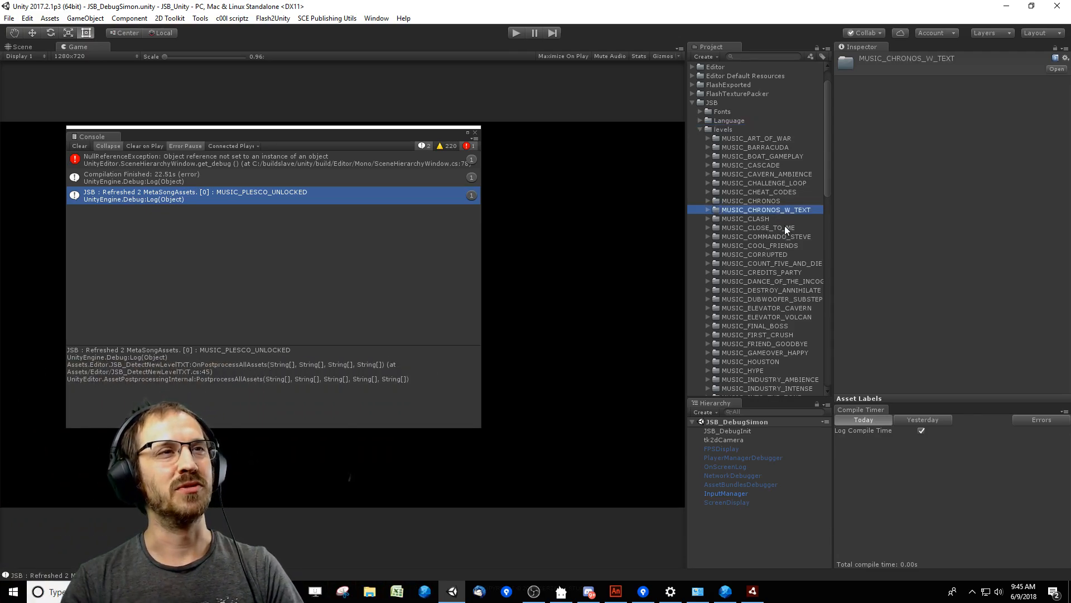
key("Up")
key("Up")
key("Up")
key("Up")
key("Up")
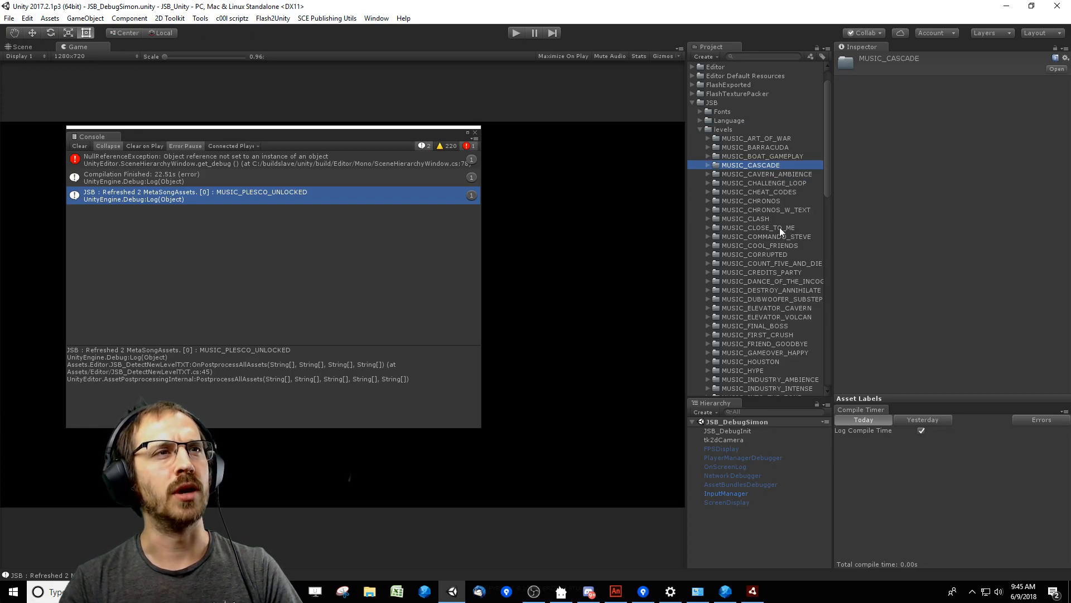
left_click(780, 227)
left_click(752, 131)
scroll(786, 245, "down", 3)
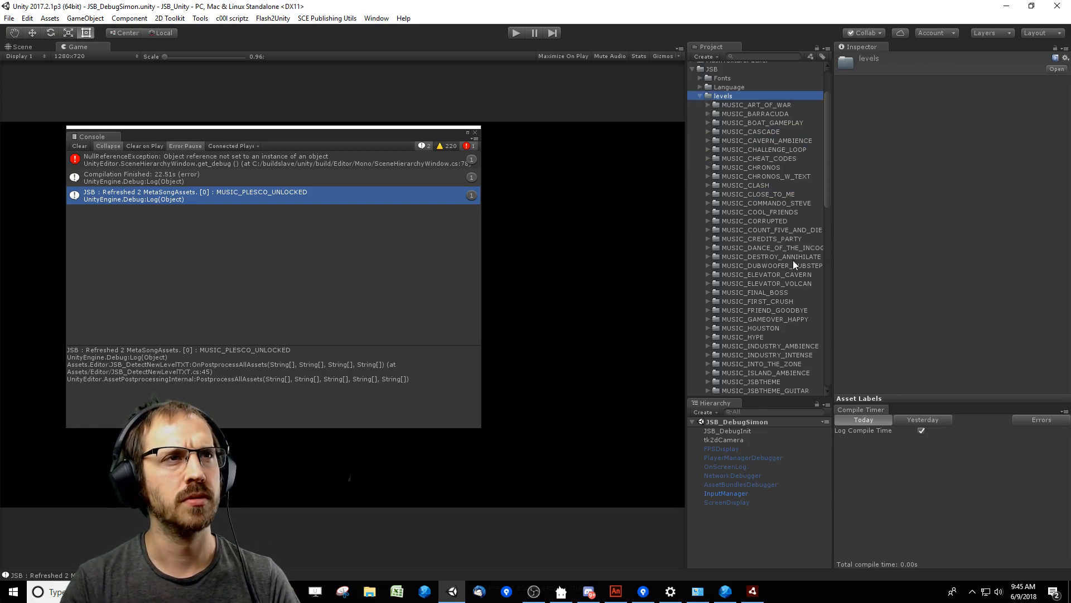
double_click(789, 213)
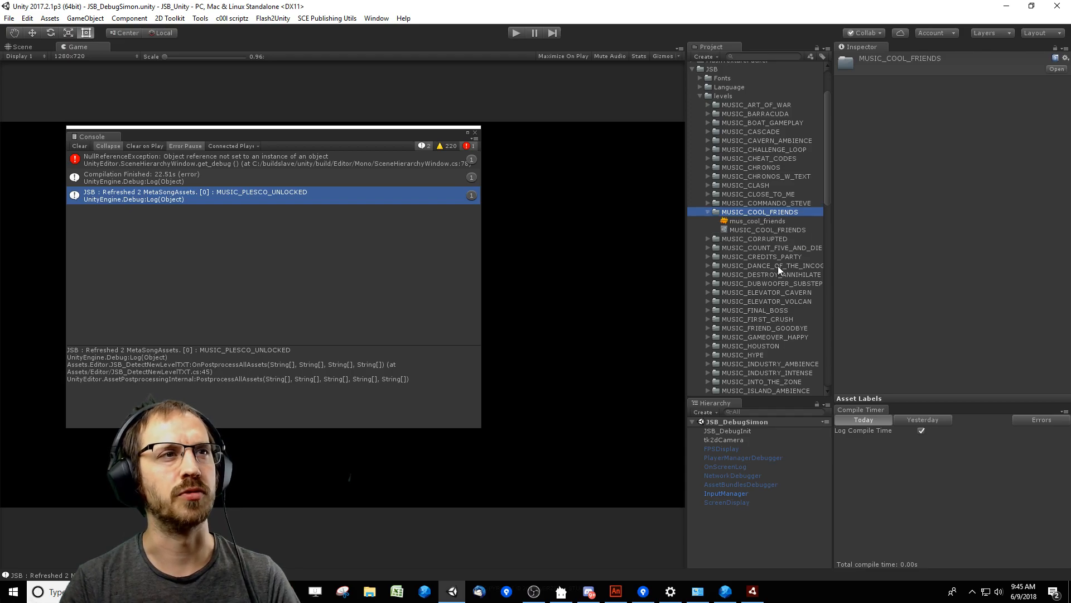
Examine the properties of the MUSIC_COOL_FRIENDS song asset in the JSB levels folder.
left_click(781, 223)
left_click(739, 230)
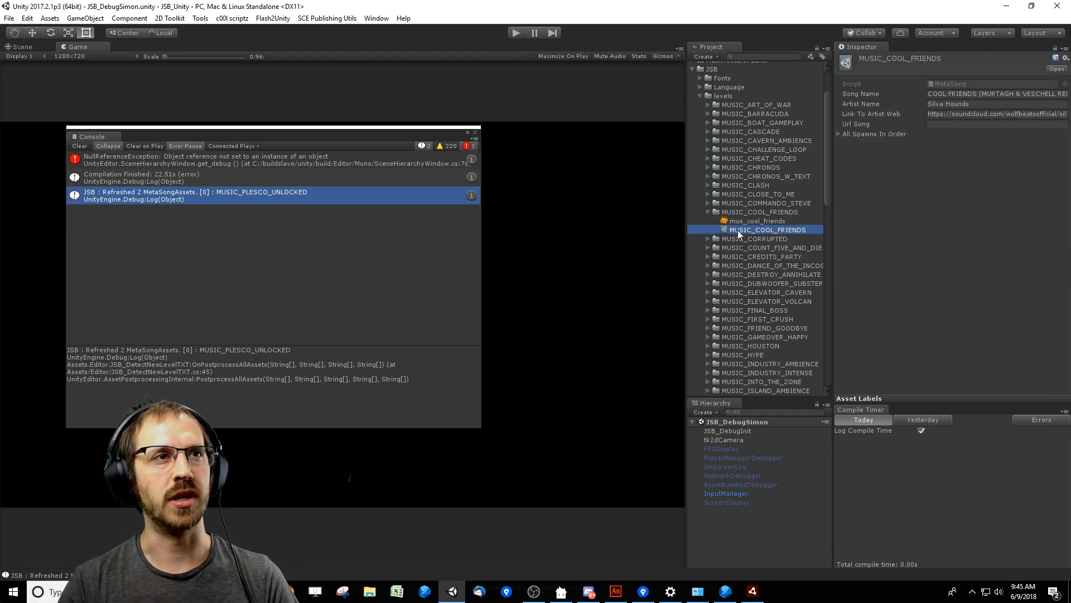
left_click(839, 134)
left_click(839, 135)
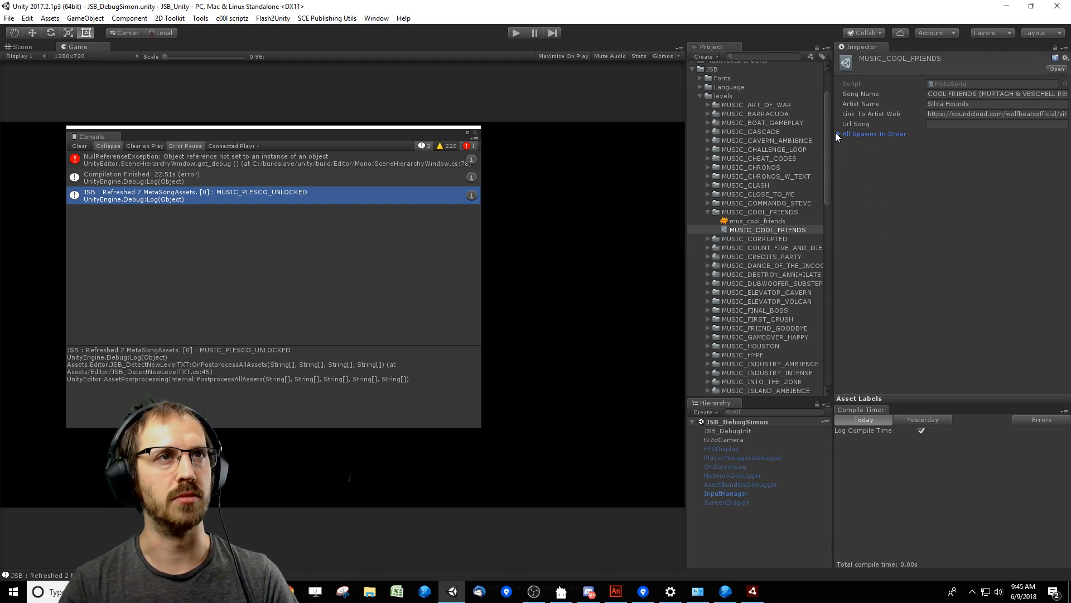
left_click(778, 212)
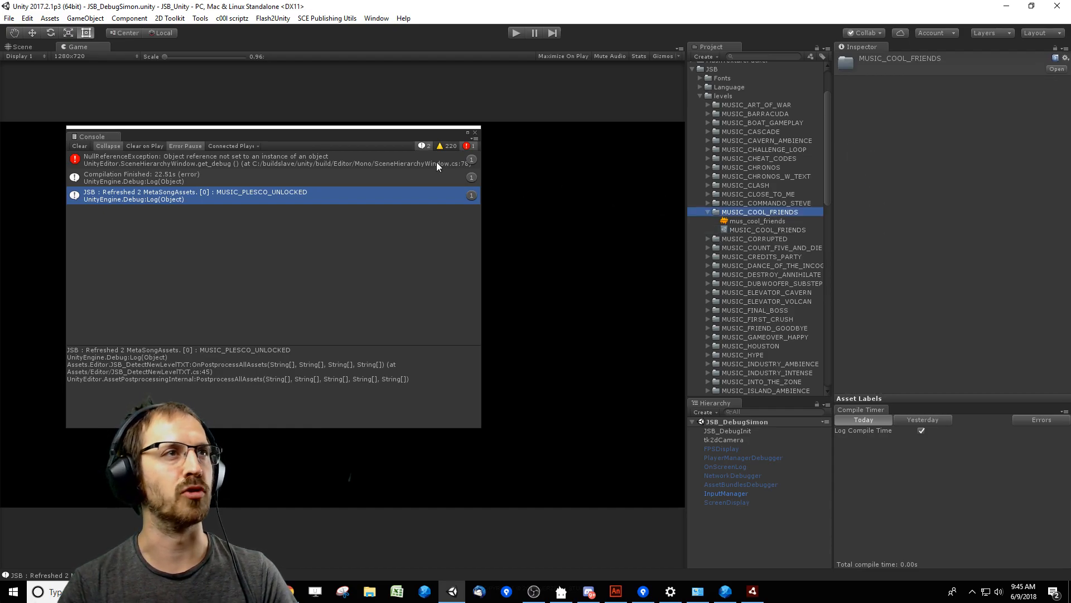
Clear the logged messages from the console and reposition its window over the Game view.
left_click_drag(428, 137, 448, 138)
left_click(99, 145)
left_click_drag(171, 130, 259, 147)
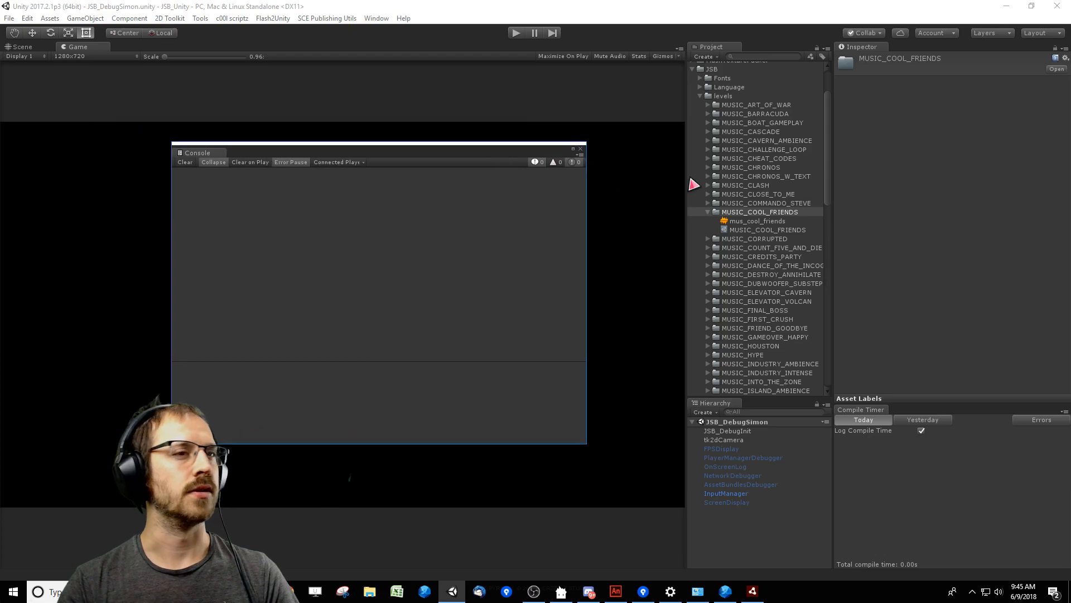
Collapse the JSB levels folder, expand Resources down to TO_MOVE_BACK_TO_ASSET_ROOT/JSB/Levels, and widen the project view to show full names.
left_click(751, 212)
double_click(742, 95)
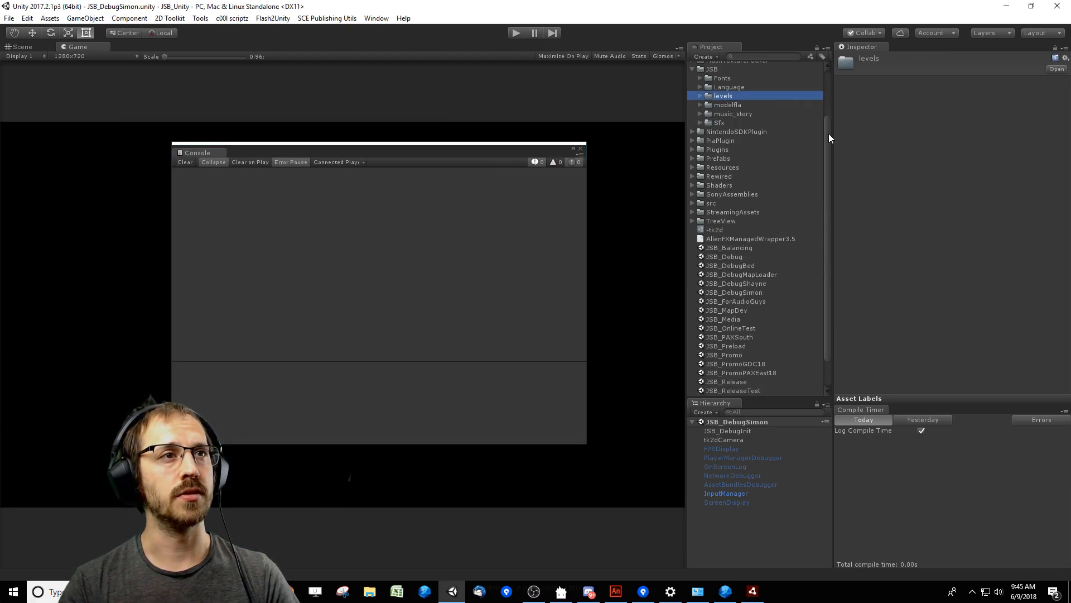
double_click(722, 169)
double_click(747, 205)
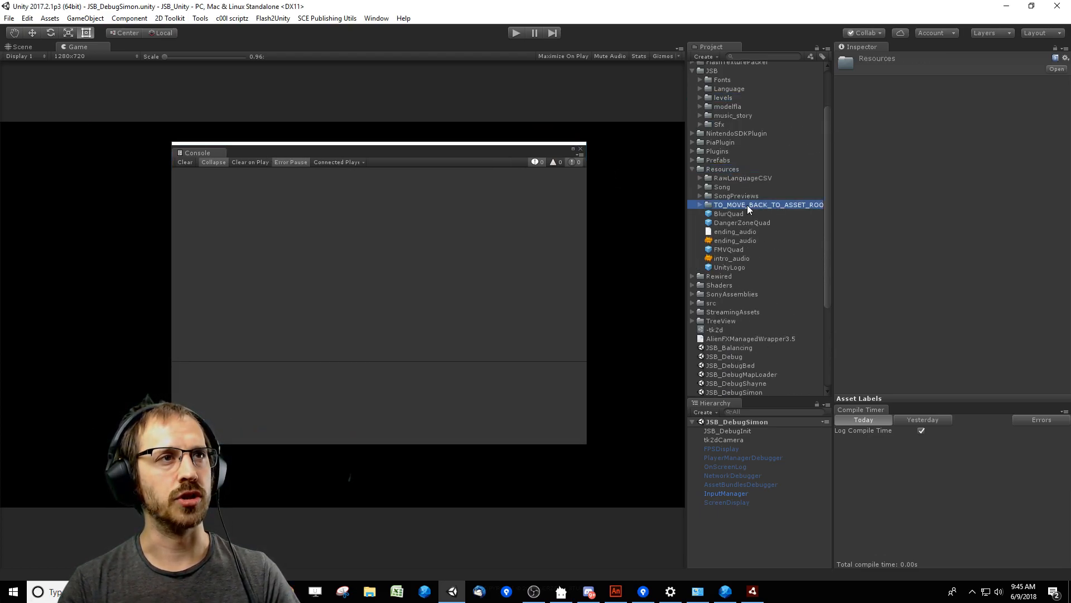
double_click(727, 213)
double_click(768, 231)
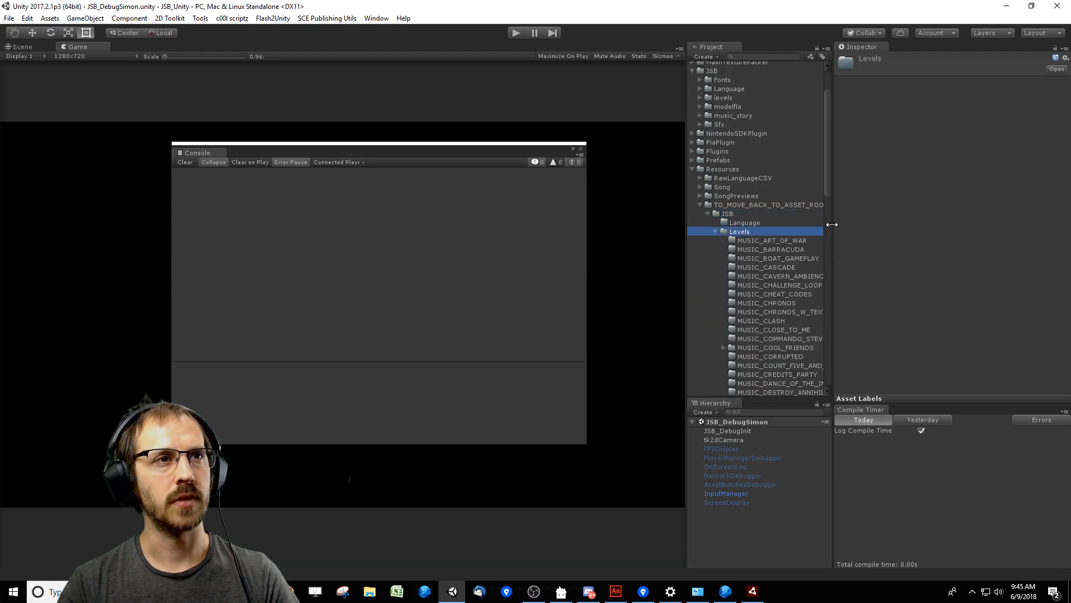
left_click_drag(832, 226, 948, 228)
Expand the MUSIC_COOL_FRIENDS folder under the Resources levels and examine its converted asset.
left_click(727, 170)
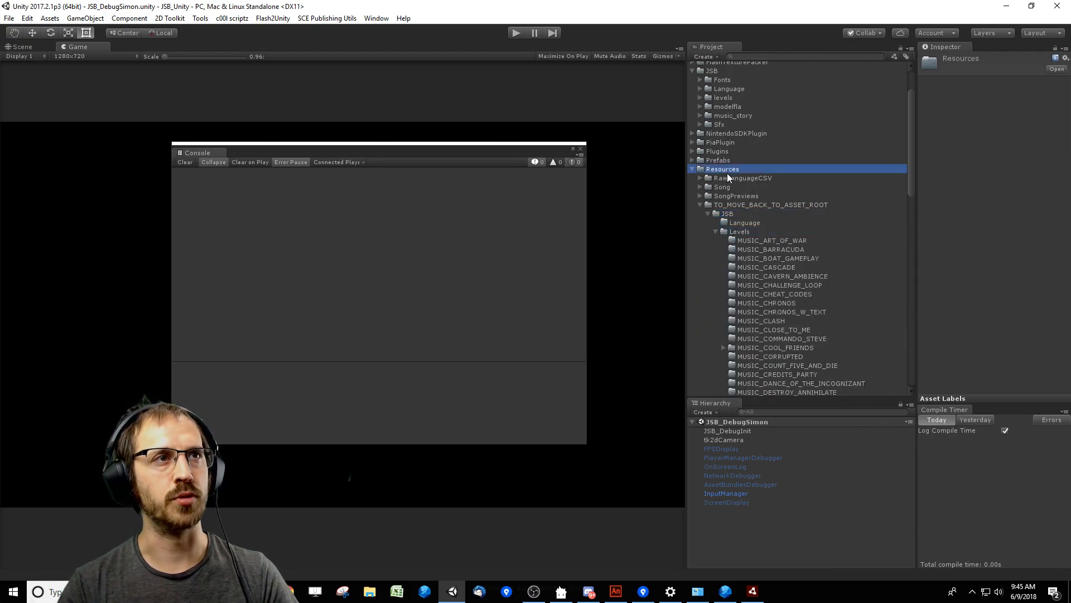
left_click(769, 232)
left_click(776, 347)
double_click(775, 344)
scroll(806, 333, "down", 3)
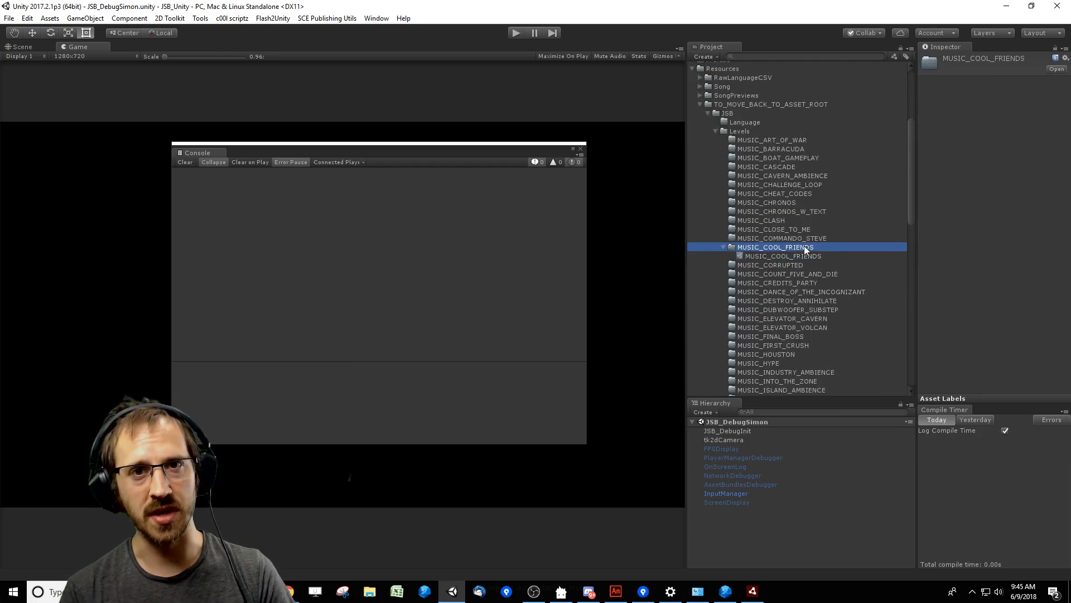
Bring up the JustShapesAndBeatsEditor window and close it.
left_click(434, 228)
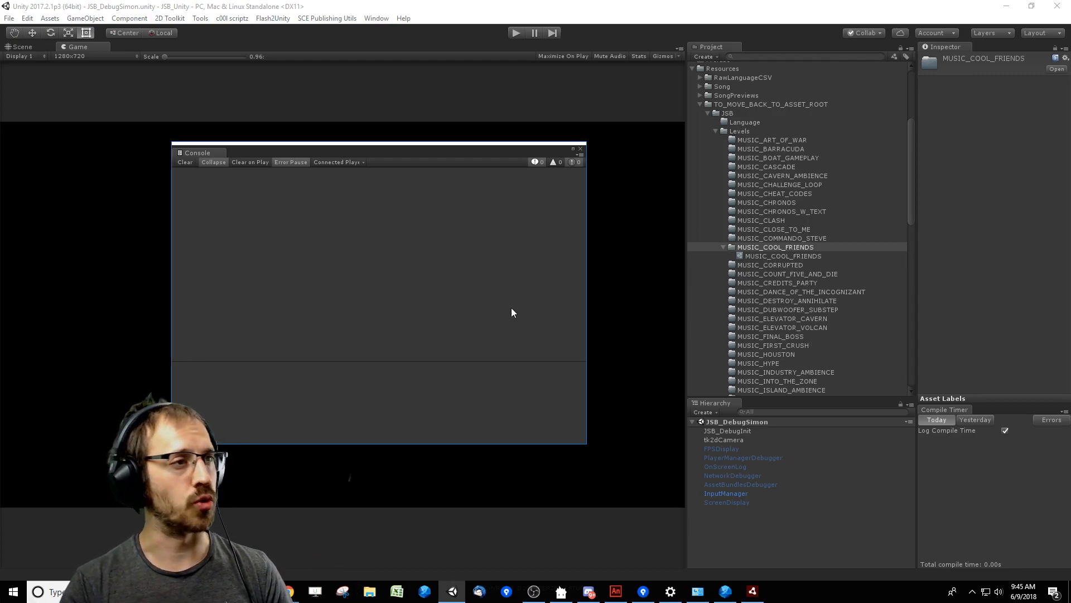
left_click(800, 284)
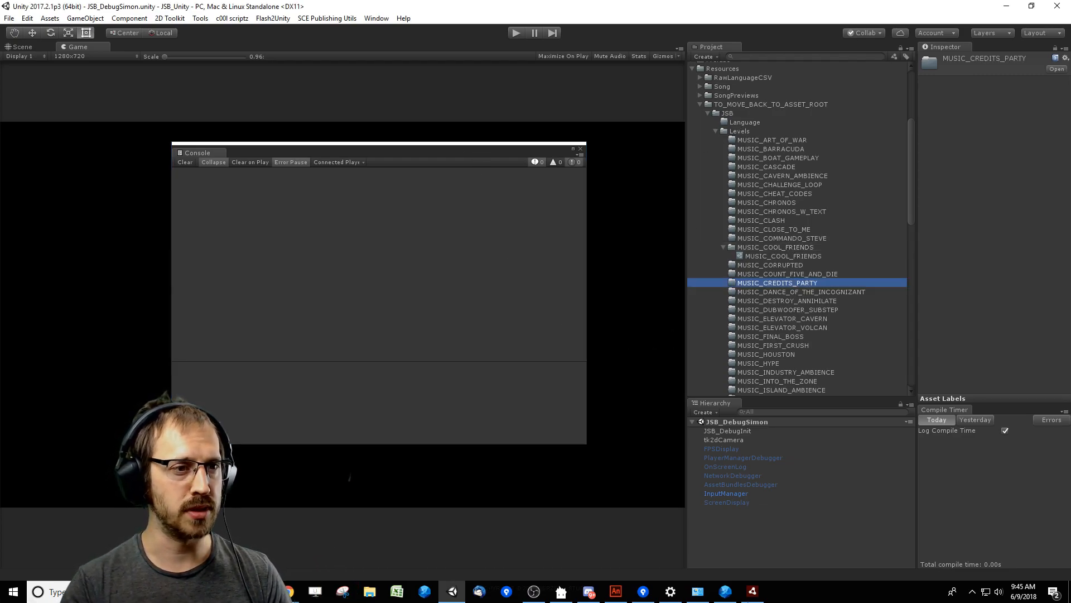
left_click(533, 305)
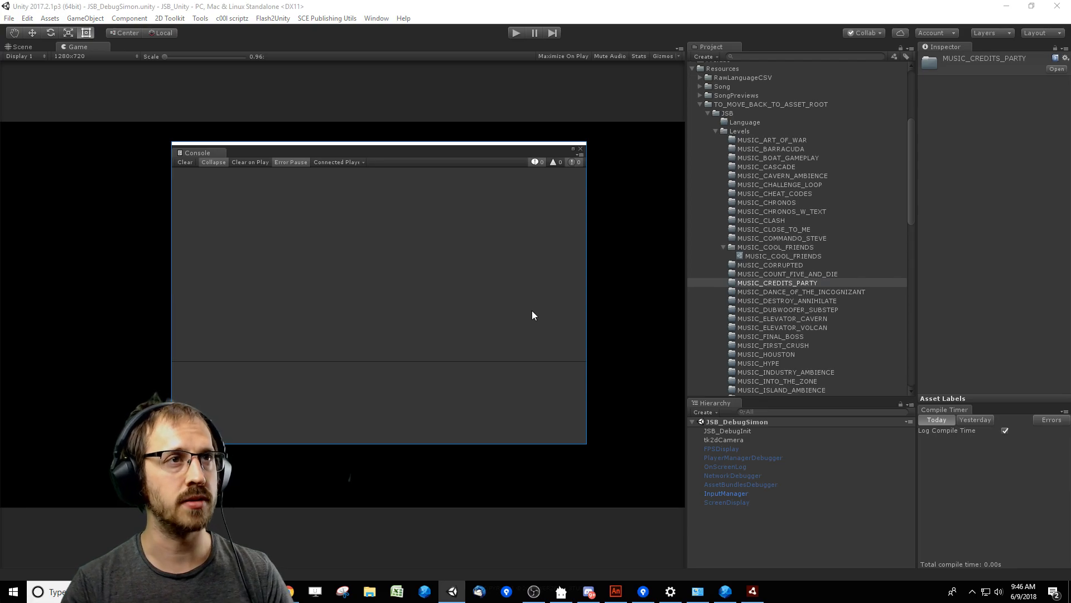
left_click(753, 591)
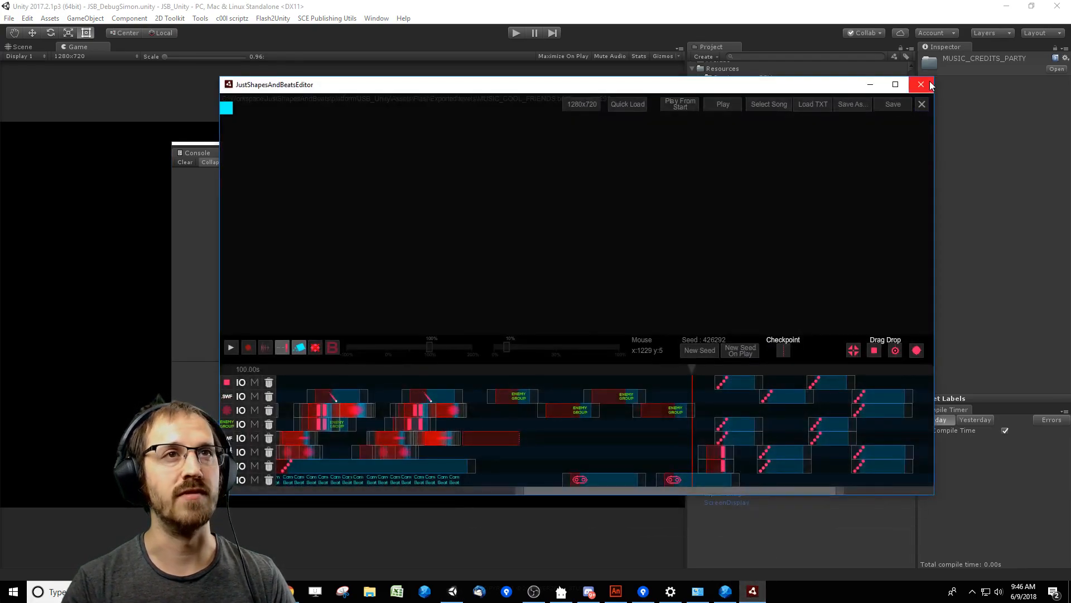
left_click(926, 86)
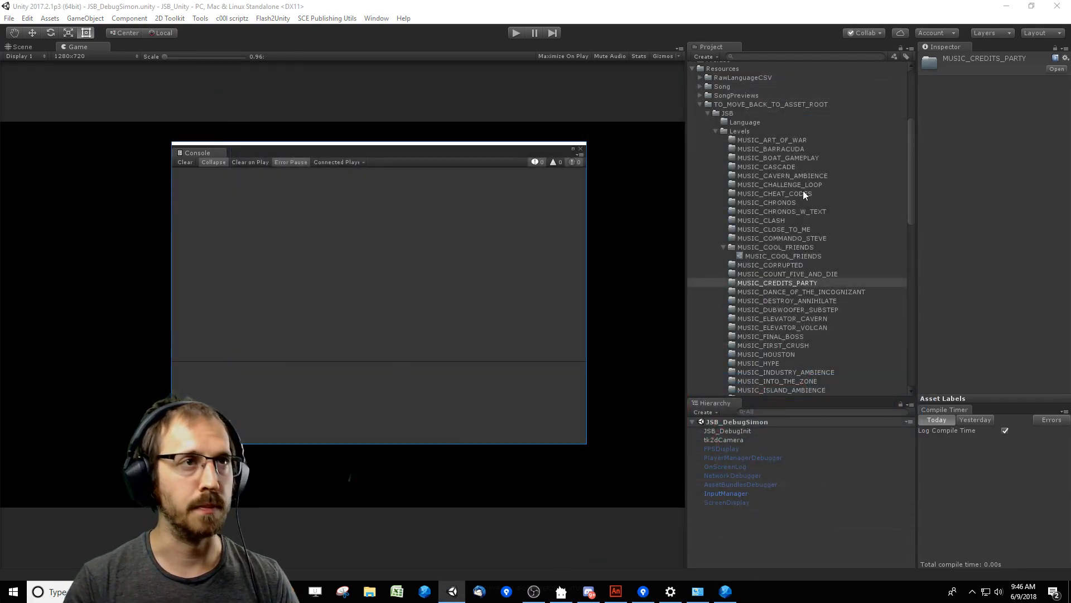
Open the JSB_DebugSimonInit script attached to the JSB_DebugInit object in the code editor.
left_click(748, 432)
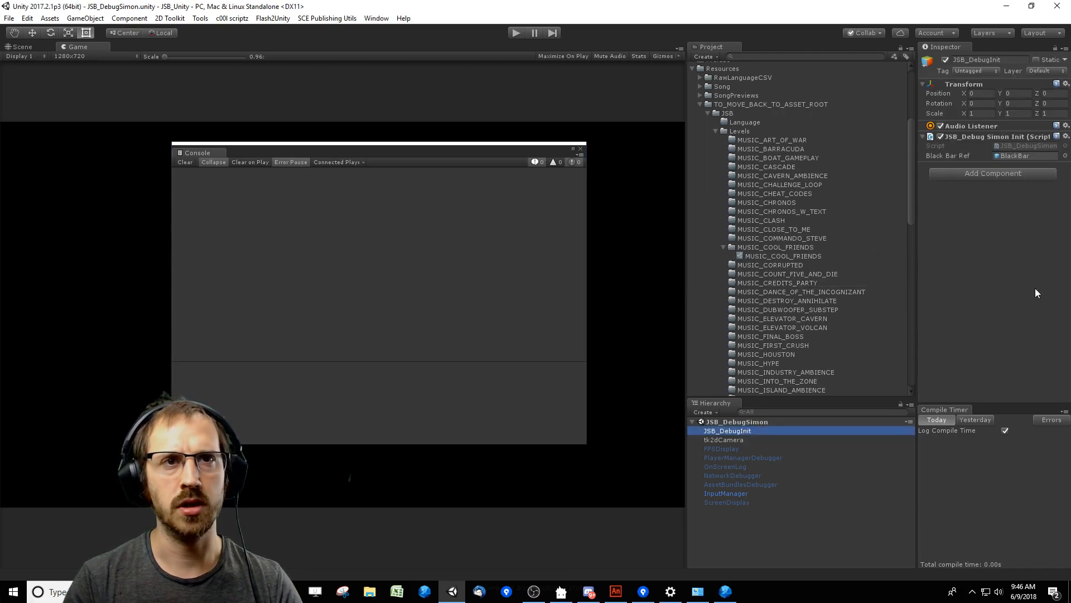
left_click(1032, 145)
double_click(741, 390)
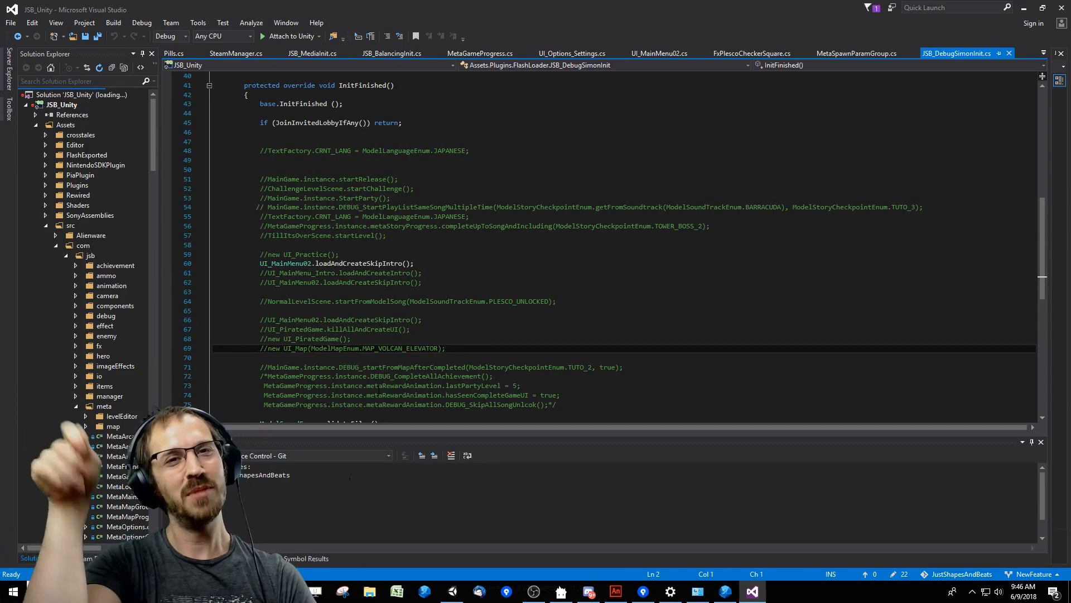
Comment out the active UI_MainMenu02.loadAndCreateSkipIntro() call in InitFinished and save the script.
left_click(353, 272)
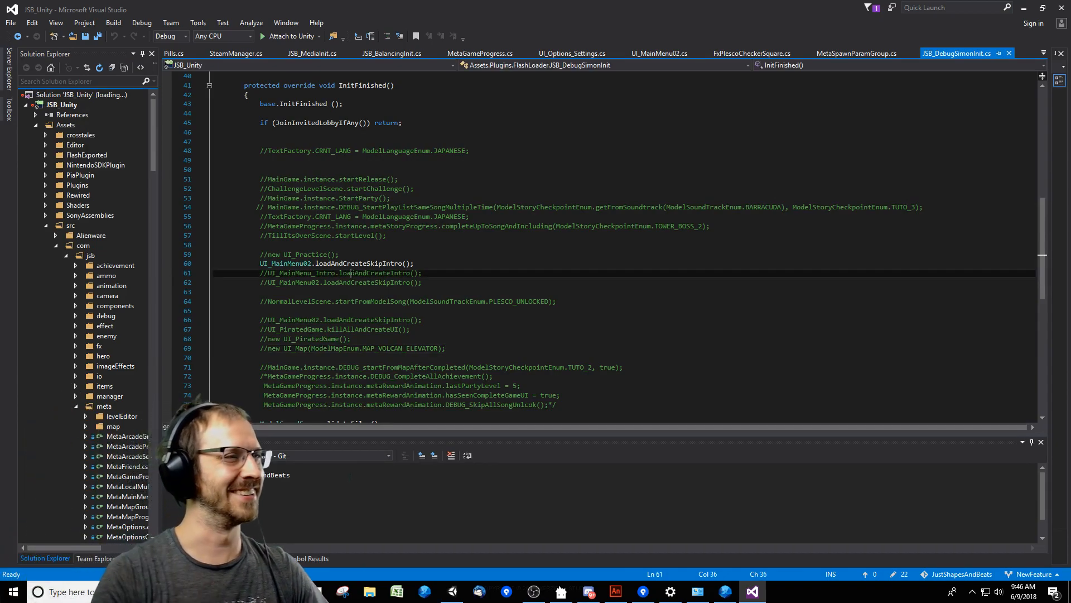
key("Up")
key("Home")
type("//")
key("ctrl+s")
Uncomment the NormalLevelScene.startFromModelSong call and set its soundtrack argument to ModelSoundTrackEnum.COOL_FRIENDS.
key("Down")
key("Down")
key("Down")
key("Down")
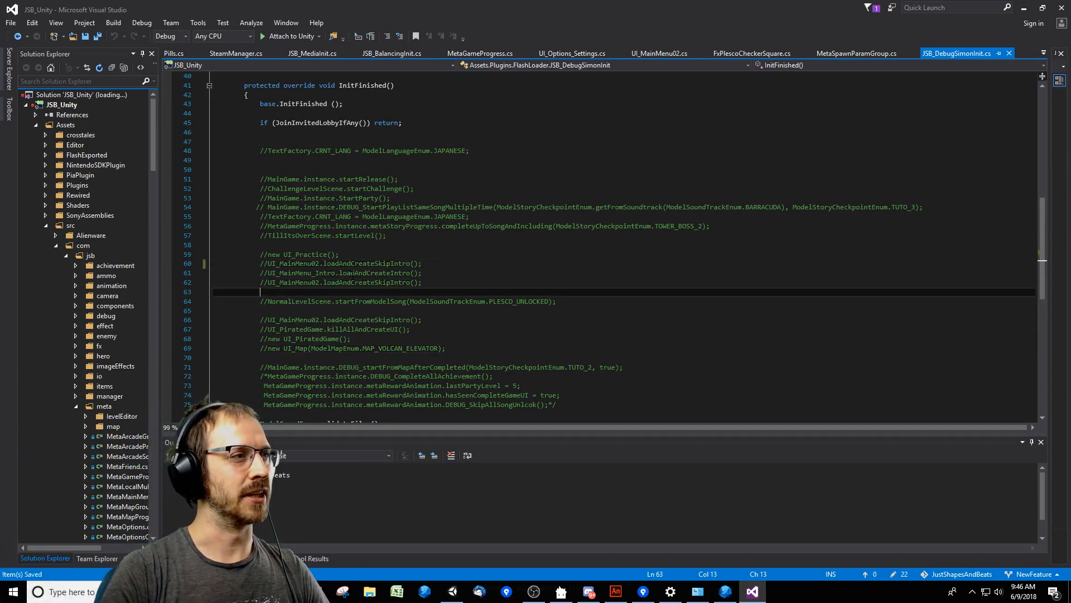
key("BackSpace")
key("BackSpace")
key("End")
key("ctrl+shift+Left")
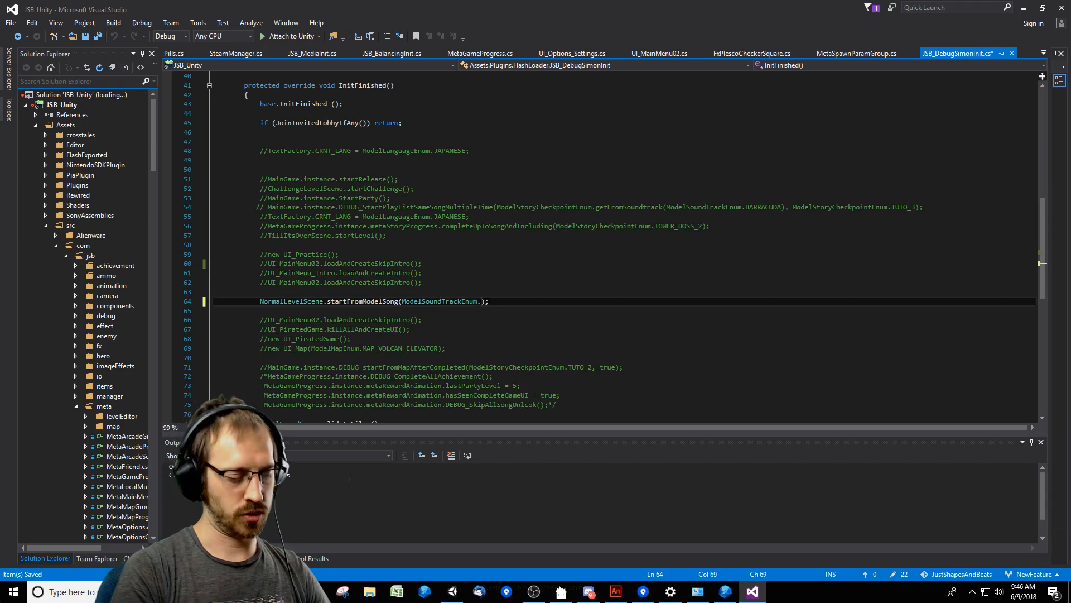
type("COOL_FRIENDS")
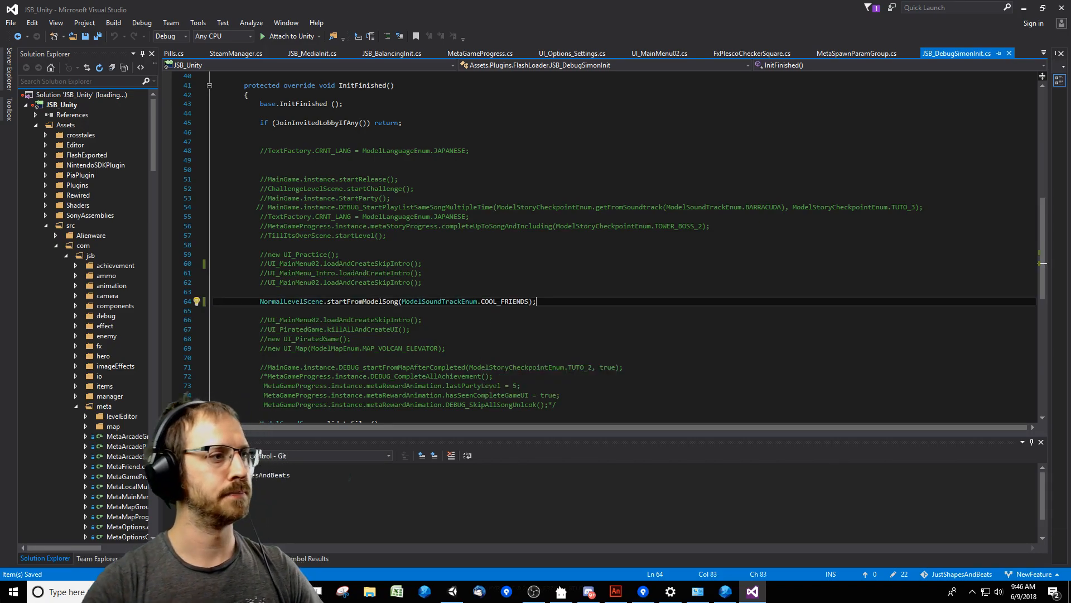
Switch back to Unity to recompile the scripts and reposition the console window.
key("alt+Tab")
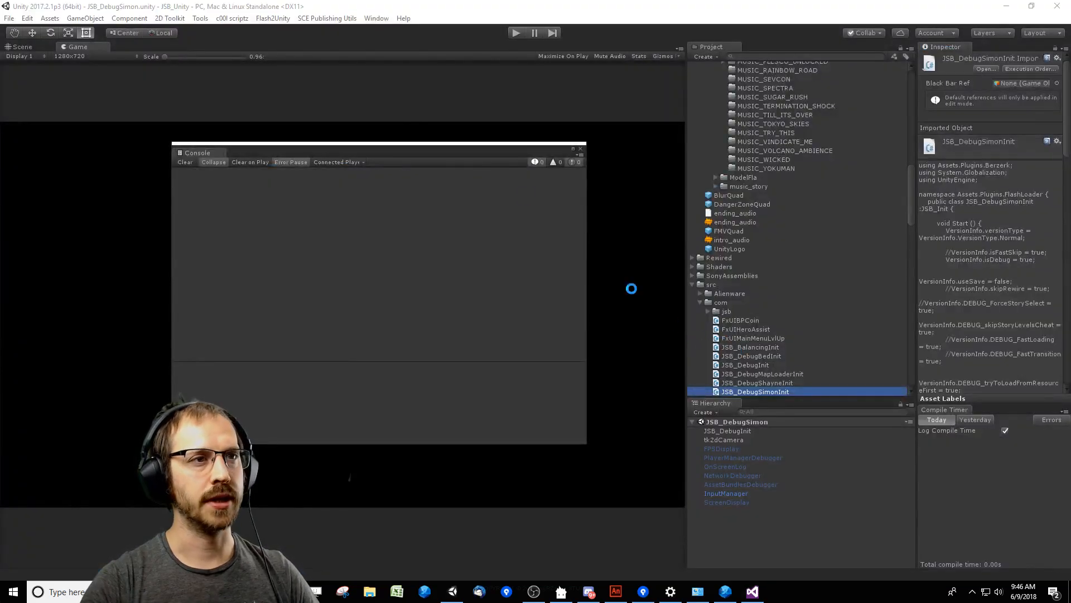
left_click(484, 251)
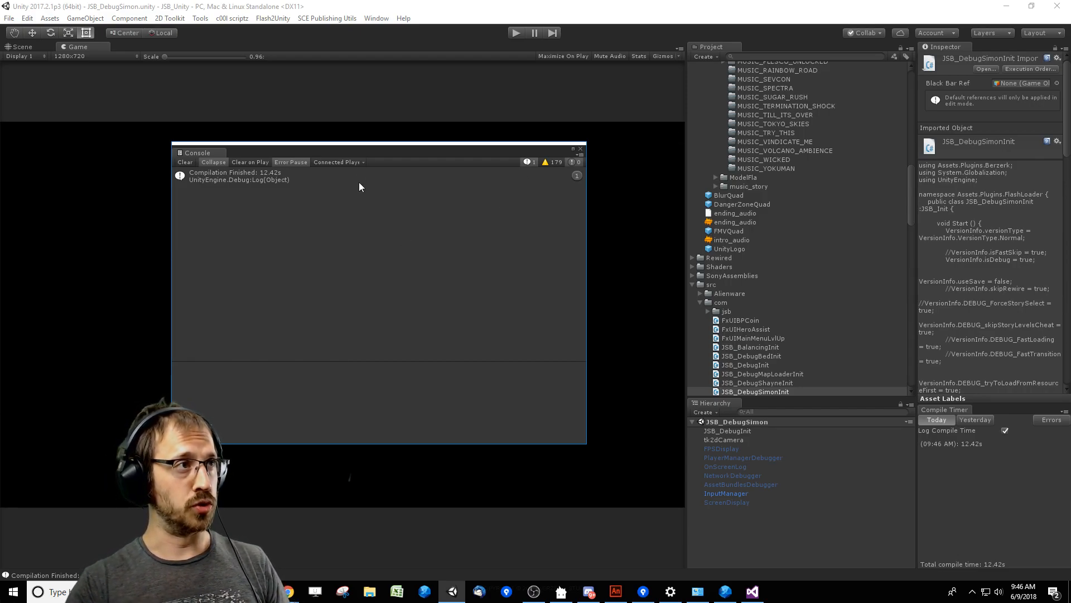
left_click_drag(377, 151, 448, 171)
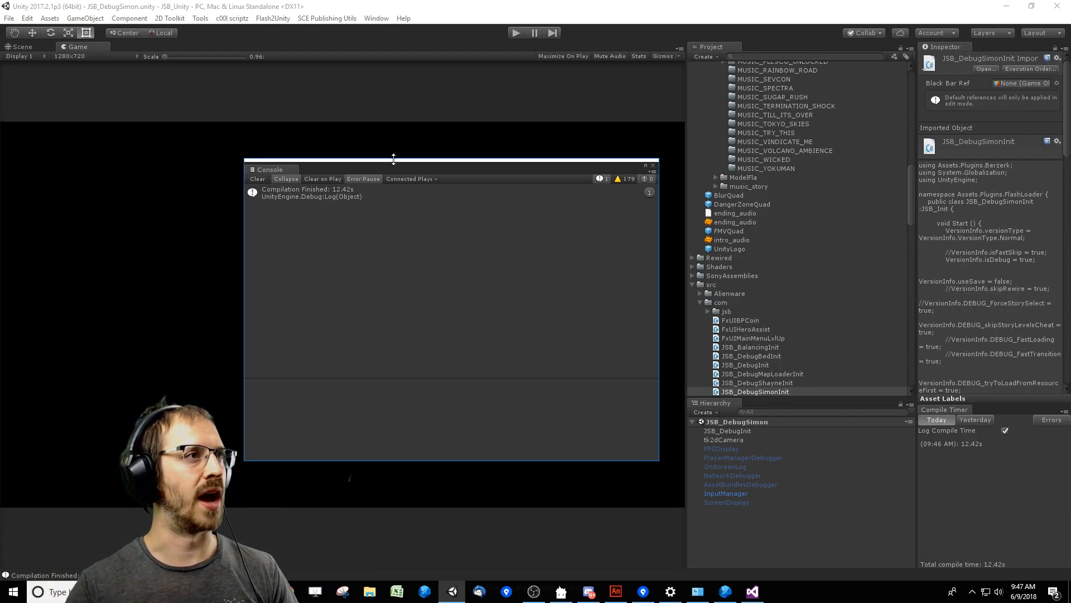
left_click_drag(423, 170, 315, 155)
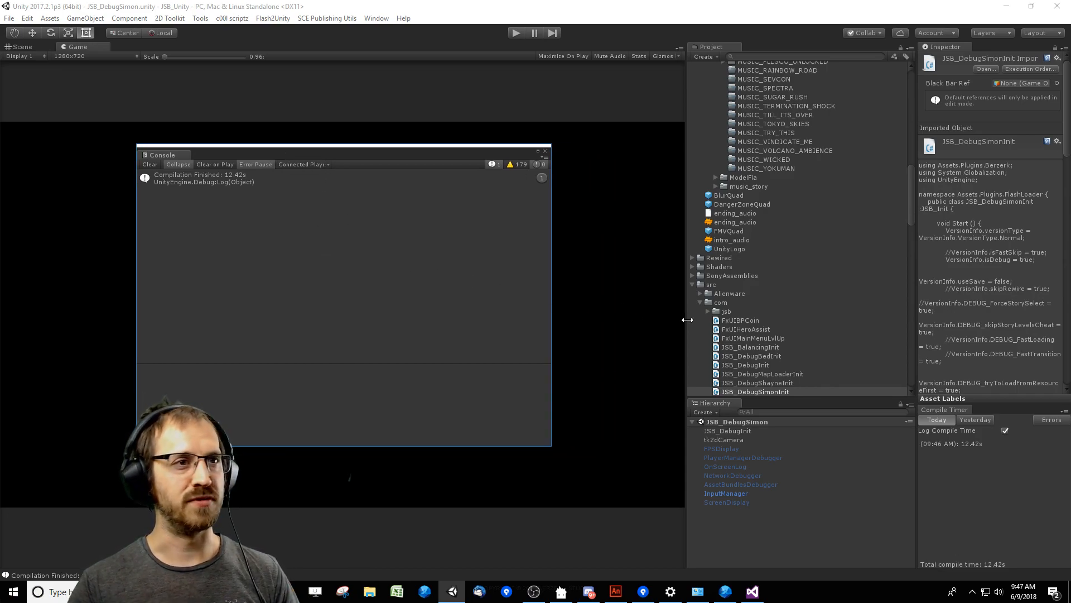
scroll(732, 329, "up", 10)
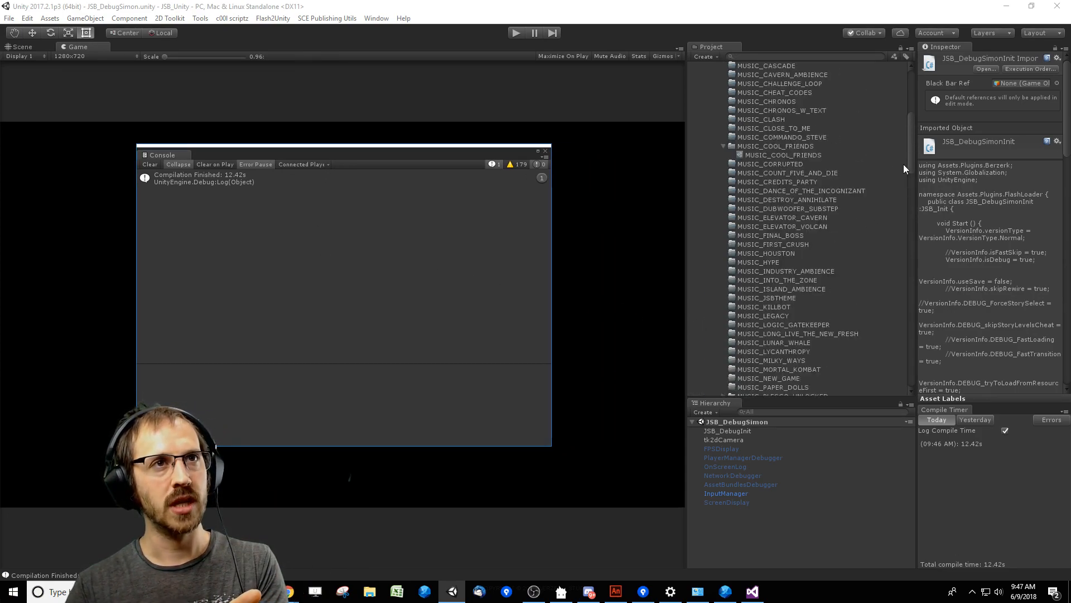
left_click(246, 18)
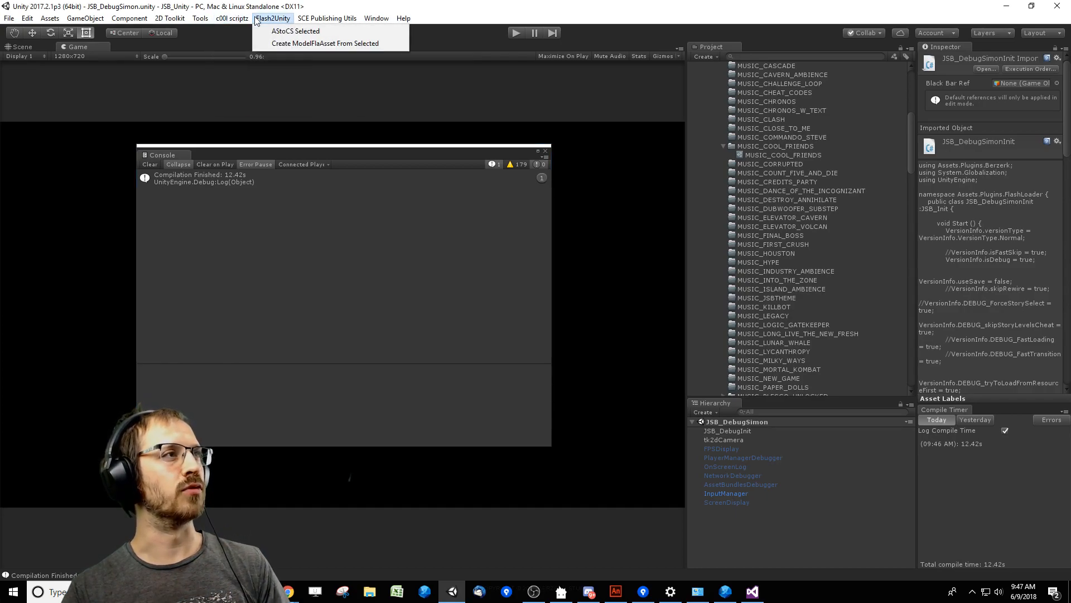
left_click(242, 18)
left_click(240, 20)
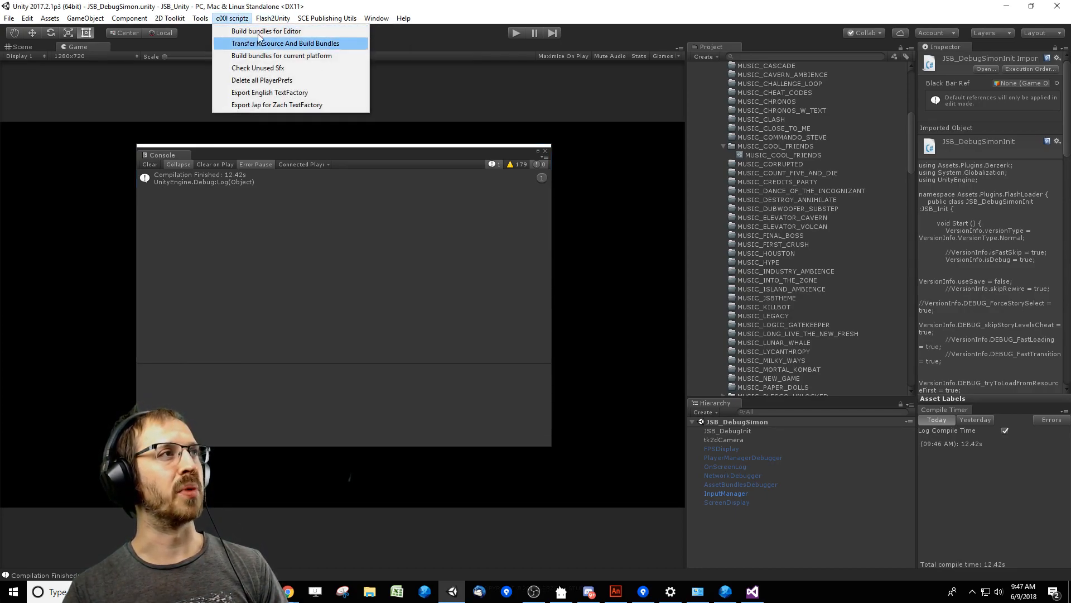
left_click(380, 238)
left_click_drag(369, 145, 439, 153)
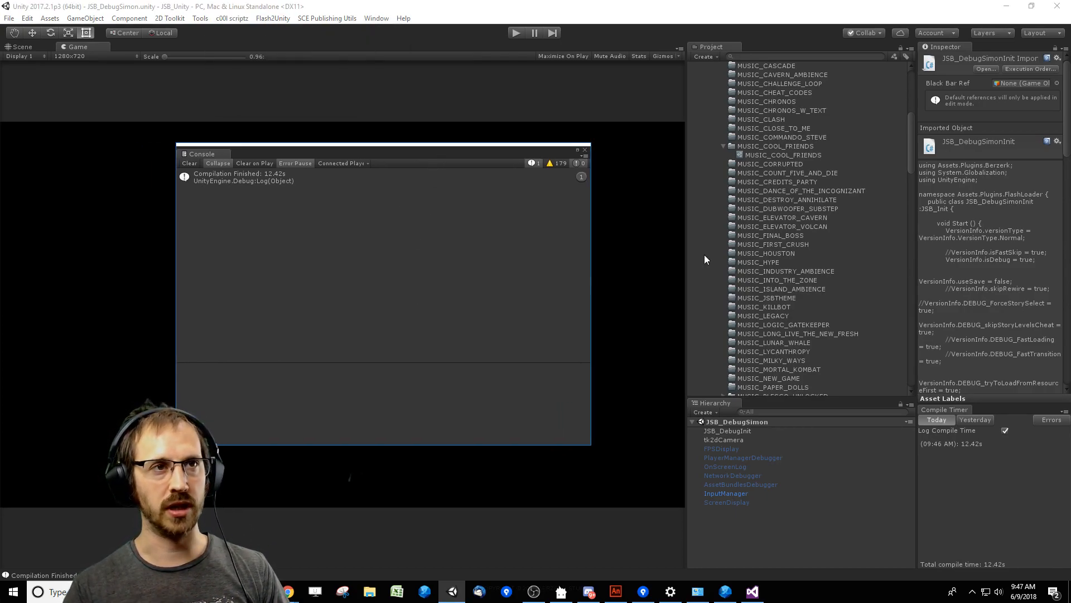
Collapse the MUSIC_COOL_FRIENDS folder and its parent Levels folder under TO_MOVE_BACK_TO_ASSET_ROOT.
left_click(773, 146)
key("Left")
scroll(843, 188, "up", 5)
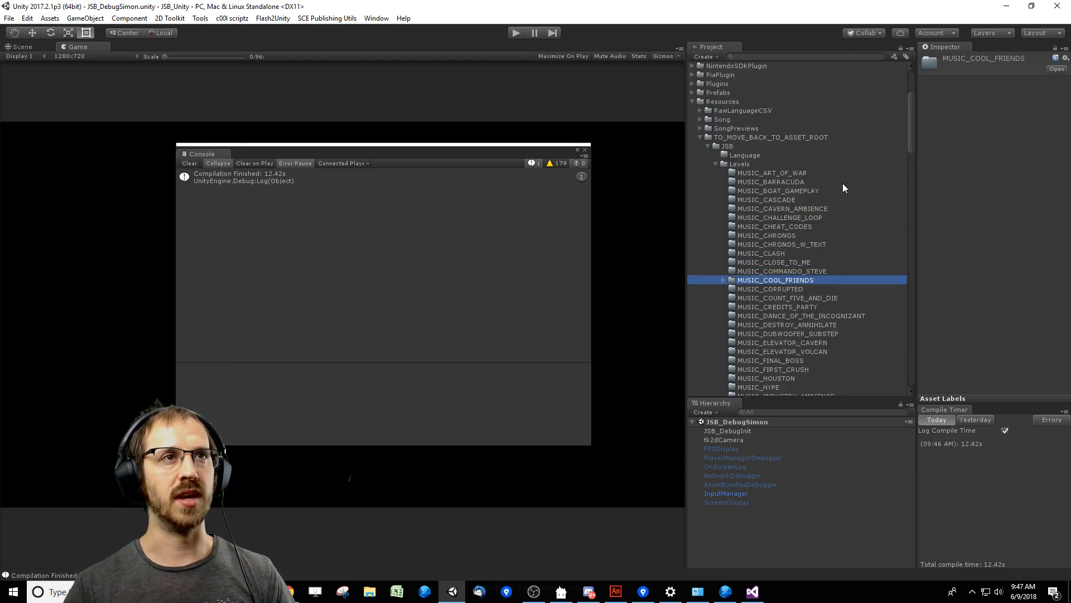
left_click(773, 163)
key("Left")
Clear the compilation message from the console and move its window beside the project list.
left_click(498, 176)
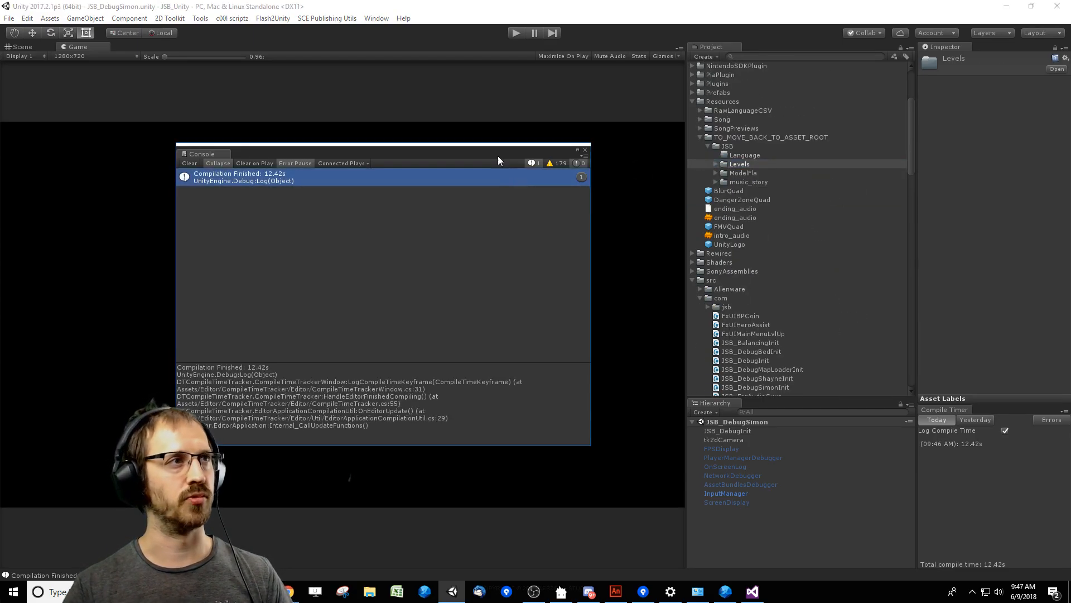
left_click_drag(498, 161, 560, 168)
left_click(256, 175)
left_click_drag(315, 165, 352, 177)
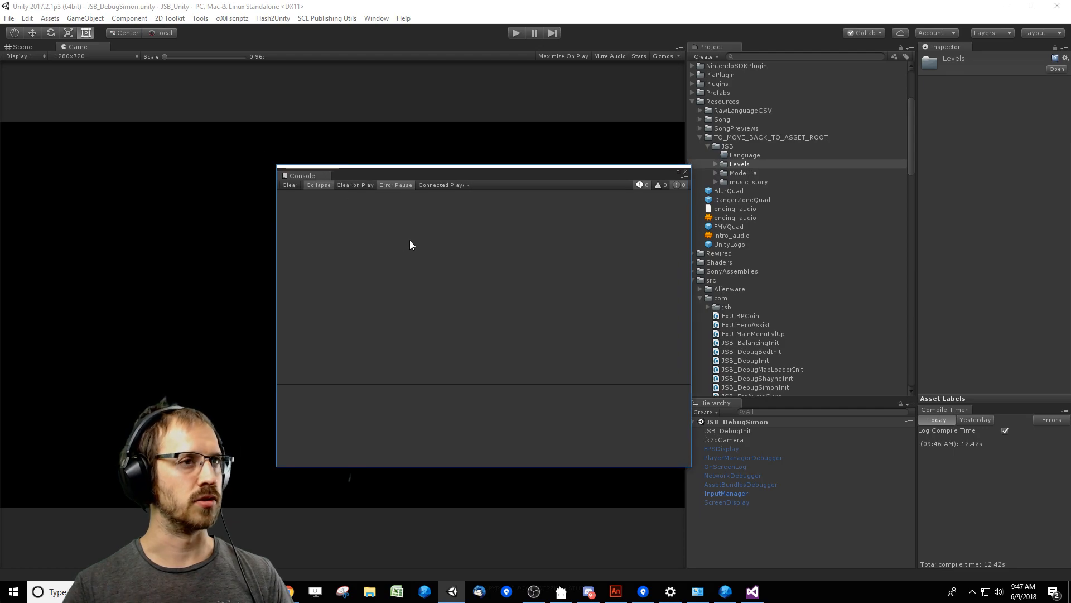
left_click_drag(600, 171, 560, 175)
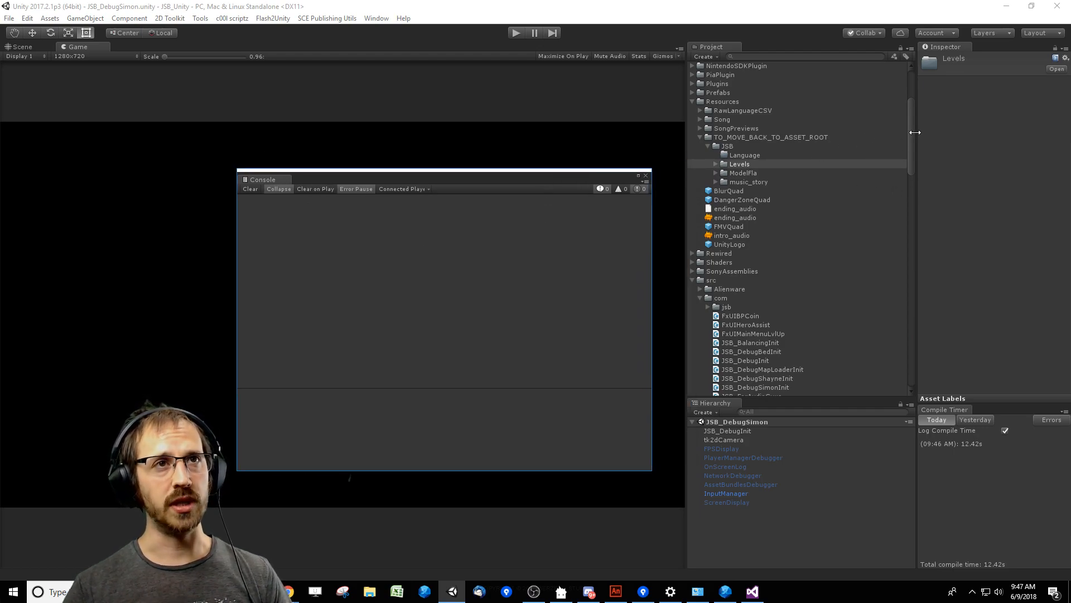
Select the TO_MOVE_BACK_TO_ASSET_ROOT folder in Resources and switch to Sourcetree to view the JustShapesAndBeats pending files.
left_click(730, 94)
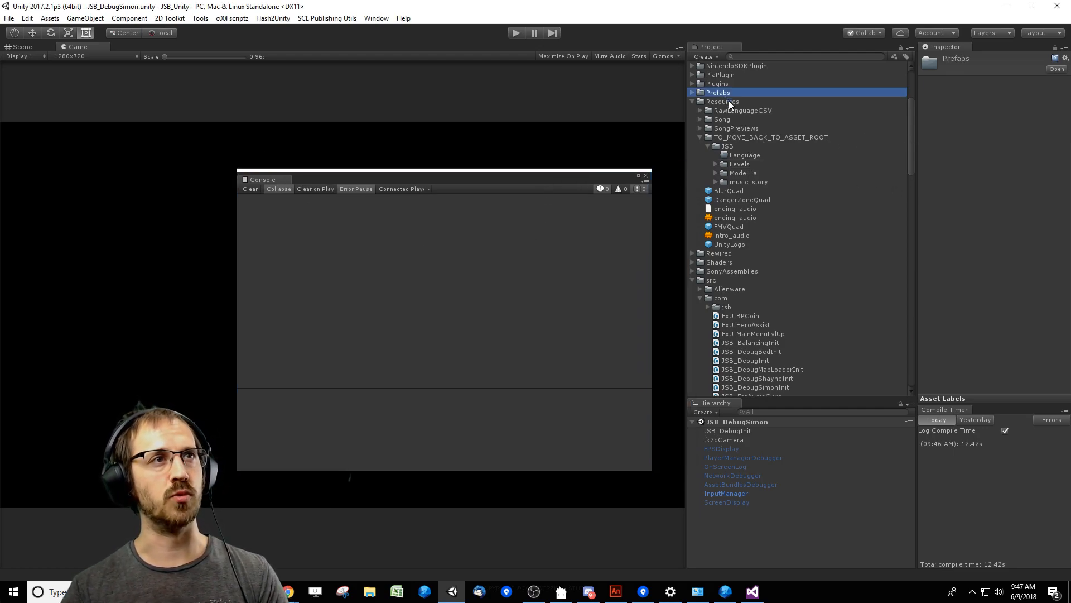
left_click(755, 146)
left_click(755, 137)
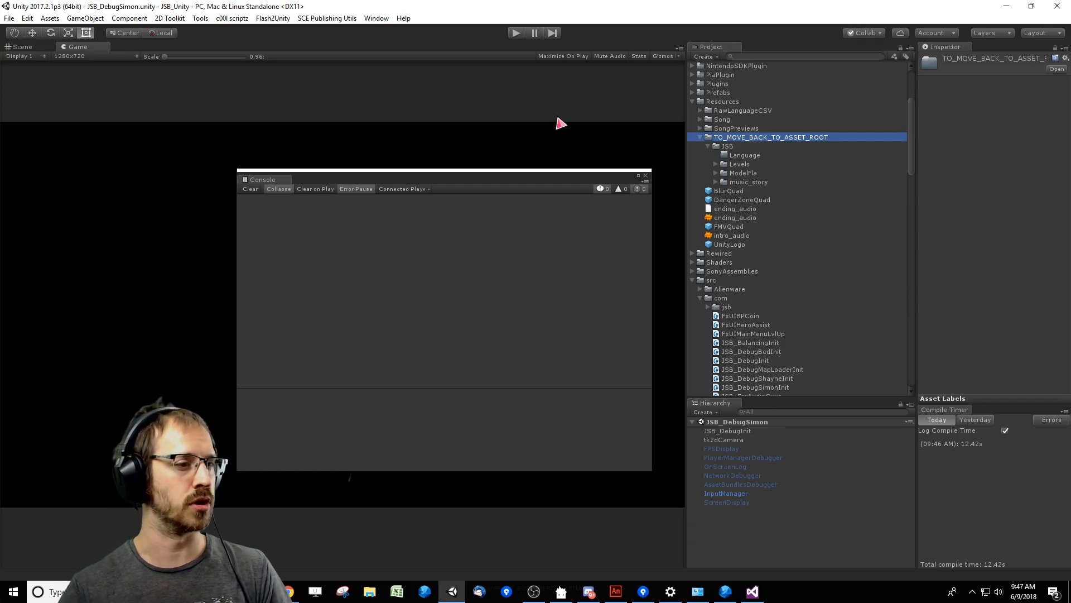
left_click(643, 592)
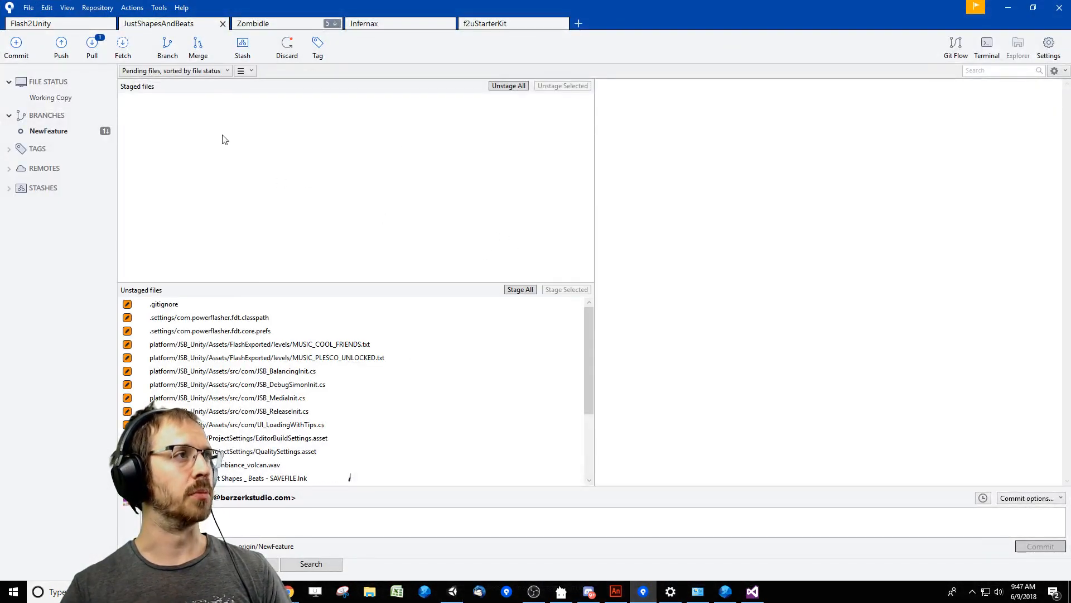
Look through the unstaged files and select the MUSIC_COOL_FRIENDS.asset entry under TO_MOVE_BACK_TO_ASSET_ROOT.
scroll(497, 389, "down", 1)
scroll(514, 383, "up", 1)
scroll(463, 365, "down", 3)
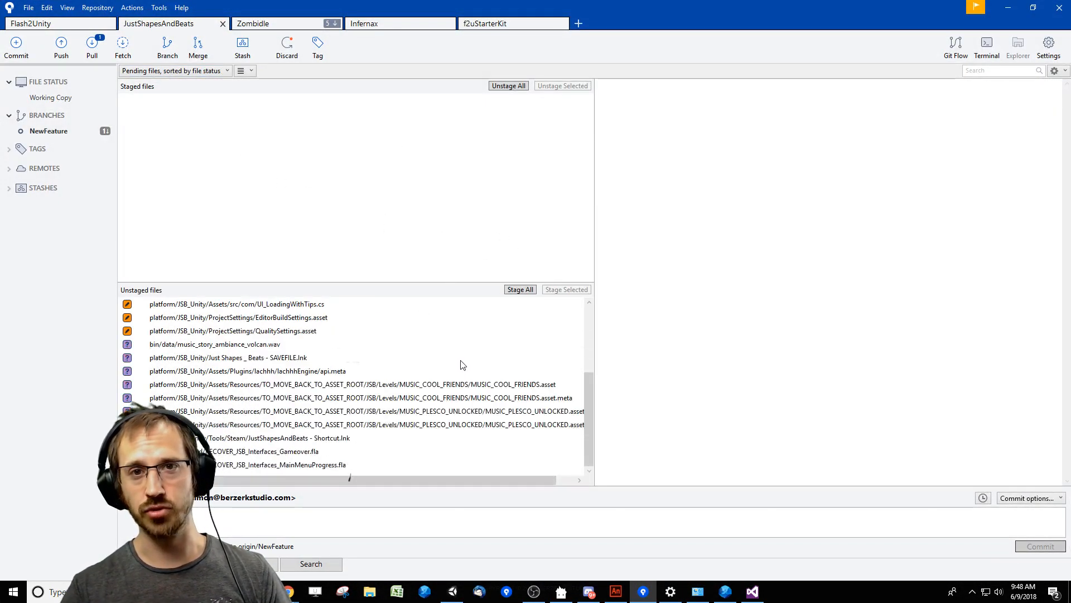
left_click(250, 385)
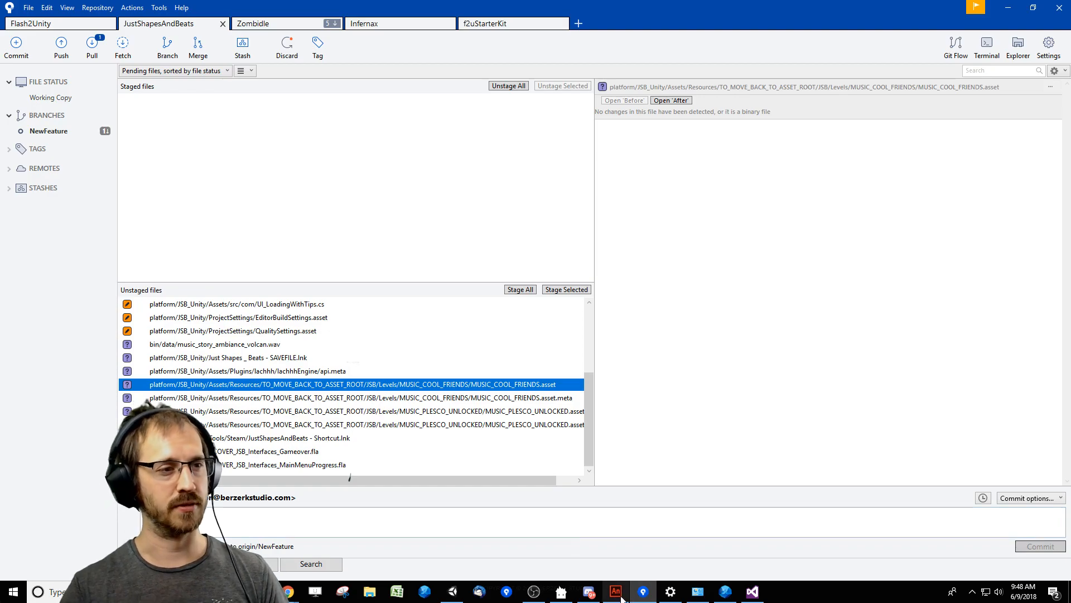
Switch to Unity, view the c00l scriptz bundle-building commands, and select the ModelFla folder under JSB.
left_click(453, 592)
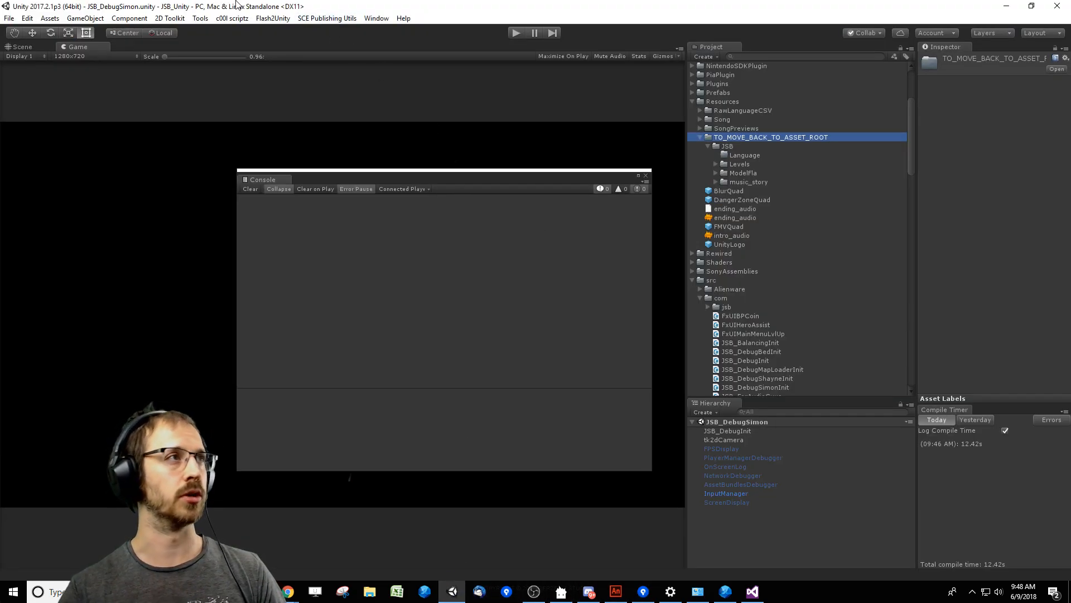
left_click(232, 18)
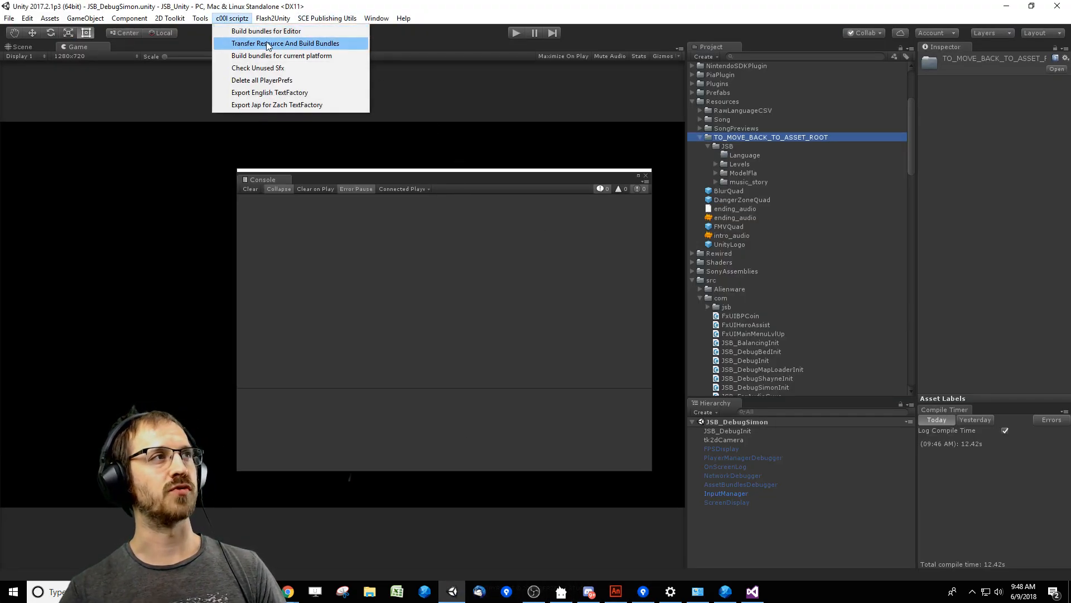
left_click(581, 258)
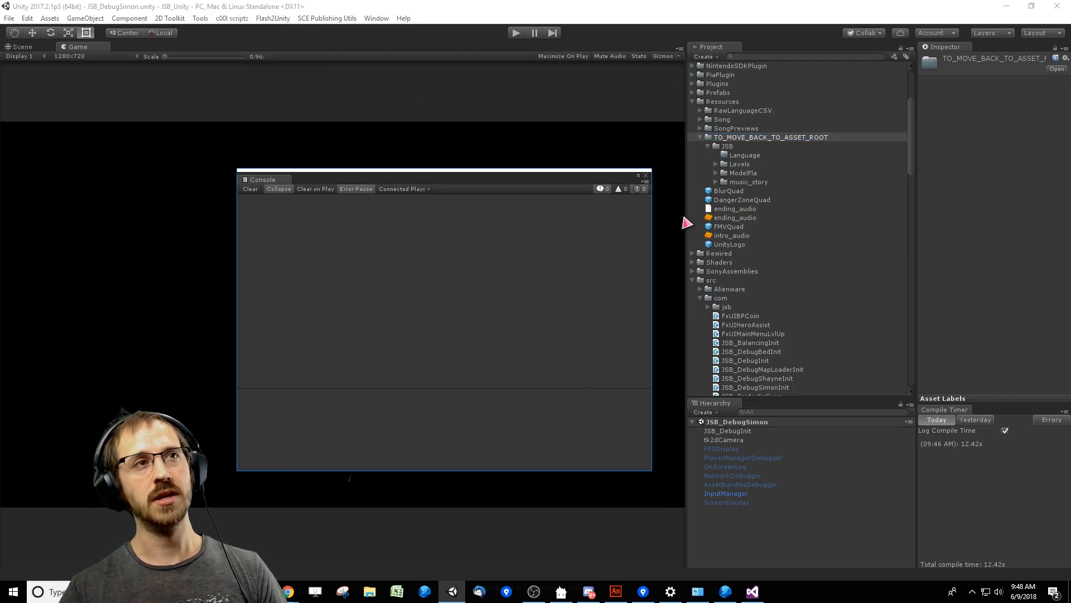
left_click(766, 172)
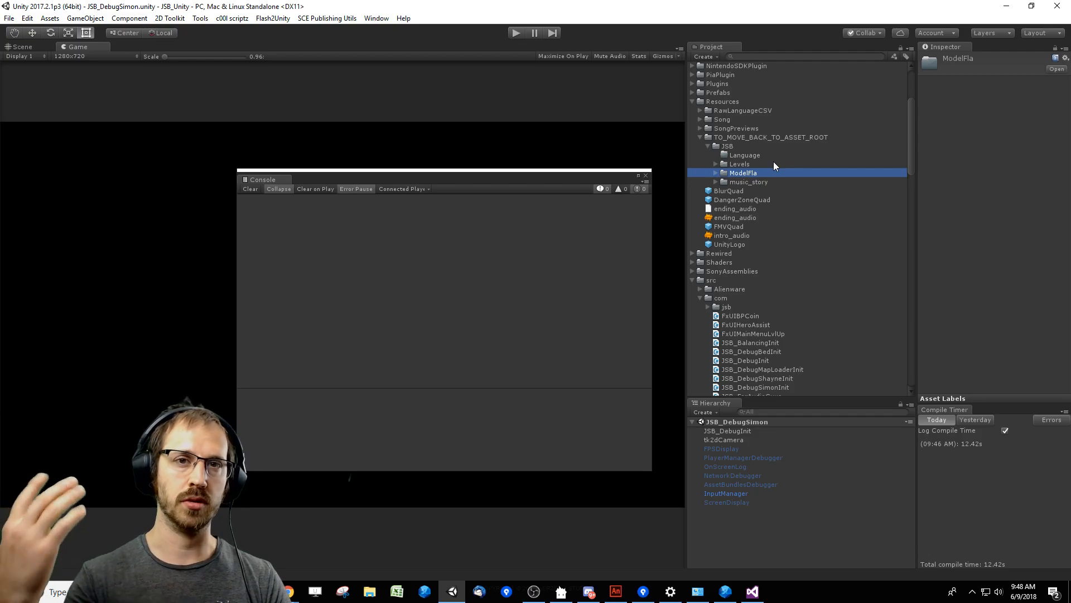
Move the console off the game view, run the game, and play the opening of the Cool Friends level.
left_click_drag(309, 184, 855, 228)
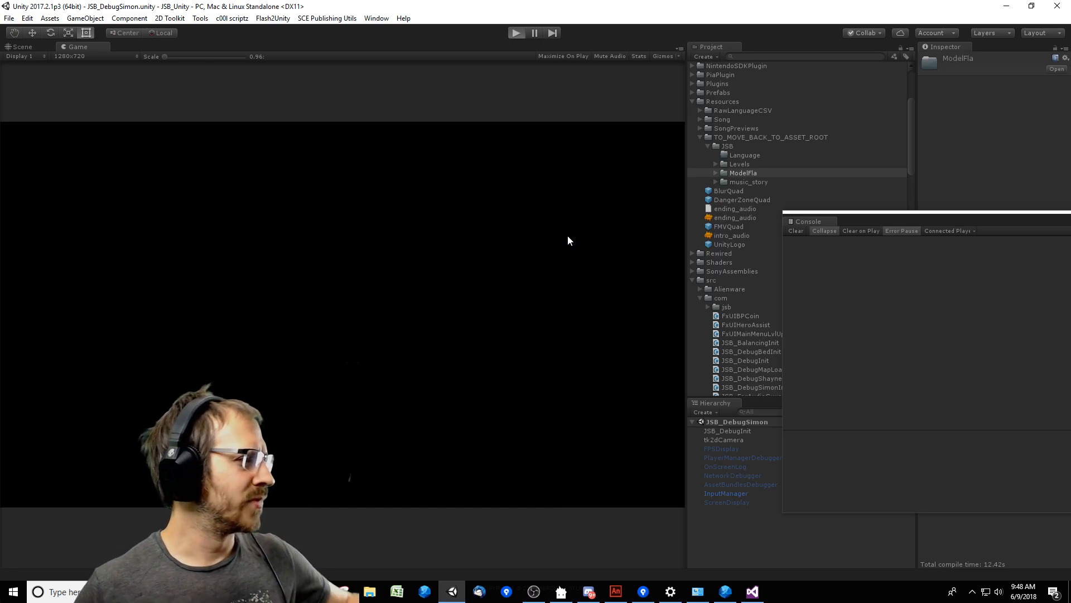
key("ctrl+p")
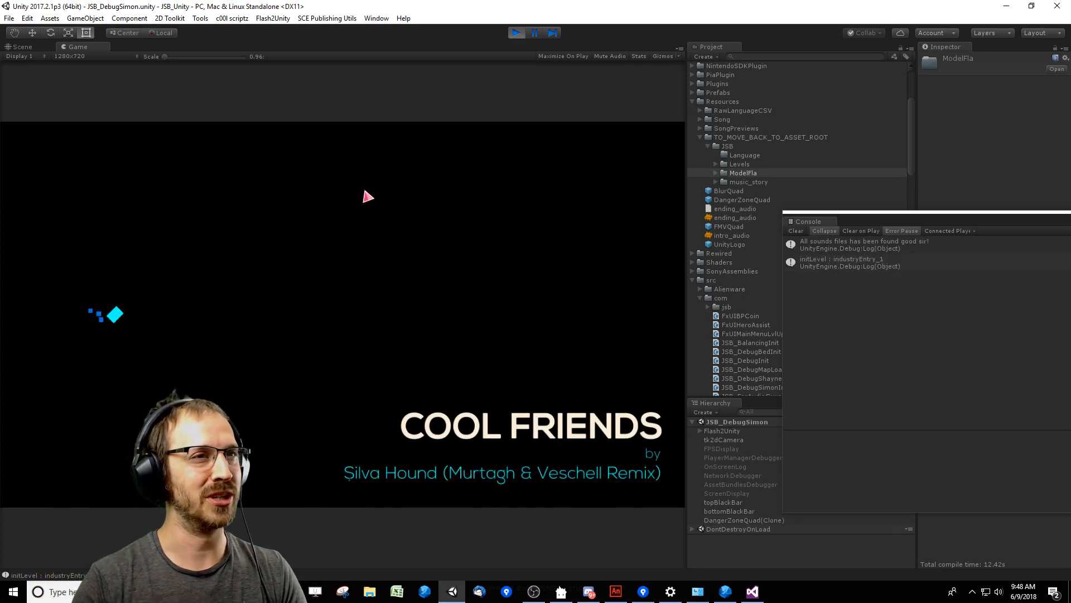
key("Right")
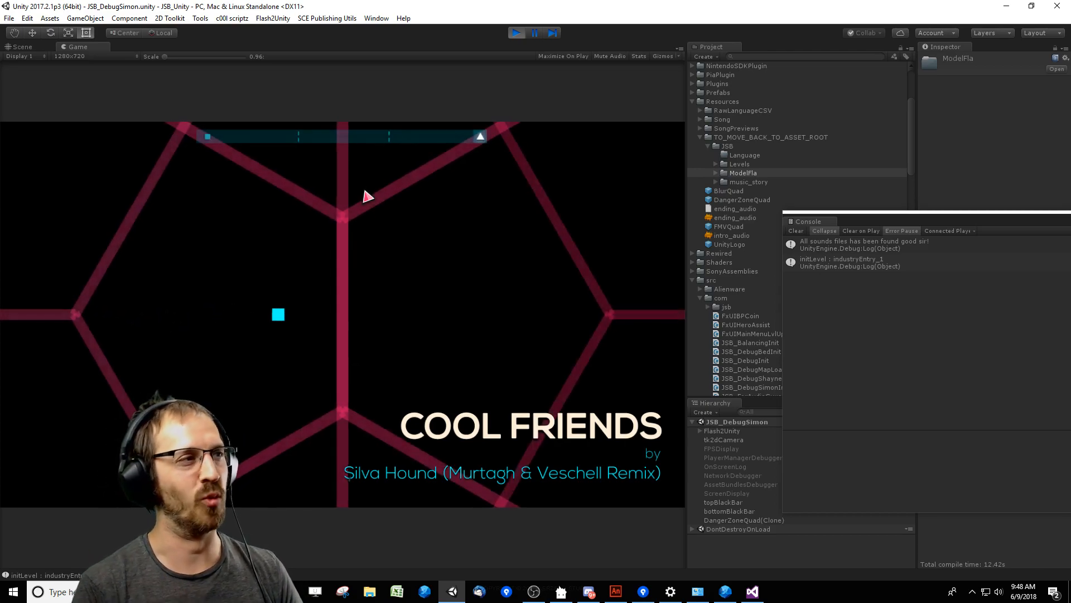
key("Left")
key("Up")
key("Left")
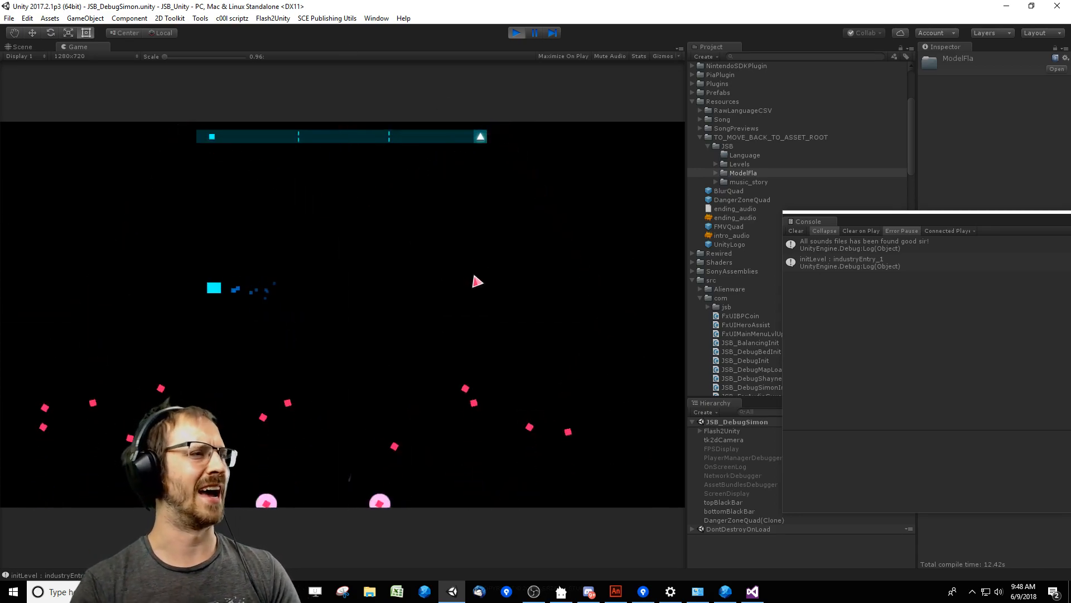
key("Down")
key("Up")
key("Right")
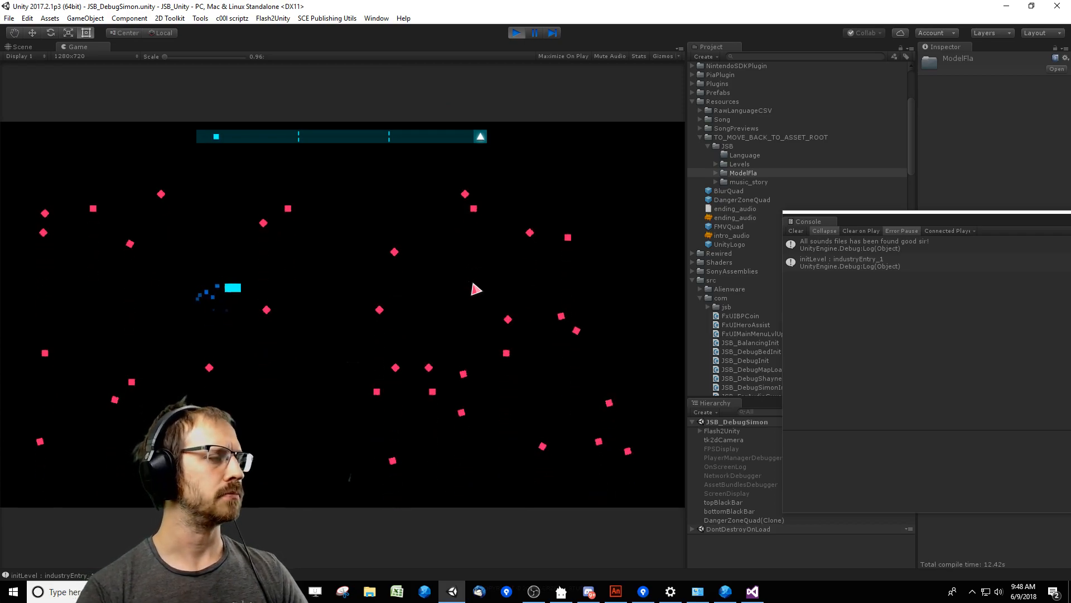
key("Down")
key("Up")
key("Right")
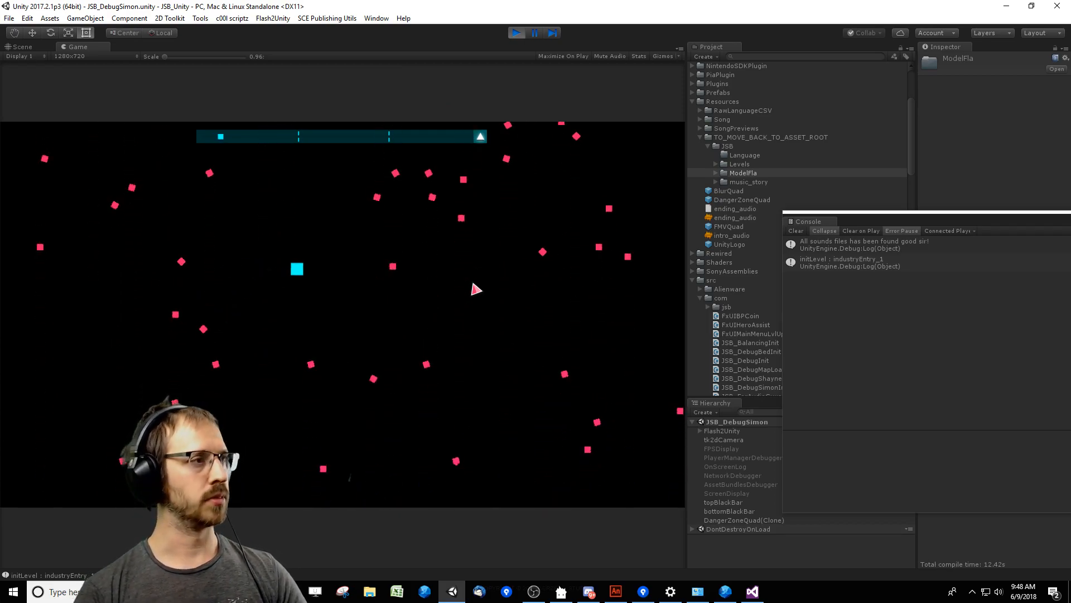
key("Up")
key("Left")
Pause the level, lower the music and sound fx volumes to about half in the settings, and end the test run.
key("Escape")
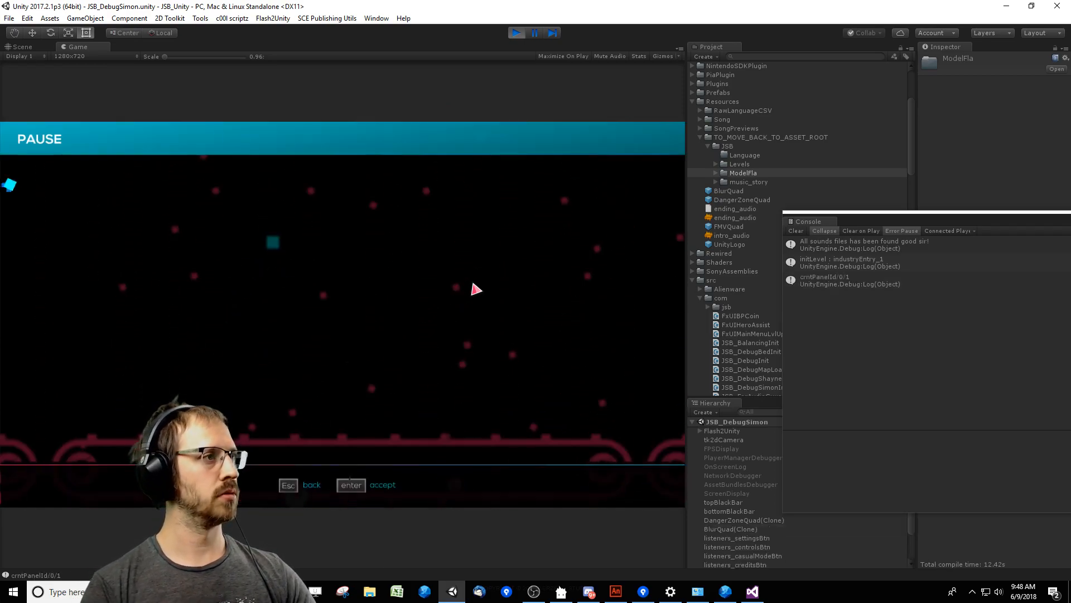
key("Return")
key("Left")
key("Left")
key("Left")
key("Left")
key("Left")
key("Left")
key("Left")
key("Left")
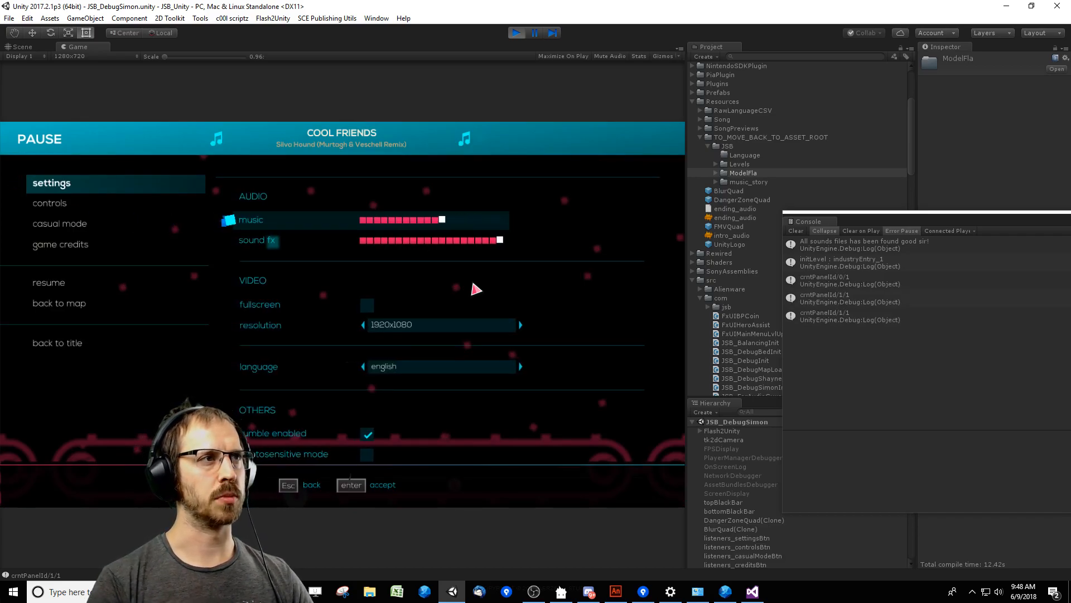
key("Left")
key("Left")
key("Left")
key("Down")
key("Left")
key("Left")
key("Left")
key("Left")
key("Left")
key("Left")
key("Left")
key("Left")
key("Left")
key("Left")
key("Left")
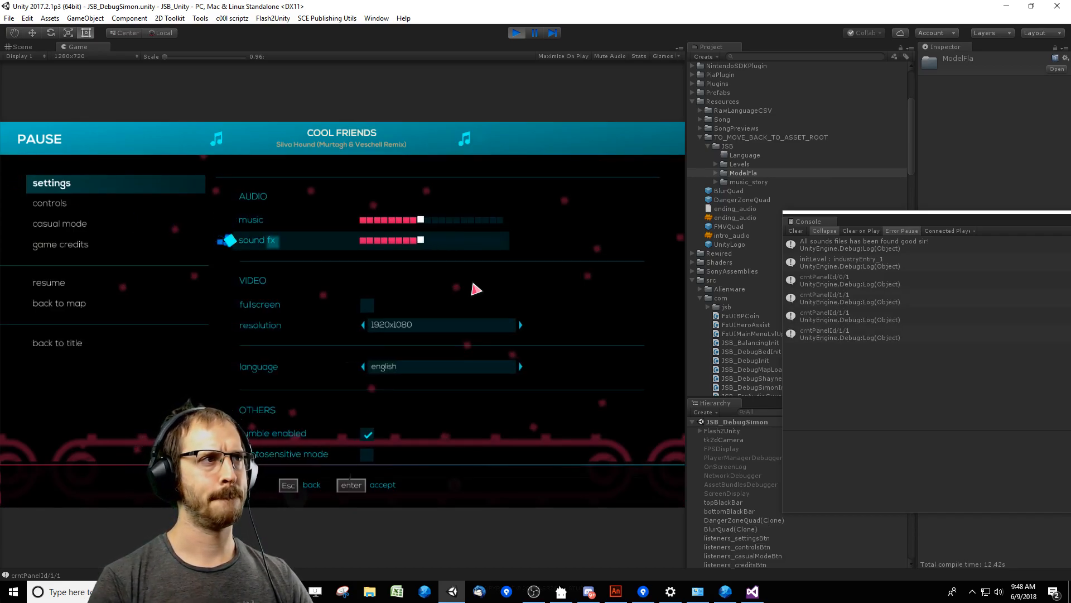
key("Left")
key("Up")
key("Left")
key("Down")
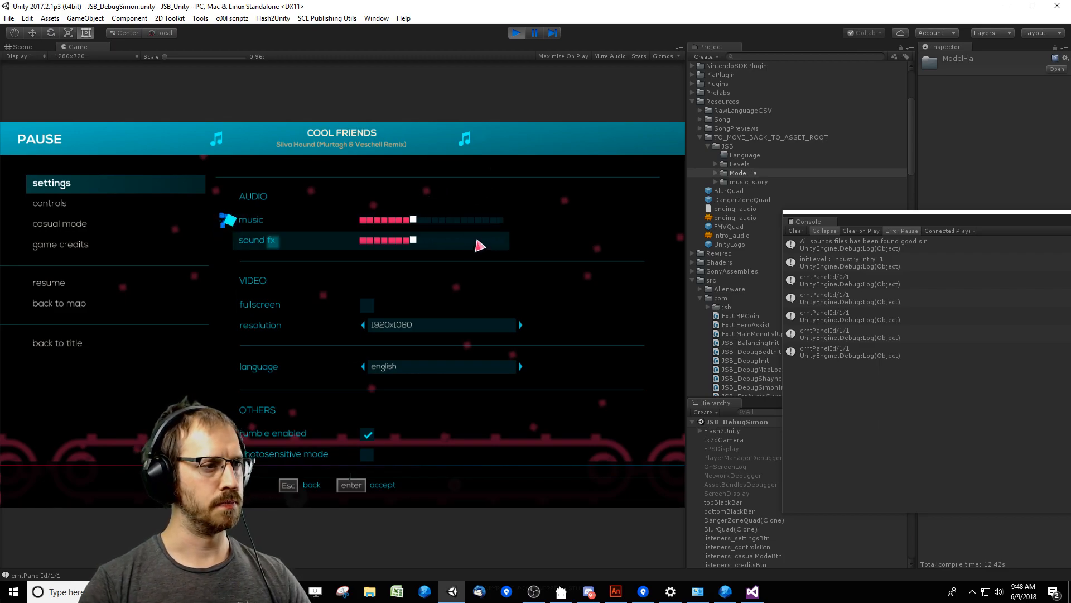
left_click(513, 37)
In Visual Studio, uncomment the JukeBox.MUSIC_VOLUME = 0.25f and JukeBox.SFX_VOLUME = 1f lines in JSB_DebugSimonInit.cs.
left_click(758, 593)
left_click(459, 162)
scroll(459, 169, "up", 12)
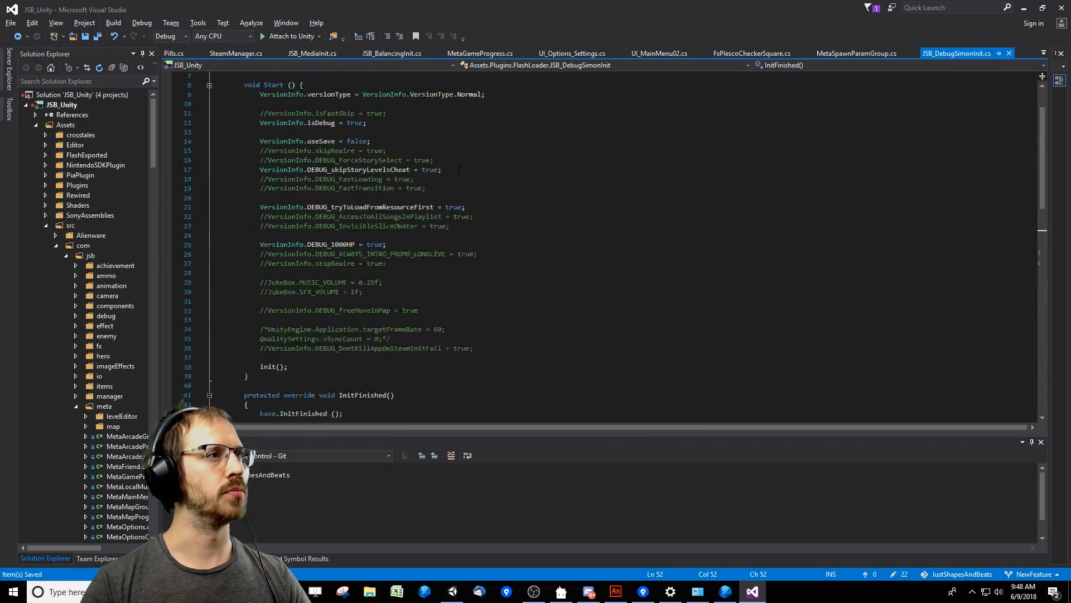
scroll(459, 169, "up", 1)
left_click(432, 317)
key("Up")
key("Home")
key("Delete")
key("Delete")
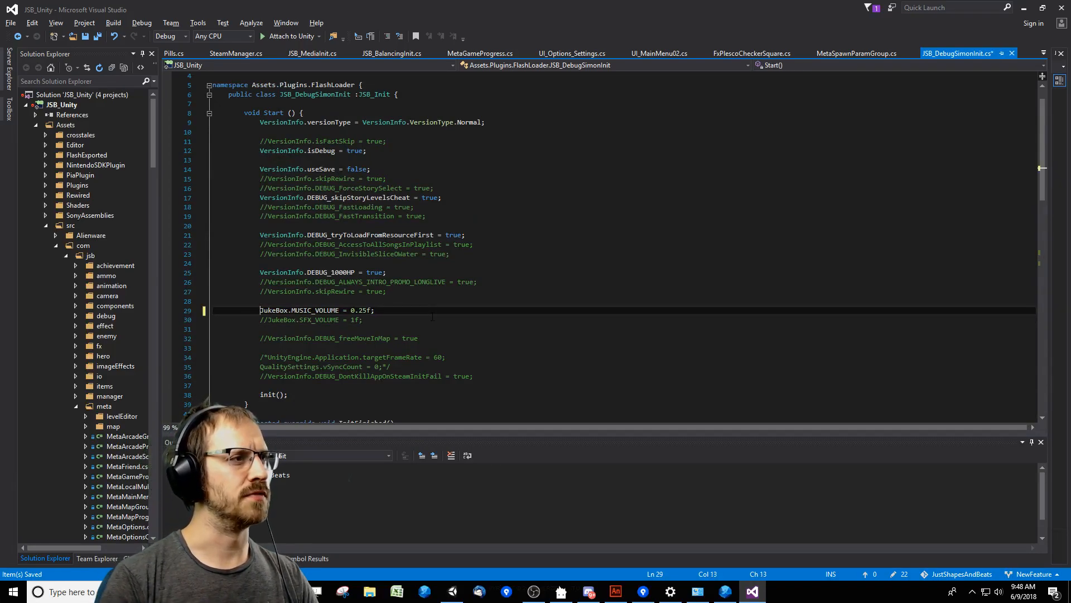
key("Down")
key("Delete")
key("Delete")
key("End")
left_click(580, 336)
left_click(577, 297)
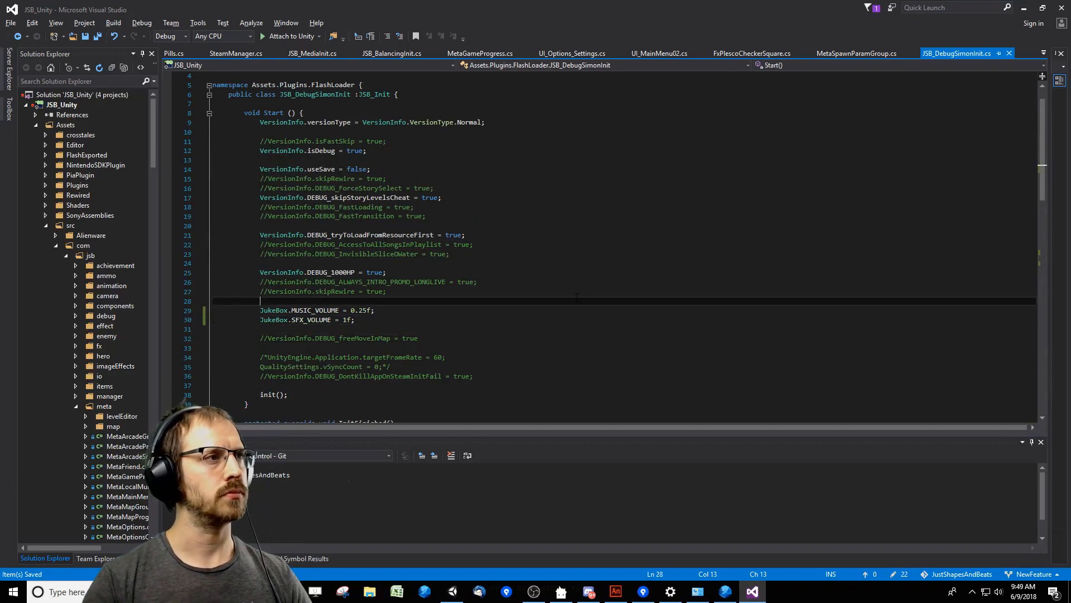
Comment out the VersionInfo.DEBUG_1000HP line in the Start method and save the script.
key("Up")
key("Up")
key("Up")
type("//")
key("Down")
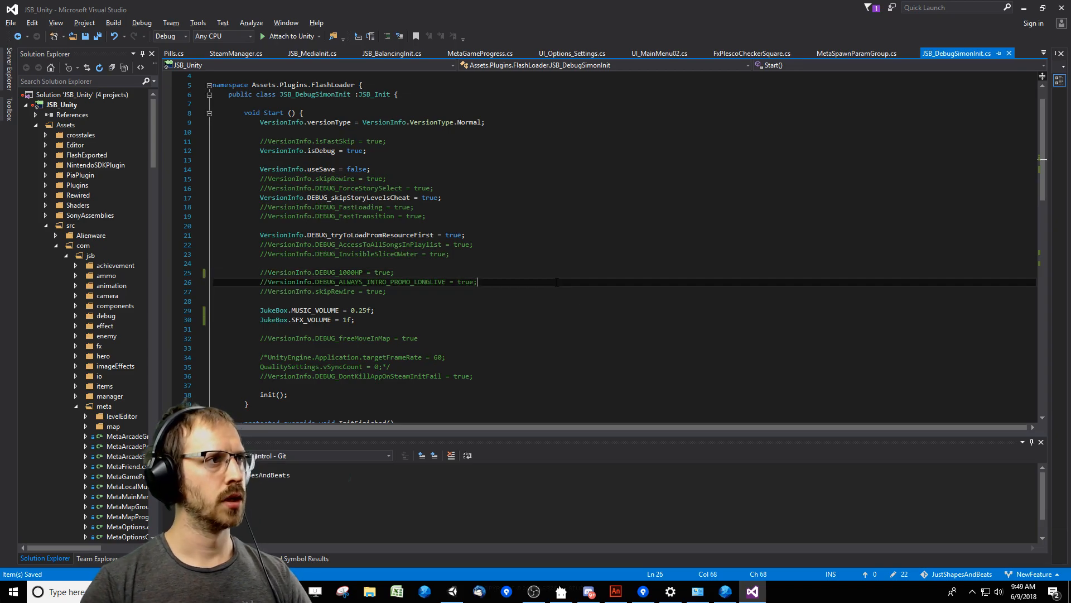
Switch back to Unity to recompile the scripts, and clear and reposition the console.
key("alt+Tab")
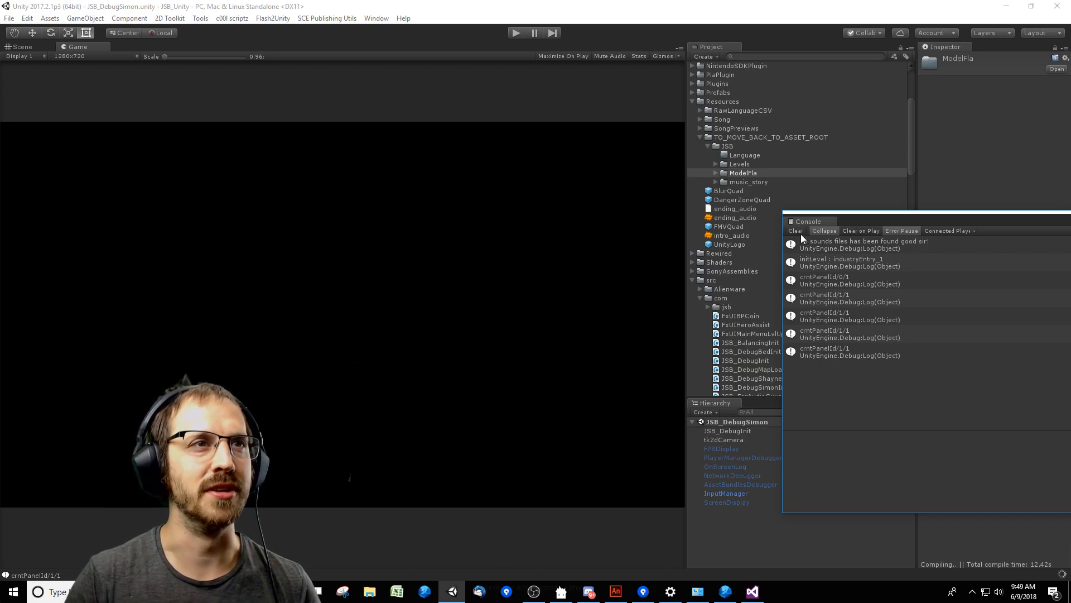
left_click(799, 231)
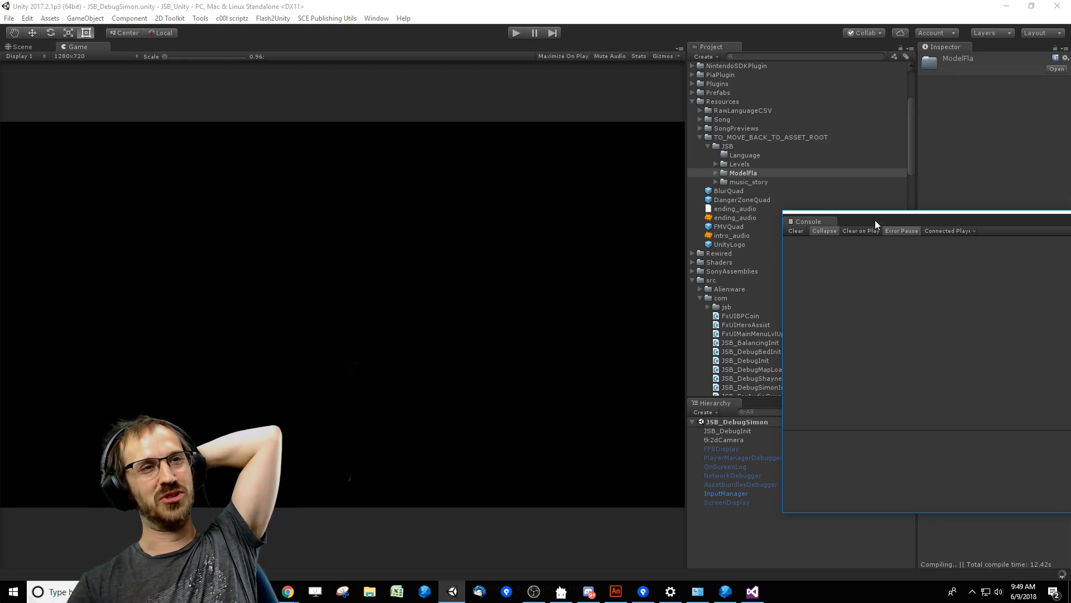
left_click(835, 245)
left_click(796, 230)
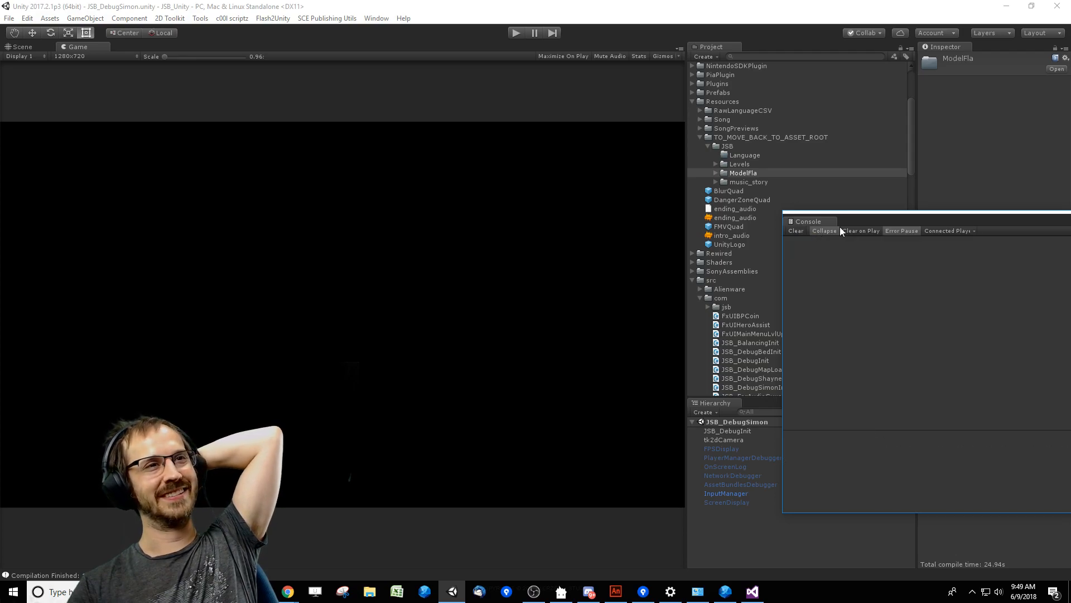
left_click_drag(854, 214, 818, 190)
Run the game again, clear the console, and move its window away from the project list.
left_click(518, 34)
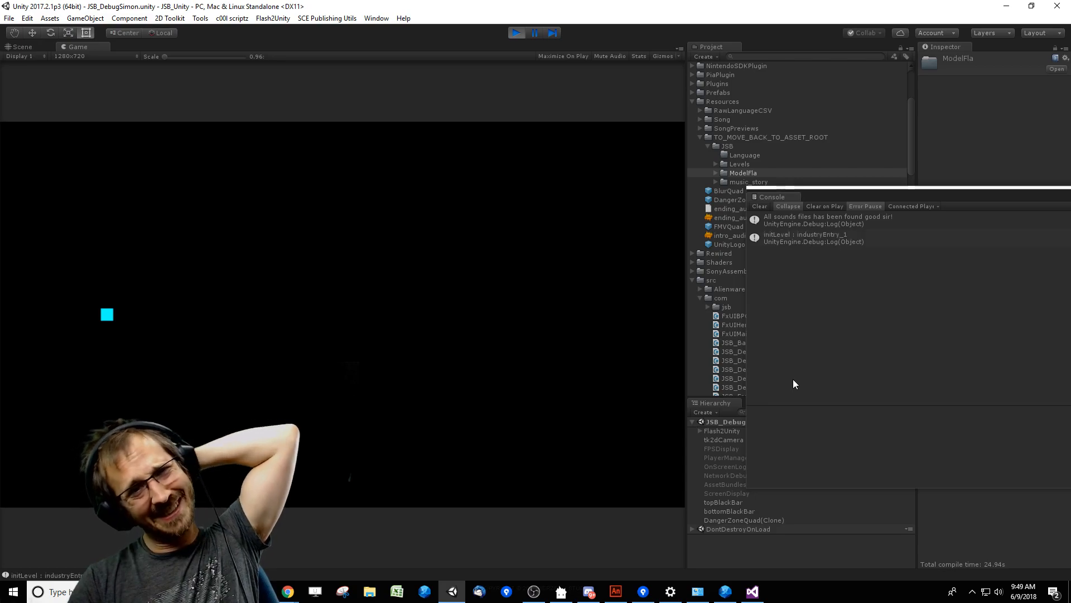
left_click(762, 208)
left_click_drag(820, 193, 969, 194)
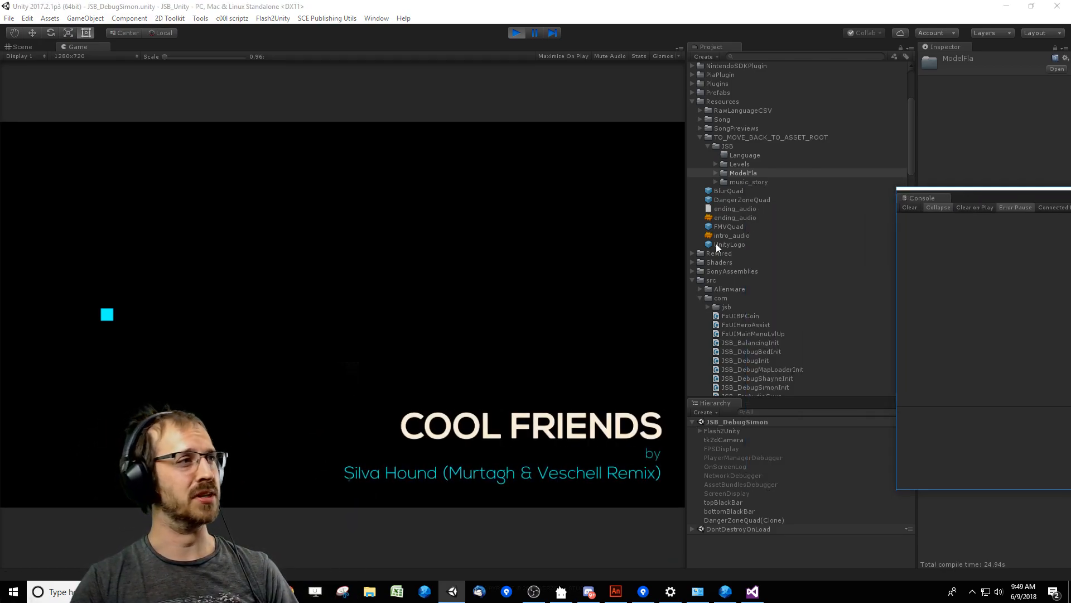
Playtest the Cool Friends level from its start past the first checkpoint, dodging the debris, rotating crosses and saws.
left_click(481, 314)
key("Right")
key("Right")
key("Right")
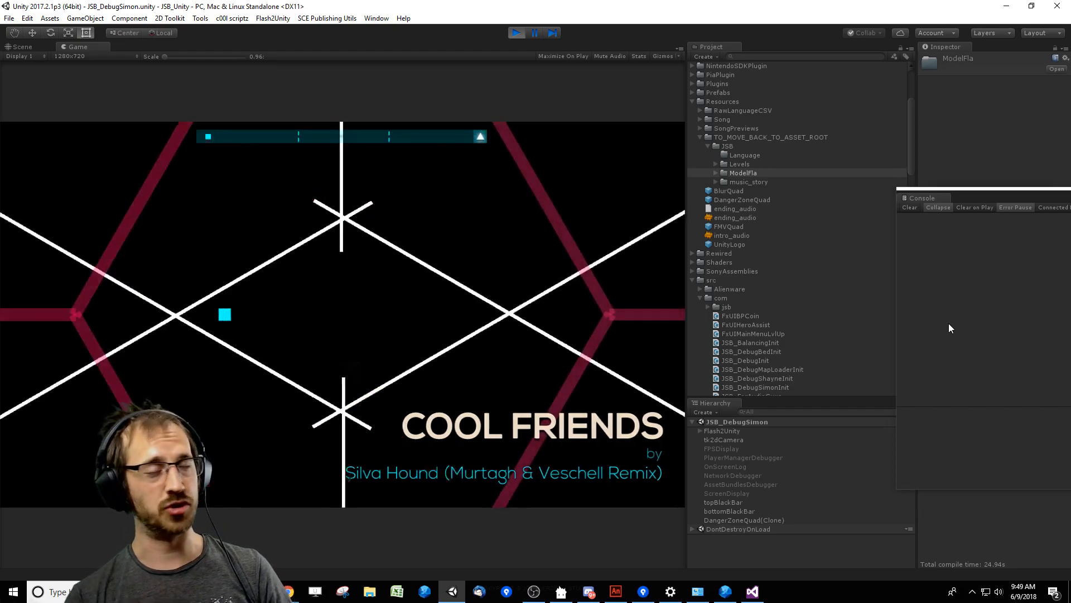
key("Up")
key("Right")
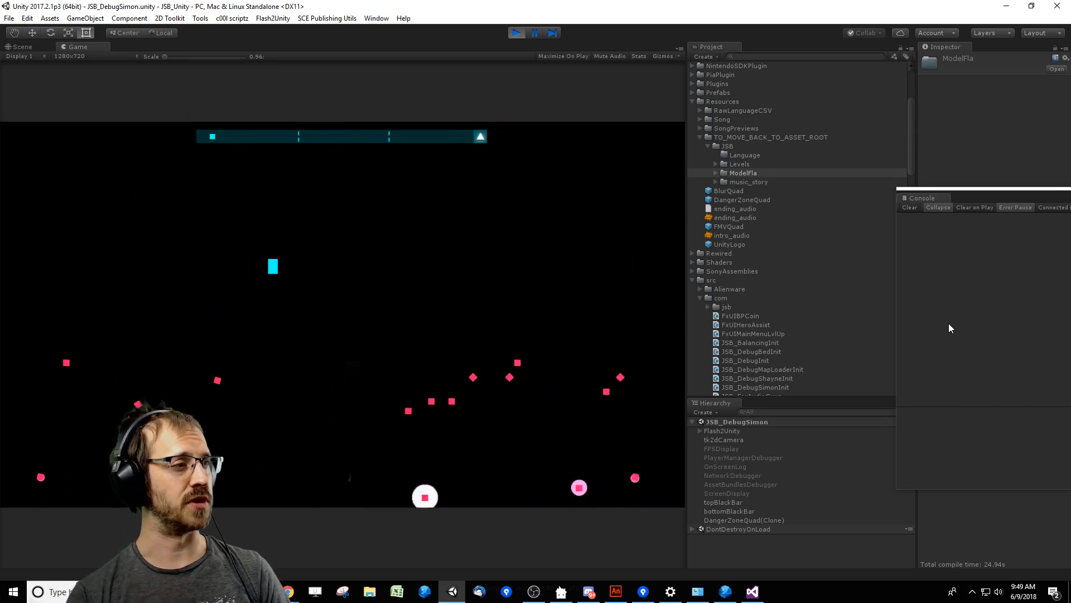
key("Left")
key("Right")
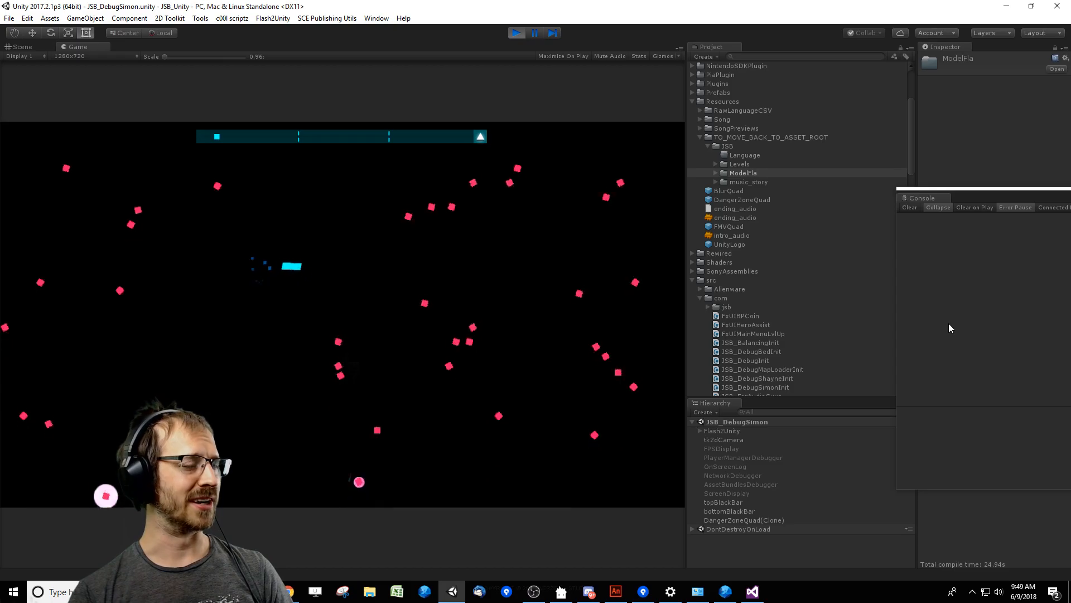
key("Left")
key("Left")
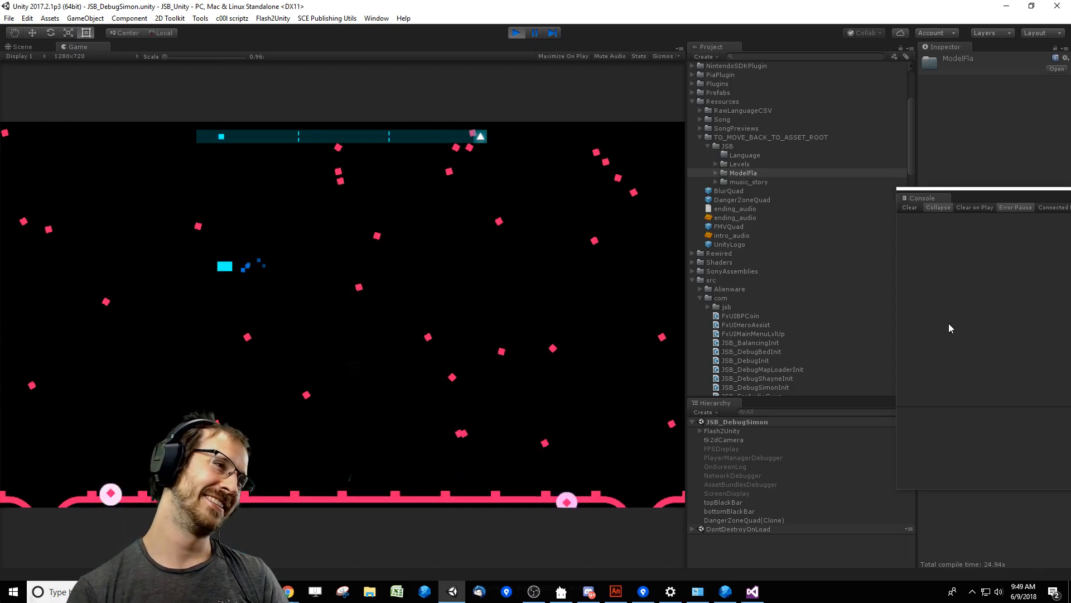
key("Right")
key("Right")
key("Up")
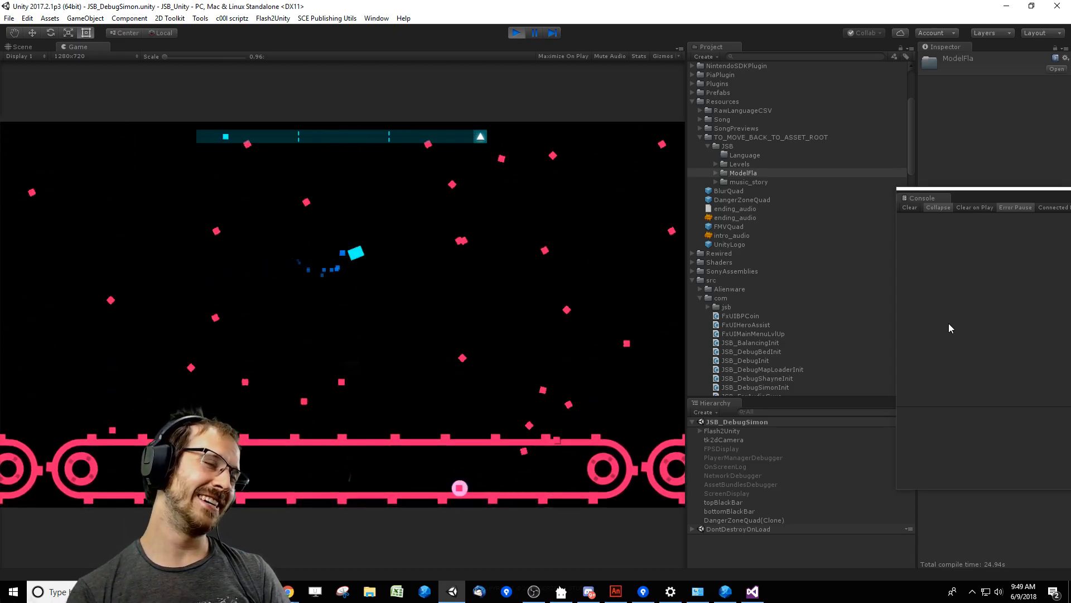
key("Down")
key("Right")
key("Left")
key("Up")
key("Left")
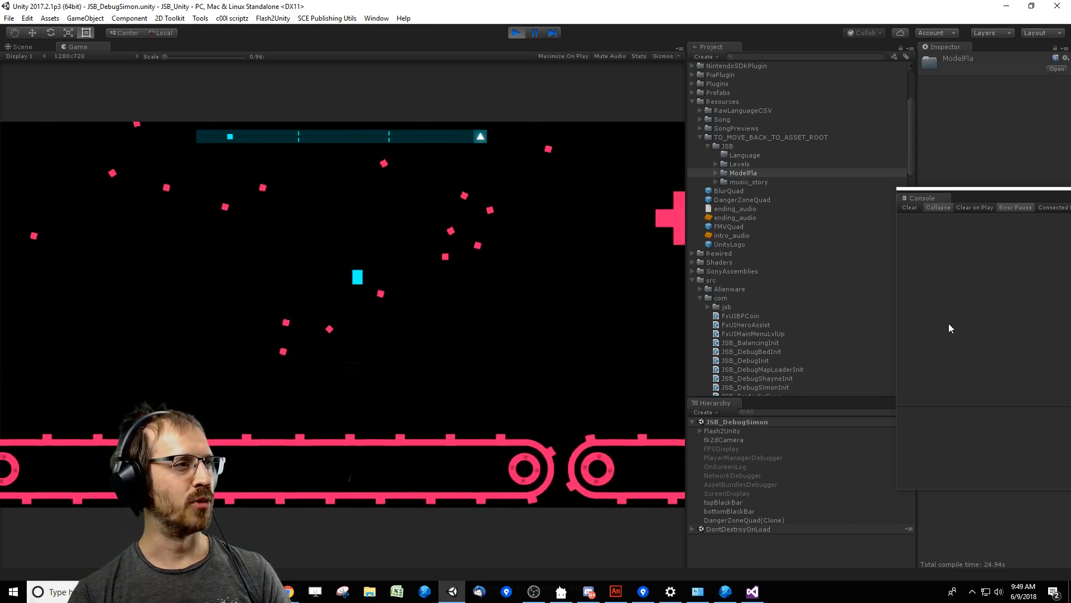
key("Down")
key("Right")
key("Right")
key("Down")
key("Right")
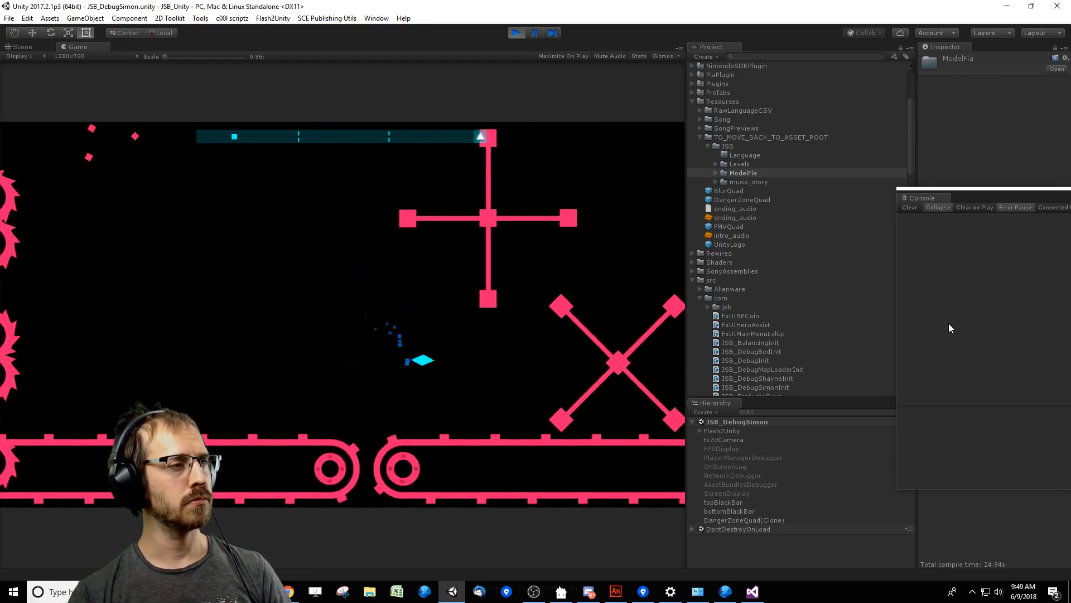
key("Left")
key("Down")
key("Right")
key("Up")
key("Right")
key("Left")
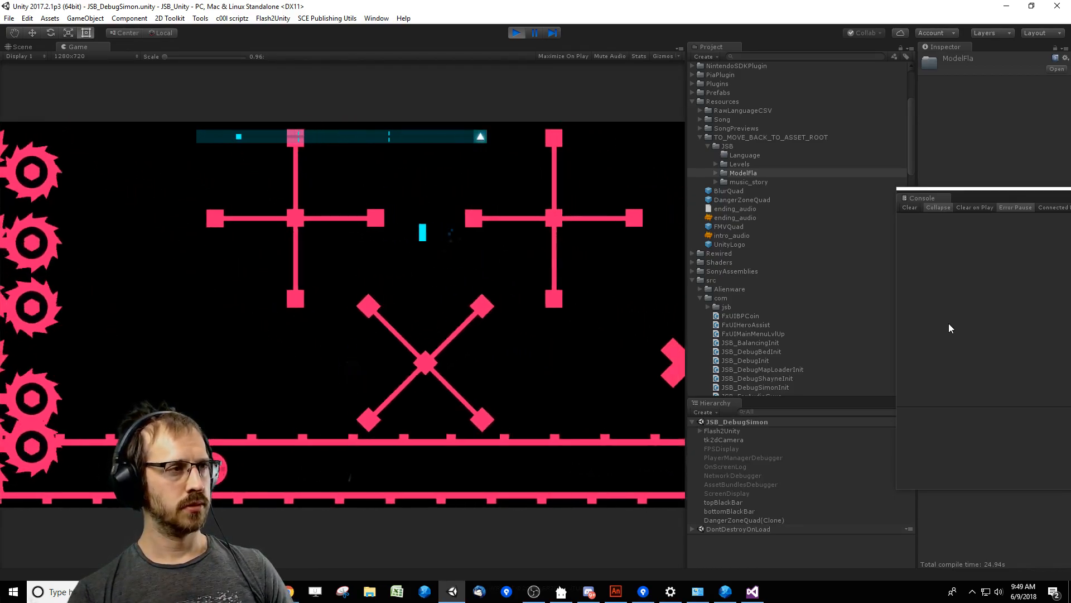
key("Down")
key("Right")
key("Down")
key("Down")
key("Left")
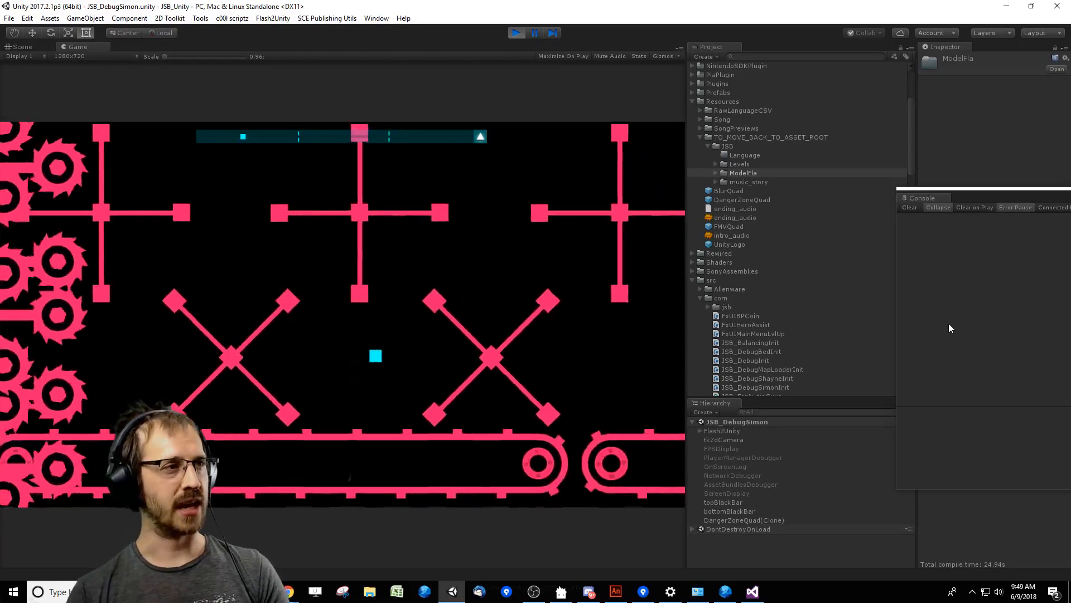
key("Up")
key("Right")
key("Left")
key("Right")
key("Down")
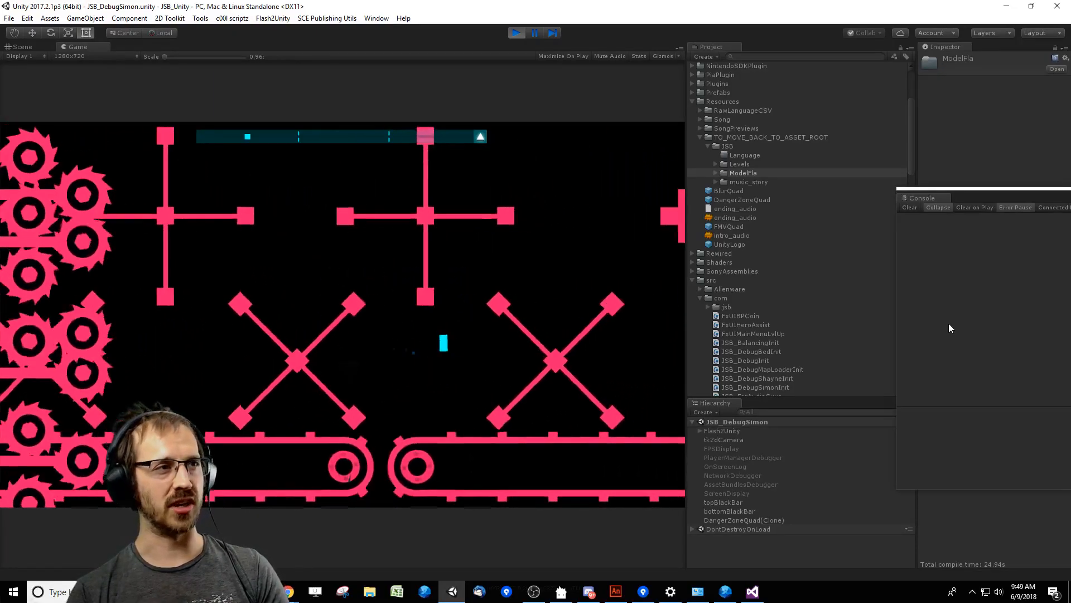
key("Left")
key("Up")
key("Right")
key("Up")
key("Right")
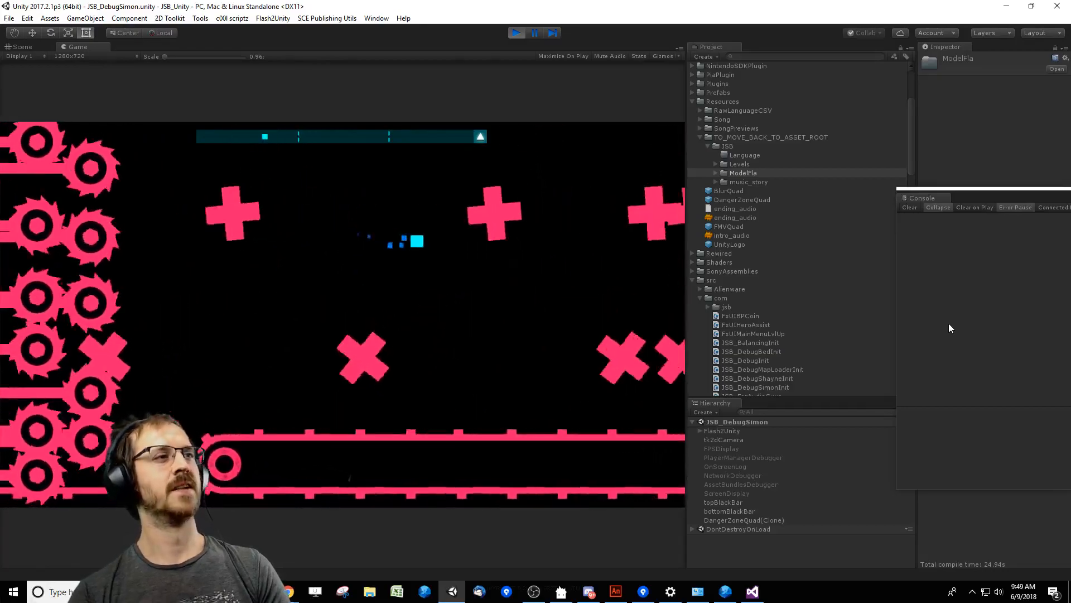
key("Up")
key("Left")
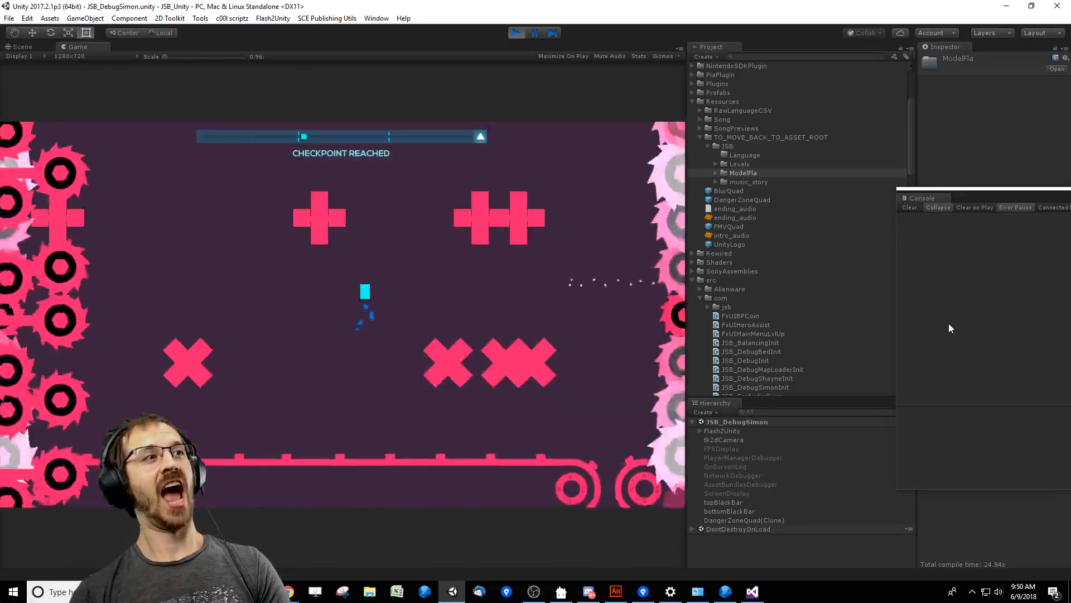
key("Right")
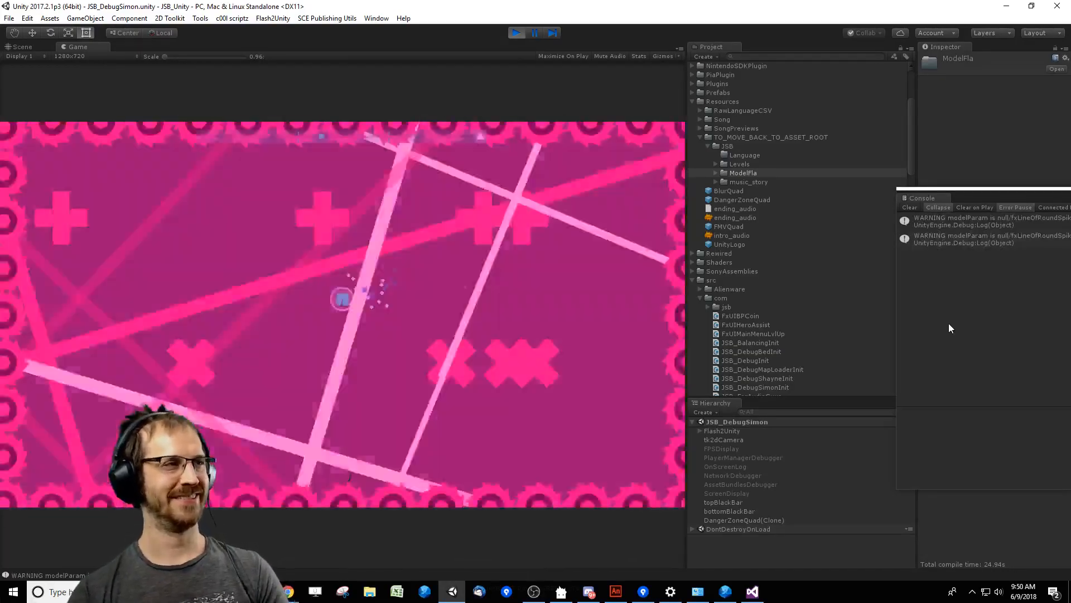
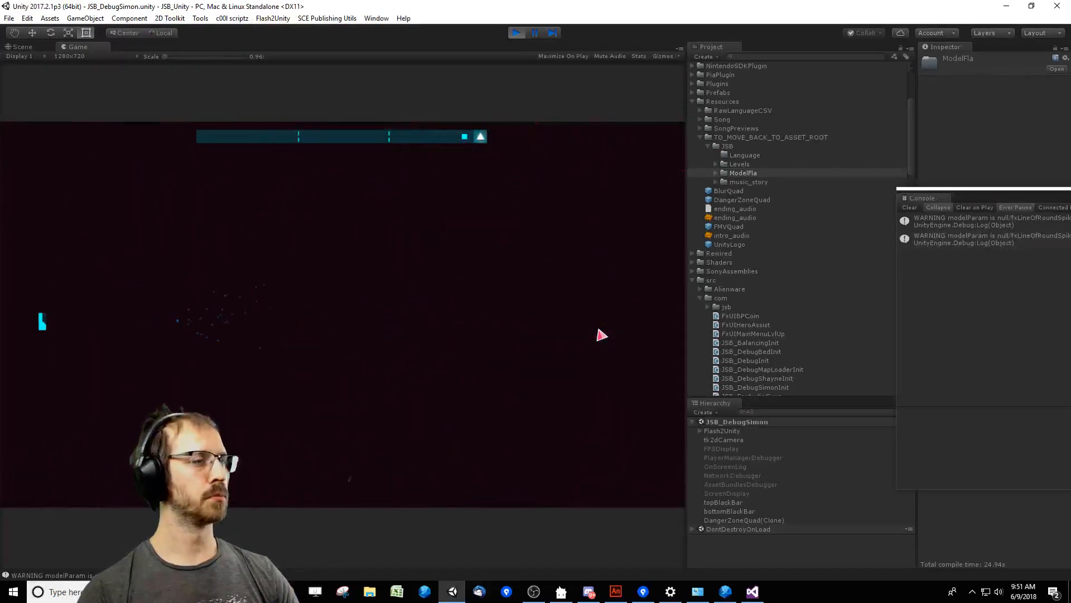
Stop the running game, clear the console and move its window over the game view.
left_click(517, 32)
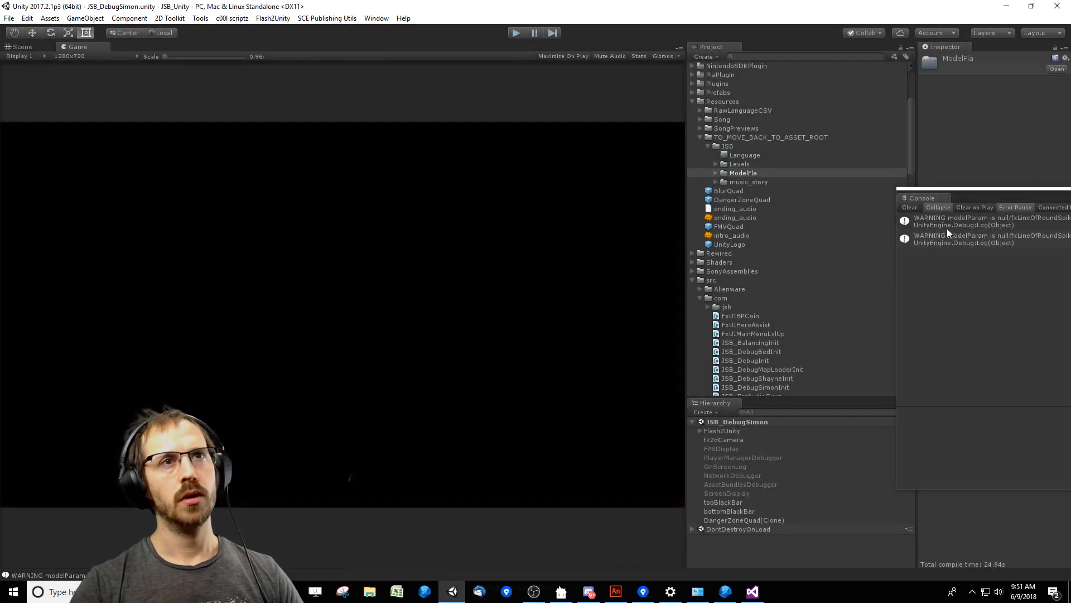
left_click(909, 208)
left_click_drag(978, 198, 728, 182)
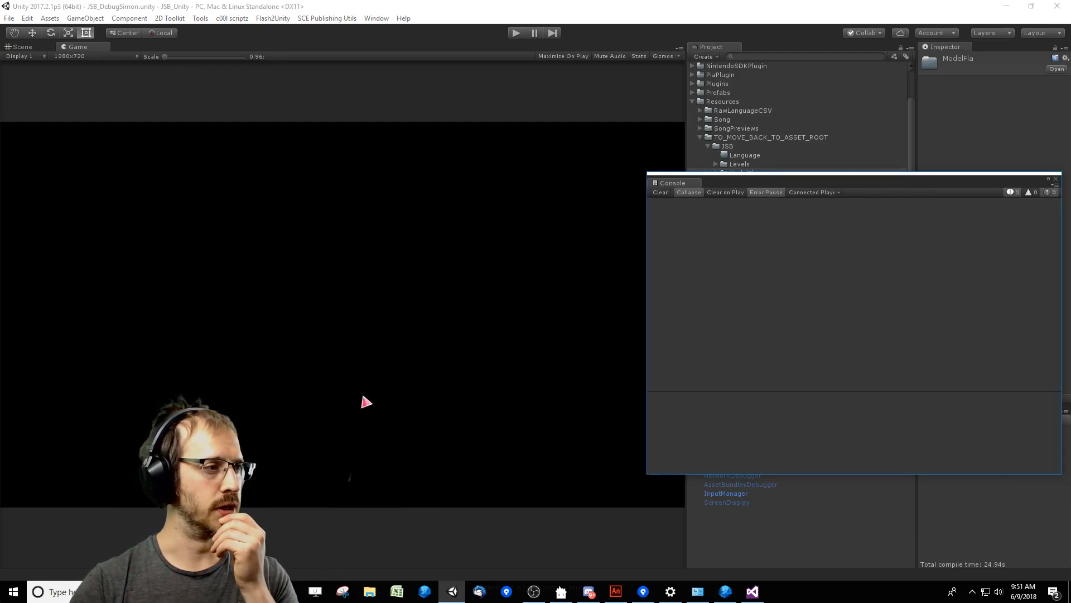
left_click_drag(715, 182, 501, 188)
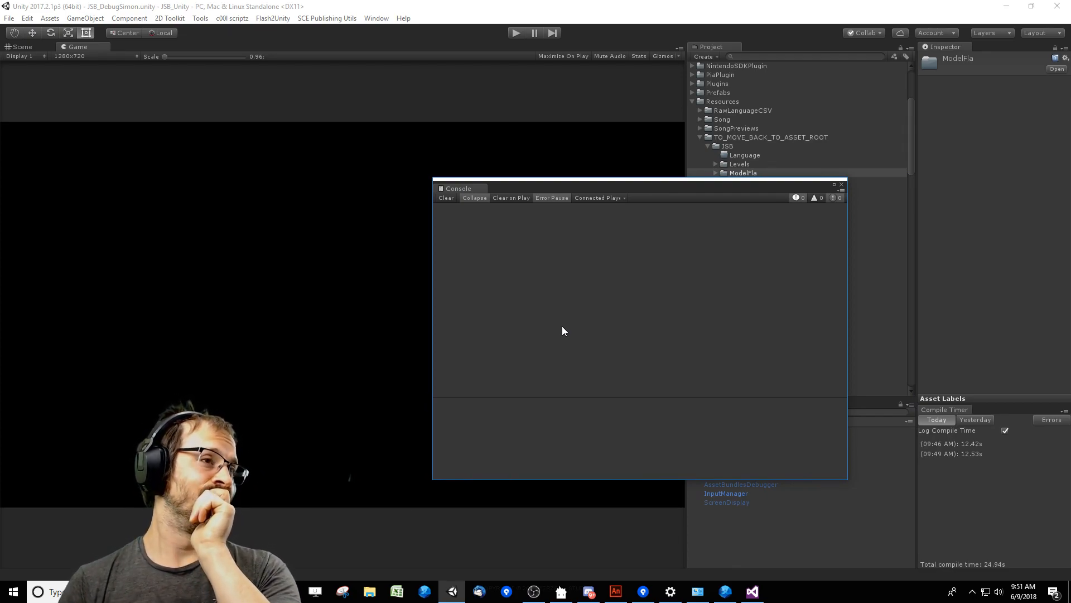
Switch to Flash FDT and launch the JSB level editor with the Cool Friends level.
left_click(726, 592)
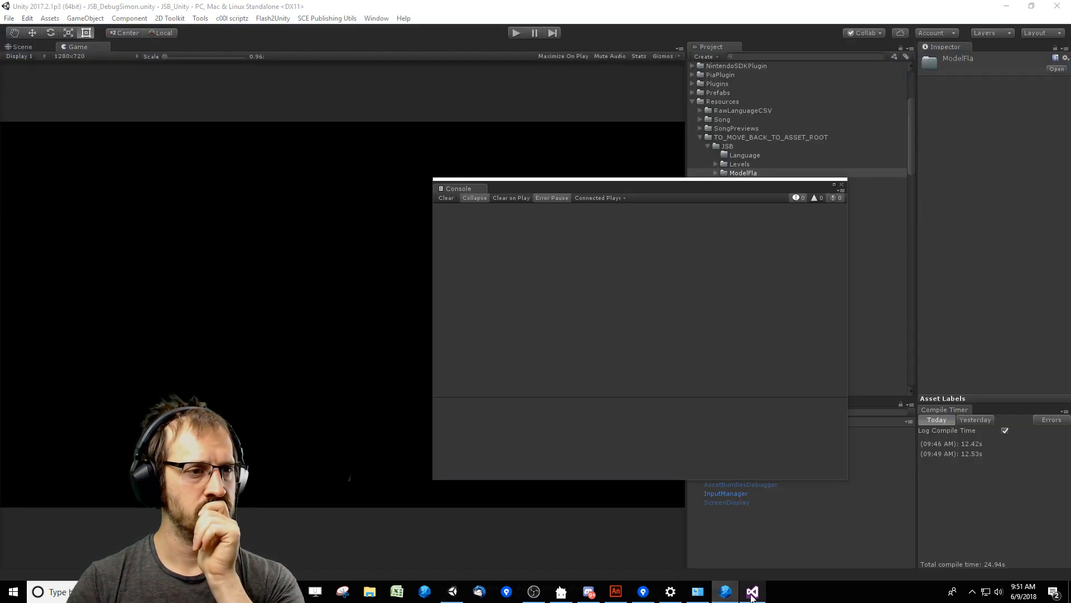
left_click(752, 592)
left_click(485, 338)
scroll(505, 357, "down", 4)
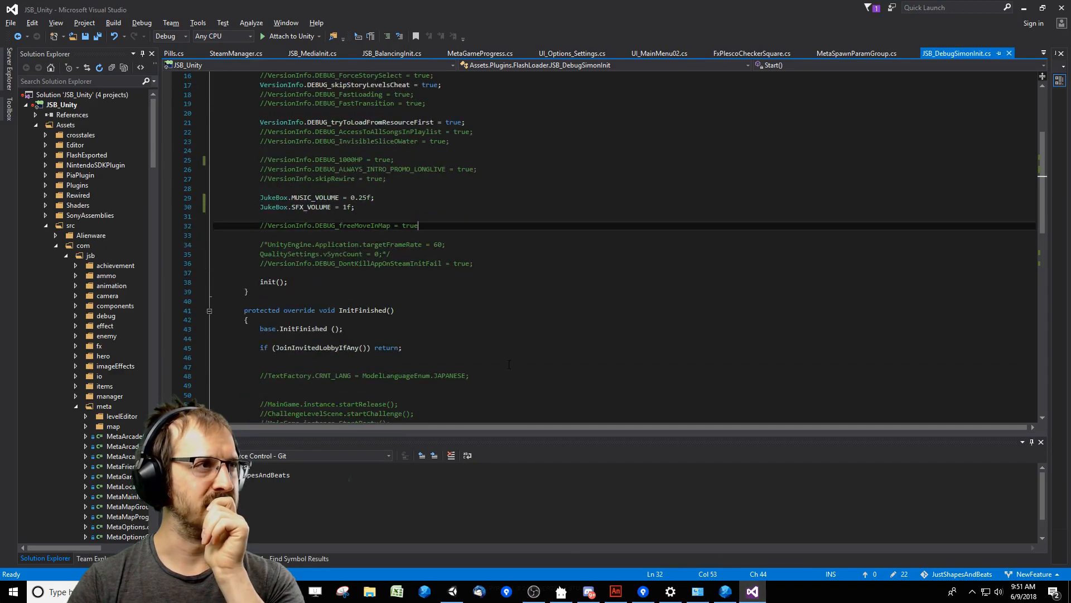
left_click(725, 592)
key("F11")
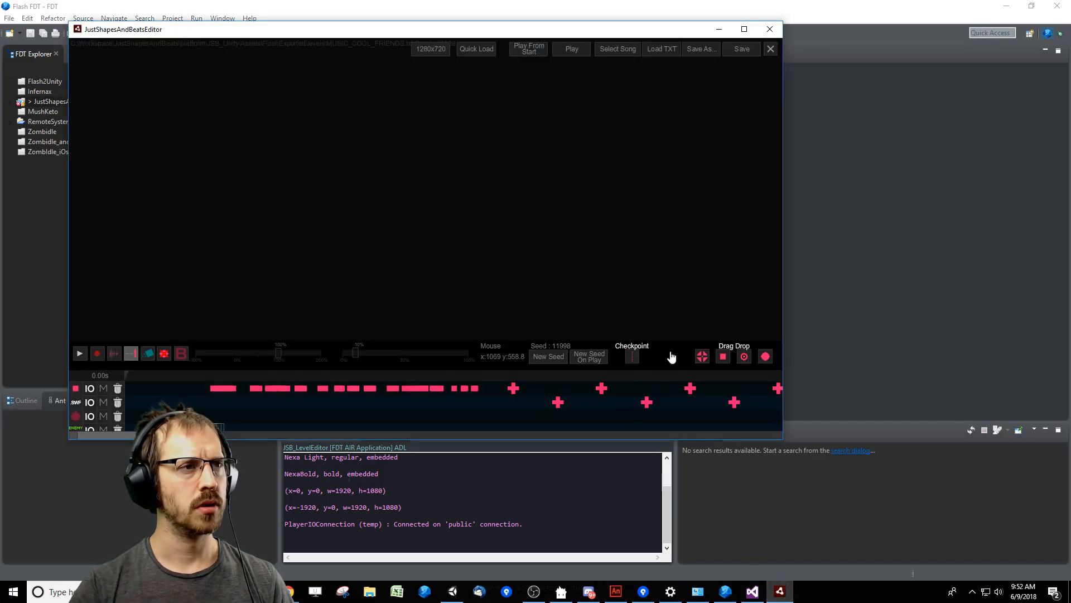
Replace the enemy group at time 84850 with a copy of the third enemy group, shortening the copy's warning and putting it in the original's layer.
left_click_drag(158, 434, 583, 440)
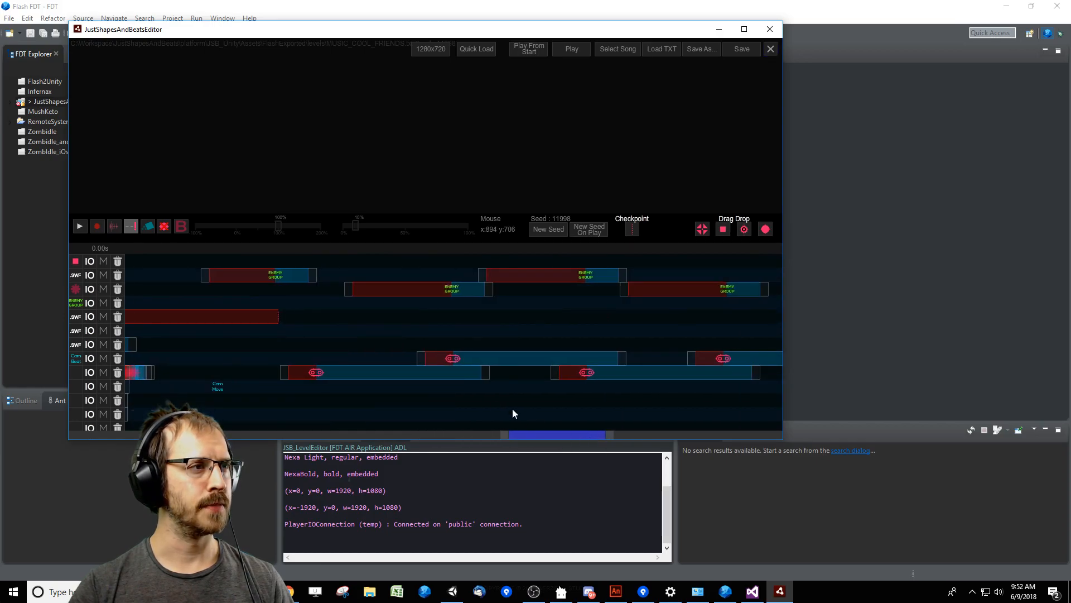
left_click(292, 276)
left_click(369, 322)
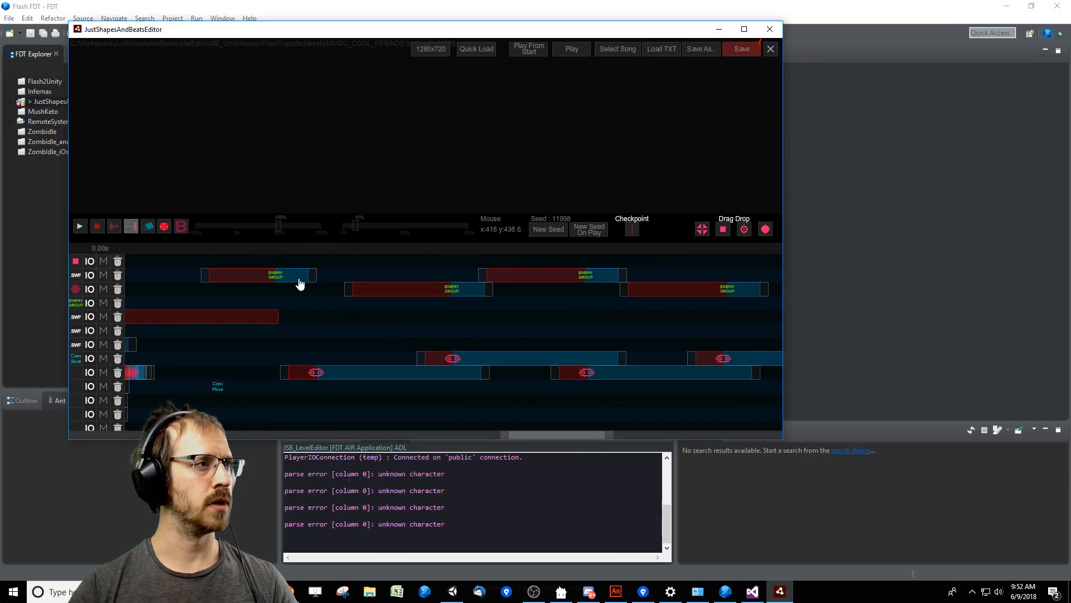
left_click_drag(604, 281, 269, 293)
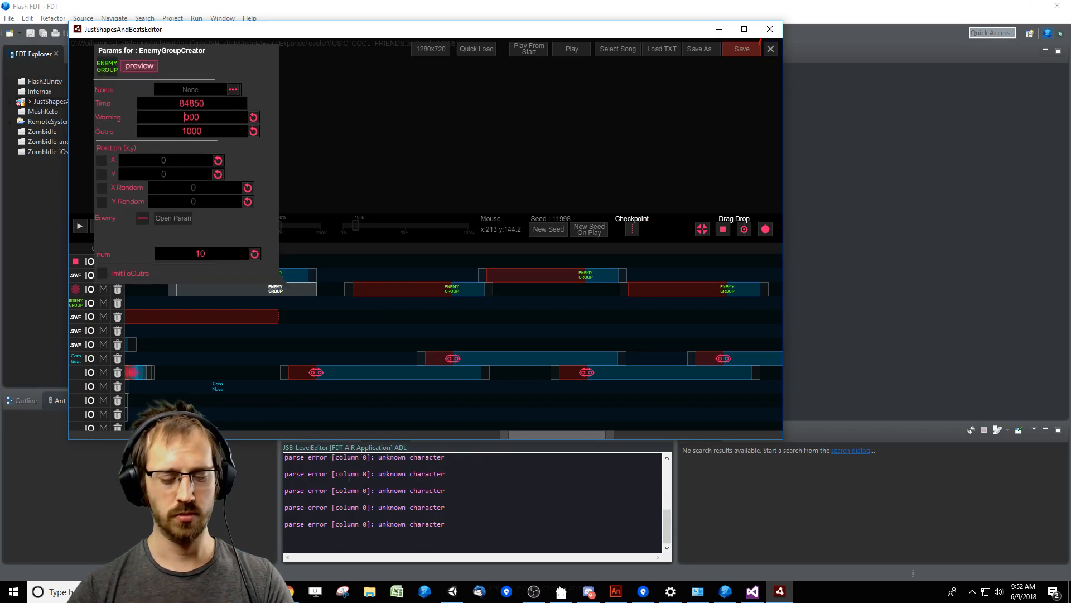
left_click(358, 337)
left_click(290, 276)
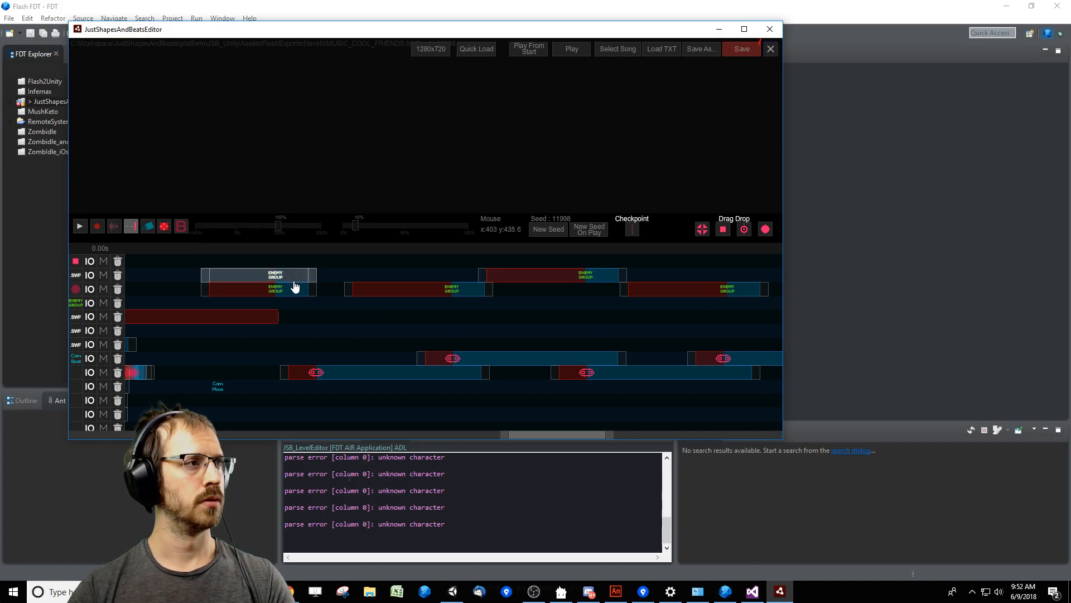
key("Delete")
left_click_drag(275, 289, 268, 278)
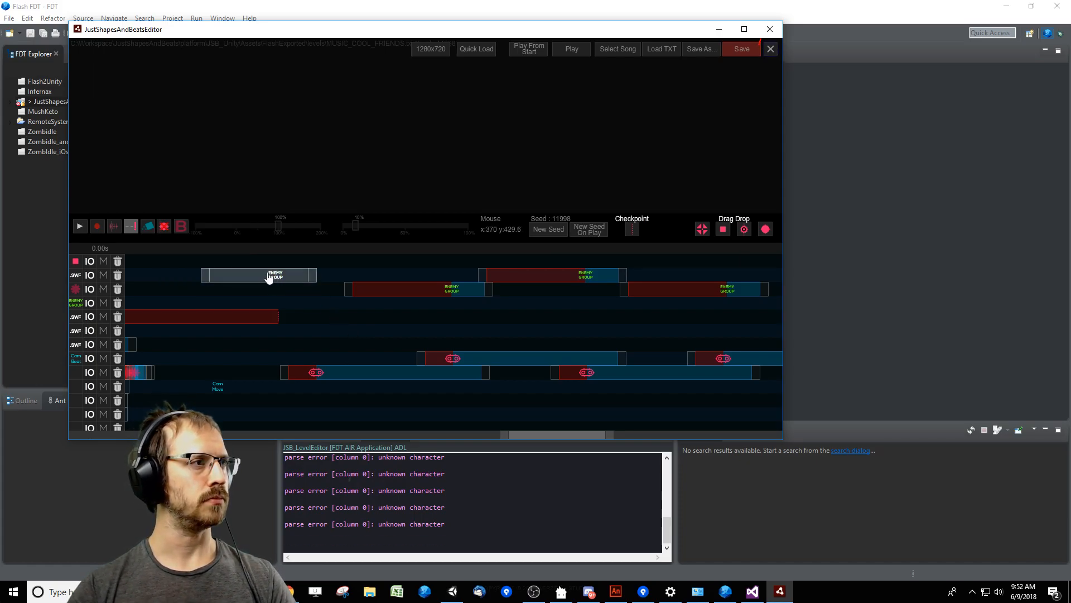
Preview the saw section twice from the replaced enemy group, checking the warning stripes before the first huge saw.
key("space")
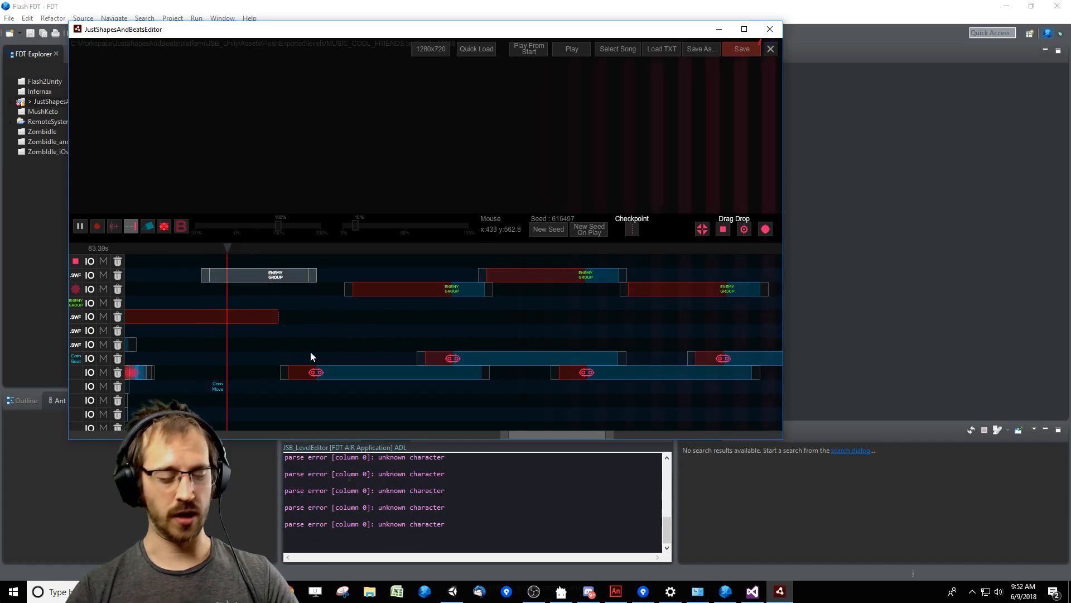
key("Tab")
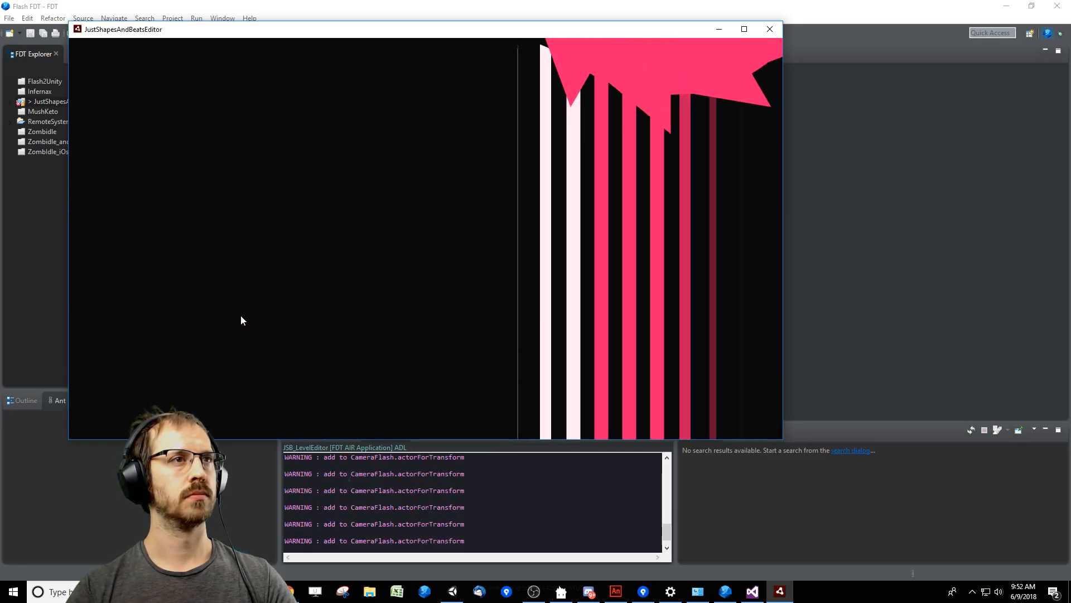
key("Tab")
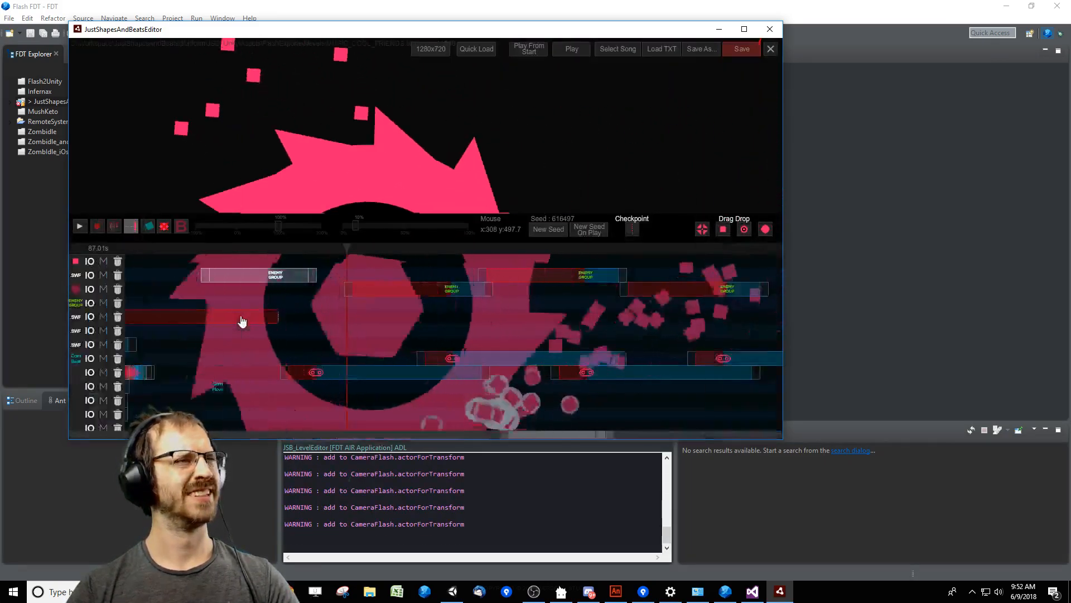
left_click_drag(209, 249, 198, 275)
key("Tab")
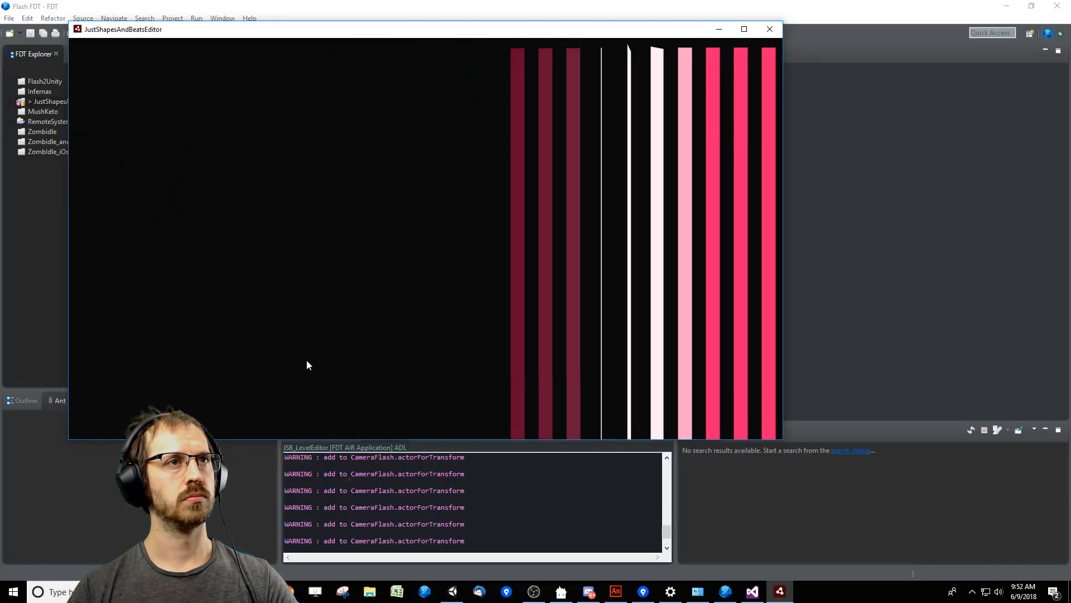
key("space")
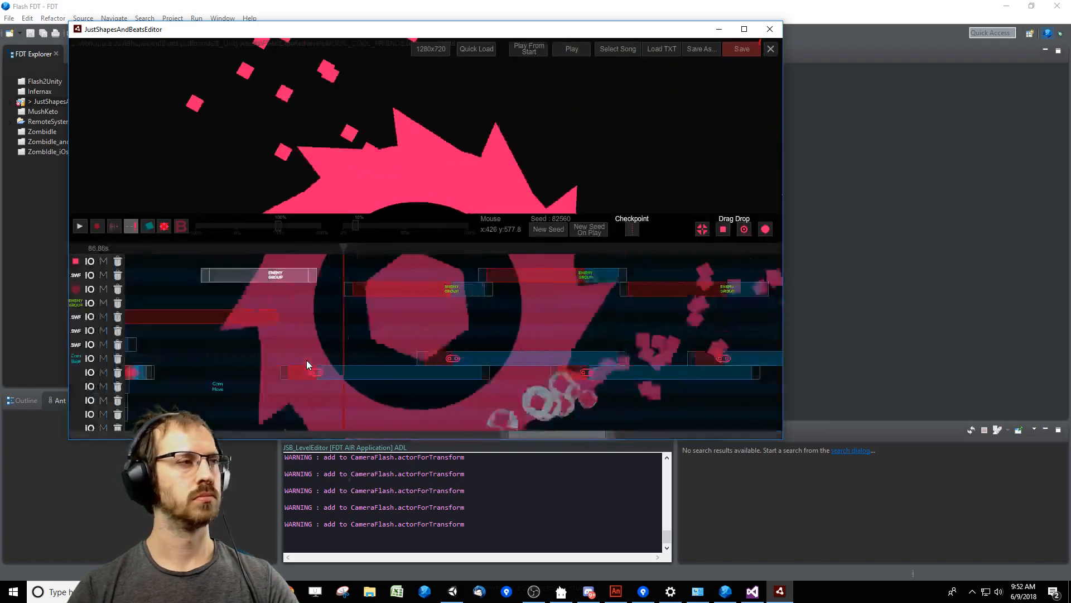
left_click_drag(338, 255, 244, 279)
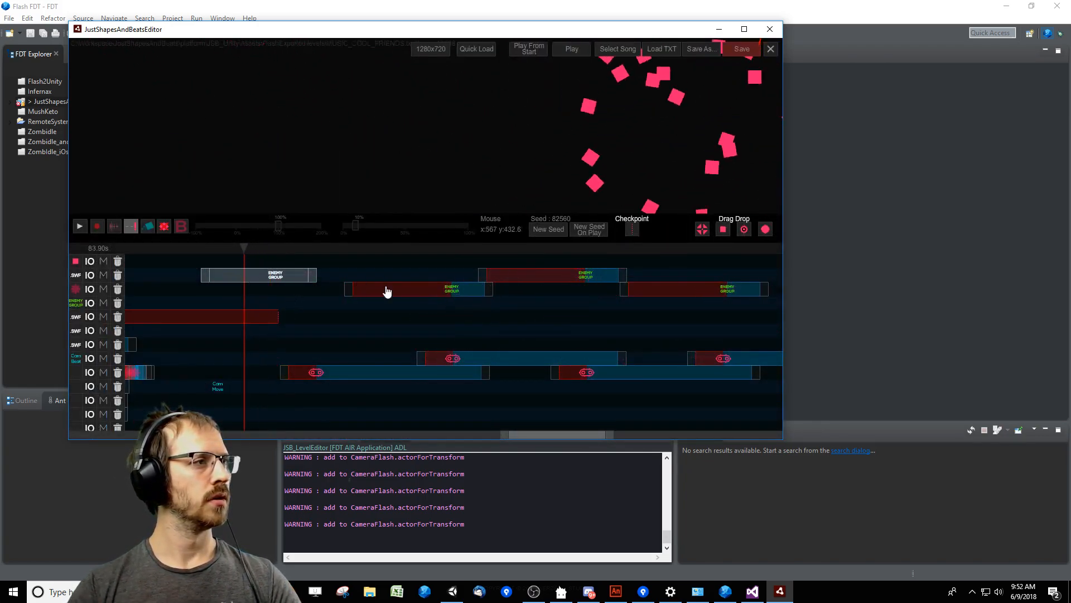
Save the Cool Friends level, exit the level editor and close the Windows Settings window.
left_click(741, 49)
left_click(770, 49)
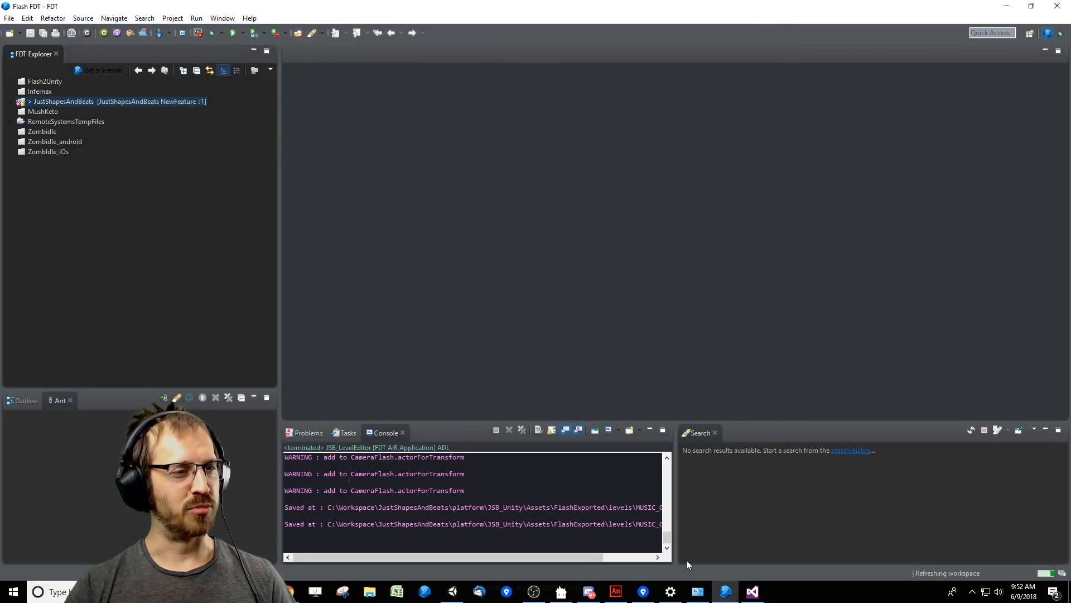
left_click(673, 600)
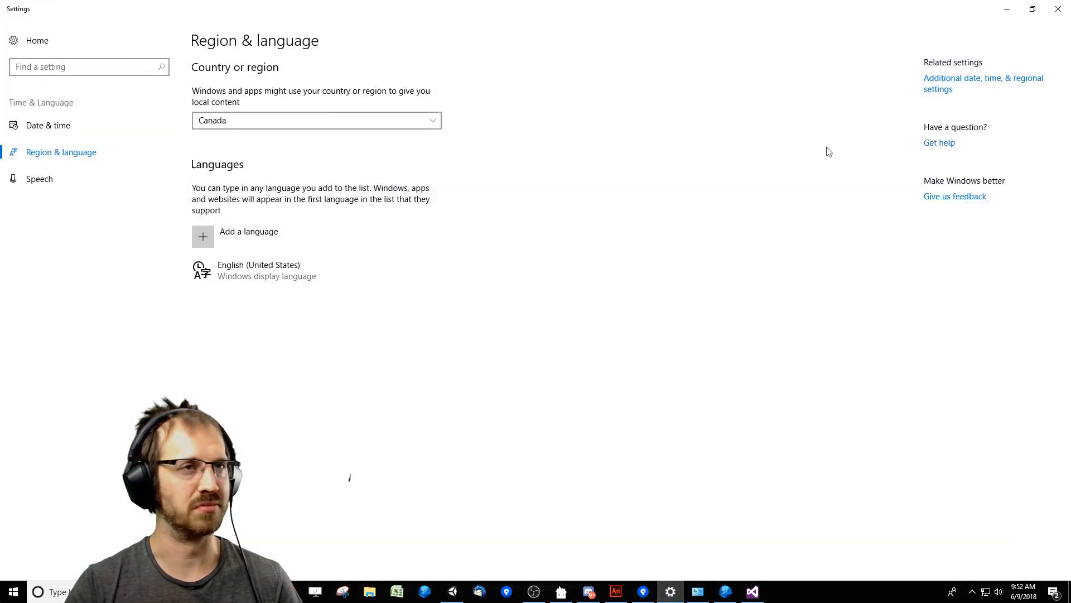
left_click(1061, 7)
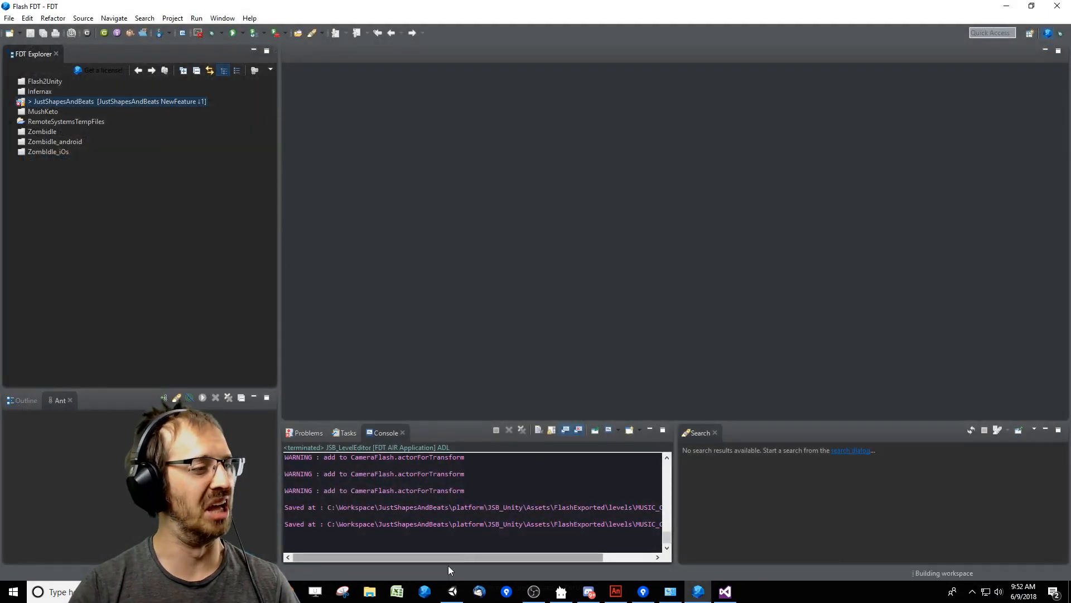
Switch to Unity to refresh the saved level, and clear and reposition the console.
left_click(452, 591)
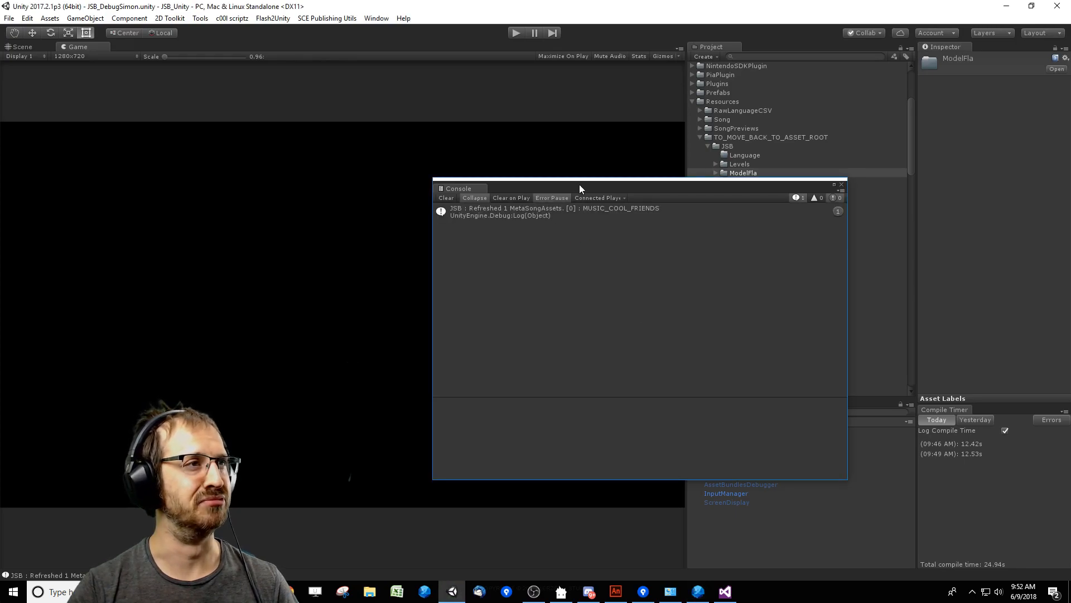
left_click_drag(579, 184, 530, 176)
left_click_drag(463, 189, 412, 182)
left_click(417, 189)
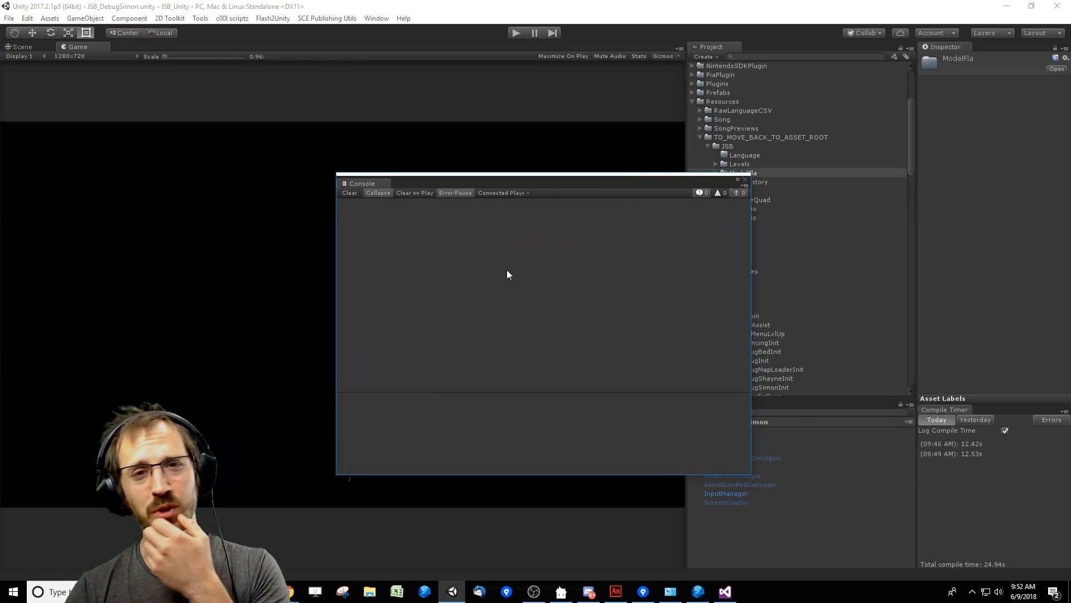
left_click_drag(571, 192, 547, 185)
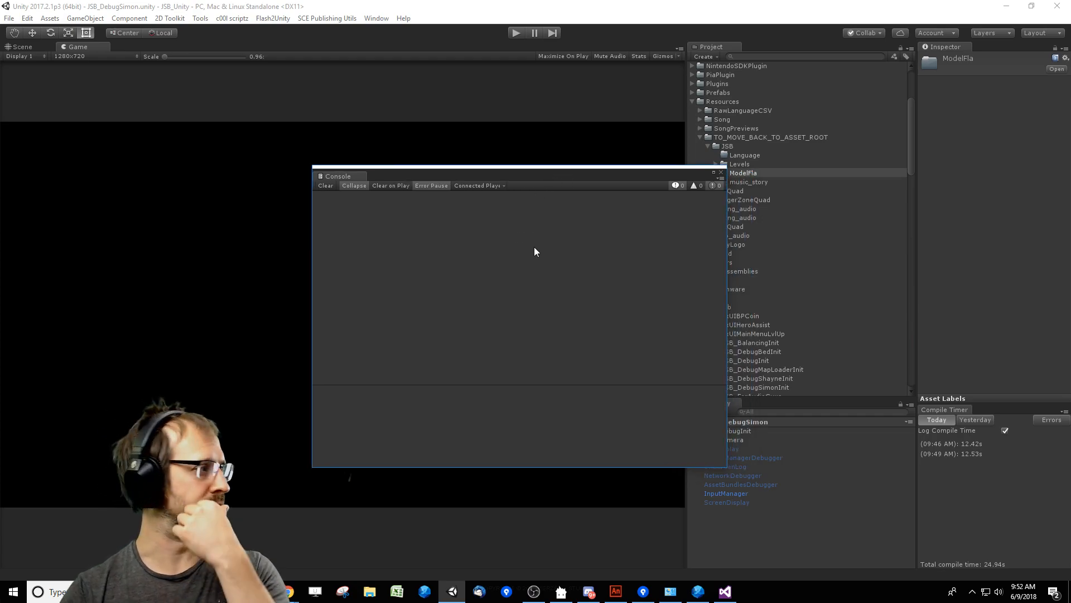
Switch back to Flash FDT, launch the level editor again and minimize its window.
left_click(698, 591)
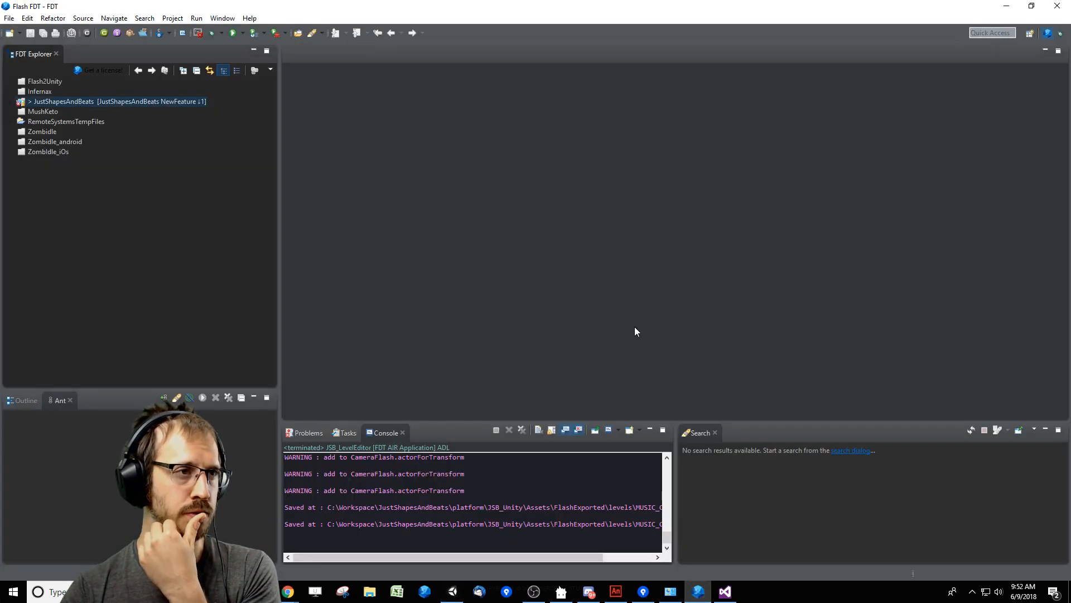
key("ctrl+F11")
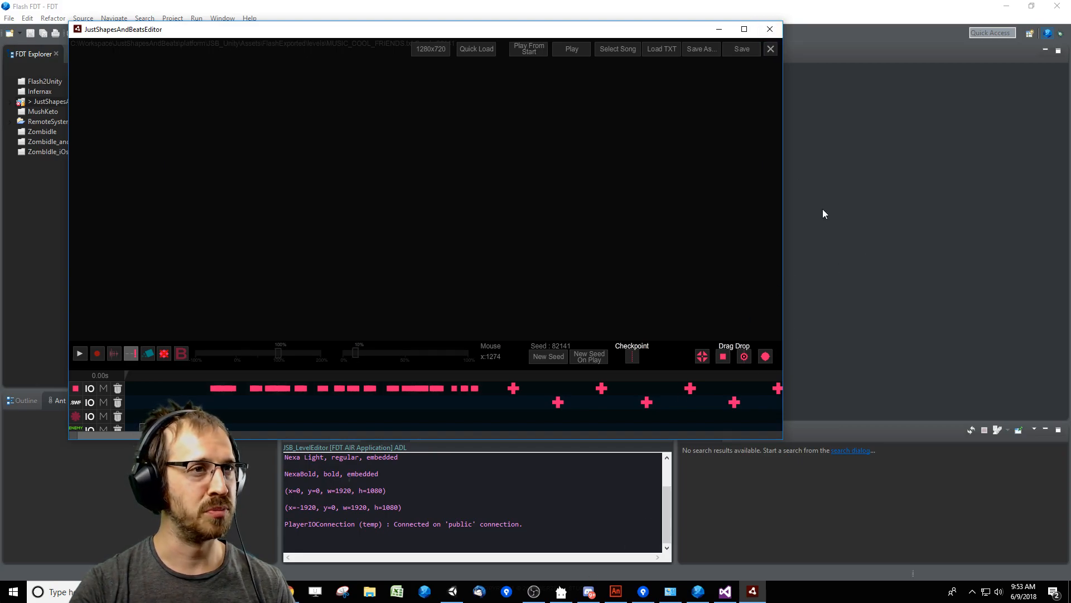
left_click(720, 29)
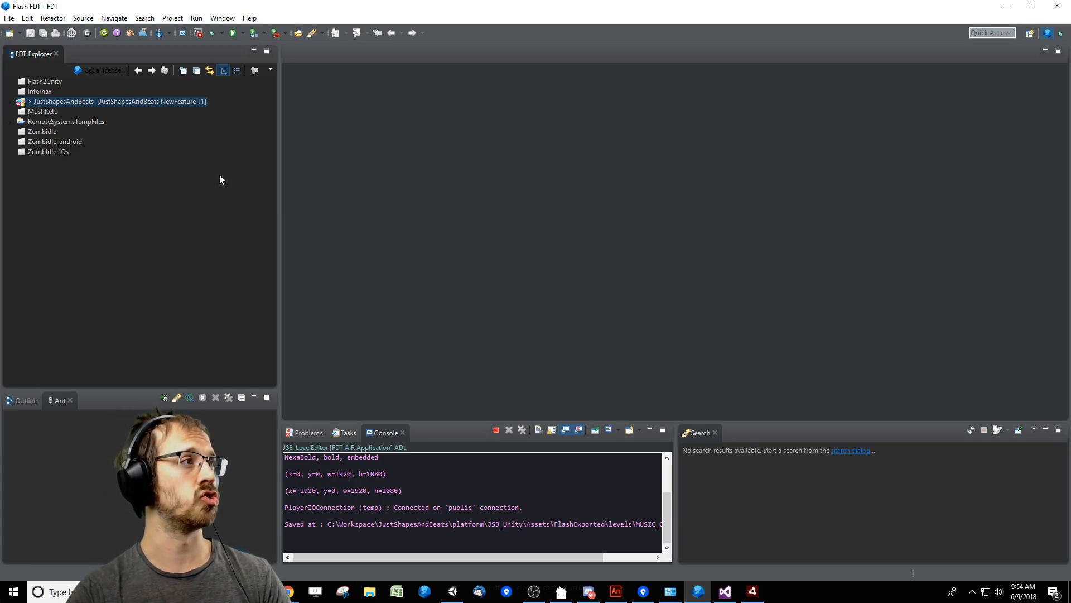
Expand the JustShapesAndBeats project and inspect its properties, leaving the dialog without changes.
double_click(70, 103)
left_click(42, 131)
left_click(63, 112)
left_click(74, 102)
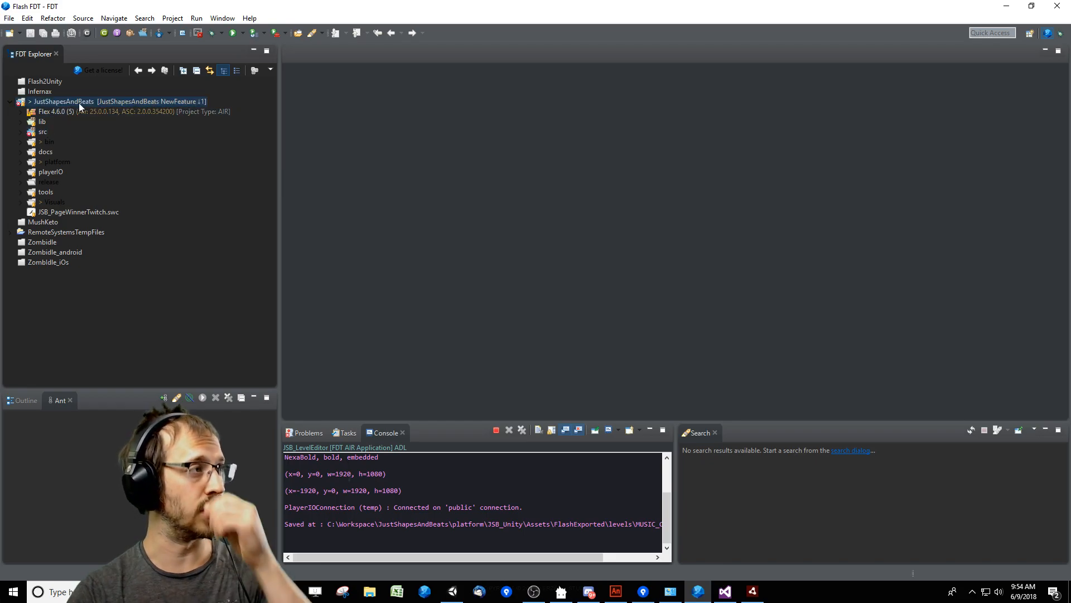
right_click(73, 102)
left_click(106, 499)
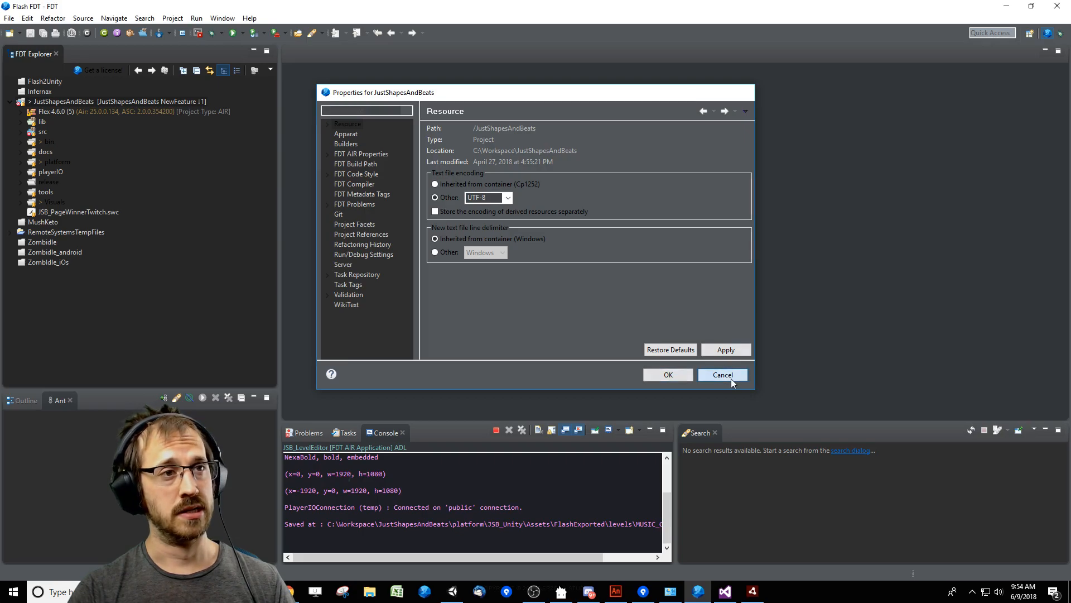
left_click(731, 378)
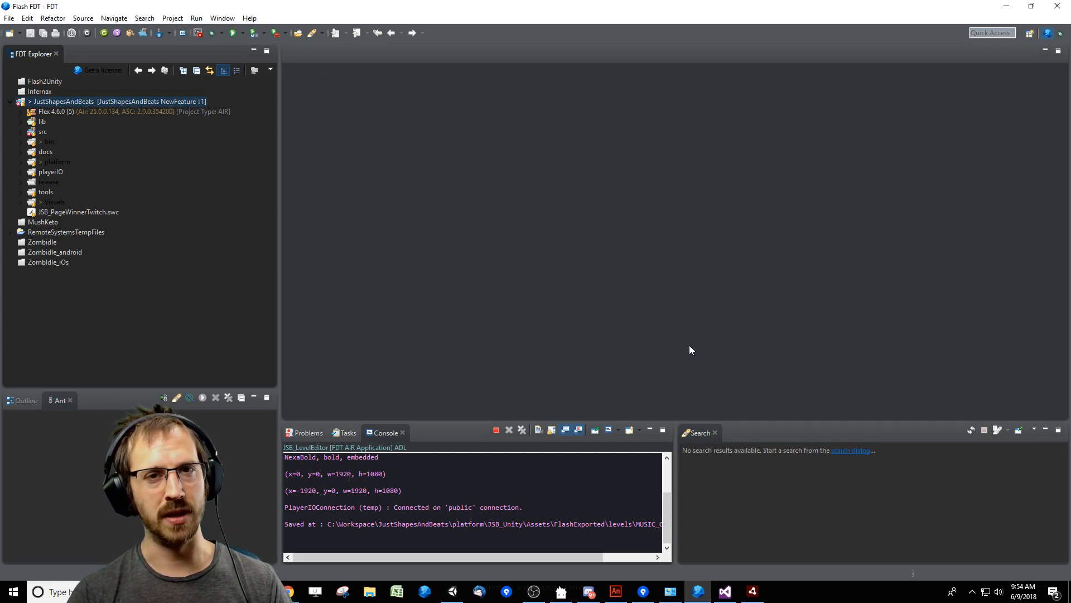
Run the level editor from the recent launch configurations and open the parameters of the first CoolFriendsHugeSaw in an enlarged timeline.
left_click(243, 34)
left_click(282, 45)
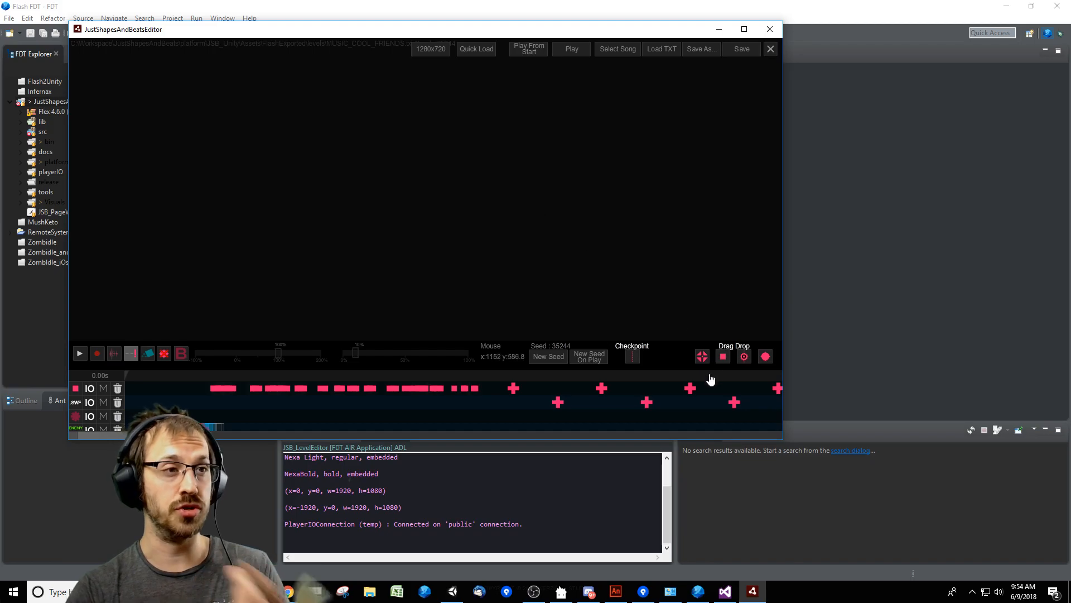
left_click_drag(672, 361, 673, 259)
left_click_drag(170, 434, 534, 441)
left_click_drag(679, 262, 677, 196)
left_click_drag(543, 440, 567, 440)
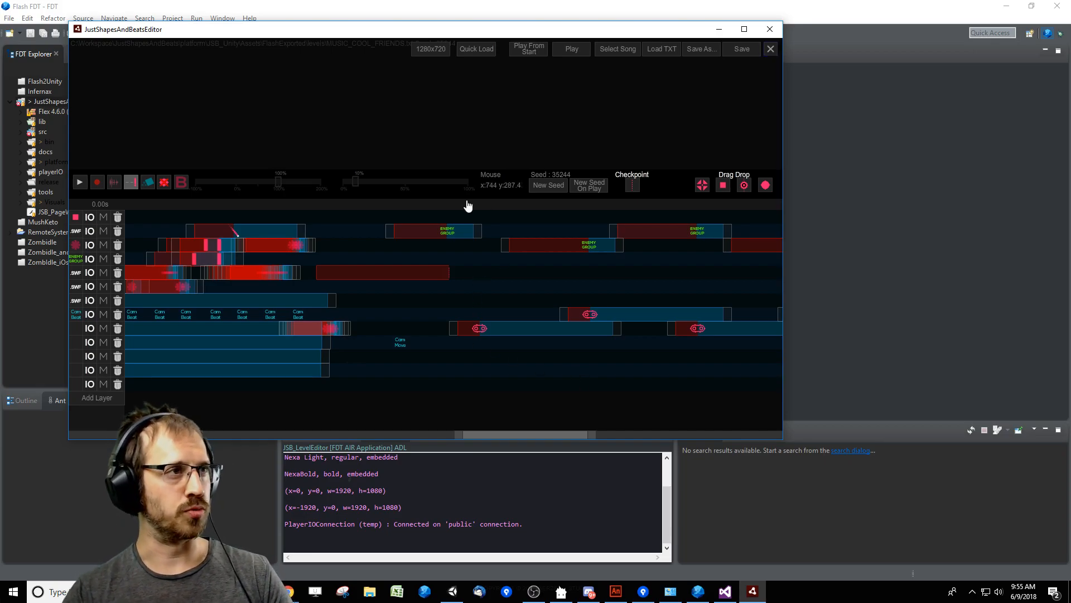
left_click(390, 208)
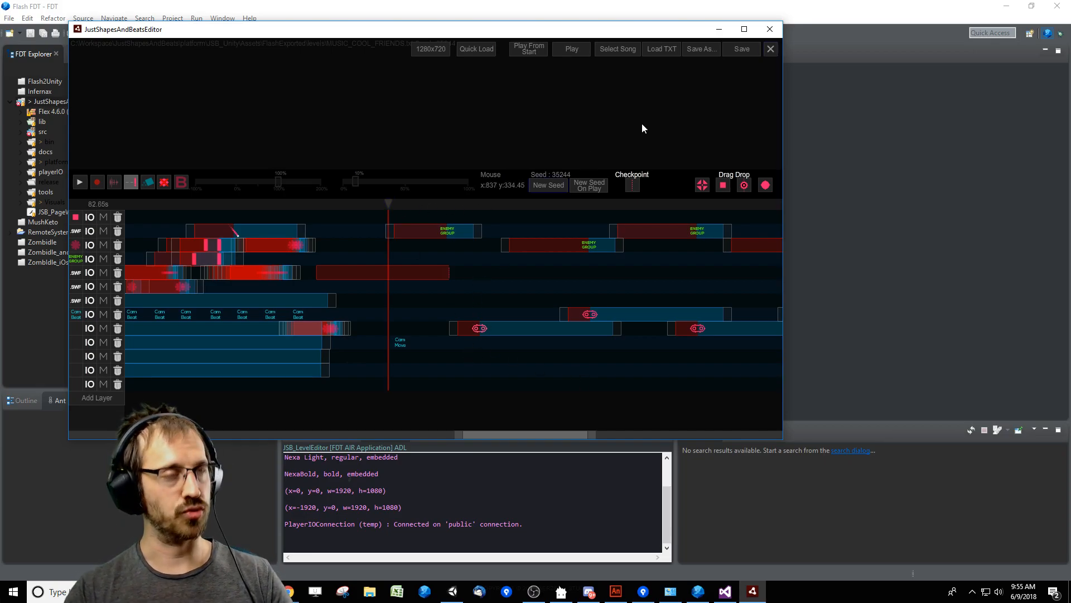
left_click(526, 328)
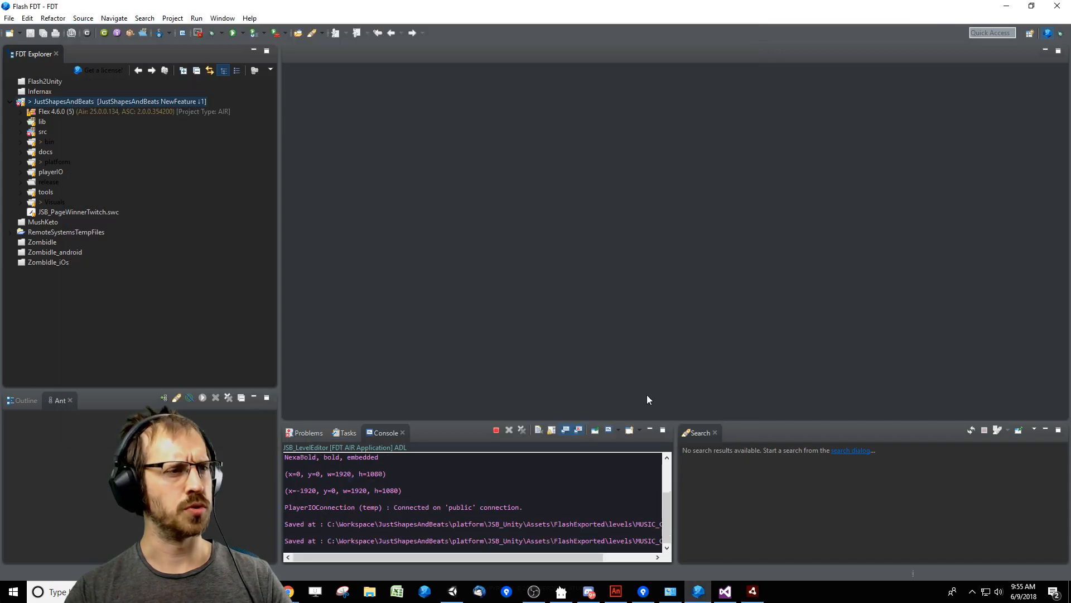
Switch to Visual Studio, search the code for "Cool" and open the CoolFriendsSaw class.
left_click(725, 591)
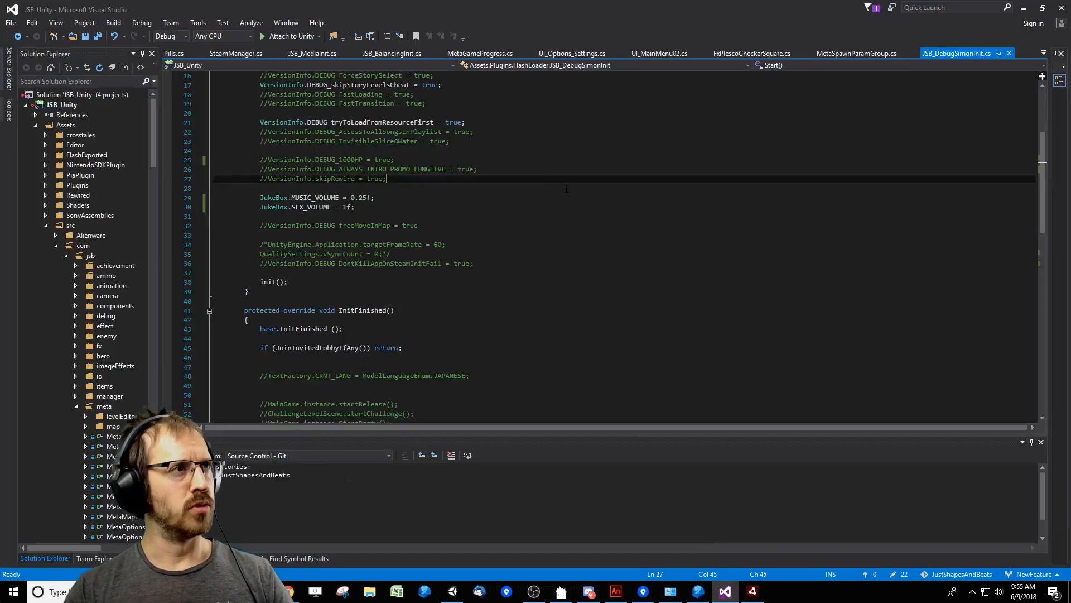
key("ctrl+f")
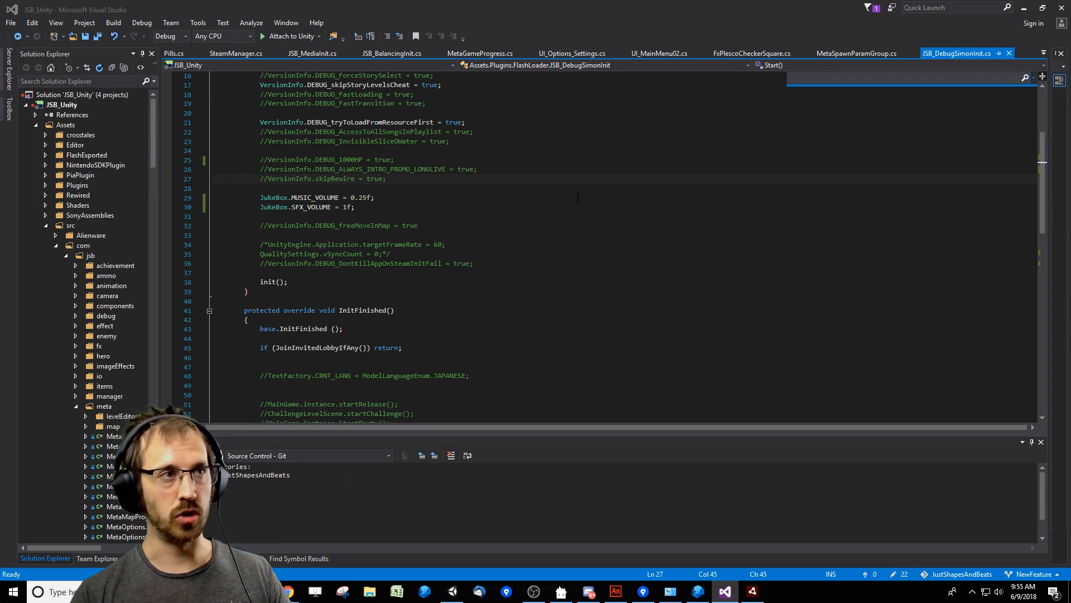
type("Col")
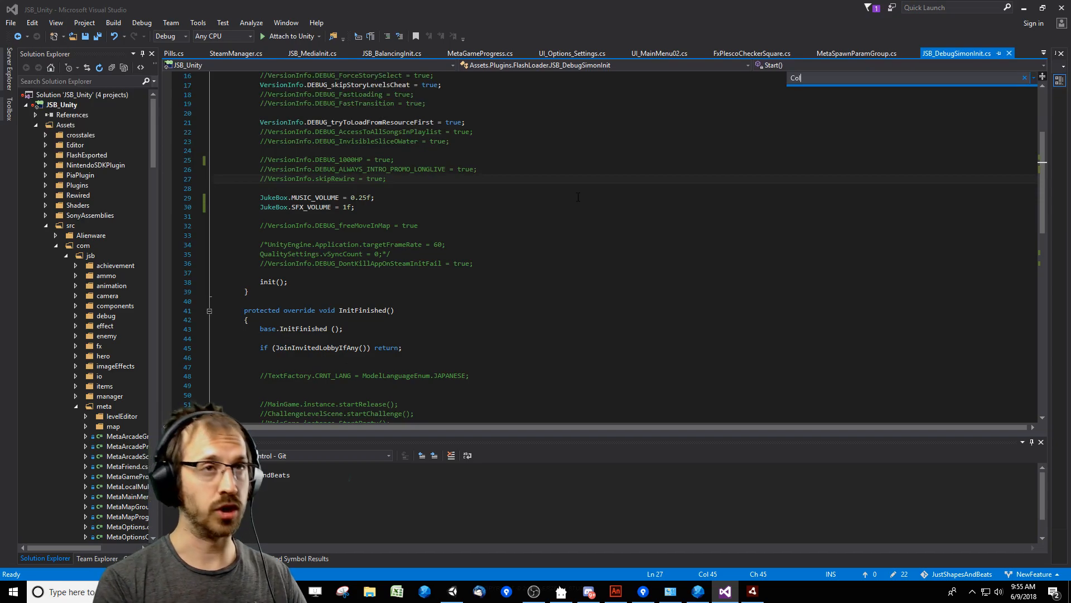
key("BackSpace")
key("BackSpace")
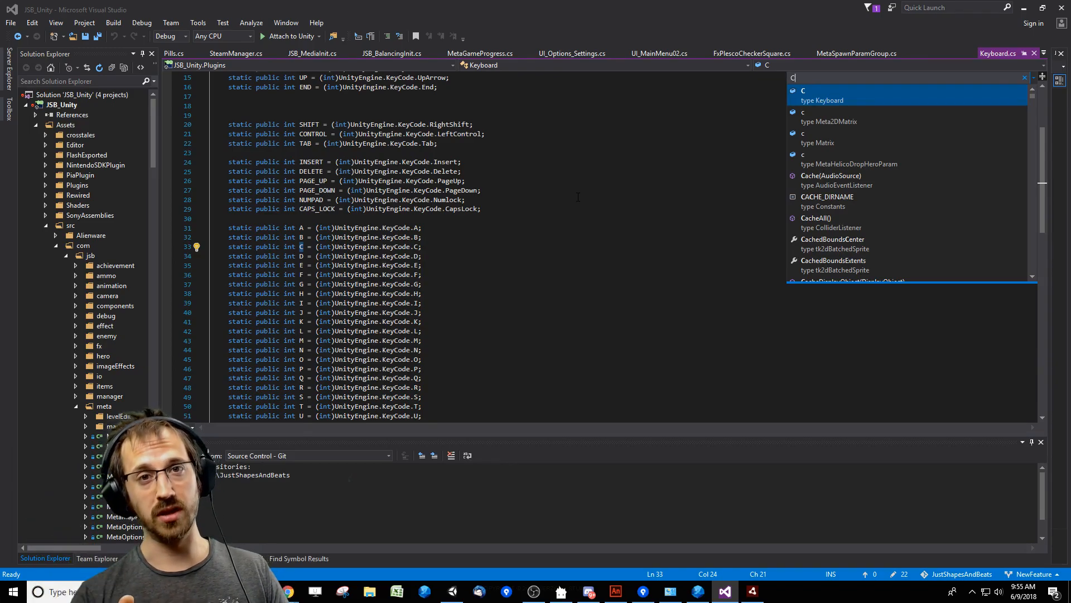
type("ol")
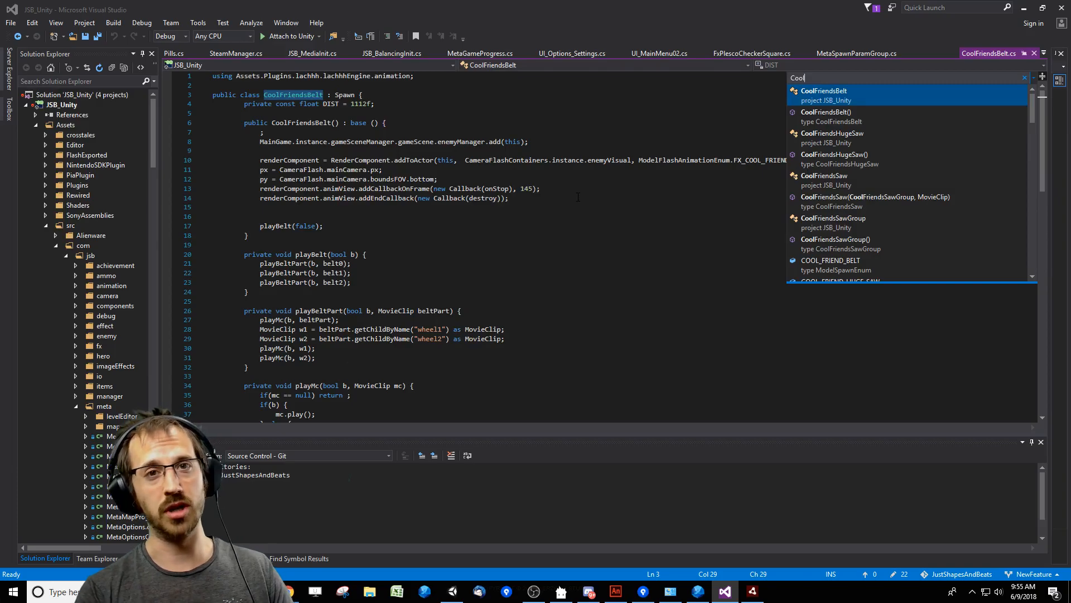
key("Down")
key("Down")
key("Down")
key("Down")
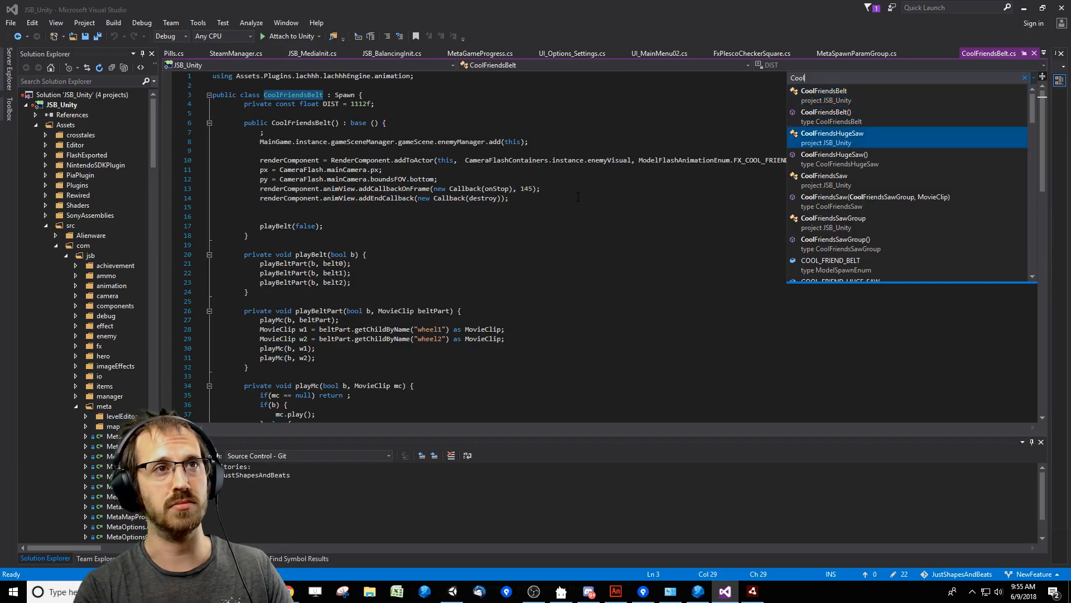
key("Return")
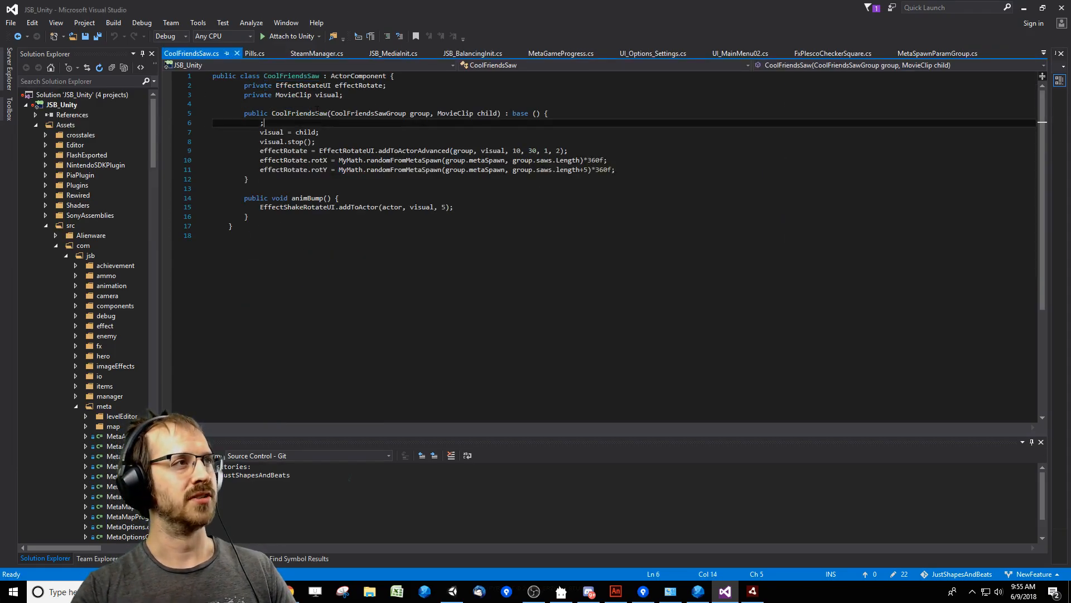
Find all references to the CoolFriendsSaw constructor and inspect its code.
double_click(299, 113)
key("ctrl+r")
key("ctrl+r")
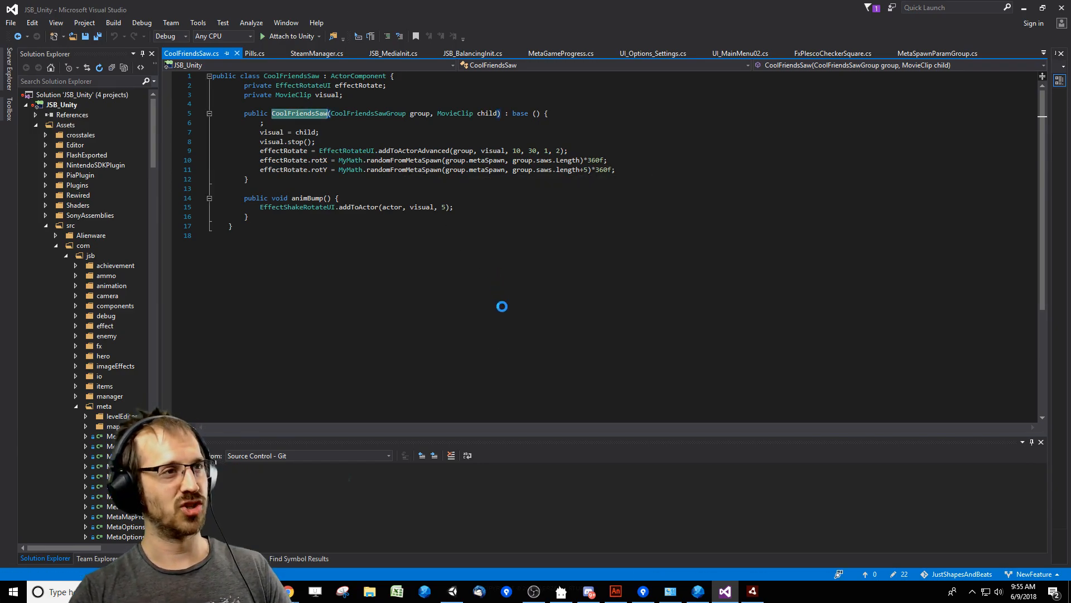
left_click(474, 368)
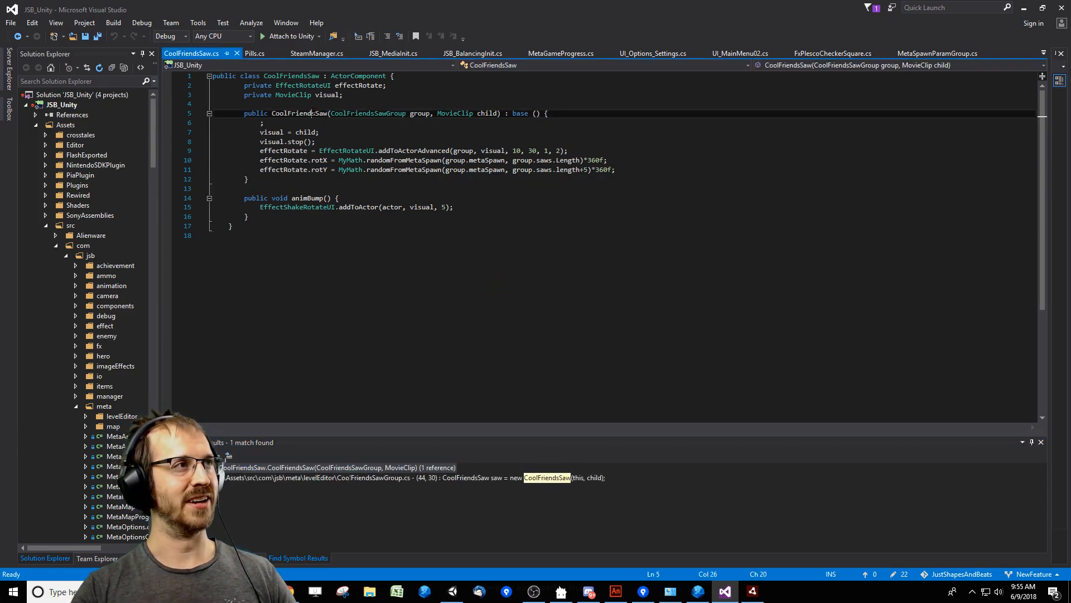
double_click(301, 114)
left_click(534, 171)
Search the code for "ModelSpawn", open the ModelSpawnEnum class and look through its spawn definitions.
key("ctrl+f")
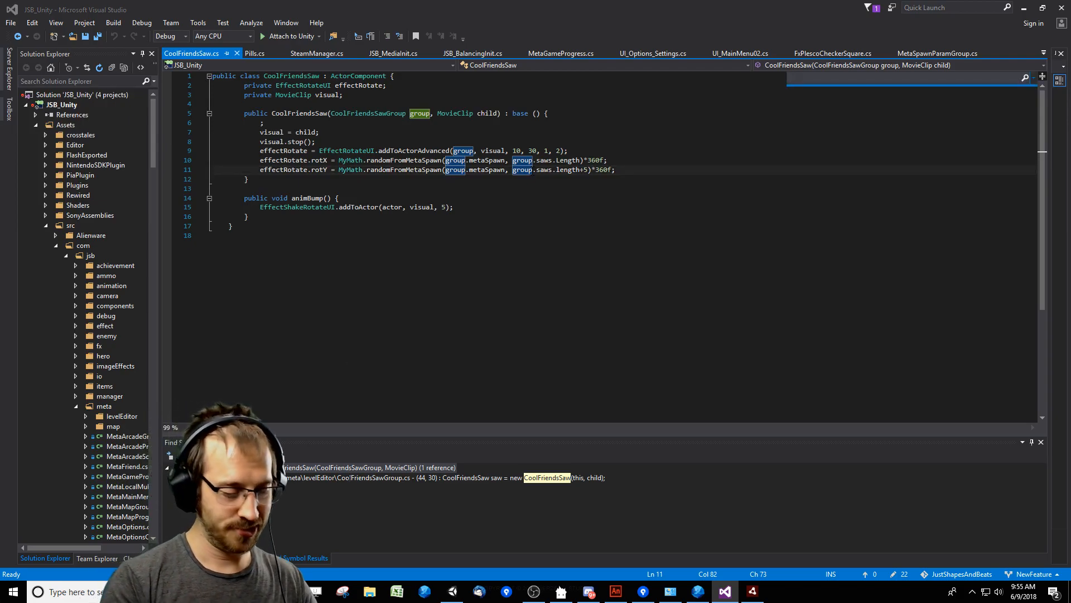
type("ModelSpawn")
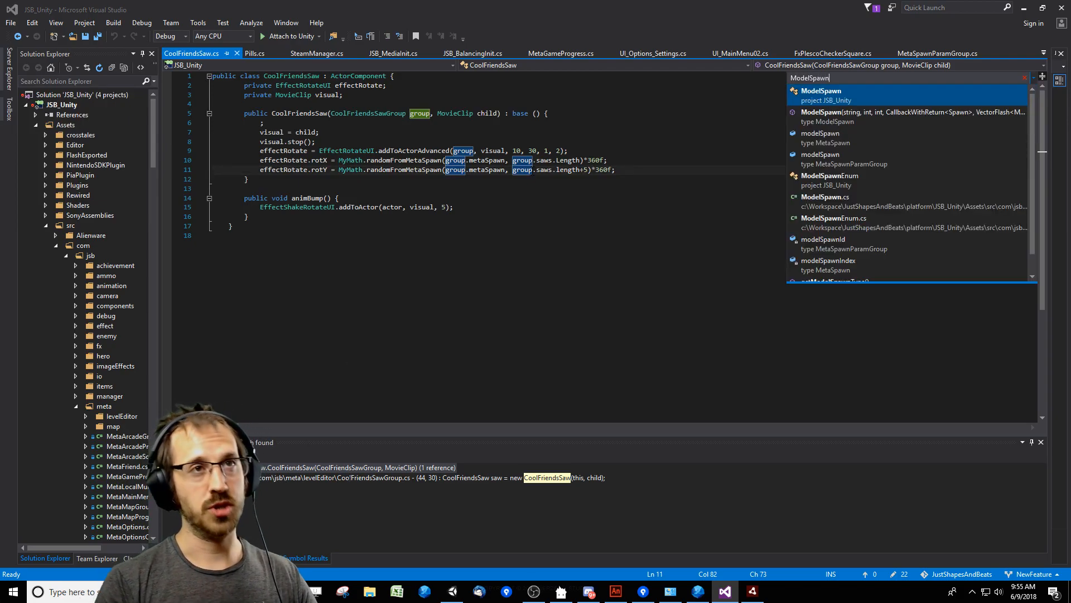
key("Down")
key("Down")
key("Down")
key("Down")
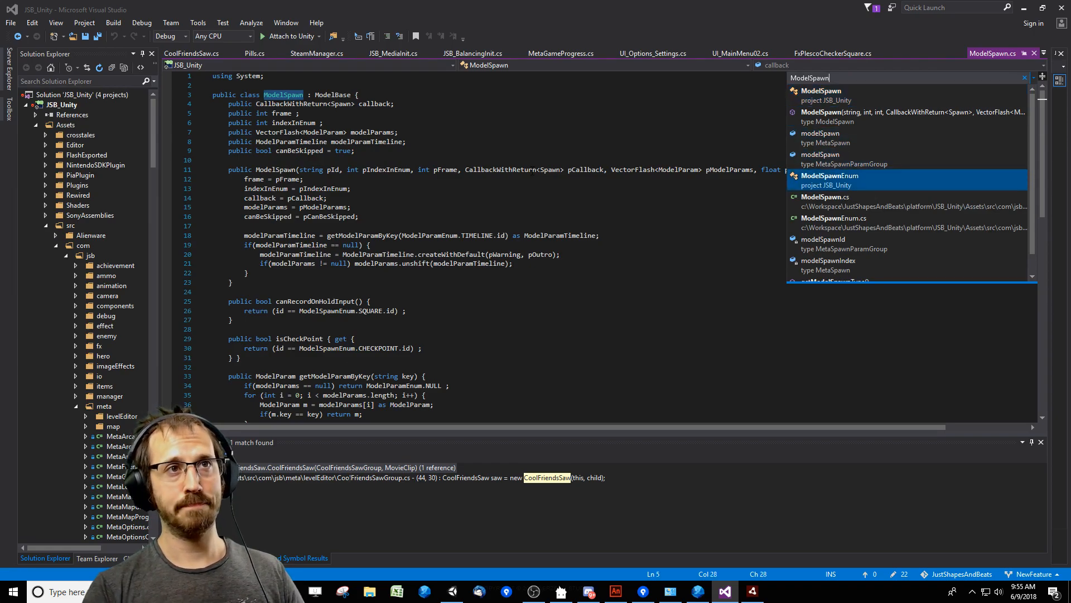
key("Return")
left_click(538, 254)
left_click(598, 311)
scroll(598, 311, "down", 10)
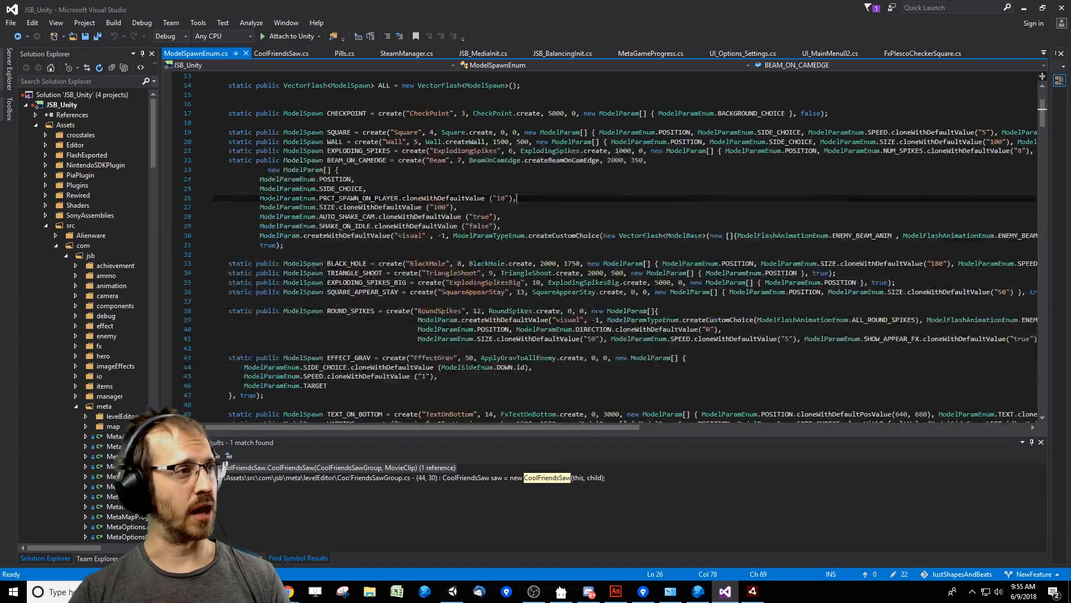
scroll(594, 305, "down", 3)
left_click(591, 300)
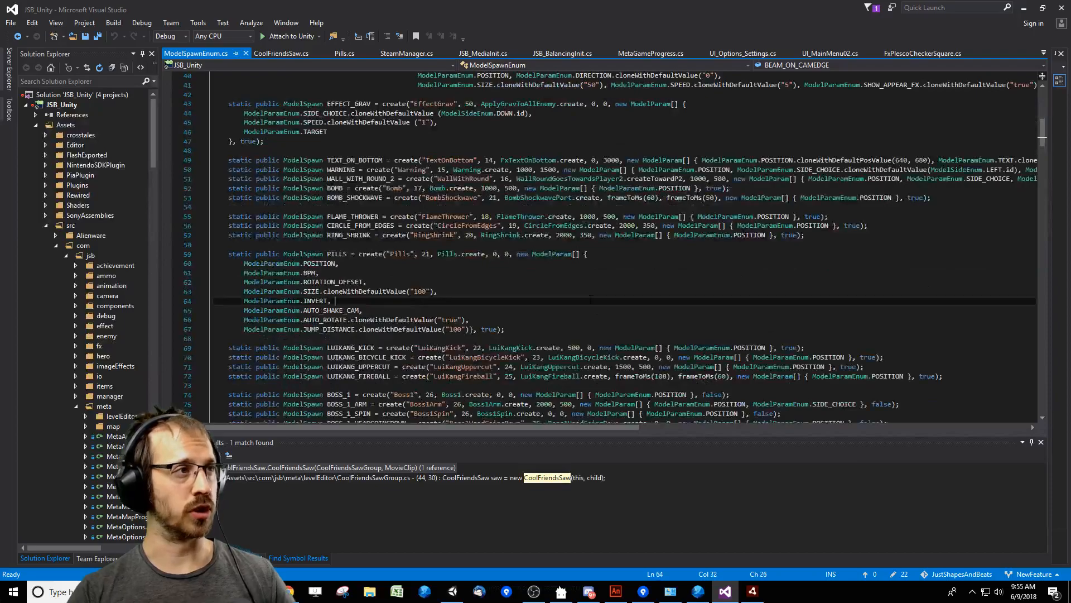
Find "cool" in the spawn definitions and go to the definition of the CoolFriendsHugeSaw class from its entry.
key("ctrl+f")
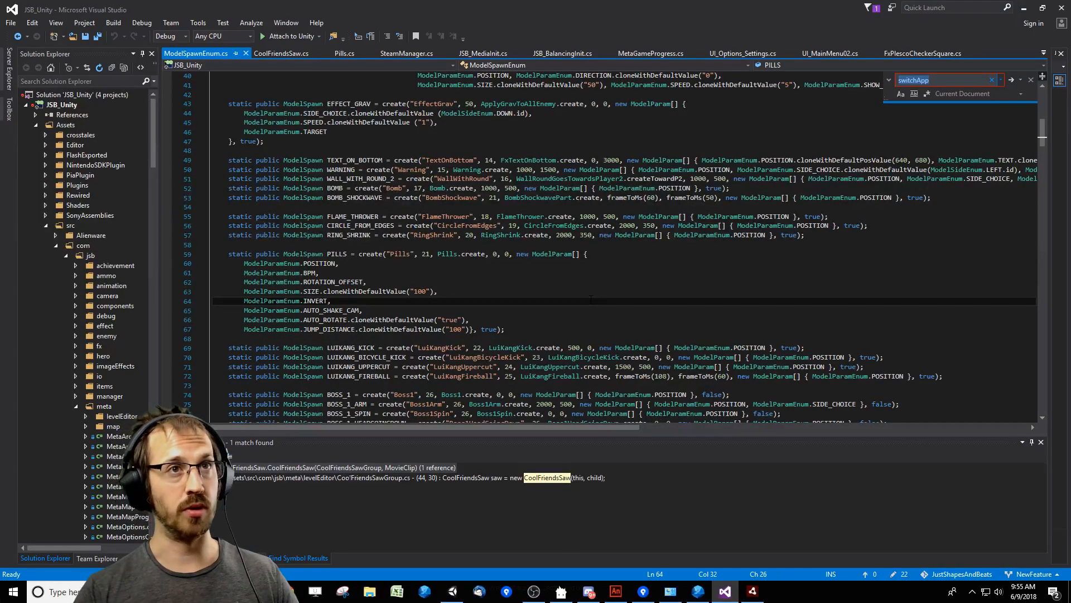
type("ool")
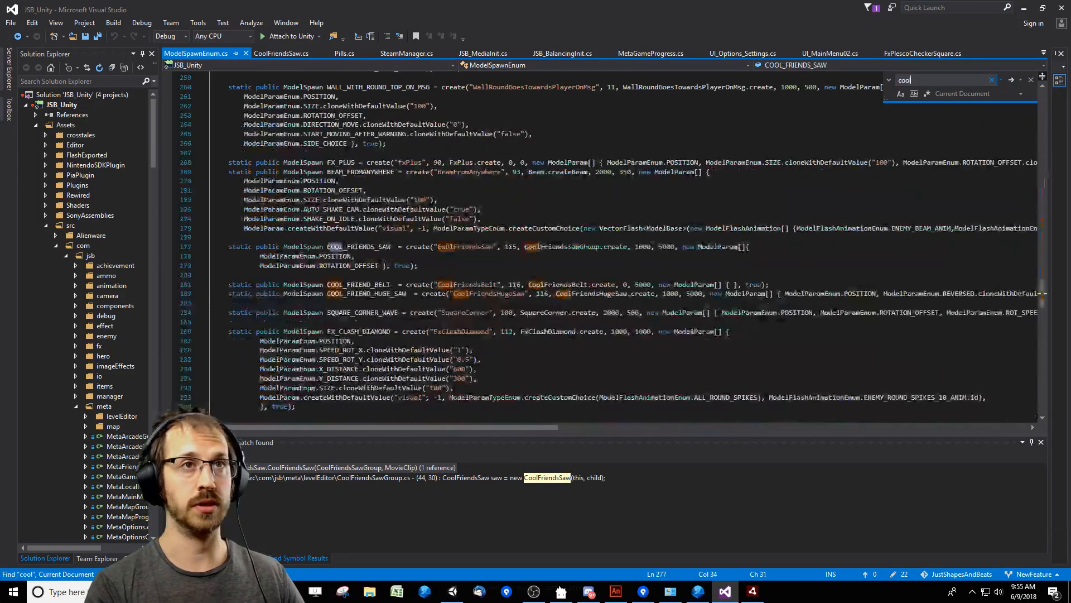
left_click(592, 295)
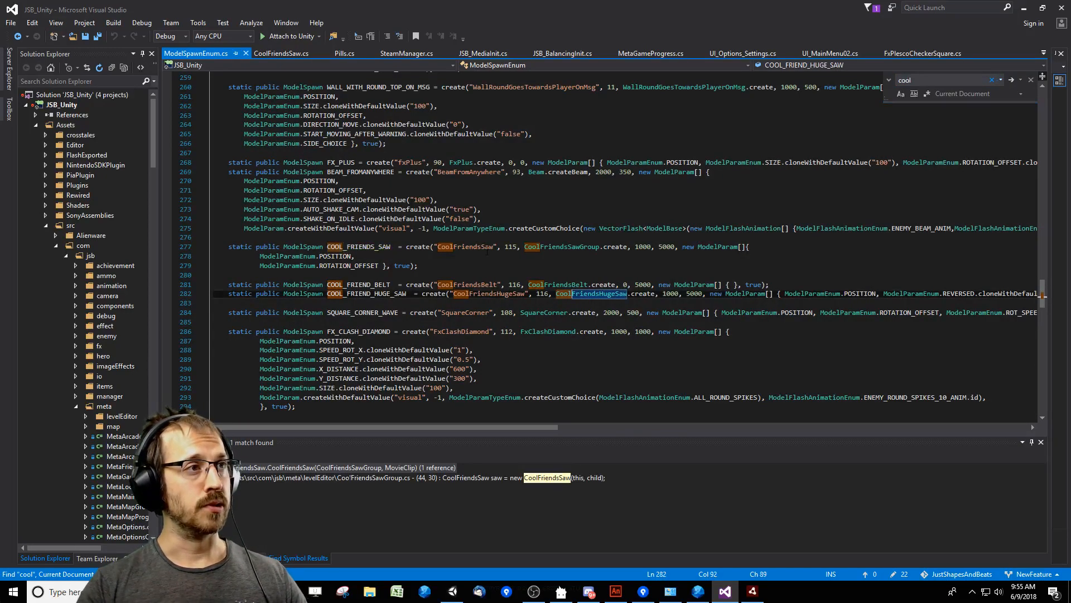
double_click(498, 294)
left_click(603, 295)
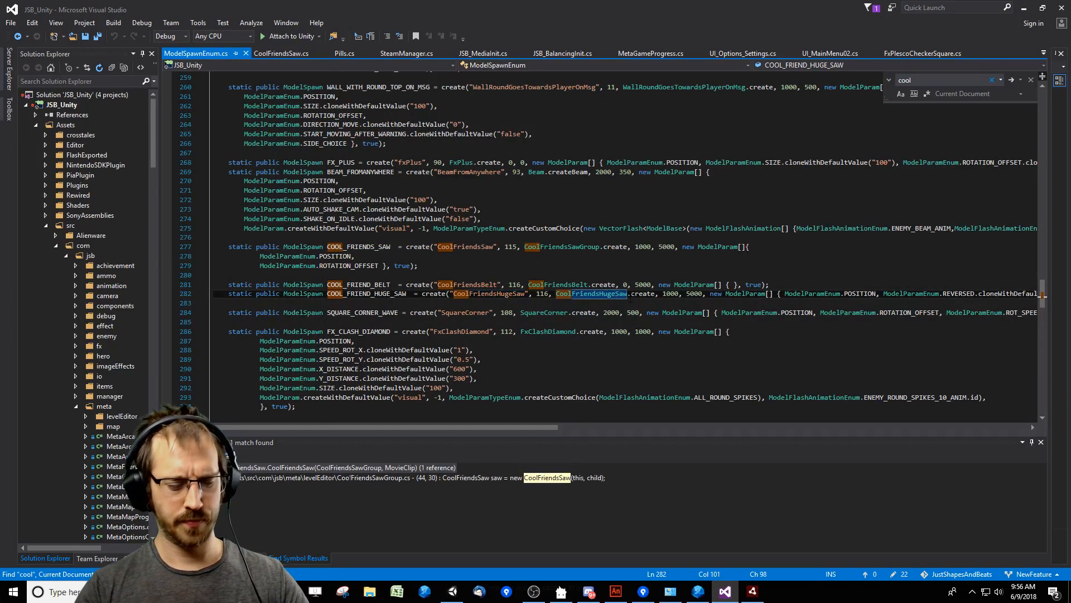
key("F12")
Go to the definition of FX_COOL_FRIENDS_HUGE_SAW_ANIM and check which Flash file it uses.
double_click(791, 188)
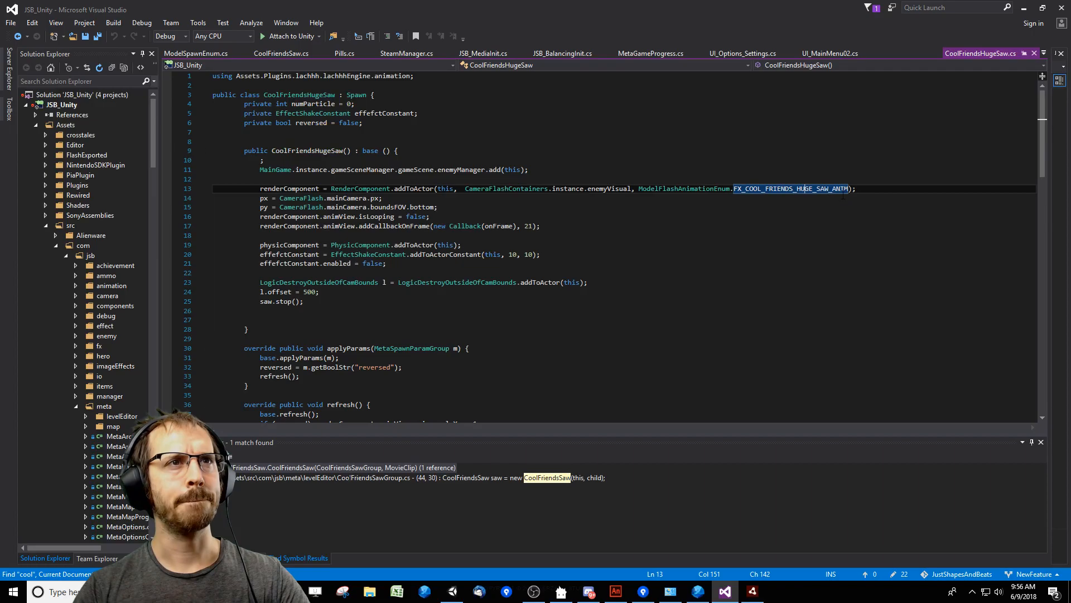
key("F12")
left_click(781, 247)
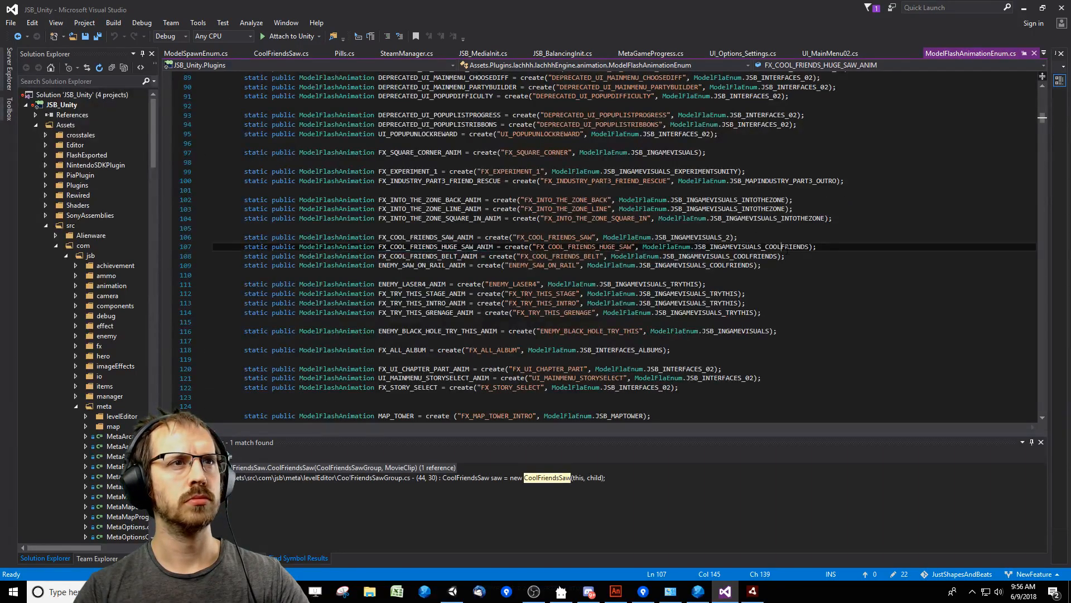
In File Explorer, go to JustShapesAndBeats > Visuals > Integrated in the Workspace folder and open JSB_IngameVisuals_CoolFriends.fla in Animate.
left_click(370, 591)
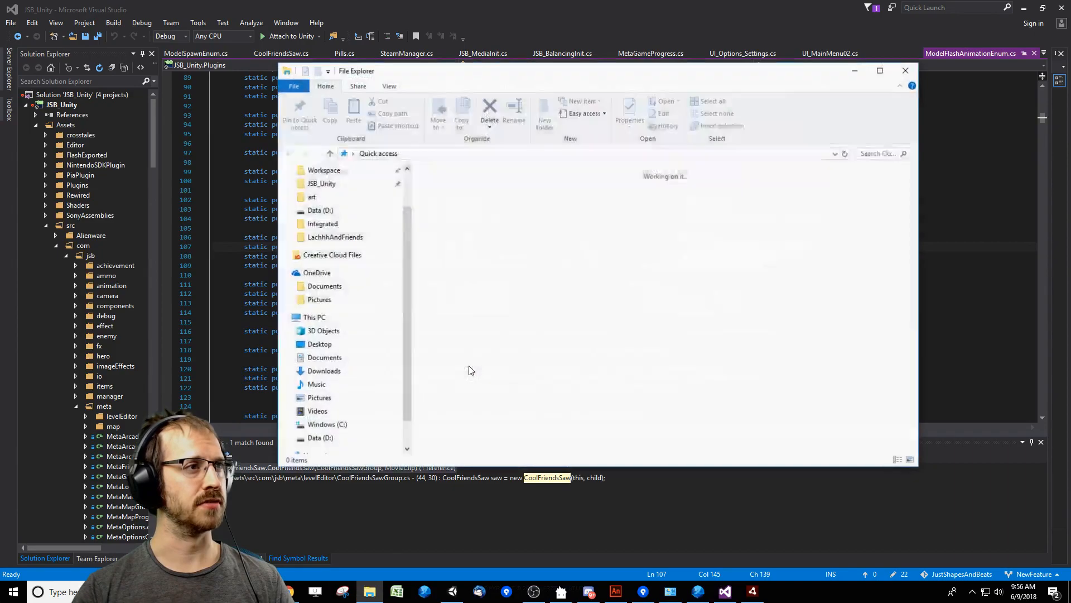
left_click(355, 228)
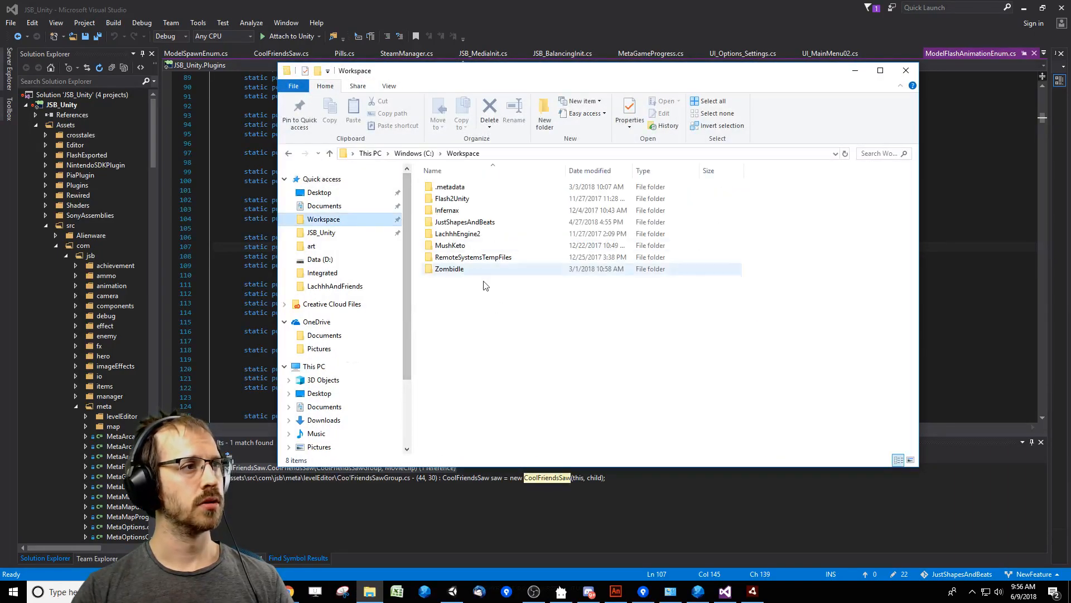
double_click(471, 241)
double_click(463, 304)
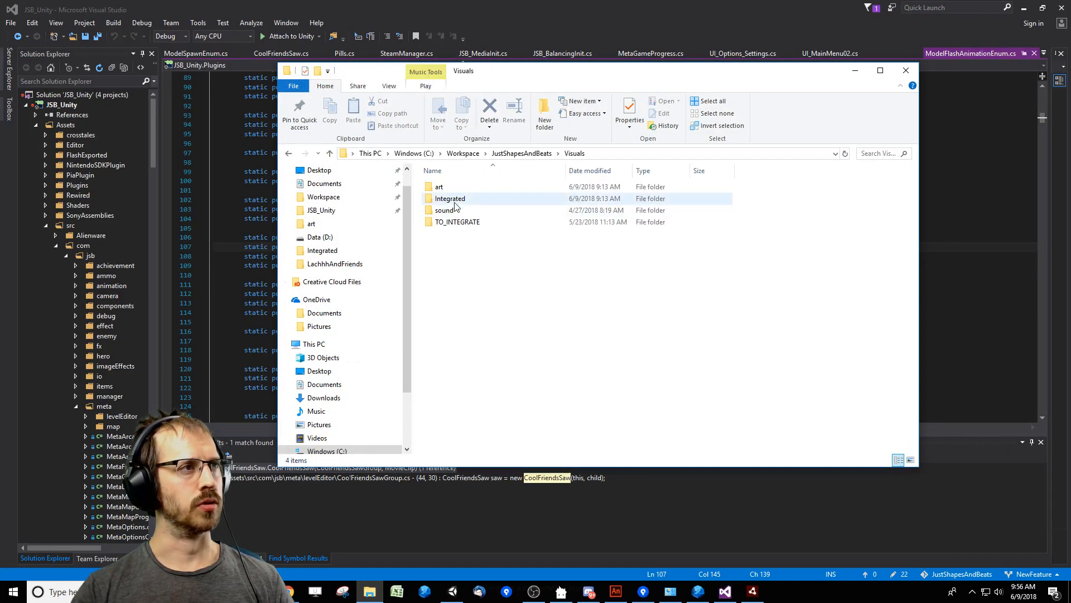
double_click(457, 187)
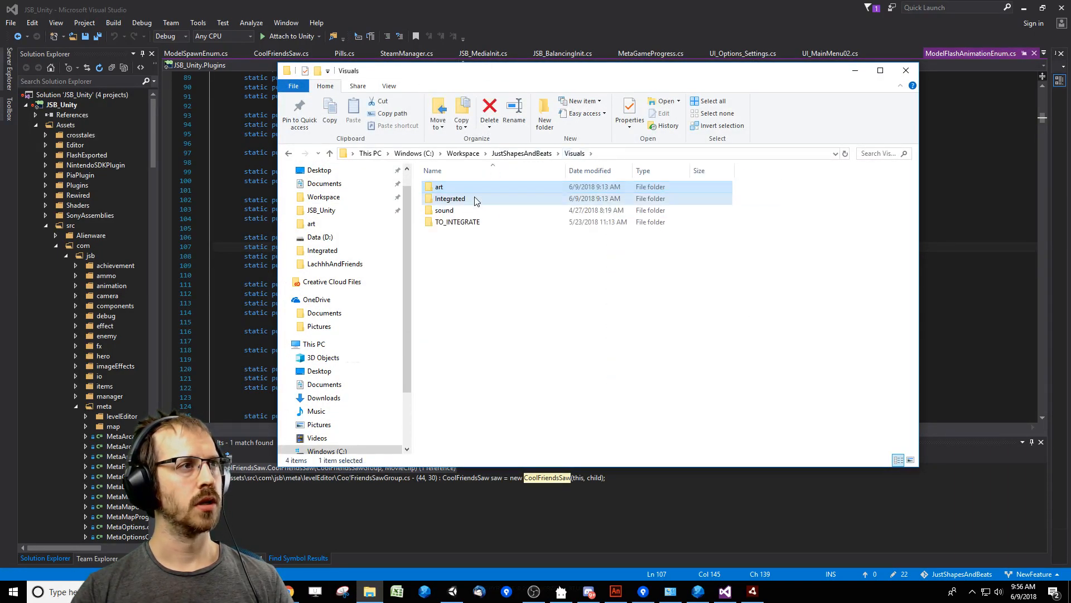
double_click(472, 199)
scroll(508, 287, "down", 6)
double_click(486, 260)
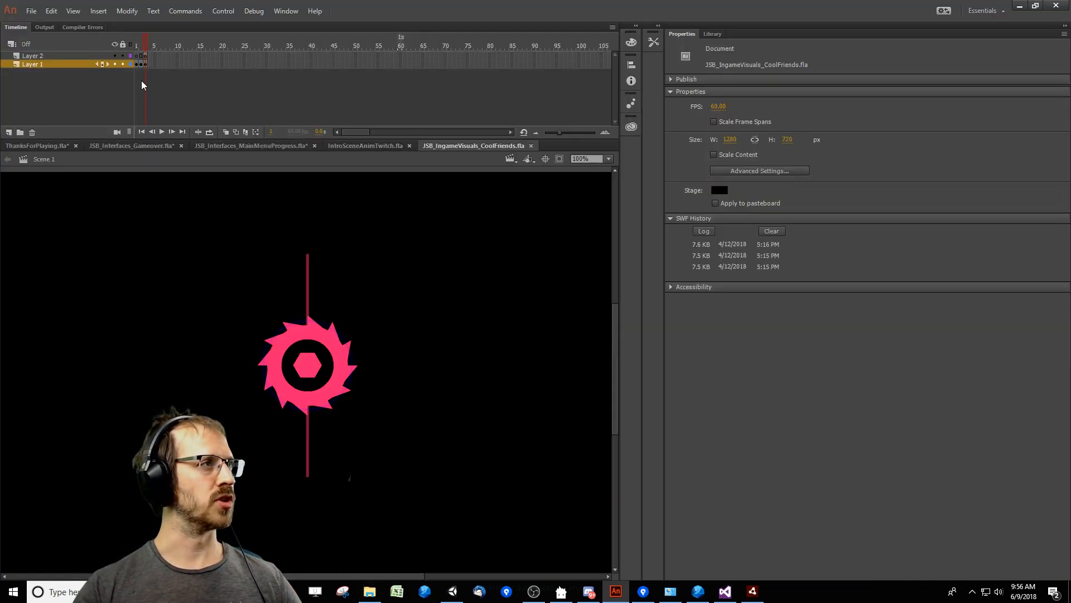
From the main timeline's first frame, open the FX_COOL_FRIENDS_HUGE_SAW symbol, play its animation and open its SpinningWheel symbol.
left_click_drag(146, 47, 137, 48)
key("z")
left_click(339, 341, "alt")
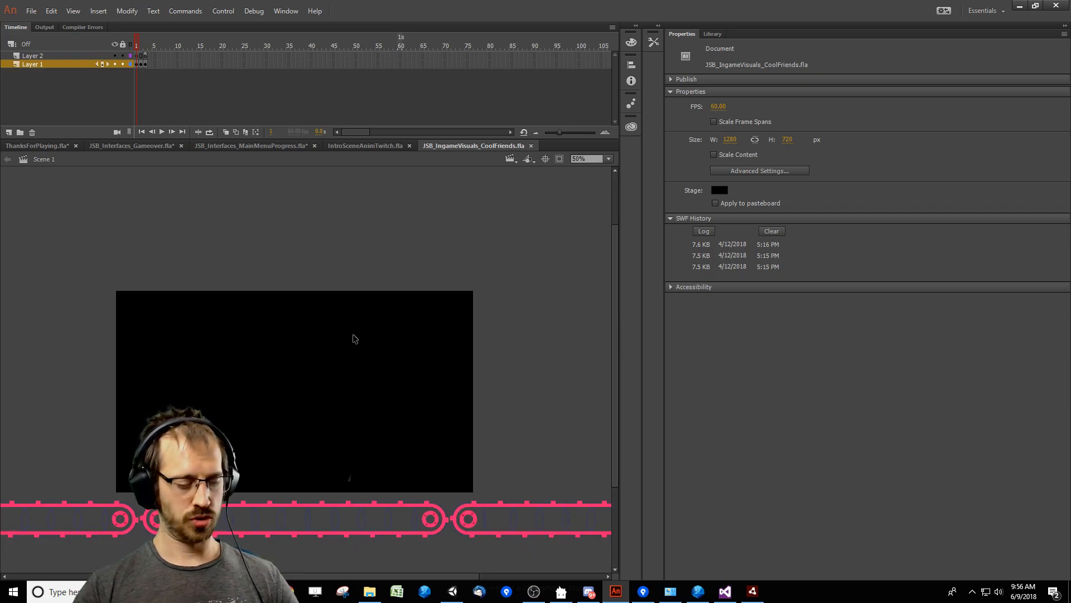
double_click(457, 256)
key("Return")
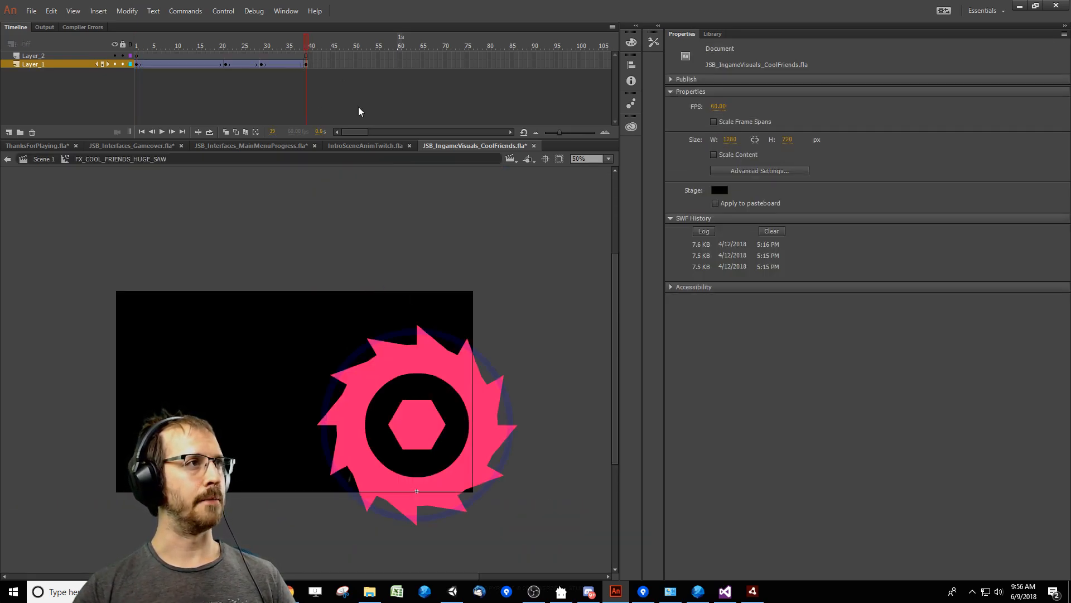
left_click(483, 436)
double_click(494, 437)
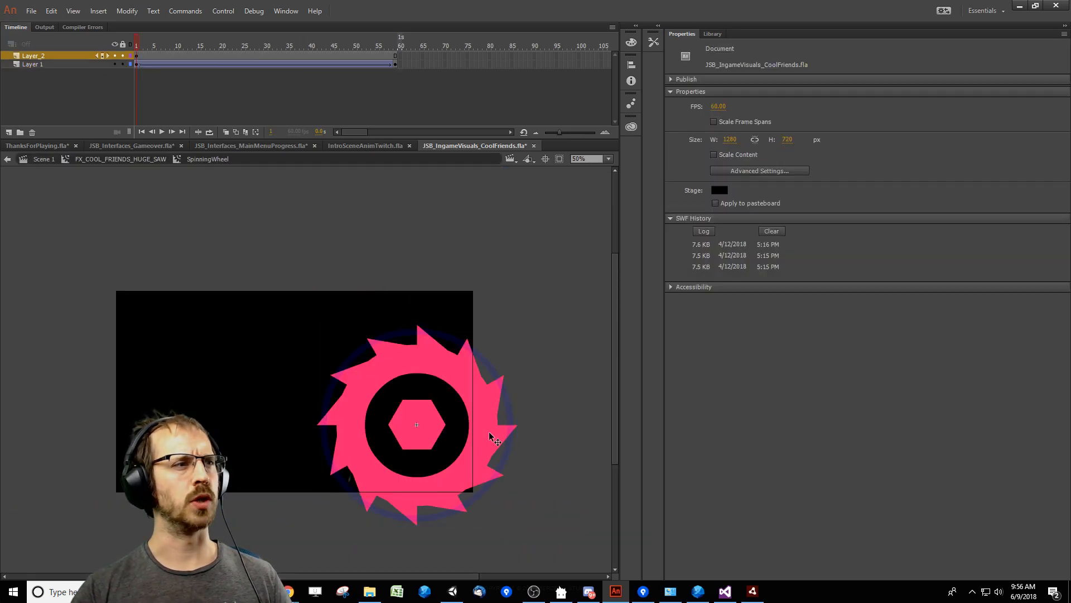
Try moving the saw instance up and to the right inside SpinningWheel, and undo the move.
left_click(502, 437)
left_click_drag(495, 438, 515, 378)
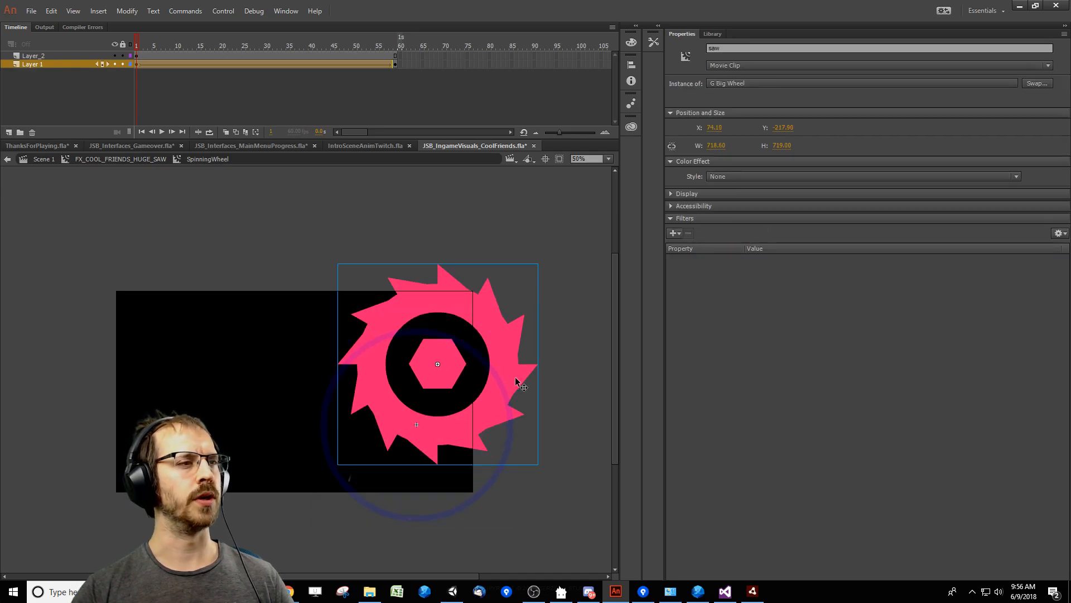
key("ctrl+z")
Scrub through the SpinningWheel animation and open its G Big Wheel symbol.
left_click_drag(137, 46, 413, 62)
double_click(488, 438)
Try filling the big wheel's black ring with red, and undo the color change.
left_click(453, 437)
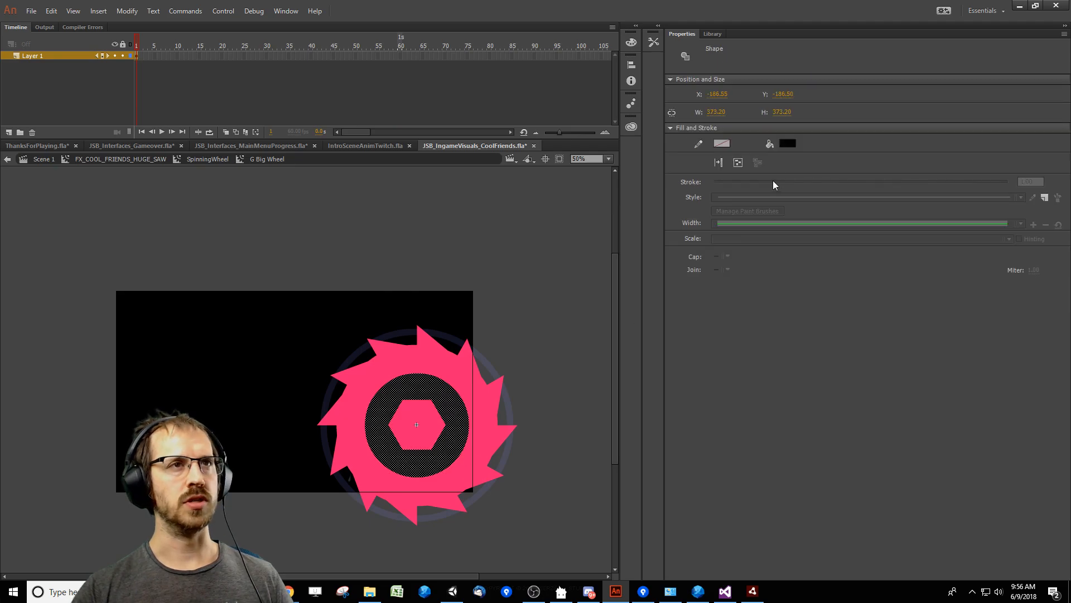
left_click(787, 144)
left_click(829, 229)
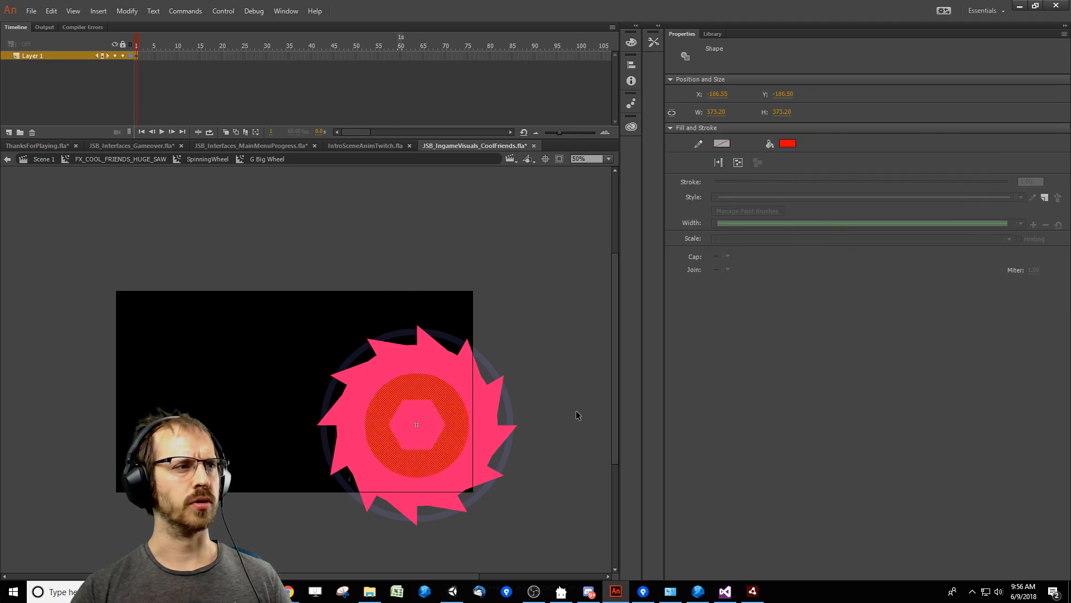
left_click(578, 415)
left_click(460, 433)
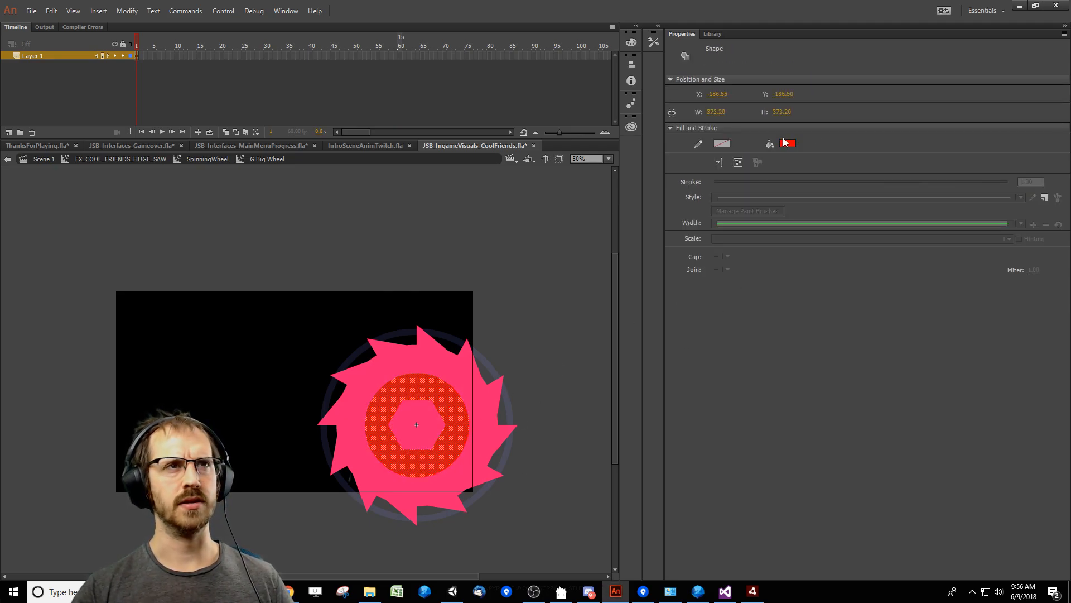
key("ctrl+z")
left_click(575, 331)
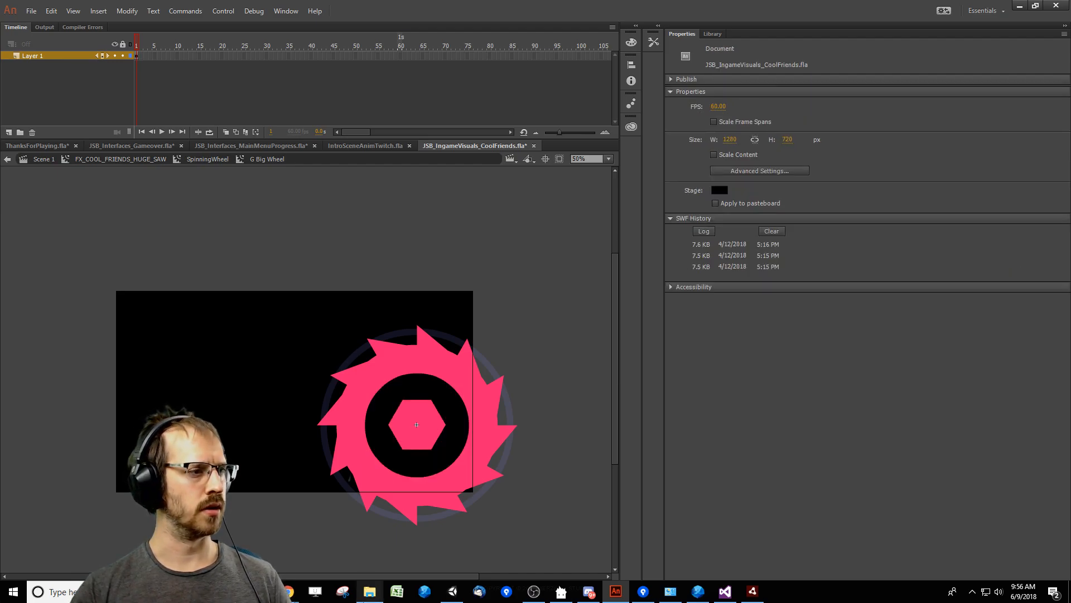
Switch to the Integrated folder in File Explorer and open JSB_IngameVisuals_TryThis.fla.
left_click(366, 597)
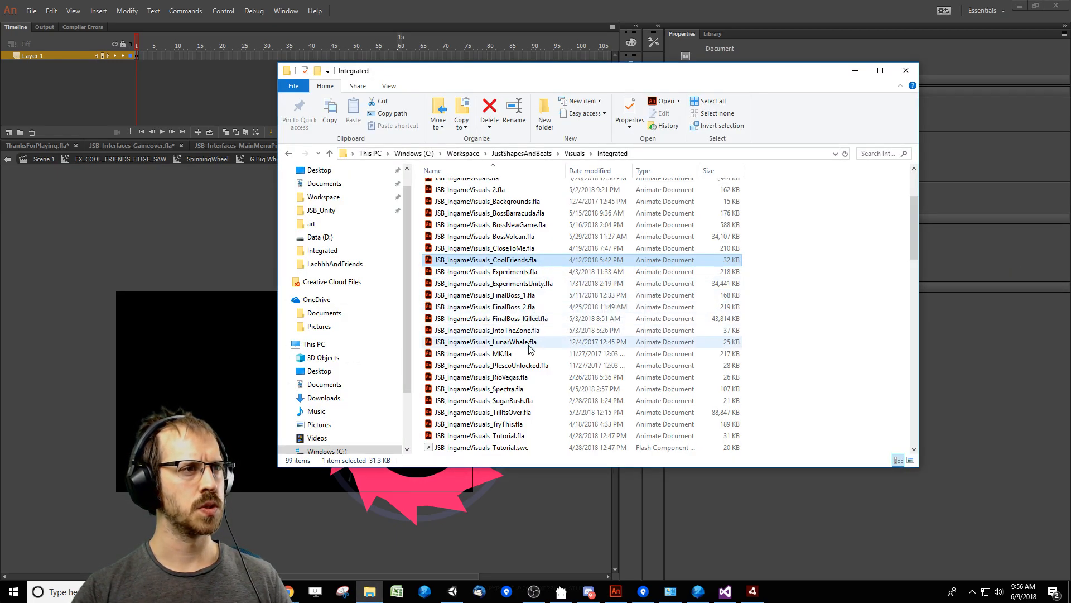
double_click(485, 259)
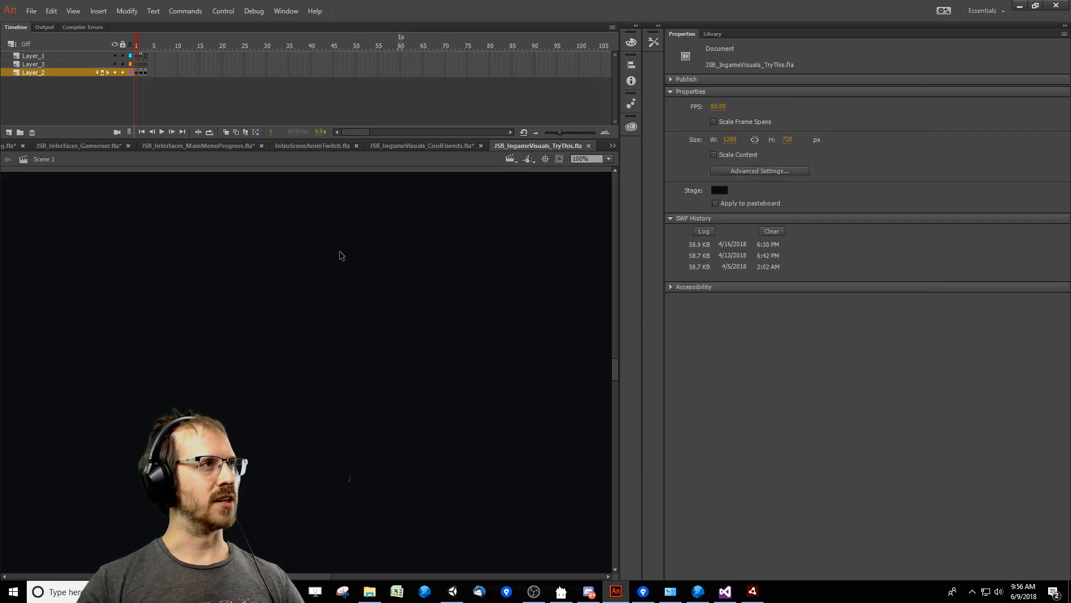
Drill down from frame 2 of the TryThis scene into the lower gear's center circle and inspect its dark red fill color.
left_click(142, 47)
left_click_drag(311, 389, 251, 380)
left_click(251, 380, "ctrl+shift")
double_click(439, 481)
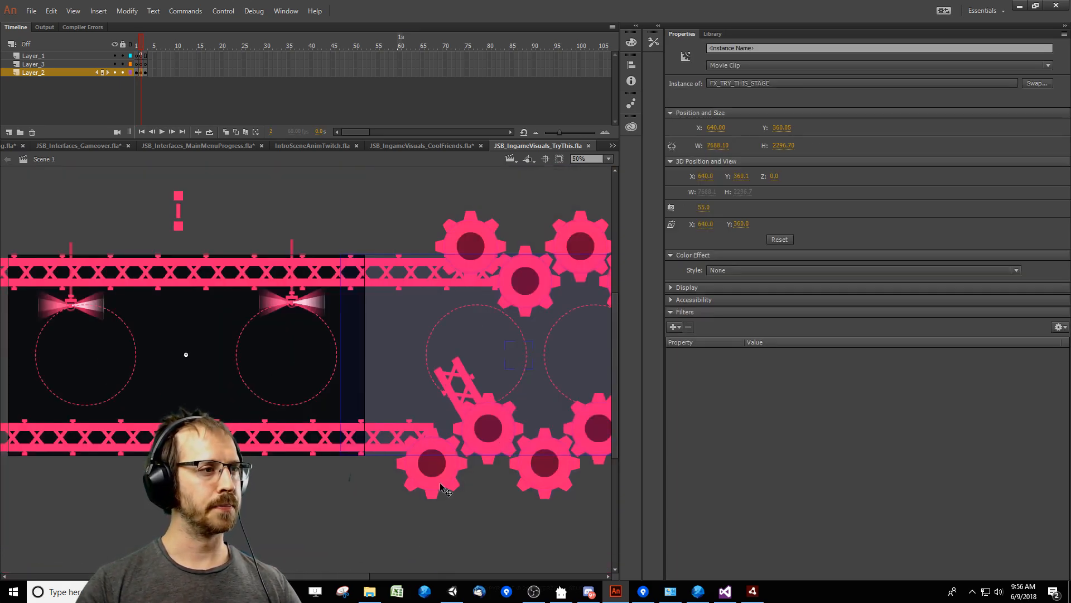
double_click(436, 468)
double_click(436, 468)
double_click(435, 468)
left_click(436, 468)
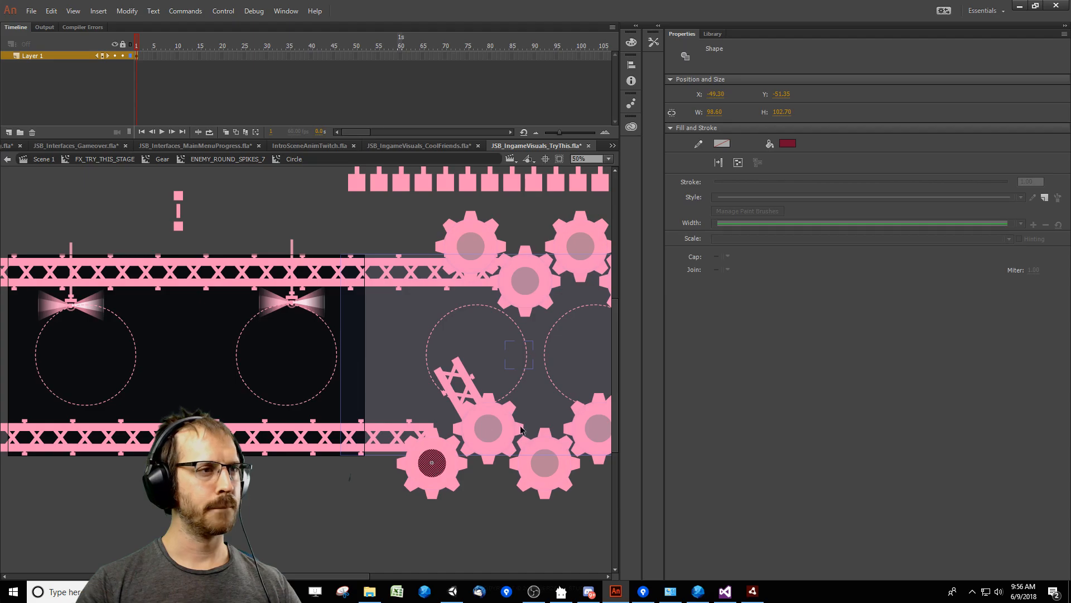
left_click(788, 144)
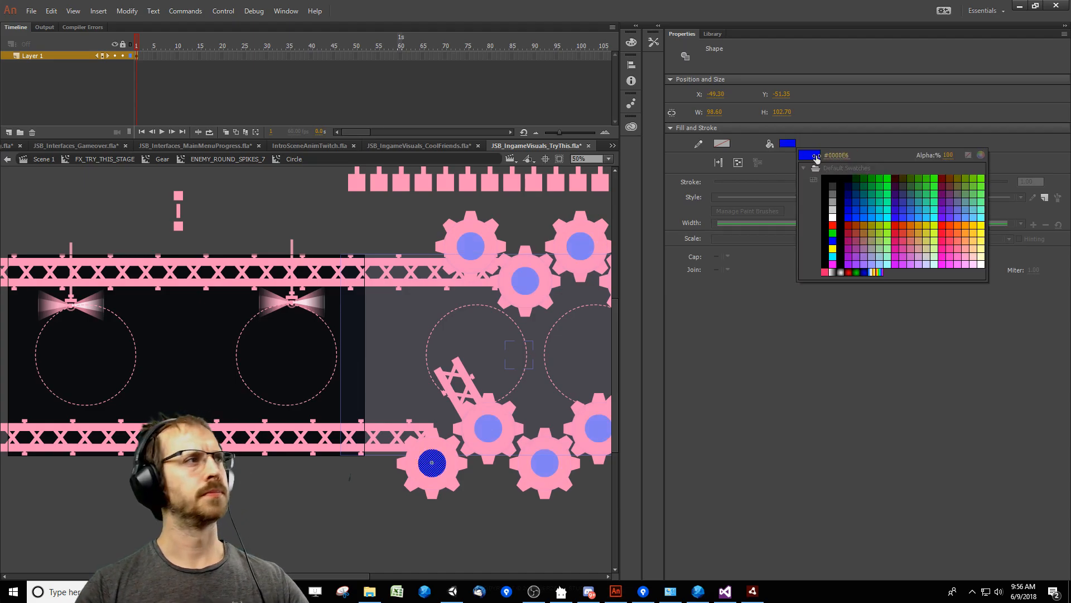
key("Escape")
Switch to JustShapesAndBeatsEditor and load the Corrupted preview through the quick-load list.
left_click(752, 591)
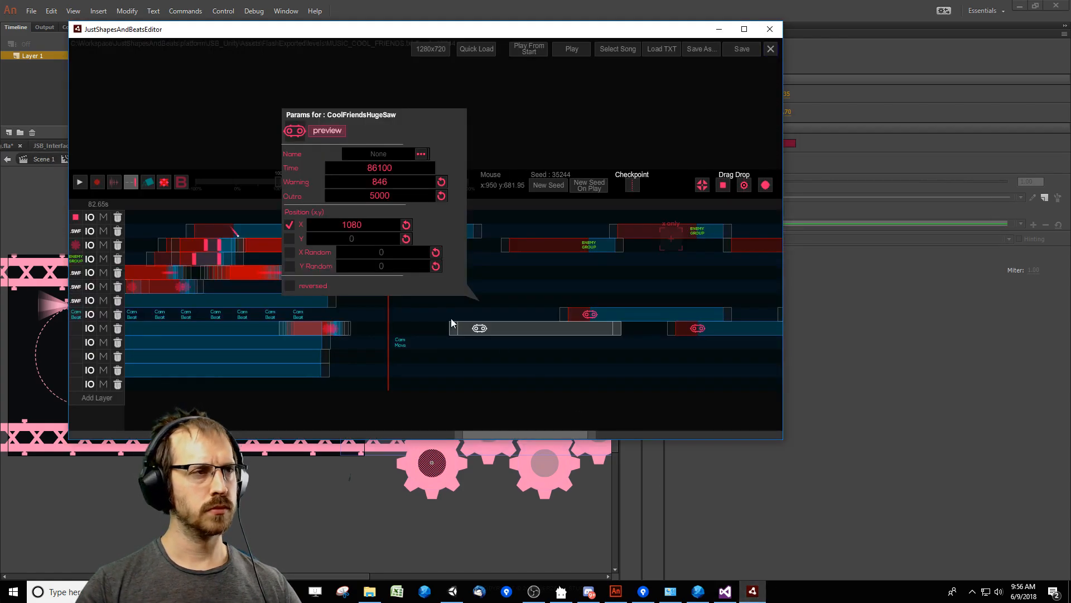
left_click(467, 264)
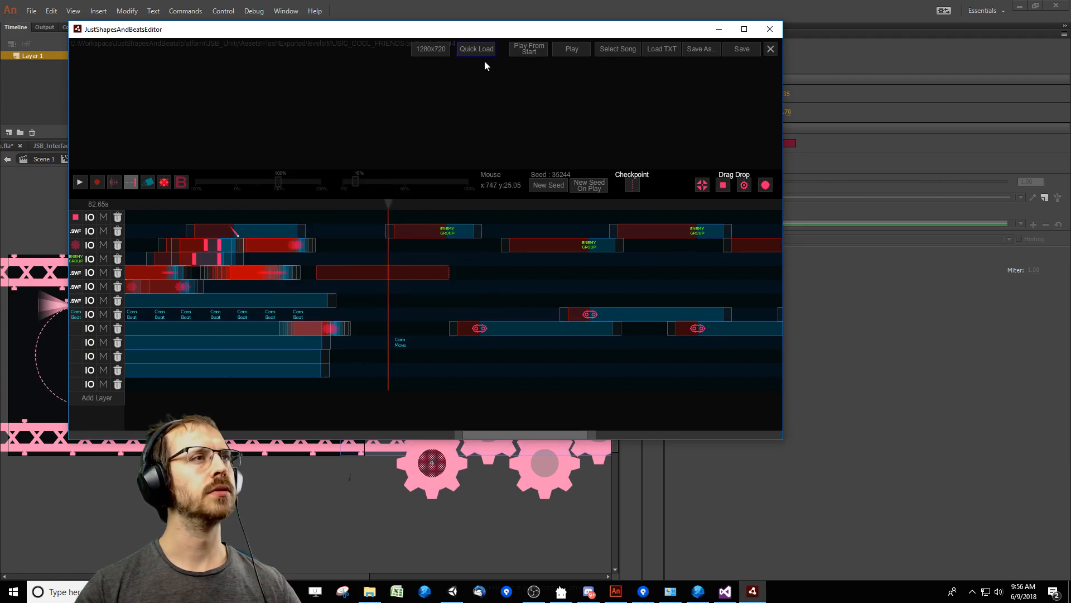
left_click(472, 50)
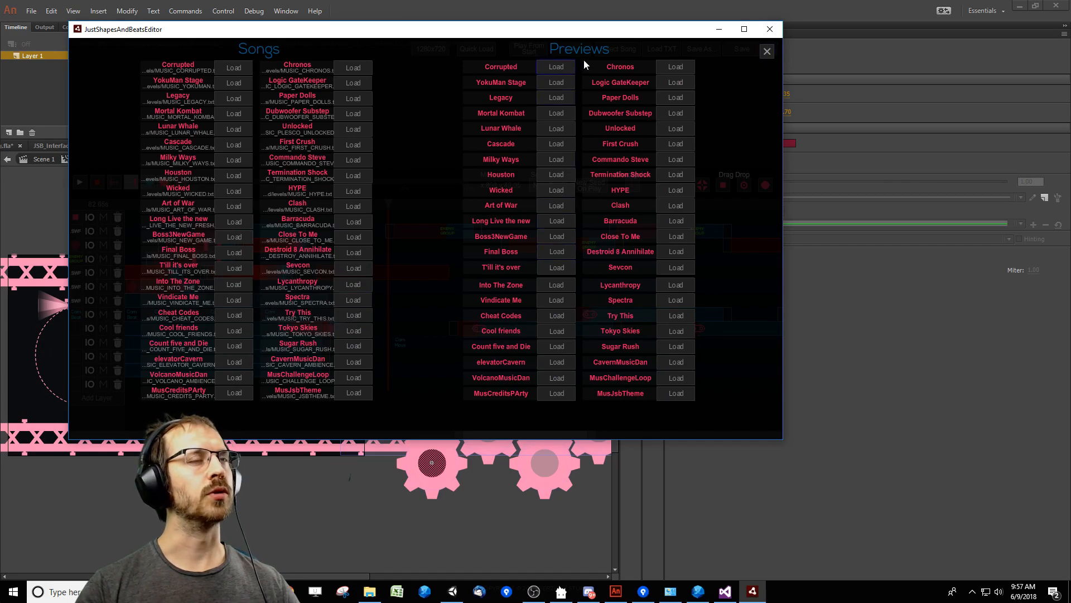
left_click(556, 67)
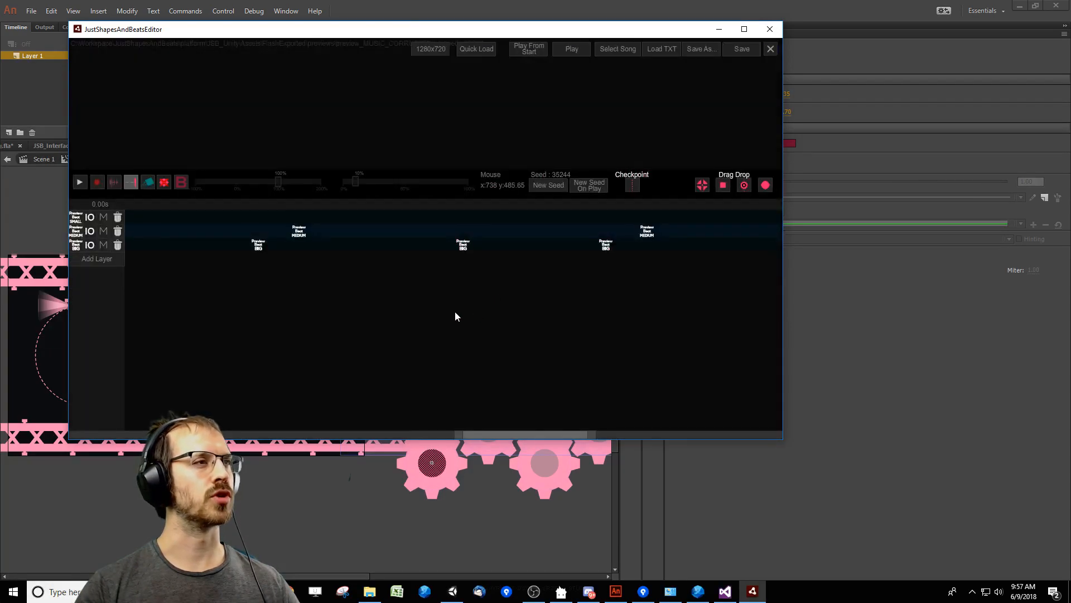
Swap the square in the drag-and-drop set for TriangleRocket and place a rocket event on the first layer.
left_click(738, 190)
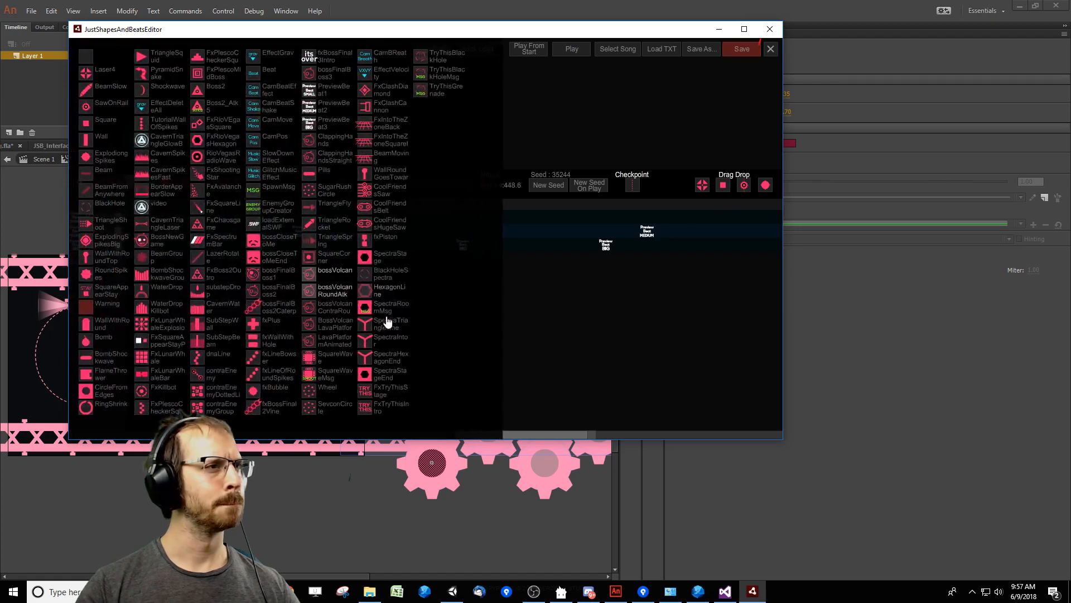
left_click(333, 229)
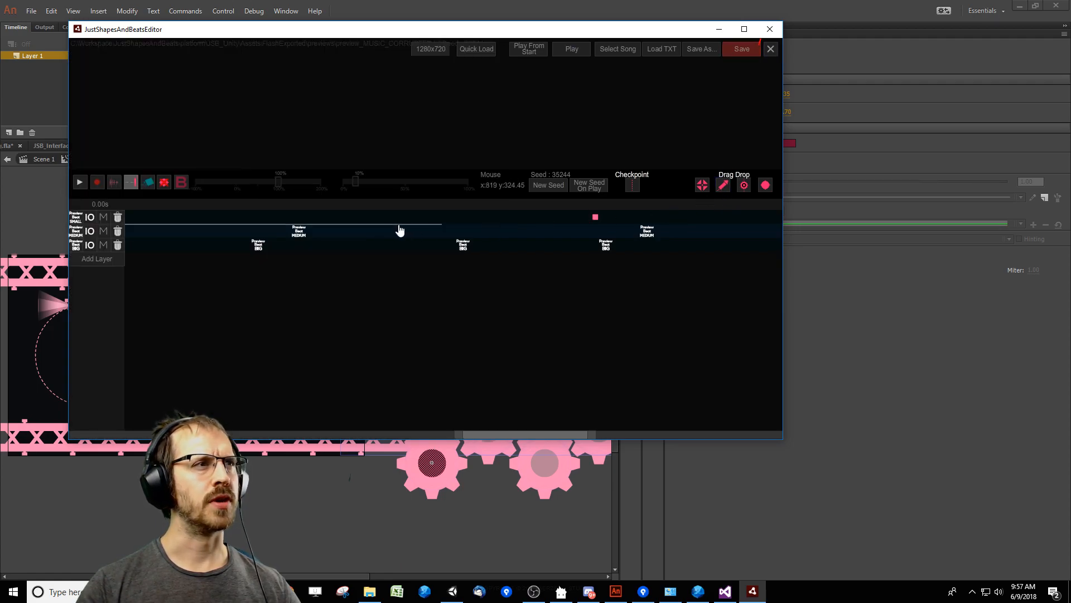
left_click_drag(400, 227, 401, 218)
left_click_drag(537, 223, 539, 223)
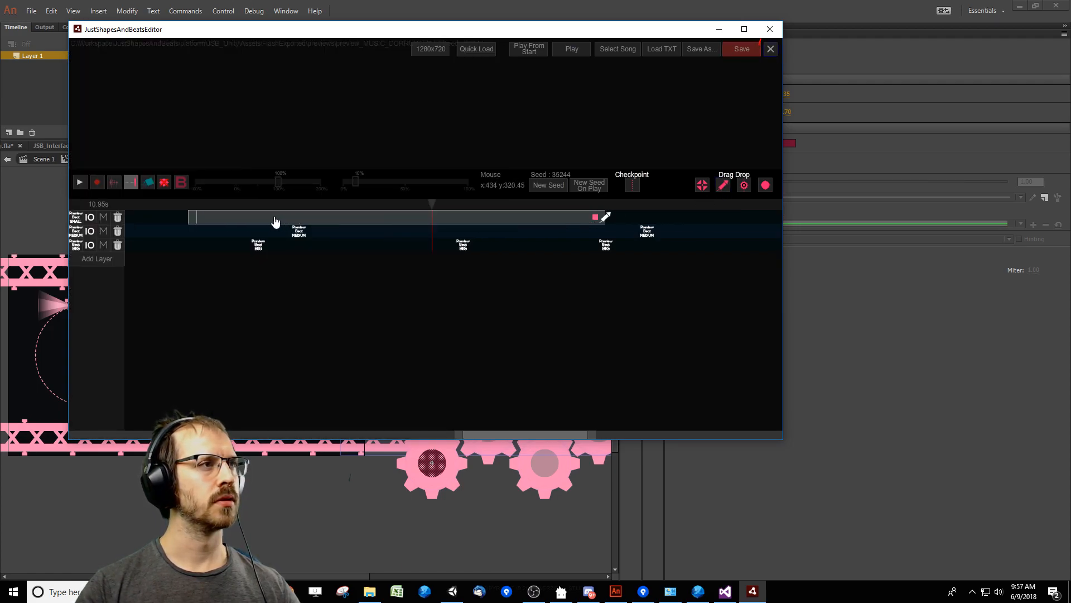
left_click_drag(193, 221, 690, 225)
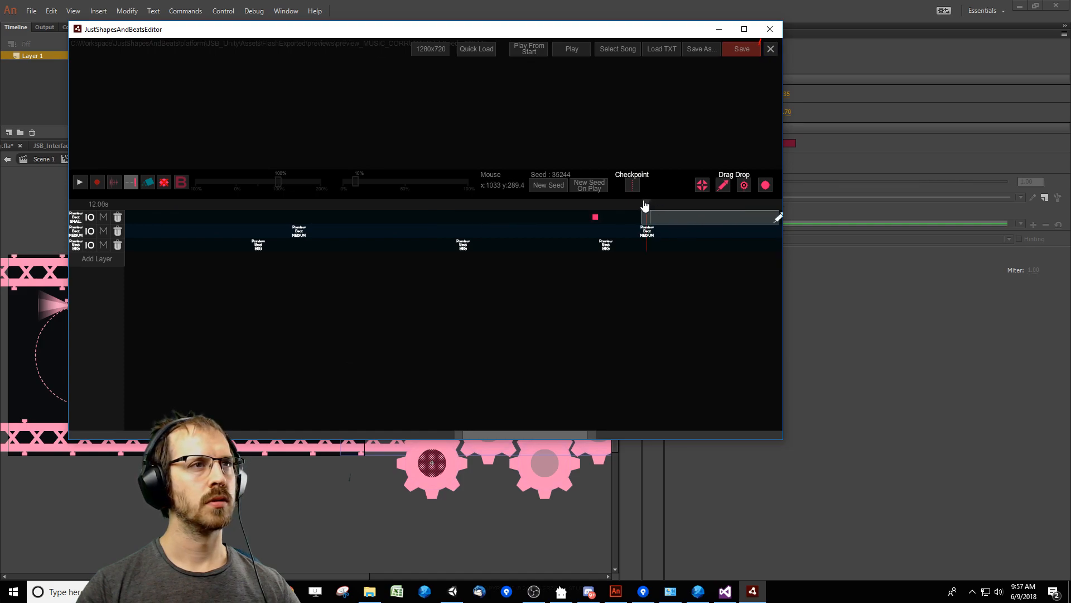
Move the TriangleRocket event to about 12.75 s and enlarge the preview area by lowering the timeline.
key("space")
key("space")
left_click_drag(522, 433, 595, 433)
left_click_drag(317, 218, 337, 222)
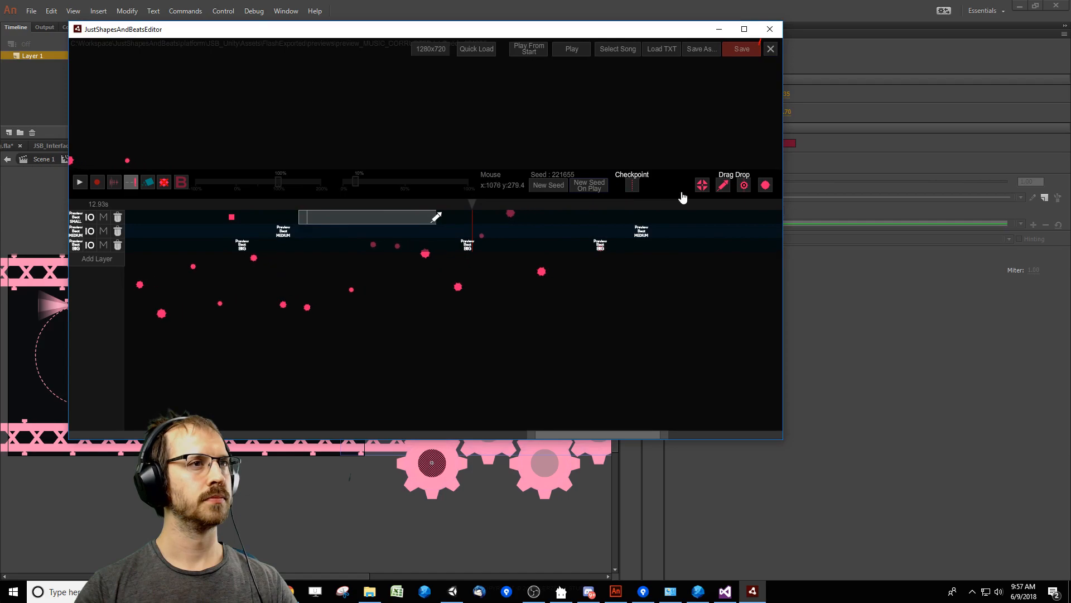
left_click_drag(683, 197, 630, 336)
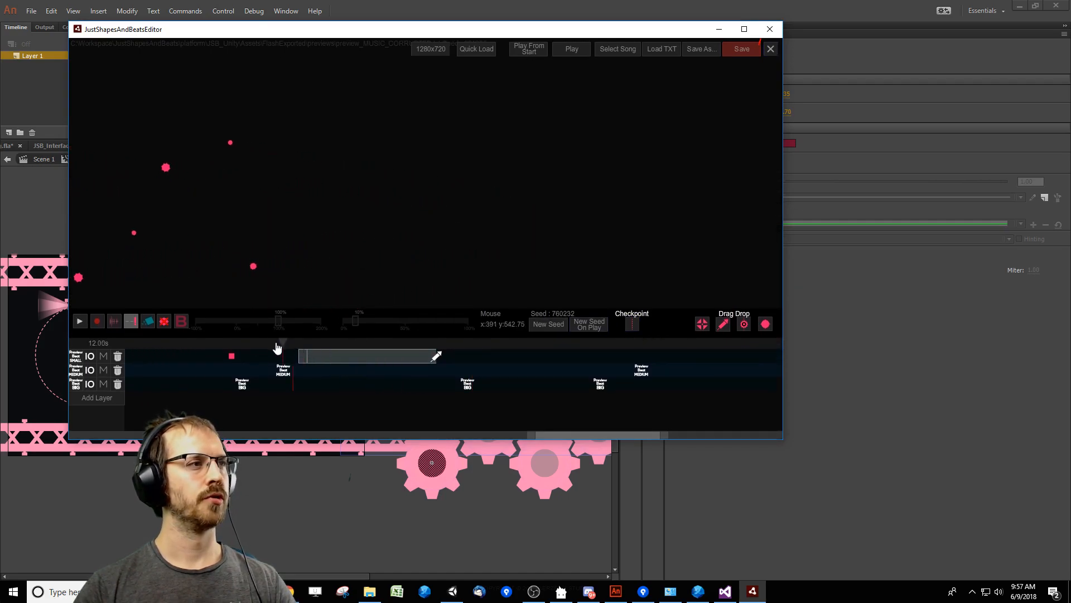
Mute the second and third layers and play back the TriangleRocket event on its own.
key("space")
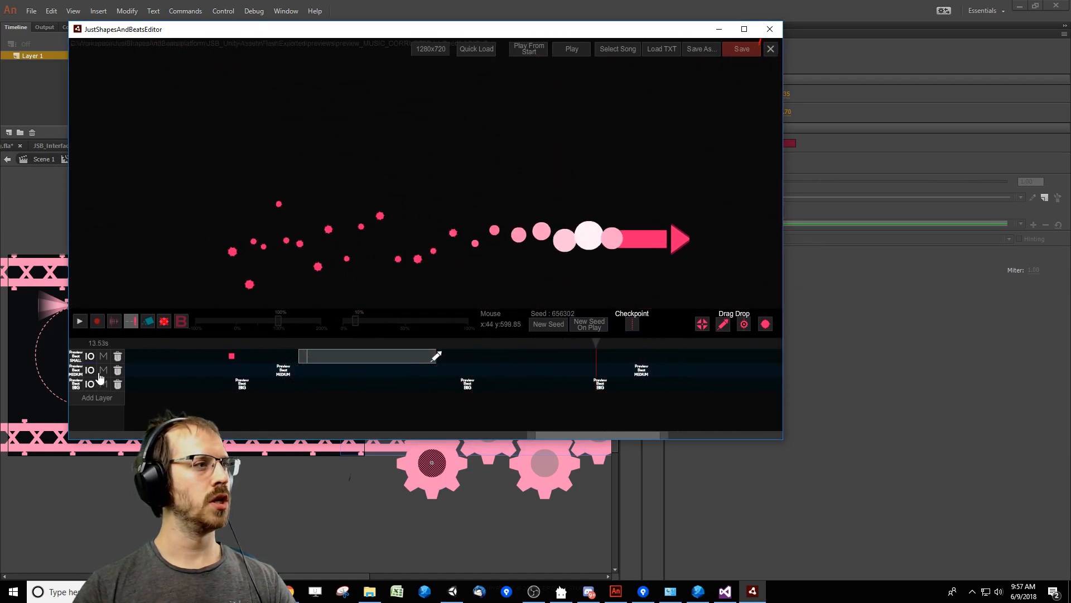
left_click(103, 371)
left_click(103, 383)
key("space")
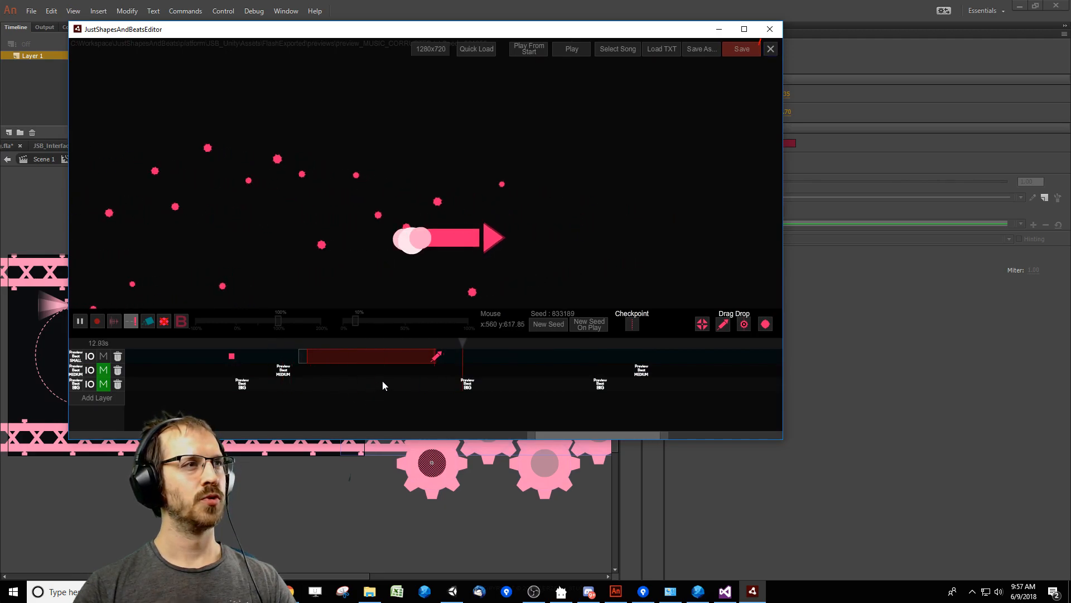
left_click(303, 344)
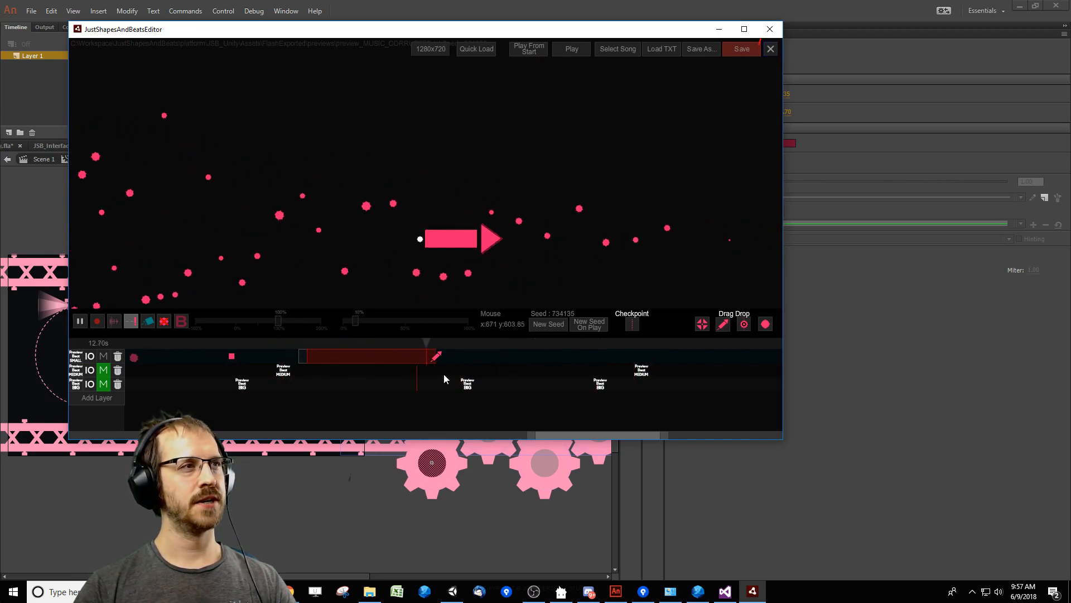
key("space")
Set the TriangleRocket's rotOffset to -42 and its size to 165, and play back the result.
left_click(397, 358)
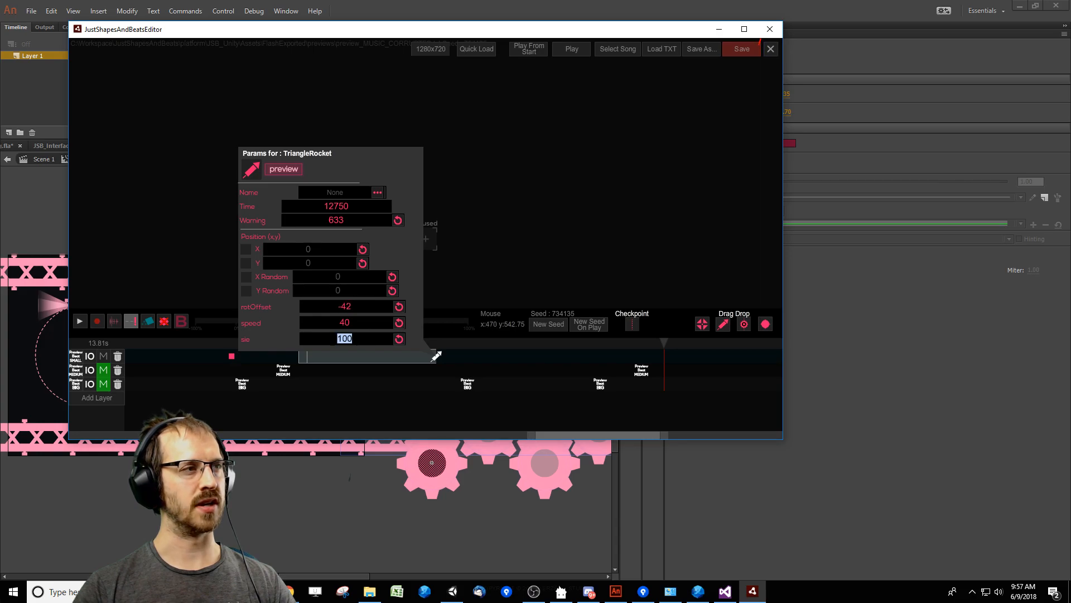
left_click(365, 368)
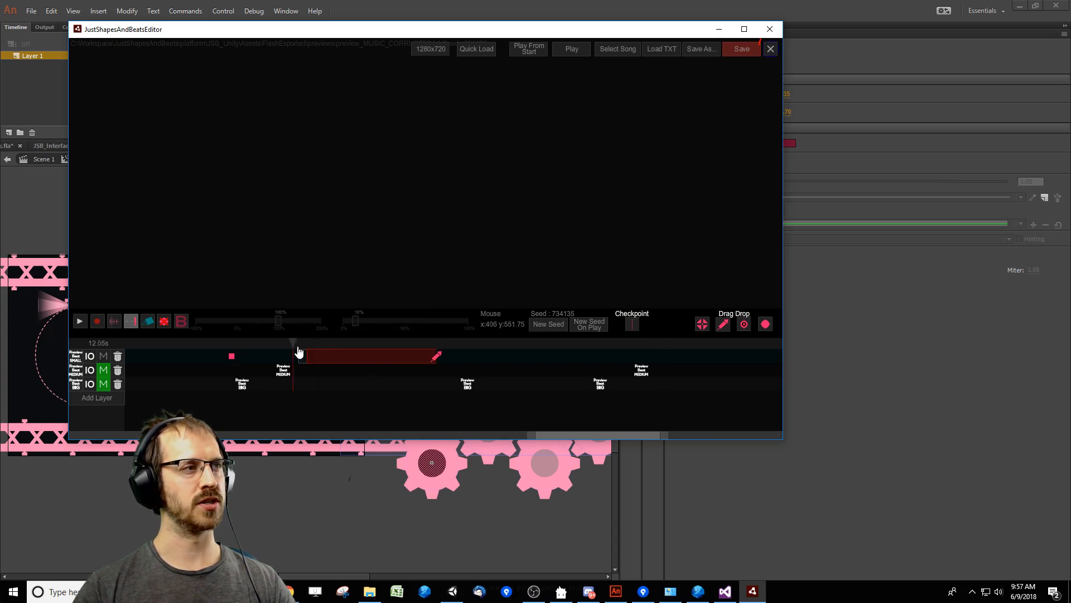
key("space")
key("space")
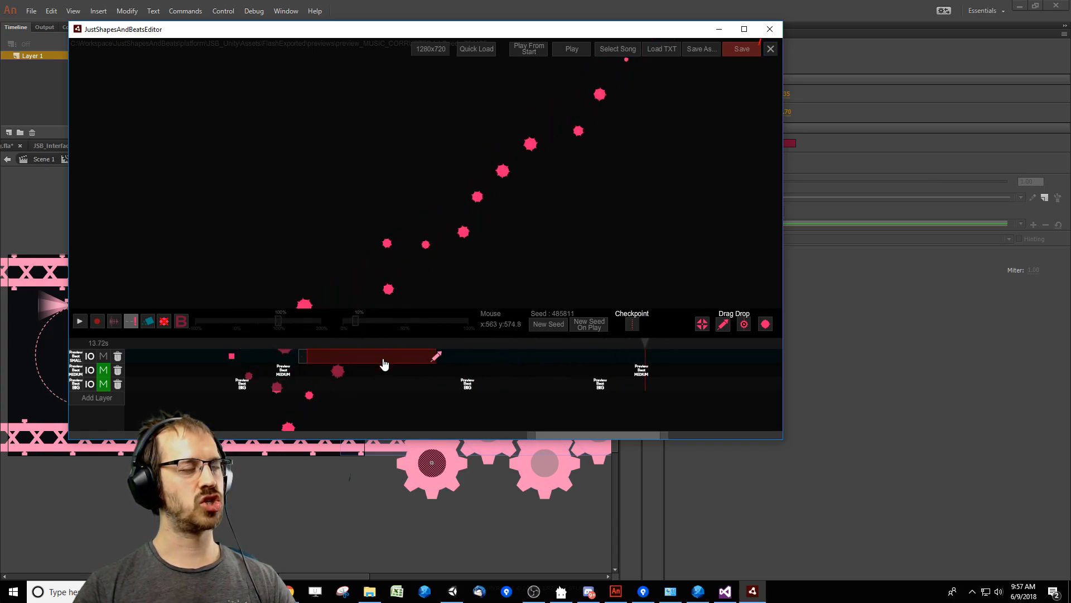
Set the TriangleRocket's position to X 178 and Y 702, and play back its path.
left_click(383, 360)
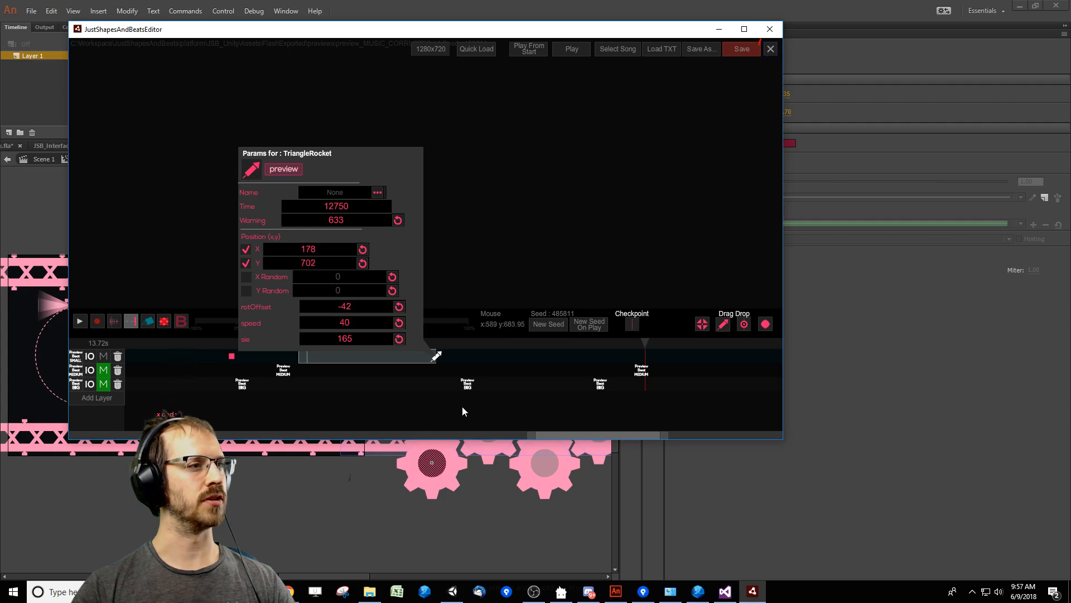
left_click(446, 347)
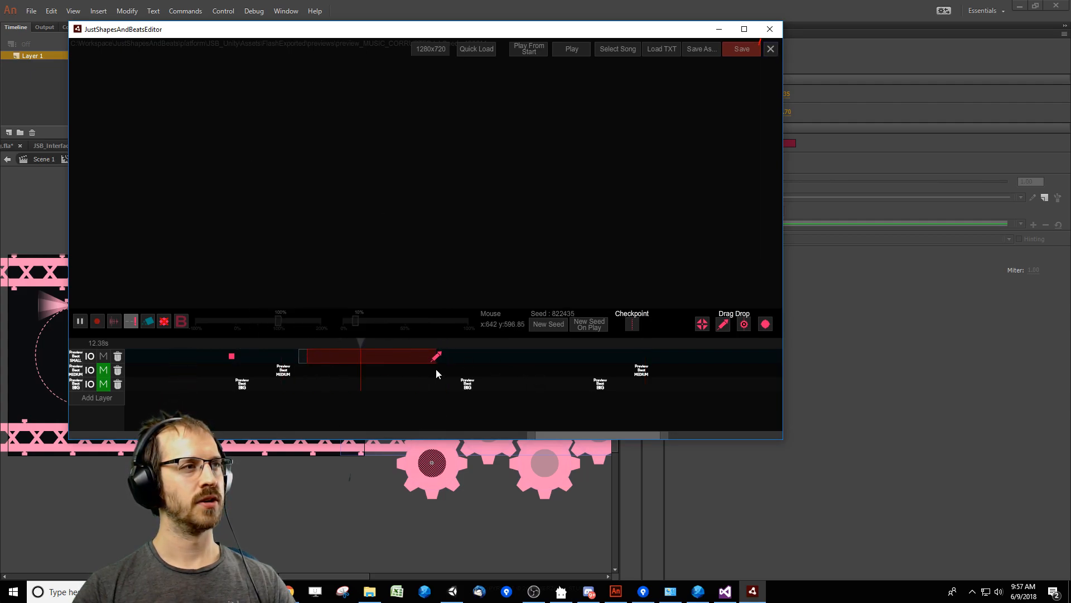
key("space")
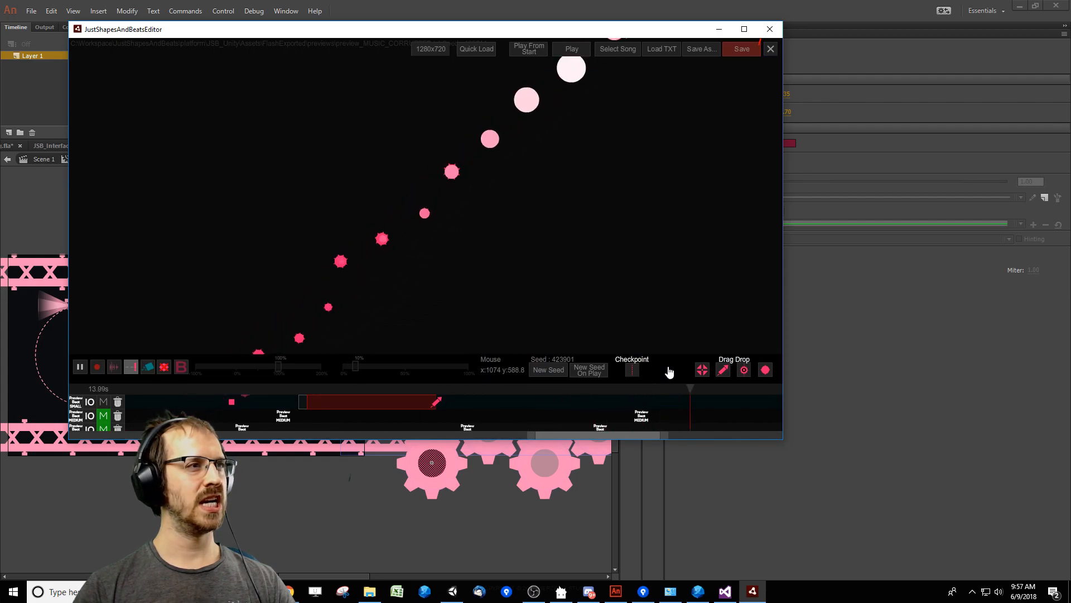
key("space")
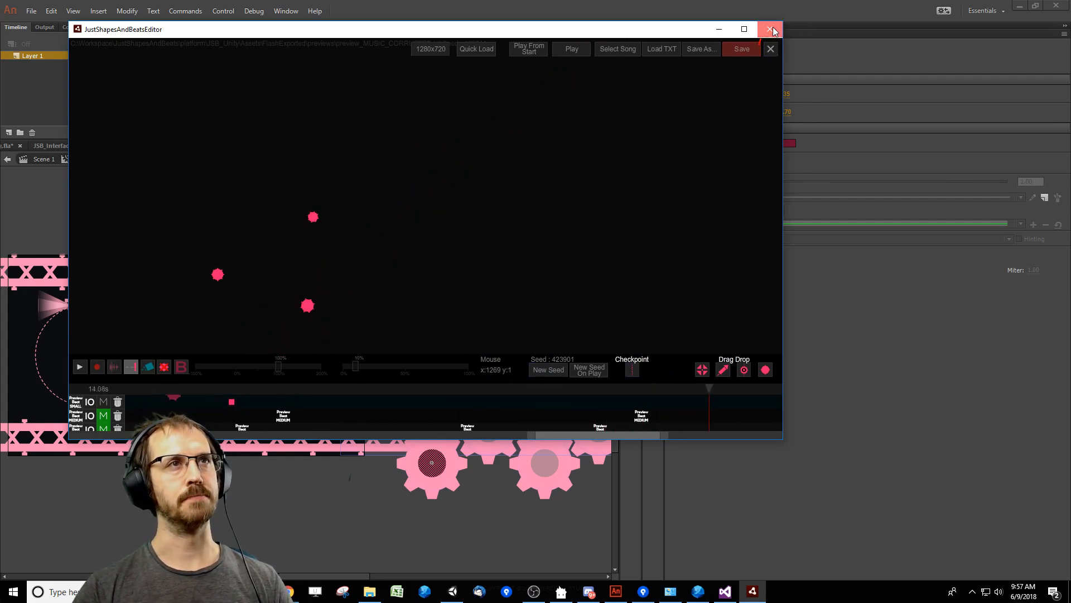
Close the level editor and copy the hex fill color of the lower gear's center circle in the TryThis file.
left_click(771, 30)
left_click(337, 524)
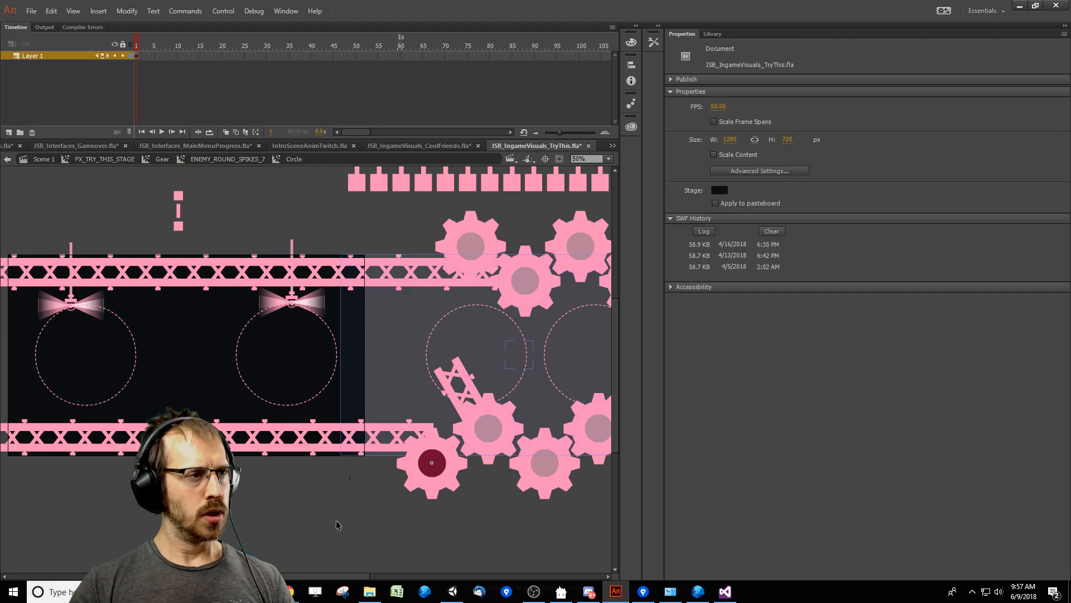
left_click(433, 465)
left_click(787, 144)
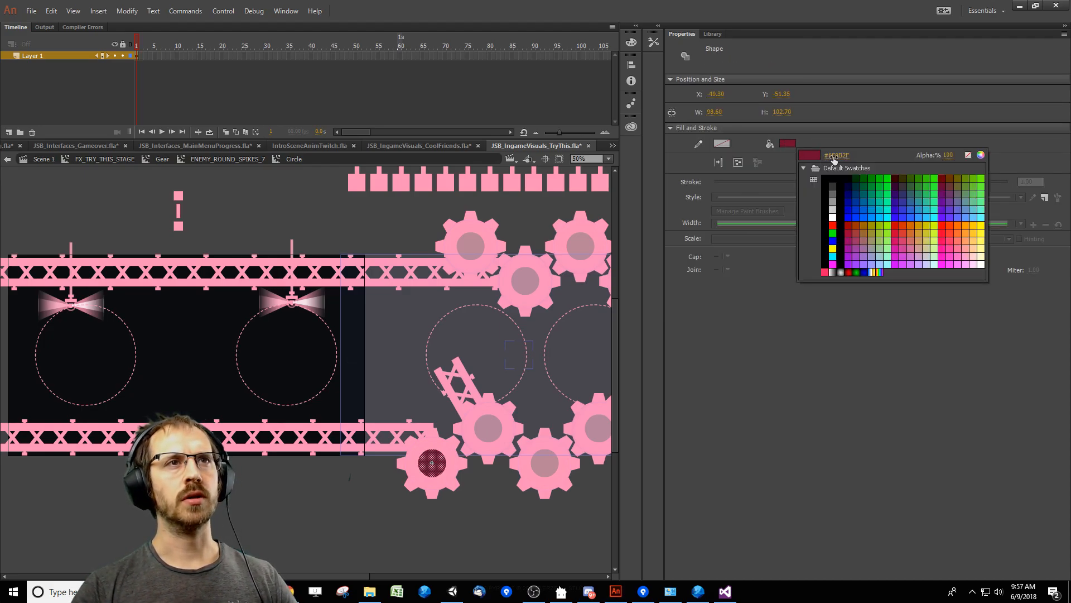
key("Escape")
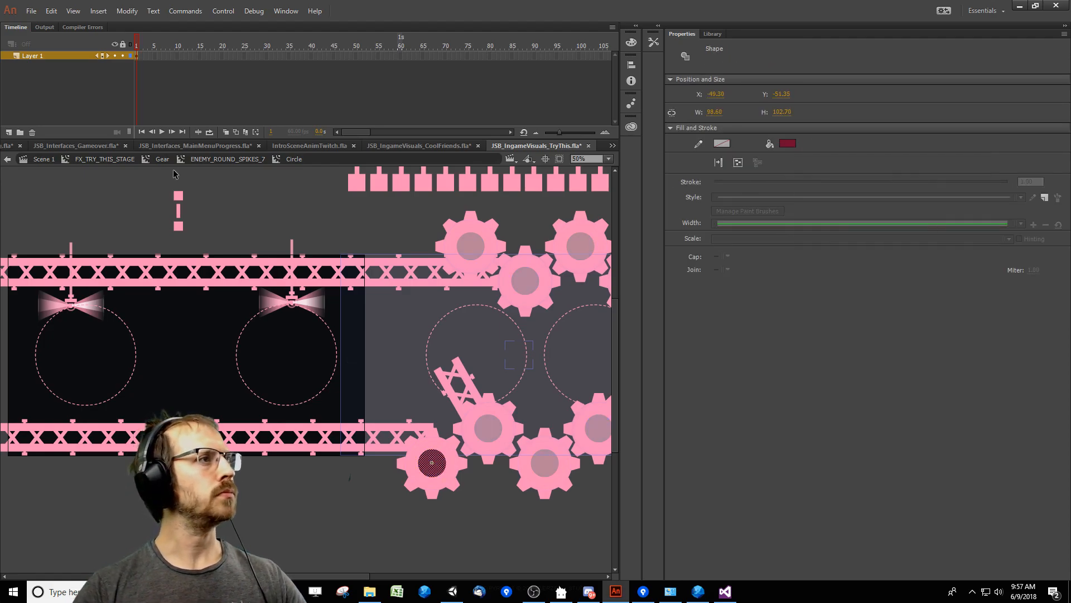
Close IntroSceneAnimTwitch.fla, and close JSB_Interfaces_MainMenuProgress.fla without saving it.
left_click(447, 146)
left_click(388, 145)
key("ctrl+w")
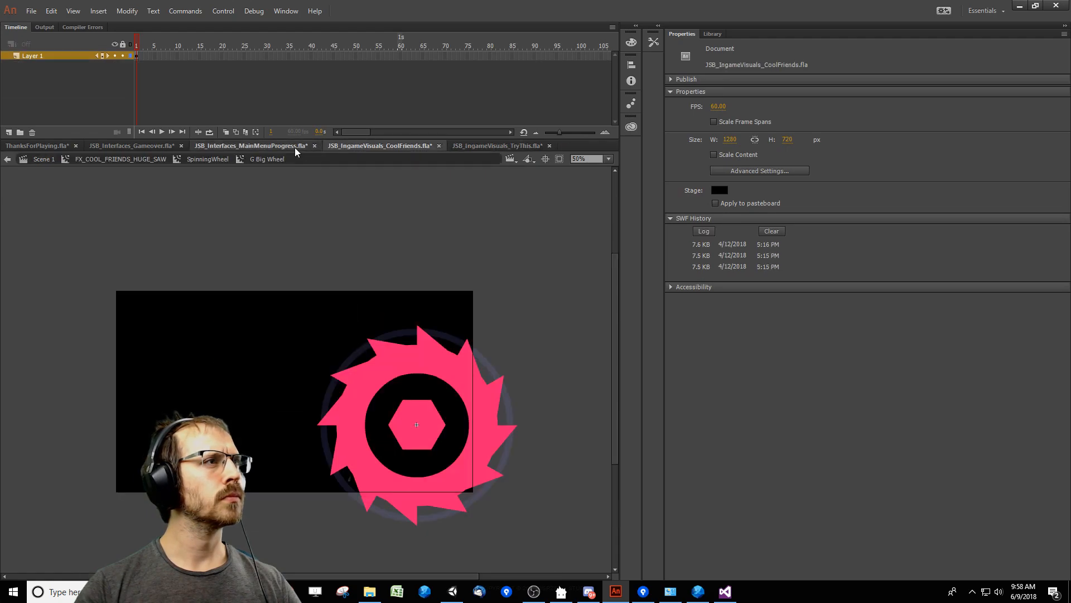
left_click(295, 146)
left_click(314, 146)
left_click(560, 310)
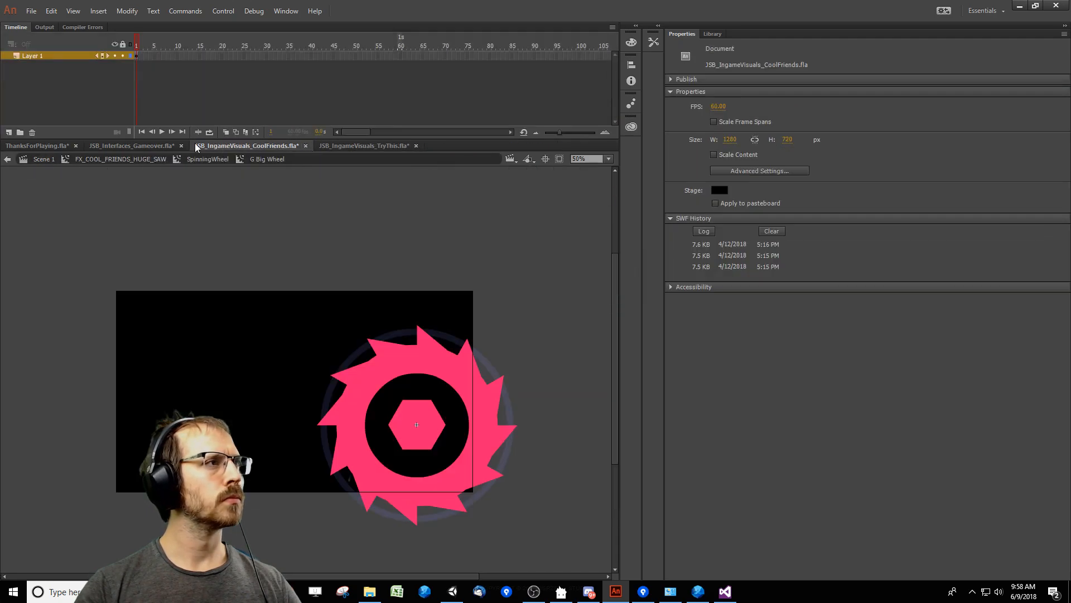
Close JSB_Interfaces_Gameover.fla and ThanksForPlaying.fla without saving them.
left_click(162, 146)
key("ctrl+w")
left_click(539, 311)
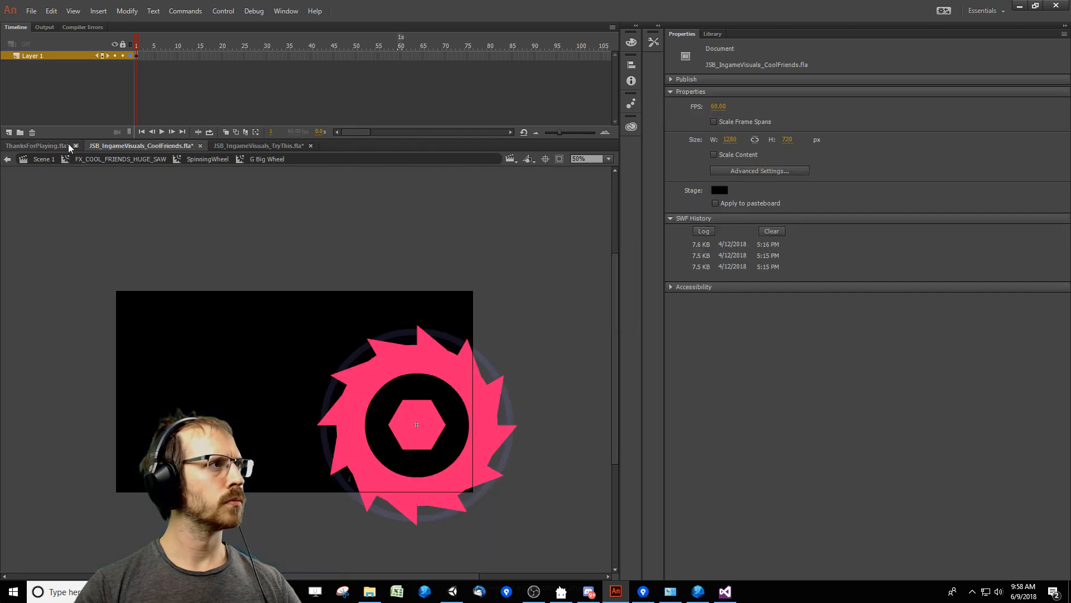
left_click(68, 146)
key("ctrl+w")
left_click(544, 312)
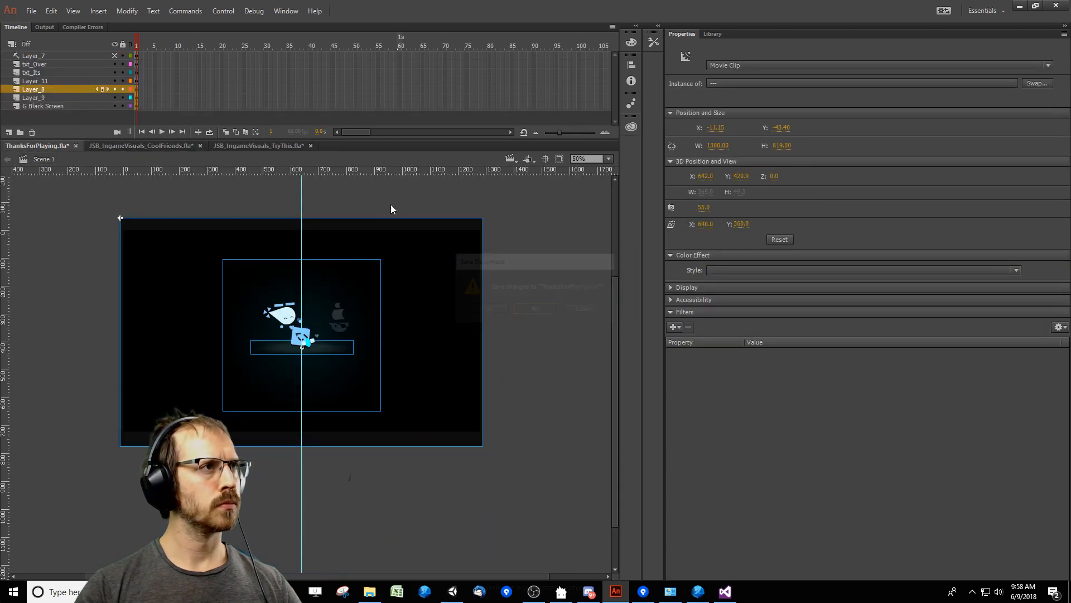
Fill the black ring of G Big Wheel in JSB_IngameVisuals_CoolFriends.fla with the dark red copied from the gear's center.
left_click(185, 146)
left_click(94, 146)
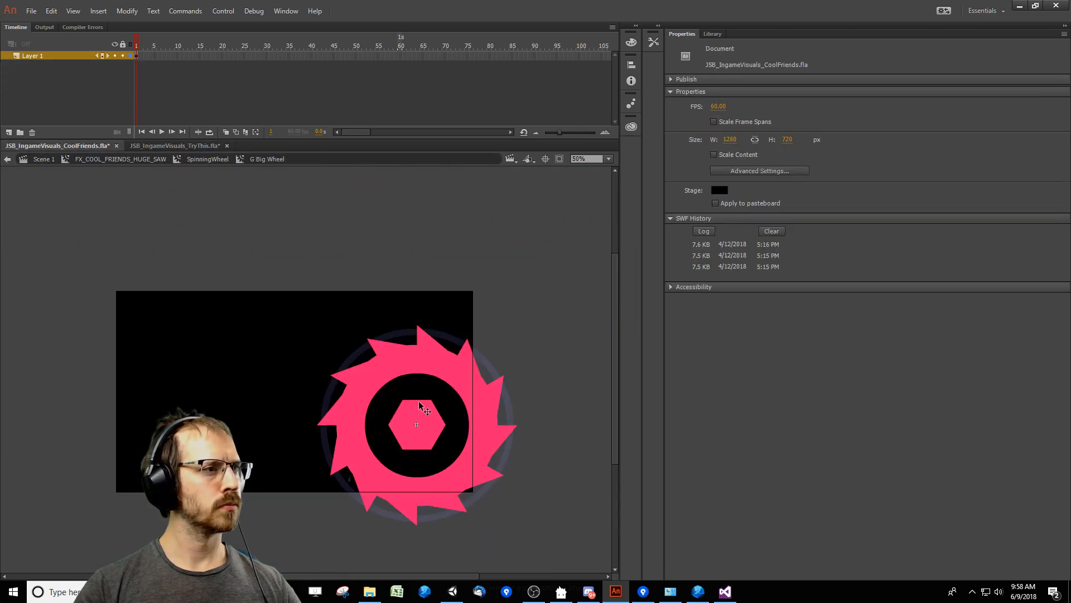
left_click(418, 400)
left_click(787, 144)
left_click(830, 155)
key("ctrl+v")
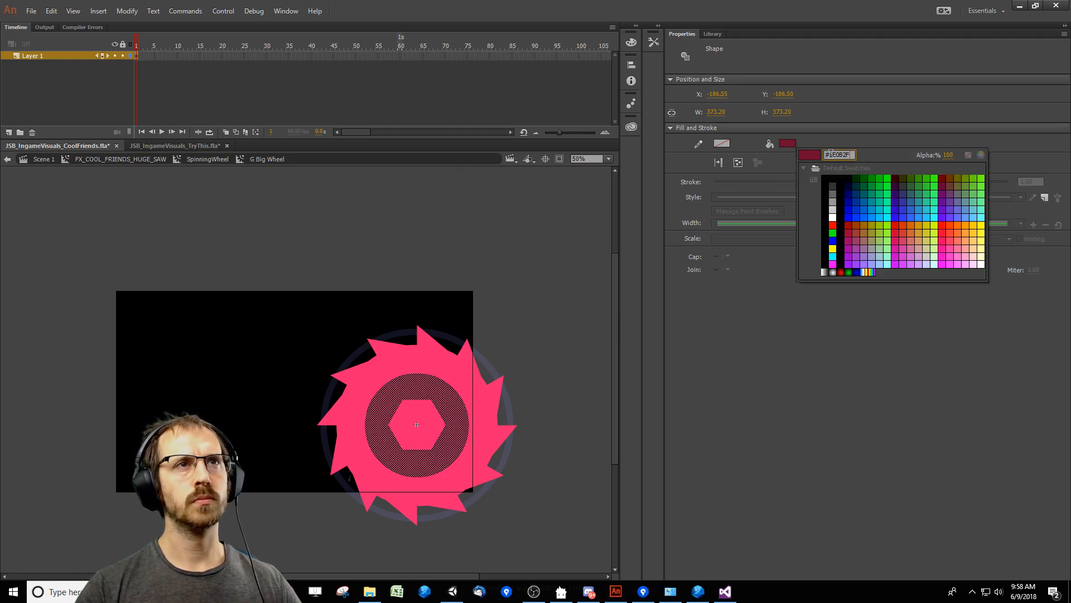
key("Return")
left_click(524, 338)
Return from G Big Wheel through SpinningWheel and FX_COOL_FRIENDS_HUGE_SAW to Scene 1 and go to frame 3.
double_click(534, 298)
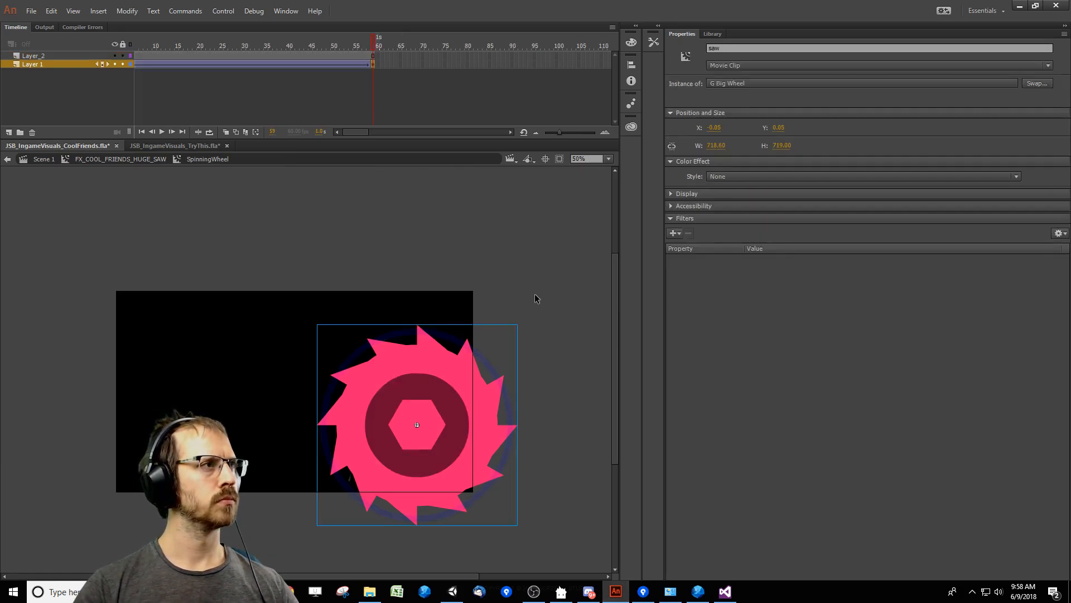
left_click(413, 241)
left_click(121, 159)
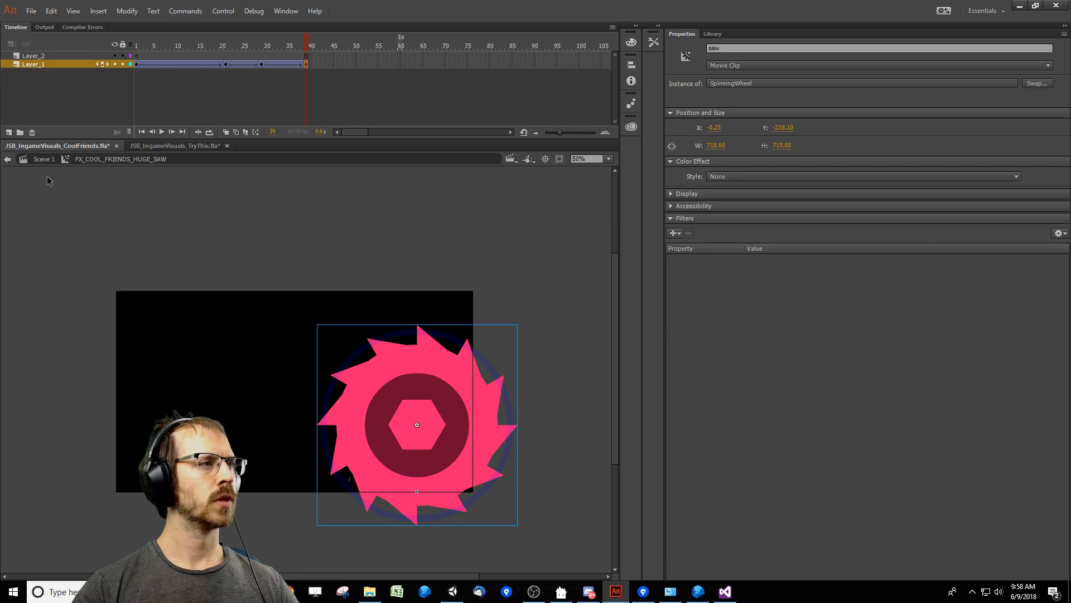
left_click(45, 160)
left_click(145, 46)
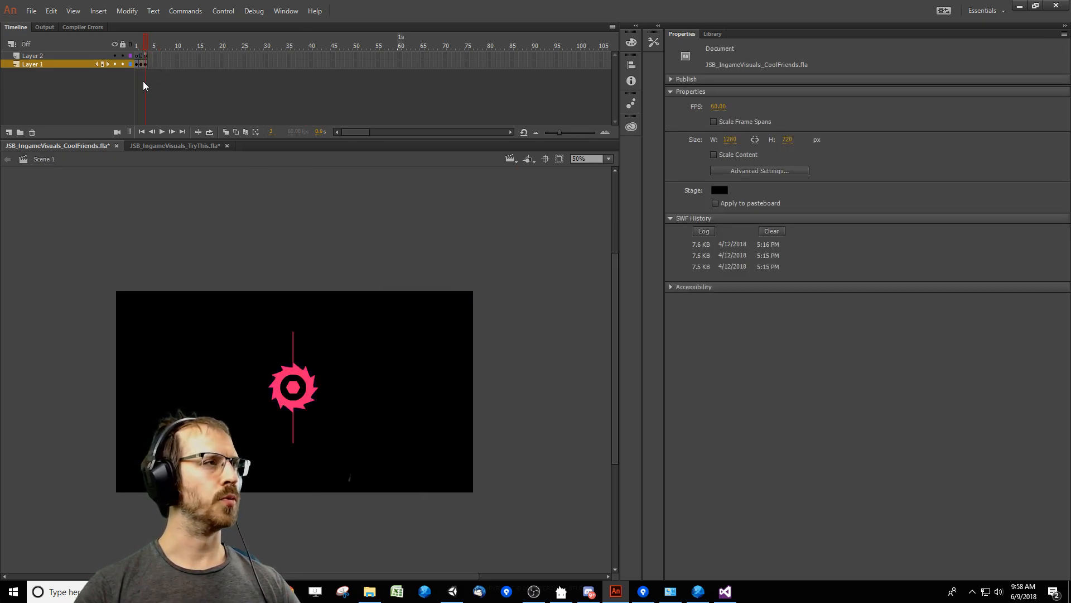
Go to frame 2 of Scene 1 and enter FX_COOL_FRIENDS_HUGE_SAW and its nested SpinningWheel symbol.
left_click(137, 46)
left_click_drag(252, 318, 45, 317)
left_click(141, 56)
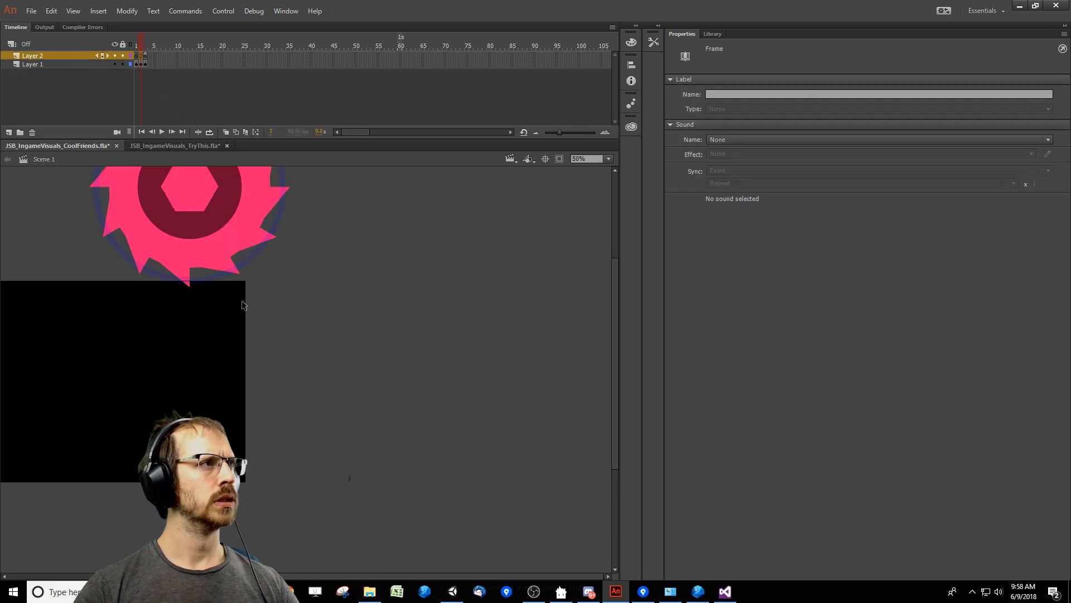
double_click(224, 255)
left_click(222, 352)
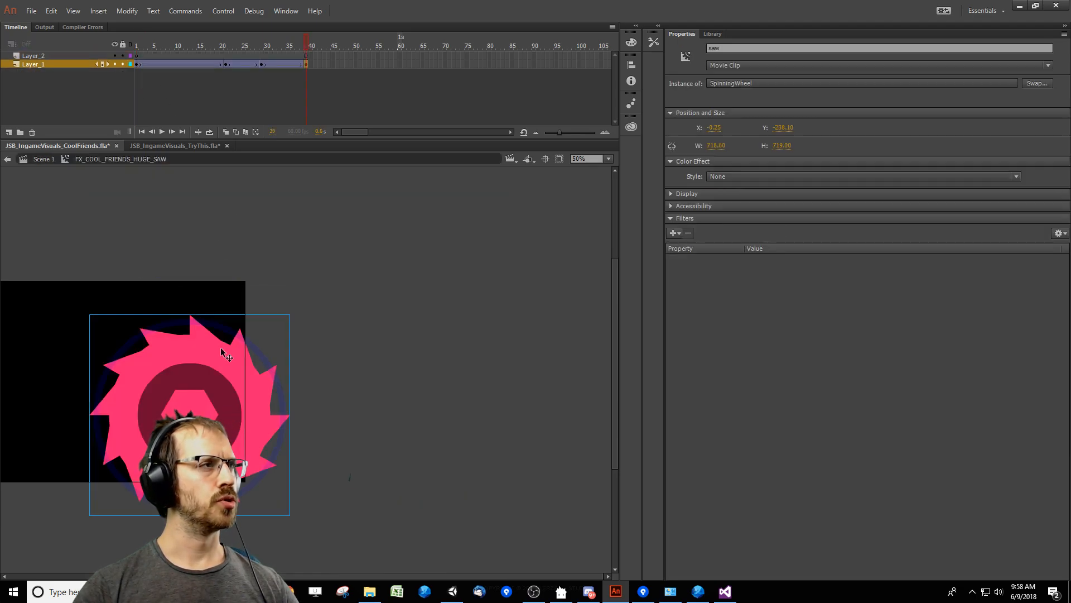
double_click(221, 403)
left_click(229, 409)
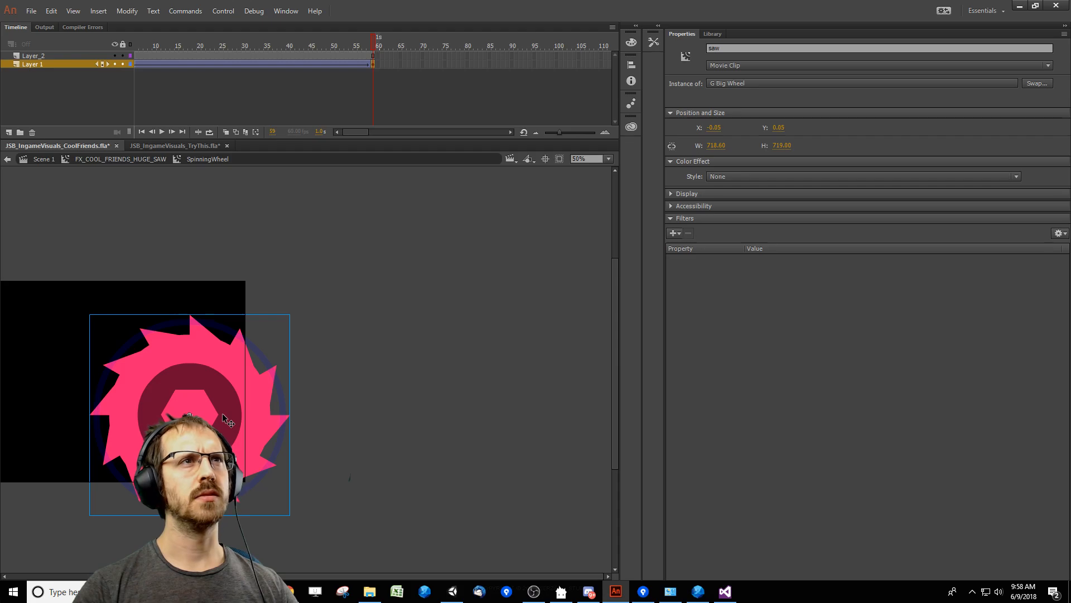
Locate the saw's G Big Wheel symbol in the document's library.
double_click(222, 413)
left_click(223, 414)
double_click(411, 394)
right_click(234, 443)
left_click(276, 435)
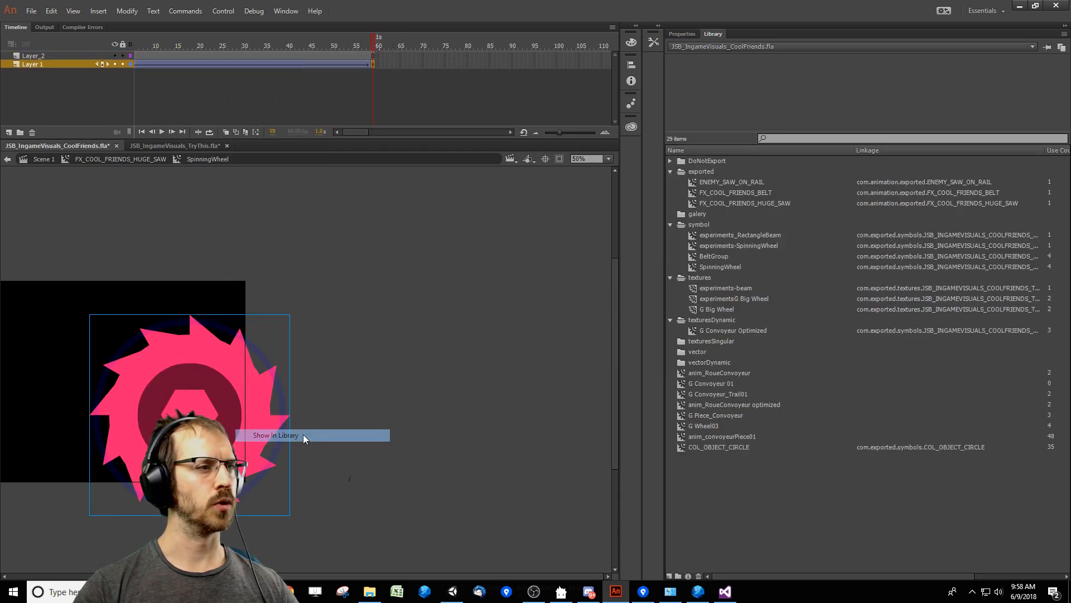
mouse_move(796, 577)
left_mouse_down()
mouse_move(864, 575)
mouse_move(787, 577)
left_mouse_up()
Test the movie of JSB_IngameVisuals_CoolFriends.fla to publish its SWF, and widen the stage area beside the library.
left_click(454, 376)
key("ctrl+Return")
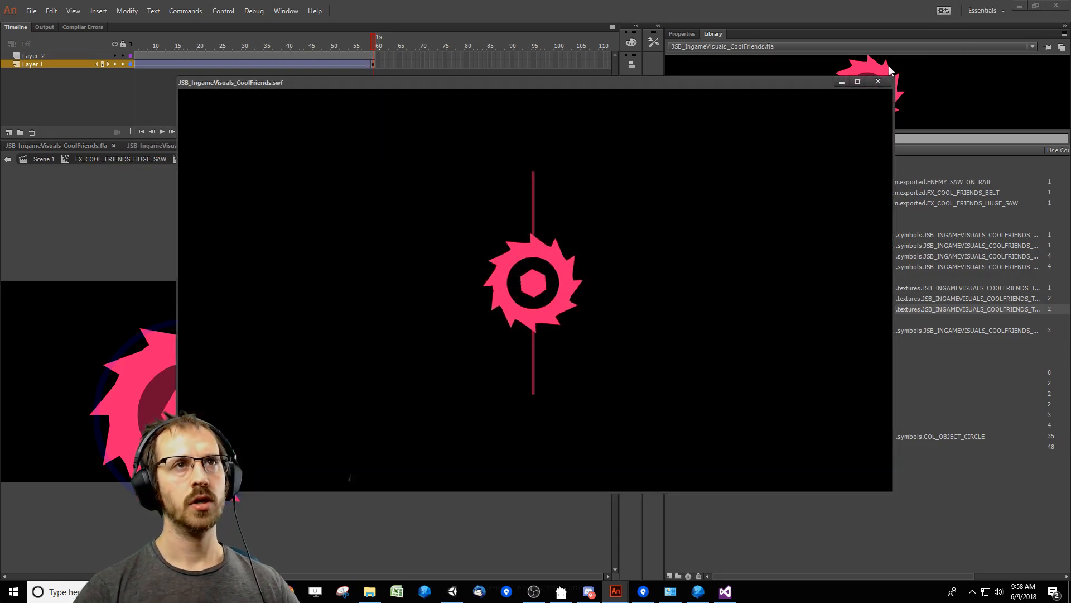
left_click(878, 81)
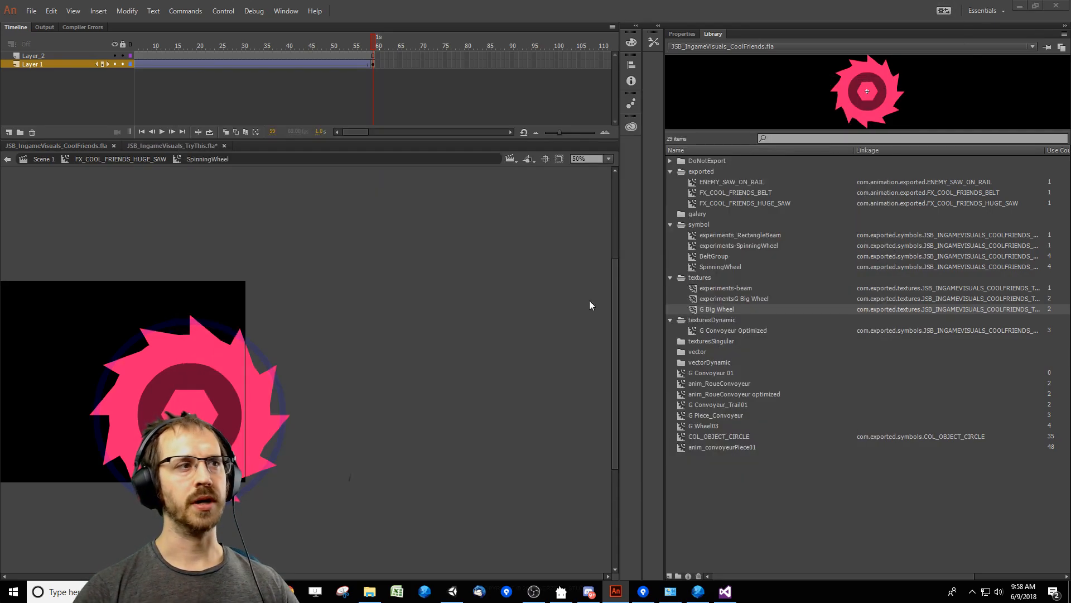
left_click_drag(594, 579, 516, 575)
left_click_drag(180, 378, 260, 314)
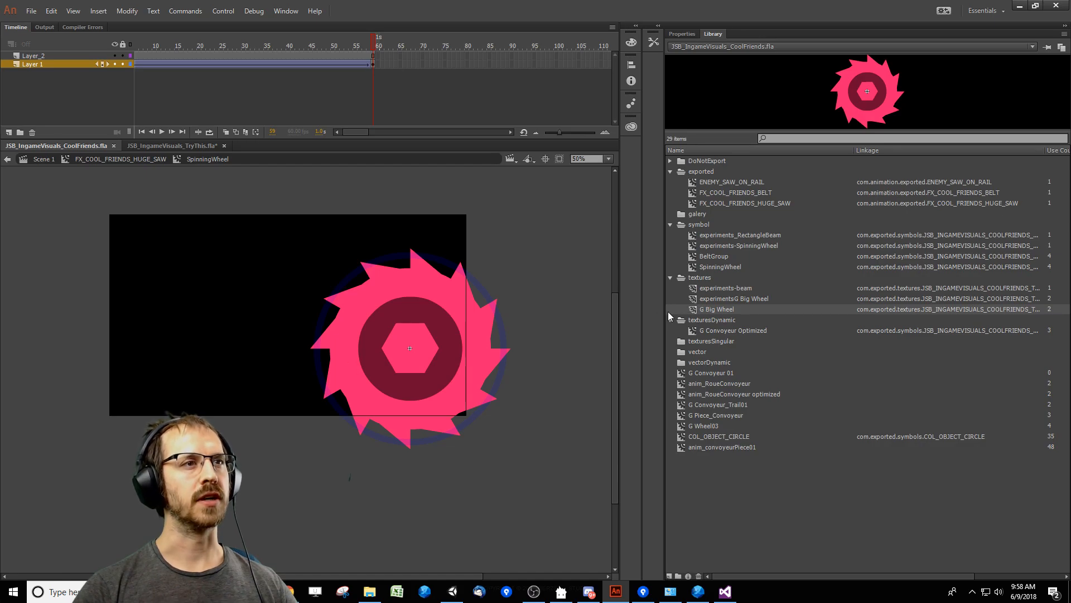
left_click_drag(664, 313, 773, 316)
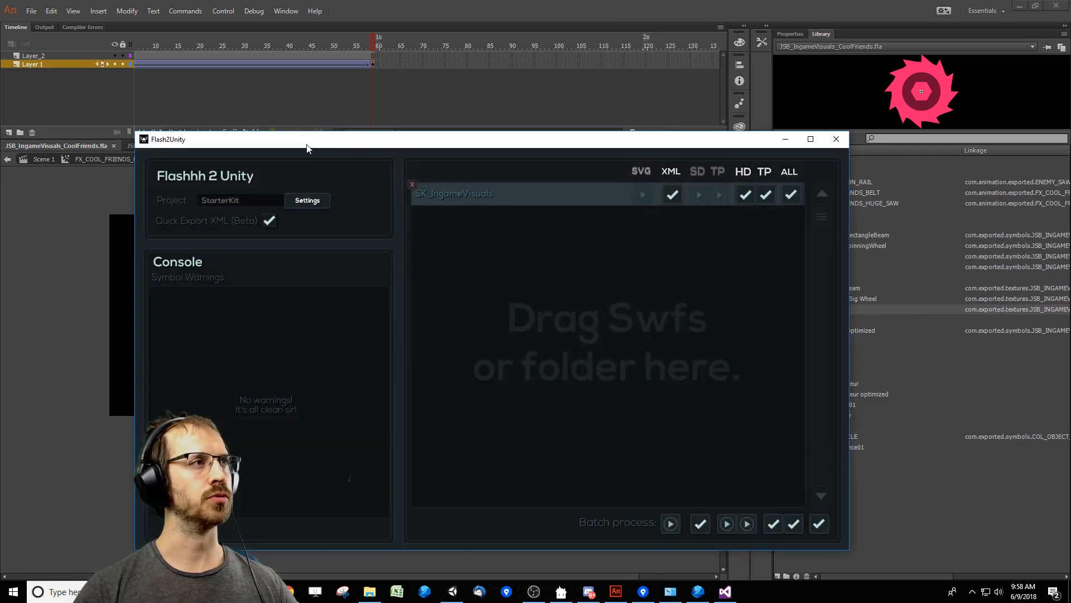
In Flash2Unity, import the project settings from F2USettings_JSB.txt in C:\Workspace\JustShapesAndBeats\platform.
left_click_drag(302, 144, 358, 138)
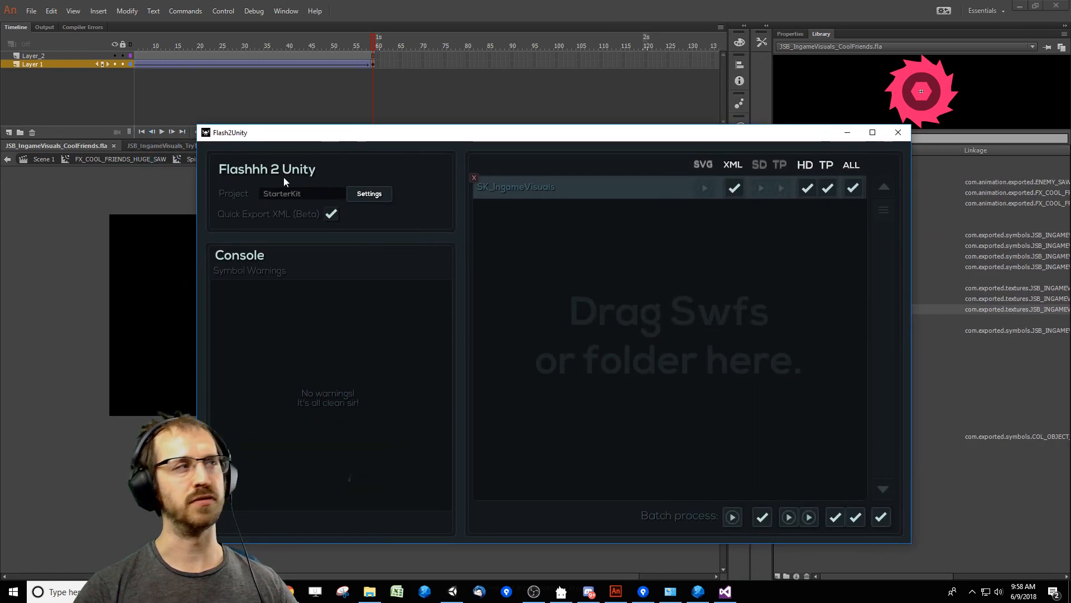
left_click(371, 591)
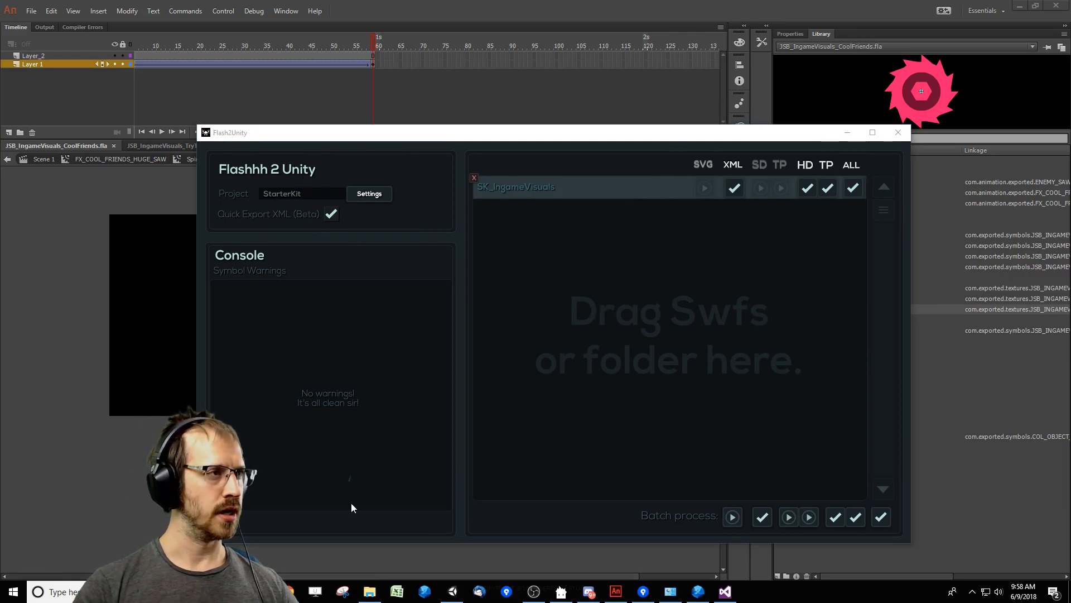
left_click(370, 193)
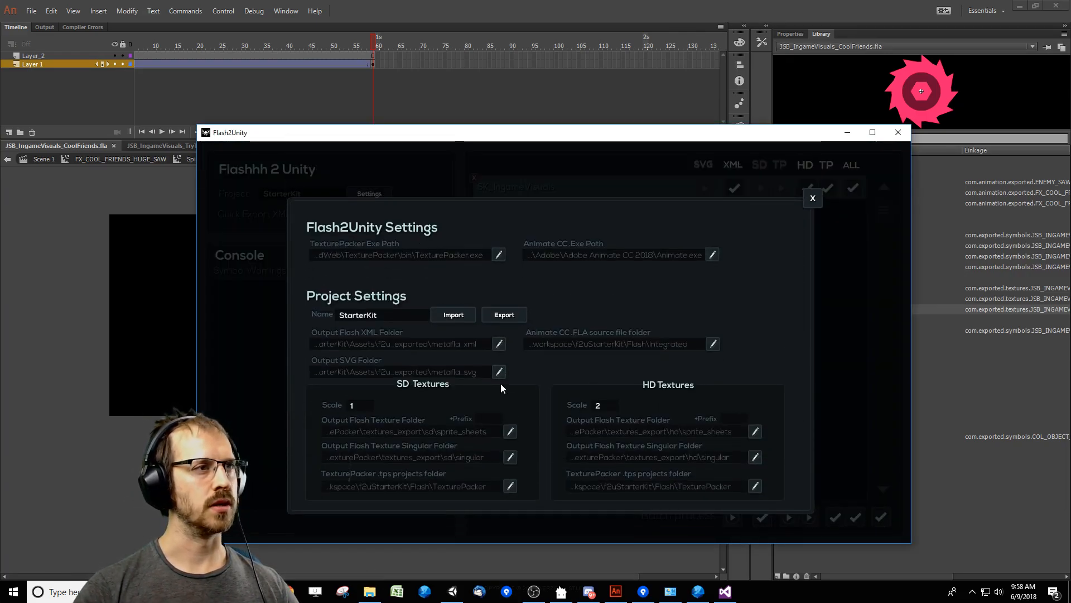
left_click(451, 313)
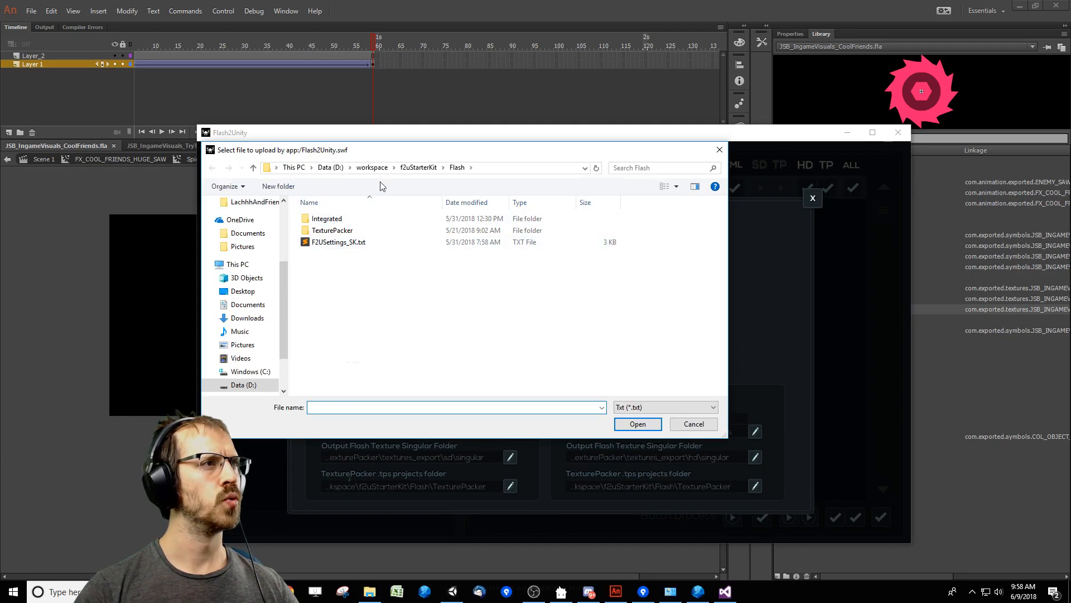
left_click(371, 172)
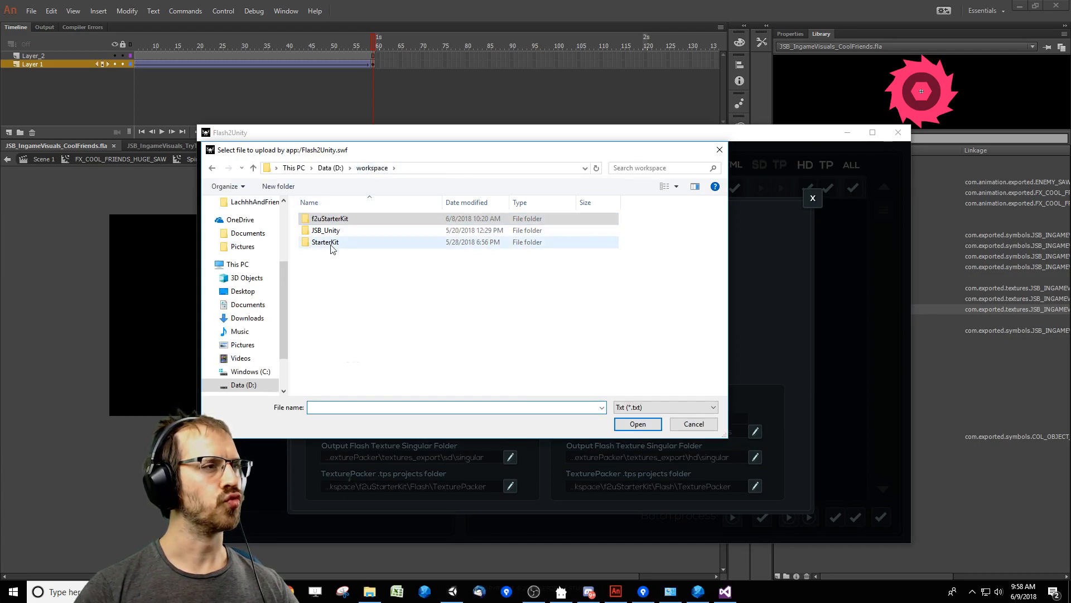
scroll(283, 246, "up", 3)
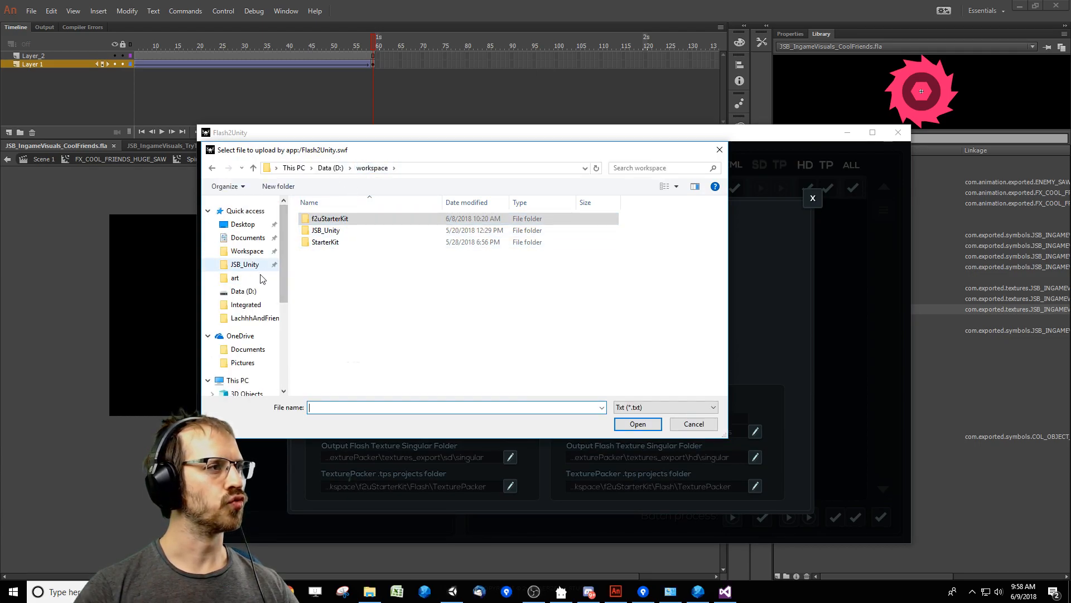
left_click(247, 251)
double_click(351, 254)
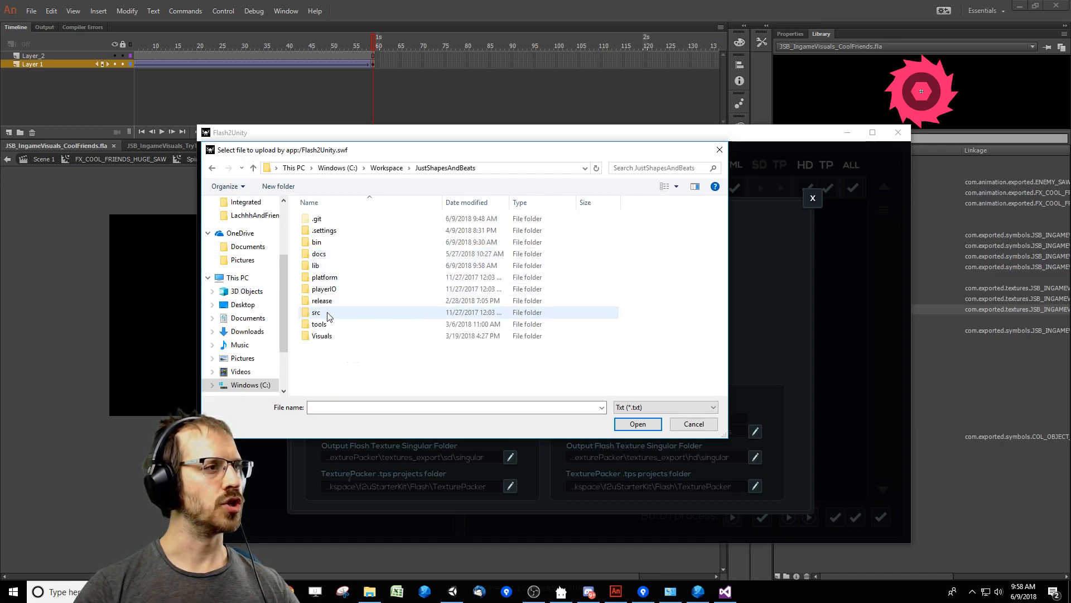
double_click(329, 279)
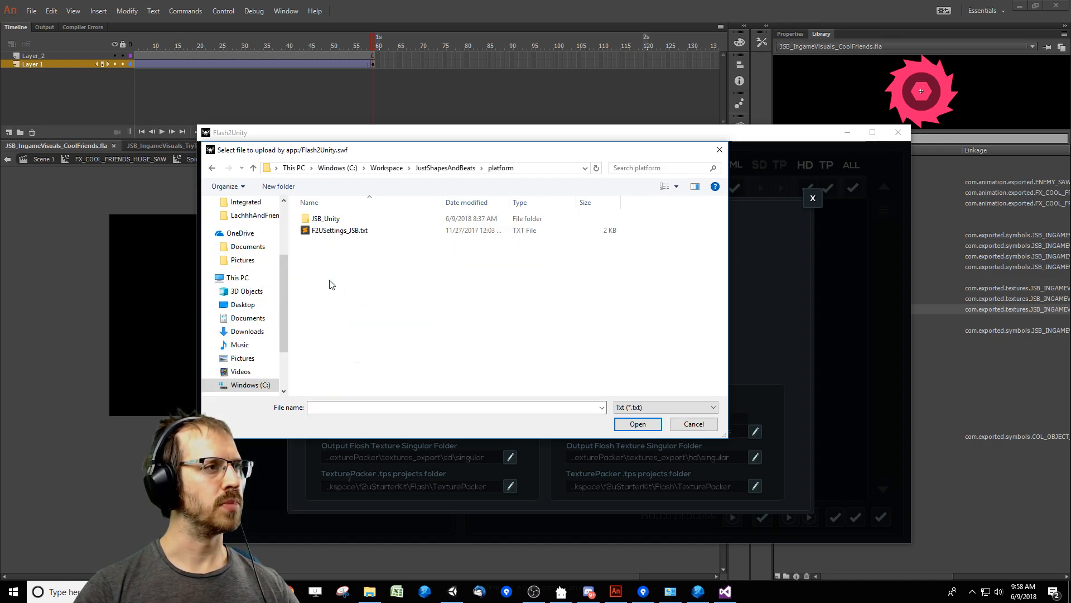
left_click(345, 232)
double_click(346, 232)
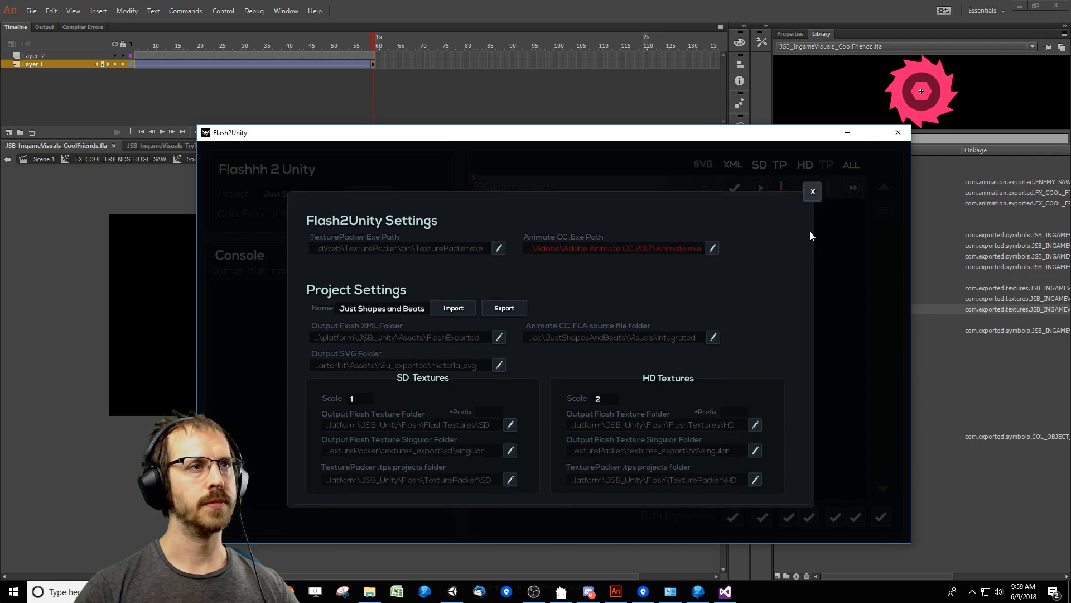
Close the Flash2Unity settings and remove SK_IngameVisuals from the export list.
left_click(813, 198)
left_click(473, 178)
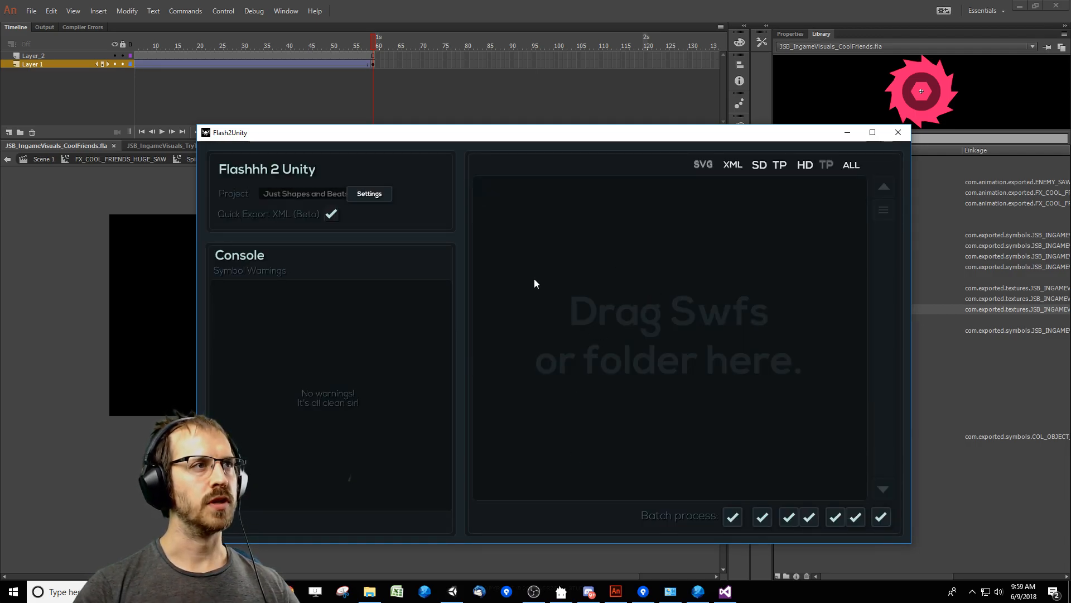
left_click(900, 134)
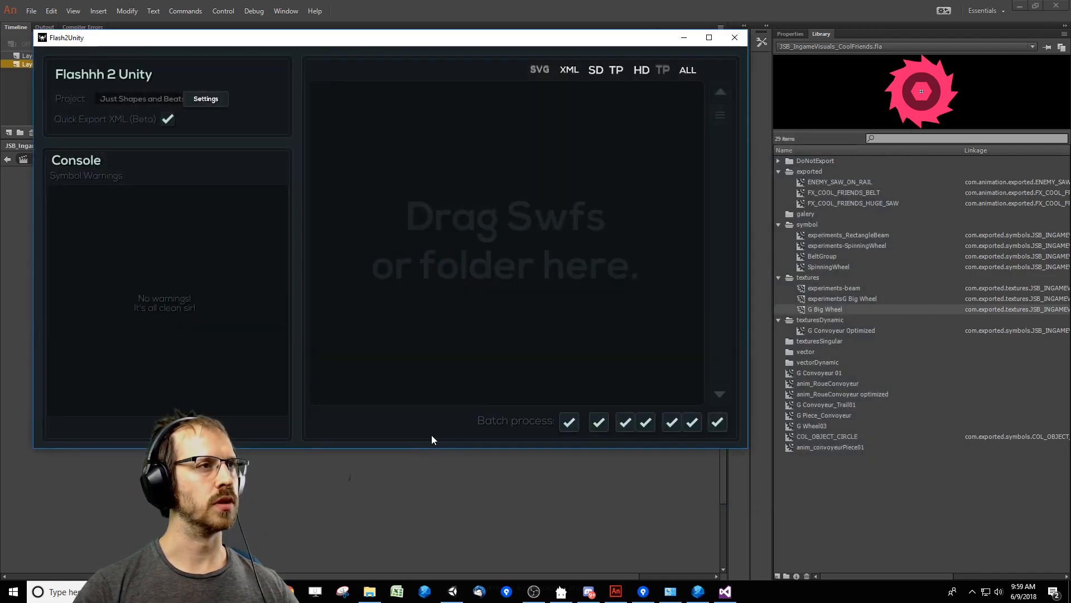
Add JSB_IngameVisuals_CoolFriends.swf from the JustShapesAndBeats lib folder to Flash2Unity's export list.
left_click(371, 592)
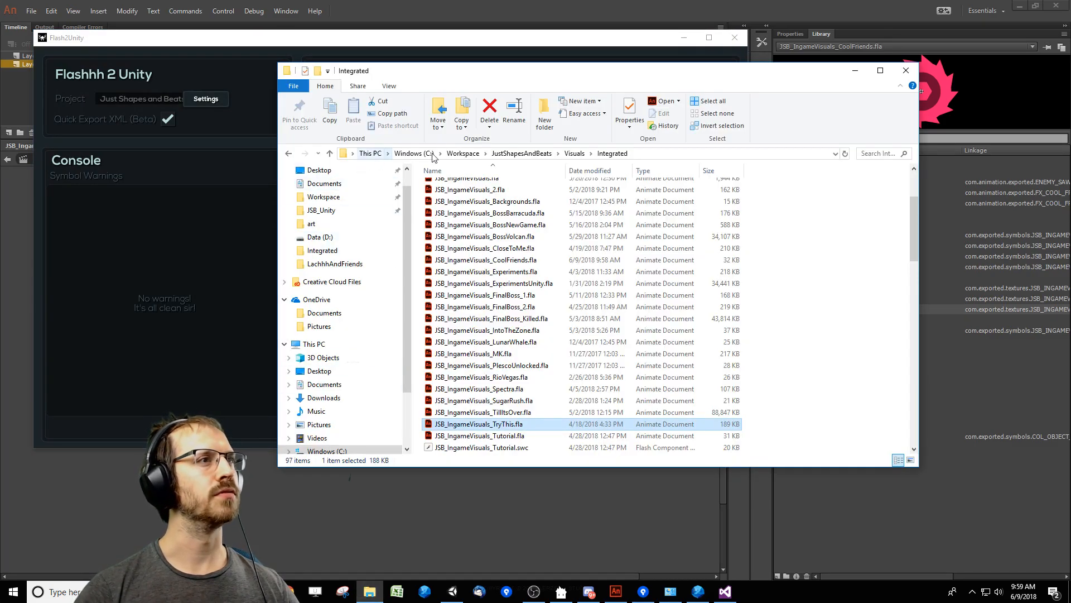
left_click(533, 153)
double_click(454, 196)
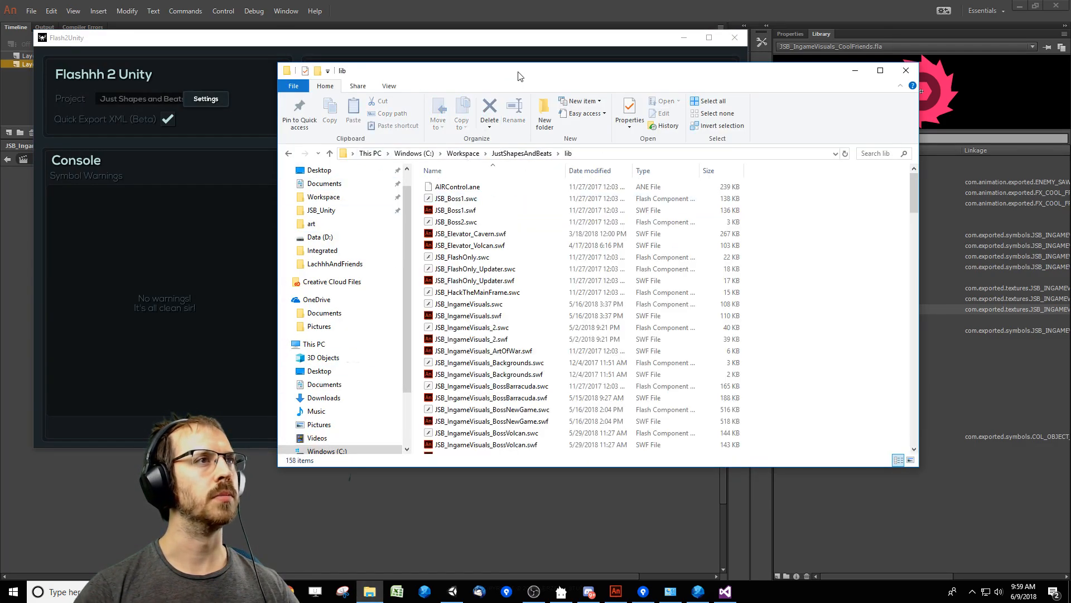
left_click_drag(517, 71, 714, 80)
scroll(806, 305, "down", 4)
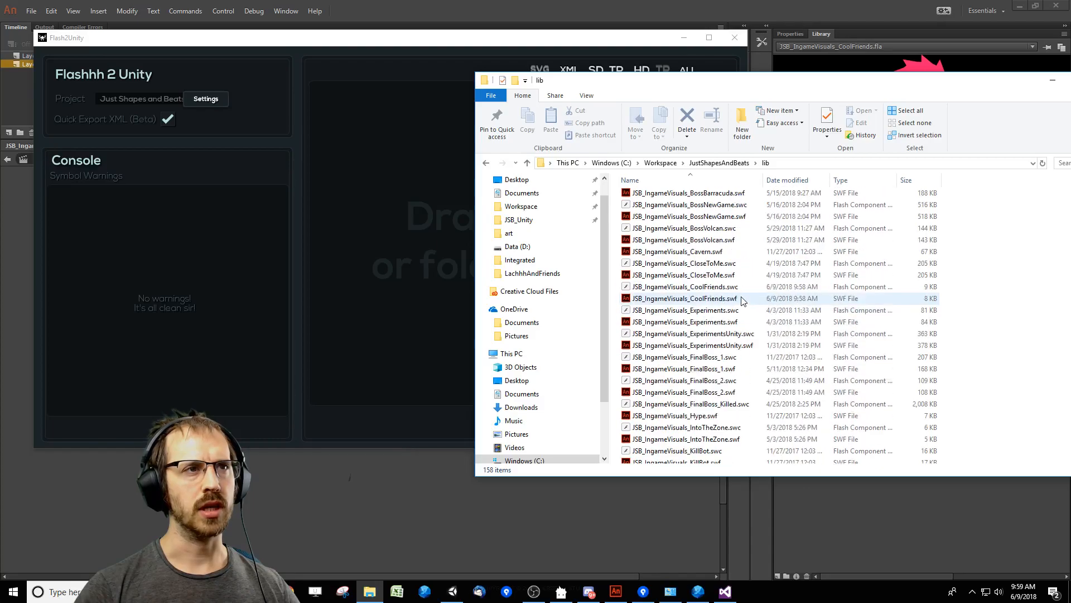
left_click_drag(687, 299, 417, 253)
left_click_drag(612, 46, 582, 224)
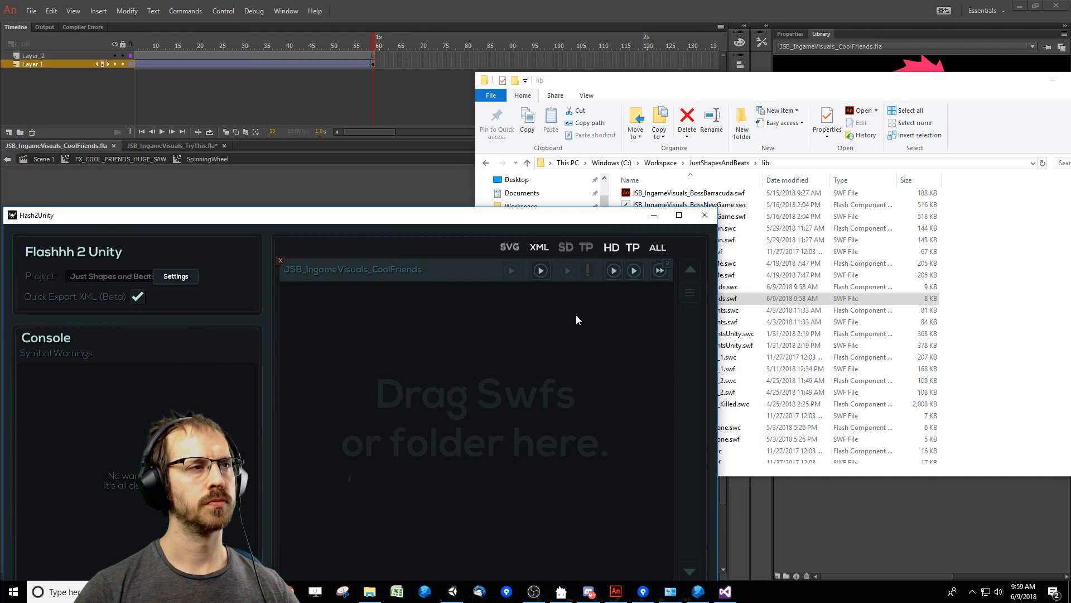
left_click_drag(591, 219, 616, 99)
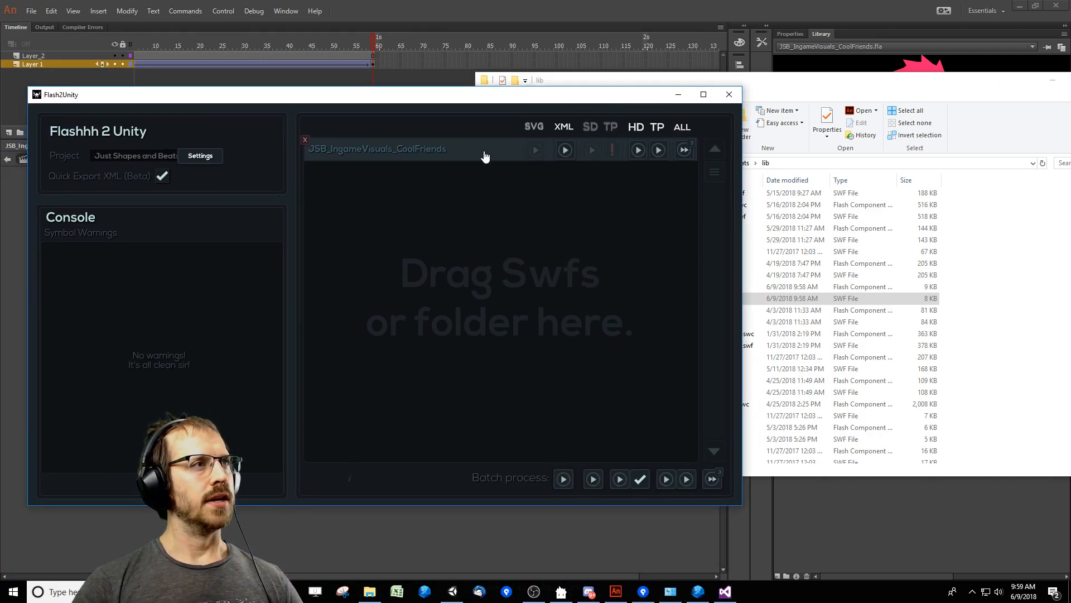
left_click_drag(612, 103, 530, 98)
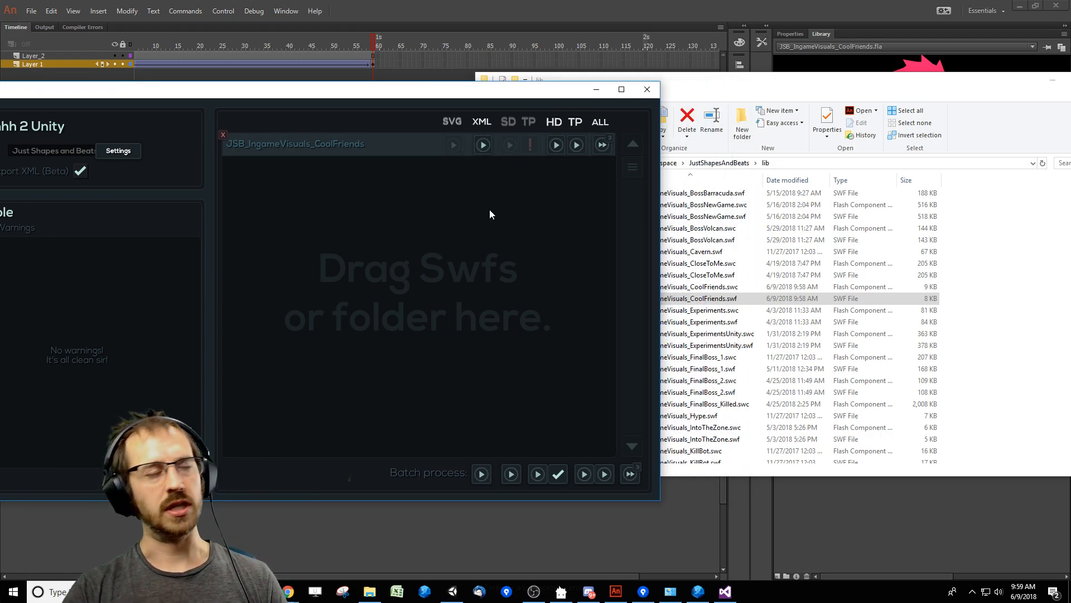
Export the XML and the HD textures of JSB_IngameVisuals_CoolFriends.
left_click(485, 145)
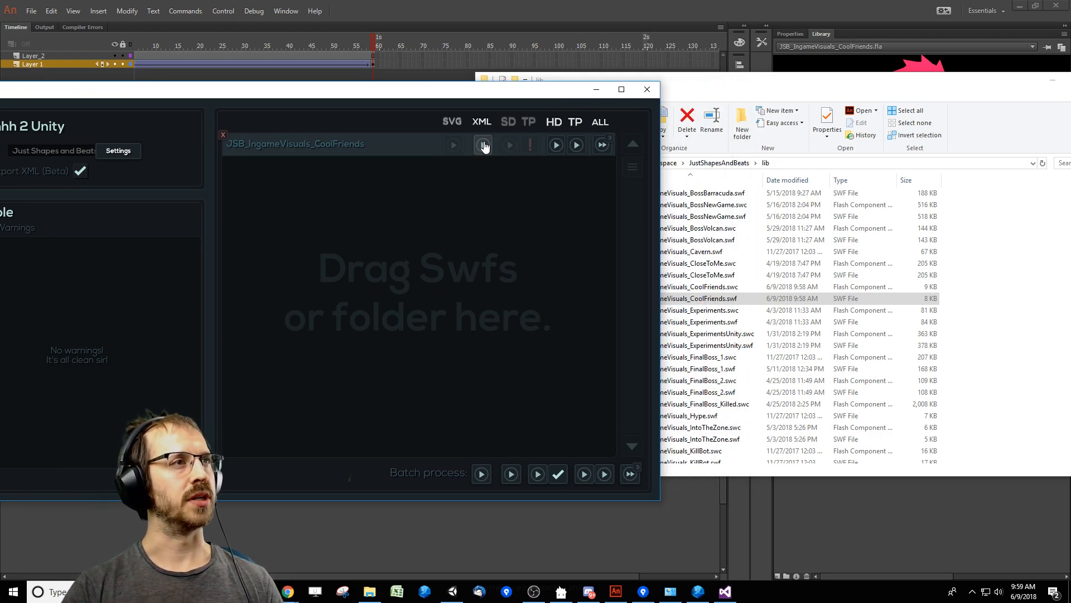
key("Return")
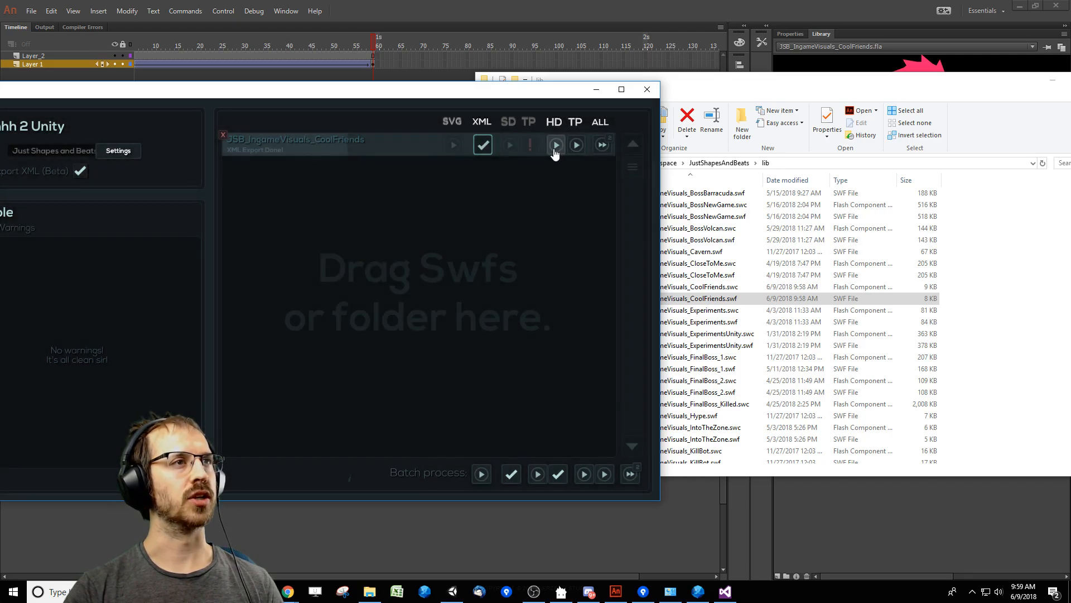
left_click(556, 144)
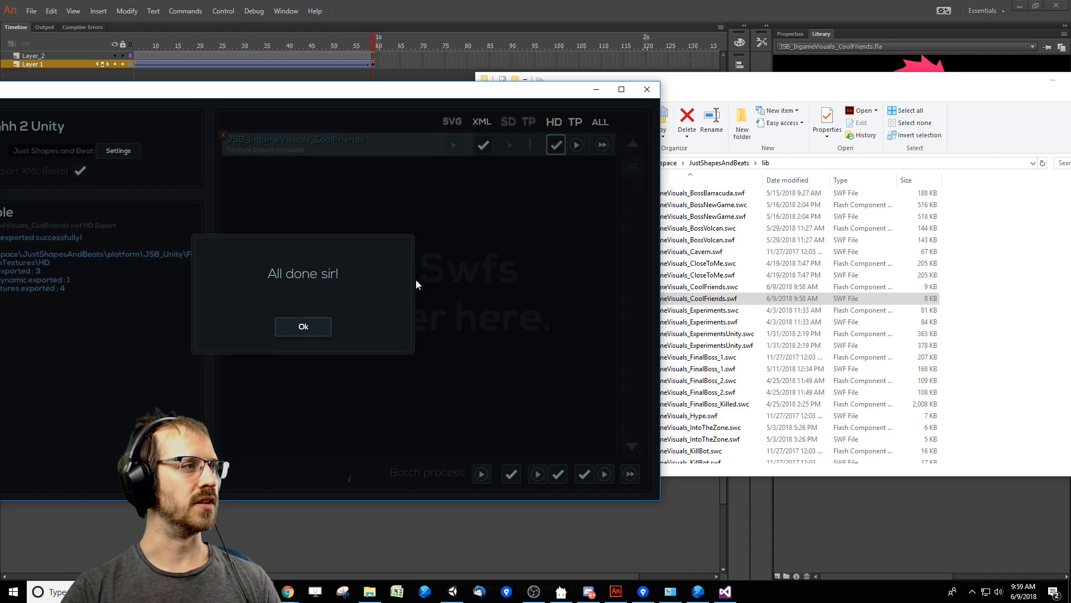
key("Return")
Open the HD texture output folder and its JSB_IngameVisuals_CoolFriends subfolder.
left_click_drag(440, 92, 550, 88)
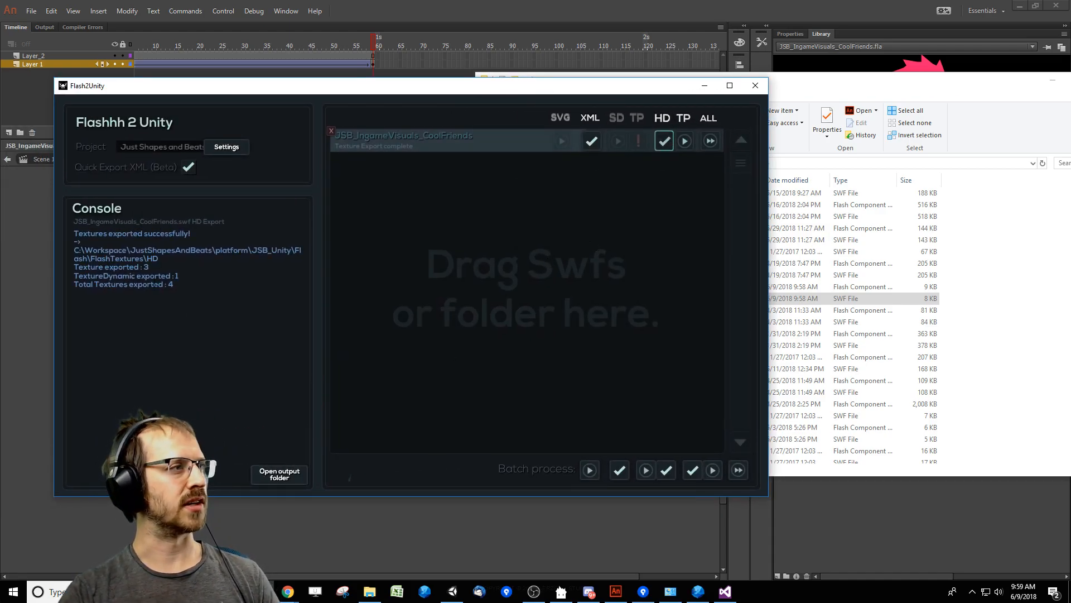
left_click(281, 474)
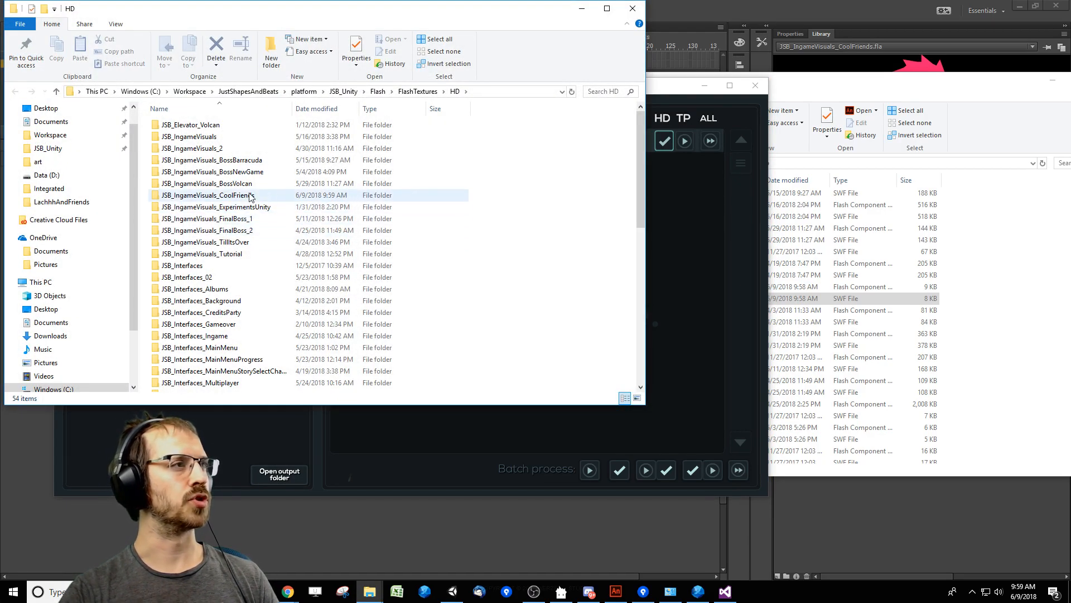
double_click(249, 195)
Compare the exported saw images ending in TEXTURE_0.png and TEXTURE_1.png, and switch back to Adobe Animate.
left_click(193, 161)
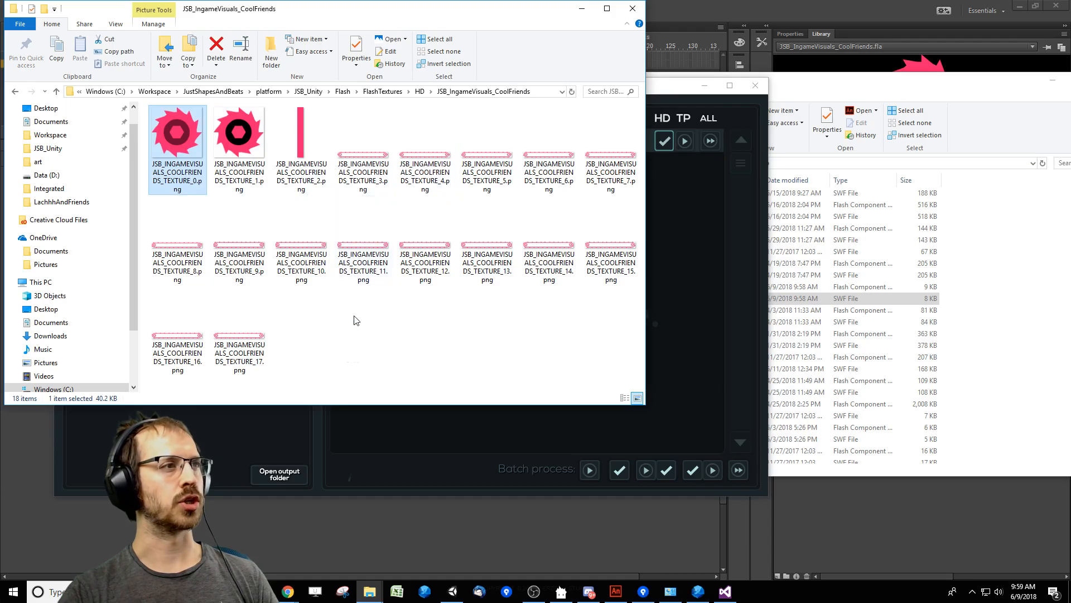
left_click(592, 356)
left_click_drag(629, 365, 167, 139)
left_click(421, 352)
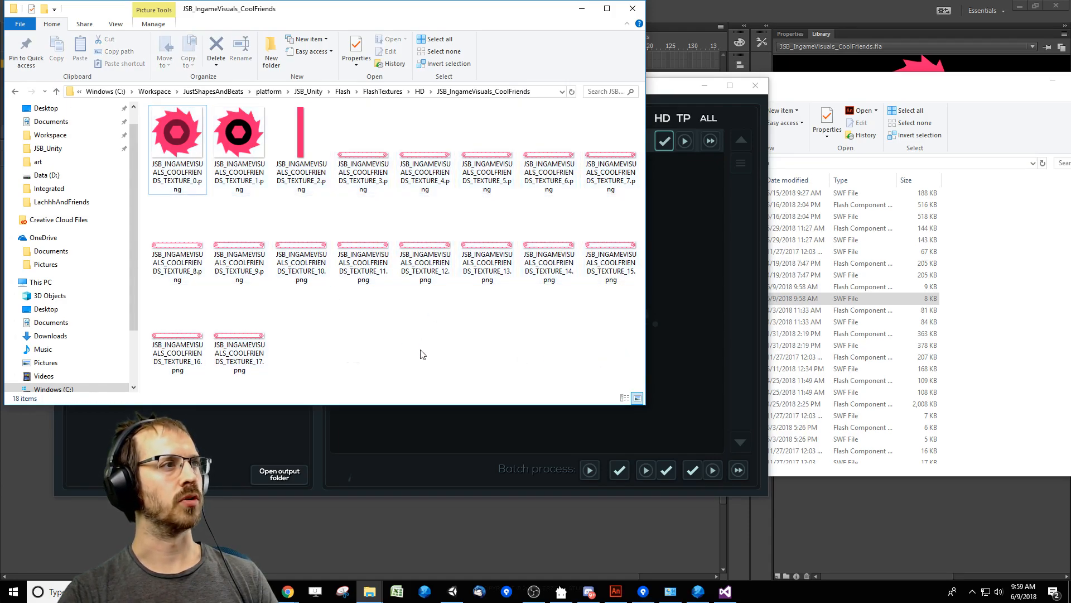
left_click(181, 152)
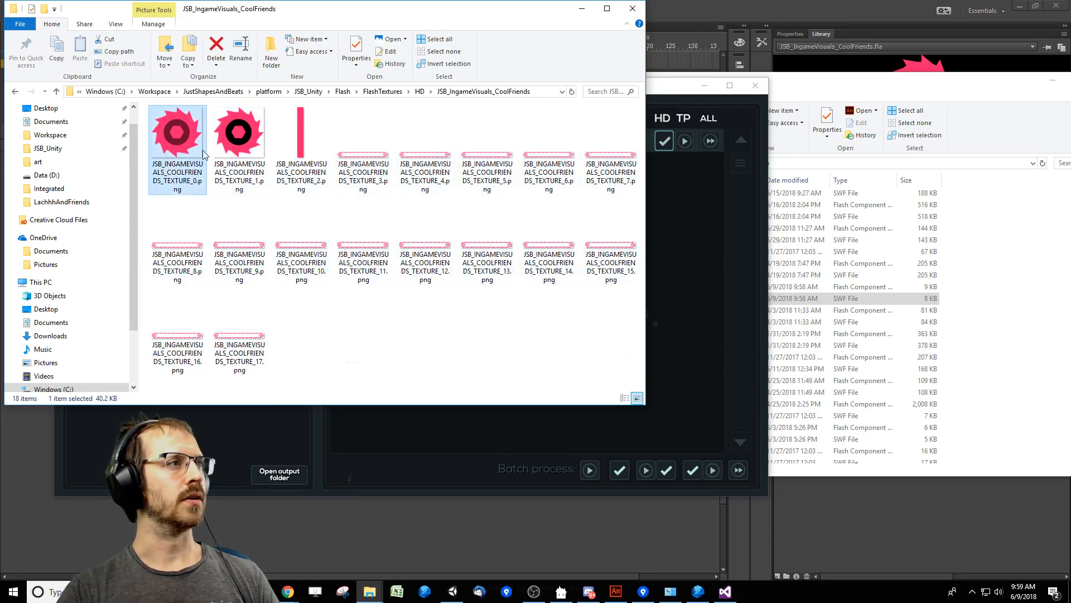
left_click(246, 149)
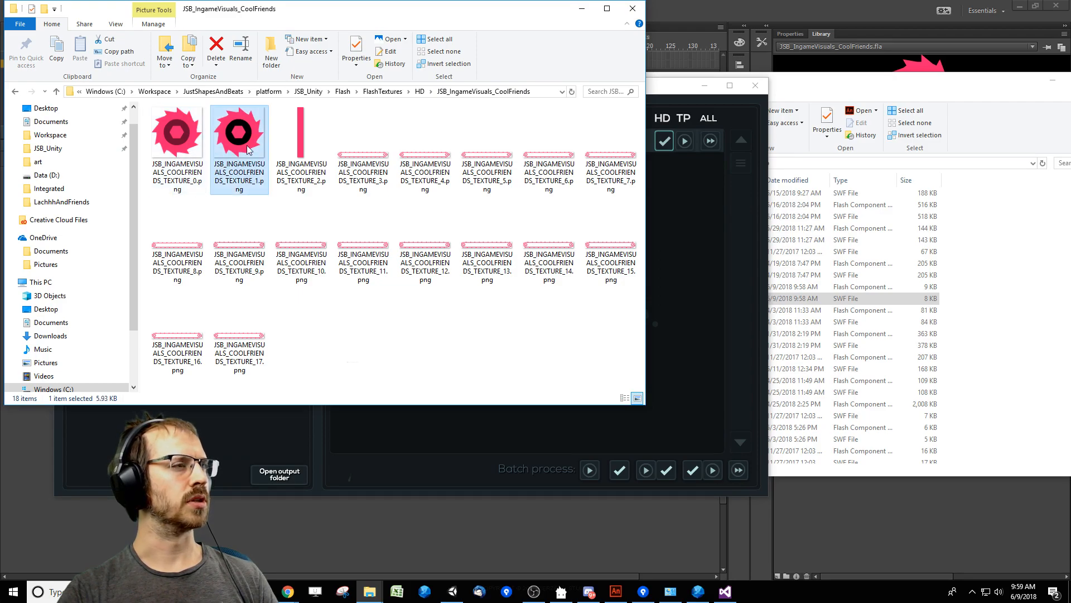
left_click(616, 591)
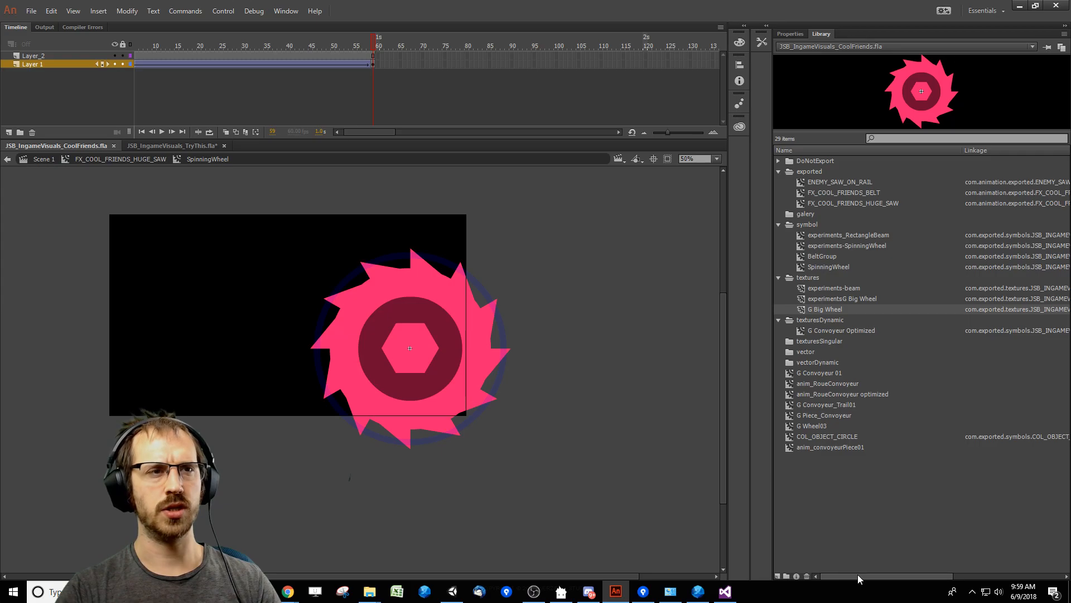
Inspect the previews, linkage names and use counts of experiments-beam, experimentsG Big Wheel and G Big Wheel in the library's textures folder.
left_click_drag(858, 575, 910, 571)
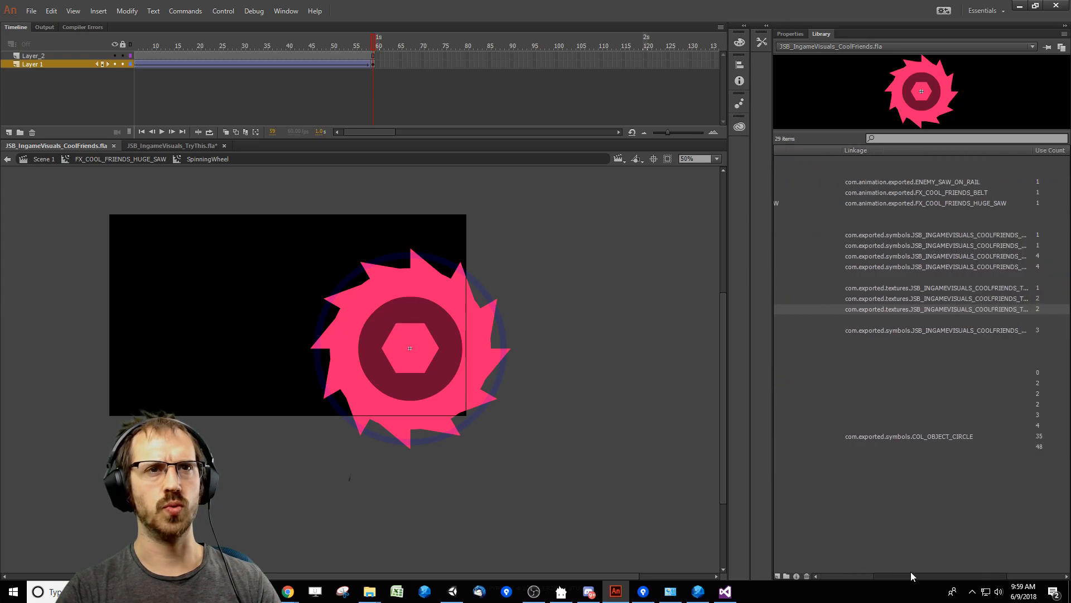
left_click(930, 289)
left_click(935, 300)
left_click(935, 311)
key("Up")
key("Up")
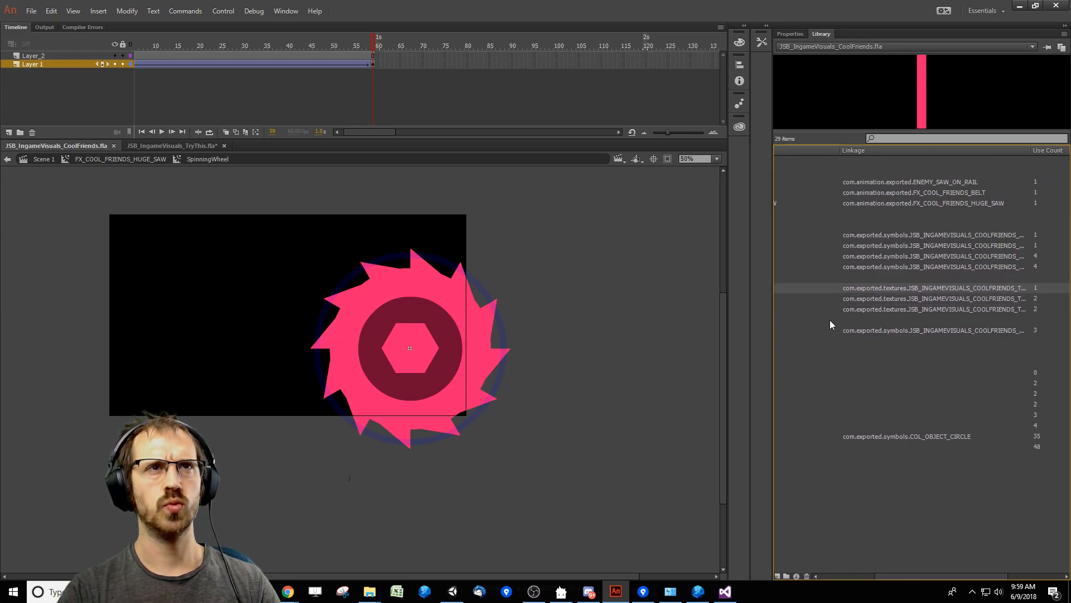
key("Down")
key("Down")
key("Up")
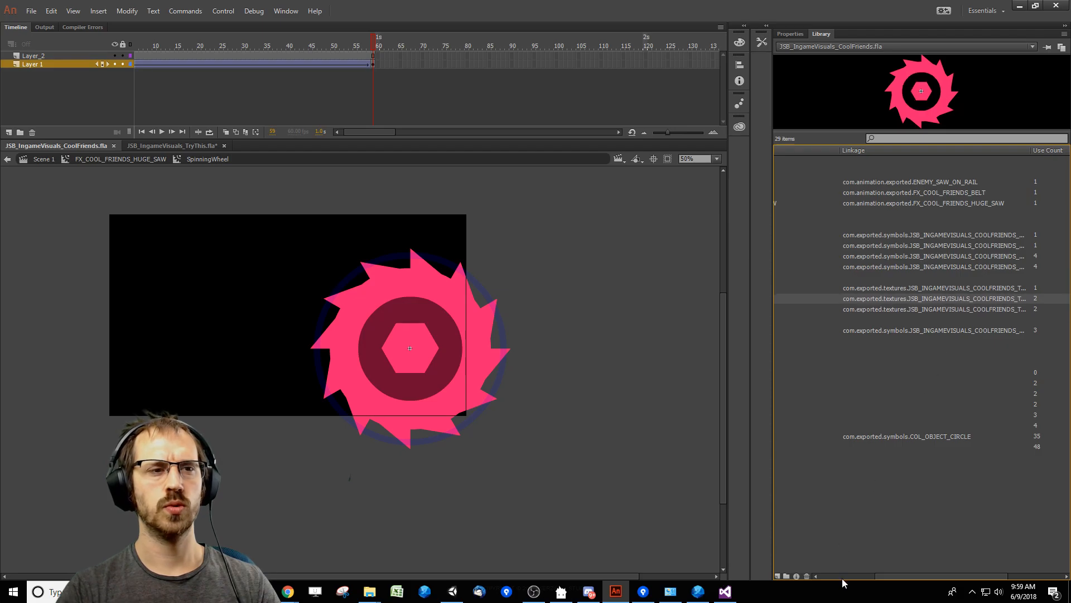
left_click_drag(888, 575, 782, 564)
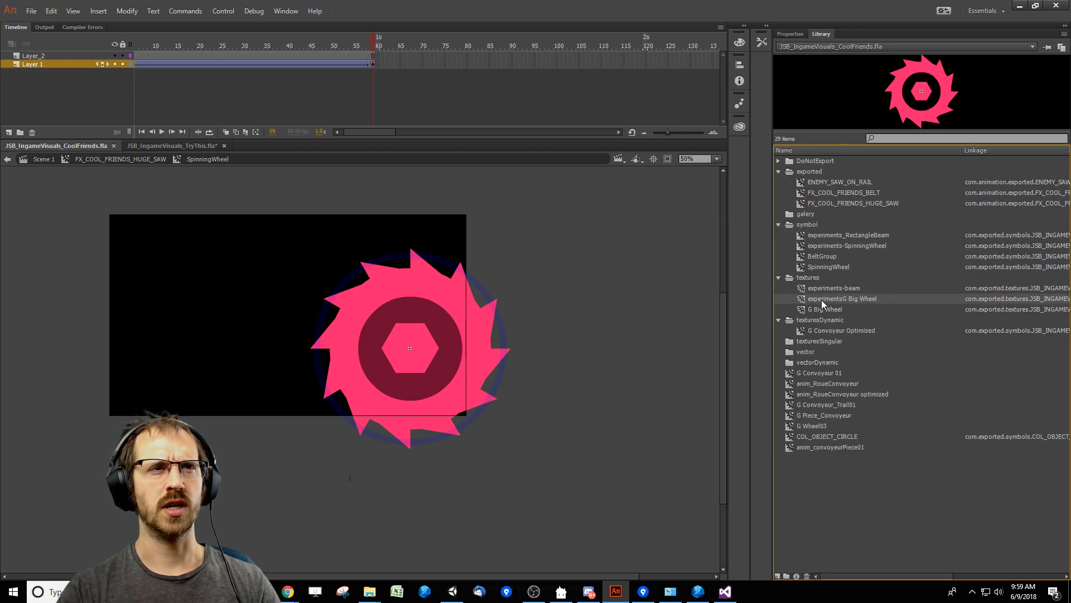
key("Down")
key("Up")
Delete the unused symbols G Convoyeur 01 and anim_RoueConvoyeur from the library.
left_click_drag(866, 579, 799, 563)
left_click(966, 373)
left_click(872, 384)
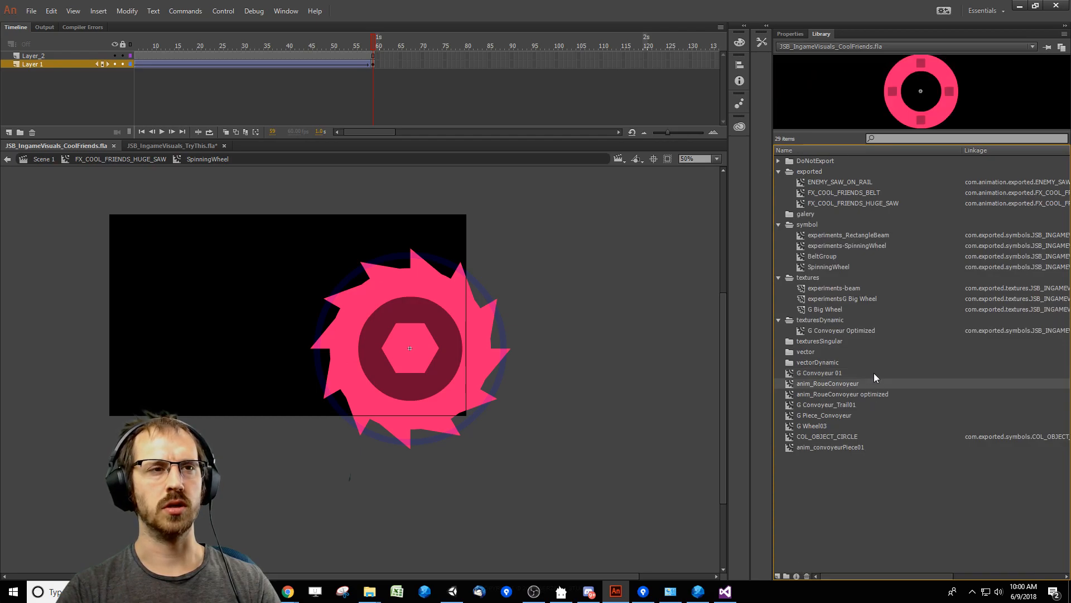
left_click(874, 372)
key("Delete")
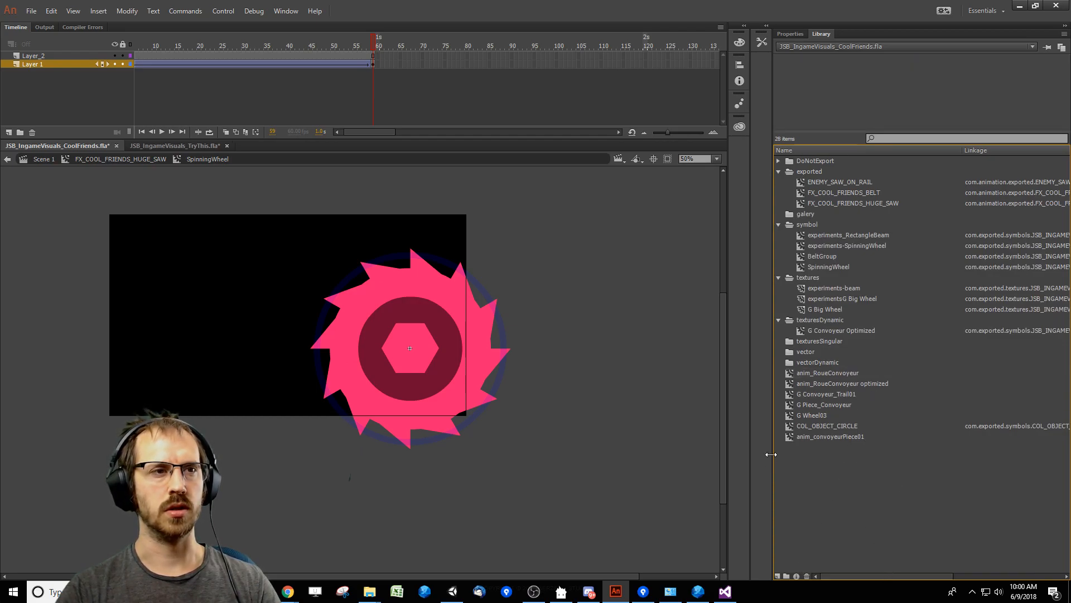
left_click_drag(774, 458, 589, 452)
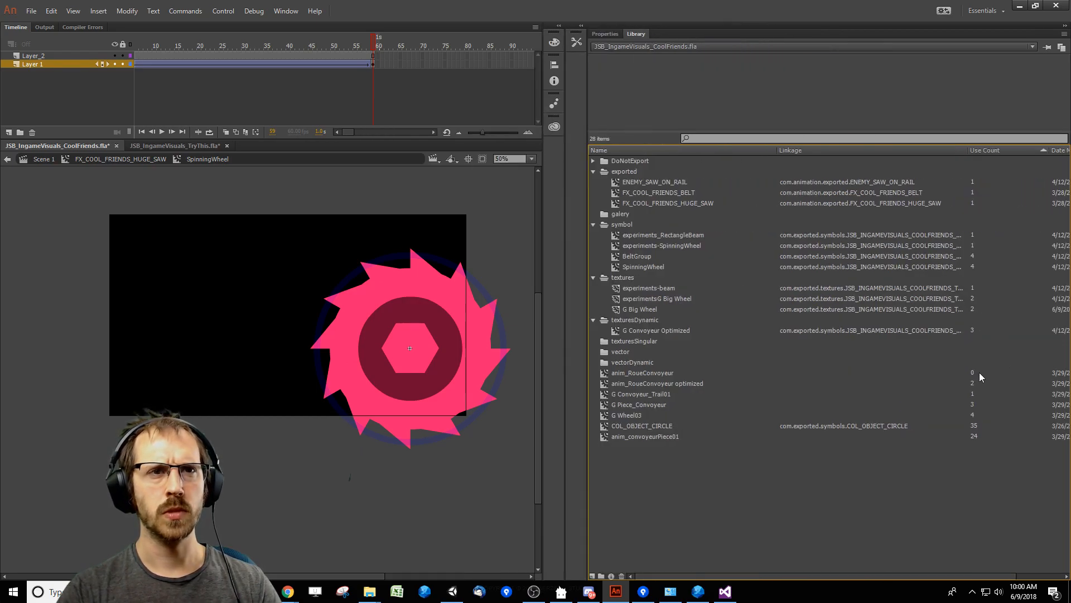
left_click(982, 378)
key("Delete")
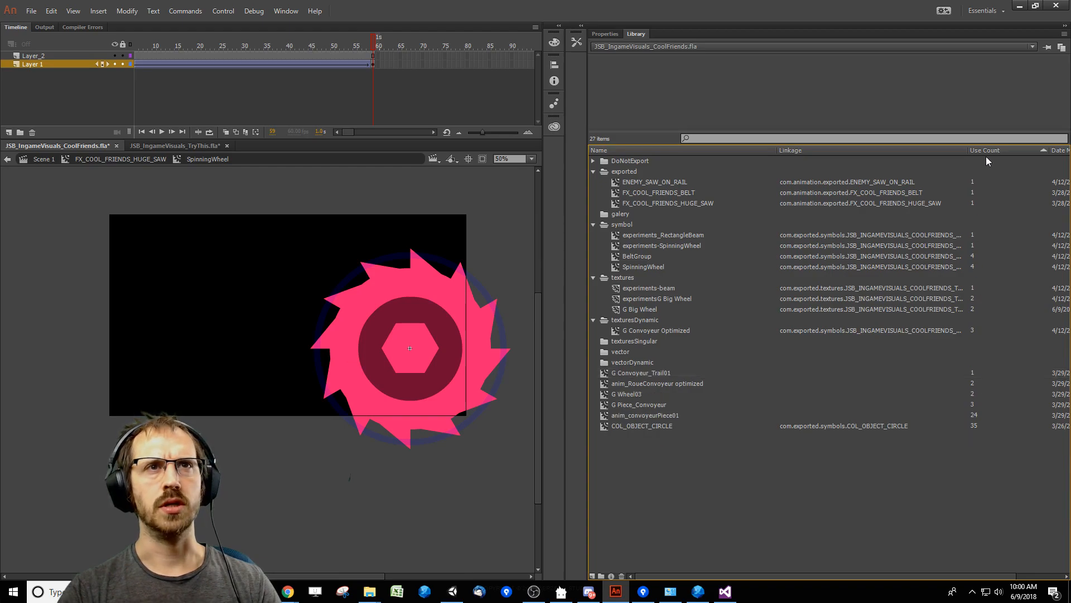
Move the loose library symbols from G Convoyeur_Trail01 through anim_convoyeurPiece01 into the galery folder, leaving out COL_OBJECT_CIRCLE.
left_click(739, 373)
left_click(668, 426, "shift")
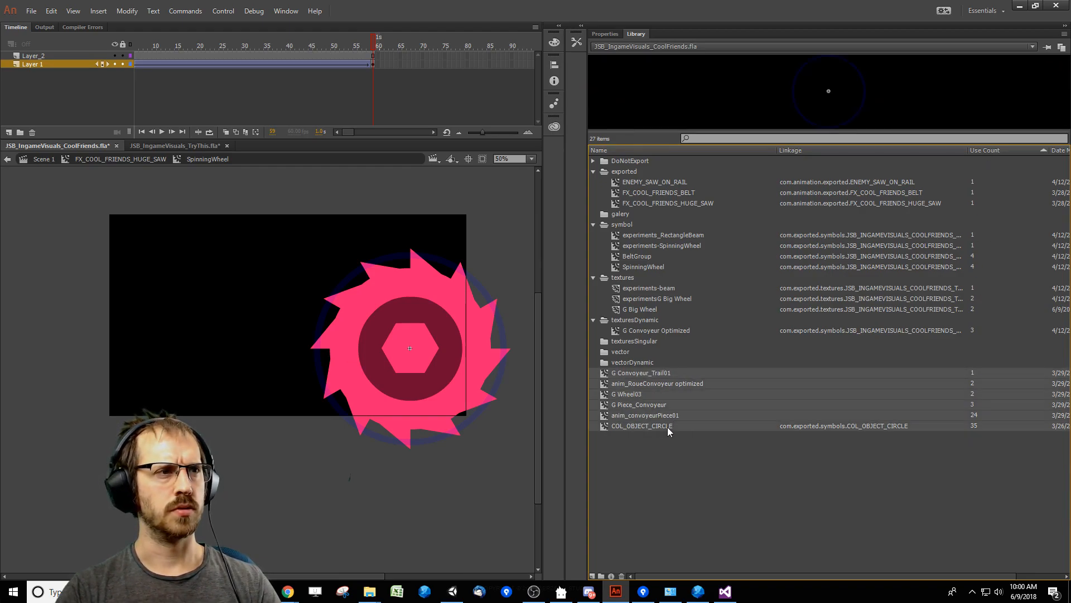
left_click(673, 428, "ctrl")
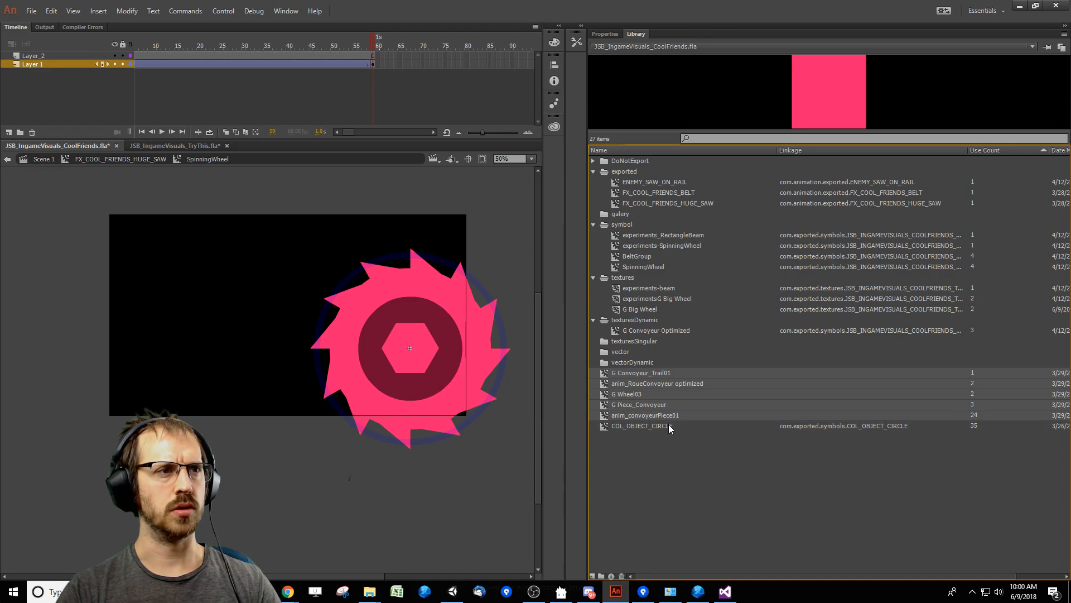
left_click_drag(658, 373, 632, 214)
Review the symbols in the exported folder, the G Big Wheel artwork on the stage and the experimentsG Big Wheel texture preview.
left_click(698, 193)
key("Down")
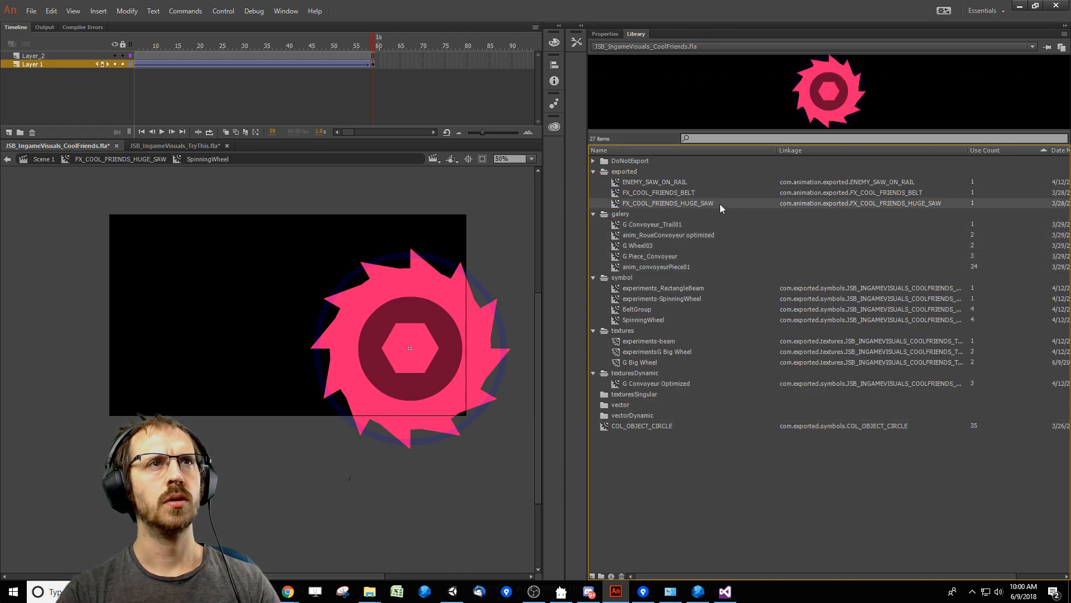
key("Up")
key("Up")
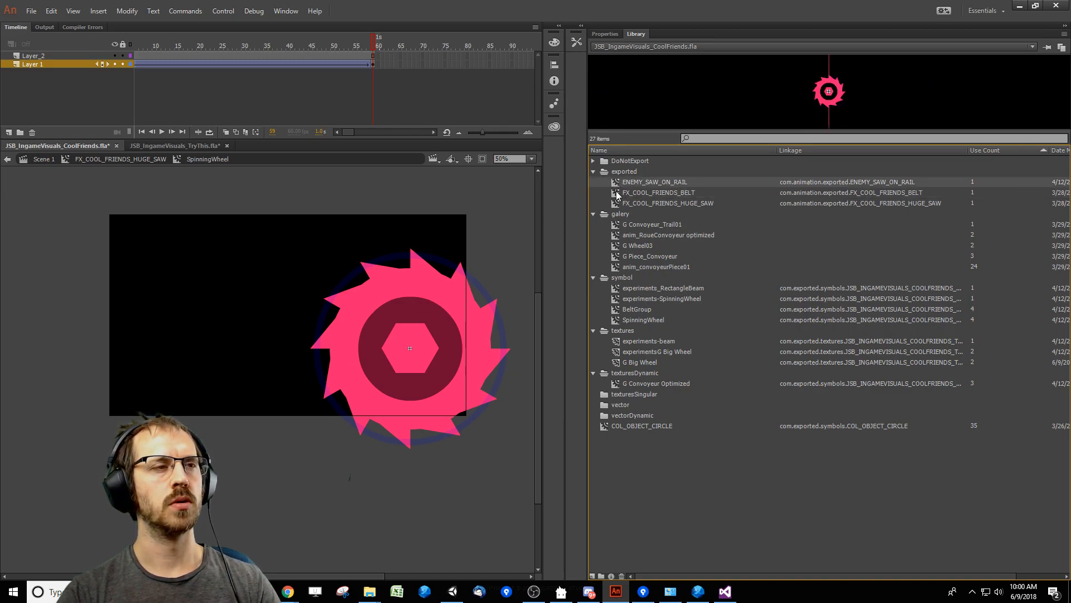
left_click(442, 394)
double_click(436, 388)
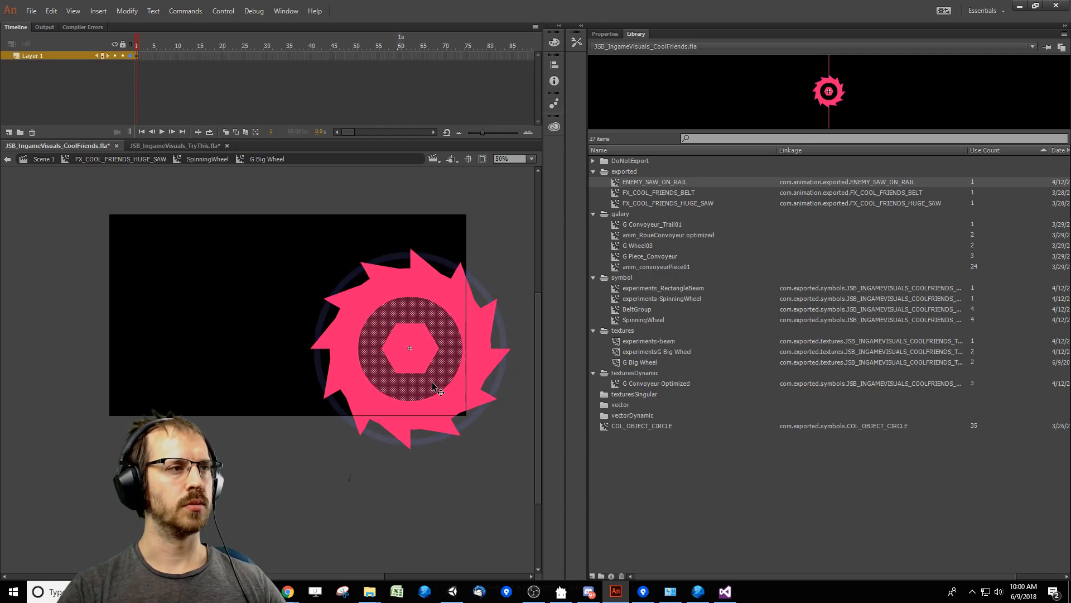
left_click(685, 354)
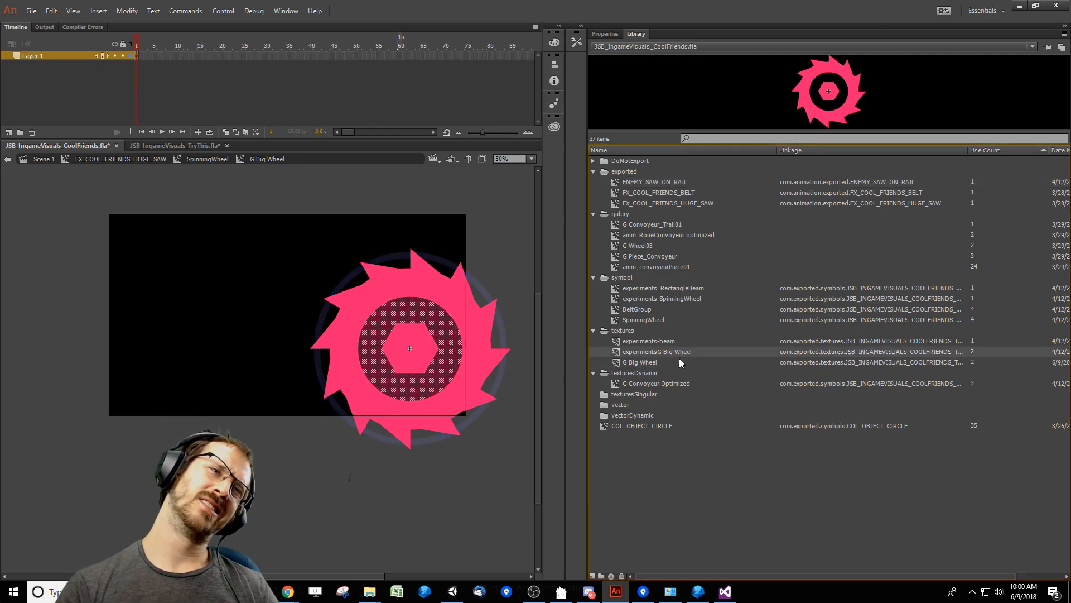
left_click(666, 196)
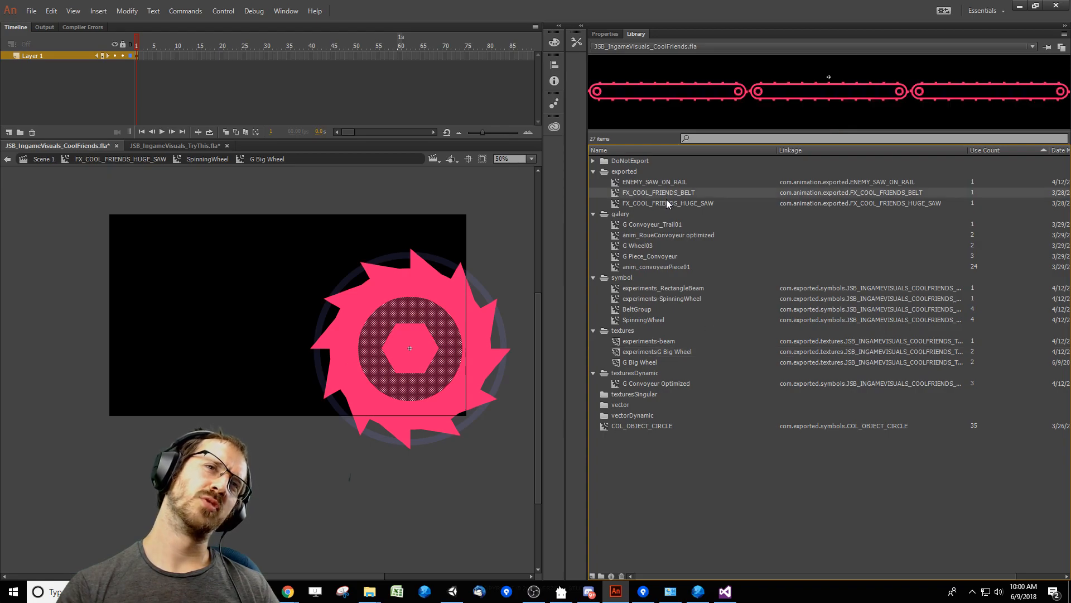
left_click(667, 200)
Save JSB_IngameVisuals_CoolFriends.fla and close the document.
left_click(436, 481)
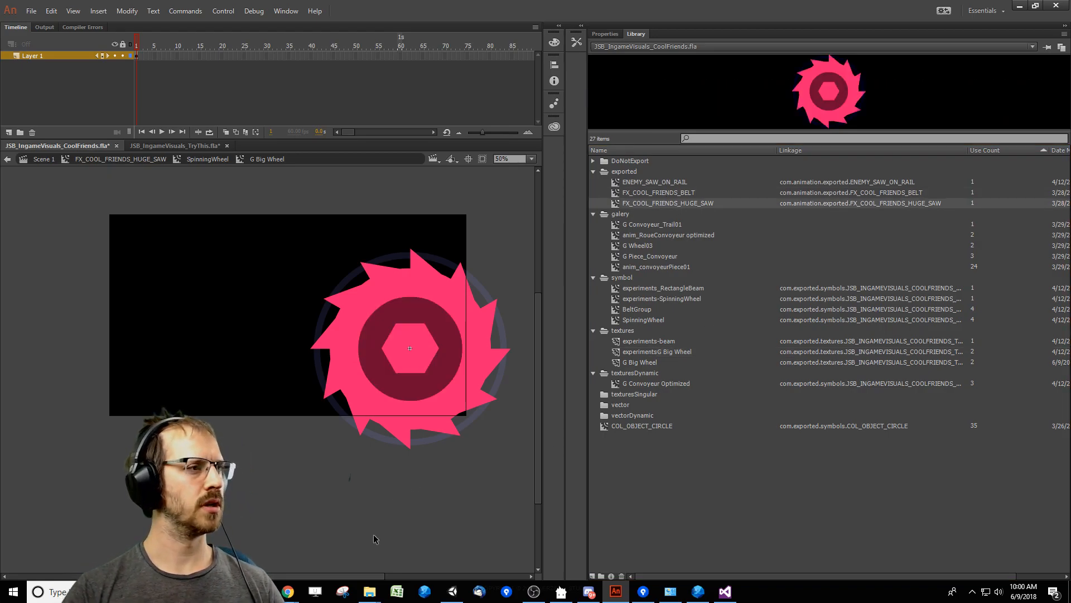
key("ctrl+s")
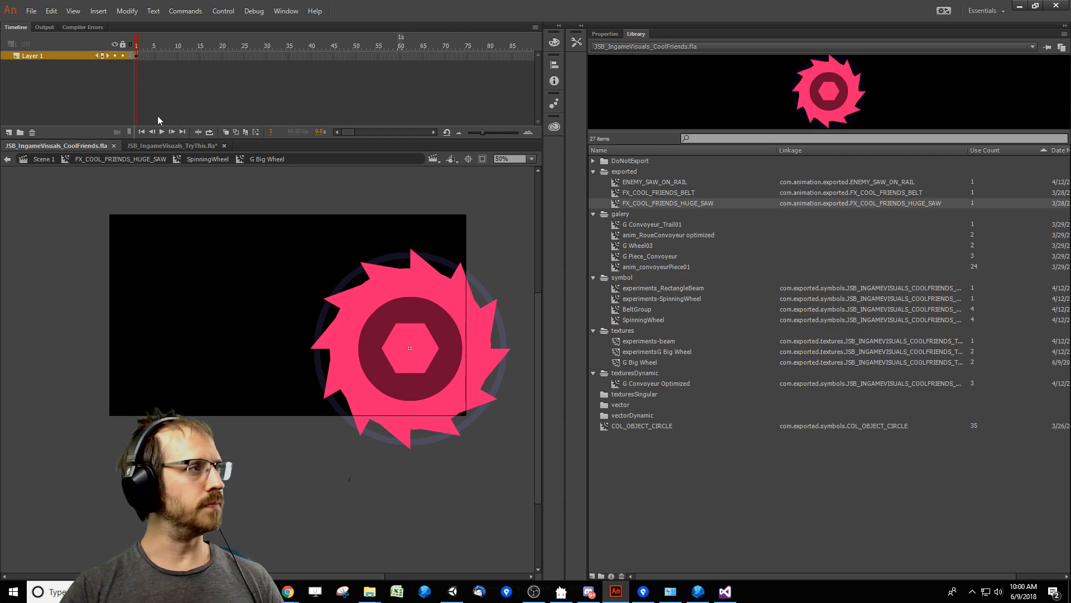
left_click(113, 147)
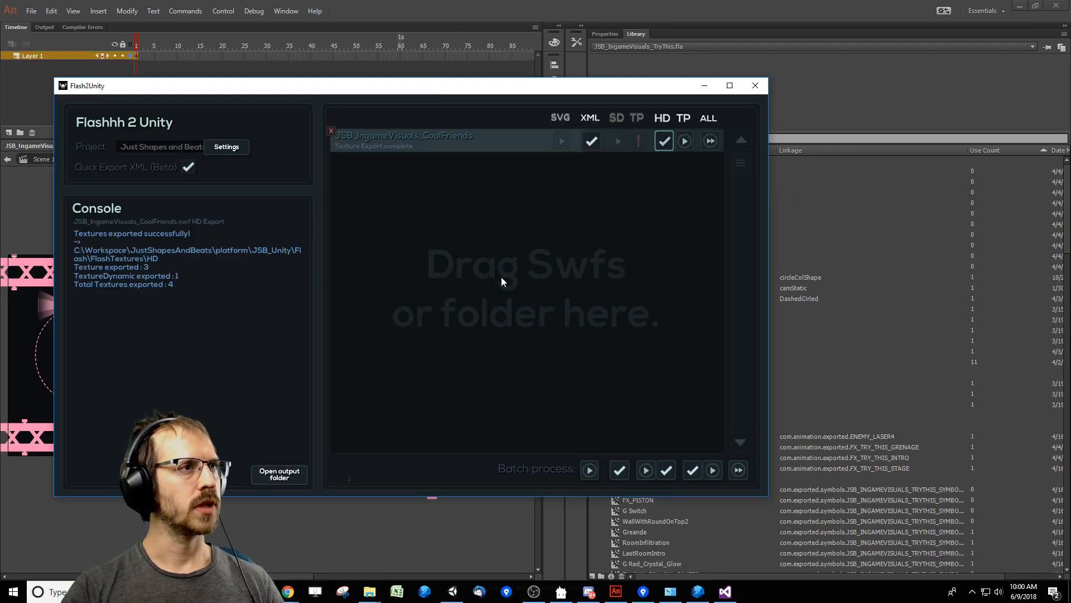
Open the XML output folder from Flash2Unity and view JSB_MapCavern_BG_02.xml in Sublime Text, declining the update offer.
left_click(586, 145)
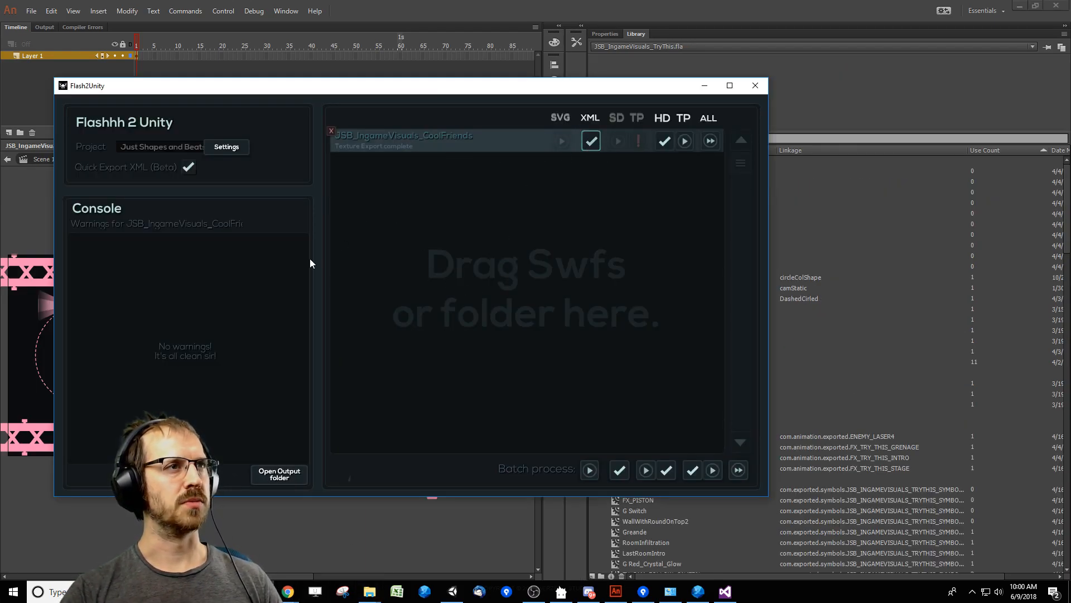
left_click(270, 476)
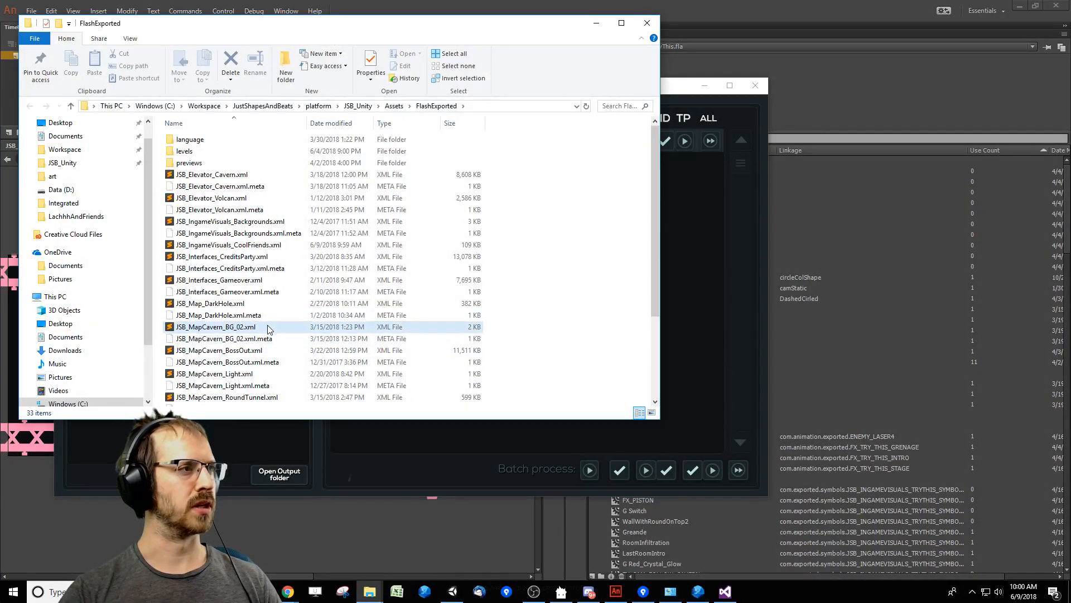
left_click(243, 306)
double_click(252, 327)
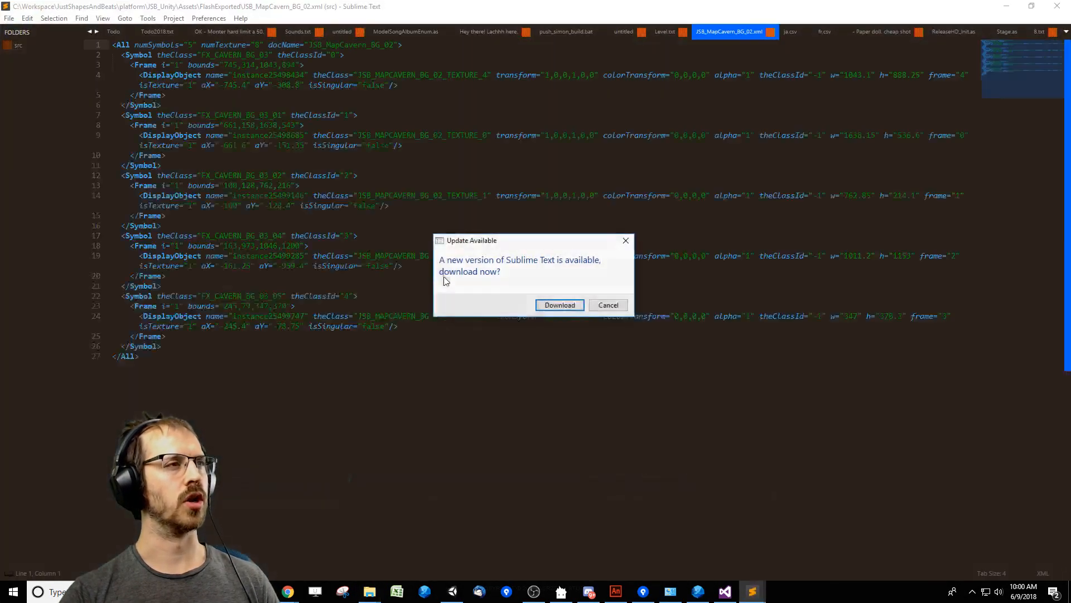
left_click(612, 307)
Examine the Symbol, Frame and DisplayObject entries in JSB_MapCavern_BG_02.xml, close the file and minimize Sublime Text.
left_click(260, 305)
left_click_drag(223, 297, 253, 312)
left_click(344, 316)
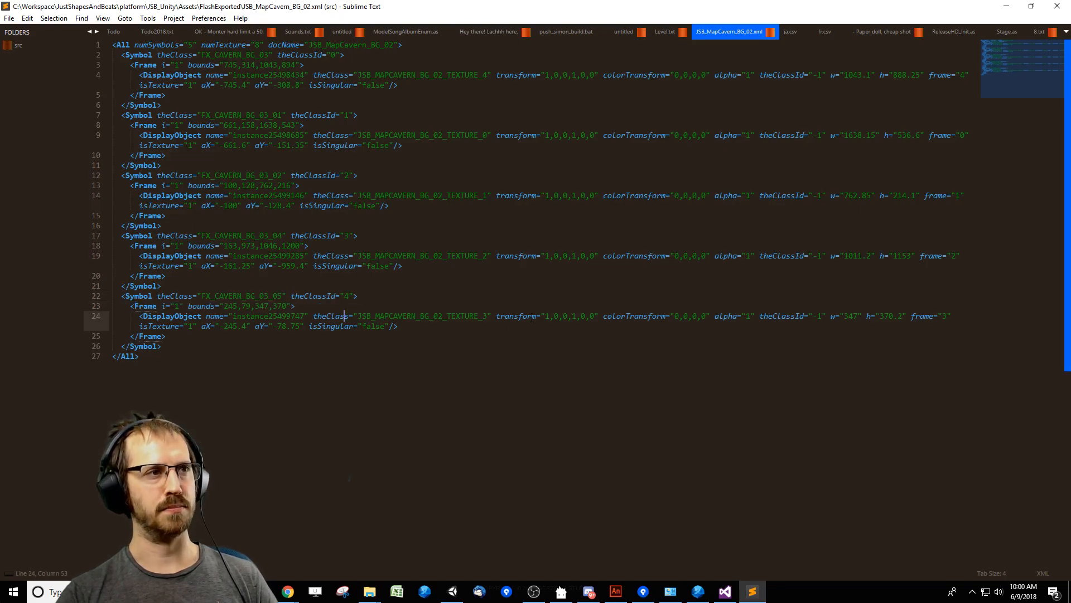
left_click_drag(531, 318, 641, 317)
left_click(597, 324)
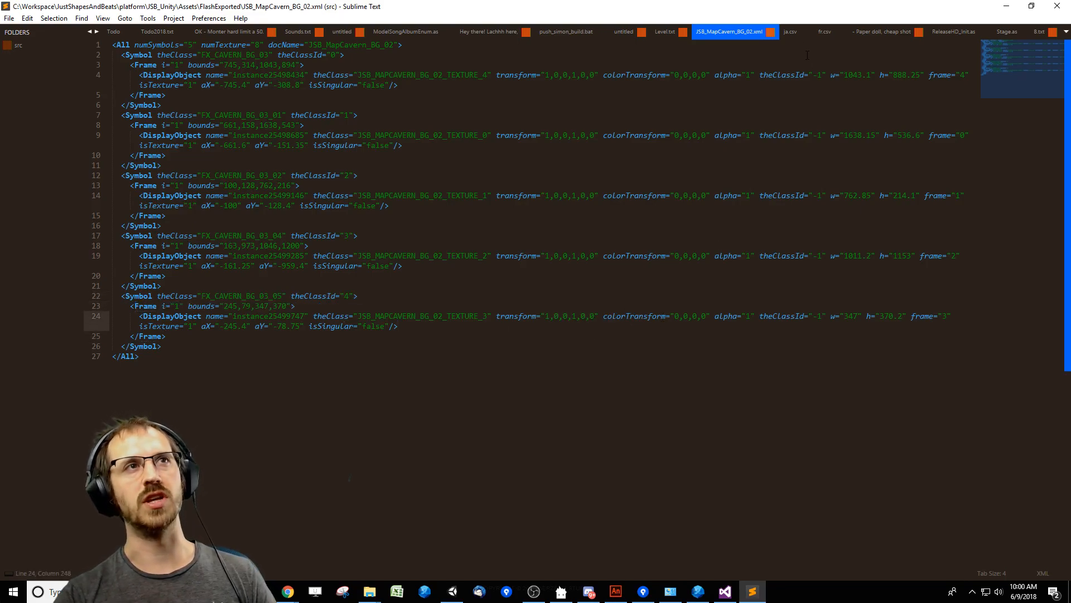
left_click(771, 32)
left_click(1007, 6)
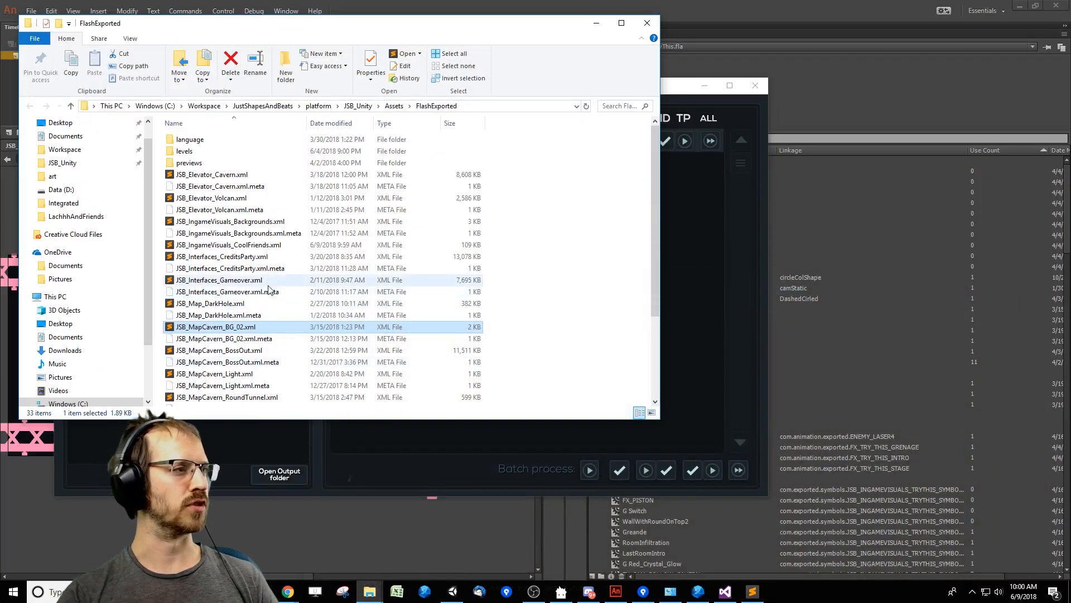
scroll(306, 335, "down", 3)
From Flash2Unity, open the HD texture output folder, view the images in the JSB_IngameVisuals_CoolFriends subfolder and close the window.
left_click(685, 310)
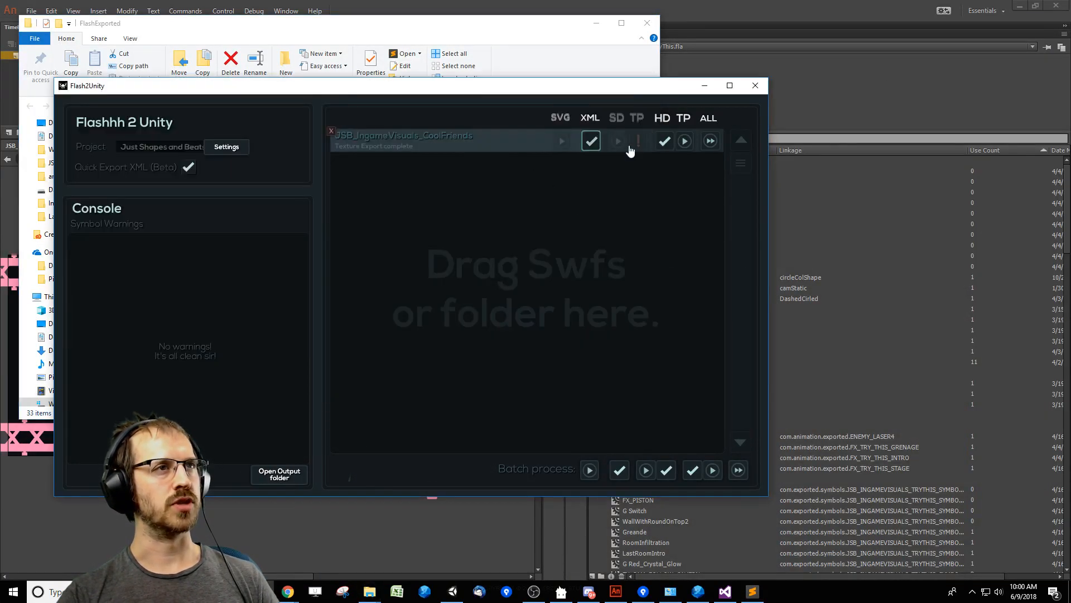
left_click(666, 143)
left_click(279, 474)
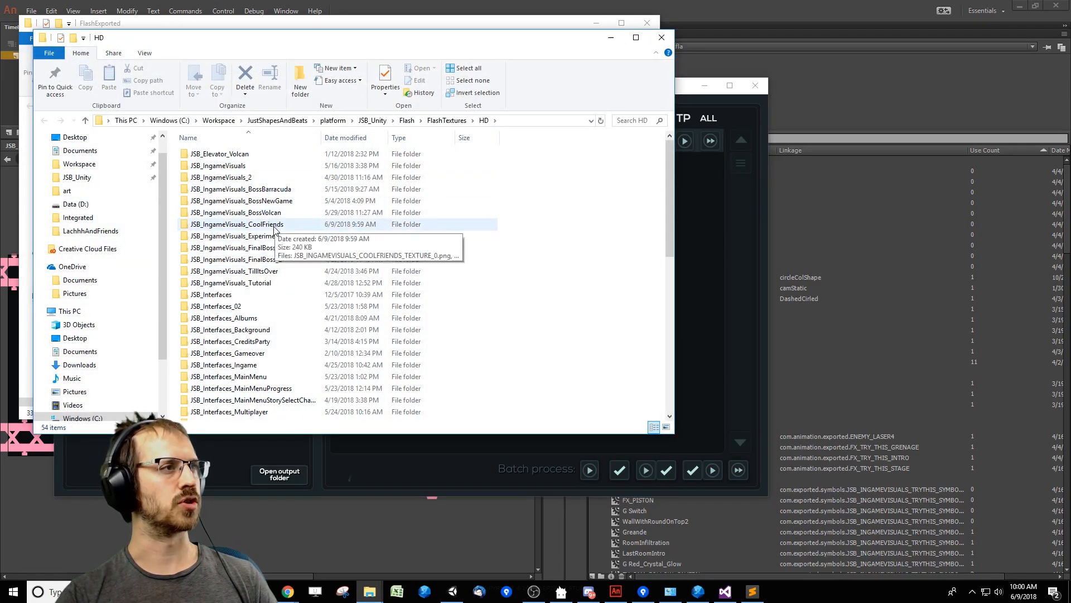
double_click(263, 224)
left_click_drag(513, 306, 164, 215)
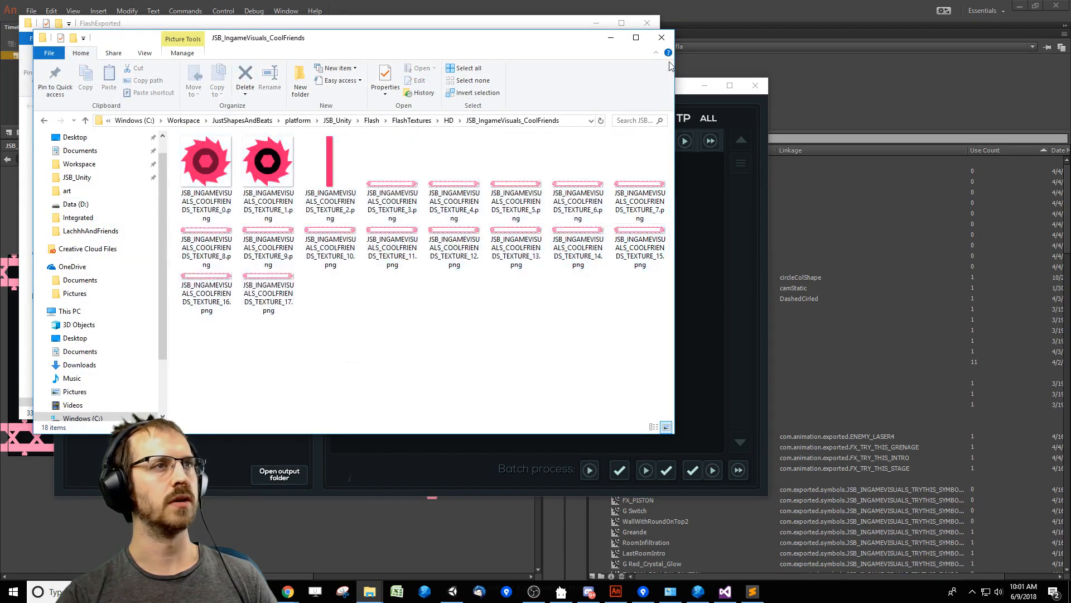
left_click(662, 37)
Run the HD TexturePacker export for JSB_IngameVisuals_CoolFriends.
left_click(685, 143)
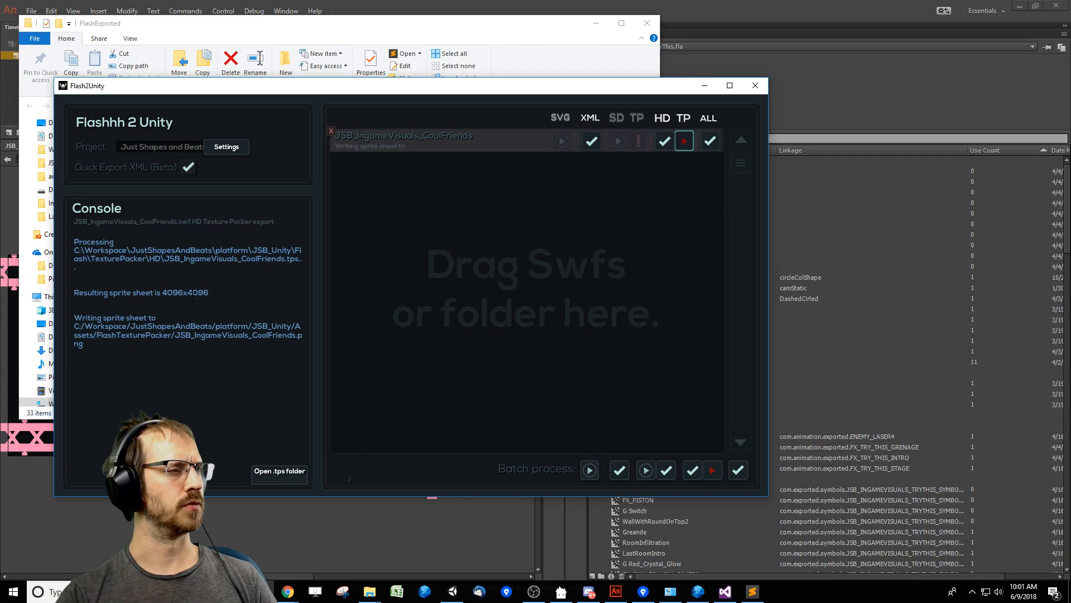
left_click(412, 326)
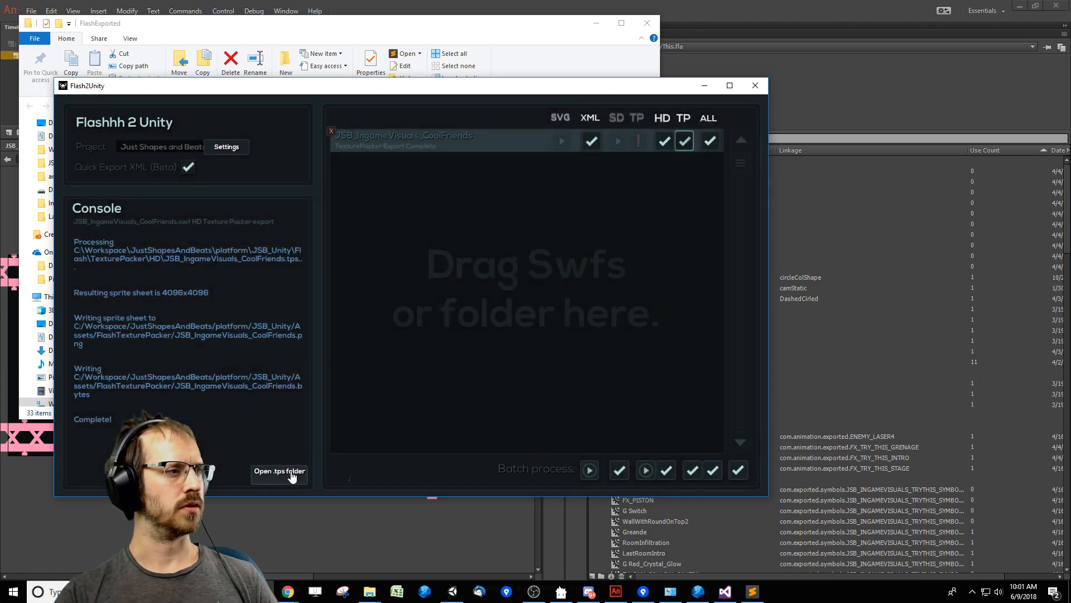
Open the .tps folder and load JSB_IngameVisuals_CoolFriends.tps in TexturePacker, postponing the program update.
left_click(291, 475)
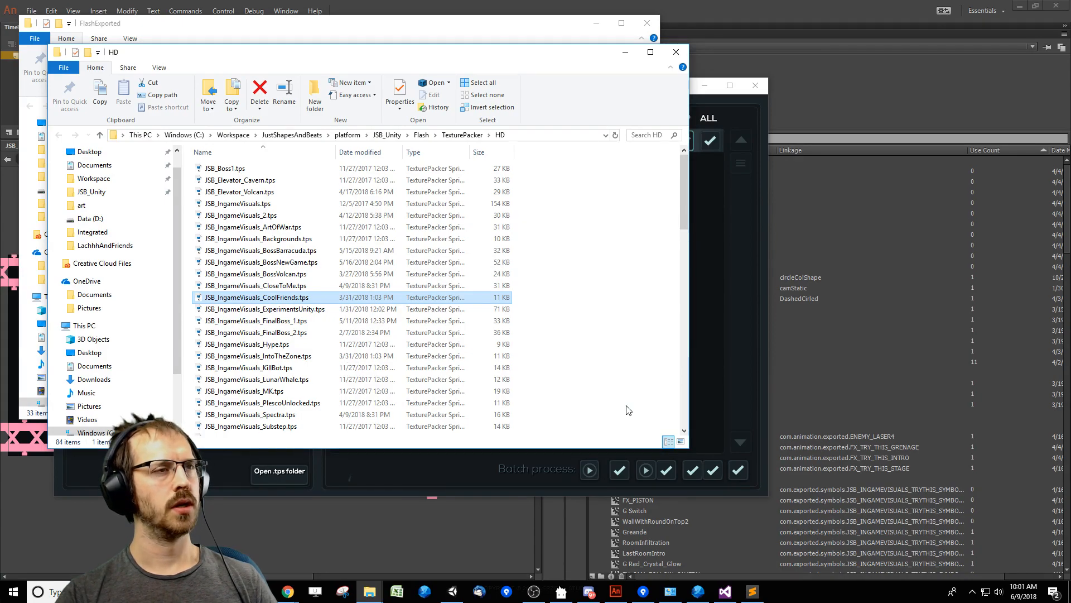
key("Return")
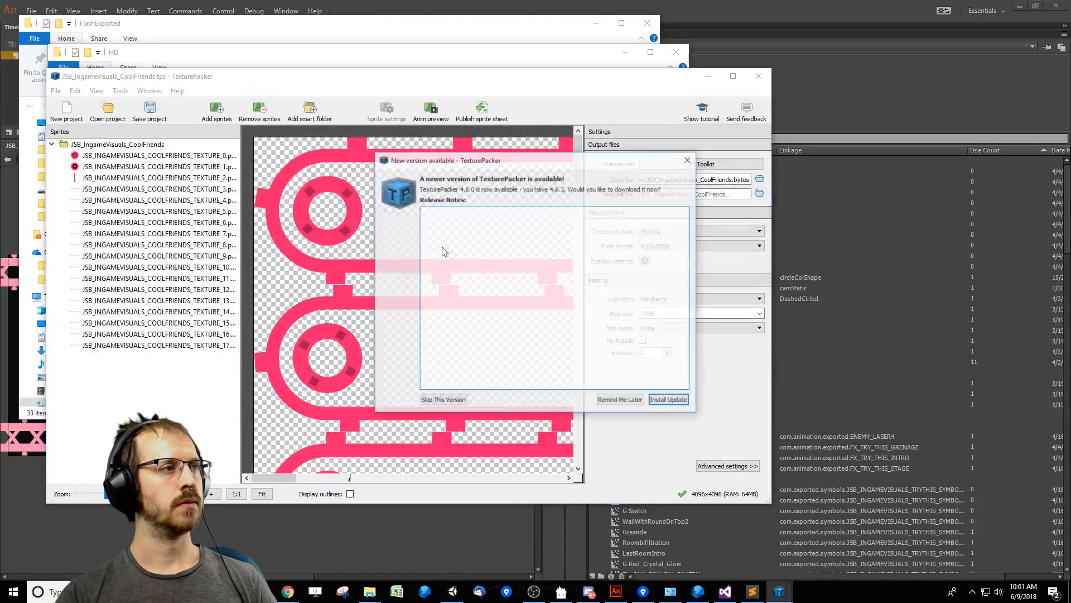
left_click(621, 401)
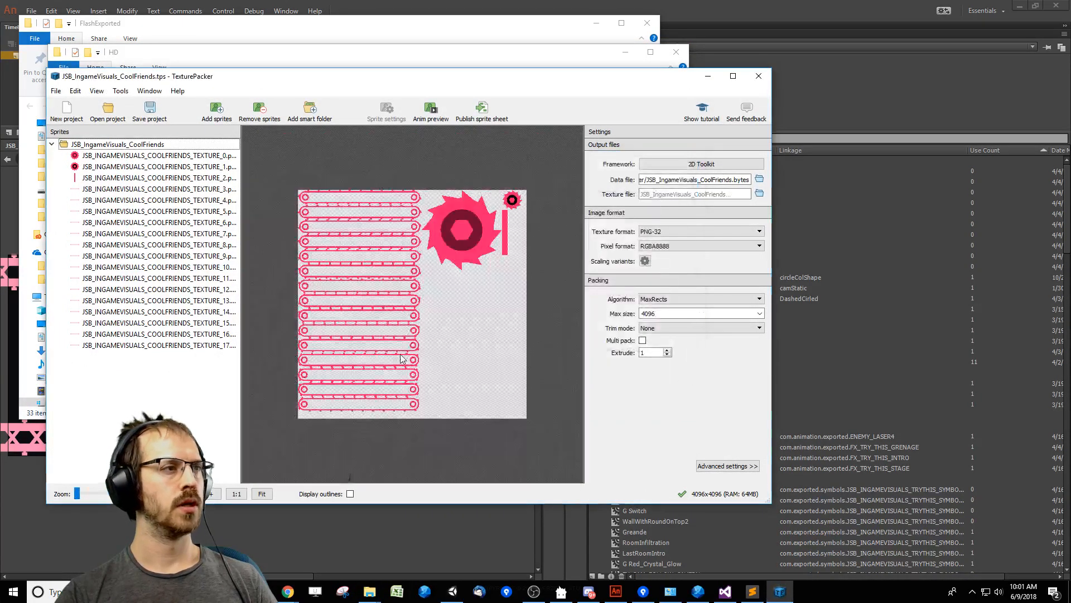
Inspect the packed Cool Friends sprite sheet and its output data file path, and close TexturePacker, discarding the changes.
scroll(403, 329, "up", 3, "ctrl")
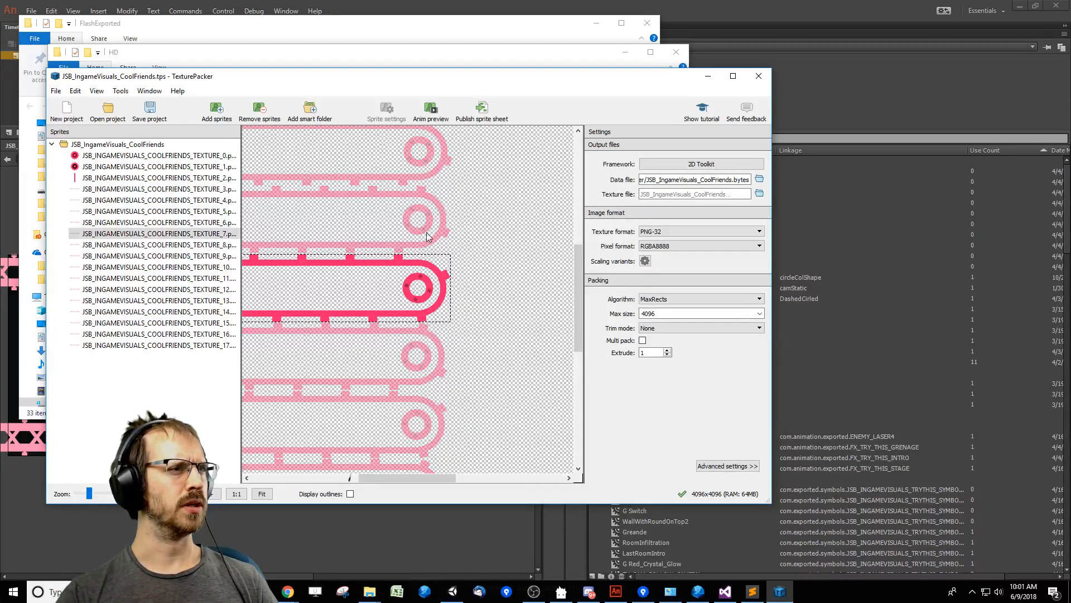
scroll(516, 289, "down", 3, "ctrl")
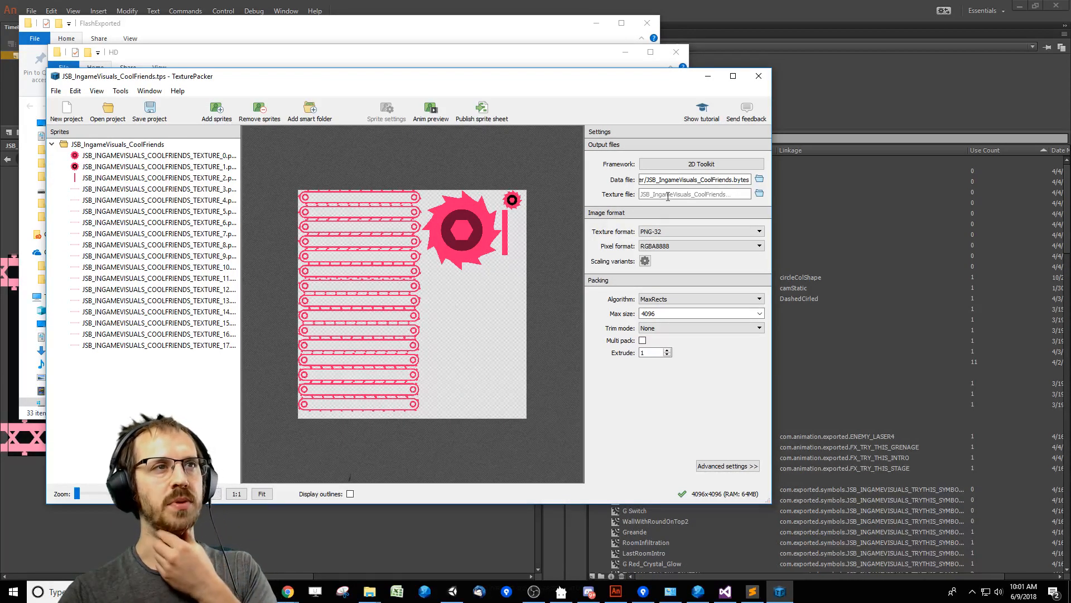
left_click_drag(709, 180, 713, 180)
left_click(759, 75)
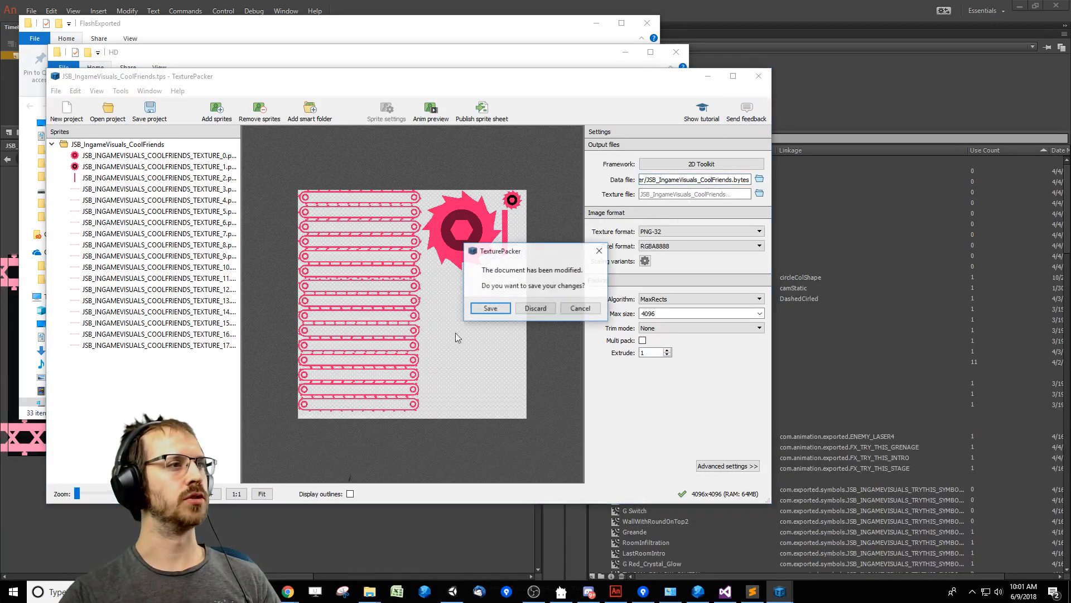
left_click(536, 309)
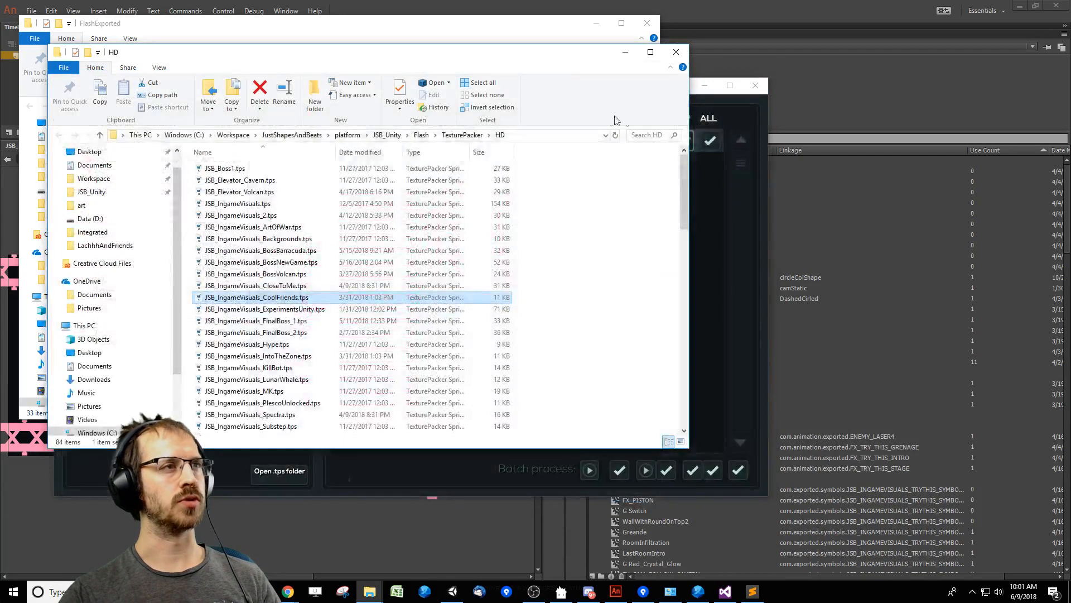
Switch to Unity, read the JSB_IngameVisuals_CoolFriends sprite collection log entry, and collapse the TO_MOVE_BACK_TO_ASSET_ROOT and src folders.
left_click(453, 592)
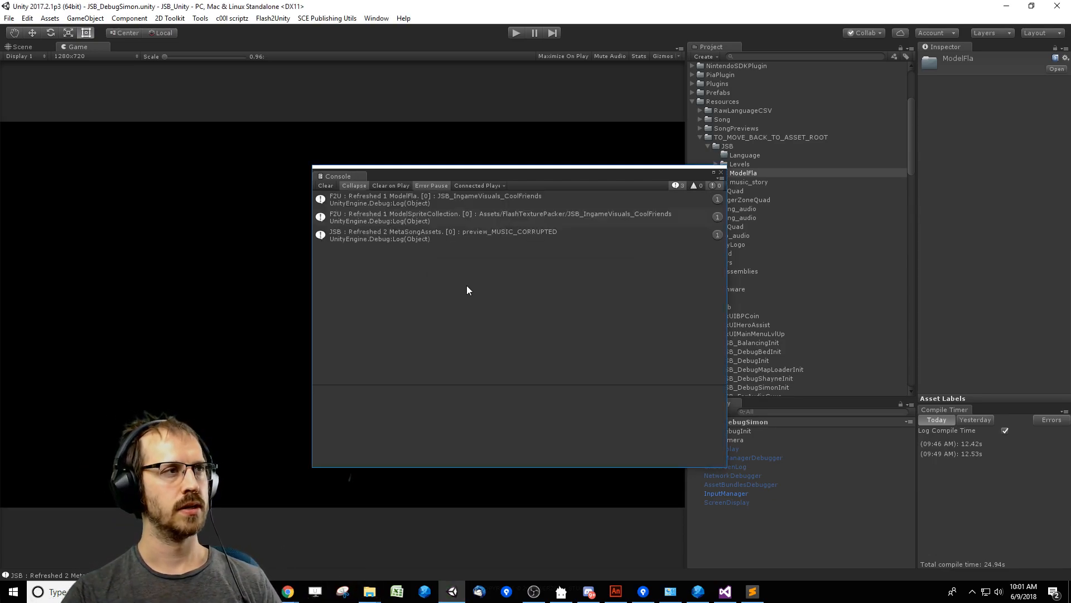
left_click(397, 220)
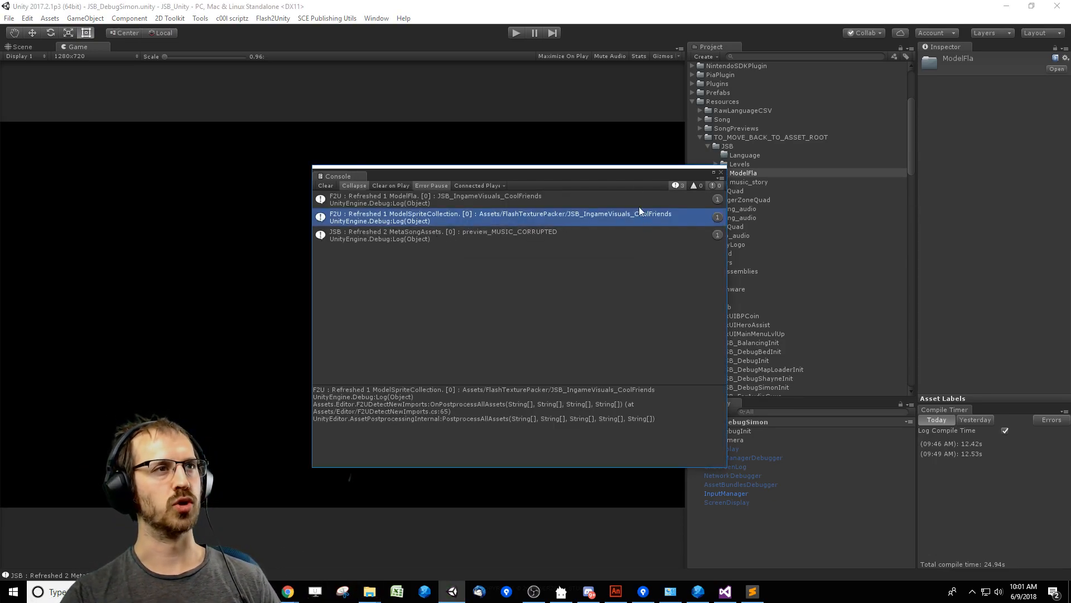
left_click_drag(637, 177, 482, 170)
left_click(782, 138)
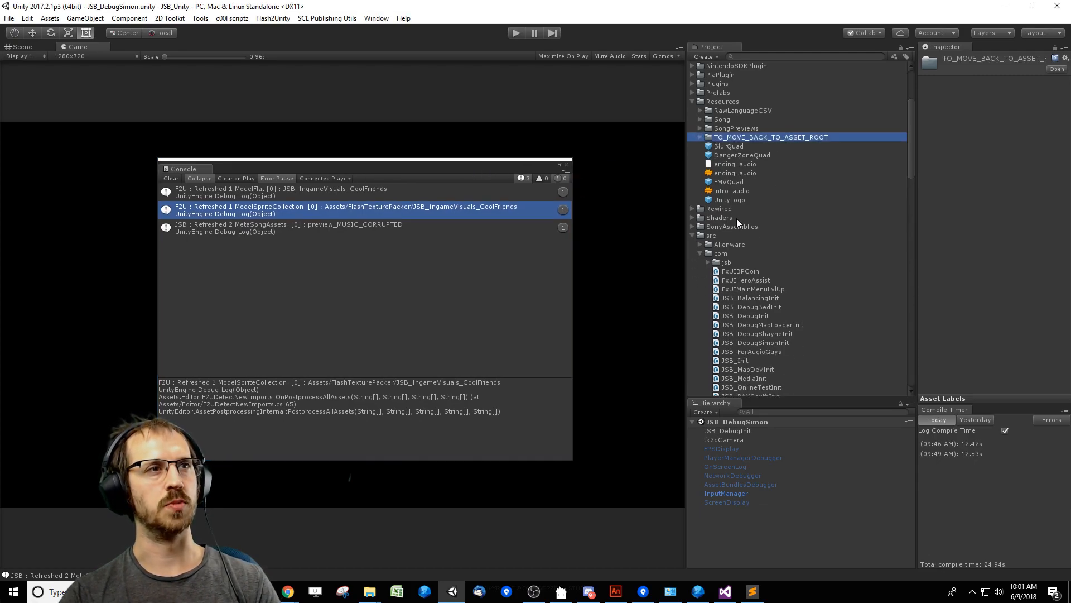
double_click(743, 232)
left_click(746, 252)
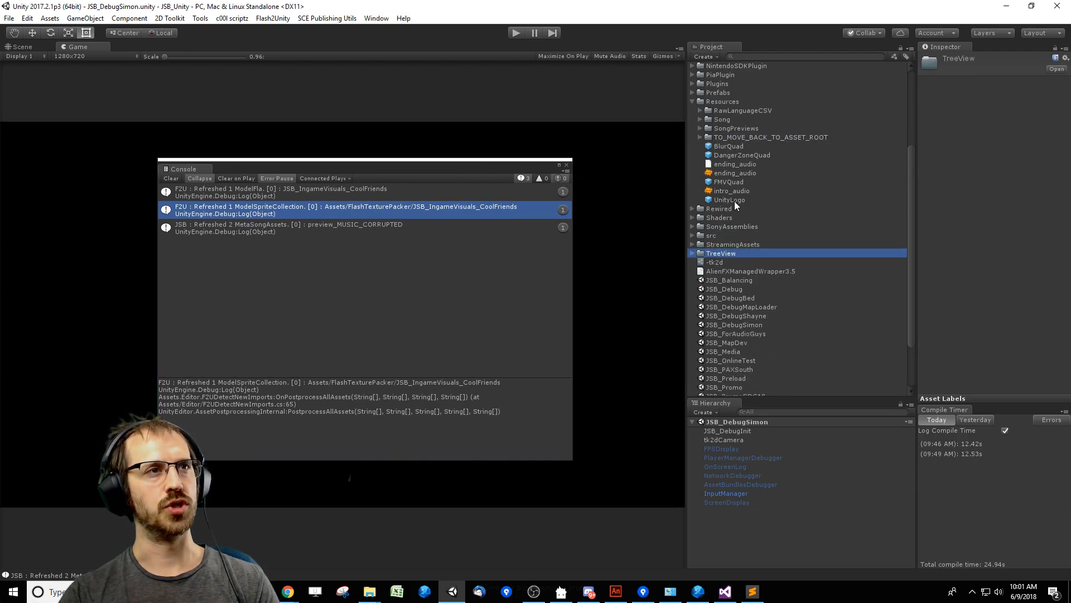
Expand TO_MOVE_BACK_TO_ASSET_ROOT down to JSB/Levels/MUSIC_COOL_FRIENDS and view the MUSIC_COOL_FRIENDS song asset.
left_click(742, 129)
key("Left")
left_click(763, 139)
key("Right")
left_click(743, 167)
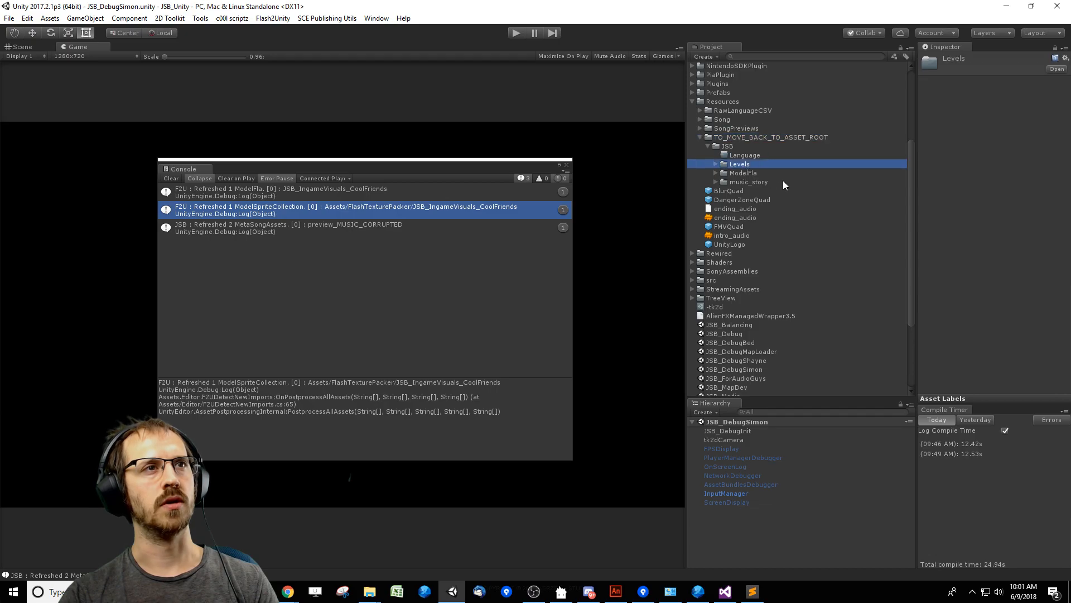
key("Right")
left_click(804, 283)
key("Right")
key("Down")
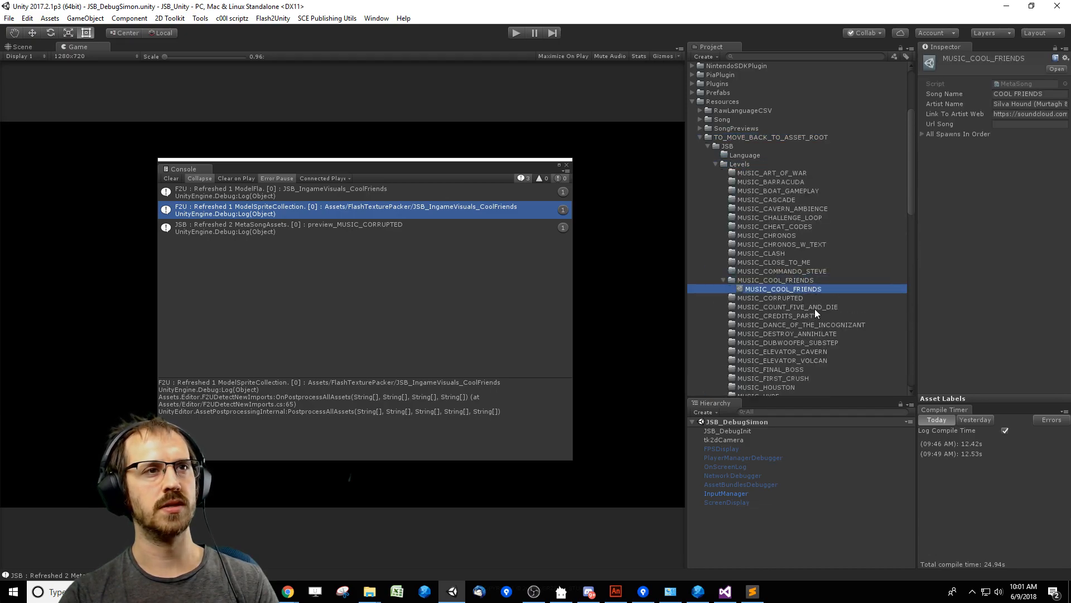
left_click(804, 282)
left_click(803, 289)
Collapse Levels, expand ModelFla/JSB_IngameVisuals_CoolFriends, and view its model asset and sprite collection prefab.
left_click(742, 164)
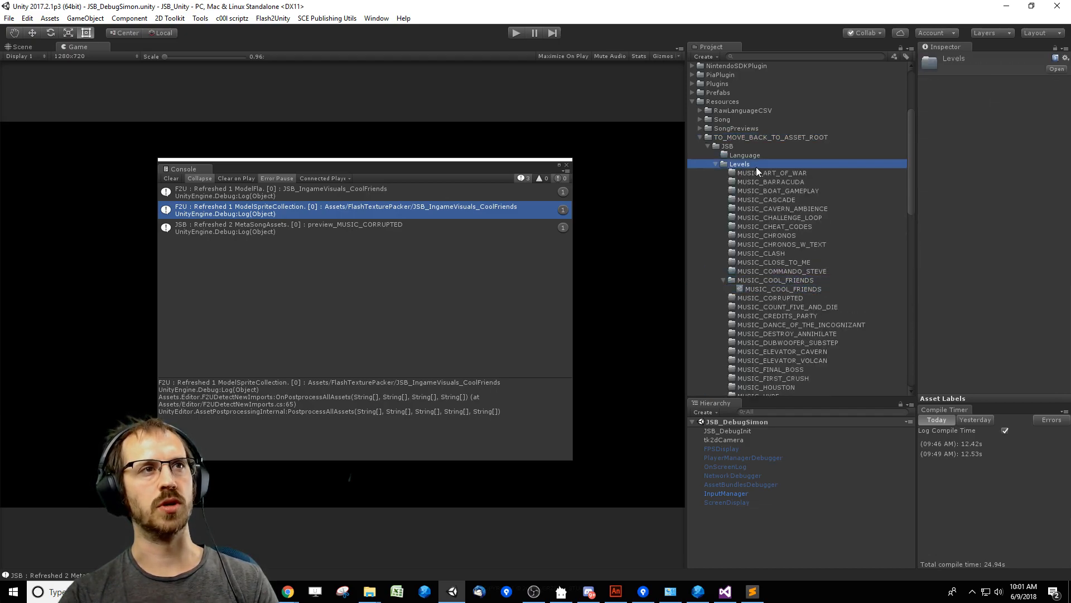
key("Left")
key("Down")
key("Right")
left_click(796, 281)
key("Right")
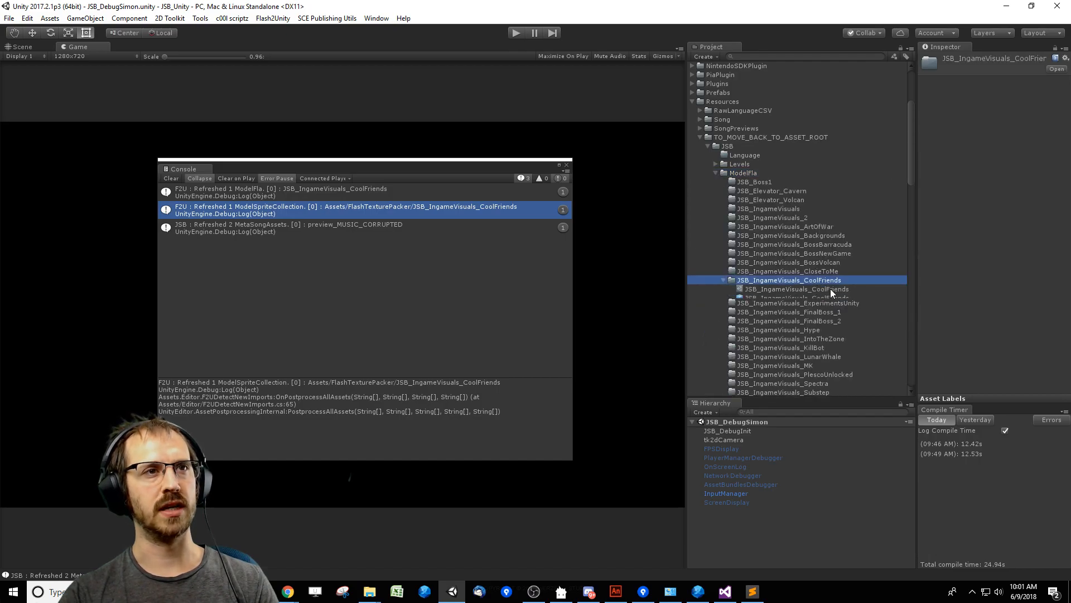
left_click(809, 290)
left_click(823, 298)
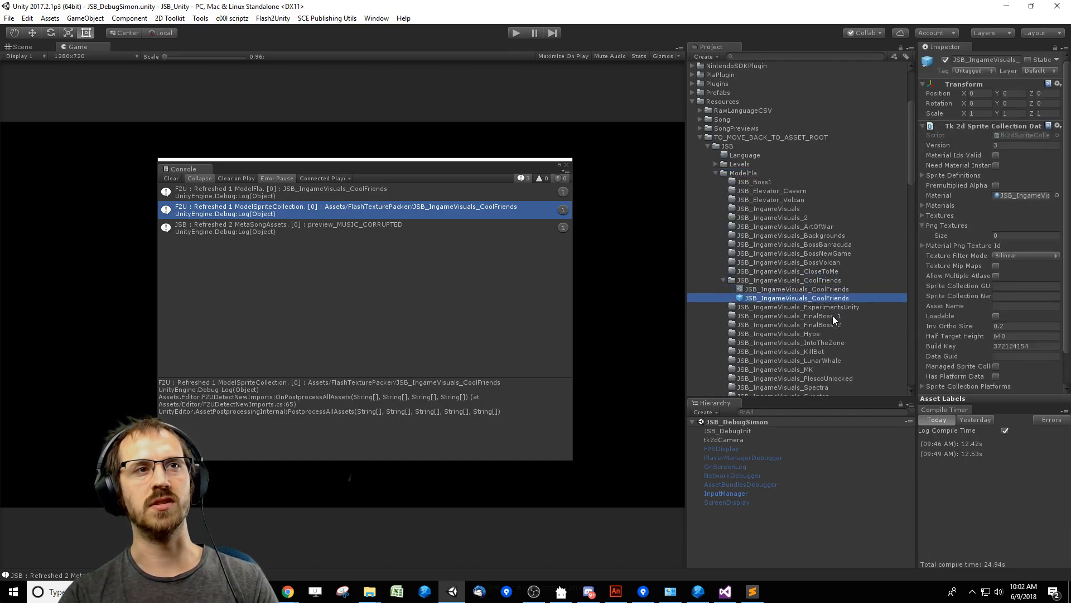
Trace the Cool Friends sprite collection to its material and sprite texture, and examine the texture's import settings.
left_click(1026, 197)
left_click(784, 154)
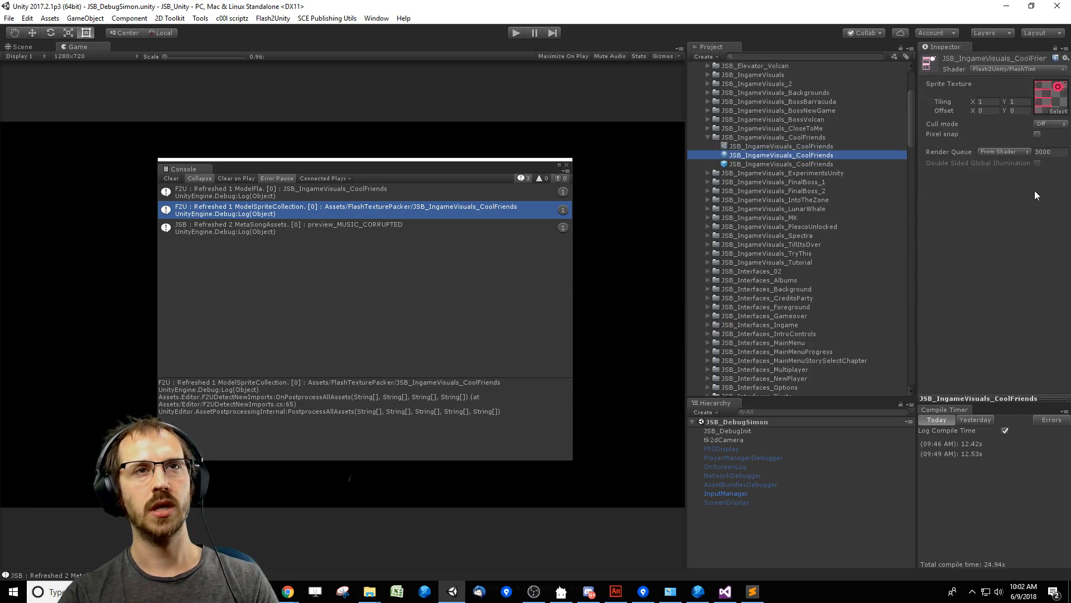
left_click(1053, 101)
left_click(795, 93)
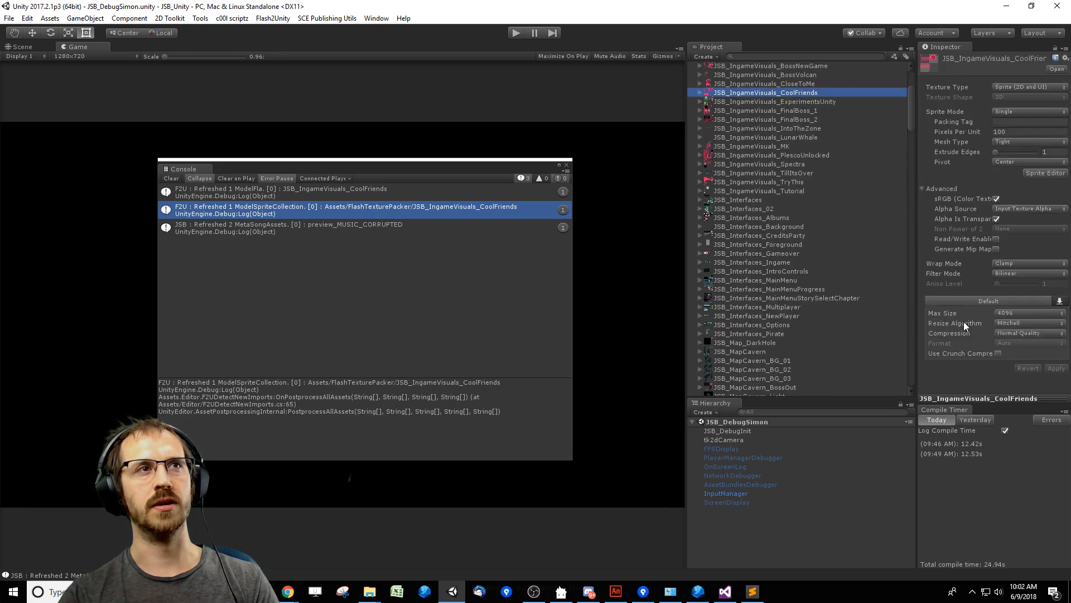
Clear the Console, play-test the Cool Friends level with the Console moved aside, and stop and clear the log again.
left_click(171, 178)
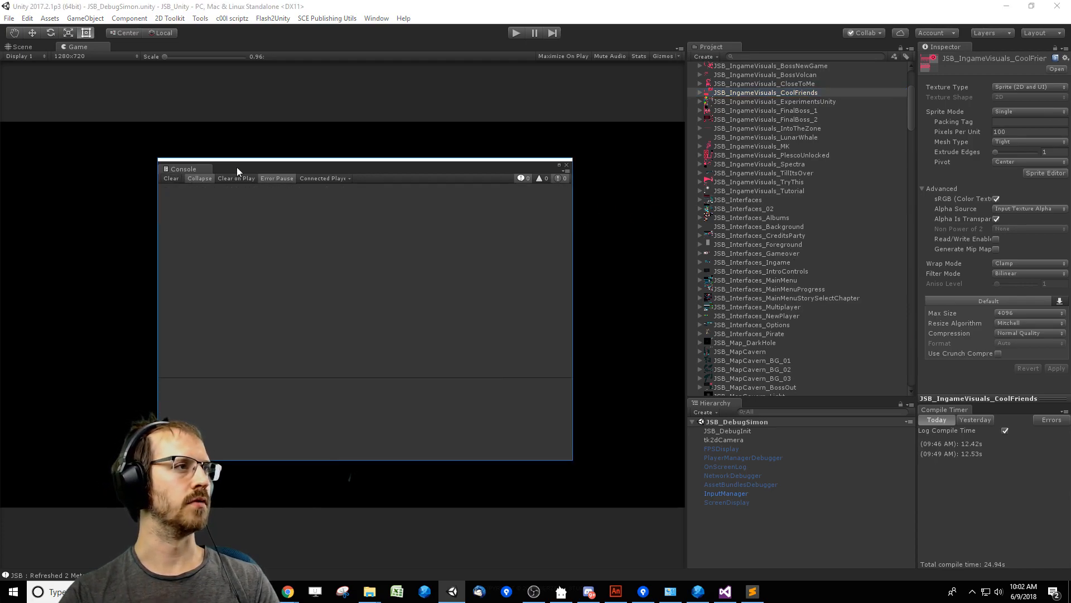
left_click_drag(235, 167, 544, 242)
left_click(518, 34)
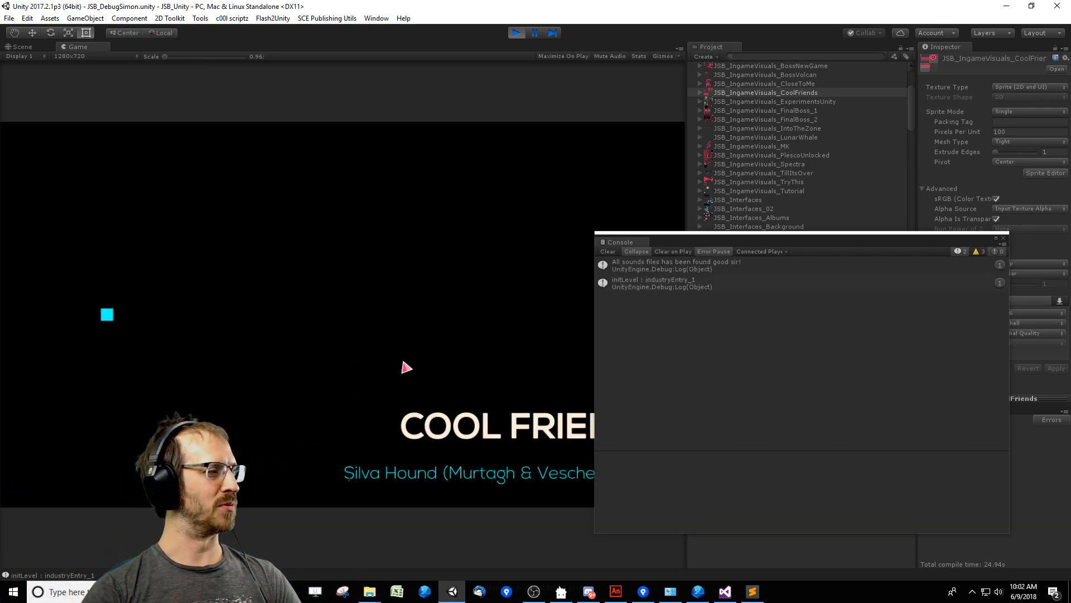
left_click_drag(716, 232, 938, 246)
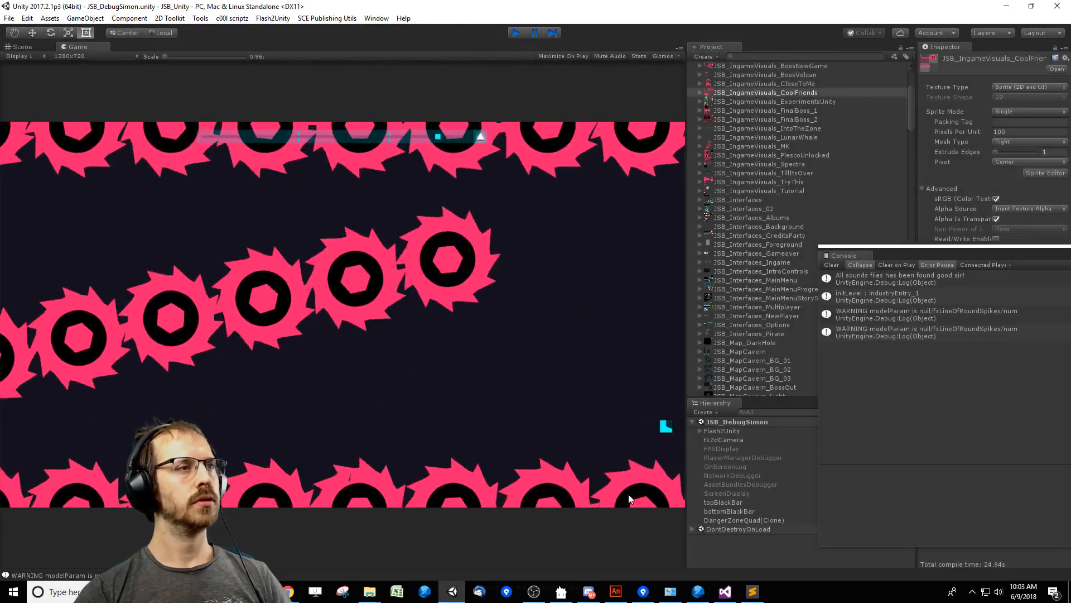
left_click(516, 33)
left_click(831, 265)
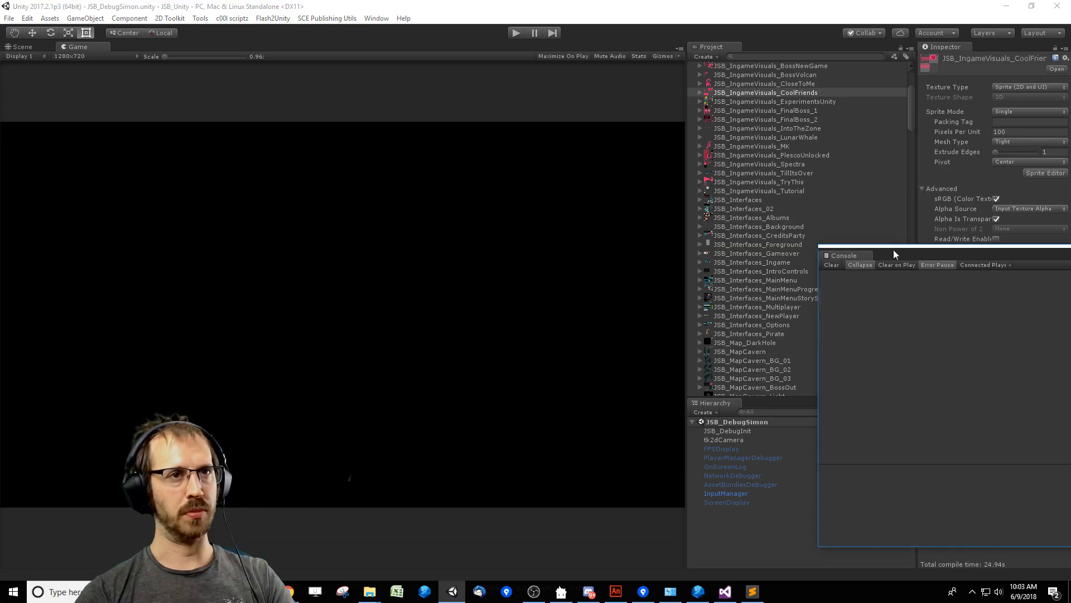
left_click_drag(893, 250, 924, 259)
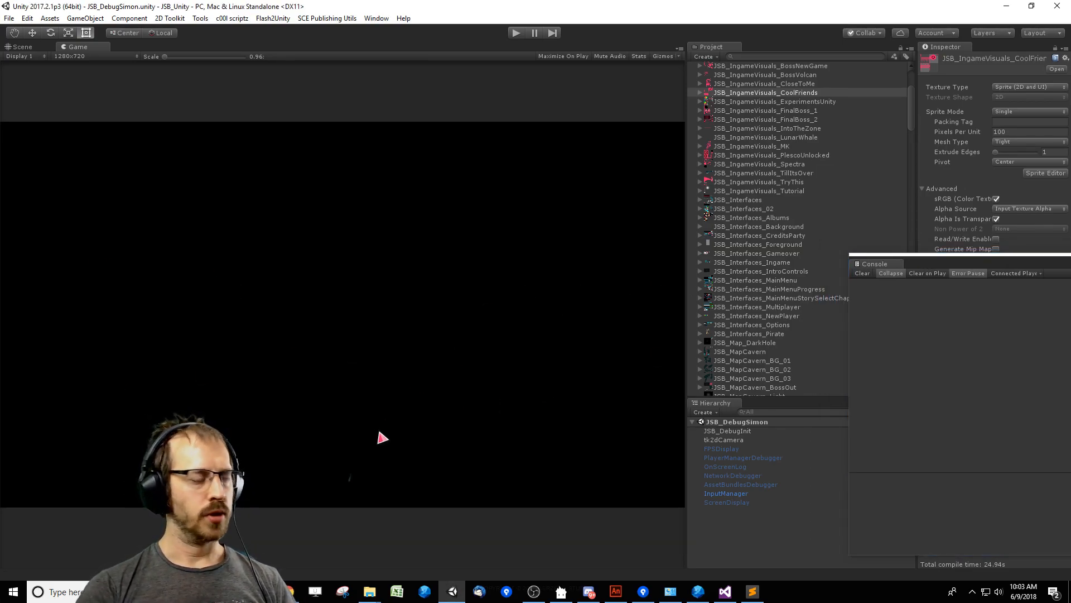
Switch to MantisBT in Chrome and open the issue "Add warning on saws in Cool Friends".
left_click(288, 591)
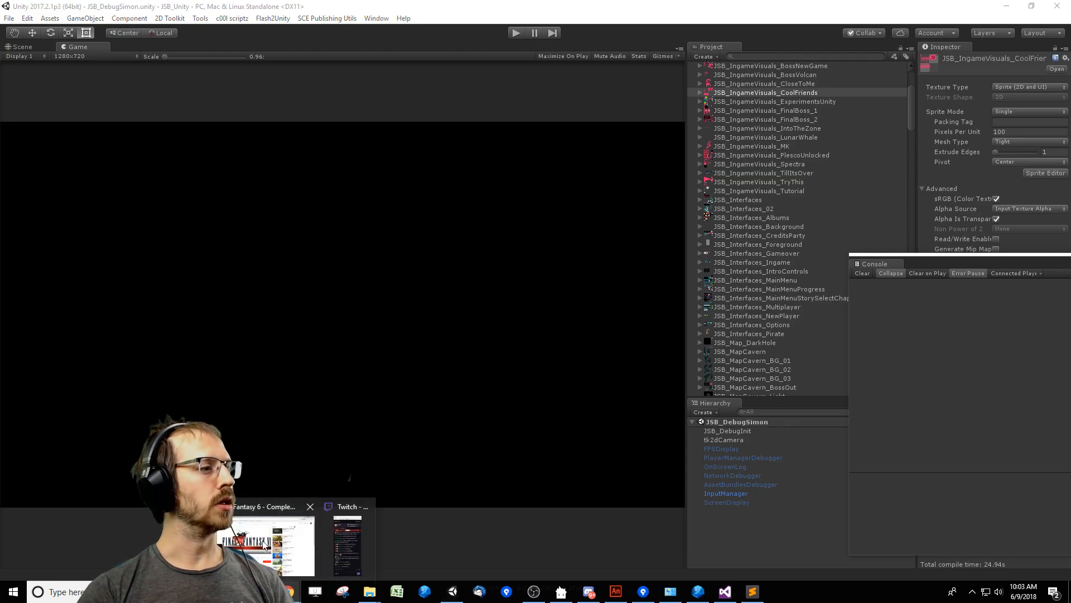
left_click(265, 546)
left_click(153, 9)
left_click(263, 8)
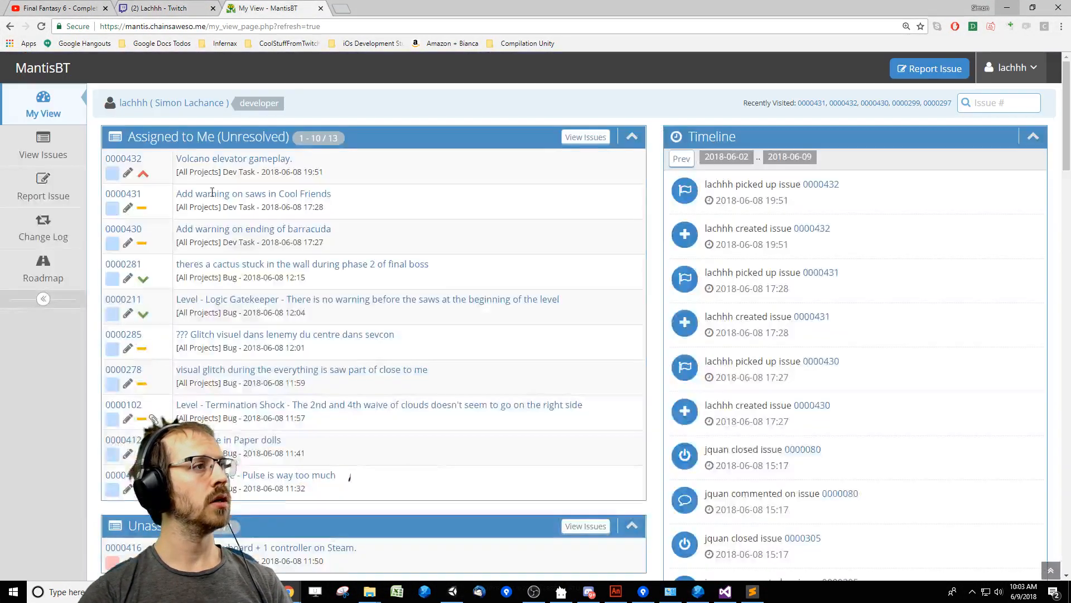
left_click(214, 193)
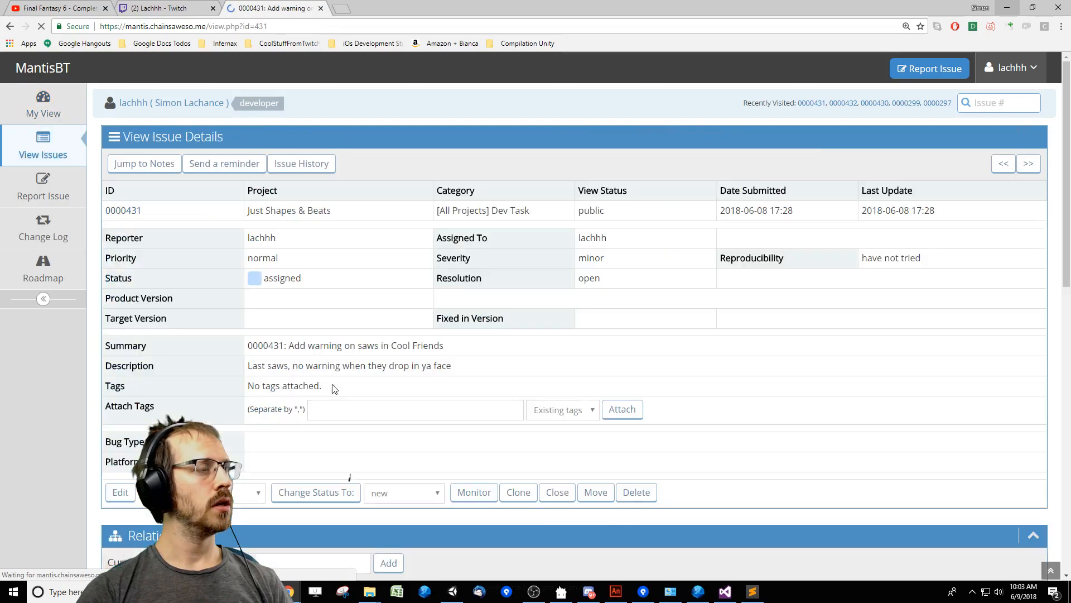
Change the saw warning issue's status to resolved with the resolution fixed, and return to the list of issues.
left_click(399, 493)
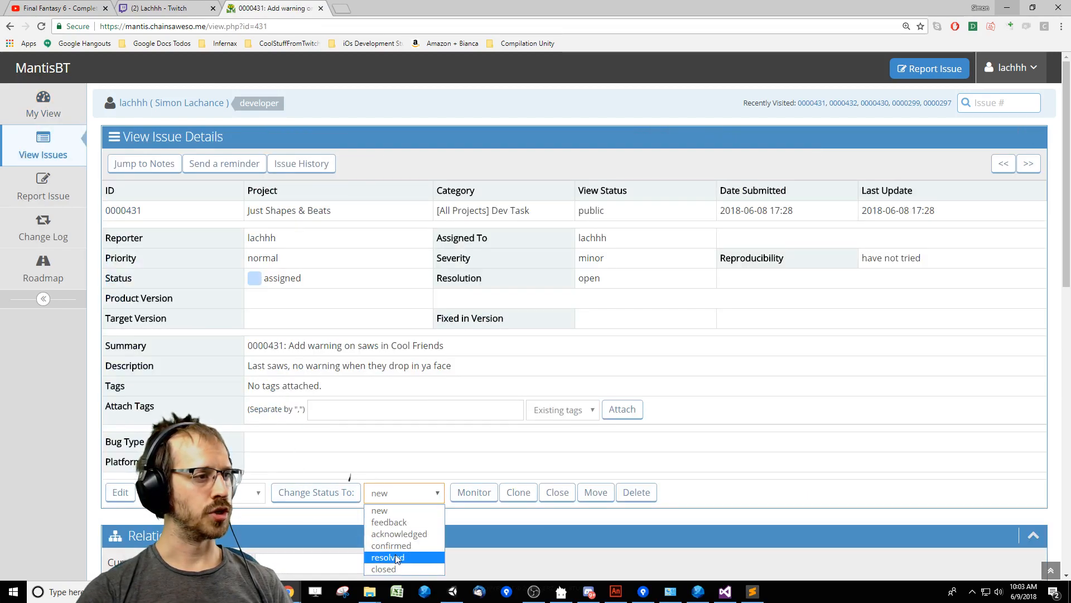
left_click(388, 557)
left_click(316, 492)
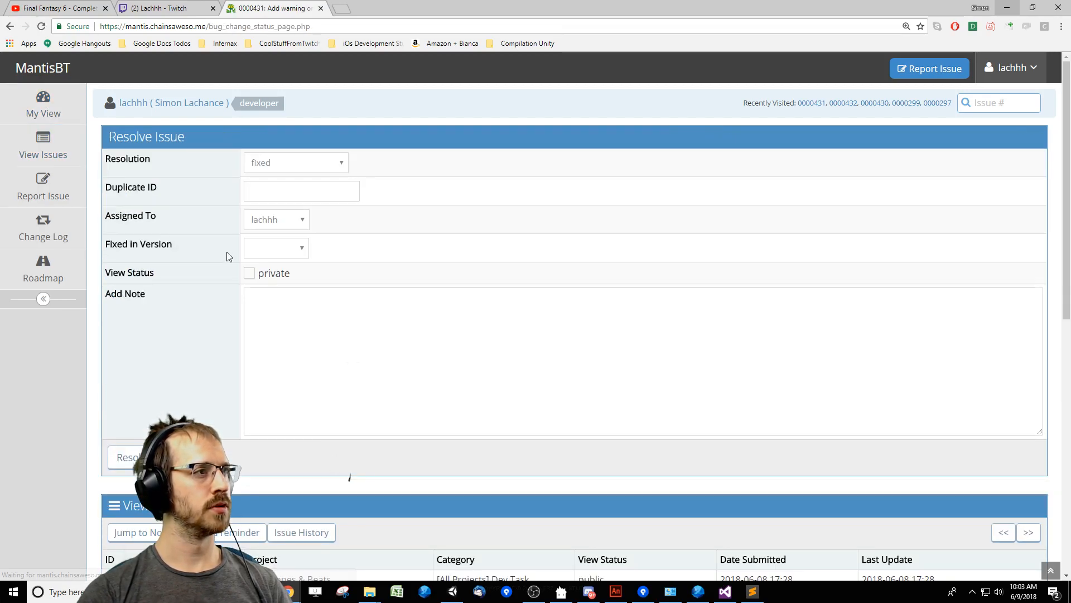
left_click(124, 457)
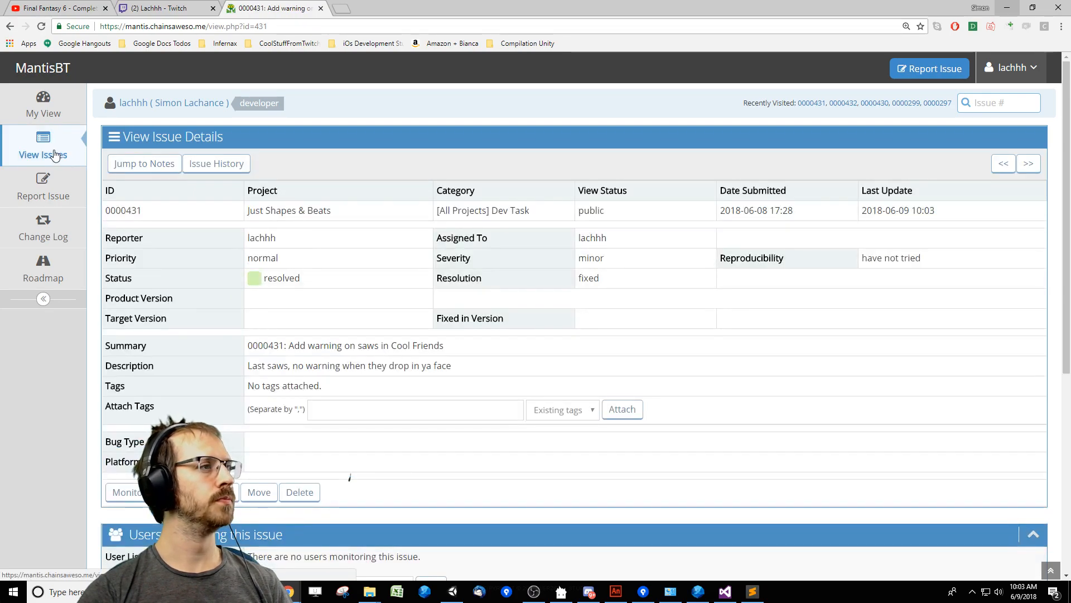
left_click(55, 155)
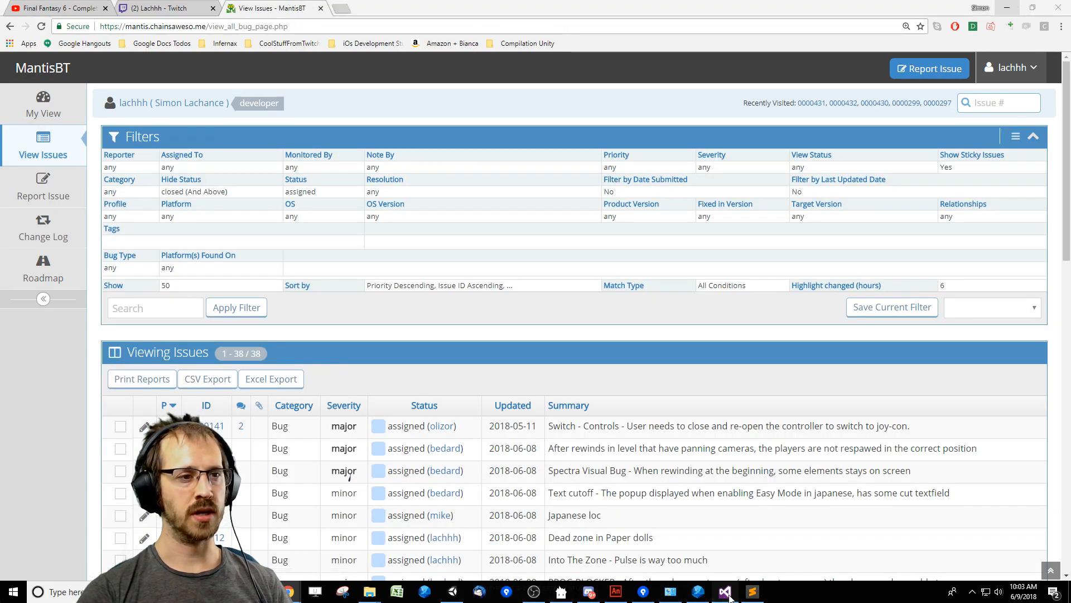
Switch to FDT and launch the JSB_LevelEditor build.
left_click(724, 592)
left_click(698, 592)
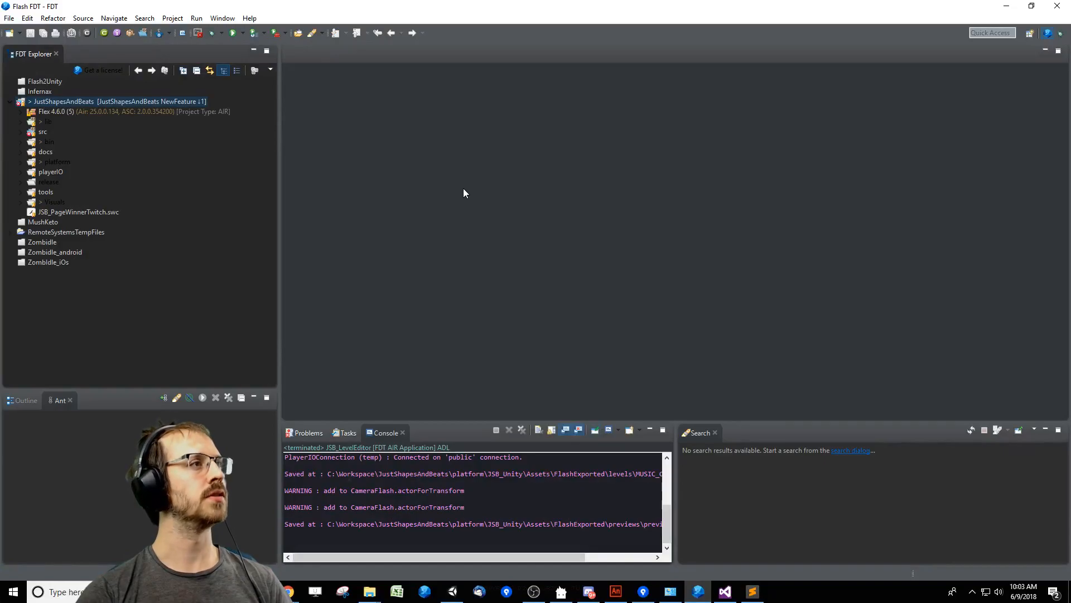
key("ctrl+F11")
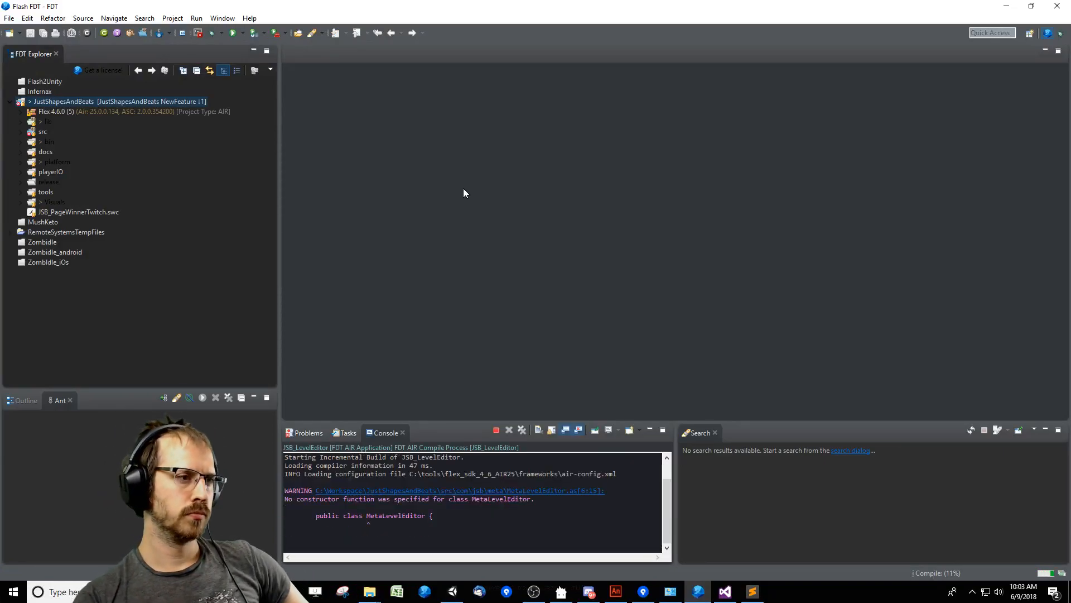
Check the unstaged files in SourceTree, clear Unity's Console, and run the c00l scriptz command that moves the resource assets to root.
left_click(643, 592)
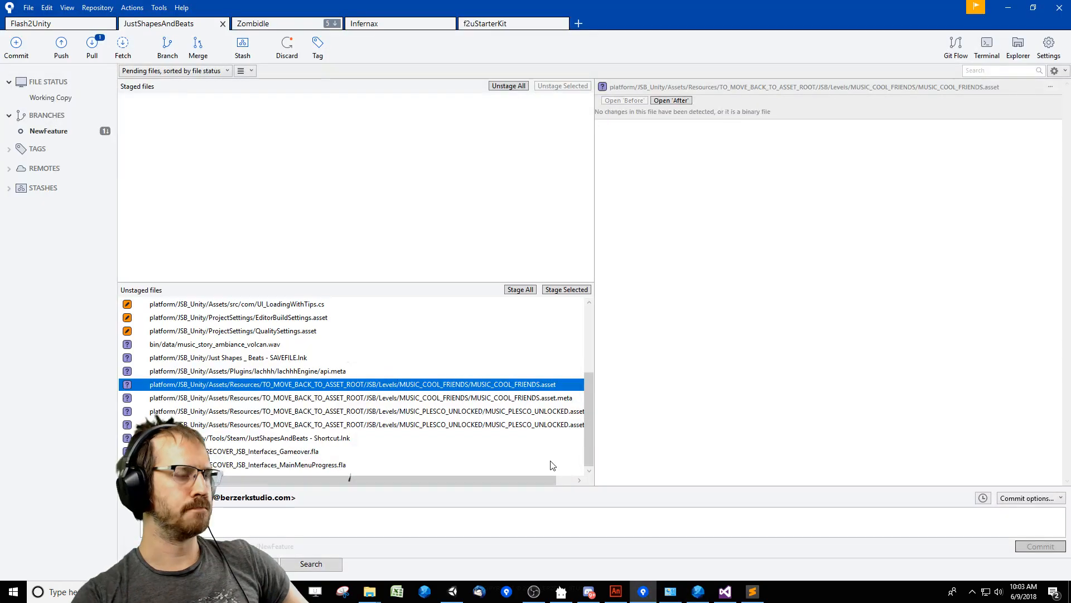
left_click(455, 590)
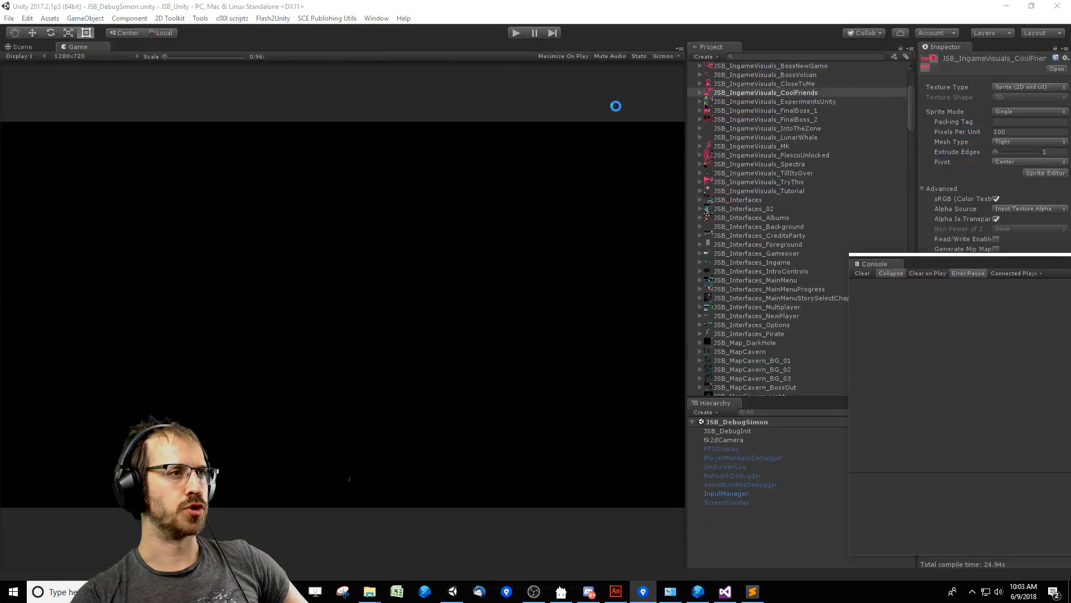
left_click(862, 274)
left_click(228, 21)
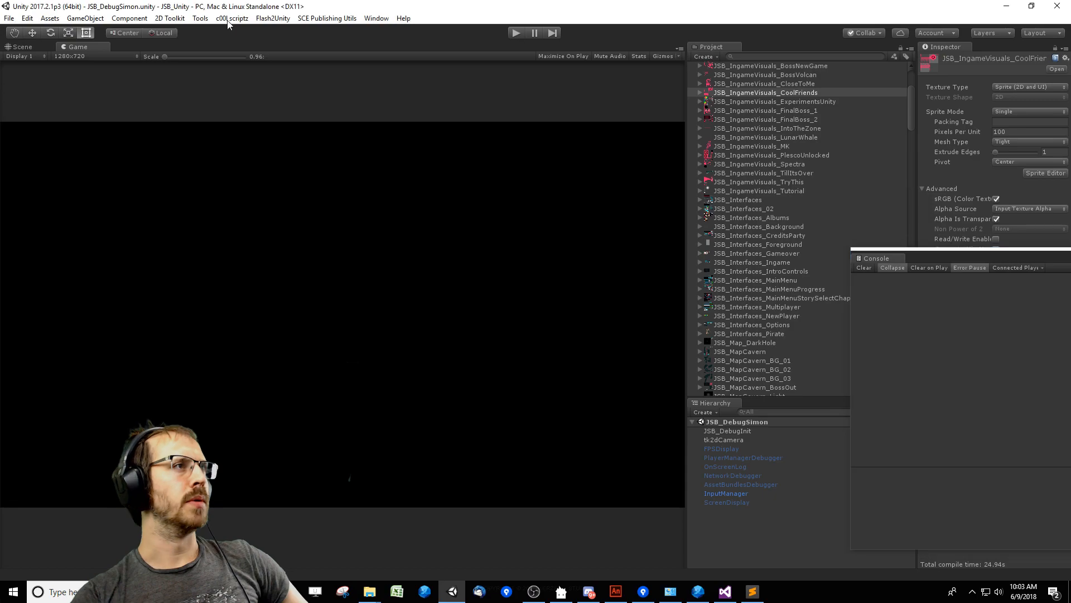
left_click(229, 19)
left_click(261, 44)
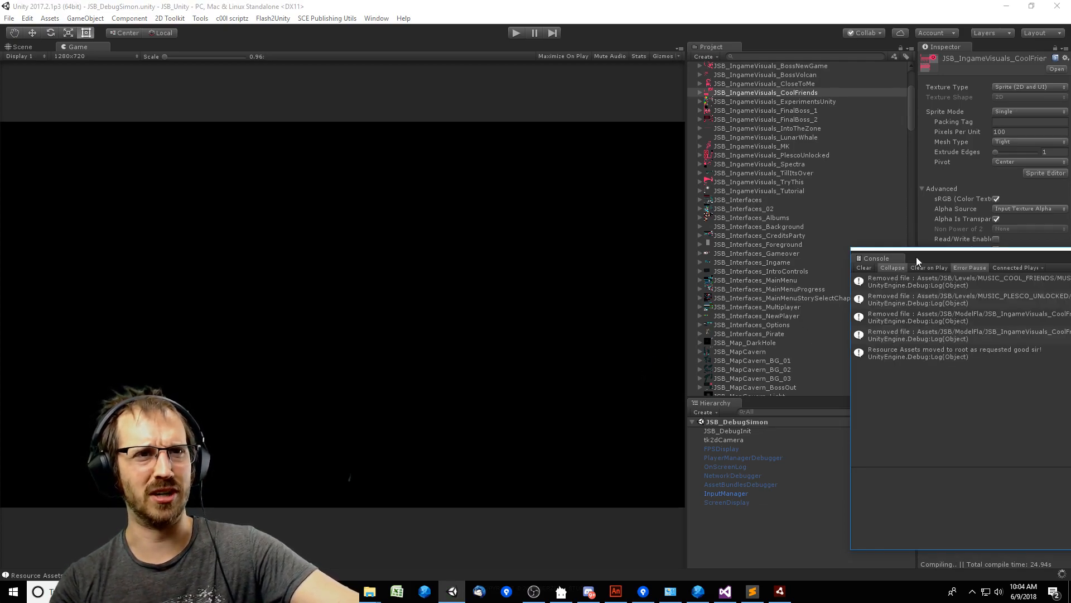
Move the Console over the Game view, clear it, and collapse the FlashTexturePacker and JSB/modelfla folders in the project tree.
left_click_drag(916, 257, 147, 163)
left_click(853, 258)
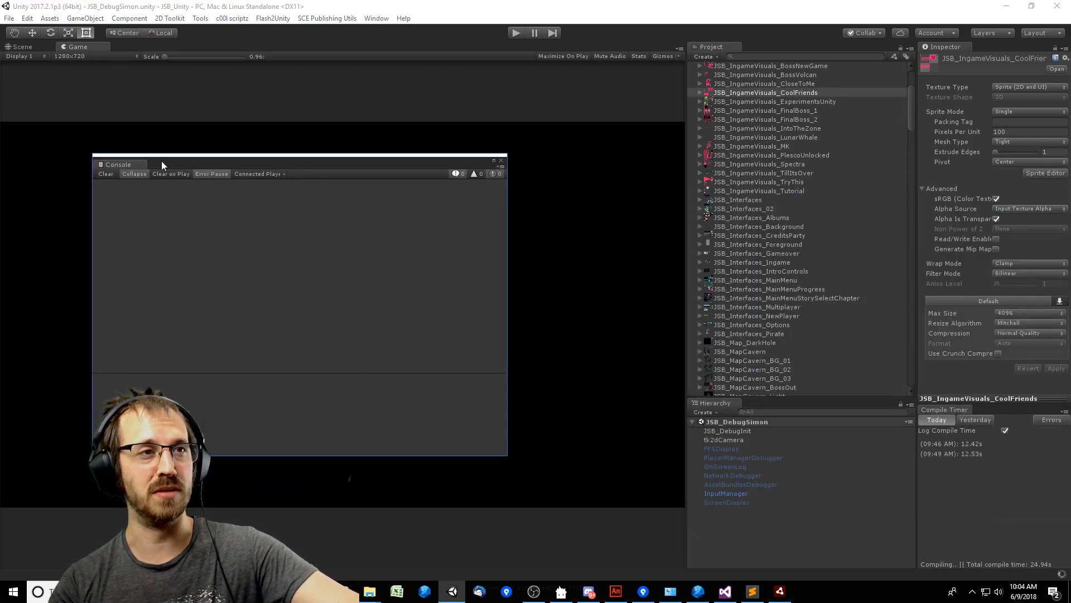
left_click_drag(912, 108, 912, 90)
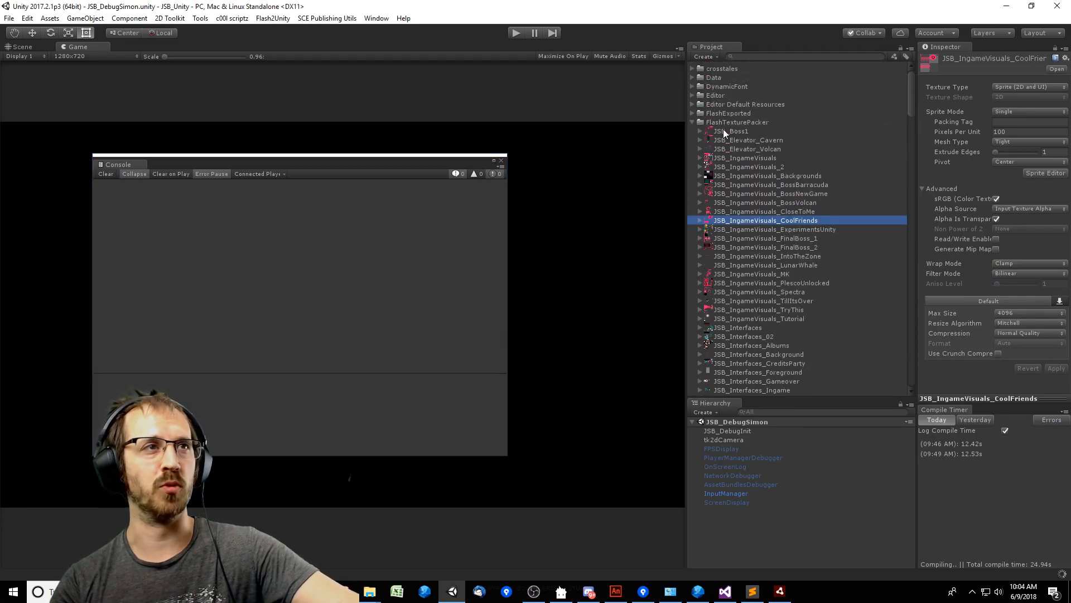
left_click(693, 123)
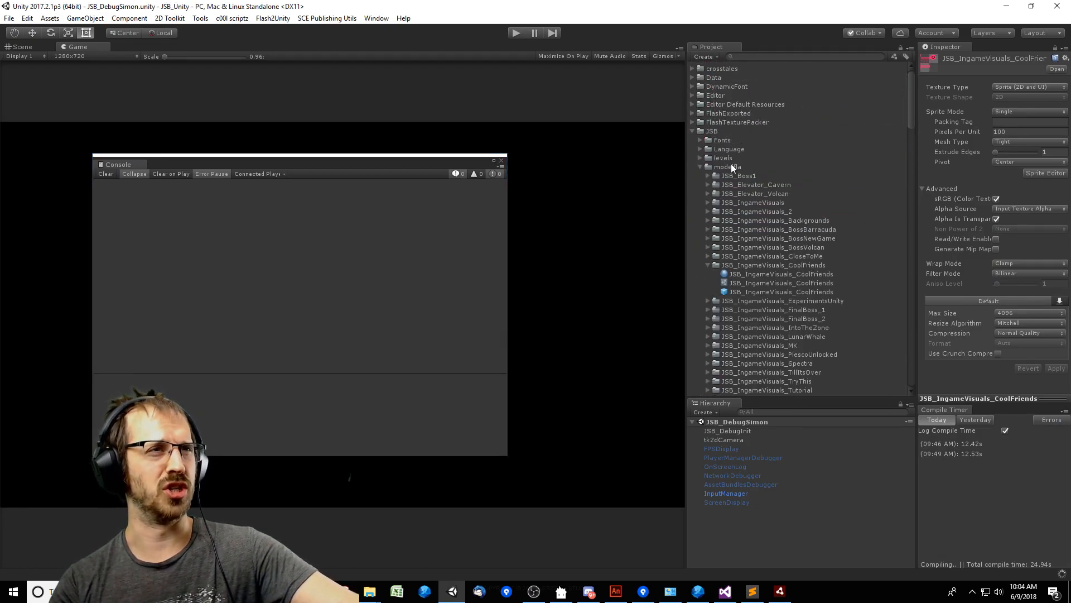
left_click(731, 164)
key("Left")
key("Up")
key("Up")
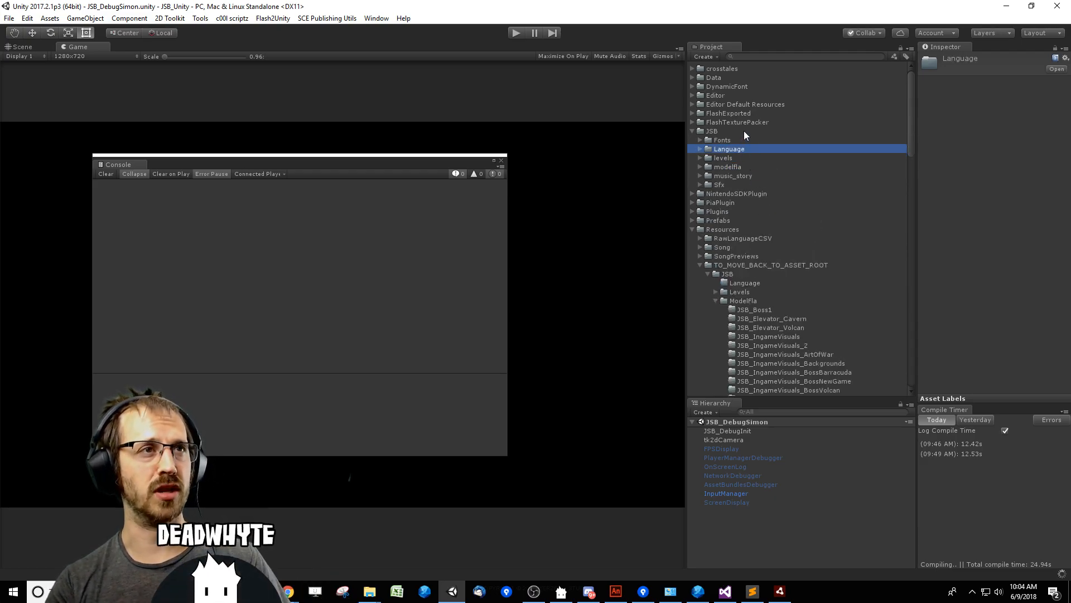
Collapse the TO_MOVE_BACK_TO_ASSET_ROOT folder and its JSB and ModelFla subfolders under Resources.
left_click(778, 203)
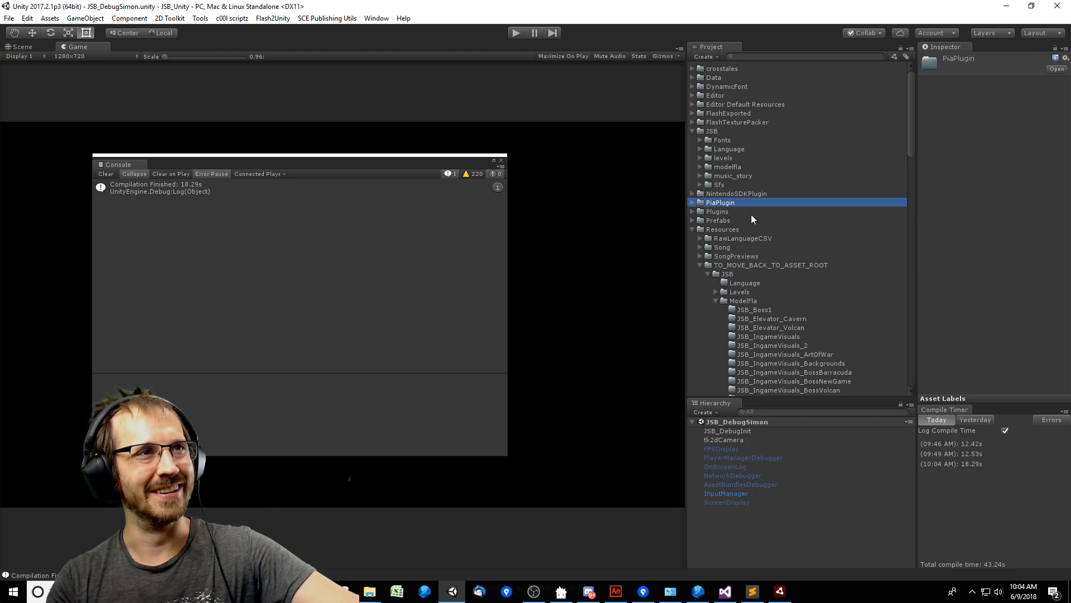
left_click(750, 273)
scroll(759, 284, "down", 3)
left_click(762, 235)
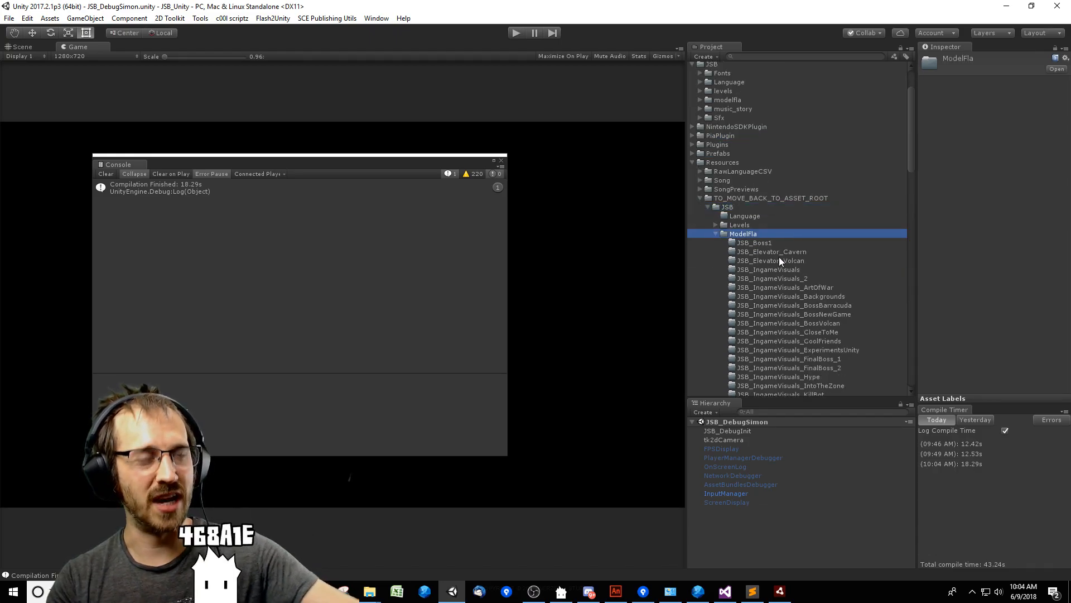
key("Left")
key("Left")
key("Left")
key("Left")
key("Left")
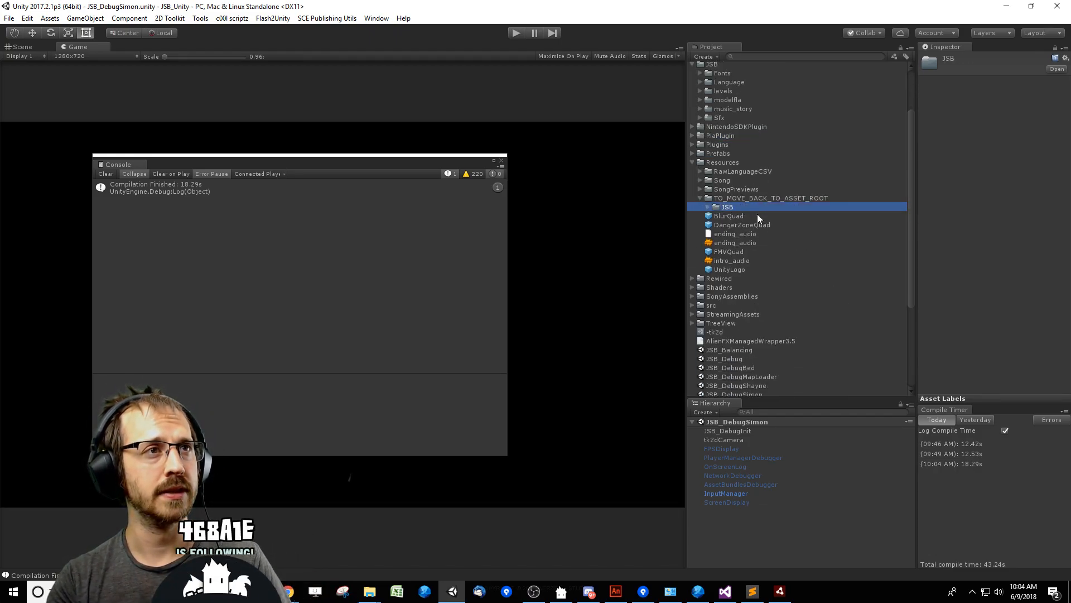
key("Left")
scroll(743, 175, "up", 3)
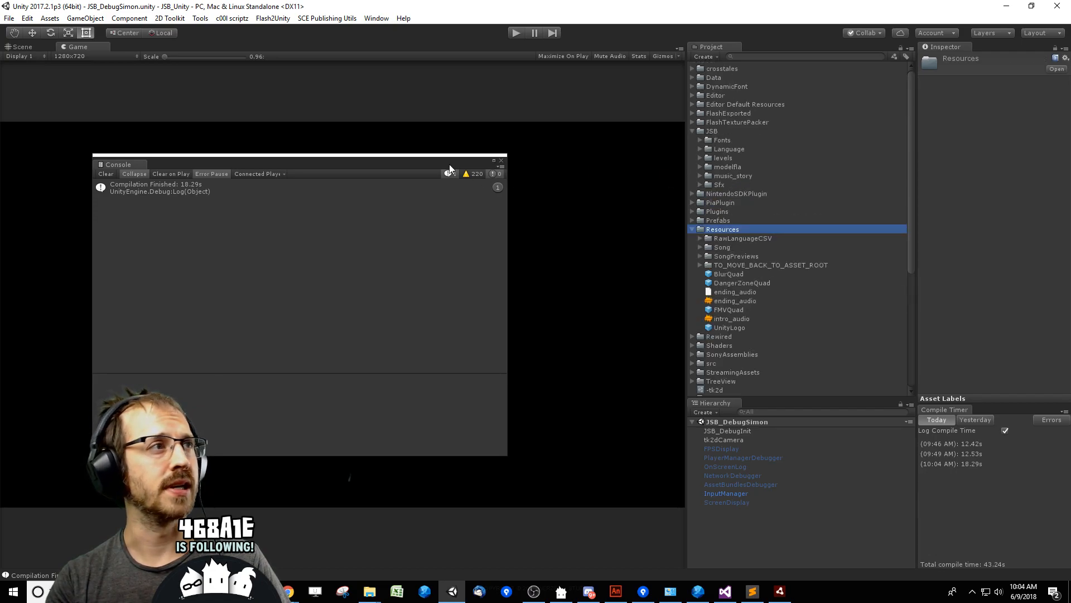
Clear the Console messages and move the Console window off the Game view, beside the project tree.
left_click_drag(449, 164, 558, 156)
left_click_drag(336, 154, 888, 250)
left_click(308, 170)
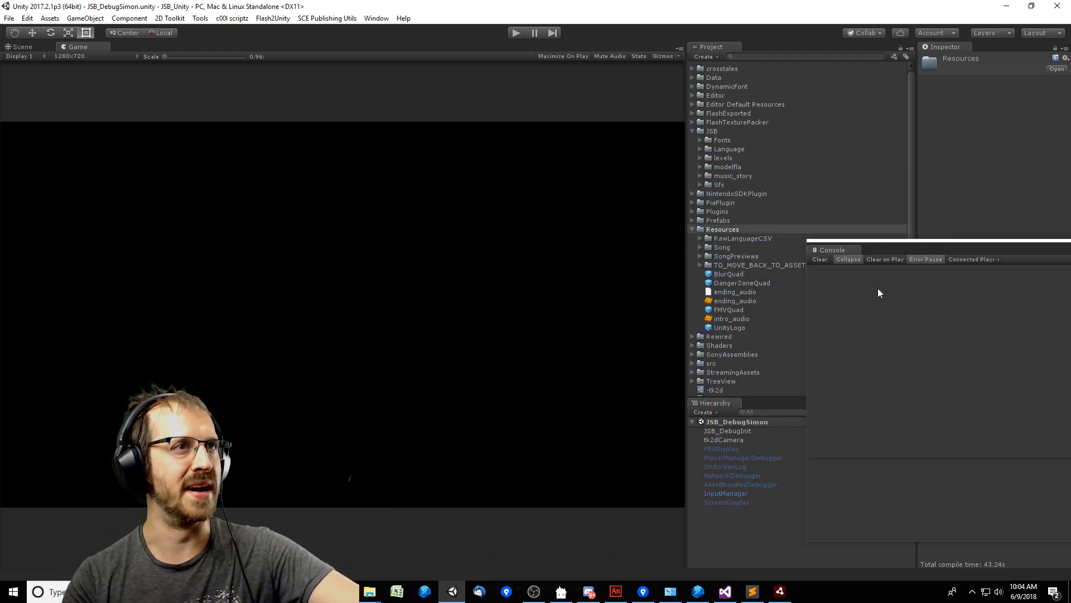
left_click_drag(879, 247, 936, 250)
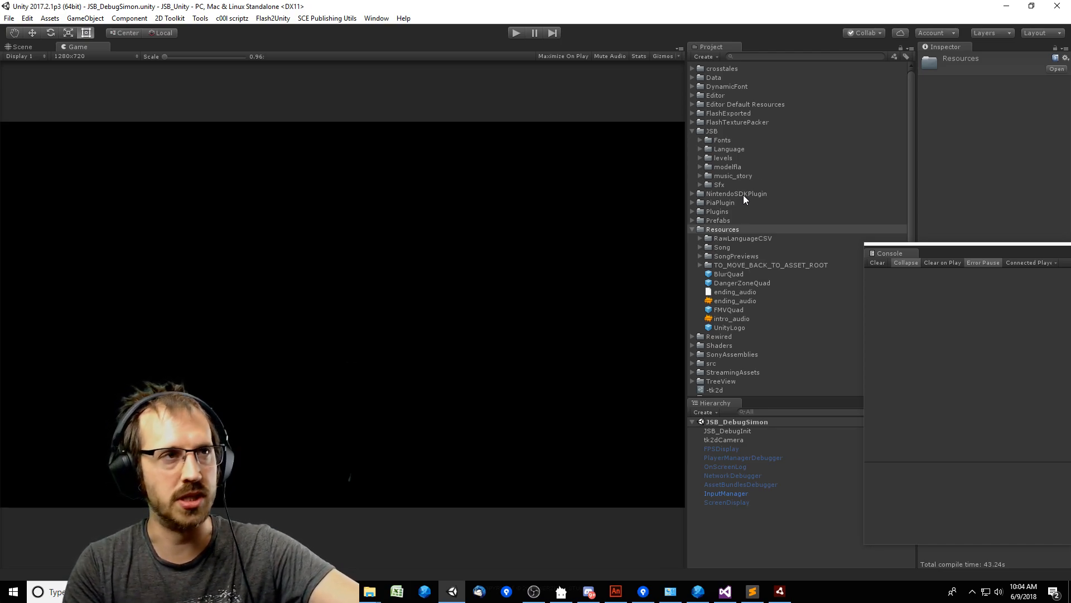
left_click(742, 221)
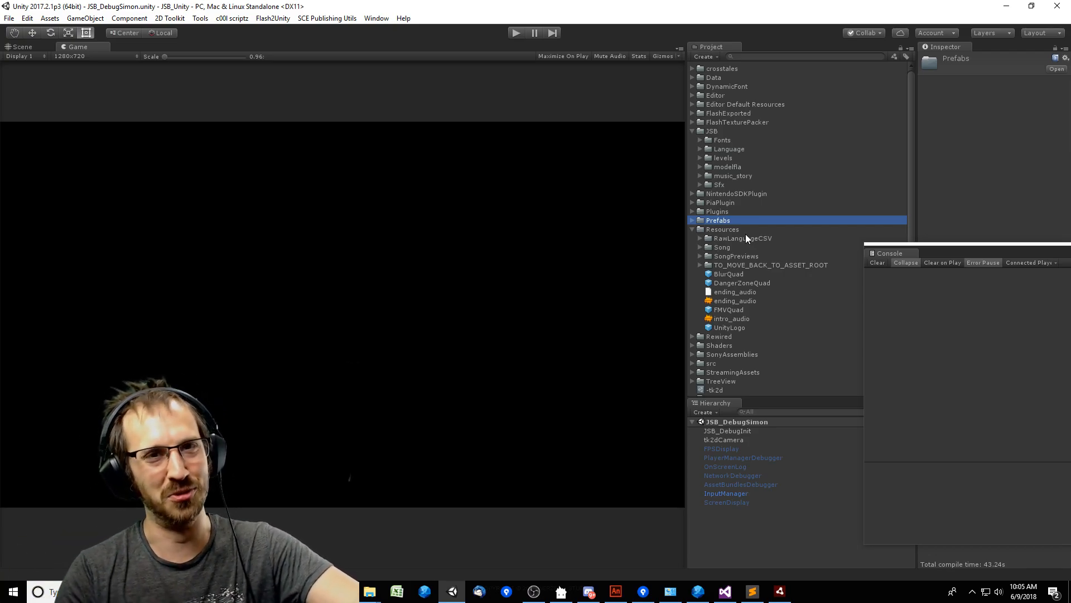
left_click_drag(926, 252, 949, 240)
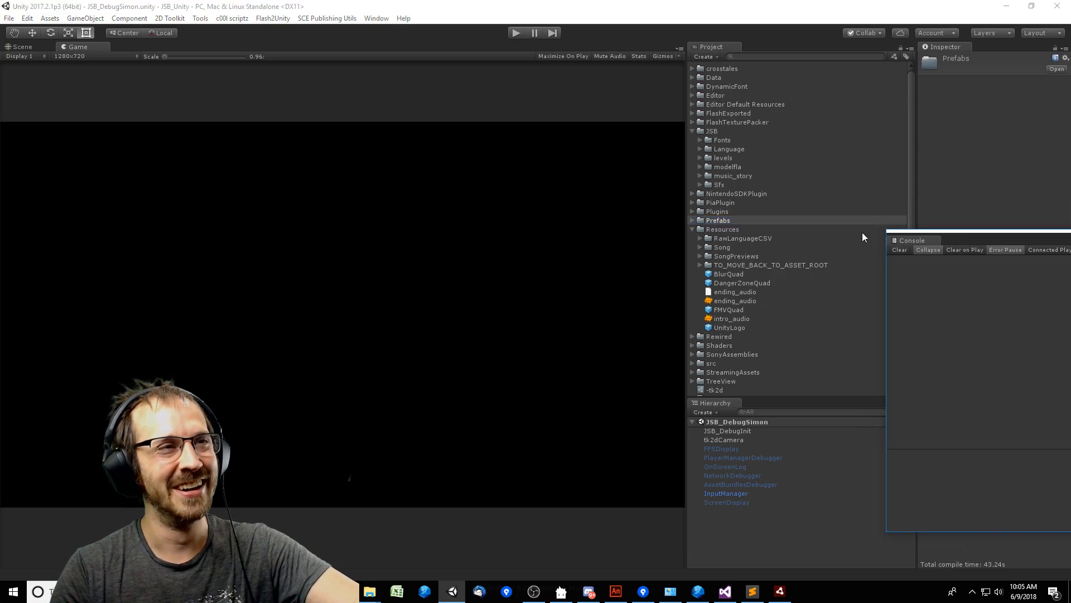
left_click(725, 229)
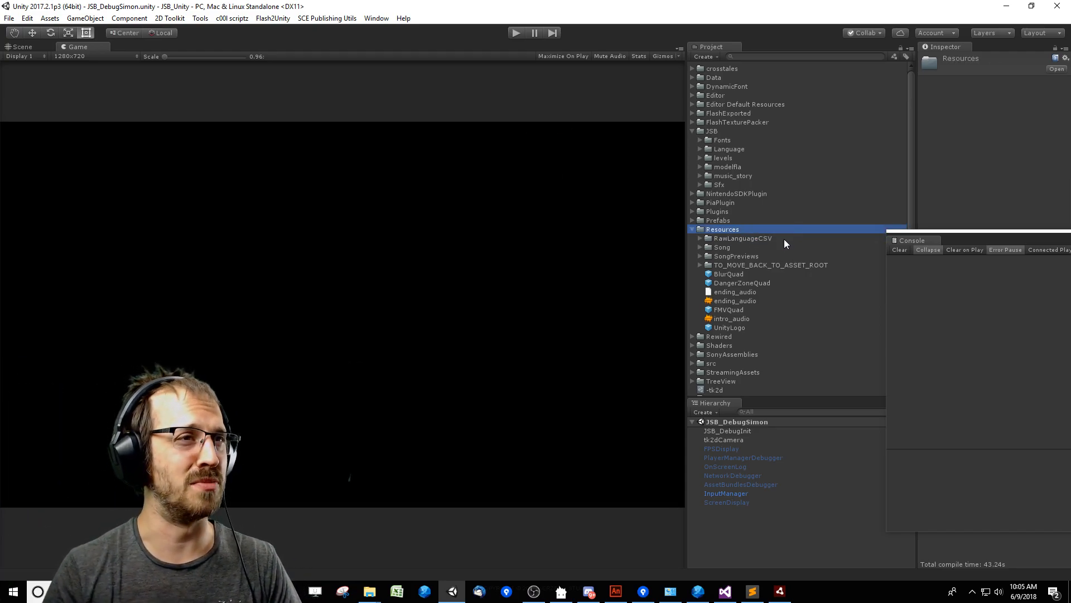
left_click(544, 418)
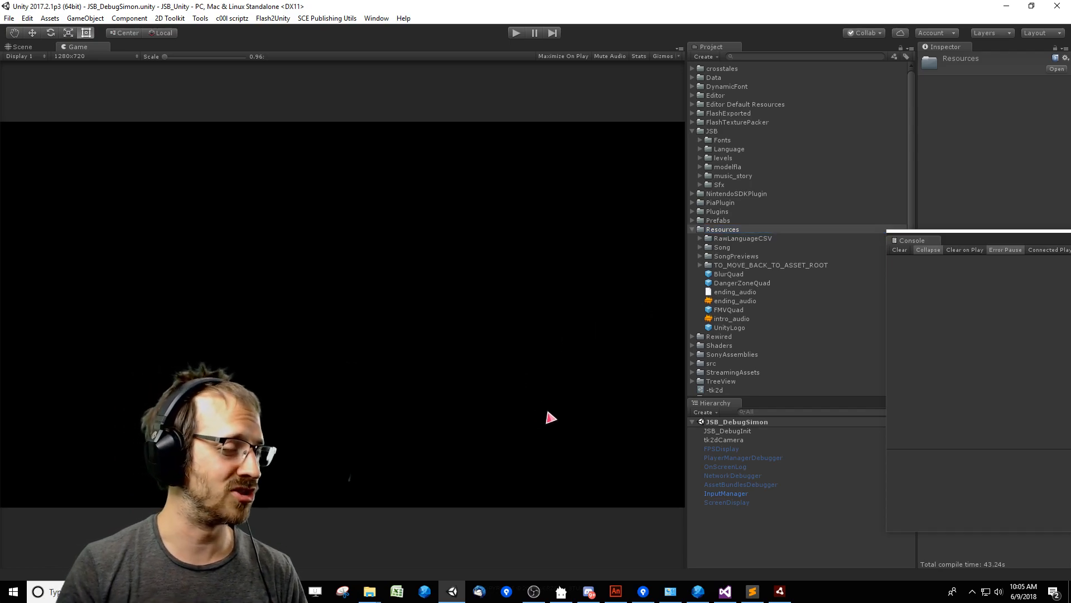
left_click_drag(961, 231, 866, 278)
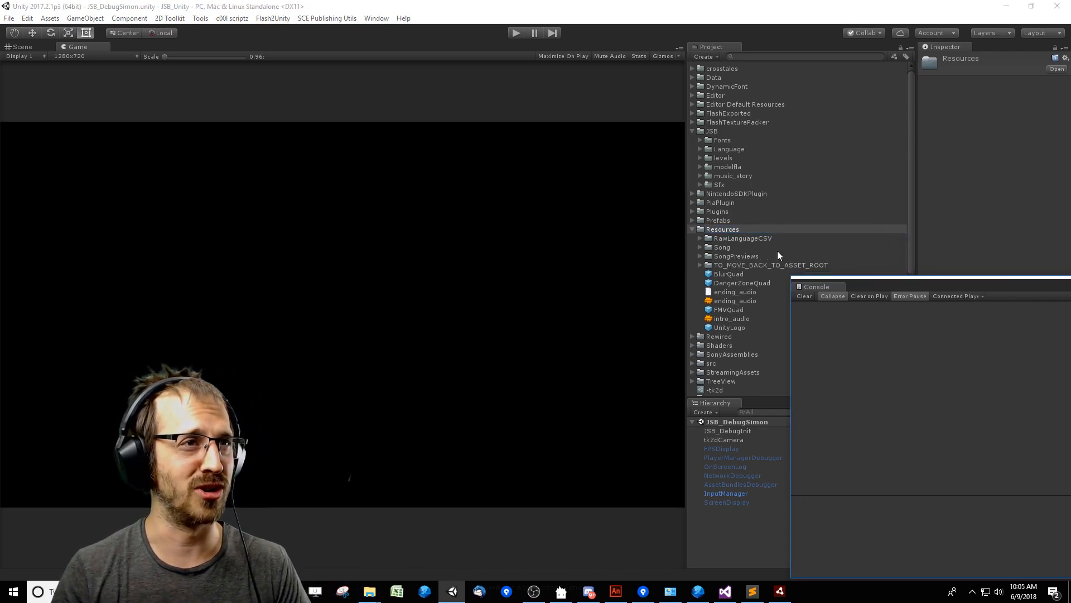
left_click(738, 193)
left_click(447, 184)
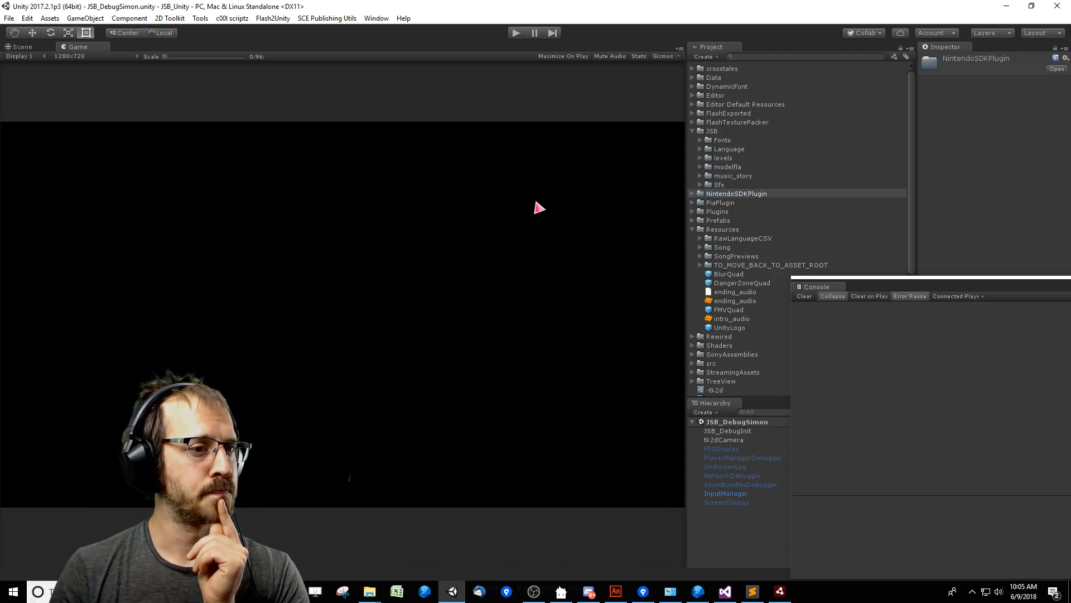
Switch to SourceTree and stage the four JSB_IngameVisuals_CoolFriends asset, prefab and meta files in the modelfla folder.
left_click(781, 591)
left_click(781, 591)
left_click(643, 591)
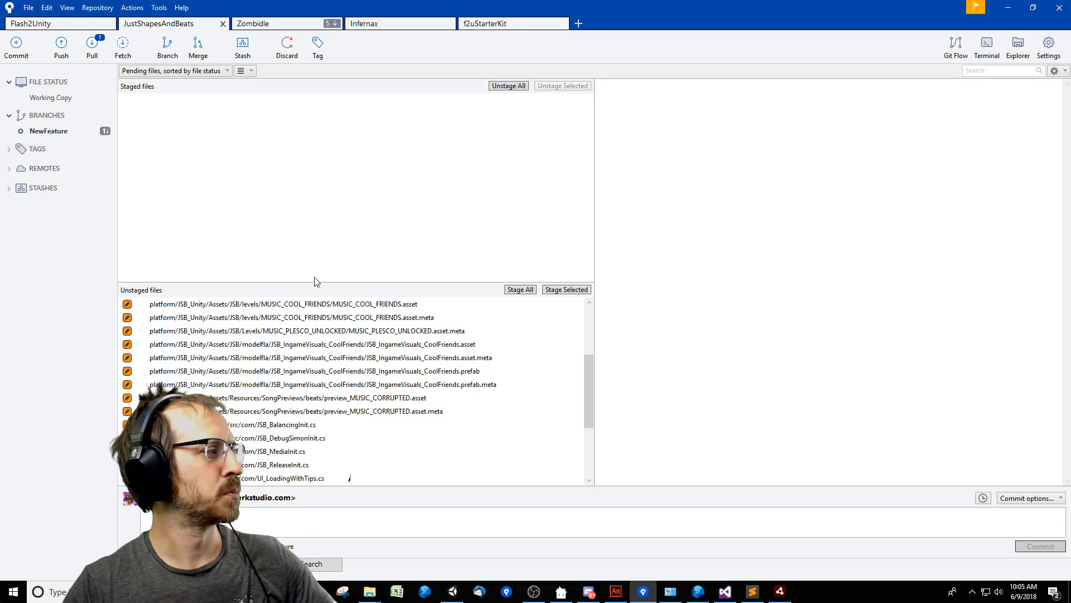
left_click(502, 385)
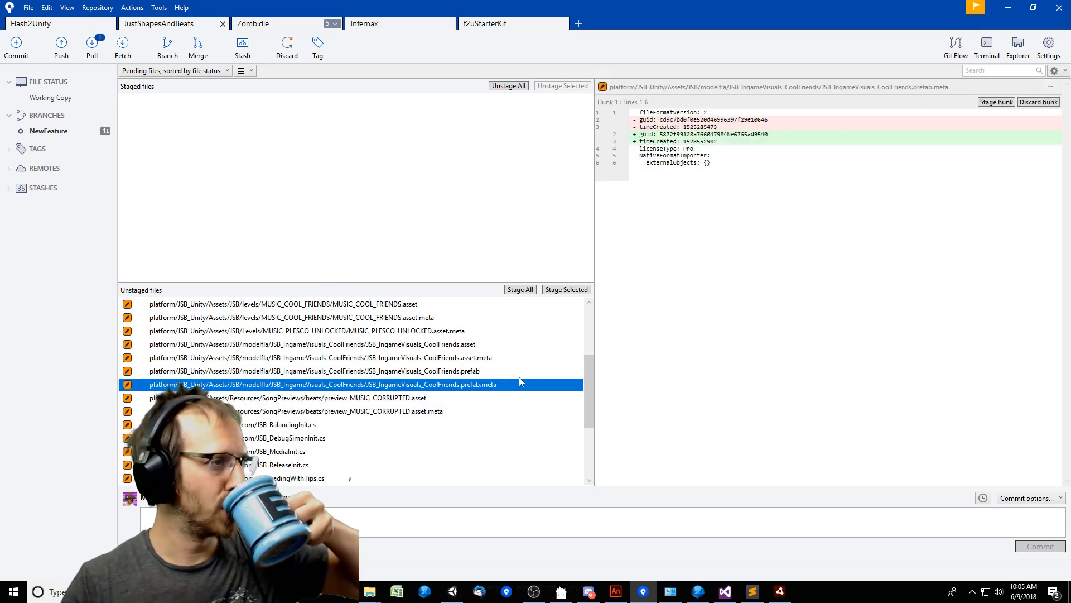
left_click(499, 346)
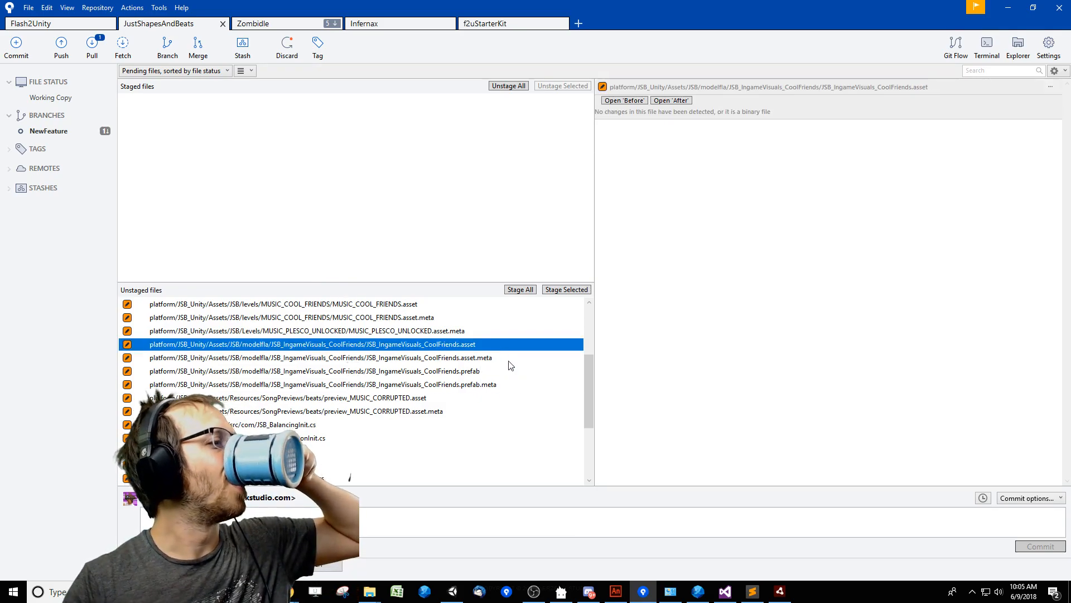
left_click(478, 385, "shift")
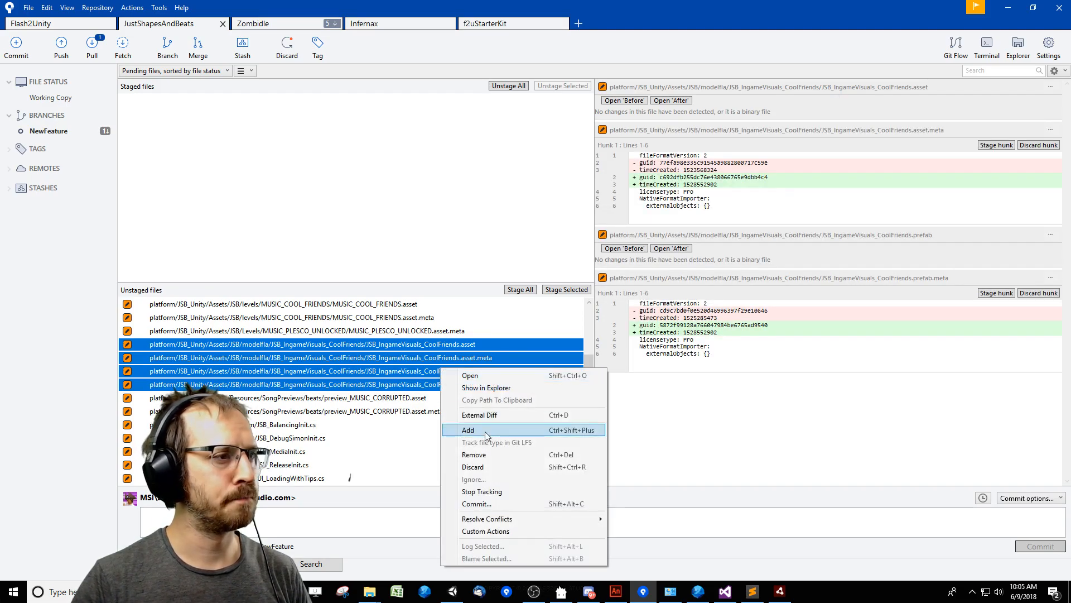
left_click(485, 430)
Try to discard the changes to preview_MUSIC_CORRUPTED.asset and its meta file.
left_click(434, 344)
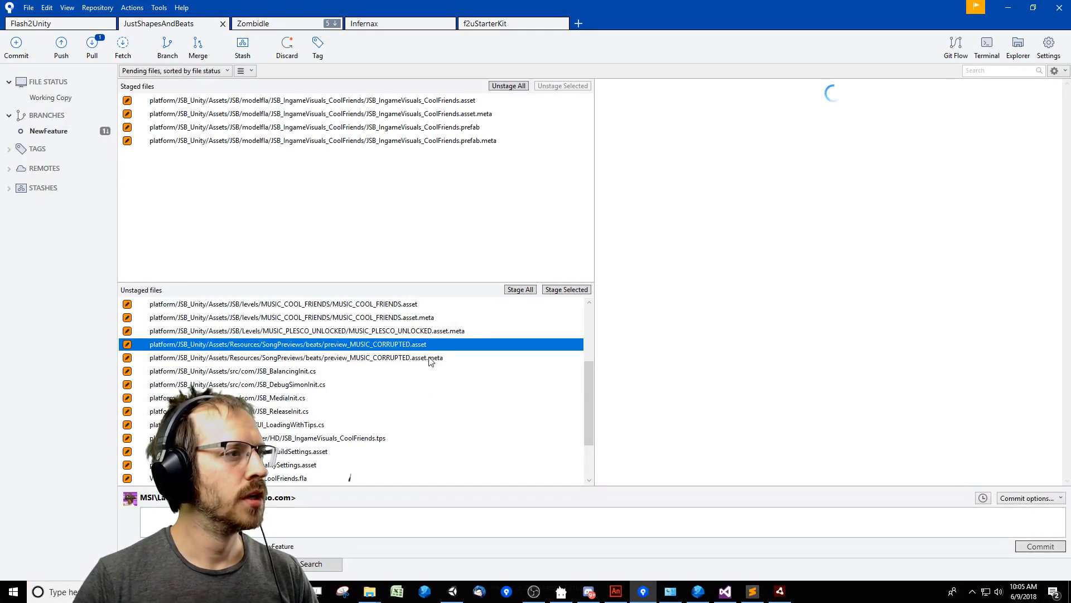
left_click(430, 358, "shift")
right_click(422, 359)
left_click(474, 458)
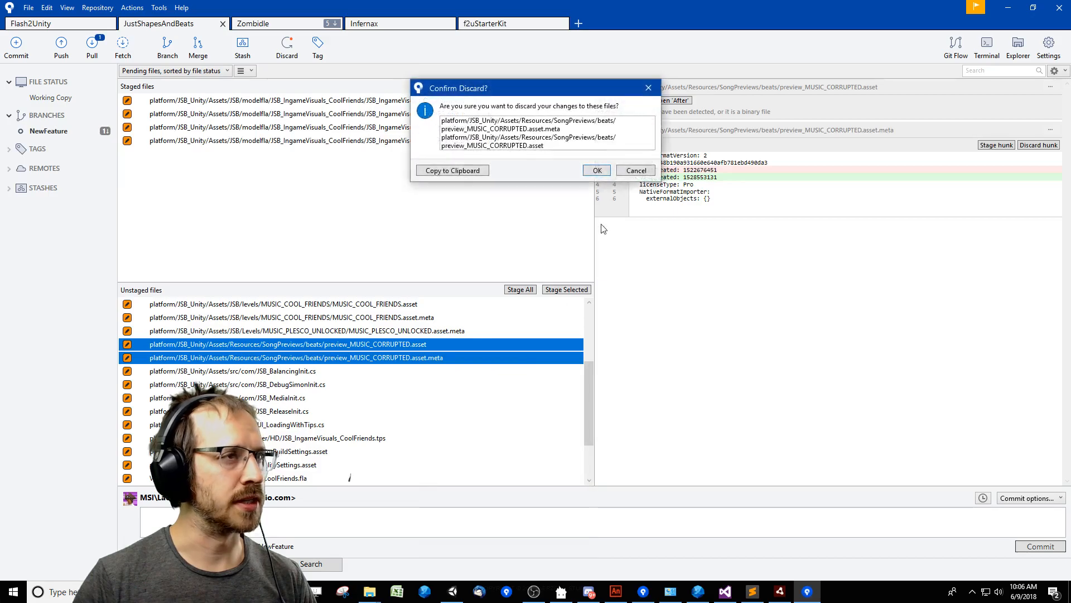
key("Return")
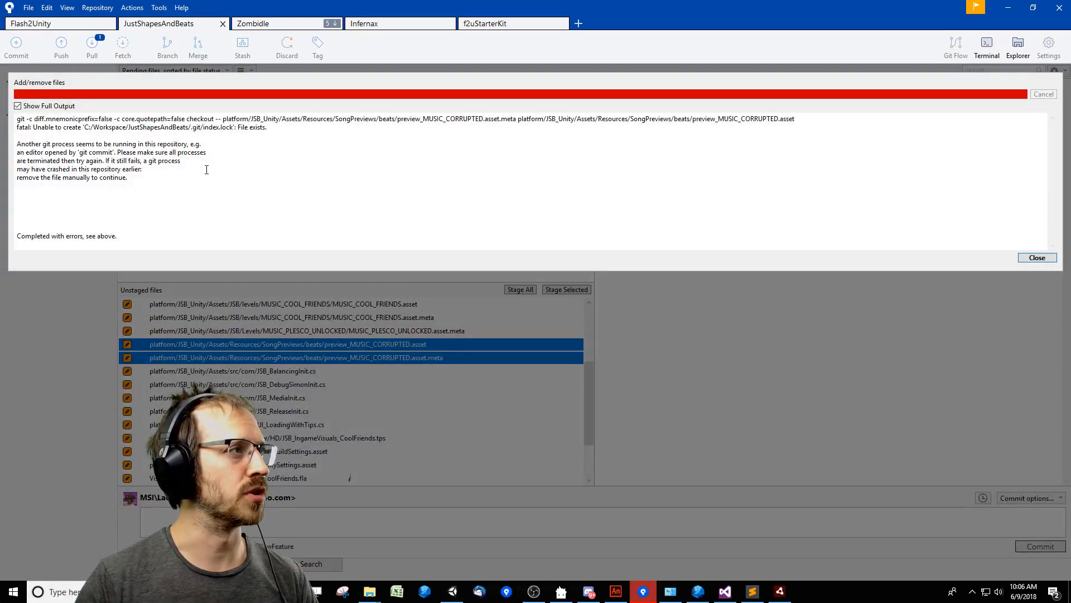
left_click(1036, 258)
Switch to JustShapesAndBeatsEditor, try to load the Barracuda song from the Quick Load list, and close the editor.
left_click(780, 592)
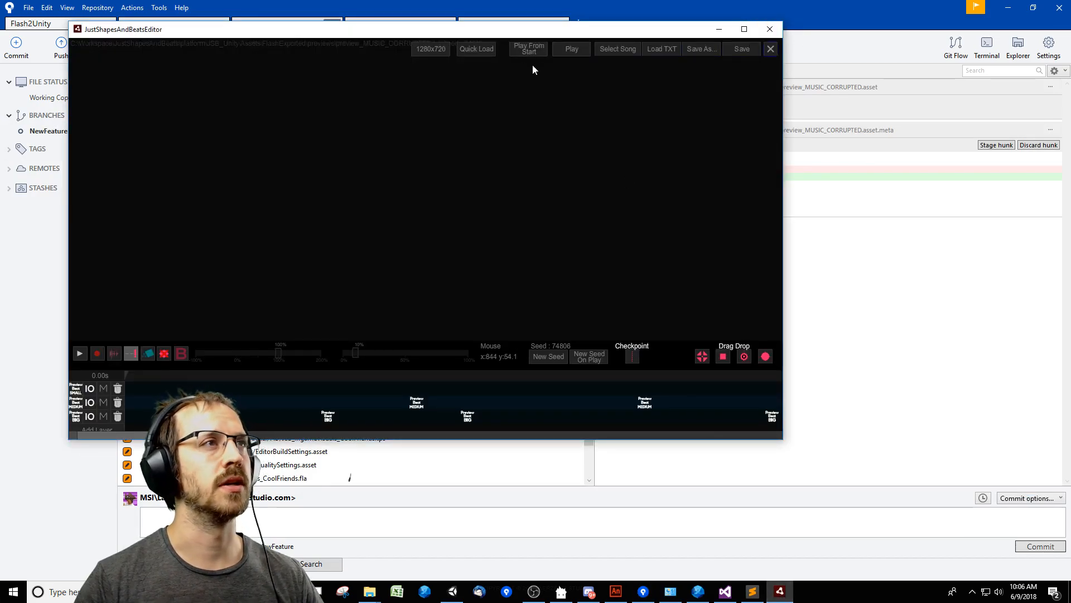
left_click(475, 49)
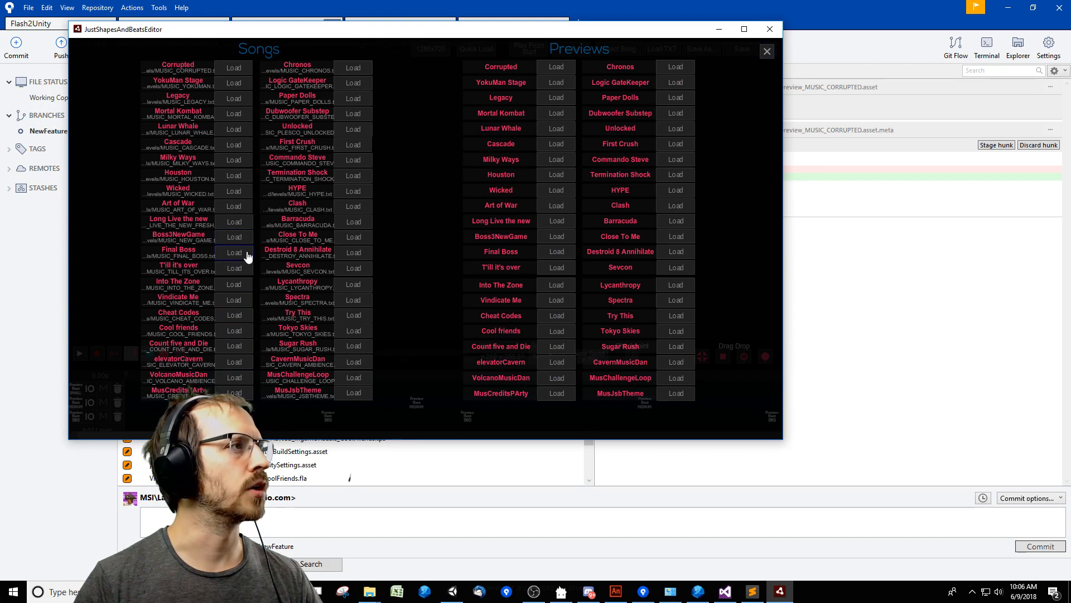
left_click(353, 222)
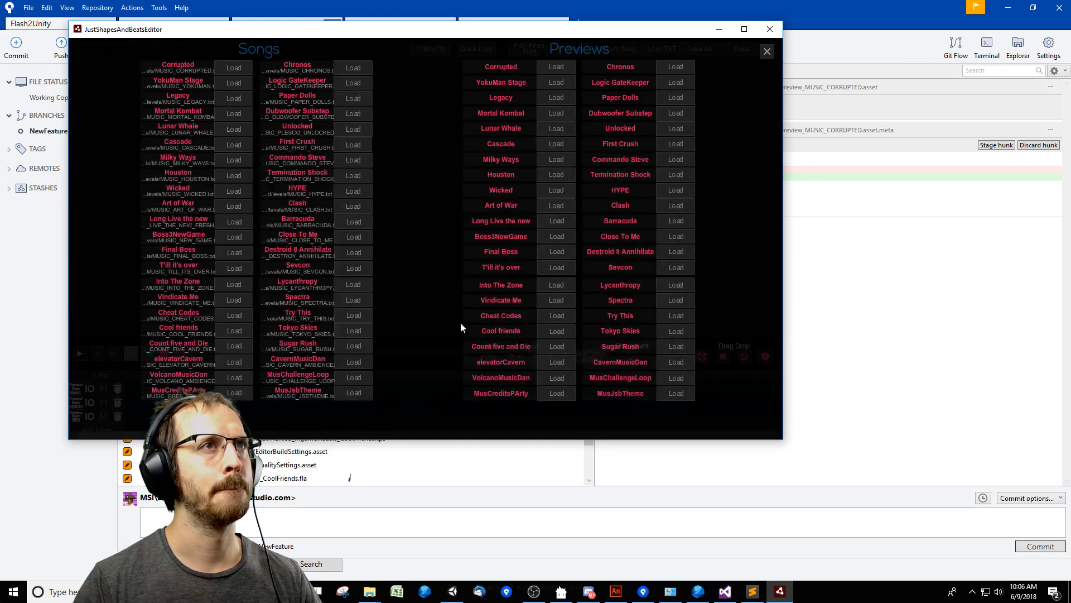
left_click(772, 30)
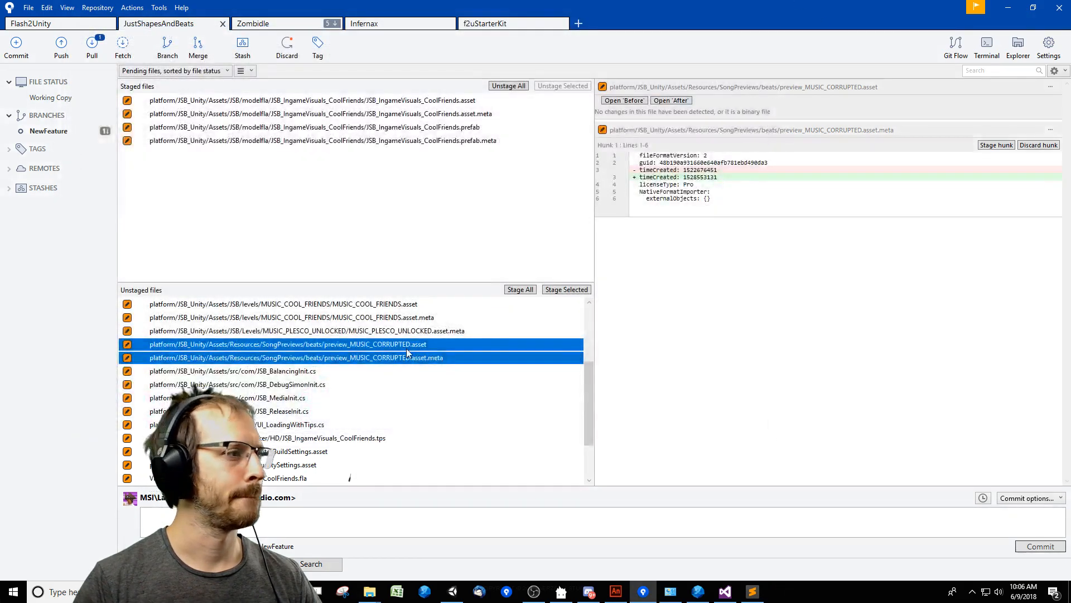
Discard the unstaged changes to both preview_MUSIC_CORRUPTED files, the asset and its meta, in SourceTree.
left_click(429, 357)
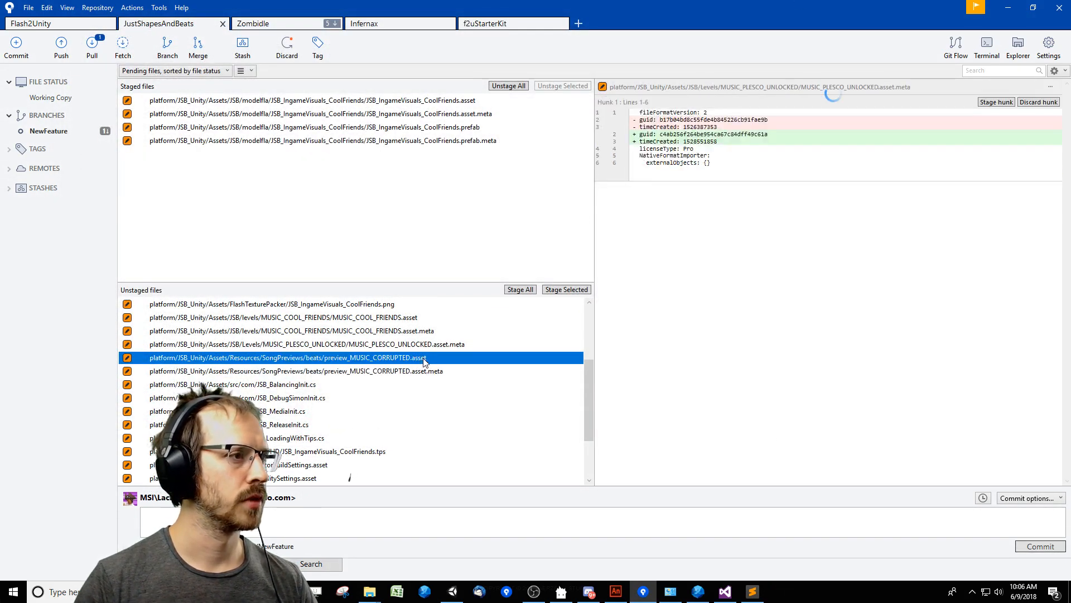
left_click(394, 373, "shift")
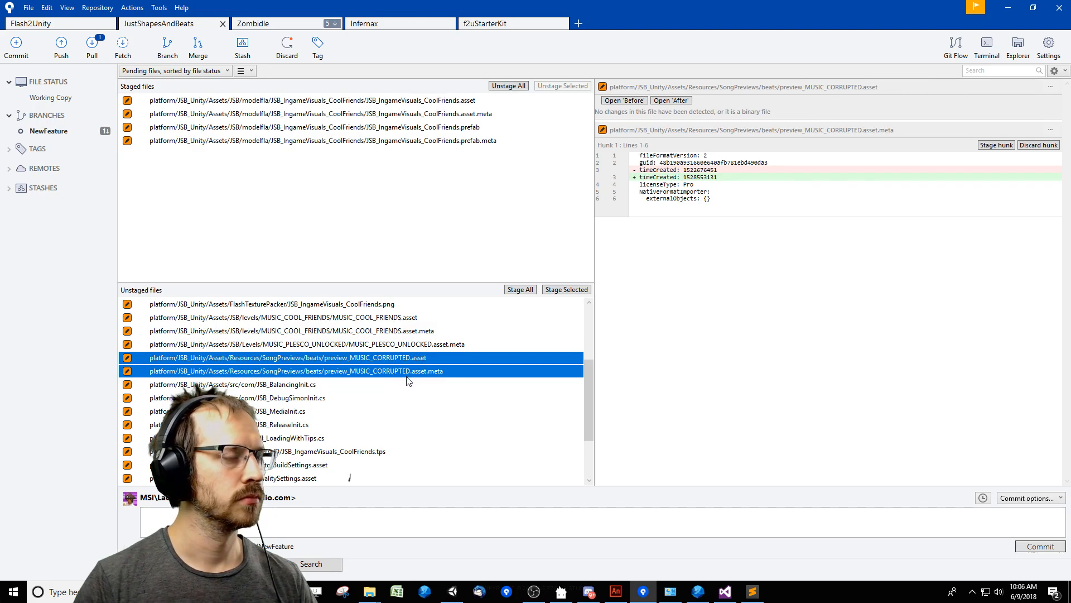
right_click(407, 380)
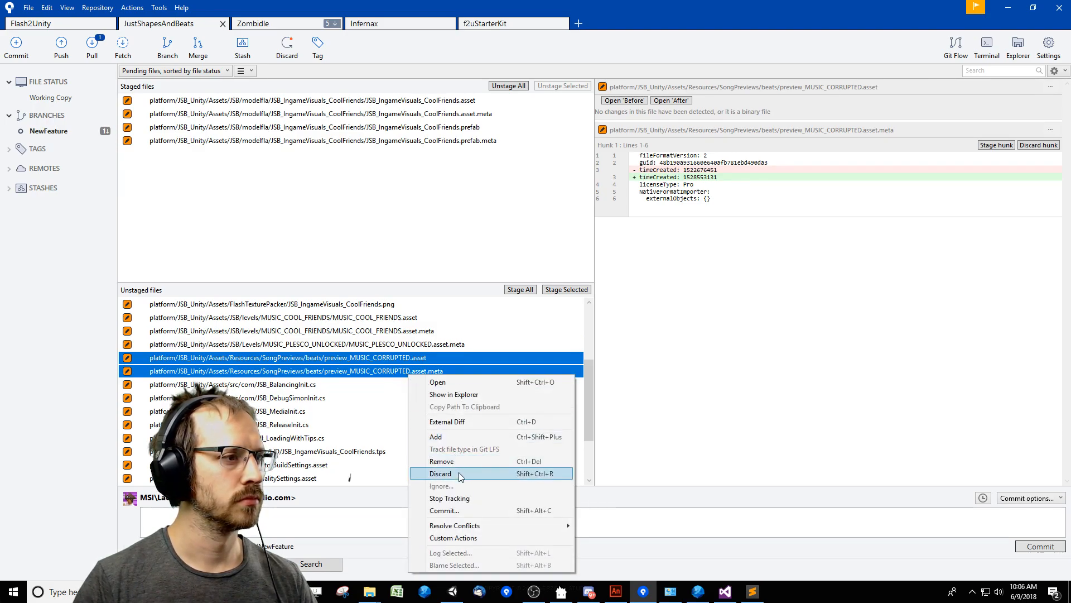
left_click(459, 473)
left_click(597, 171)
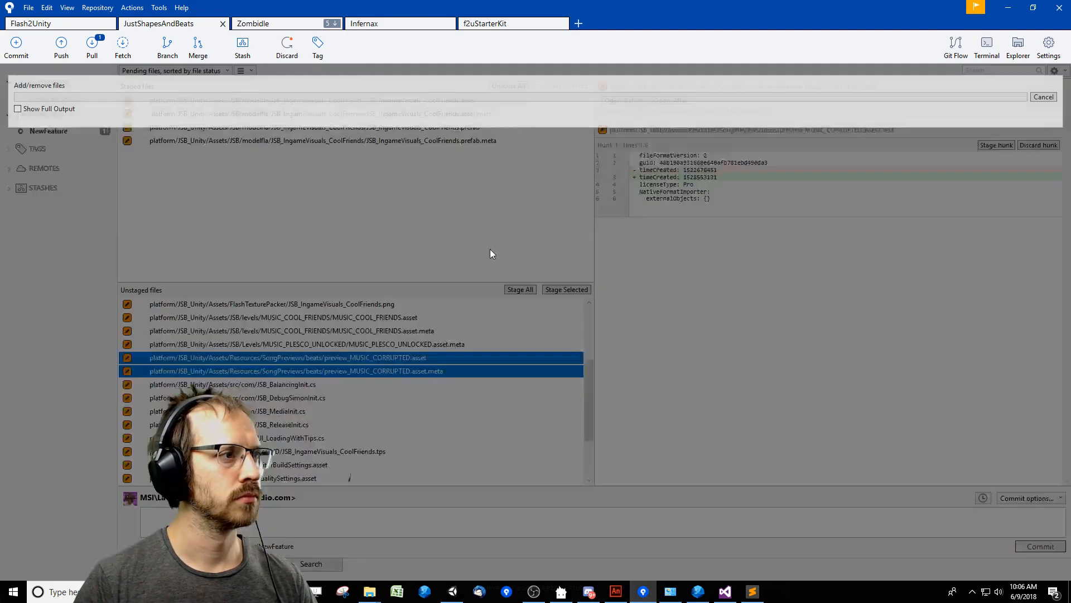
Review the MUSIC_COOL_FRIENDS and MUSIC_PLESCO_UNLOCKED level changes, and discard those to MUSIC_PLESCO_UNLOCKED.asset.meta.
left_click(433, 319)
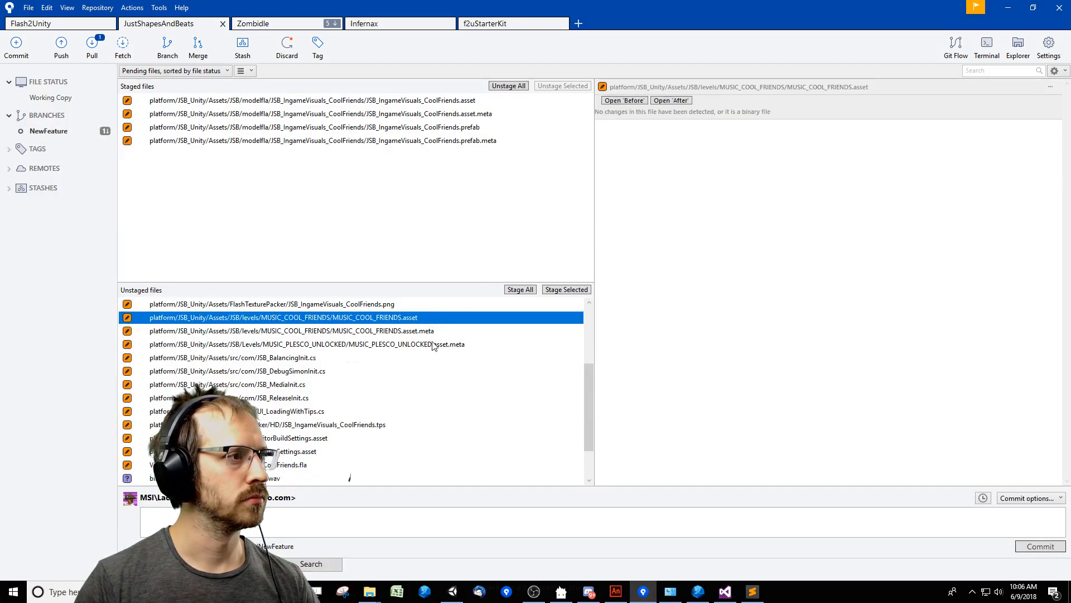
left_click(456, 346)
left_click(428, 333)
left_click(425, 322, "shift")
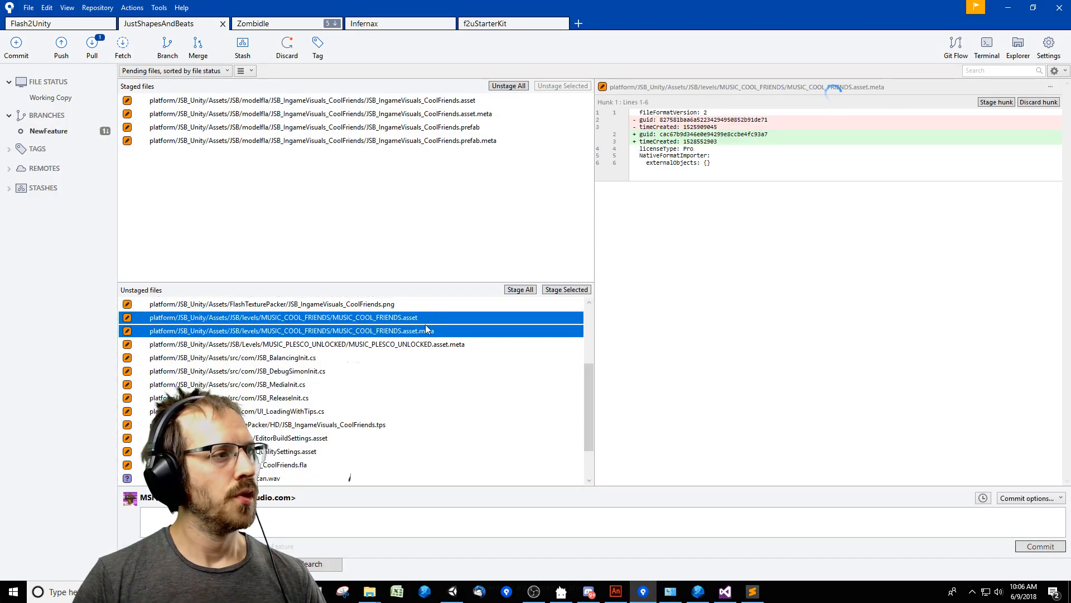
right_click(452, 347)
left_click(486, 434)
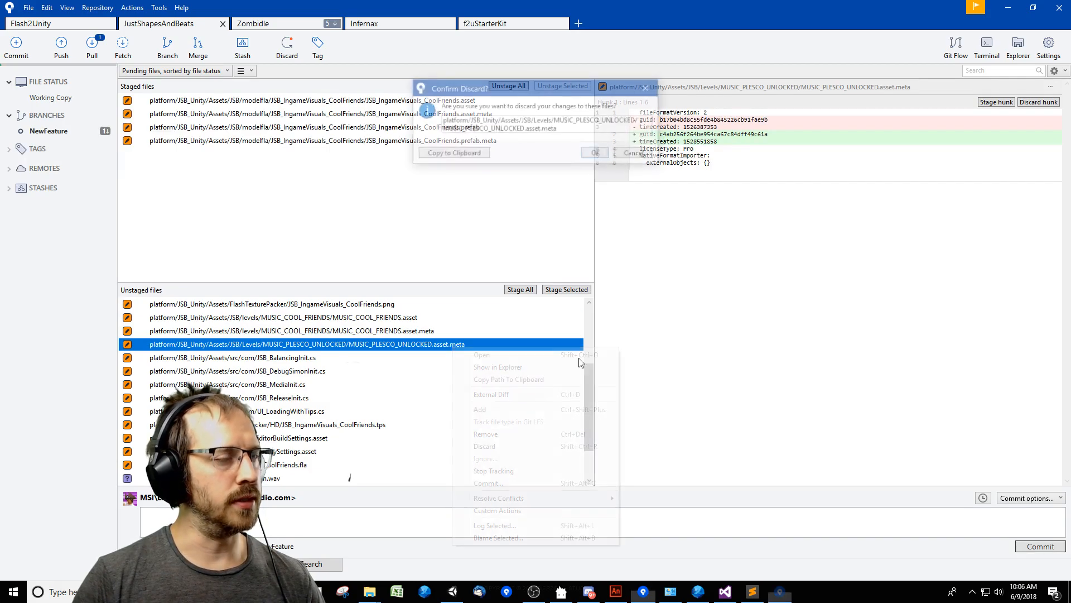
left_click(600, 157)
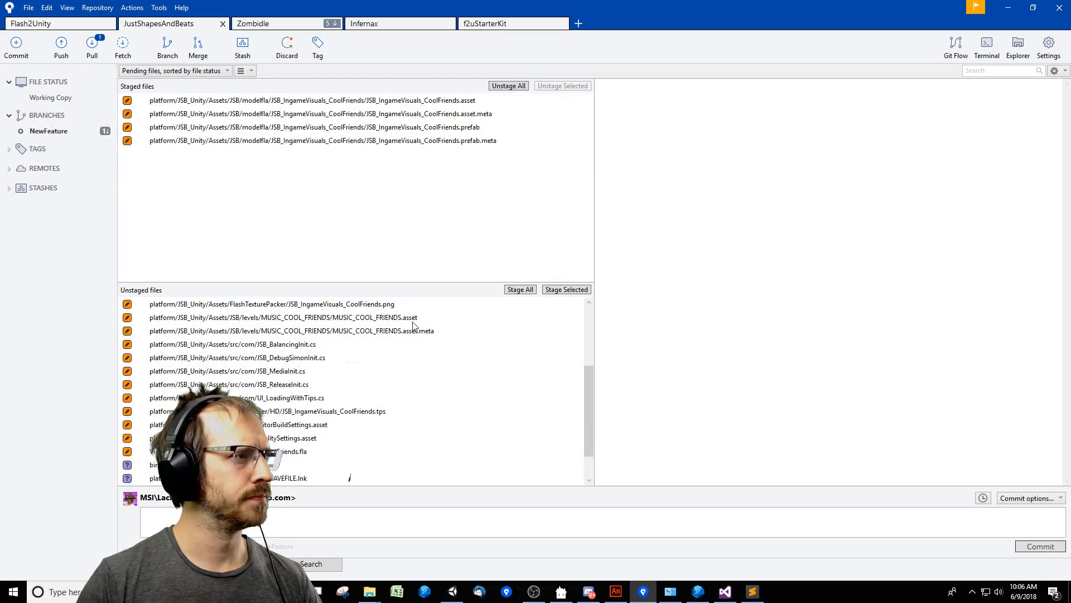
Try to stage MUSIC_COOL_FRIENDS.txt, JSB_IngameVisuals_CoolFriends.png, and the MUSIC_COOL_FRIENDS.asset file with its meta.
left_click(424, 371)
left_click(384, 346, "shift")
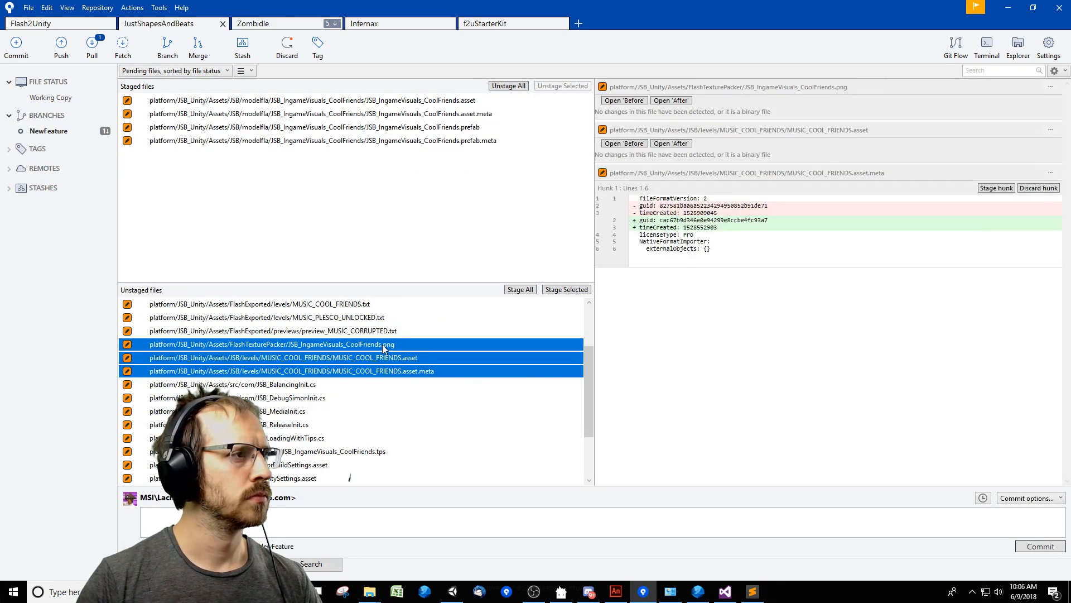
left_click(383, 305, "ctrl")
right_click(378, 306)
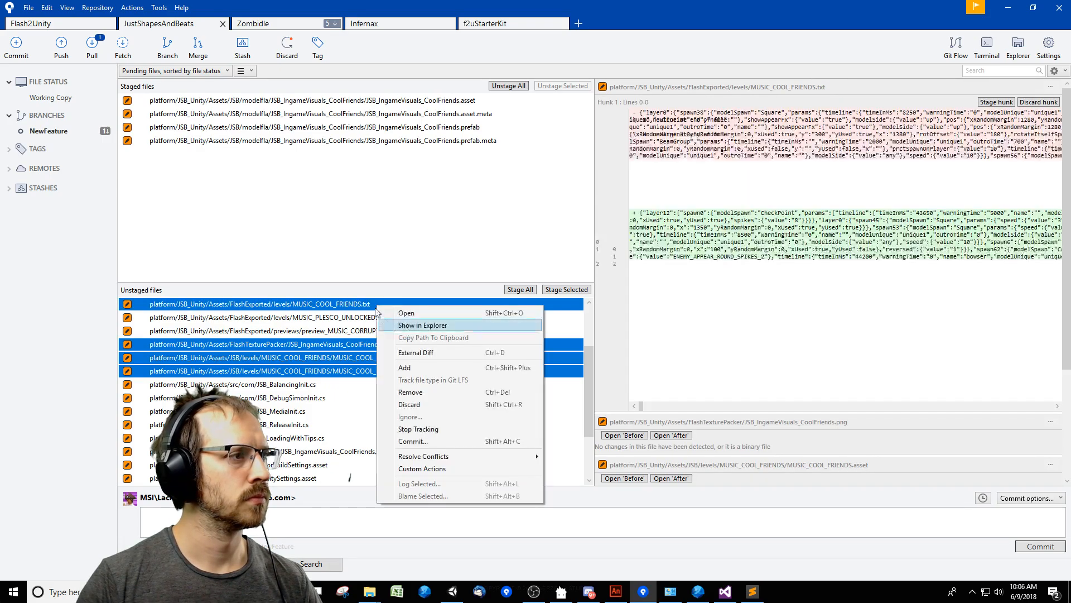
left_click(441, 368)
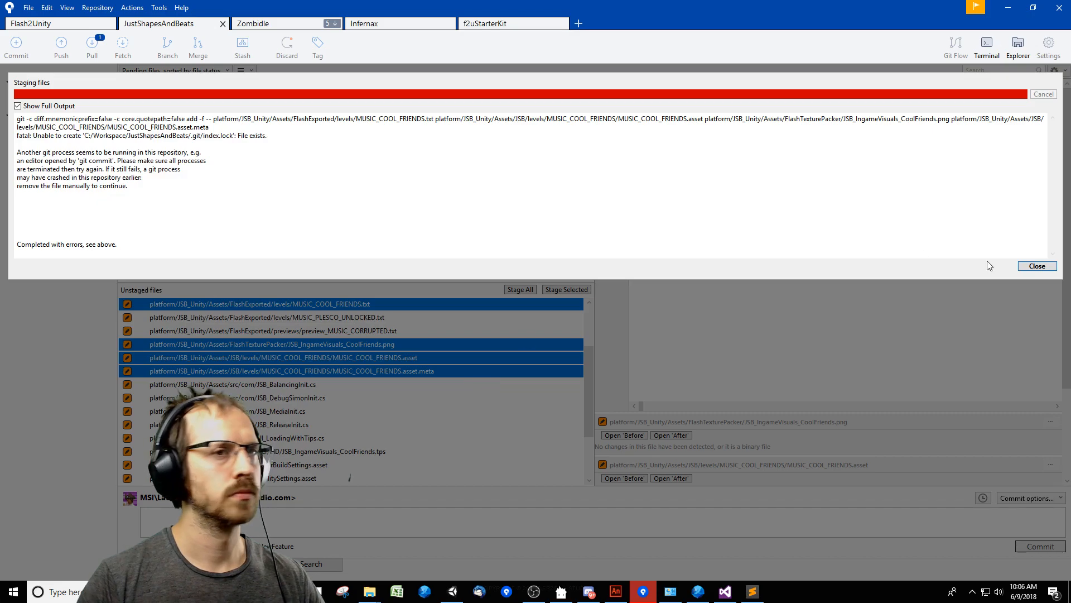
left_click(1036, 266)
Switch to Flash FDT and close it, check the Unity editor's console, and return to SourceTree.
key("alt+Tab")
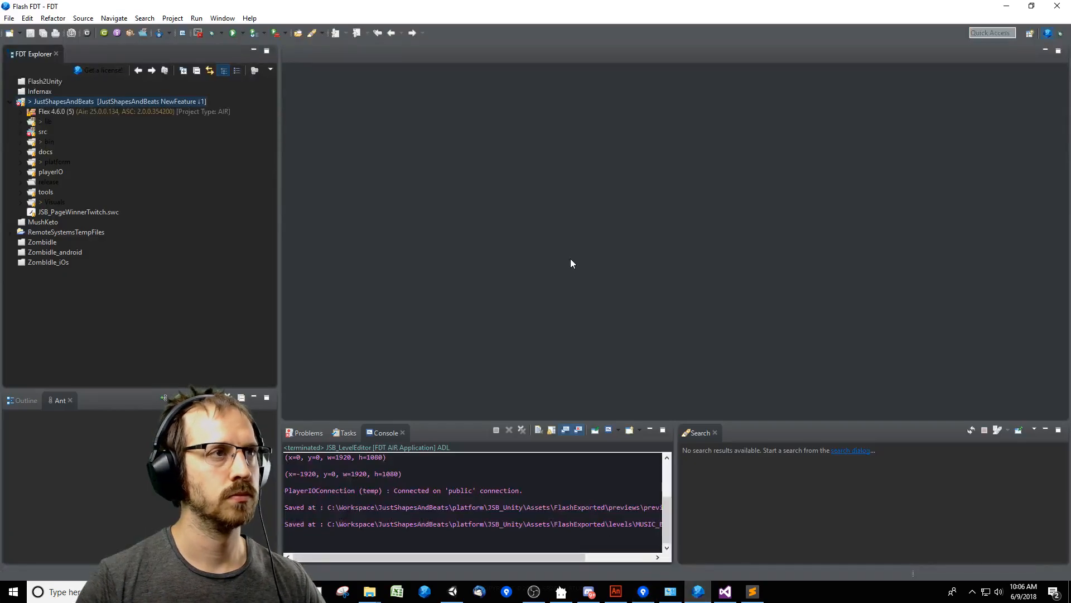
left_click(1060, 6)
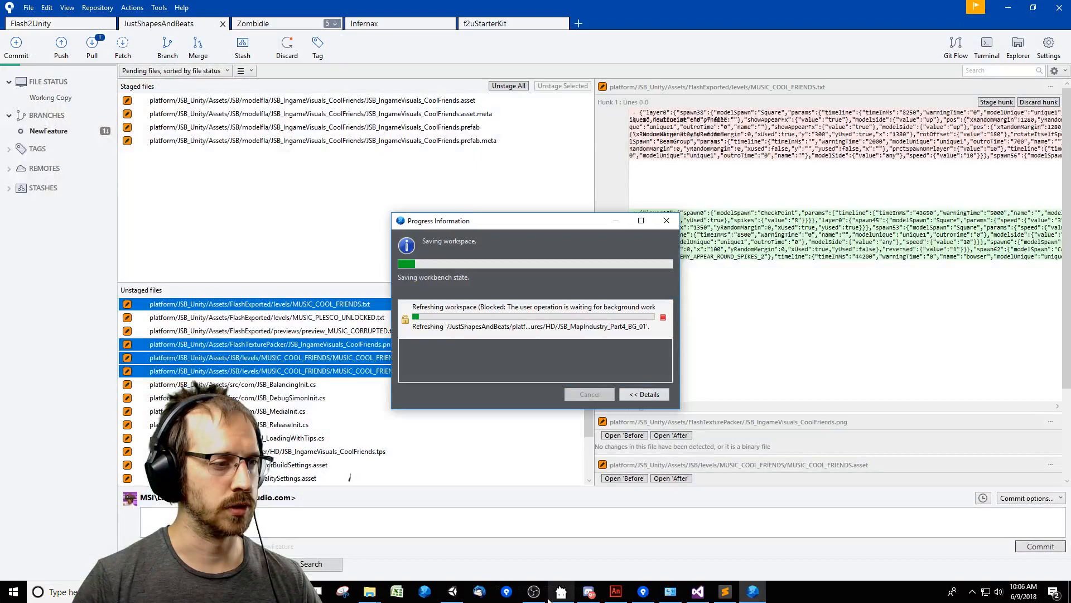
left_click(453, 592)
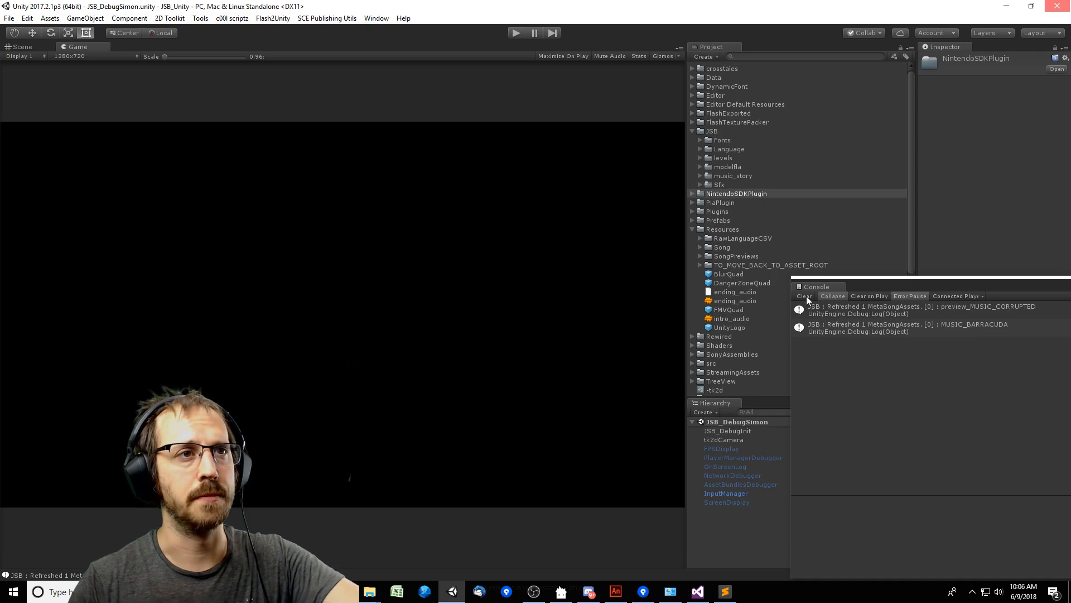
key("alt+Tab")
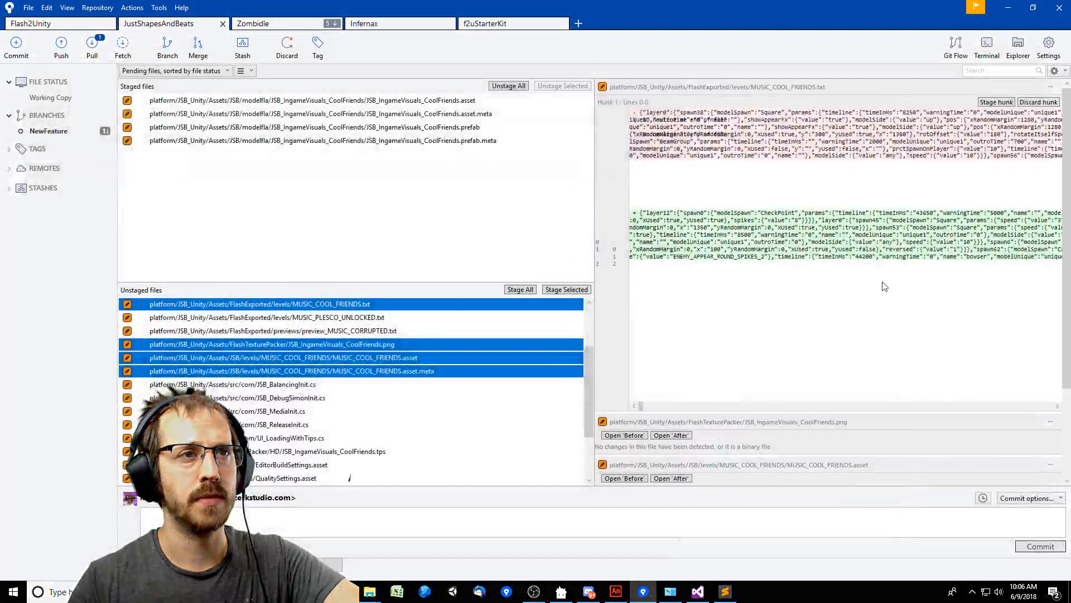
left_click(618, 597)
left_click(103, 146)
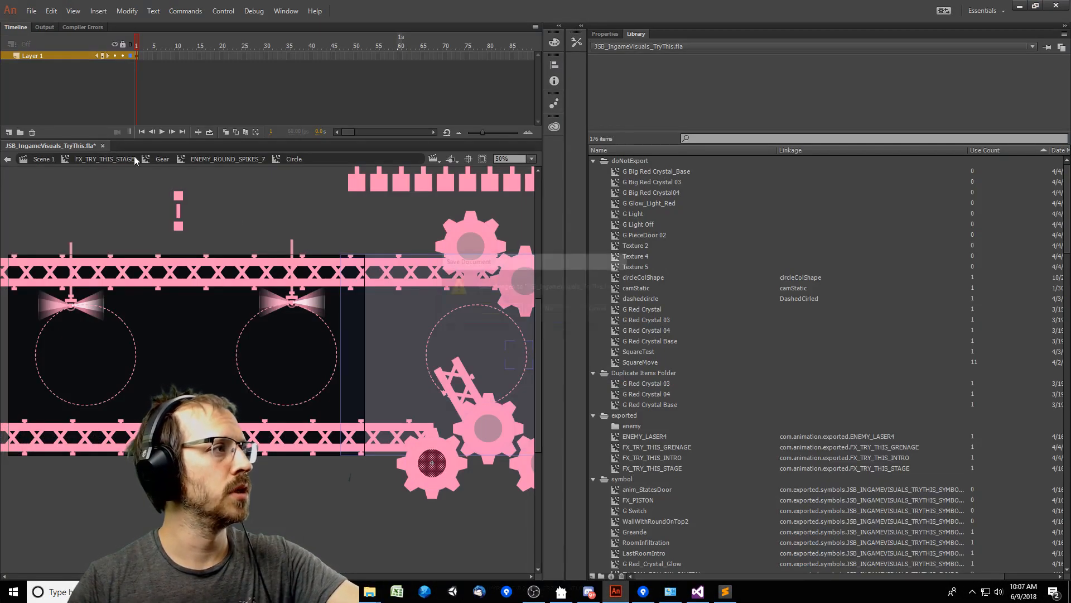
left_click(557, 318)
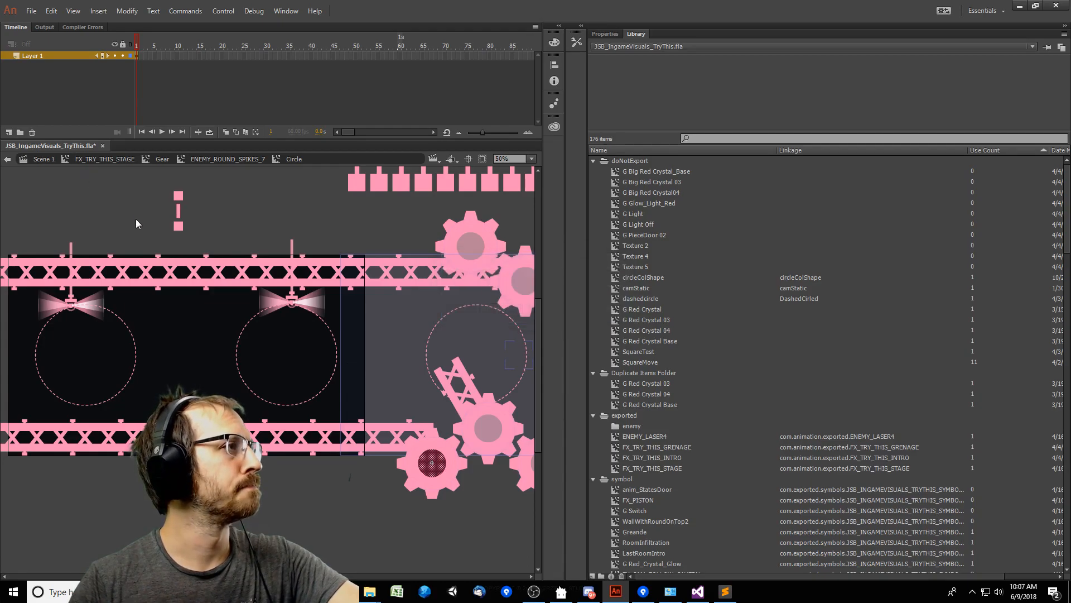
key("alt+Tab")
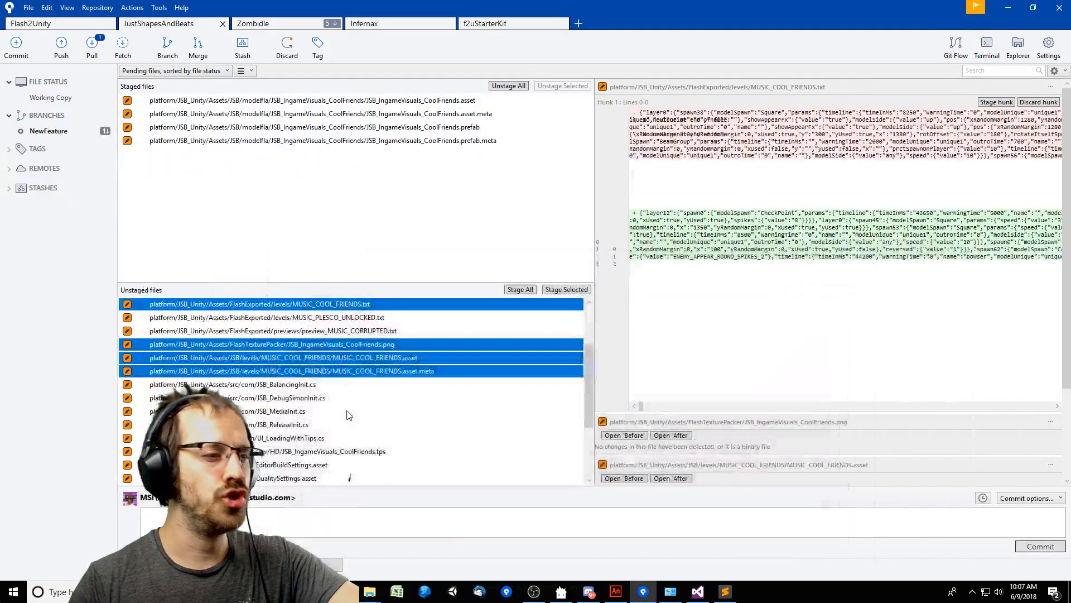
Discard the unstaged changes to MUSIC_PLESCO_UNLOCKED.txt and preview_MUSIC_CORRUPTED.txt.
left_click(383, 332)
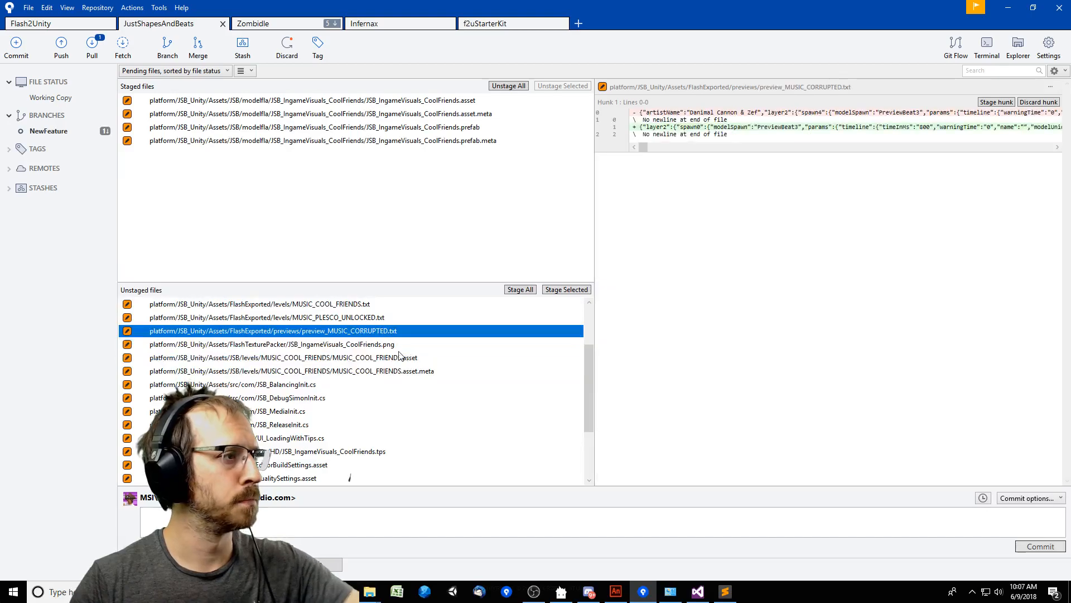
left_click(398, 318)
left_click(390, 332, "shift")
right_click(382, 330)
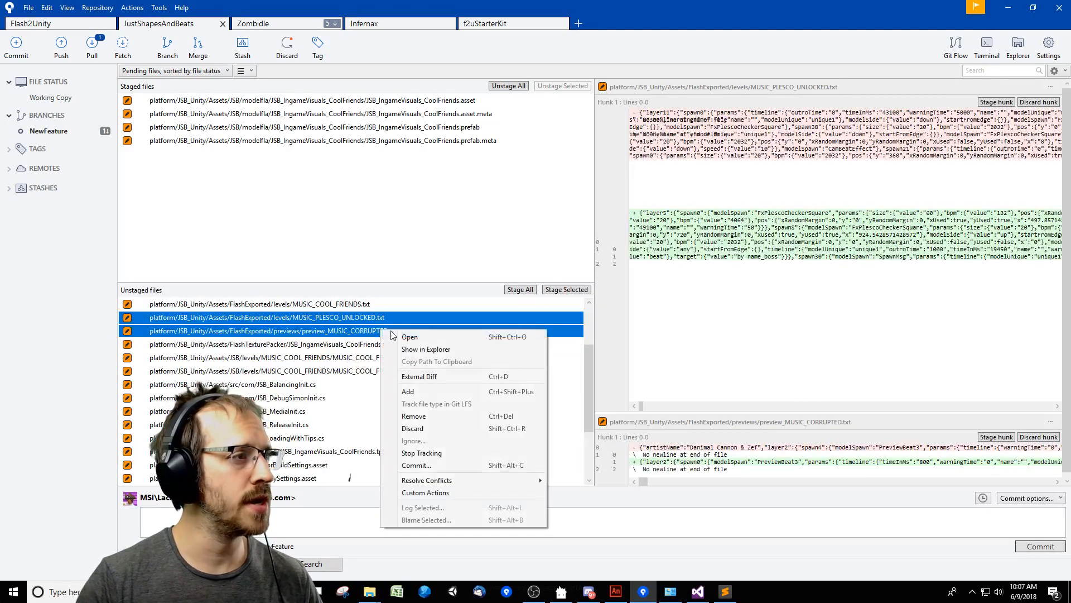
left_click(413, 428)
left_click(598, 171)
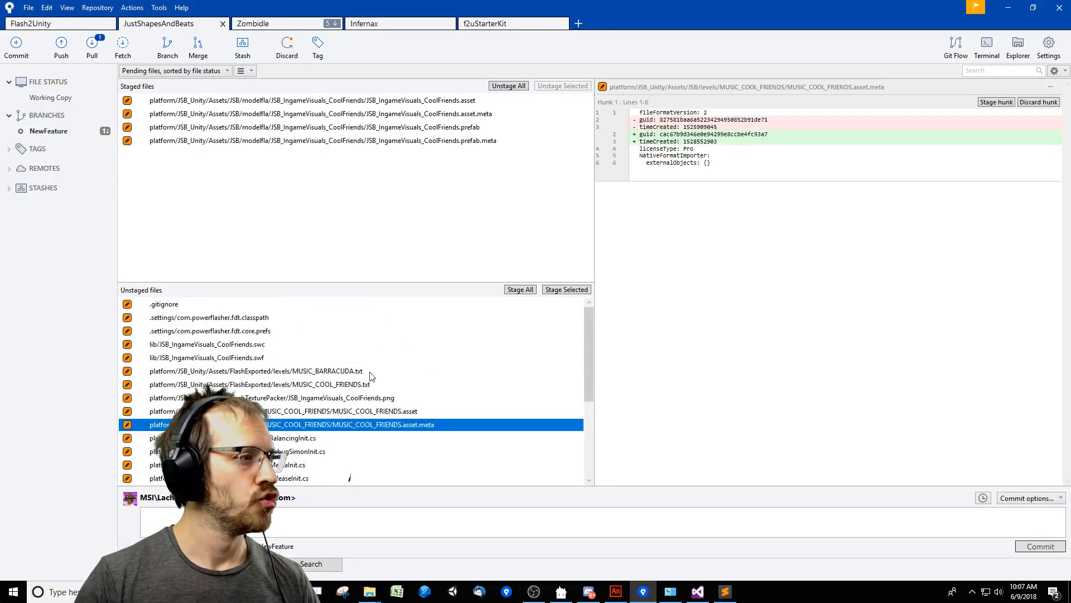
Stage the MUSIC_COOL_FRIENDS text, asset and meta files, plus the JSB_IngameVisuals_CoolFriends PNG, SWC and SWF.
left_click(366, 384, "shift")
right_click(366, 384)
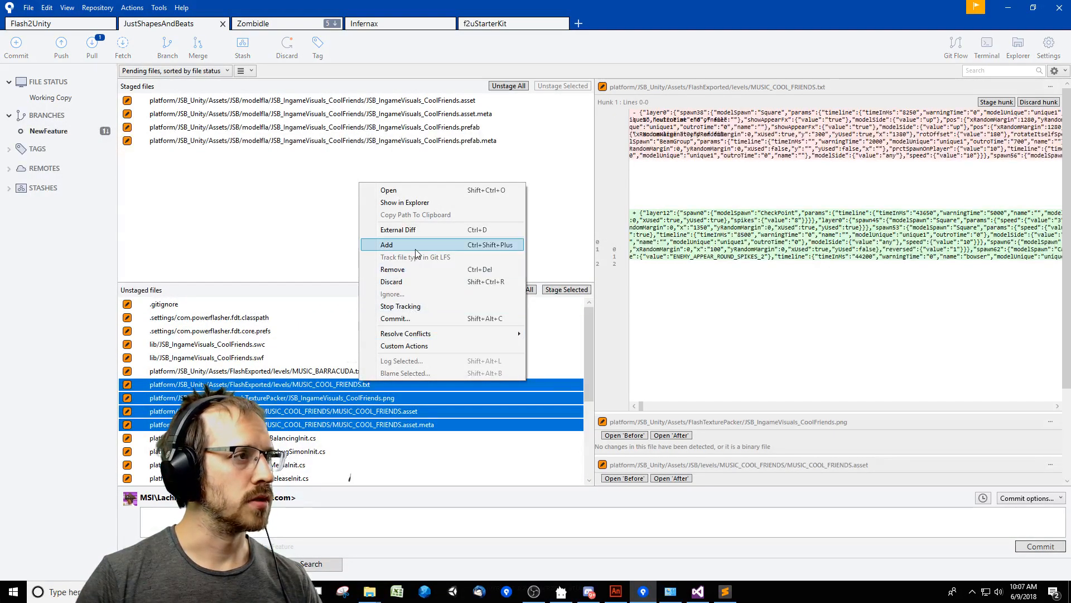
left_click(412, 283)
left_click(302, 345)
left_click(279, 358, "shift")
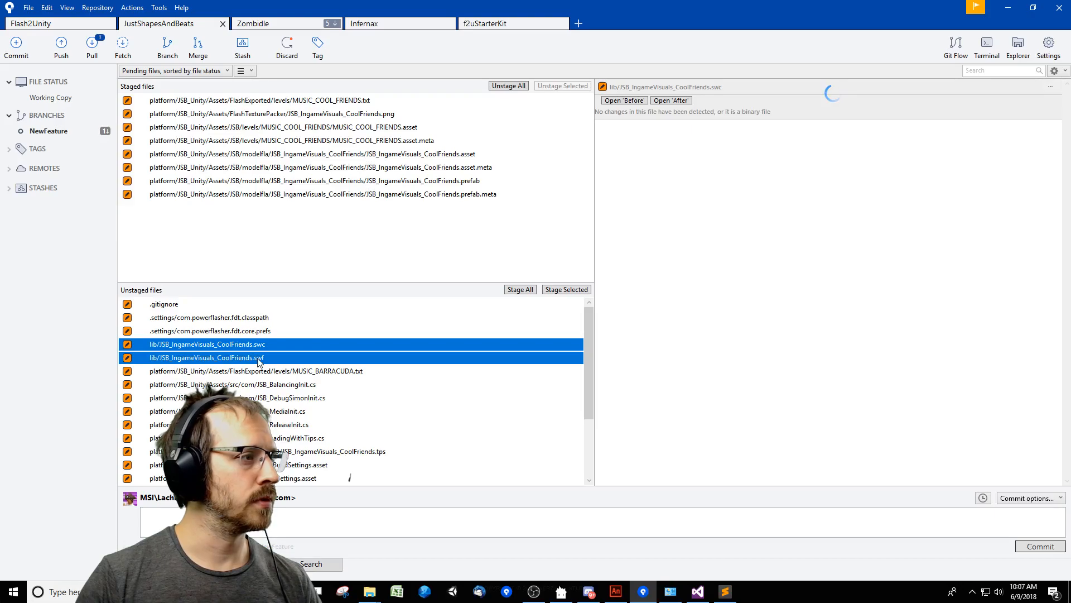
right_click(275, 359)
left_click(306, 421)
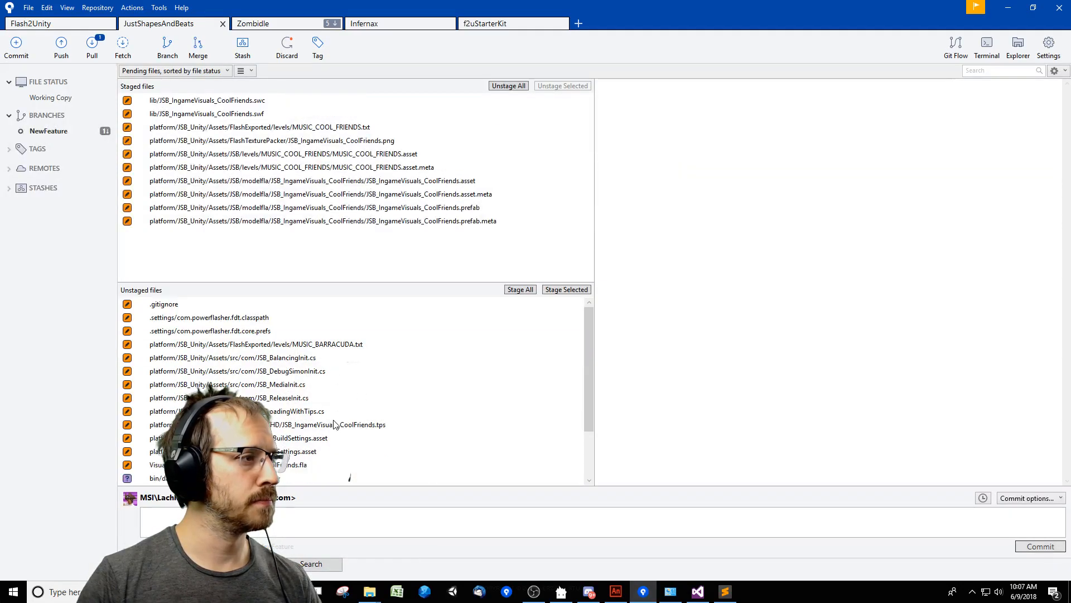
Review and stage the script changes to JSB_BalancingInit, JSB_DebugSimonInit, JSB_MediaInit, JSB_ReleaseInit and UI_LoadingWithTips.
left_click(332, 357)
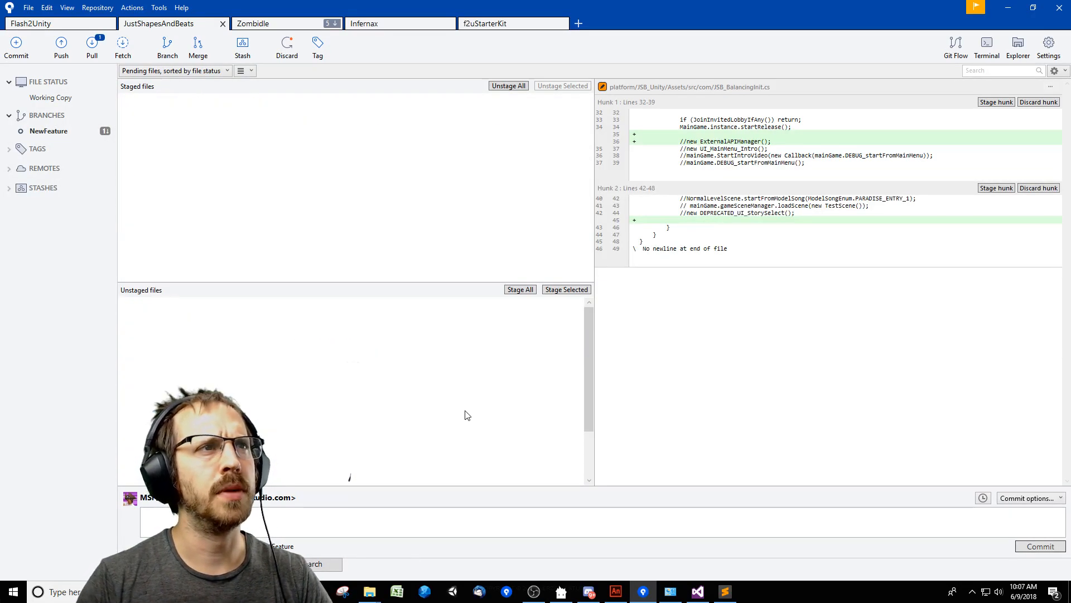
left_click(307, 372)
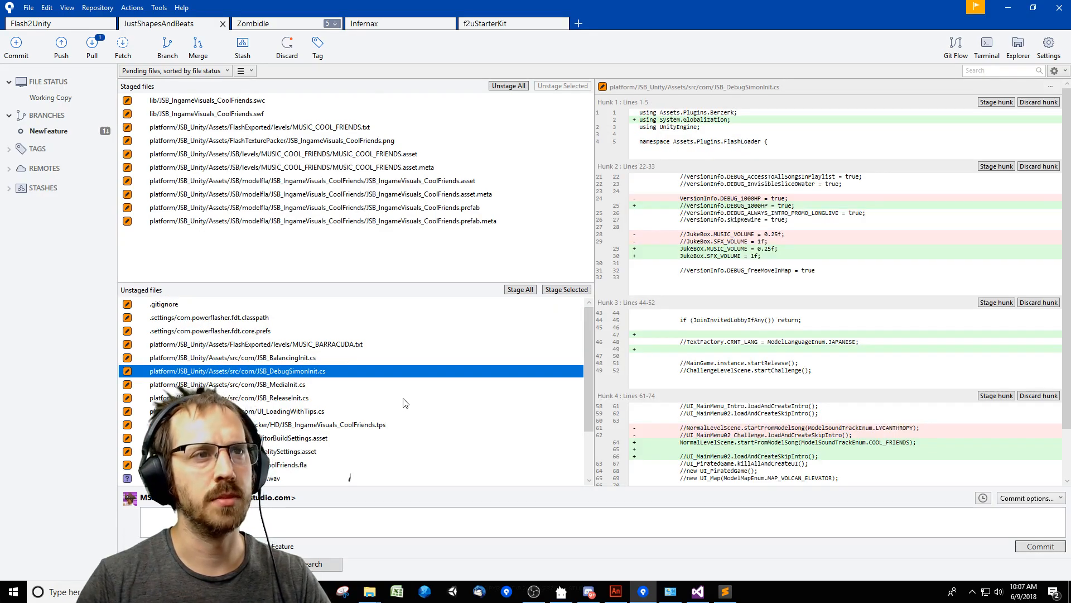
key("Down")
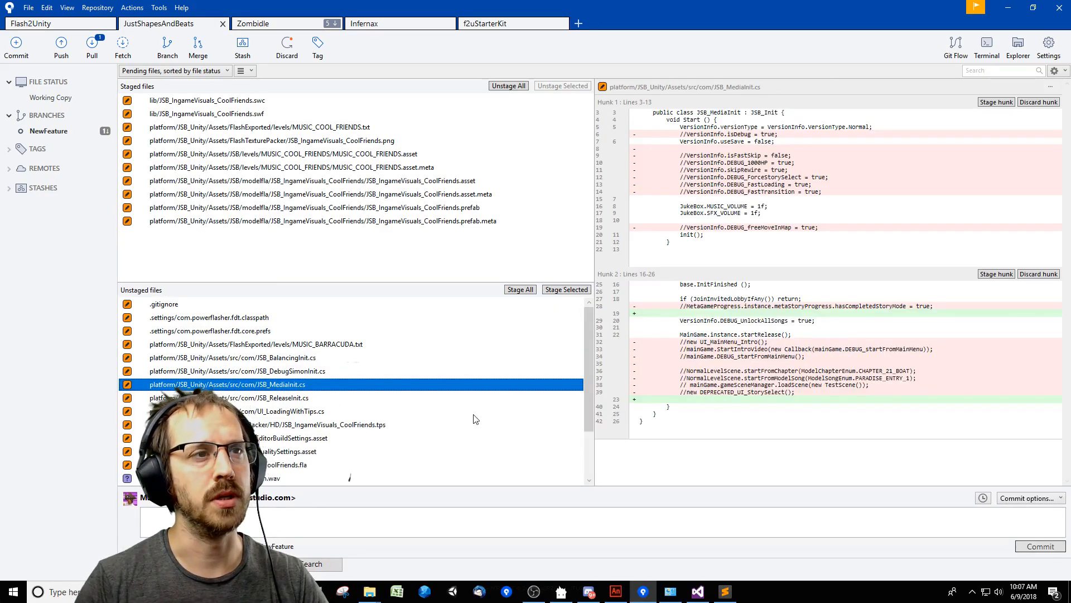
key("Down")
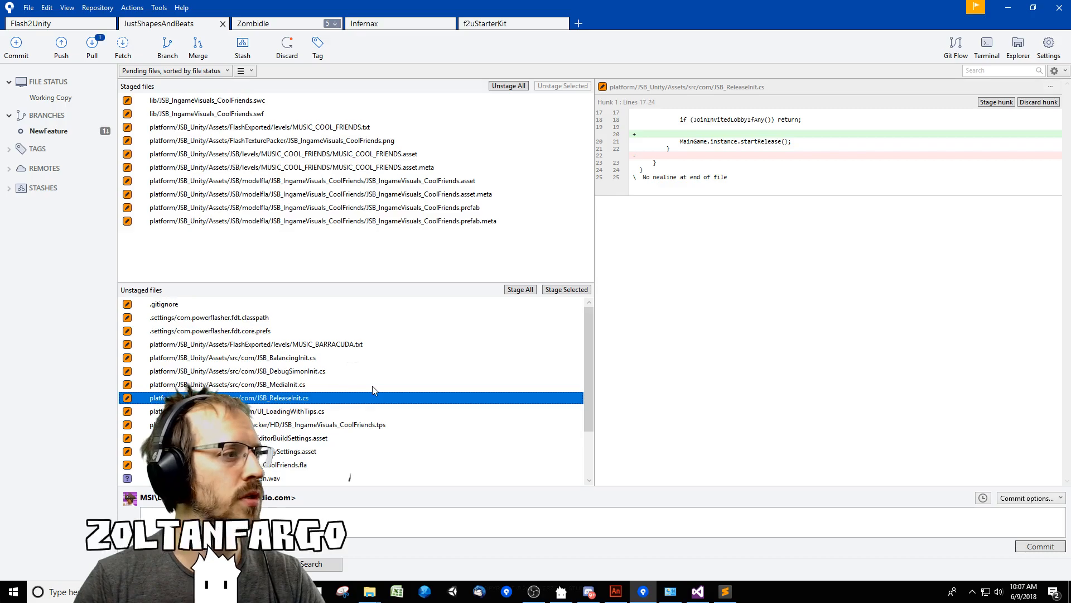
key("Down")
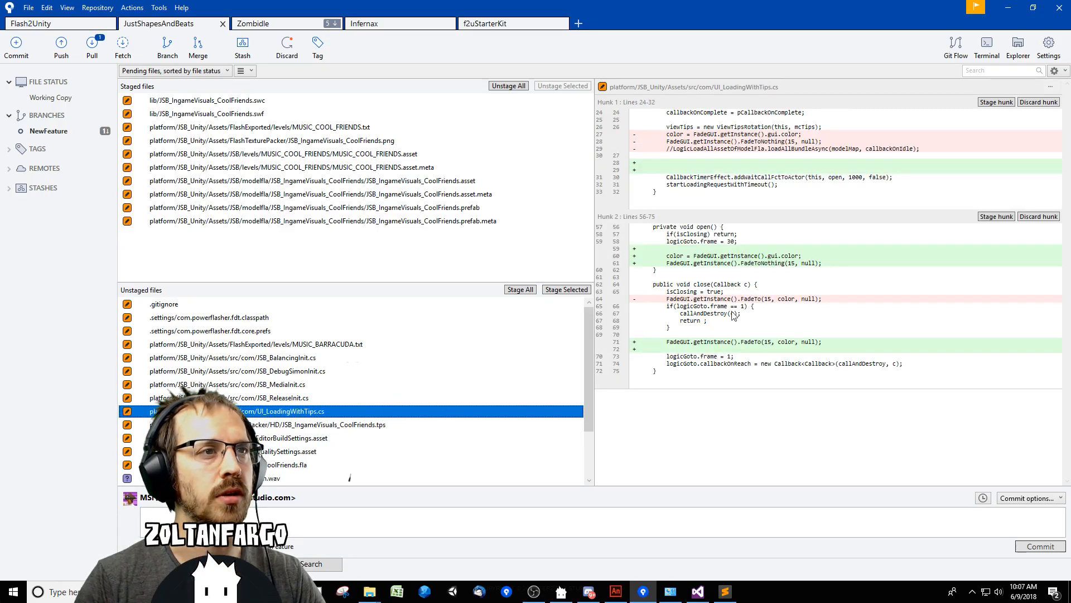
left_click(310, 360, "shift")
right_click(295, 360)
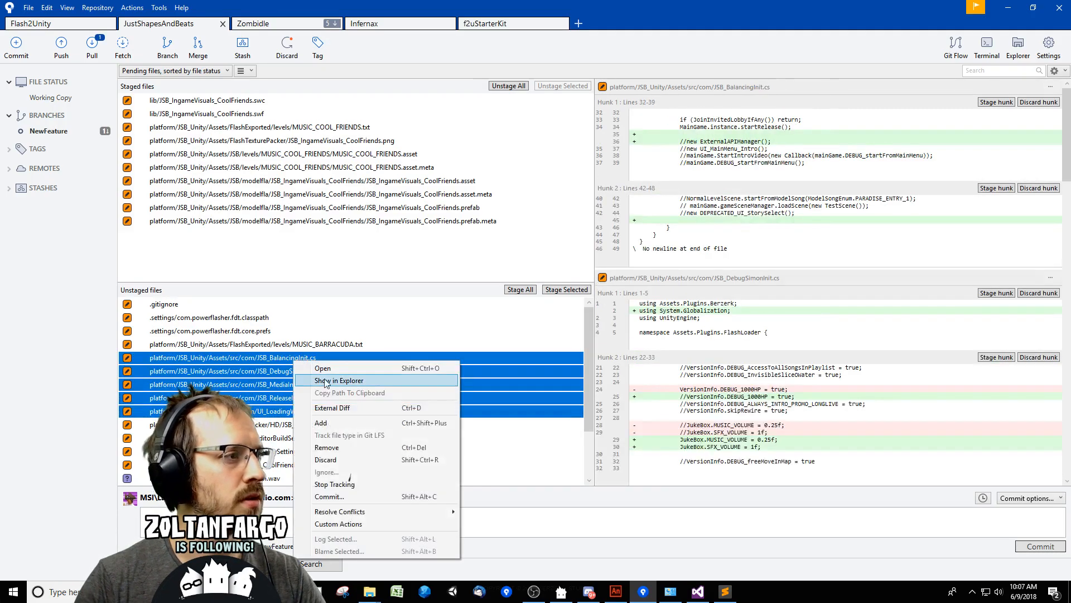
left_click(344, 425)
Stage the JSB_IngameVisuals_CoolFriends.tps and JSB_IngameVisuals_CoolFriends.fla files.
left_click(368, 358)
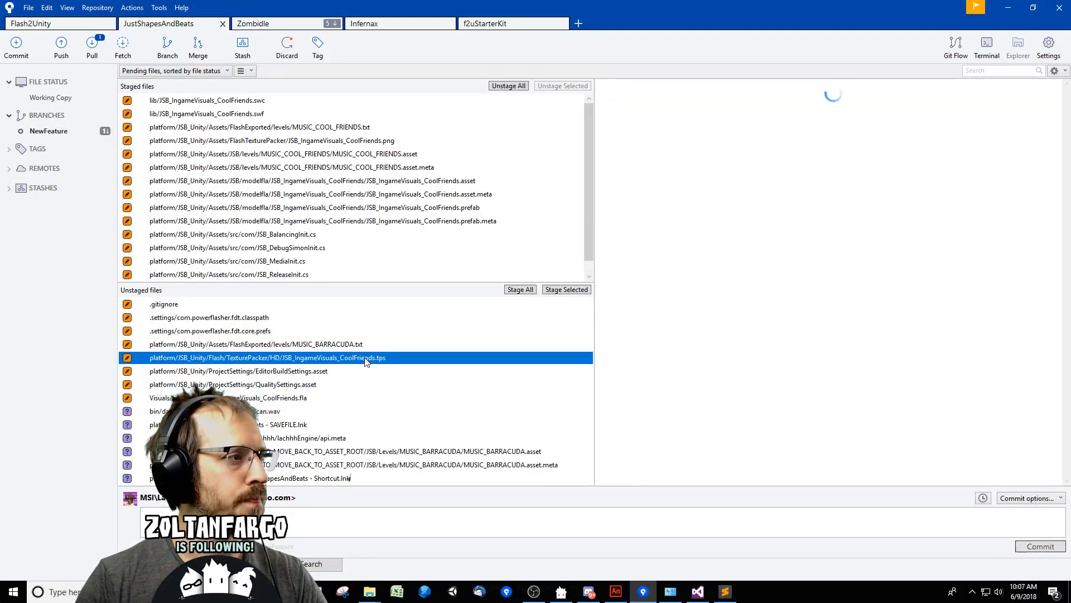
right_click(380, 360)
left_click(413, 423)
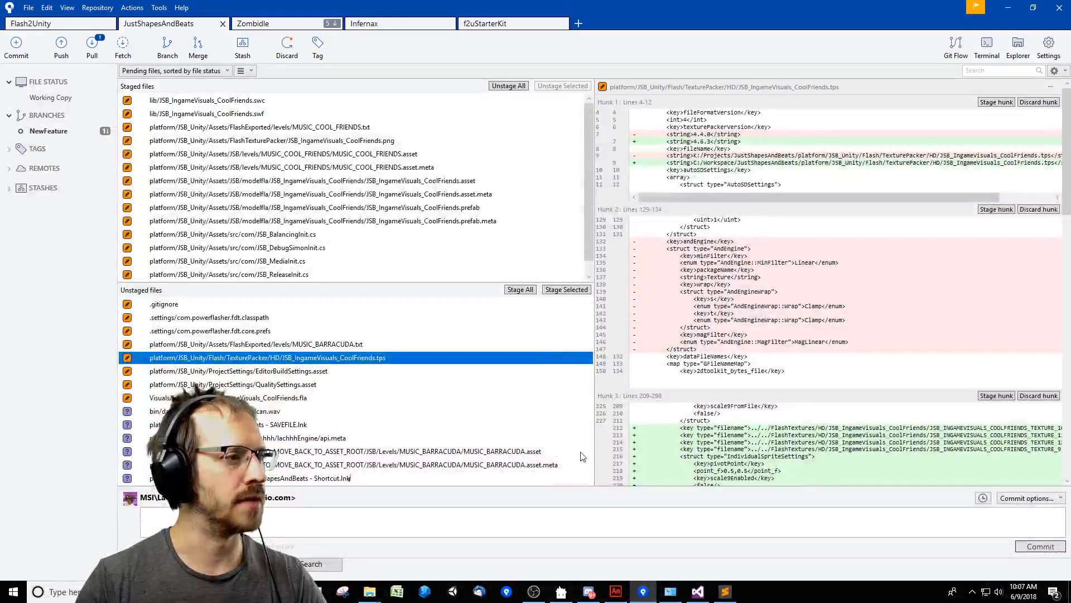
left_click(314, 386)
right_click(291, 384)
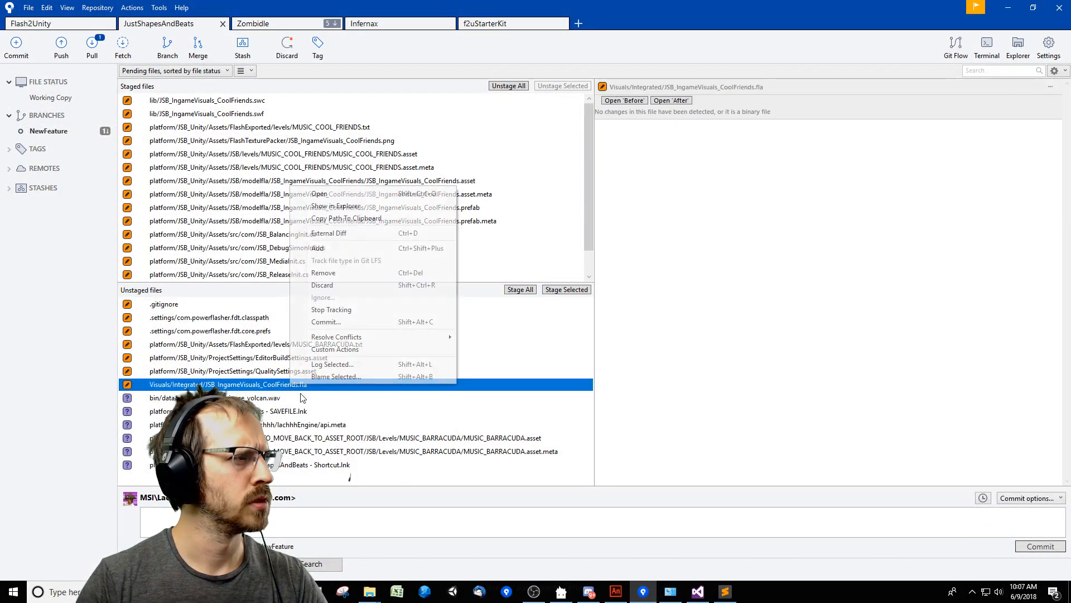
left_click(354, 247)
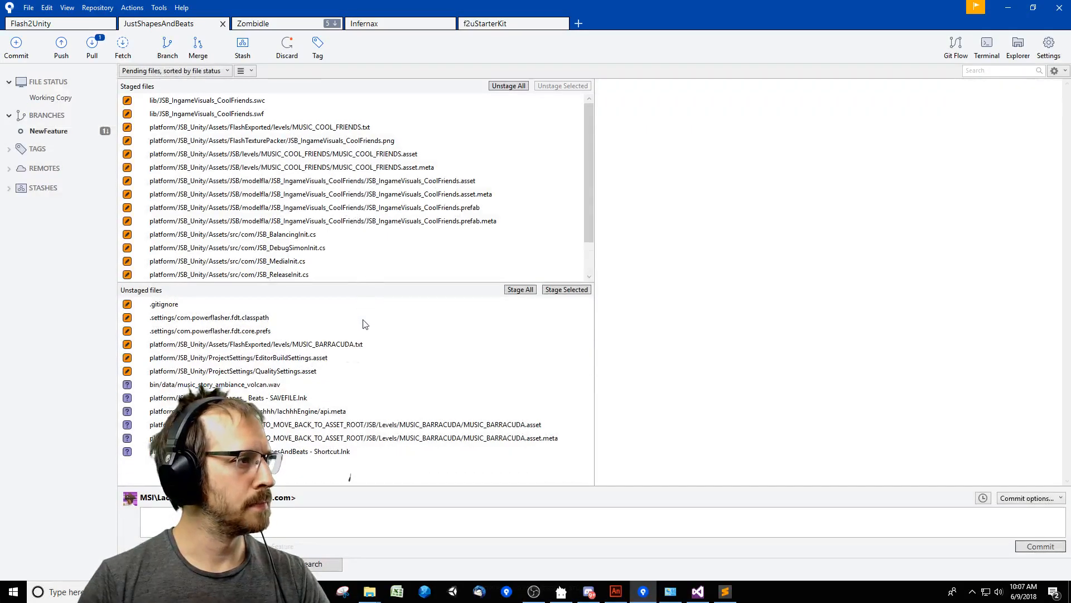
Inspect the MUSIC_BARRACUDA.txt diff and the staged list, and commit the staged files with a message beginning "More warnings".
right_click(336, 345)
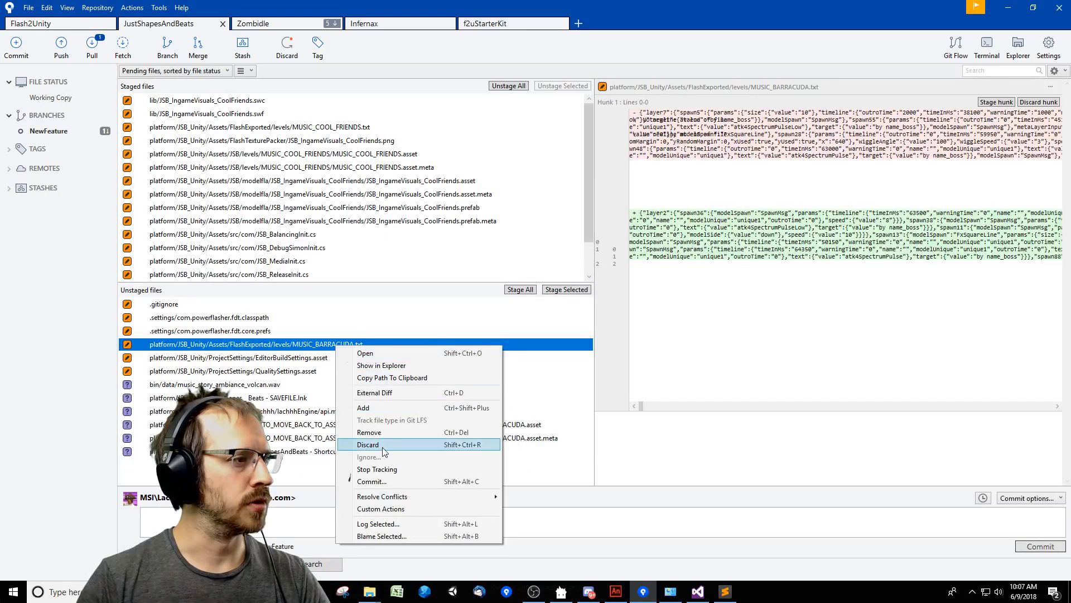
left_click(302, 489)
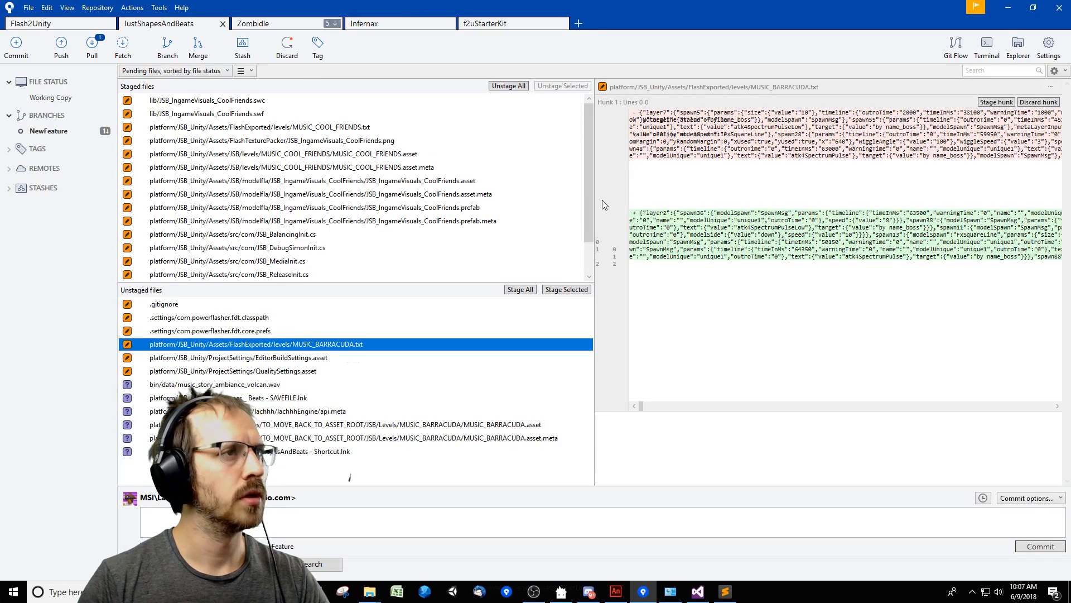
scroll(524, 204, "down", 1)
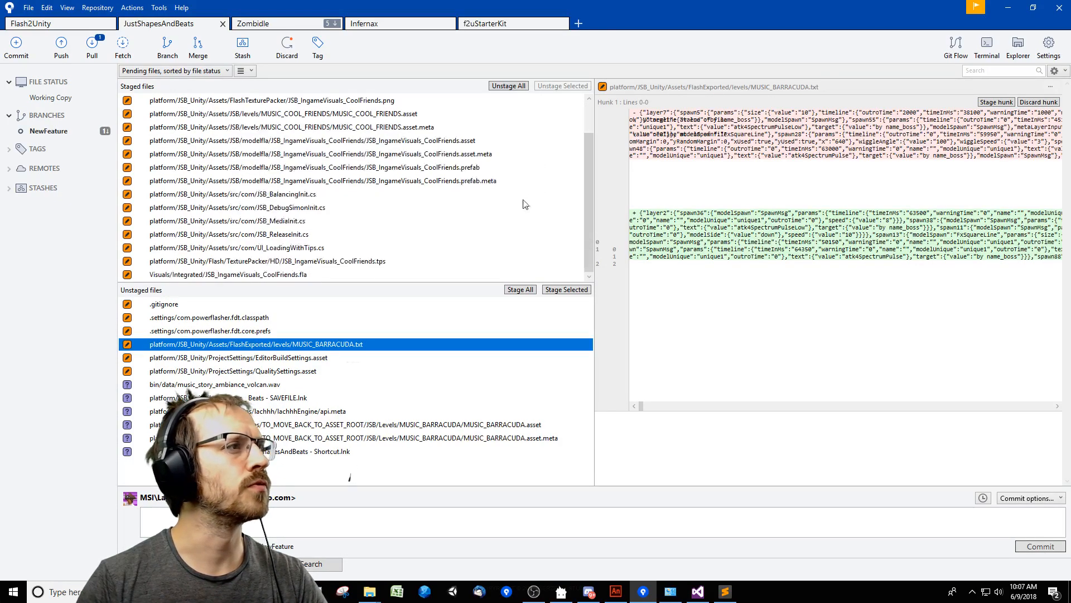
left_click(414, 527)
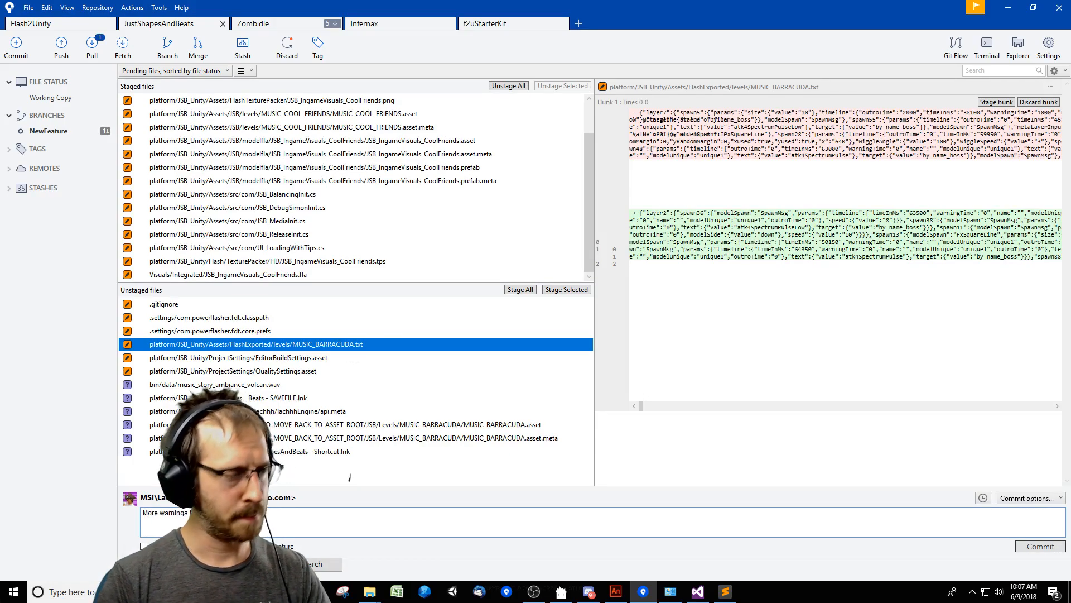
left_click(1042, 547)
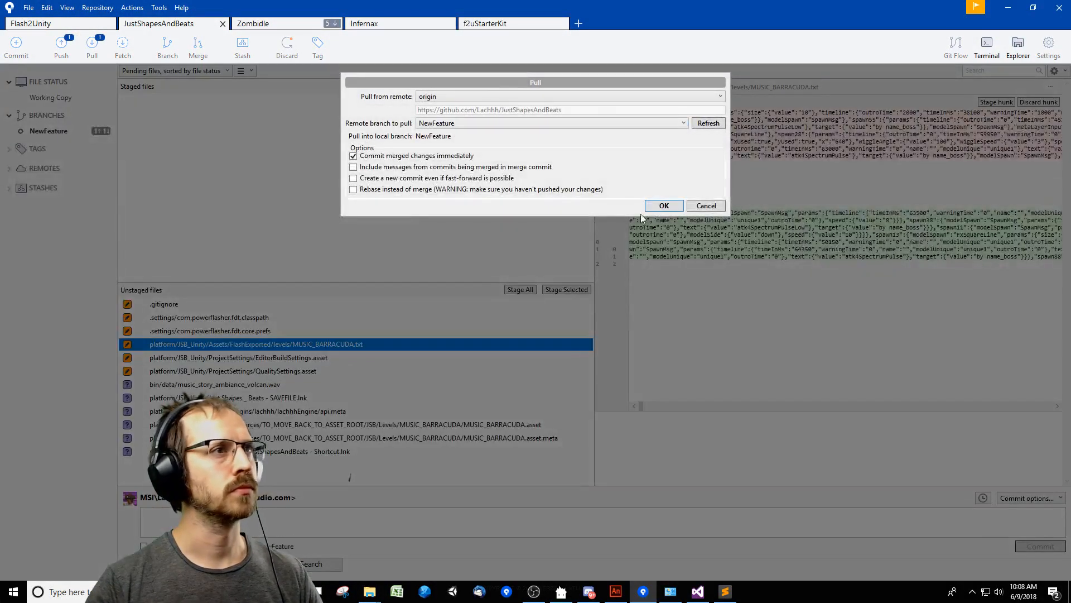
Try to pull the NewFeature branch from origin with merged changes committed immediately.
left_click(663, 206)
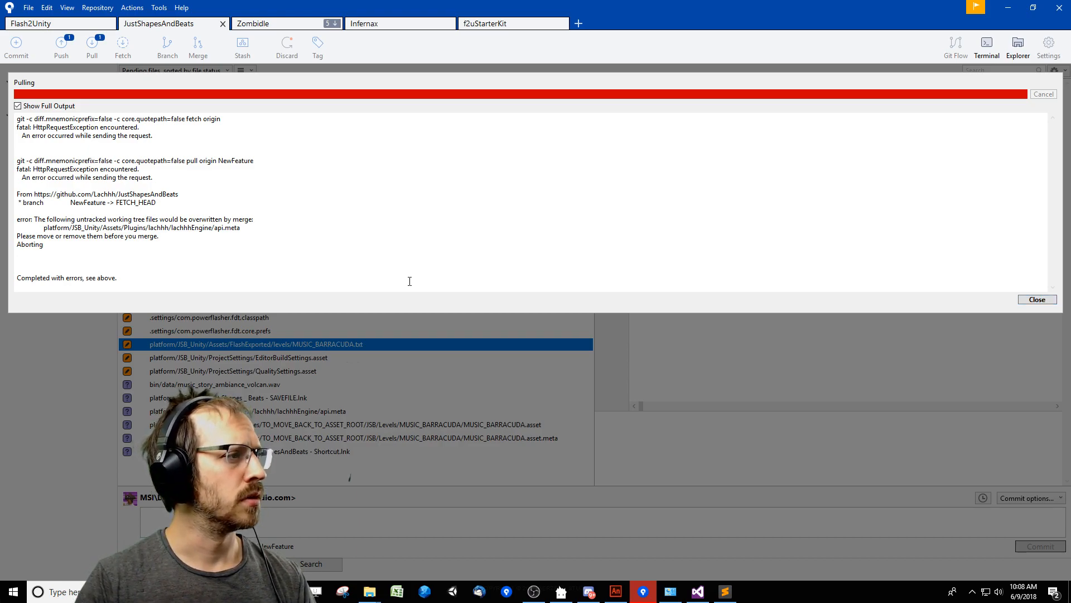
left_click(1038, 299)
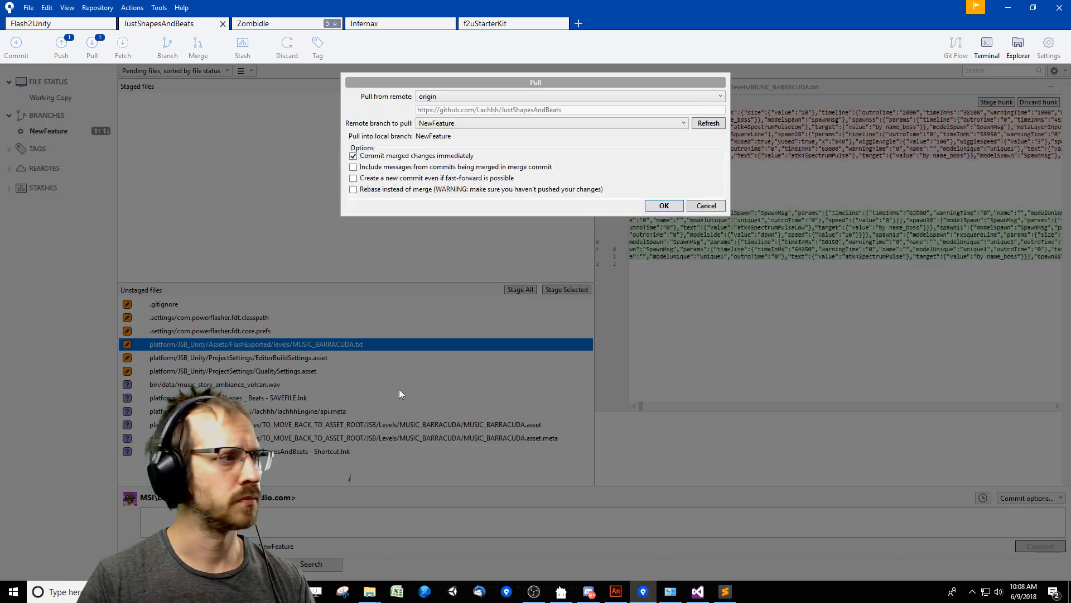
left_click(708, 206)
Remove the untracked api.meta file in the lachhhEngine plugin folder.
left_click(310, 411)
right_click(324, 411)
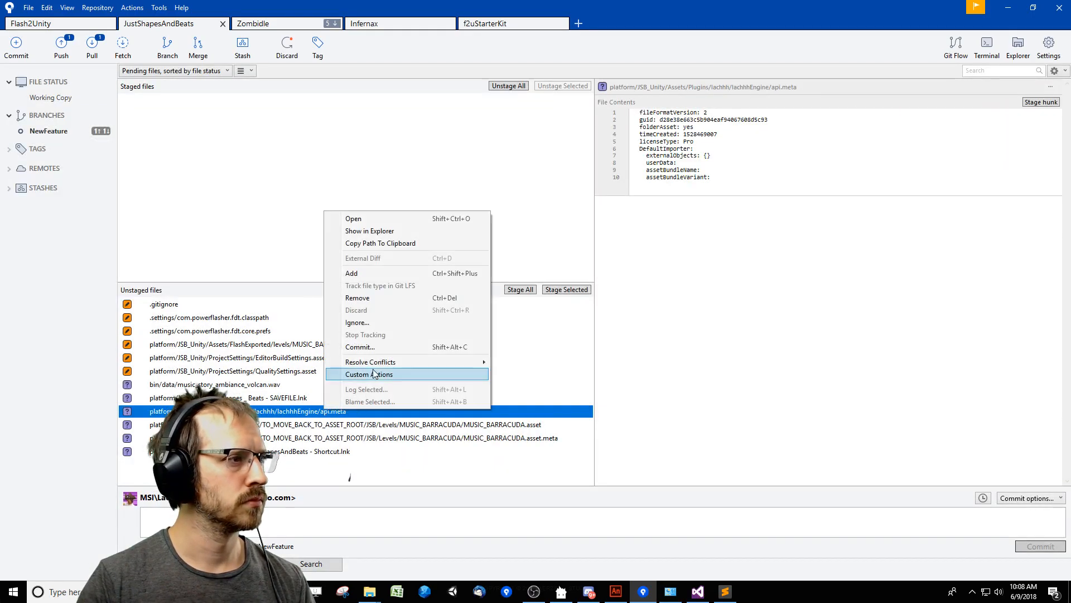
left_click(379, 300)
left_click(605, 154)
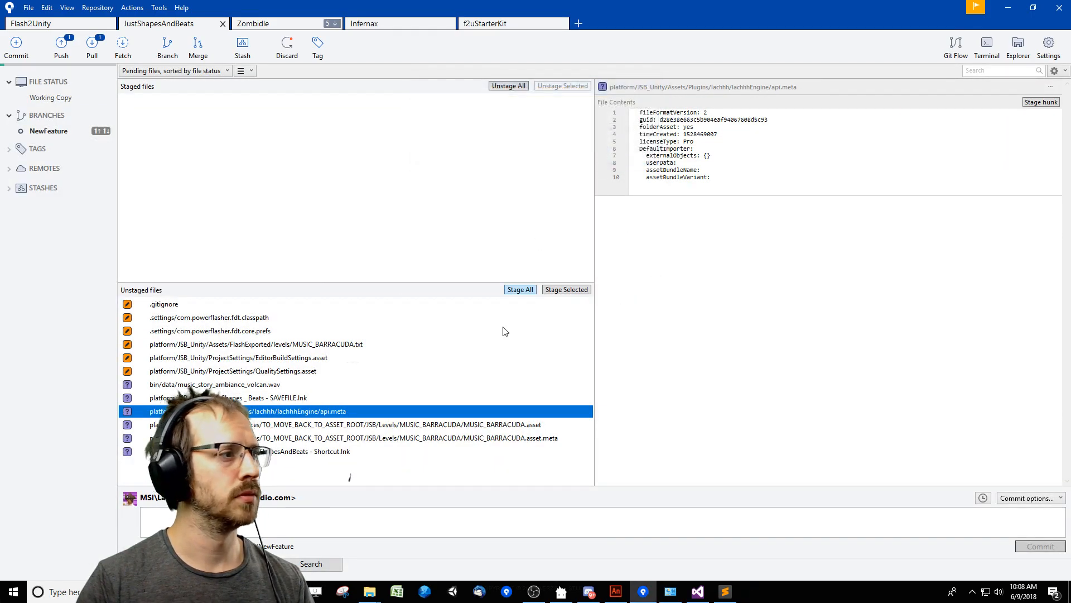
Pull the NewFeature branch from origin with merged changes committed immediately, and push the local commits back to the remote.
left_click(92, 47)
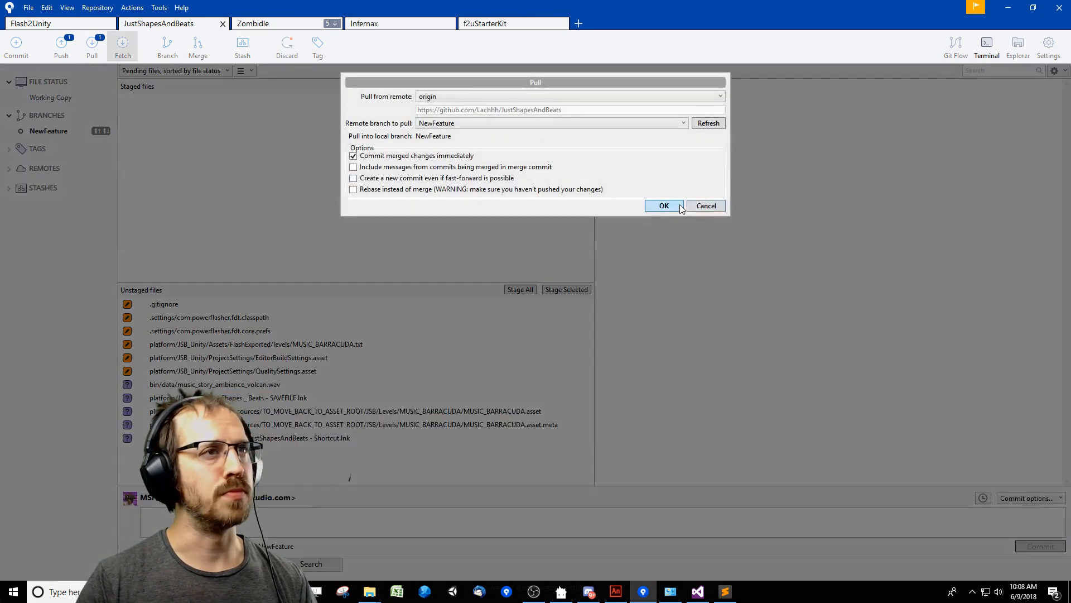
left_click(664, 206)
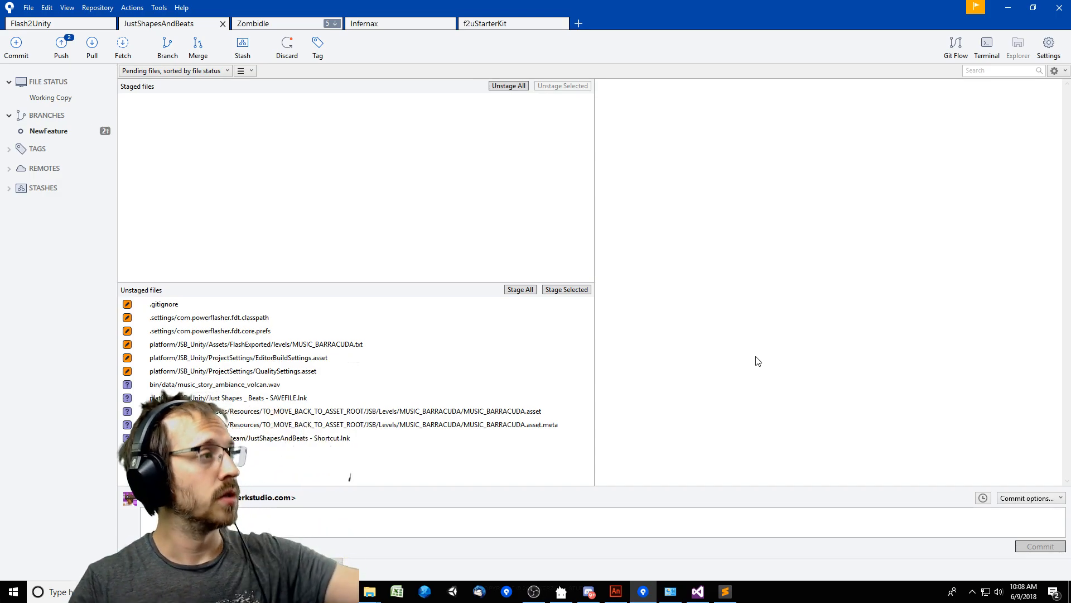
left_click(62, 48)
left_click(638, 450)
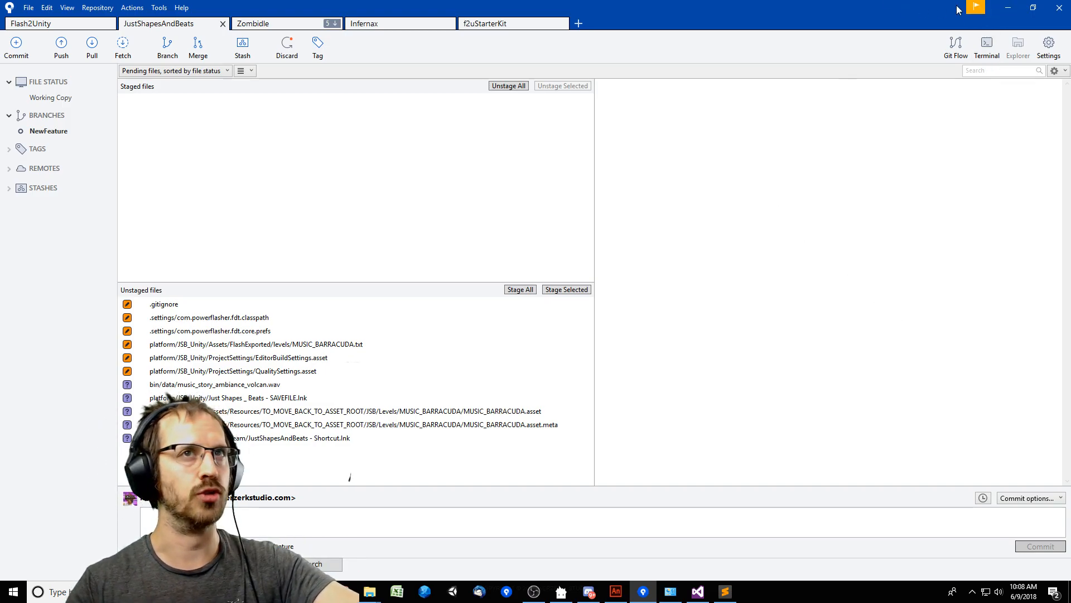
Minimize SourceTree to return to the ModelFlashAnimationEnum.cs code in Visual Studio, and launch the Unity editor.
left_click(1012, 7)
left_click(828, 285)
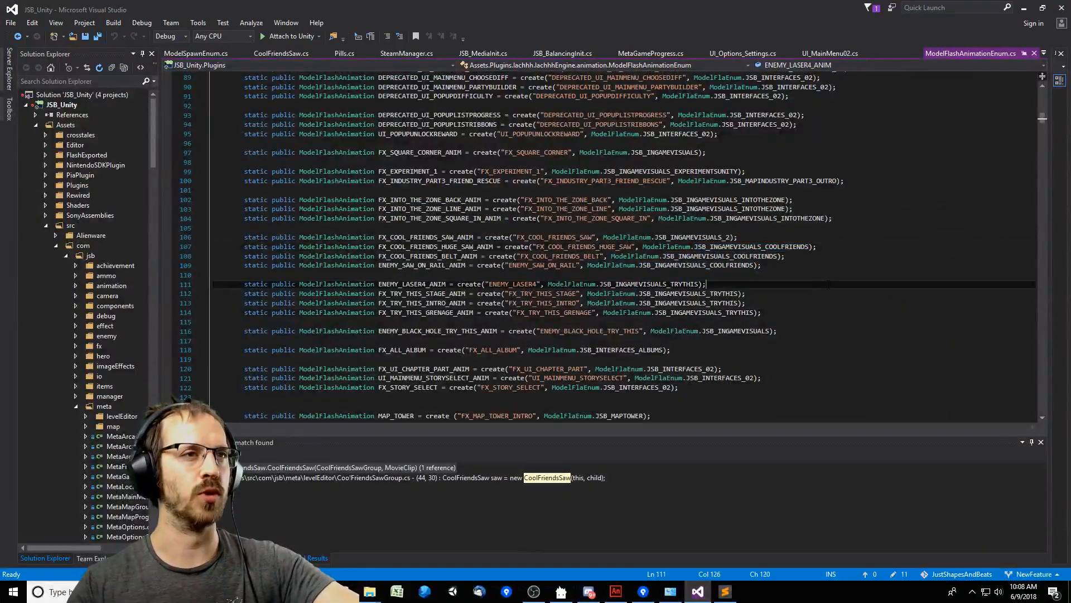
left_click(726, 331)
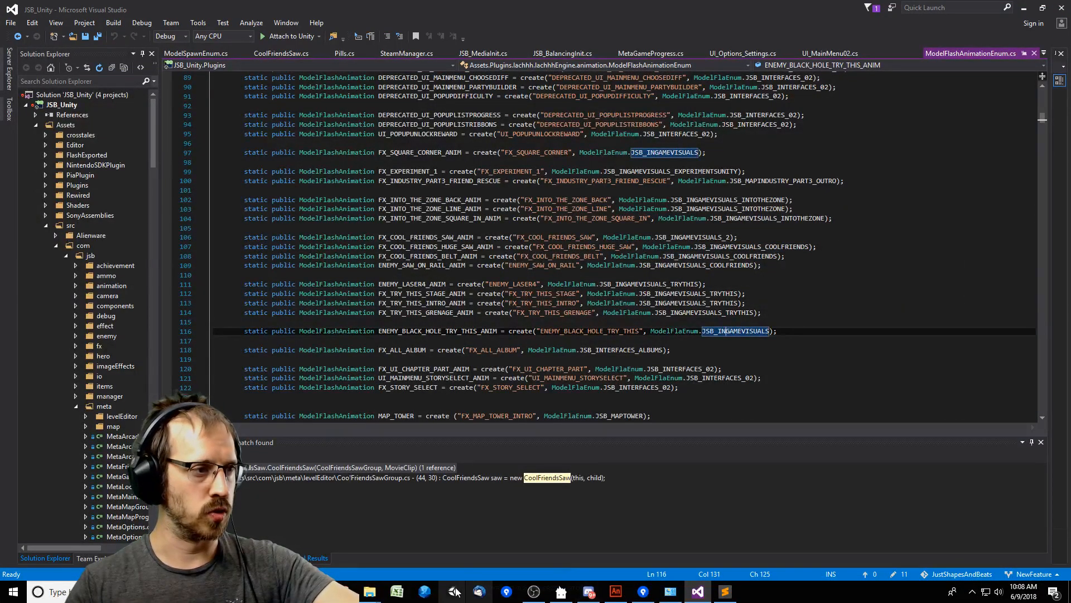
left_click(549, 293)
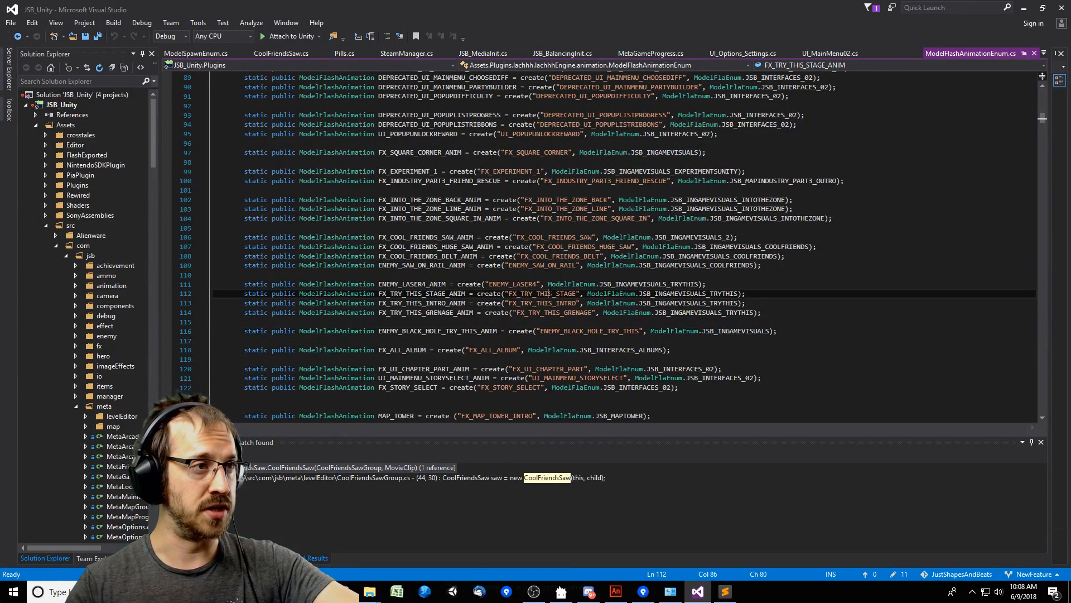
left_click(455, 591)
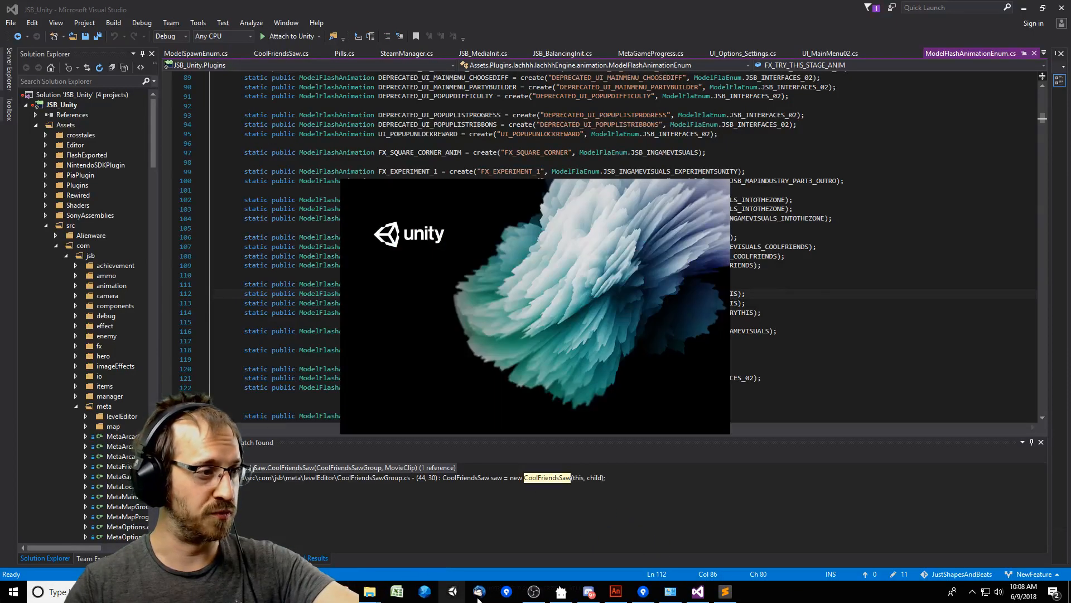
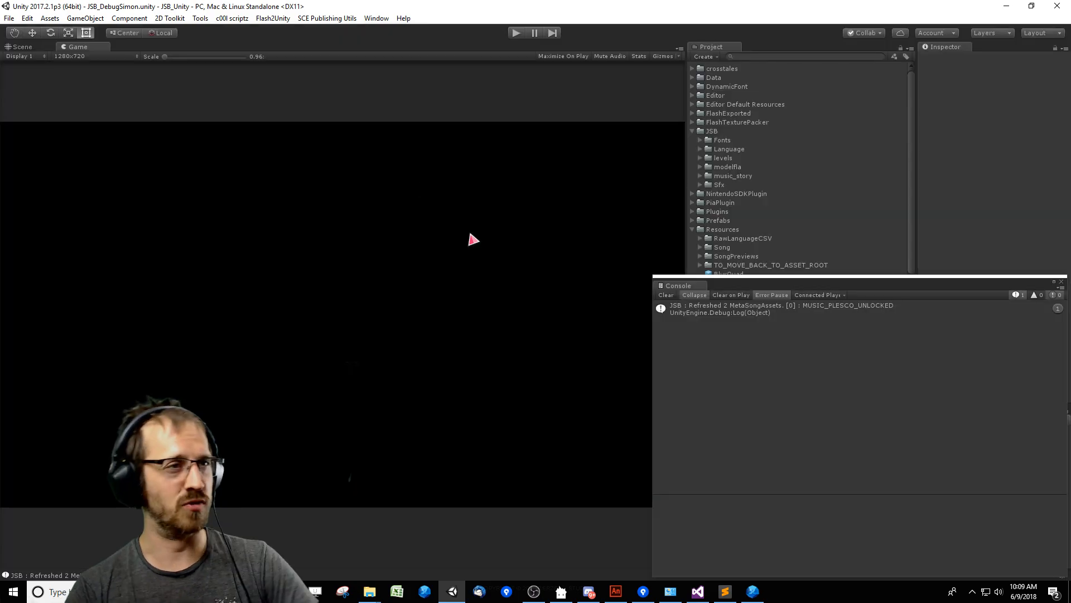
Move the floating Console window clear of the Game view and most of the Project panel.
left_click_drag(866, 283, 443, 158)
left_click(299, 187)
left_click(185, 173)
left_click_drag(225, 162, 177, 161)
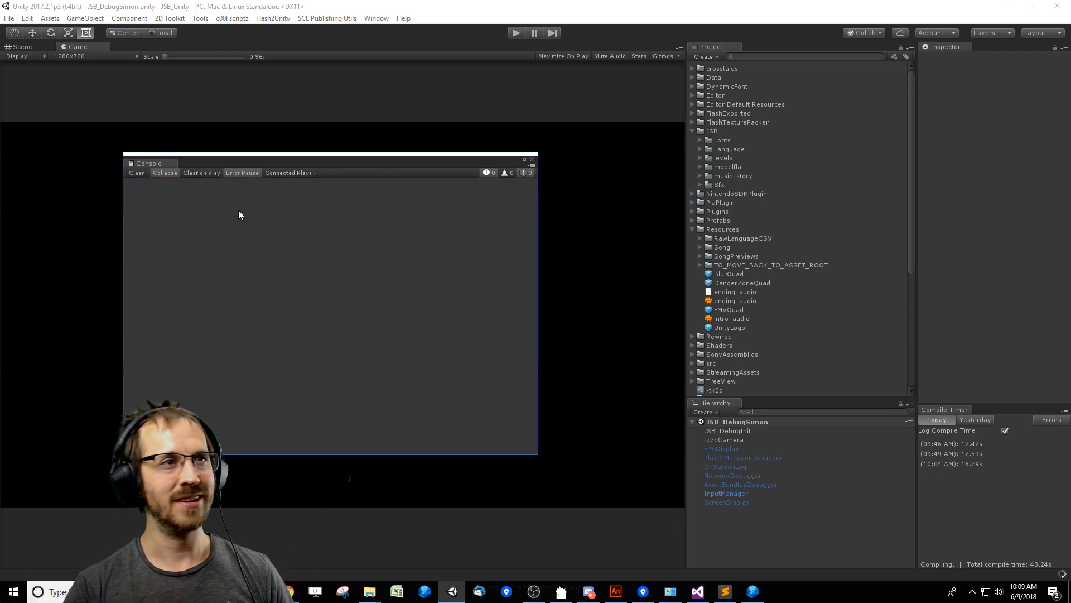
left_click_drag(485, 163, 882, 296)
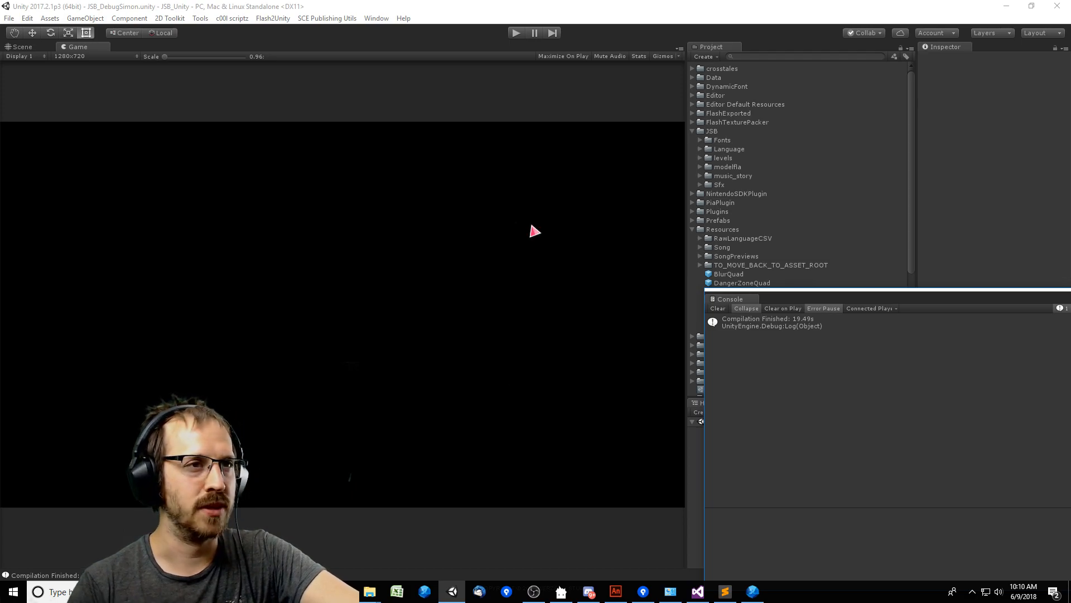
left_click_drag(727, 301, 841, 345)
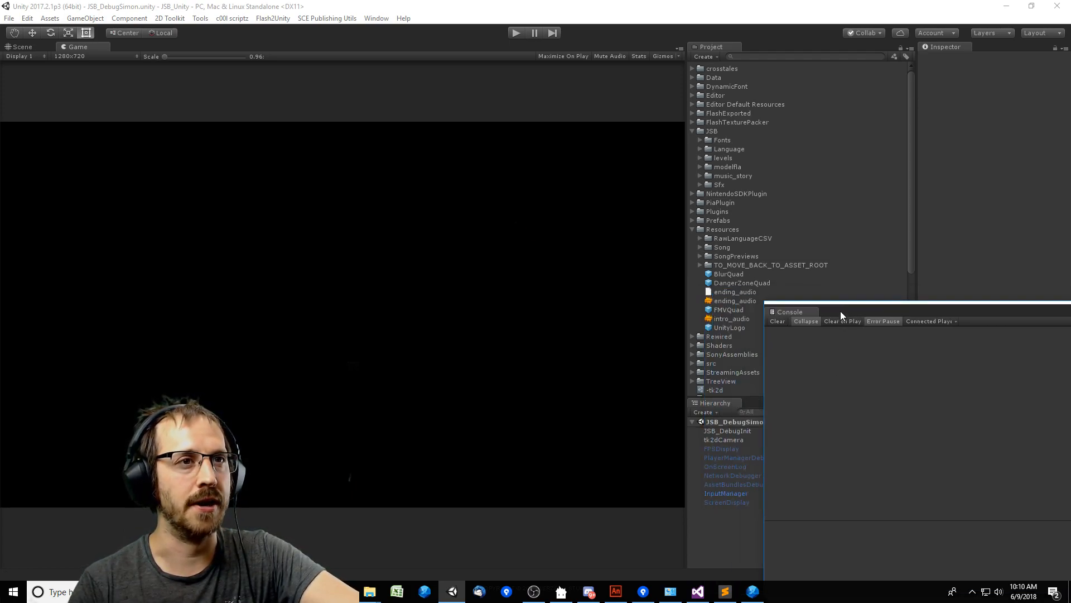
Run the game in play mode up to the Cool Friends level intro and stop it.
left_click(517, 33)
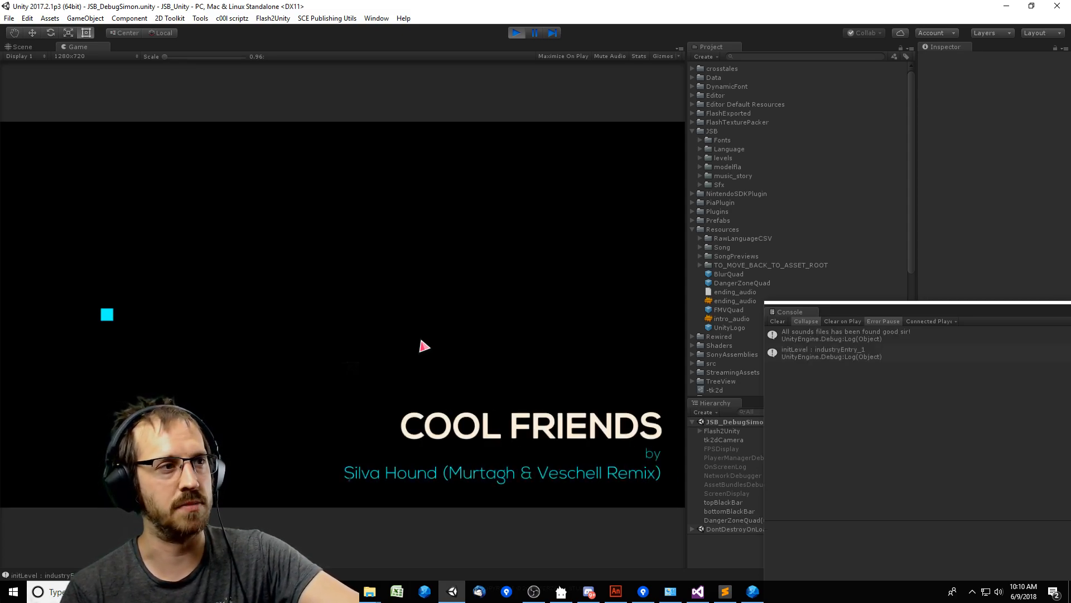
left_click(517, 32)
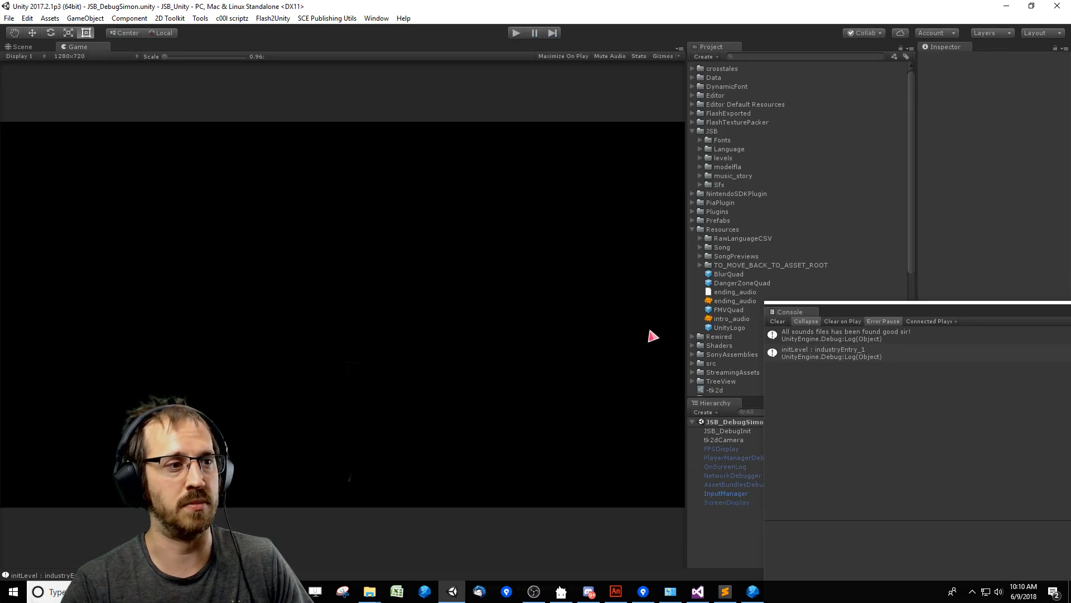
Switch to Flash FDT, launch the JustShapesAndBeats level editor, and look further along the MUSIC_BARRACUDA level's timeline.
left_click(753, 592)
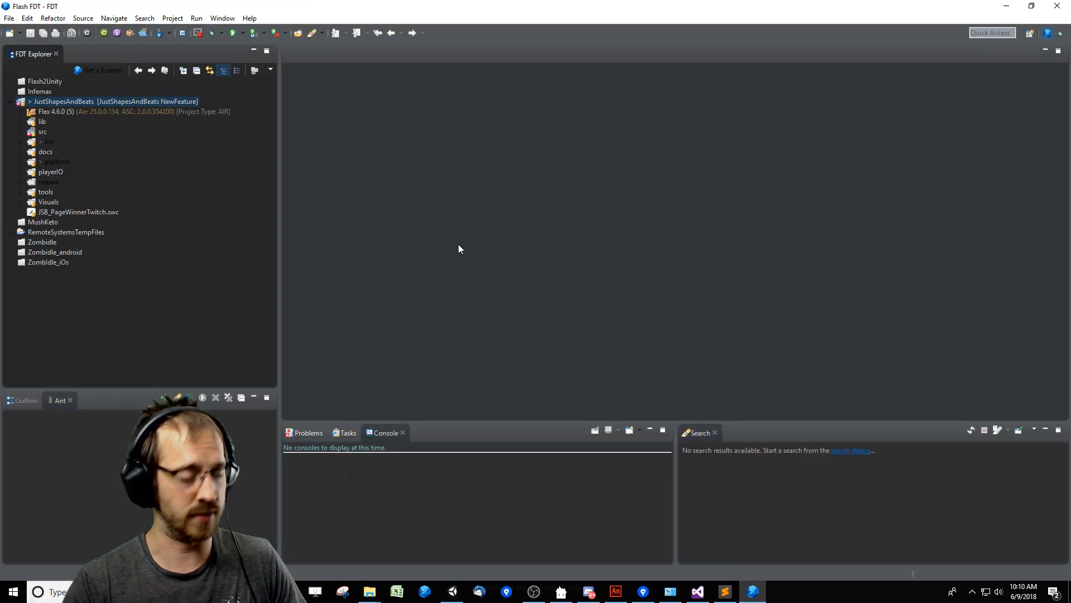
key("ctrl+F11")
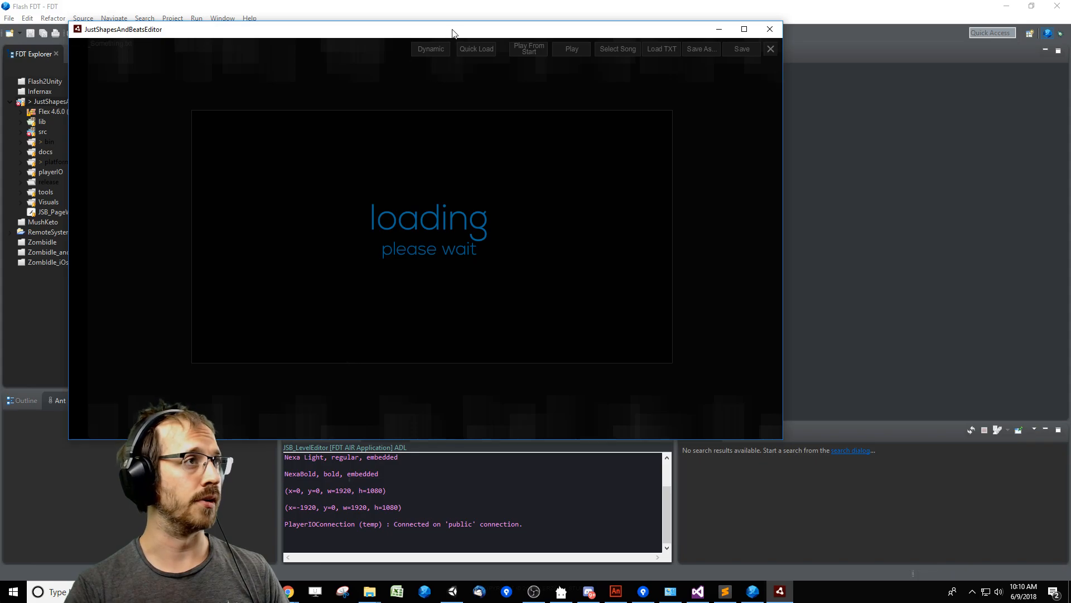
left_click_drag(452, 33, 580, 64)
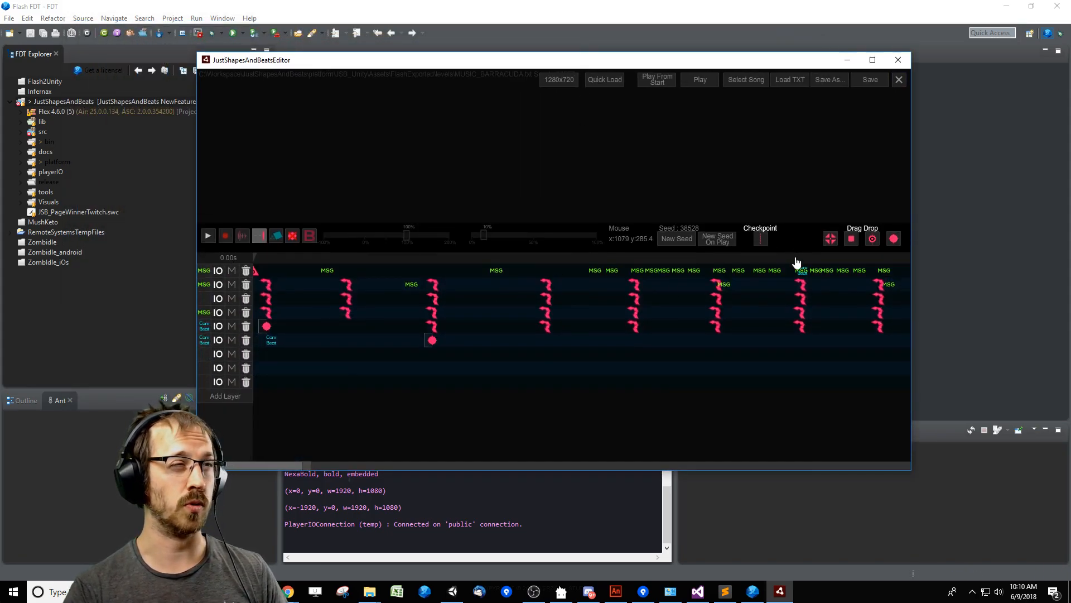
left_click_drag(297, 468, 471, 469)
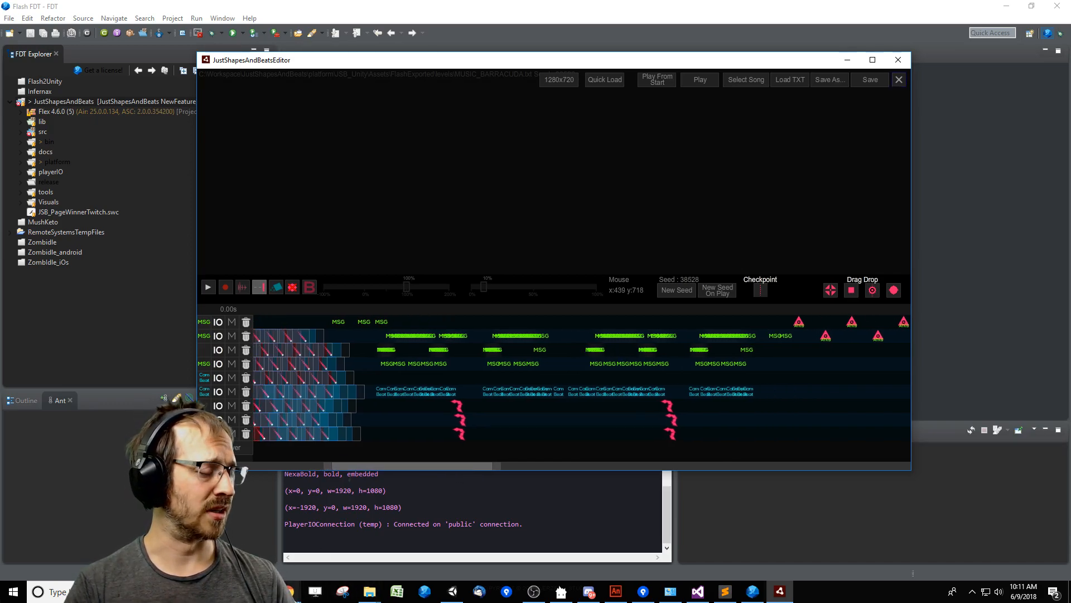
Switch to the MantisBT page in Chrome and start a new issue report with the category [All Projects] Dev Task.
left_click(288, 592)
left_click(274, 536)
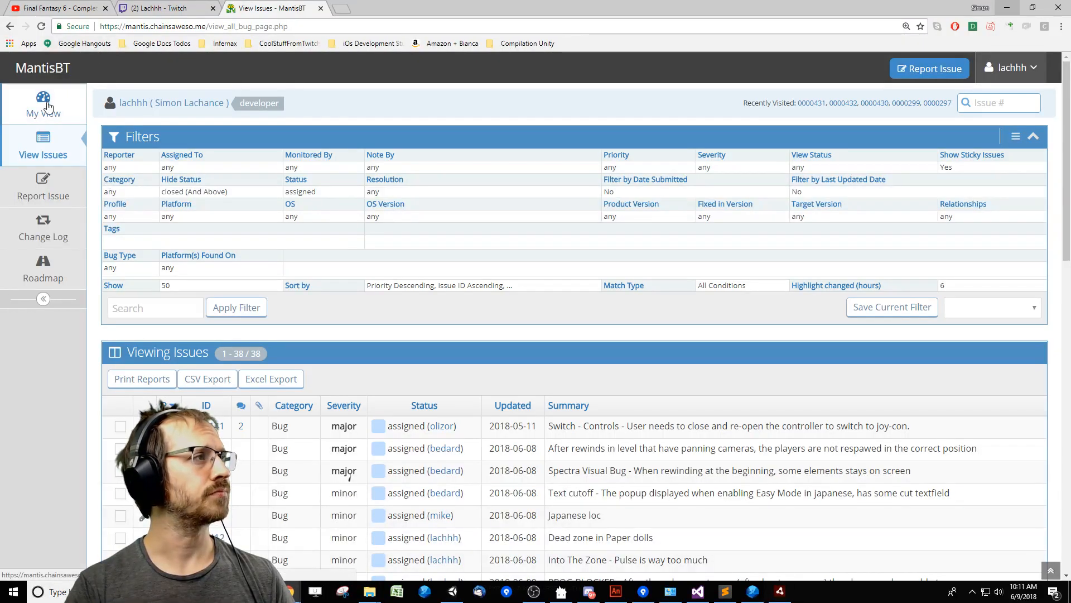
left_click(38, 185)
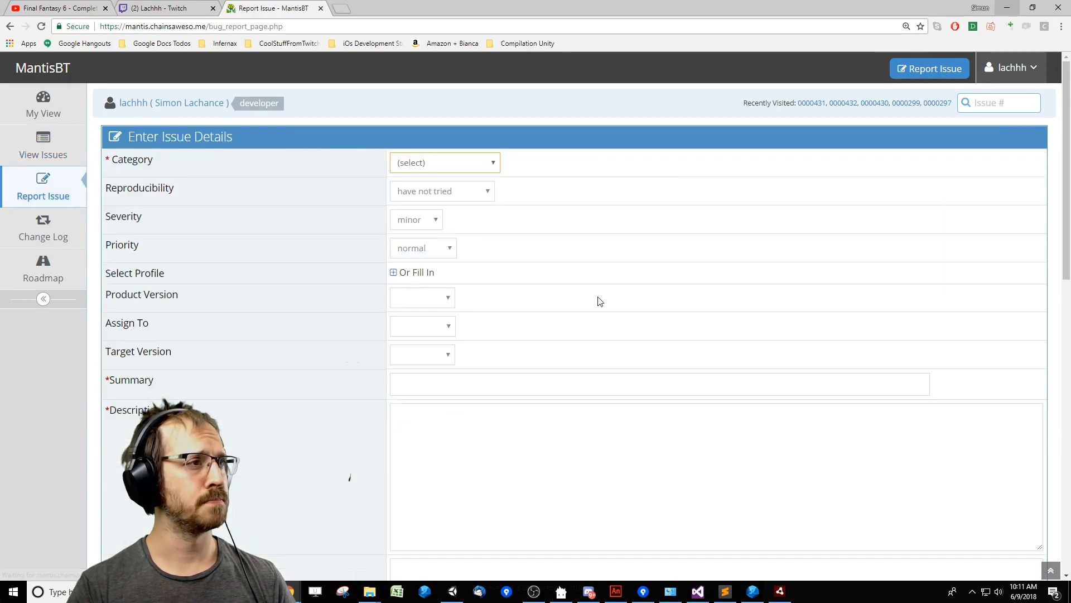
left_click(452, 164)
left_click(447, 204)
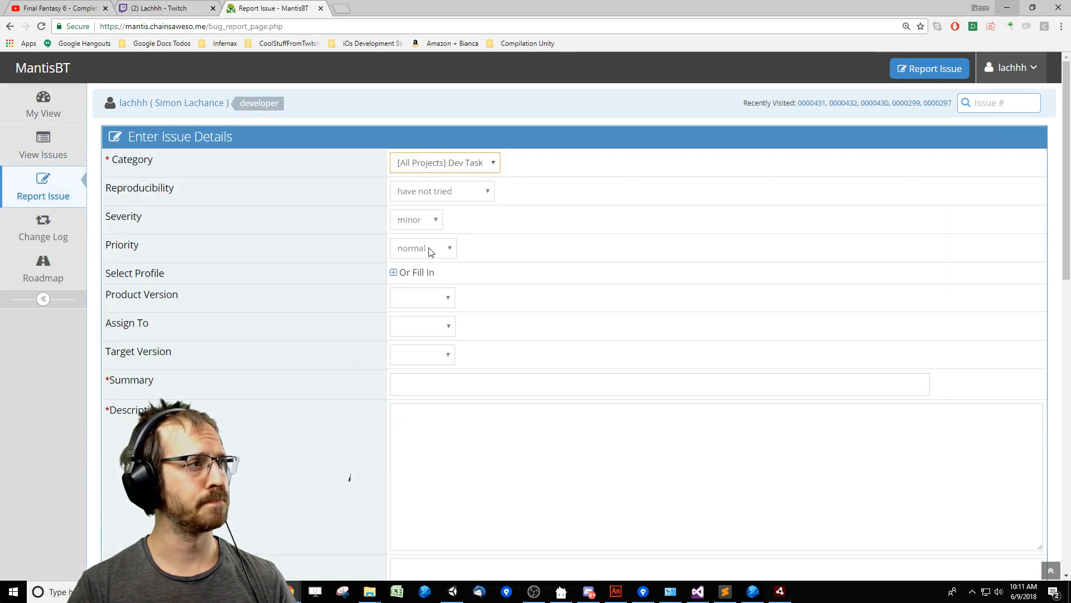
left_click(430, 249)
left_click(430, 254)
Enter the issue summary "MAC Supports" and the description "Check for MAC support", and submit the report.
left_click(433, 385)
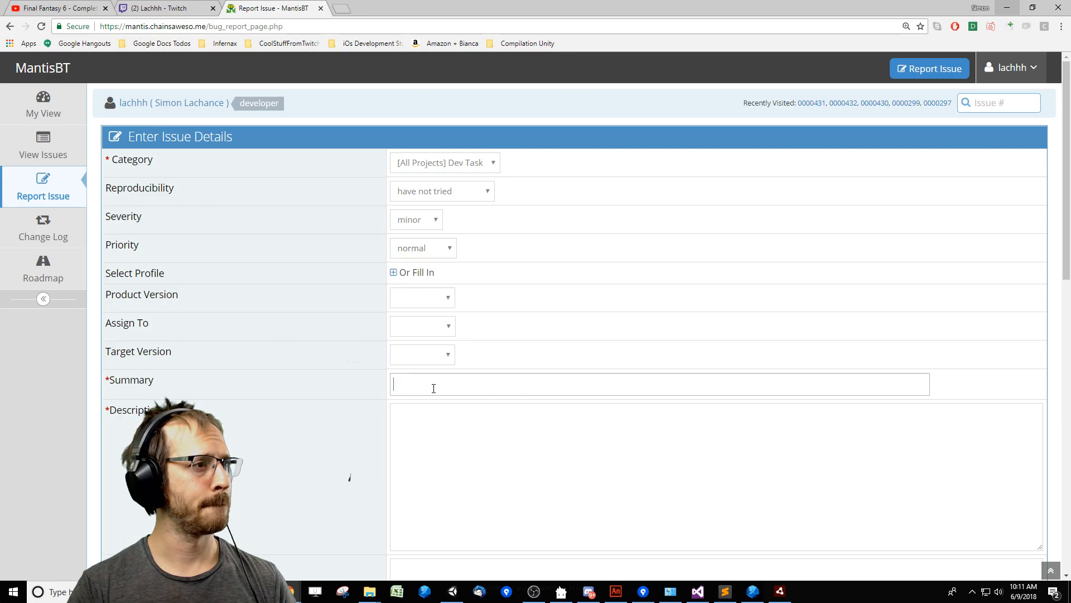
type("MAC Supports")
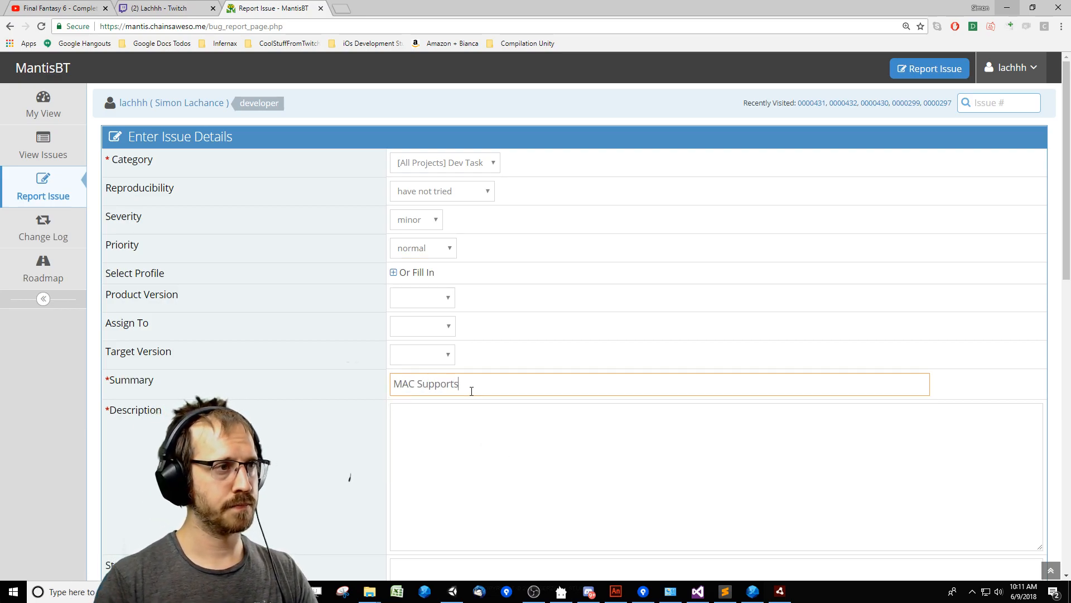
left_click(503, 468)
type("Ha")
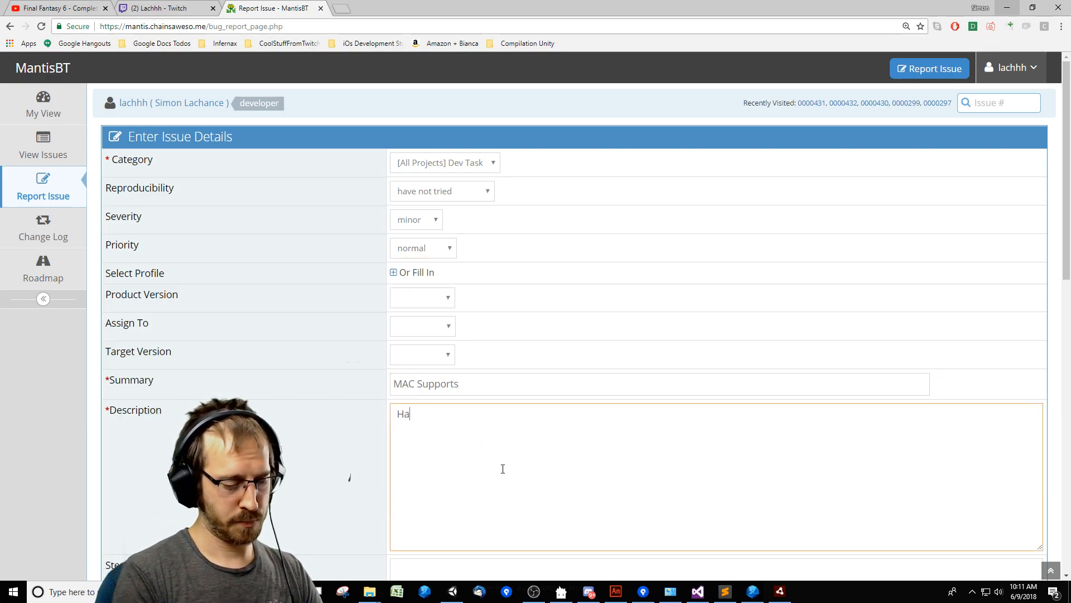
type("ve a")
key("ctrl+a")
type("C")
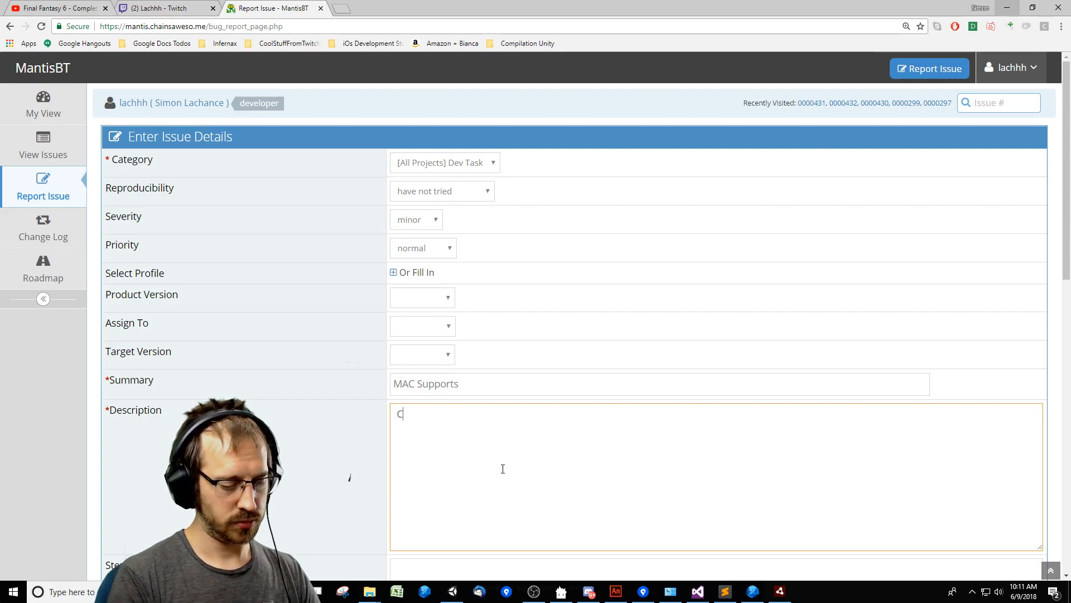
type("heck for MAC ")
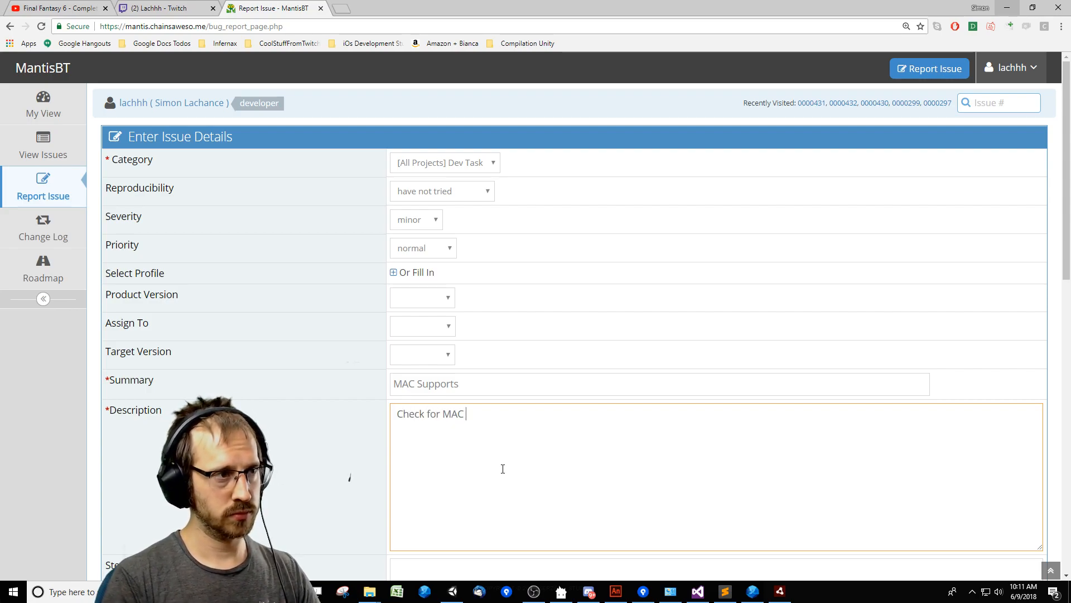
type("supports")
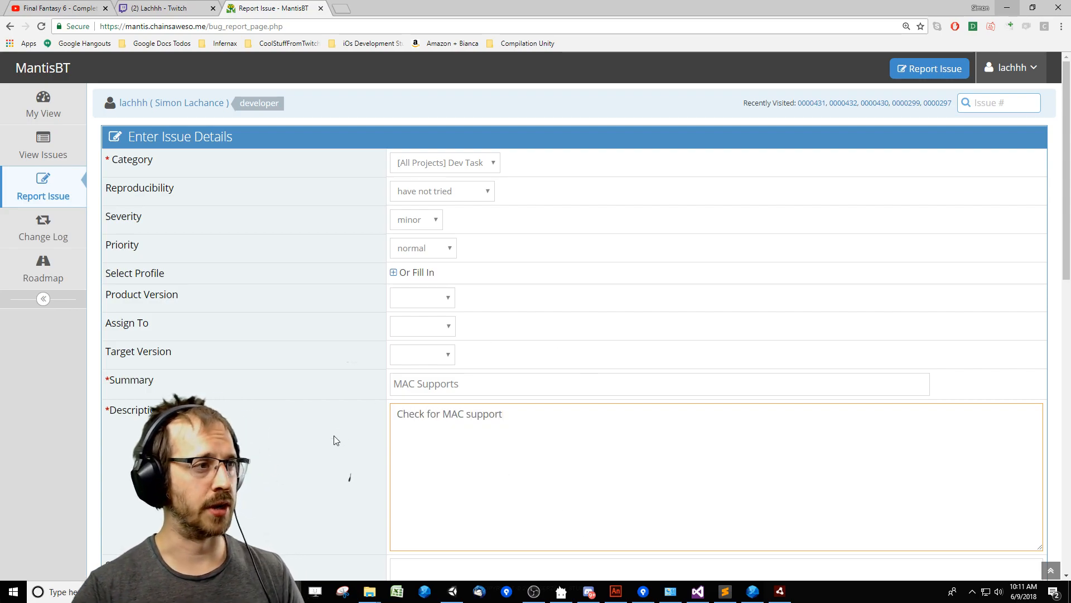
scroll(315, 453, "down", 1)
scroll(261, 447, "down", 6)
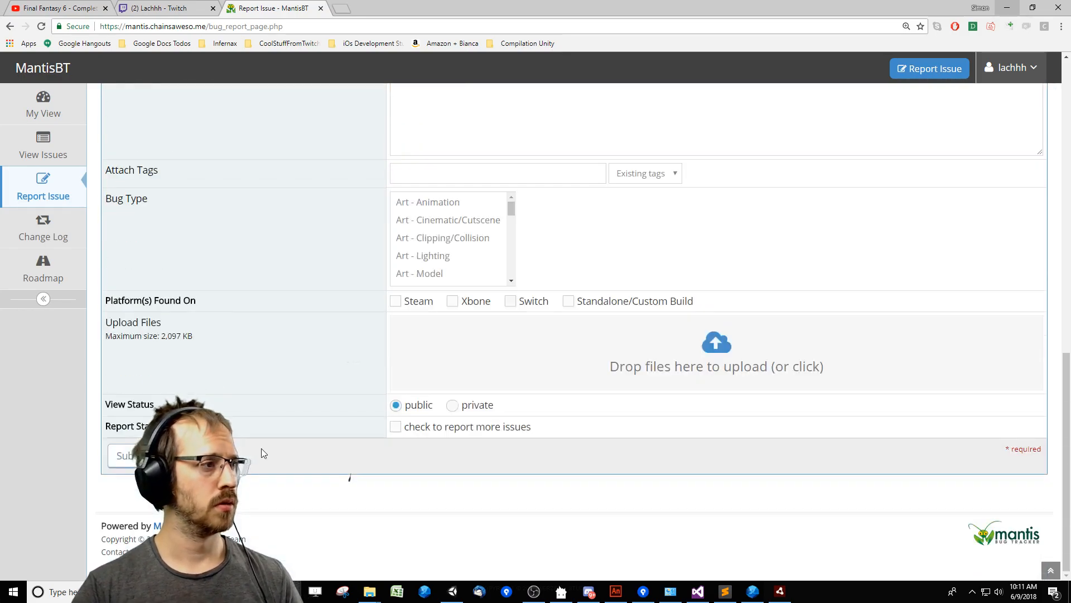
left_click(147, 455)
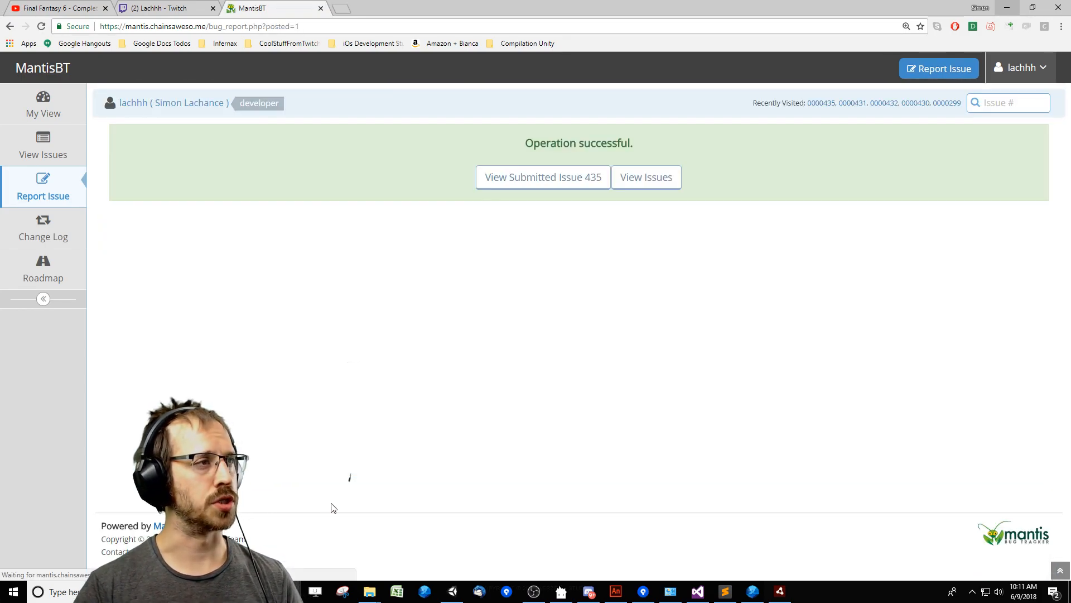
Open the issue list and search it for the new "MAC" entry.
left_click(657, 179)
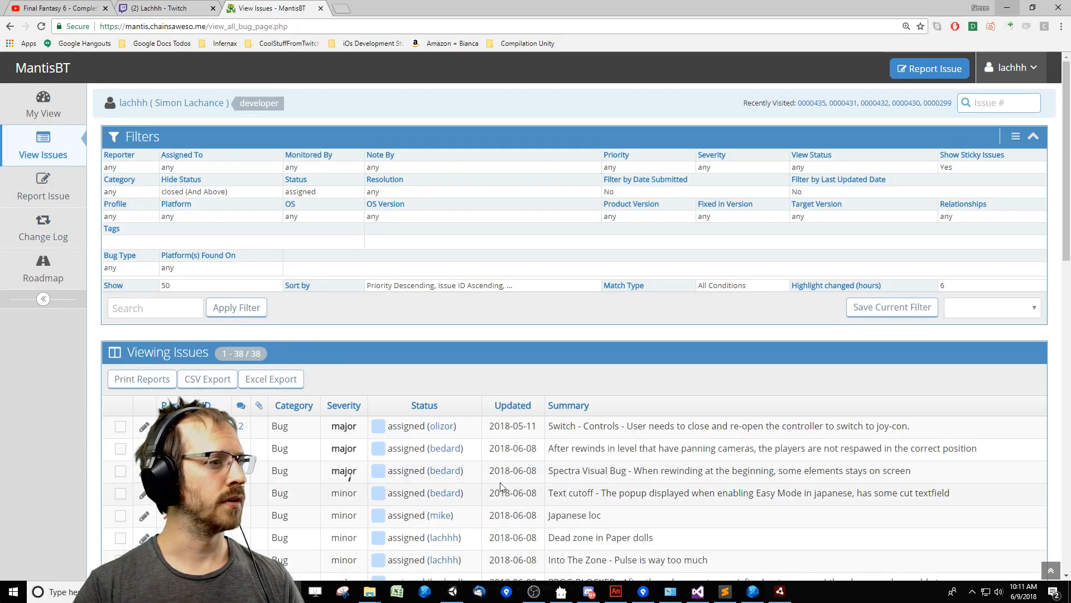
scroll(640, 447, "down", 10)
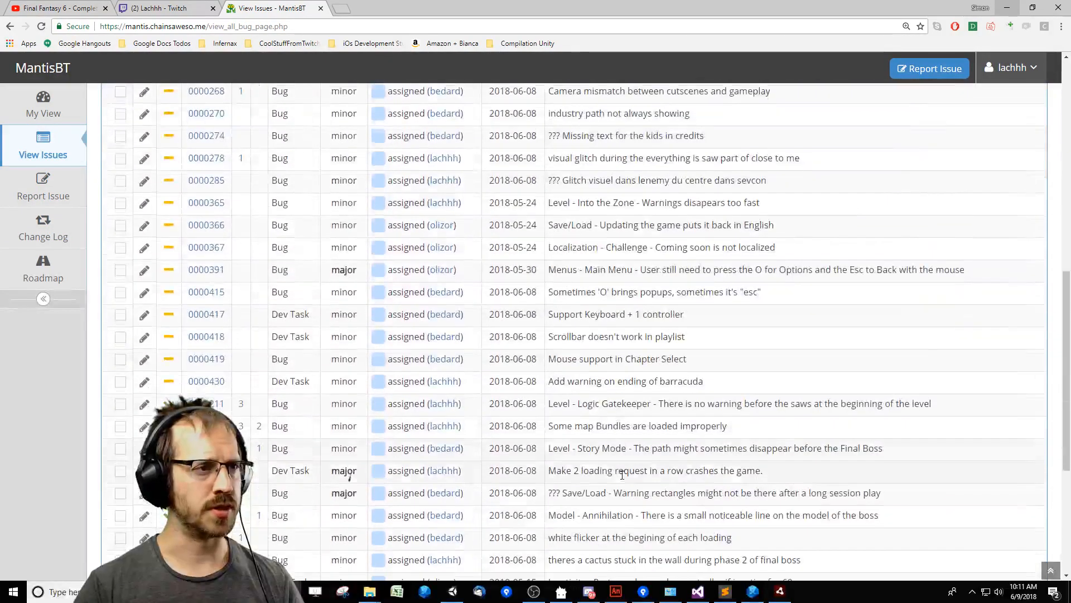
scroll(600, 464, "down", 6)
scroll(633, 488, "up", 4)
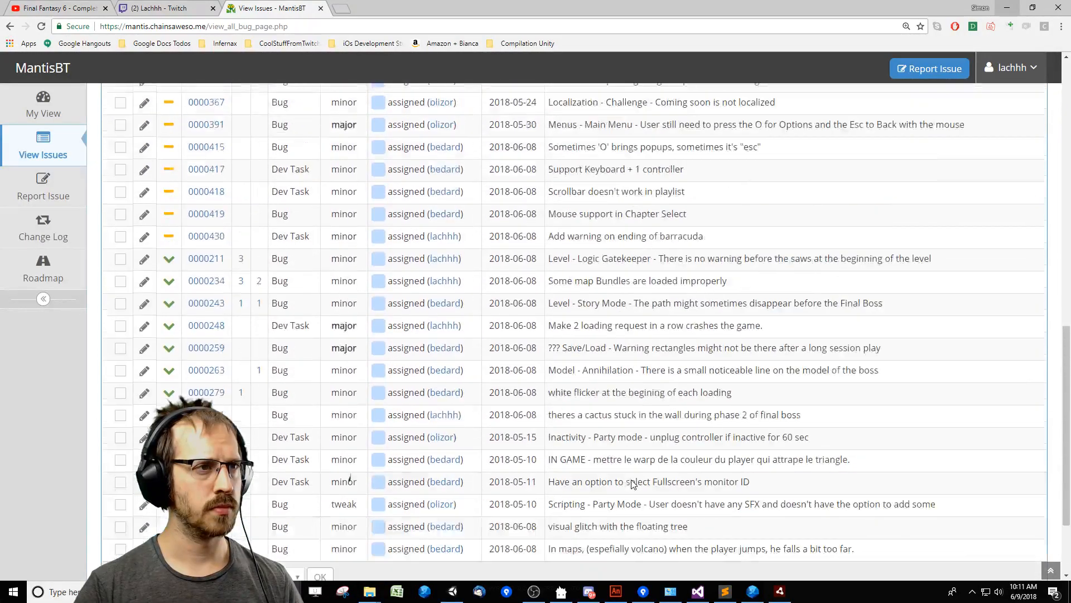
key("ctrl+f")
type("MAC")
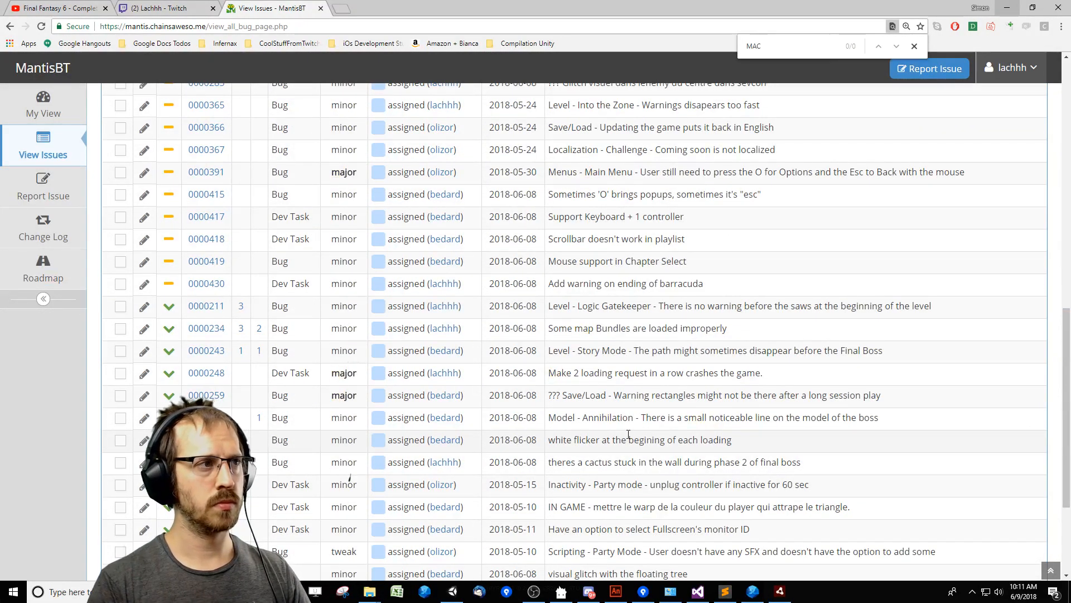
key("Escape")
scroll(715, 306, "down", 3)
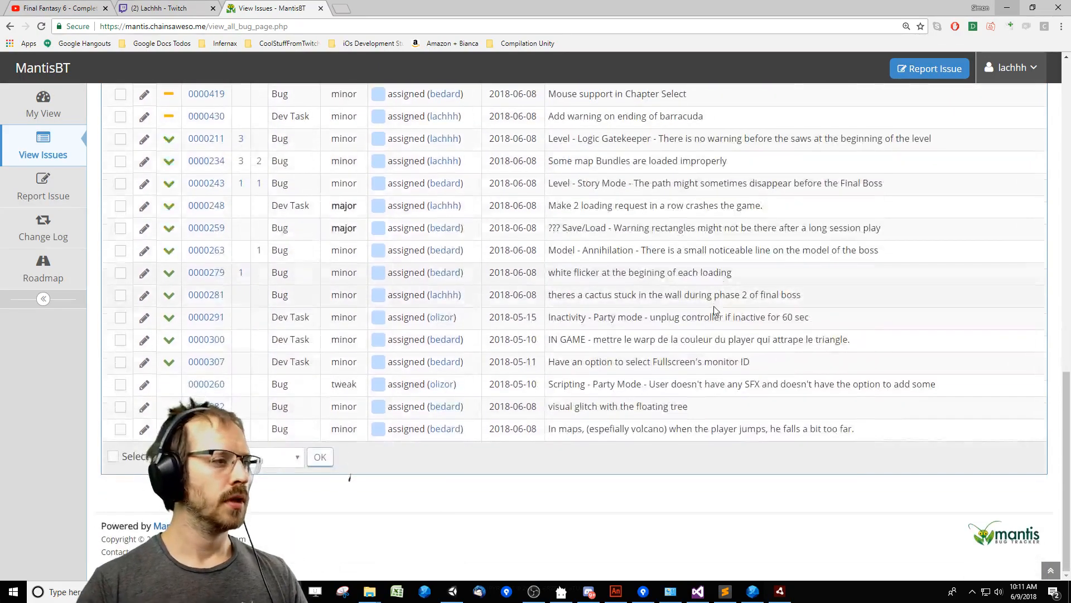
scroll(354, 394, "up", 2)
scroll(354, 393, "up", 13)
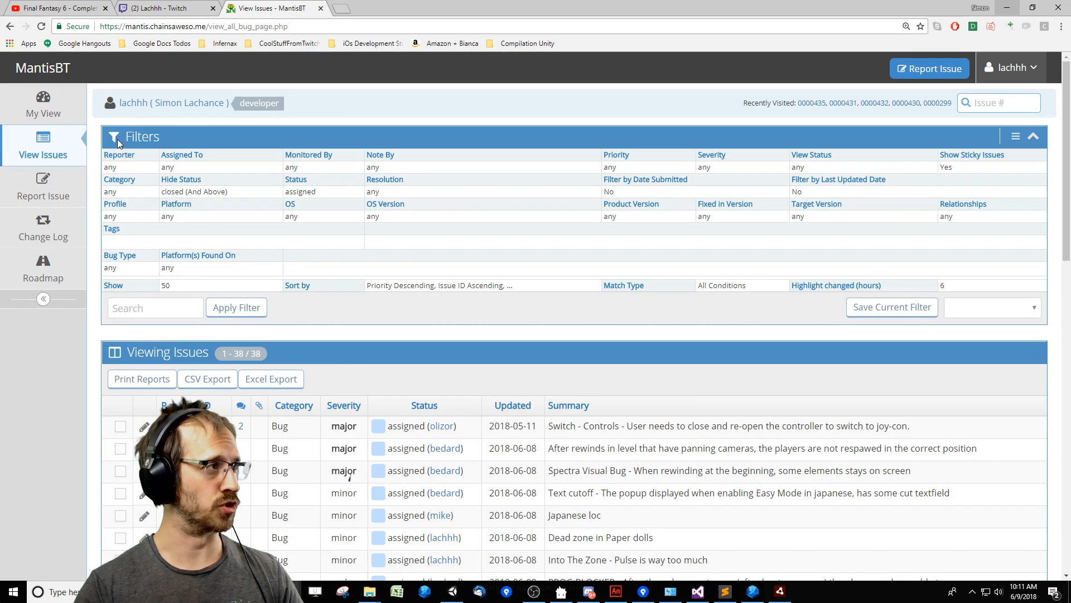
Reload the issue list and look through it again for the MAC support task, searching the page for "MAC".
left_click(61, 144)
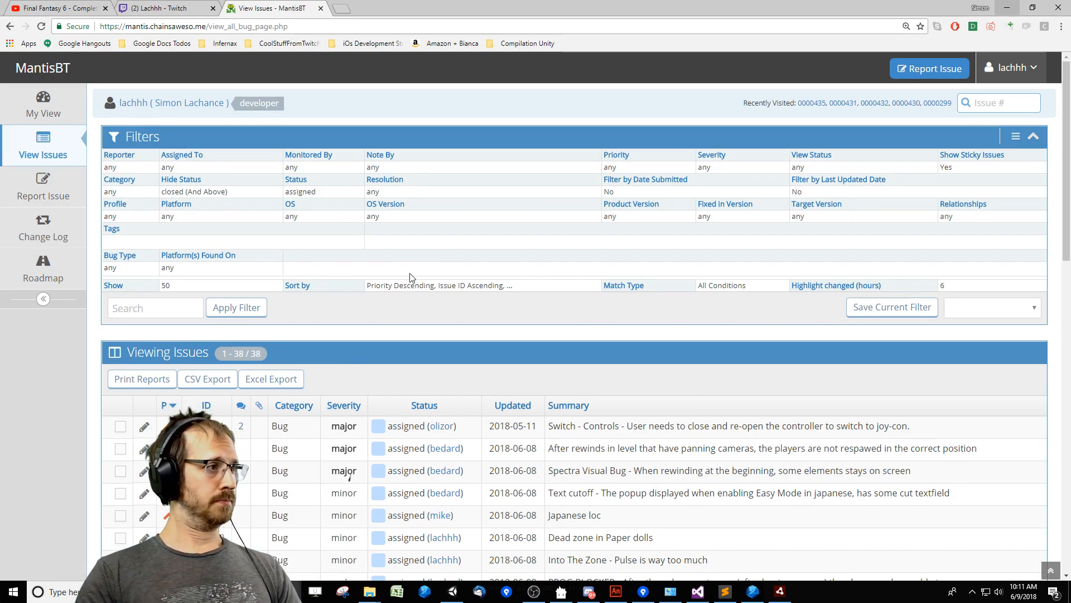
left_click(50, 152)
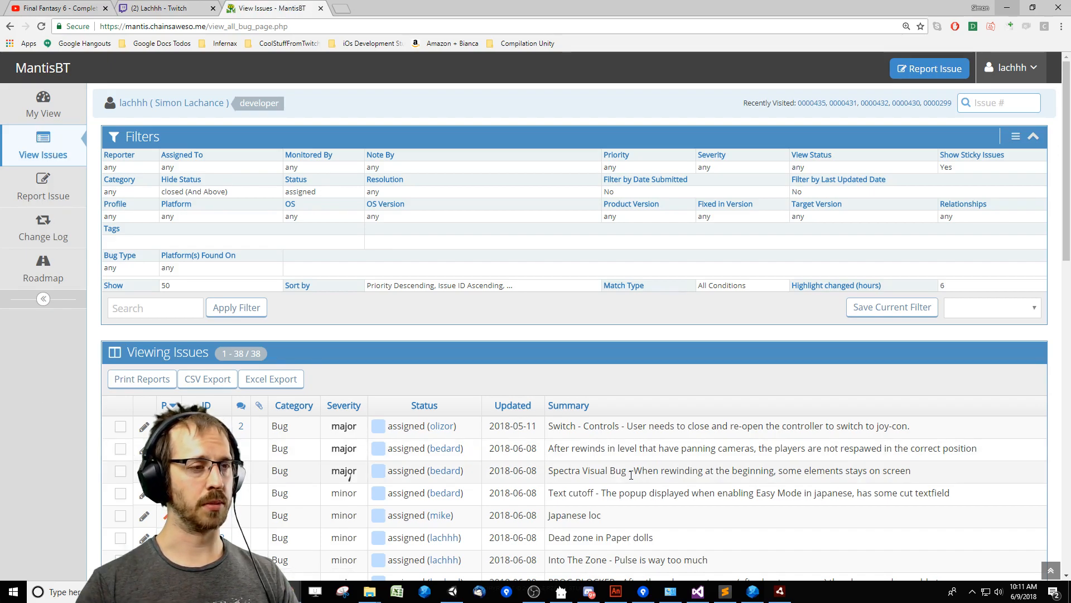
scroll(807, 490, "down", 4)
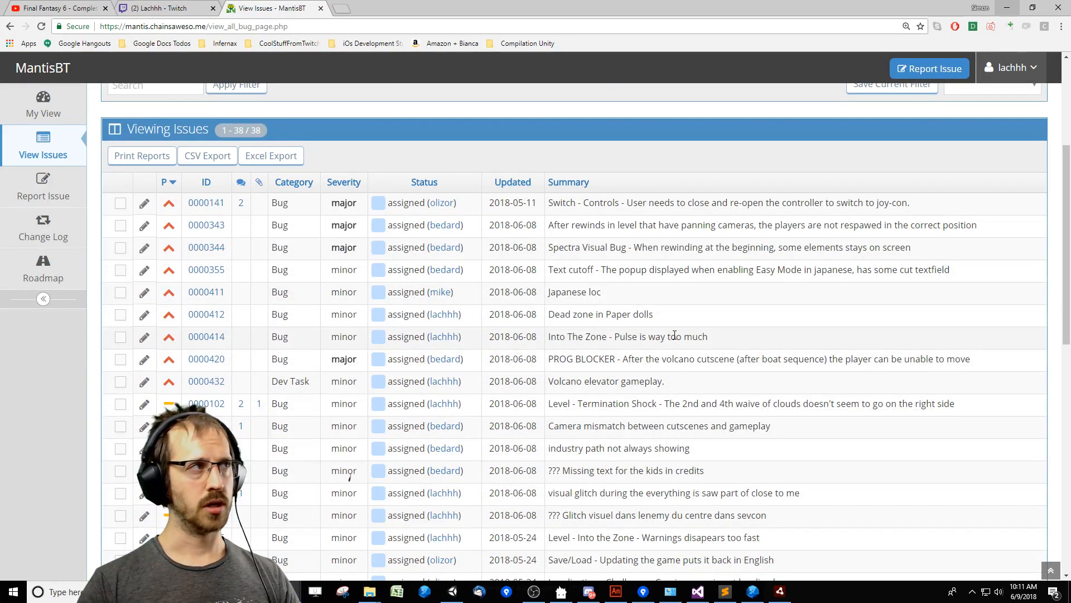
scroll(1052, 452, "down", 10)
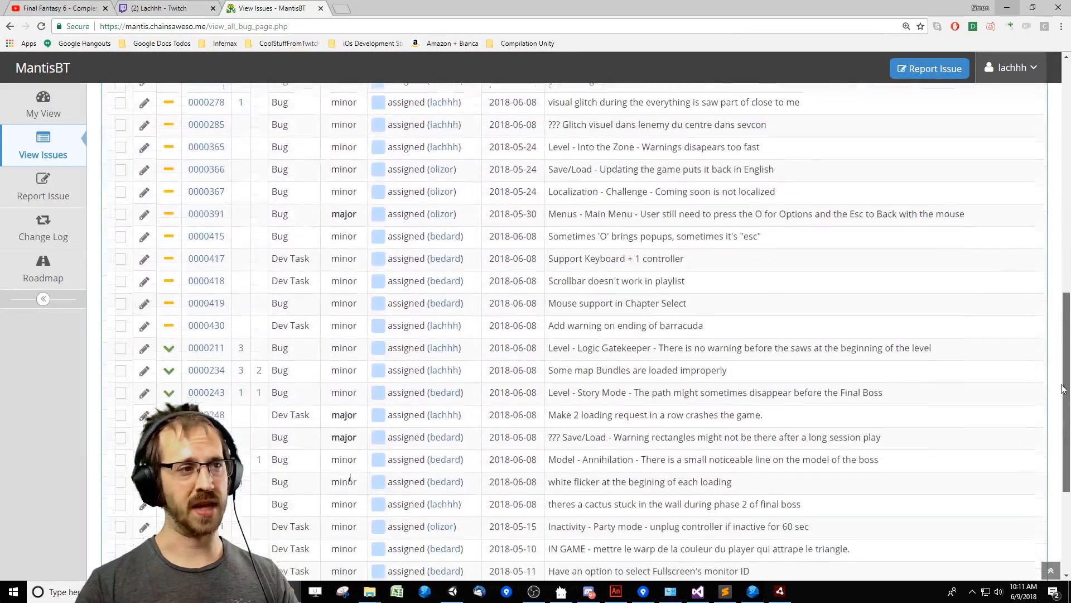
scroll(1052, 452, "up", 13)
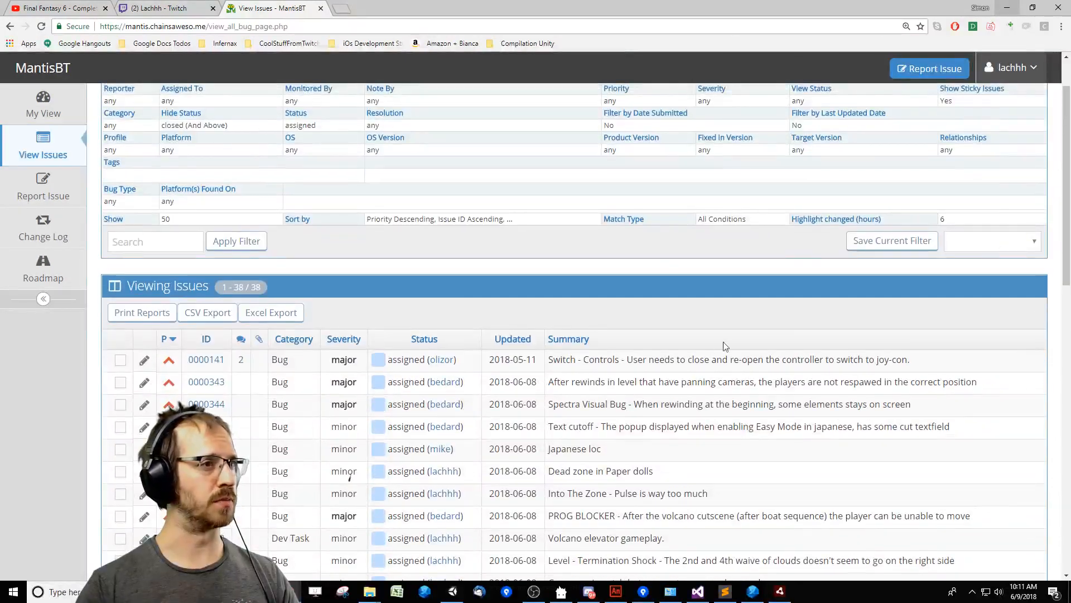
scroll(758, 359, "up", 2)
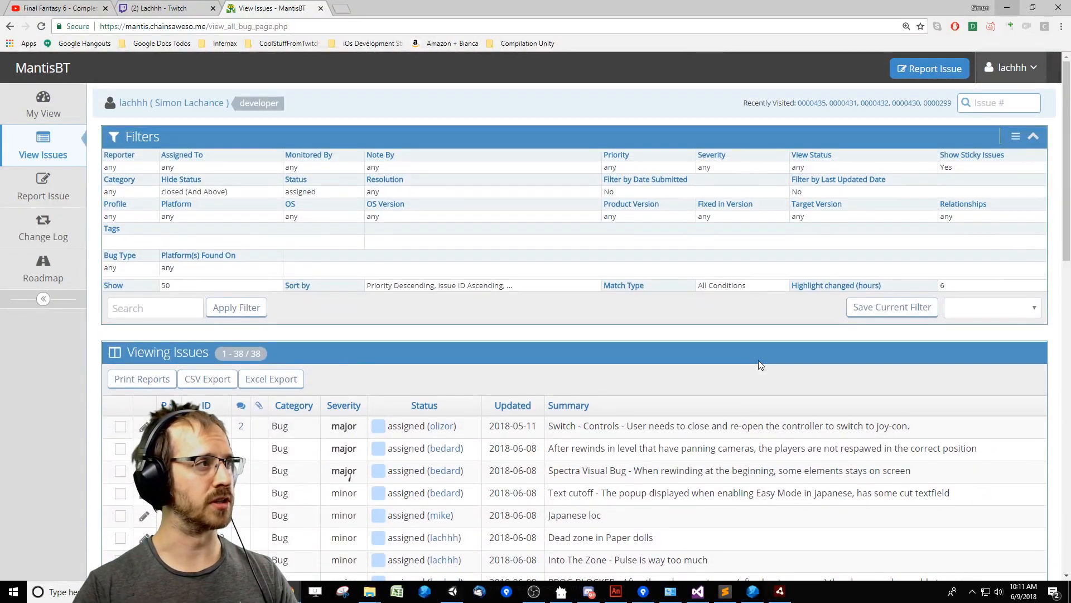
left_click(58, 159)
scroll(611, 381, "down", 3)
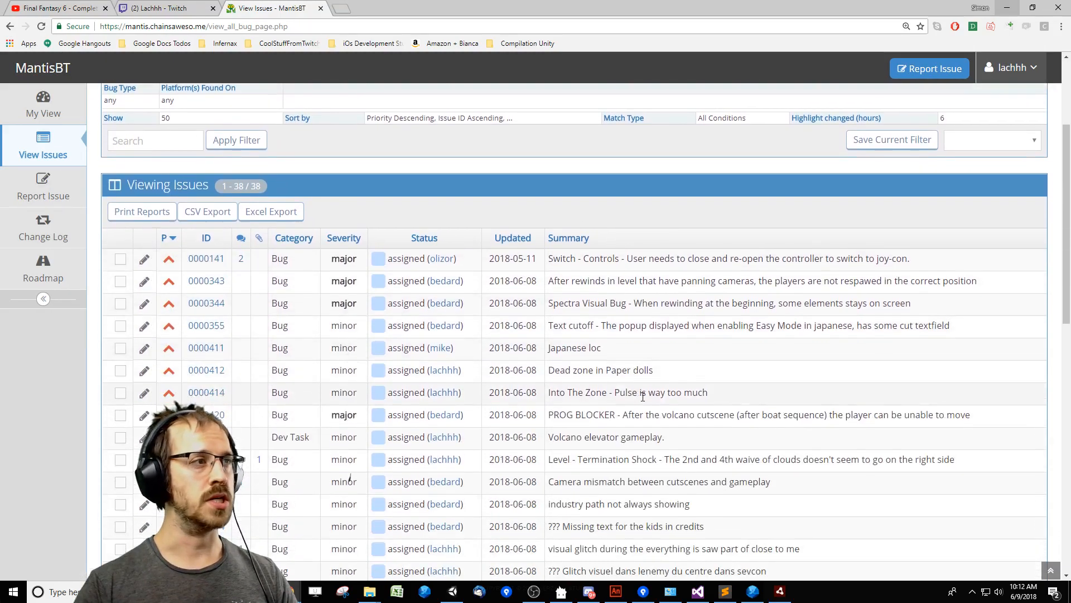
key("ctrl+f")
type("mike")
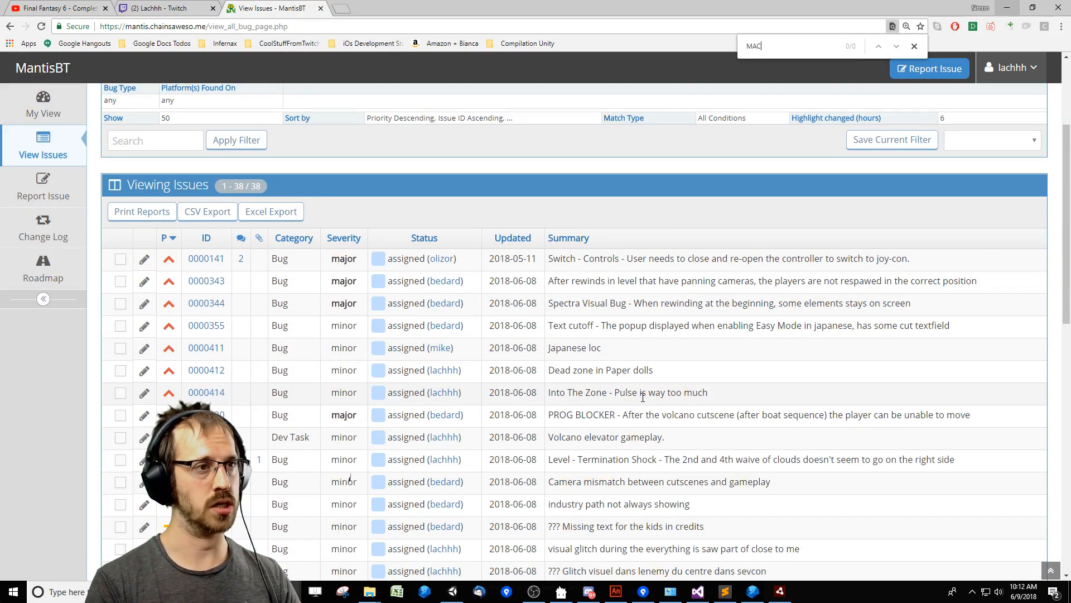
key("Escape")
scroll(770, 460, "down", 10)
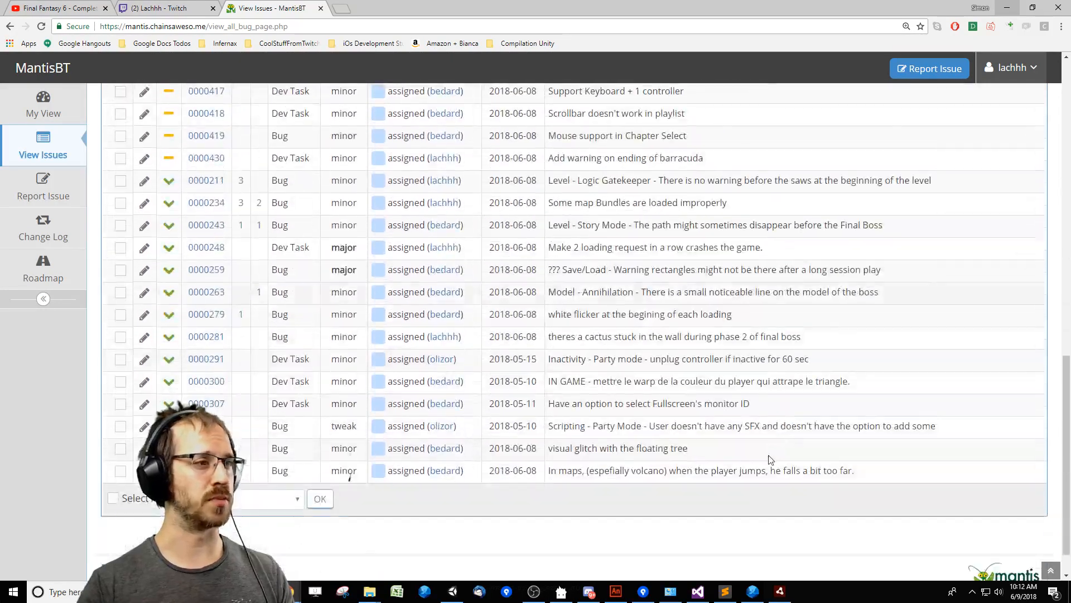
Start another issue report with the summary "MAC Supports" and the description "Support MAC, check with Steam".
scroll(770, 460, "up", 12)
left_click(43, 189)
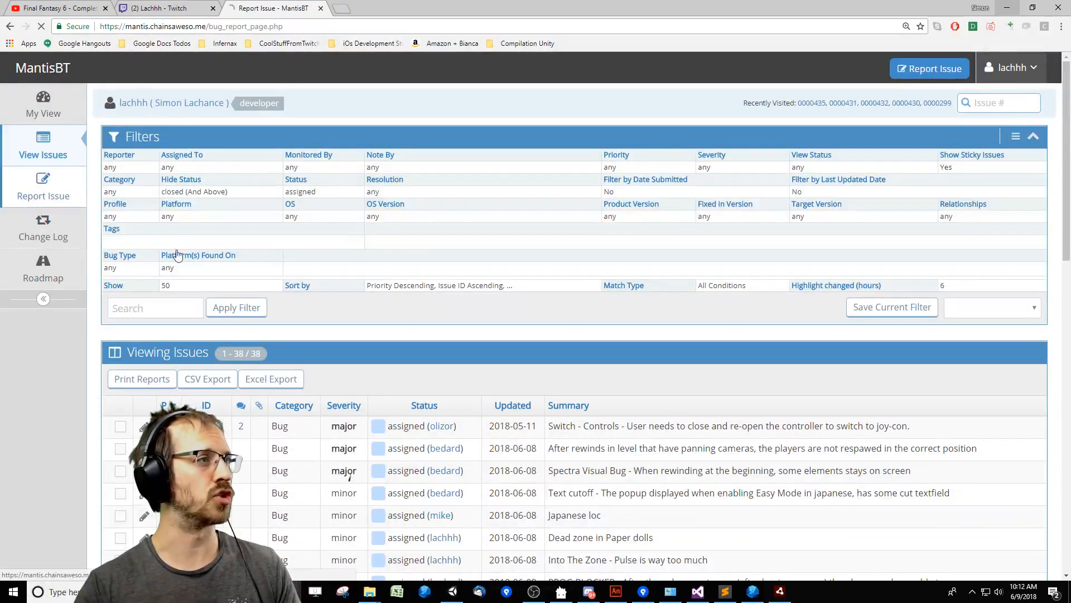
left_click(456, 383)
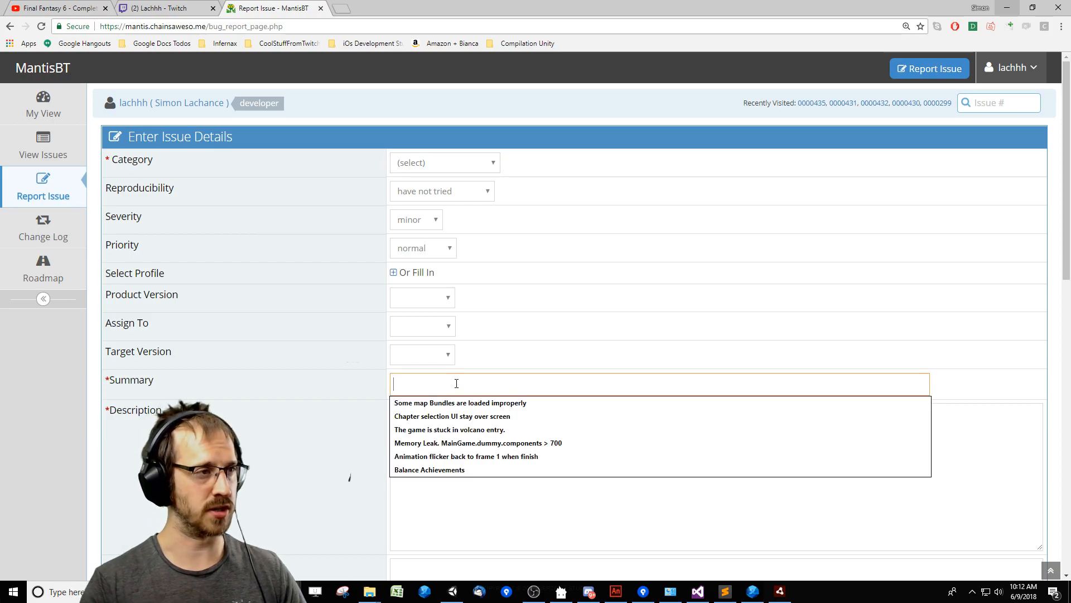
type("MAC")
key("Down")
key("Return")
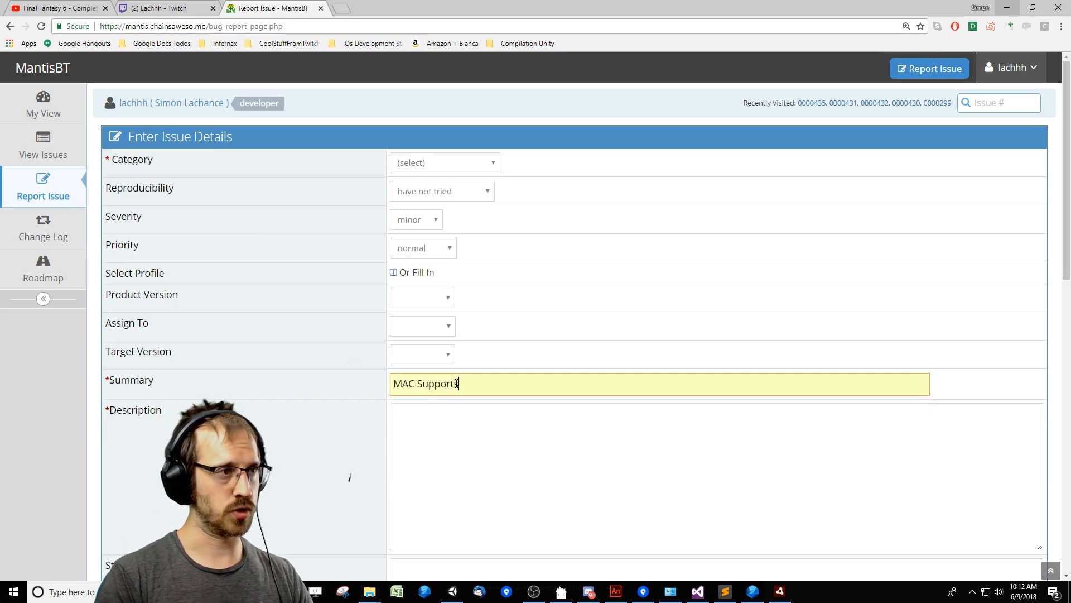
key("Tab")
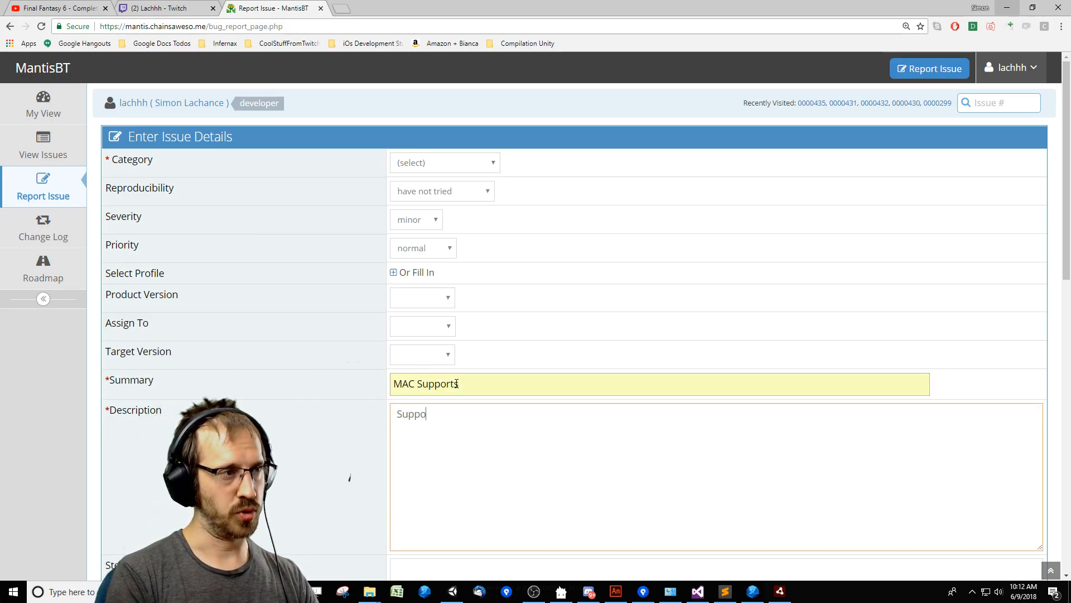
type("Support MACX")
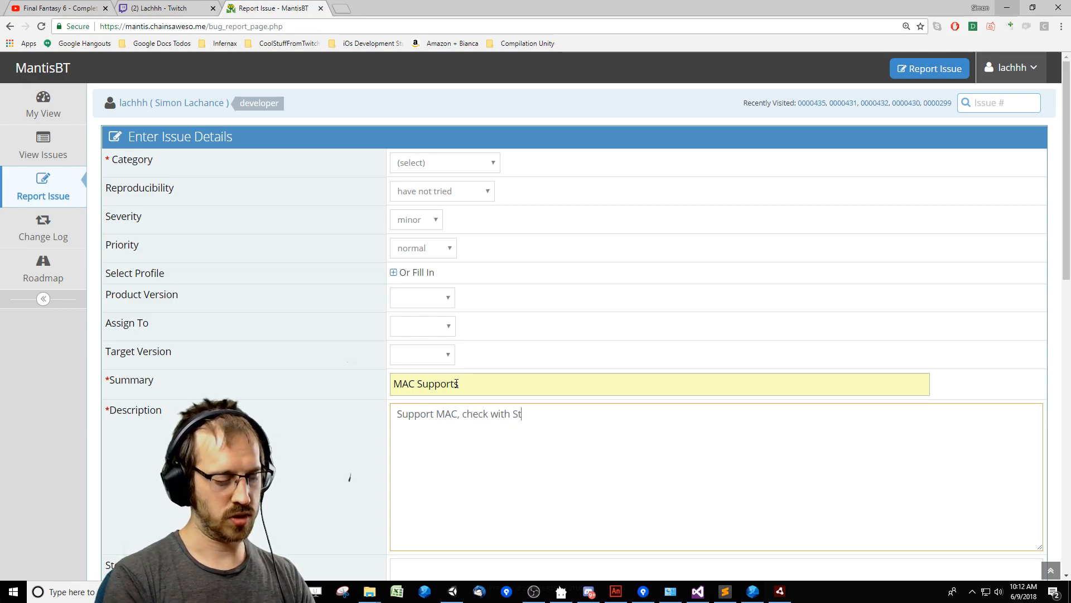
Set the issue's category to [All Projects] Dev Task, keeping the default reproducibility and priority.
left_click(445, 163)
left_click(461, 190)
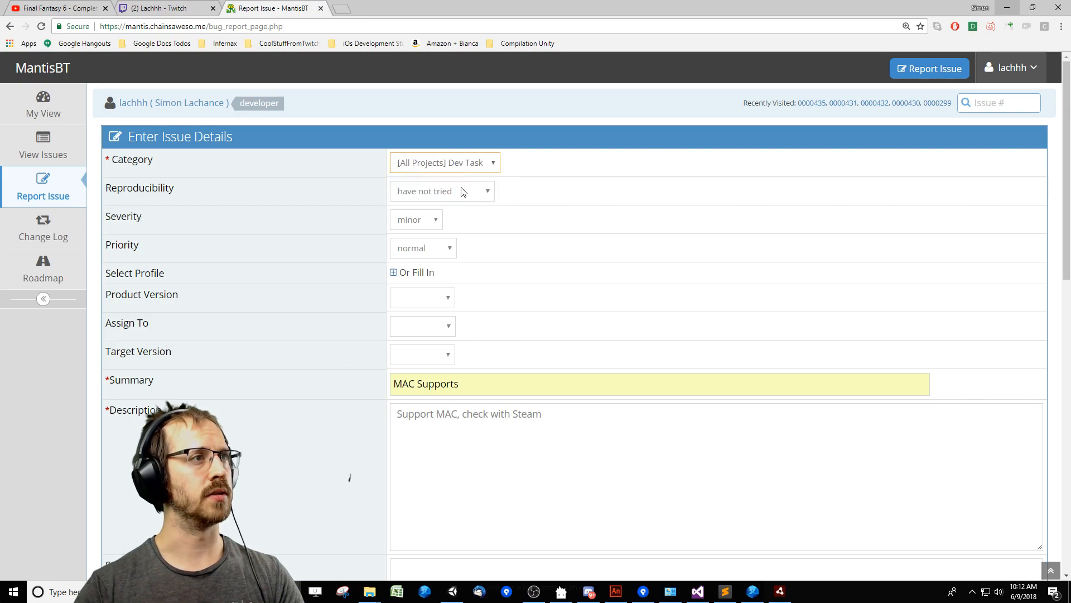
left_click(448, 192)
left_click(449, 192)
left_click(424, 247)
left_click(424, 247)
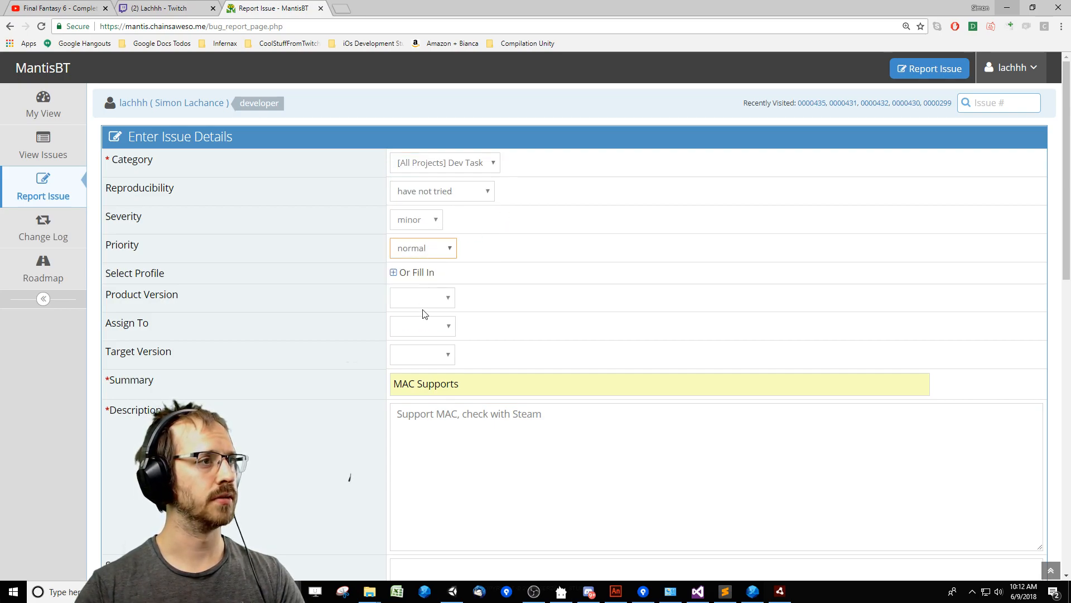
left_click(442, 347)
left_click(533, 335)
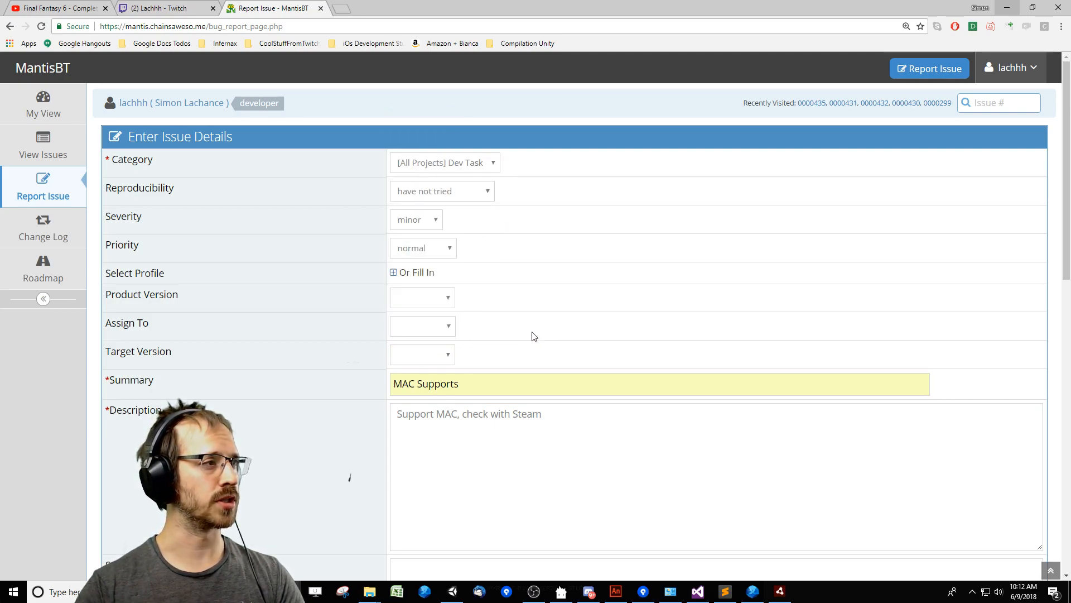
Assign the issue to the first developer in the list of assignees and submit the report.
left_click(426, 330)
left_click(440, 358)
left_click(442, 328)
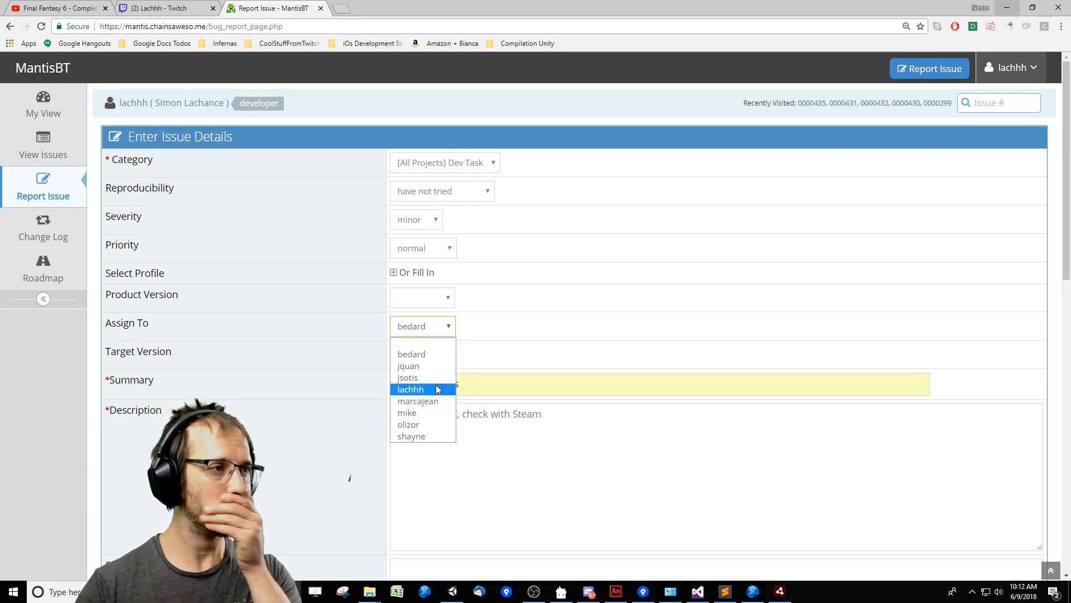
left_click(438, 389)
left_click(442, 328)
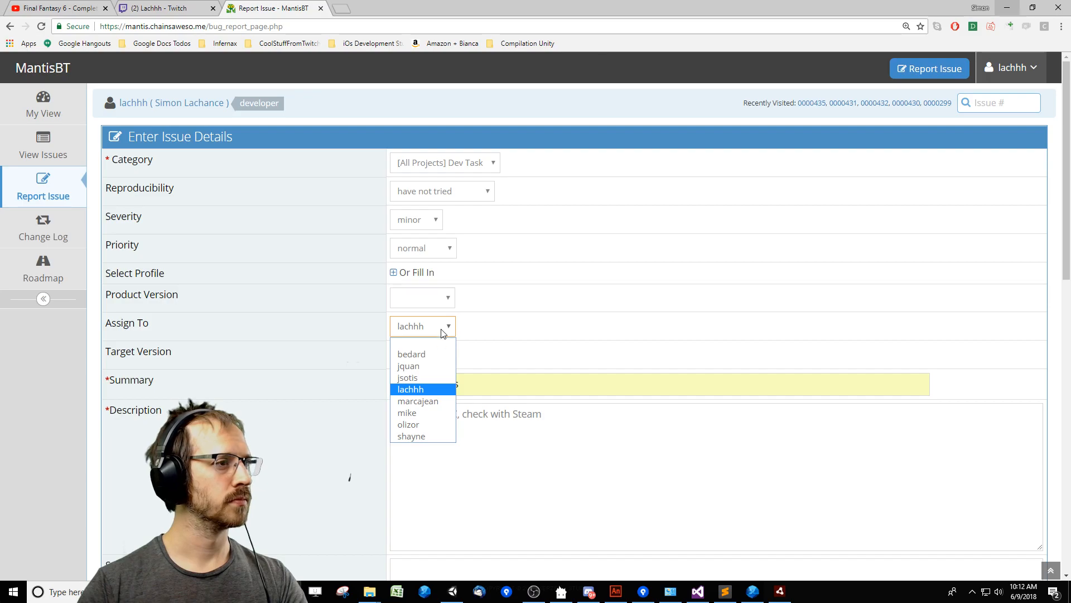
left_click(438, 355)
left_click(473, 413)
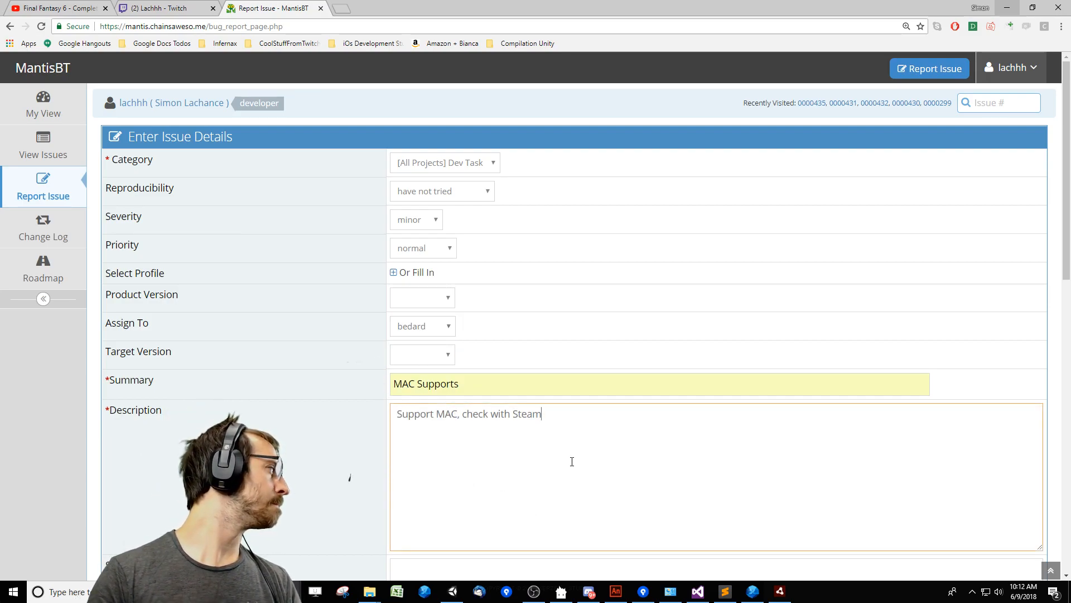
scroll(550, 448, "down", 10)
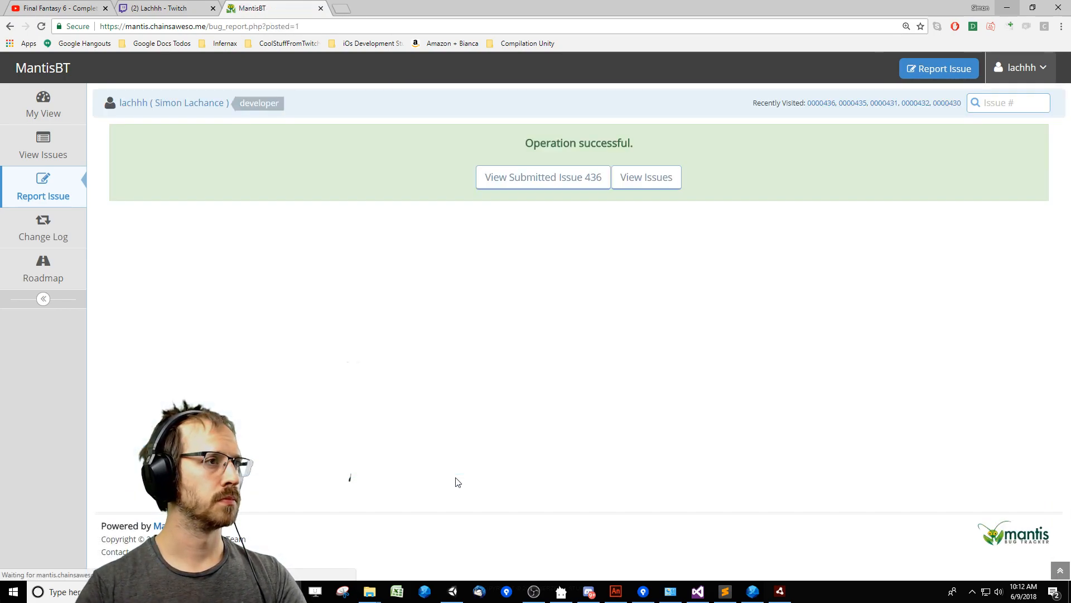
Open the issue list and look through it for the new MAC Supports task.
right_click(578, 411)
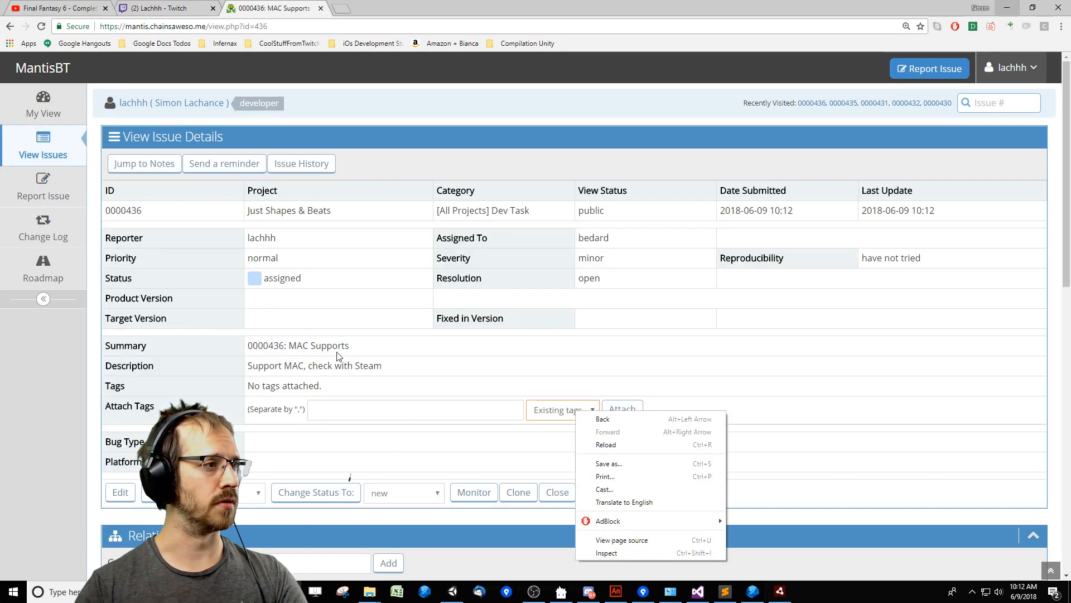
left_click(44, 150)
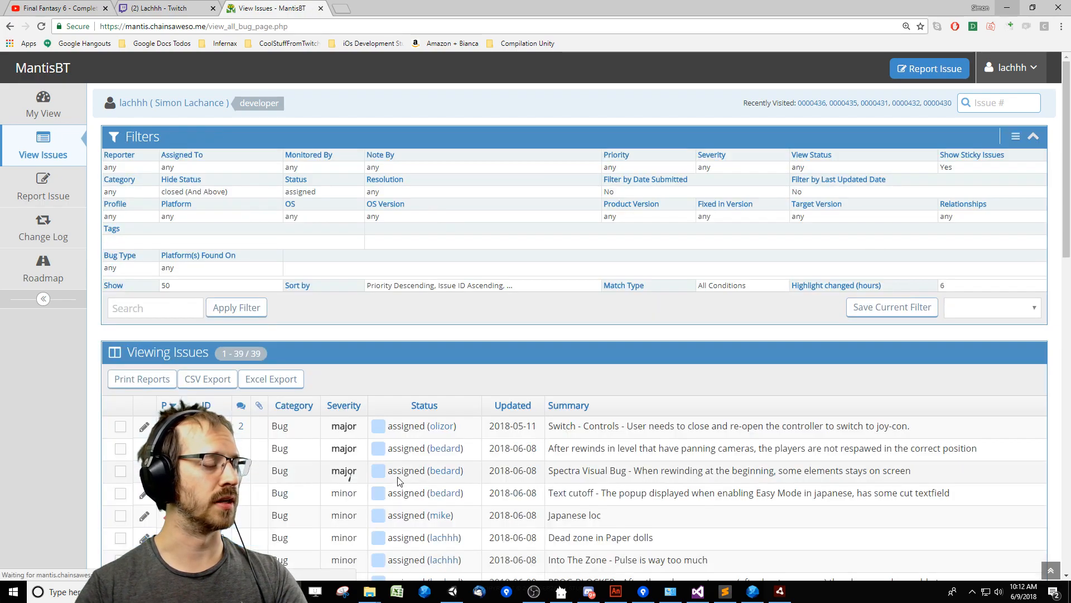
scroll(534, 414, "down", 10)
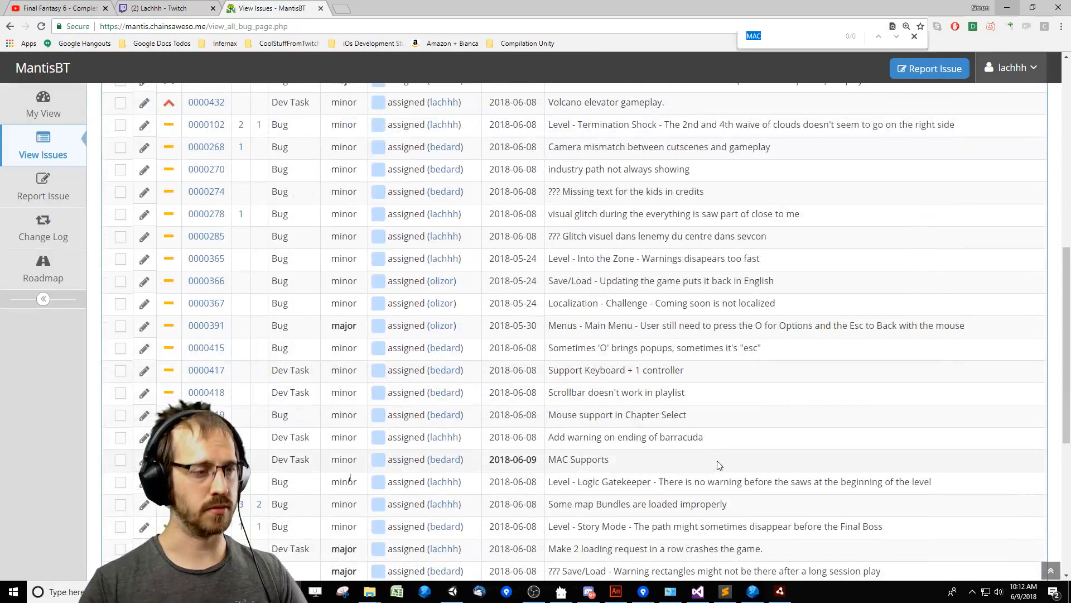
scroll(607, 456, "down", 6)
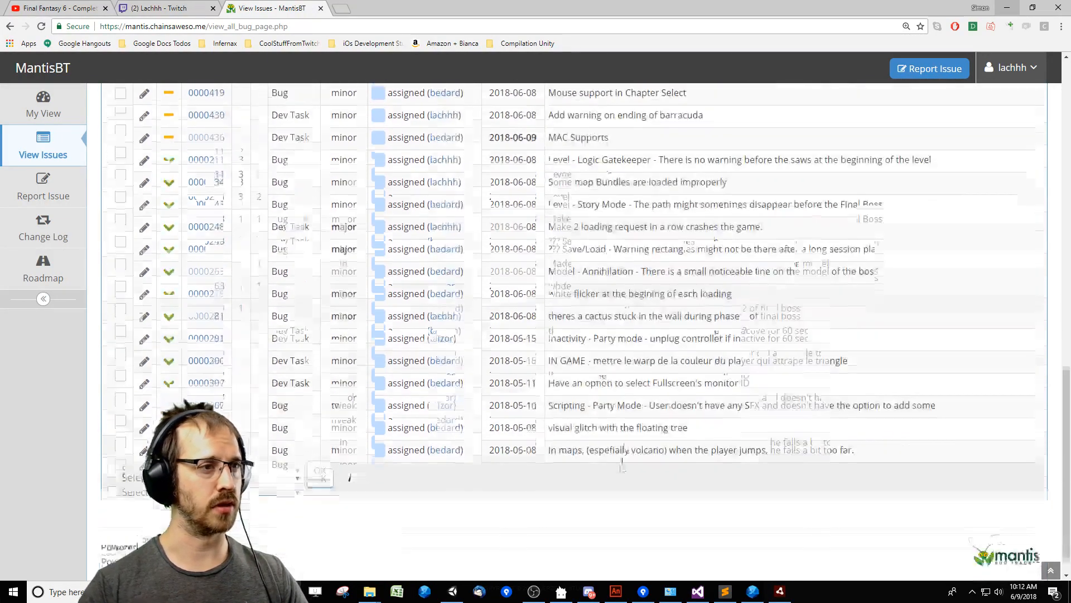
scroll(580, 362, "up", 4)
scroll(612, 363, "up", 1)
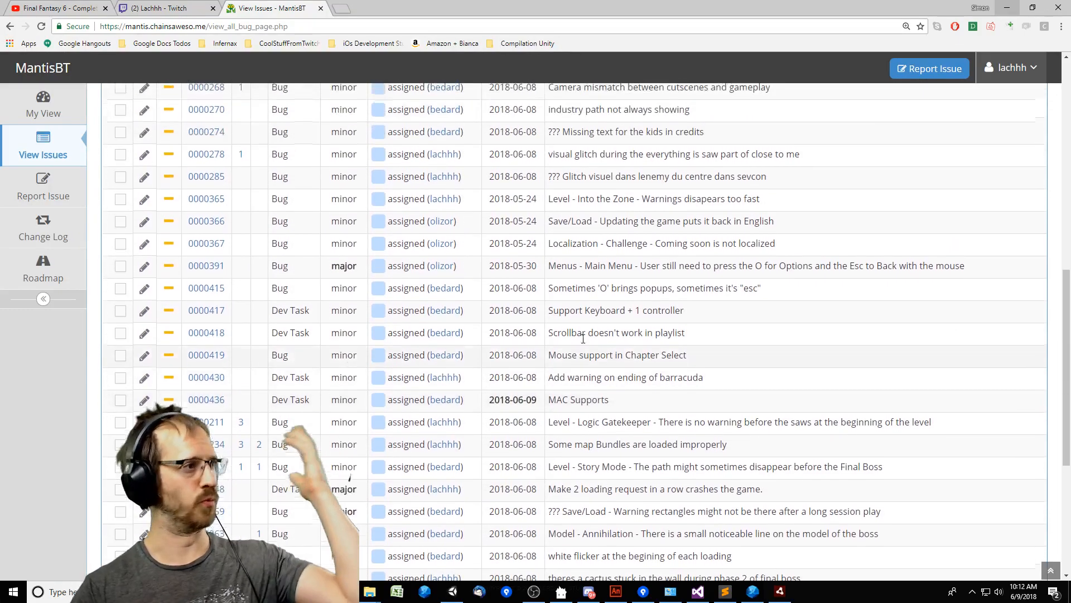
scroll(505, 373, "up", 6)
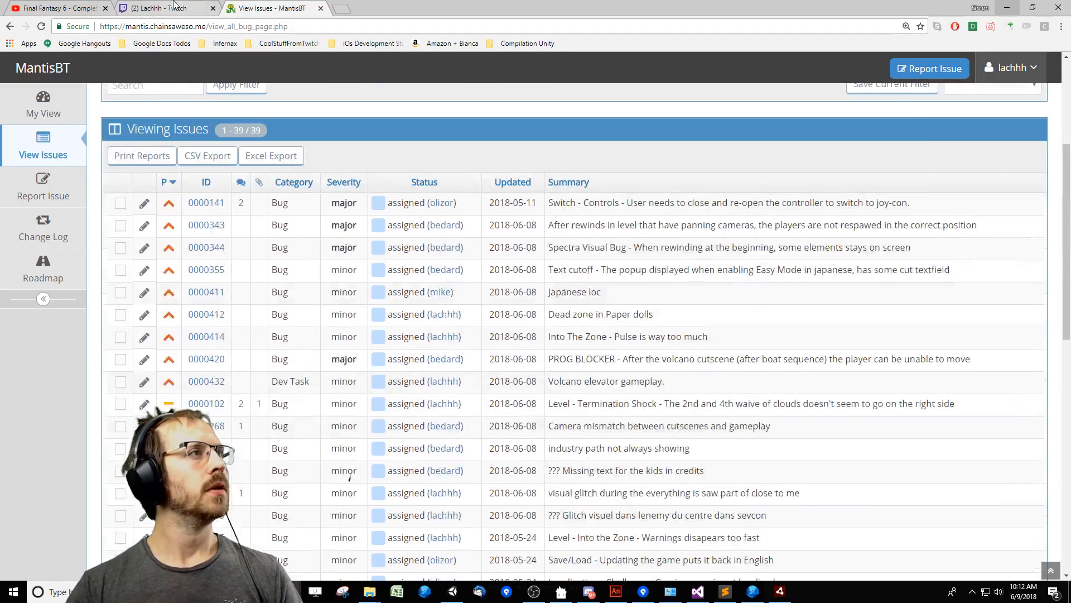
Leave Chrome and switch back to the JustShapesAndBeats level editor.
left_click(178, 7)
left_click(289, 9)
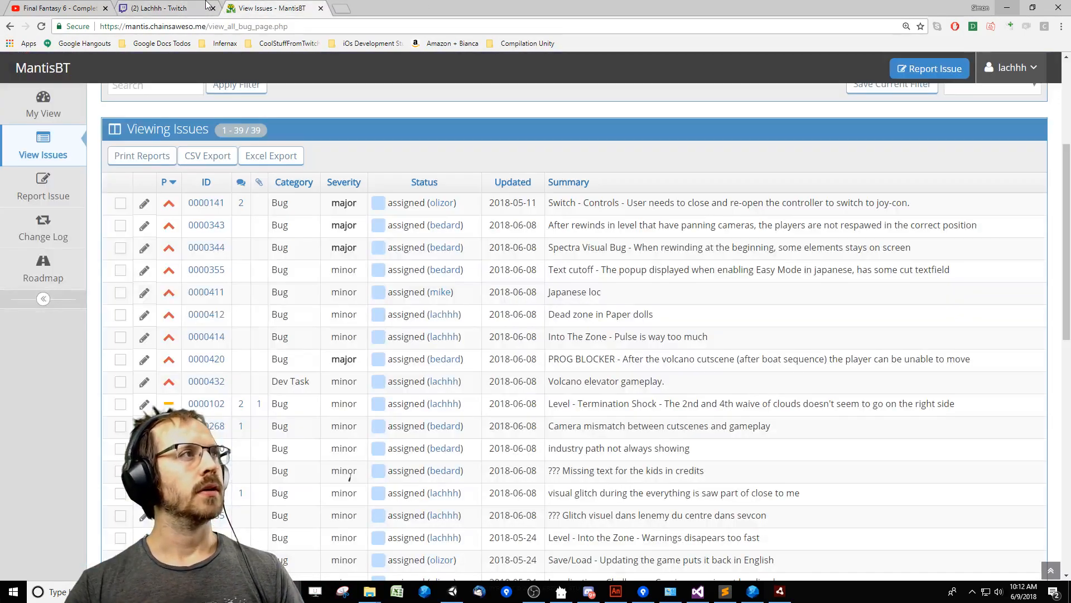
left_click(1008, 8)
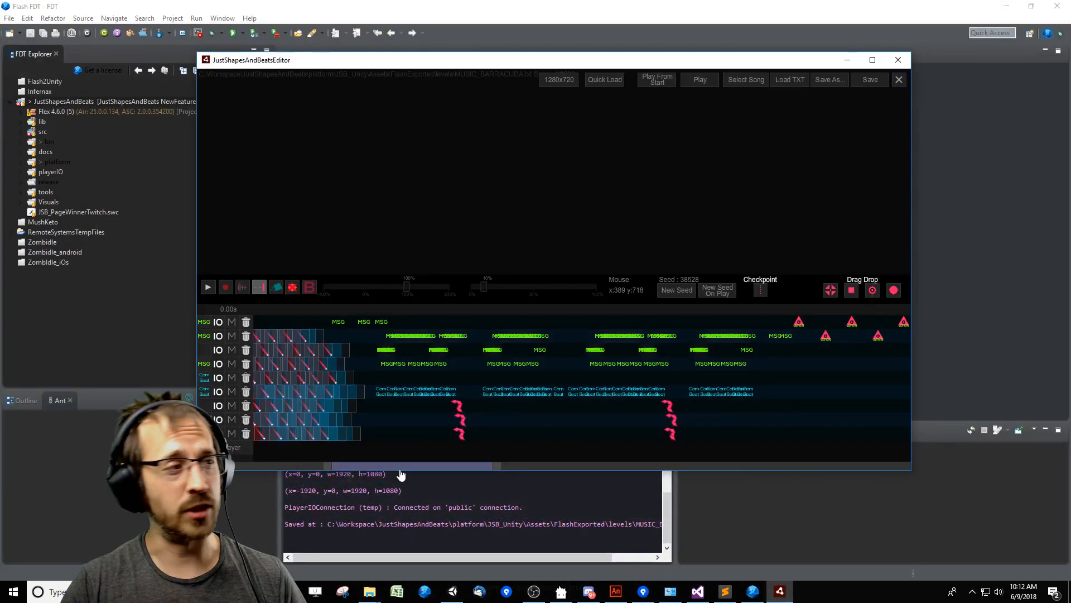
Preview the triangle section in the Barracuda level's timeline, stop the playback, and save the level.
mouse_move(426, 474)
left_mouse_down()
mouse_move(569, 473)
mouse_move(573, 447)
mouse_move(505, 466)
mouse_move(510, 350)
left_mouse_up()
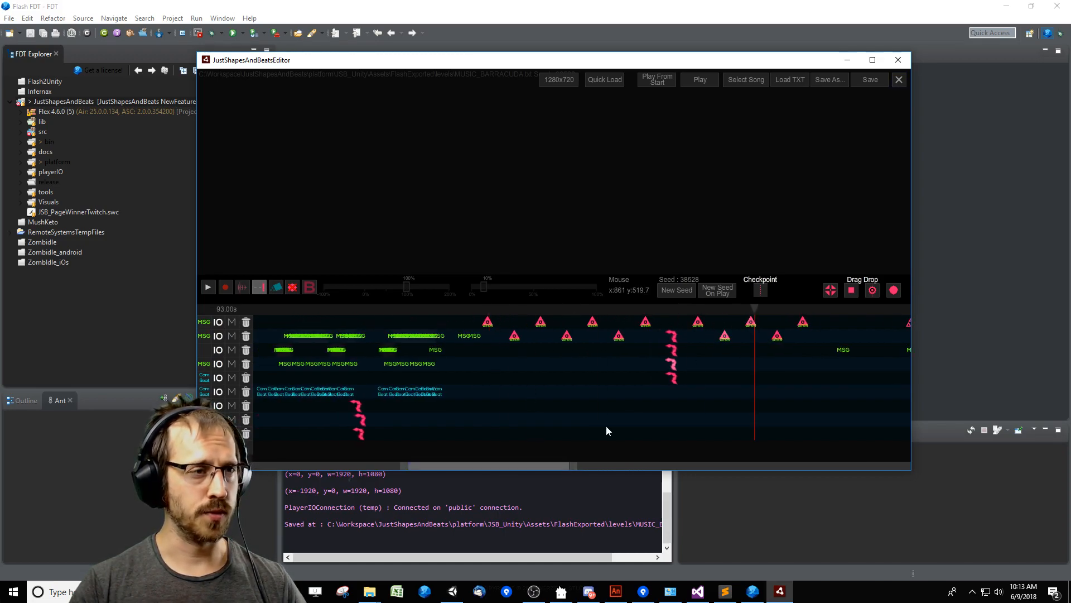
left_click_drag(574, 467, 671, 466)
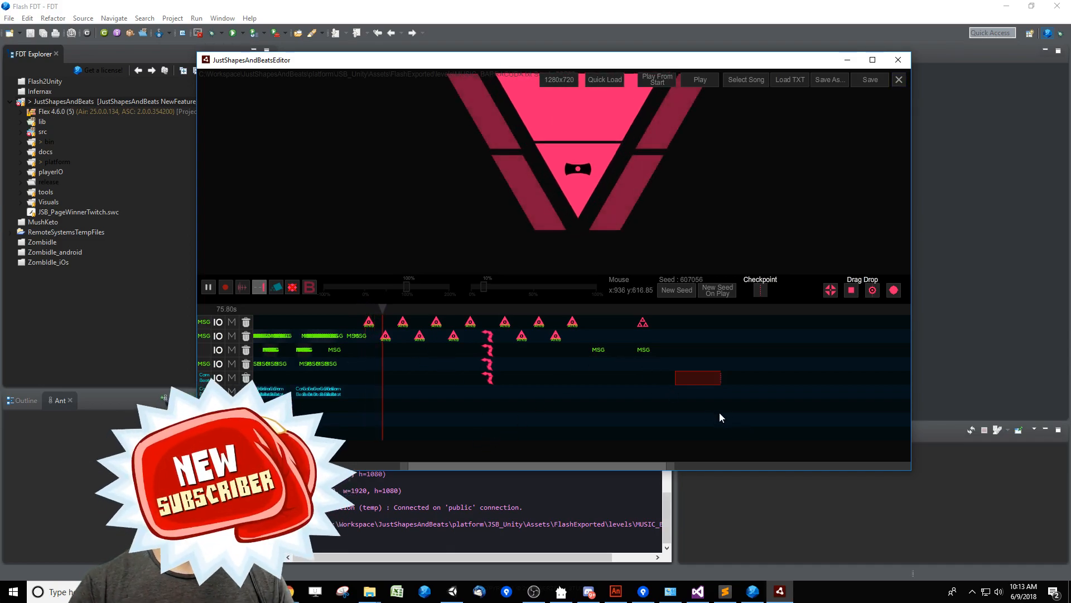
key("space")
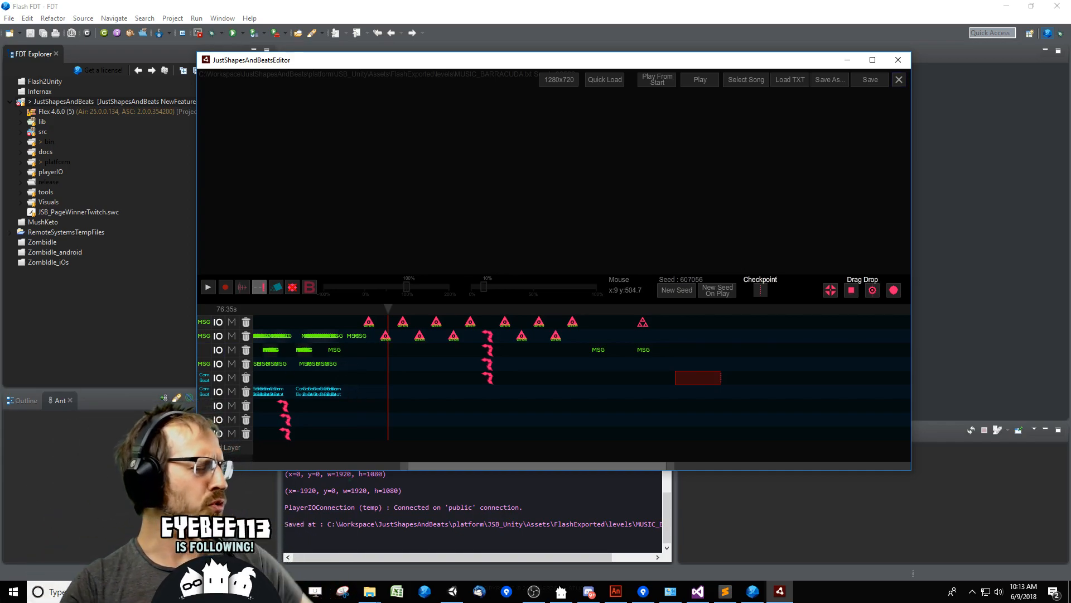
key("ctrl+s")
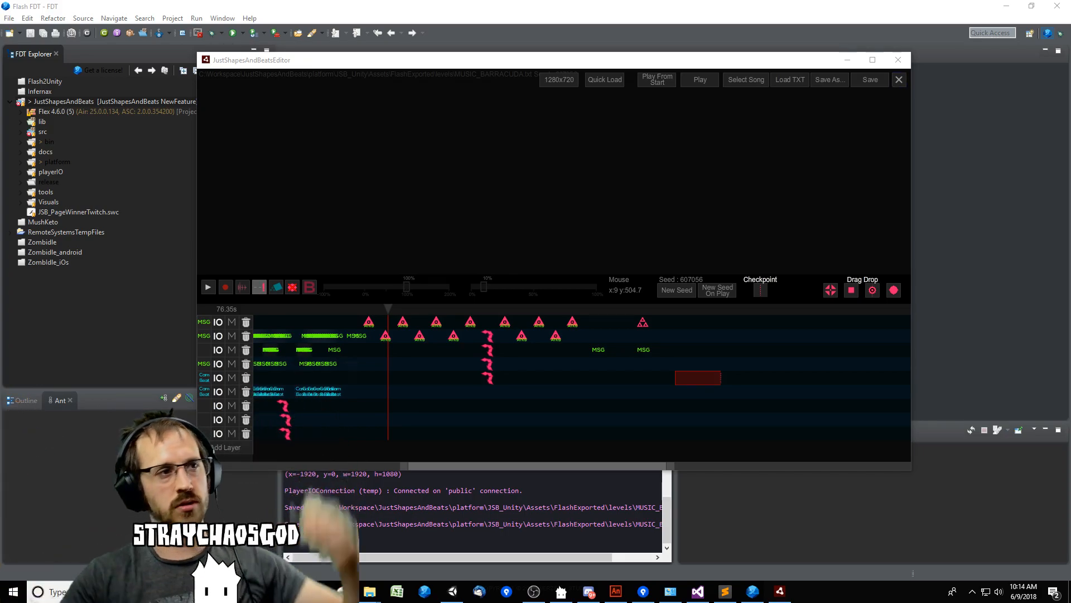
Replay the Barracuda level's triangle section from its start at about 74 s to examine the attacks.
left_click(368, 310)
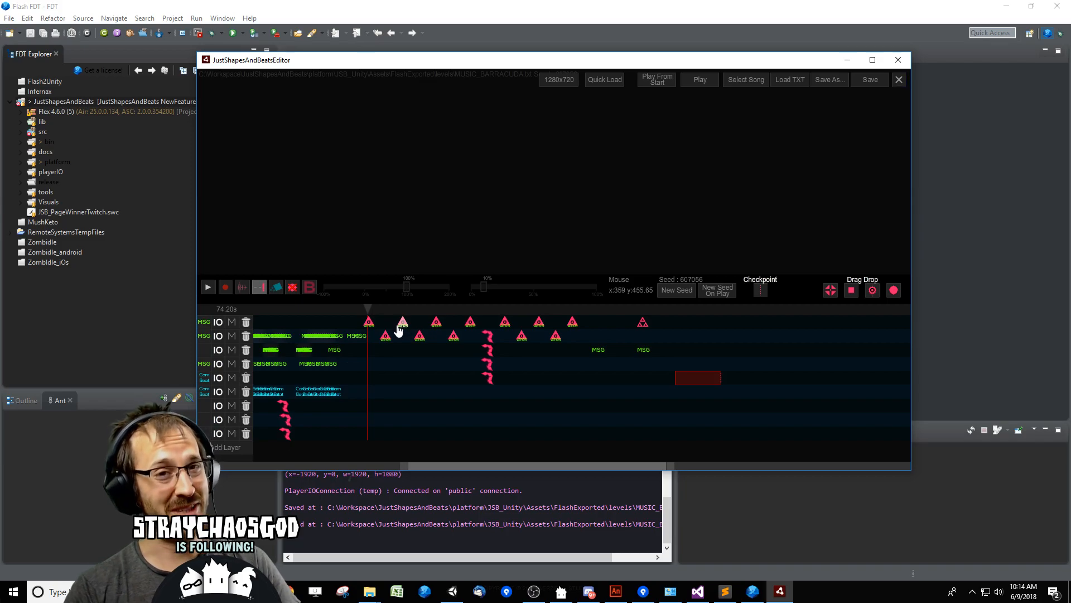
left_click_drag(481, 310, 500, 312)
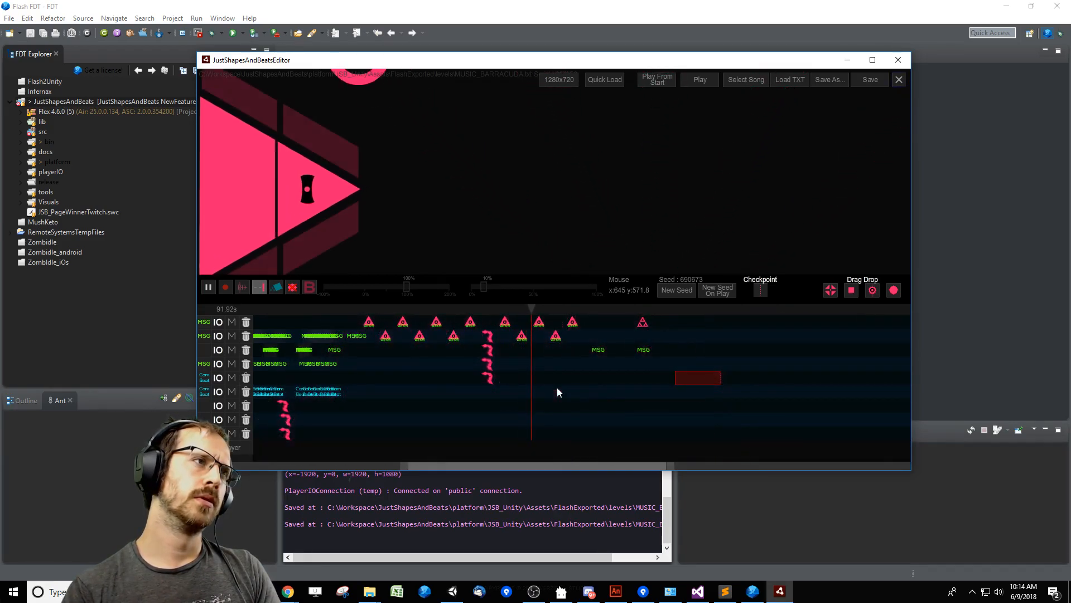
left_click_drag(470, 310, 366, 313)
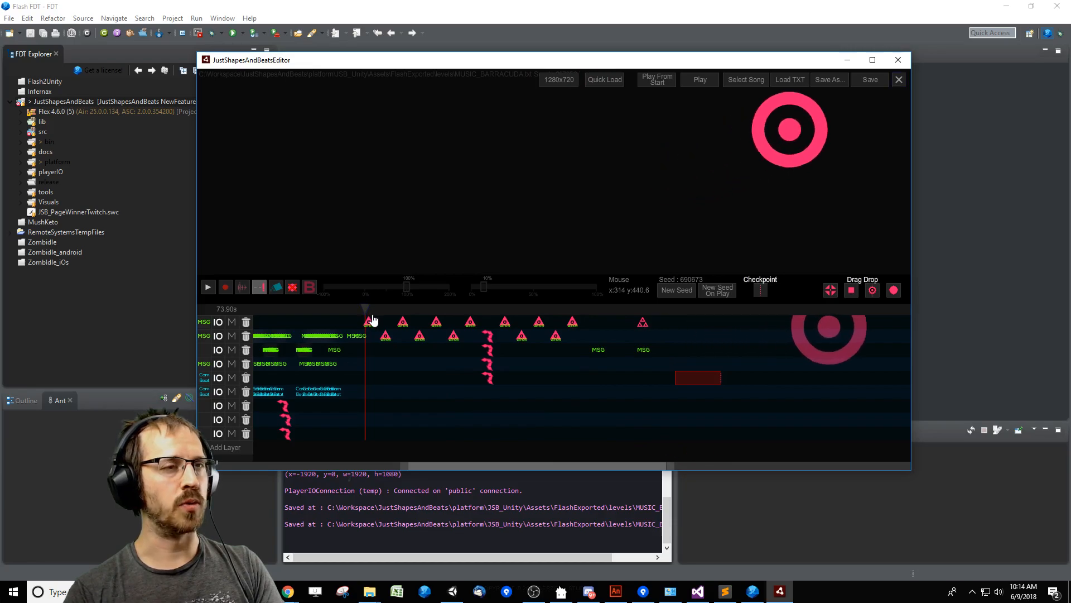
key("space")
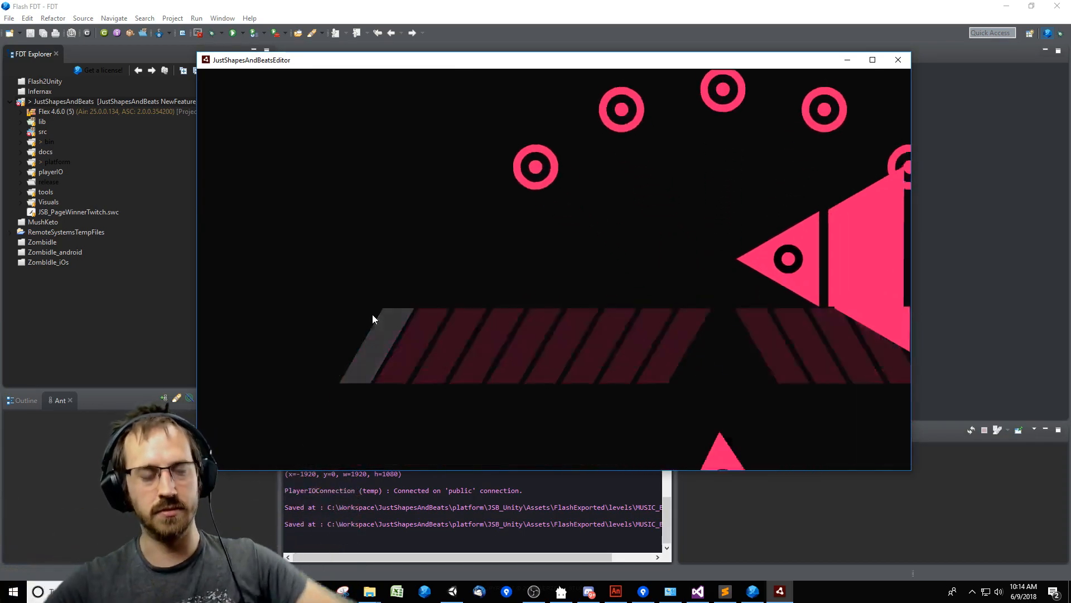
key("space")
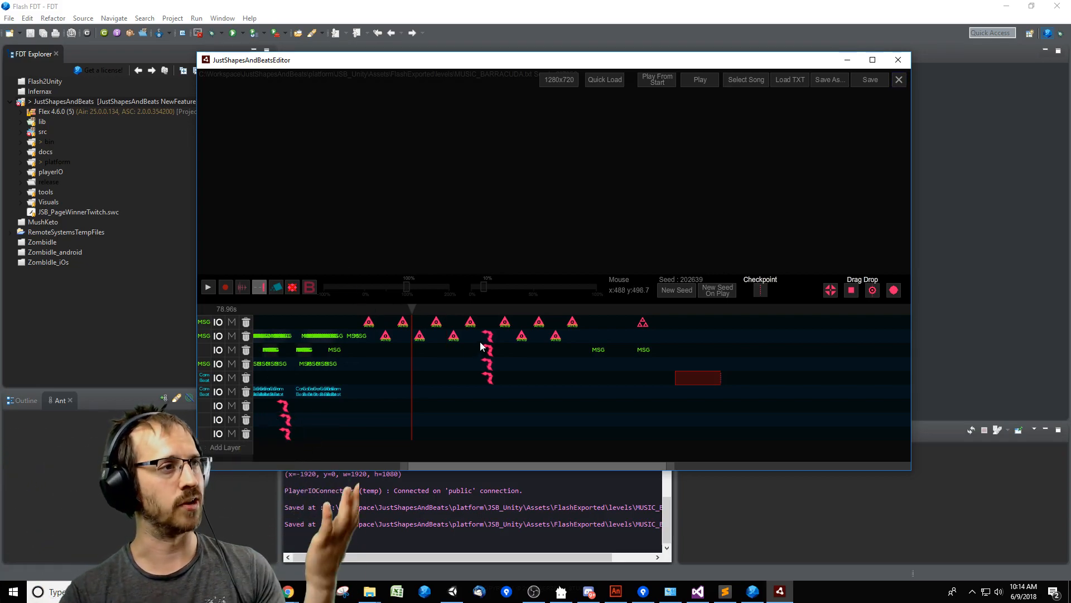
Play the level from just before the last two MSG events, and return to the start of the timeline.
left_click(616, 593)
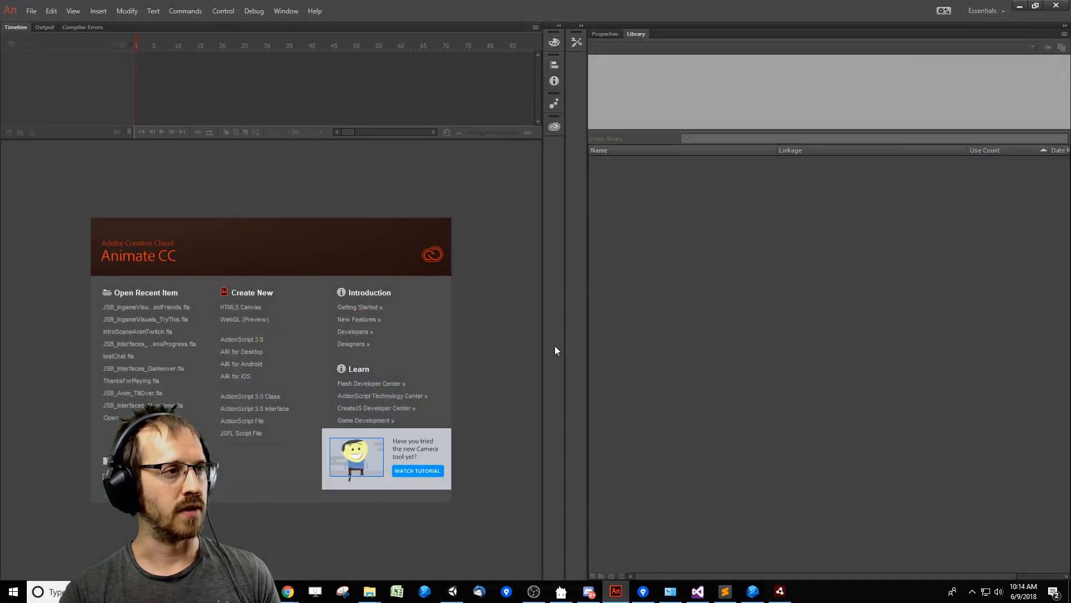
key("alt+Tab")
left_click(591, 317)
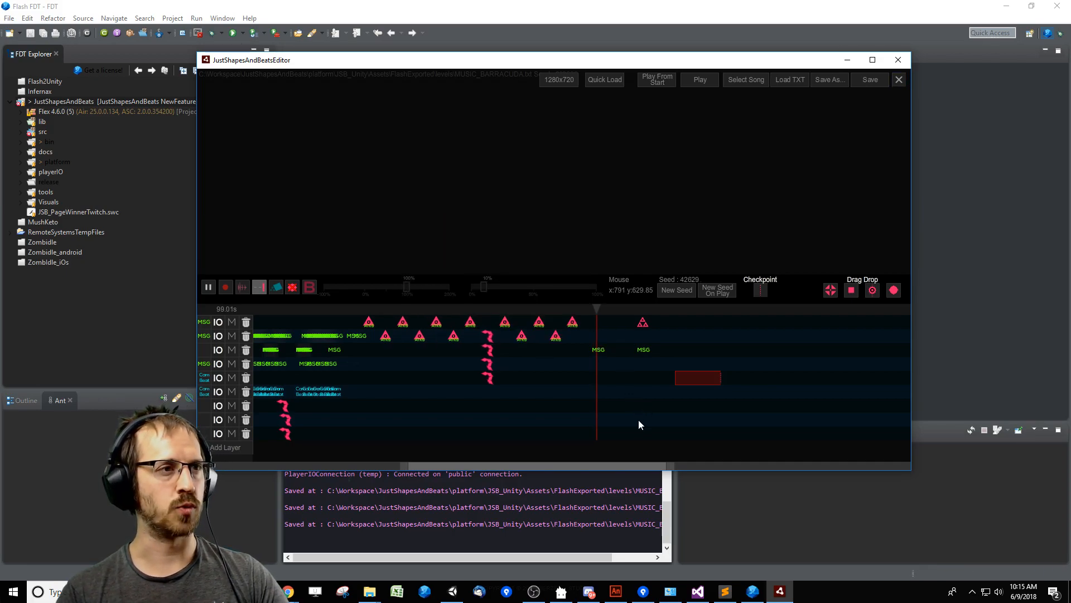
left_click_drag(504, 465, 295, 466)
left_click(296, 466)
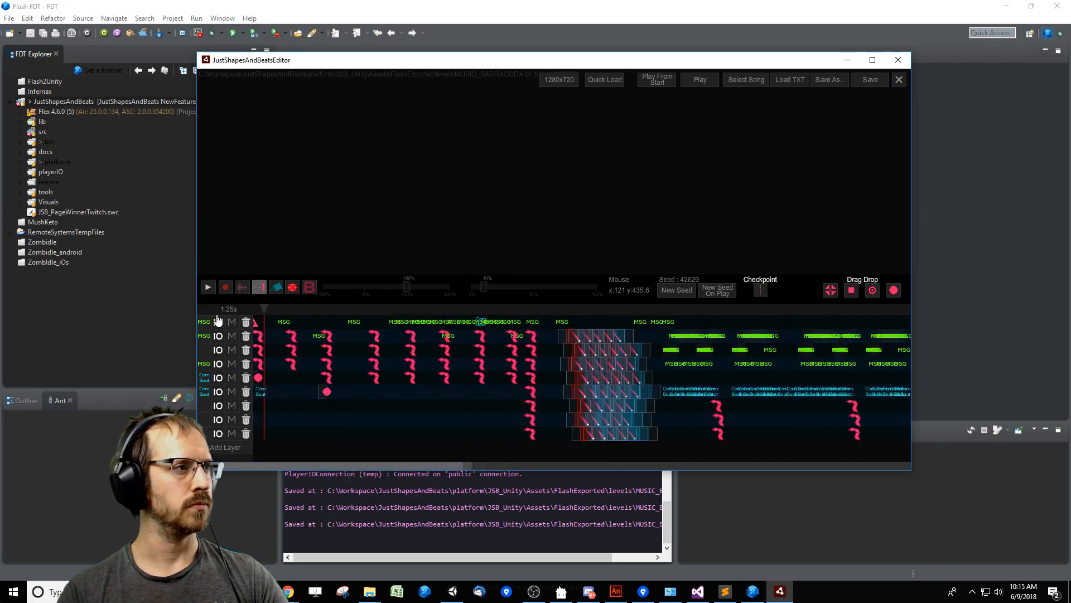
Preview the level's ending from just before the last two MSG events and stop at about 100 s.
left_click_drag(378, 467, 606, 468)
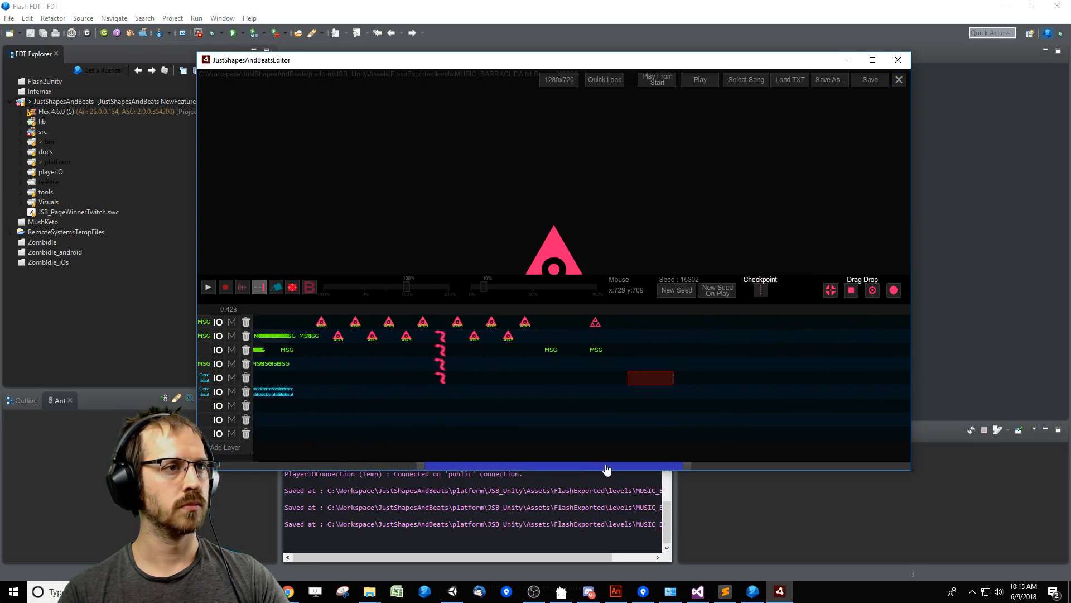
left_click(543, 309)
key("space")
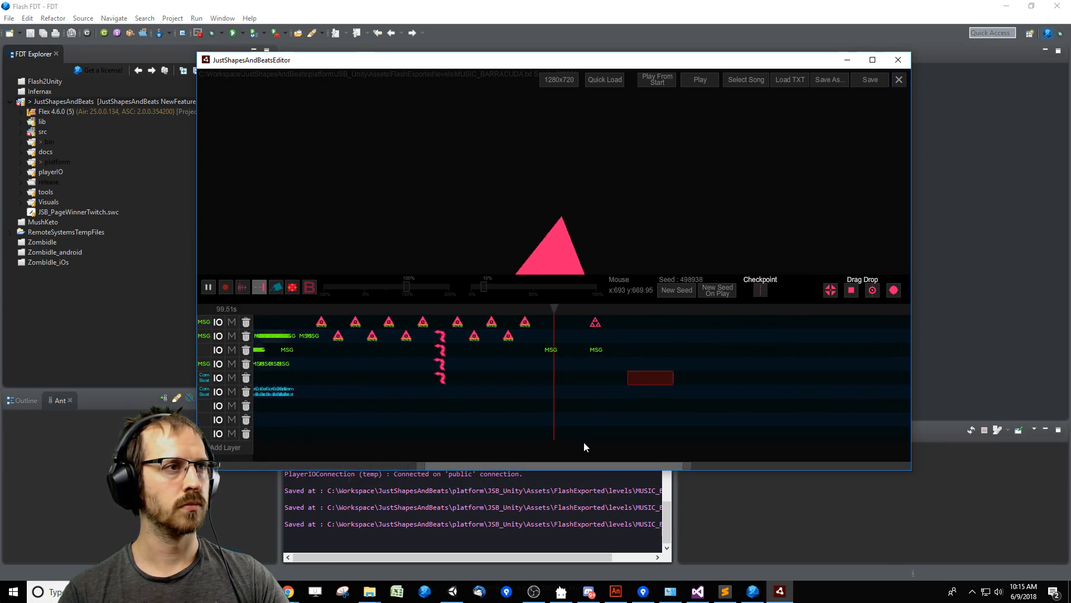
key("space")
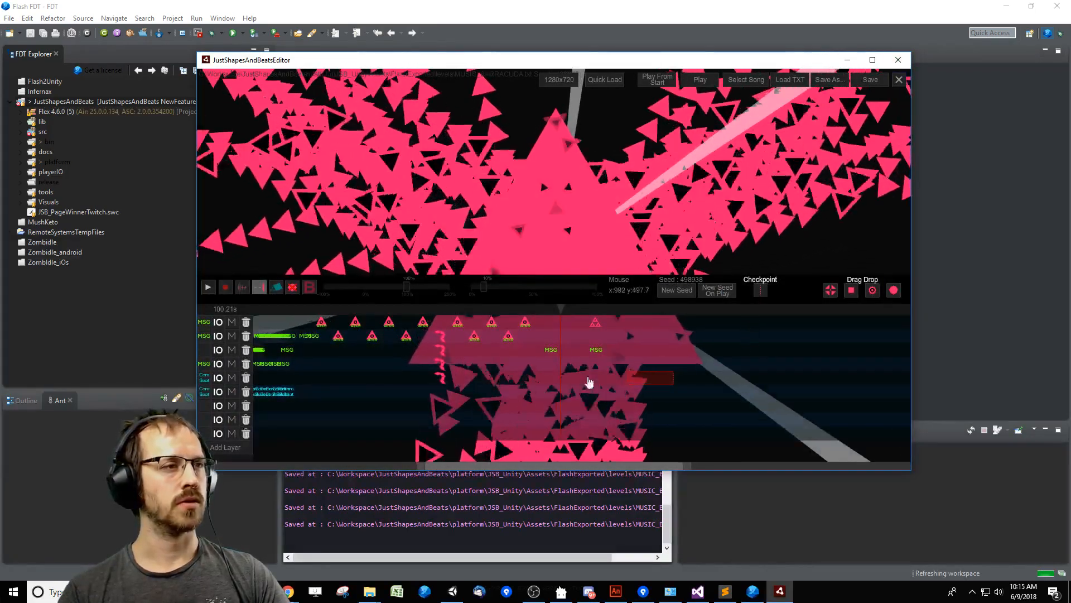
Step back from the ending and place an FxSquareAppearStayPre event at 99000 ms, just below the last two MSG events.
key("Left")
key("Left")
key("Left")
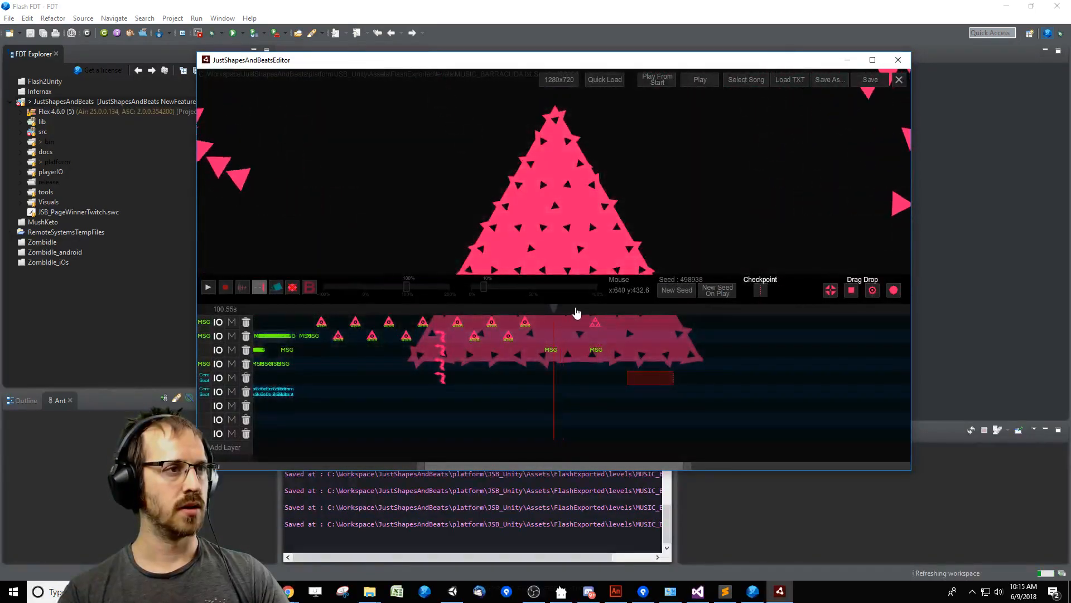
left_click(831, 290)
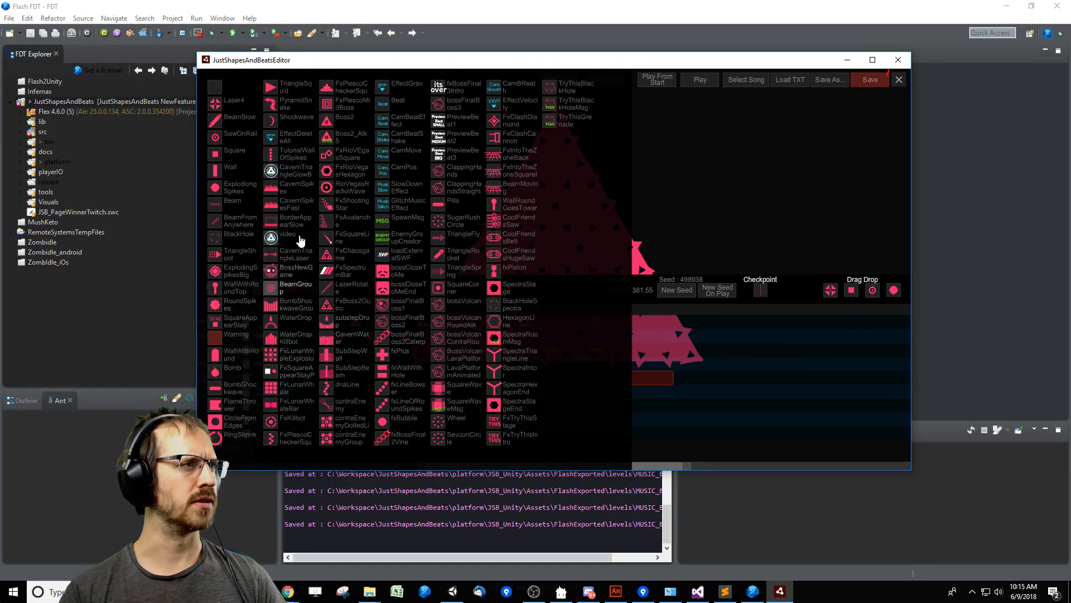
left_click(290, 369)
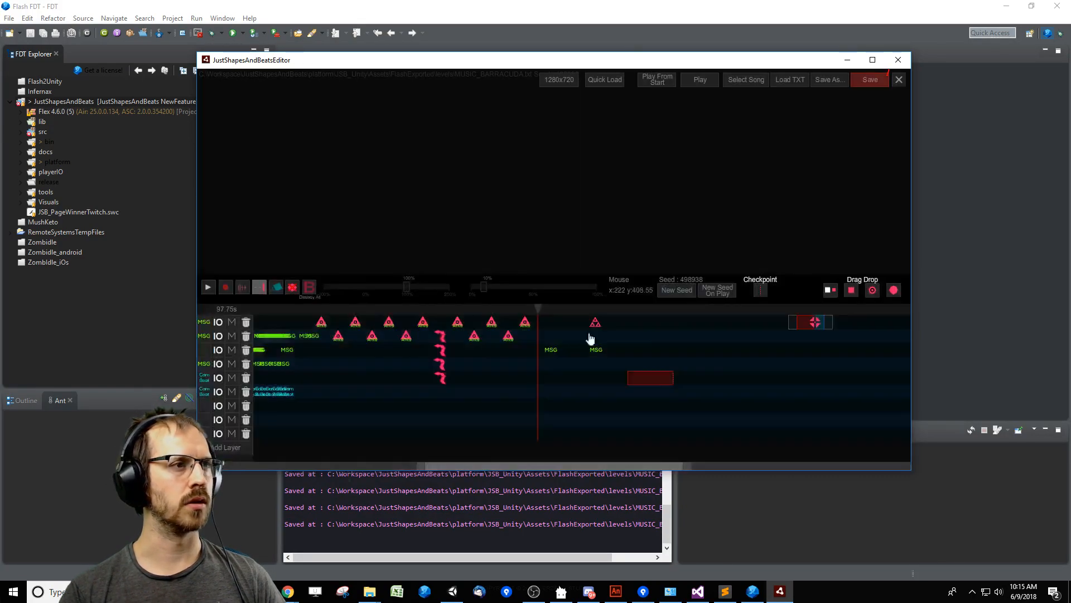
left_click_drag(831, 290, 550, 366)
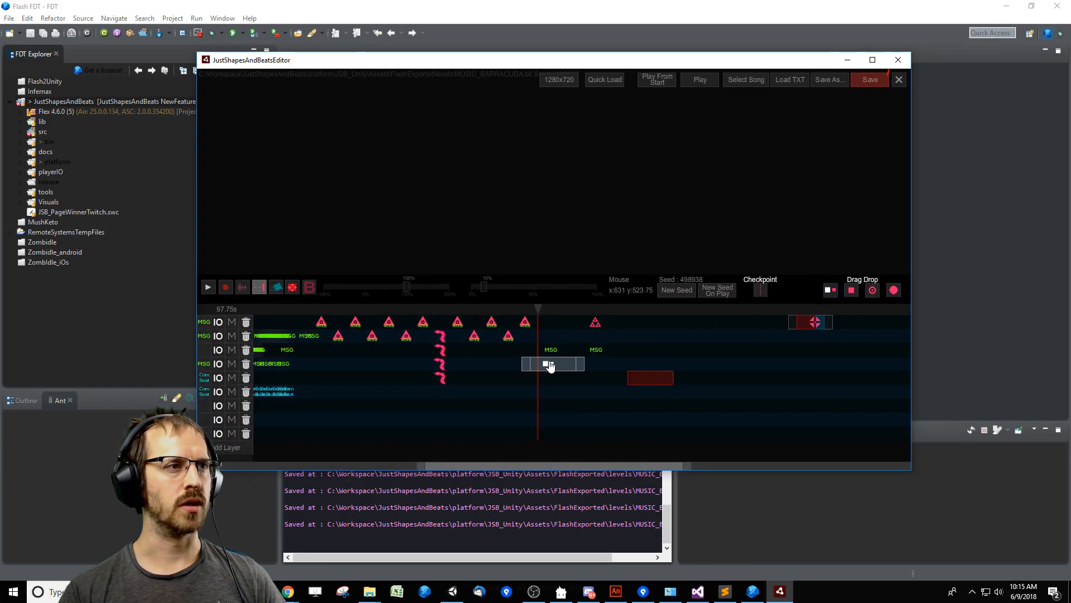
Set the new square event's outro to 0 and its custom choice to SQUARE_PRE_PARADISE_5.
left_click(548, 364)
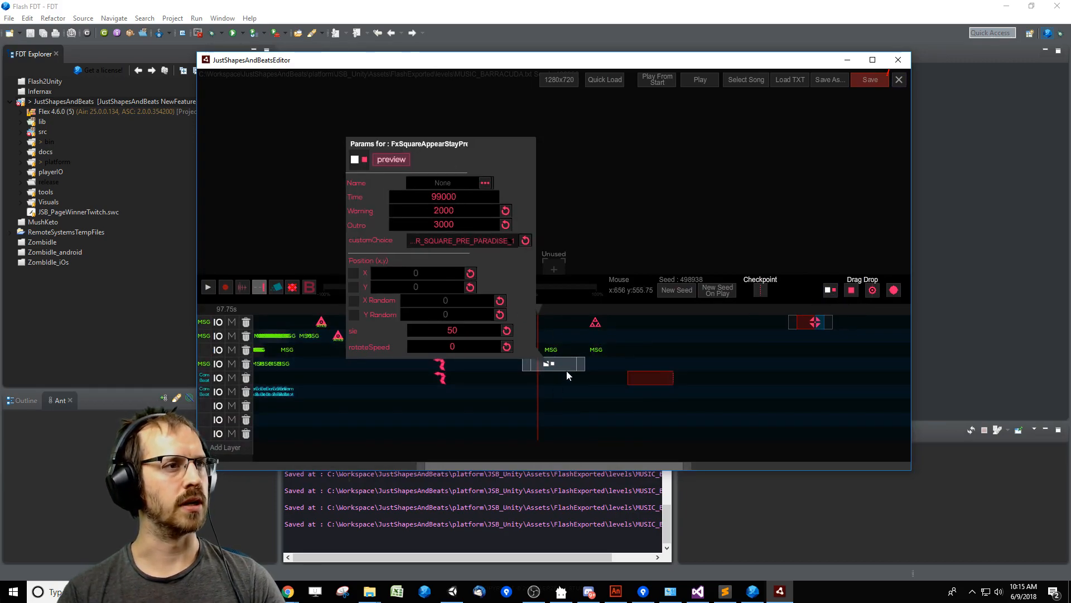
left_click_drag(581, 373, 556, 371)
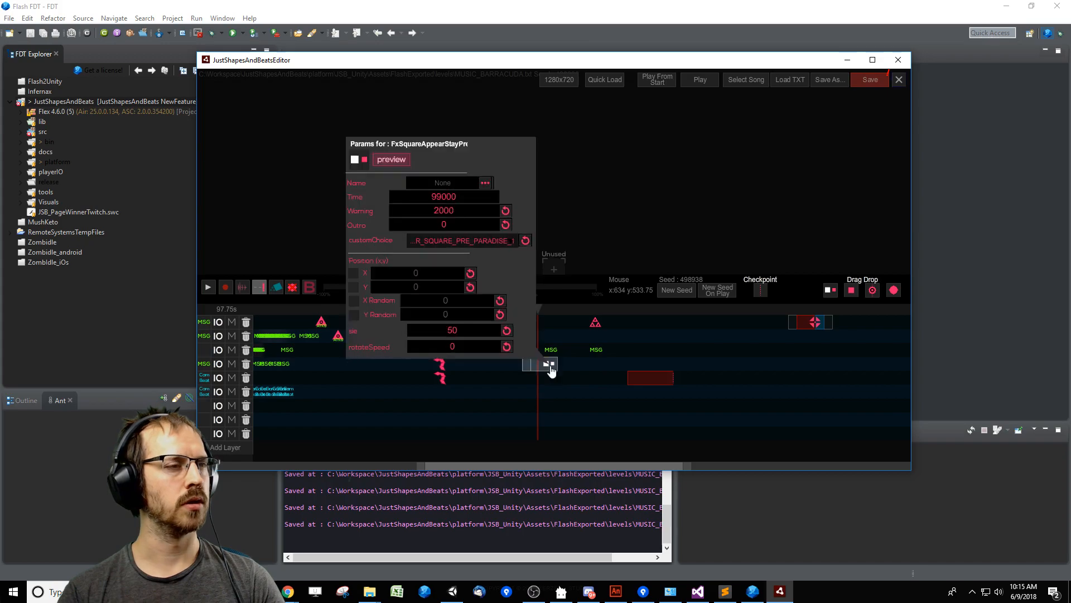
left_click(505, 242)
left_click(510, 287)
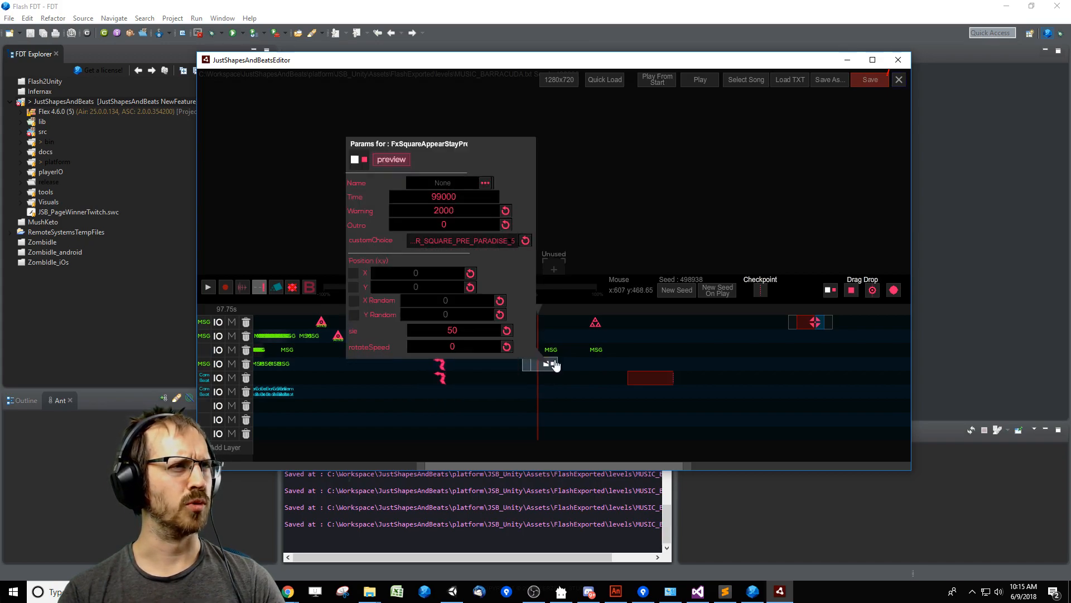
Move the square event to 117750 ms on a lower layer, lengthen its outro to 5683 ms, and preview it.
left_click(559, 373)
left_click_drag(558, 372, 724, 402)
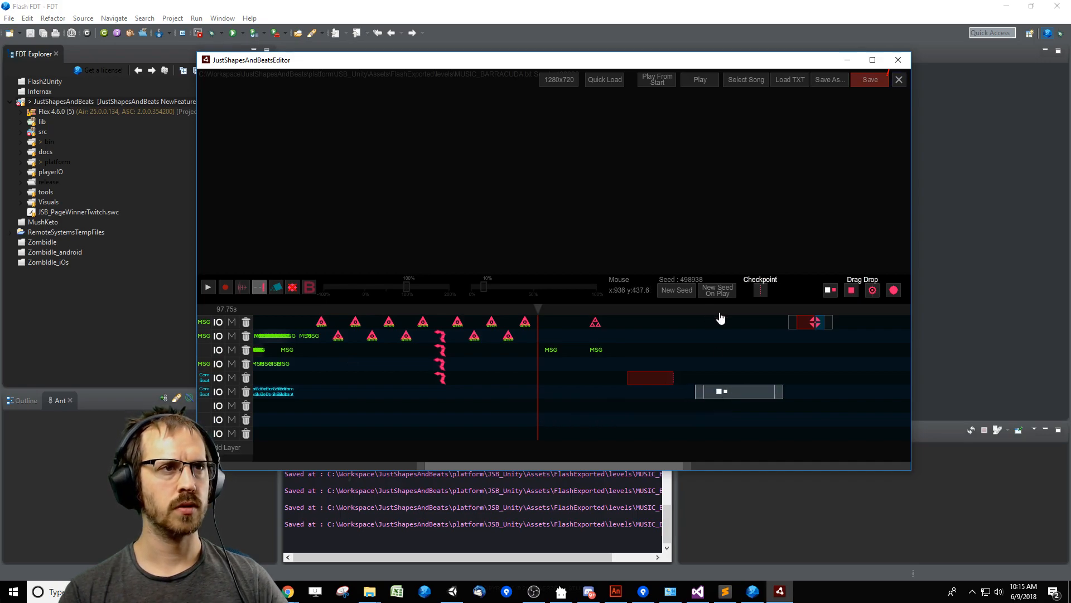
left_click_drag(720, 317, 722, 319)
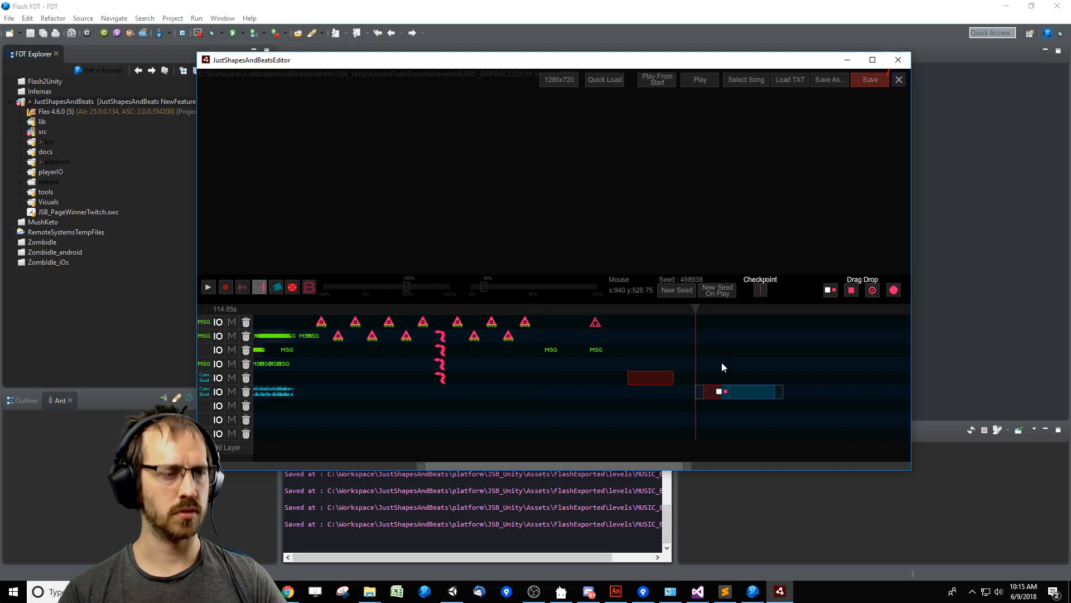
key("space")
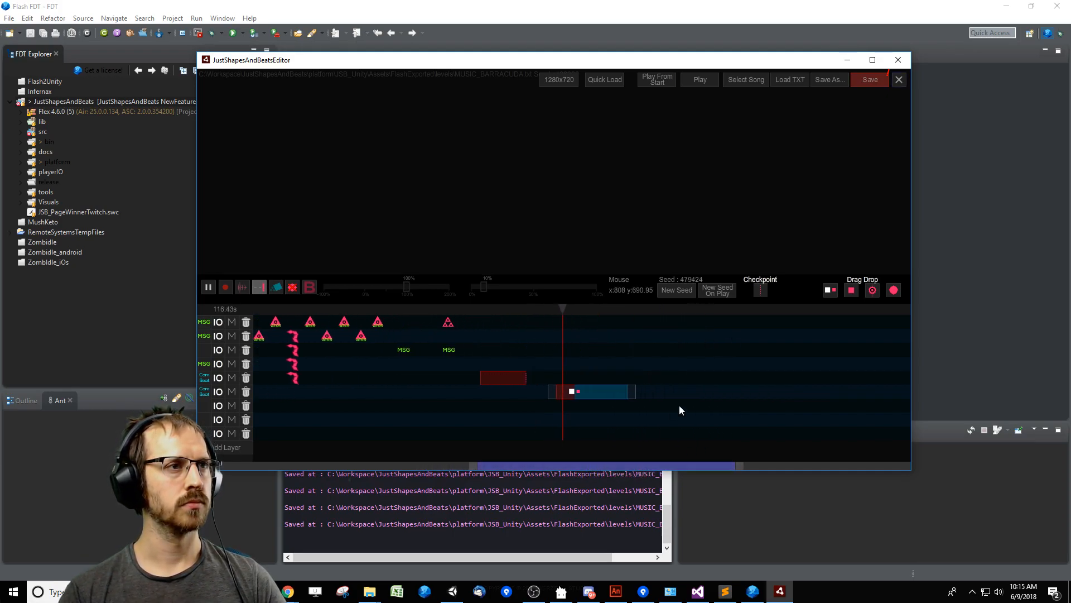
key("space")
Position the square event at X 806, Y 283.4 and replay it from its warning.
left_click(571, 392)
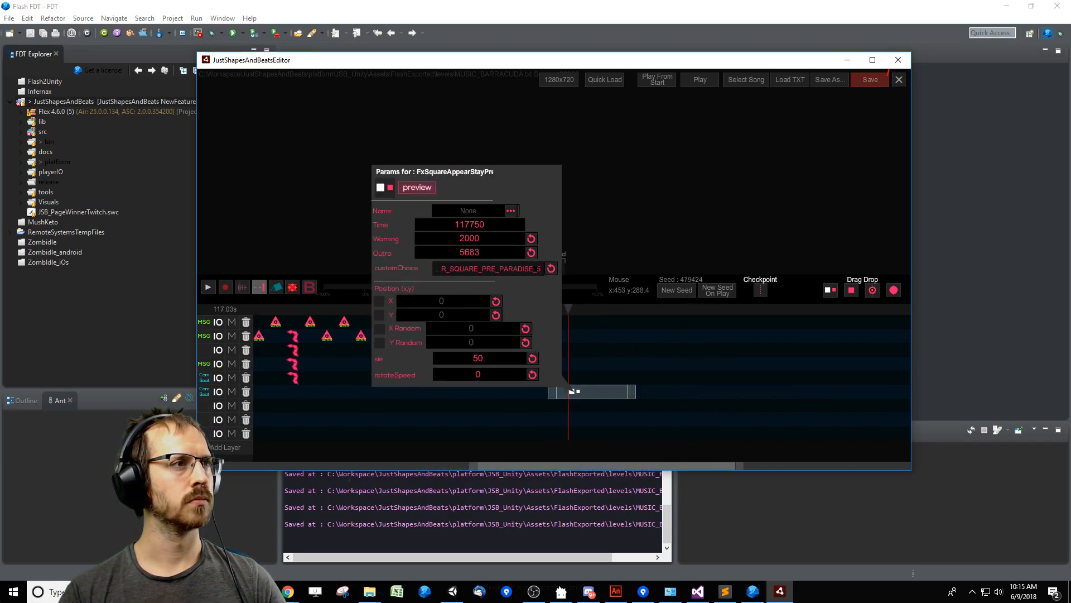
left_click(461, 303)
left_click(483, 315)
left_click_drag(249, 111, 647, 226)
left_click(660, 376)
left_click_drag(570, 308, 558, 308)
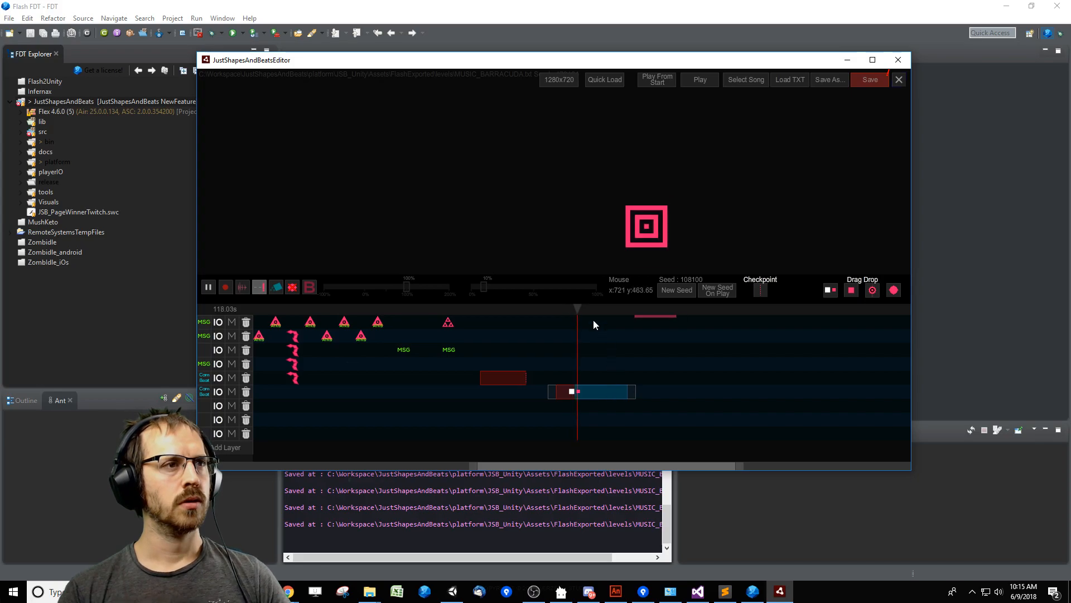
key("space")
left_click(603, 395)
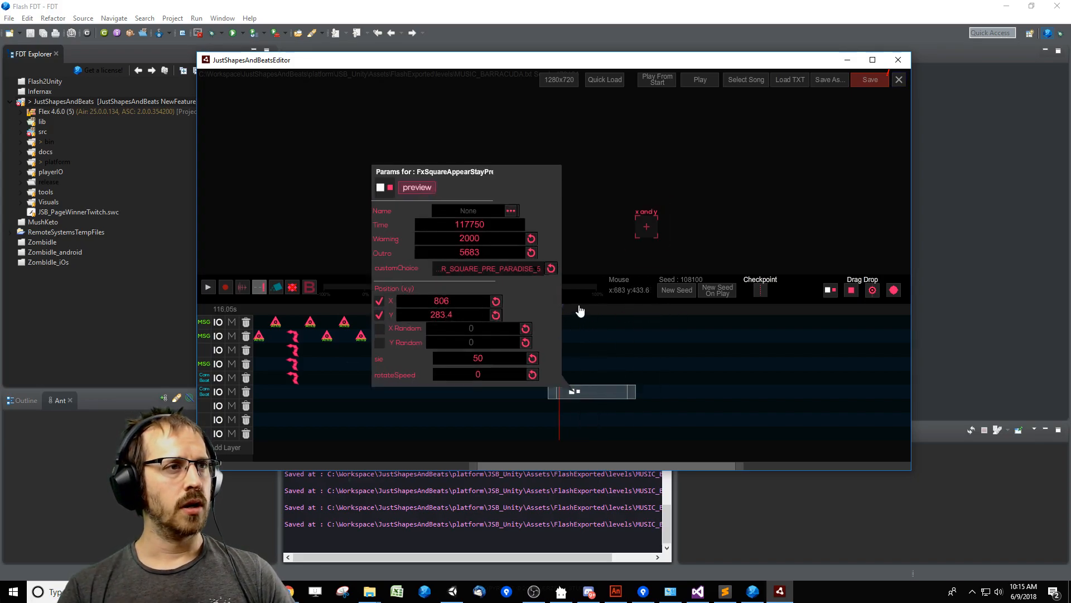
key("space")
mouse_move(799, 295)
left_mouse_down()
mouse_move(792, 395)
mouse_move(786, 306)
left_mouse_up()
key("space")
Change the event's custom choice to APPEAR_ROUND_SPIKES_9 and preview it from before its warning.
left_click(603, 398)
left_click(512, 281)
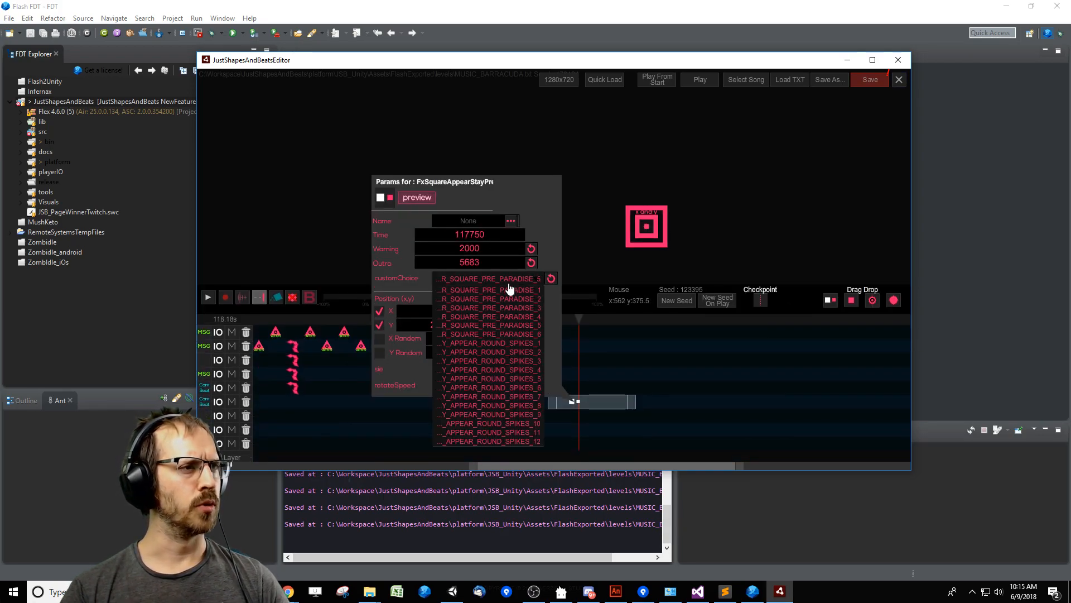
left_click(521, 421)
left_click_drag(558, 320, 553, 332)
left_click(603, 334)
key("space")
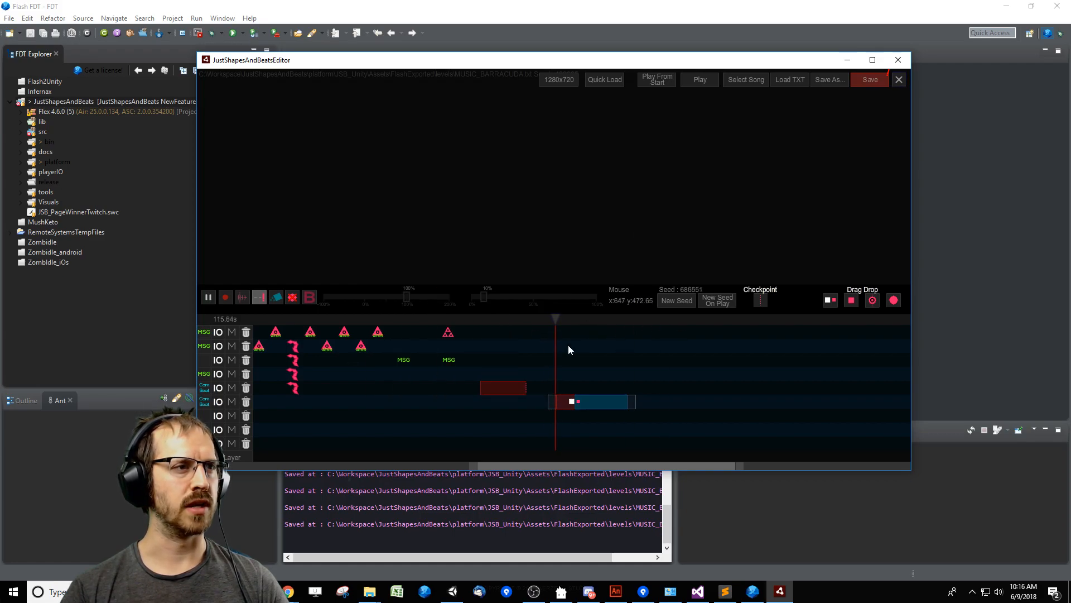
Try APPEAR_ROUND_SPIKES_3 as the event's custom choice and preview its appearance.
left_click(600, 403)
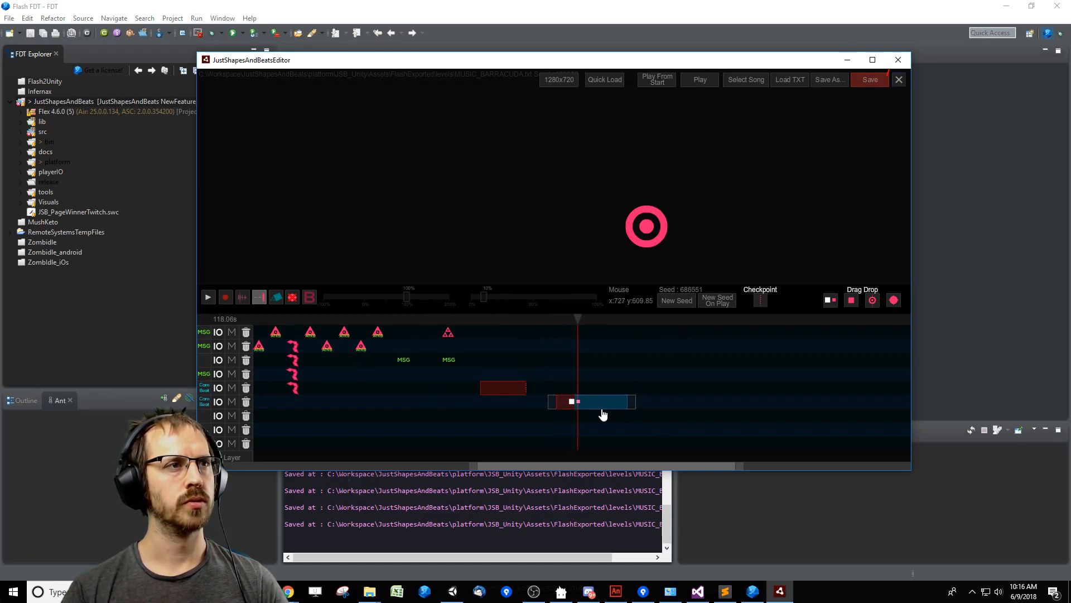
left_click(529, 279)
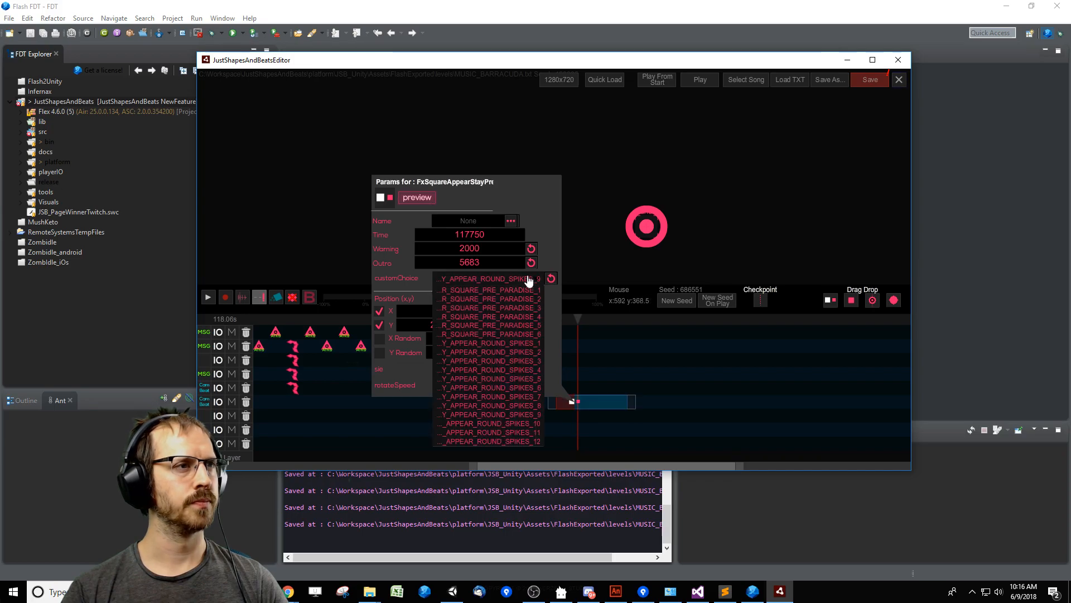
left_click(522, 364)
left_click(594, 321)
left_click_drag(594, 322, 547, 340)
key("space")
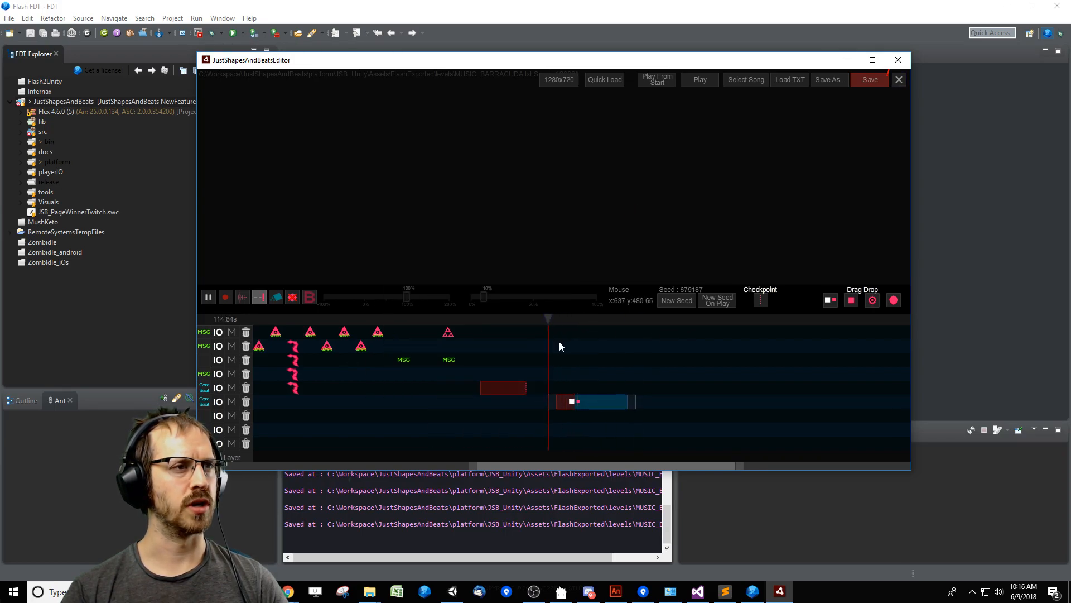
key("space")
Reselect a low-numbered APPEAR_ROUND_SPIKES variant as the event's custom choice and play the warning again.
left_click(597, 403)
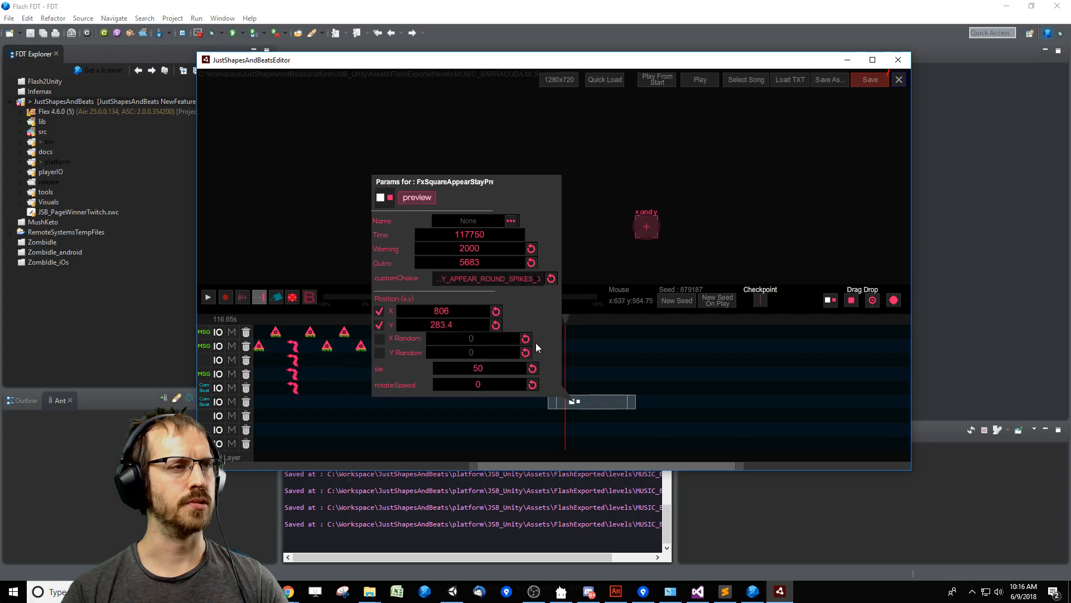
left_click(502, 287)
left_click(530, 357)
left_click(664, 322)
left_click_drag(665, 322, 553, 337)
key("space")
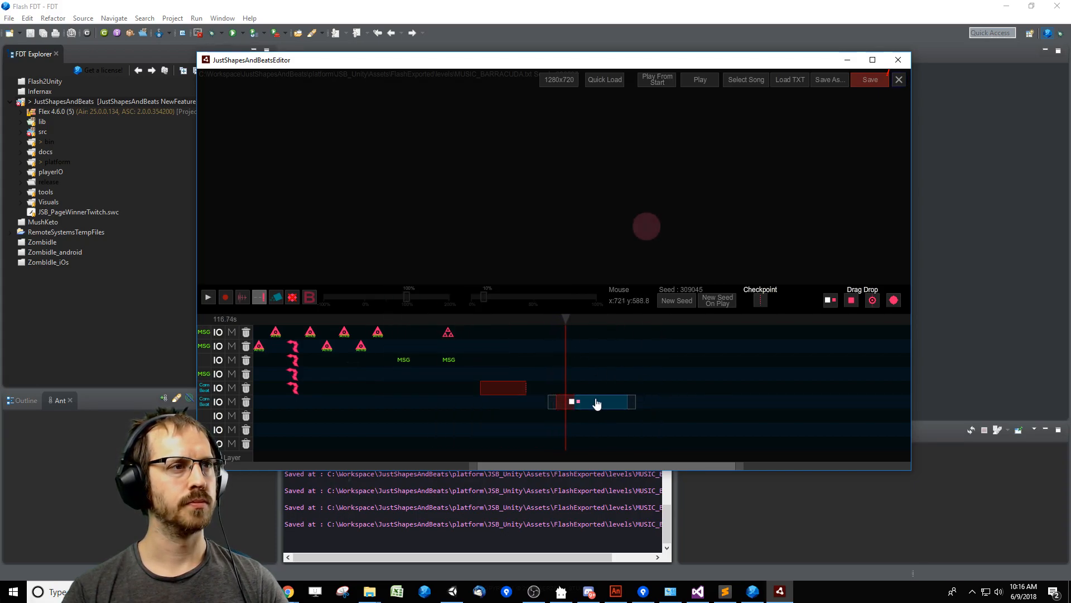
Try APPEAR_ROUND_SPIKES_11, switch the event's custom choice back to APPEAR_ROUND_SPIKES_9, and preview it.
left_click(595, 402)
left_click(490, 279)
left_click(527, 433)
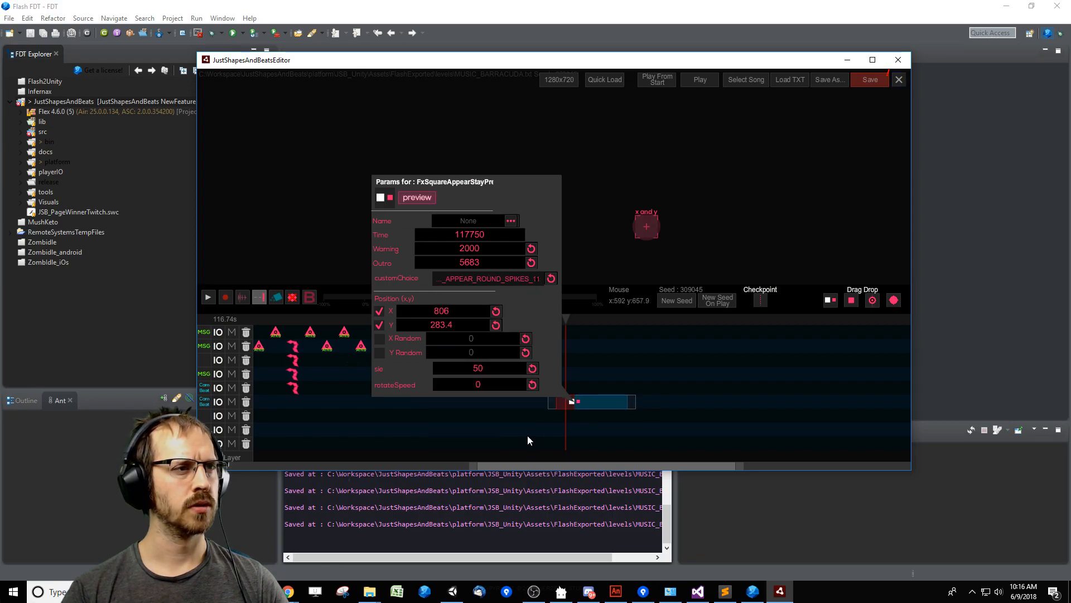
left_click(527, 282)
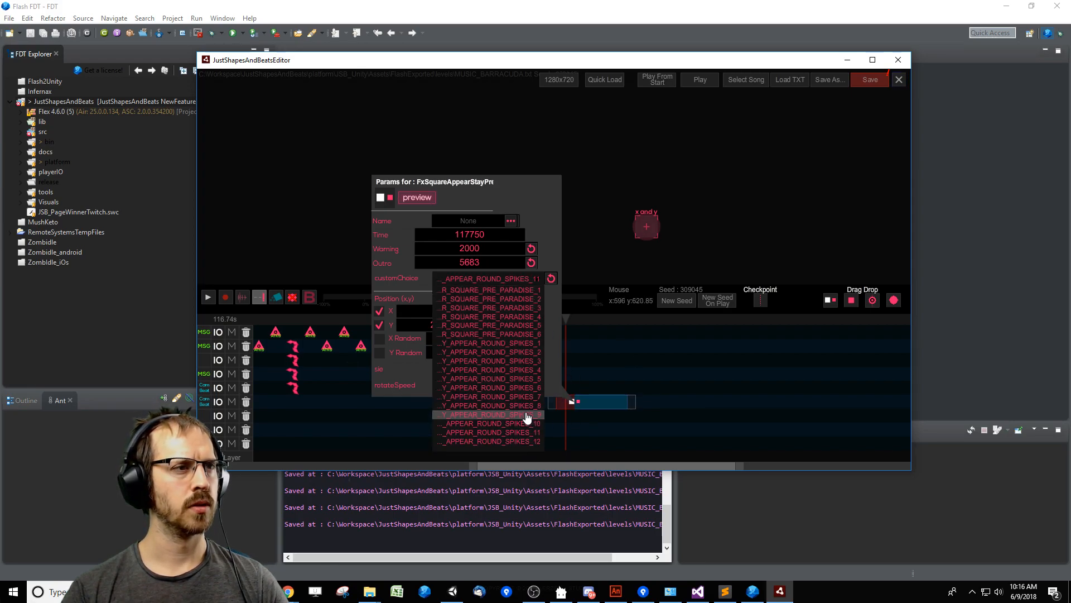
left_click(526, 417)
left_click(646, 321)
left_click(552, 328)
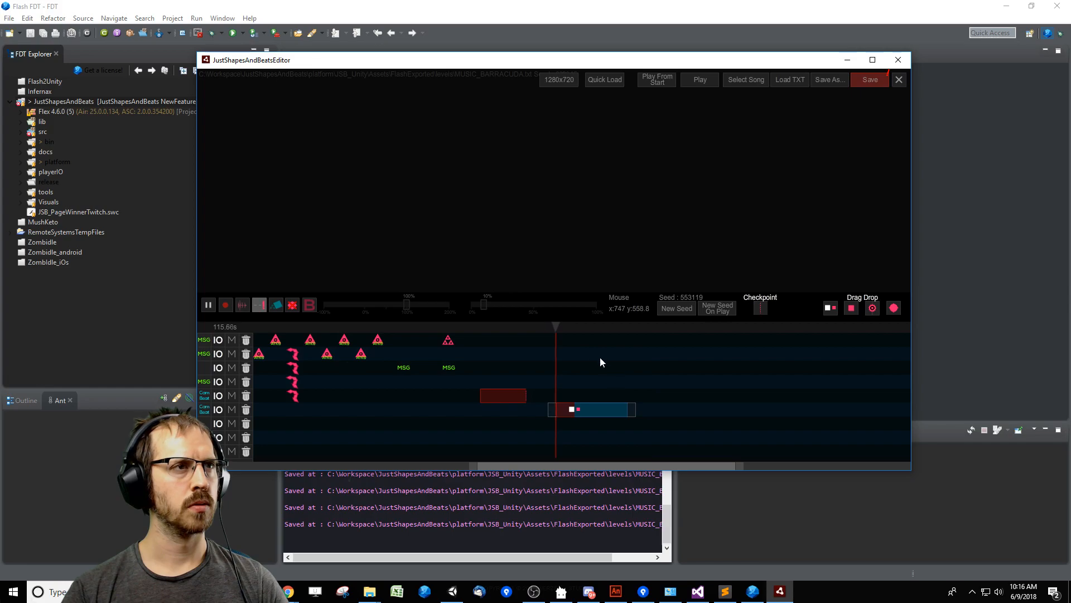
left_click(581, 329)
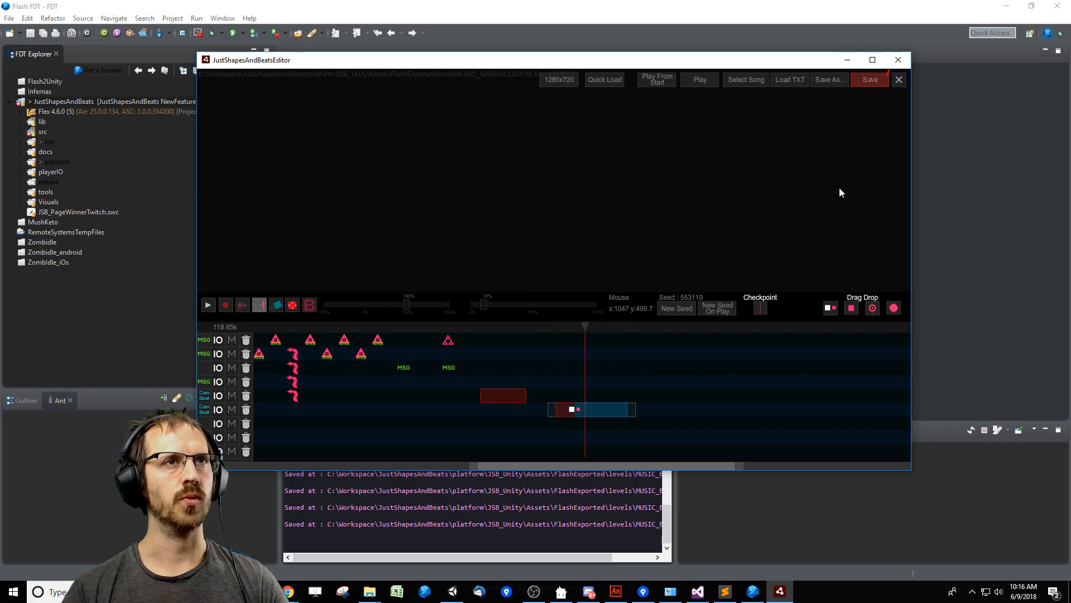
In File Explorer, go to the JustShapesAndBeats project's Visuals\Integrated folder and open JSB_IngameVisuals_2.fla in Adobe Animate.
left_click(370, 592)
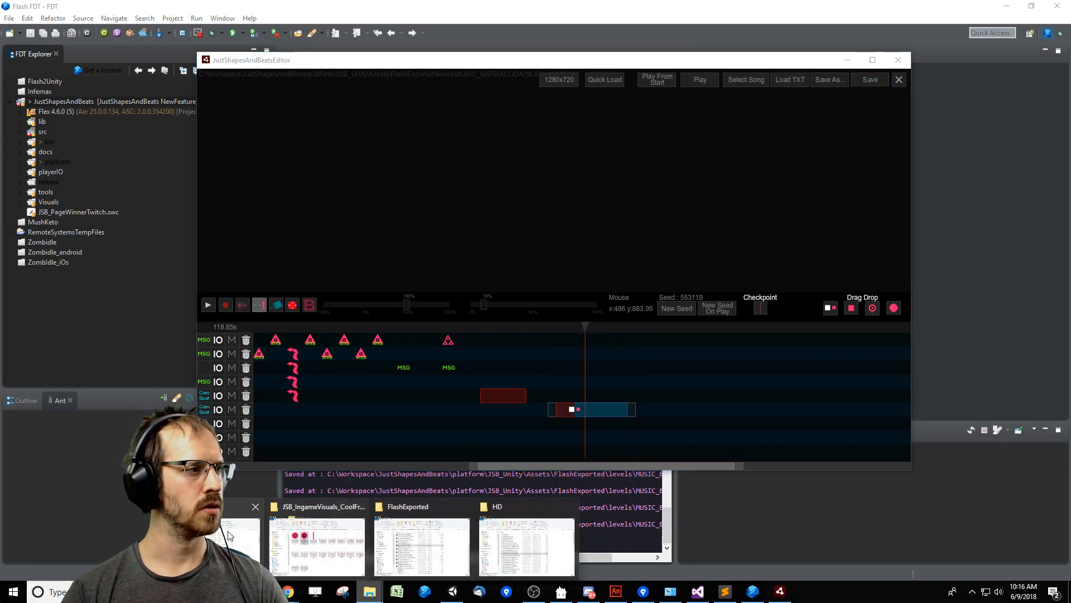
left_click(377, 541)
left_click(719, 162)
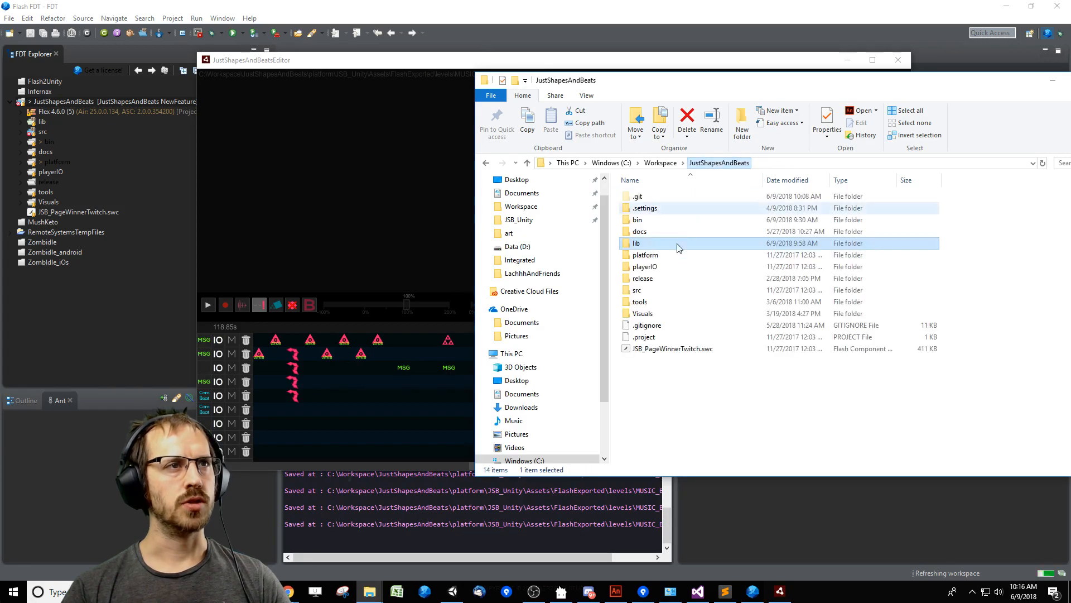
double_click(650, 313)
double_click(642, 208)
left_click(691, 407)
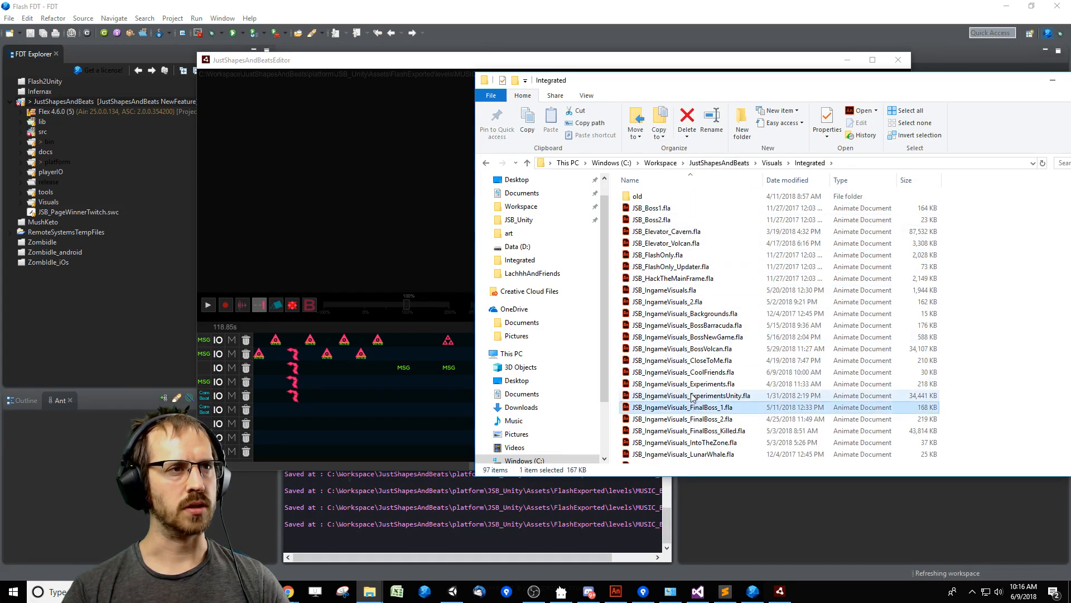
scroll(695, 406, "down", 6)
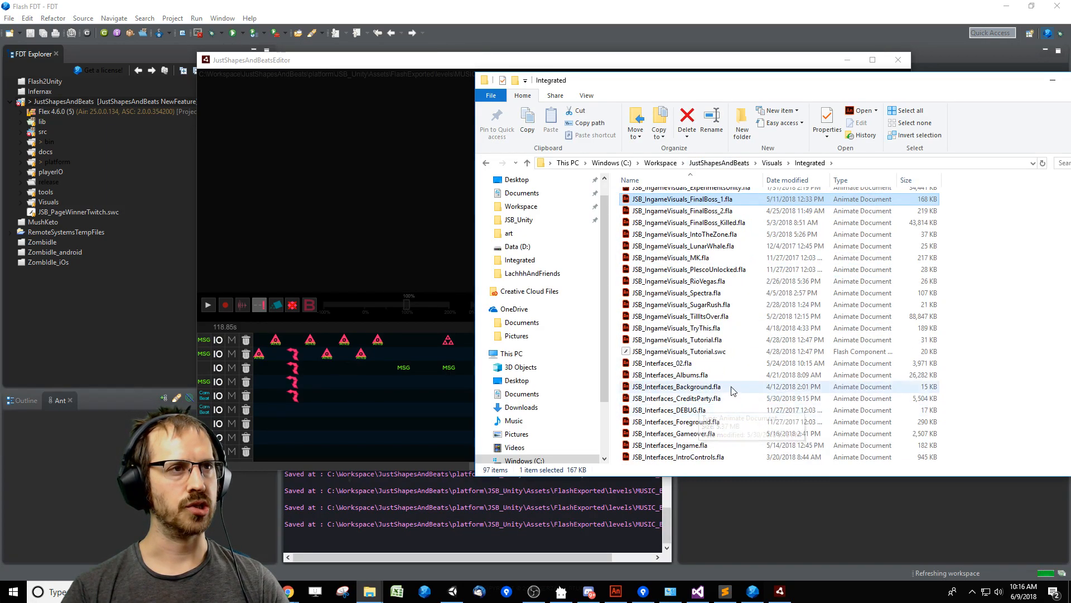
scroll(704, 390, "up", 5)
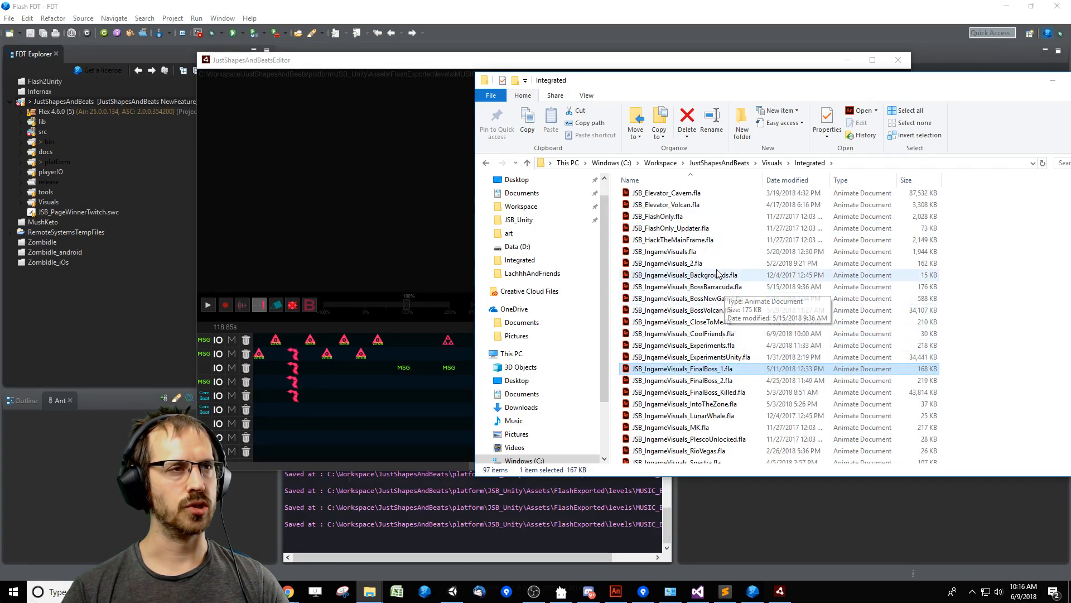
double_click(697, 263)
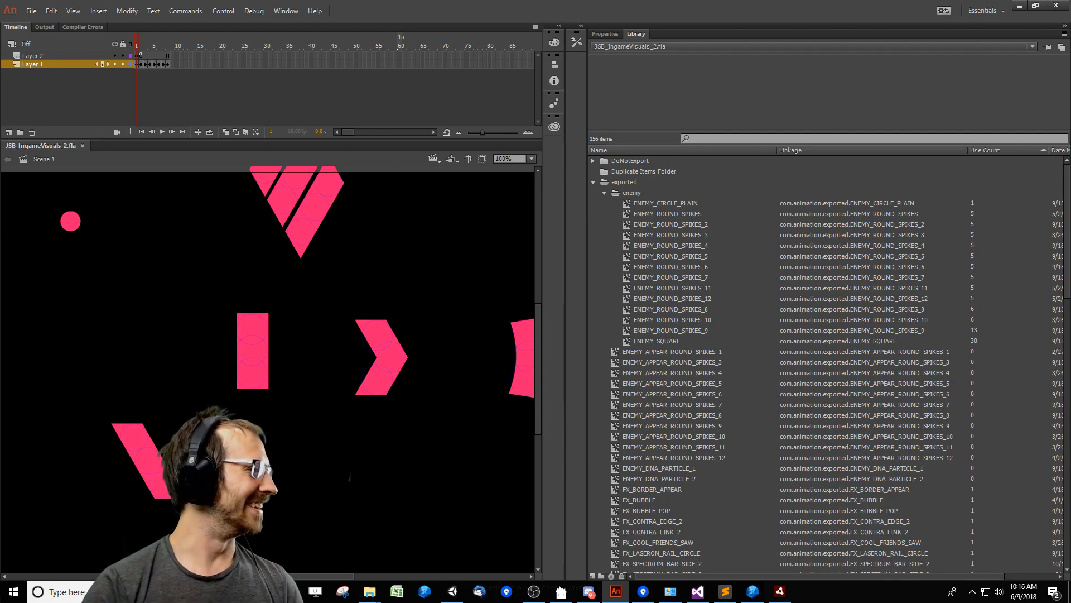
Inspect the ENEMY_APPEAR_ROUND_SPIKES_1, _3 and _4 symbols from the library and scrub through their appear animations.
key("alt+Tab")
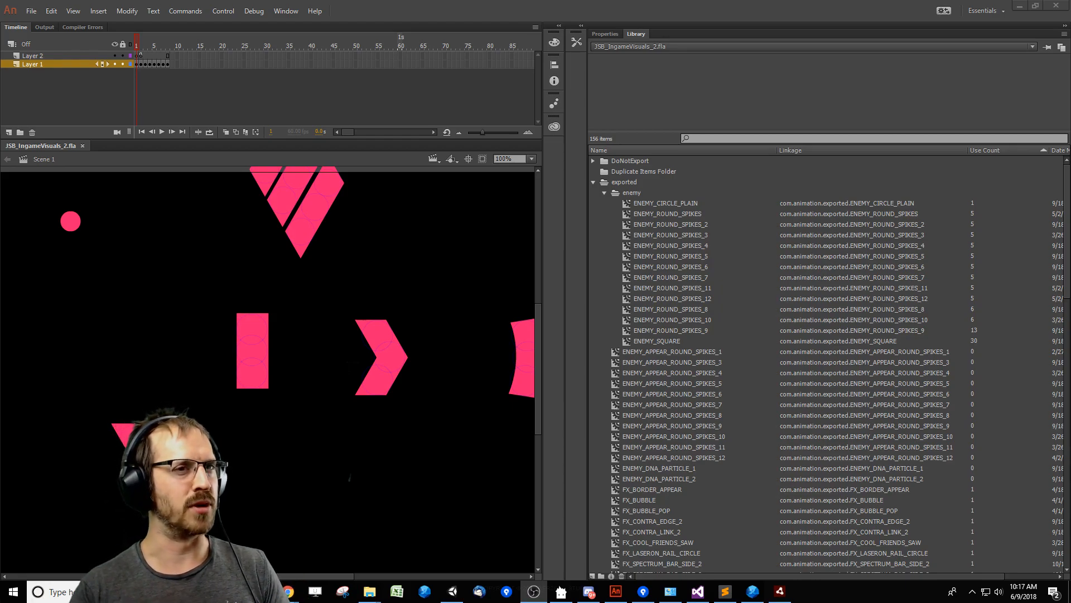
left_click(685, 363)
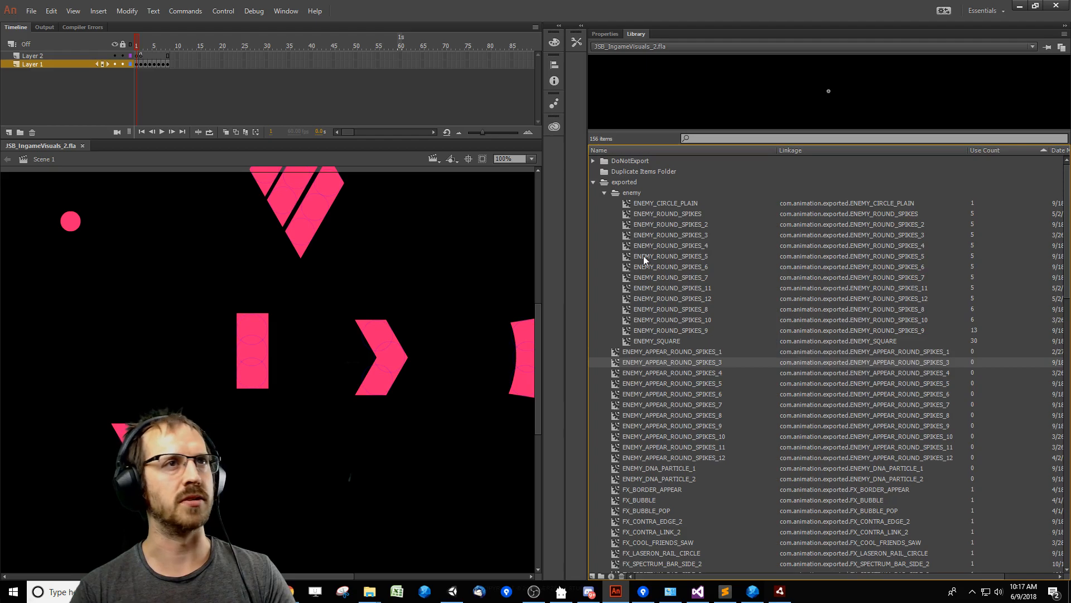
double_click(680, 352)
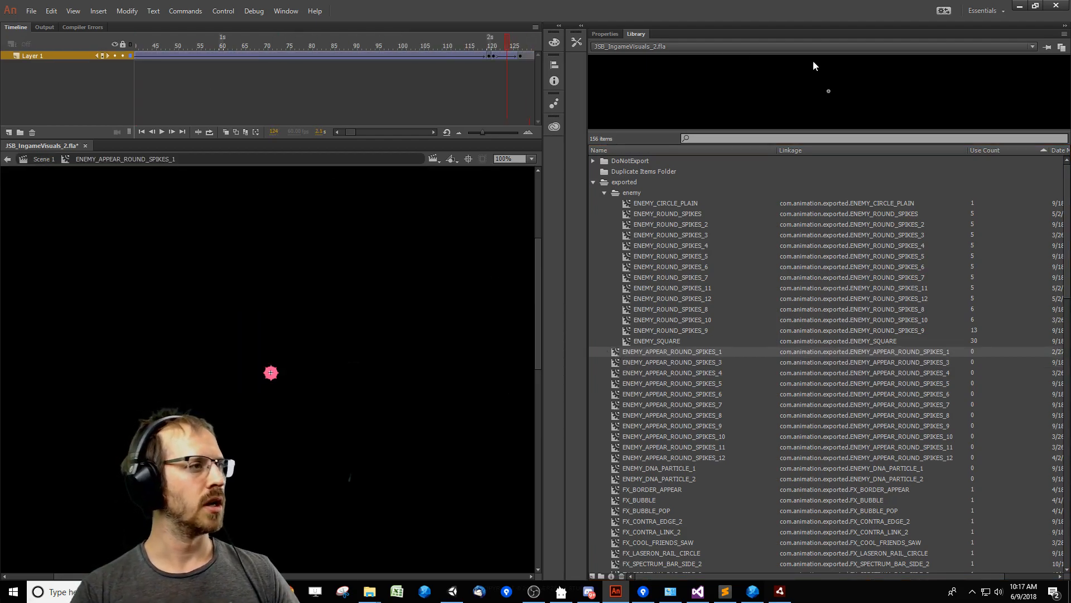
double_click(616, 363)
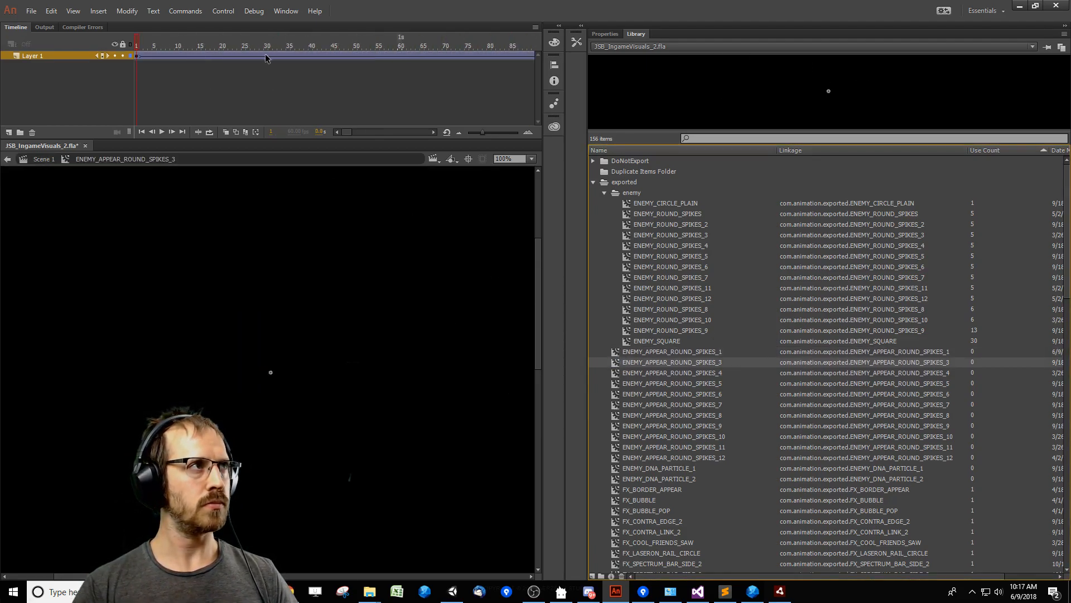
double_click(619, 373)
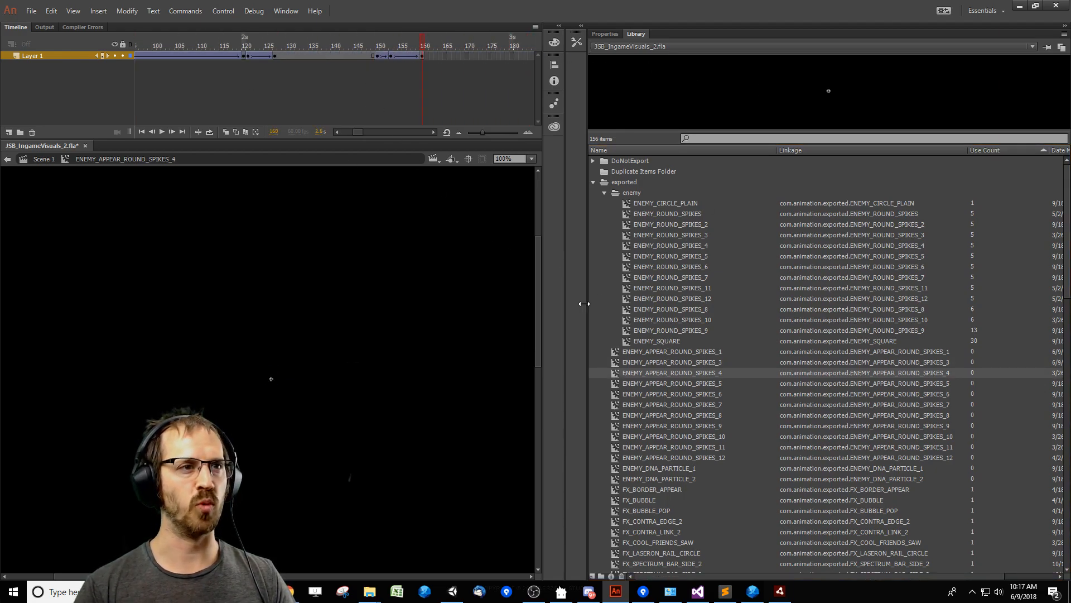
left_click(534, 591)
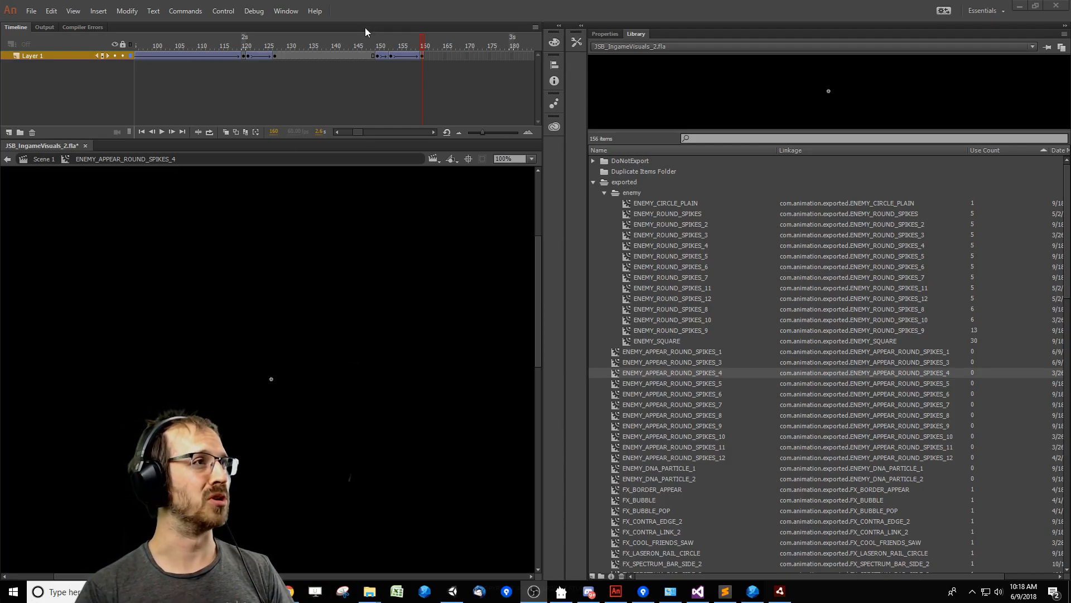
left_click(347, 45)
Switch to JustShapesAndBeatsEditor and set the appear-and-stay event's custom choice to ENEMY_APPEAR_ROUND_SPIKES_4.
left_click(779, 591)
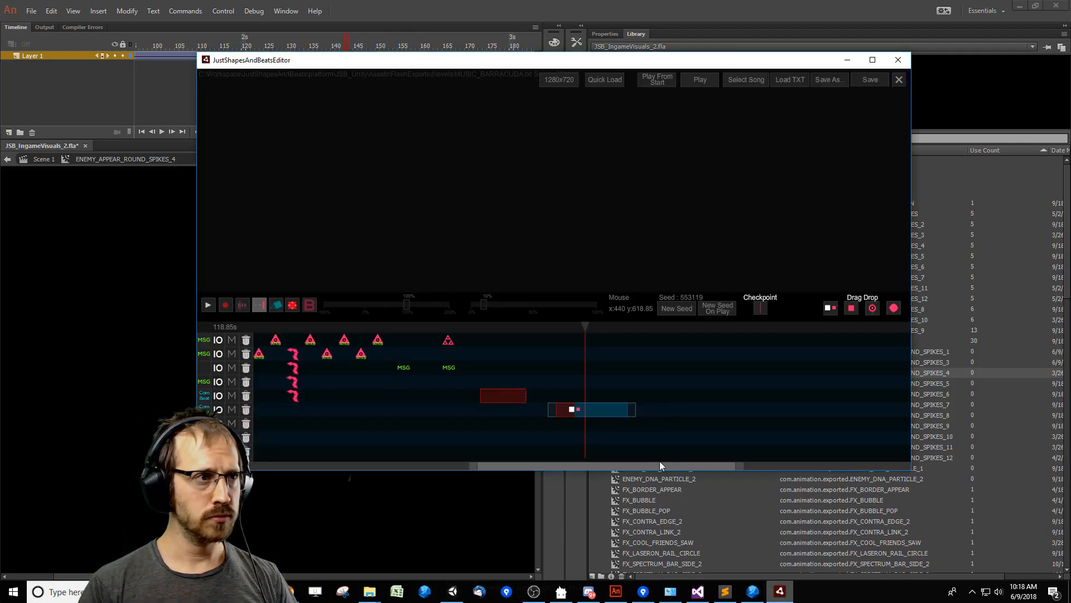
left_click(599, 412)
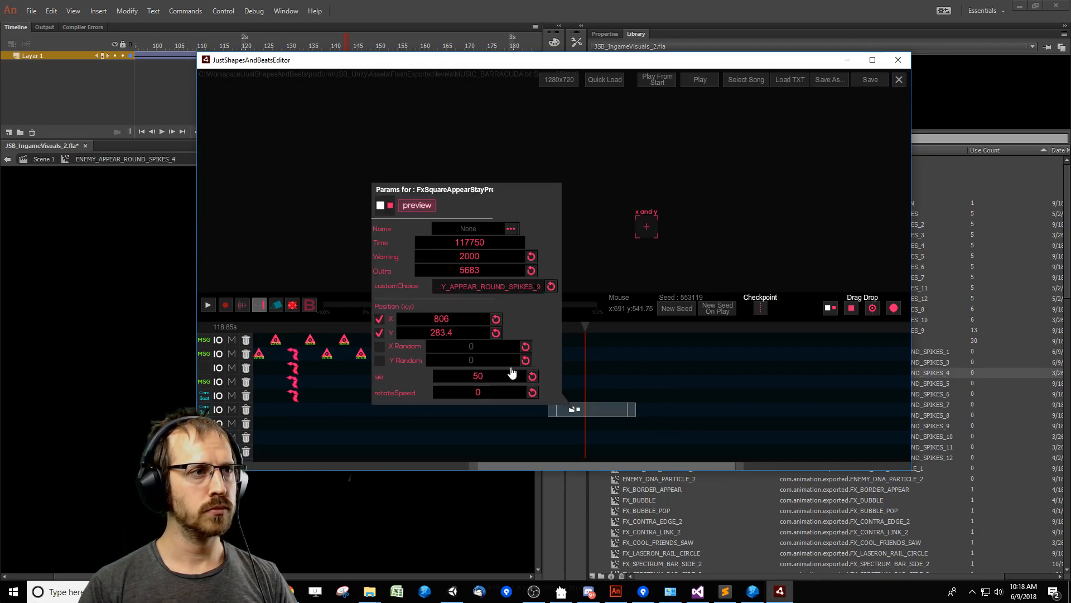
left_click(513, 287)
left_click(533, 384)
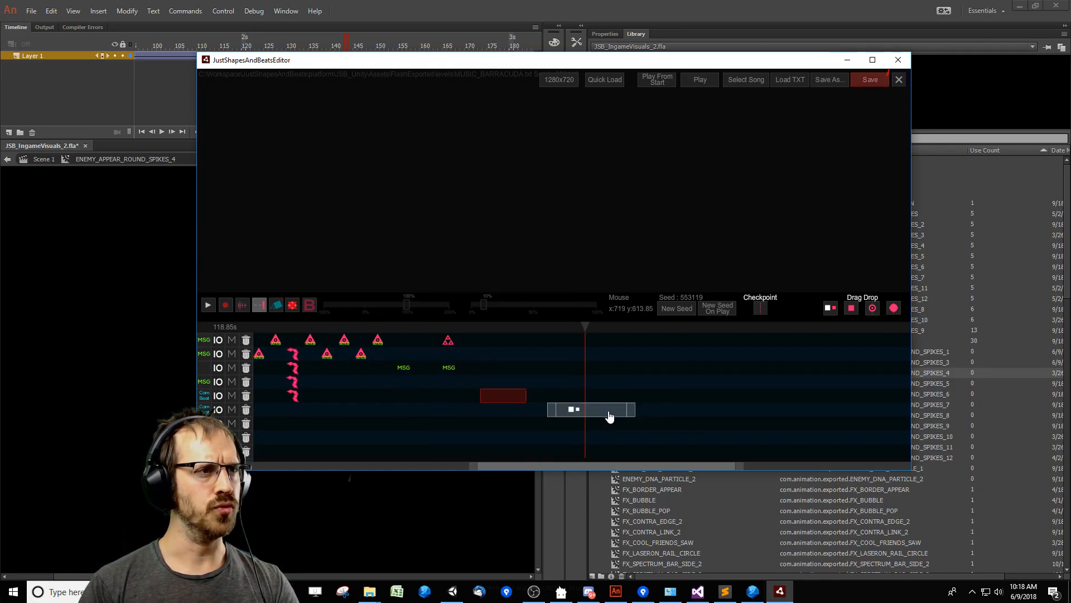
Move the event two tracks up and earlier to time 99400, place the playhead at about 97.35 s, and open its parameters.
left_click_drag(609, 417, 417, 389)
left_click(388, 328)
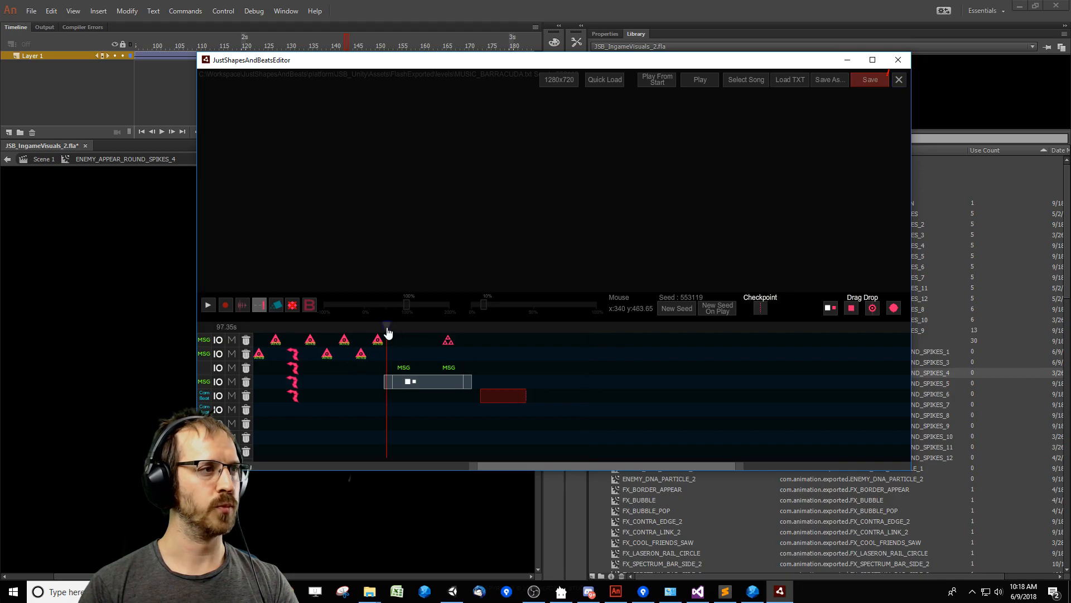
left_click(404, 373)
left_click(418, 386)
Set the event's position to X 640 and Y 360.
left_click(300, 290)
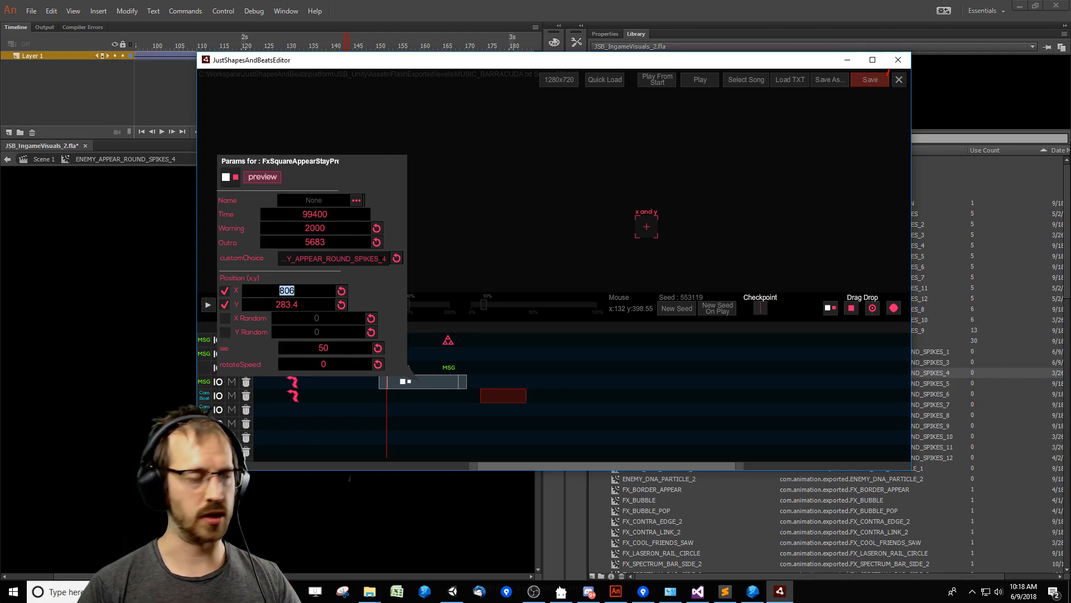
key("Return")
double_click(311, 302)
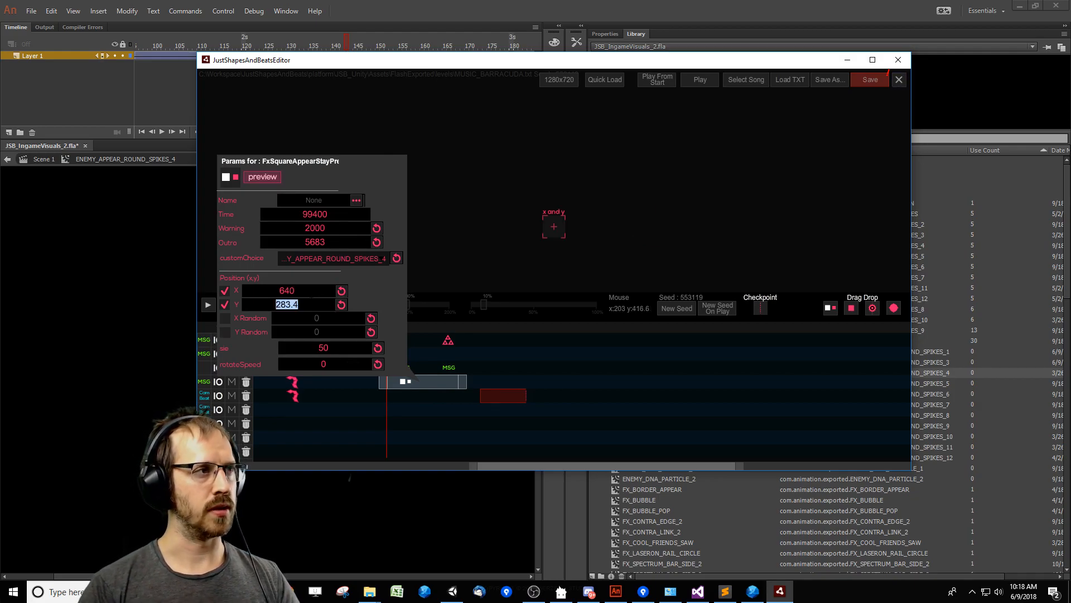
type("360")
key("Return")
left_click(425, 402)
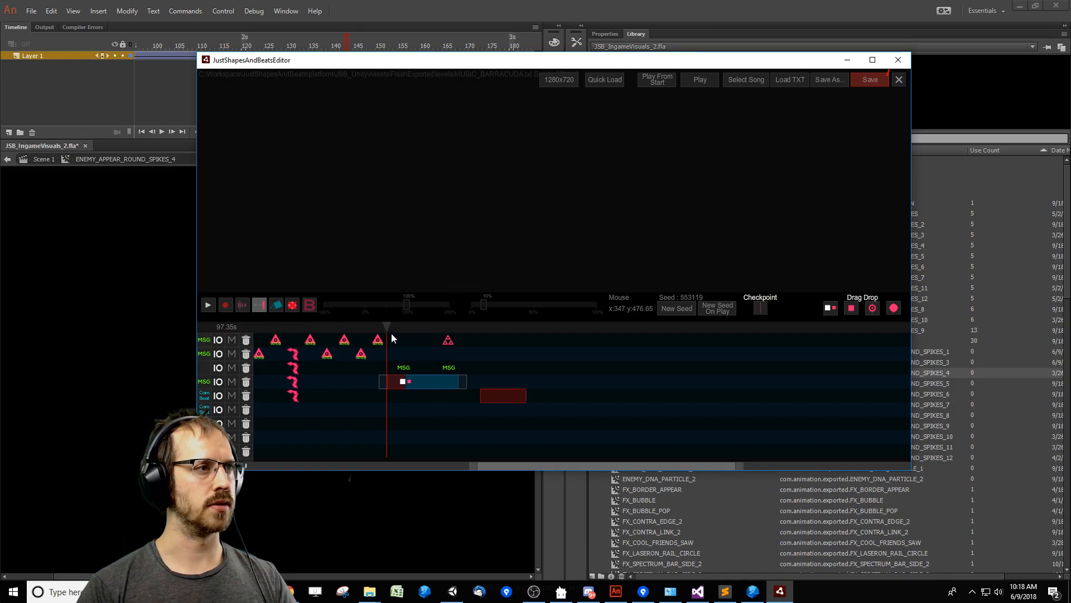
Play the level from just before the event to preview its warning and appearance, and save the level.
left_click_drag(390, 331, 383, 331)
key("space")
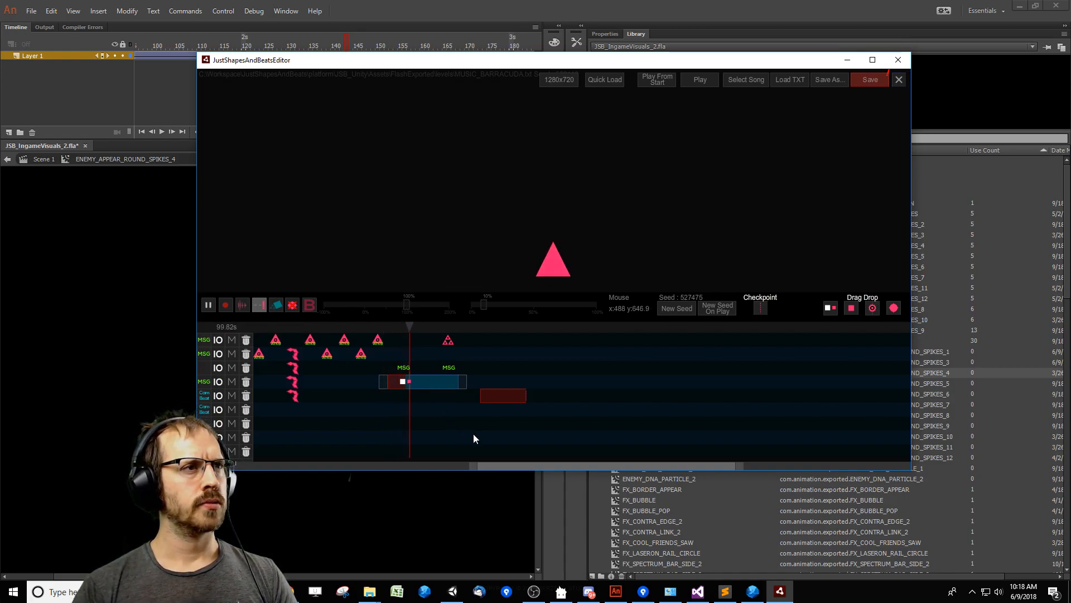
left_click(879, 78)
left_click_drag(817, 64, 626, 77)
Return to Adobe Animate, scrub ENEMY_APPEAR_ROUND_SPIKES_4 back to frame 120, and inspect its CircleWarning symbol.
left_click(832, 416)
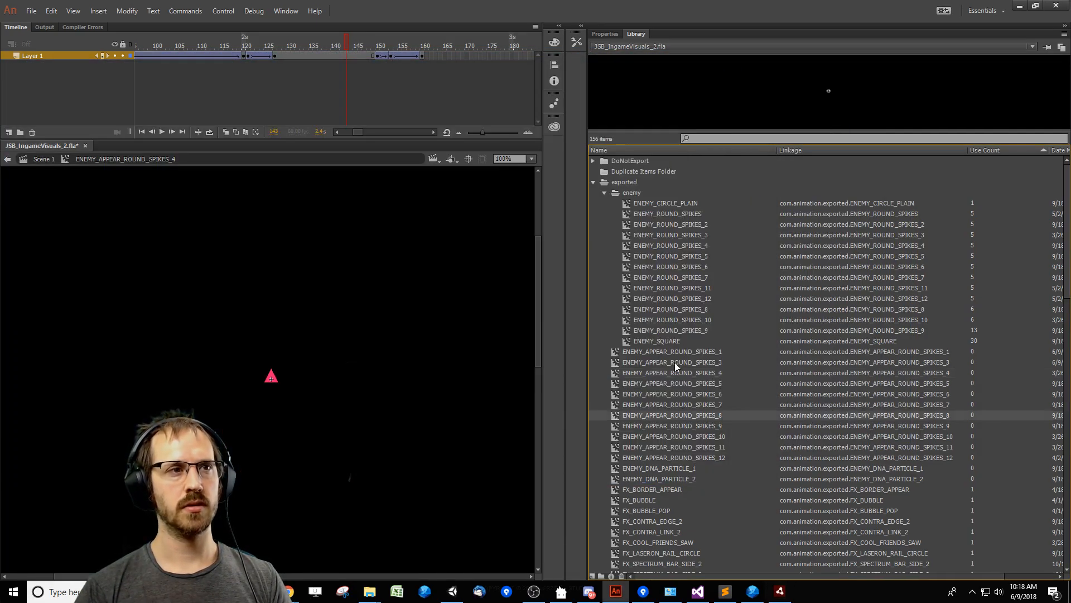
left_click(675, 363)
left_click(610, 377)
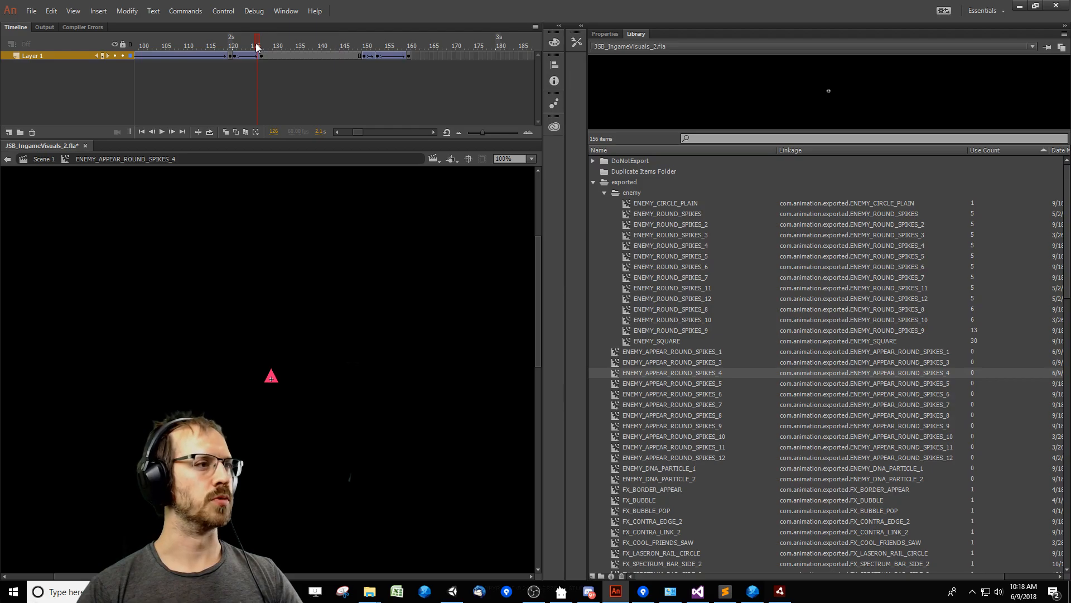
left_click_drag(473, 68, 308, 71)
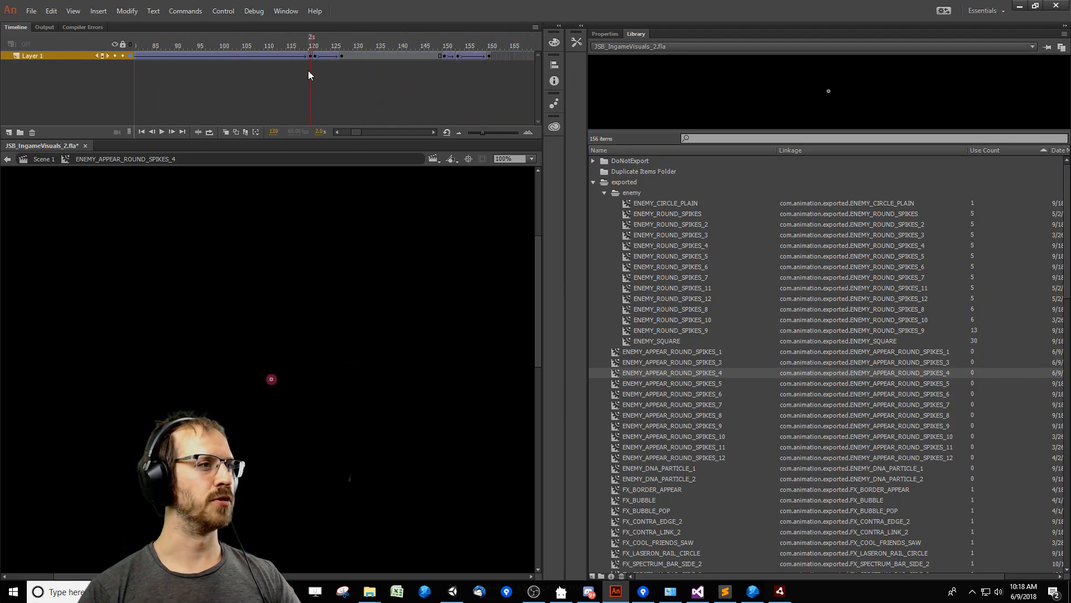
left_click_drag(245, 337, 302, 401)
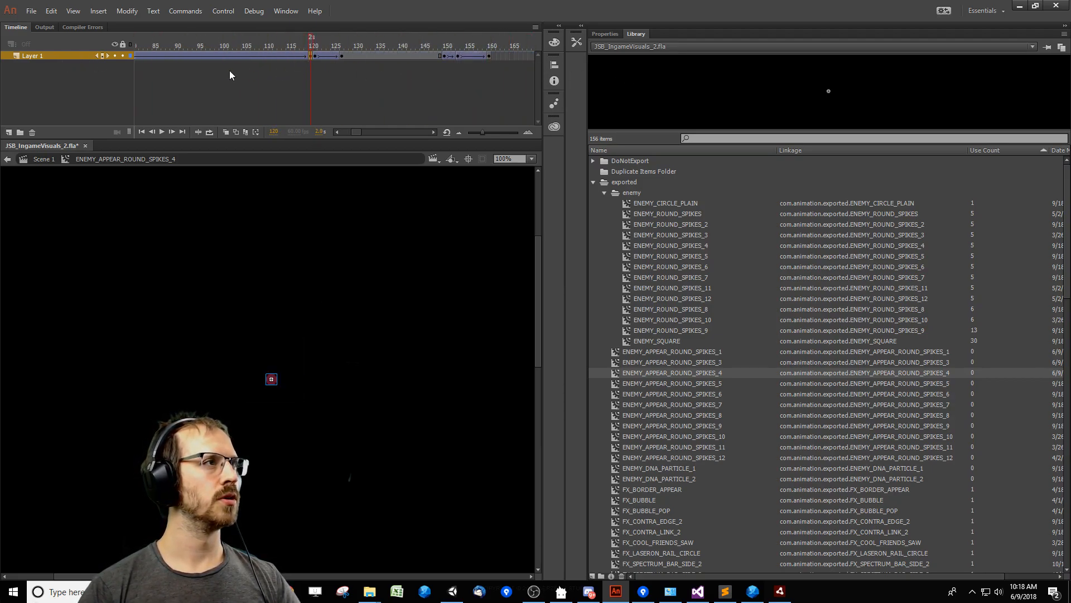
double_click(271, 380)
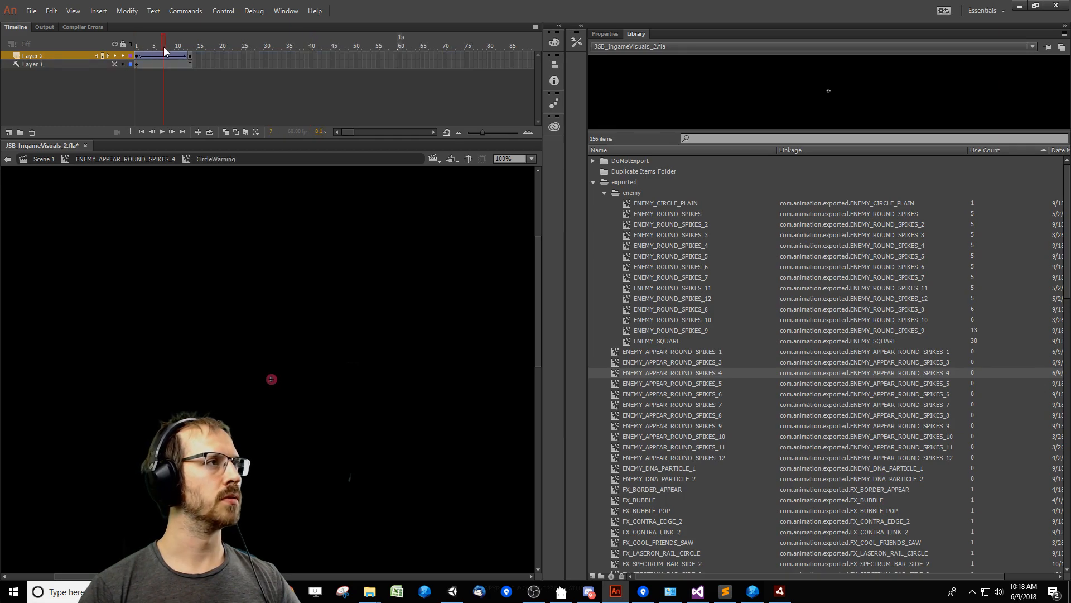
double_click(340, 334)
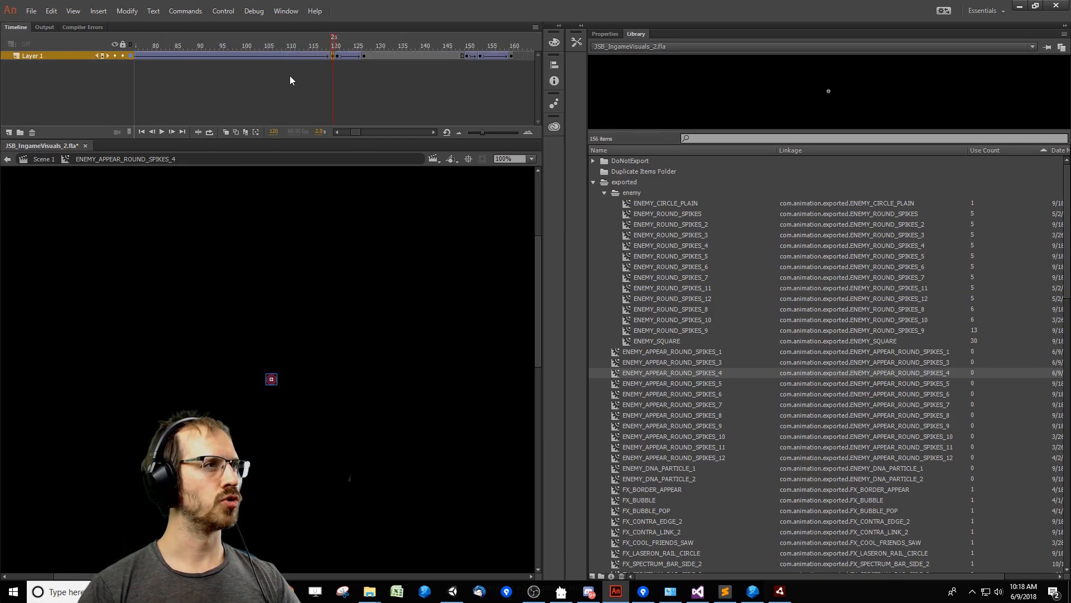
Duplicate CircleWarning as TriangleWarning and swap the warning instance at frame 120 to the new symbol.
left_click(612, 36)
left_click(1037, 84)
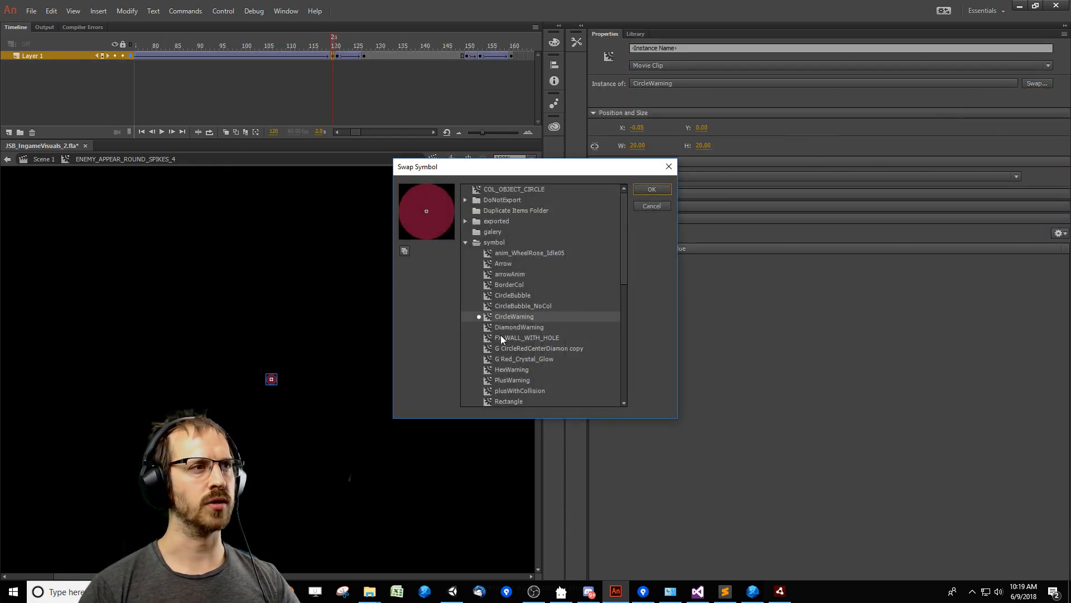
left_click_drag(618, 277, 631, 373)
scroll(480, 260, "up", 6)
left_click(405, 251)
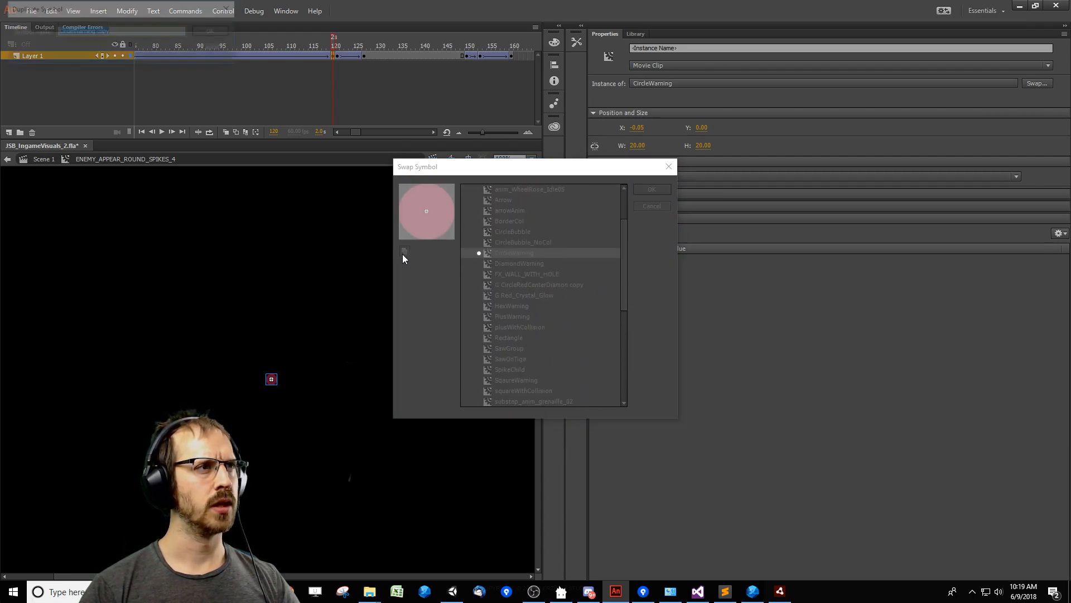
left_click_drag(73, 31, 17, 26)
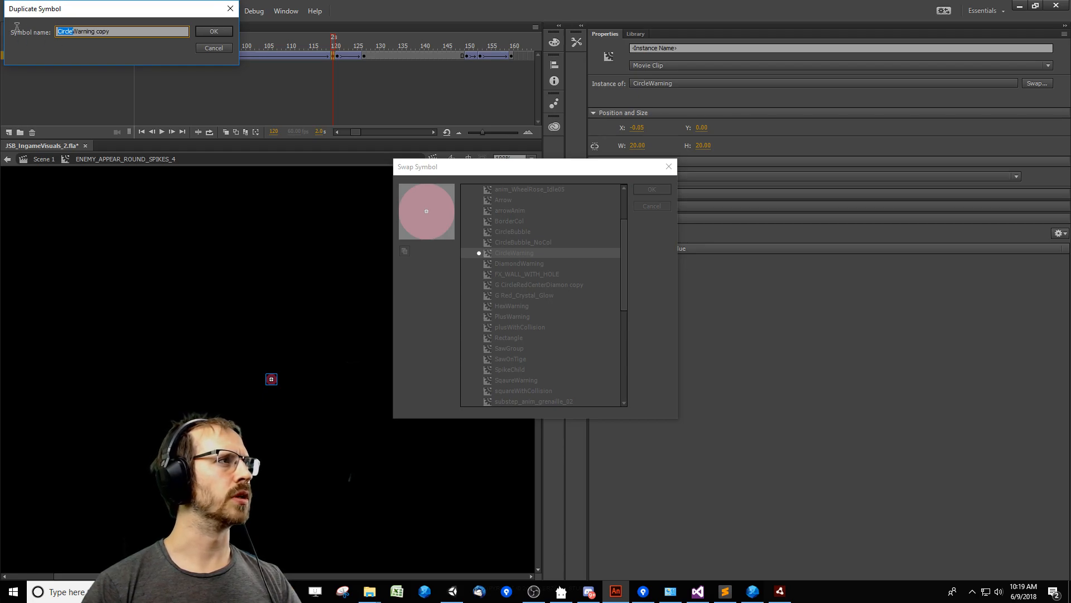
type("Triang")
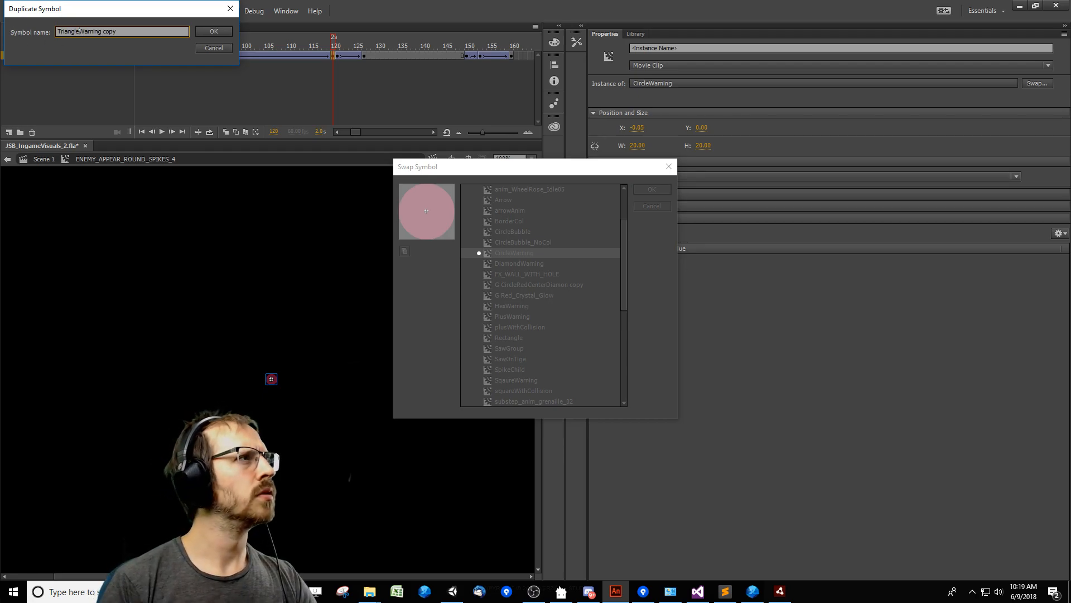
key("Return")
key("Return")
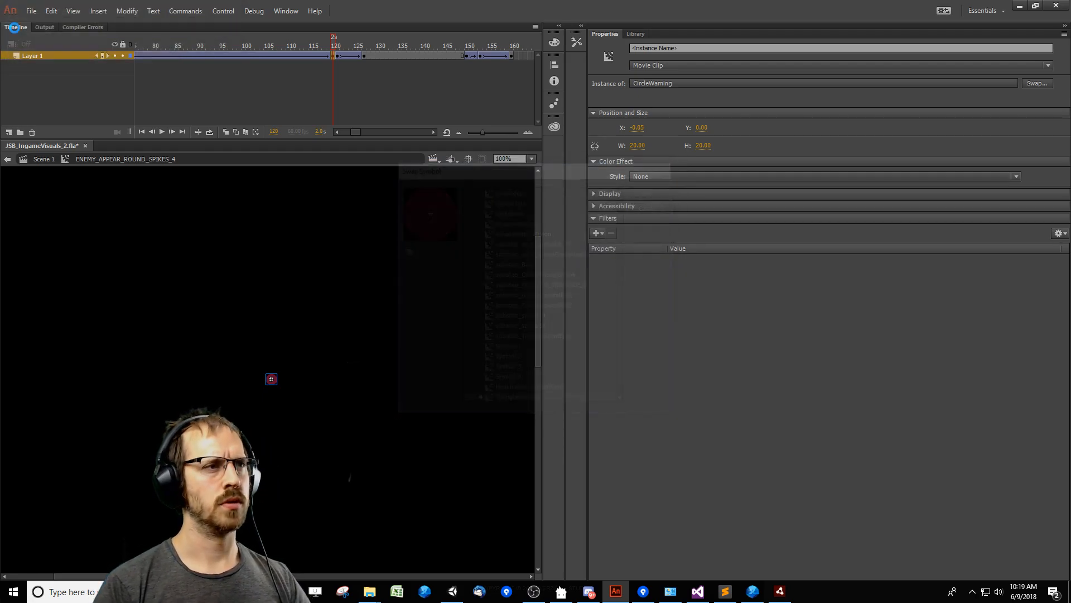
Swap the warning instance in the first keyframe of ENEMY_APPEAR_ROUND_SPIKES_4 to TriangleWarning.
left_click_drag(355, 131, 332, 129)
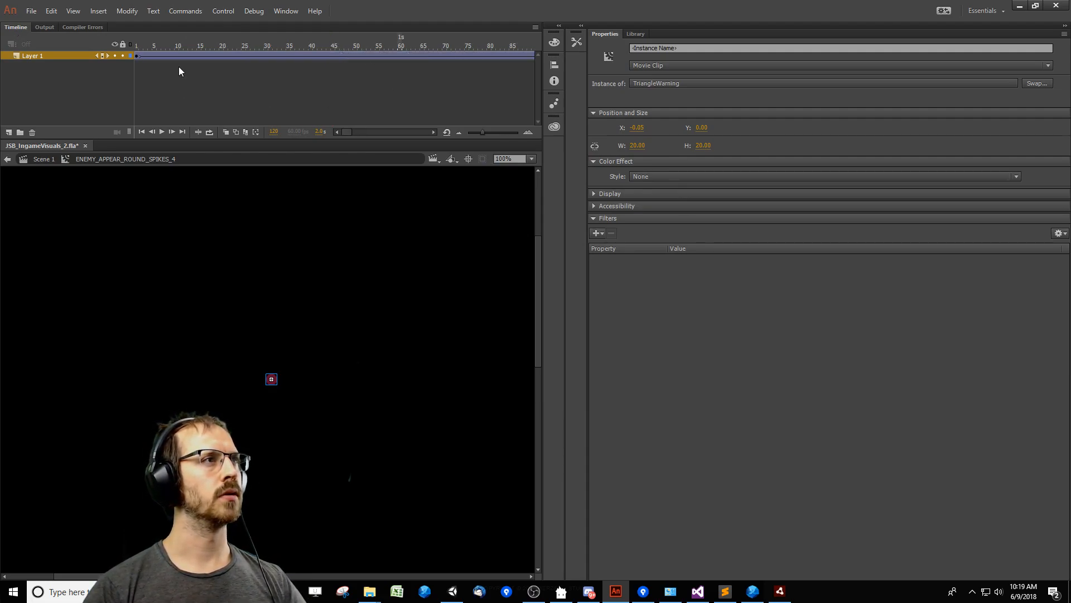
left_click_drag(189, 57, 53, 54)
left_click(1036, 83)
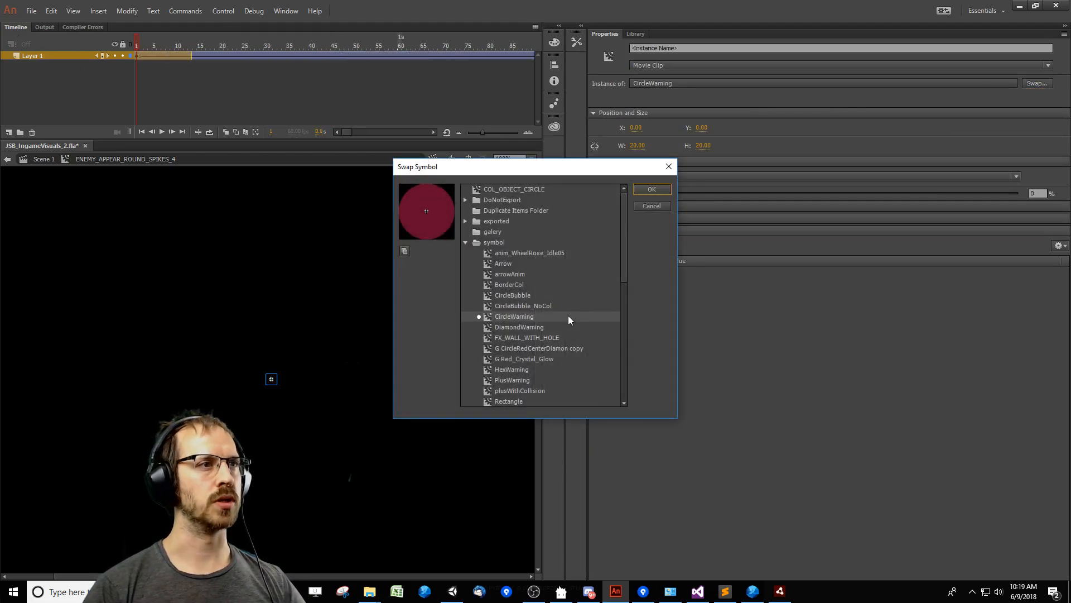
scroll(523, 375, "down", 15)
double_click(517, 339)
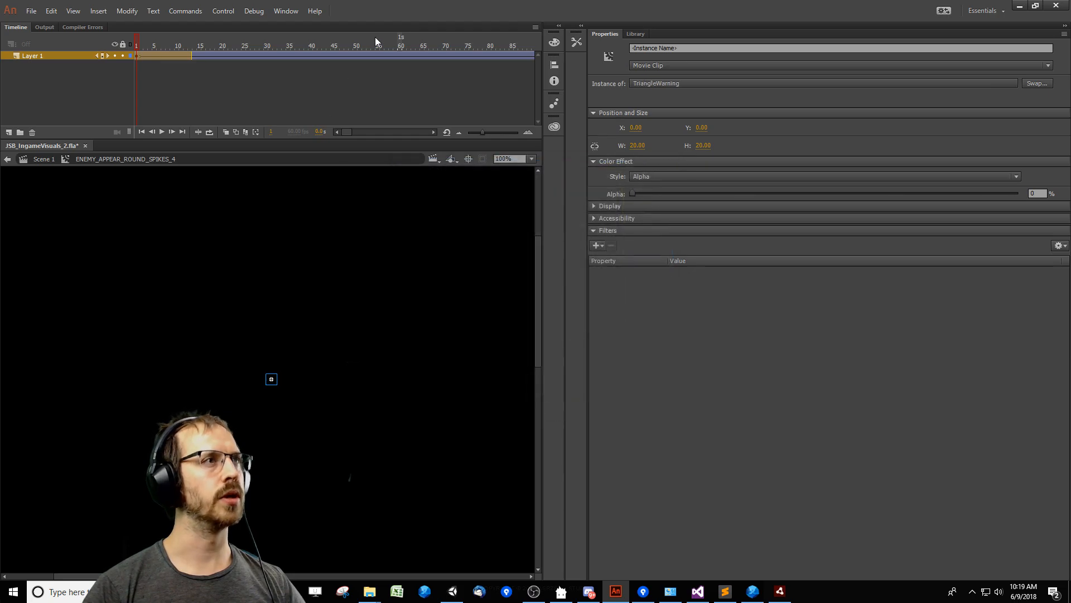
Open ENEMY_ROUND_SPIKES_4 from frame 135, copy its Triangle instance, and return to ENEMY_APPEAR_ROUND_SPIKES_4.
left_click_drag(416, 42, 386, 57)
double_click(272, 378)
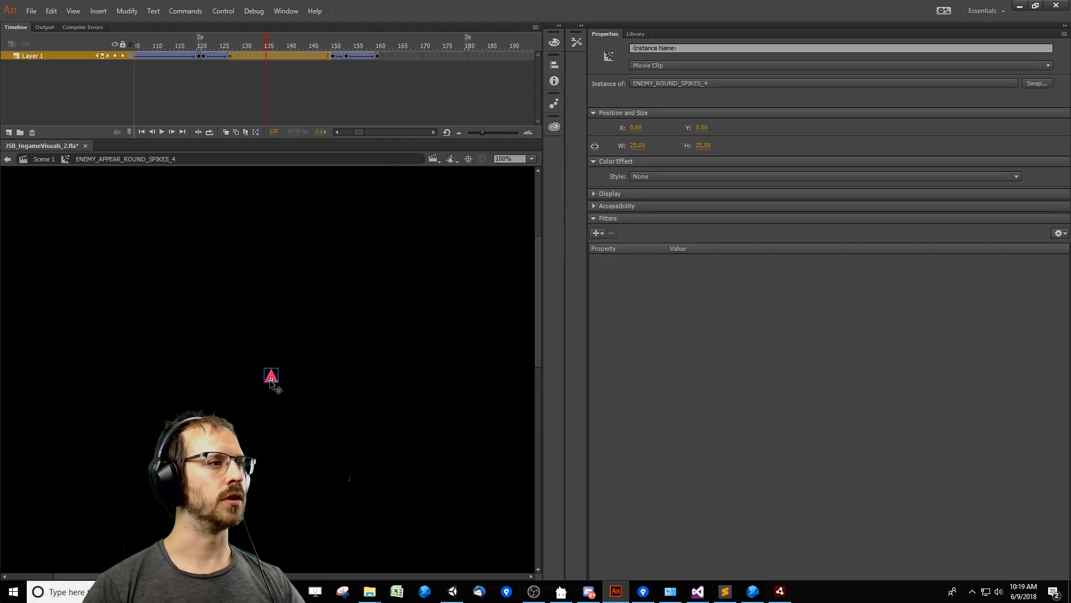
double_click(271, 376)
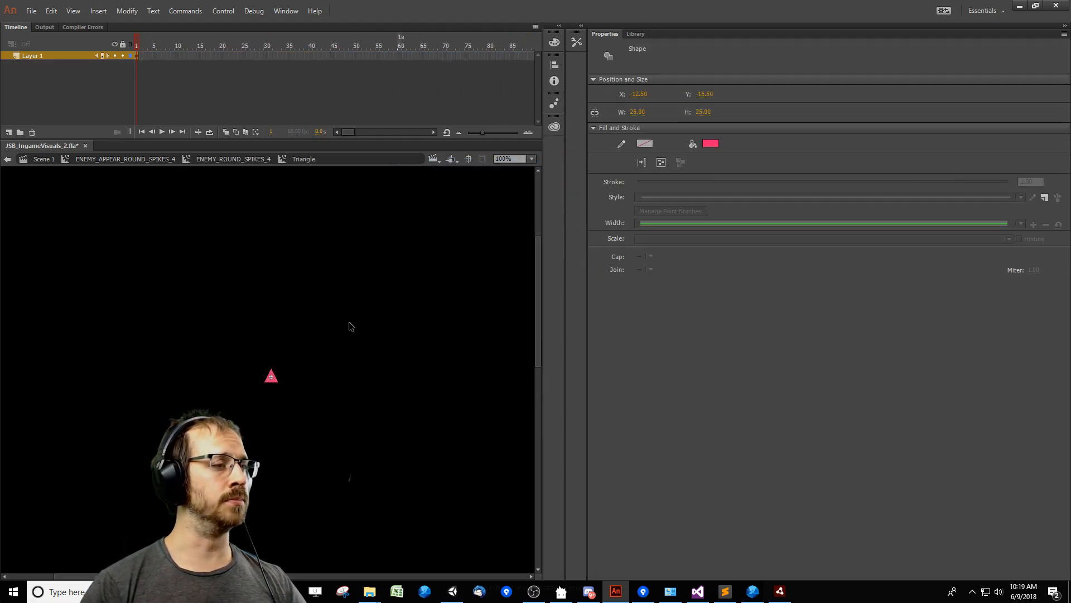
double_click(352, 341)
left_click(317, 310)
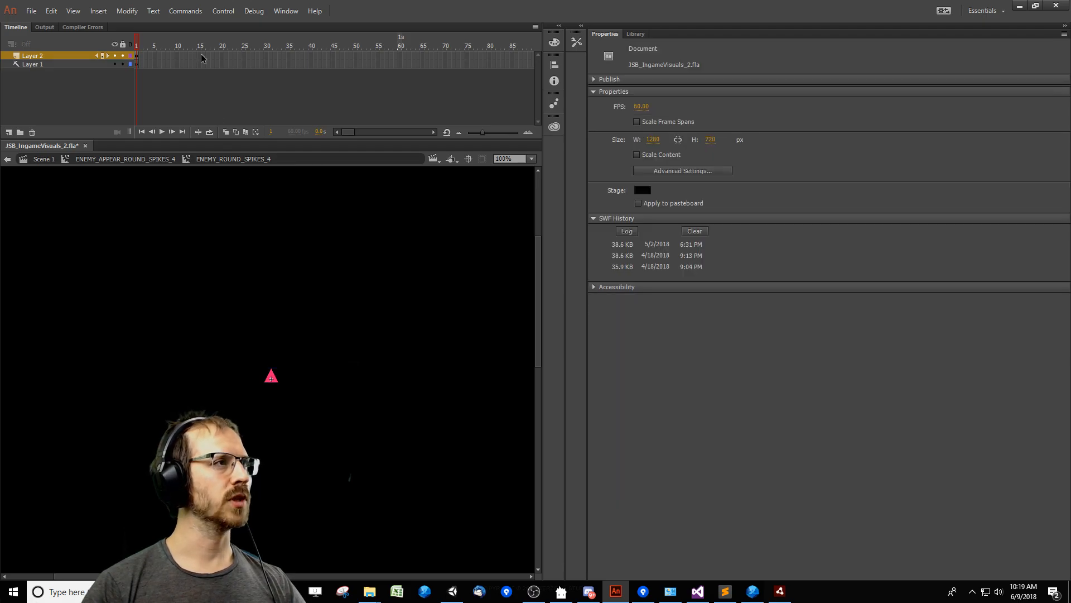
left_click(165, 160)
Open TriangleWarning for editing from frame 120 and paste the Triangle instance beside the circle in Layer 2.
left_click(267, 47)
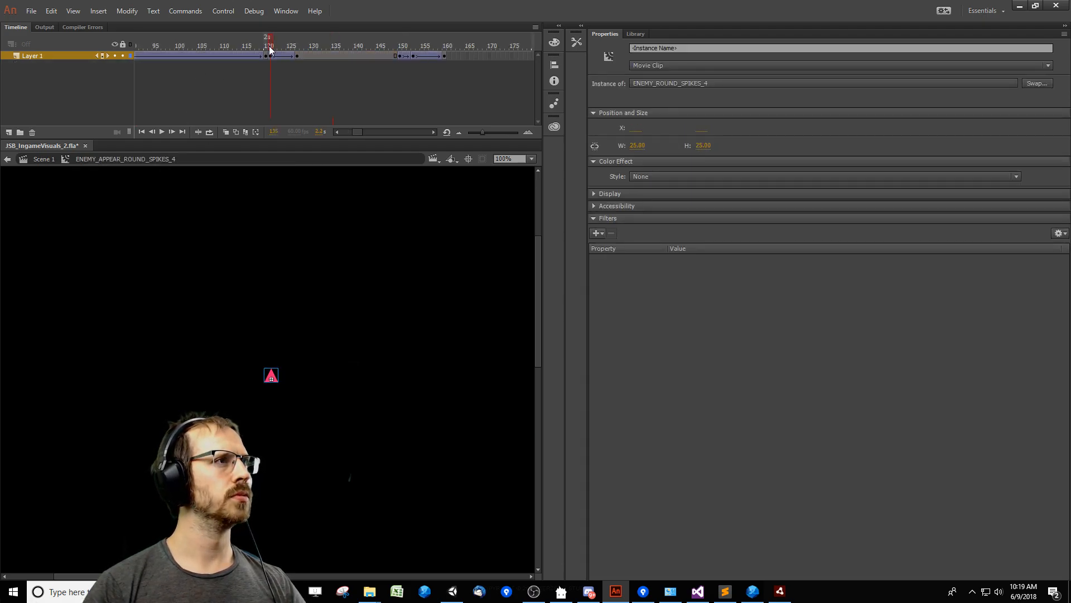
double_click(275, 378)
left_click(271, 379)
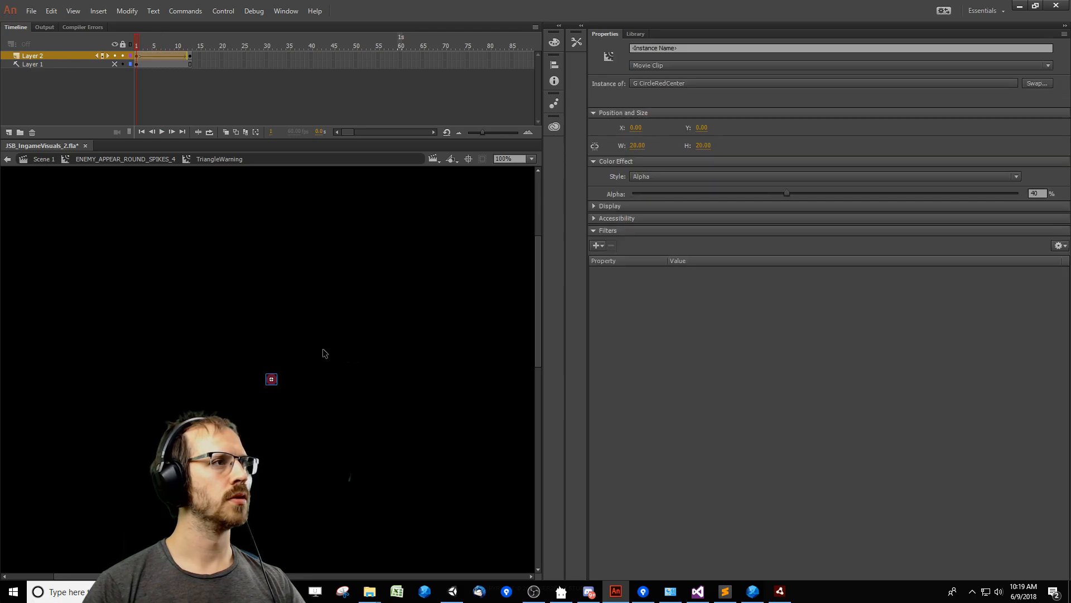
left_click(317, 393, "ctrl")
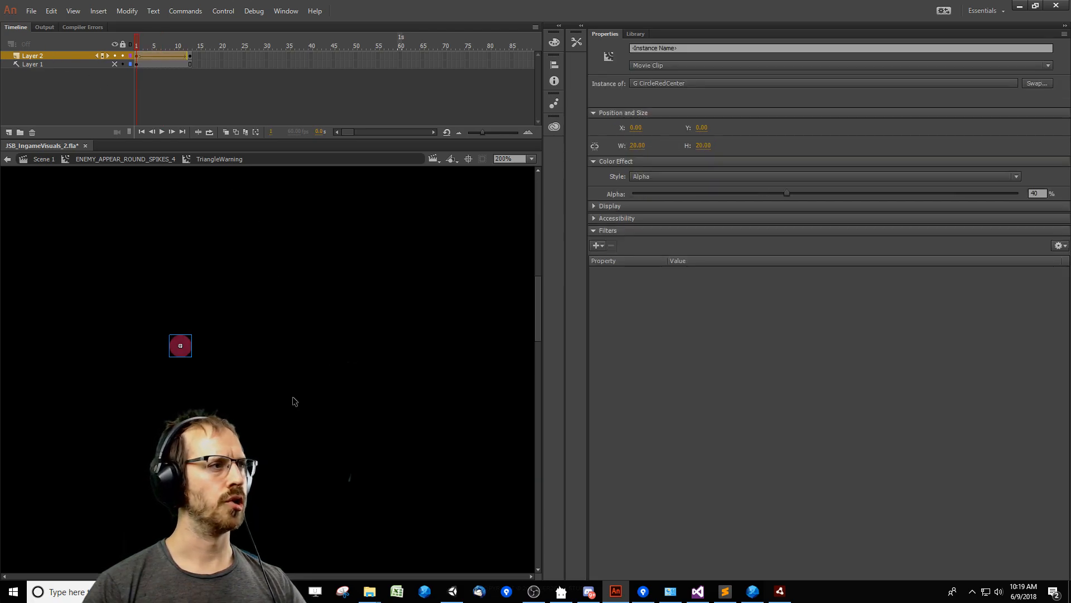
left_click_drag(302, 395, 514, 413)
key("ctrl+v")
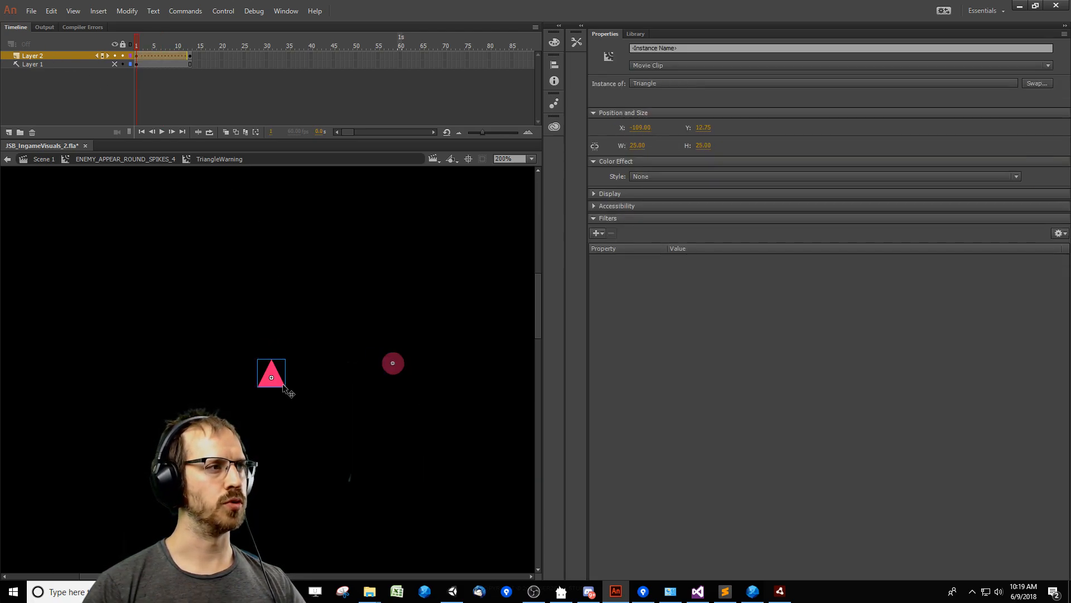
Position the pasted Triangle instance at X 0, Y 0 and apply an Alpha color effect of 40%.
left_click(645, 129)
type("0")
key("Tab")
type("0")
left_click(407, 371)
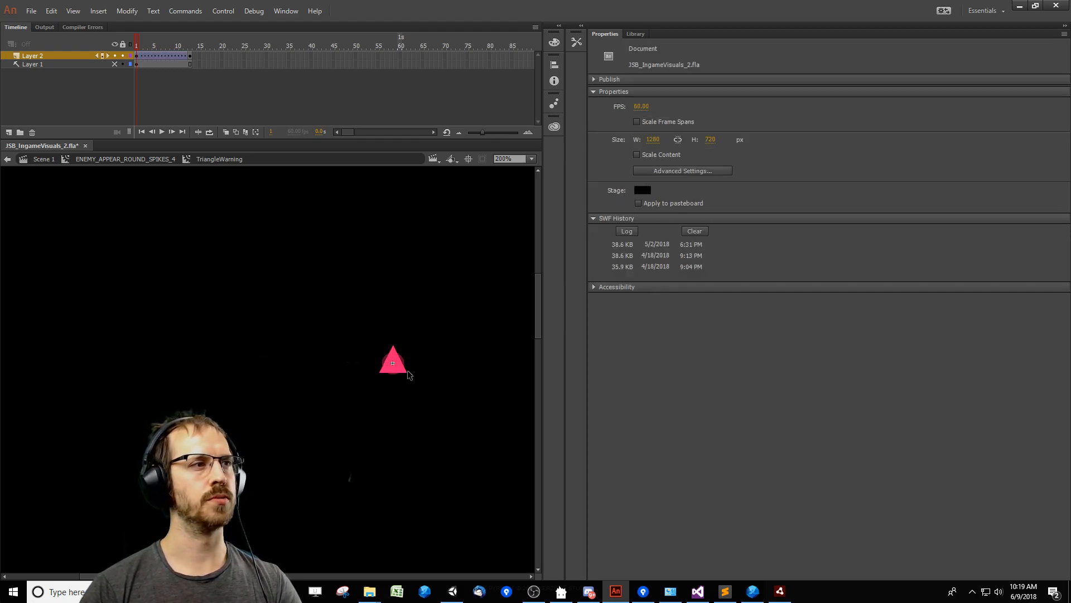
left_click(391, 370)
left_click(714, 176)
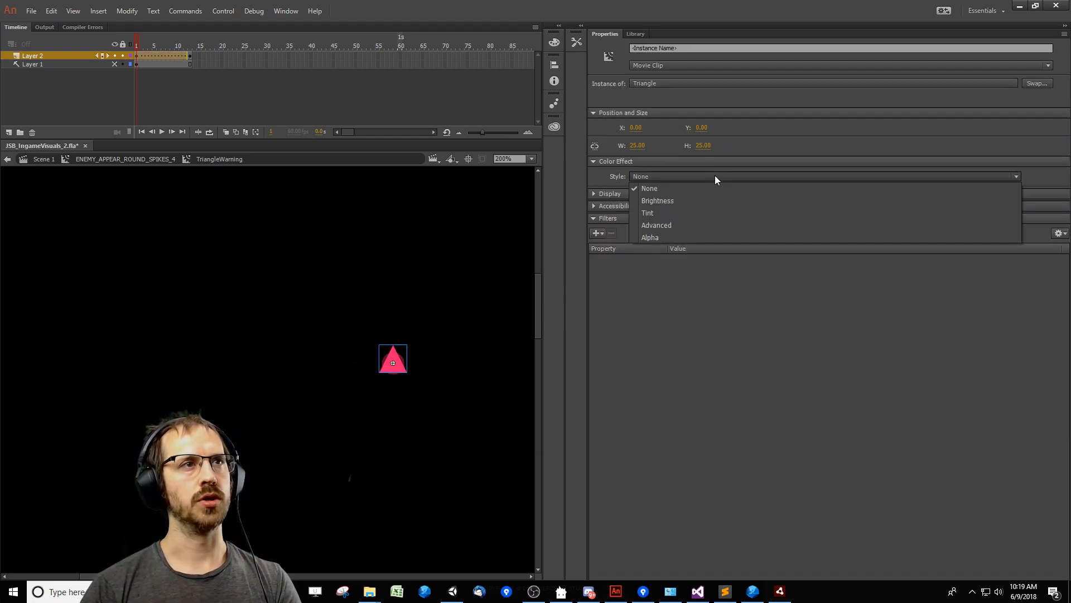
left_click(678, 234)
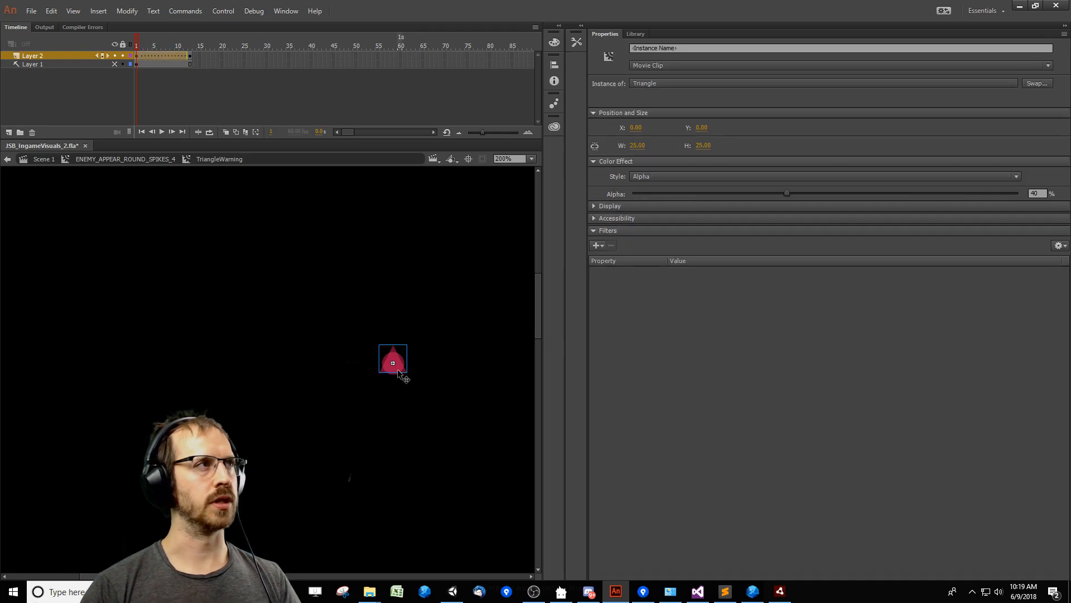
Remove the circle from the first keyframe of TriangleWarning, restoring the semi-transparent triangle in its original place.
left_click(298, 407)
left_click_drag(297, 405, 493, 270)
key("Delete")
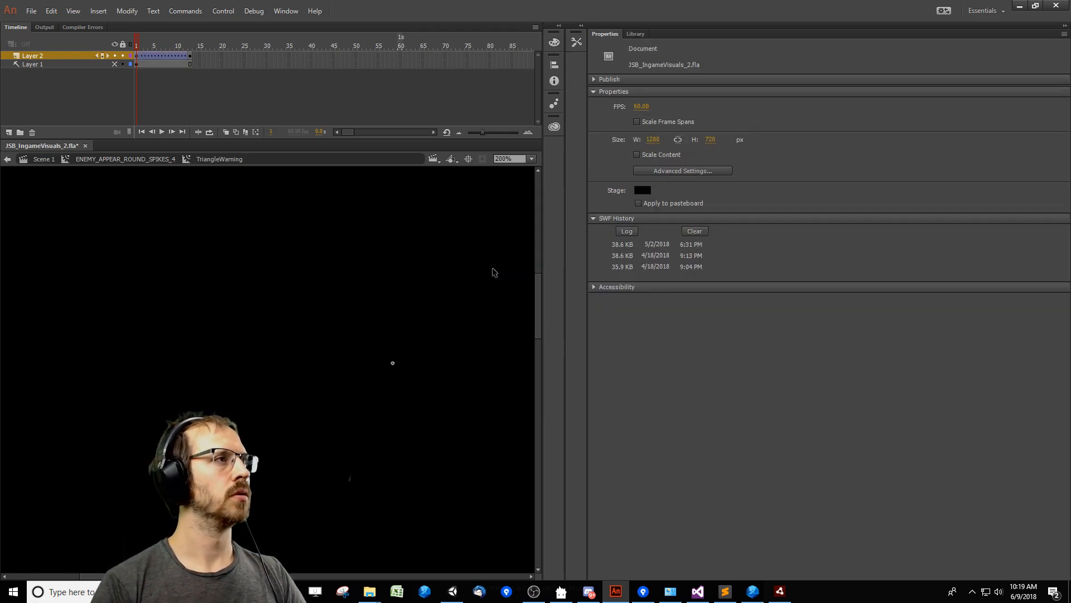
key("ctrl+shift+v")
left_click(225, 54)
left_click_drag(277, 436, 502, 288)
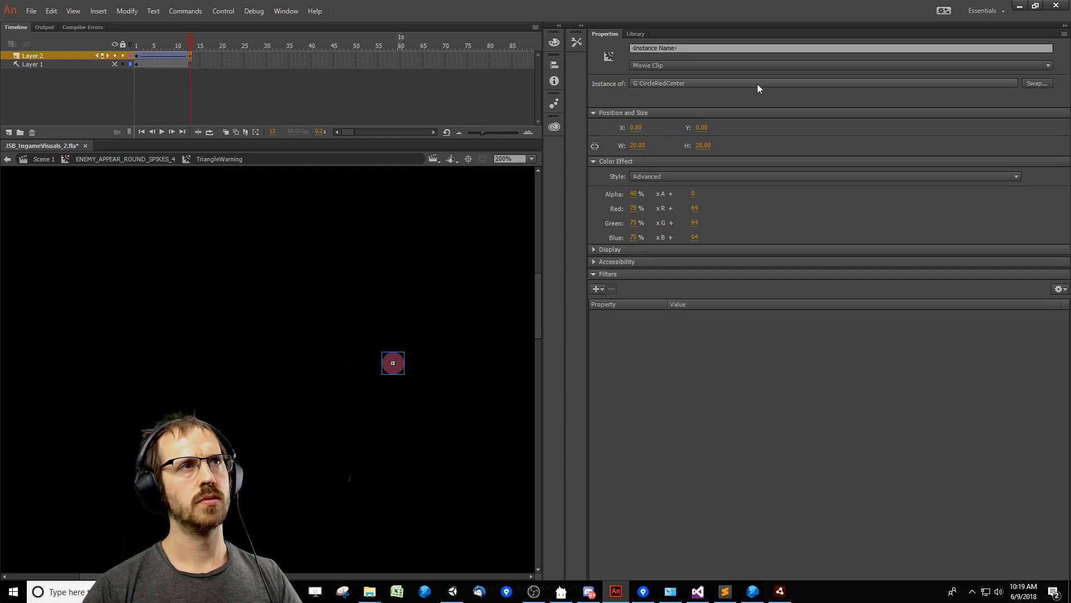
left_click(1029, 82)
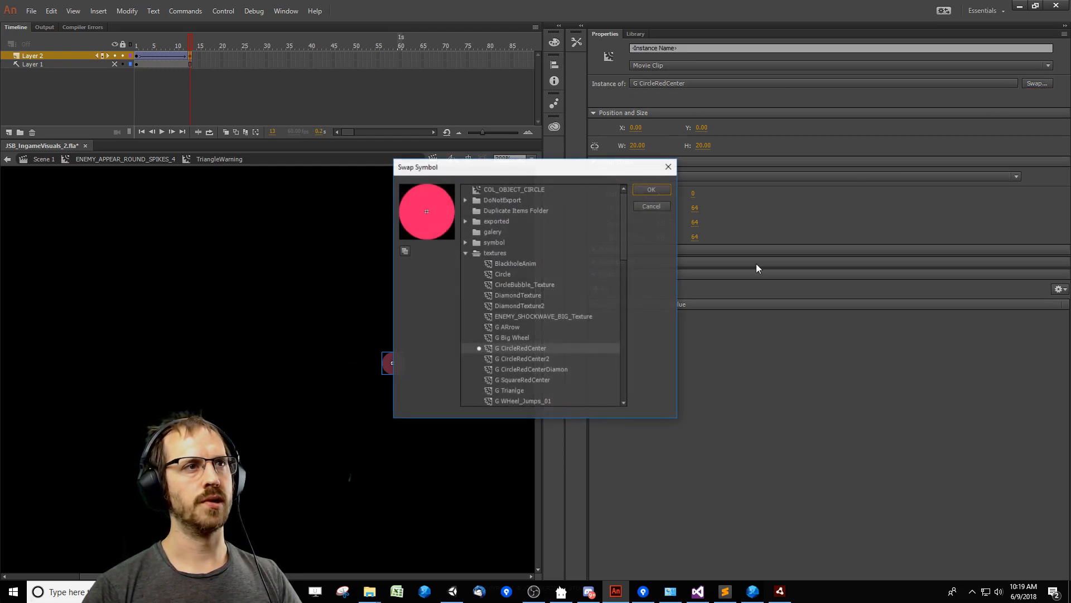
left_click(658, 208)
Locate the first keyframe's Triangle symbol in the library to find its folder.
left_click(137, 47)
left_click_drag(259, 431, 489, 287)
right_click(389, 372)
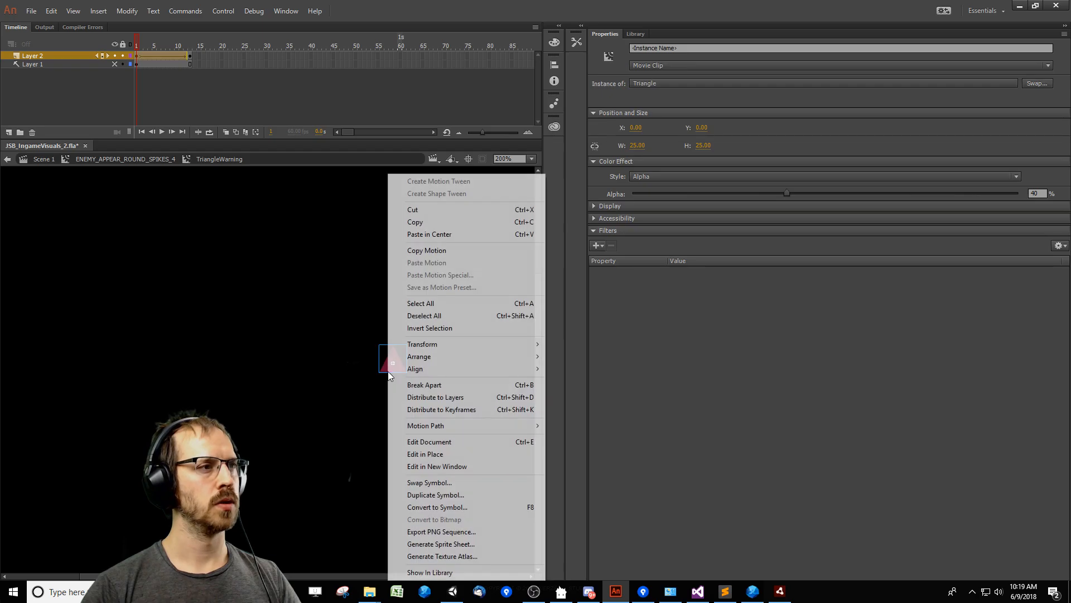
left_click(430, 572)
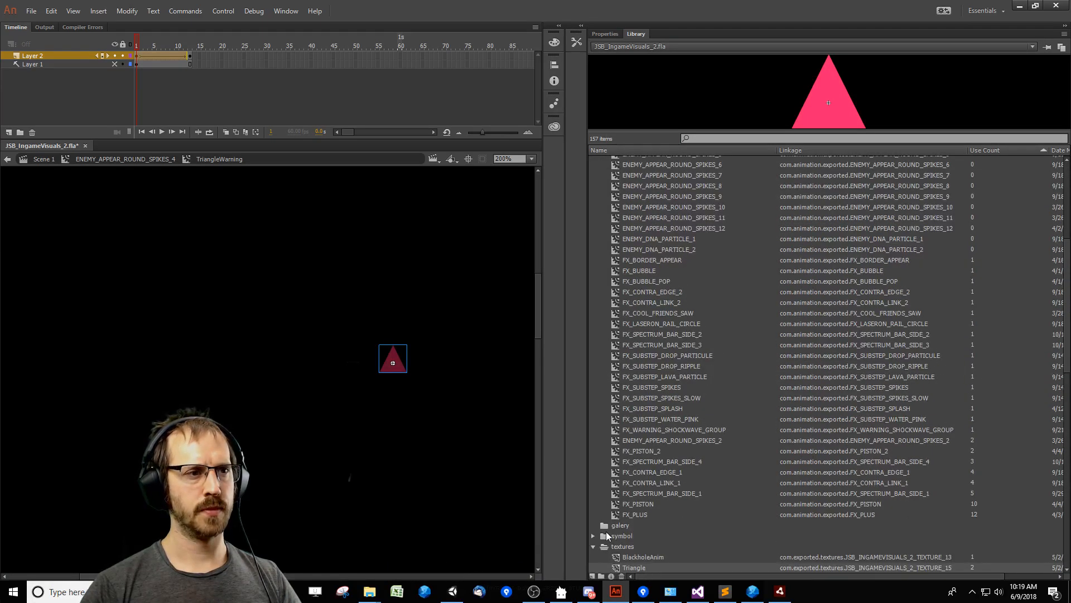
Swap the G CircleRedCenter instance in TriangleWarning's last keyframe for the Triangle symbol from the textures folder.
key("Return")
left_click(605, 34)
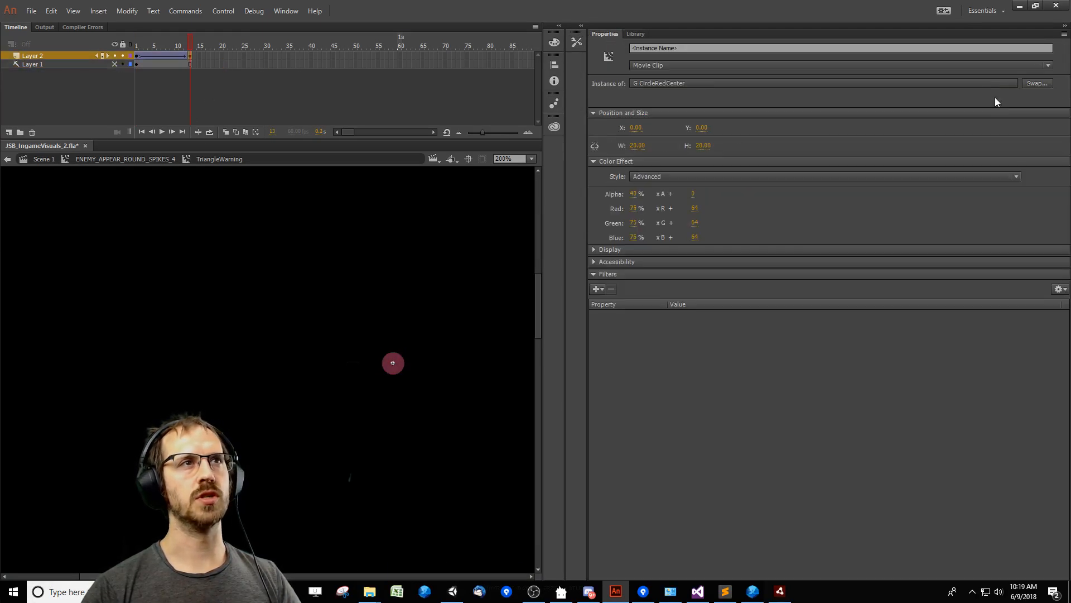
left_click(1039, 83)
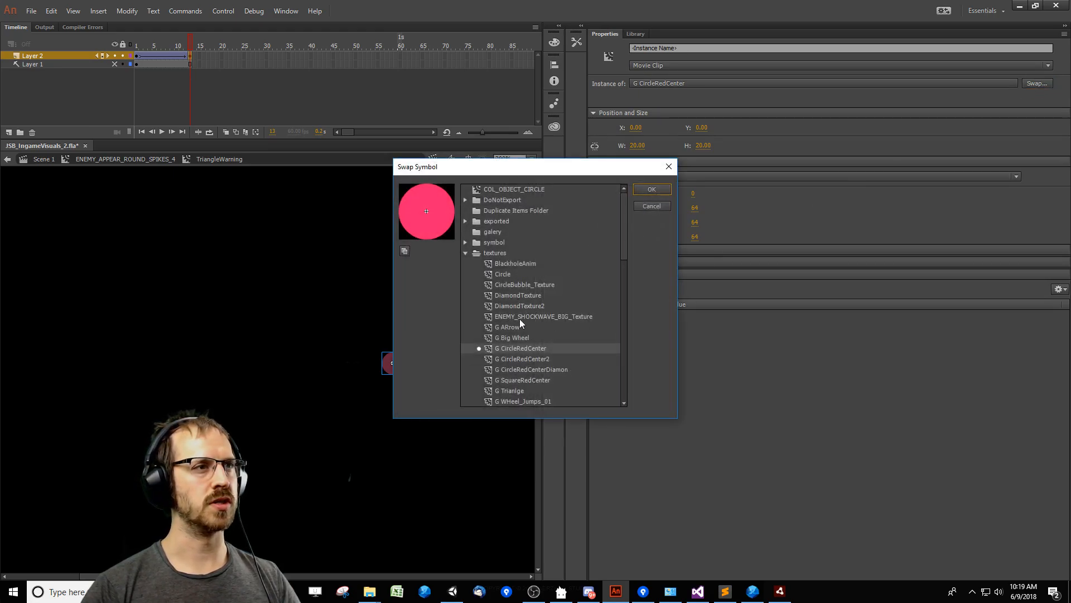
left_click_drag(620, 260, 625, 374)
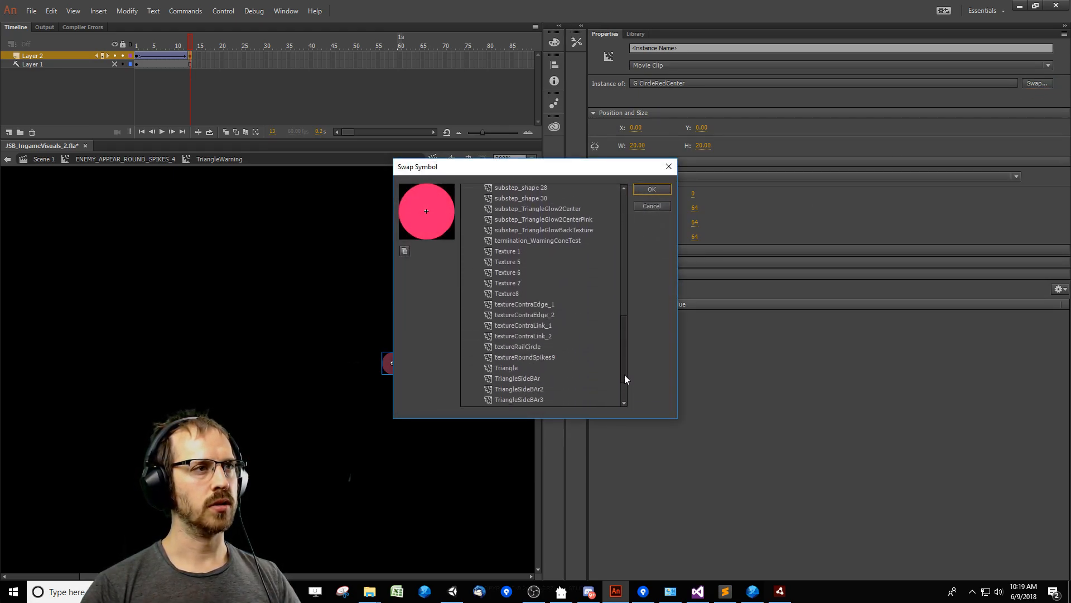
double_click(519, 358)
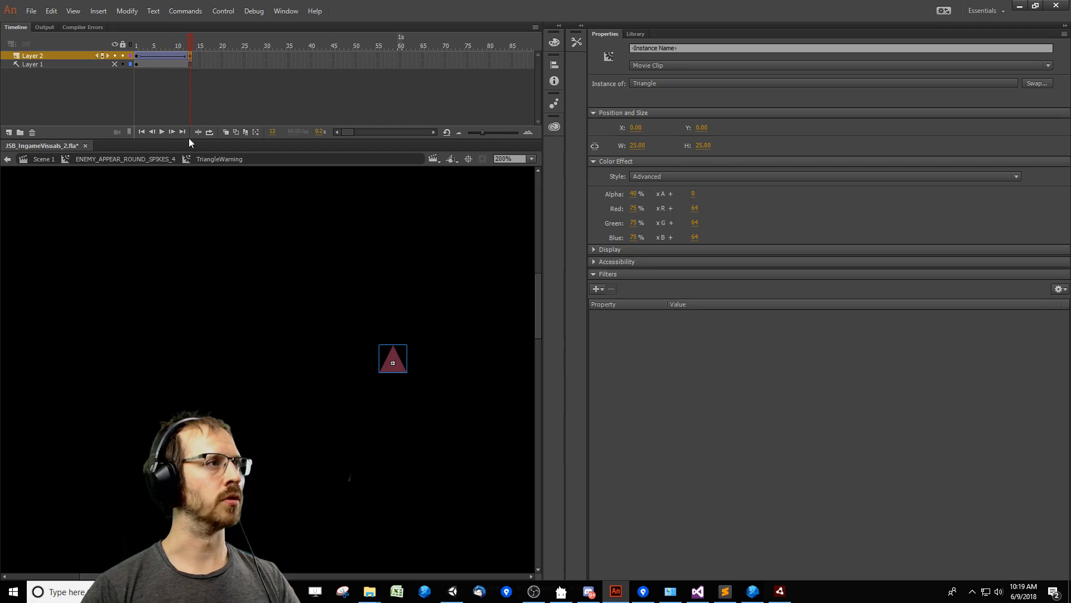
left_click_drag(184, 51, 136, 51)
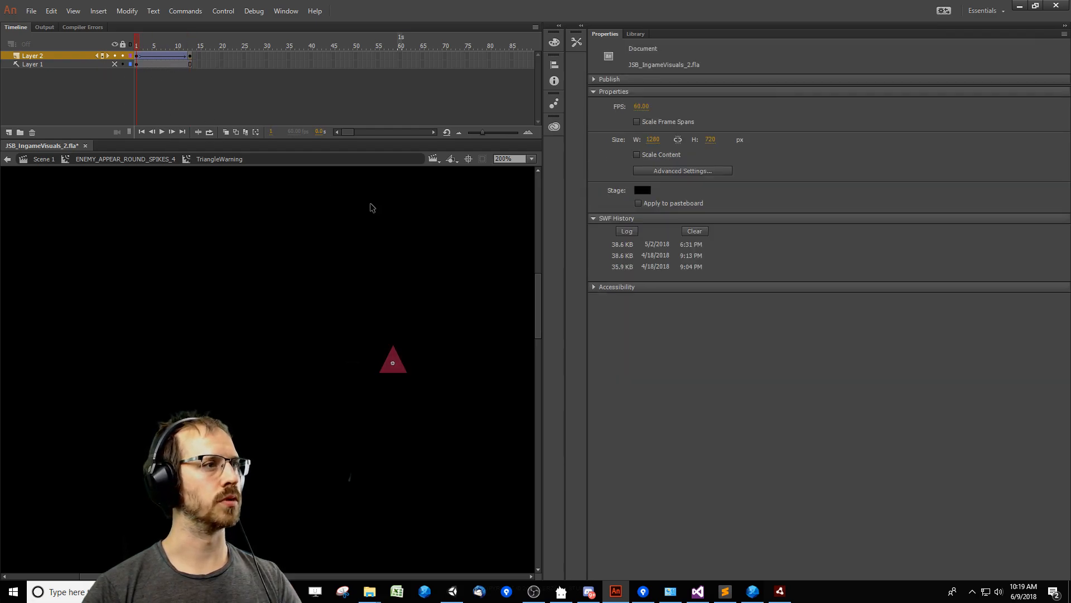
Return to ENEMY_APPEAR_ROUND_SPIKES_4 and locate its TriangleWarning symbol in the library.
double_click(298, 387)
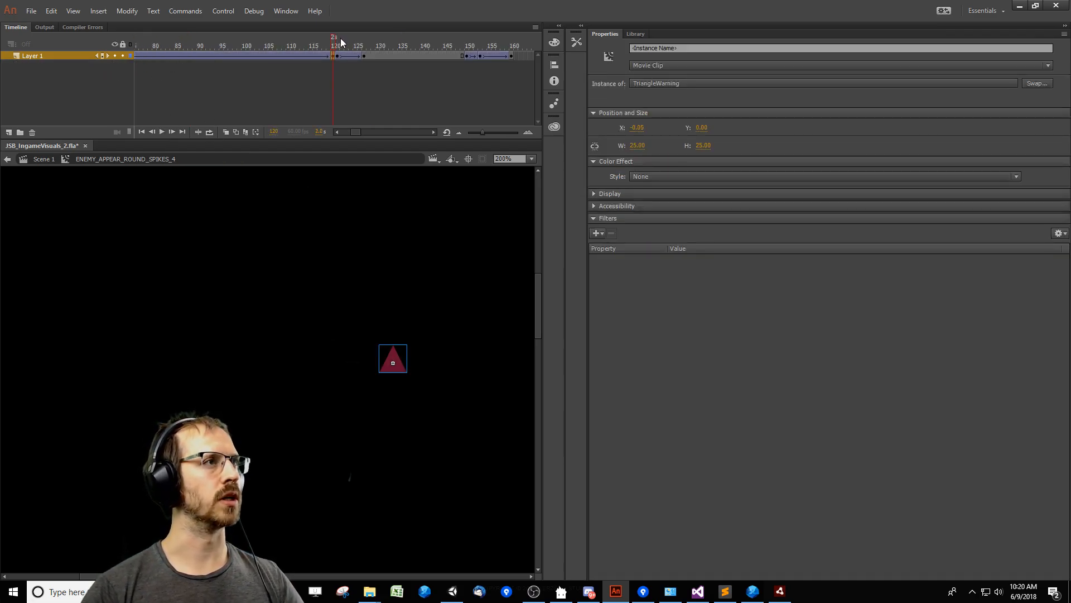
right_click(399, 368)
left_click(441, 575)
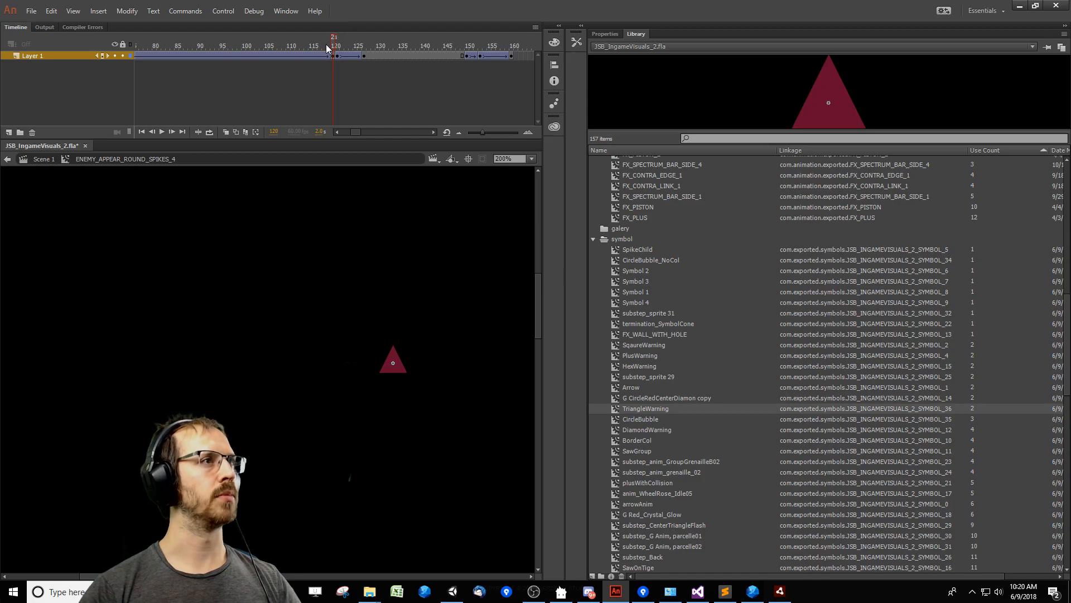
Open ENEMY_ROUND_SPIKES_4 from frame 131, set its Triangle instance's Y position to 0, and return to ENEMY_APPEAR_ROUND_SPIKES_4.
left_click_drag(327, 45, 442, 68)
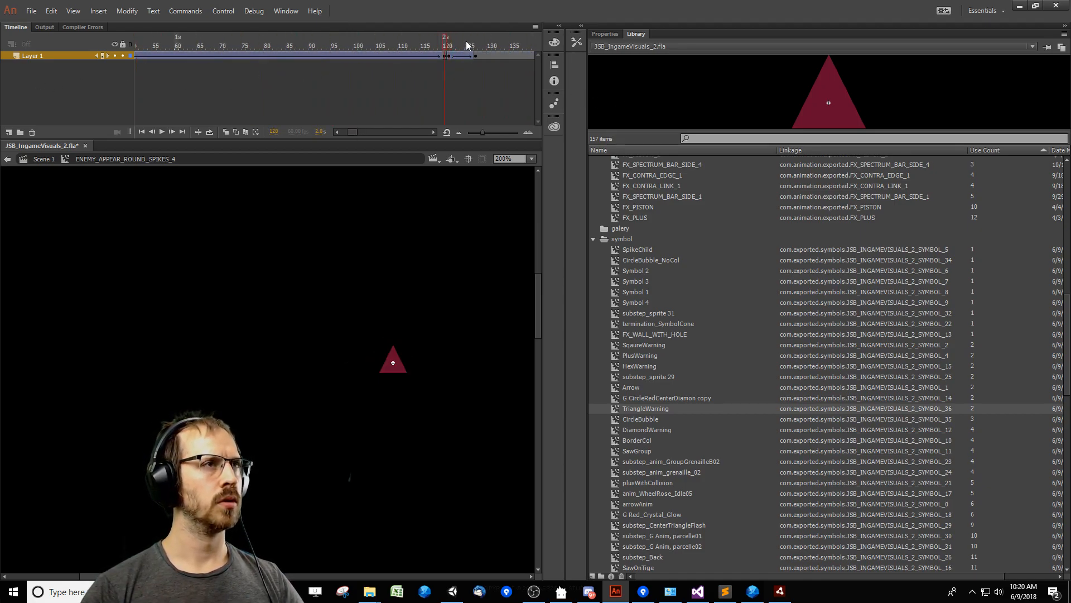
left_click(484, 48)
left_click(390, 355)
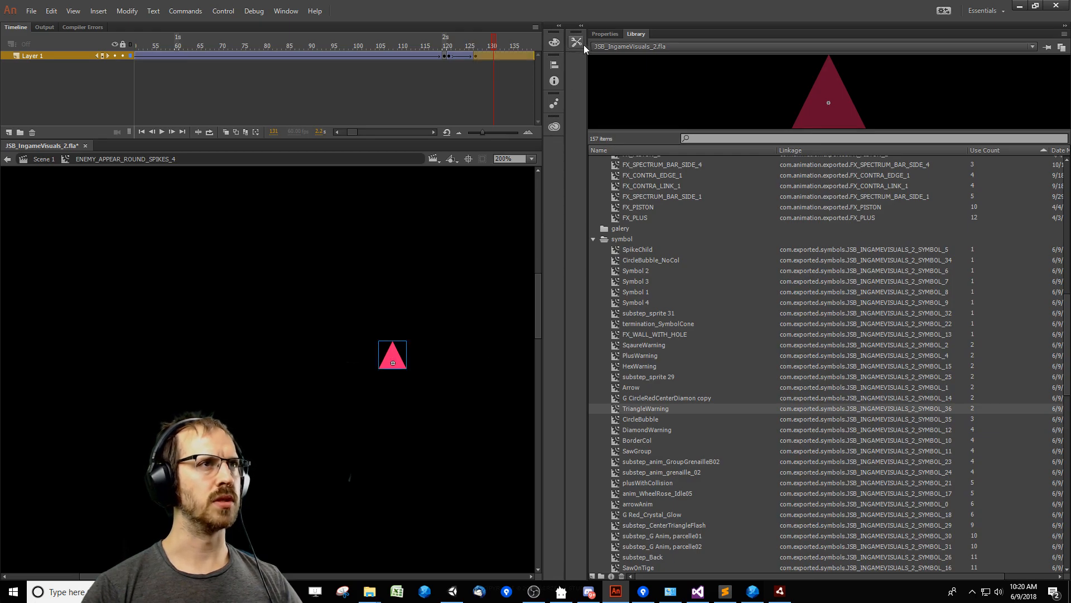
left_click(605, 34)
left_click_drag(441, 398, 390, 415)
double_click(347, 385)
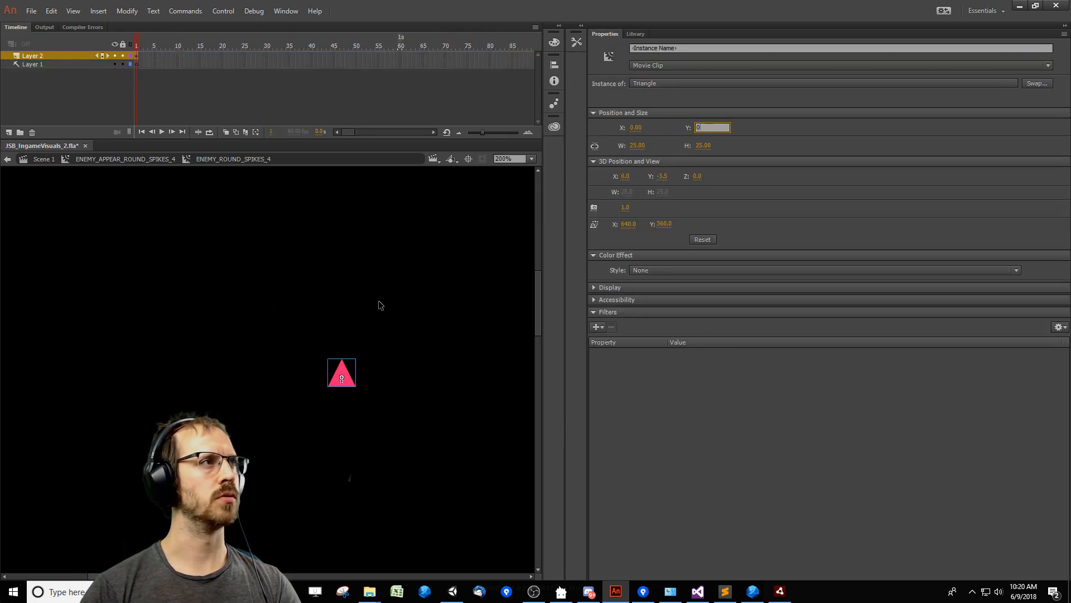
double_click(409, 339)
Check the triangle's alignment around frames 121 to 136, then save JSB_IngameVisuals_2.fla and export its SWF with a test movie.
left_click_drag(338, 48, 291, 54)
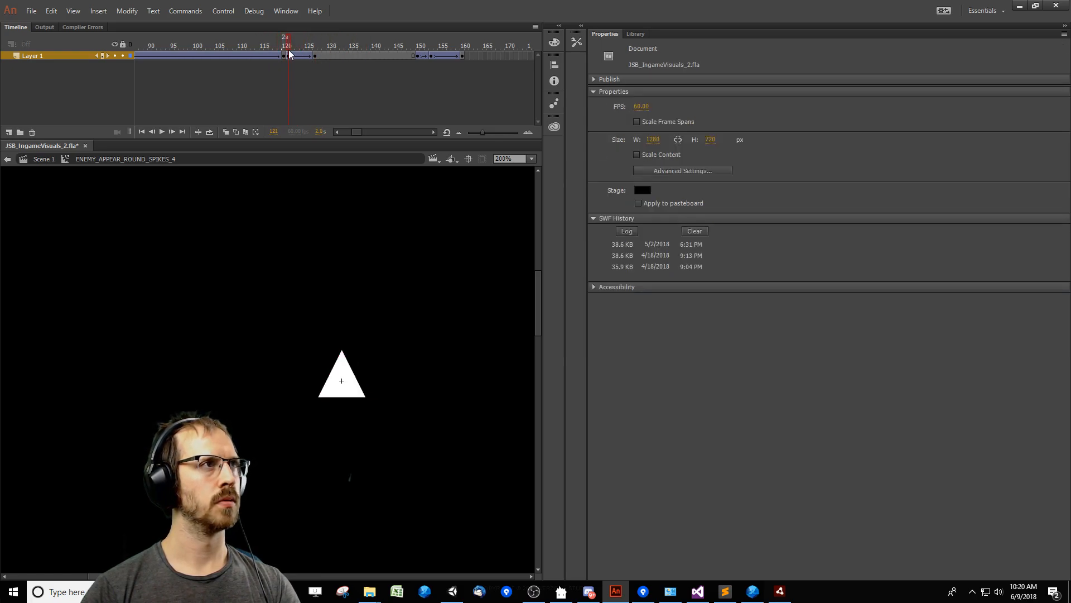
left_click(349, 379)
key("Return")
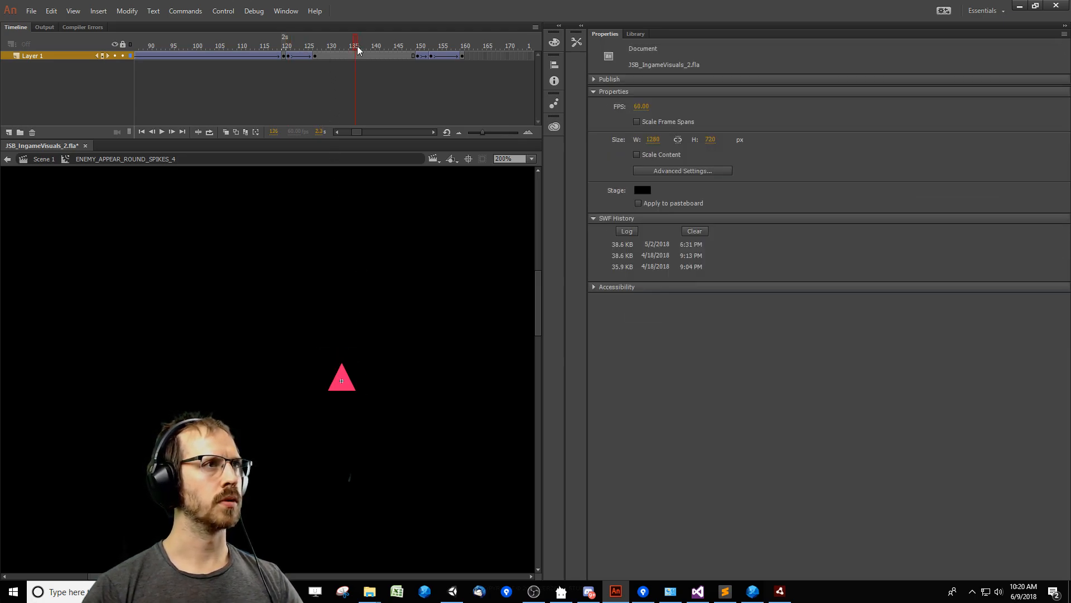
key("ctrl+s")
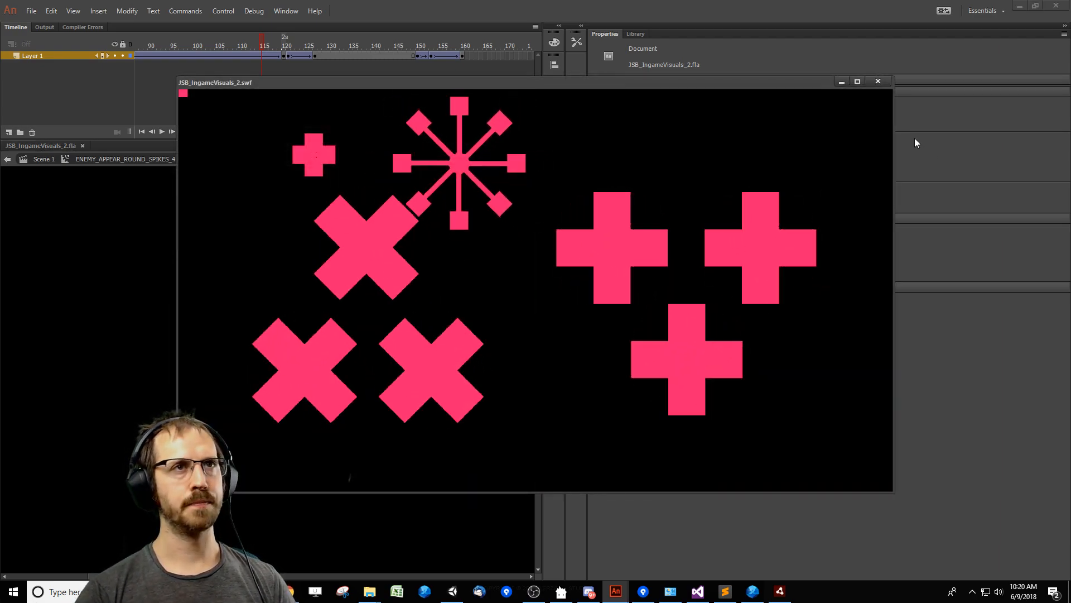
left_click(877, 81)
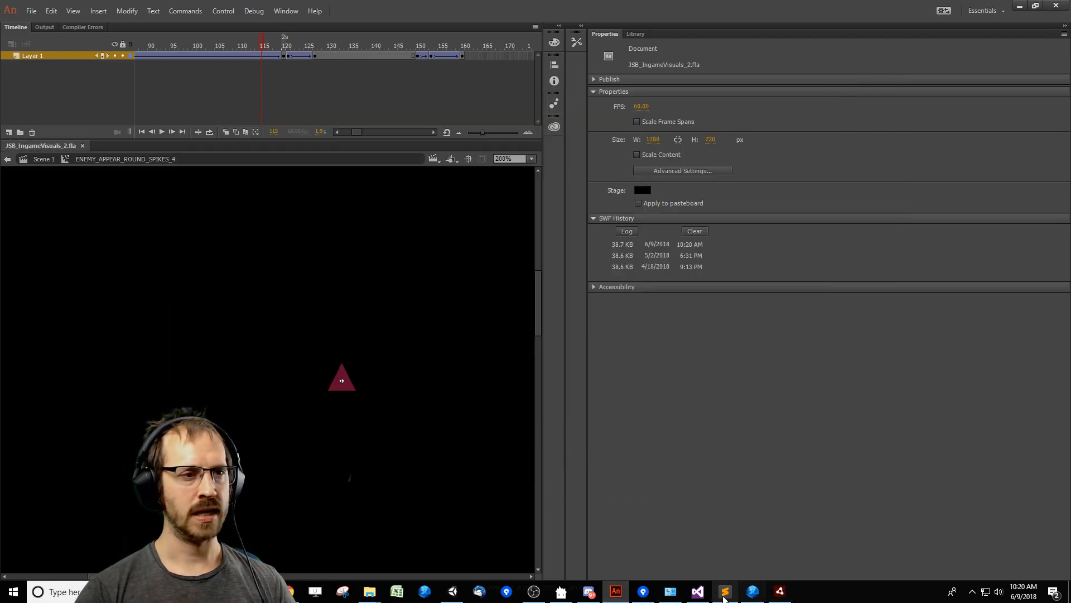
Close the running JustShapesAndBeatsEditor and relaunch it from Flash FDT.
left_click(780, 591)
left_click(708, 74)
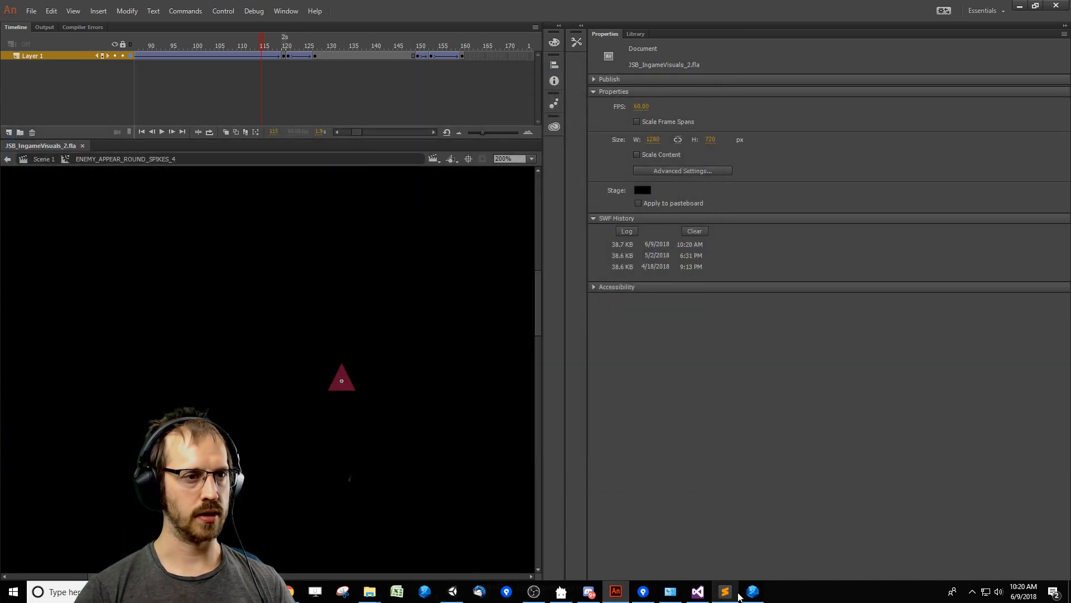
left_click(753, 590)
key("ctrl+F11")
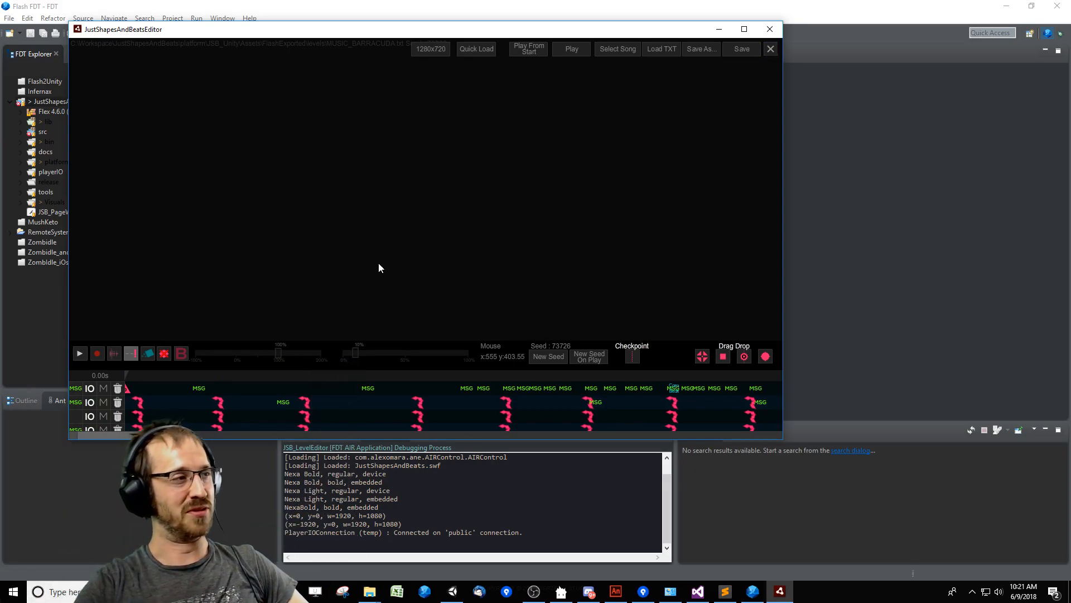
Play the Barracuda ending from about 96.75 s with the stage enlarged to examine the triangle warning.
left_click_drag(669, 355, 658, 269)
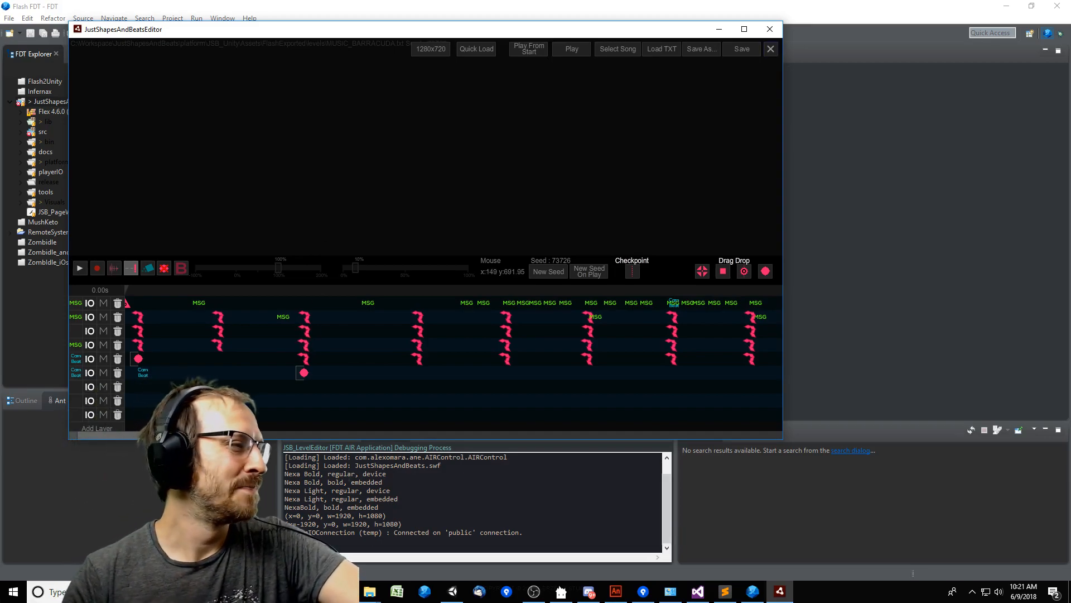
left_click_drag(192, 434, 316, 429)
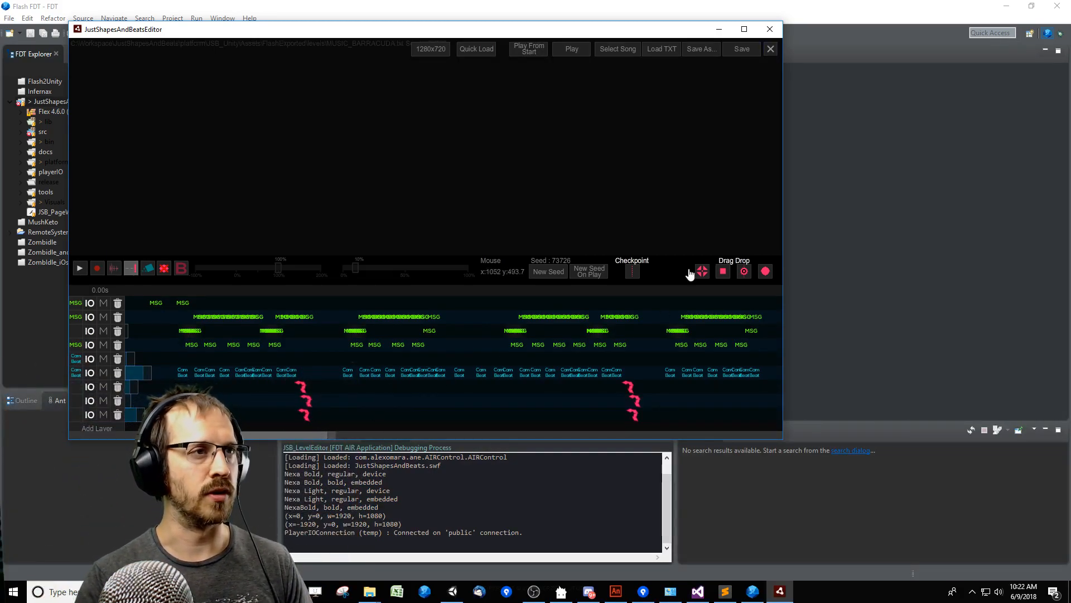
scroll(342, 311, "down", 2)
left_click_drag(320, 445, 462, 433)
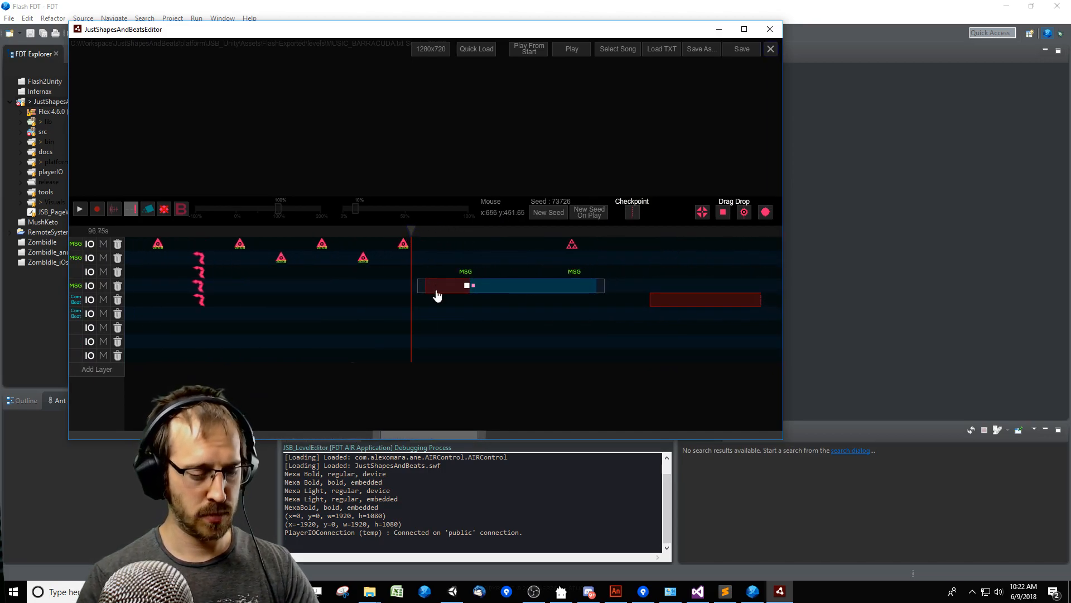
key("space")
left_click_drag(664, 210, 648, 358)
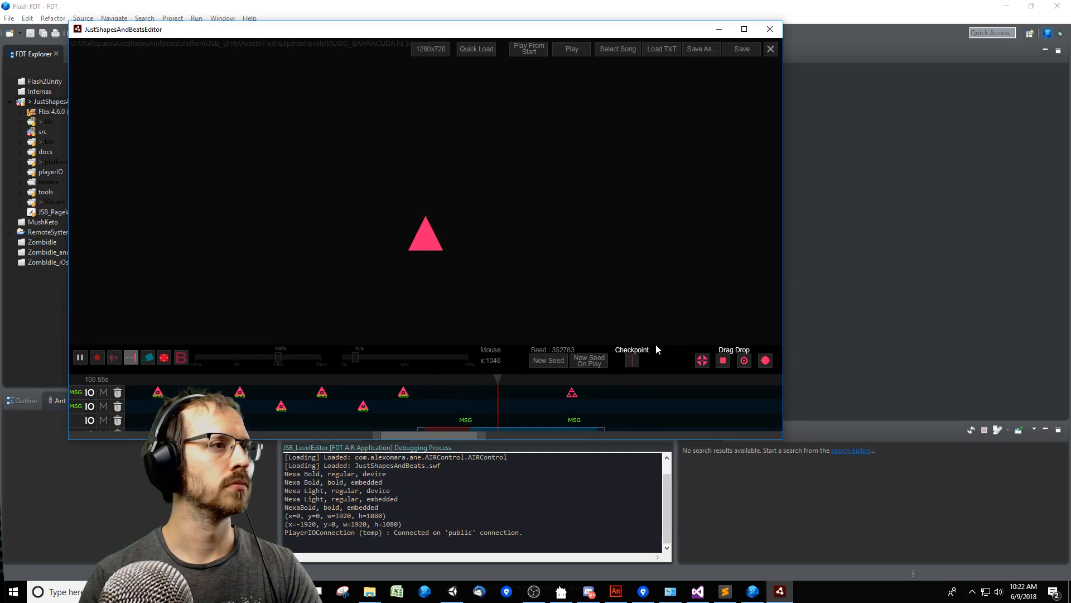
Shorten the appear-and-stay event by removing its trailing blue span, and replay the ending to test it.
left_click_drag(668, 361, 668, 292)
left_click(603, 378)
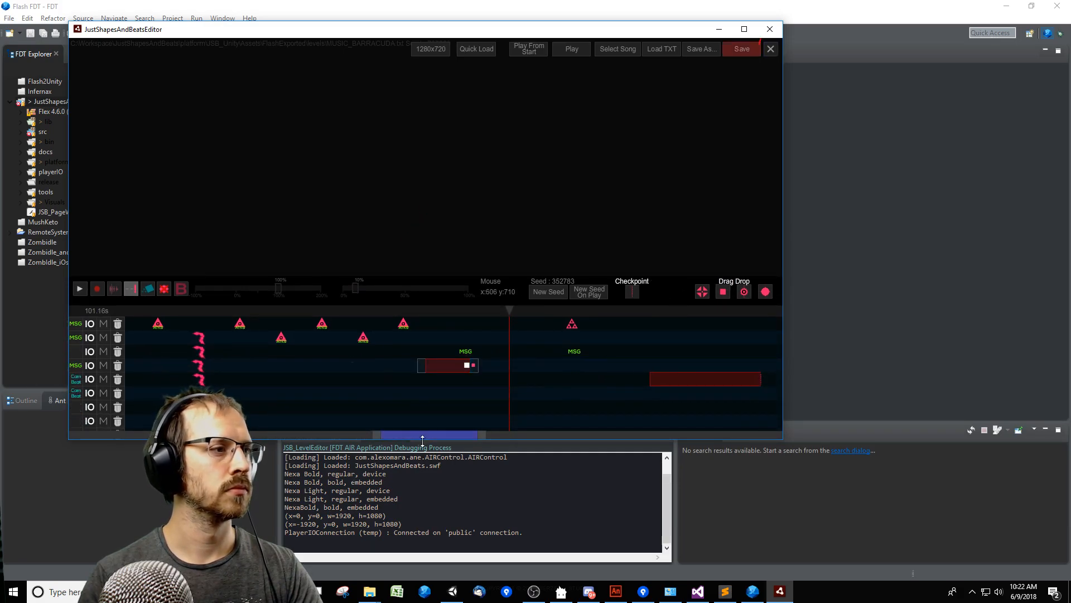
left_click_drag(417, 435, 461, 442)
left_click(129, 311)
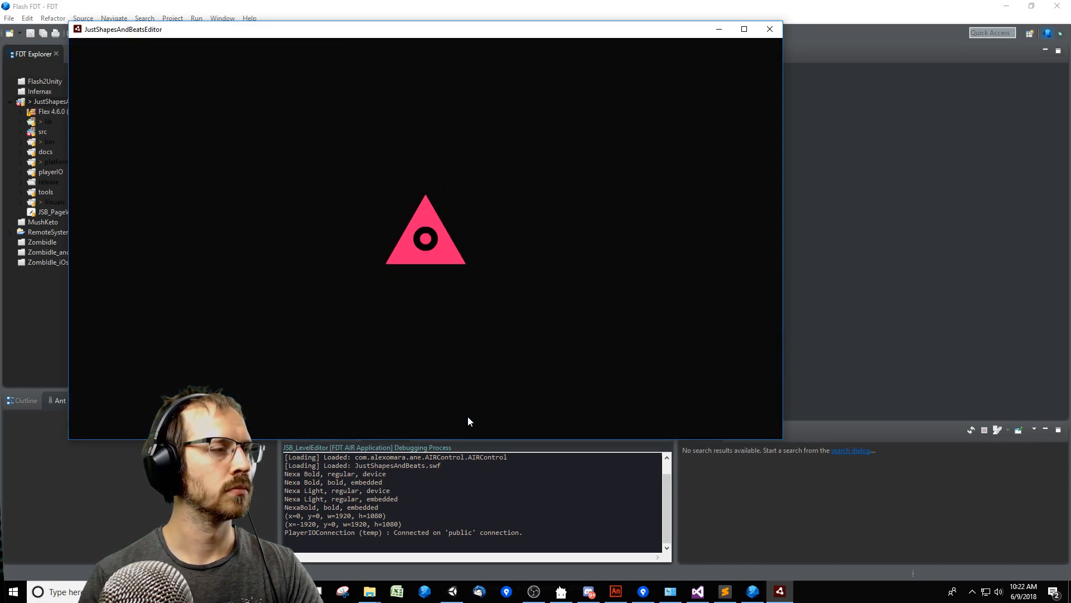
key("space")
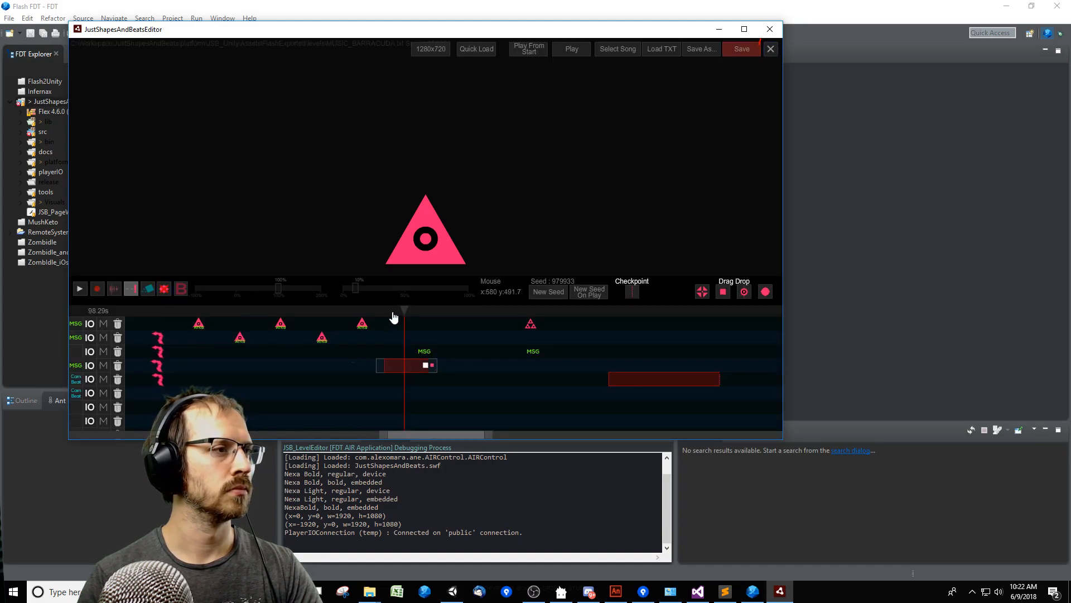
Scrub the Barracuda ending between about 97.7 and 100.2 s and inspect the appear-and-stay event's parameters.
left_click(427, 323)
left_click(372, 323)
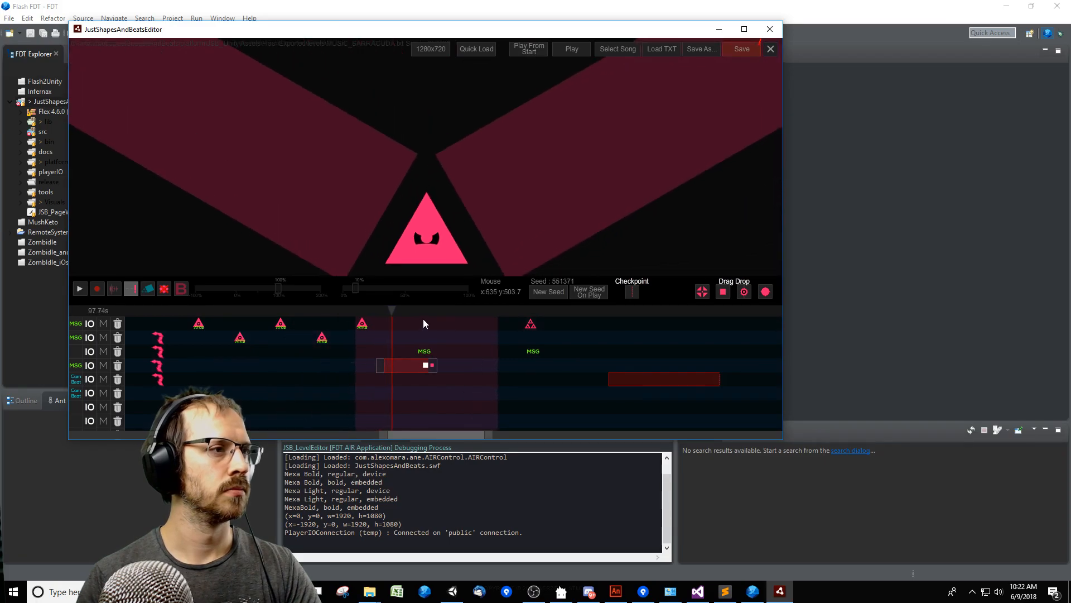
left_click(423, 320)
left_click(411, 371)
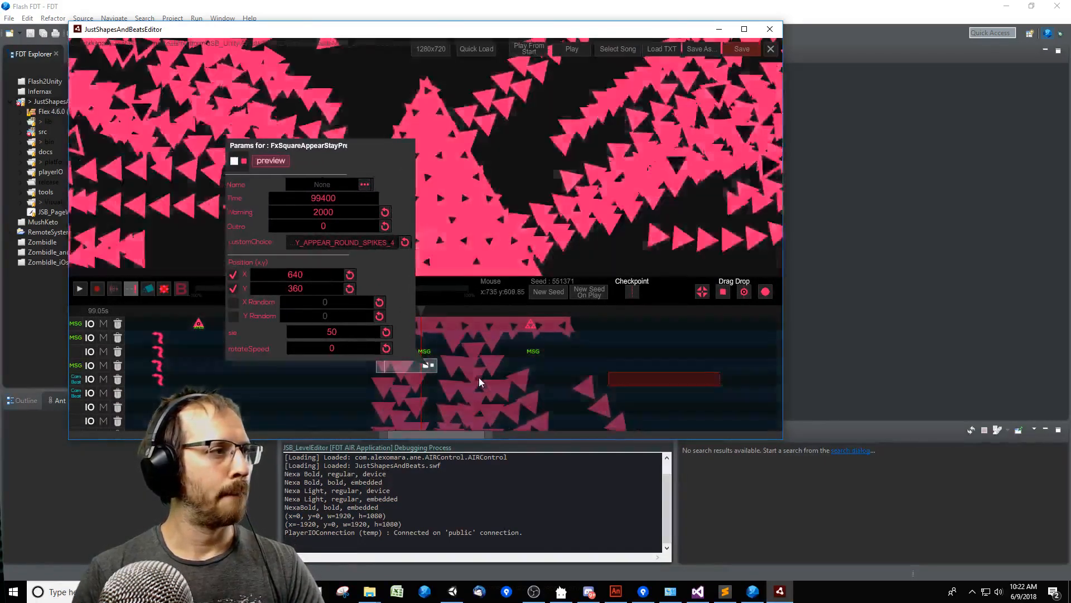
left_click(399, 321)
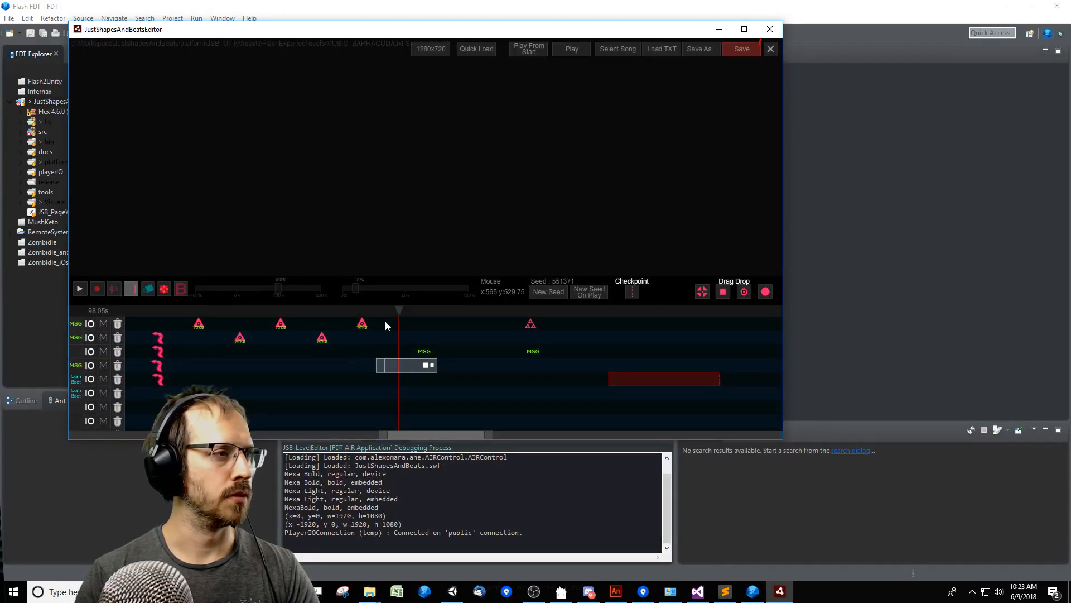
left_click(406, 368)
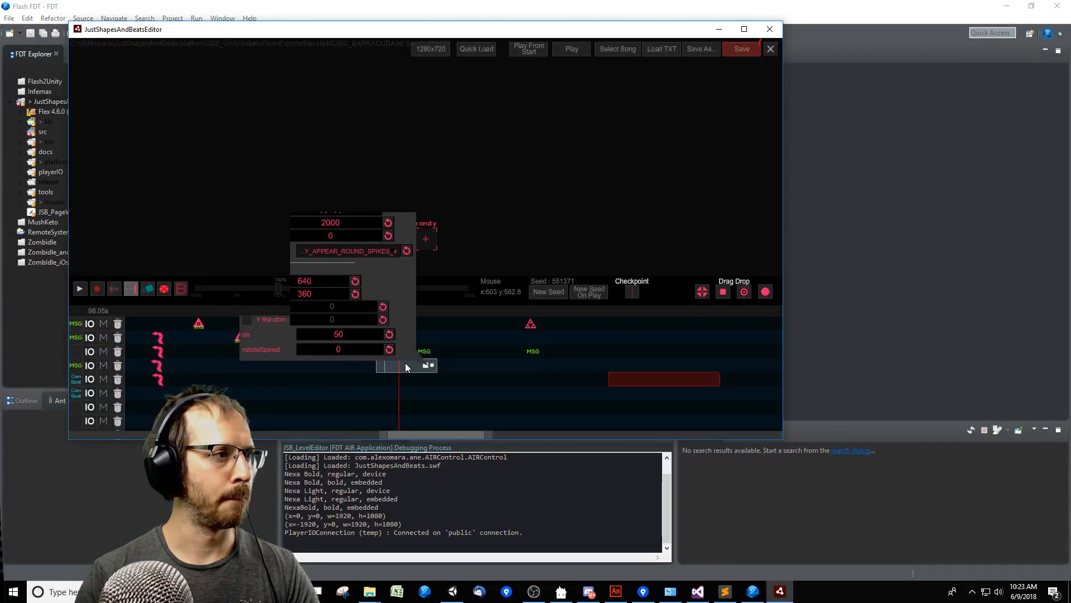
left_click(351, 335)
left_click(435, 325)
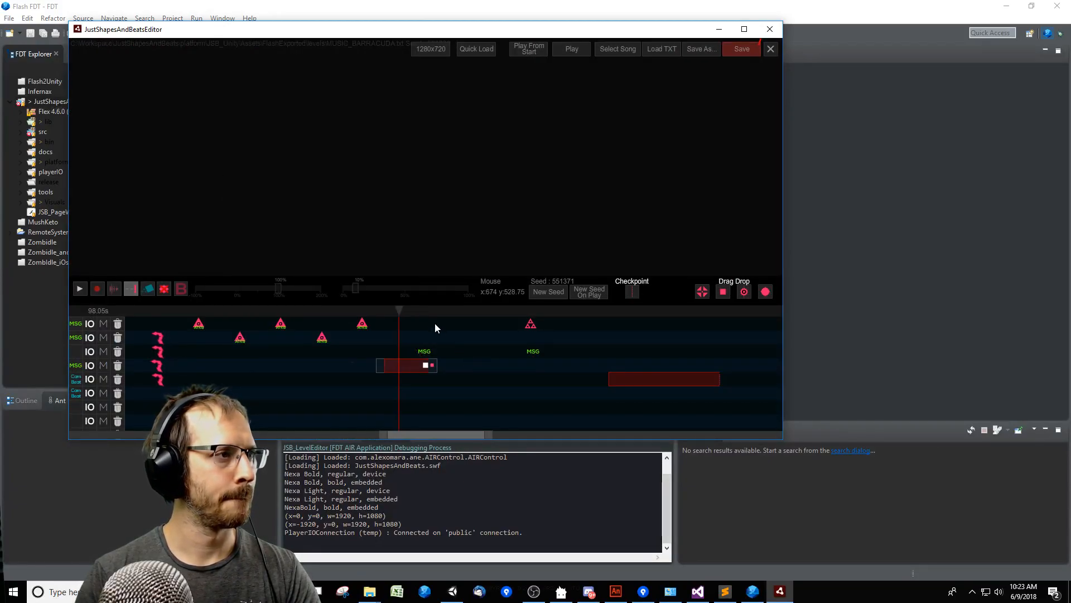
Replay the ending from about 98 s to compare the triangle warning's shape with the triangles around it.
key("space")
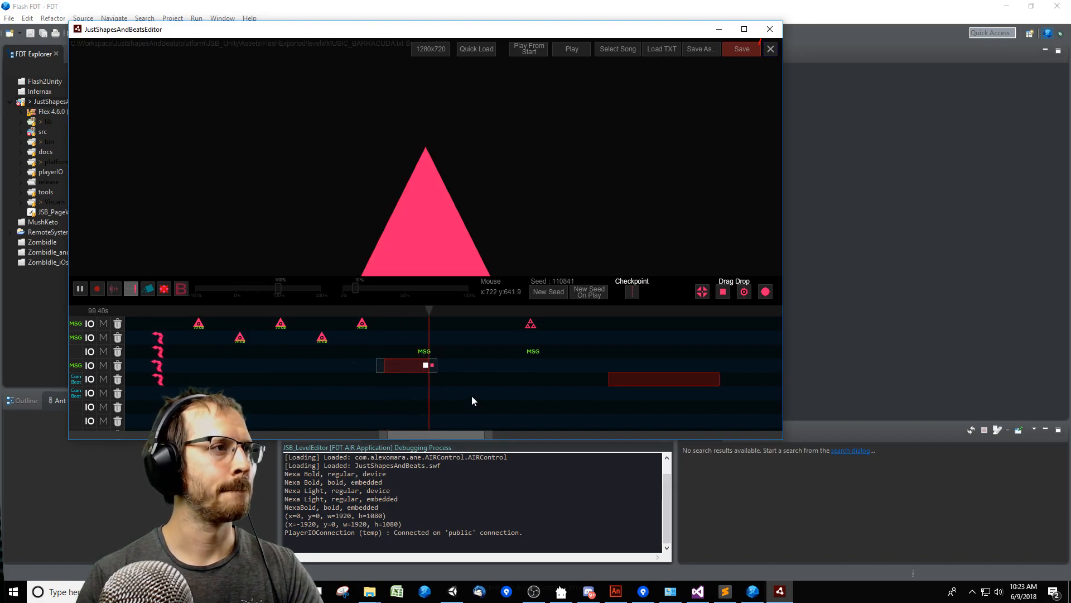
key("space")
left_click_drag(413, 435, 495, 438)
left_click(131, 311)
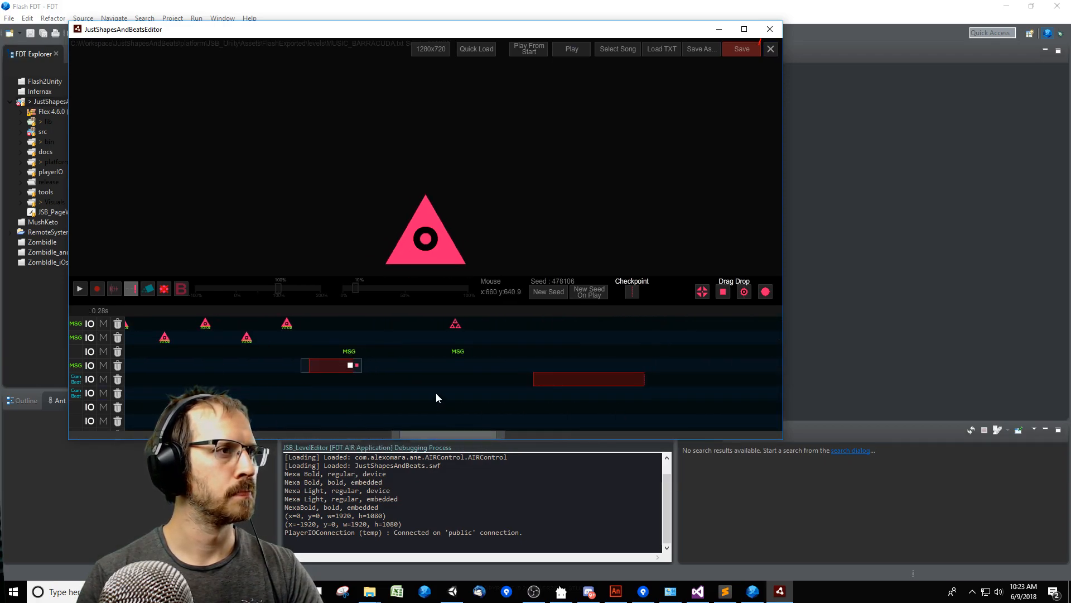
Close JustShapesAndBeatsEditor, switch to Adobe Animate and open the ENEMY_ROUND_SPIKES_4 symbol nested in ENEMY_APPEAR_ROUND_SPIKES_4.
left_click(770, 29)
key("alt+Tab")
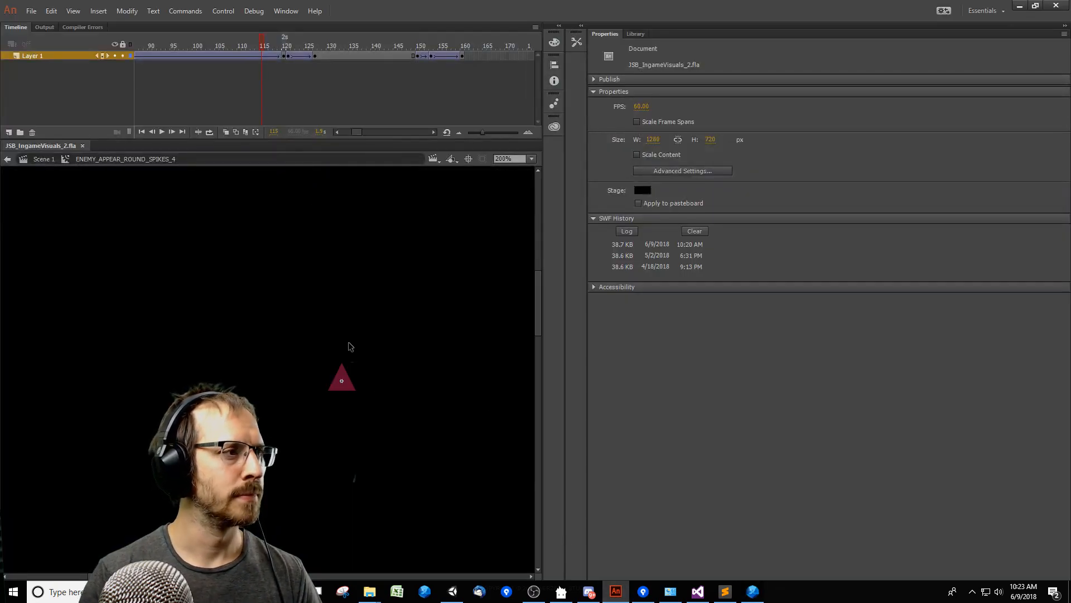
left_click(368, 56)
double_click(348, 386)
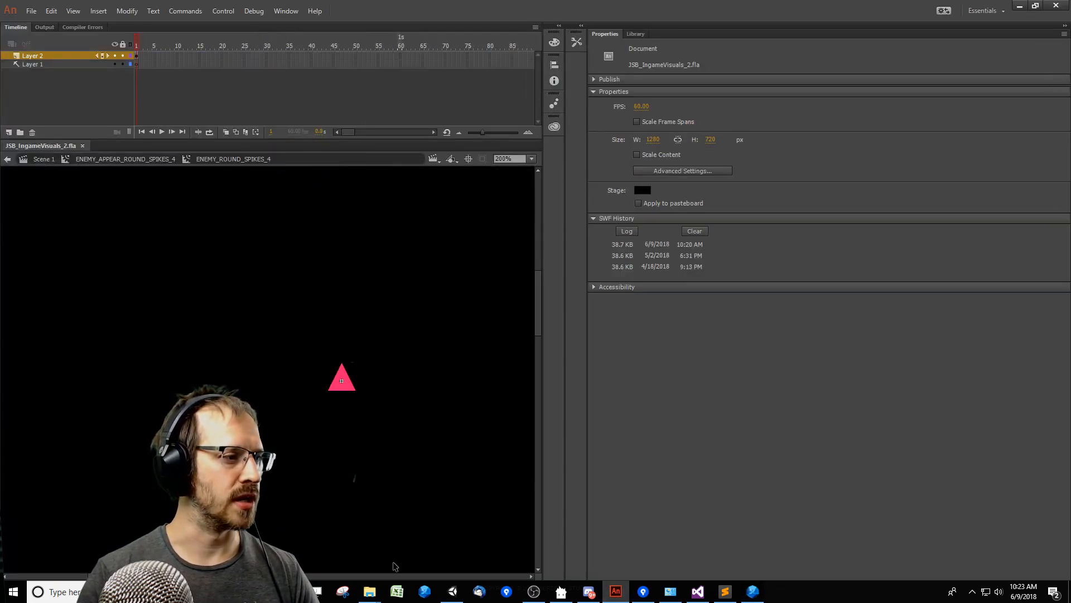
Open JSB_IngameVisuals_BossBarracuda.fla from the Integrated folder in File Explorer.
mouse_move(369, 591)
left_click(524, 563)
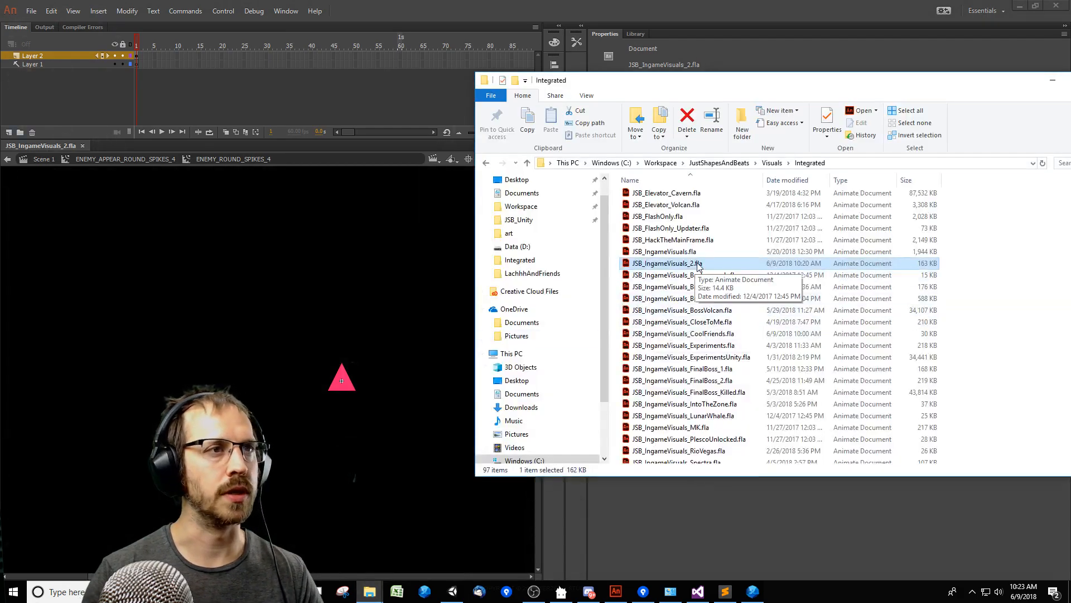
double_click(707, 288)
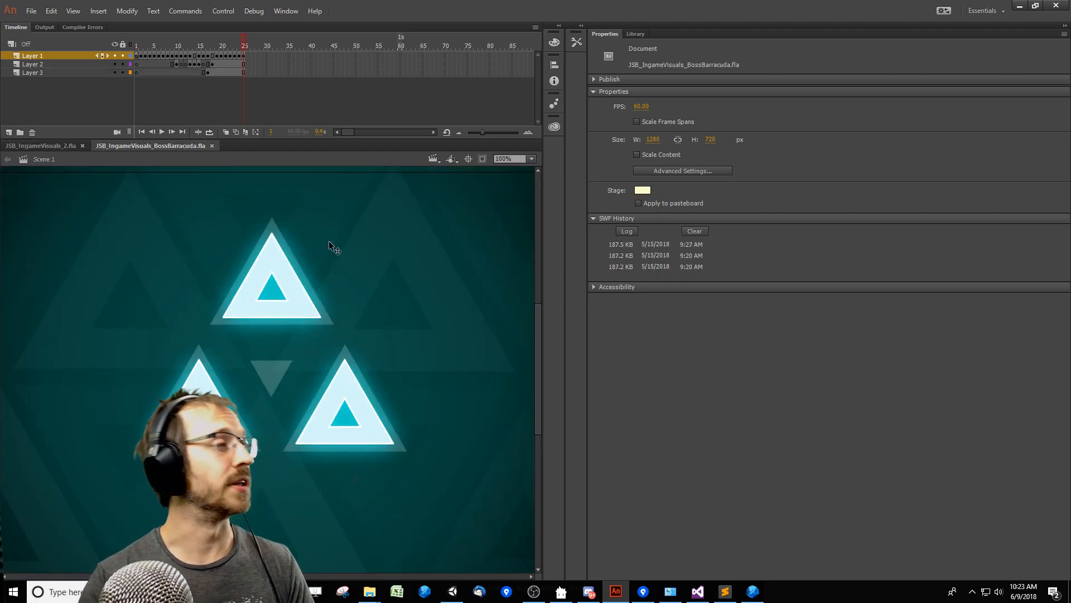
Find BOSS_BARRACUDA_ATK_1 among the library's exported symbols and open it for editing.
key("ctrl+l")
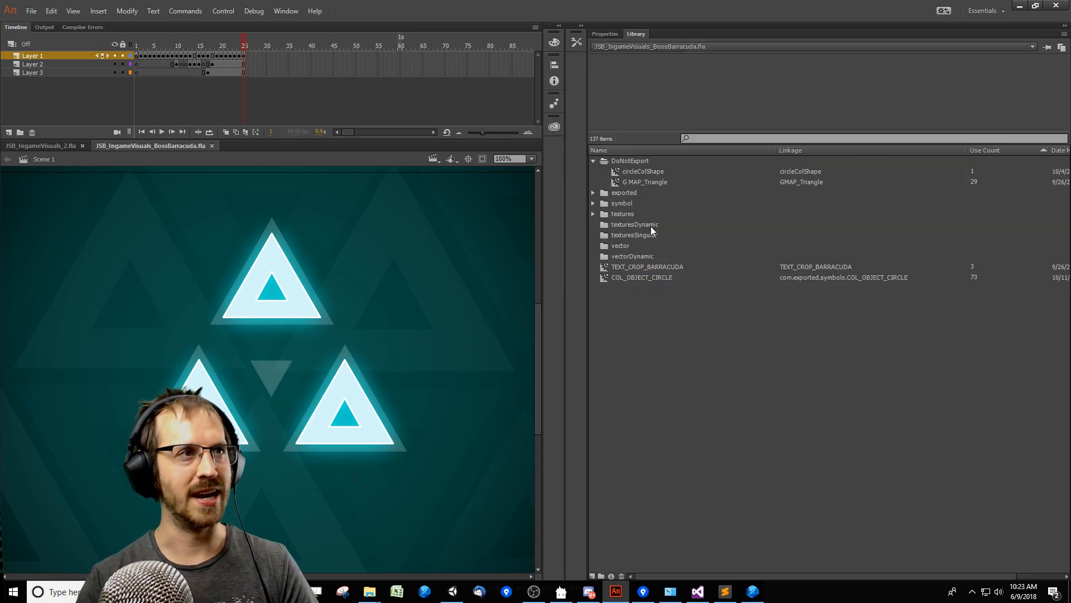
double_click(650, 194)
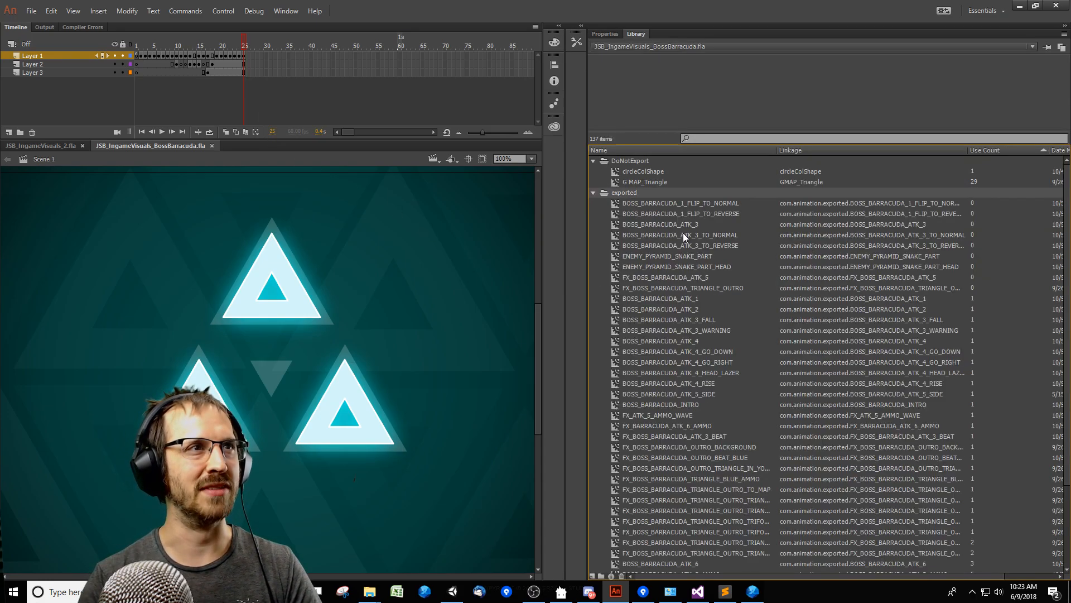
left_click(694, 308)
left_click(711, 257)
left_click(716, 236)
left_click(716, 269)
left_click(716, 299)
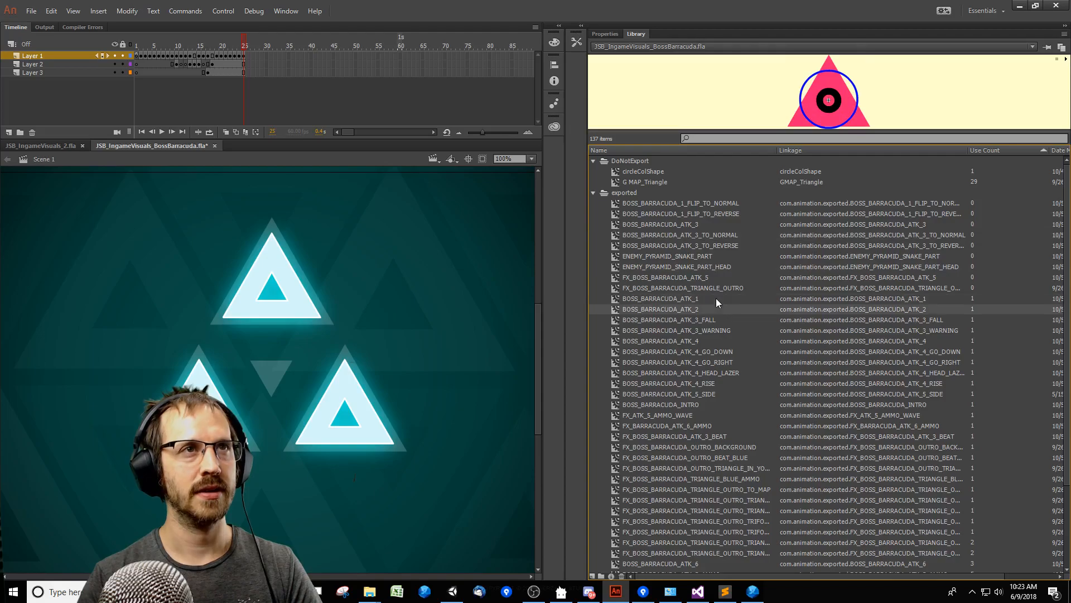
double_click(616, 302)
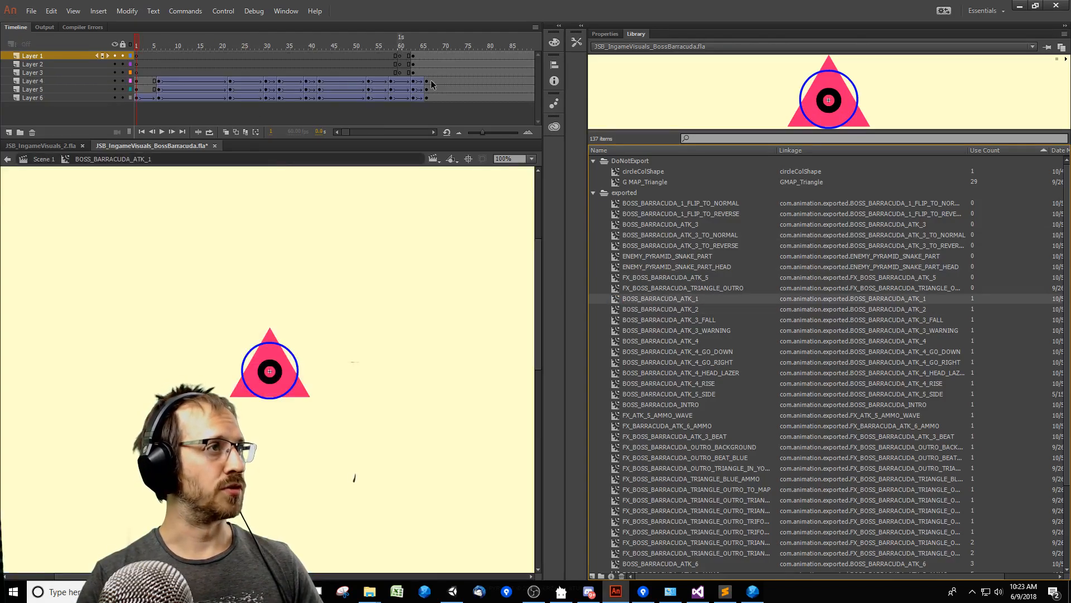
Go to frame 74, open the PyramidHead_Texture symbol nested in PyramidHead, and copy its triangle shape.
left_click(462, 64)
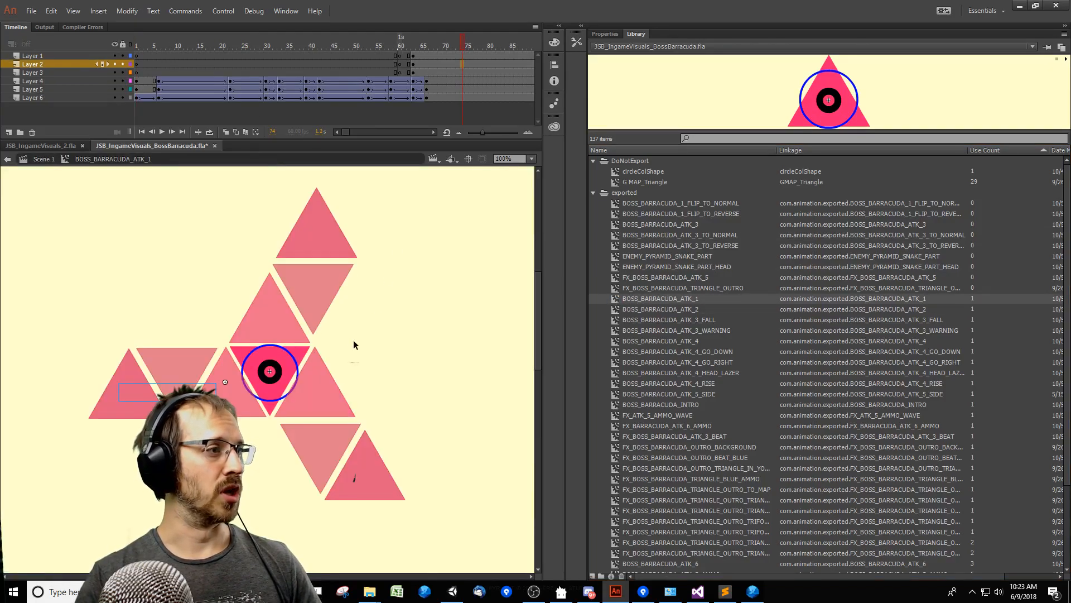
double_click(306, 354)
double_click(302, 358)
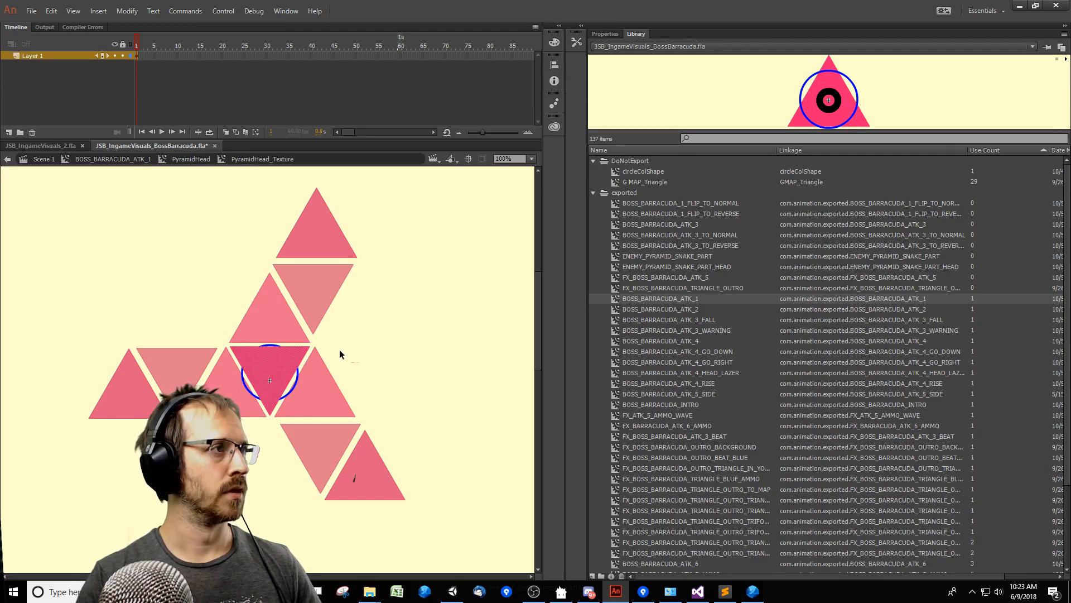
Open the Triangle symbol nested in ENEMY_ROUND_SPIKES_4 of JSB_IngameVisuals_2.fla and paste the copied Barracuda triangle beside the existing one.
left_click(59, 145)
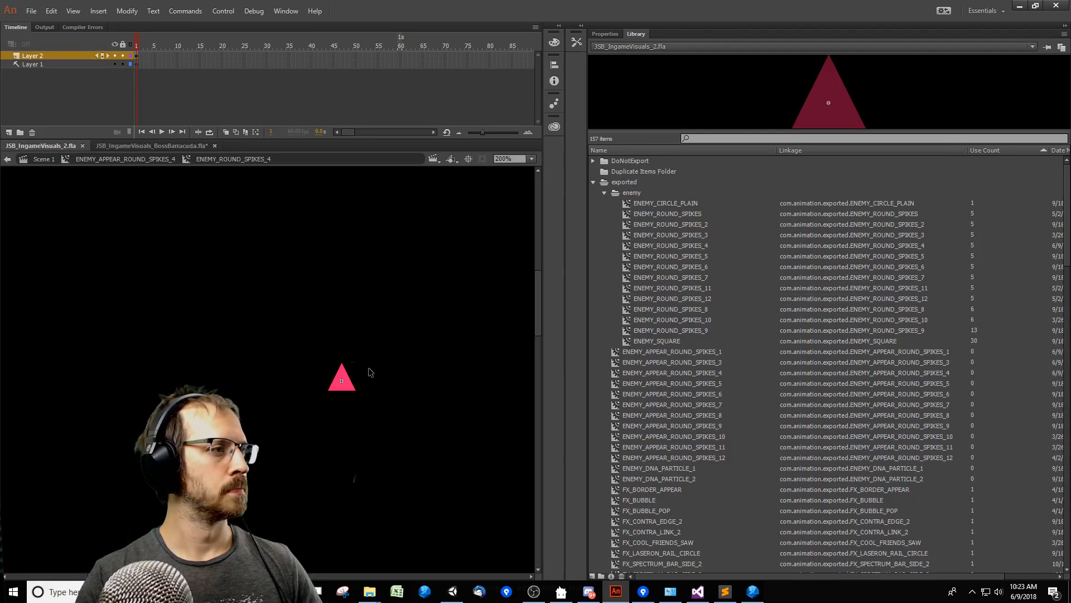
double_click(340, 385)
key("ctrl+v")
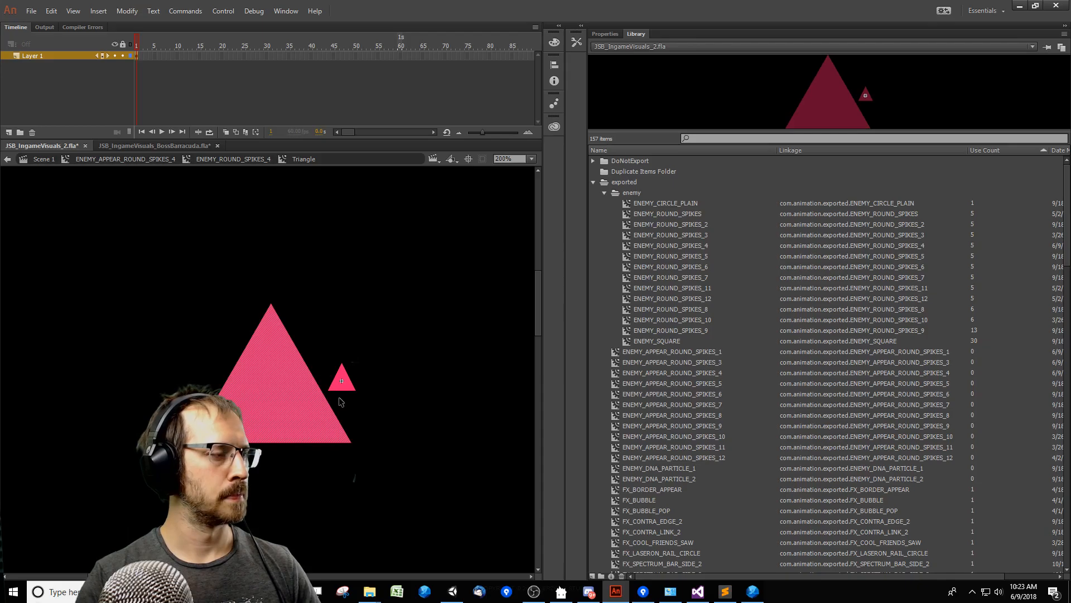
left_click_drag(308, 418, 374, 400)
key("Delete")
key("z")
left_click(367, 417)
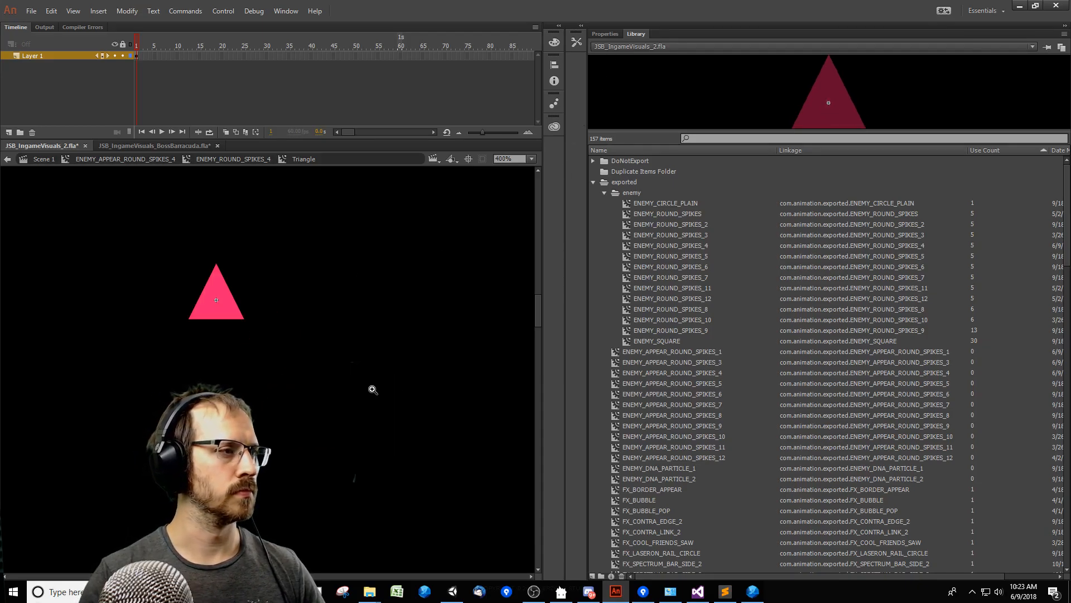
key("v")
key("ctrl+v")
left_click_drag(306, 413, 461, 383)
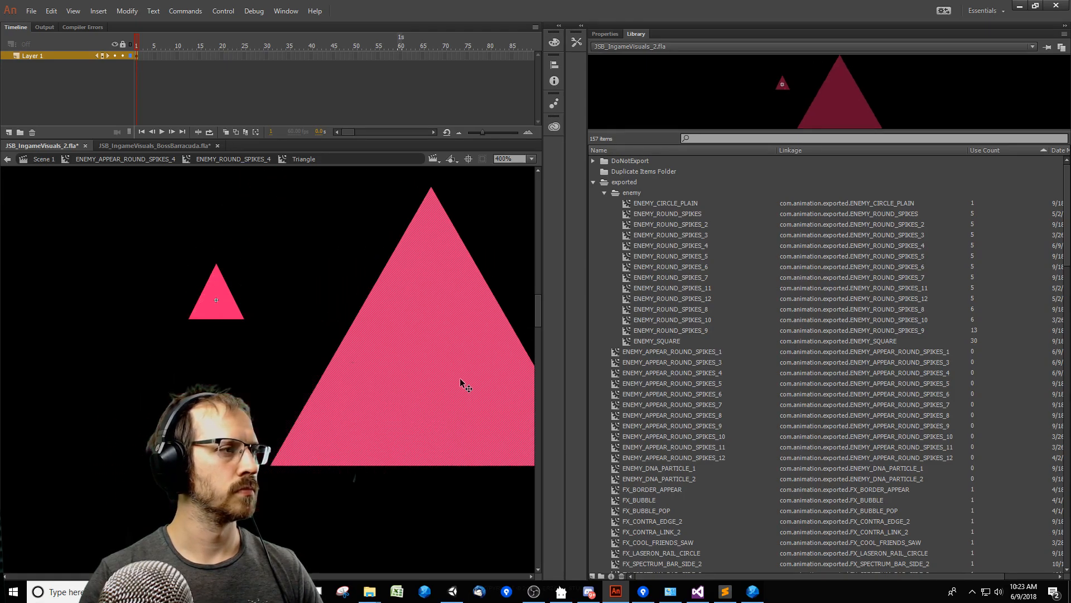
Scale the pasted triangle down to about the existing triangle's height and place it over the existing one.
key("q")
left_click_drag(270, 462, 381, 352, "alt")
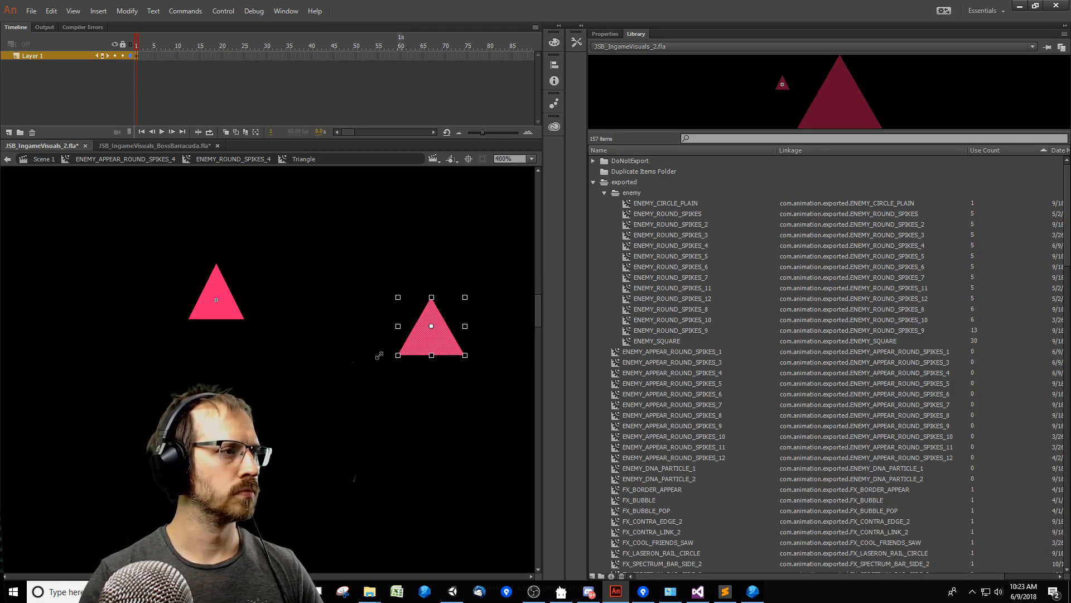
key("v")
left_click_drag(461, 353, 327, 310)
key("q")
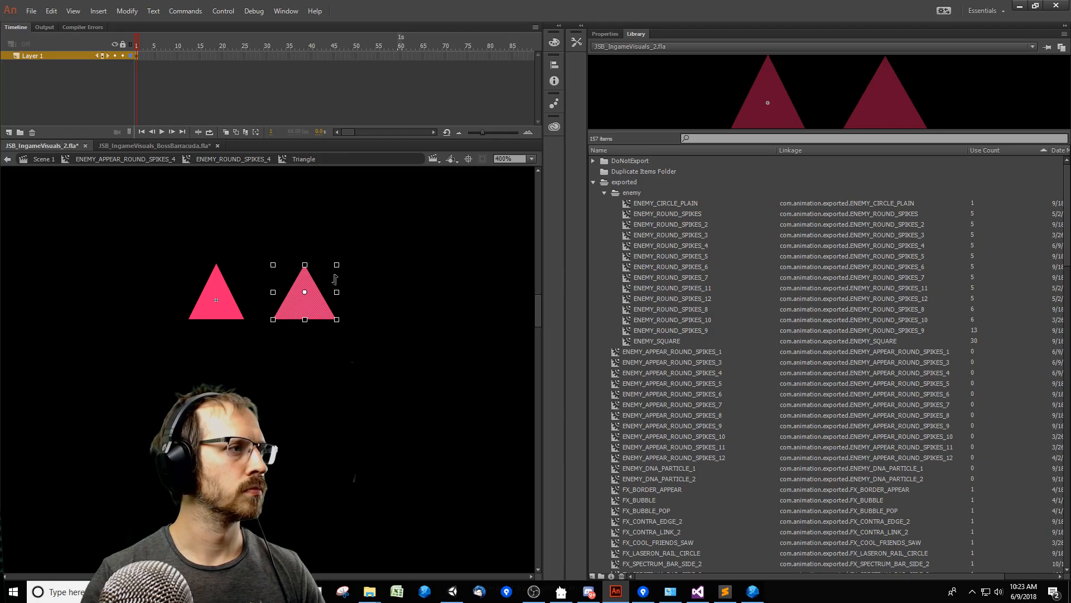
left_click_drag(336, 265, 339, 263, "alt+shift")
key("v")
left_click_drag(318, 310, 230, 302)
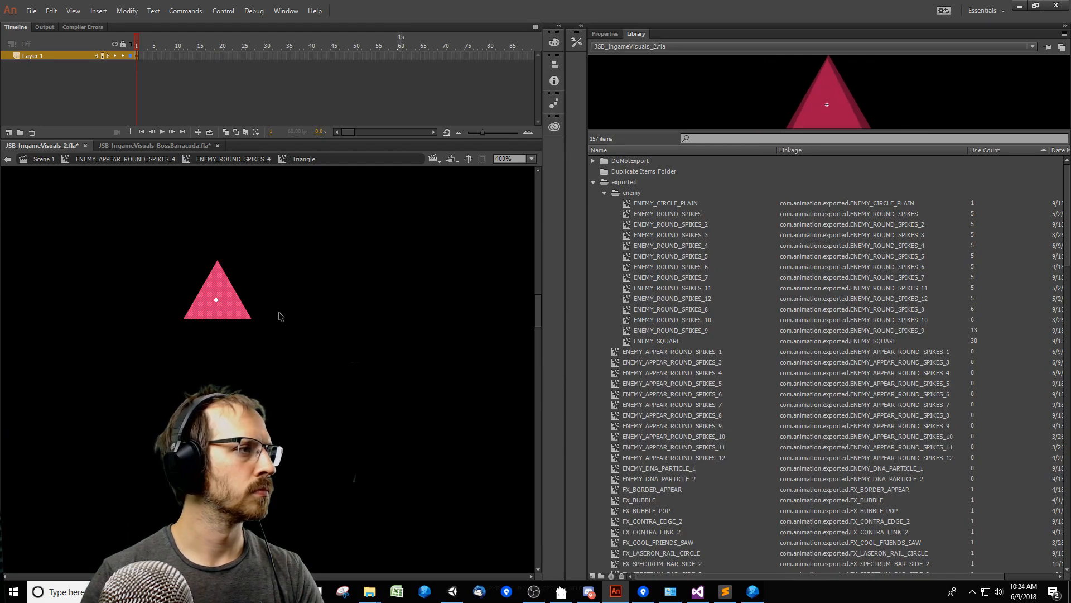
Return from the Triangle symbol to ENEMY_APPEAR_ROUND_SPIKES_4 and examine the new triangle at frame 146.
double_click(252, 363)
left_click(357, 266)
left_click_drag(274, 384, 375, 400)
left_click(603, 35)
left_click_drag(436, 329, 472, 351)
left_click(472, 354, "ctrl+shift")
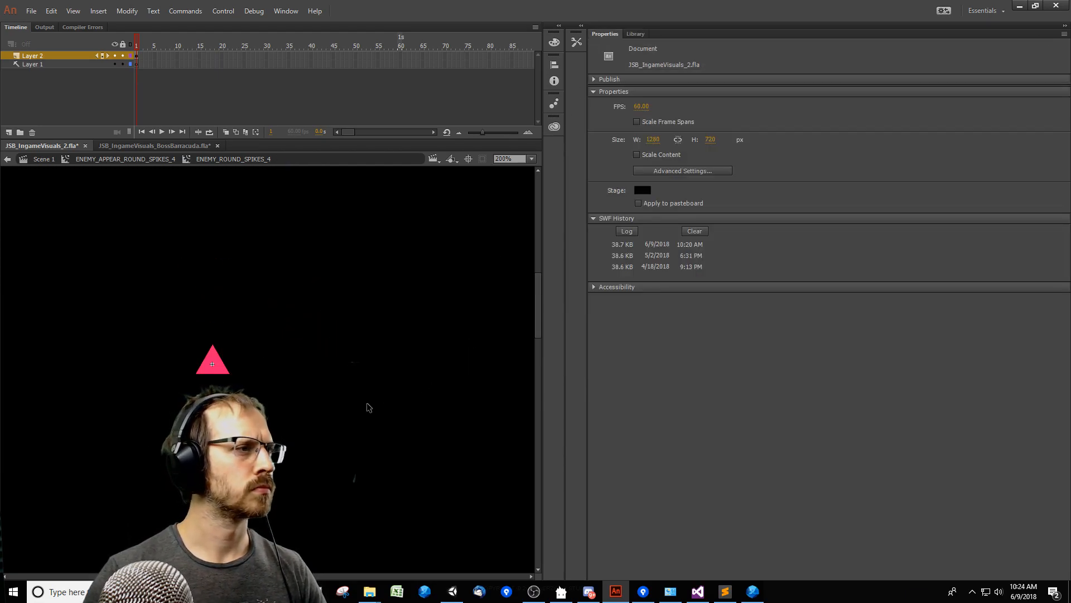
double_click(367, 404)
left_click_drag(205, 48, 230, 68)
left_click(212, 370, "ctrl")
left_click(212, 369, "ctrl")
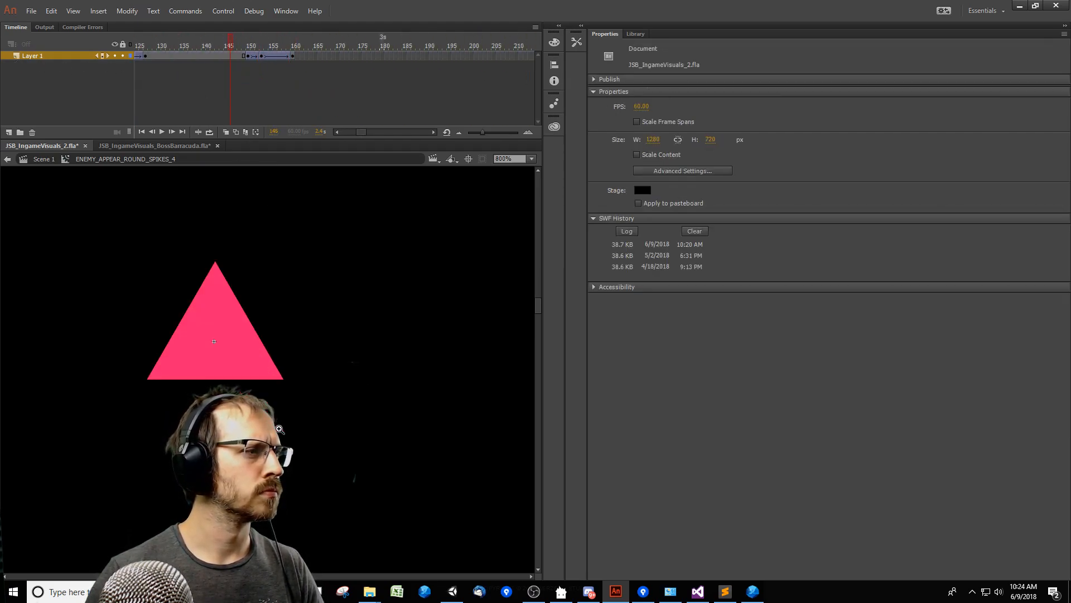
left_click_drag(231, 401, 309, 410)
Reopen the nested Triangle symbol and check the new shape's alignment with its registration point.
double_click(323, 372)
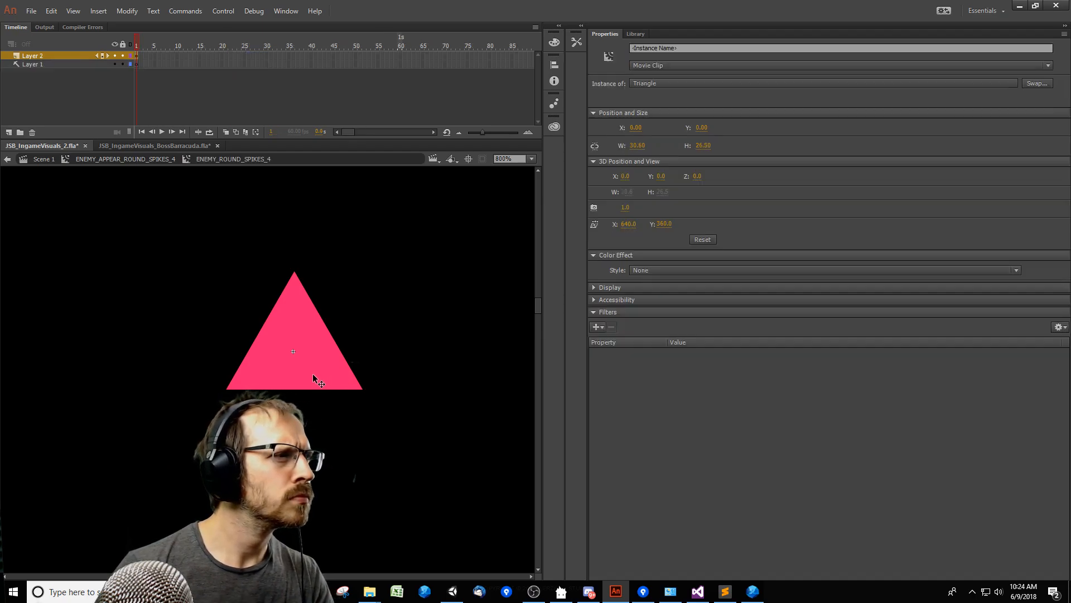
double_click(311, 372)
double_click(345, 433)
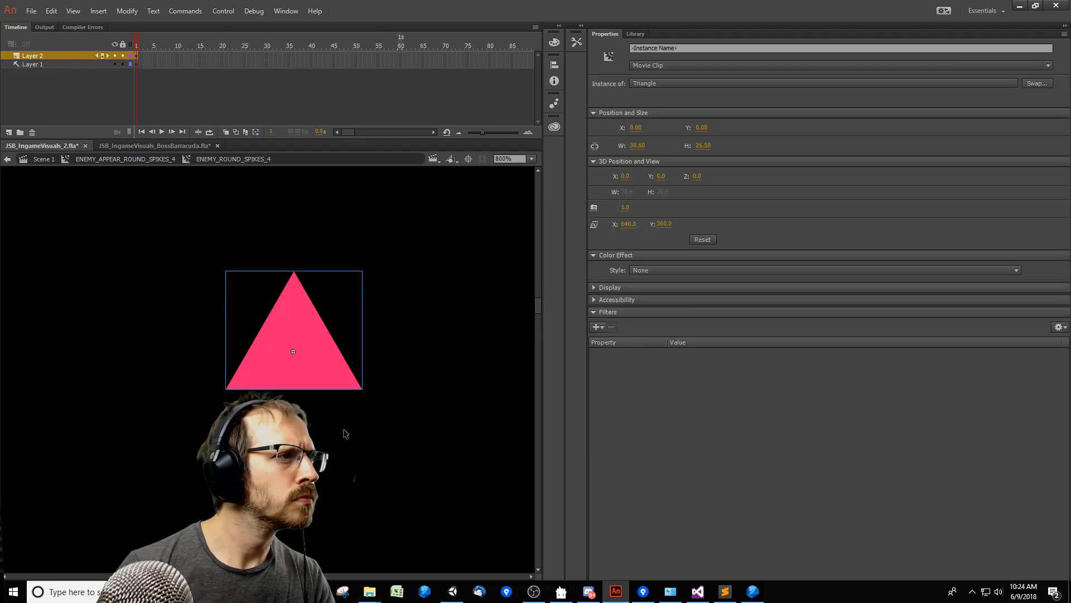
left_click(346, 434)
left_click(347, 435, "ctrl+alt")
left_click(314, 428, "ctrl+alt")
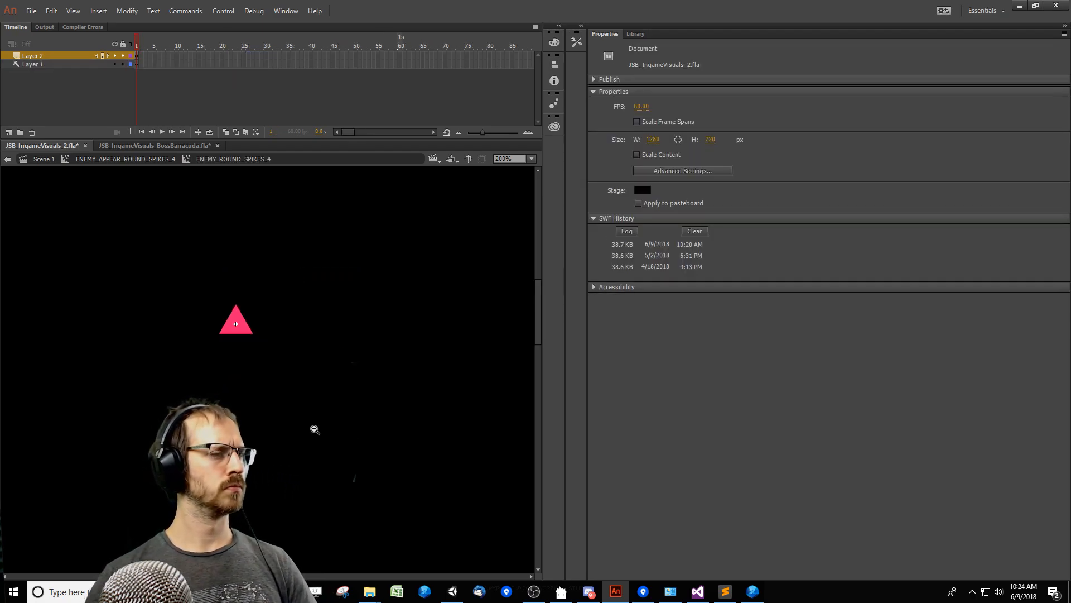
Save JSB_IngameVisuals_2.fla, re-export its SWF with a test movie, and close the preview.
key("ctrl+Return")
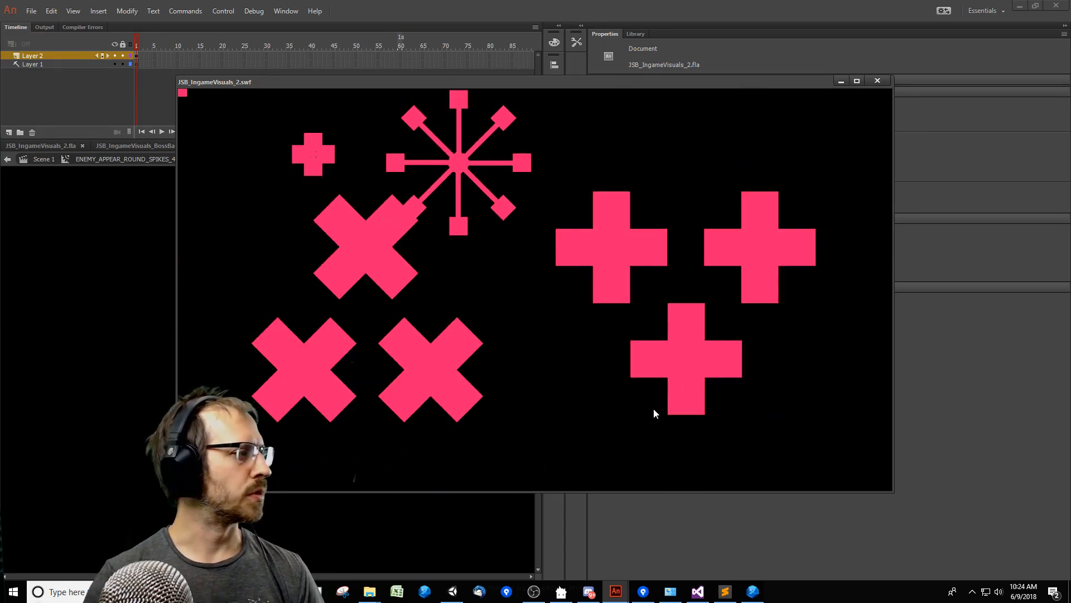
left_click(877, 81)
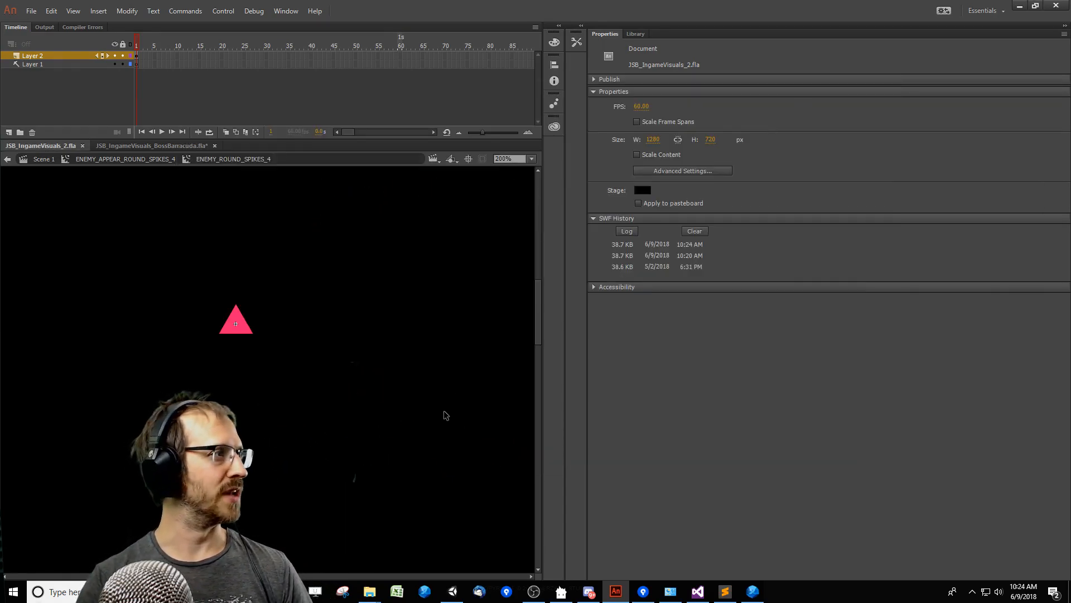
Switch to Flash2Unity, remove JSB_IngameVisuals_CoolFriends from the export list, and move the window aside.
key("alt+Tab")
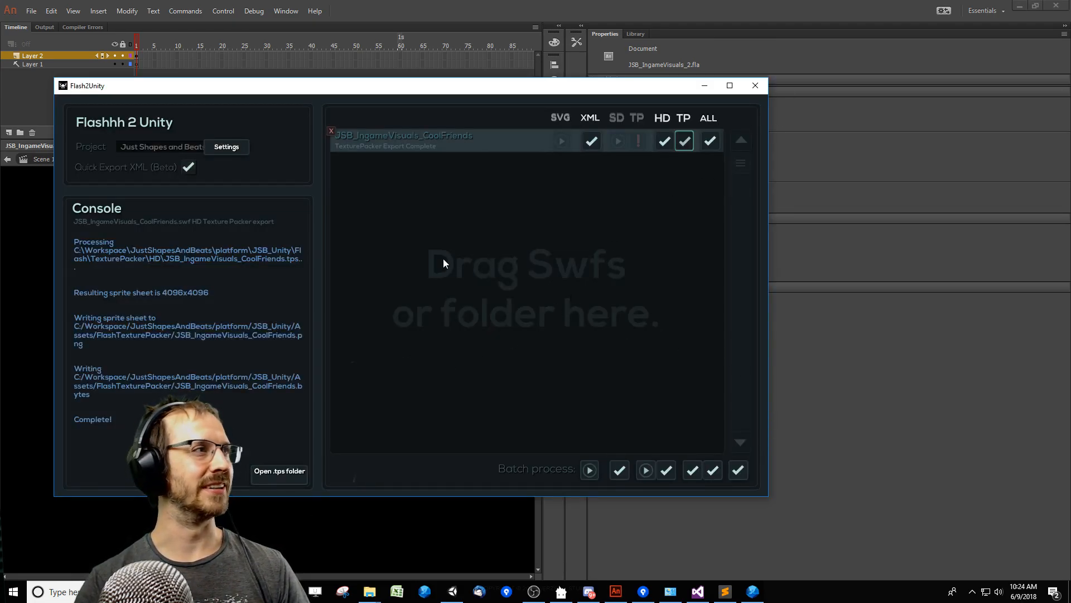
left_click(331, 131)
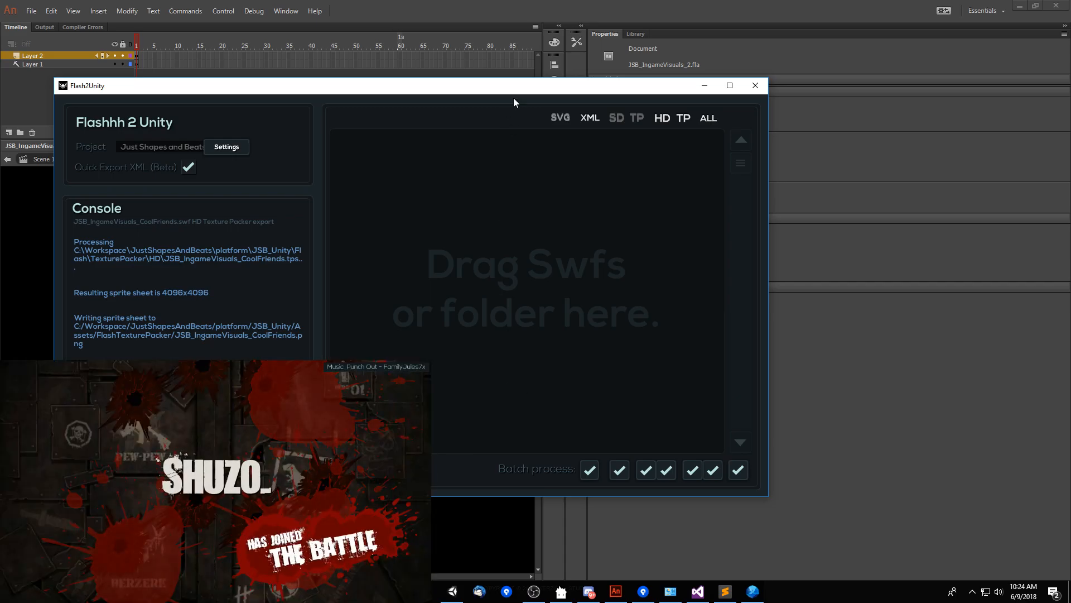
left_click_drag(523, 89, 556, 91)
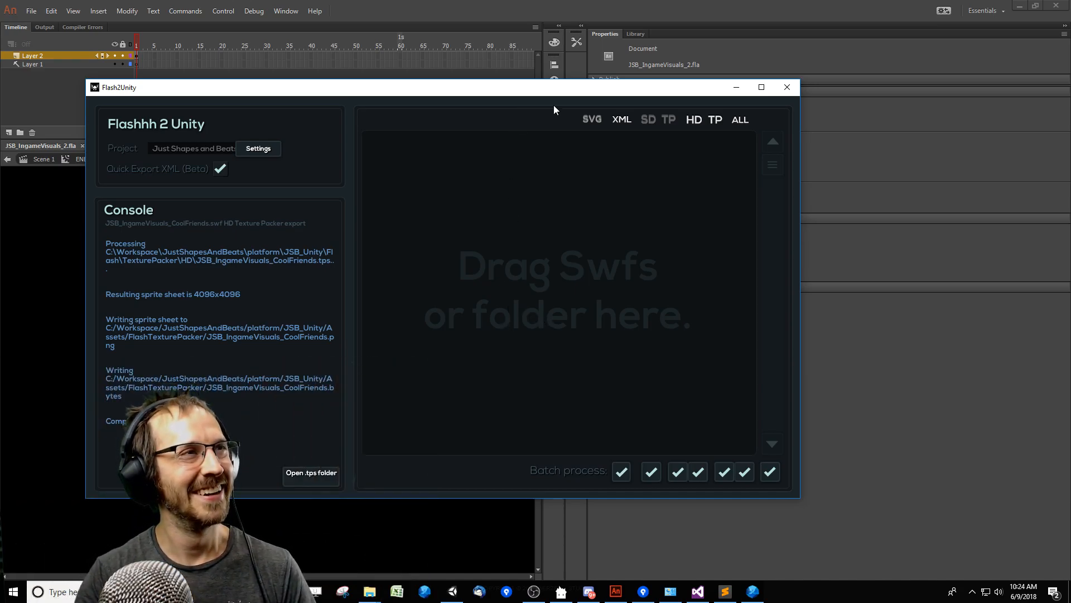
left_click_drag(567, 96, 637, 97)
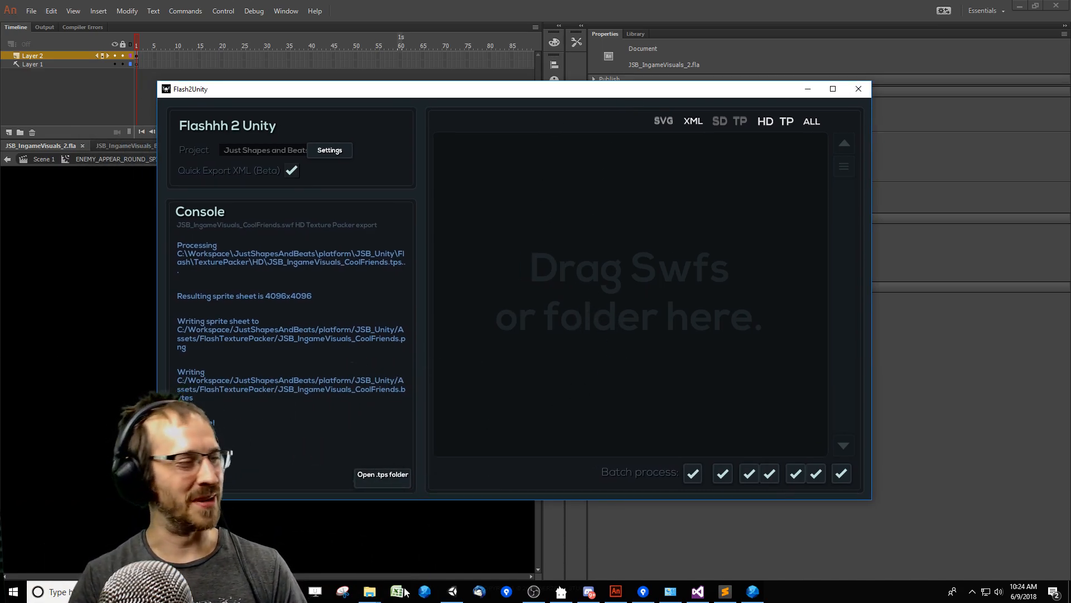
Switch to File Explorer, go up to the JustShapesAndBeats project folder, and arrange its window beside Flash2Unity.
mouse_move(370, 591)
left_click(418, 535)
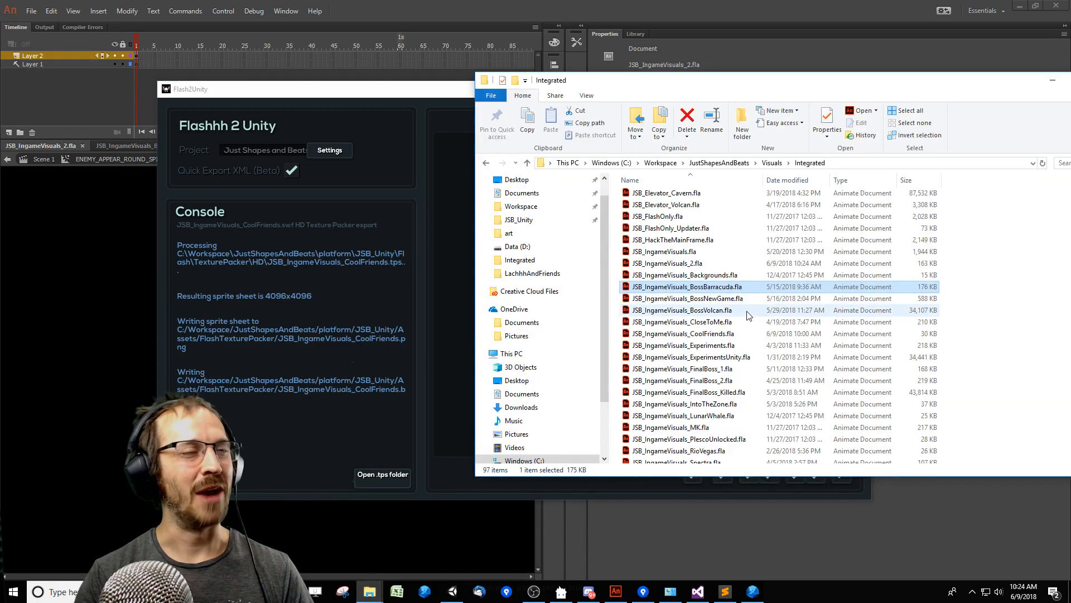
left_click_drag(726, 82, 762, 63)
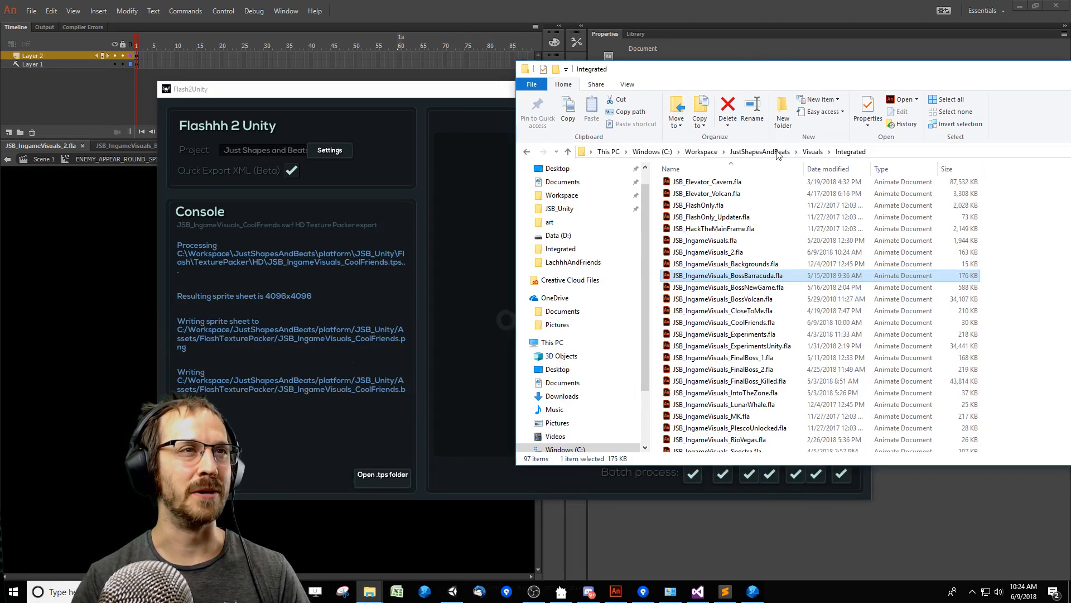
left_click(760, 151)
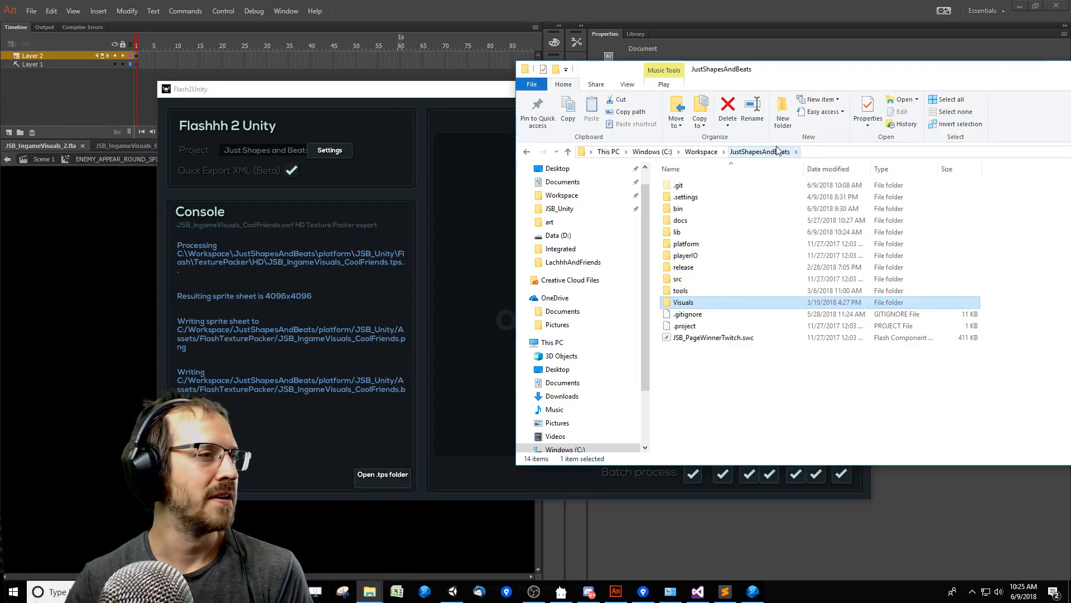
left_click_drag(629, 75, 683, 62)
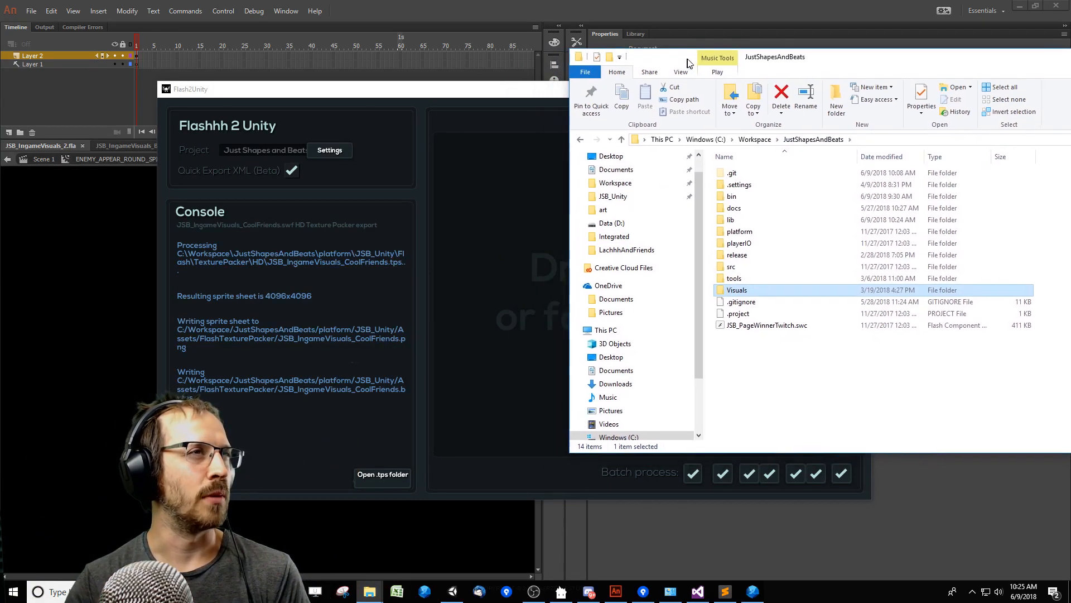
left_click_drag(523, 92, 452, 97)
left_click(933, 364)
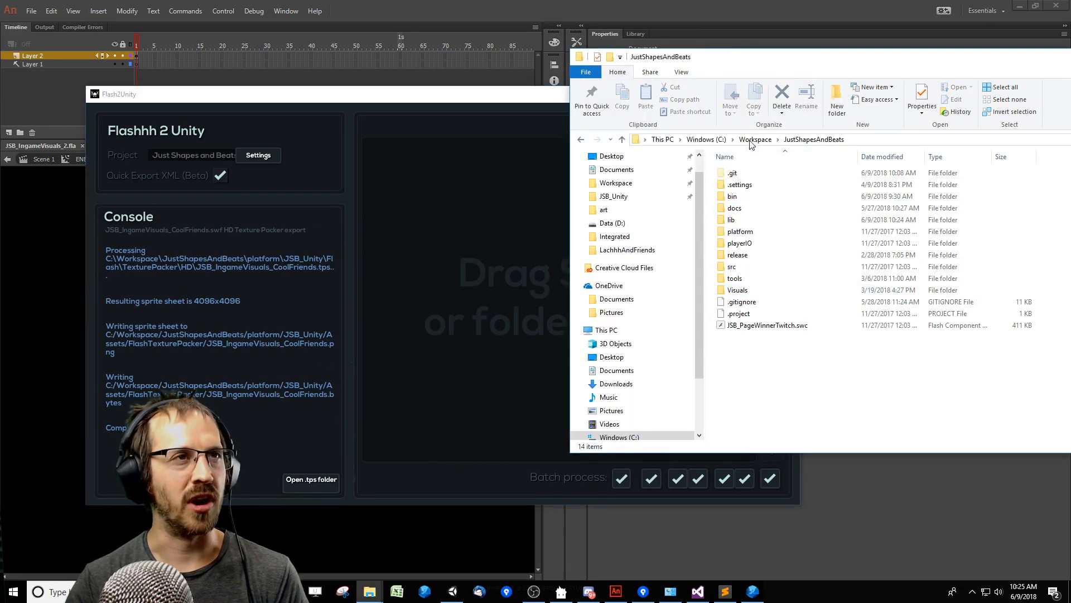
Find JSB_IngameVisuals_2.swf in the lib folder and add it to the Flash2Unity export list.
double_click(731, 219)
scroll(759, 279, "down", 10)
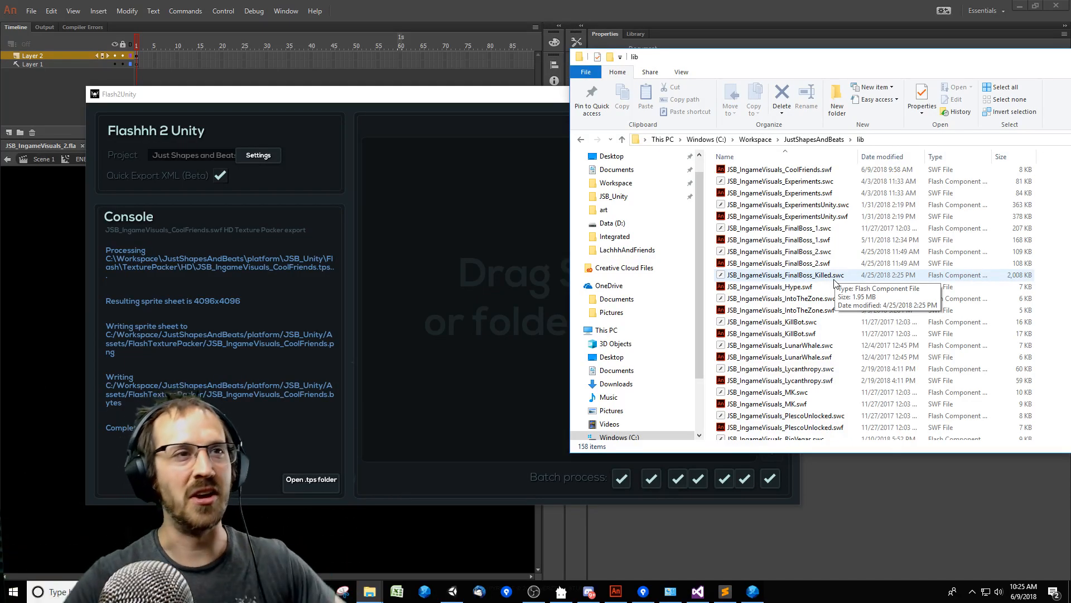
scroll(837, 287, "down", 5)
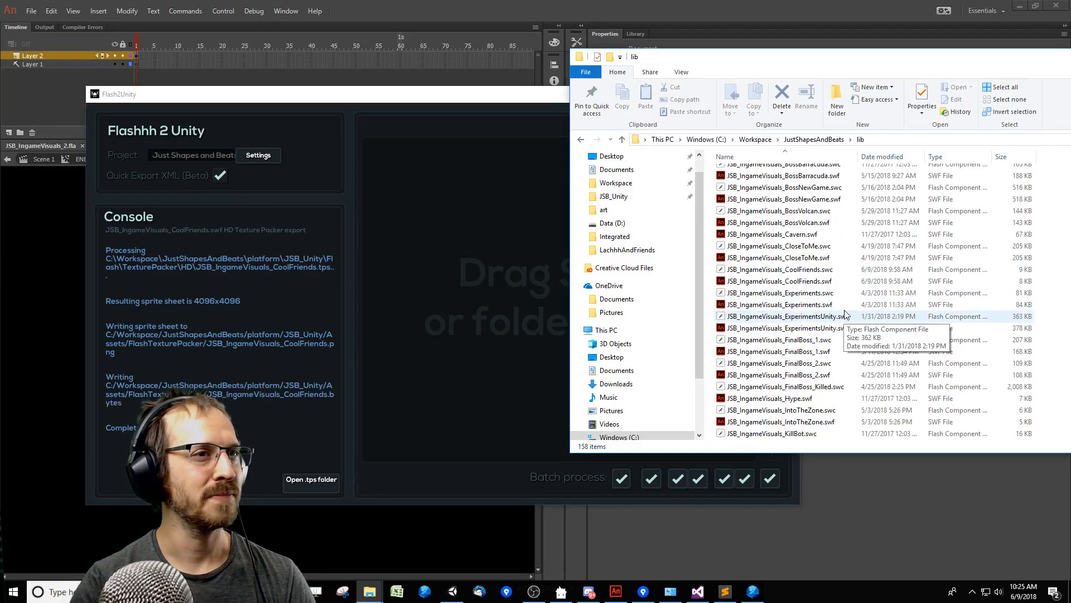
scroll(854, 329, "down", 3)
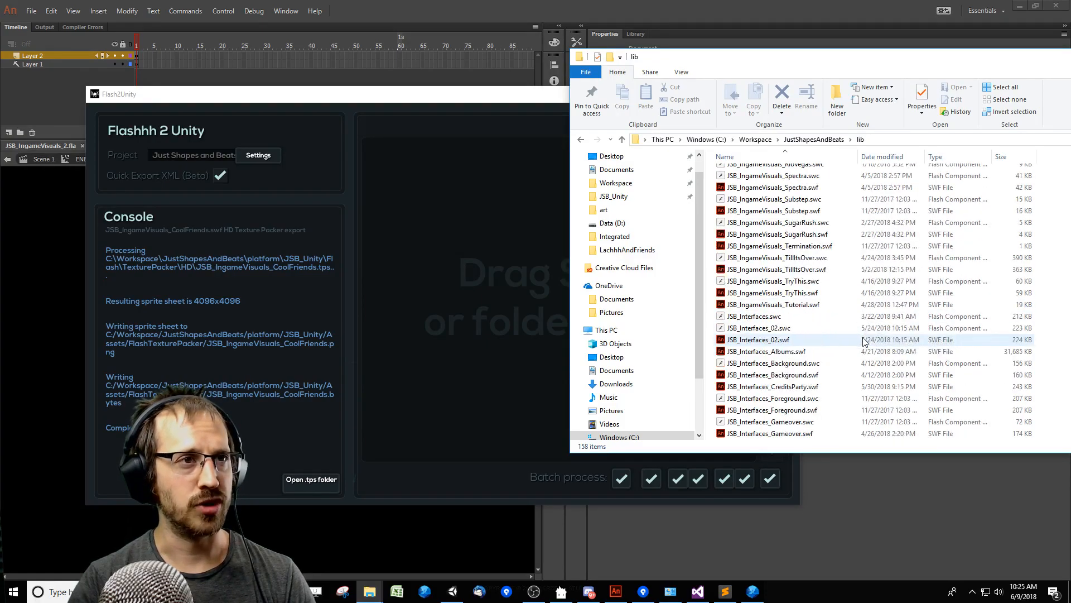
scroll(856, 341, "up", 13)
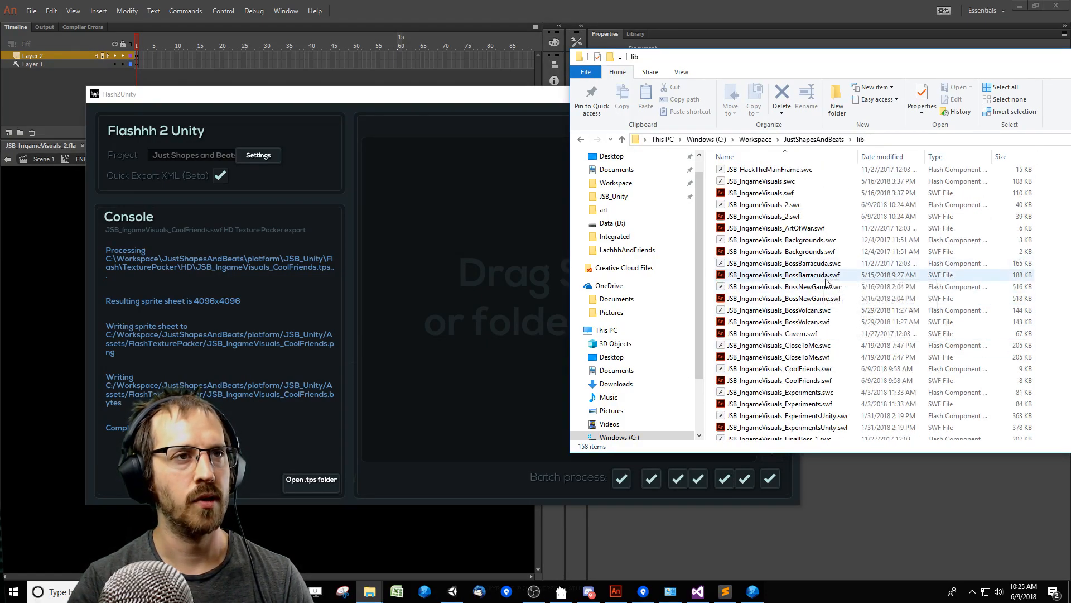
left_click_drag(778, 217, 506, 309)
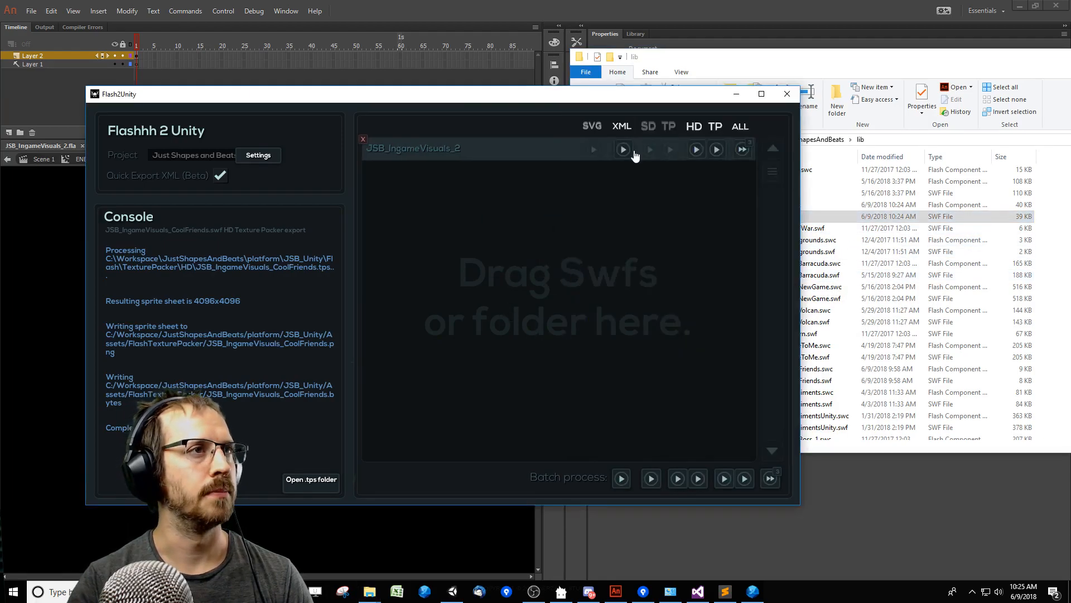
Run all the exports for JSB_IngameVisuals_2, dismiss the completion notice, and minimize Flash2Unity.
left_click(742, 151)
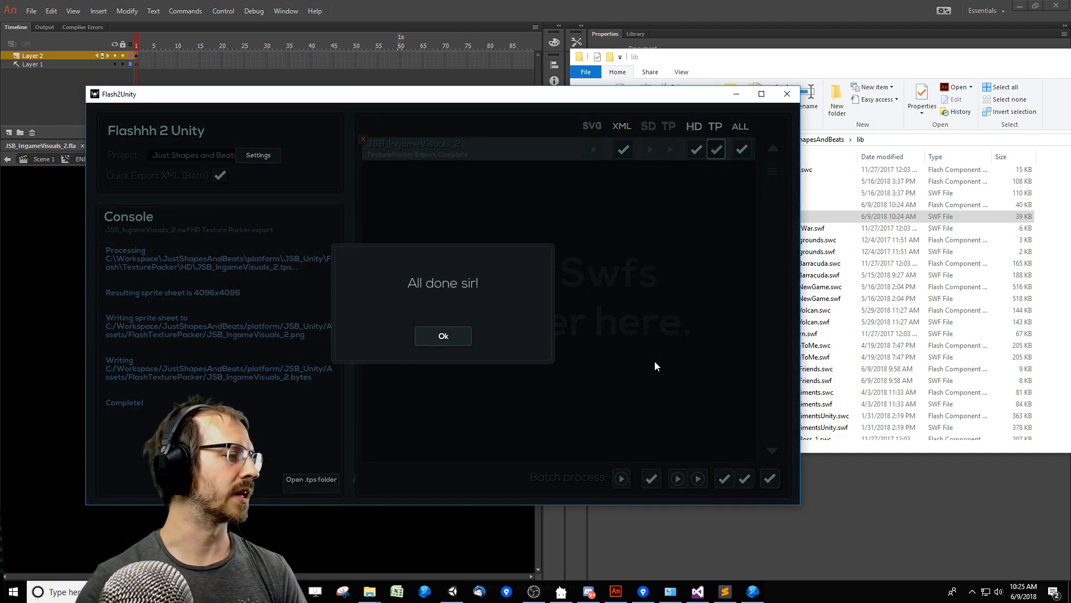
left_click(447, 341)
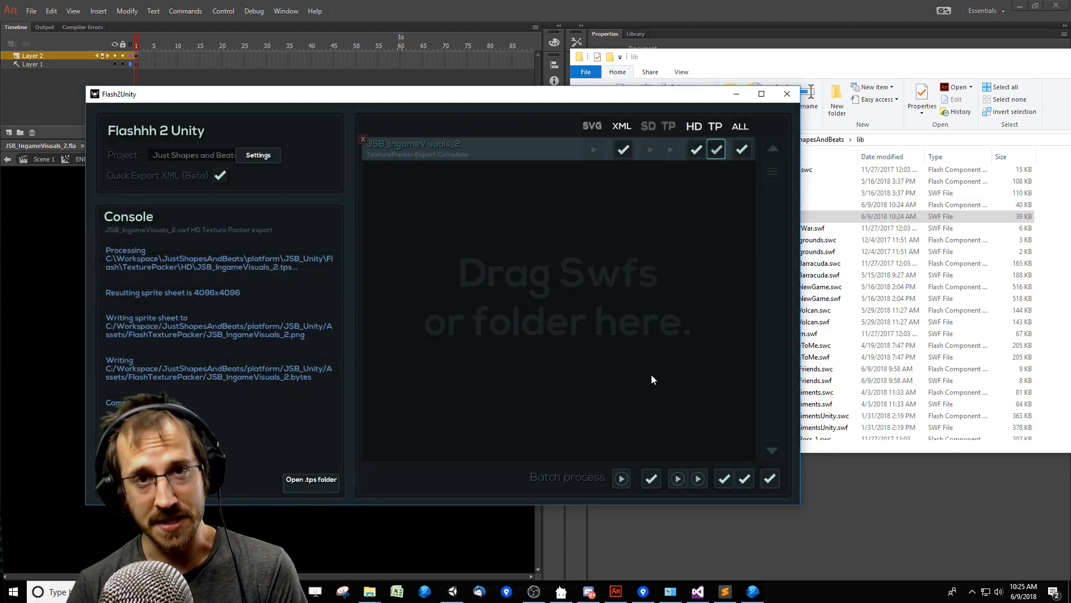
left_click(737, 94)
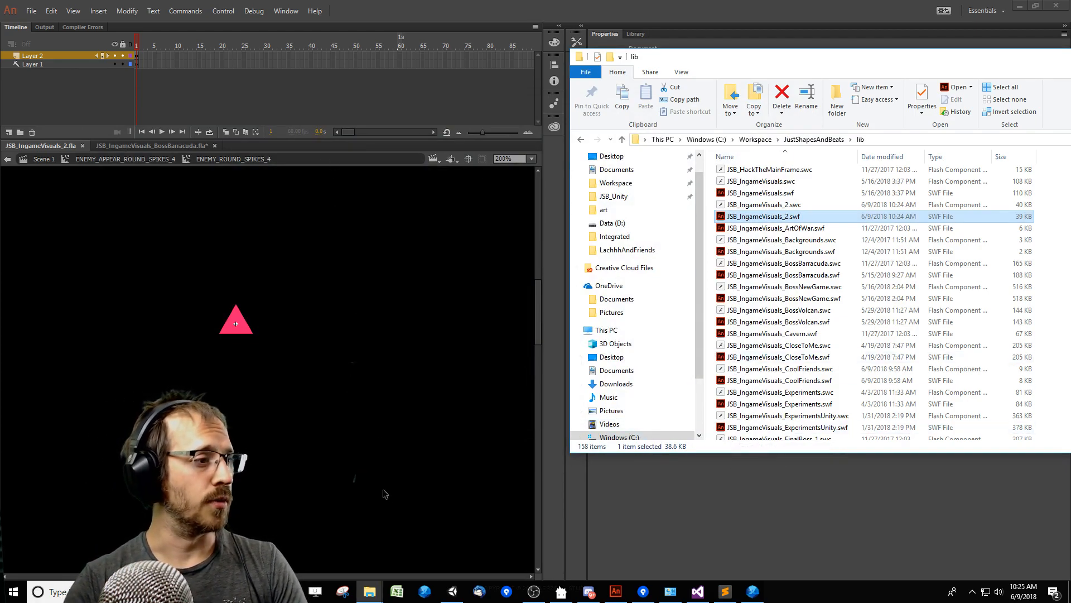
Switch to FDT, launch the level editor in debug mode, and play the Barracuda ending from 97 seconds.
left_click(760, 594)
key("F11")
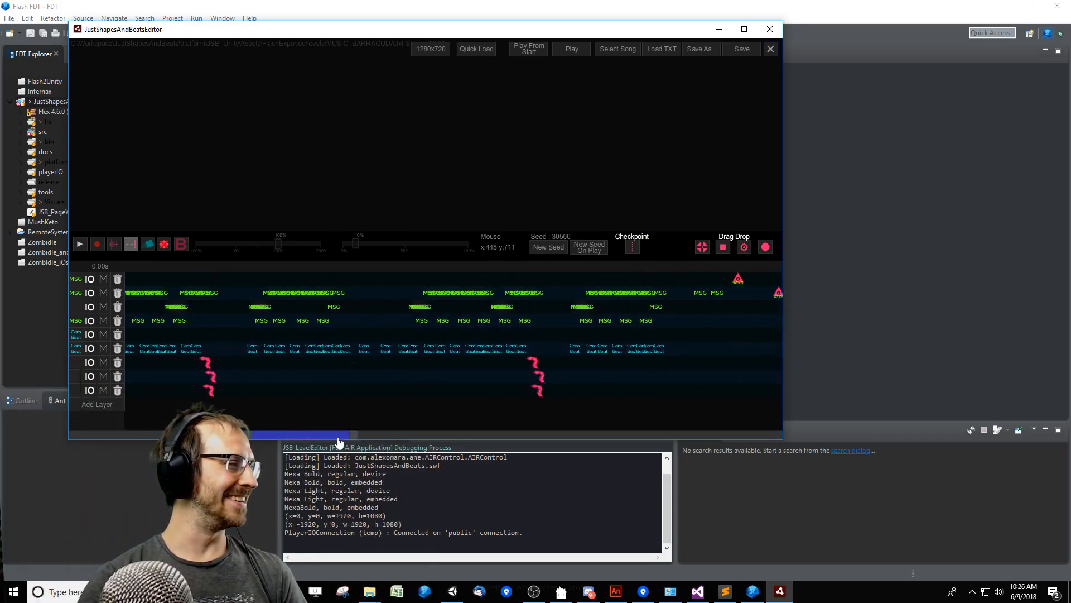
mouse_move(432, 434)
left_mouse_down()
mouse_move(514, 433)
mouse_move(446, 435)
left_mouse_up()
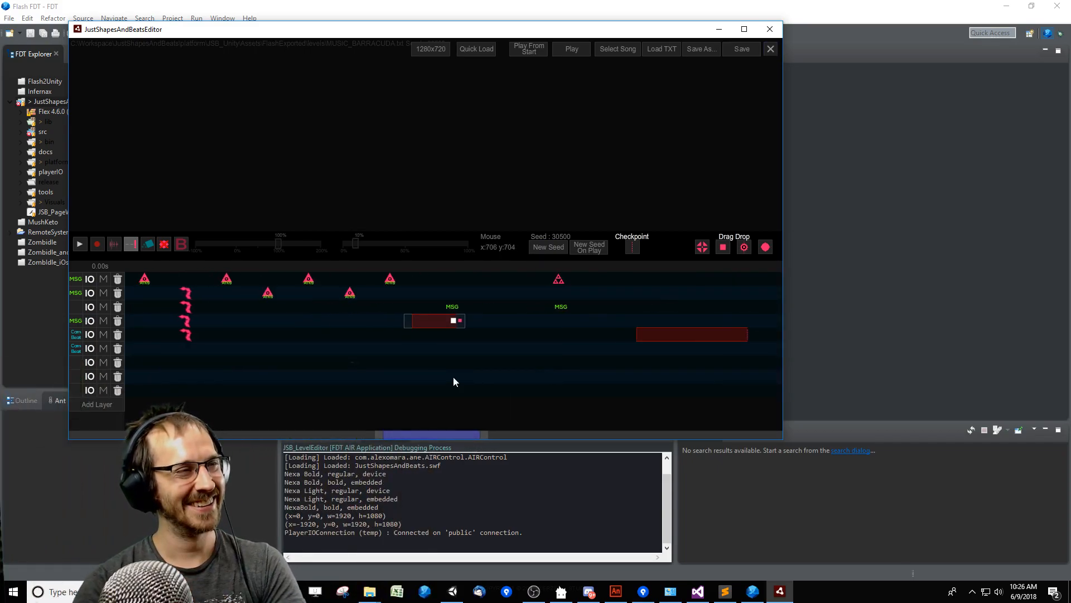
left_click(404, 269)
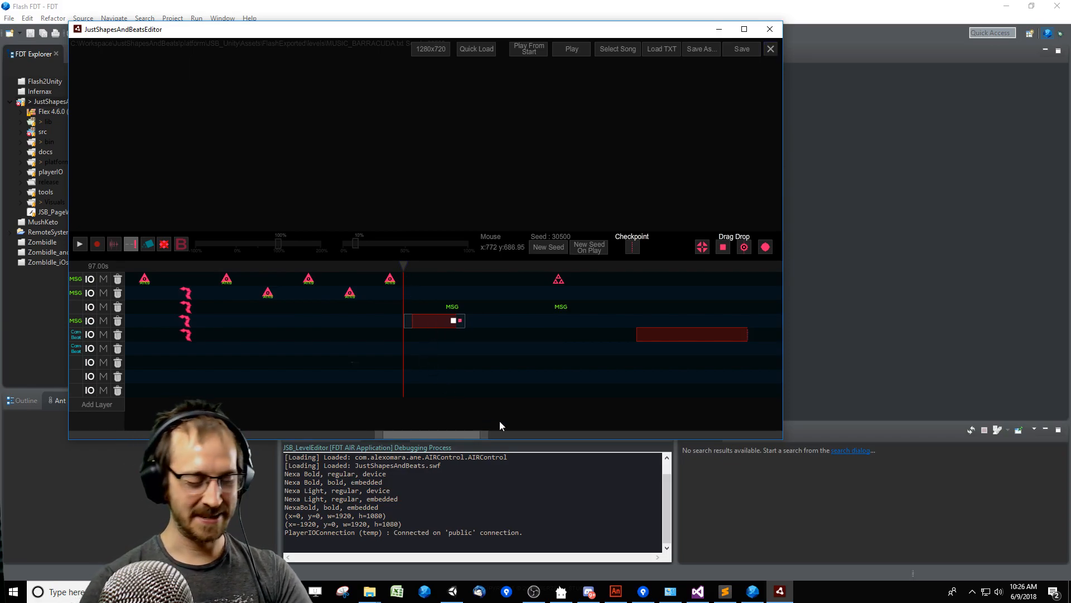
key("space")
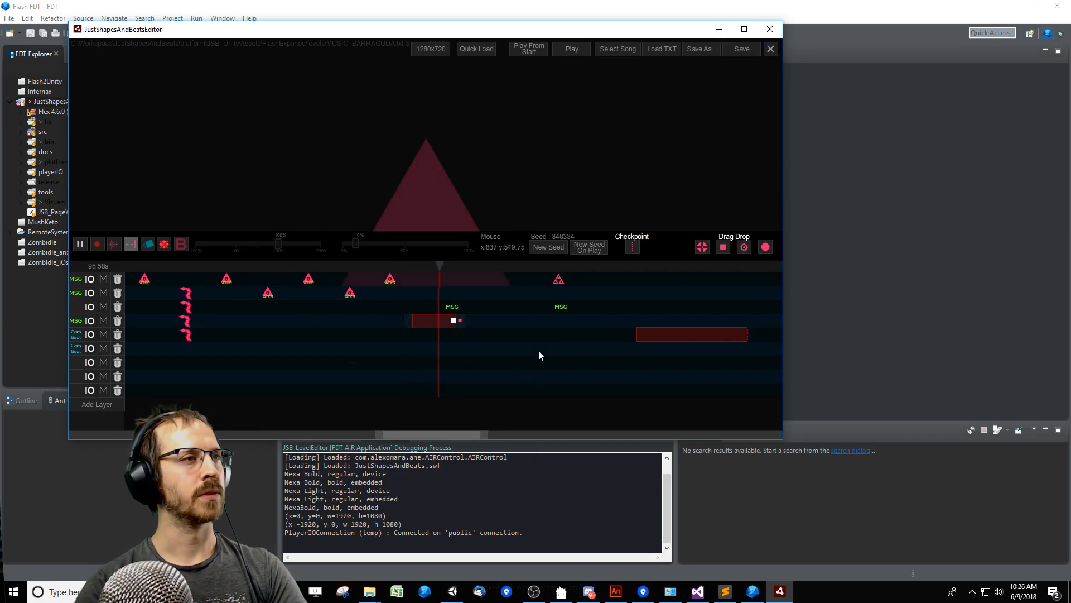
Edit the sw parameter of the warning event that uses ENEMY_APPEAR_ROUND_SPIKES_4, and replay the warning.
double_click(435, 323)
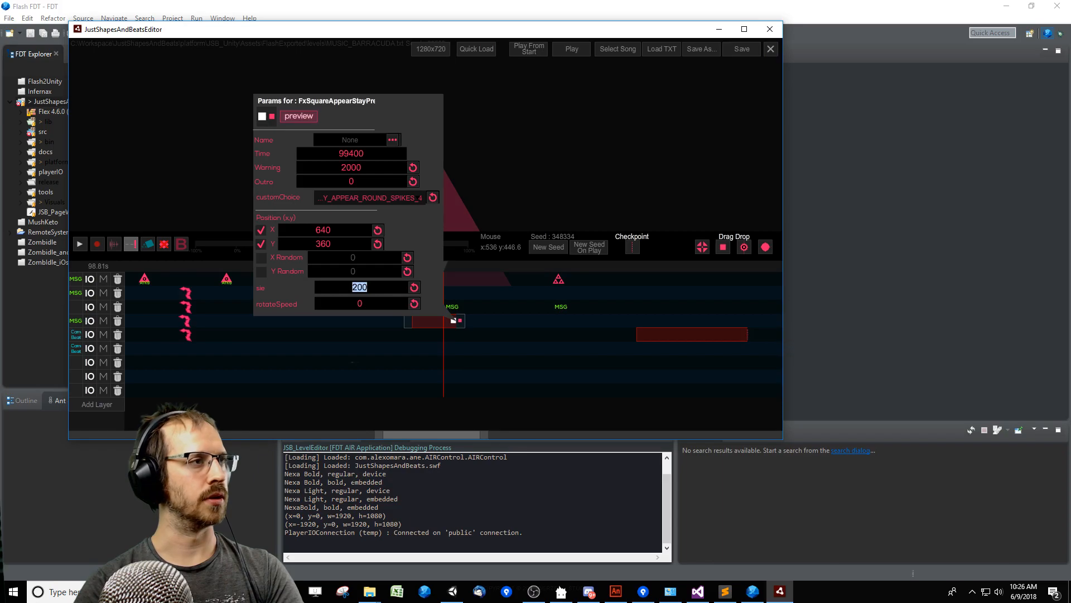
key("space")
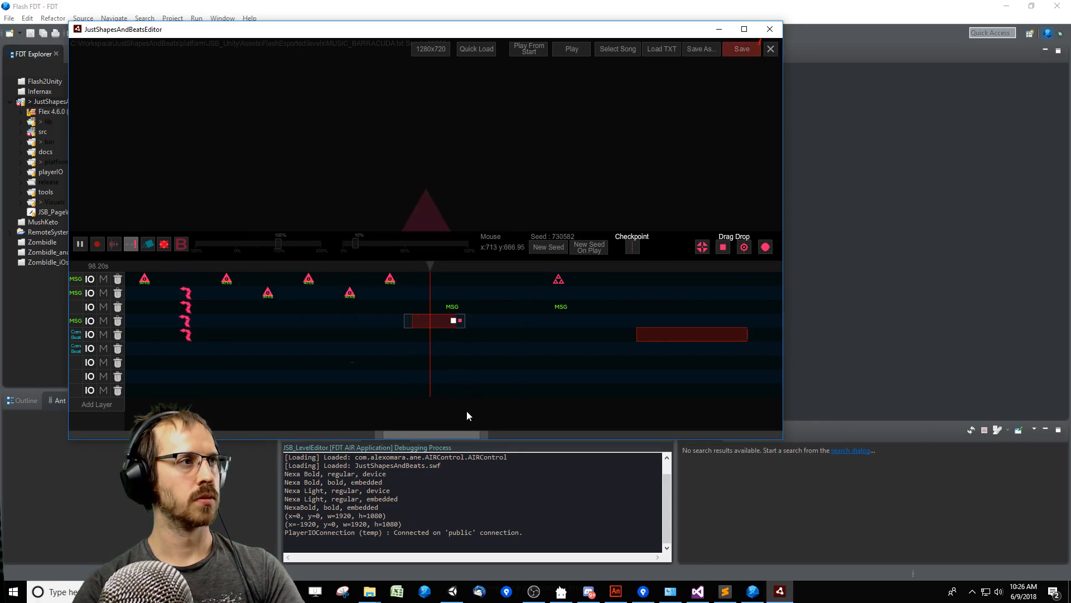
key("space")
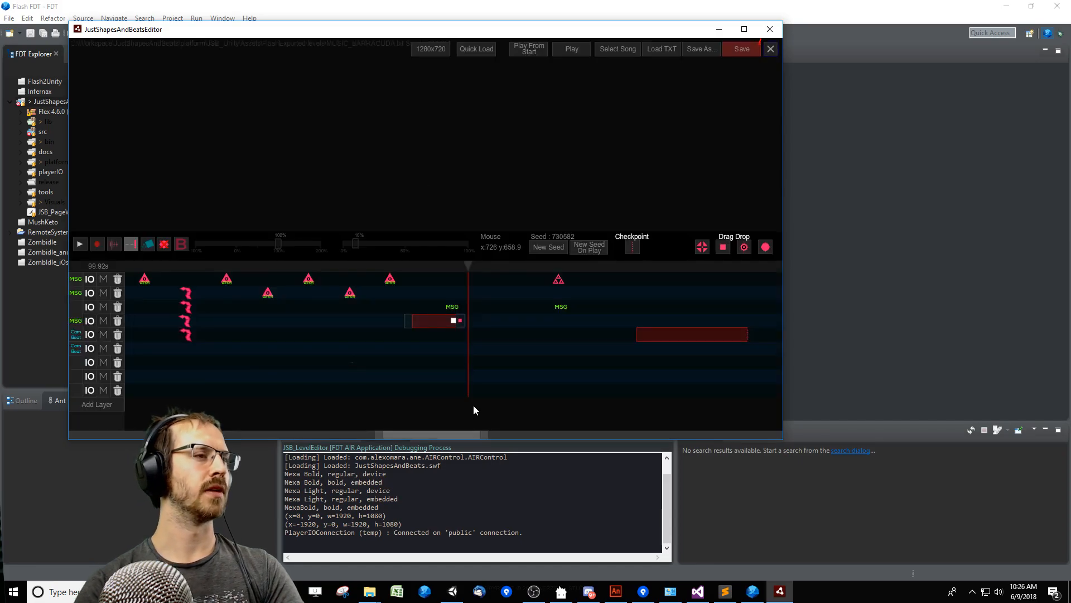
Go back to the start of the boss triangle section and replay it from several earlier points.
left_click_drag(427, 435, 373, 434)
key("space")
left_click(310, 267)
key("space")
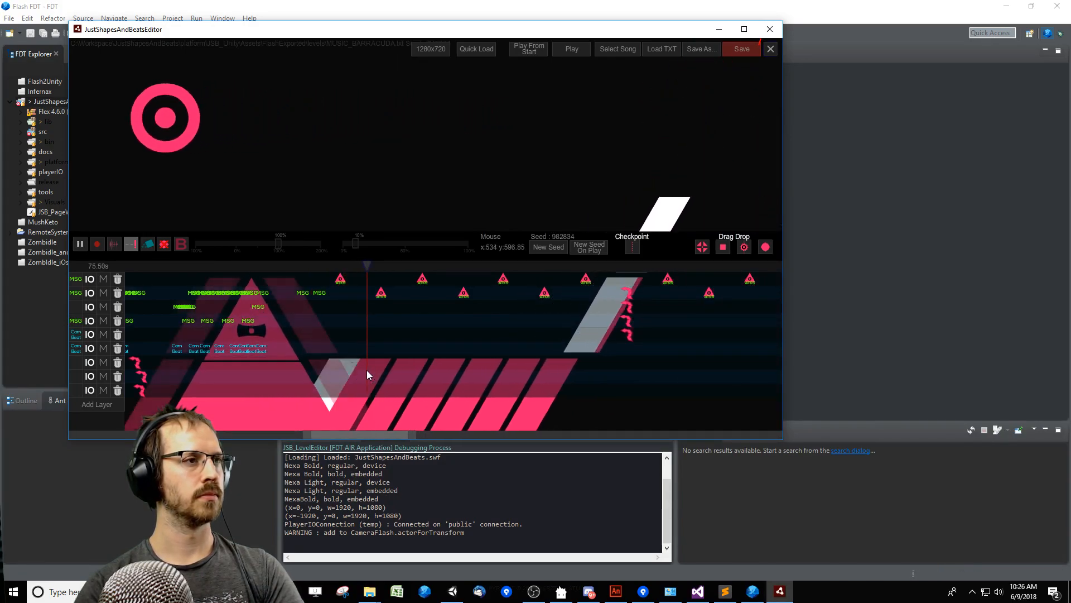
key("space")
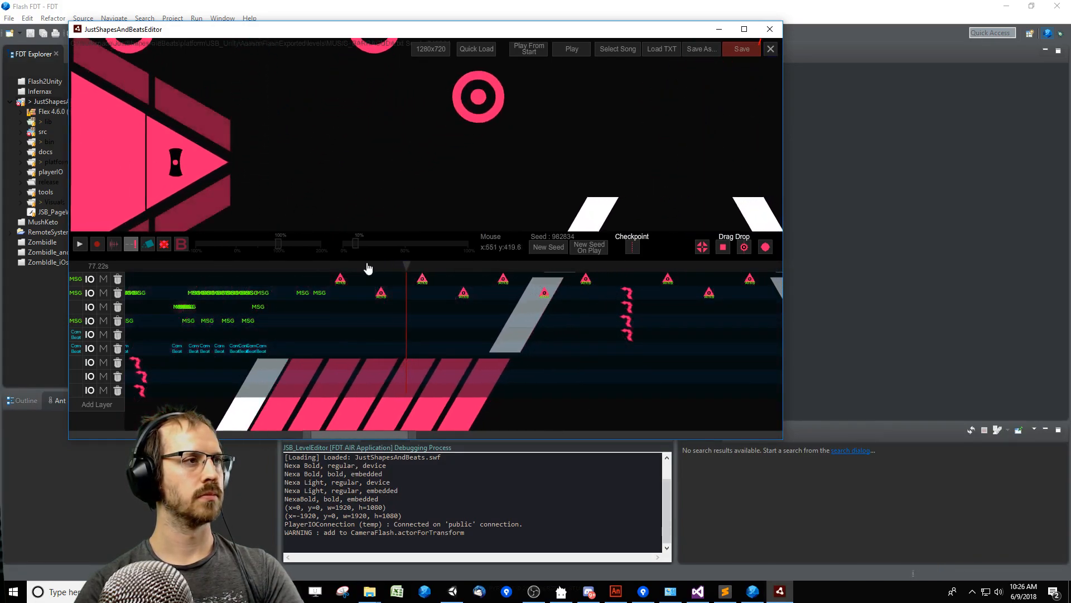
left_click(295, 267)
key("space")
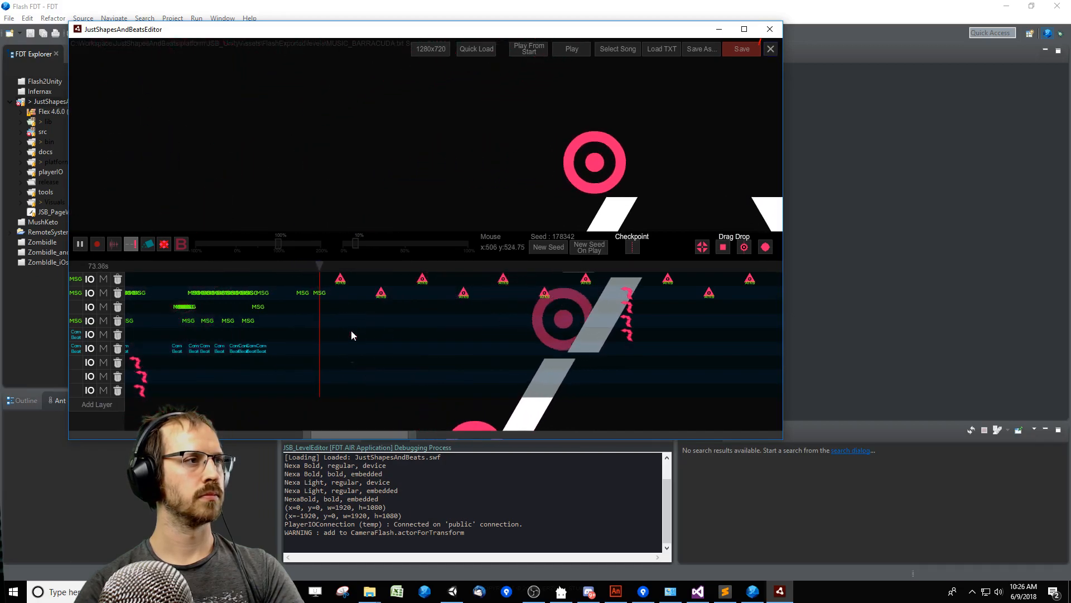
left_click(259, 268)
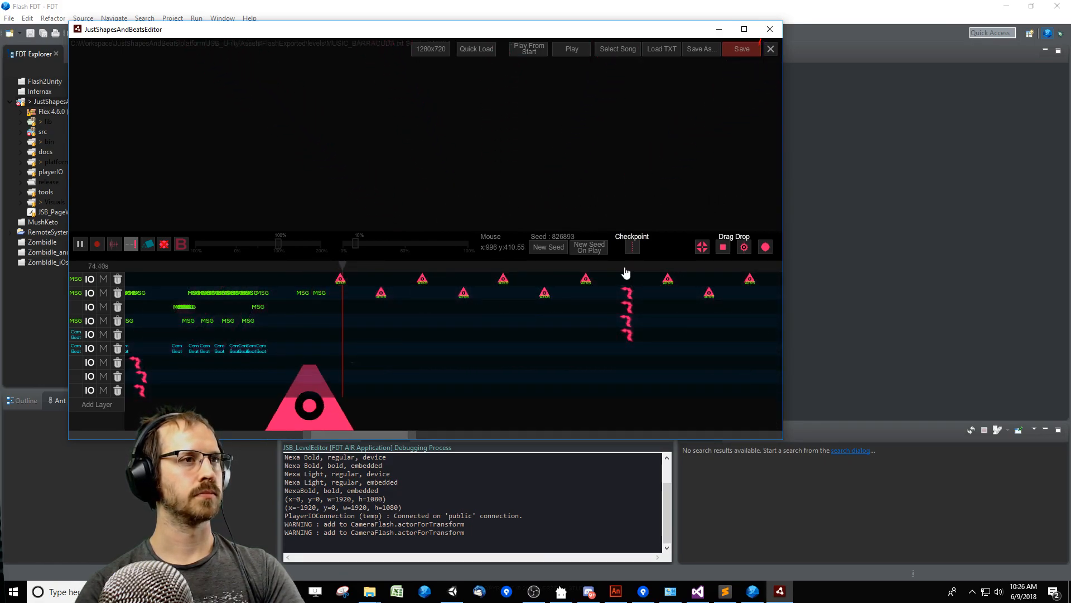
key("space")
Preview the level ending from just before the triangle warning event without the editor overlay, and stop playback.
left_click_drag(380, 436, 428, 435)
left_click(559, 266)
key("Return")
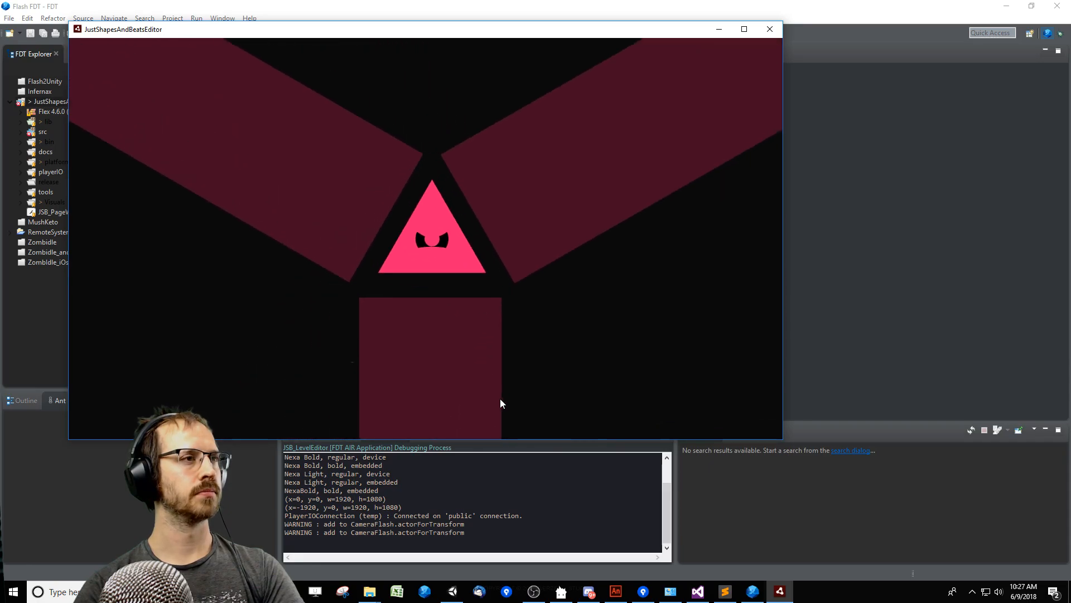
key("Escape")
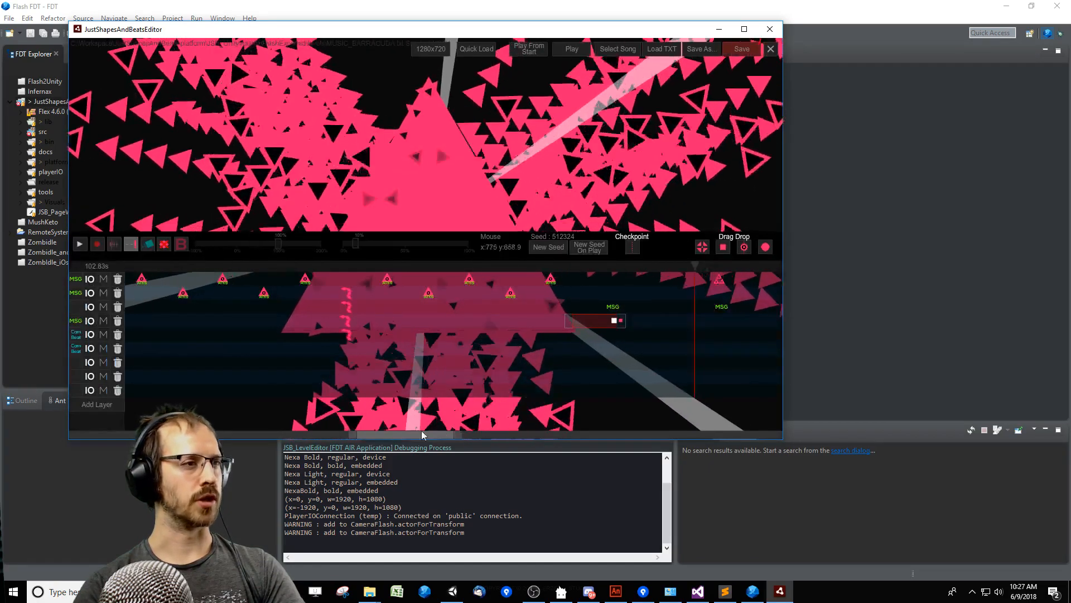
Return to the beginning of the level timeline and play its opening events.
left_click_drag(431, 436, 124, 436)
left_click(162, 243)
left_click(80, 244)
left_click(80, 244)
scroll(282, 273, "down", 11)
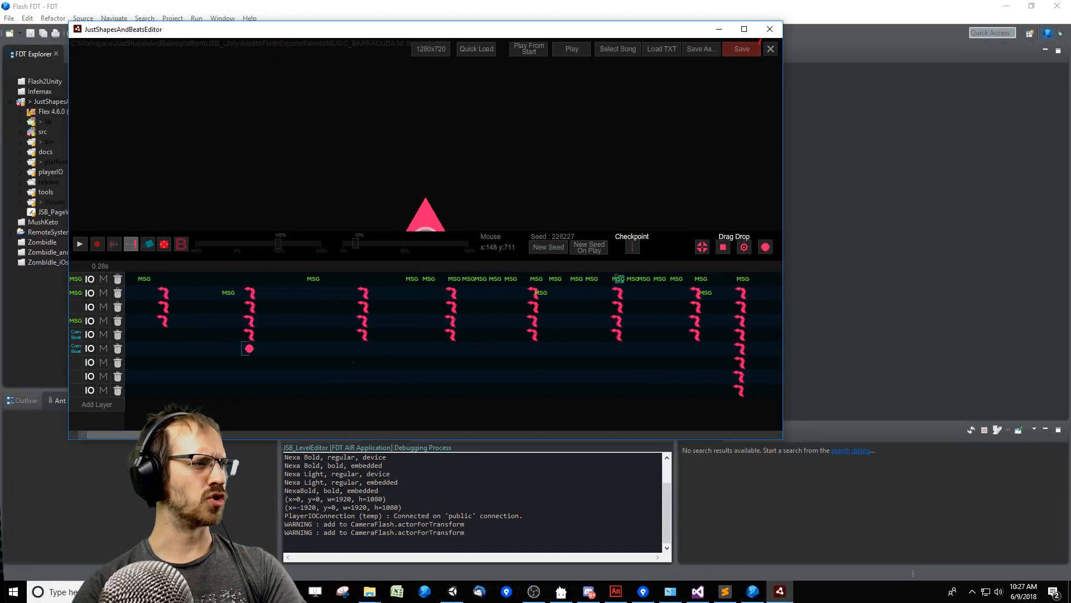
scroll(285, 273, "up", 1)
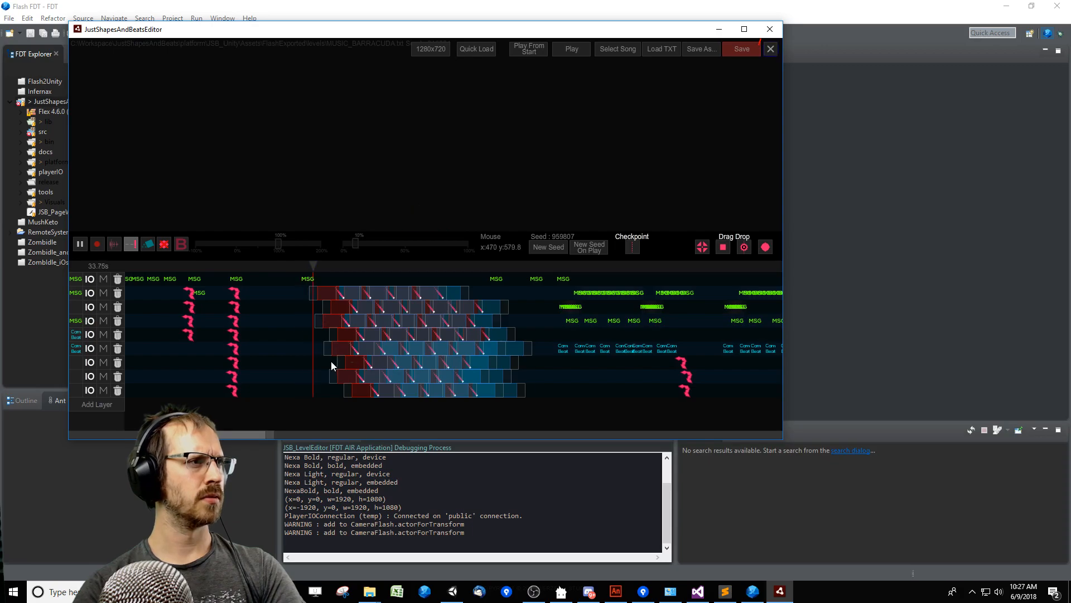
Skip ahead in the timeline and play the boss triangle section to examine the triangle's shape.
left_click_drag(272, 435, 465, 438)
left_click(397, 268)
key("space")
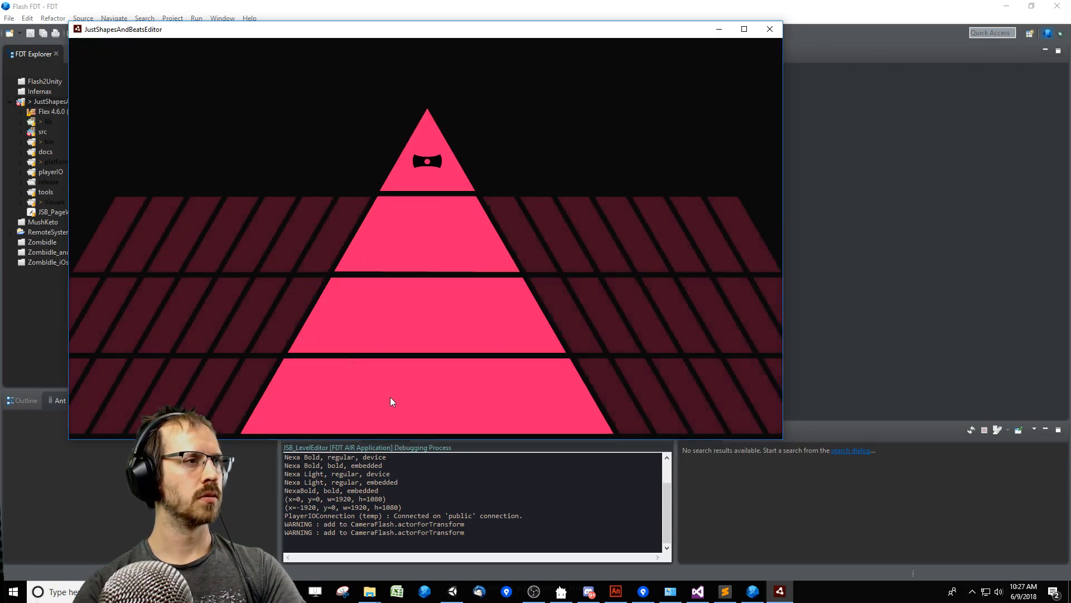
key("space")
left_click_drag(409, 436, 327, 431)
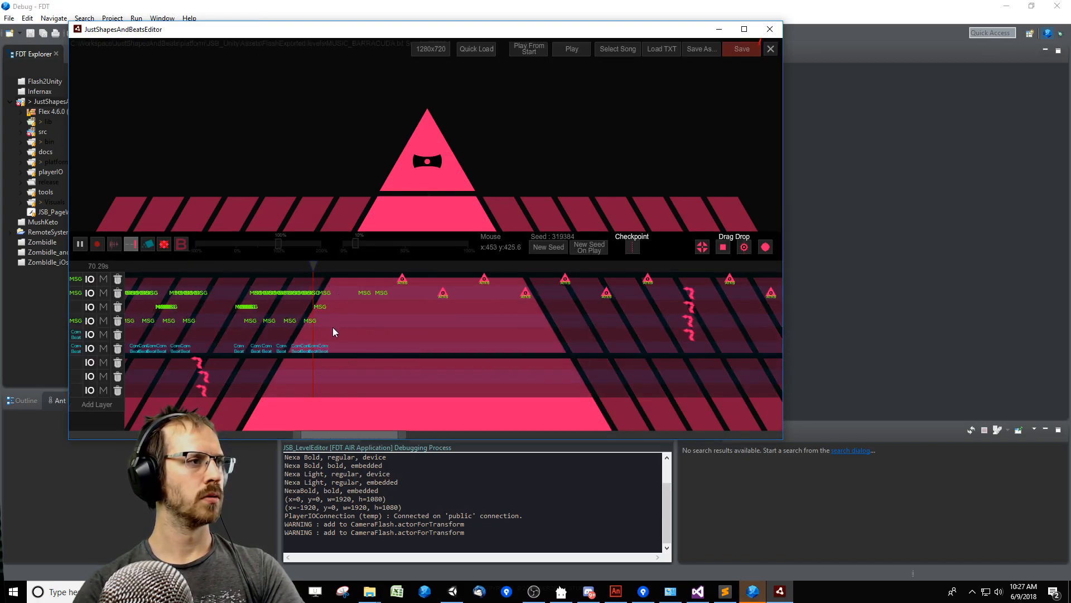
Close the running level editor and relaunch JSB_LevelEditor in debug mode from FDT.
left_click(771, 49)
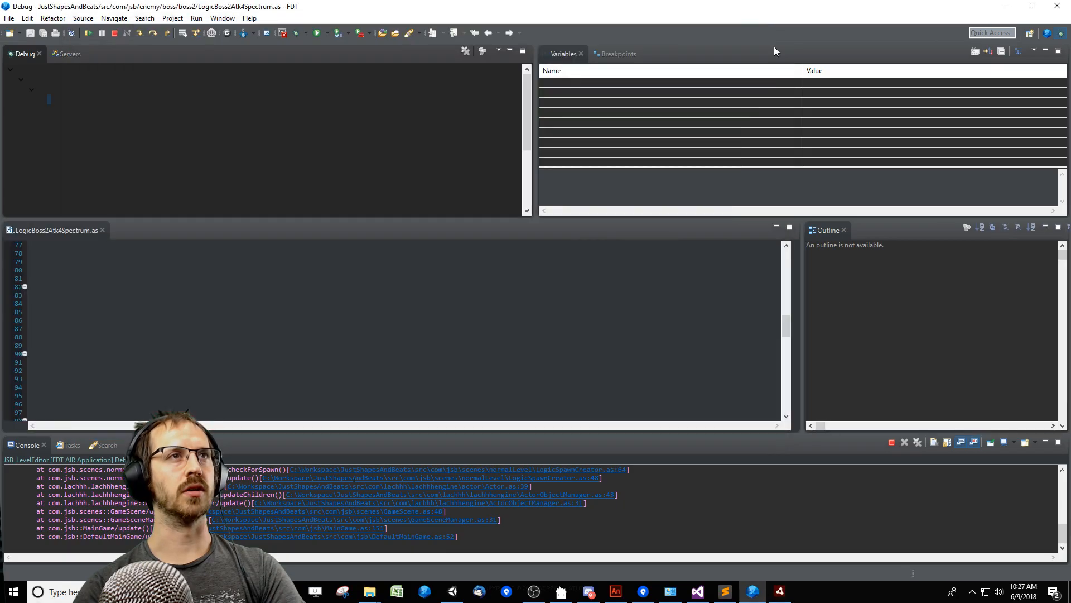
key("F11")
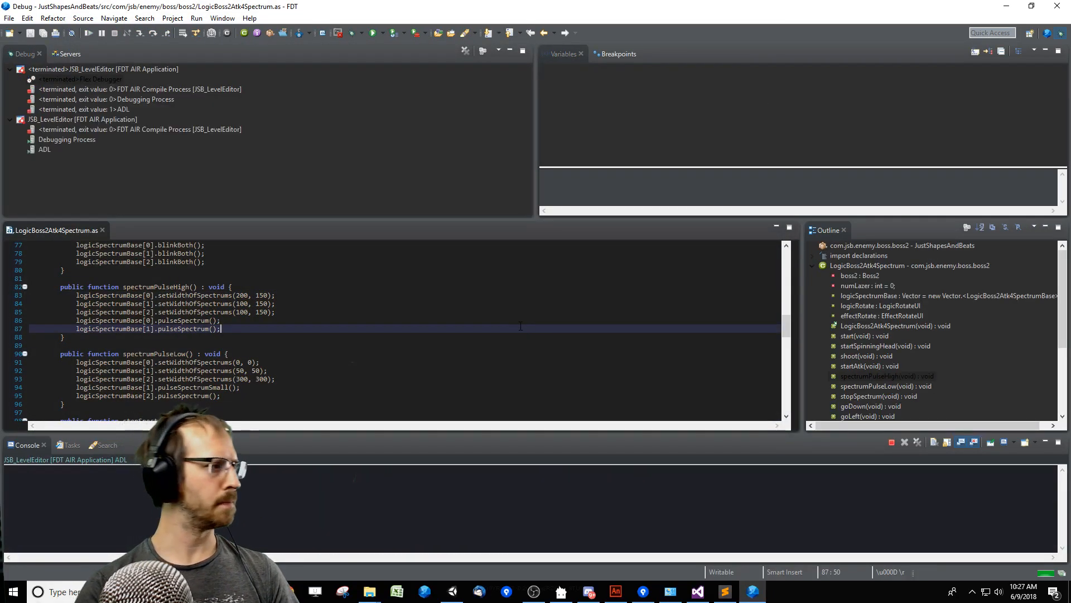
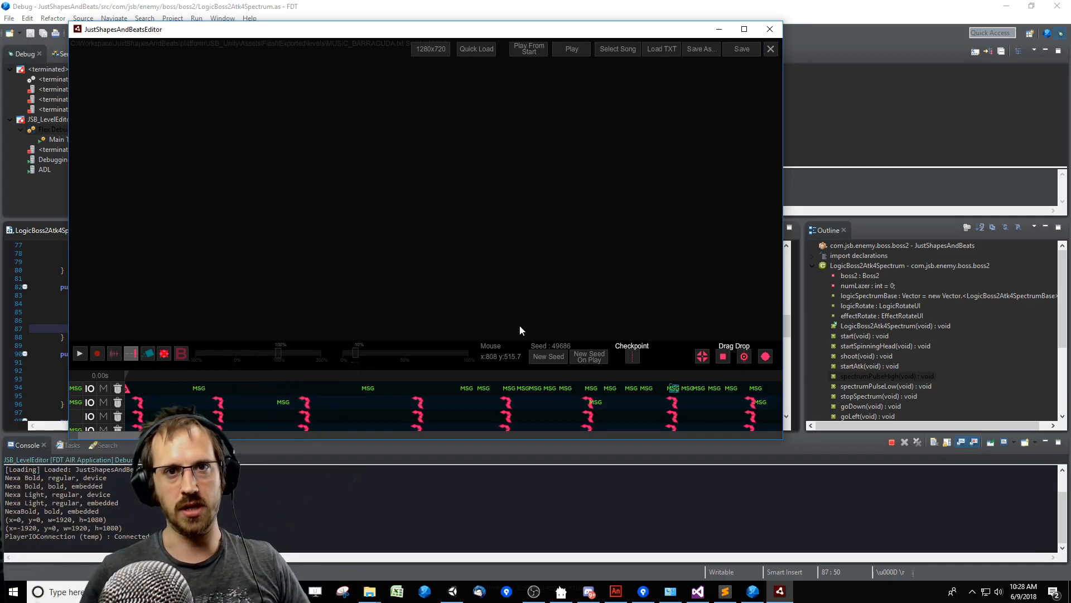
Enlarge the timeline area, play the level's opening events, and view the parameters of the exploding spikes event.
left_click_drag(669, 363, 159, 301)
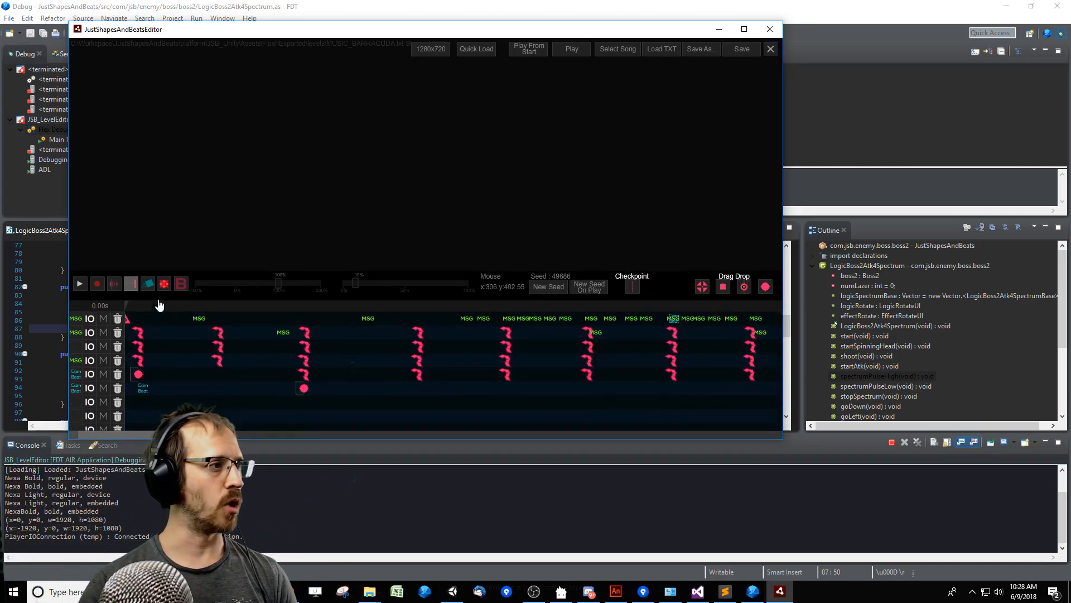
left_click_drag(156, 435, 126, 429)
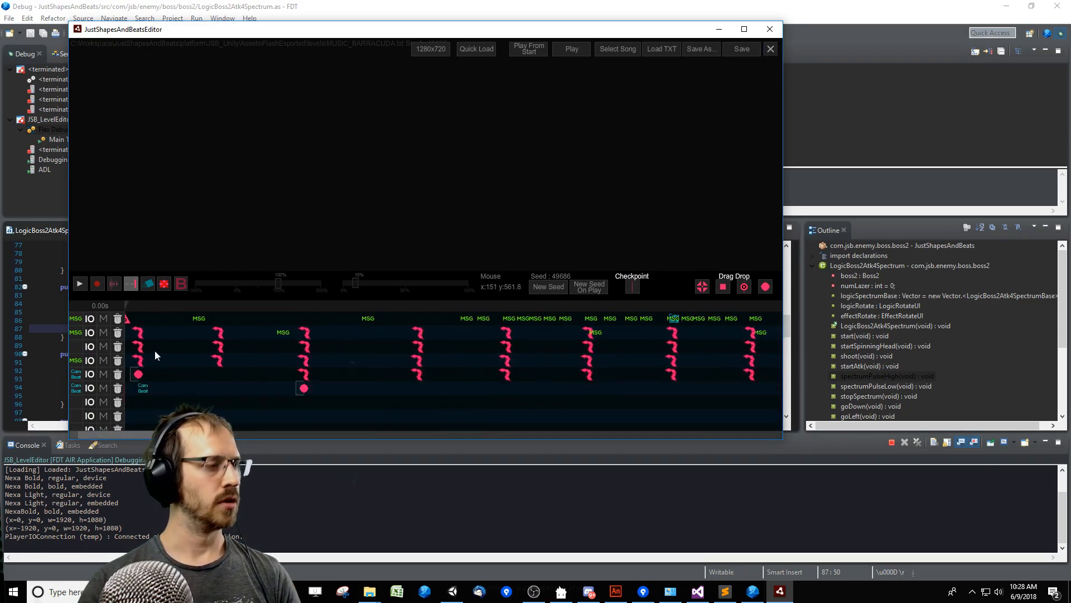
key("space")
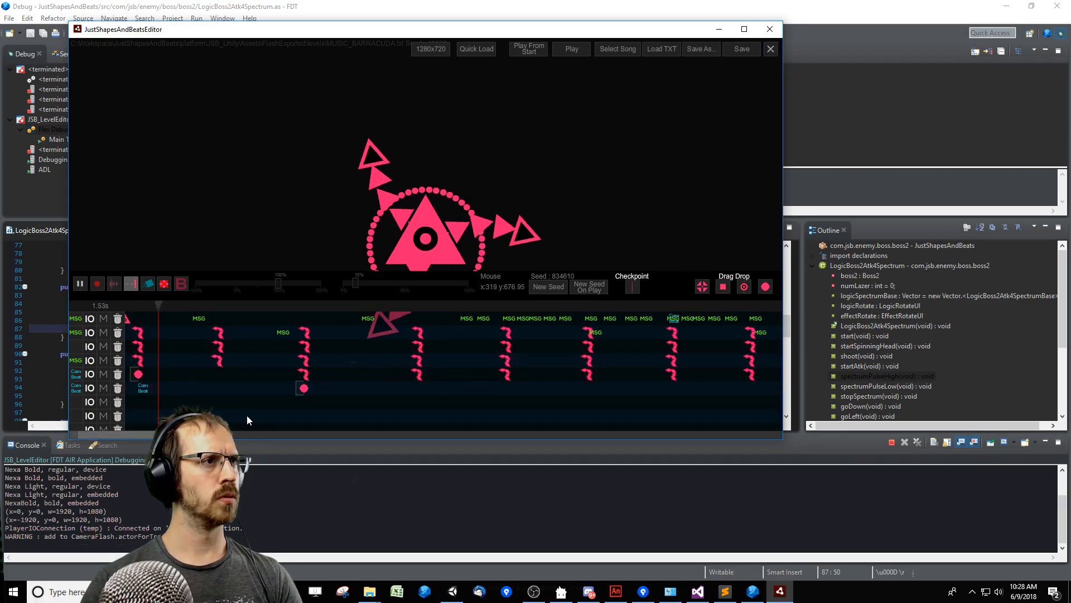
key("space")
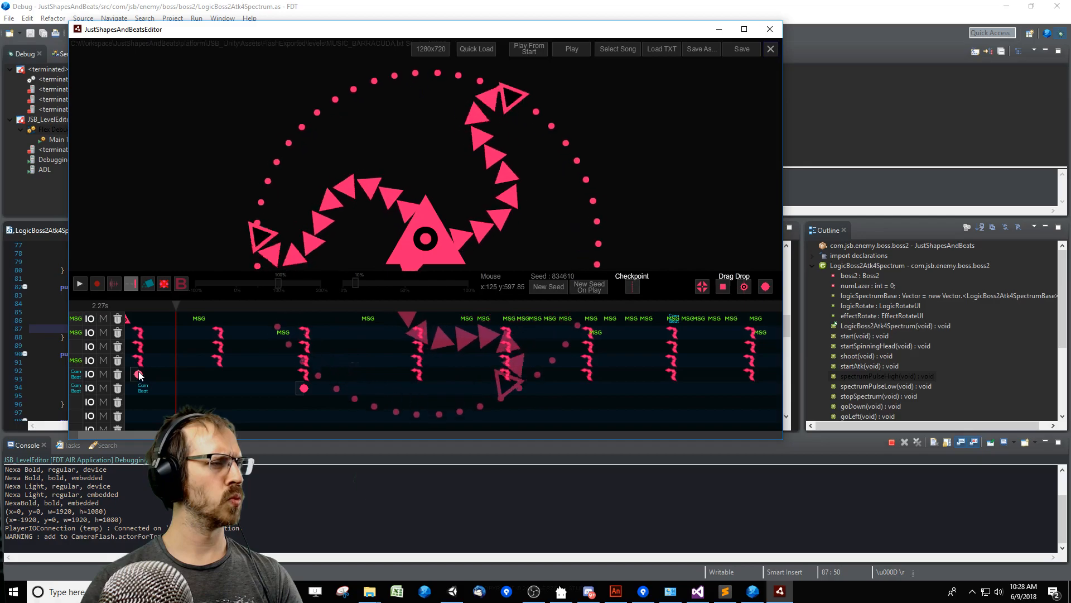
left_click(139, 375)
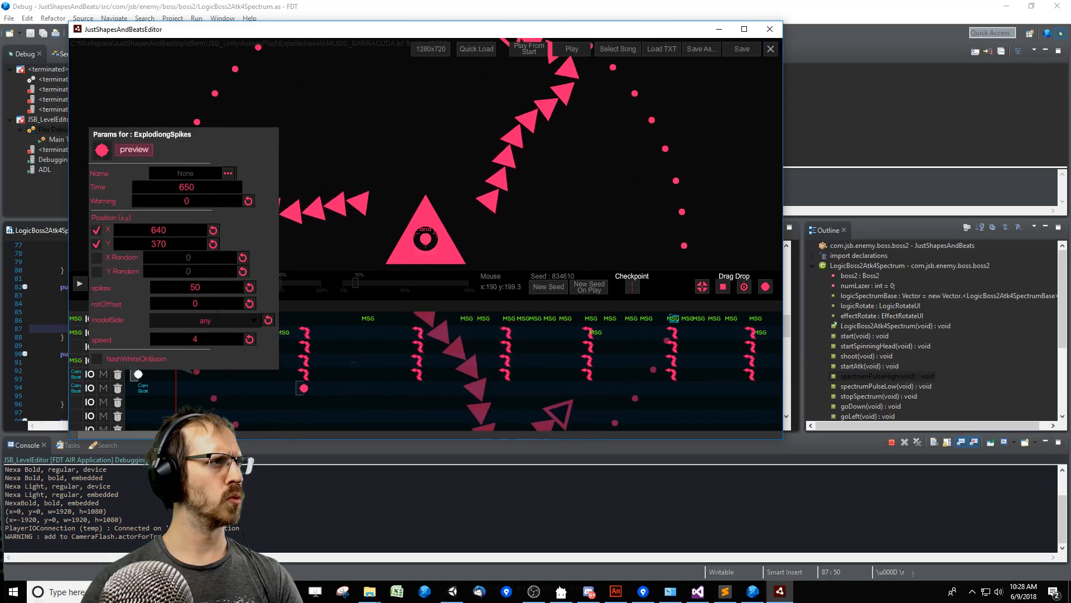
left_click(233, 393)
Skip ahead in the level timeline and play the boss section from there.
left_click_drag(156, 436, 358, 437)
left_click(453, 307)
key("space")
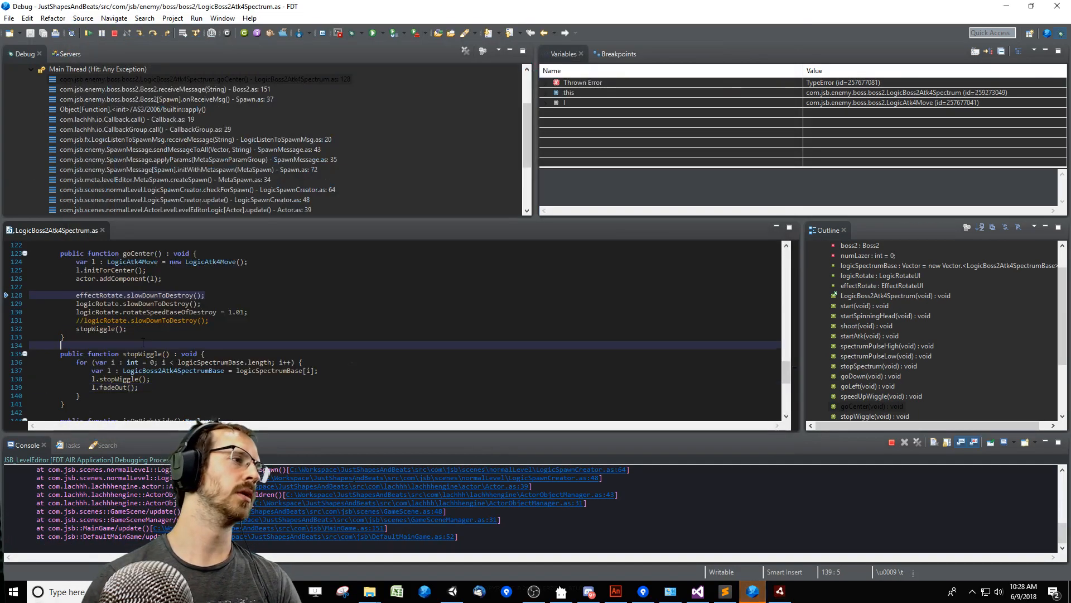
Terminate the halted debug session in FDT and relaunch JSB_LevelEditor in debug mode.
left_click(144, 339)
left_click(294, 322)
key("ctrl+F2")
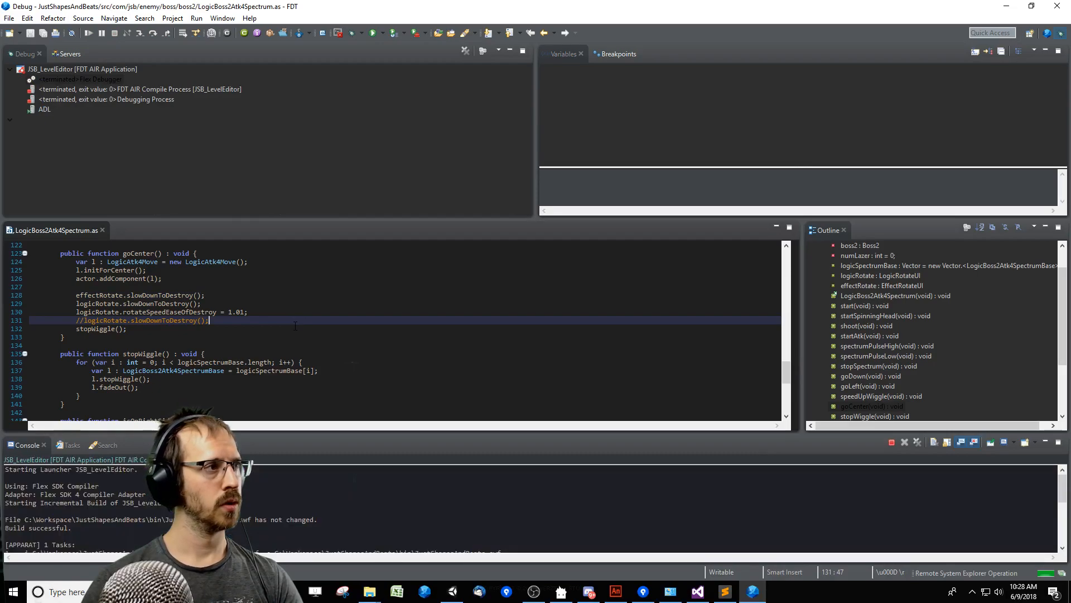
key("F11")
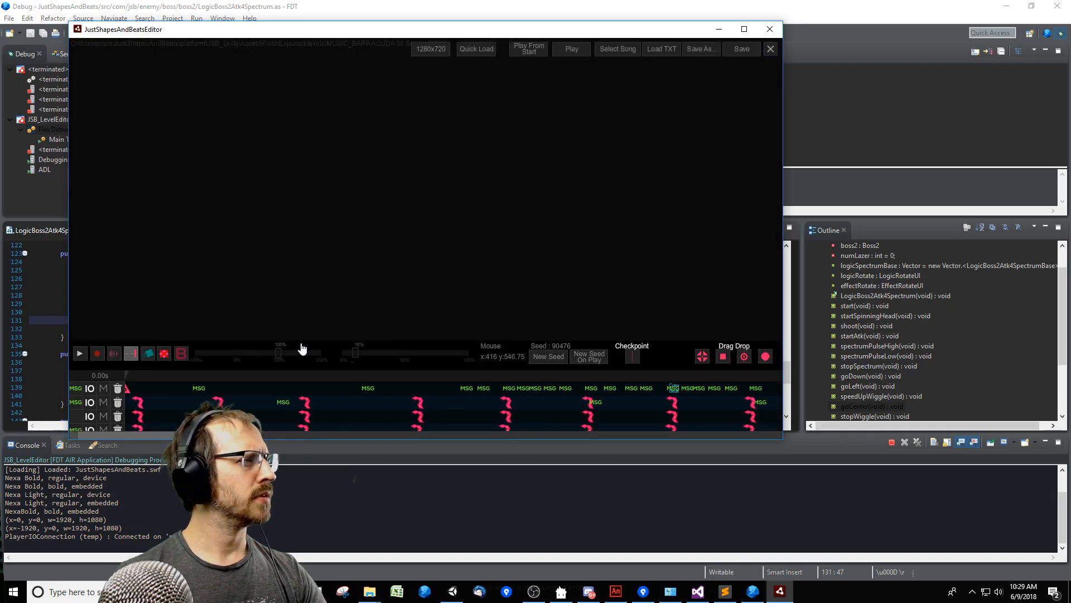
Enlarge the timeline area, play the boss section before the row of triangle events, and resume the halted debugger.
left_click_drag(670, 354, 665, 227)
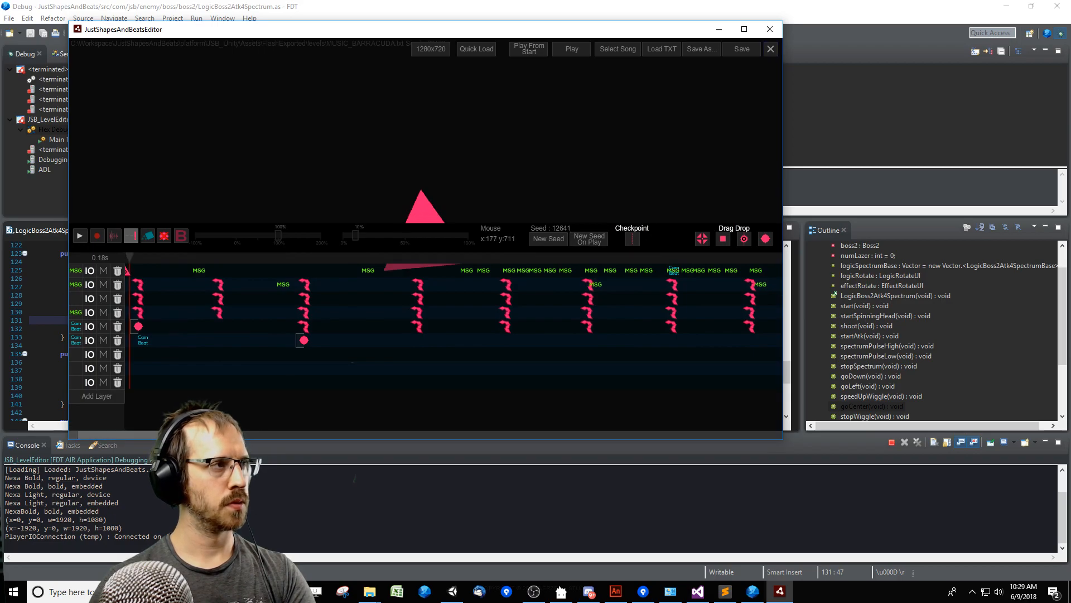
left_click_drag(170, 435, 365, 436)
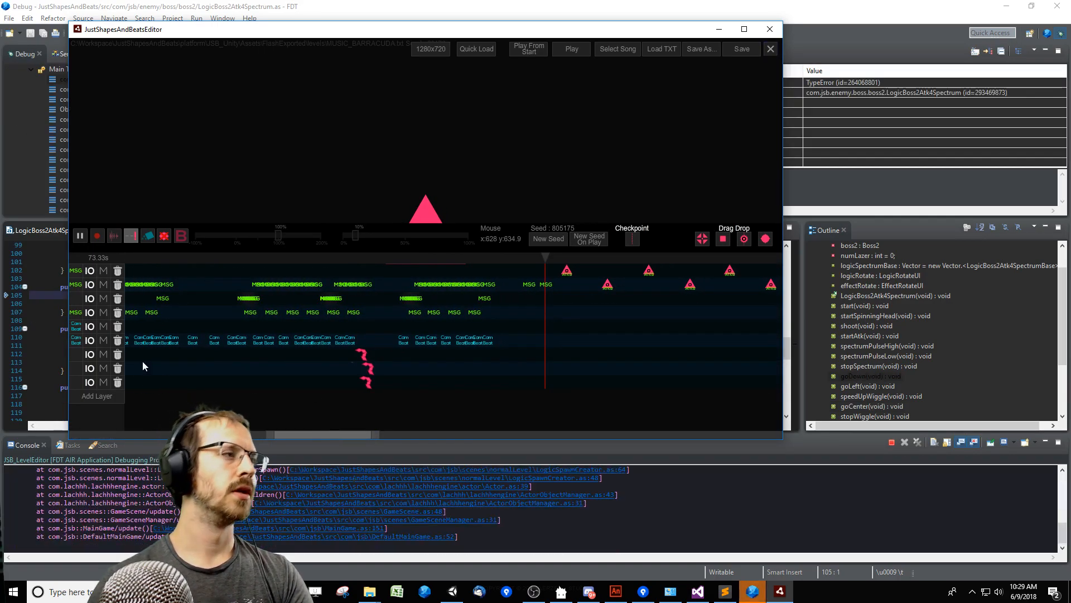
key("F8")
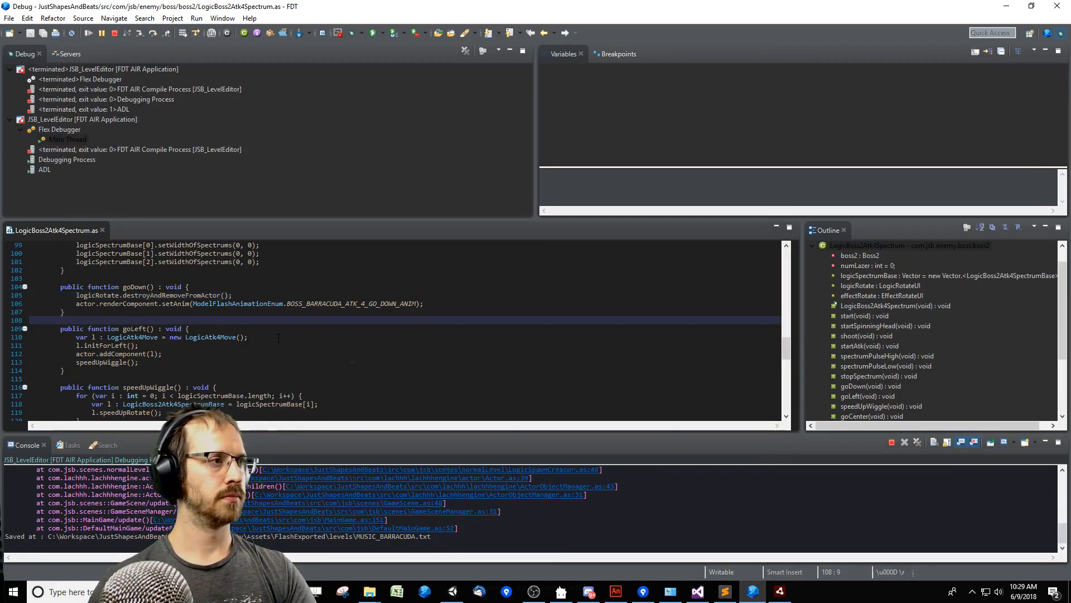
Continue past the ActionScript error dialogs and relaunch JSB_LevelEditor from FDT.
left_click(391, 337)
key("alt+Tab")
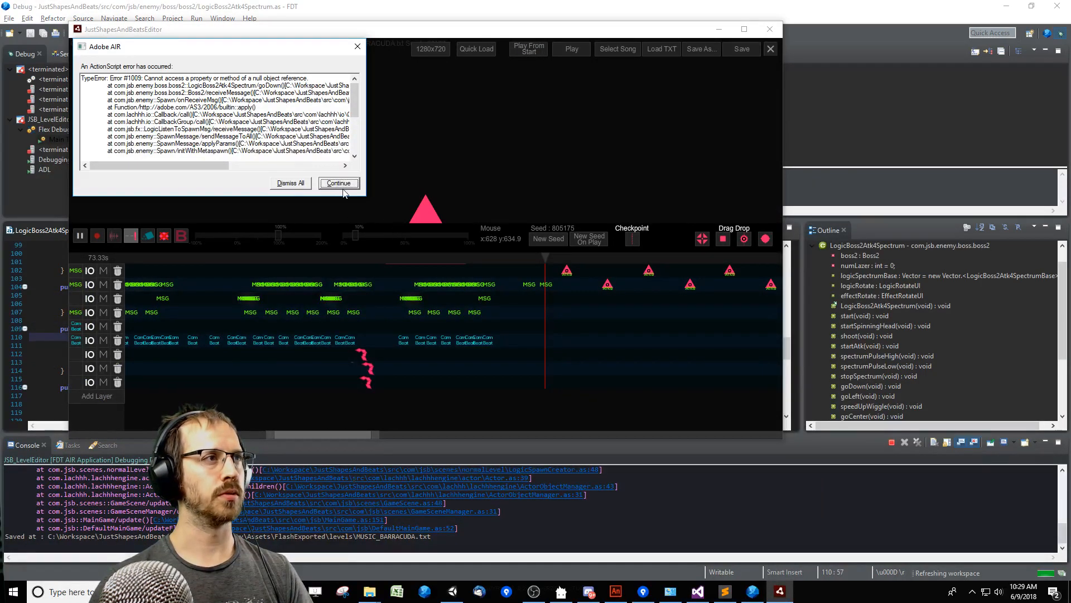
left_click(340, 184)
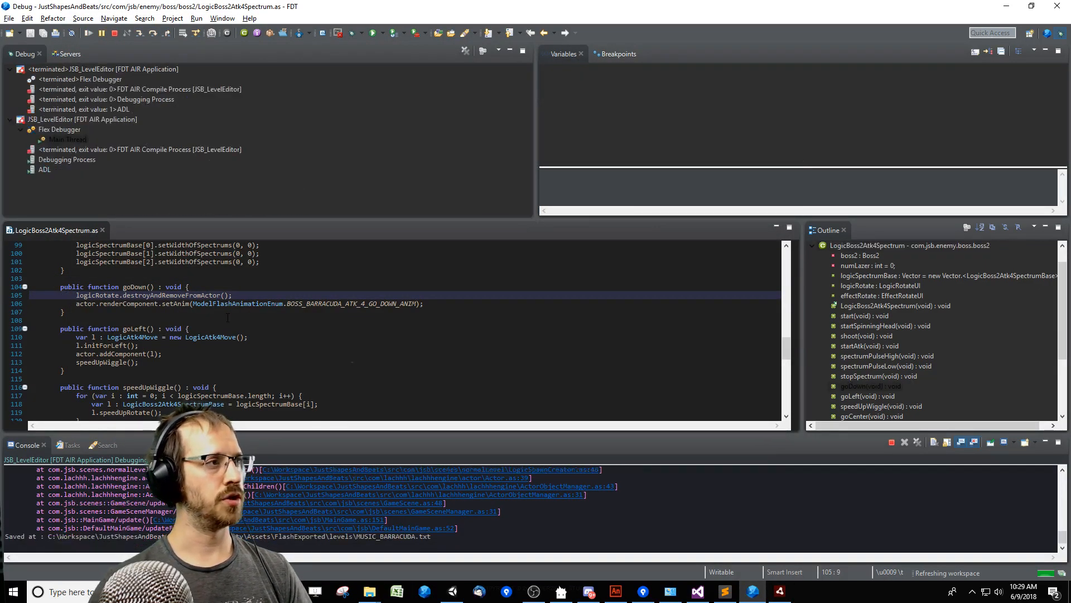
key("alt+Tab")
left_click(339, 183)
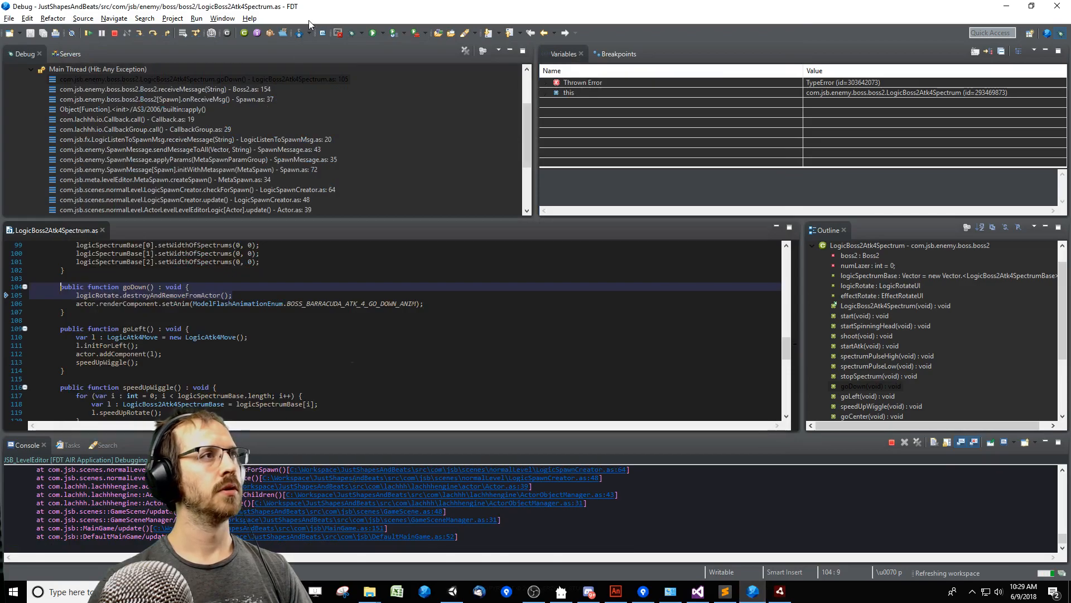
left_click(409, 343)
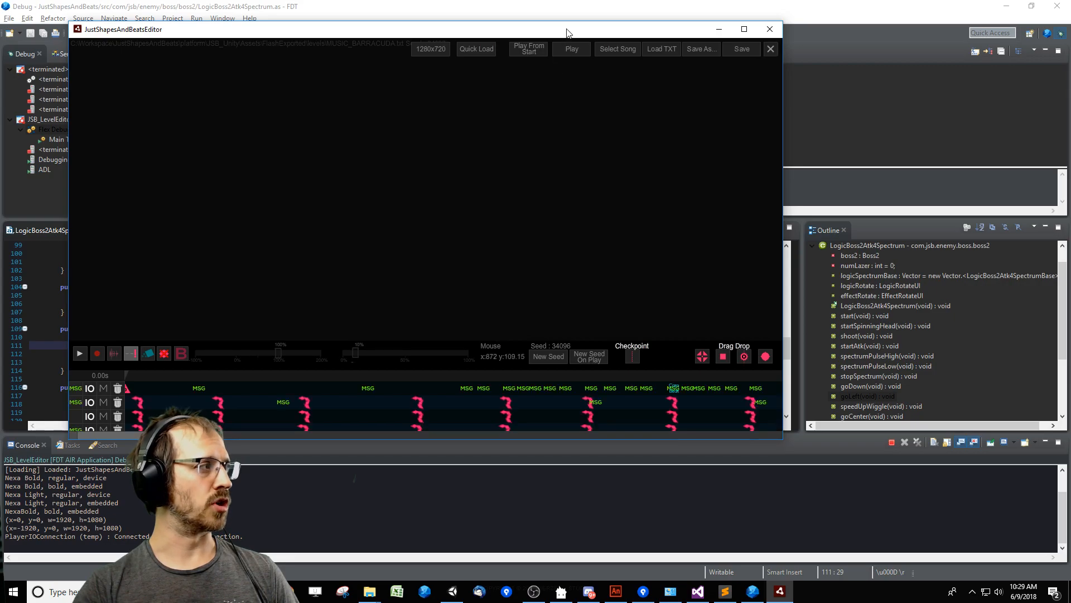
Reposition the level editor window, enlarge its timeline area, and preview the level ending without the editor overlay.
left_click_drag(570, 34, 683, 58)
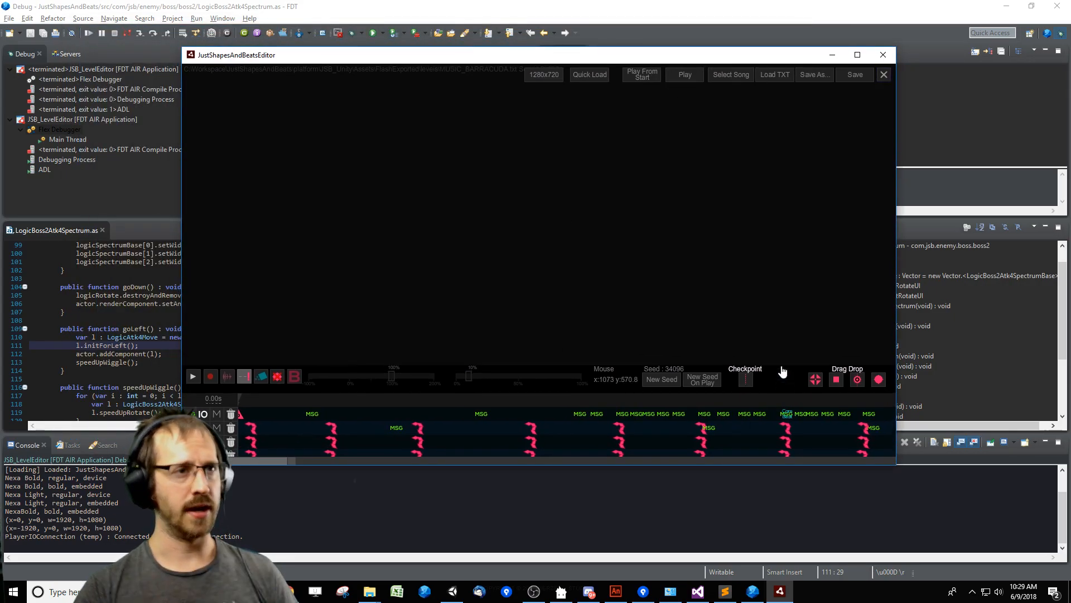
left_click_drag(781, 369, 731, 265)
left_click_drag(261, 466, 550, 469)
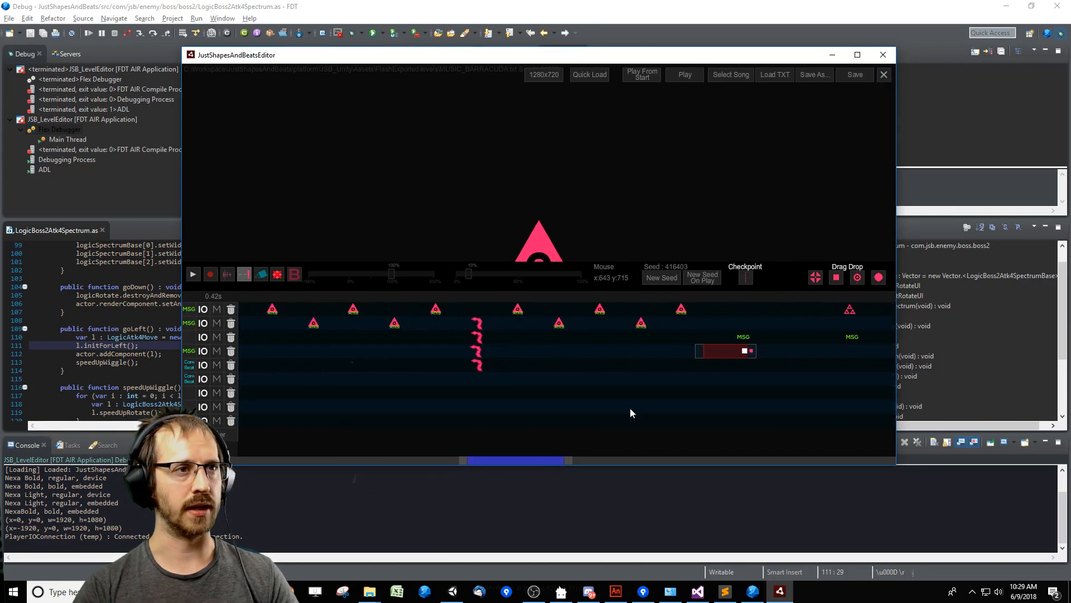
key("Tab")
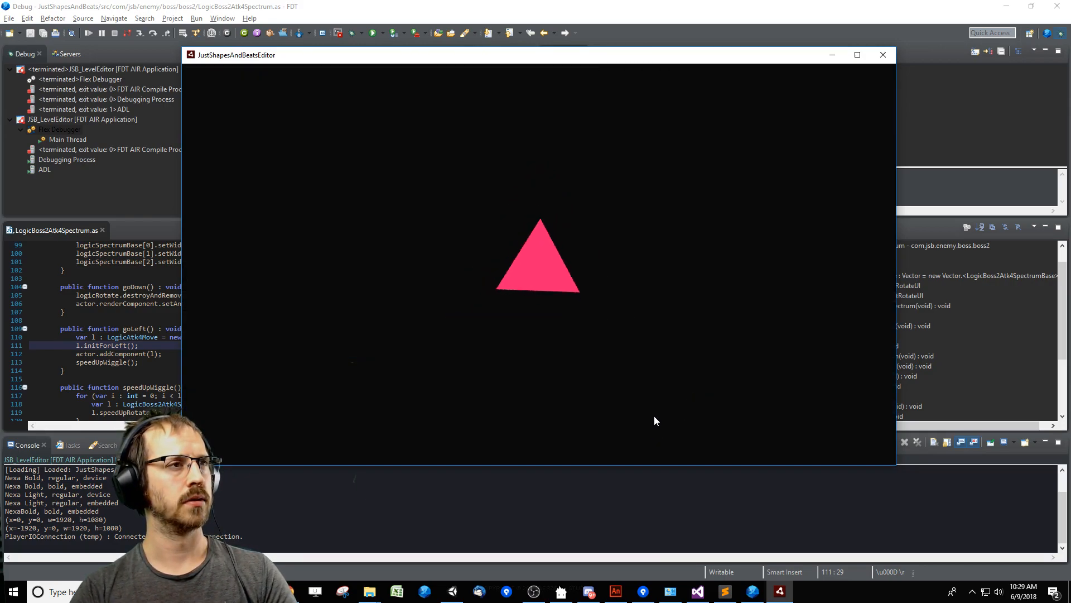
key("space")
Set the size of the triangle warning event at time 99400 to 100, play the result, and save the level.
left_click(728, 351)
double_click(652, 318)
type("100")
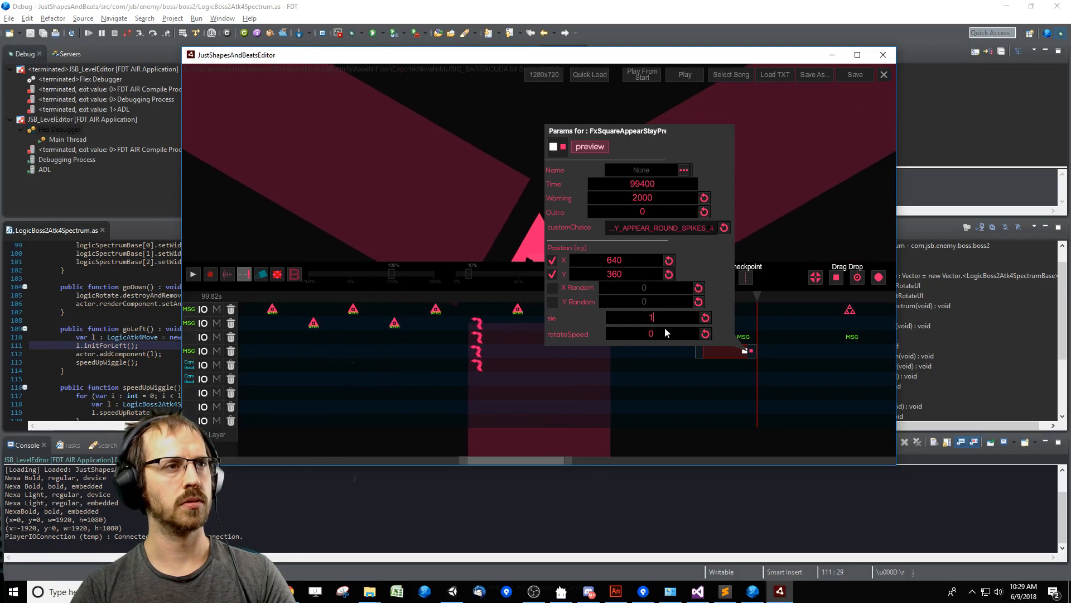
left_click(684, 400)
key("space")
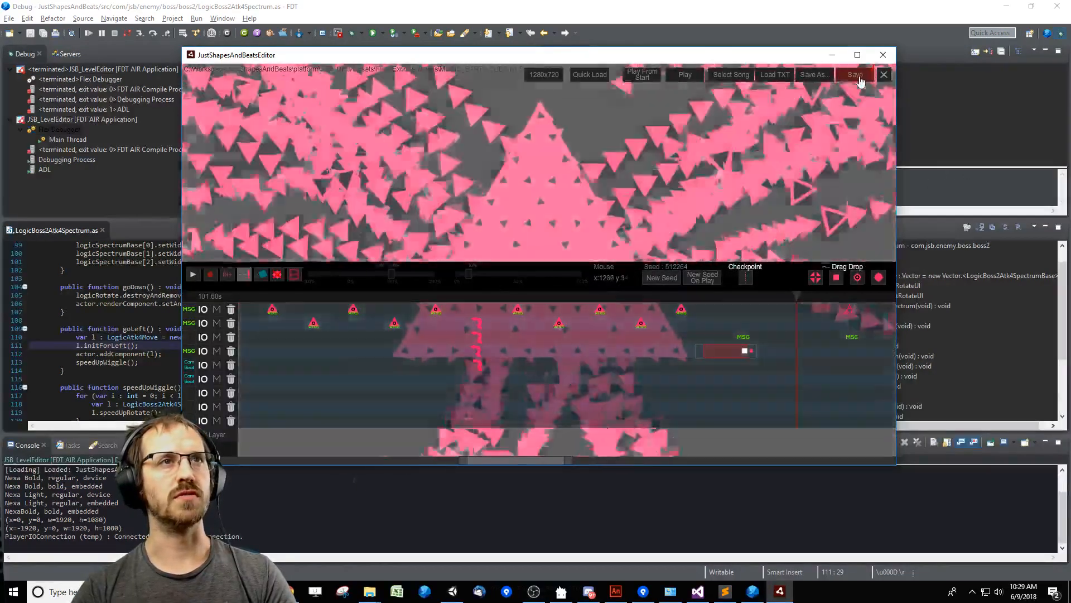
left_click(860, 78)
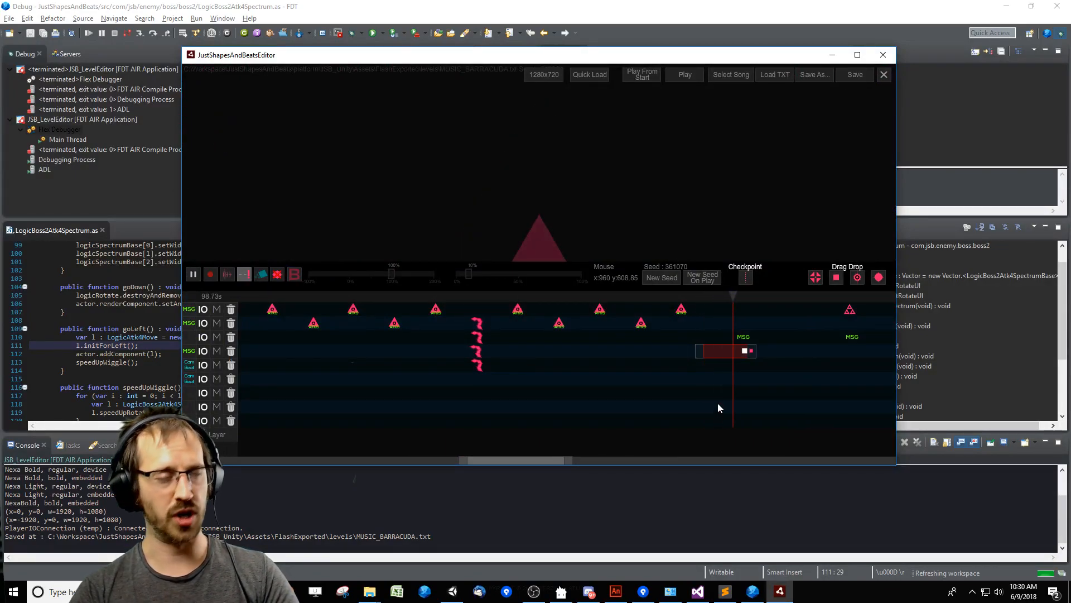
Preview the resized triangle warning with the editor overlay toggled off and on, and close the level editor.
key("Tab")
key("Tab")
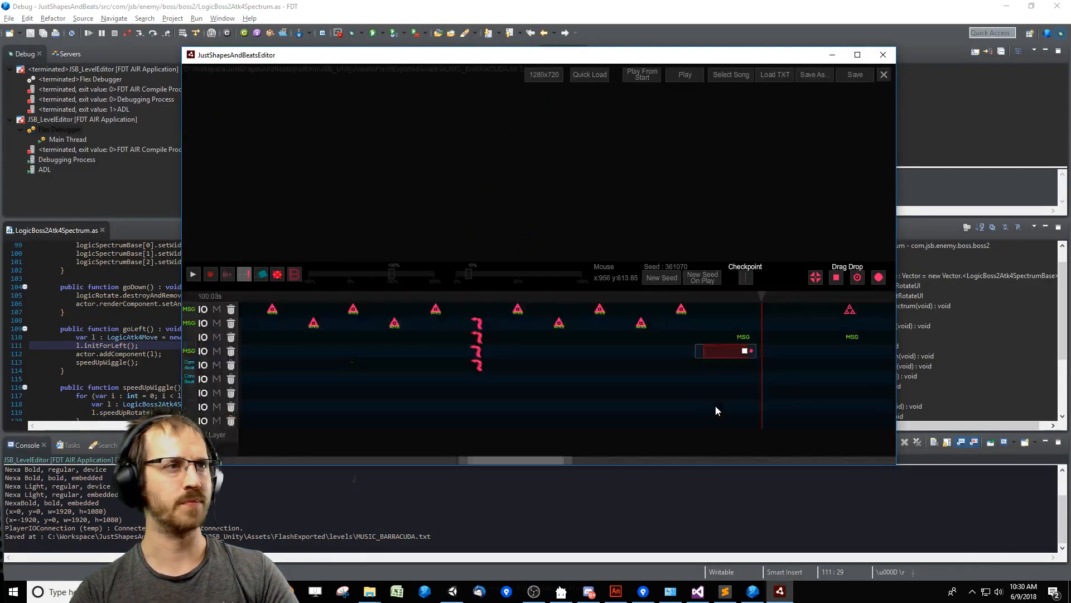
left_click(886, 58)
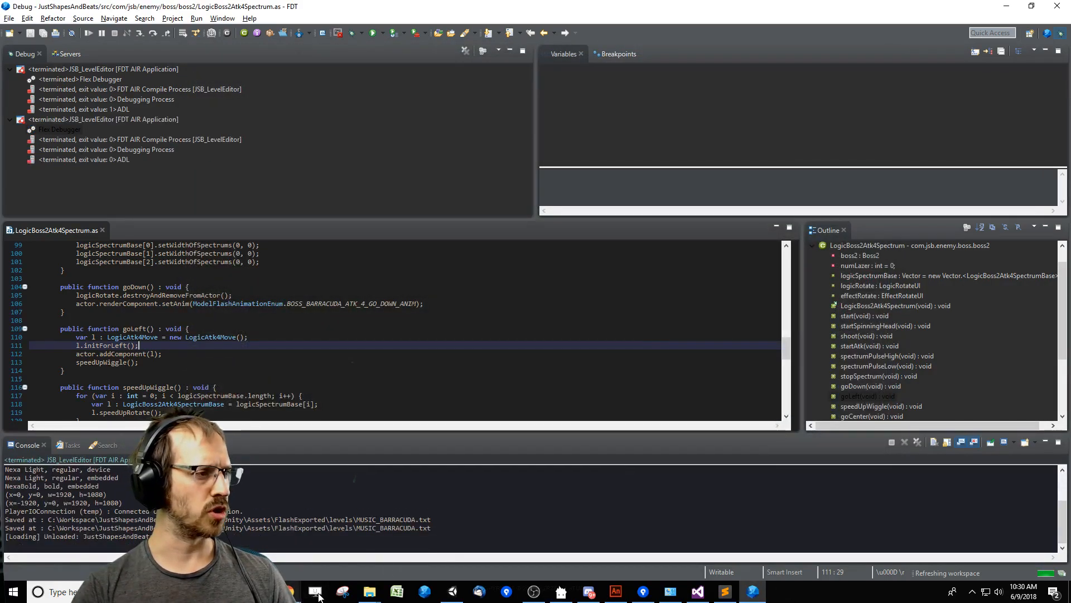
Switch to Unity, move the Console window over the game view, and clear its log.
left_click(460, 595)
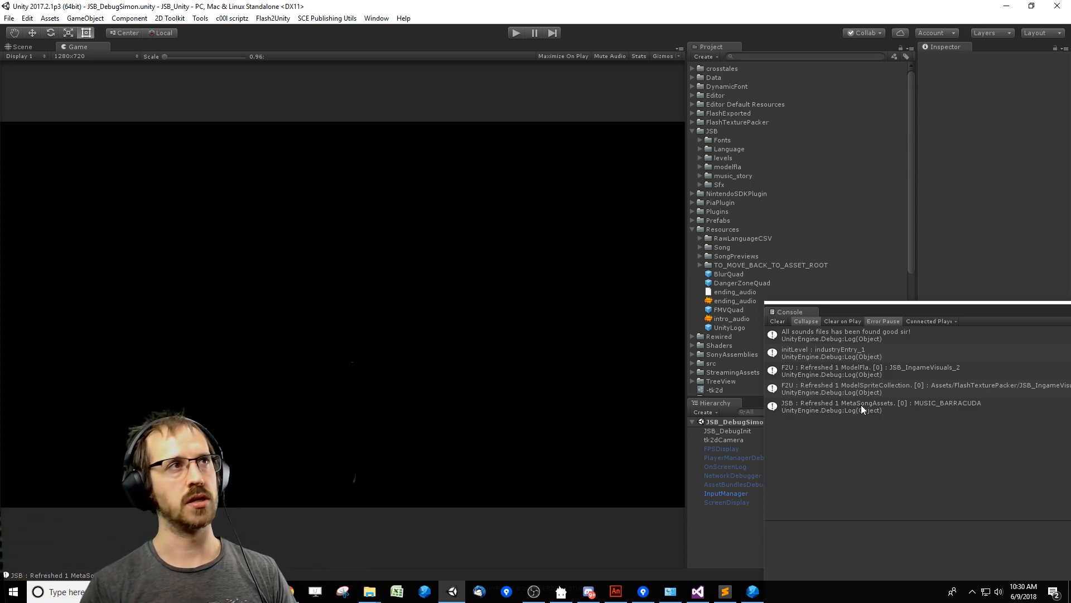
left_click_drag(814, 316, 298, 168)
left_click(628, 200)
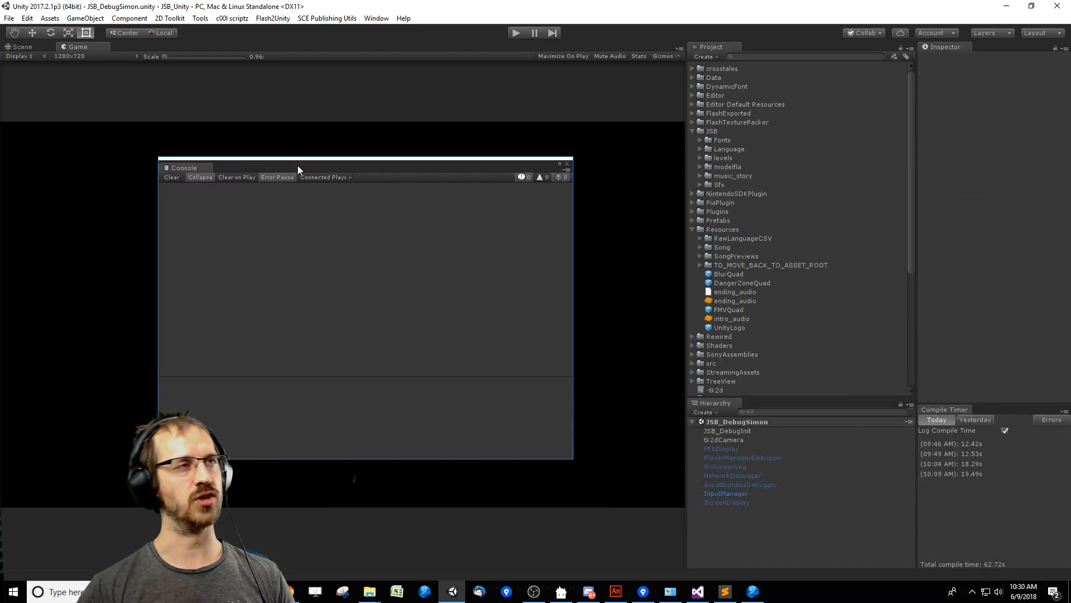
Switch to Visual Studio and resolve the conflicting project modifications by discarding the unsaved changes and reloading from disk.
left_click(697, 591)
left_click(501, 328)
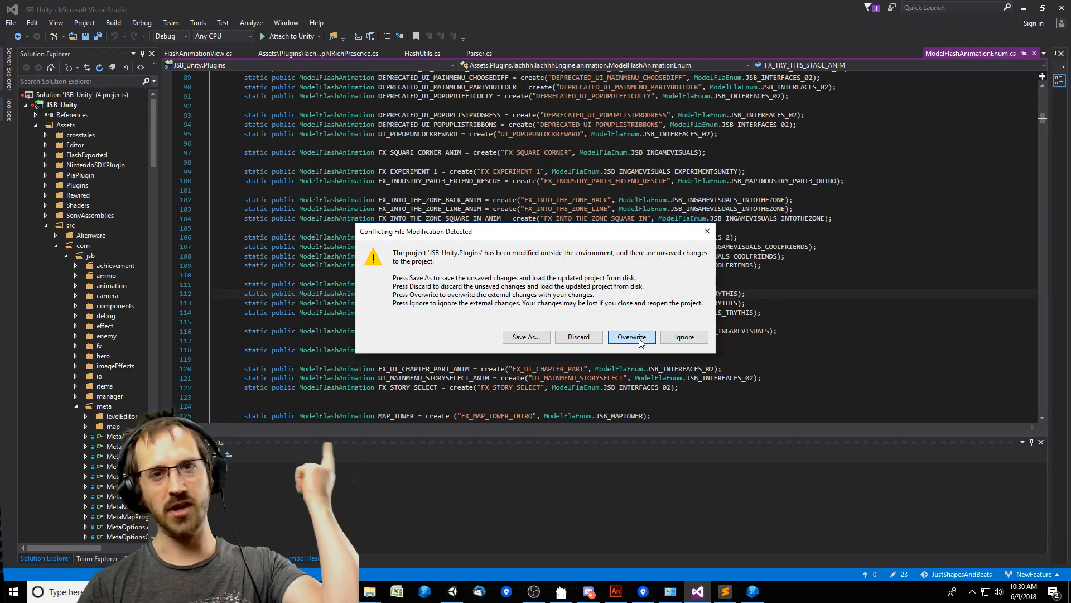
left_click(578, 337)
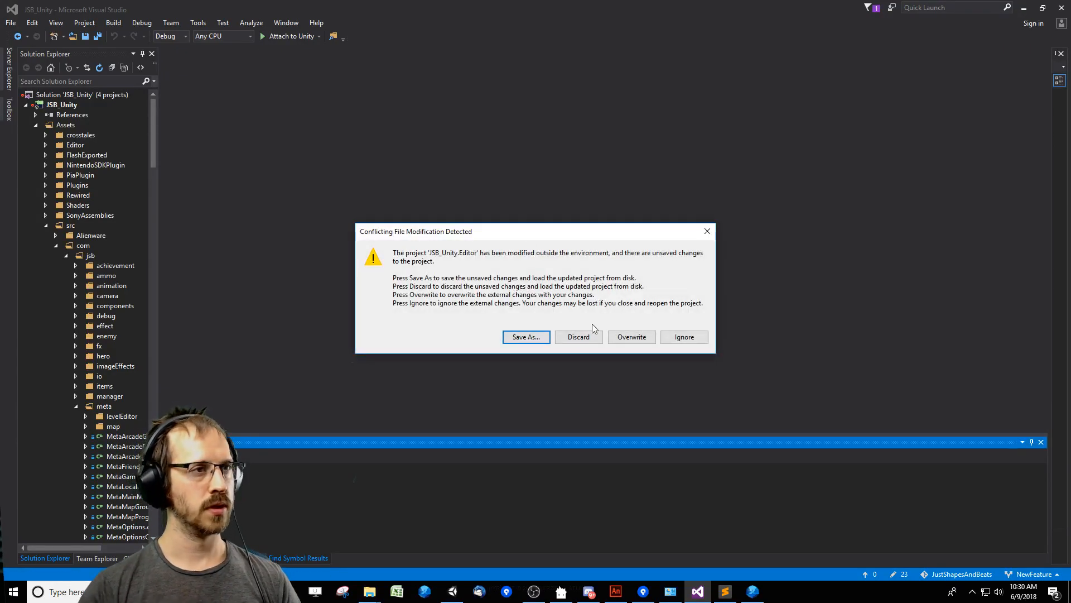
left_click(583, 337)
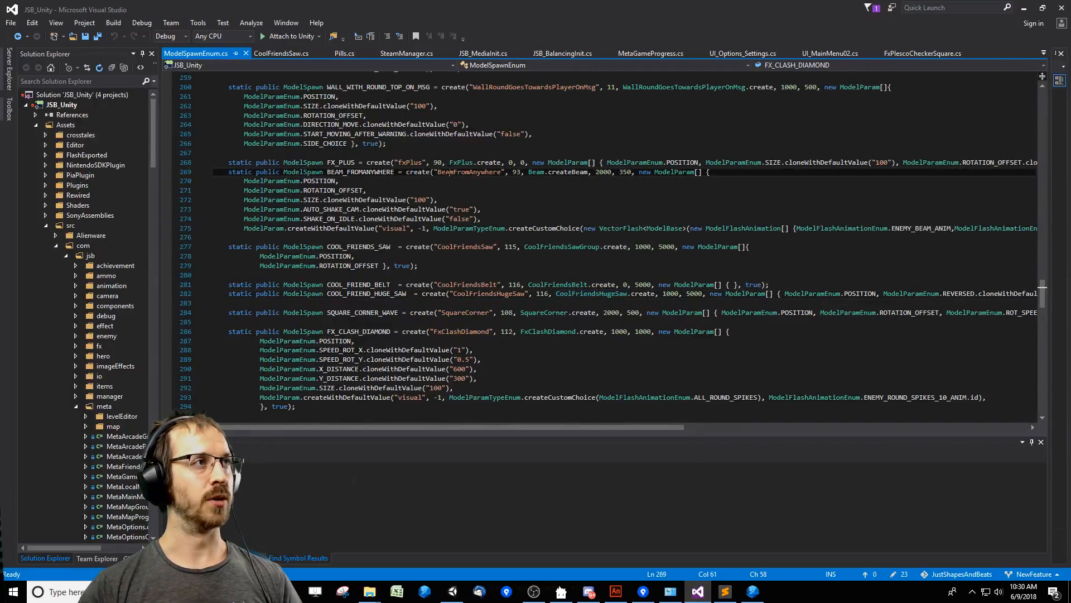
Open JSB_DebugSimonInit.cs and change the song in the NormalLevelScene.startFromModelSong call to BARRACUDA.
left_click(684, 172)
key("ctrl+f")
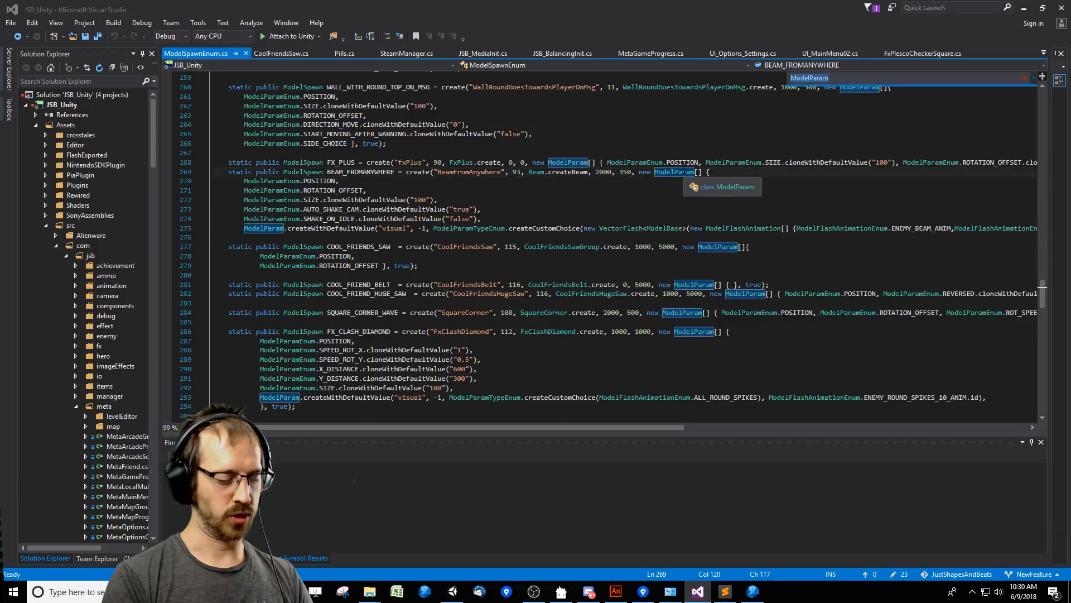
key("Return")
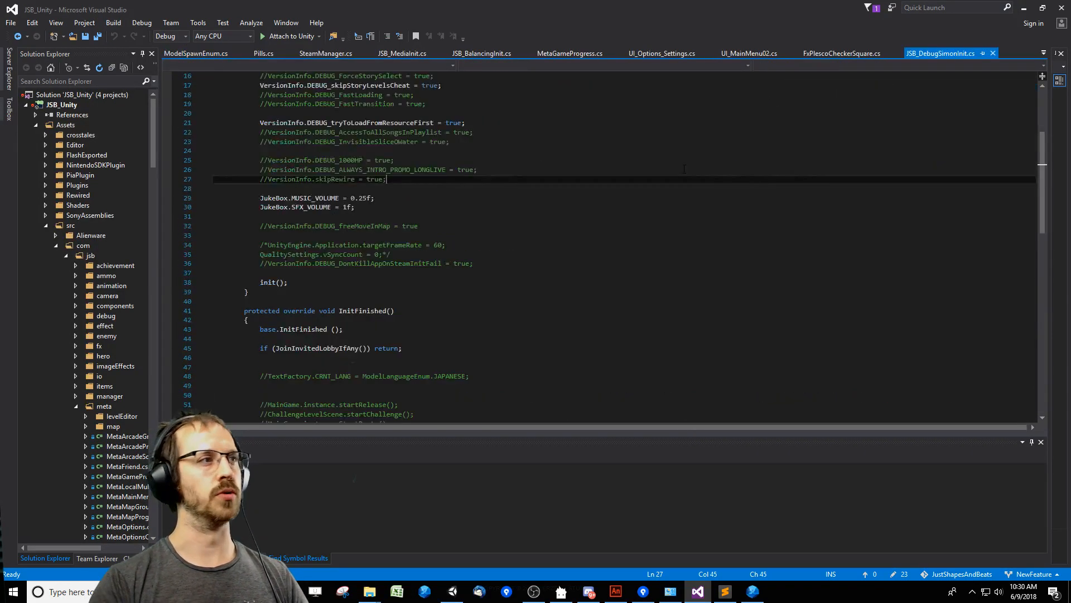
double_click(505, 247)
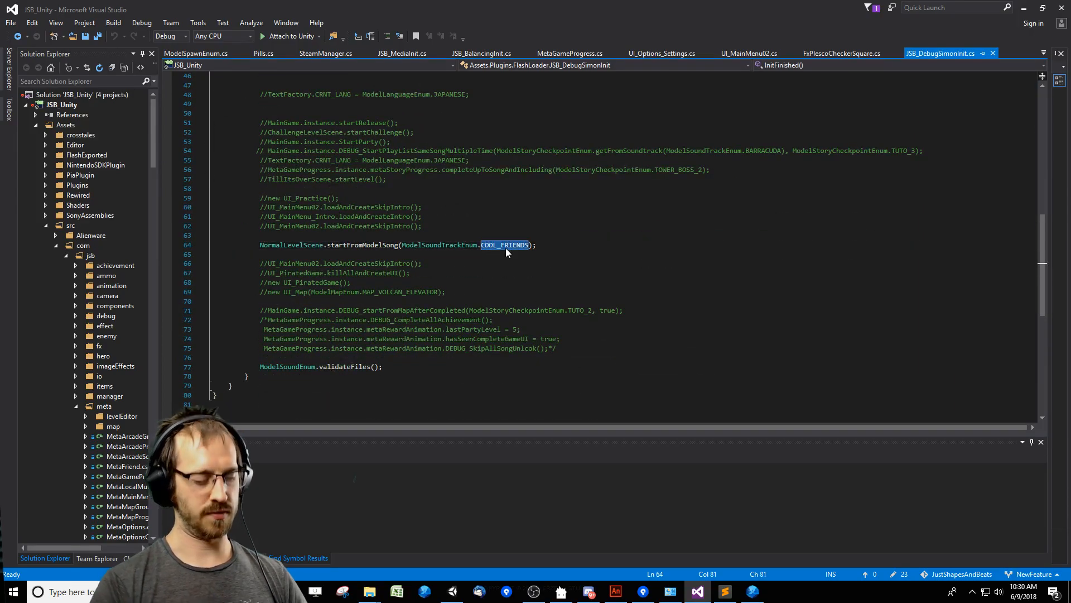
type("BAA")
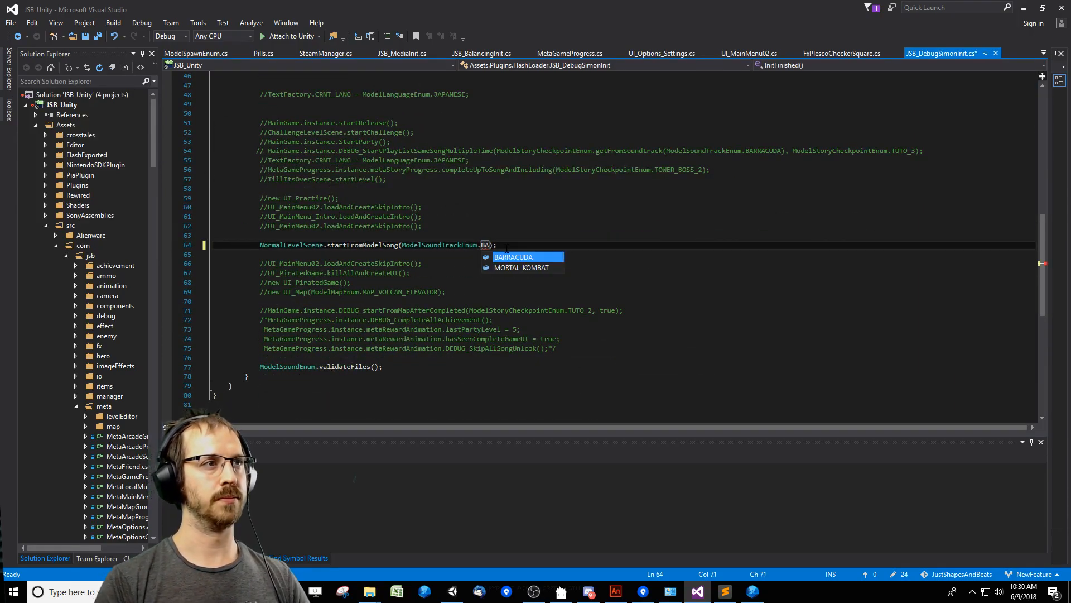
key("Return")
key("End")
Return to Unity, run the game with the Barracuda level, and move the Console window off the game view.
key("alt+Tab")
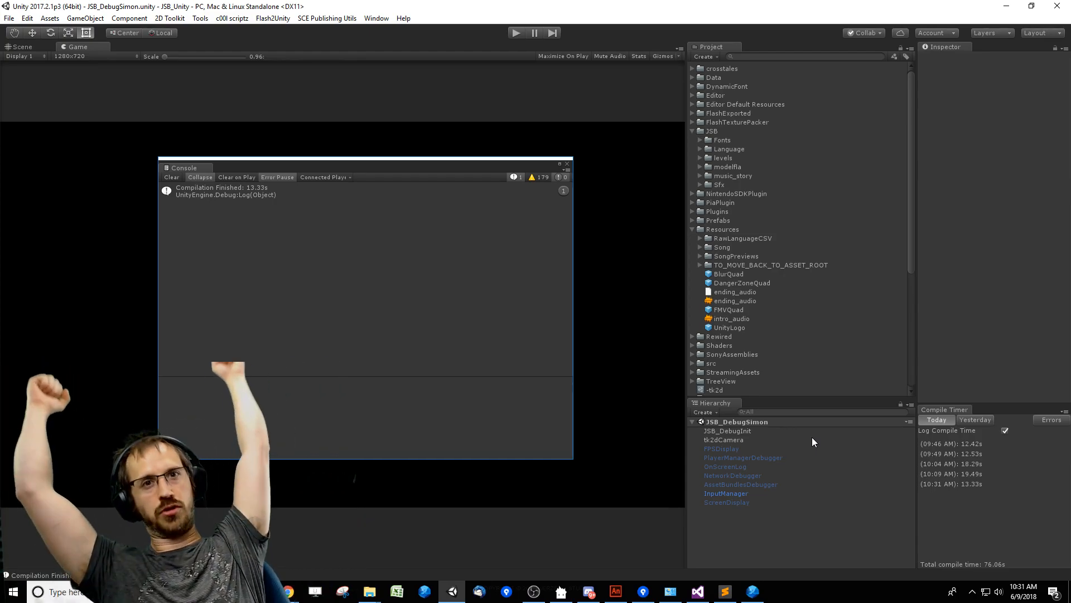
left_click(516, 32)
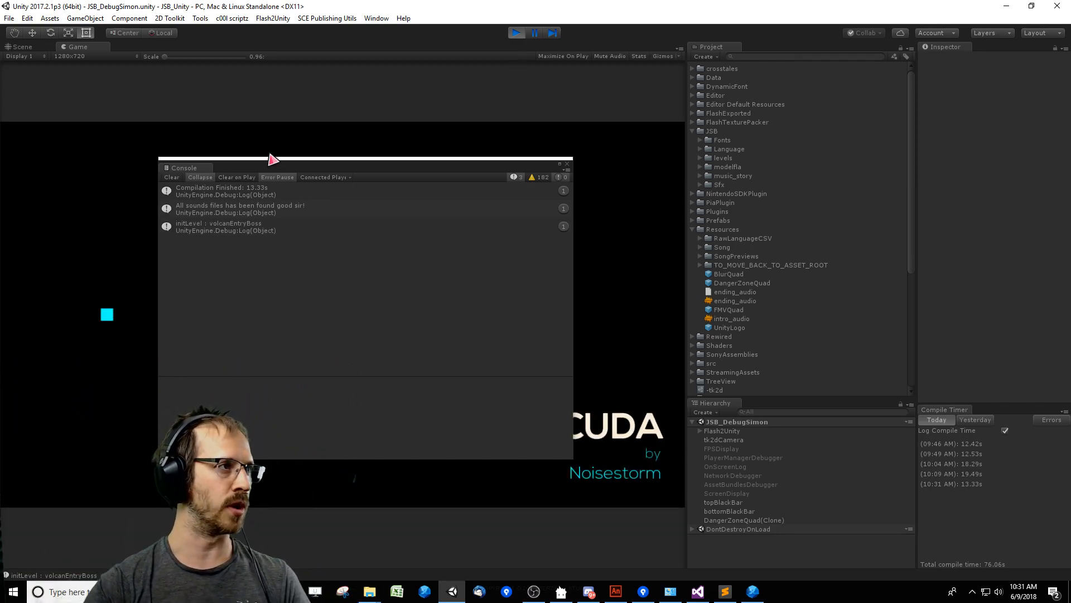
left_click_drag(275, 163, 951, 342)
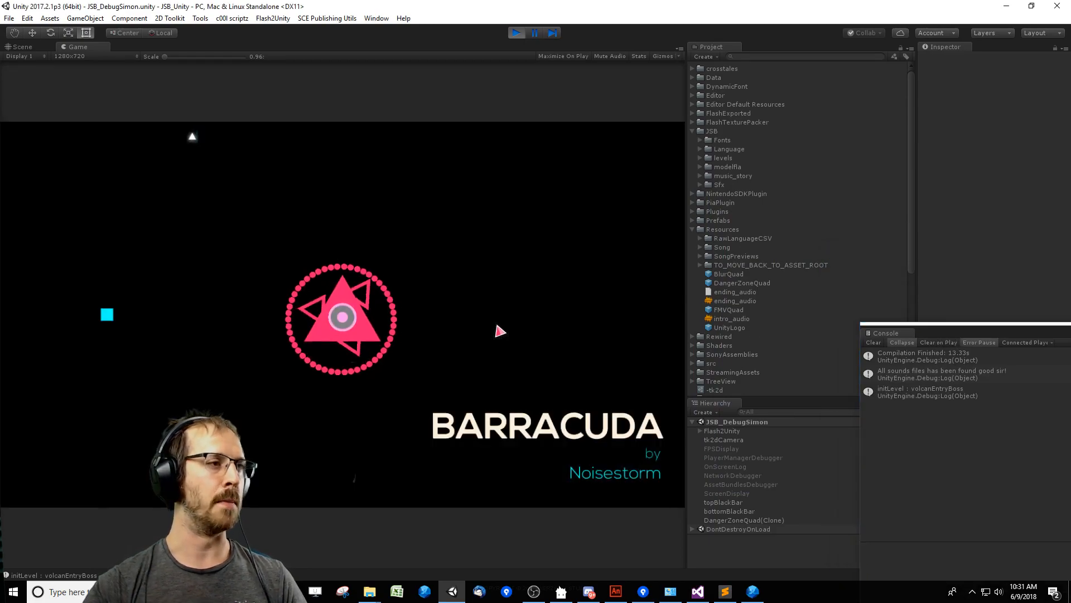
Play the Barracuda level in Unity, pausing and resuming it, and watch the ending's triangle warning.
key("Right")
key("Down")
key("Left")
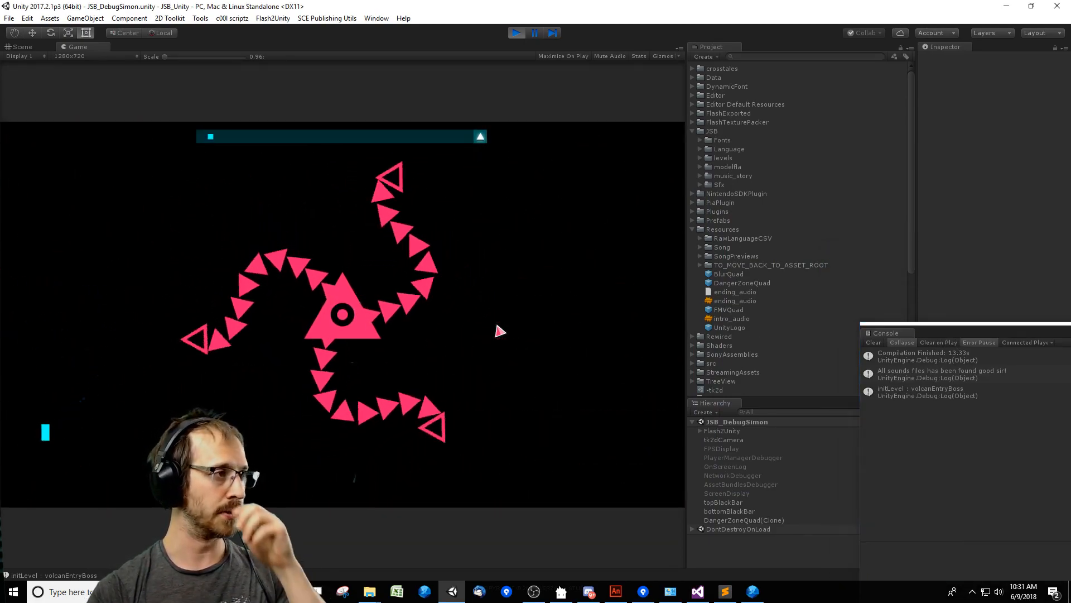
key("Right")
key("Down")
key("Left")
key("Right")
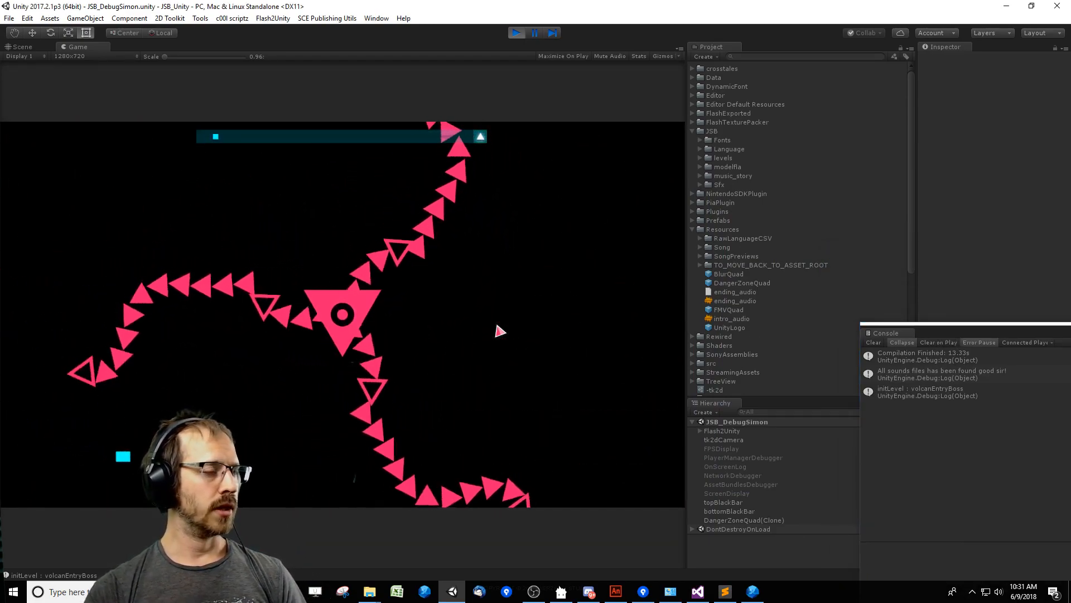
left_click(534, 34)
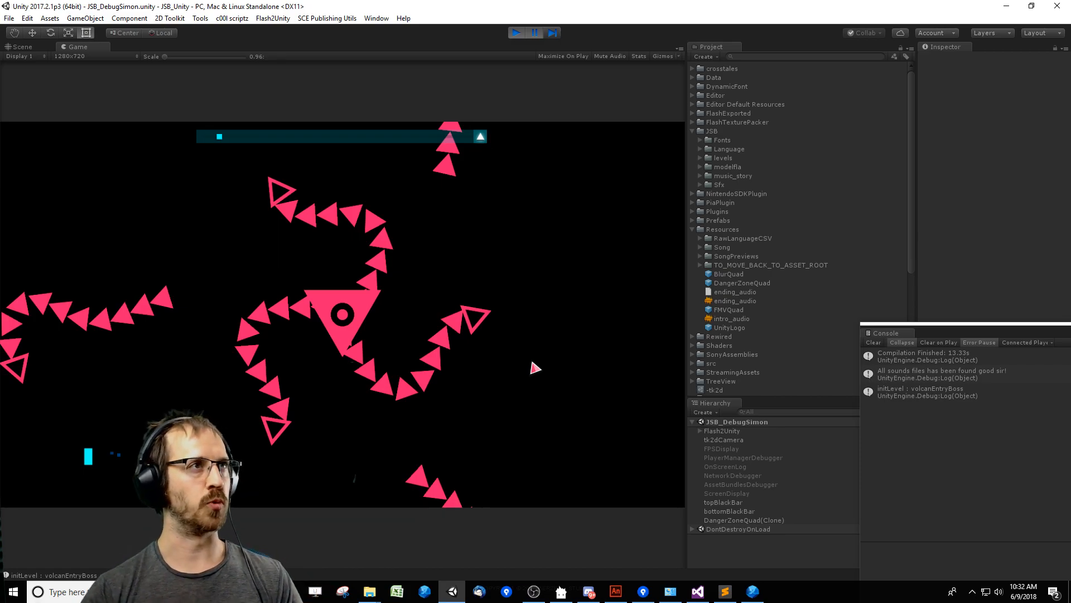
left_click(535, 35)
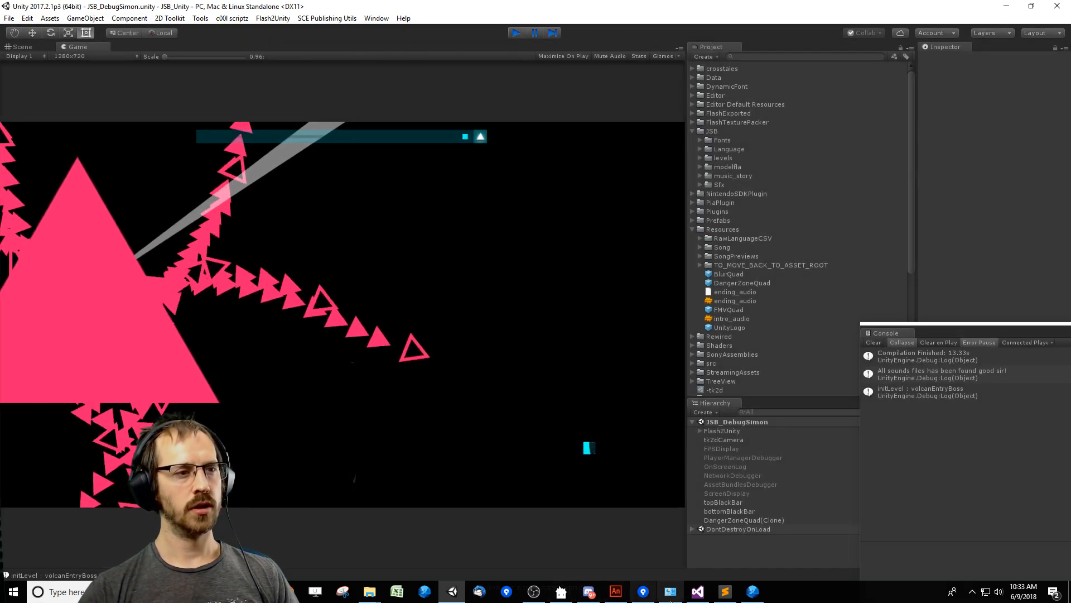
Switch to Visual Studio and search the solution for the Barracuda boss class using BossBar, Boss2 and BossBarrac.
left_click(697, 592)
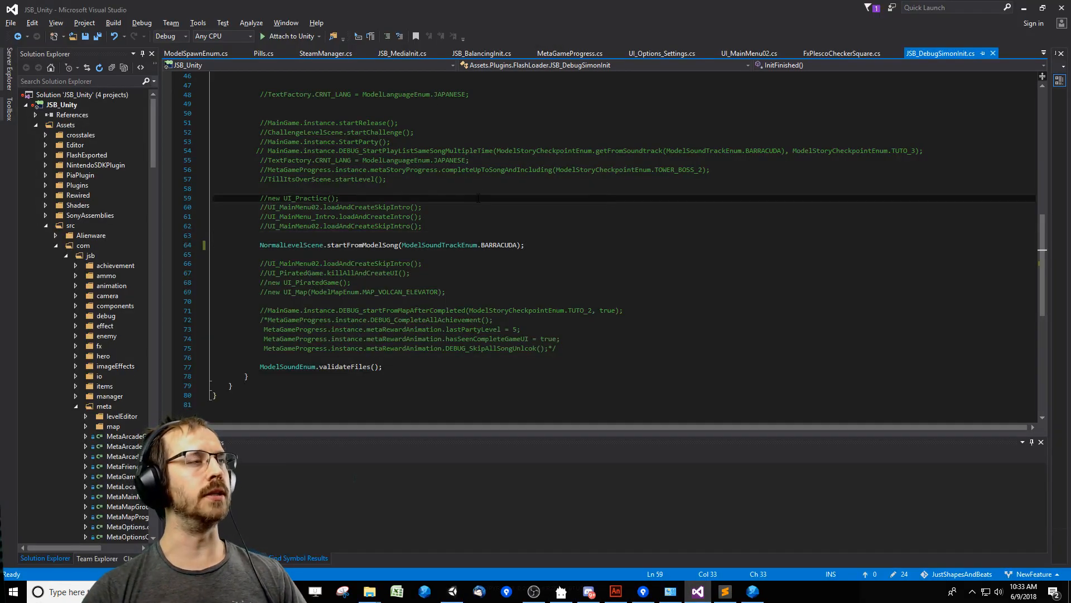
key("ctrl+f")
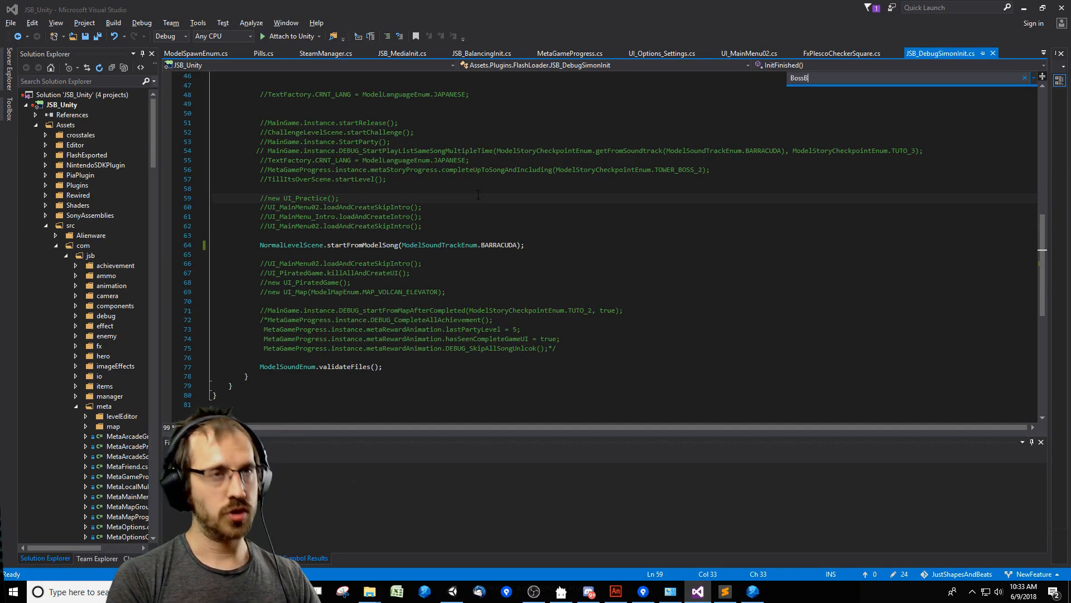
type("BossBar")
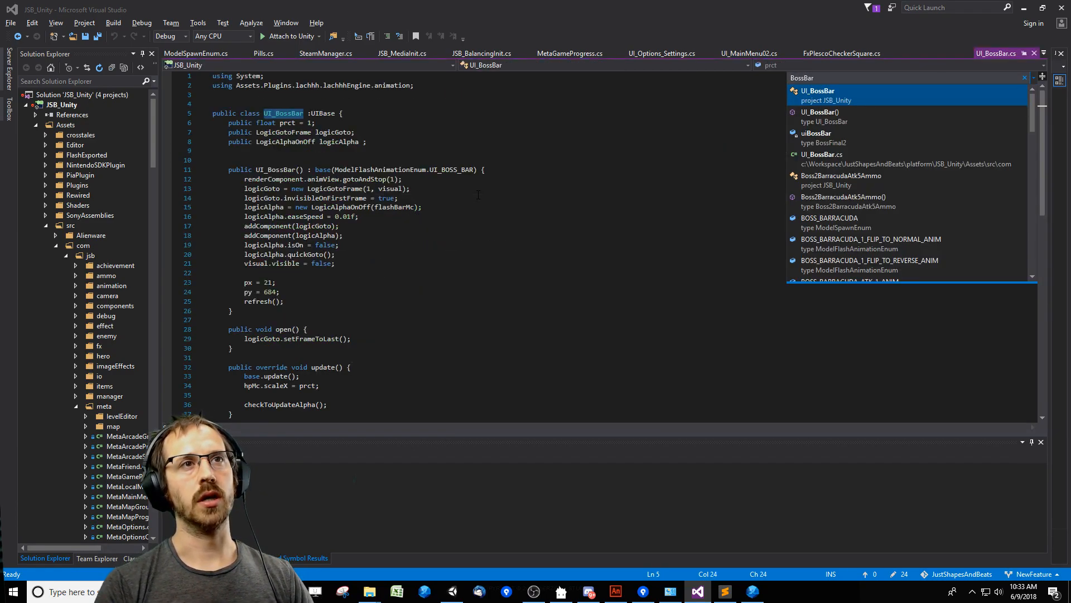
key("Down")
key("Down")
key("Down")
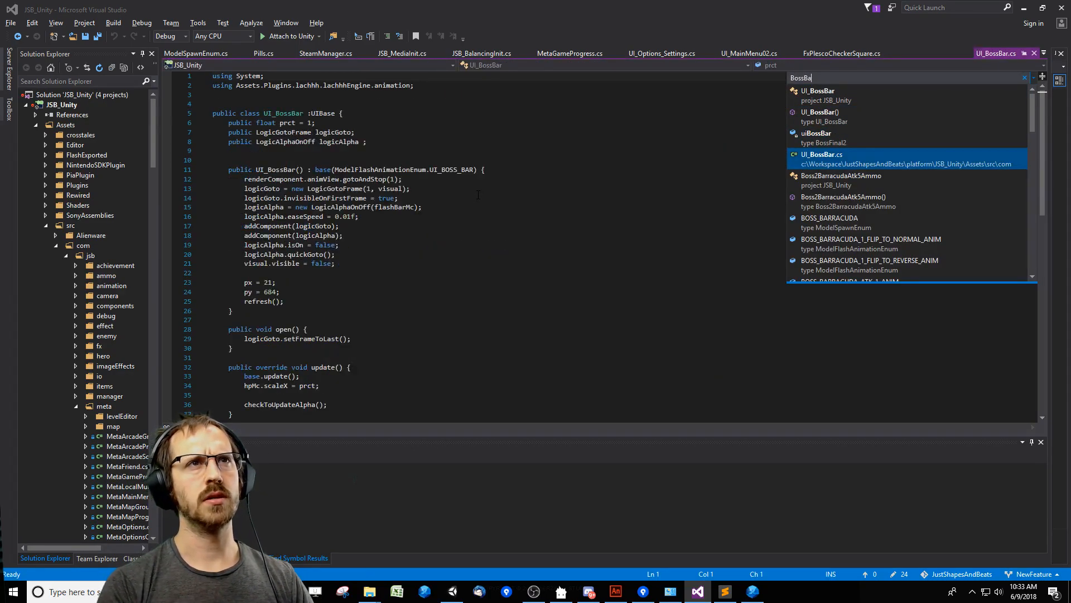
type("Barra")
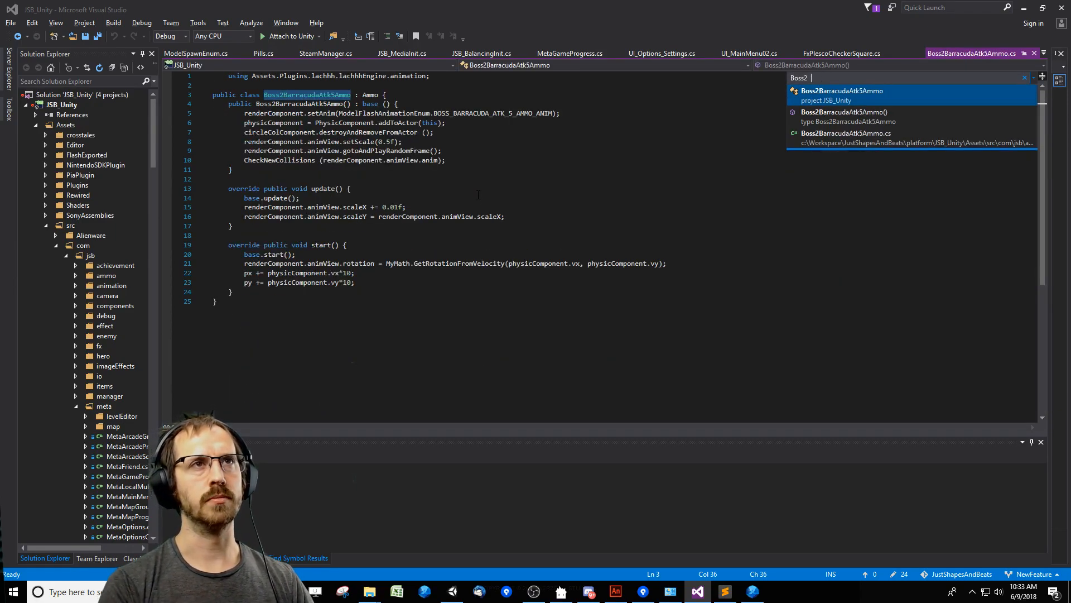
key("BackSpace")
type("Barrac")
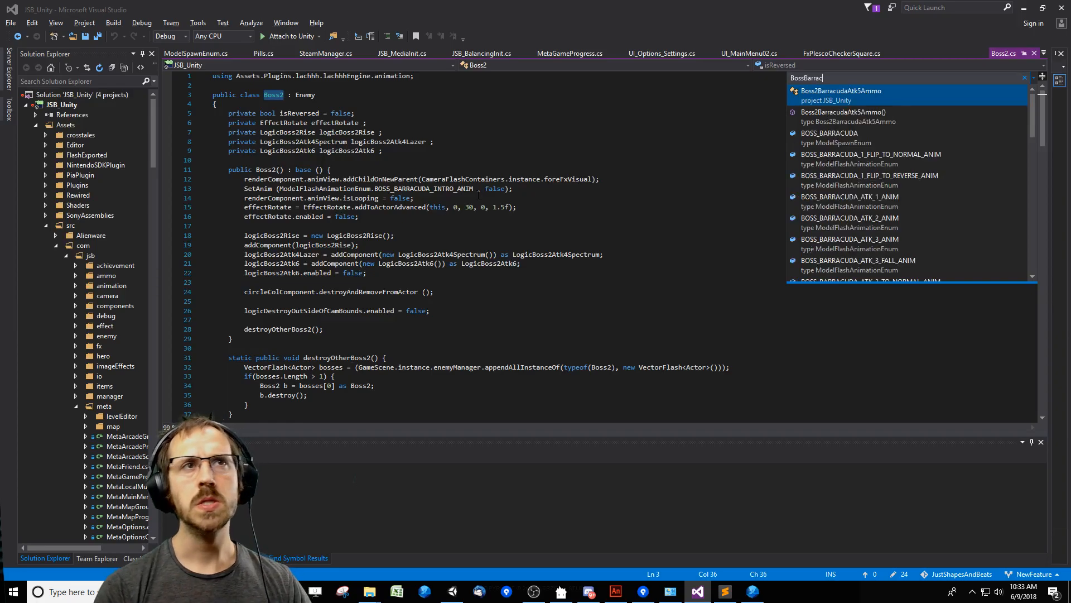
Browse the BossBarrac matches, then search for Boss2 and open the Boss2.cs class.
key("Down")
key("Down")
key("Down")
key("Down")
key("Down")
key("Down")
key("Down")
key("Down")
key("Down")
key("Down")
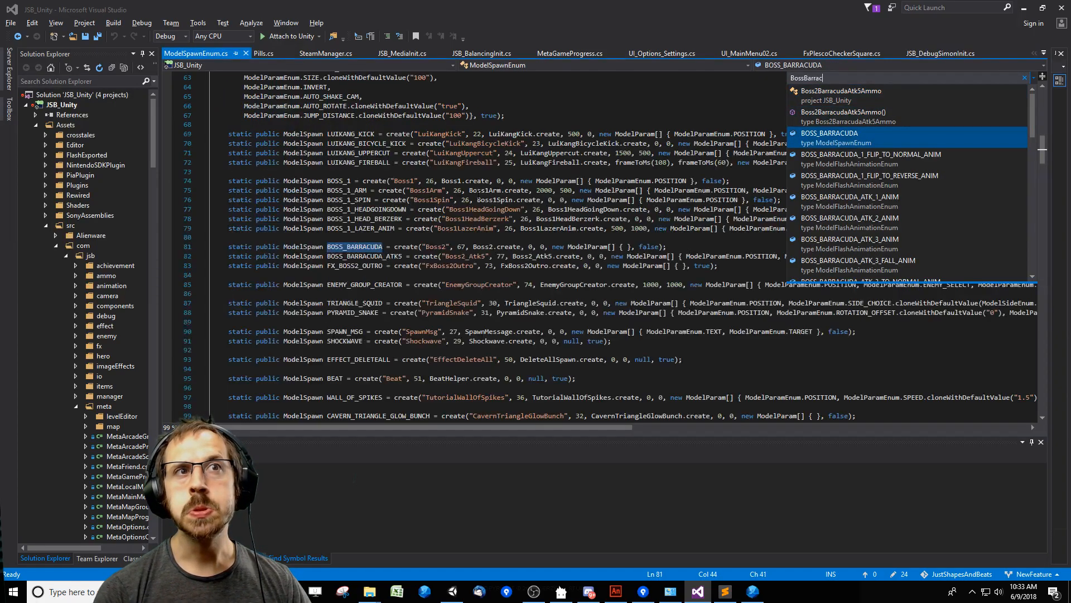
key("Down")
key("Down")
key("Down")
key("Down")
key("Down")
key("Down")
key("Down")
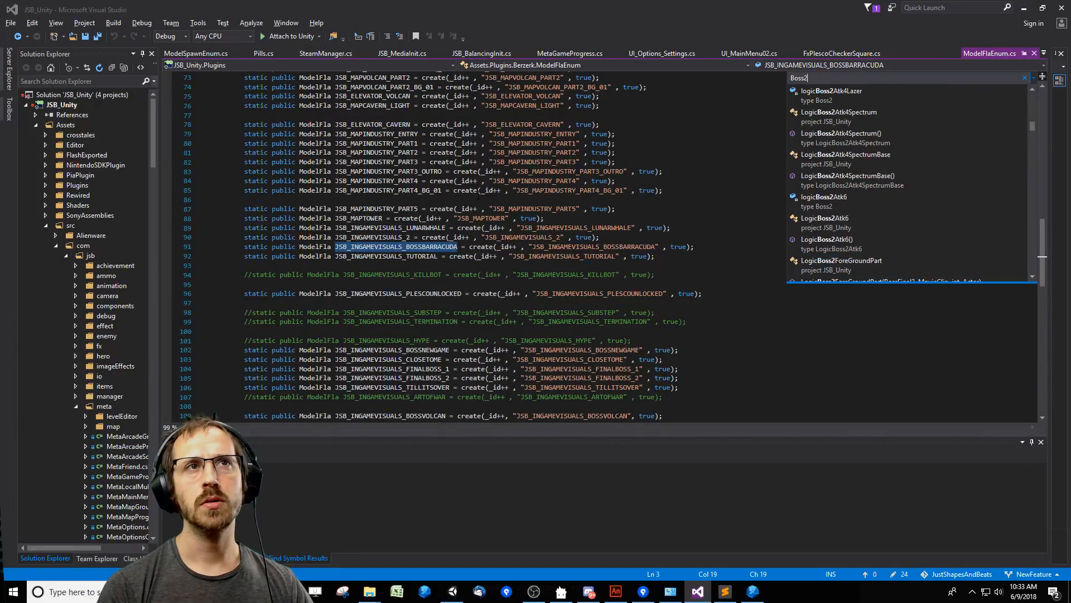
key("Return")
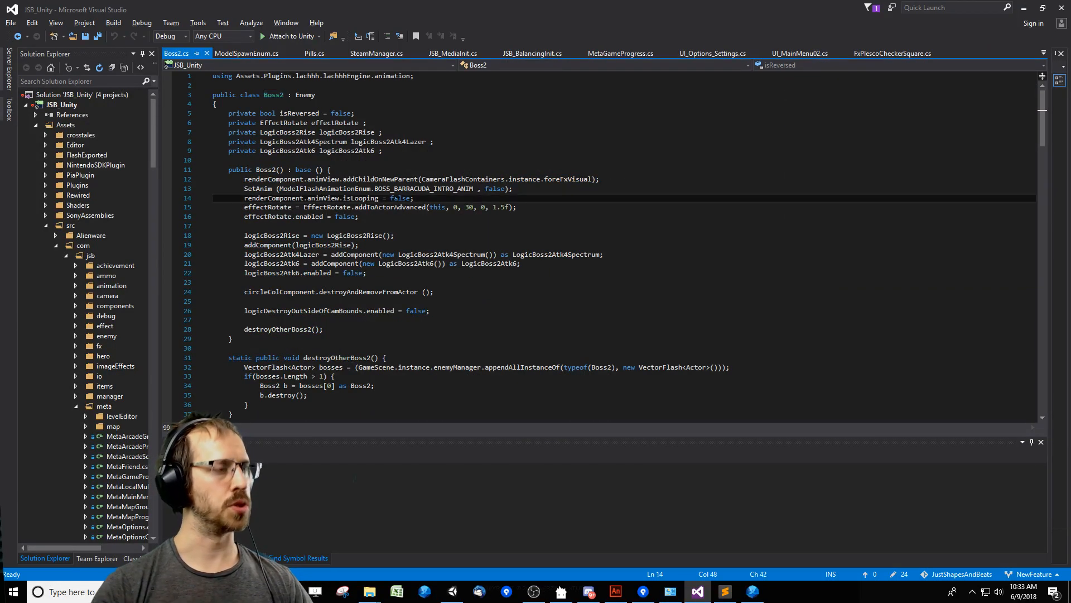
Find the atk6 case in Boss2.cs and go to the definition of the startAtk() method it calls.
key("ctrl+f")
type("atk6")
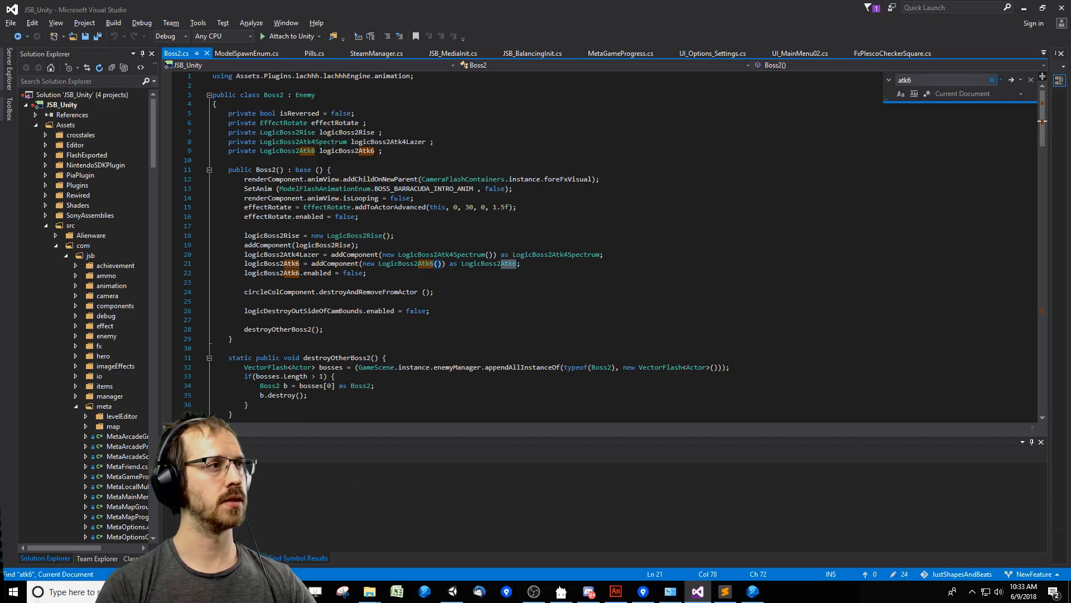
key("Return")
key("Escape")
key("Down")
key("End")
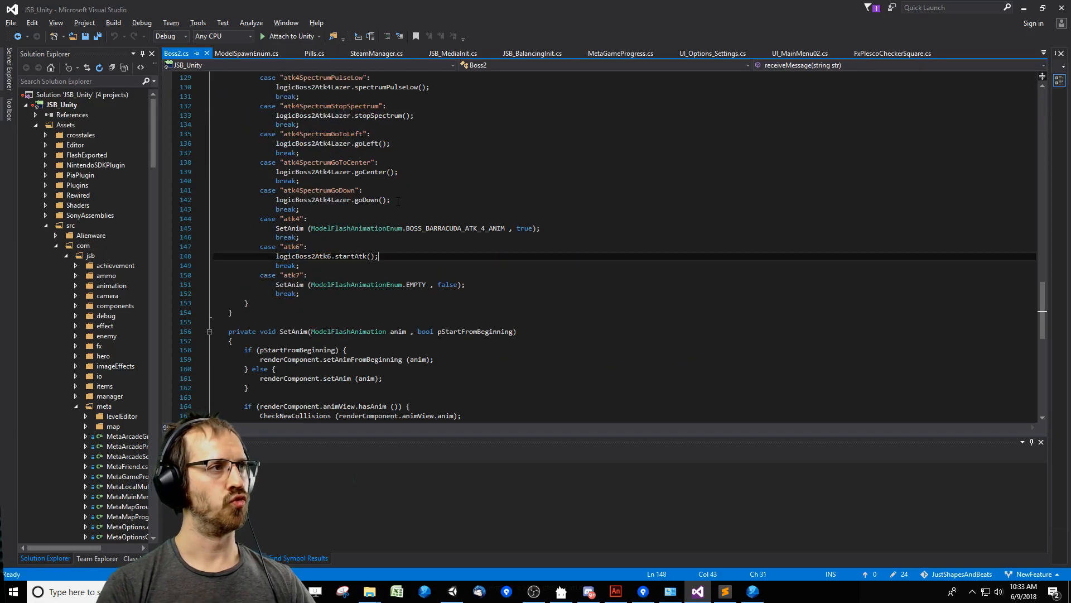
key("F12")
Insert the line actor.px = 640; at the beginning of the startAtk() method.
key("End")
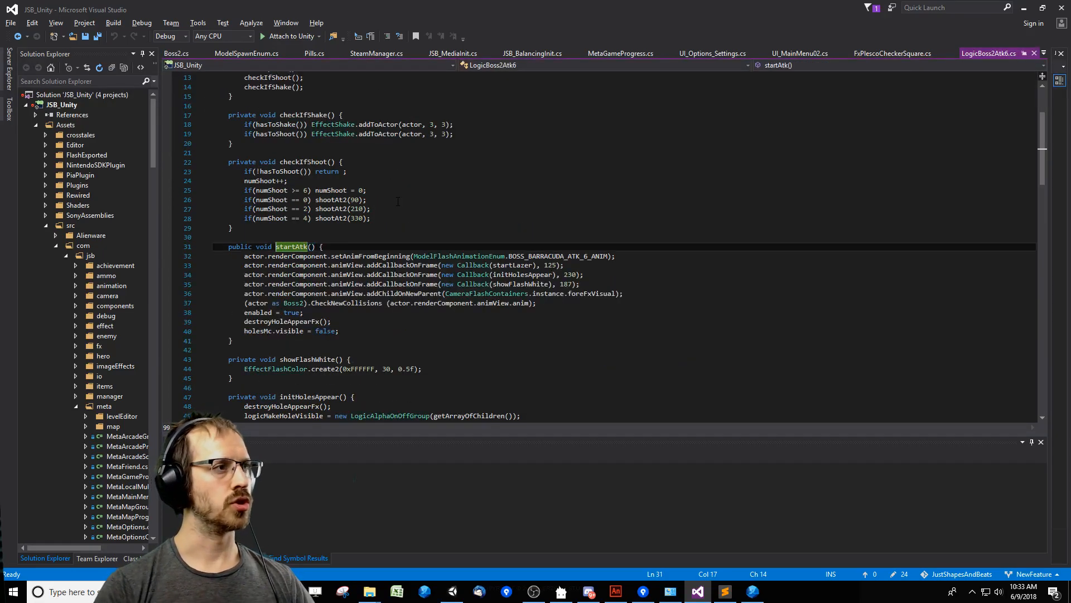
key("Return")
key("Down")
key("ctrl+shift+Right")
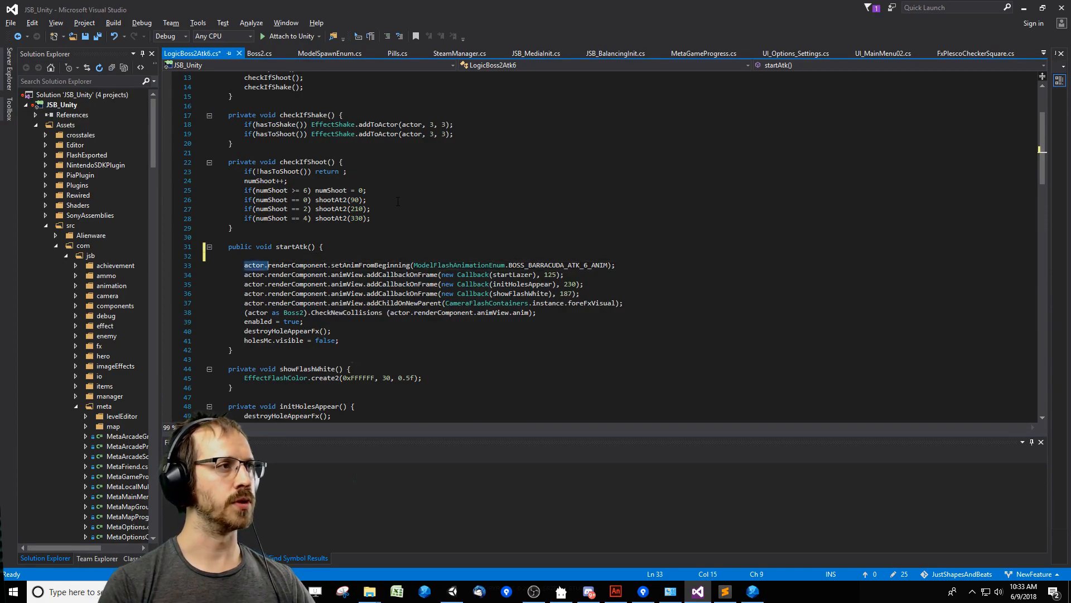
key("ctrl+c")
key("Up")
key("ctrl+v")
type("px =")
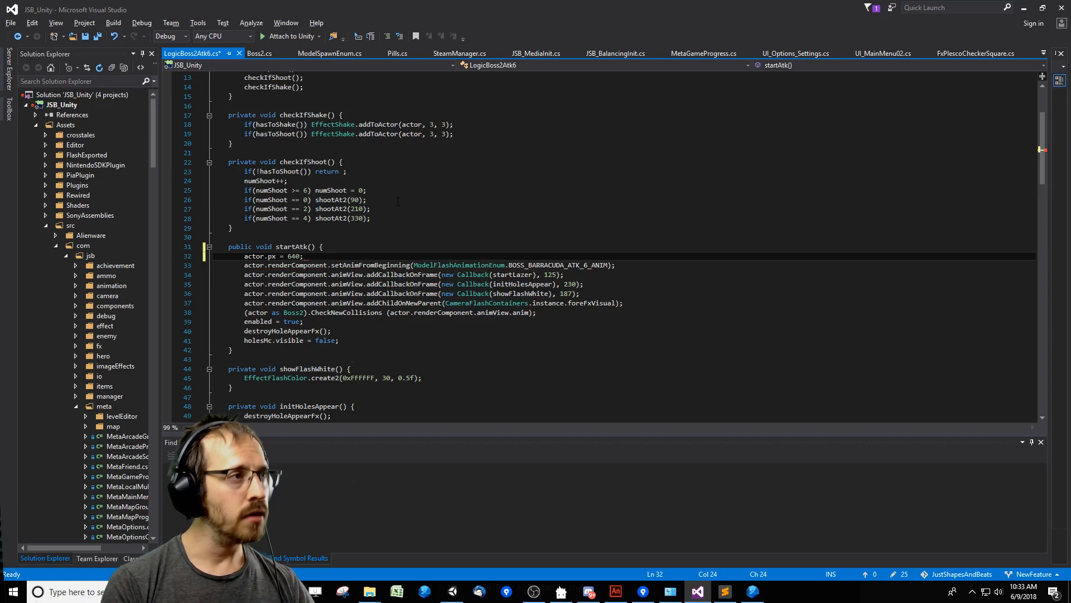
Duplicate the actor.px line, change the copy to actor.py = 360; and save LogicBoss2Atk6.cs.
key("ctrl+c")
key("ctrl+v")
key("Left")
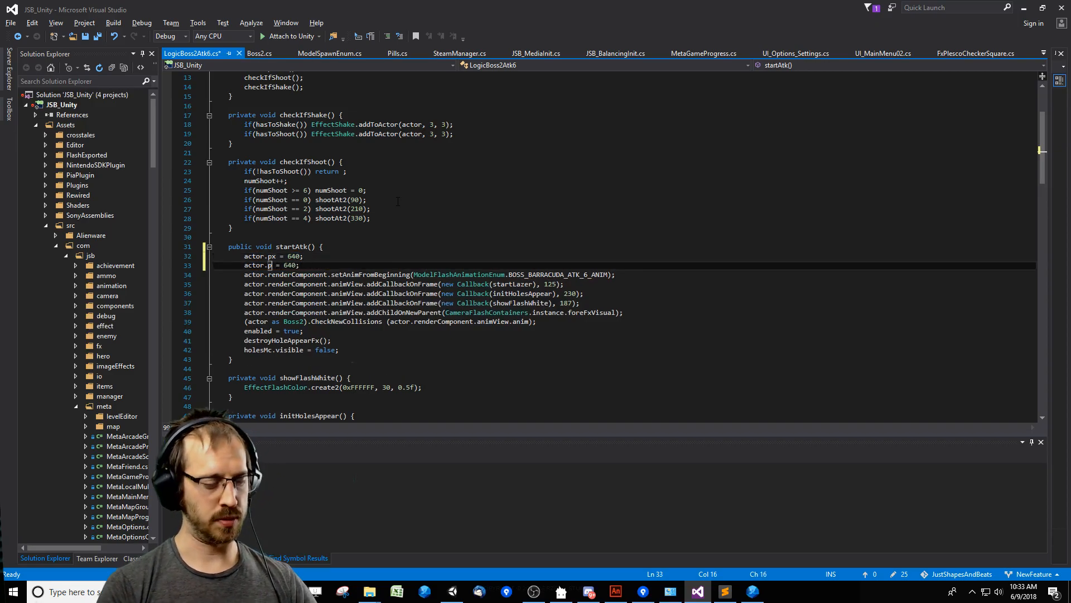
key("BackSpace")
key("BackSpace")
key("BackSpace")
type(".")
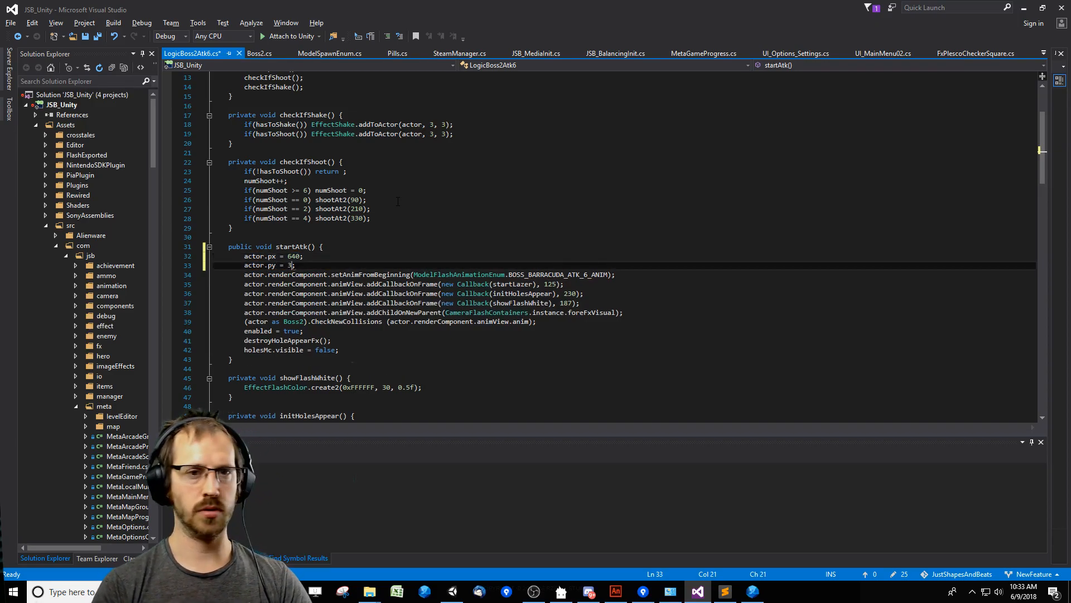
key("End")
key("ctrl+s")
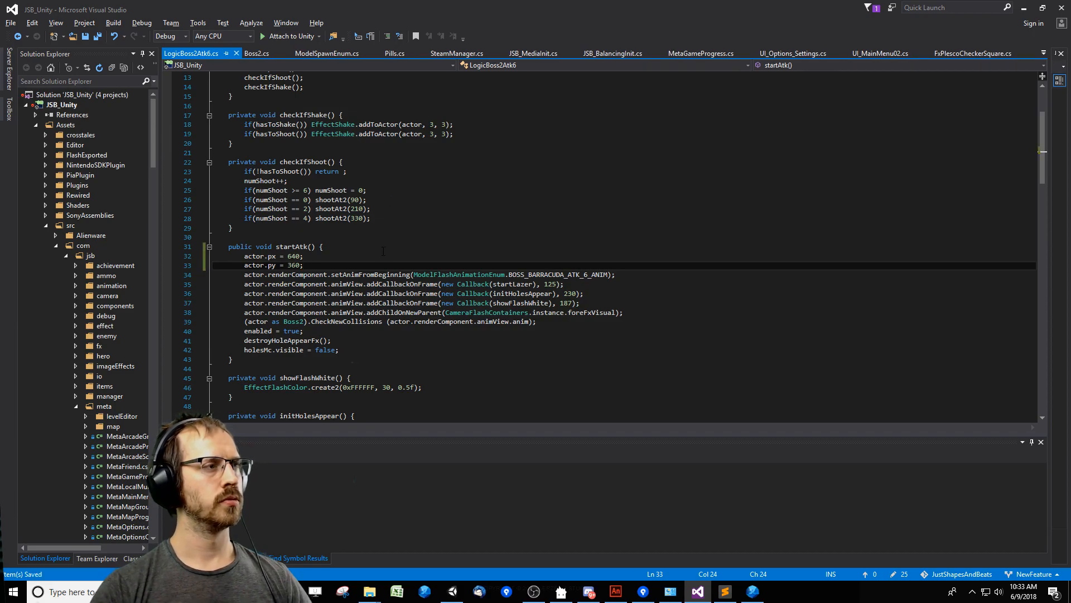
Return to Unity, clear the Console log, rerun the Barracuda level, and move the Console window off the game view.
key("alt+Tab")
left_click_drag(885, 334, 589, 120)
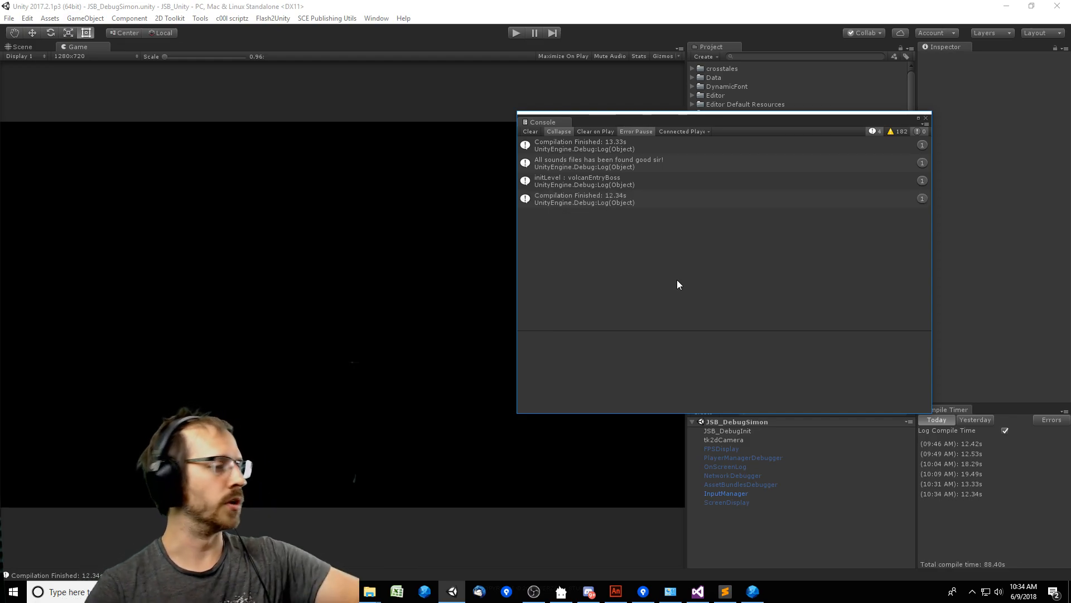
left_click(531, 131)
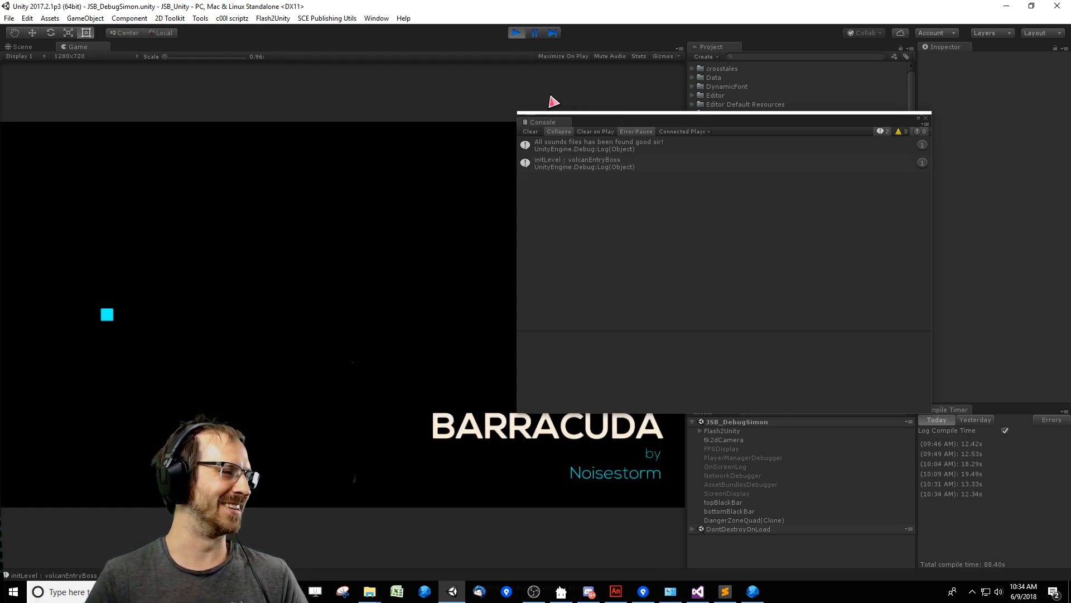
left_click_drag(645, 121, 865, 219)
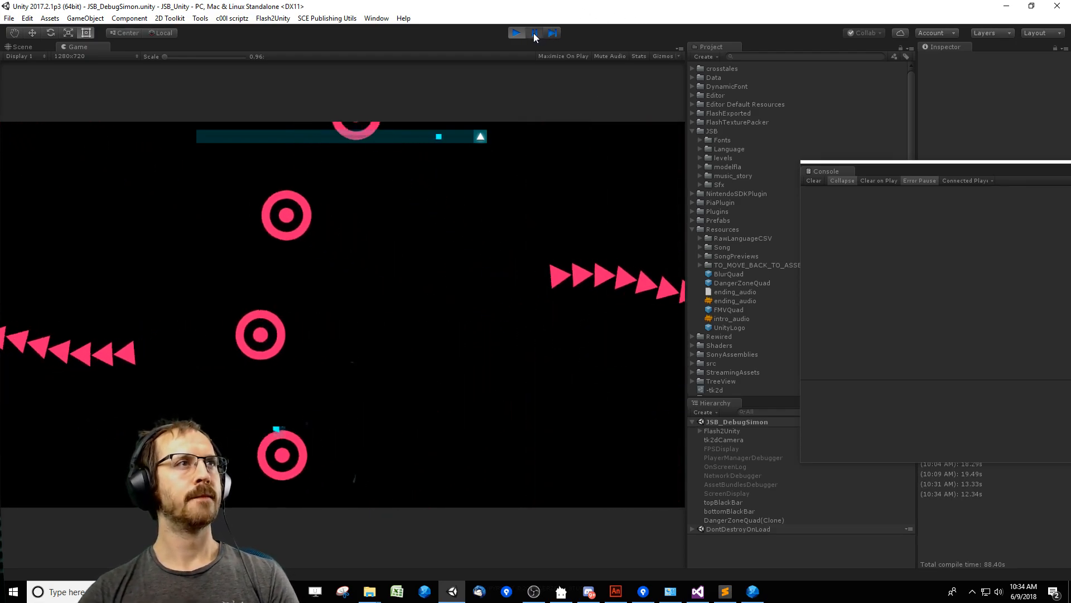
Switch to Adobe Animate, bring up JSB_IngameVisuals_BossBarracuda.fla, and go back to Scene 1 to look through its frames.
left_click(616, 591)
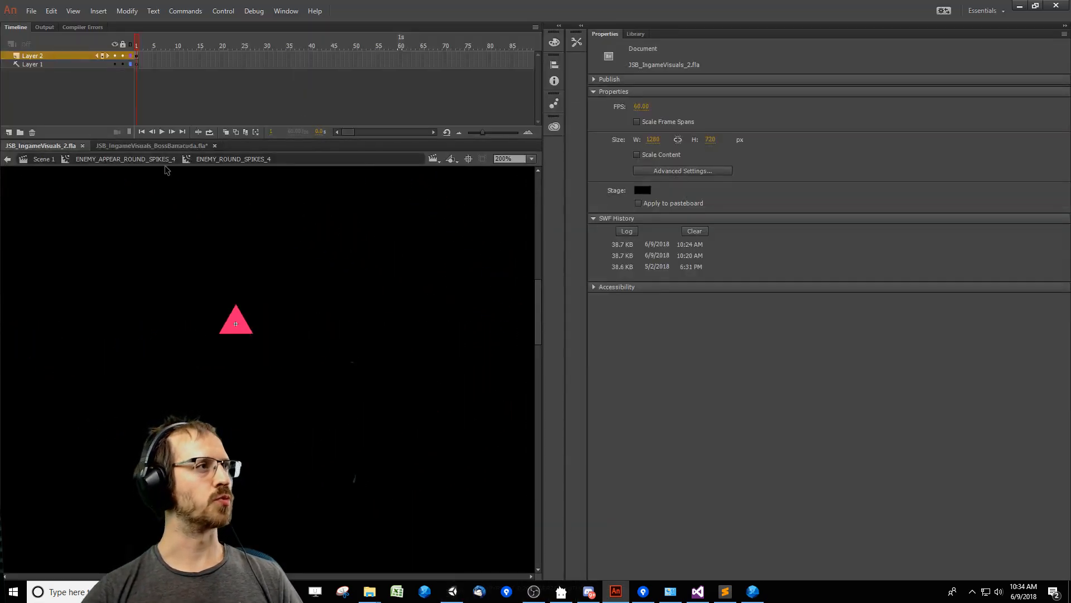
left_click(145, 146)
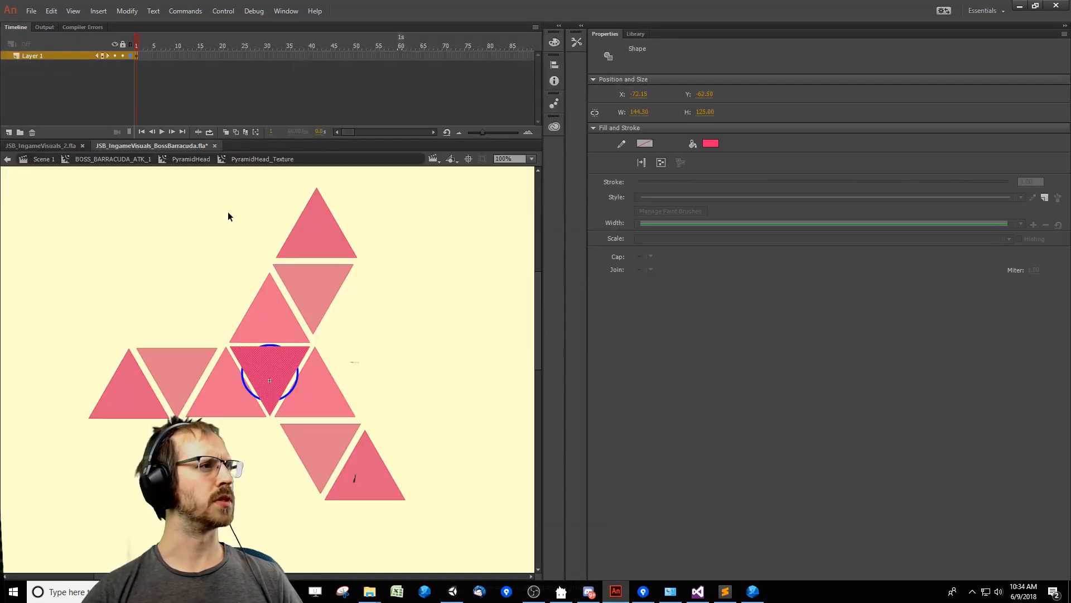
left_click(55, 158)
left_click(275, 56)
left_click(332, 373, "ctrl+alt")
left_click_drag(358, 421, 393, 288)
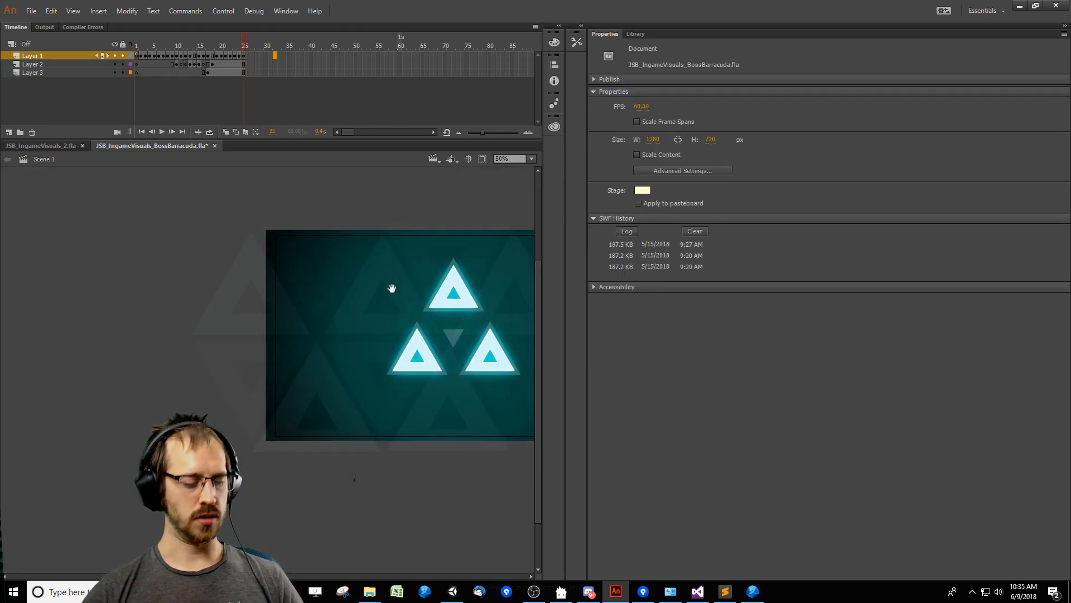
key("Return")
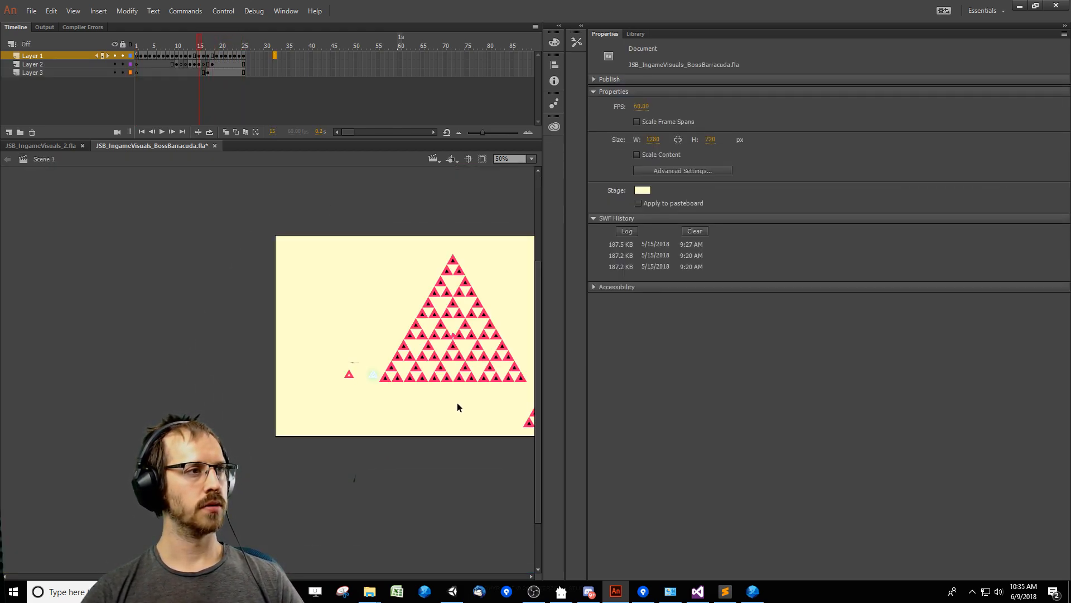
Open the BOSS_BARRACUDA_ATK_5_SIDE symbol from Scene 1, go to its frame 94, and select the boss's triangle parts.
left_click(462, 391)
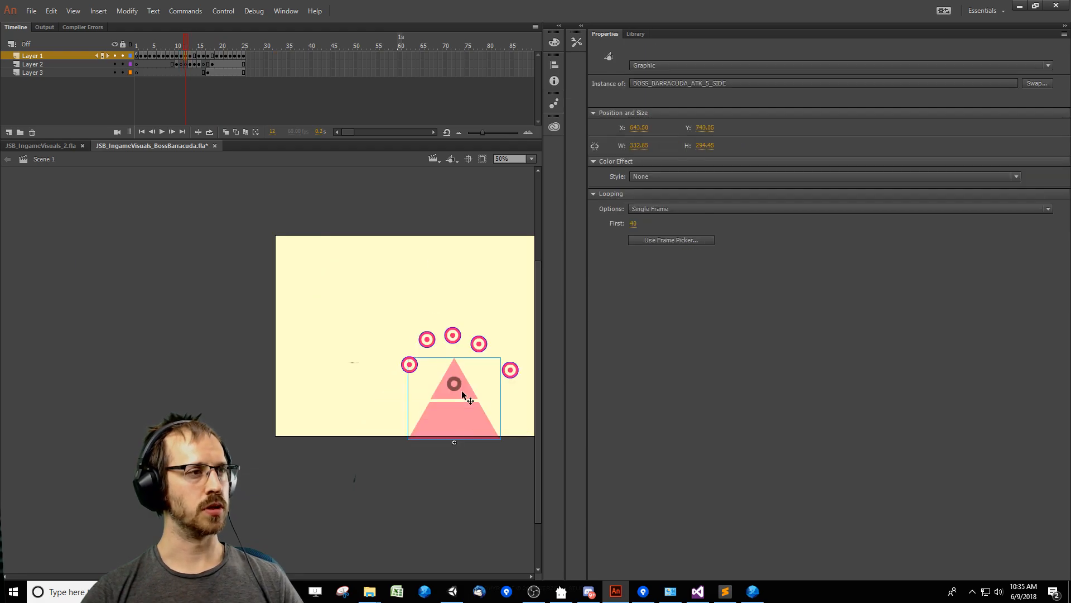
double_click(461, 390)
key("Return")
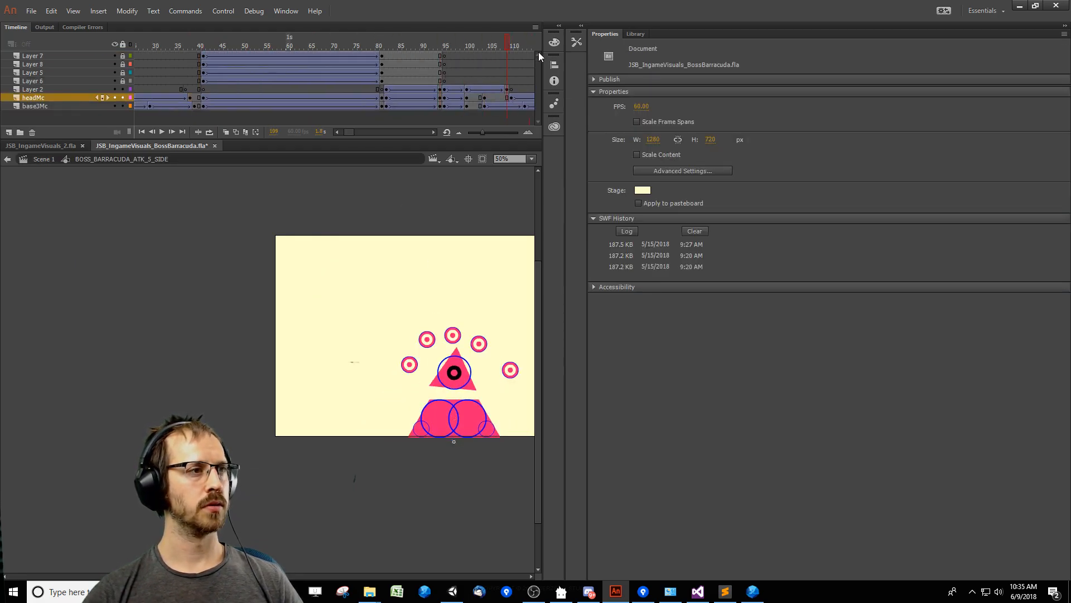
mouse_move(267, 69)
left_mouse_down()
mouse_move(277, 69)
mouse_move(262, 68)
left_mouse_up()
key("ctrl+space")
left_click(399, 430, "ctrl")
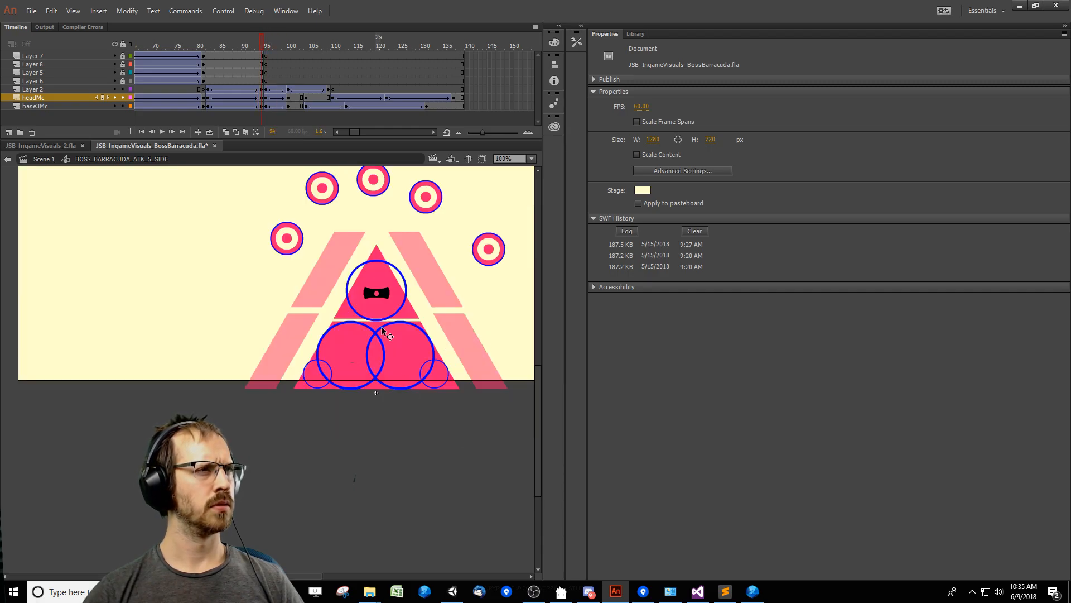
left_click_drag(460, 361, 299, 247)
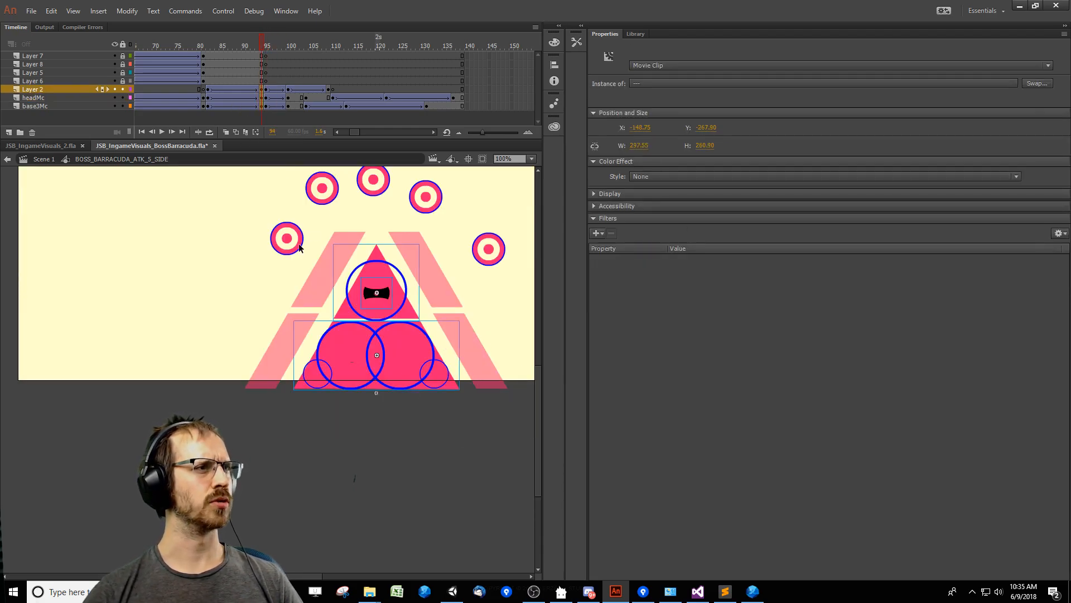
Open the pyramid head's warning symbol to inspect it, and return to the BOSS_BARRACUDA_ATK_5_SIDE symbol.
left_click(211, 98)
double_click(402, 301)
left_click(388, 296)
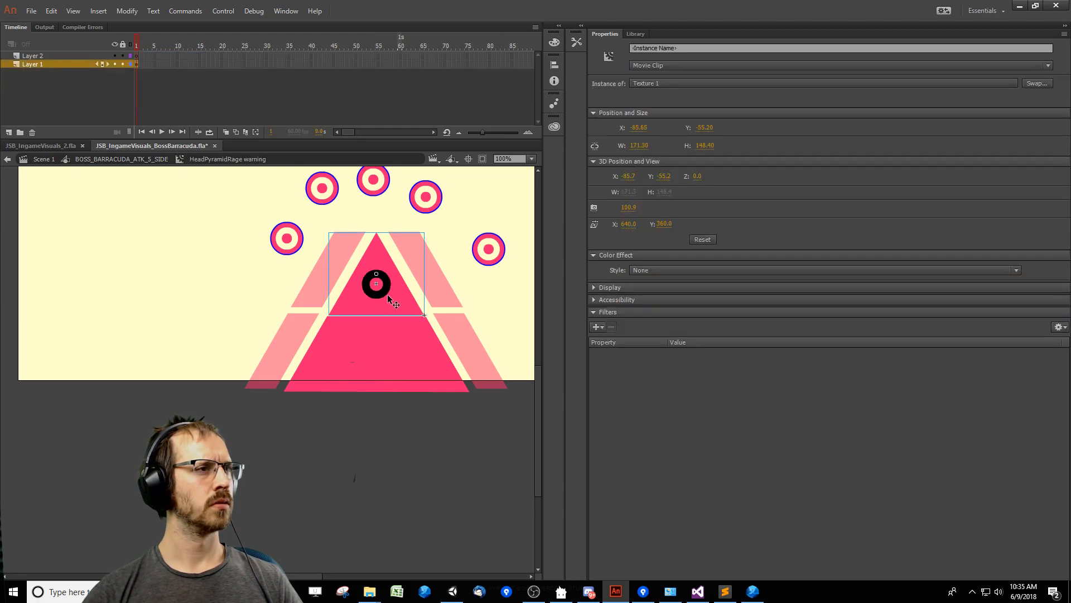
double_click(209, 311)
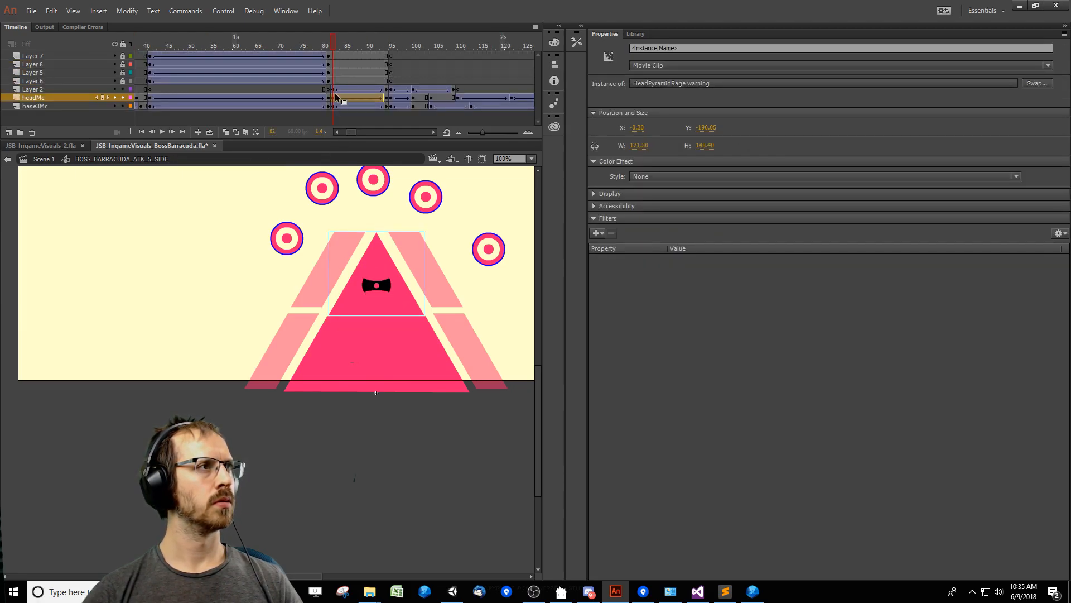
Delete the narrowed eye piece from Layer 2 at frames 82 and 94.
left_click(338, 81)
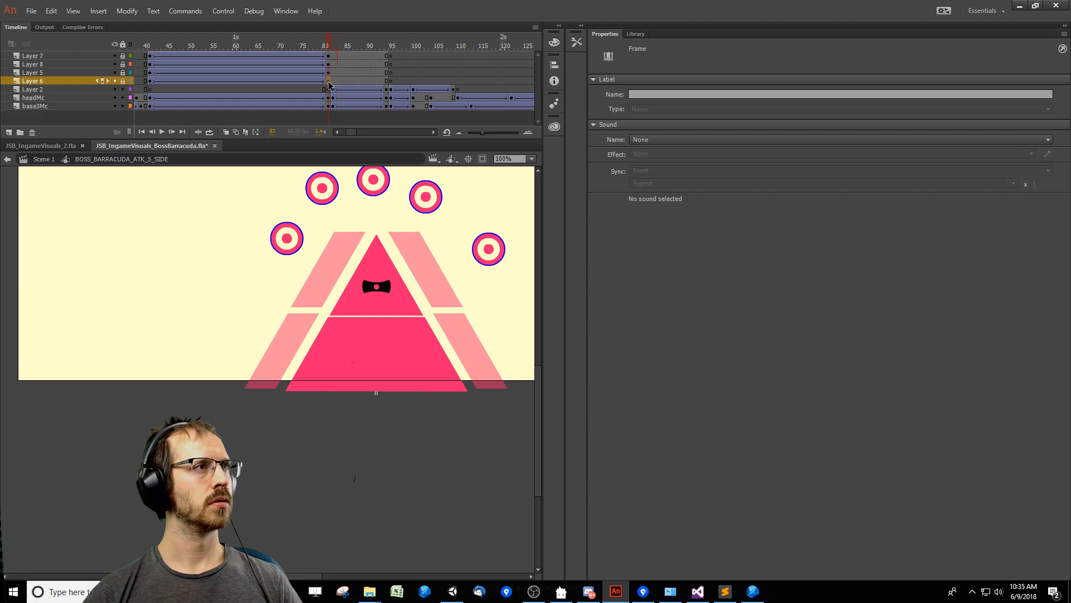
left_click(329, 83)
mouse_move(333, 90)
left_mouse_down()
mouse_move(409, 92)
mouse_move(333, 91)
left_mouse_up()
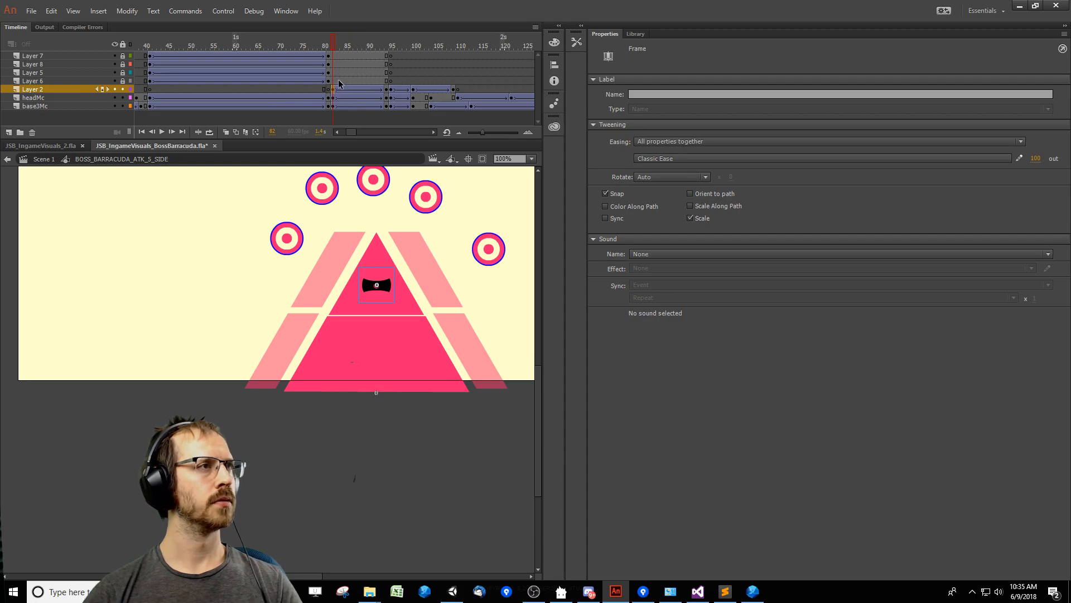
left_click(386, 91)
key("Delete")
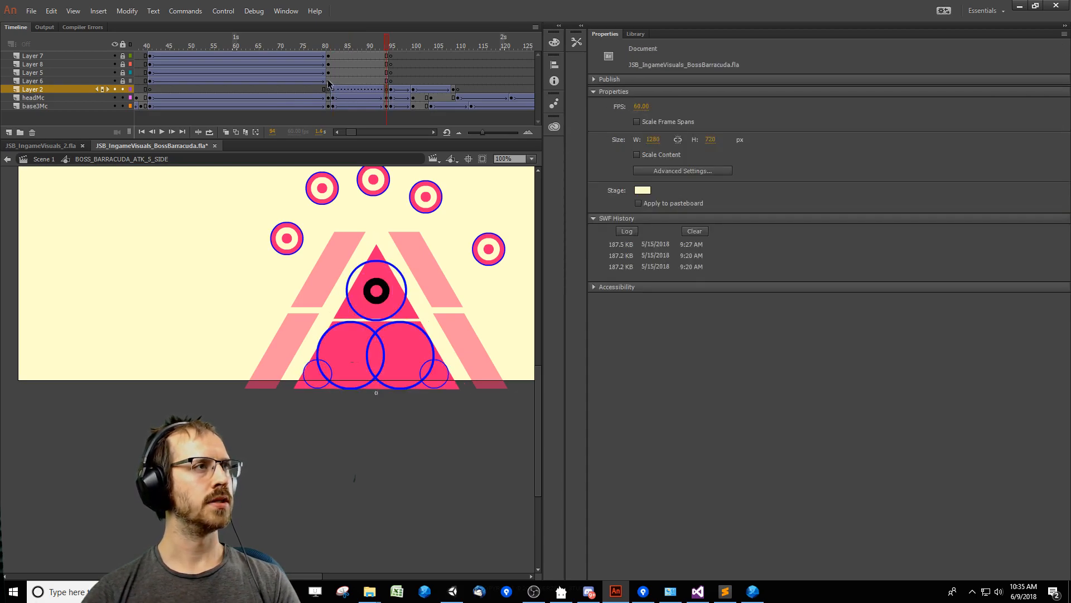
Replace the solid head at frame 82 of headMc with an in-place copy of the translucent warning head from frame 81.
left_click(328, 82)
left_click_drag(332, 90, 329, 90)
left_click(329, 98)
left_click(329, 106)
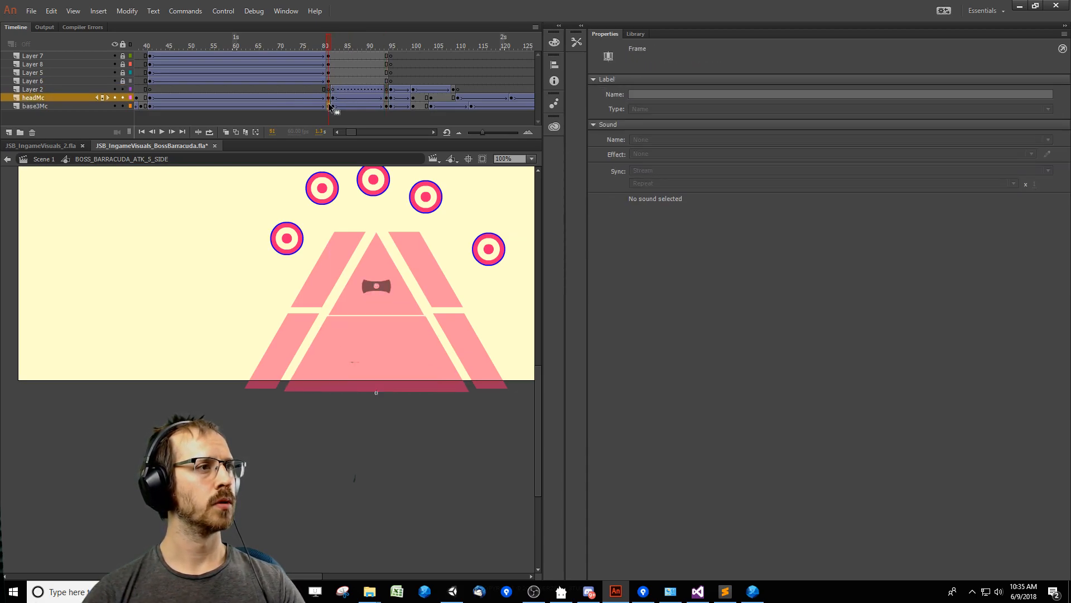
left_click(329, 98)
left_click(313, 90)
left_click_drag(170, 43, 325, 89)
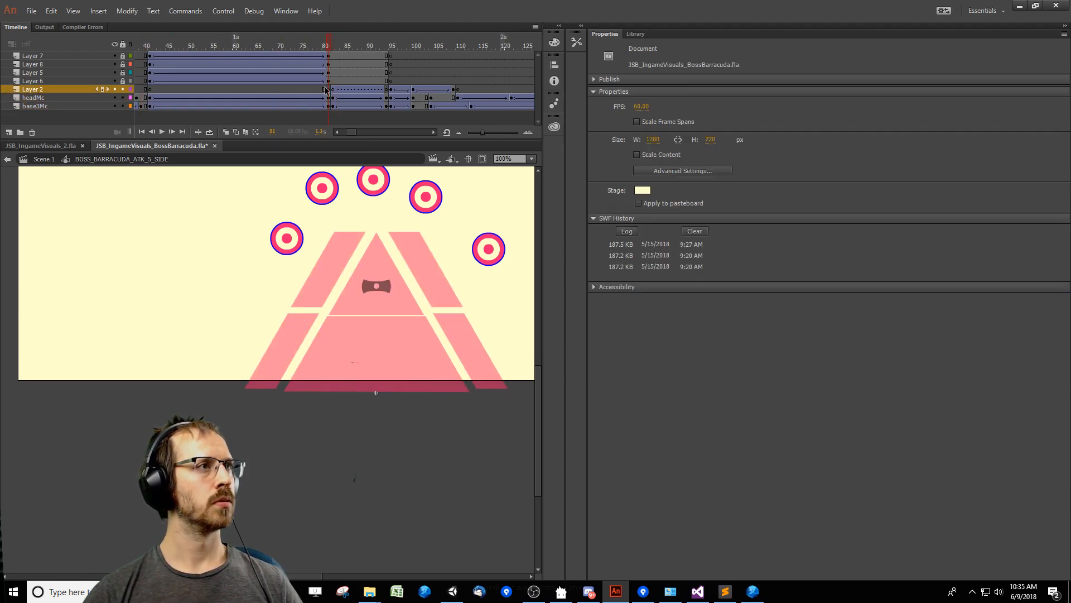
left_click(333, 98)
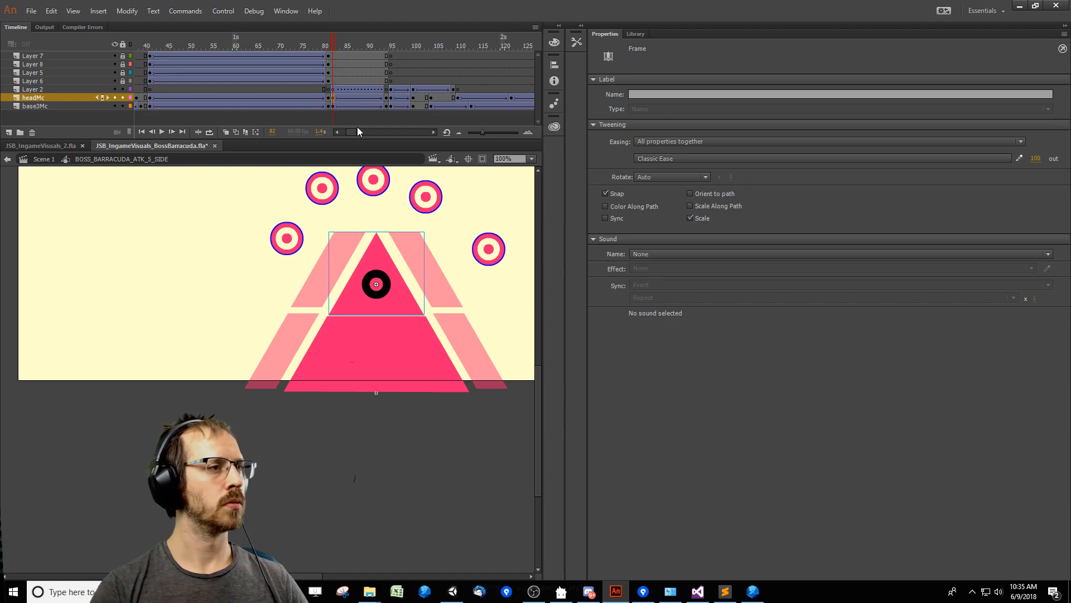
key("Delete")
key("ctrl+shift+v")
Replace the solid base at frame 82 of base3Mc with an in-place copy of the translucent base from frame 81.
left_click(328, 106)
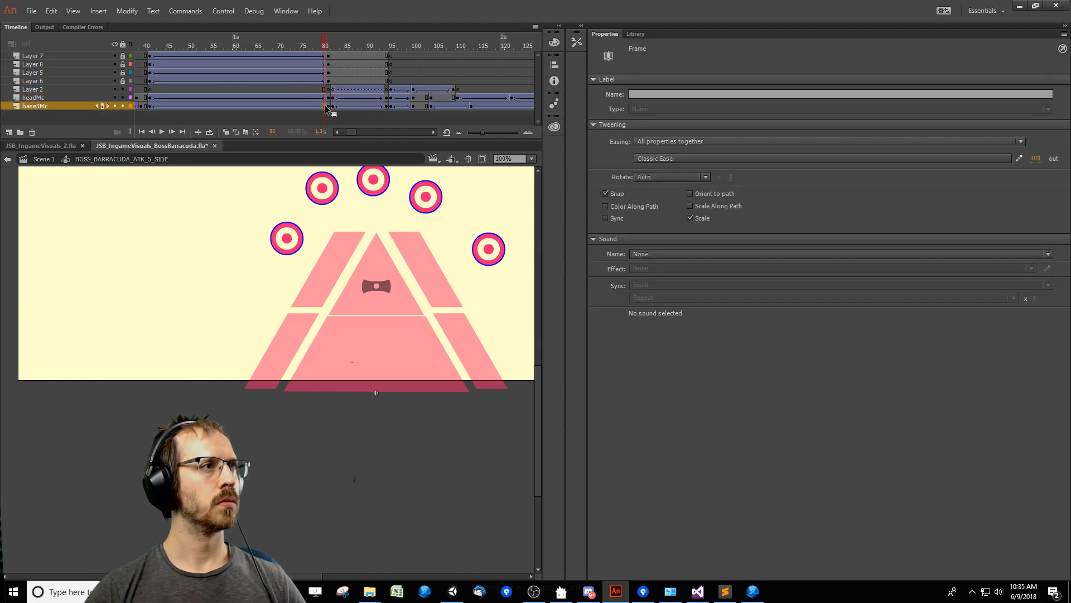
left_click(333, 106)
key("Delete")
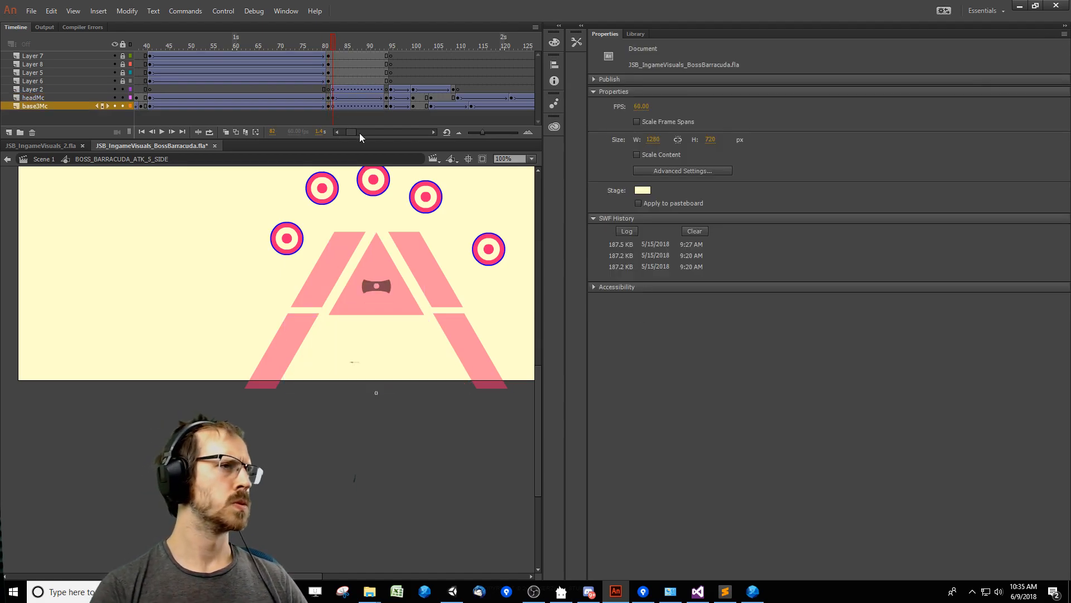
key("ctrl+shift+v")
Paste the translucent warning head at frame 94 of headMc, and move and shrink it to fit over the solid head.
left_click(387, 98)
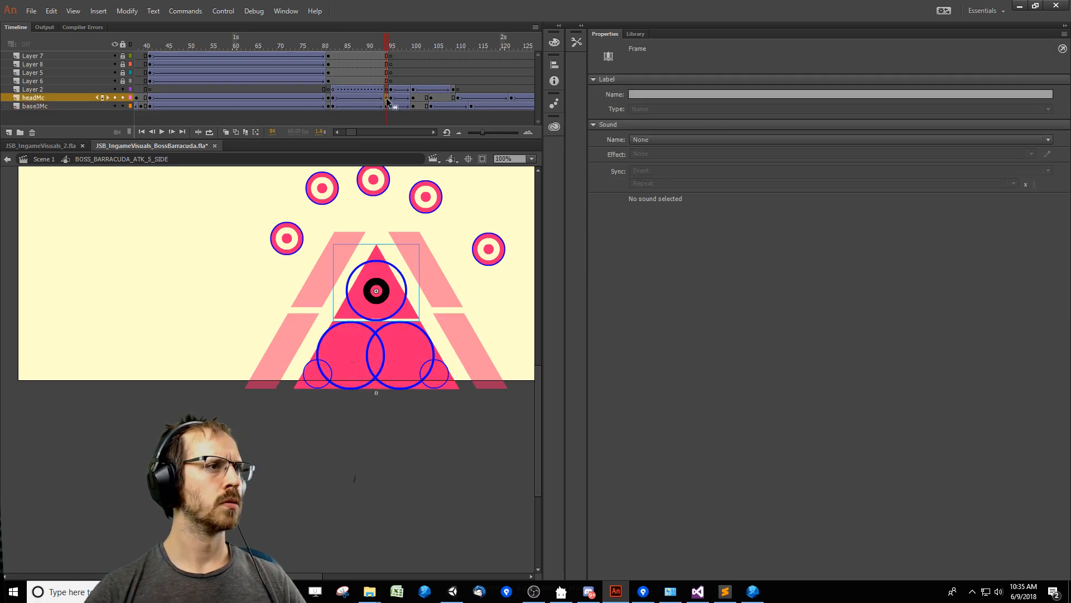
left_click(333, 106)
left_click(386, 99)
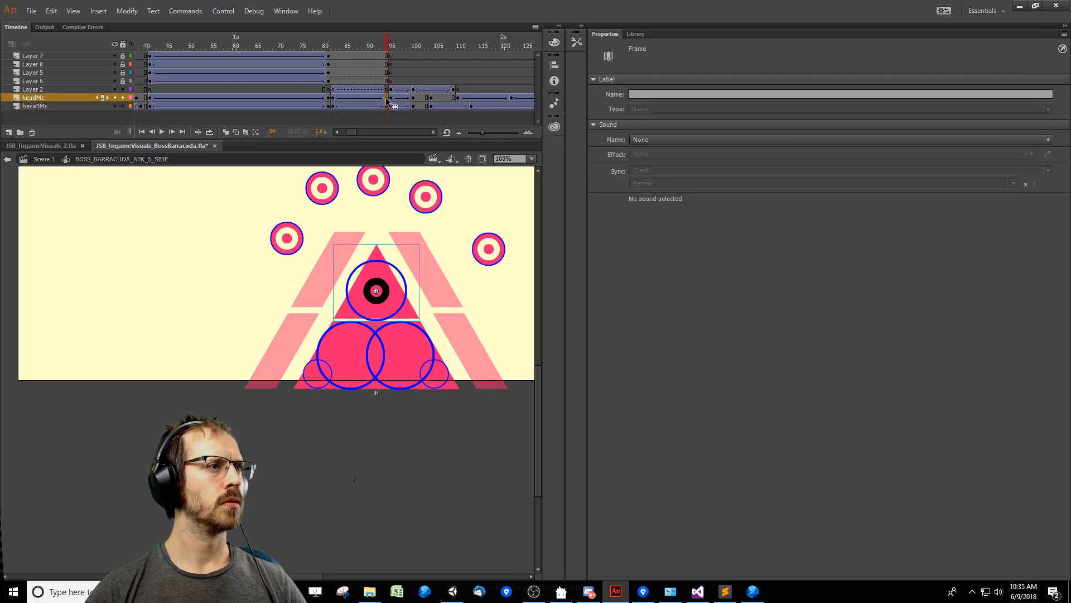
key("ctrl+shift+v")
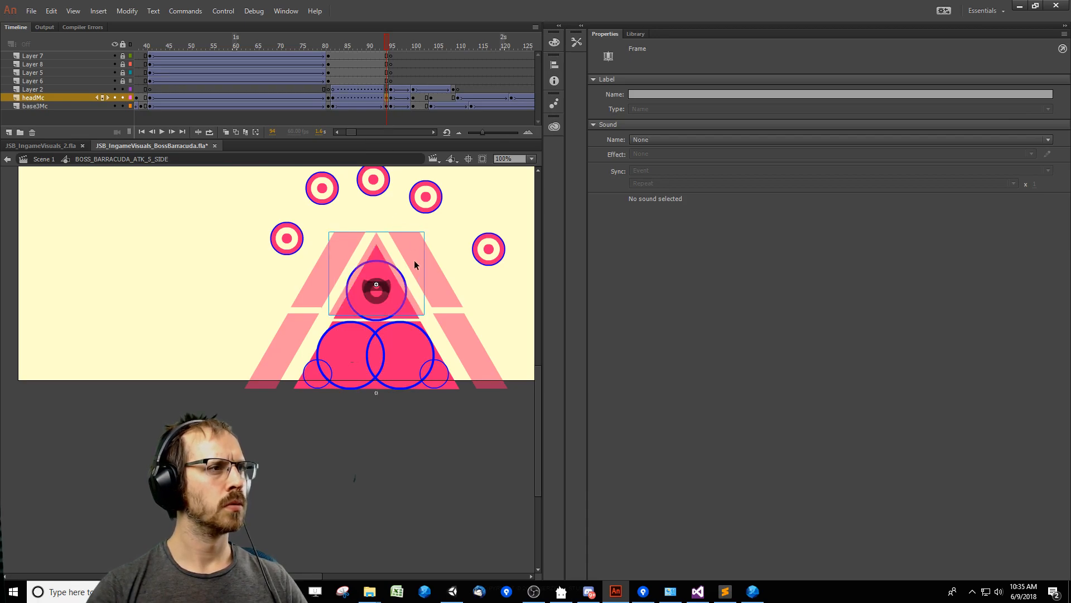
key("Down")
key("Down")
key("Down")
key("Down")
key("Down")
key("Down")
key("Down")
key("Down")
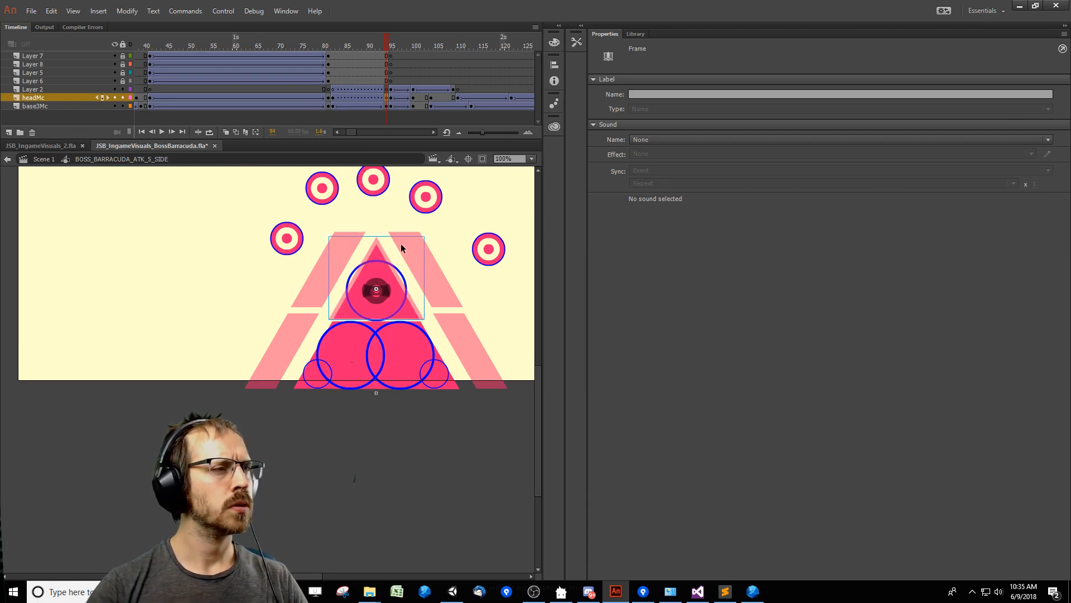
key("q")
left_click_drag(423, 238, 421, 240)
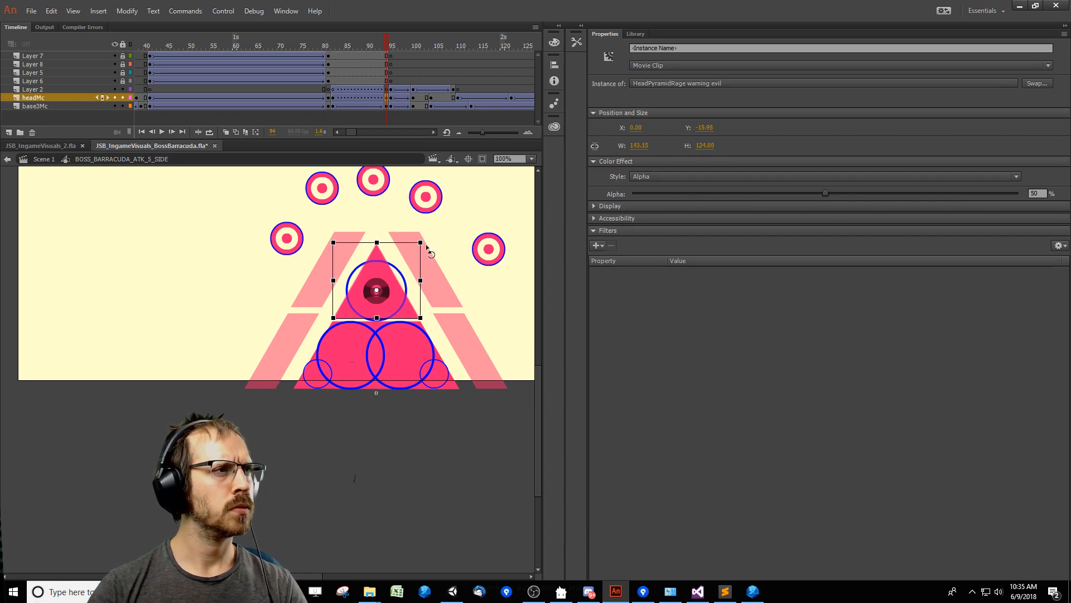
Delete the solid head at frame 94 of headMc and set the warning head's scale to 90%.
left_click(394, 124)
left_click(412, 309)
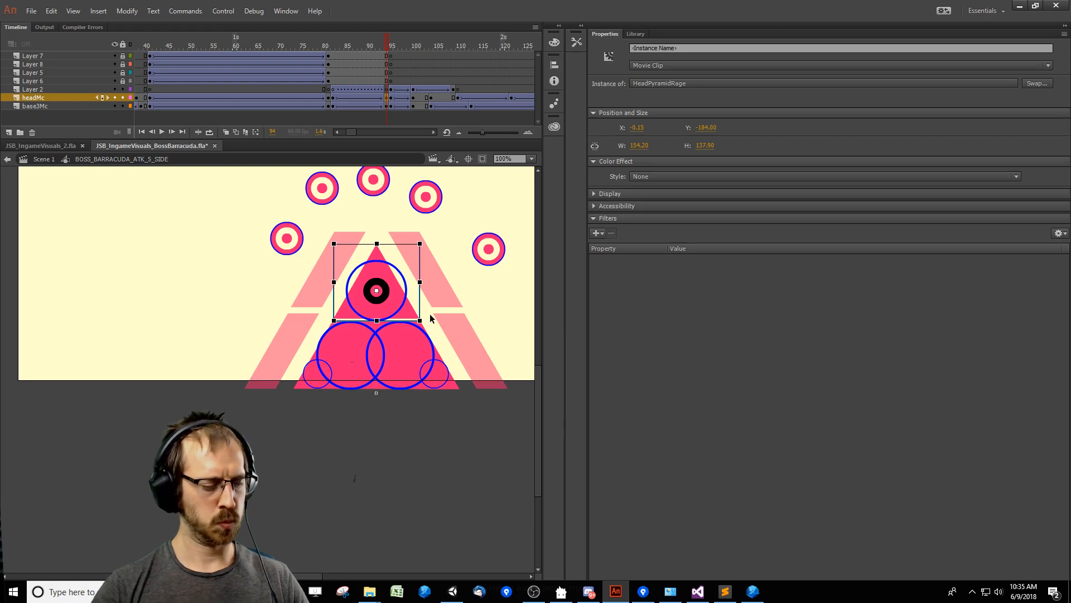
left_click(416, 312)
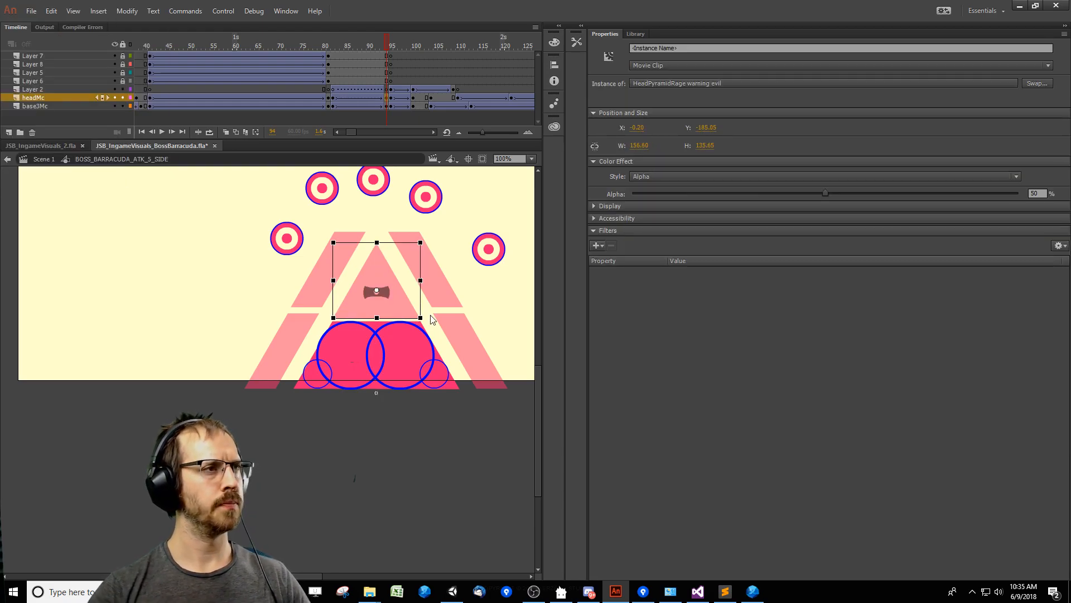
key("ctrl+t")
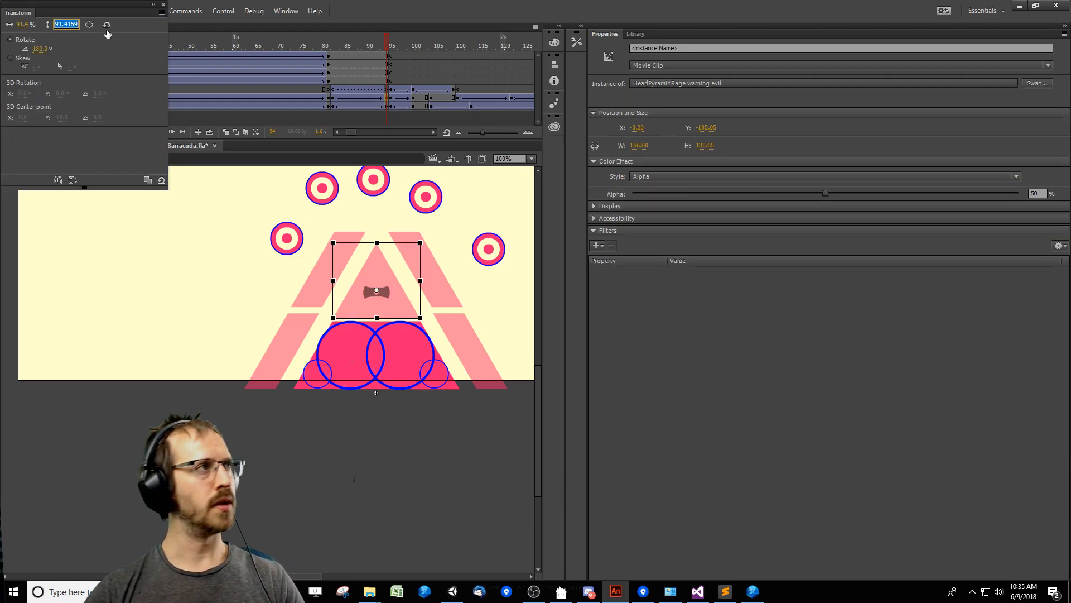
type("90")
key("Return")
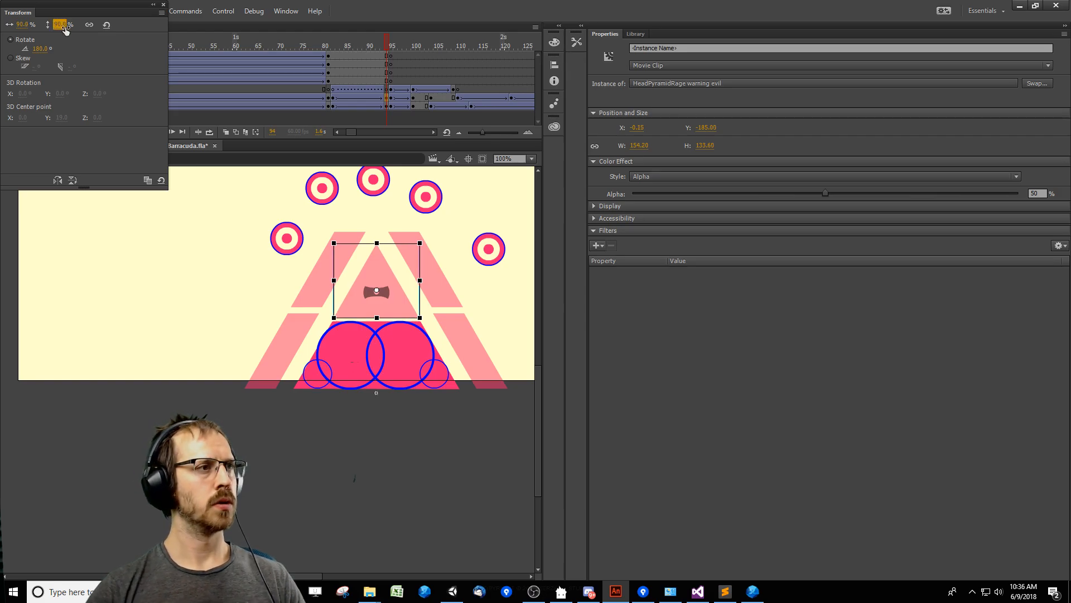
left_click(254, 325)
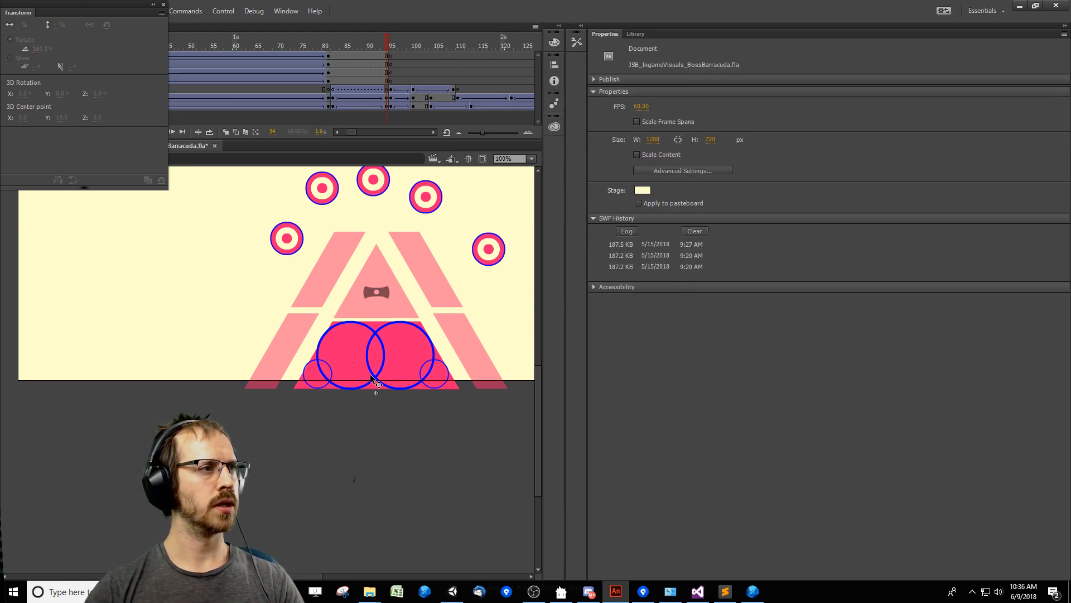
Remove the broken tween from Layer 2 between frames 82 and 94.
right_click(353, 90)
left_click(379, 119)
left_click(329, 98)
left_click(328, 89)
left_click(333, 90)
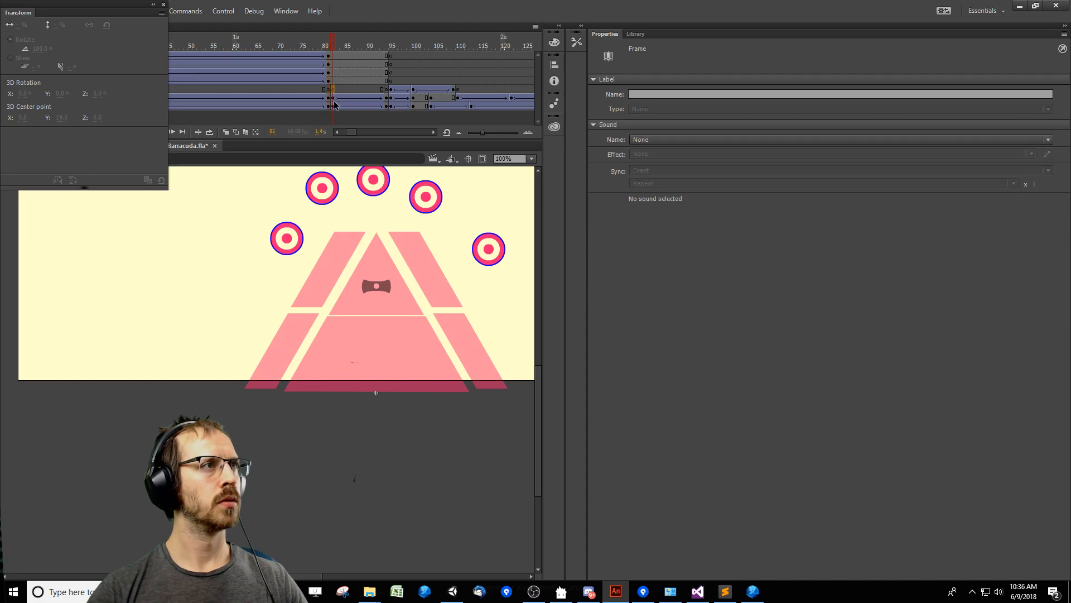
Paste the translucent warning base in place at frame 94 of base3Mc and set its scale to 75%.
left_click(334, 106)
left_click(388, 107)
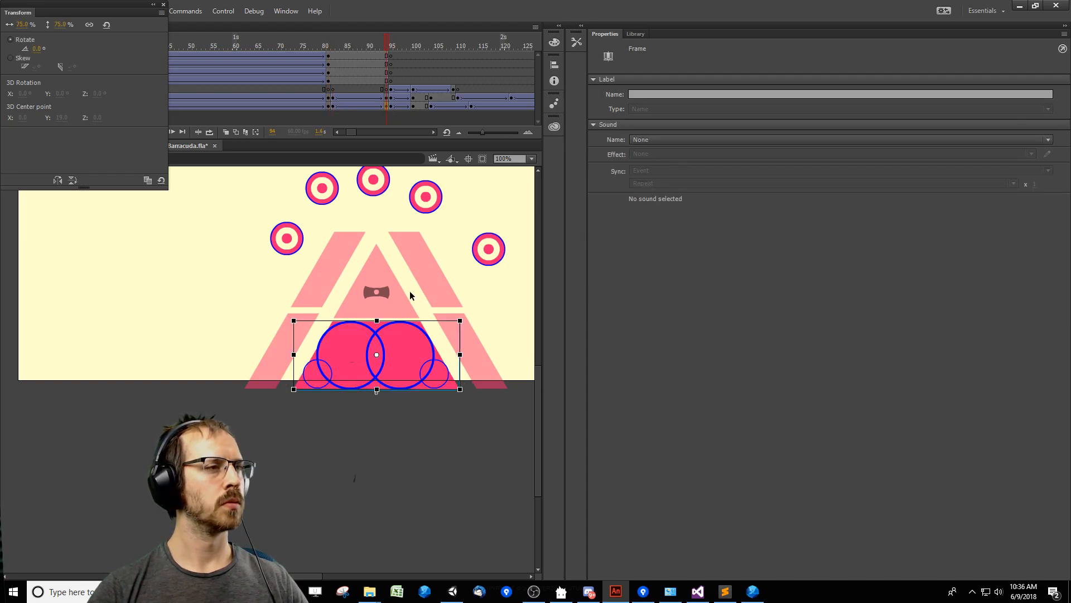
key("ctrl+shift+v")
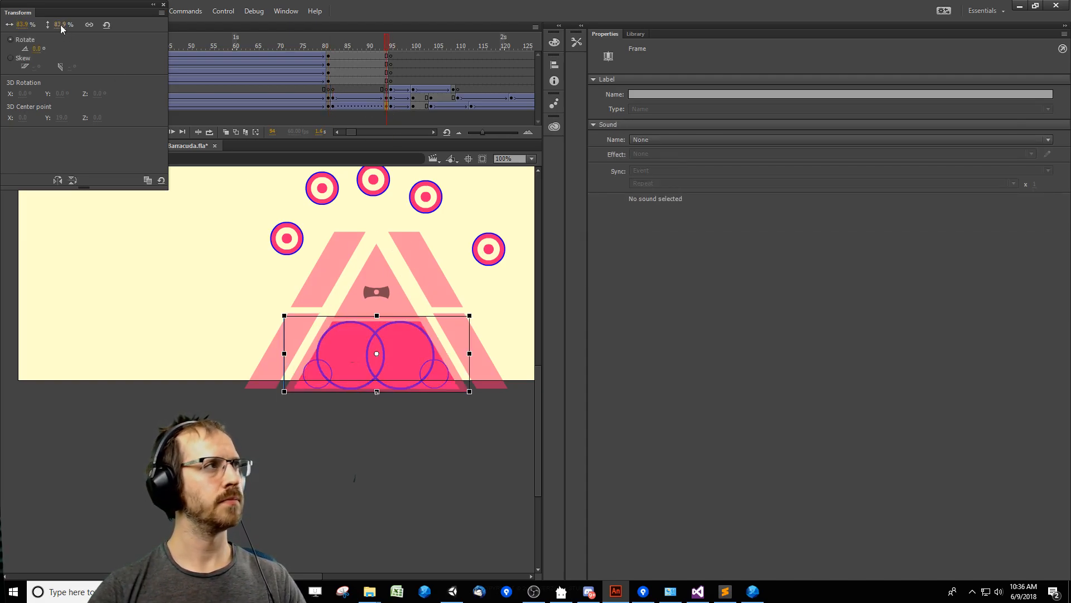
type("75")
key("Return")
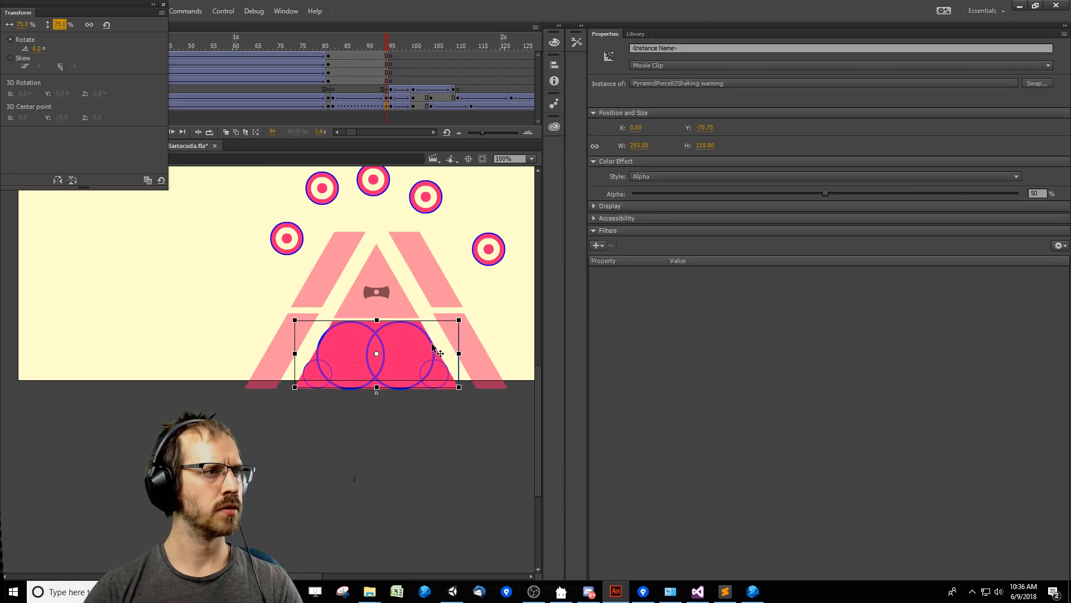
Remove the solid base at frame 94 of base3Mc, leaving the translucent warning base aligned in its place.
left_click(165, 358)
left_click(394, 380)
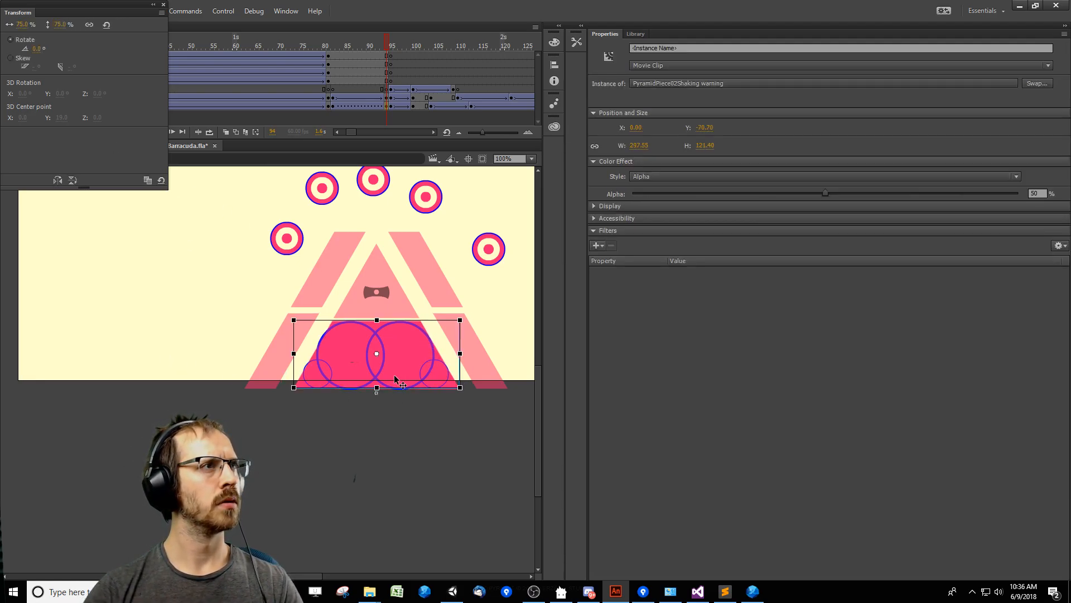
key("Delete")
left_click(403, 363)
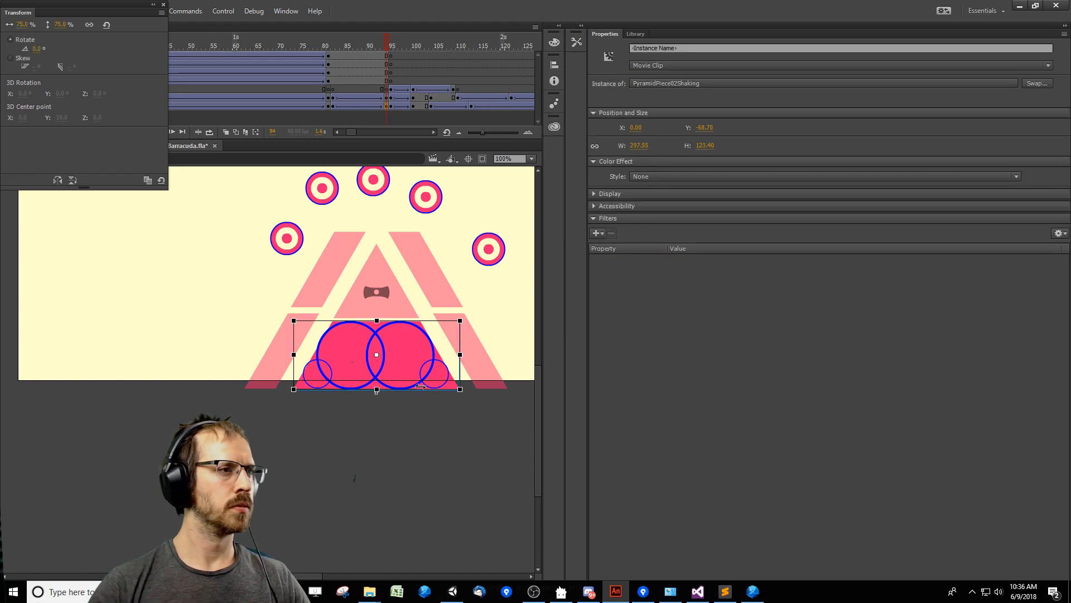
key("Delete")
key("ctrl+shift+v")
left_click(425, 441)
left_click(420, 371)
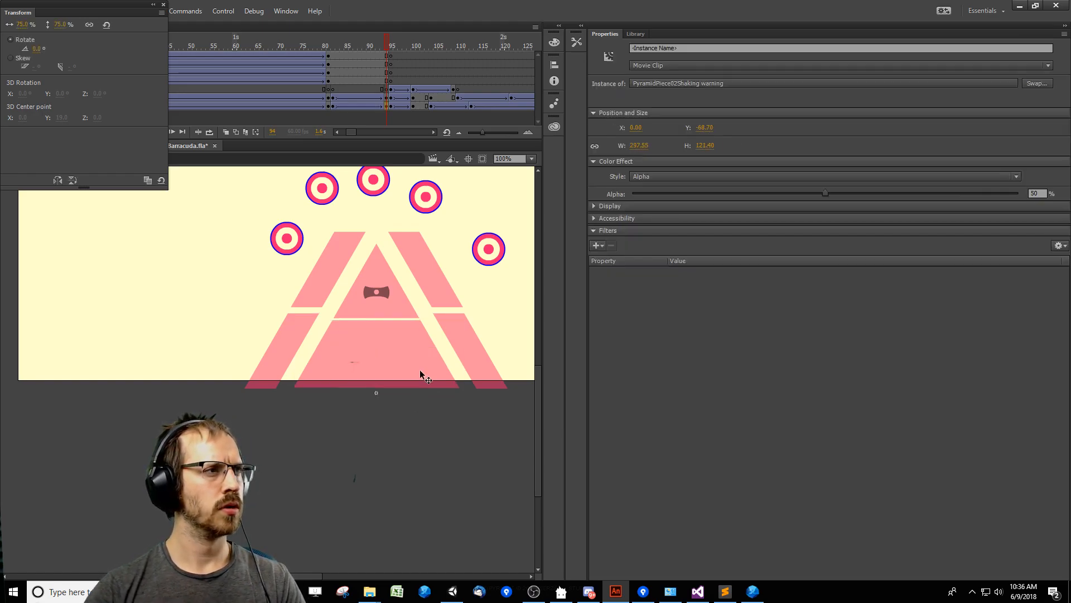
Play the timeline from before frame 80 several times to preview the translucent triangle warning leading into the attack.
left_click(382, 231)
left_click_drag(336, 65, 312, 90)
key("Return")
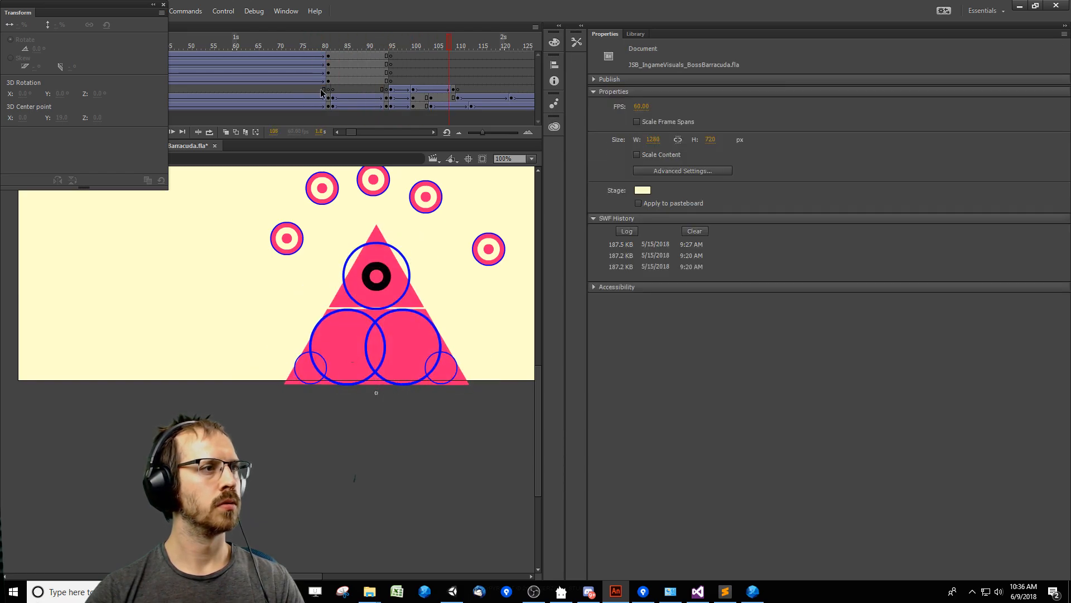
left_click(291, 87)
key("Return")
left_click_drag(351, 47, 181, 49)
key("Return")
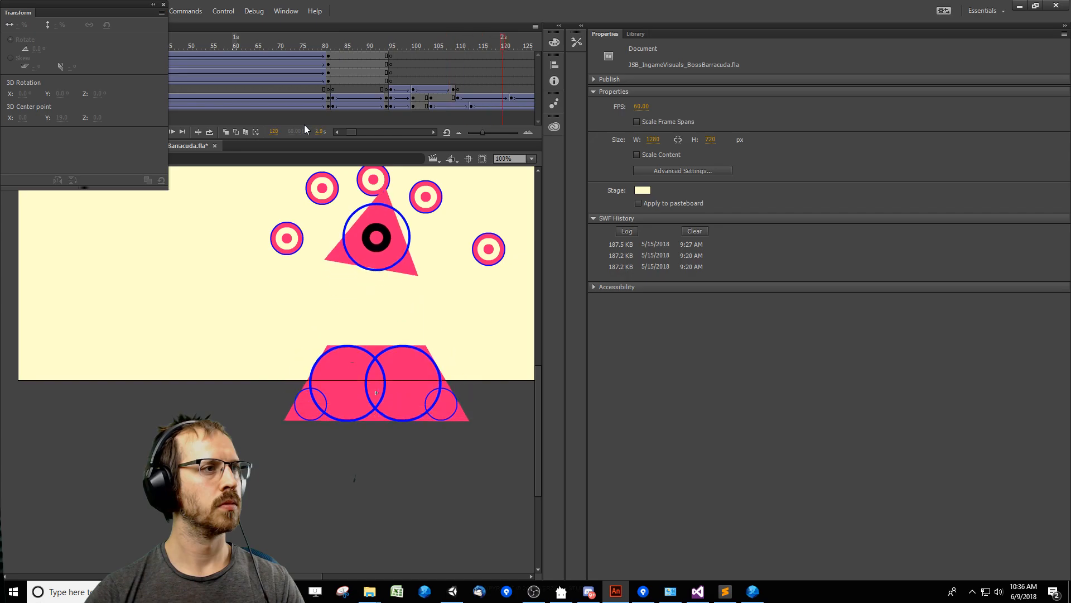
Export the Barracuda boss movie as an SWF, close the preview, and save the file.
left_click(321, 81)
key("ctrl+Return")
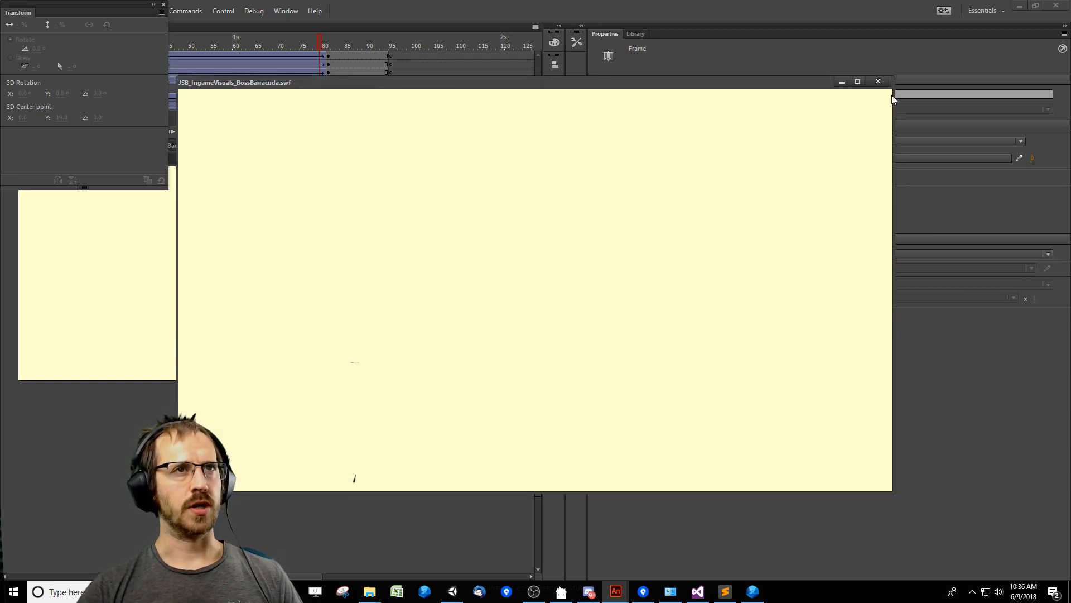
left_click(880, 82)
left_click(377, 522)
key("ctrl+s")
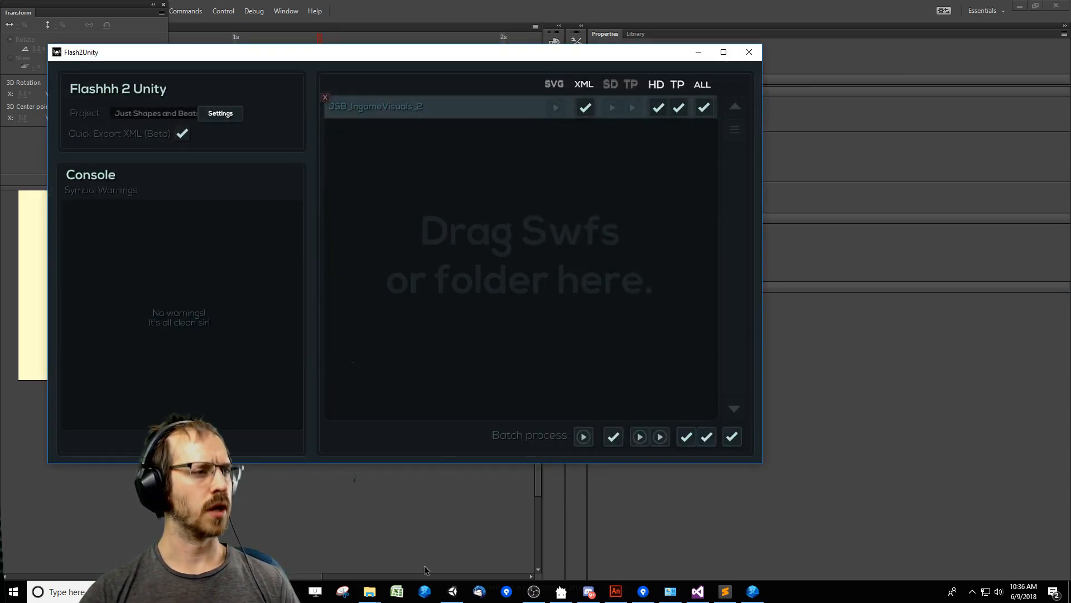
Add JSB_IngameVisuals_BossBarracuda.swf from the lib folder to Flash2Unity to start its export.
left_click(370, 590)
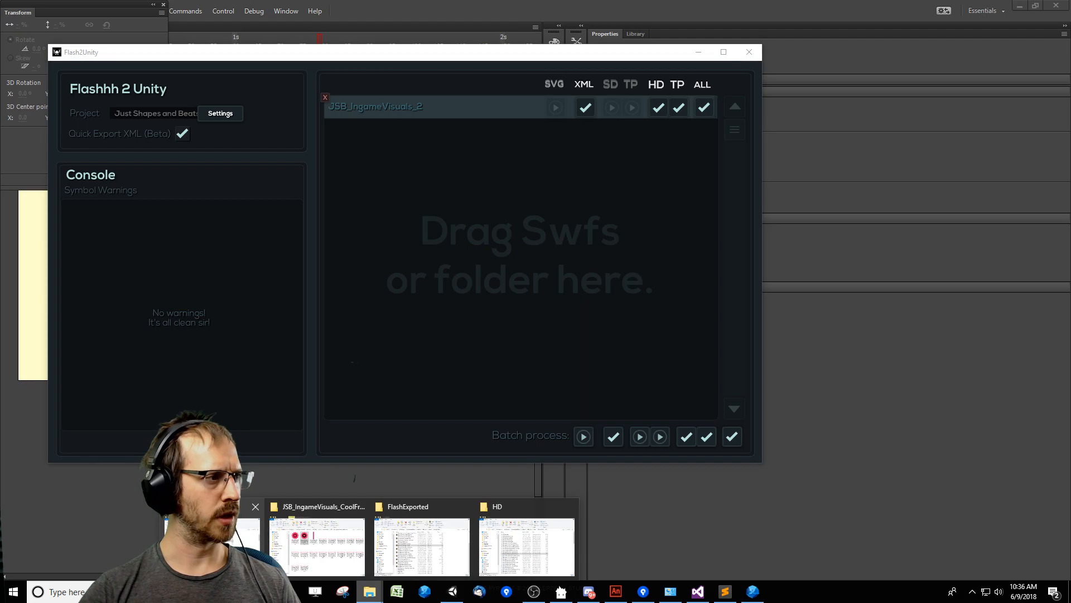
left_click(515, 537)
left_click_drag(786, 275, 461, 252)
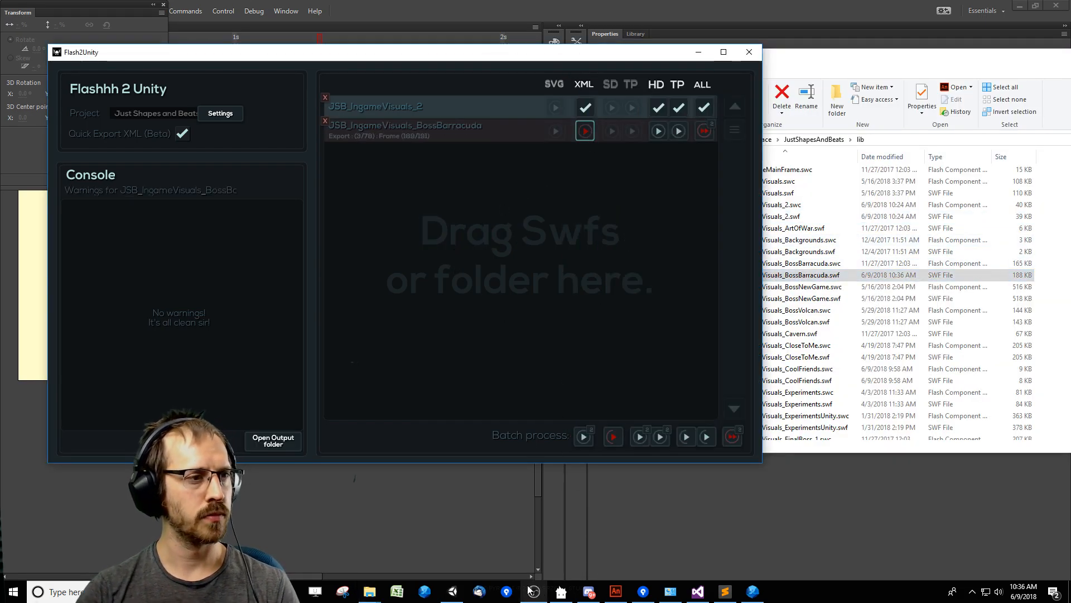
Switch to Unity and resume the paused Barracuda level.
left_click(453, 591)
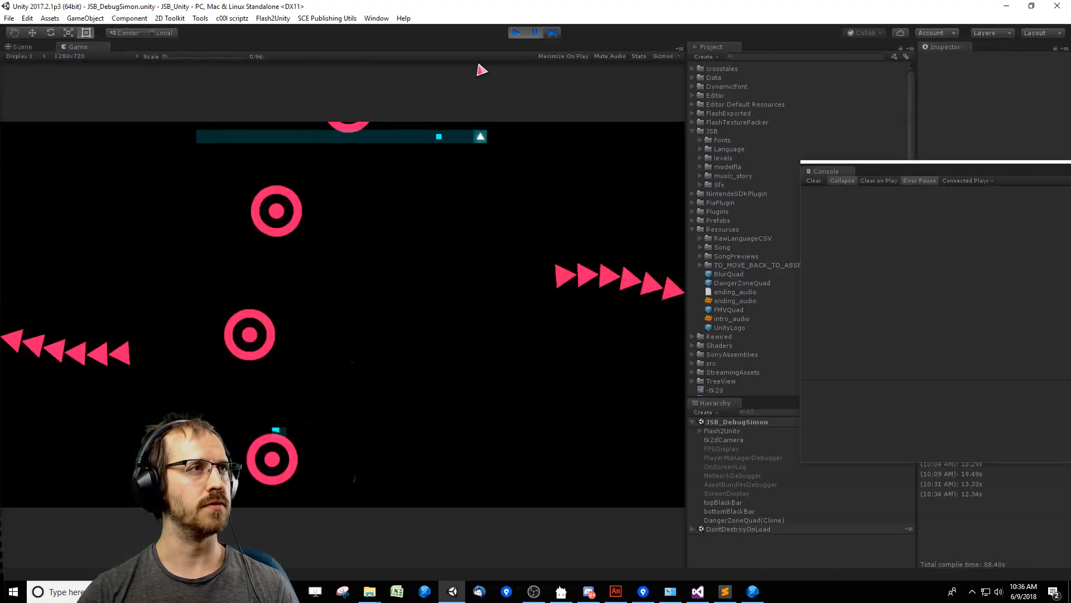
left_click(534, 34)
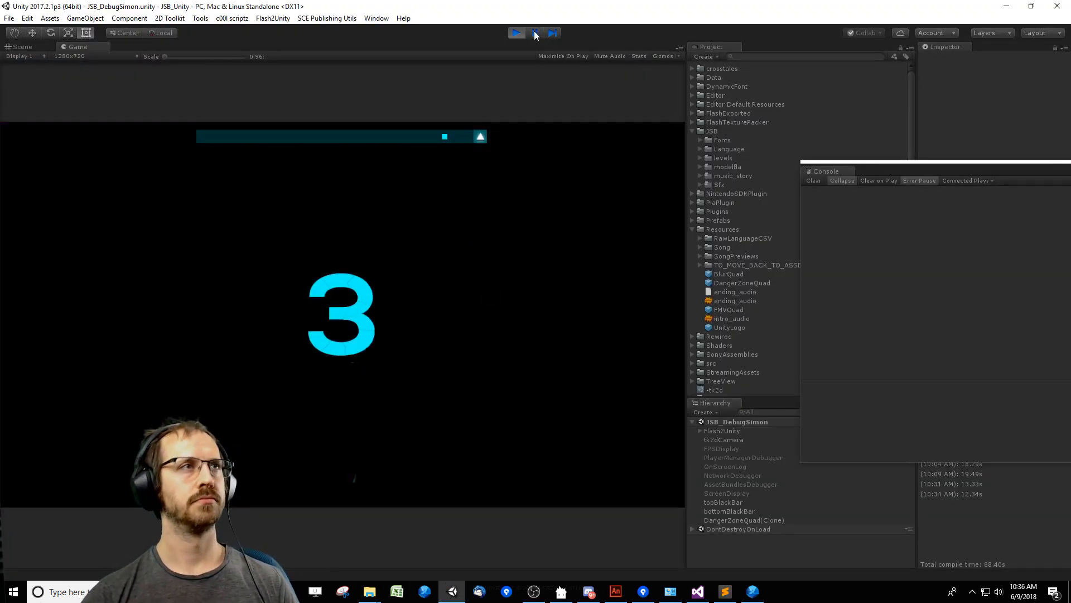
Stop the running level, clear the console, and let Unity refresh the exported JSB_IngameVisuals_BossBarracuda visuals.
left_click(517, 34)
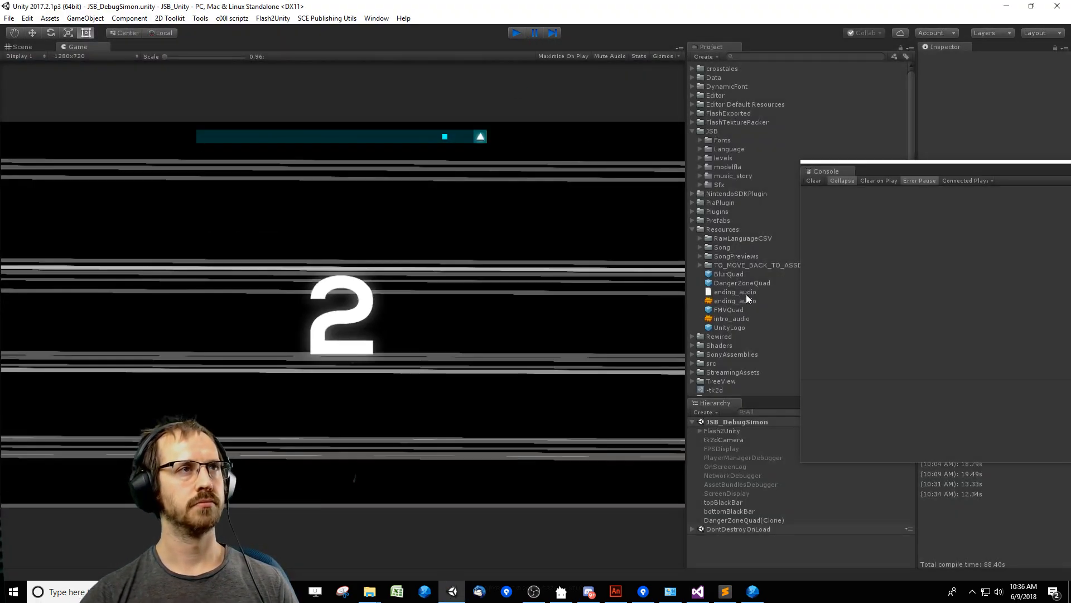
left_click(815, 183)
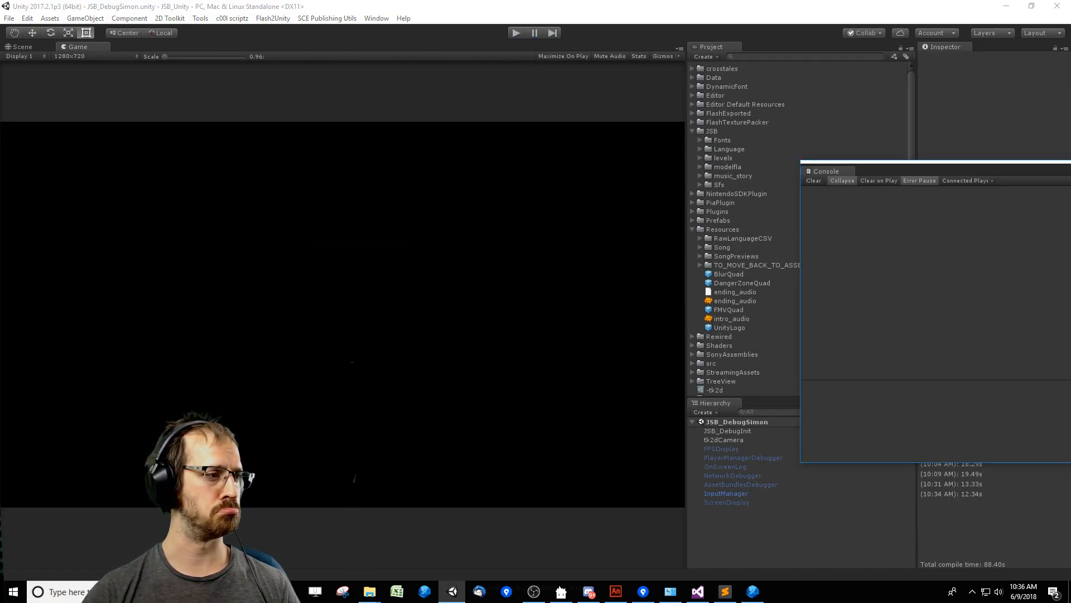
key("alt+Tab")
key("alt+Tab")
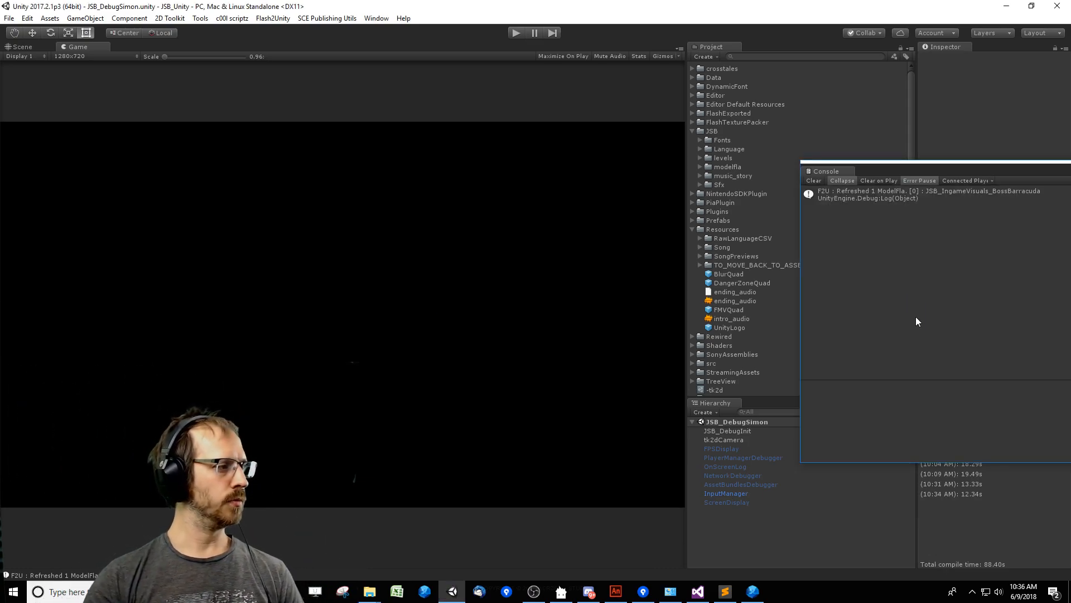
Run the Barracuda level with the refreshed visuals and steer the player square through its opening, keeping the console cleared and out of the way.
left_click(813, 180)
left_click(517, 33)
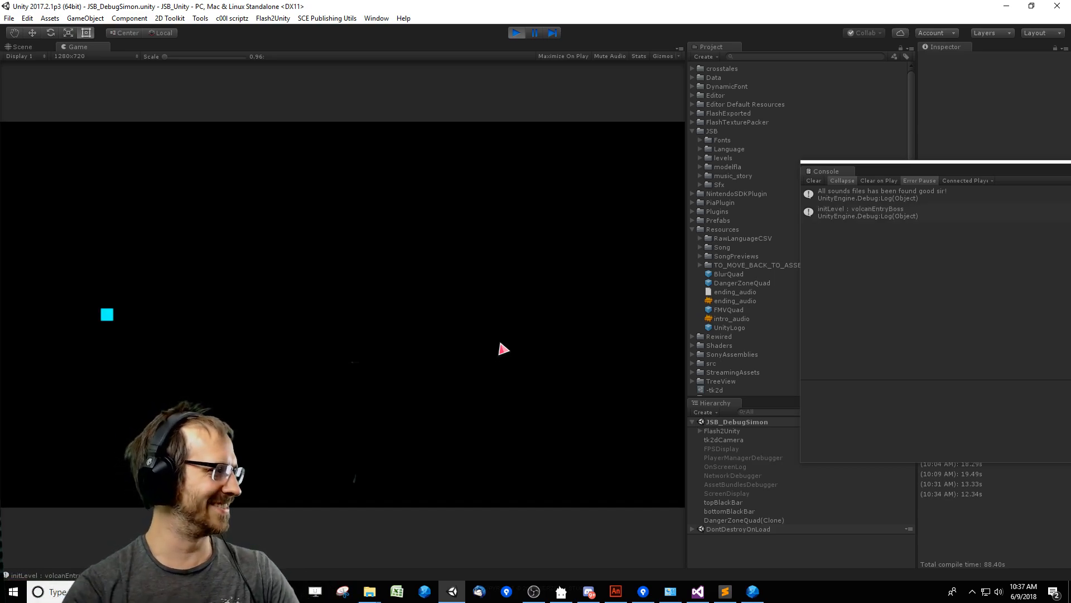
left_click(819, 180)
left_click_drag(849, 171, 885, 193)
left_click(559, 293)
key("Right")
key("Down")
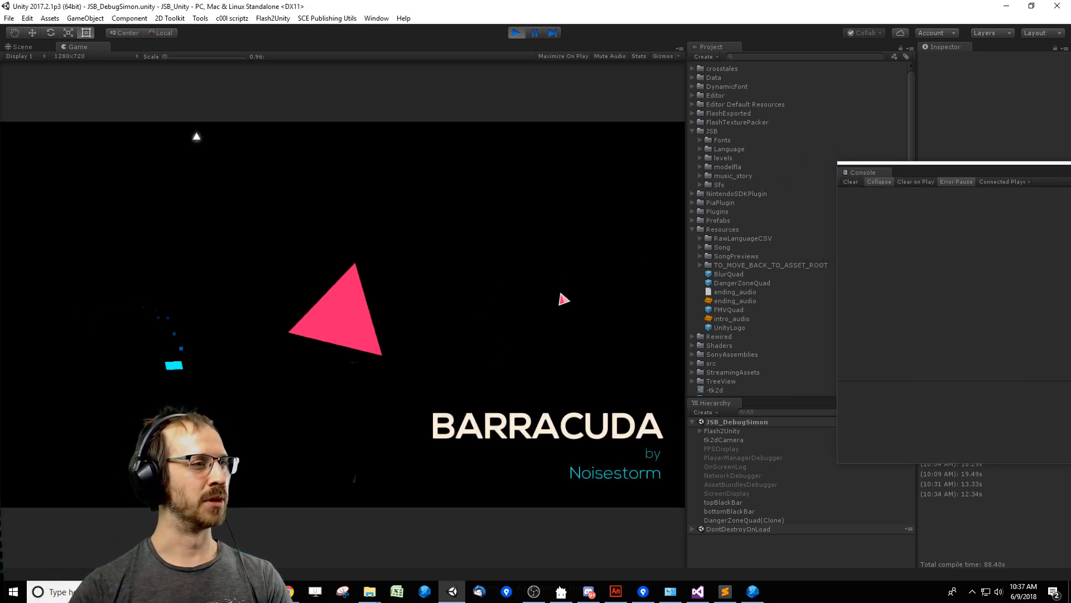
key("Left")
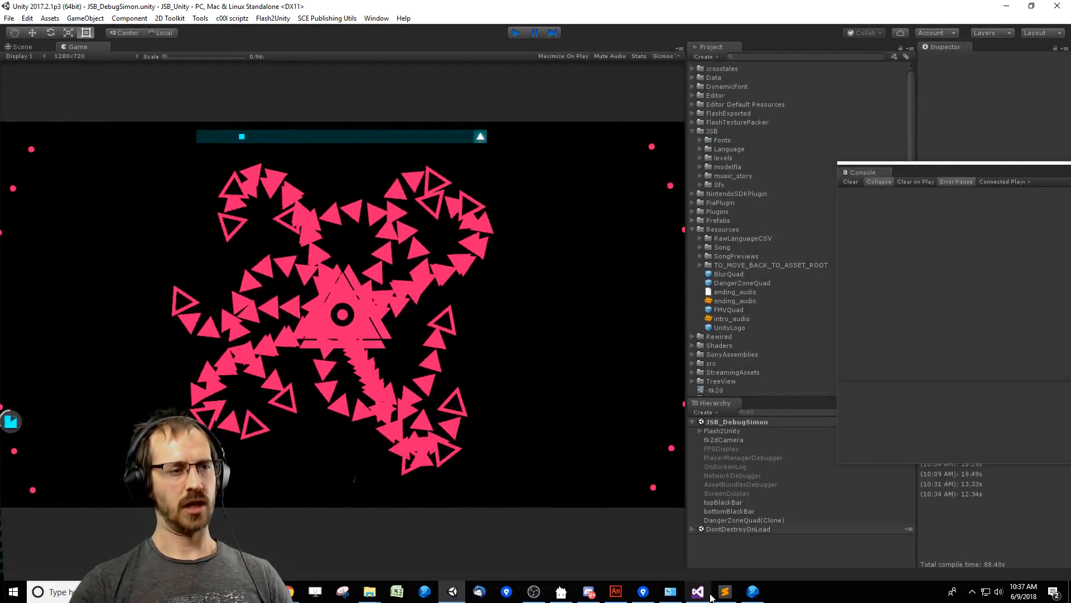
Switch to Visual Studio, find JSB_DebugSimonInit.cs by searching for "Simon", and keep the file open as a pinned tab.
left_click(698, 591)
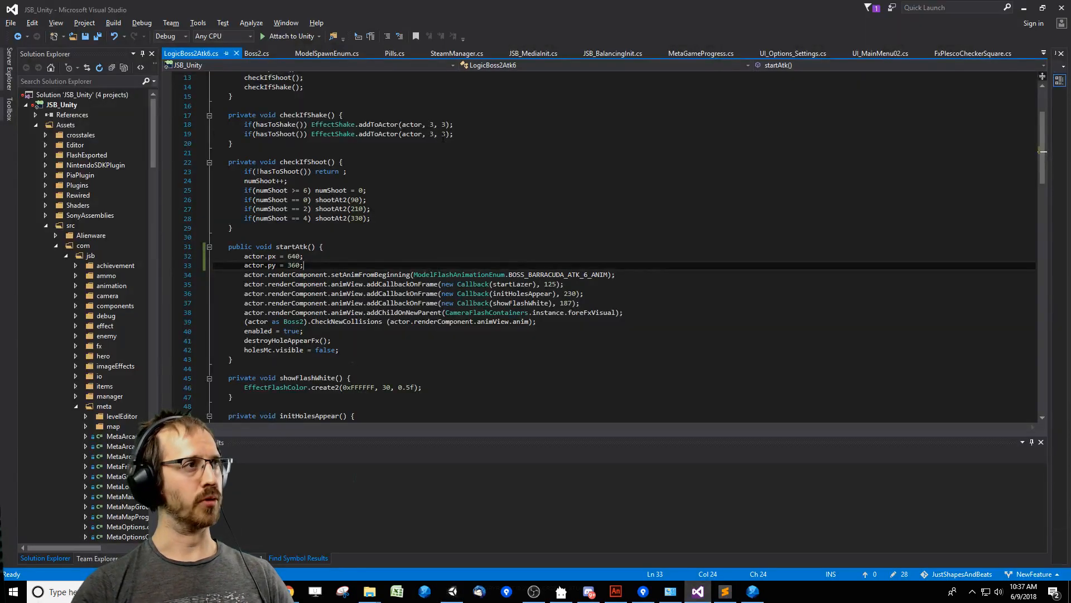
scroll(714, 252, "up", 5)
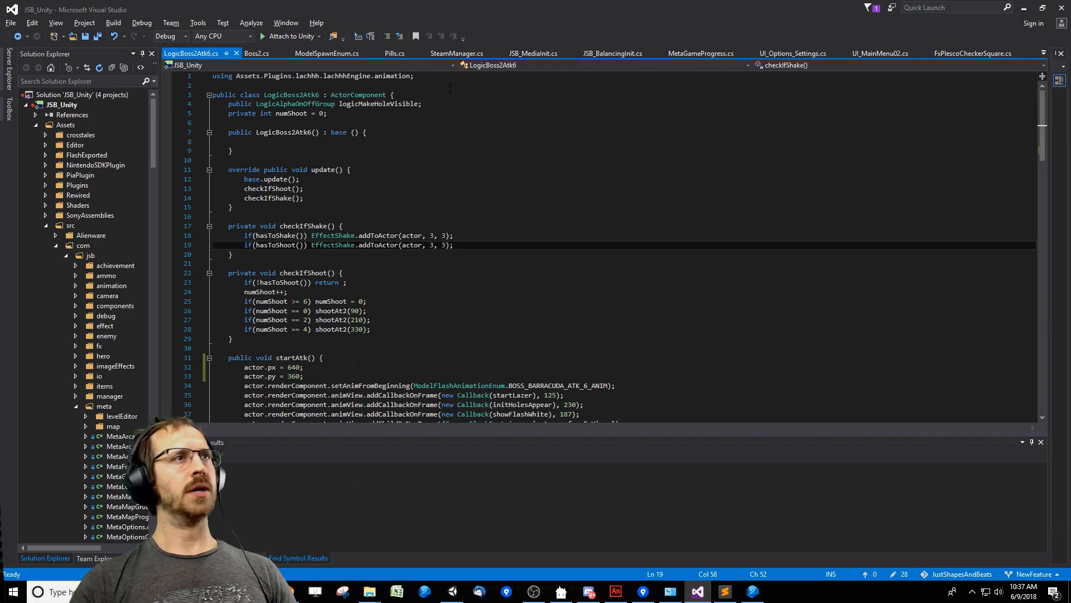
left_click(446, 205)
key("ctrl+f")
type("S")
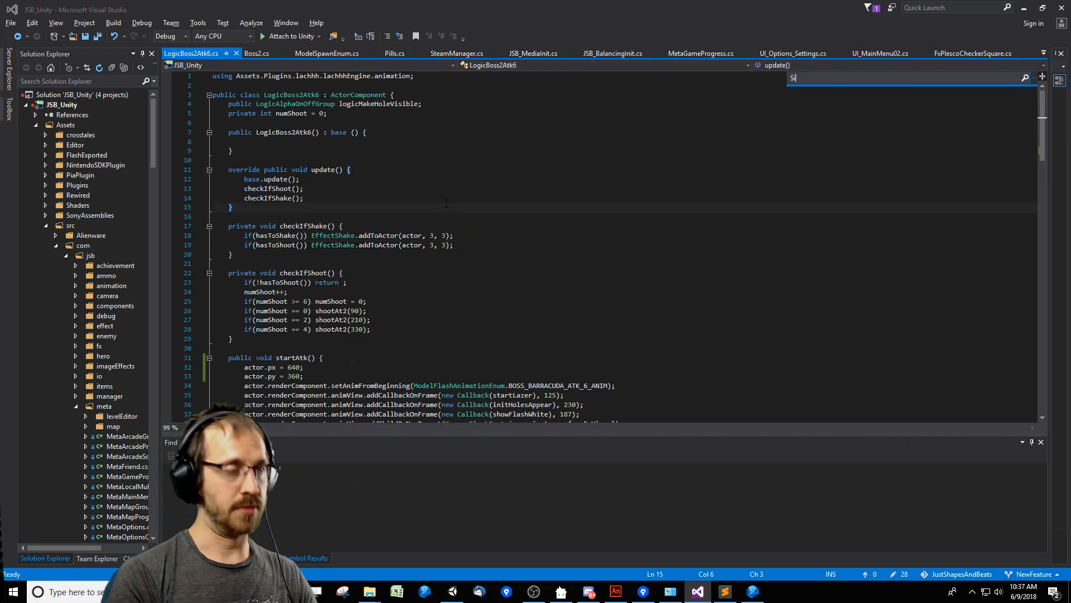
type("imon")
key("Return")
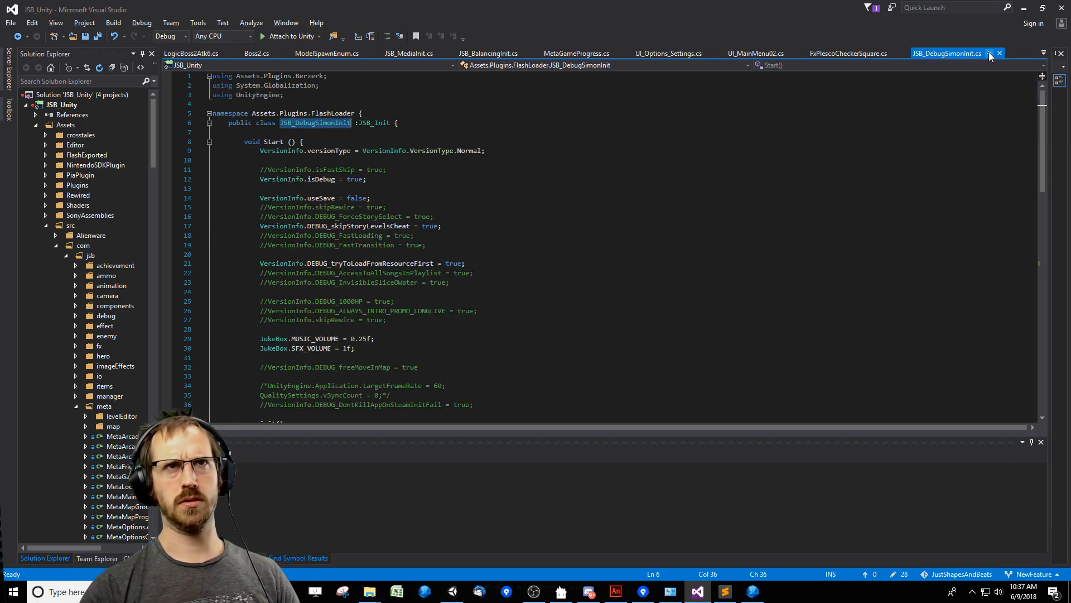
left_click(989, 53)
Set JukeBox.MUSIC_VOLUME to 0.15f in the Start method of JSB_DebugSimonInit.cs.
left_click(363, 152)
scroll(363, 154, "down", 3)
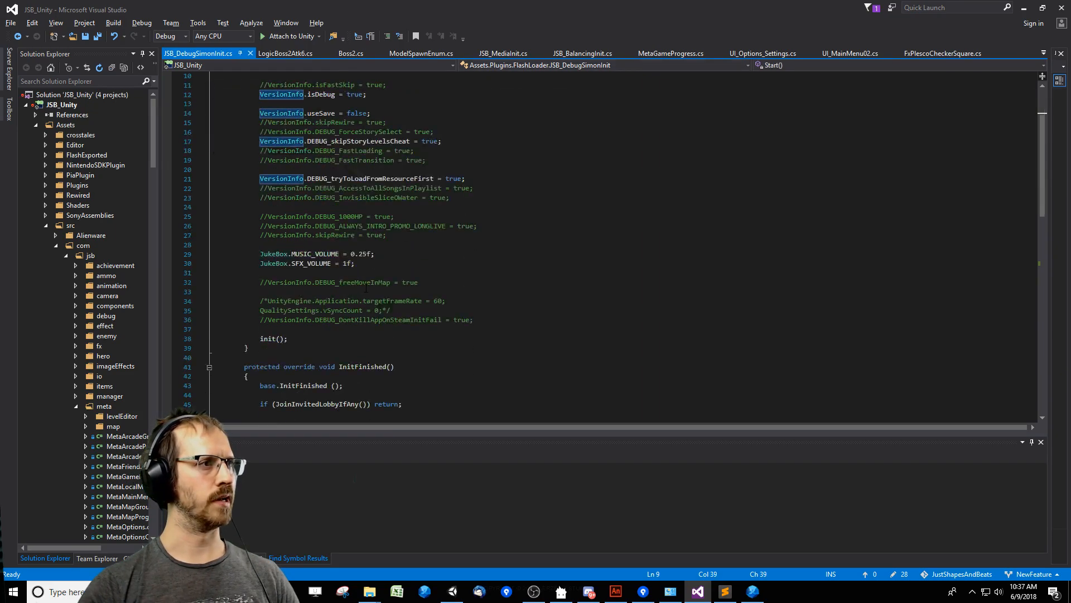
scroll(360, 234, "up", 1)
left_click(347, 292)
key("Up")
key("Right")
key("Right")
key("Right")
key("Right")
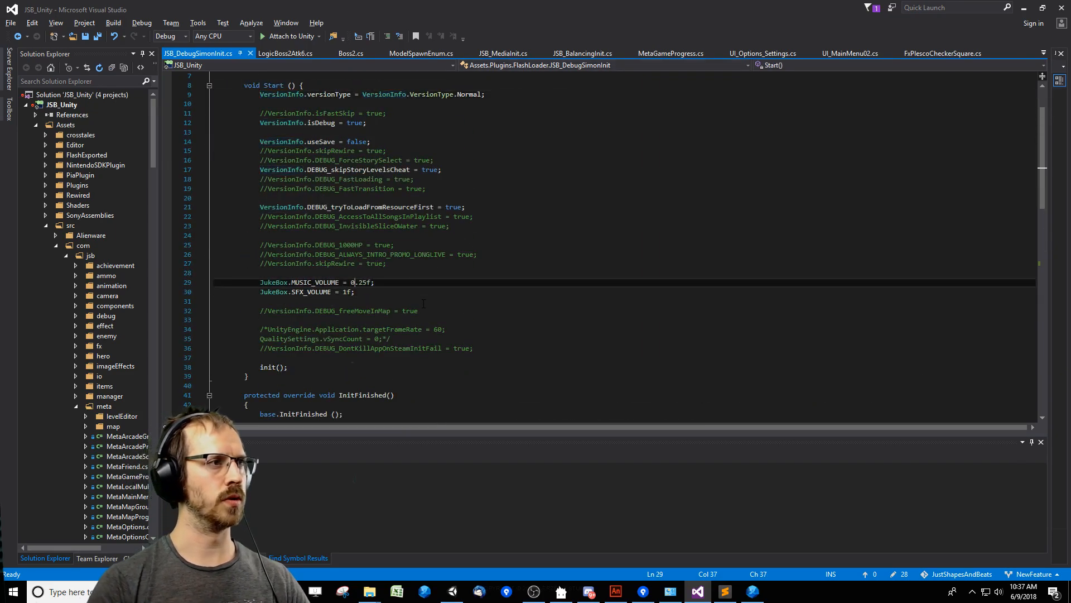
key("BackSpace")
type("1")
Copy the music volume value into JukeBox.SFX_VOLUME so it is also 0.15f, and save the file.
key("Down")
key("Left")
key("Left")
key("Left")
key("Up")
key("Right")
key("Right")
key("shift+End")
key("ctrl+c")
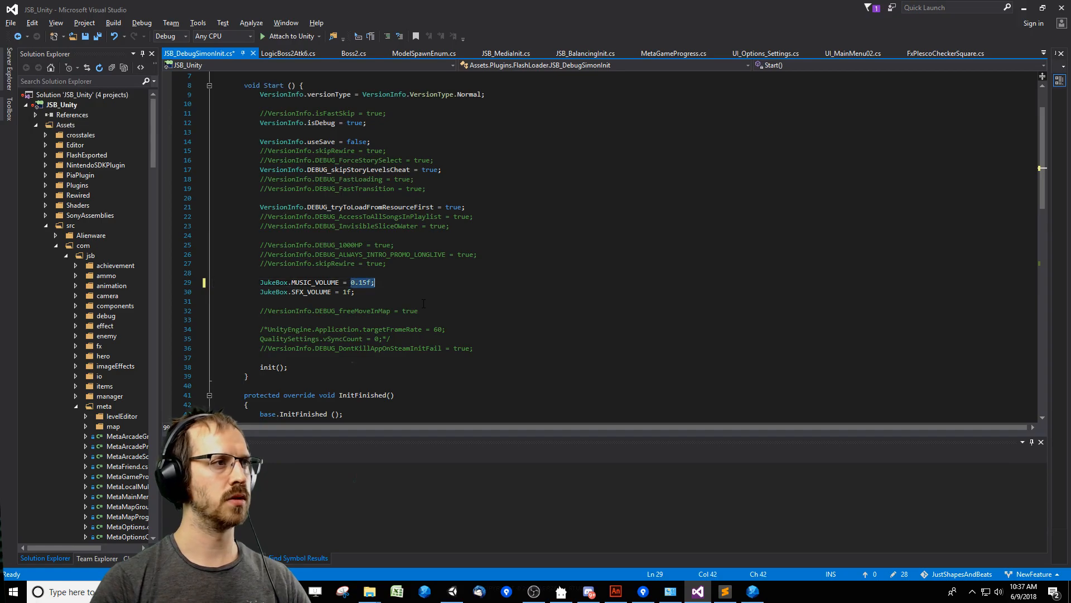
key("Left")
key("Left")
key("Left")
key("Down")
key("shift+End")
key("ctrl+v")
key("ctrl+s")
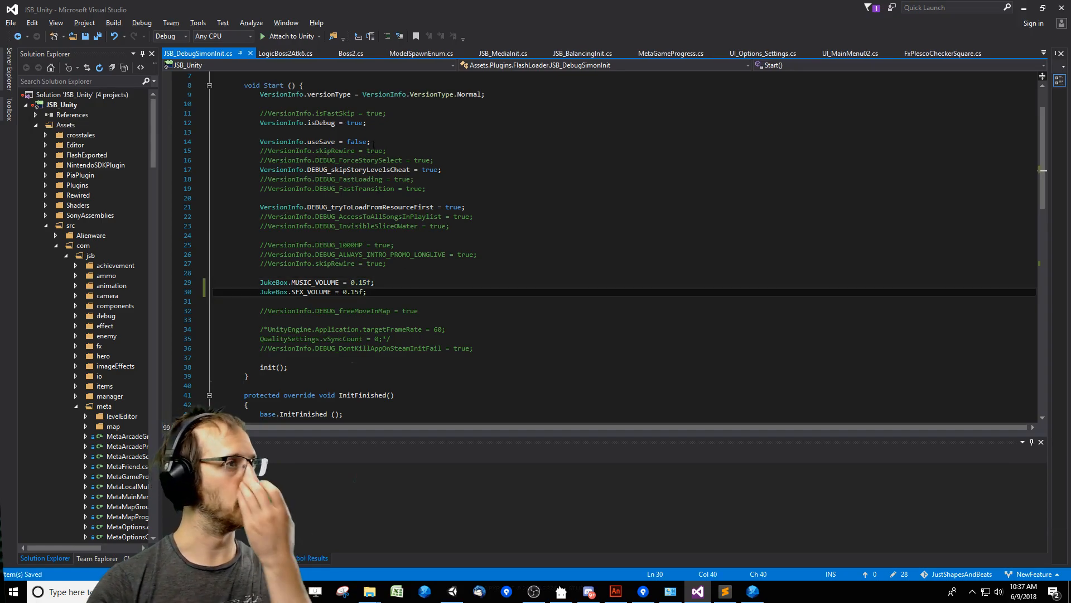
Uncomment the VersionInfo.DEBUG_1000HP = true line in the Start method.
left_click(272, 245)
key("End")
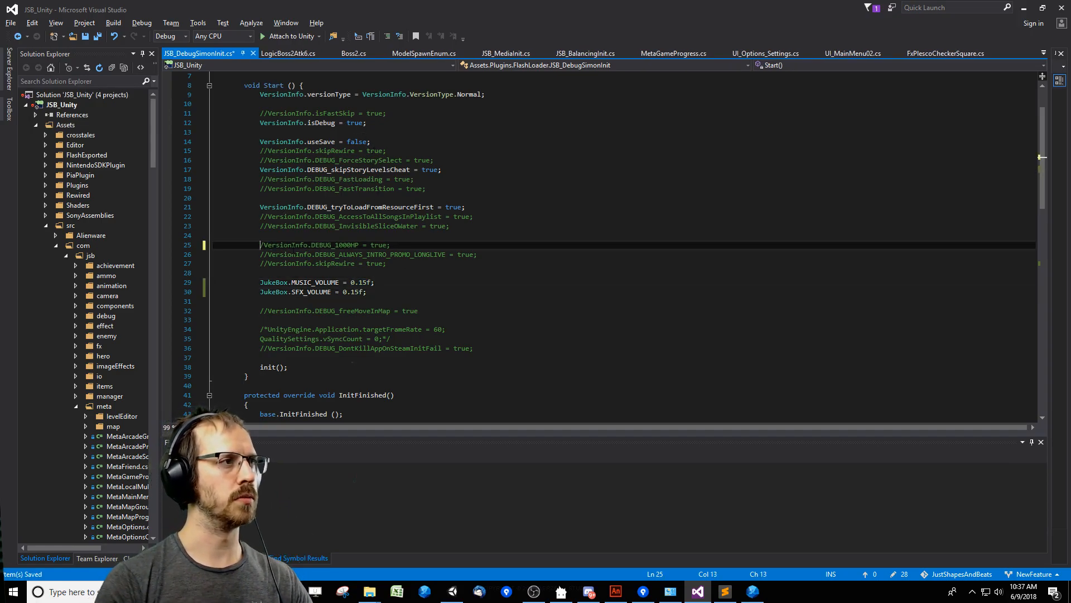
key("ctrl+k")
key("ctrl+u")
Switch to Unity, clear the console, run the Barracuda level through to the final triangle attack, and stop it.
key("alt+Tab")
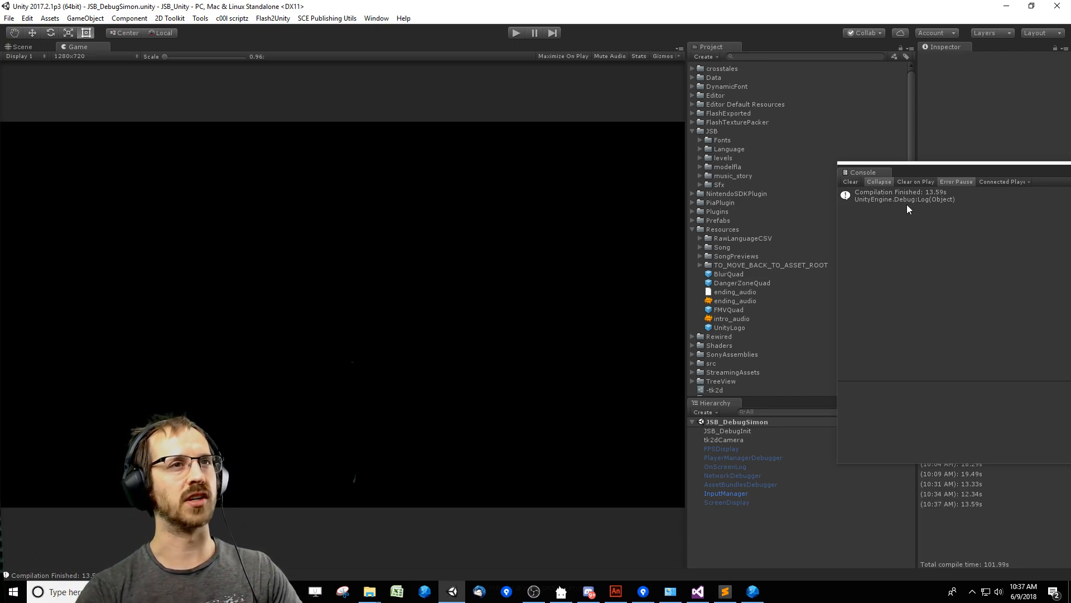
left_click(851, 181)
left_click_drag(870, 164, 919, 179)
left_click(517, 34)
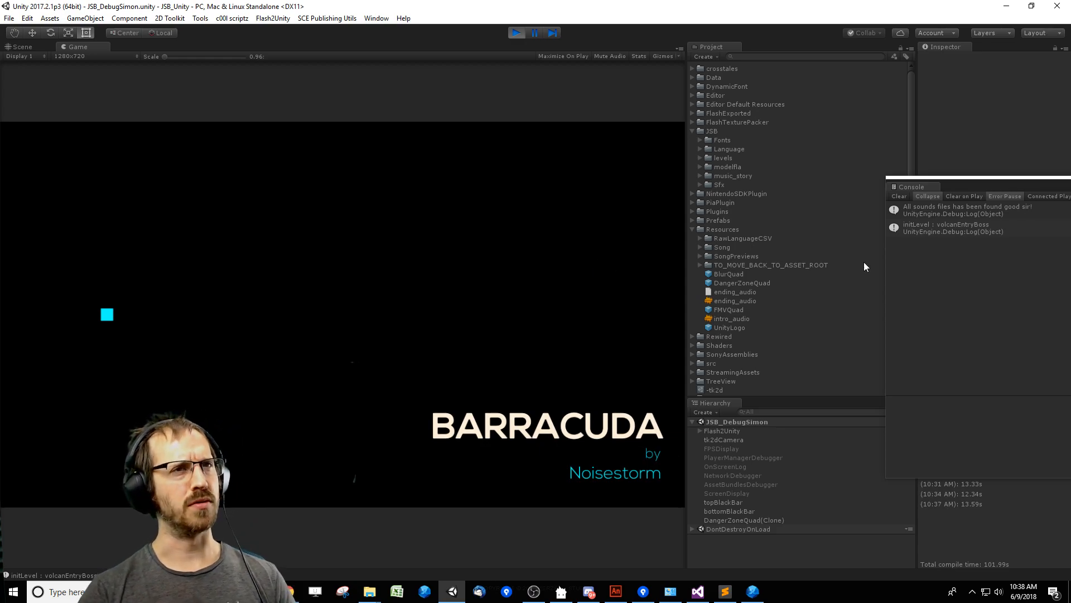
left_click(900, 196)
left_click_drag(956, 175, 912, 145)
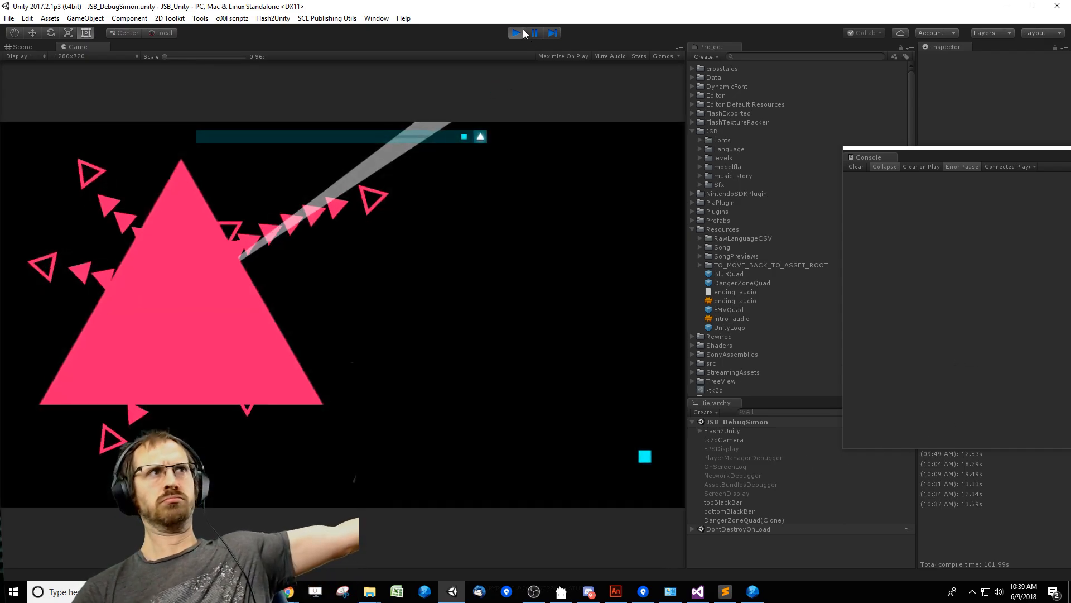
left_click(516, 32)
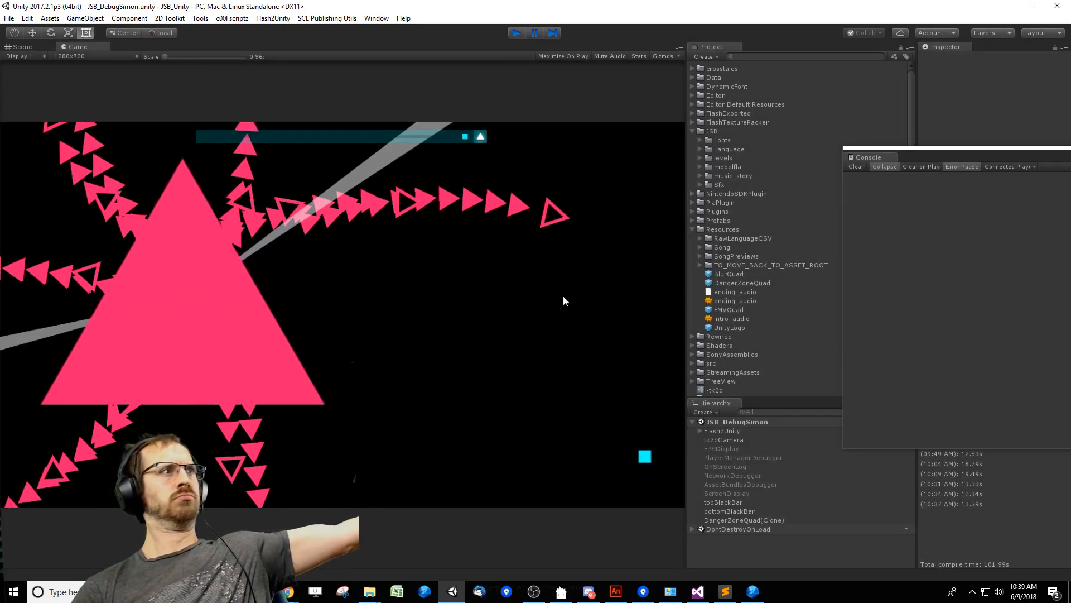
Switch to Visual Studio and follow the "atk6" case in Boss2.cs to the startAtk definition in LogicBoss2Atk6.cs.
left_click(697, 591)
left_click(435, 339)
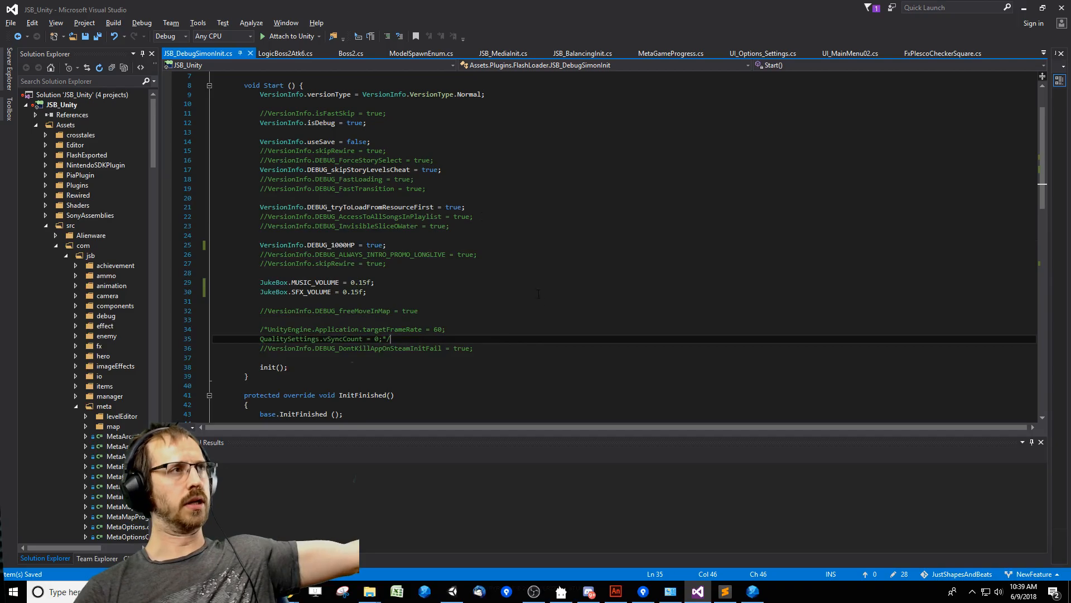
left_click(351, 53)
left_click(390, 331)
left_click(357, 303)
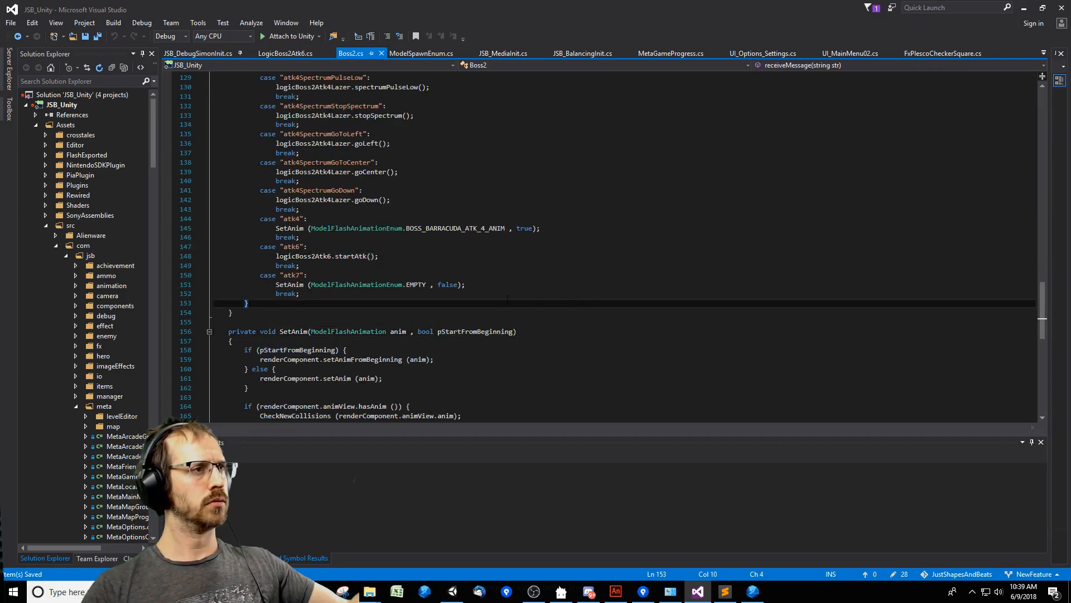
left_click(343, 257)
double_click(343, 256)
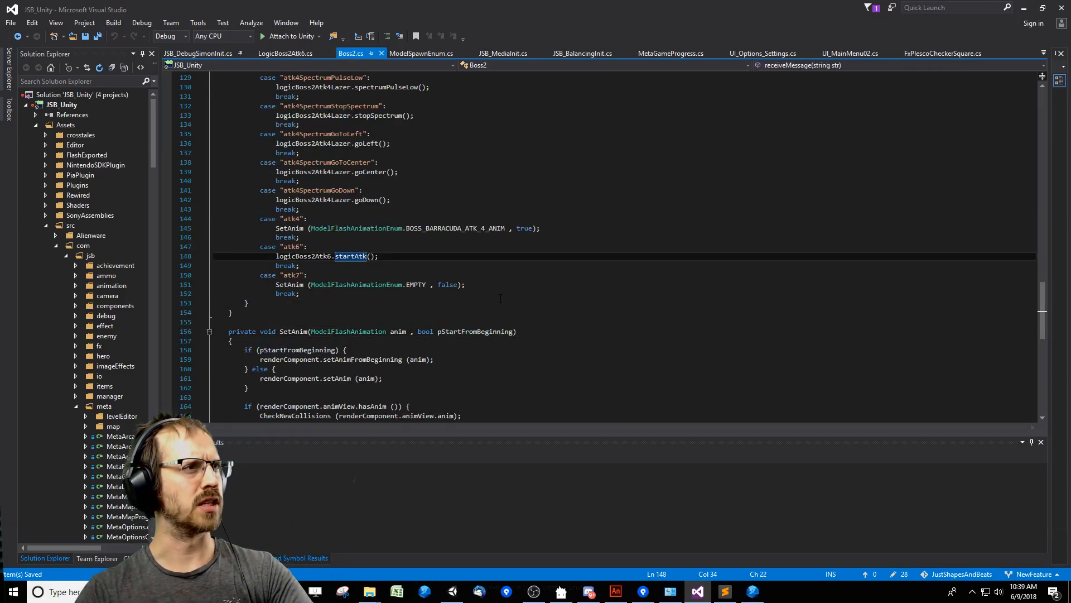
scroll(510, 302, "up", 2)
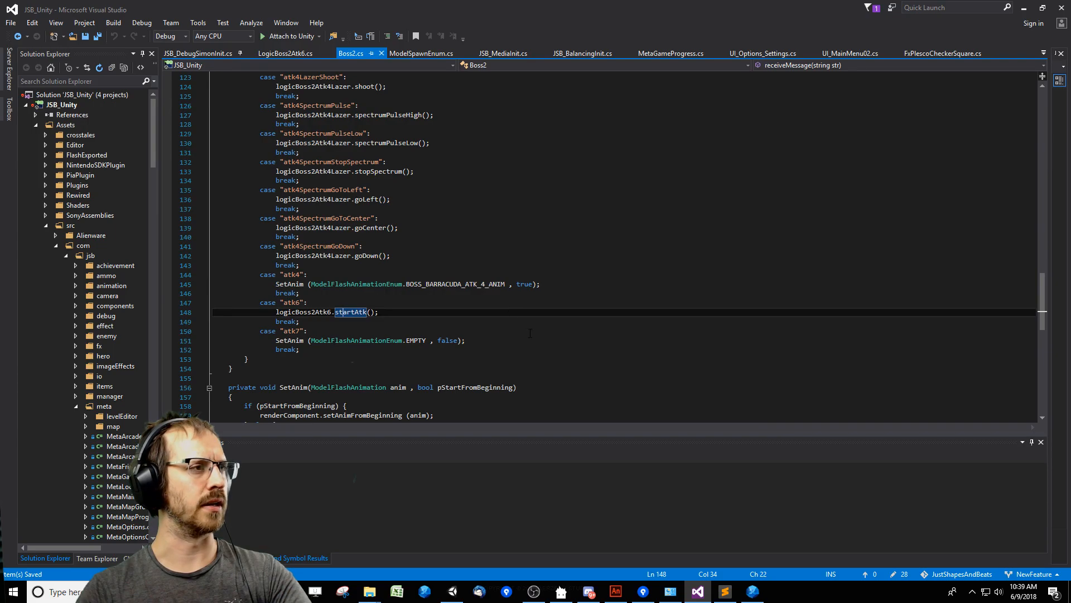
scroll(532, 334, "up", 9)
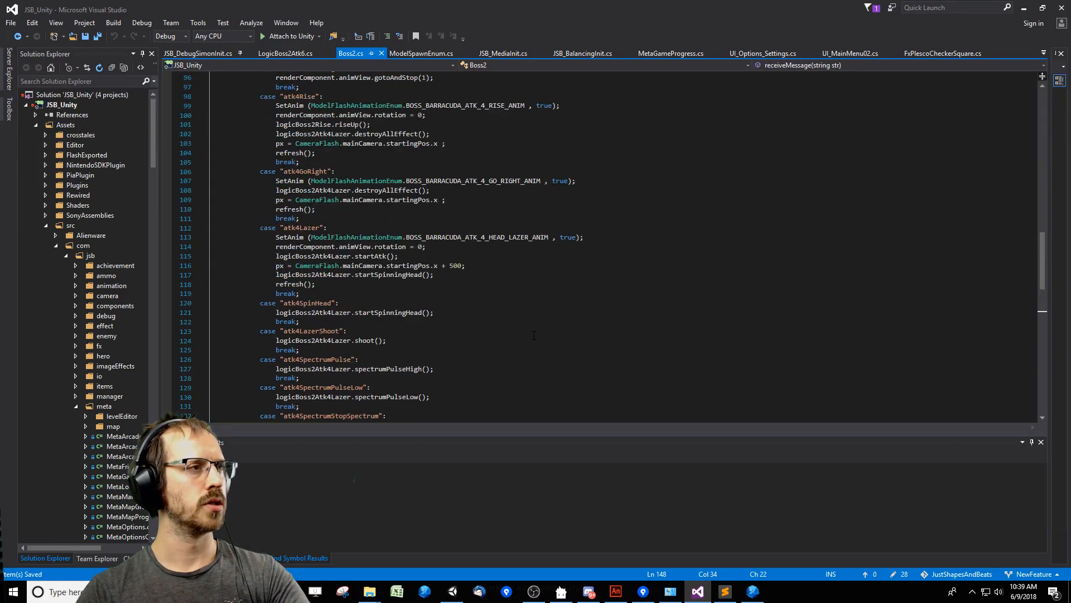
scroll(536, 333, "down", 8)
key("F12")
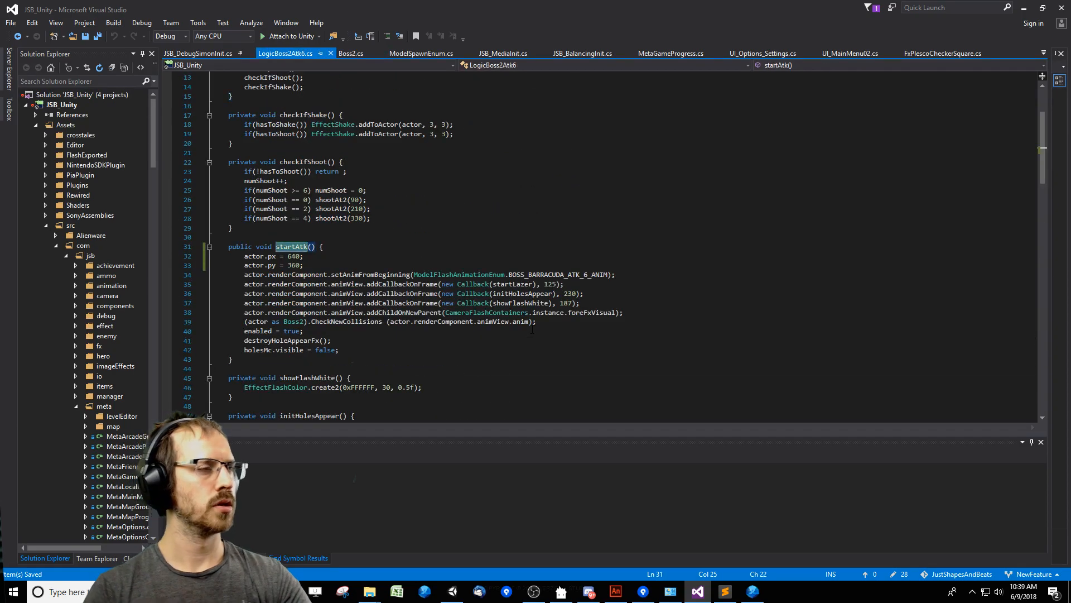
Delete the actor.px = 640 and actor.py = 360 lines from startAtk in LogicBoss2Atk6.cs.
key("Down")
key("Down")
key("shift+Home")
key("shift+Up")
key("Delete")
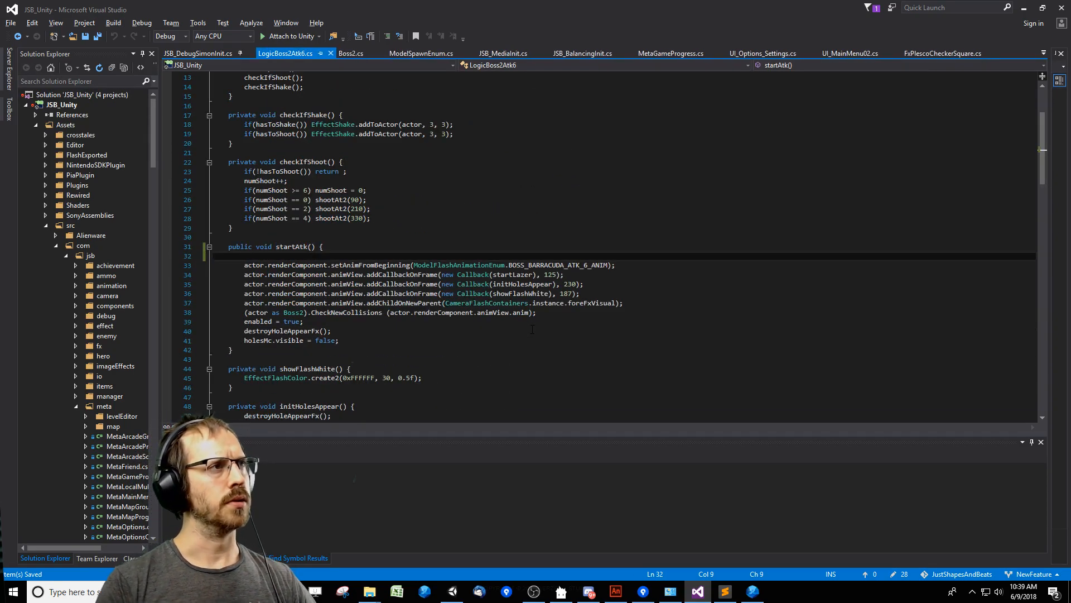
Return to Boss2.cs and trace the "atk4SpectrumGoToCenter" case through goCenter to the initForCenter definition.
key("ctrl+minus")
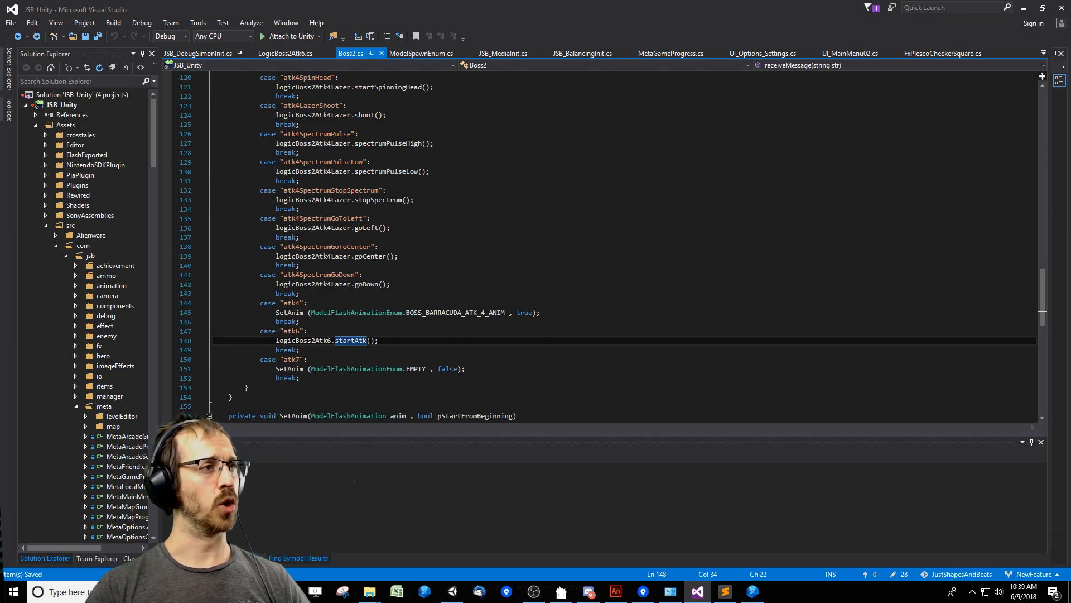
key("Up")
key("Up")
key("Up")
key("Up")
key("Up")
key("Up")
key("Up")
key("Up")
key("Up")
key("F12")
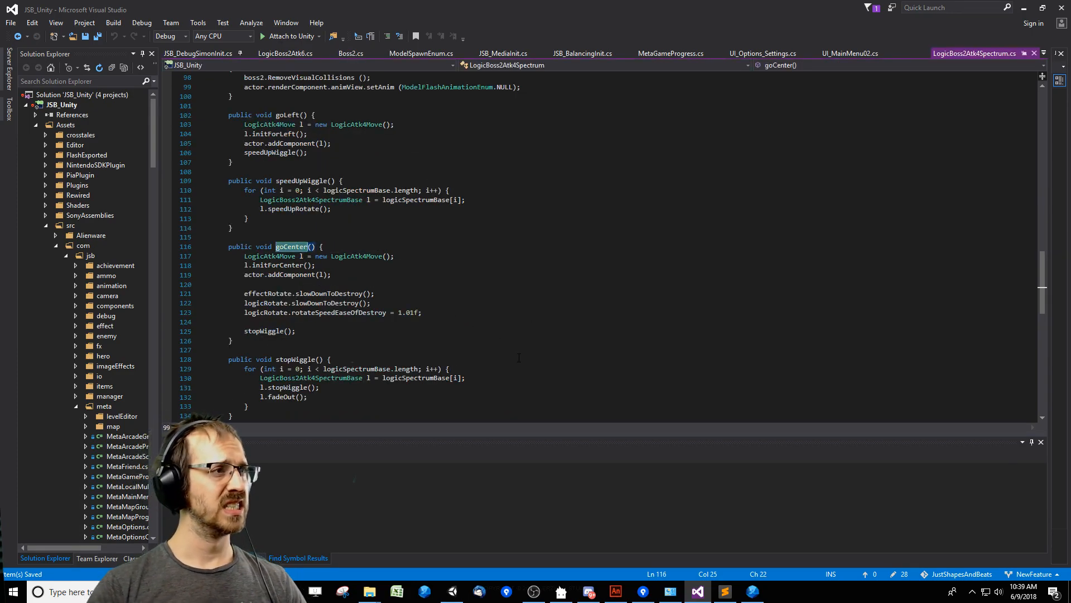
left_click(284, 265)
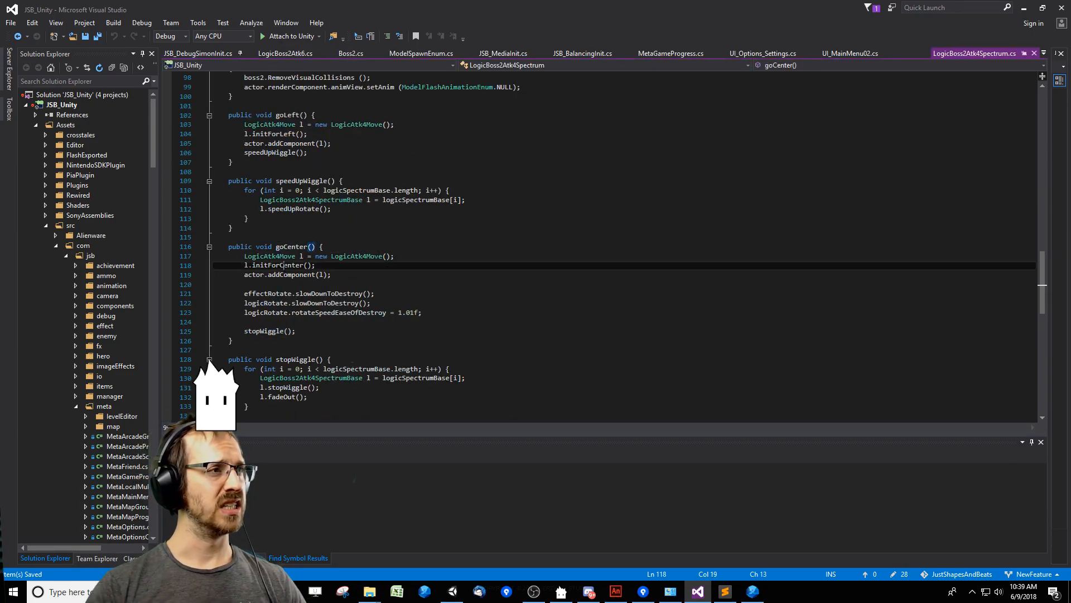
key("F12")
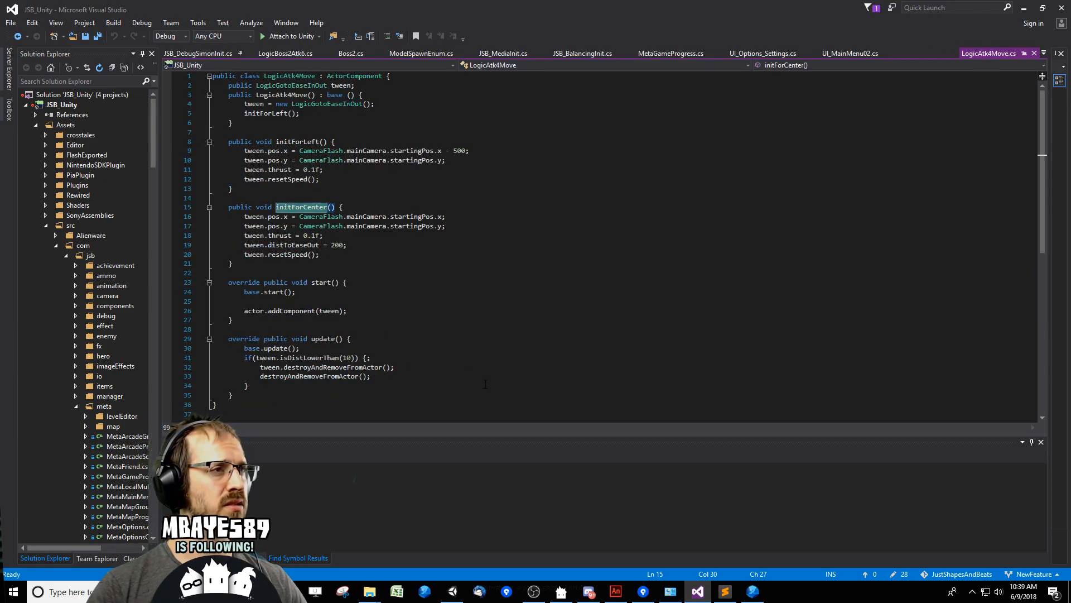
Examine how LogicAtk4Move sets its tween target positions and thrust and when its update method removes the tween.
left_click(417, 217)
left_click(472, 229)
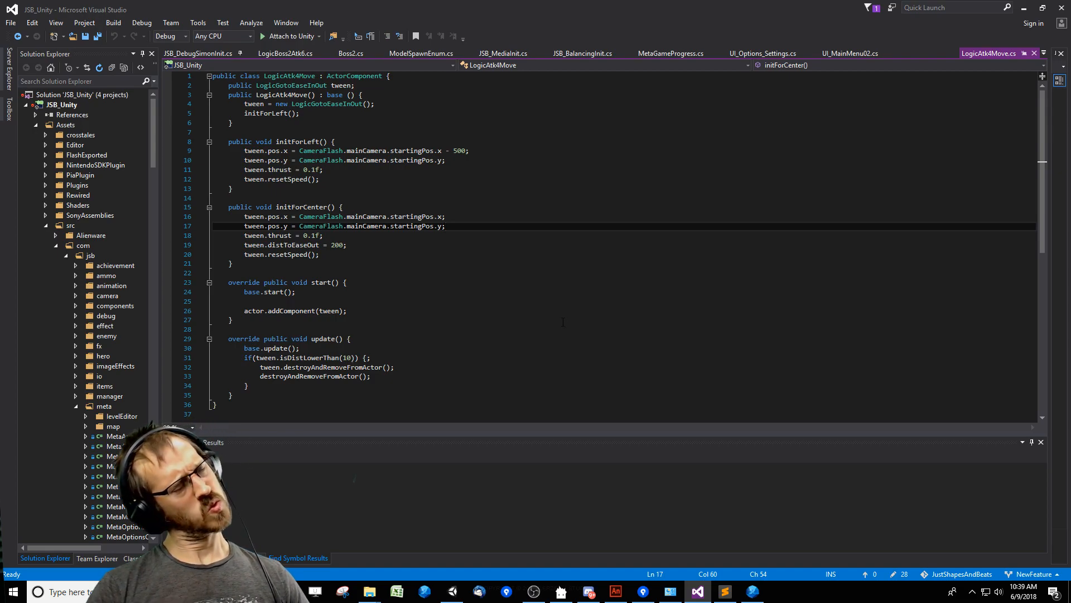
left_click(500, 291)
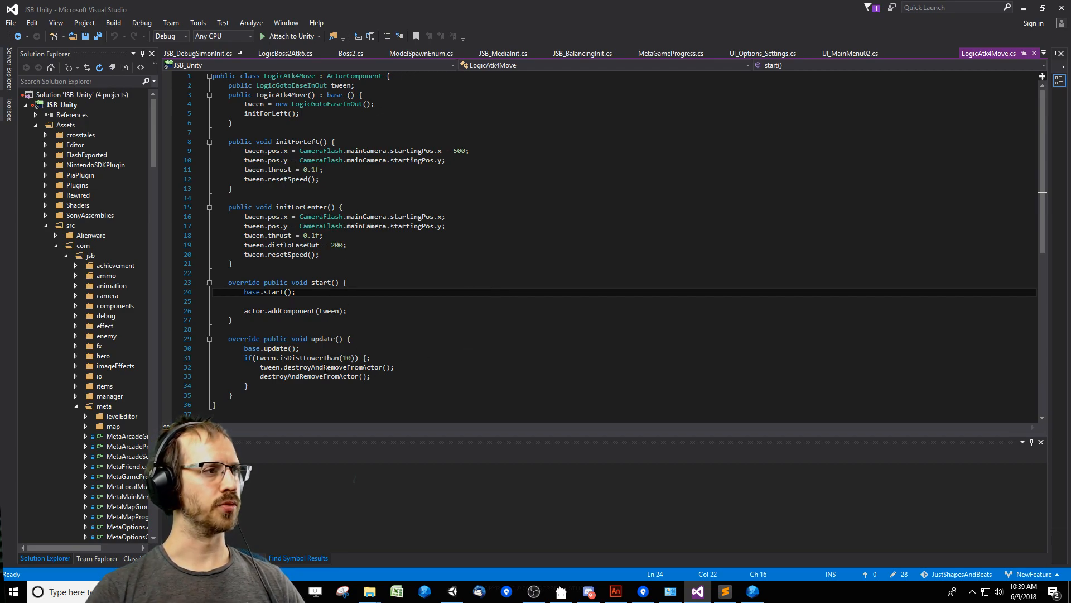
left_click(264, 179)
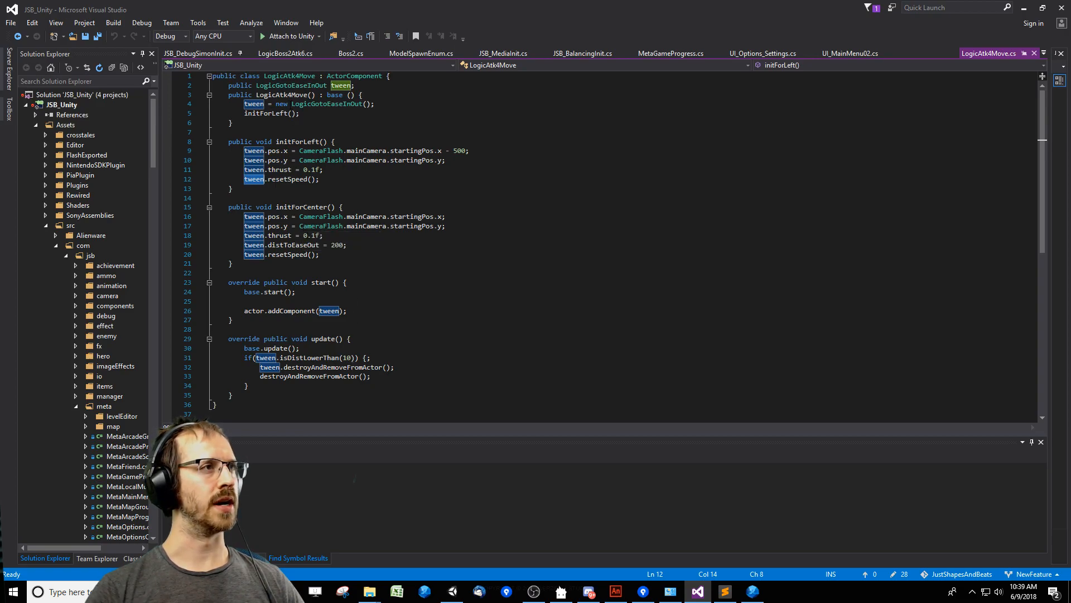
left_click(316, 76)
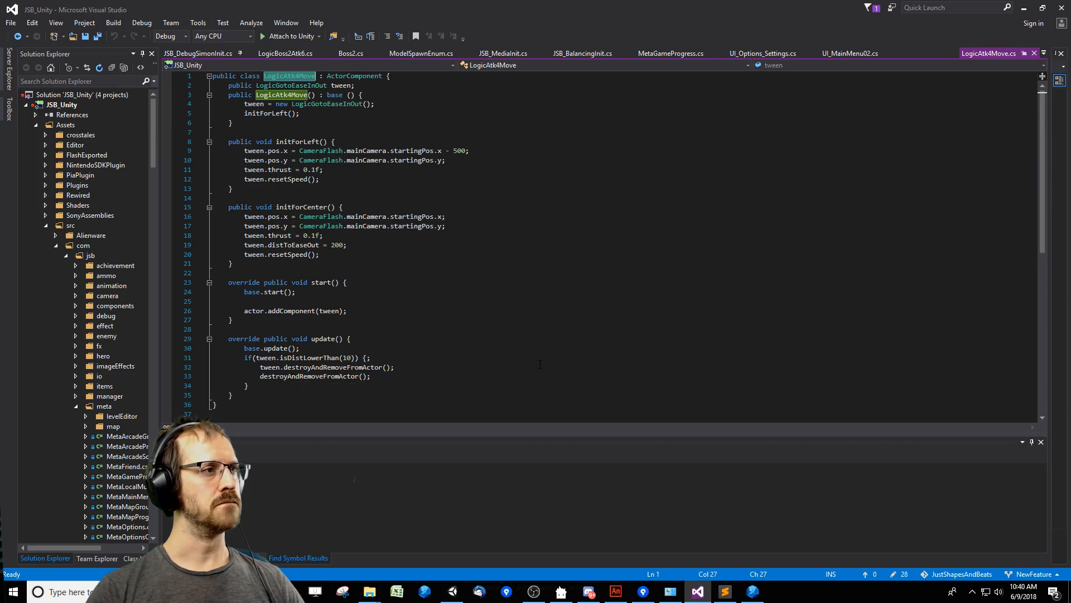
left_click(382, 133)
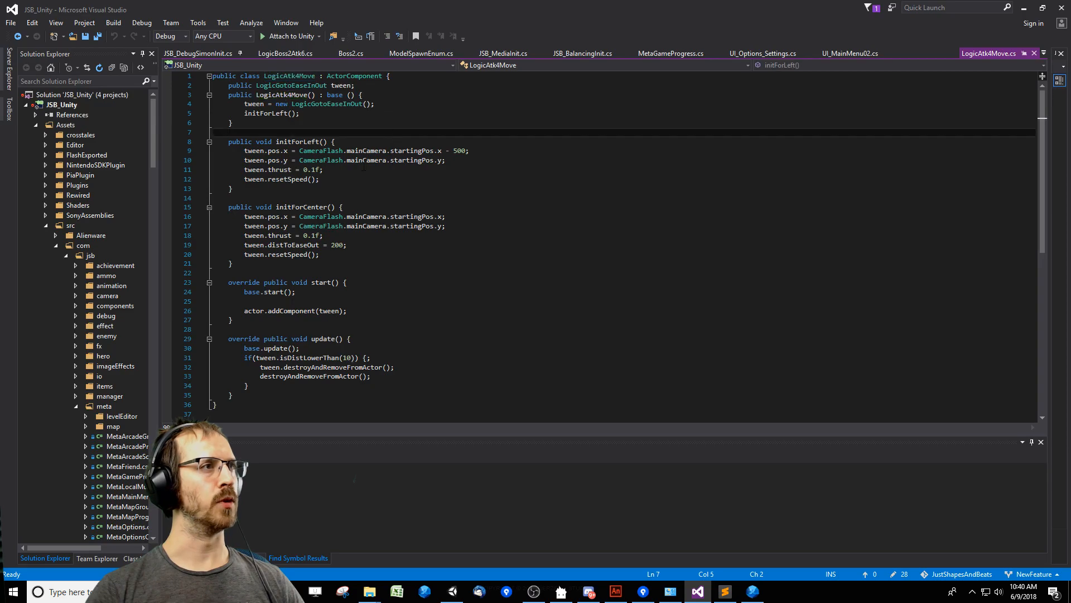
Highlight where tween is used in LogicAtk4Move.cs and go back to the goCenter call in Boss2.cs.
double_click(253, 104)
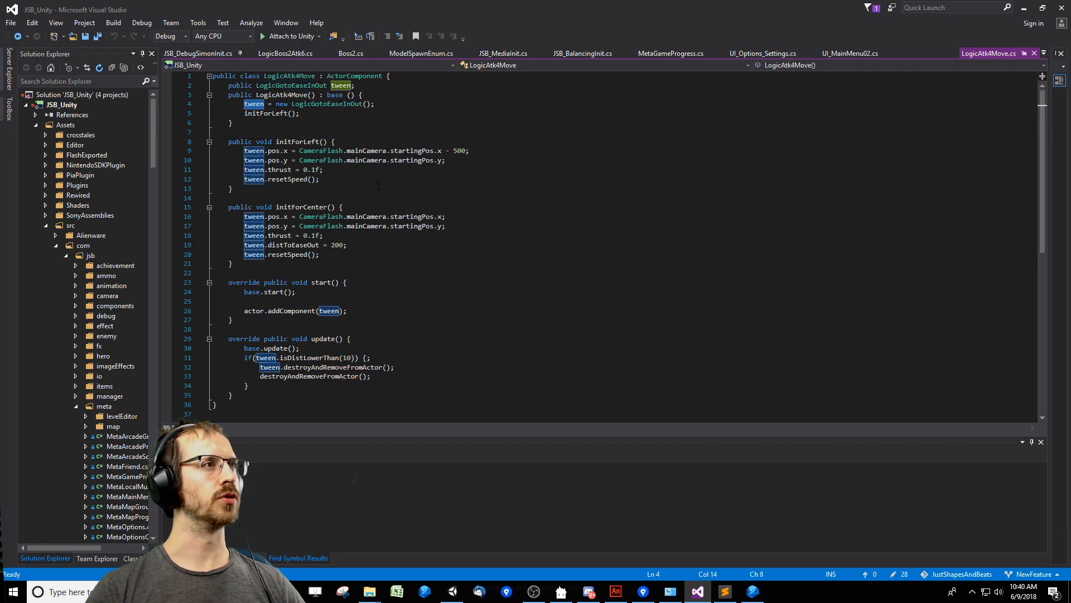
left_click(357, 179)
left_click(371, 292)
key("ctrl+minus")
key("ctrl+minus")
key("ctrl+minus")
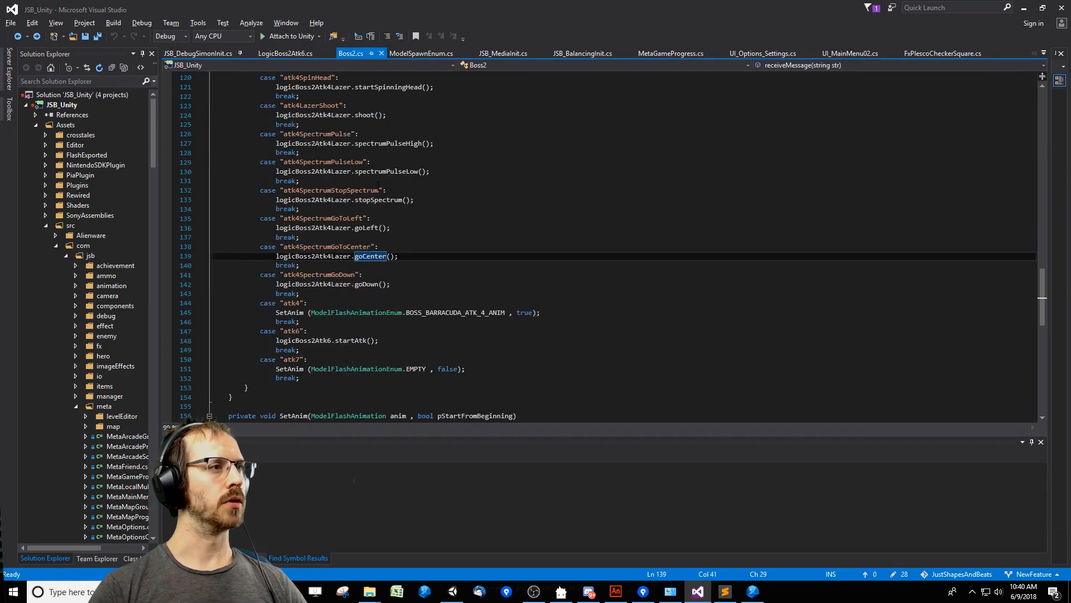
Try to start a tween statement on a new line above the startAtk call in the "atk6" case.
key("Down")
key("Down")
key("Down")
key("Down")
key("Down")
key("Down")
key("Down")
key("Down")
key("Return")
type("tween")
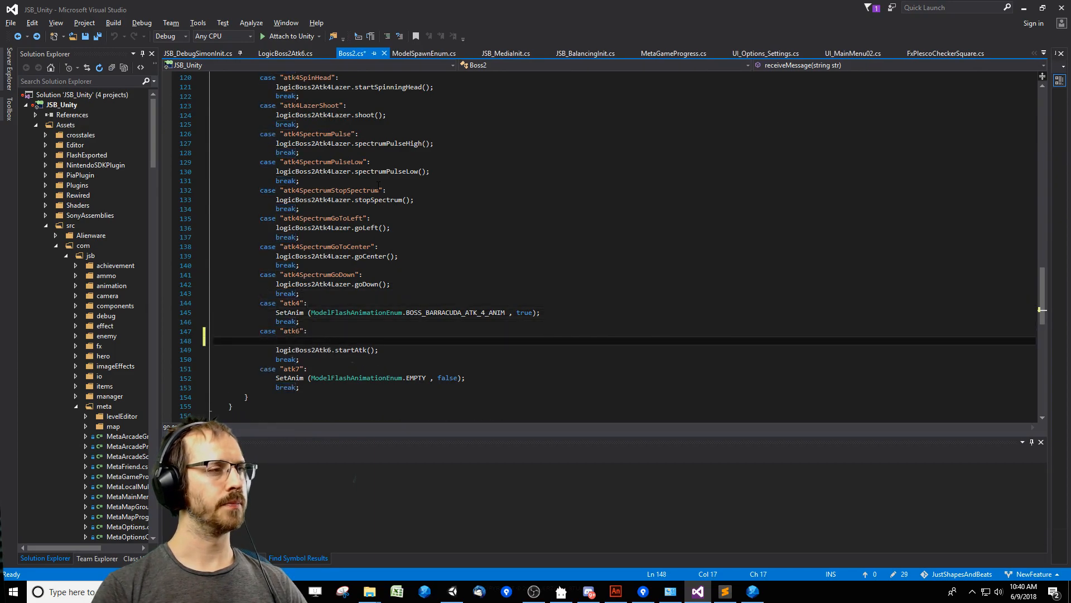
key("ctrl+z")
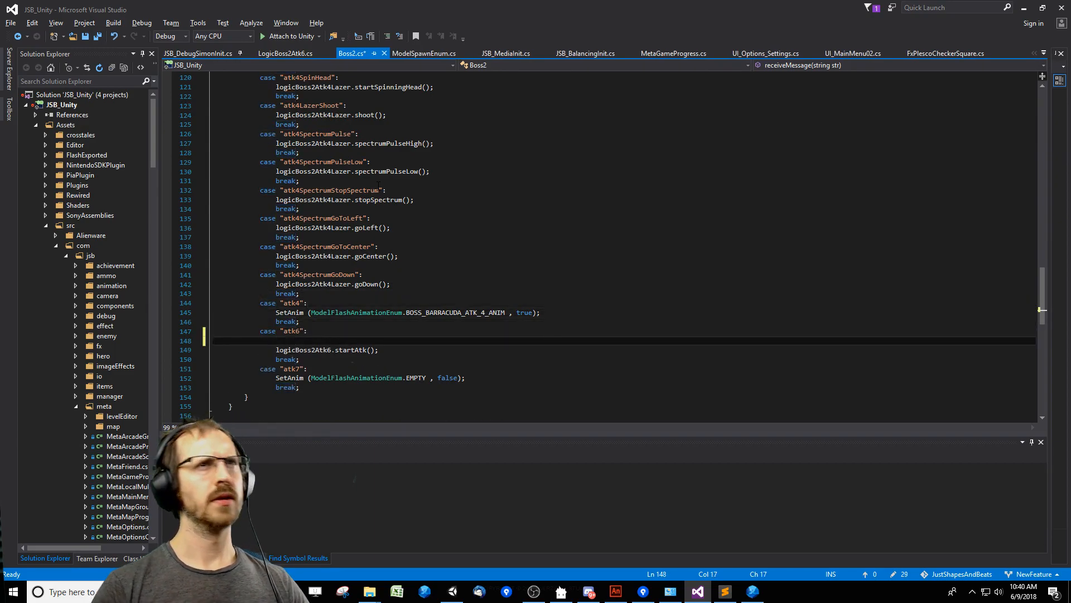
type("a")
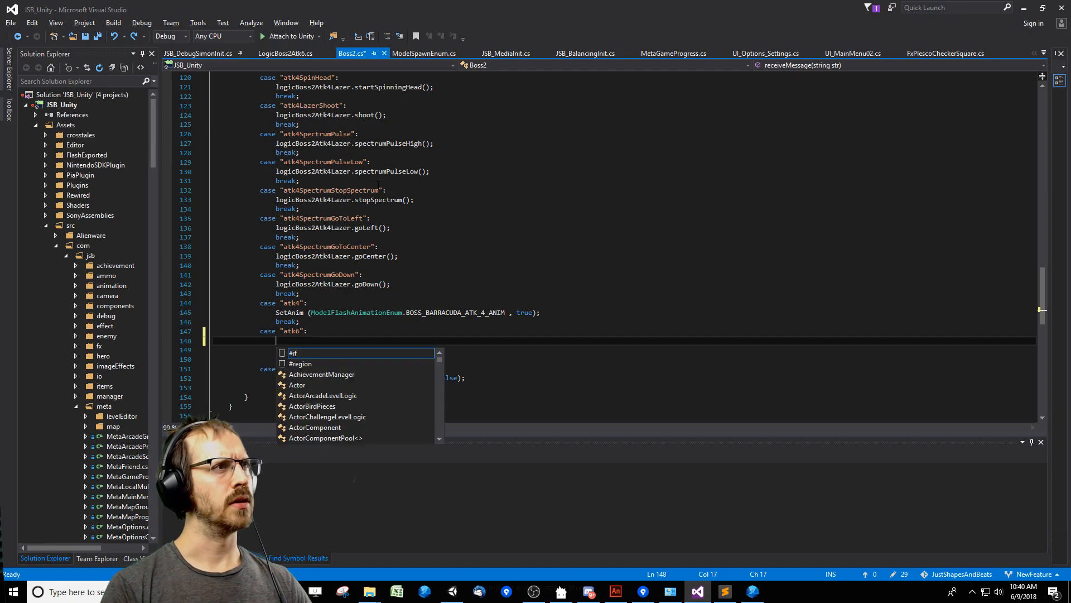
key("BackSpace")
Try to start a logicBoss2Atk4Lazer call on the blank line above startAtk, reusing the name from the "atk4SpectrumGoToCenter" case.
double_click(313, 256)
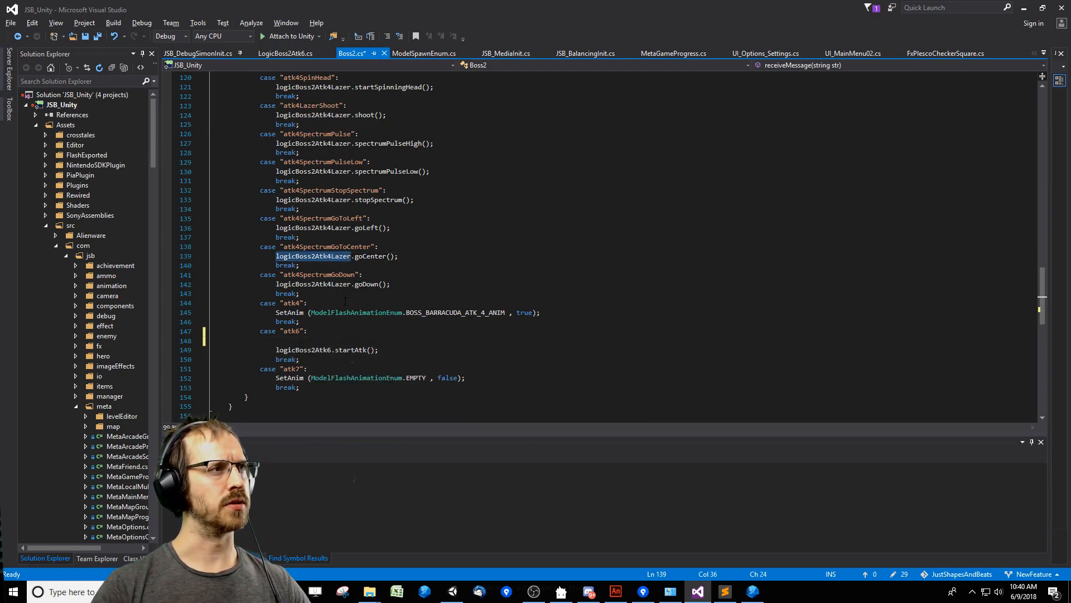
key("ctrl+c")
left_click(379, 340)
key("ctrl+v")
type(".")
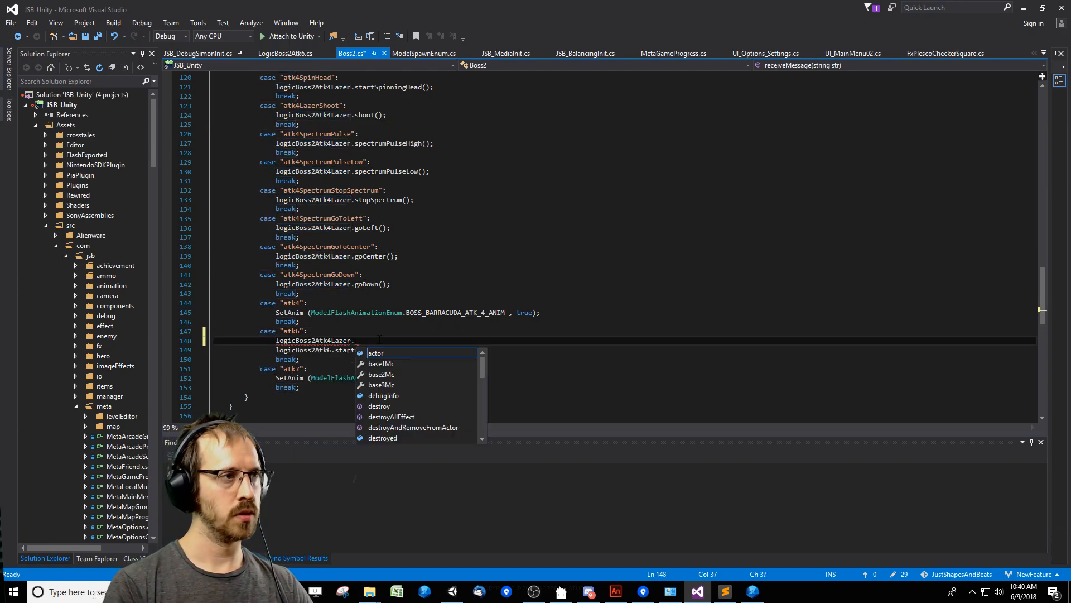
Trace goCenter to initForCenter in LogicAtk4Move.cs, review the tween removal condition in update, and return to Boss2.cs.
double_click(373, 256)
key("F12")
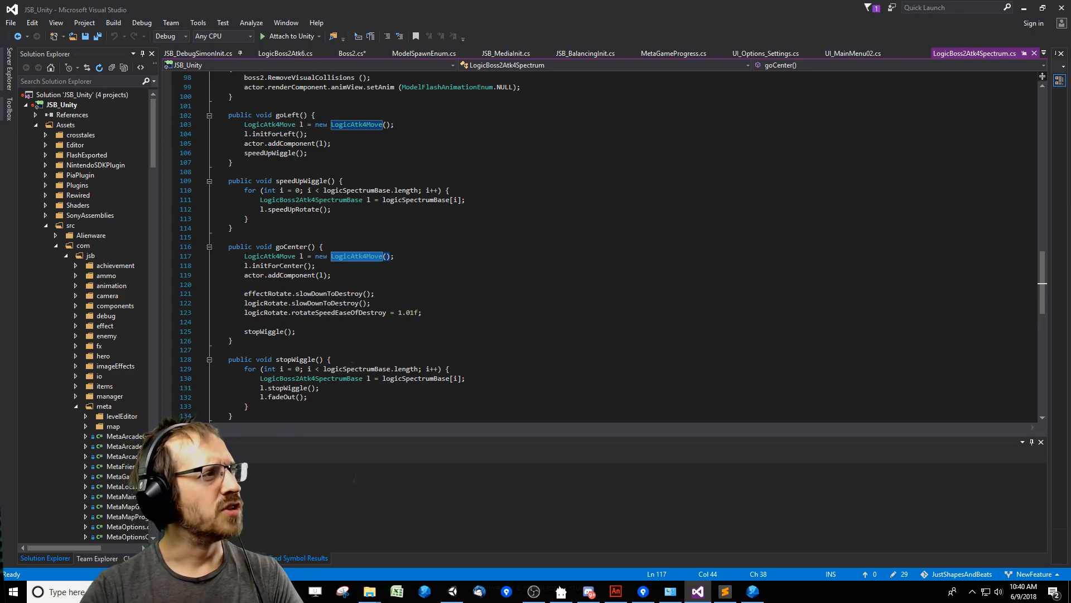
left_click(284, 265)
key("F12")
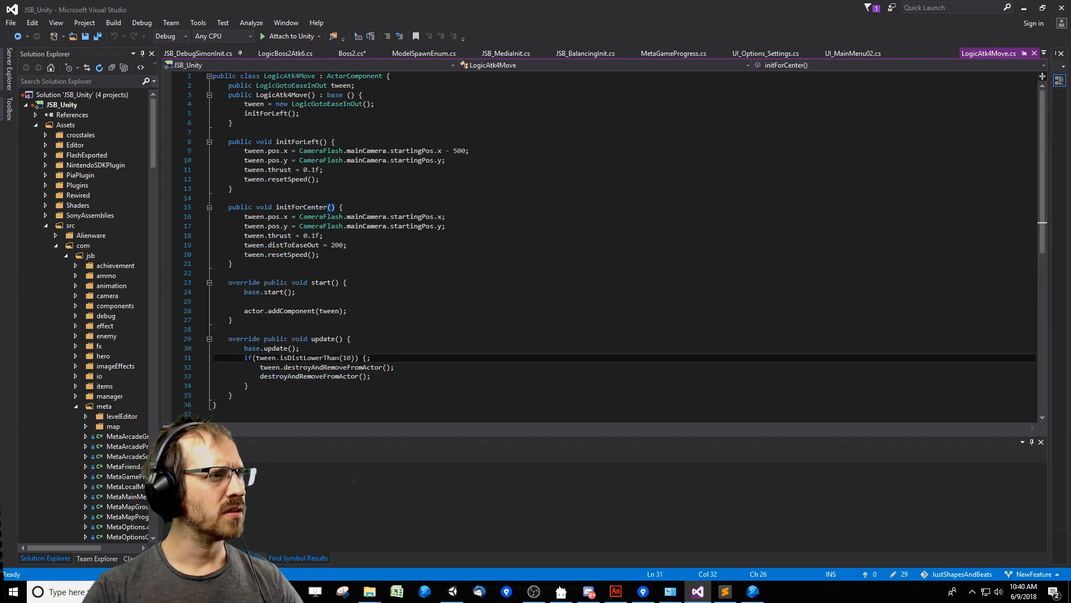
left_click_drag(229, 358, 304, 384)
left_click(303, 377)
left_click(470, 350)
left_click(496, 365)
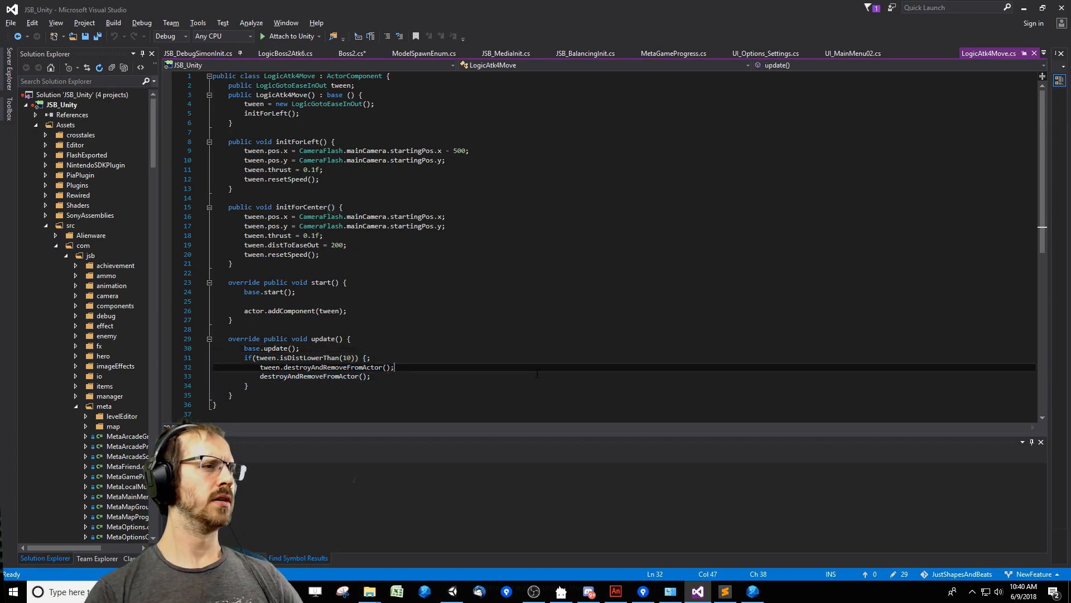
key("ctrl+minus")
key("ctrl+minus")
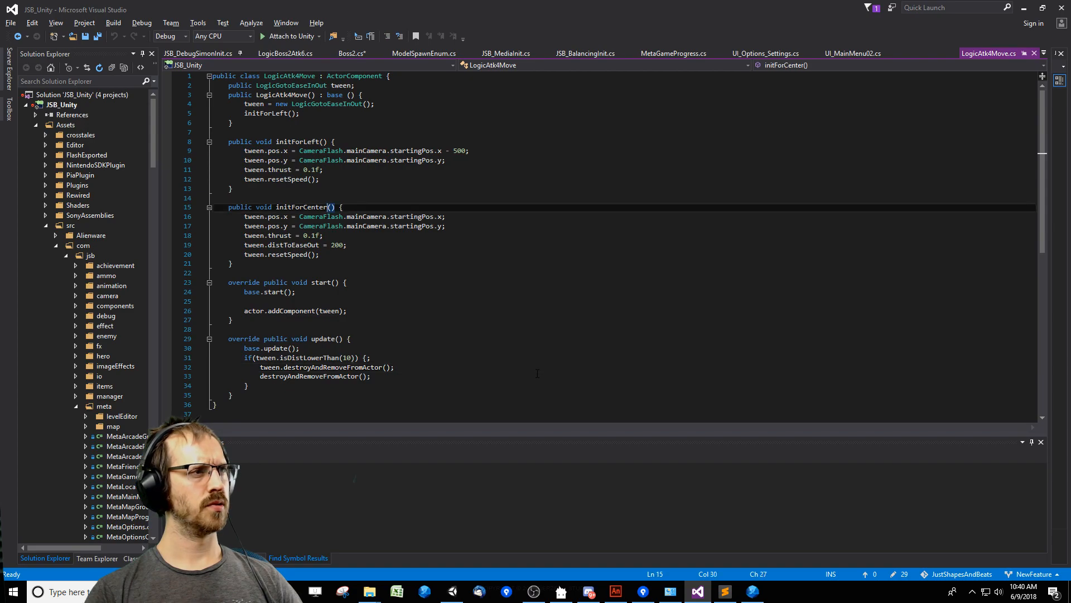
key("ctrl+minus")
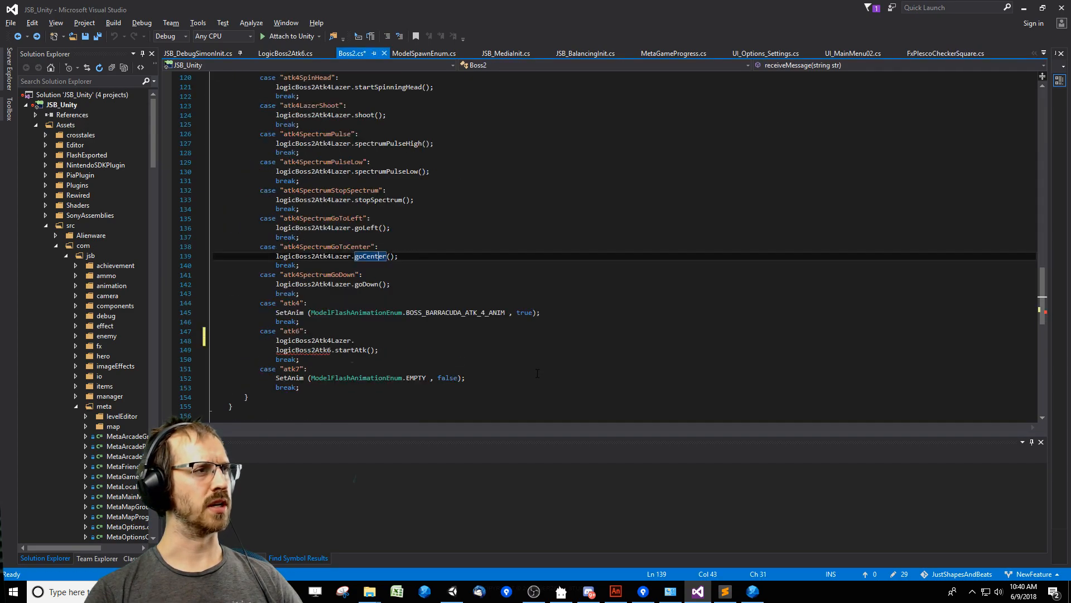
Undo the incomplete logicBoss2Atk4Lazer line added to the "atk6" case.
left_click(532, 351)
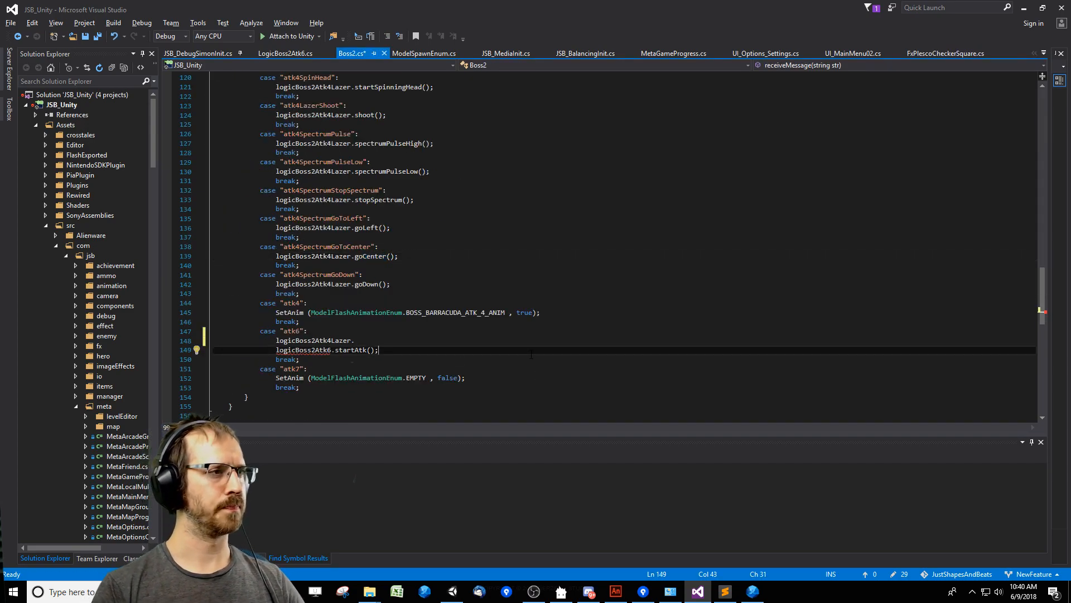
key("ctrl+z")
key("ctrl+z")
key("ctrl+z")
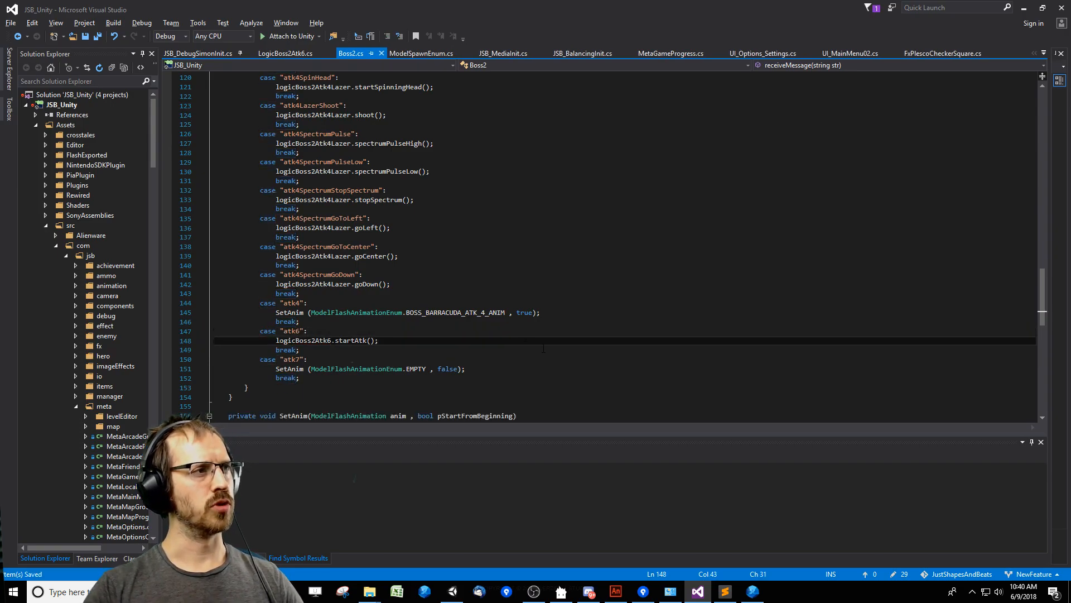
Switch to Unity, let the scripts compile, run the game, and clear the console and move it aside.
key("alt+Tab")
left_click_drag(892, 160, 939, 174)
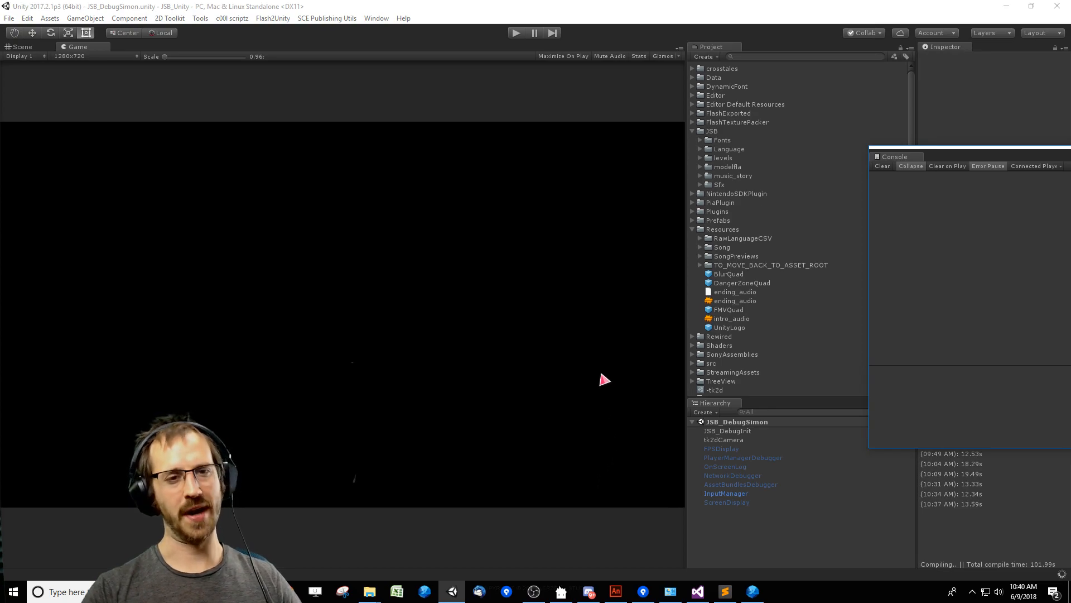
left_click_drag(947, 158, 861, 154)
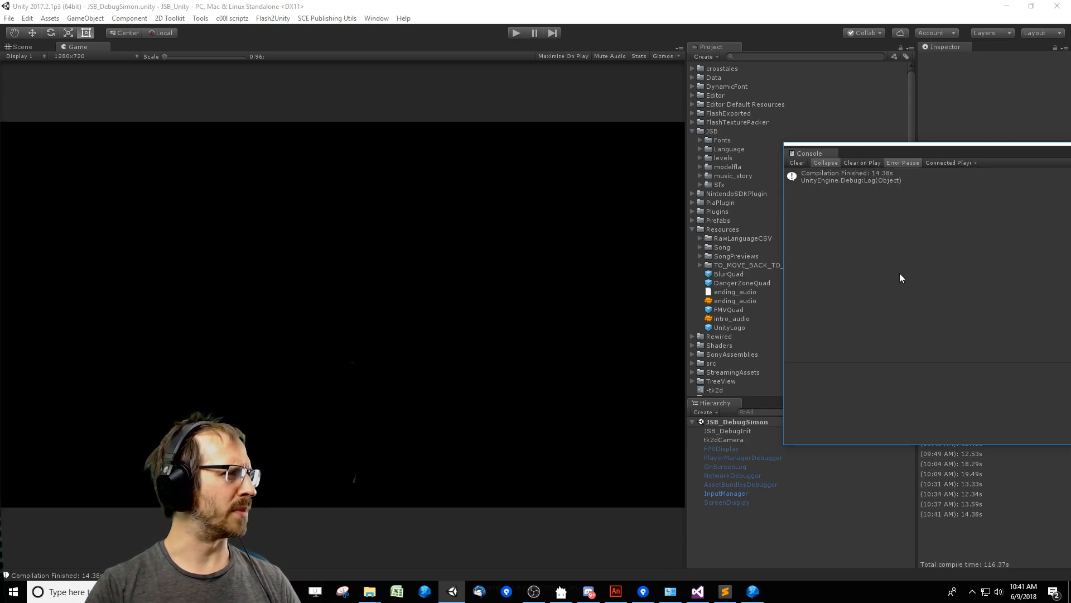
left_click_drag(850, 156, 872, 154)
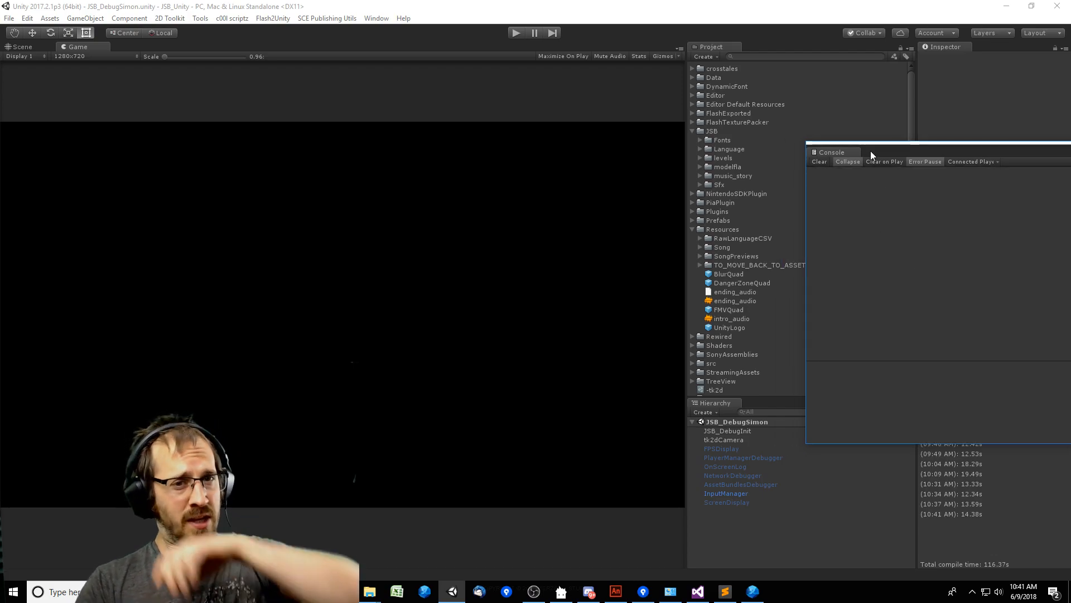
left_click(513, 34)
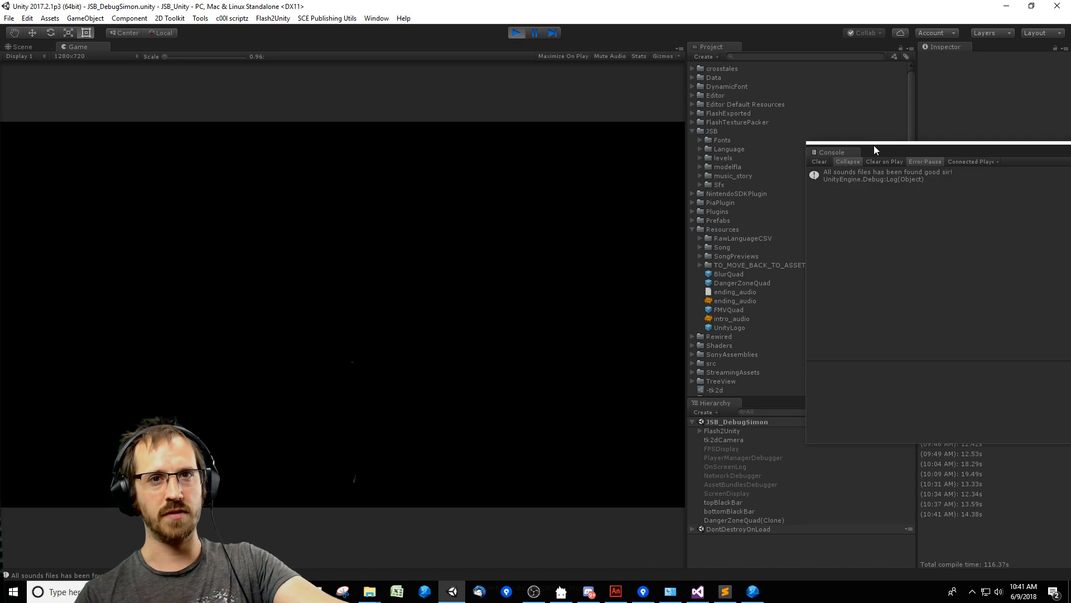
left_click(819, 161)
left_click_drag(873, 151, 917, 157)
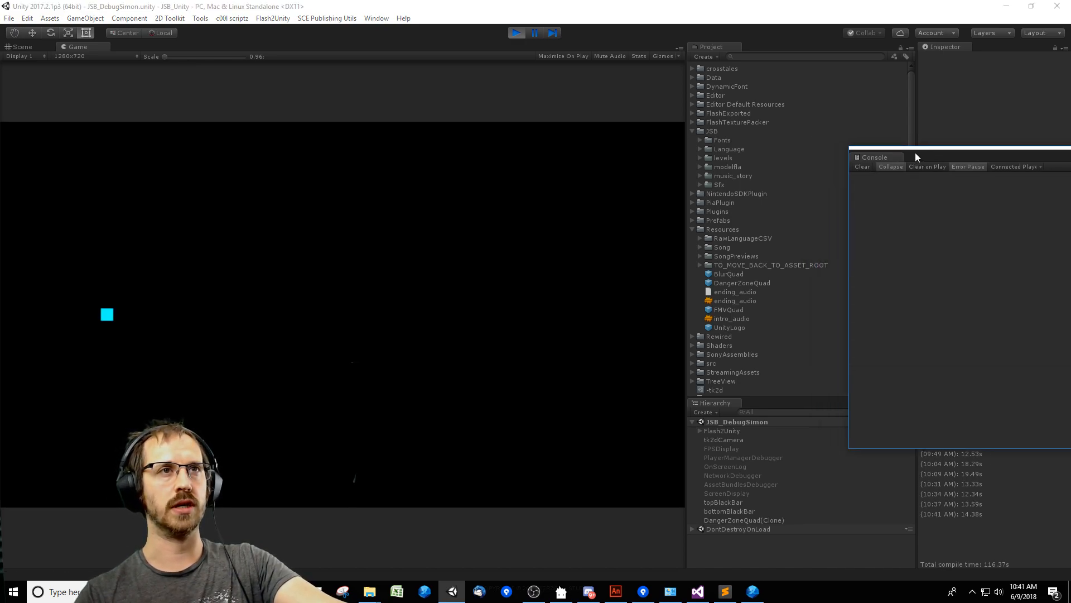
left_click(562, 244)
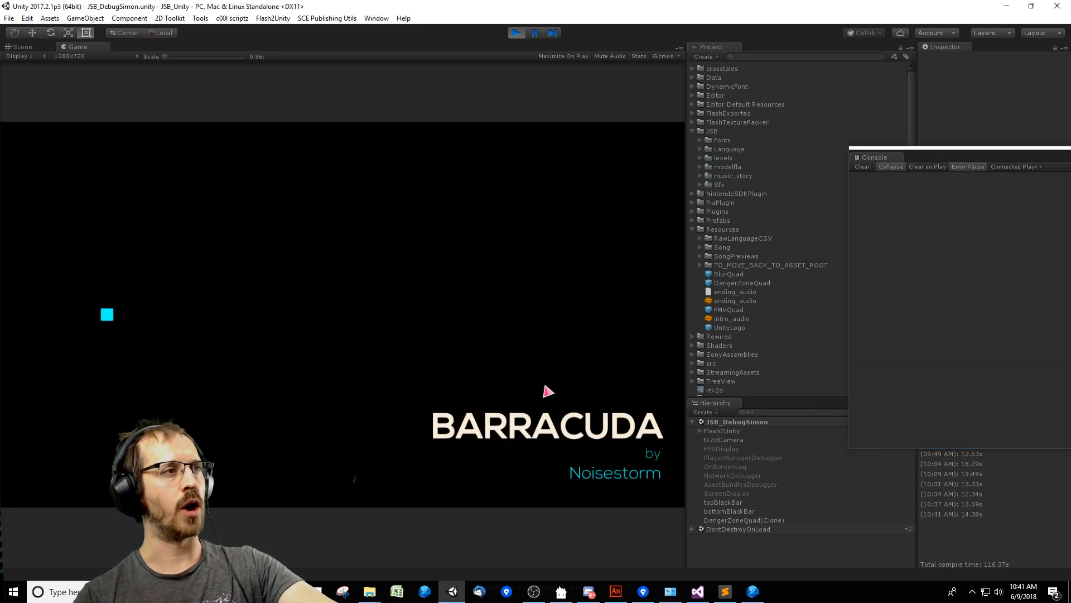
Play-test the opening of the Barracuda boss fight, dodging the chains of small triangles spiralling out of the central boss.
key("Down")
key("Left")
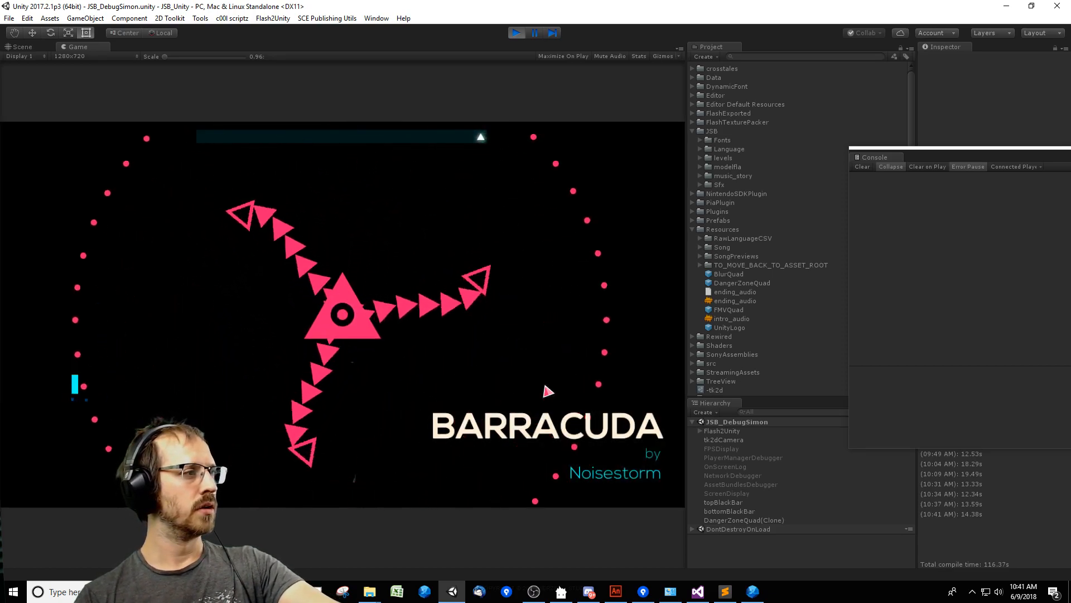
key("Right")
key("Down")
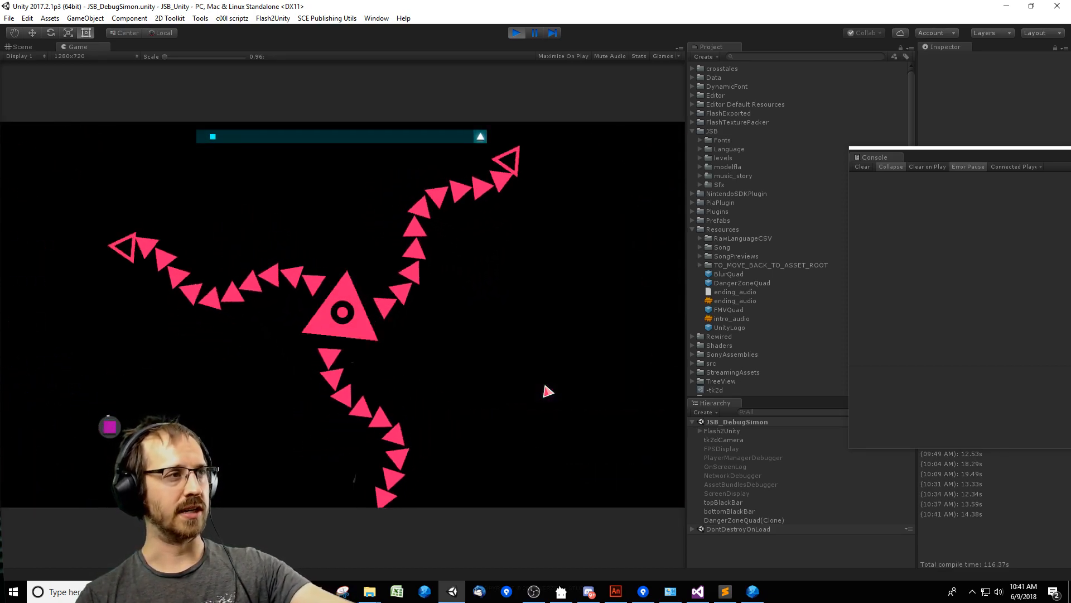
key("Left")
key("Down")
key("Right")
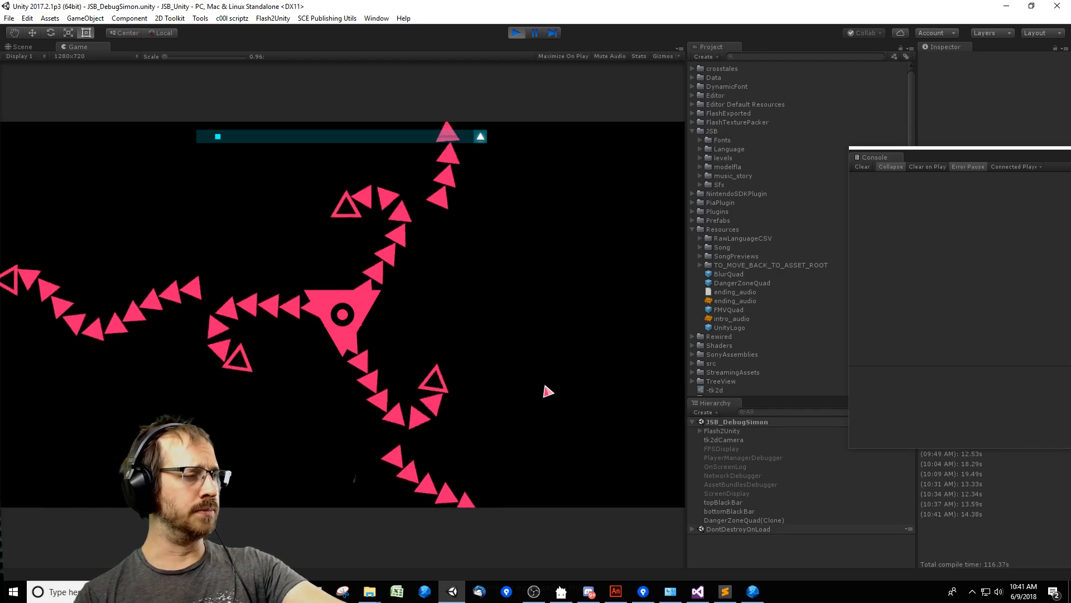
key("Up")
key("Left")
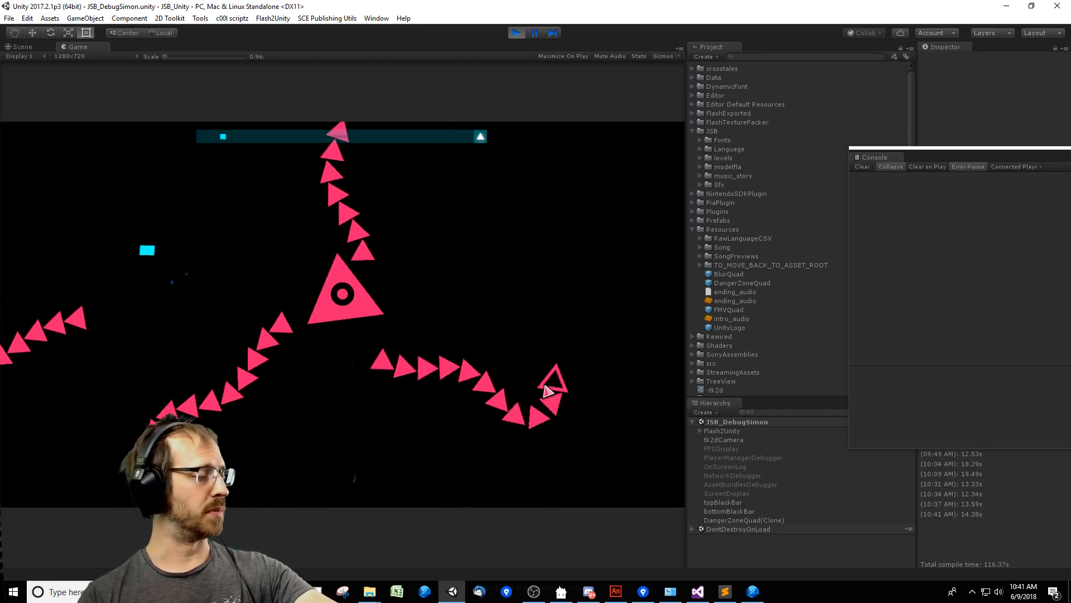
key("Up")
key("Down")
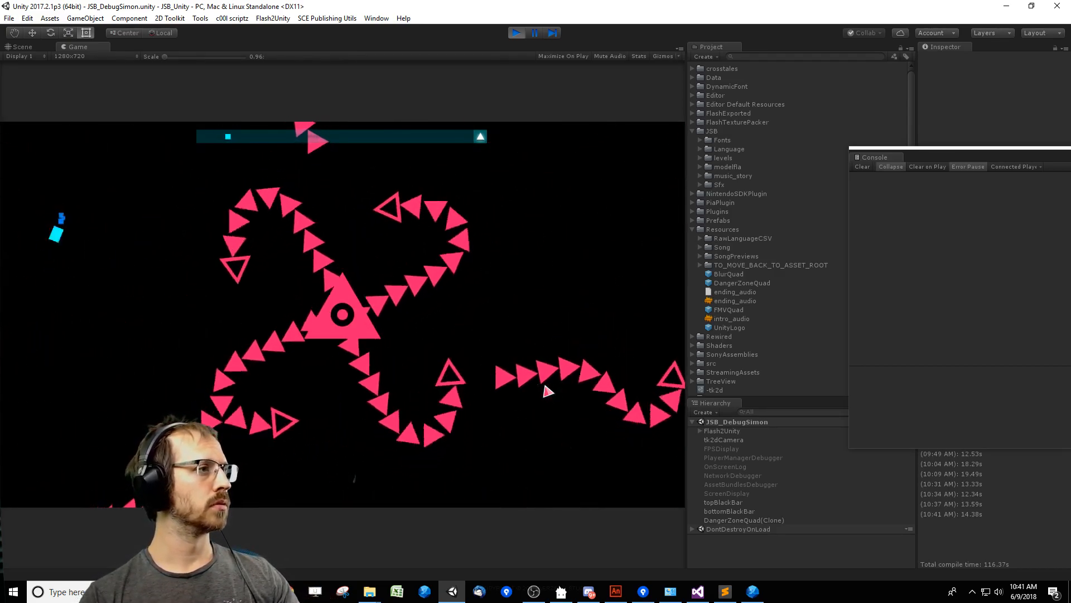
key("Right")
key("Down")
key("Right")
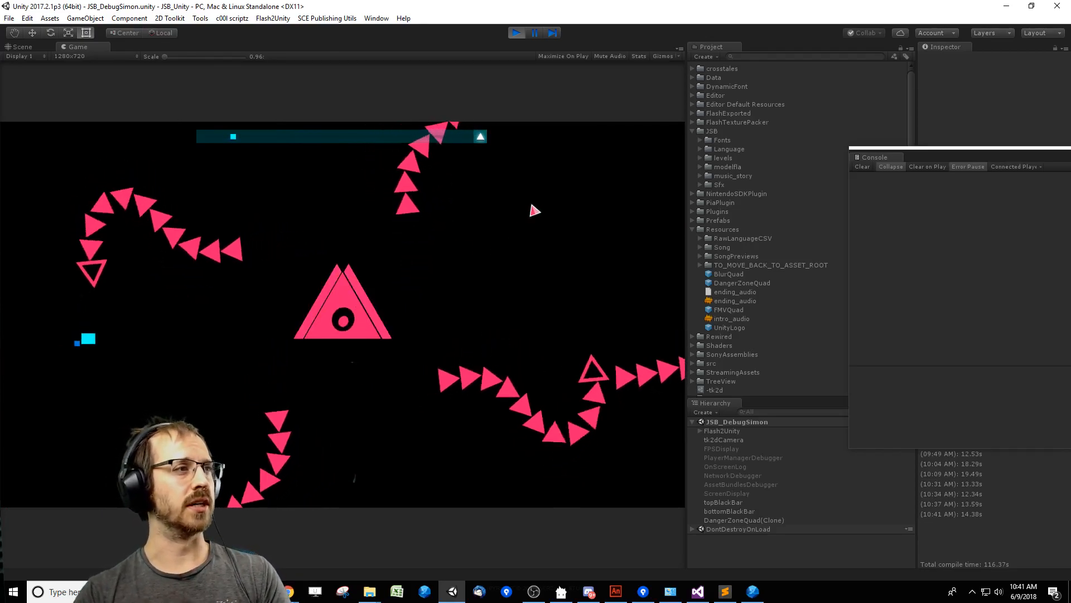
Play through the hollow-triangle phase, steering the player square around the expanding triangle outlines and curling triangle chains.
key("Down")
key("Left")
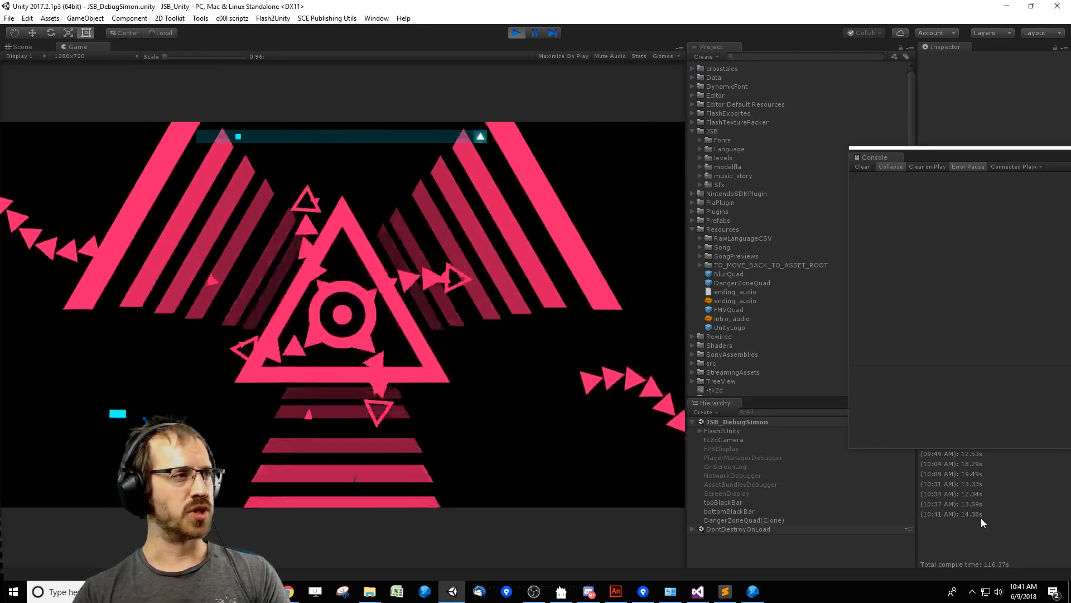
key("Up")
key("Down")
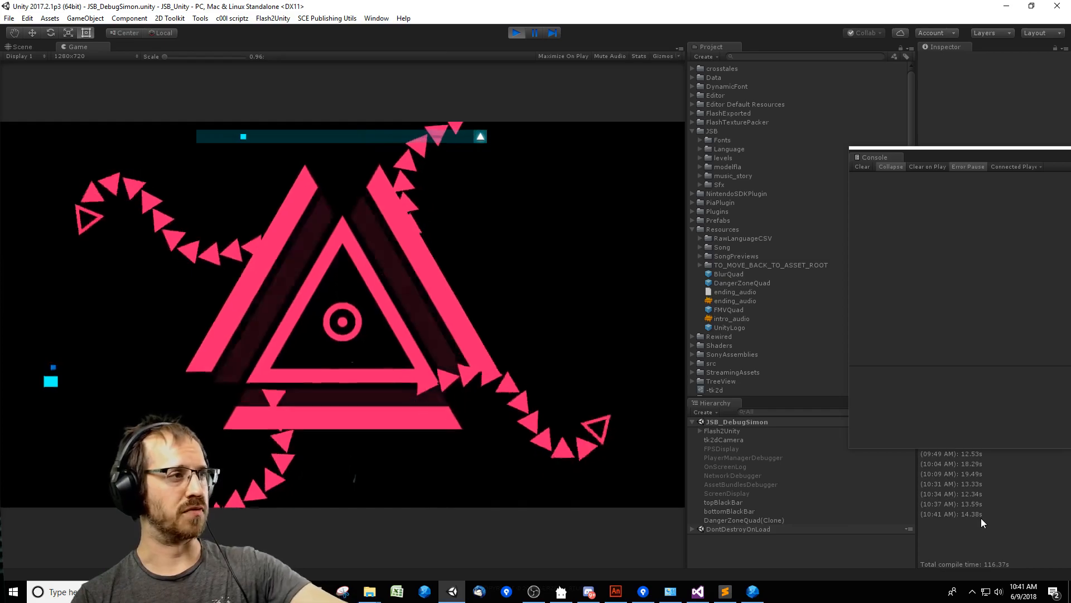
key("Right")
key("Left")
key("Right")
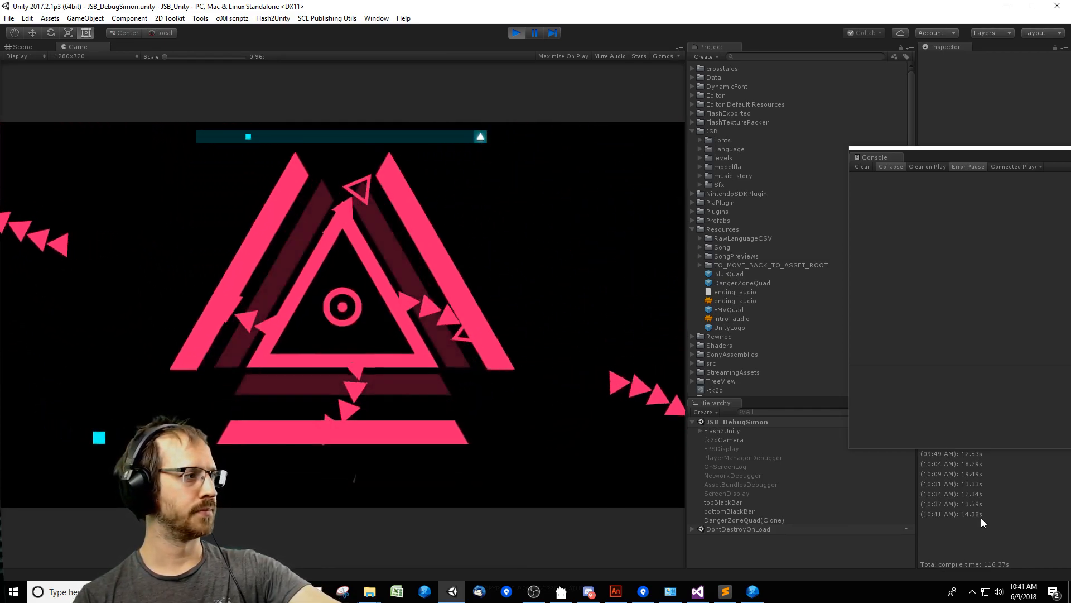
key("Left")
key("Left")
key("Up")
key("Right")
key("Down")
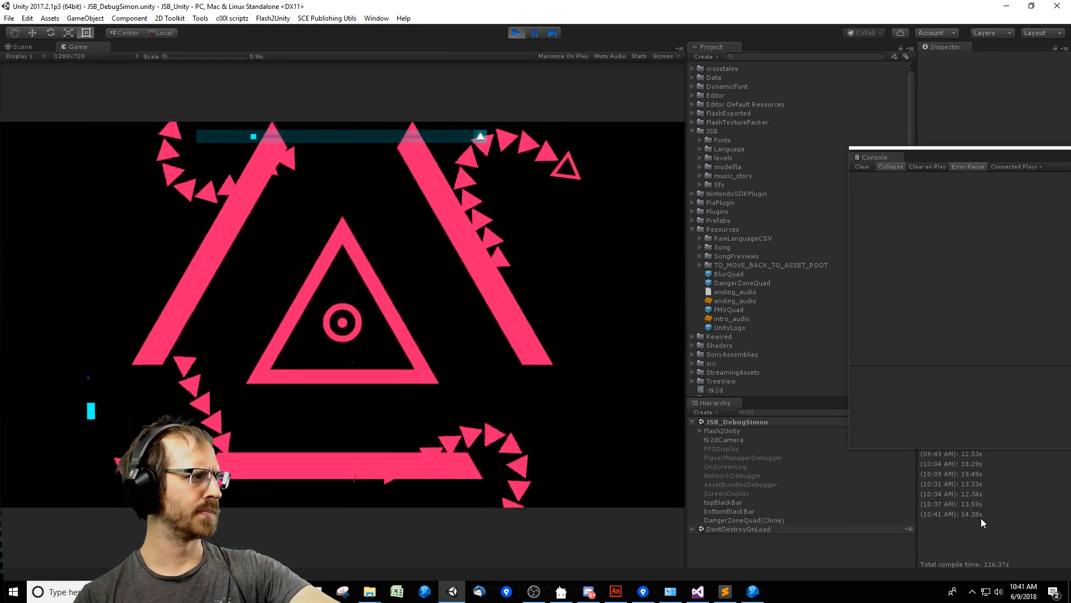
key("Left")
key("Right")
key("Up")
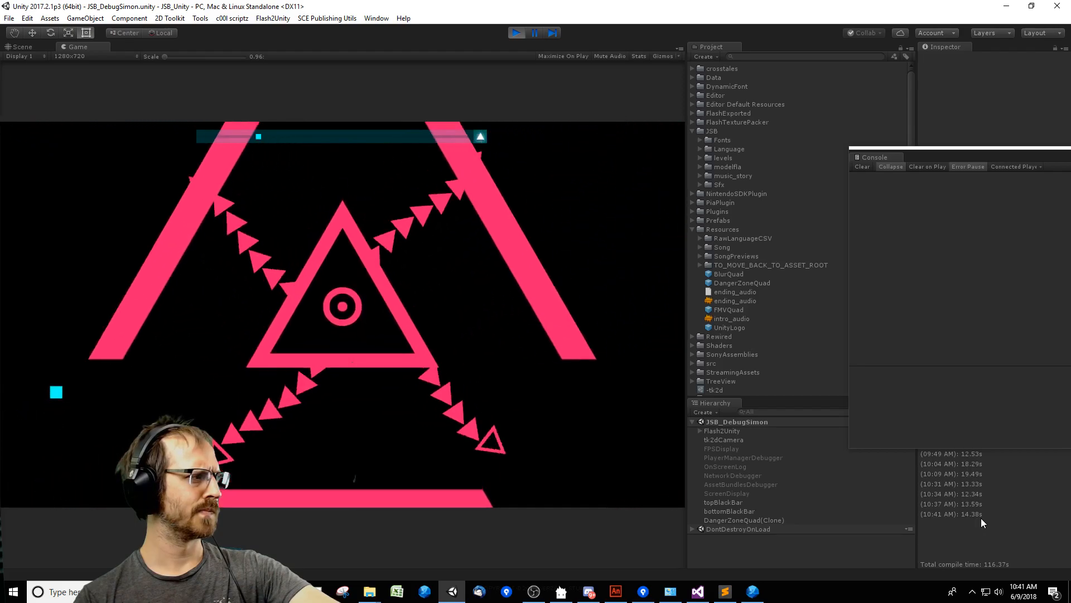
key("Down")
key("Up")
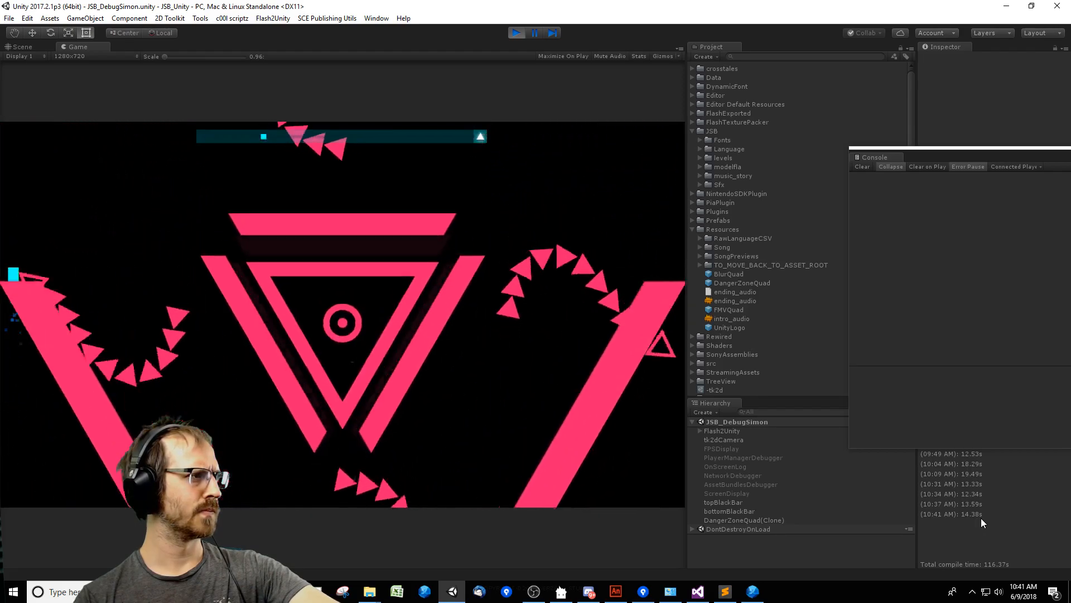
key("Right")
key("Left")
key("Up")
key("Right")
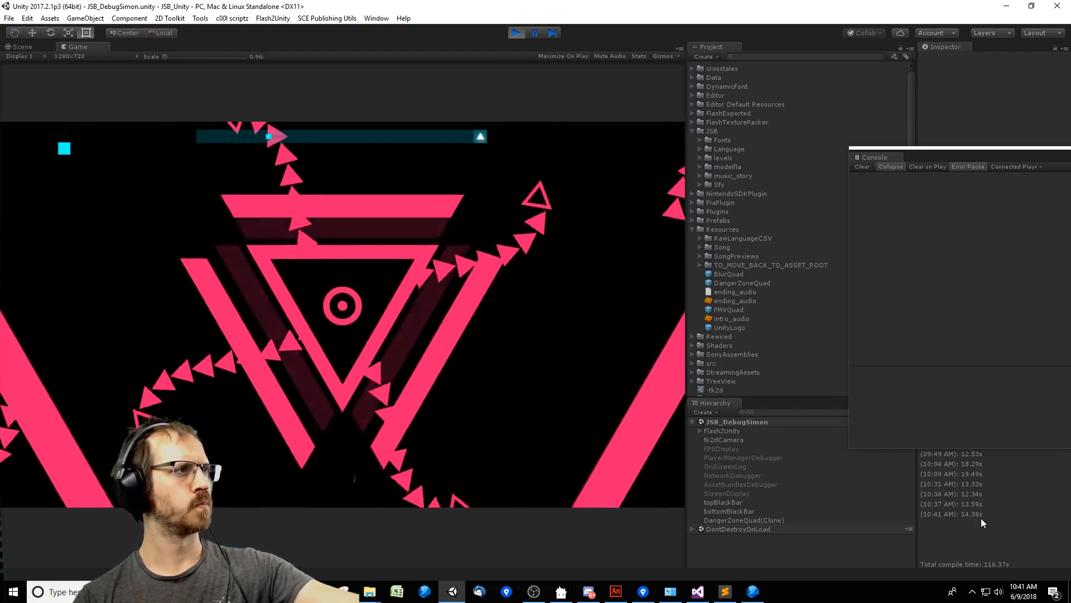
key("Left")
key("Down")
key("Right")
key("Up")
key("Right")
key("Down")
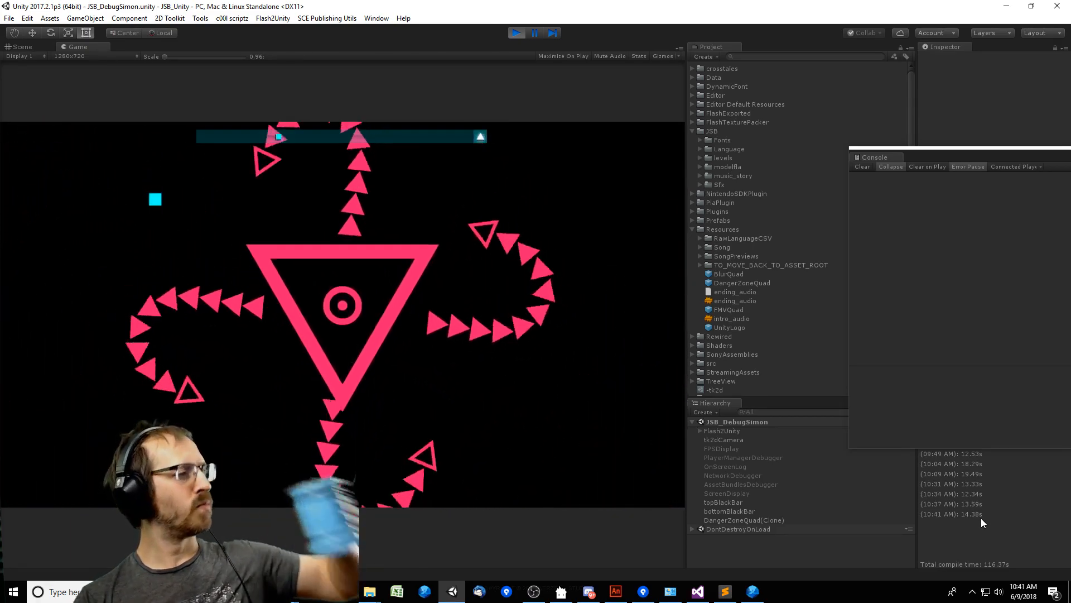
key("Left")
key("Up")
key("Down")
key("Right")
key("Left")
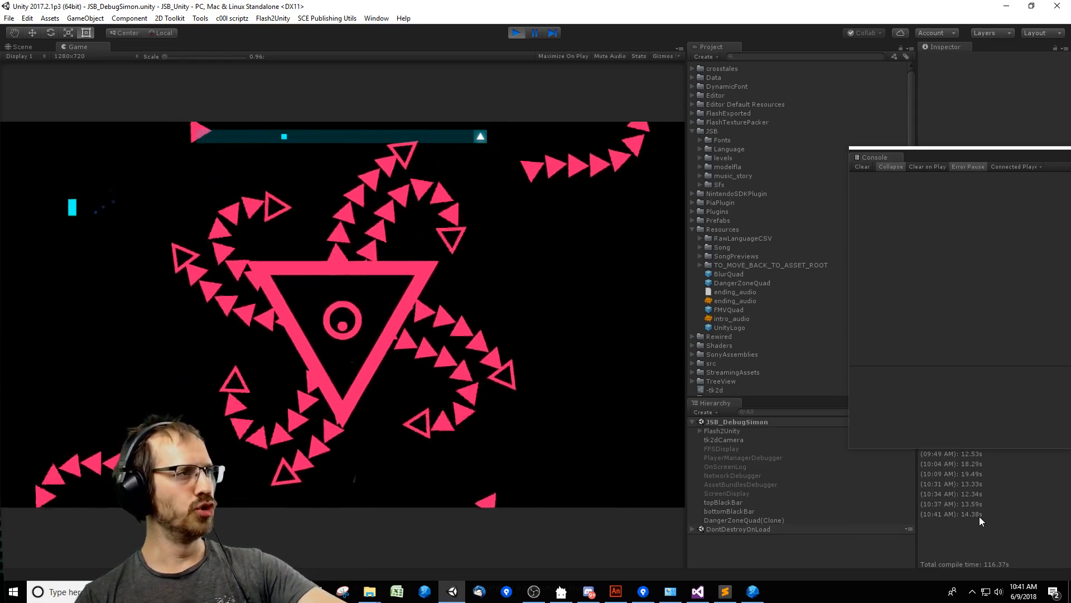
key("Down")
key("Left")
key("Right")
key("Down")
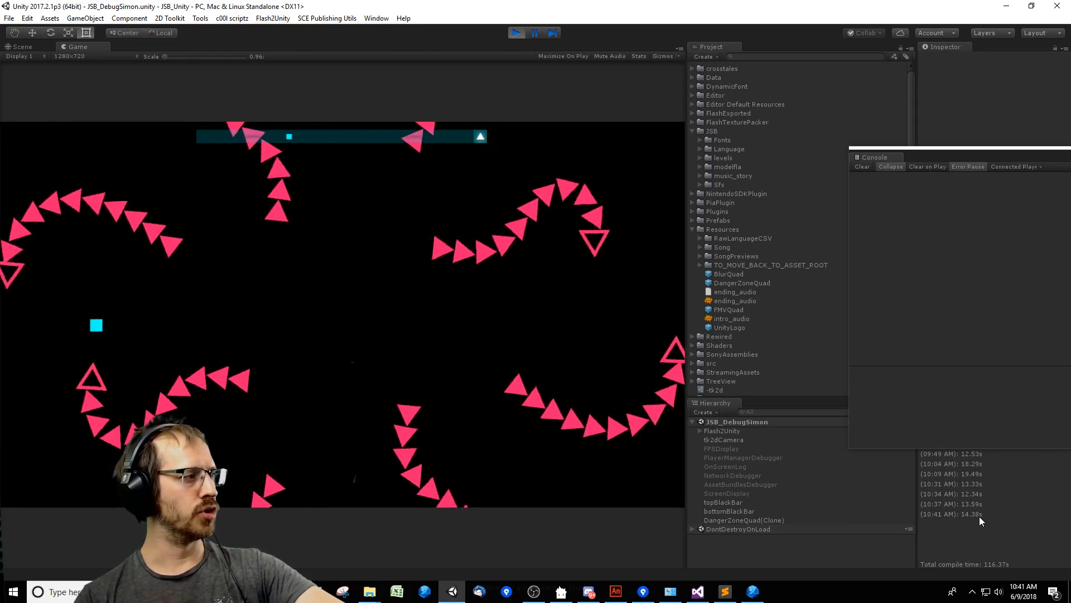
Play through the rising pyramid phase, dodging the vertical block beams while the boss climbs into view.
key("Left")
key("Right")
key("Up")
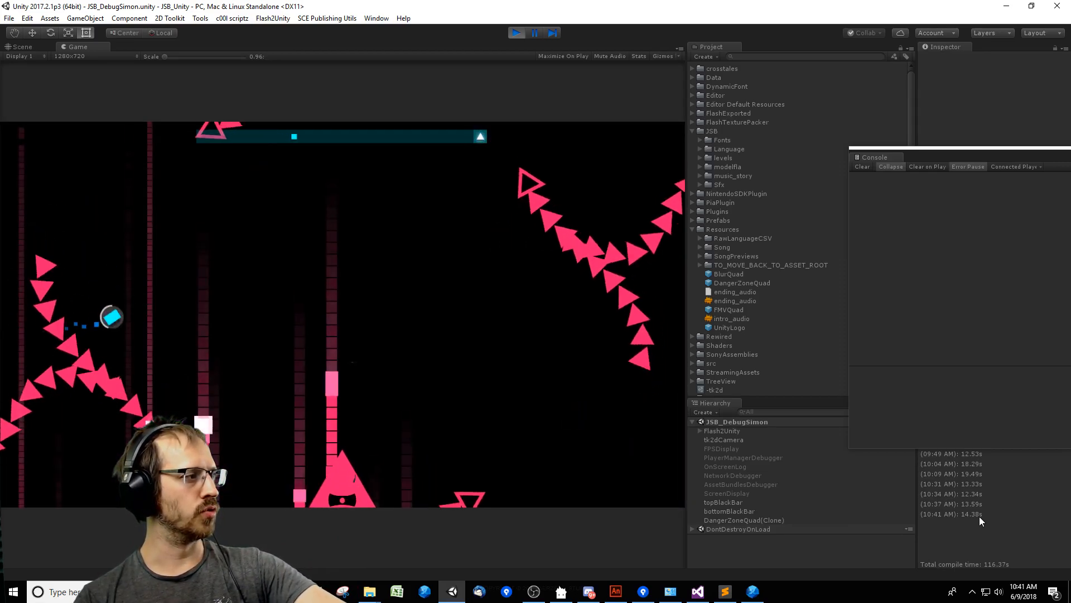
key("Right")
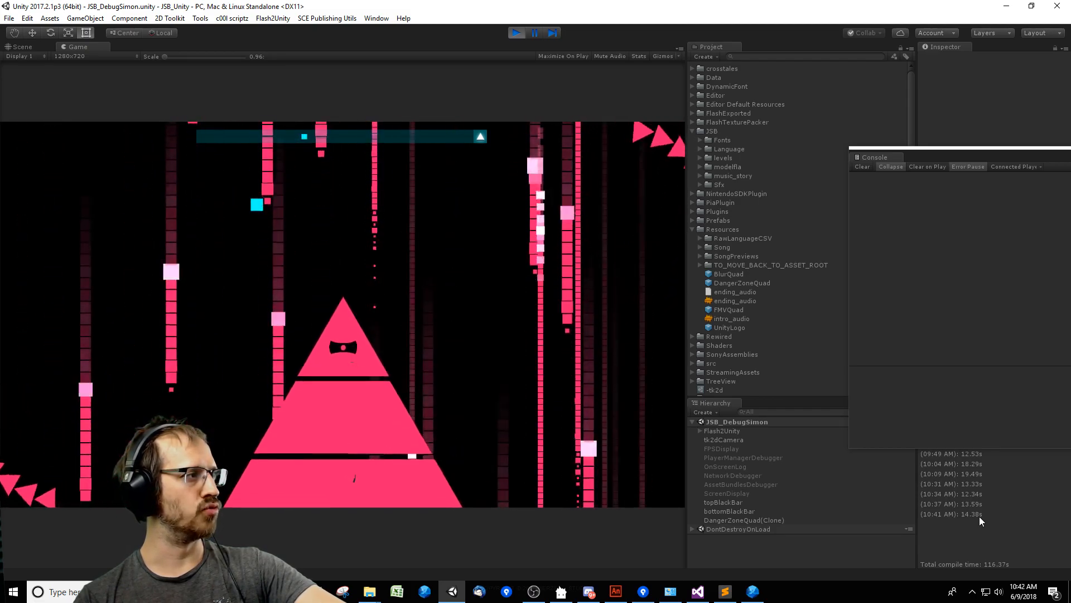
key("Up")
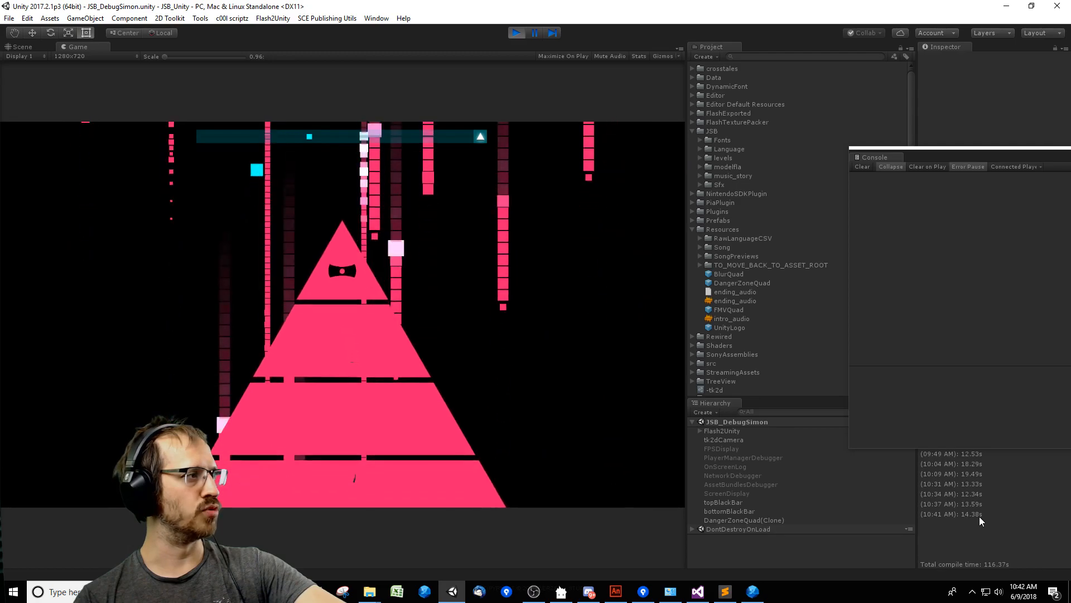
key("Left")
key("Up")
key("Down")
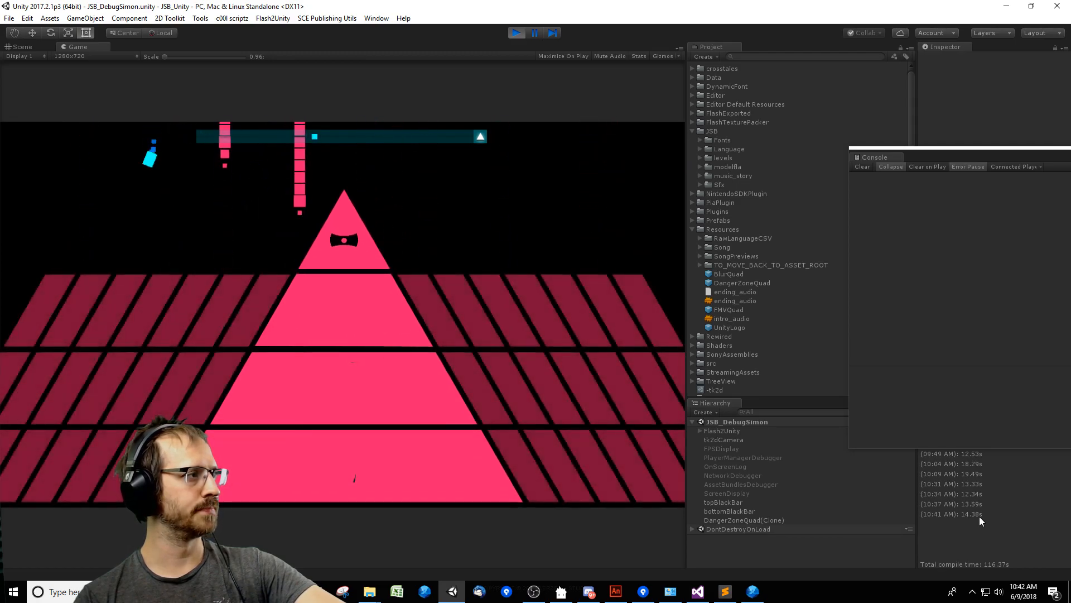
Survive the attack with the boss on the right of the arena, avoiding its ring projectiles and the extending pyramid rows.
key("Right")
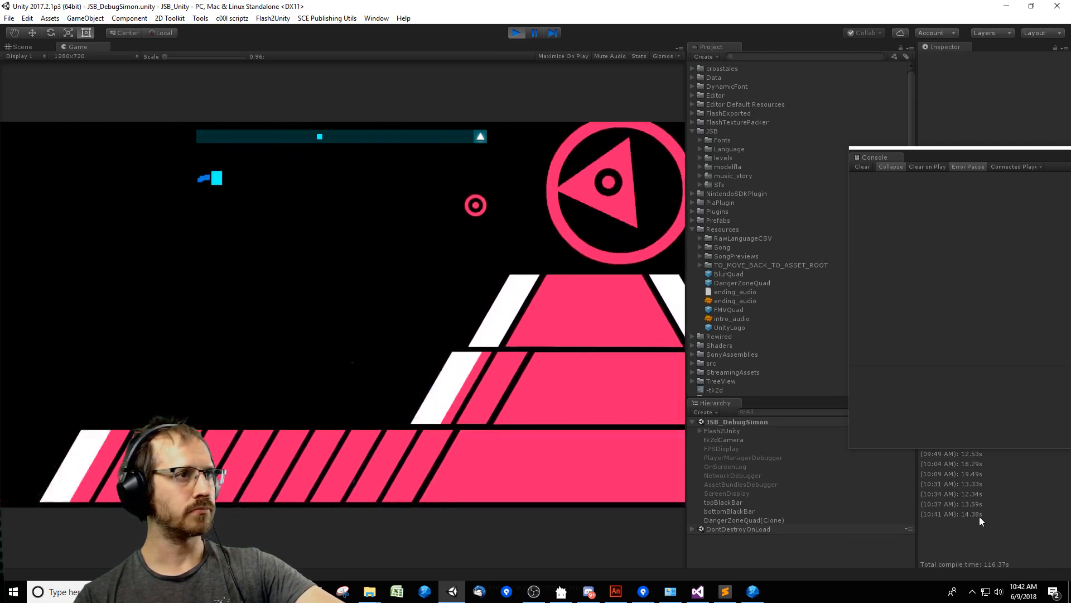
key("Up")
key("Right")
key("Left")
key("Down")
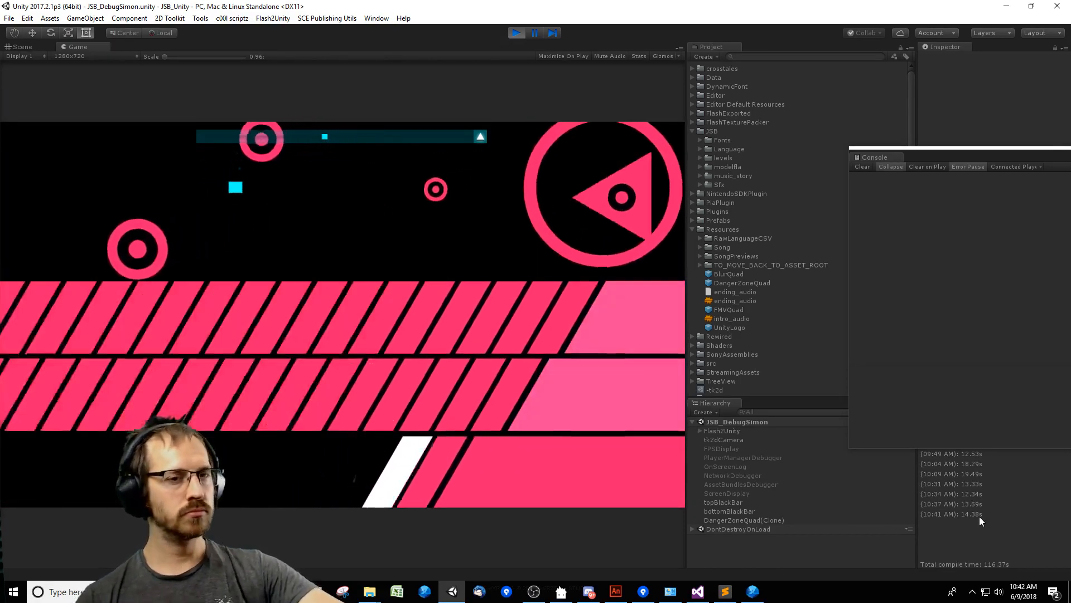
key("Left")
key("Down")
key("Right")
key("Up")
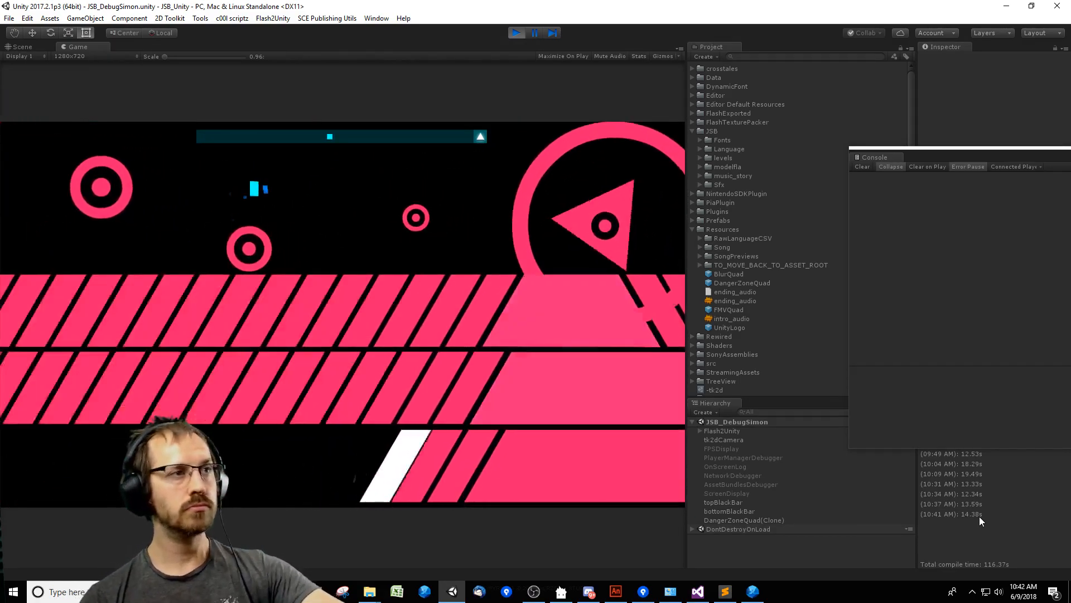
key("Left")
key("Right")
key("Left")
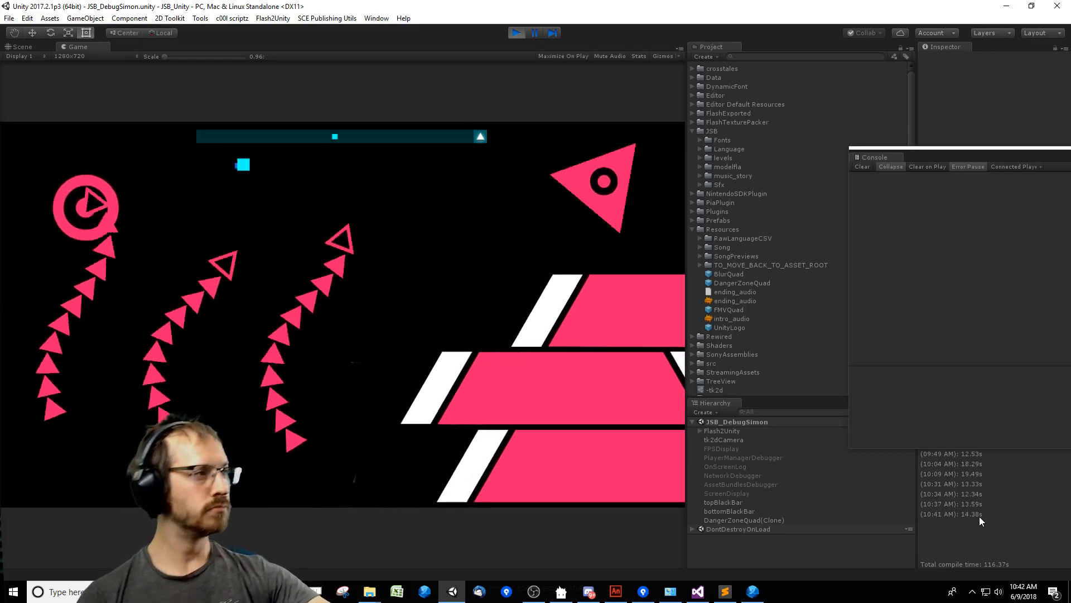
key("Down")
key("Right")
key("Left")
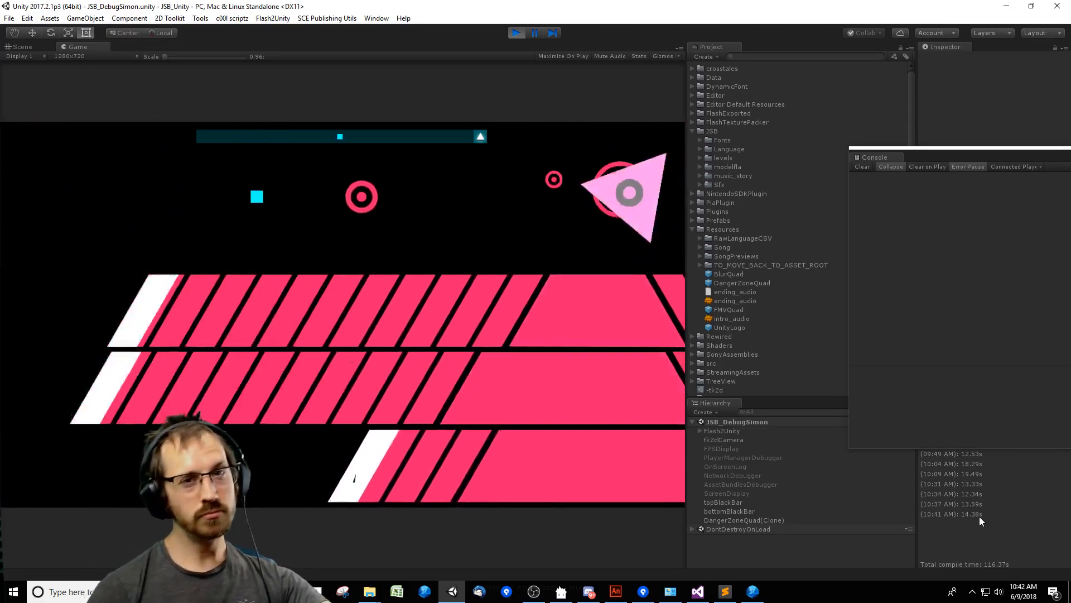
key("Right")
key("Down")
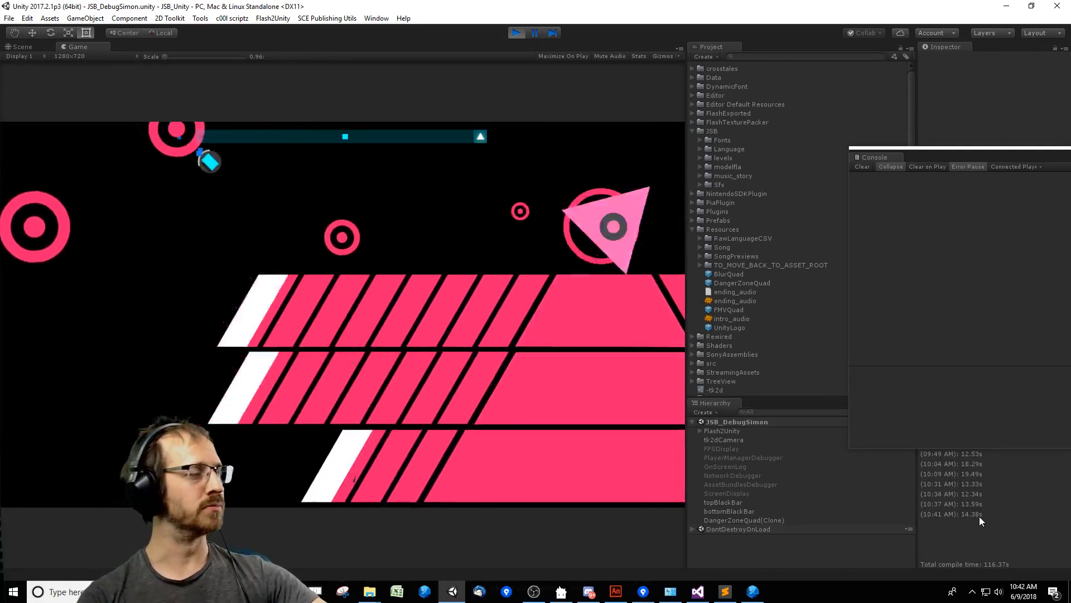
key("Up")
key("Left")
key("Right")
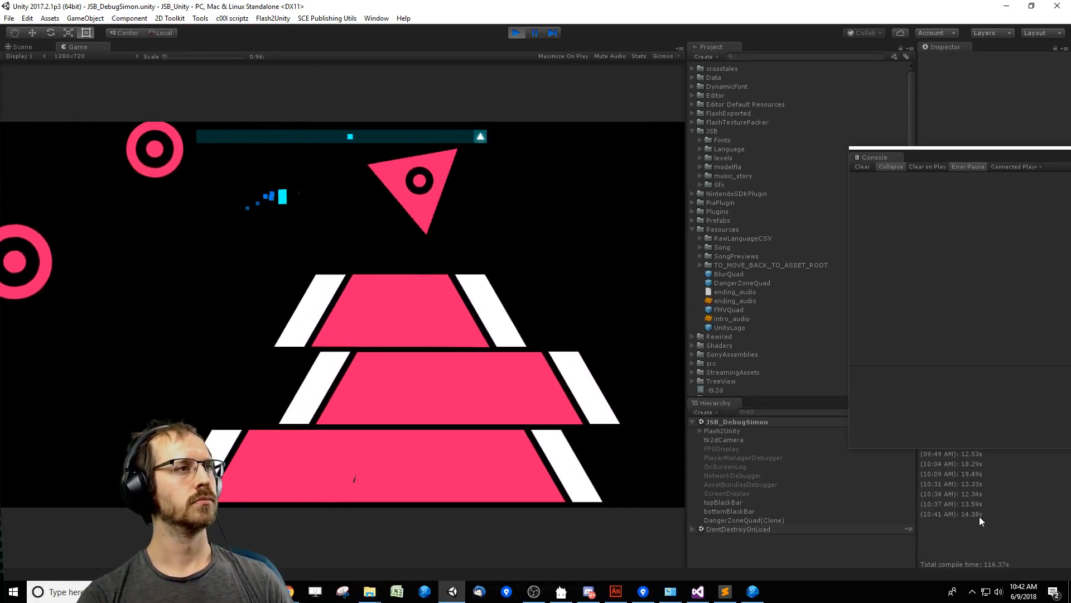
Cross to the right side of the arena and survive the mirrored pyramid attack to reach the boss ending.
key("Down")
key("Up")
key("Left")
key("Up")
key("Right")
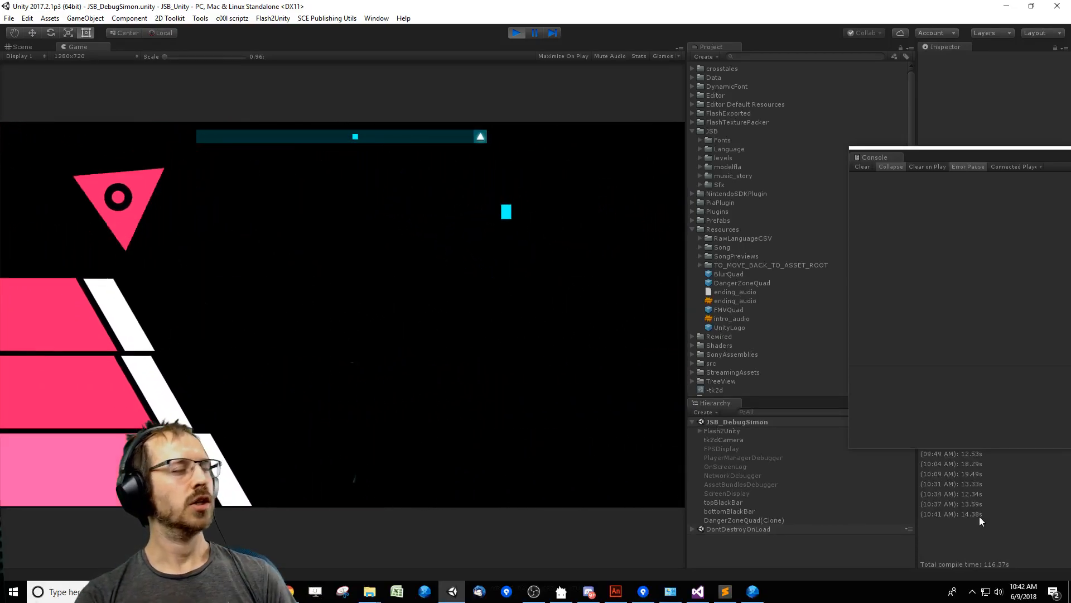
key("Left")
key("Up")
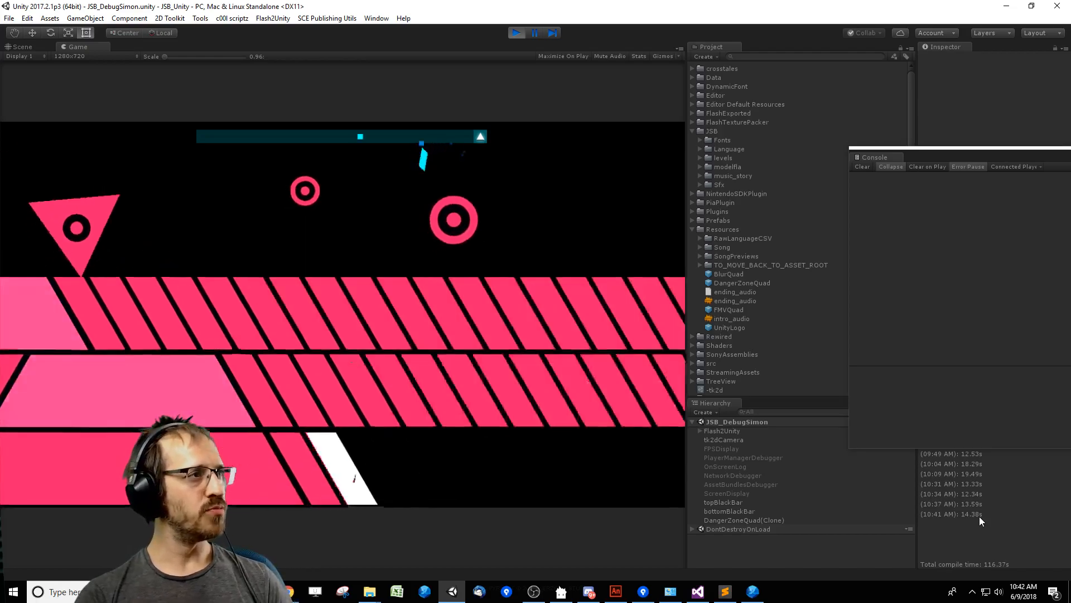
key("Down")
key("Up")
key("Right")
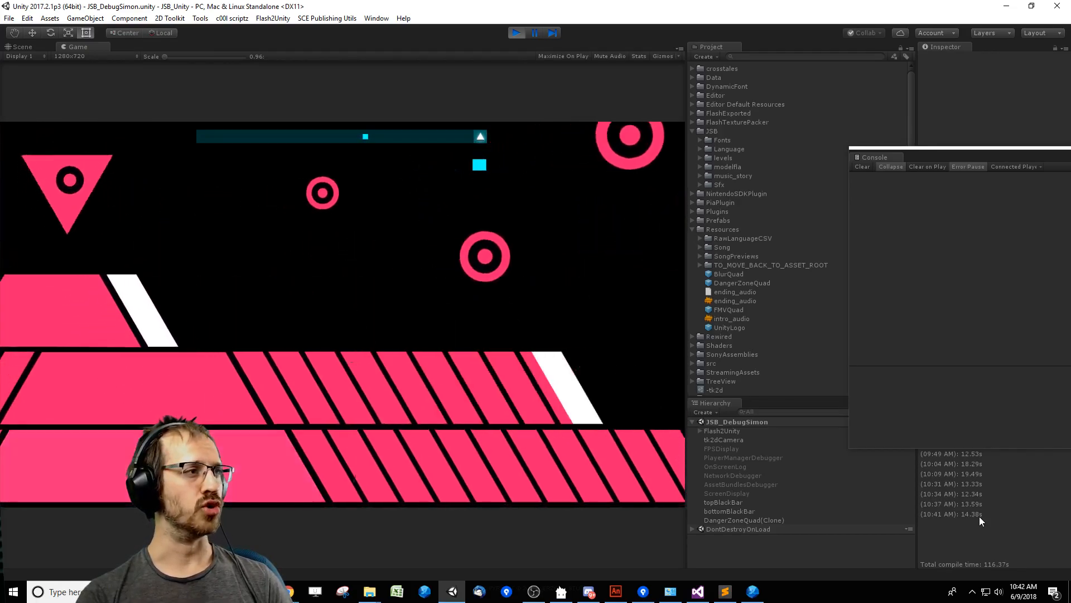
key("Up")
key("Left")
key("Down")
key("Right")
key("Up")
key("Left")
key("Down")
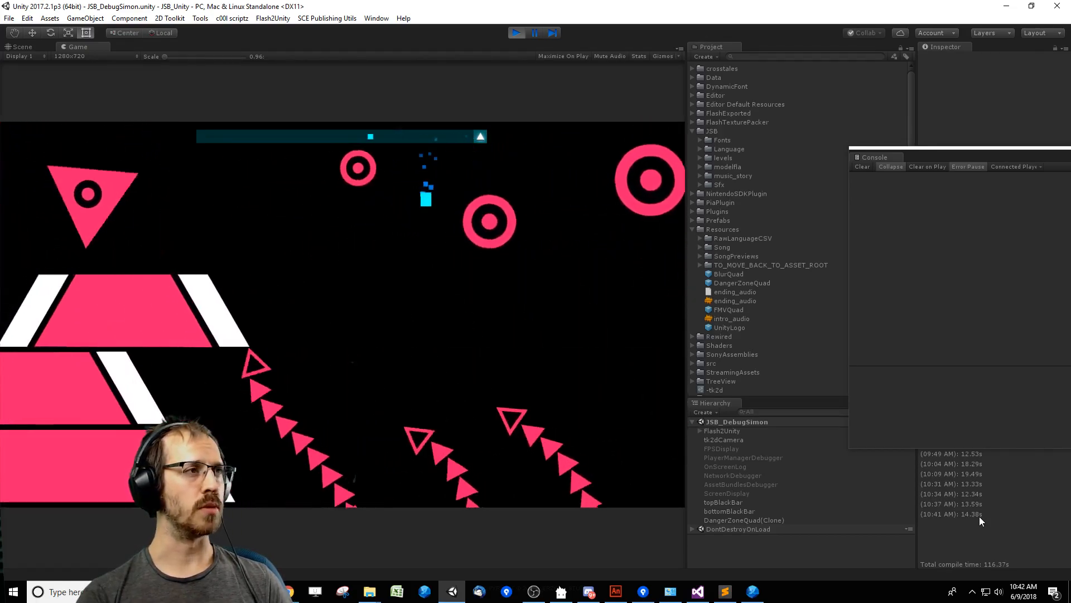
key("Right")
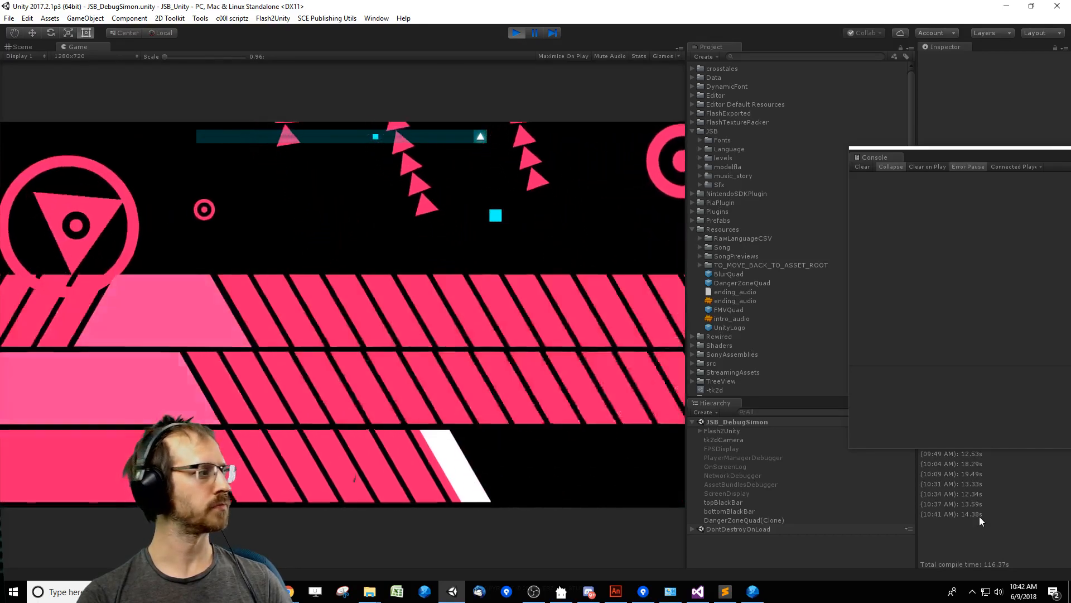
key("Right")
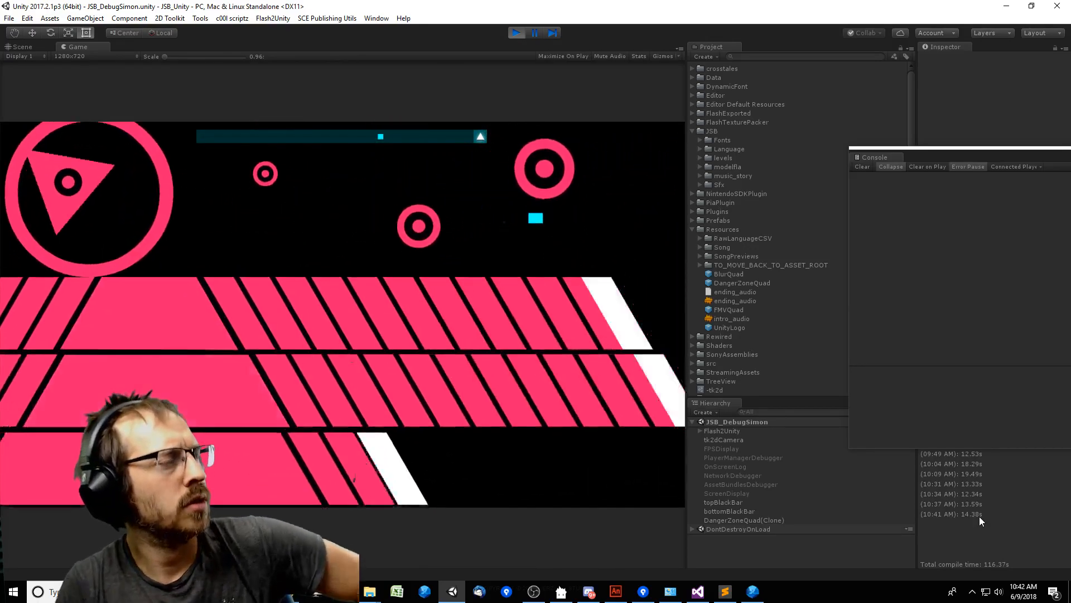
key("Up")
key("Left")
key("Down")
key("Down")
key("Up")
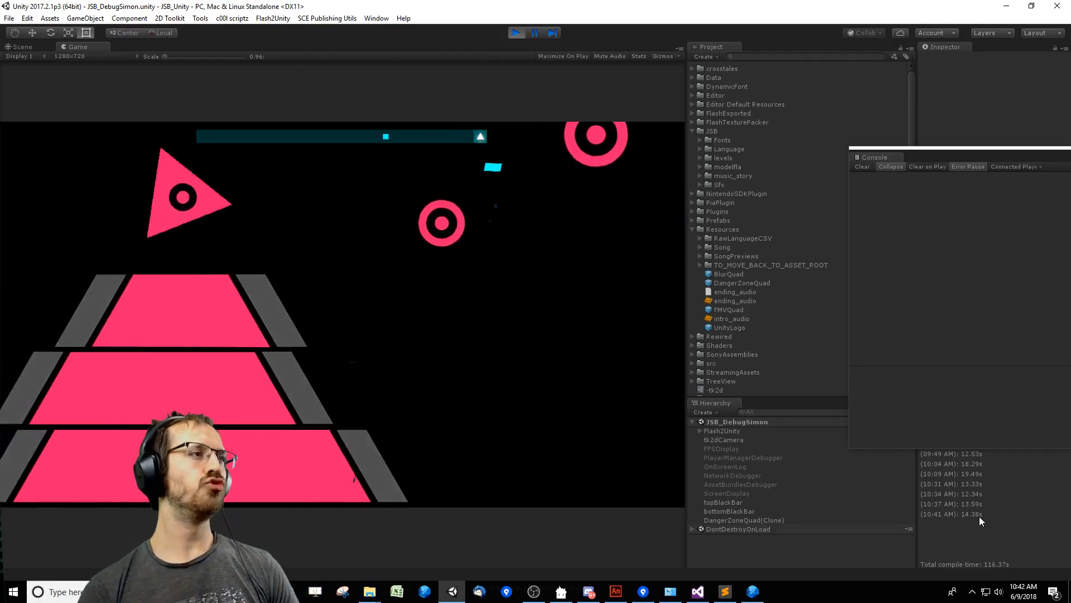
key("Left")
key("Down")
key("Right")
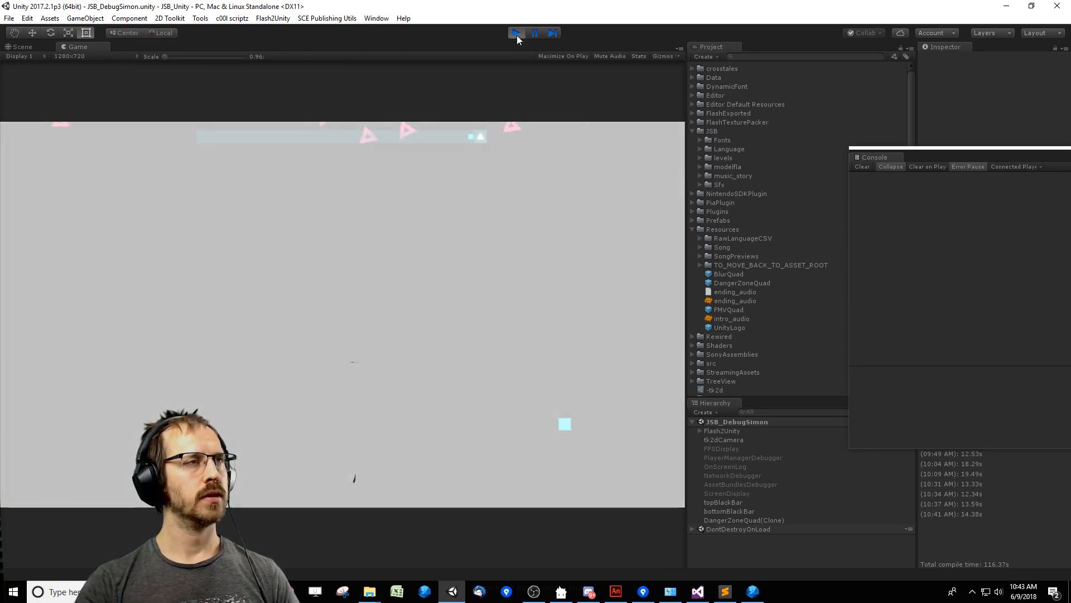
Stop the play test and, in Visual Studio, go to the definition of startAtk called by the atk6 case in Boss2.cs.
left_click(517, 33)
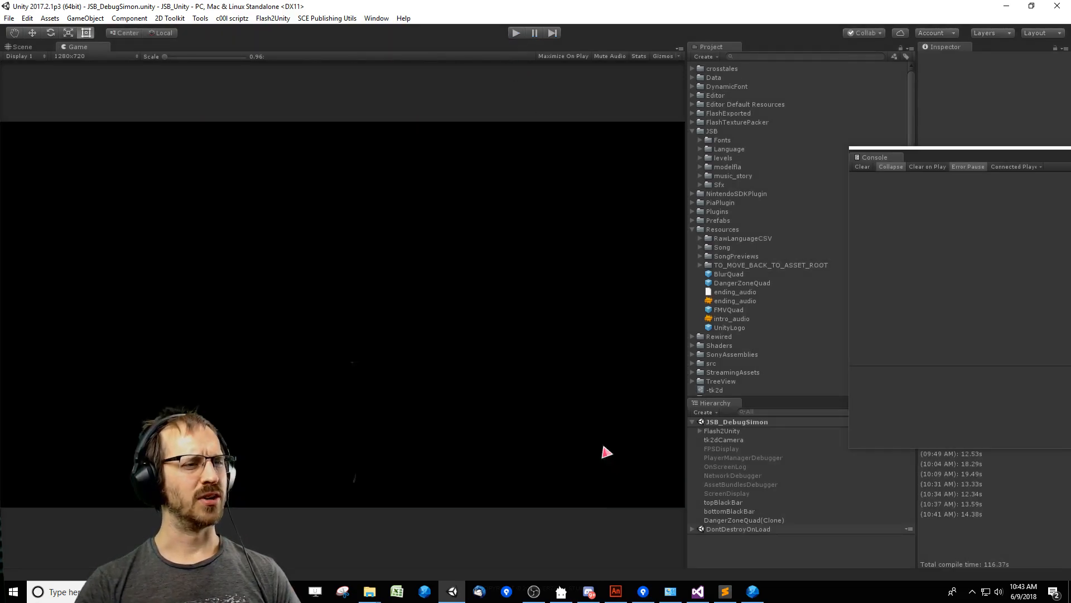
left_click(698, 591)
key("Up")
key("Up")
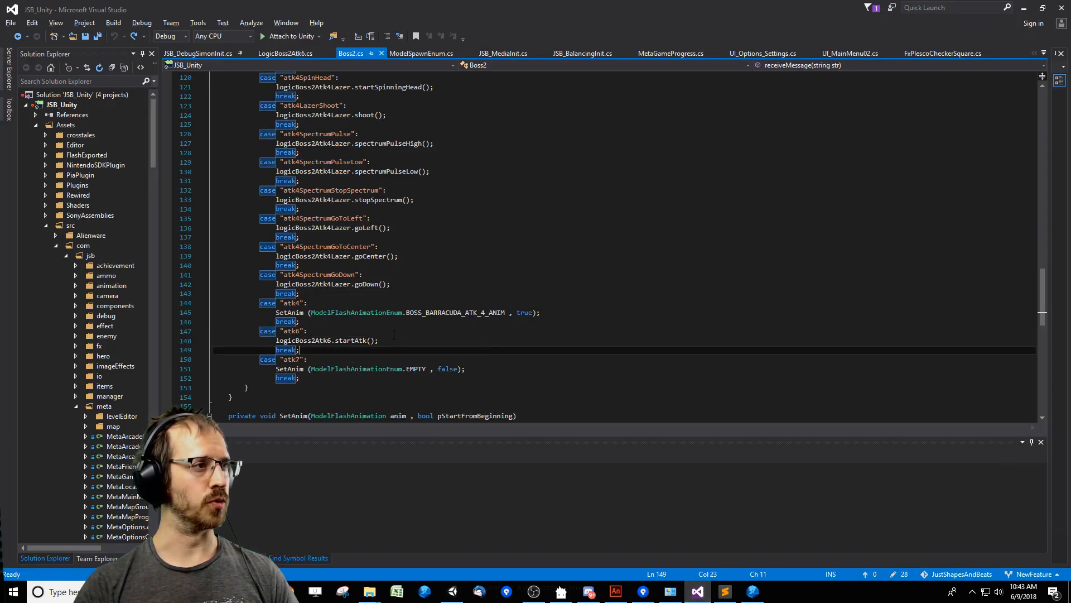
key("Down")
key("End")
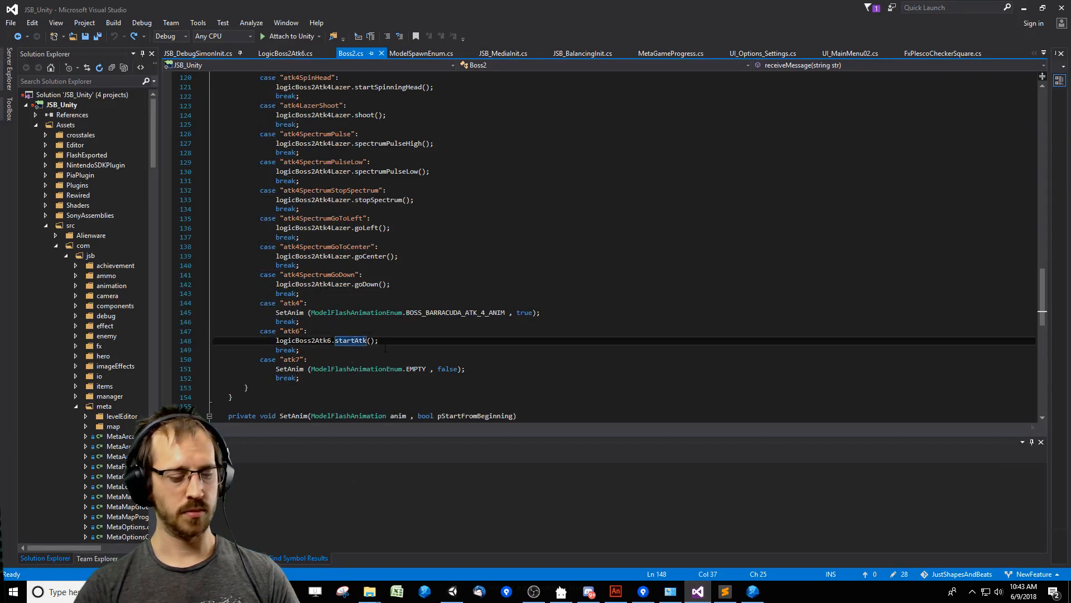
key("F12")
Restore the lines actor.px = 640; and actor.py = 360; at the start of startAtk and save LogicBoss2Atk6.cs.
left_click(376, 258)
key("ctrl+z")
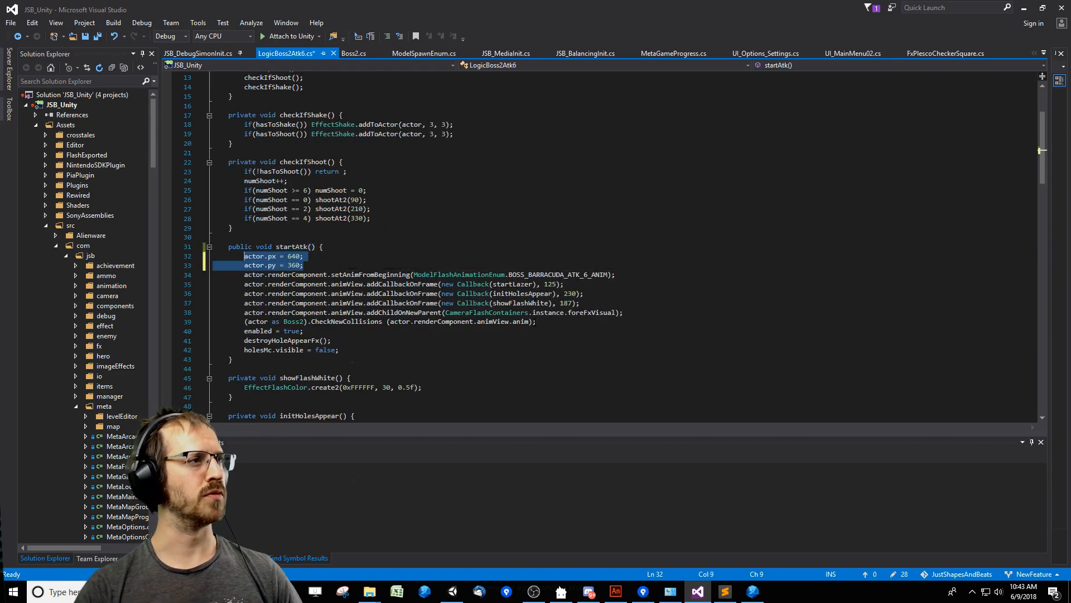
left_click(575, 322)
key("ctrl+s")
left_click(581, 334)
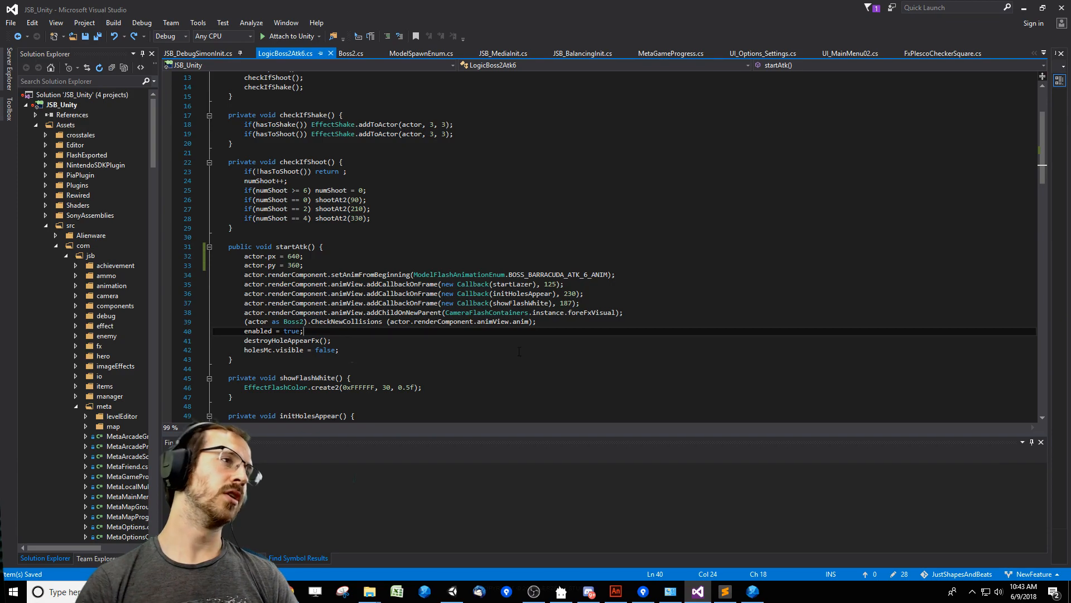
left_click(435, 268)
left_click(500, 349)
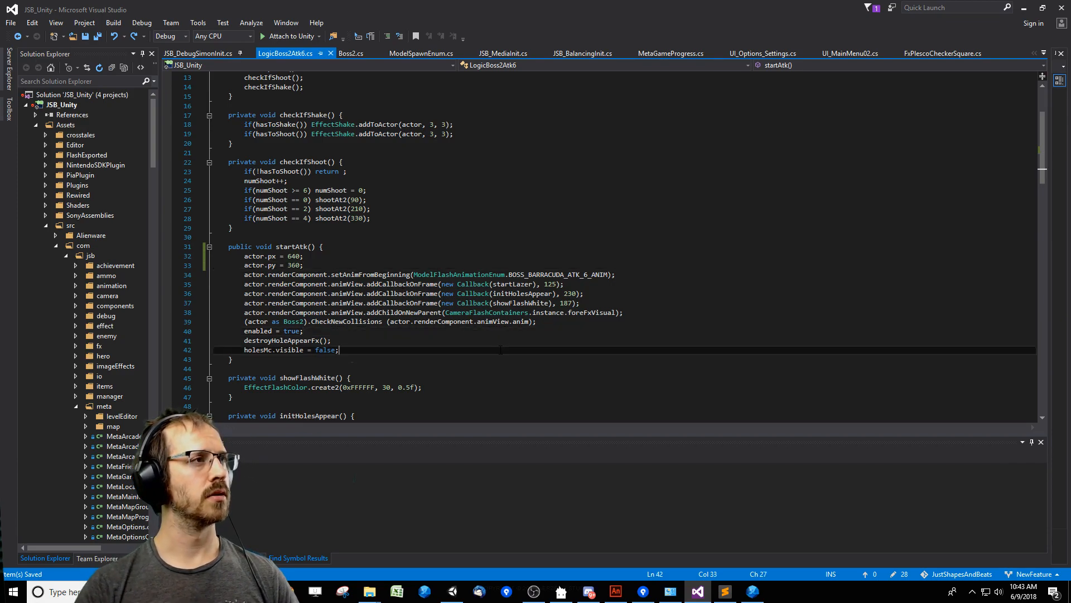
left_click(542, 341)
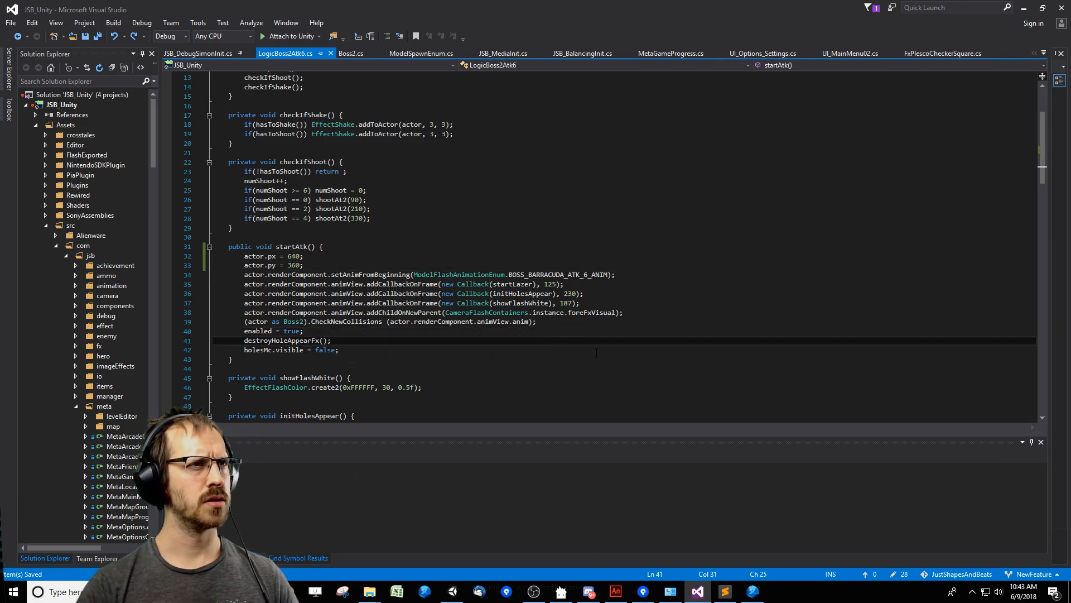
Switch to Adobe Animate and find the BOSS_BARRACUDA_ATK_6 symbol in the library of JSB_IngameVisuals_BossBarracuda.fla.
double_click(558, 274)
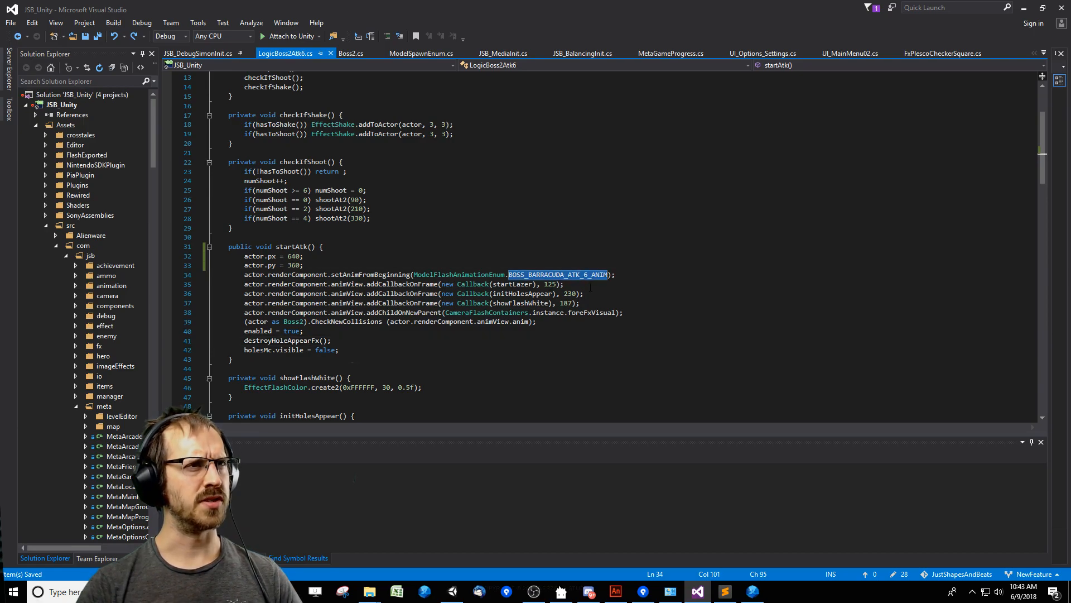
left_click(616, 592)
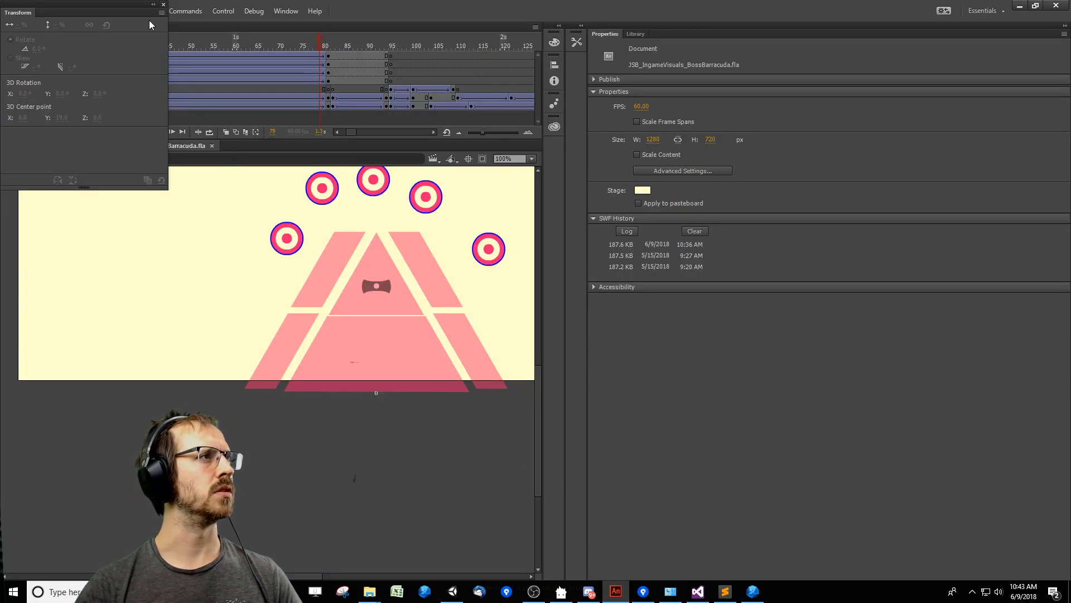
left_click(192, 48)
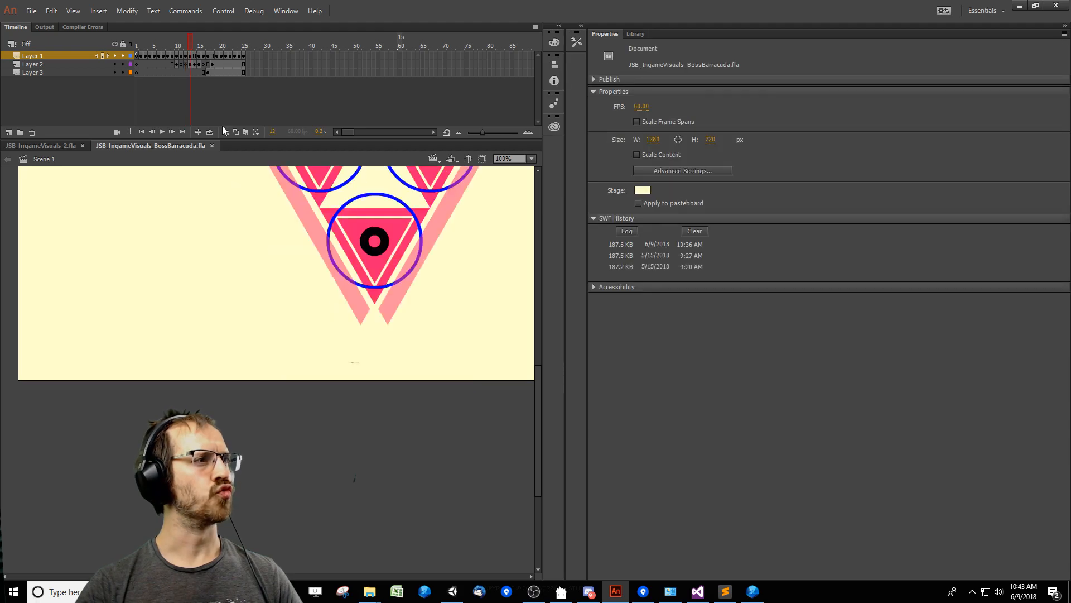
left_click_drag(246, 291, 256, 372)
left_click(255, 373, "ctrl+shift")
key("ctrl+l")
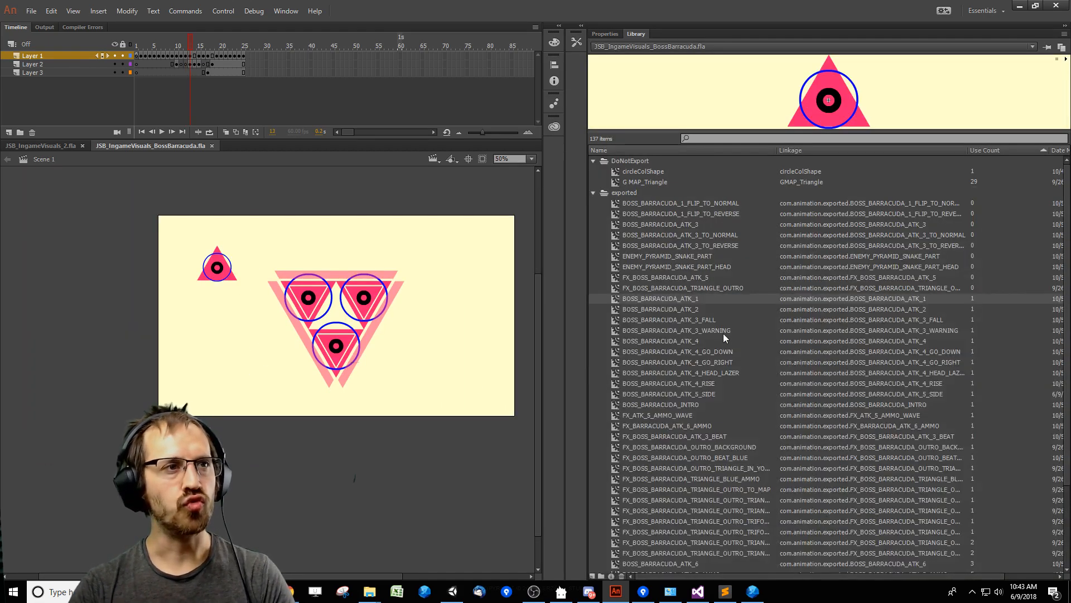
left_click(712, 426)
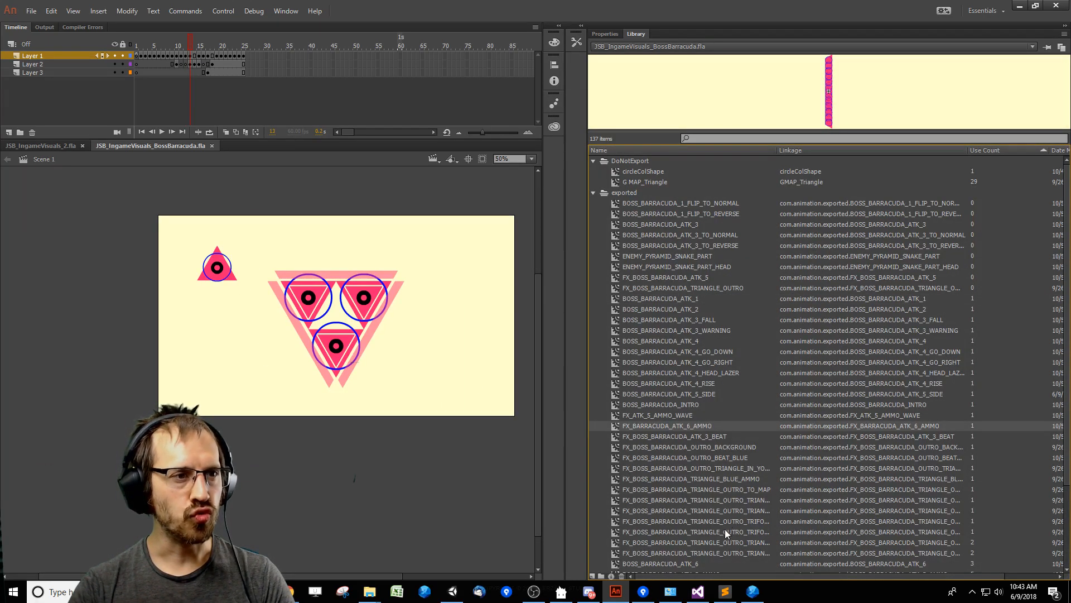
scroll(727, 532, "down", 1)
left_click(671, 531)
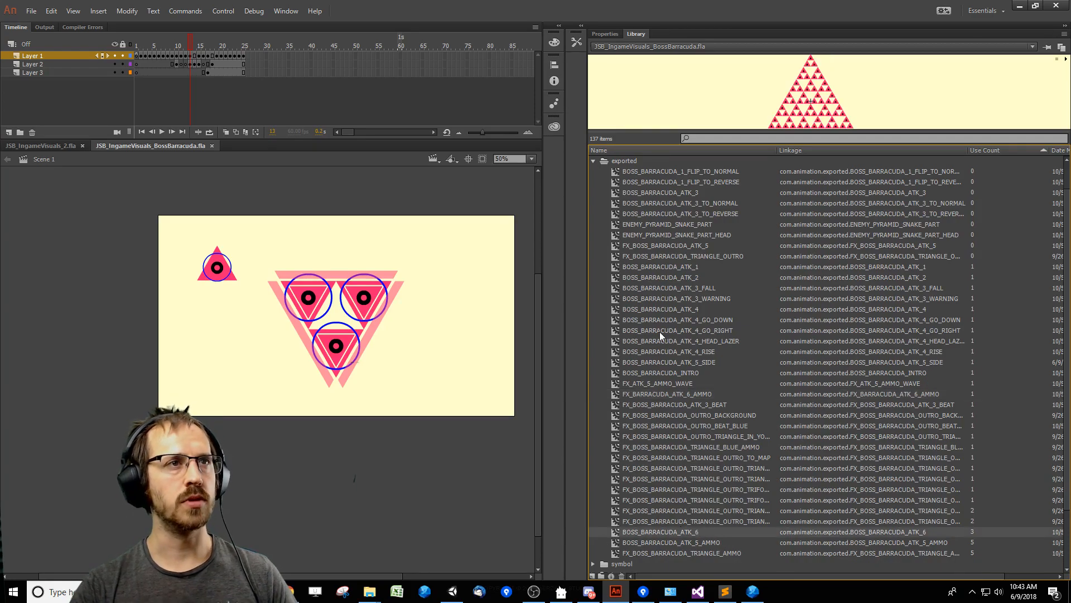
Open the BOSS_BARRACUDA_ATK_6 symbol and examine the boss triangle's placement at the start of its animation.
key("alt+Tab")
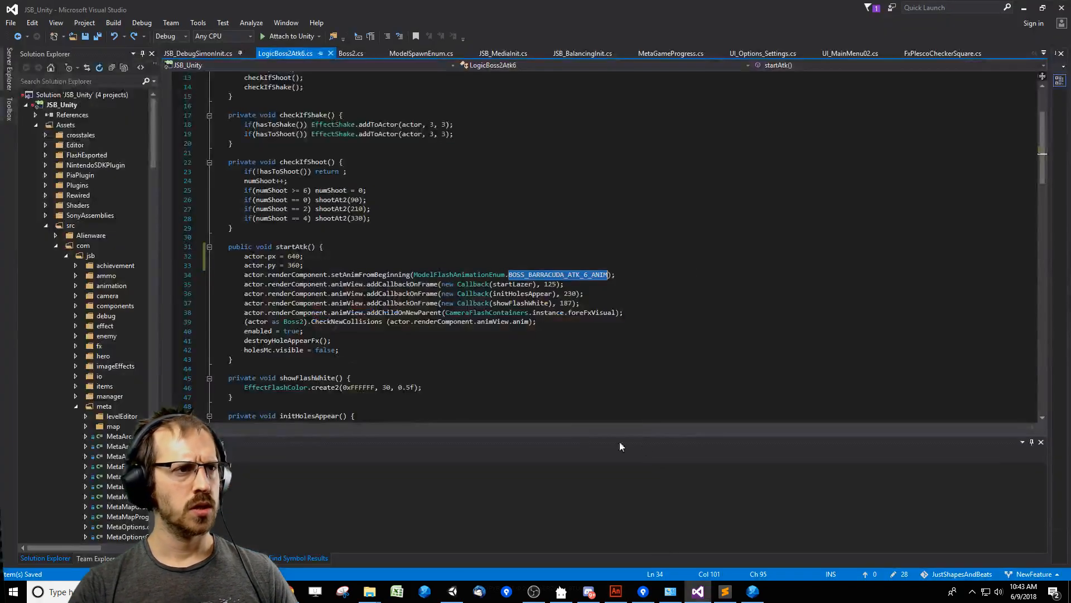
key("alt+Tab")
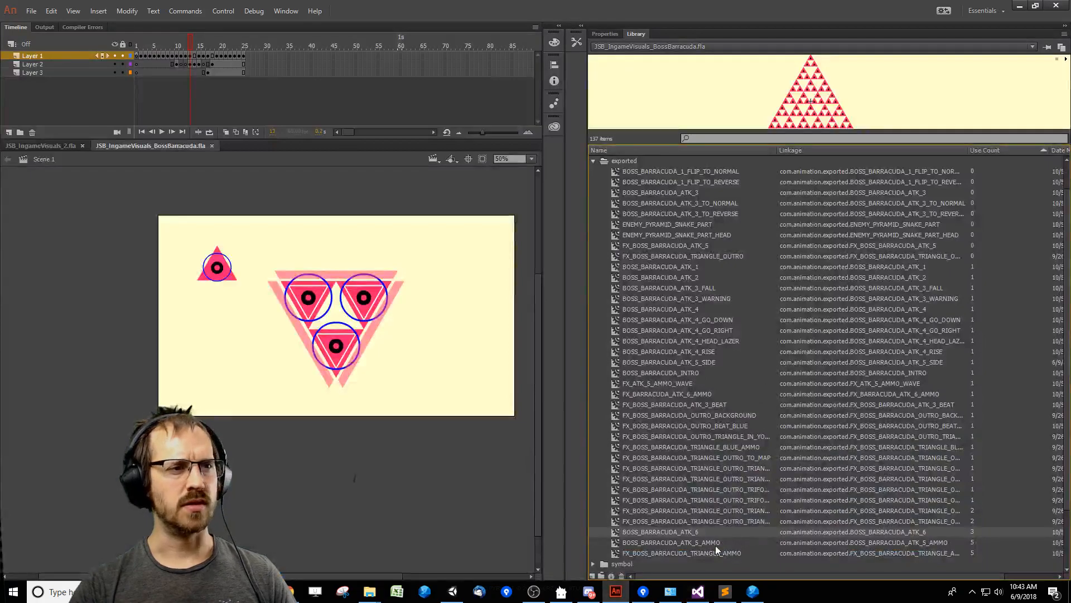
double_click(614, 533)
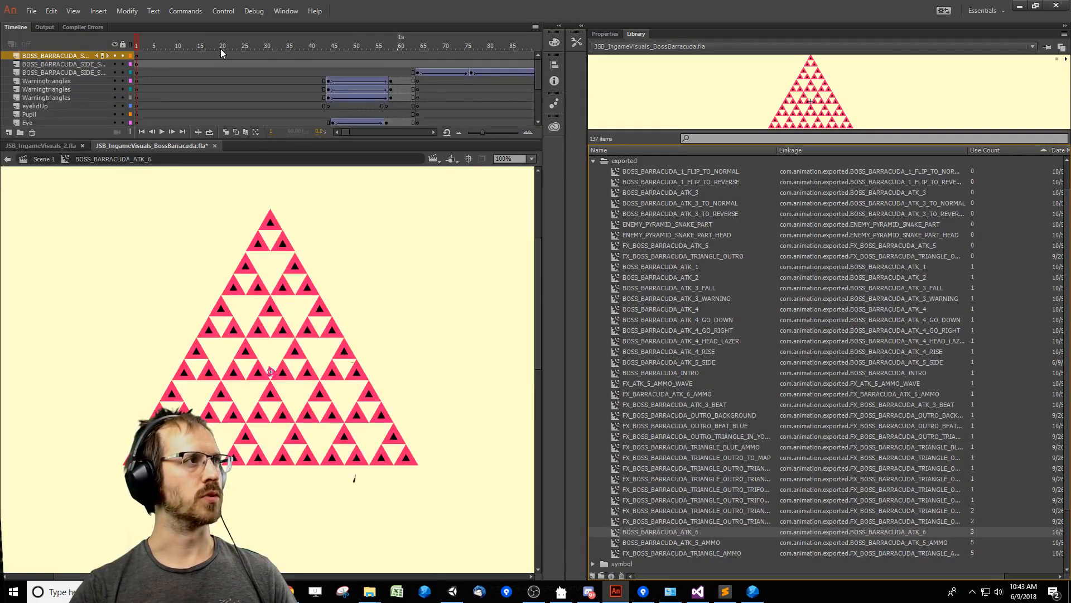
left_click_drag(209, 47, 1, 59)
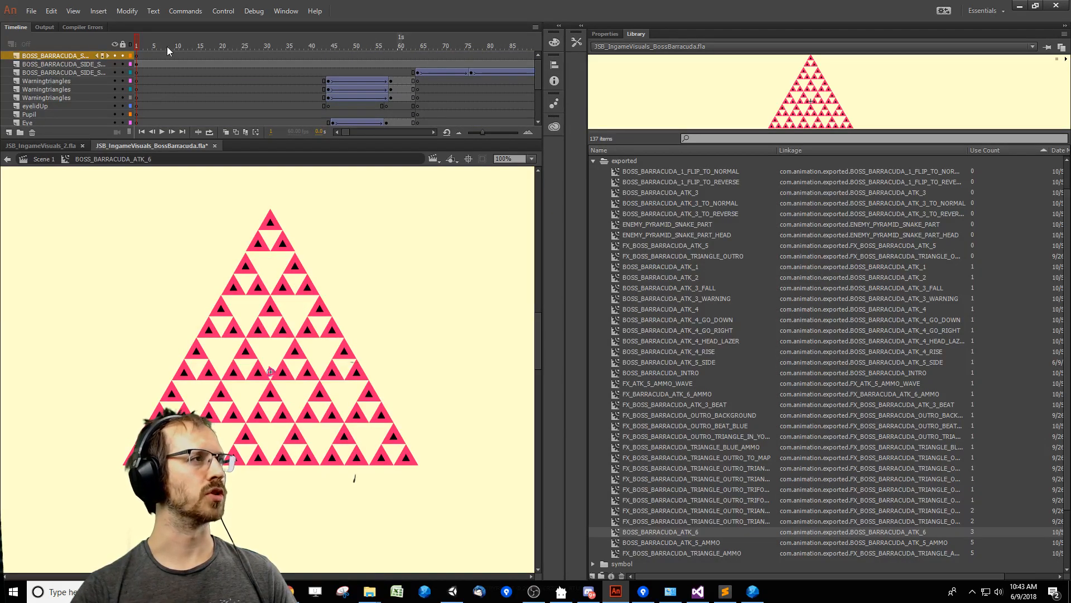
left_click_drag(156, 51, 180, 53)
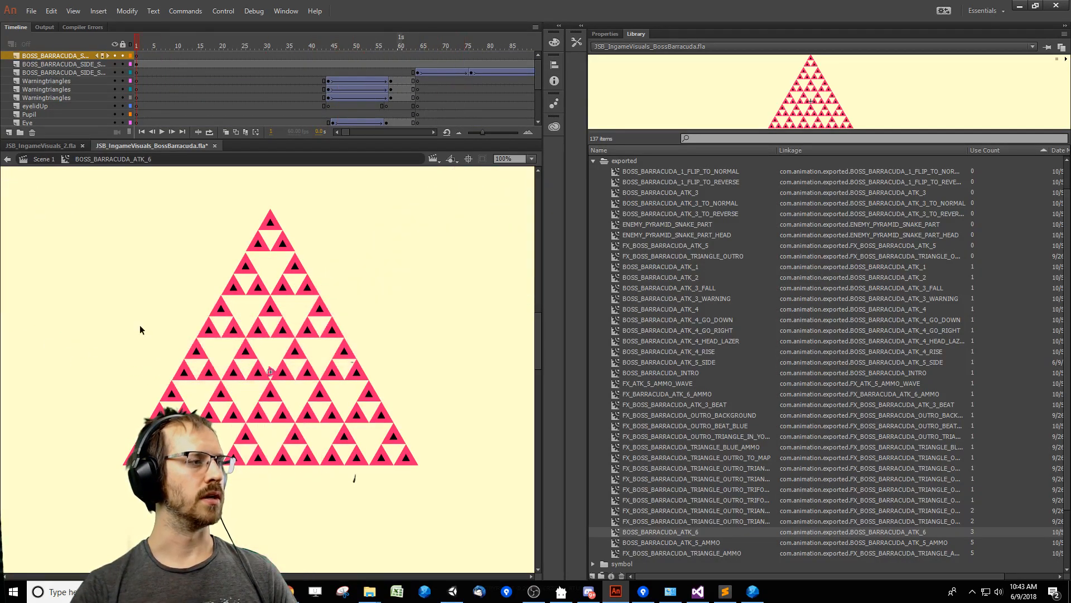
Return to Visual Studio and review the position and animation lines in startAtk.
key("alt+Tab")
key("Down")
key("Down")
key("Down")
key("Down")
key("Down")
key("Down")
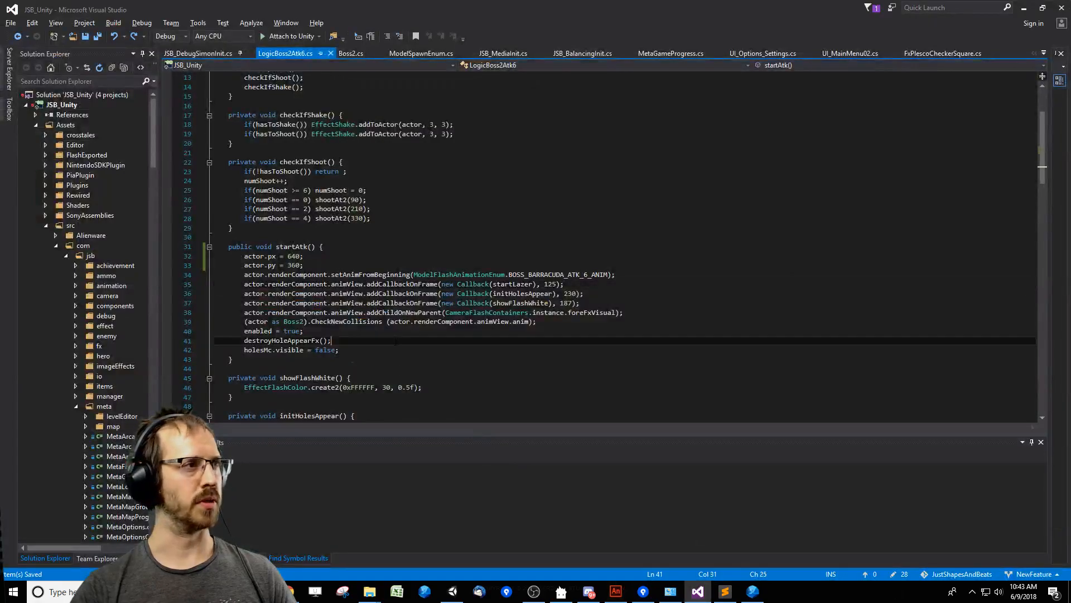
key("Up")
key("Up")
key("Up")
key("Up")
key("Up")
key("Up")
key("Up")
key("Up")
key("Up")
key("shift+Down")
left_click(485, 277)
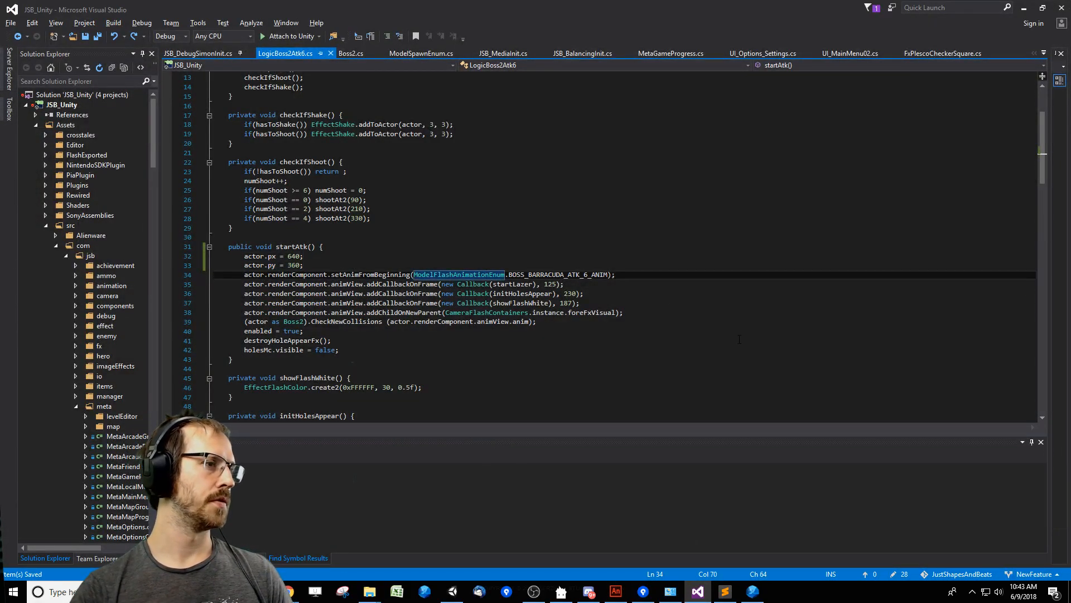
left_click(639, 369)
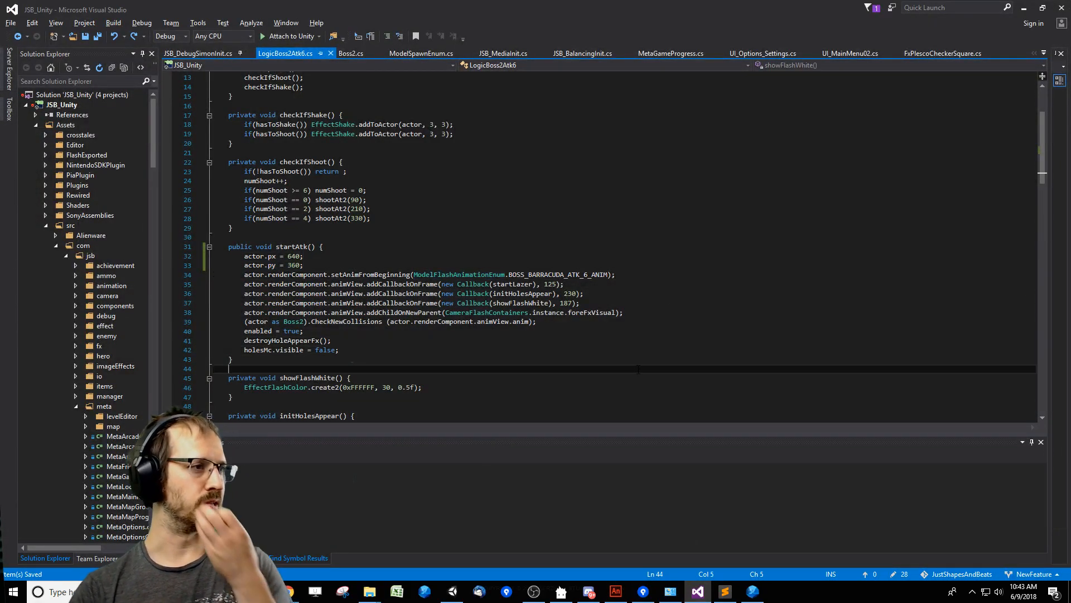
left_click(615, 340)
left_click(617, 348)
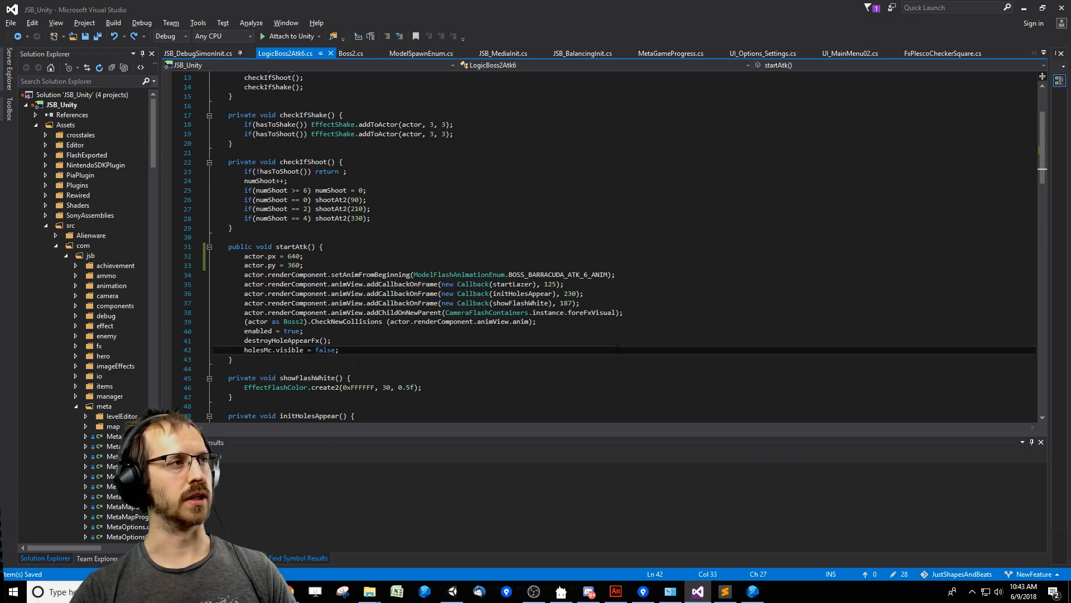
key("alt+Tab")
key("alt+Tab")
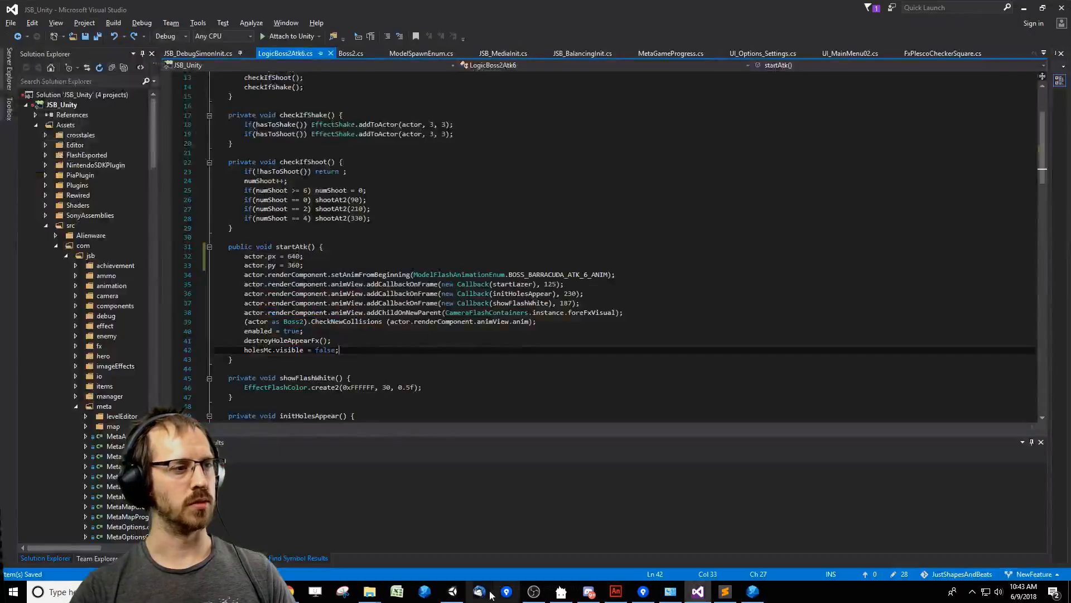
Switch to Unity, clear the console, play-test the Barracuda fight through its ending with audio unmuted, and stop the game.
left_click(454, 591)
left_click(863, 167)
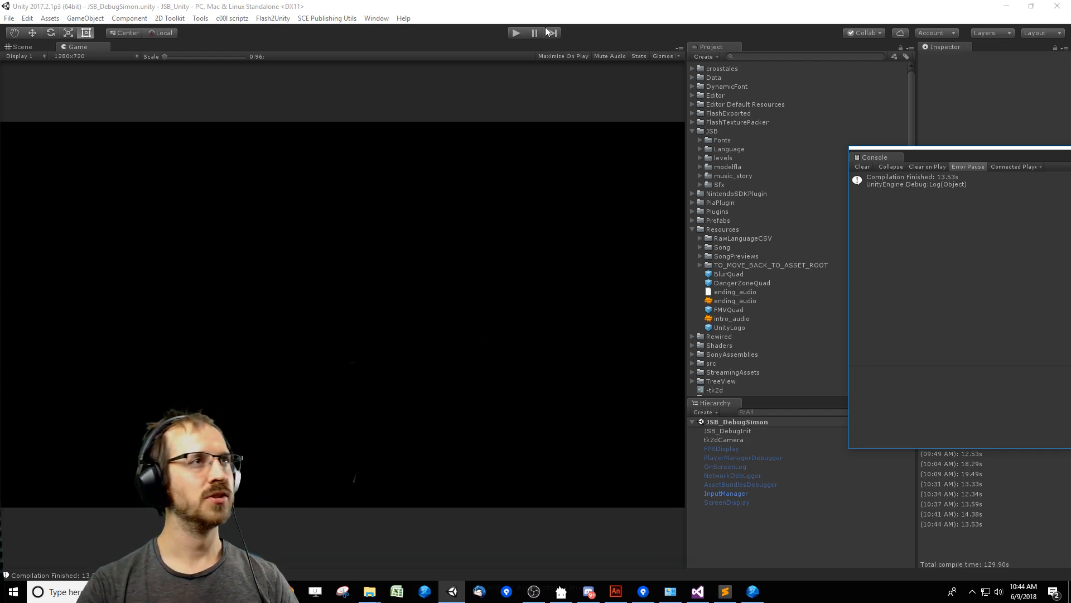
left_click(515, 34)
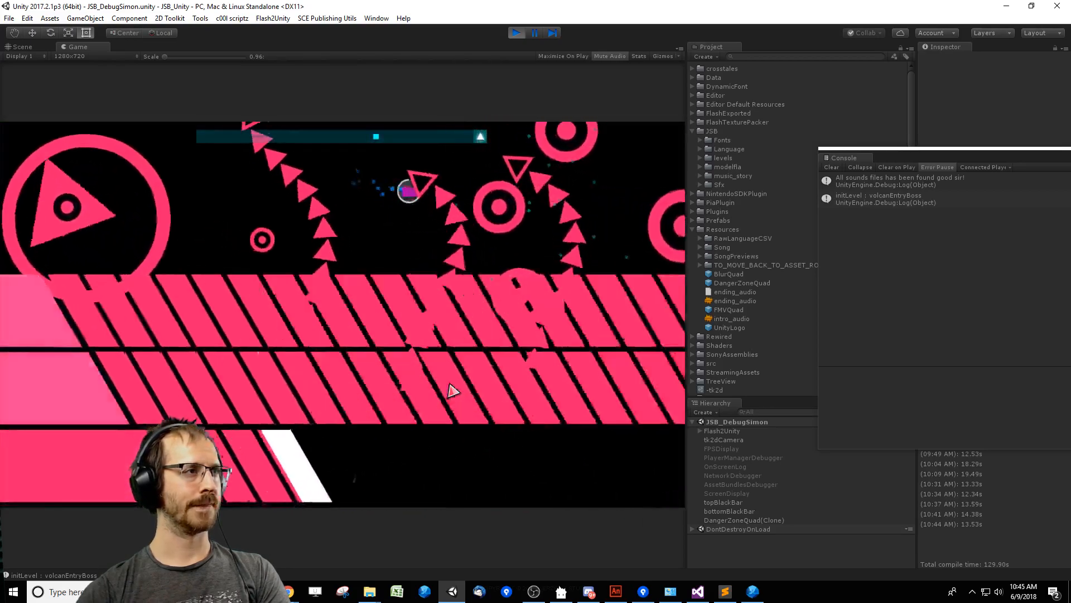
left_click(610, 55)
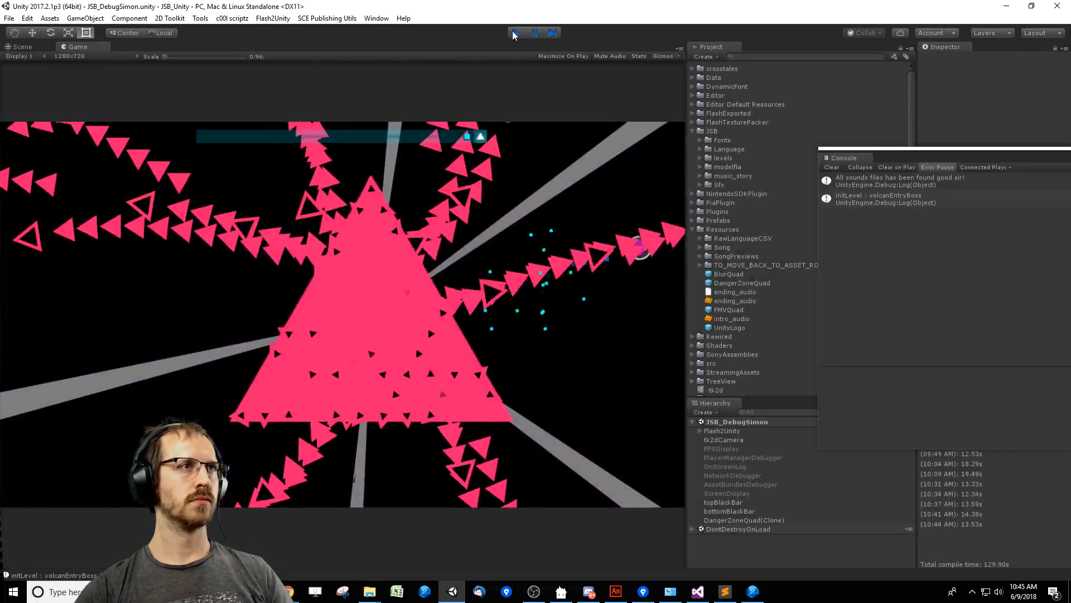
left_click(514, 34)
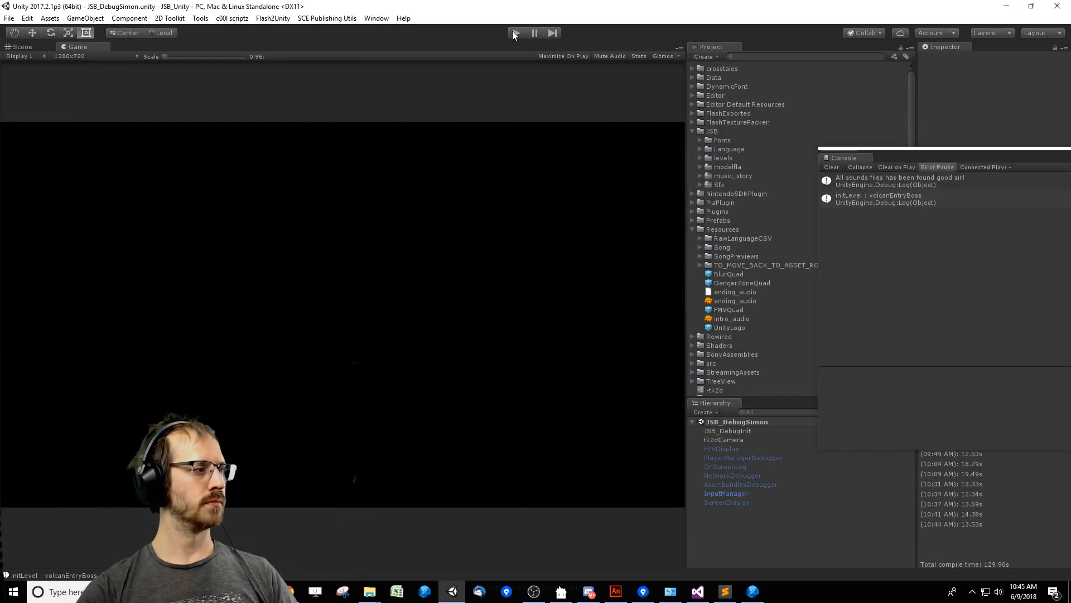
In Visual Studio, set both actor.px and actor.py to 0 in startAtk and save LogicBoss2Atk6.cs.
key("alt+Tab")
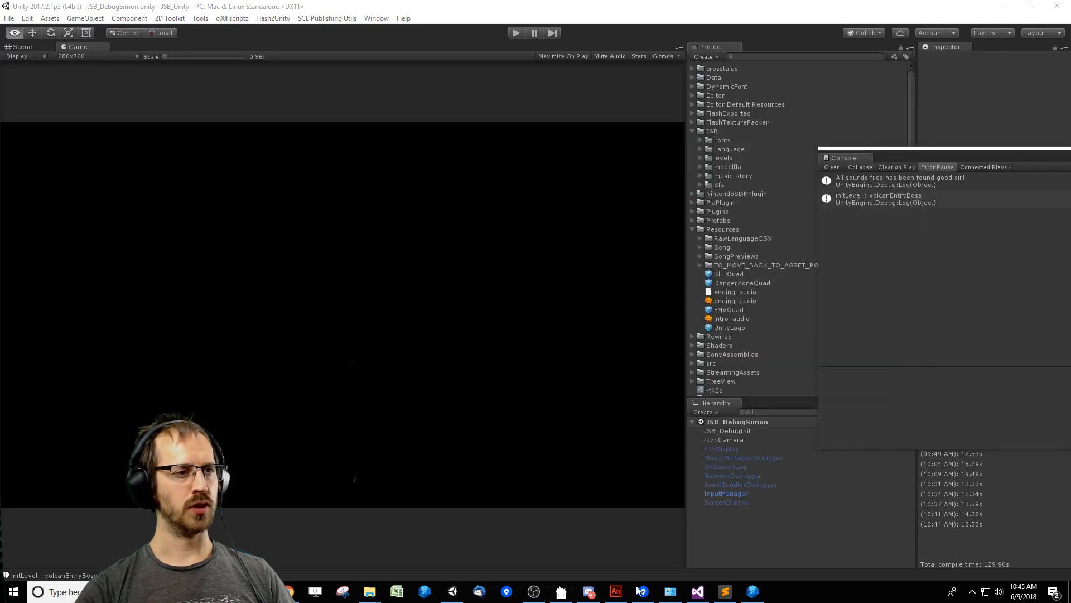
left_click(693, 594)
double_click(294, 256)
type("0")
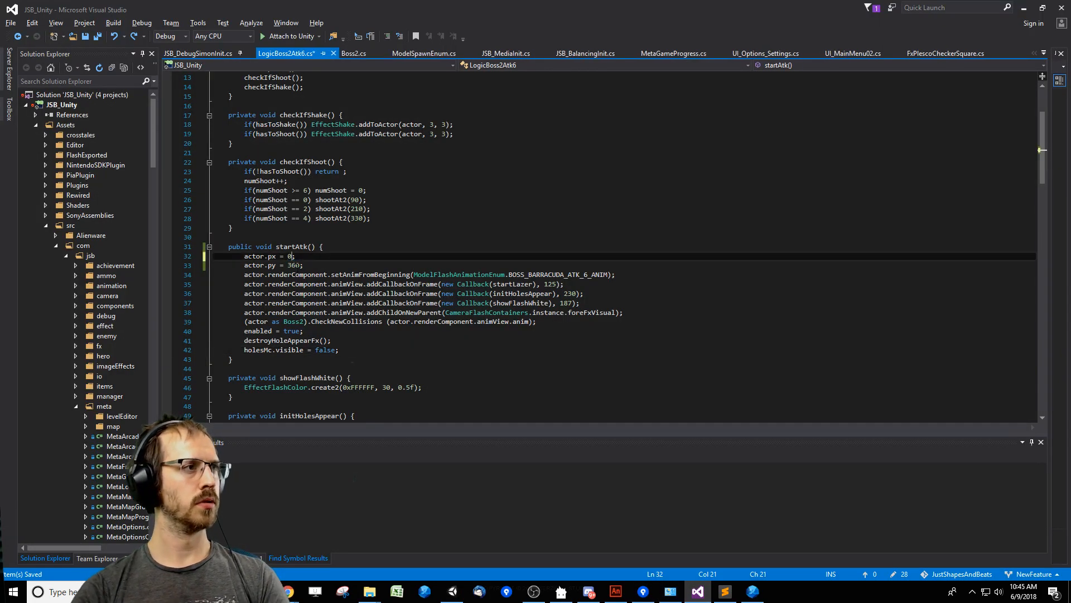
double_click(294, 265)
type("0")
left_click(375, 303)
left_click(446, 334)
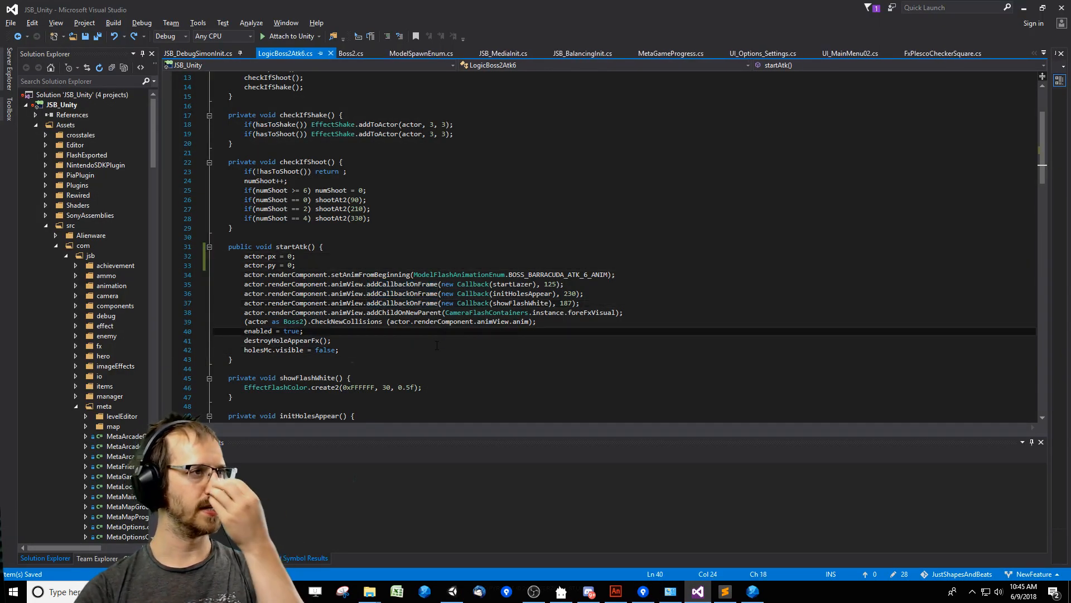
left_click(437, 351)
left_click(474, 339)
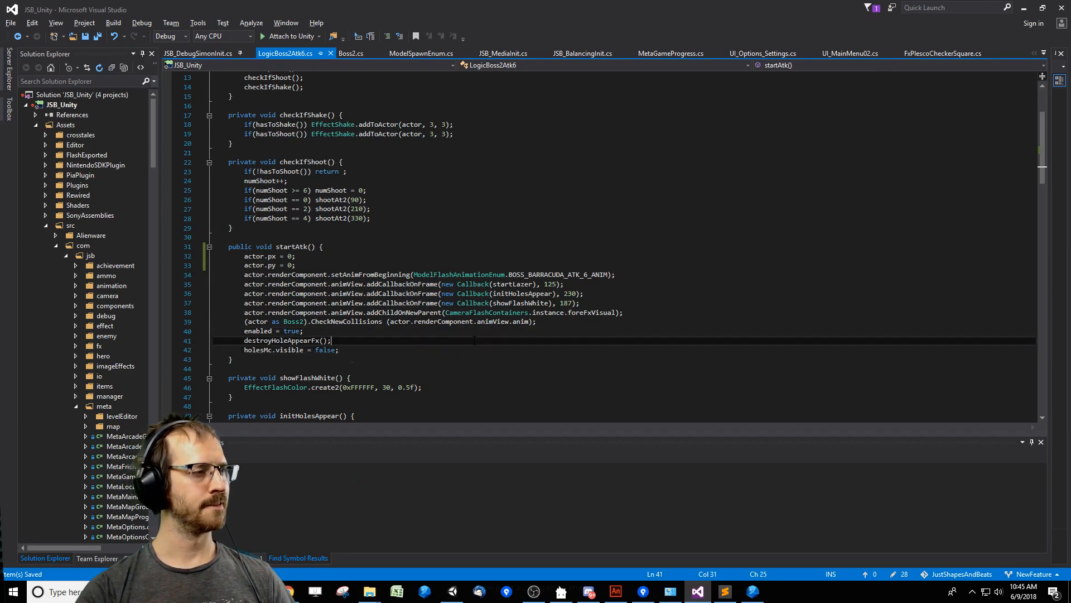
left_click(324, 264)
left_click(402, 332)
left_click(434, 342)
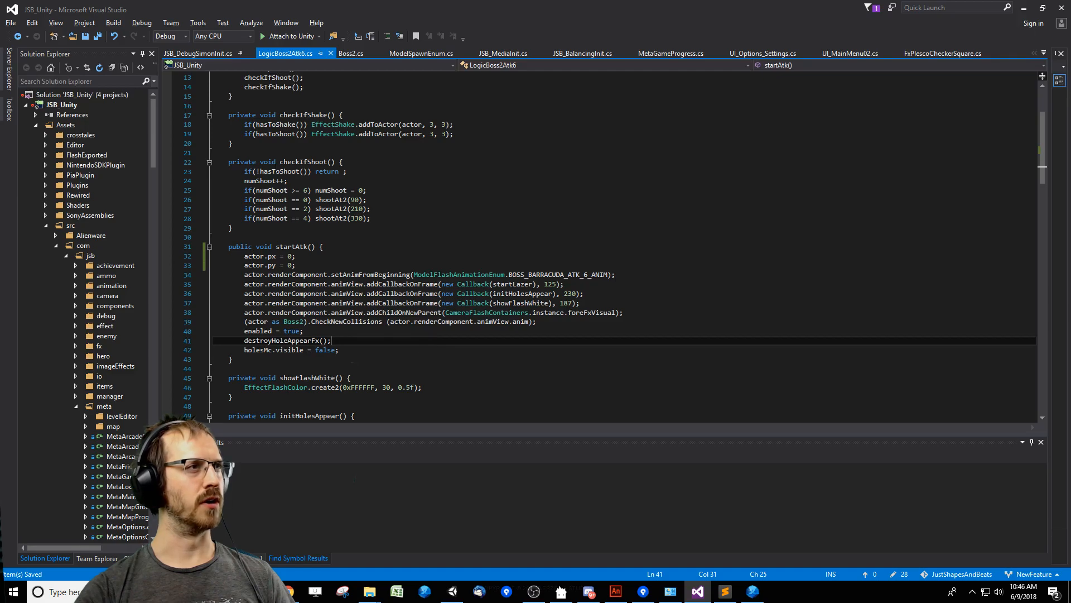
Review the atk6 case in Boss2.cs and the startAtk method it calls in LogicBoss2Atk6.cs.
left_click(209, 52)
left_click(350, 53)
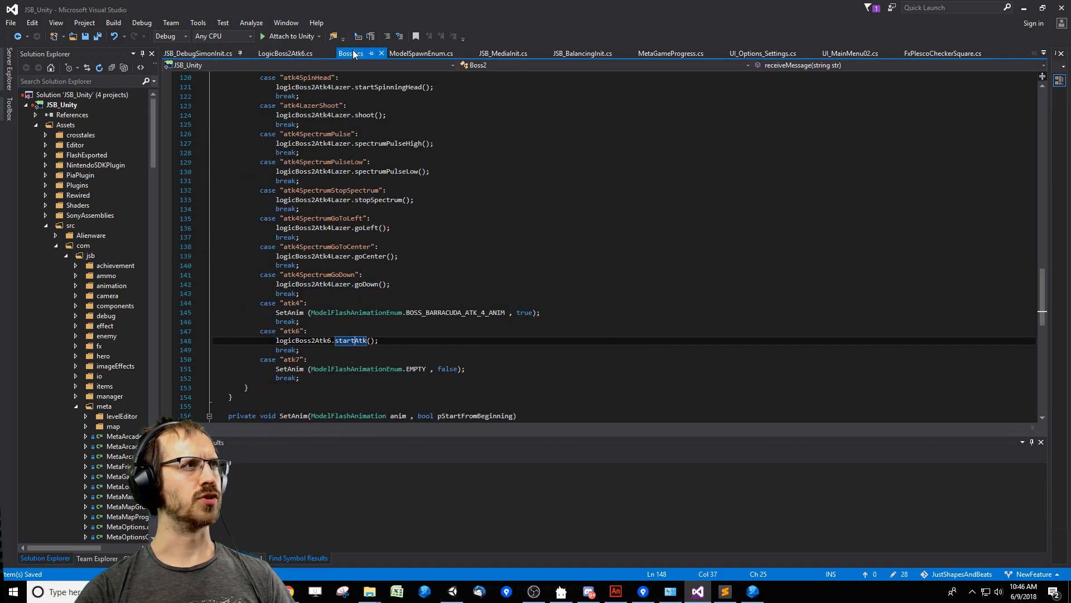
left_click(536, 340)
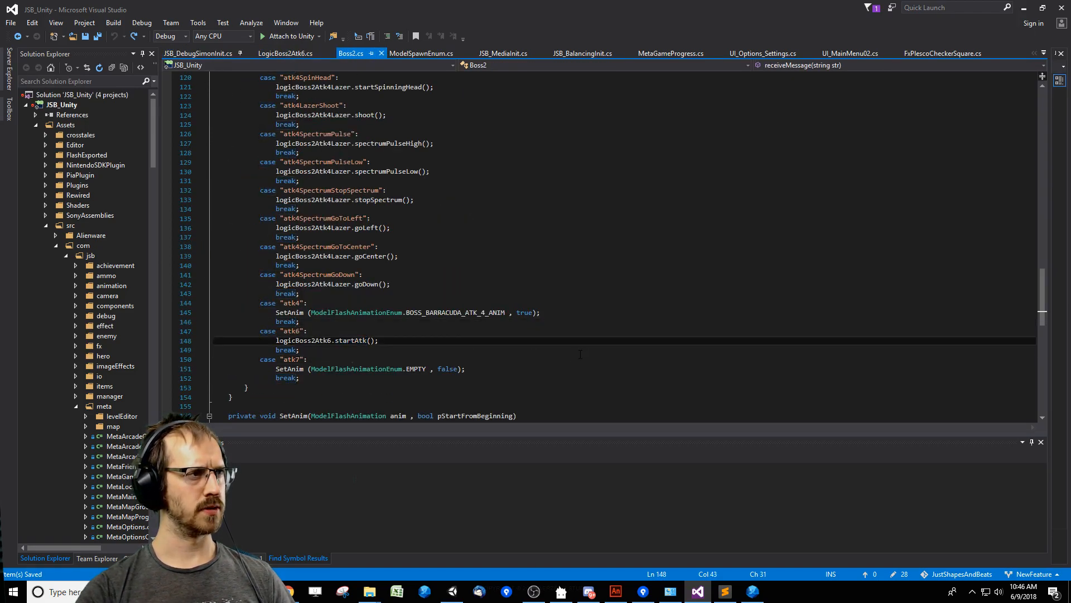
scroll(581, 354, "up", 3)
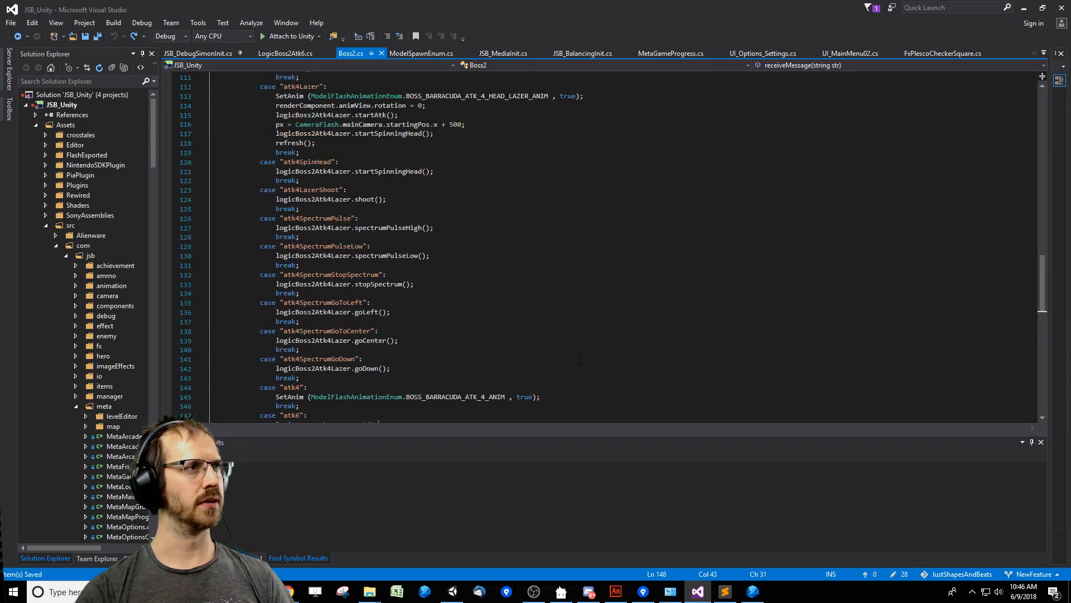
scroll(580, 360, "down", 4)
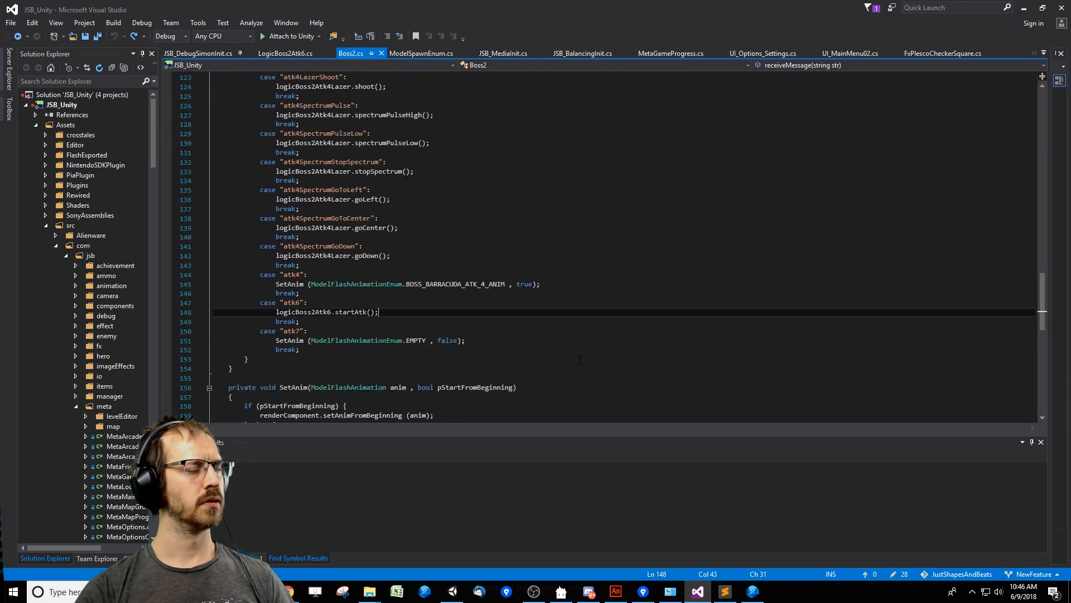
key("Up")
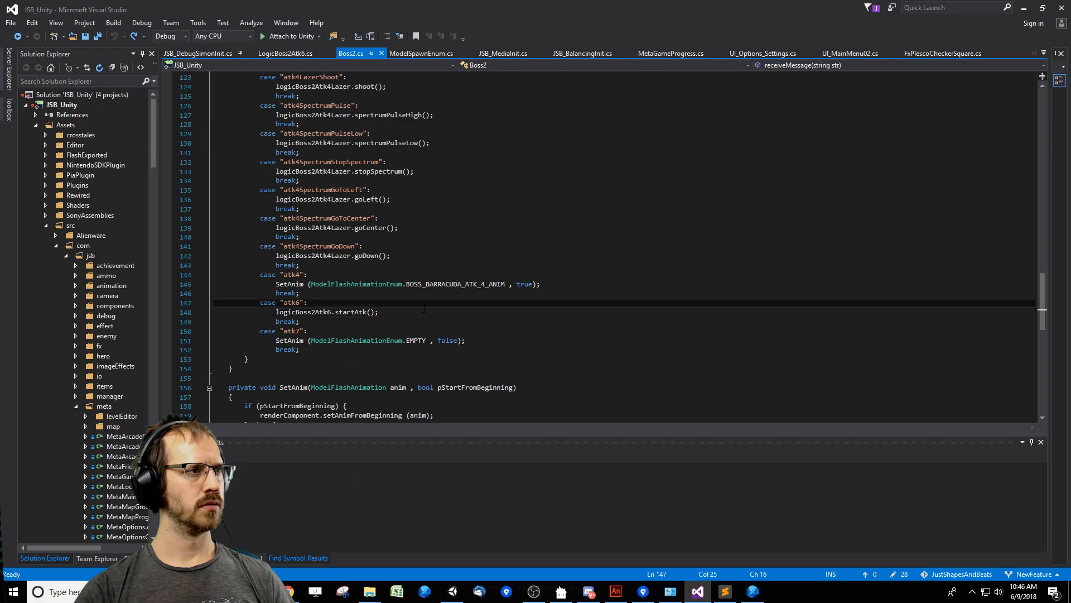
key("Down")
key("Up")
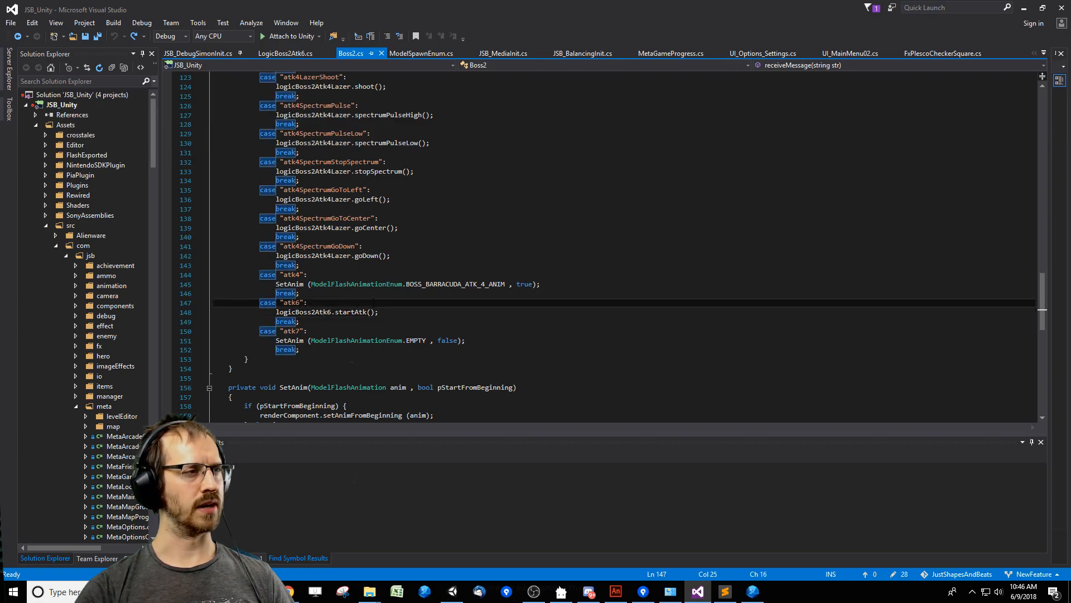
left_click(312, 312)
key("F12")
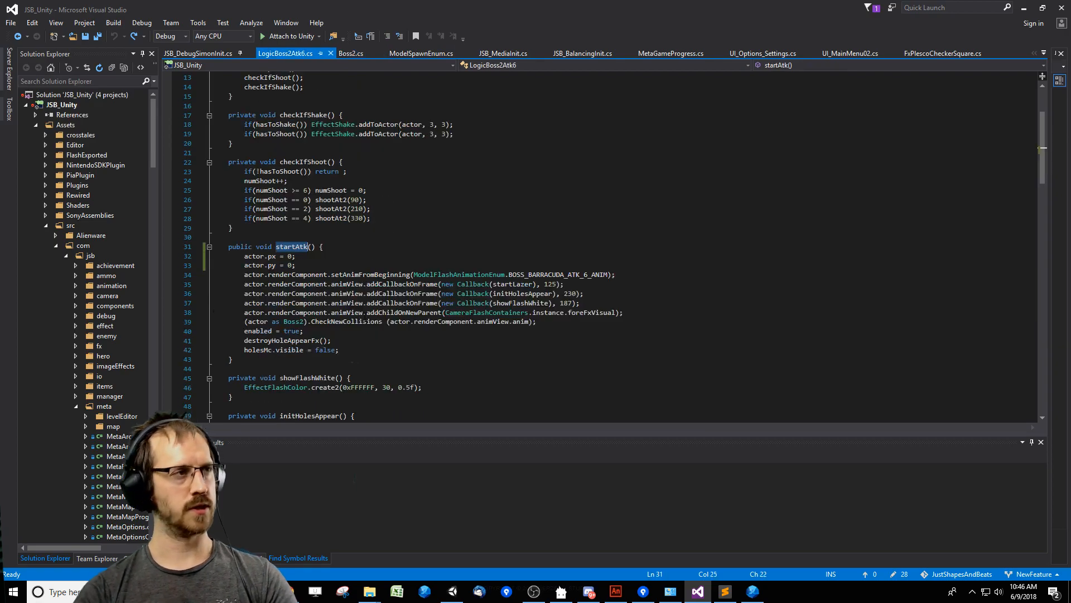
left_click(376, 350)
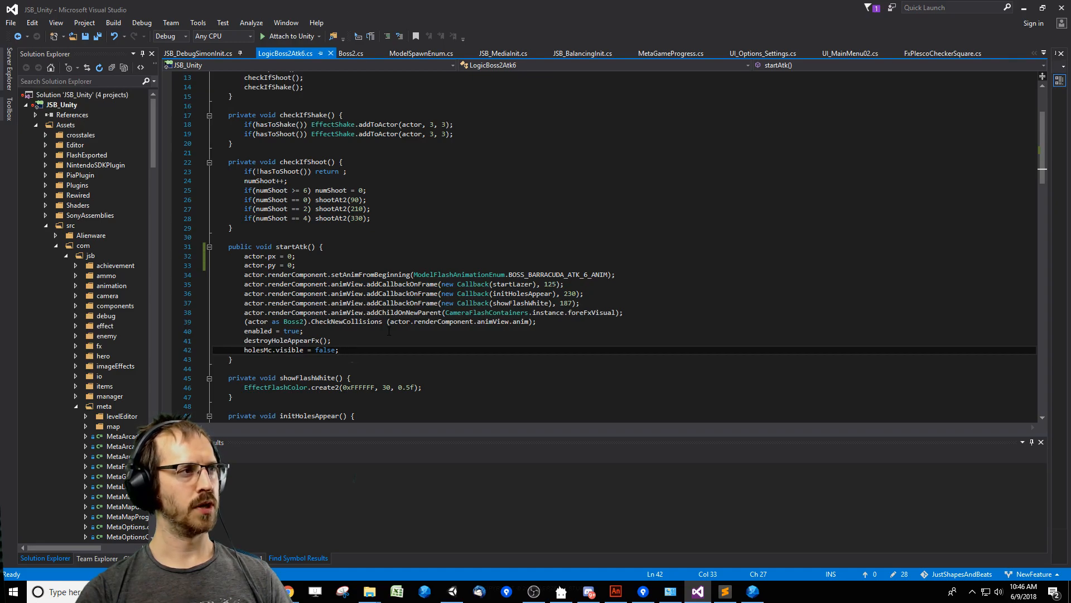
key("ctrl+minus")
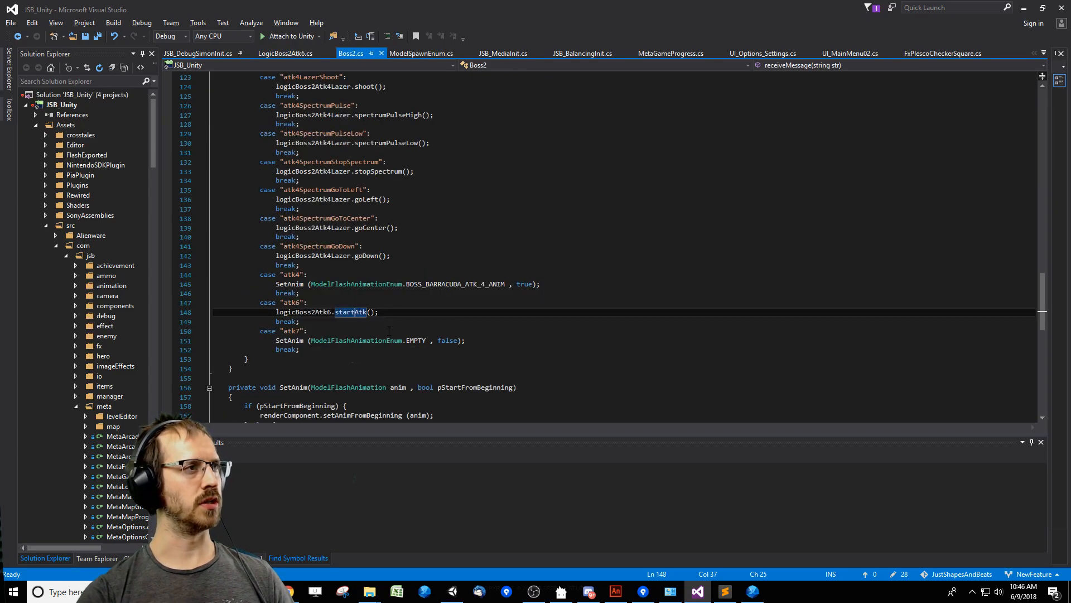
key("F12")
key("ctrl+minus")
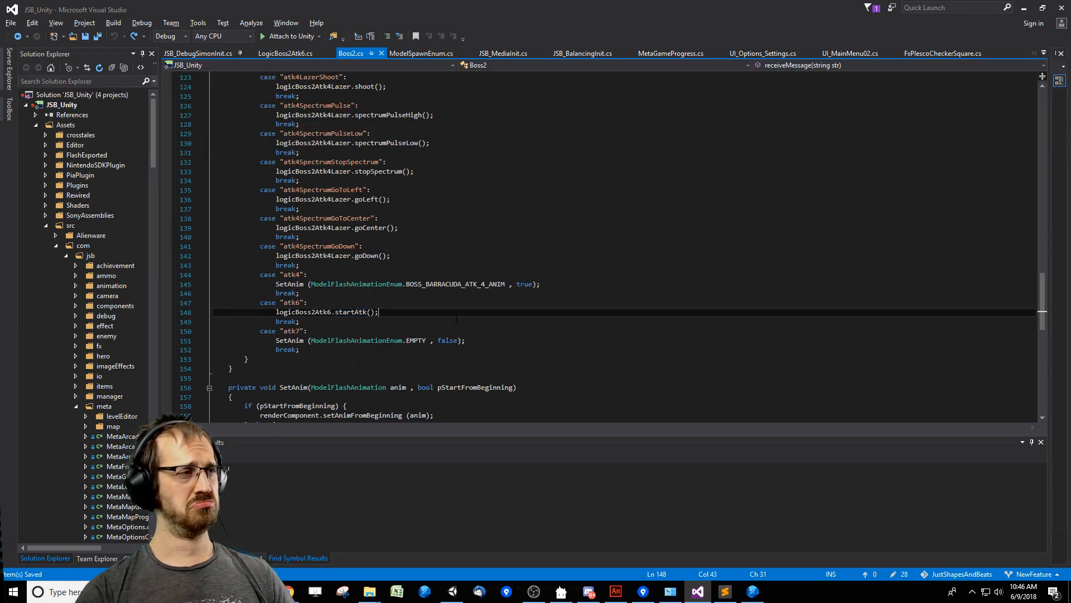
Trace the atk4SpectrumGoToCenter case through goCenter to the initForCenter method in LogicAtk4Move.cs.
key("ctrl+minus")
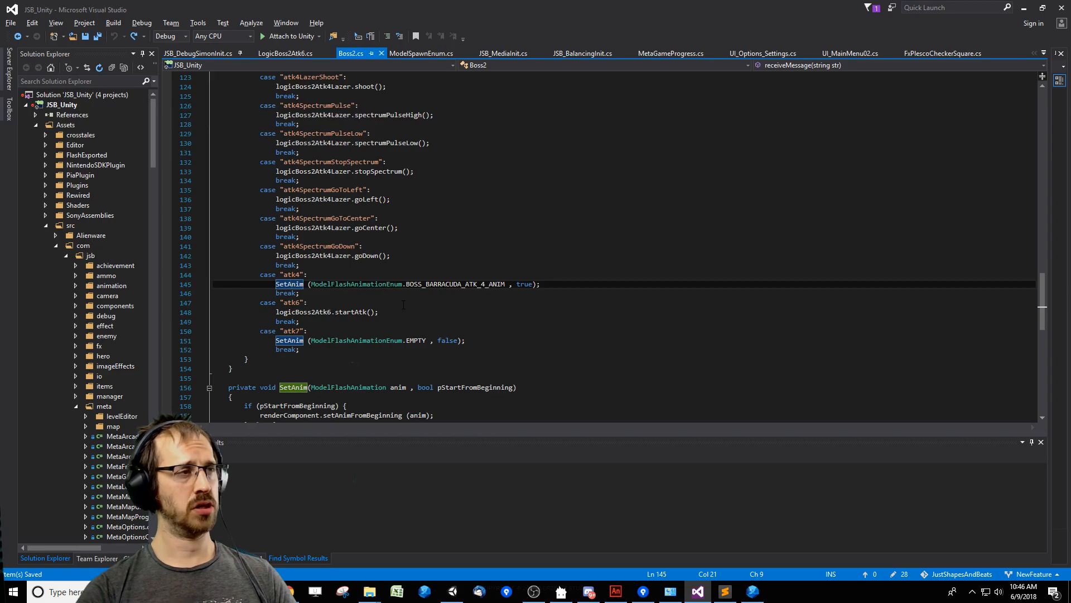
key("ctrl+minus")
key("ctrl+minus")
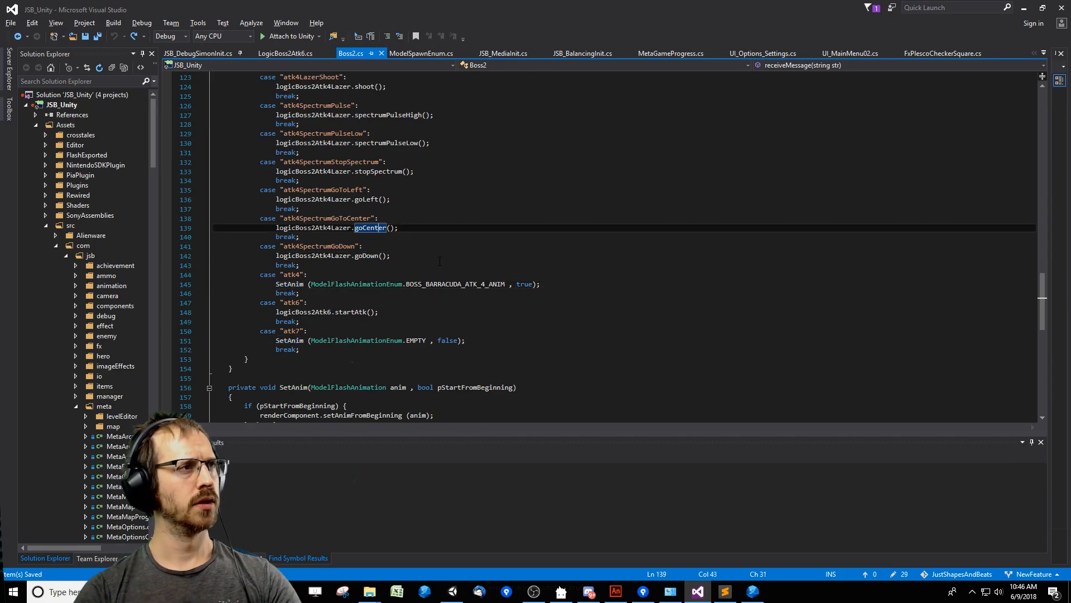
key("F12")
left_click(380, 266)
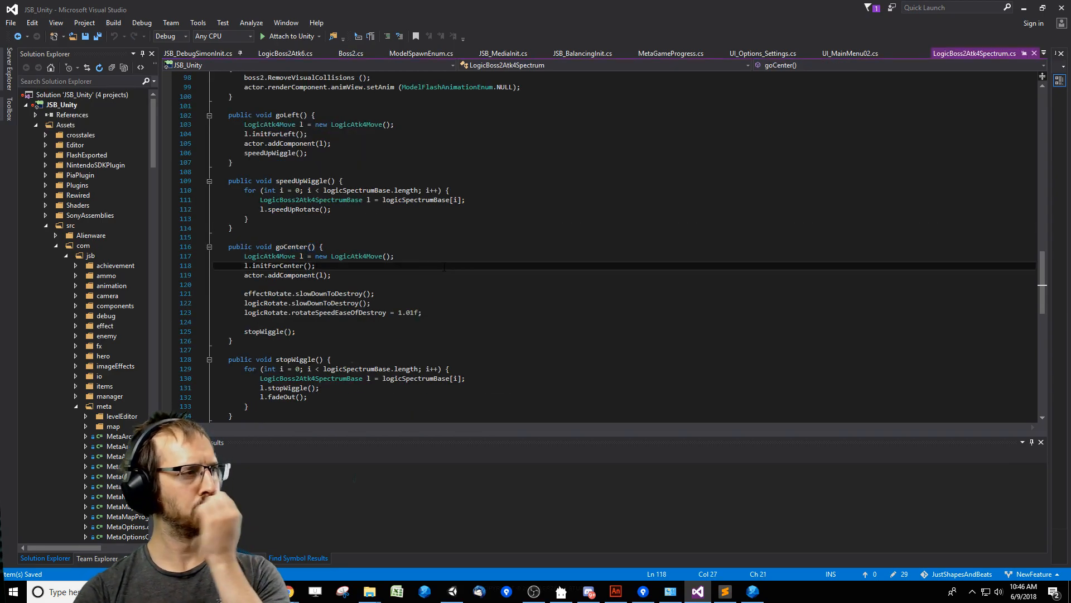
left_click(372, 256)
left_click(278, 266)
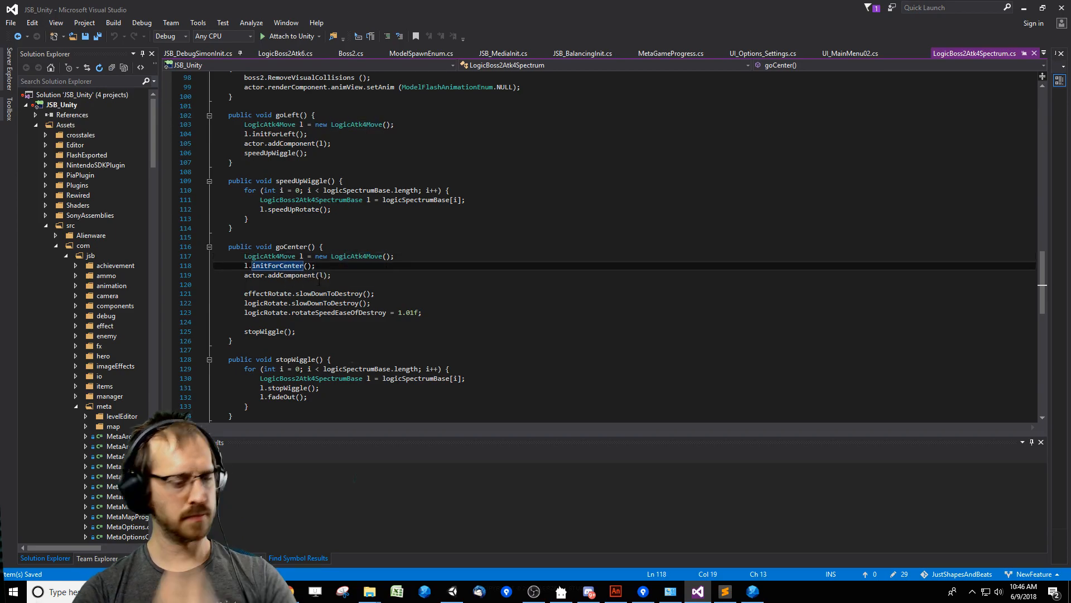
key("F12")
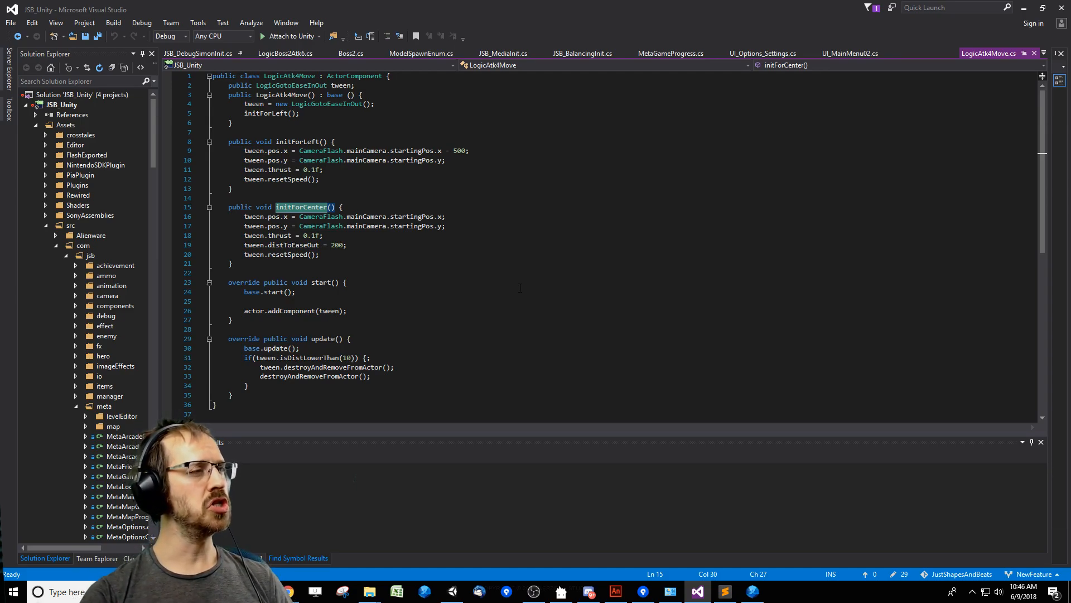
Check the distToEaseOut definition, then comment out the tween.distToEaseOut line in initForCenter and save LogicAtk4Move.cs.
left_click(519, 263)
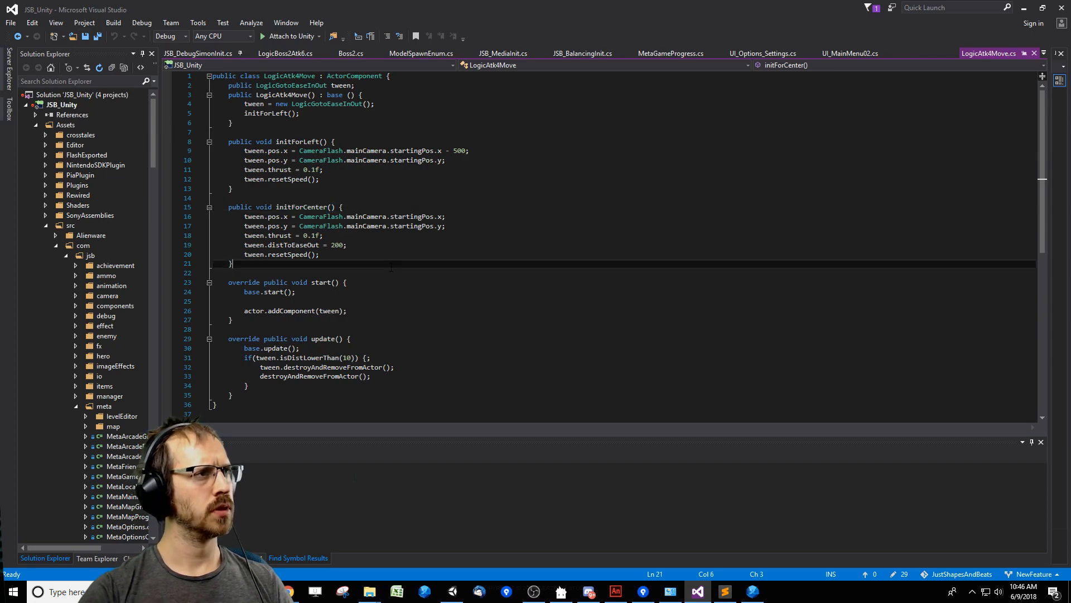
left_click(308, 245)
key("F12")
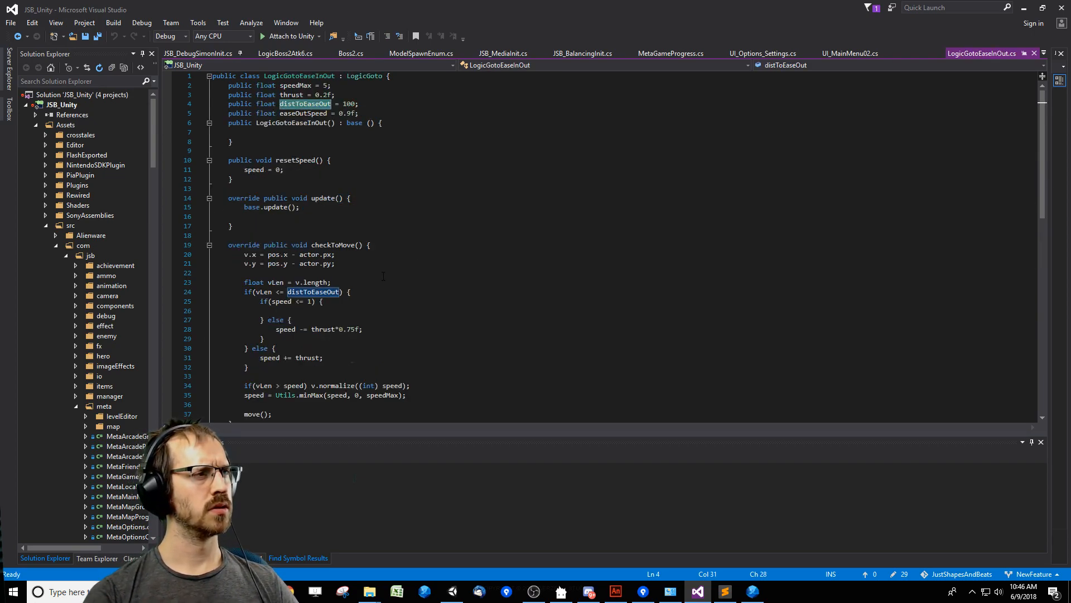
key("ctrl+minus")
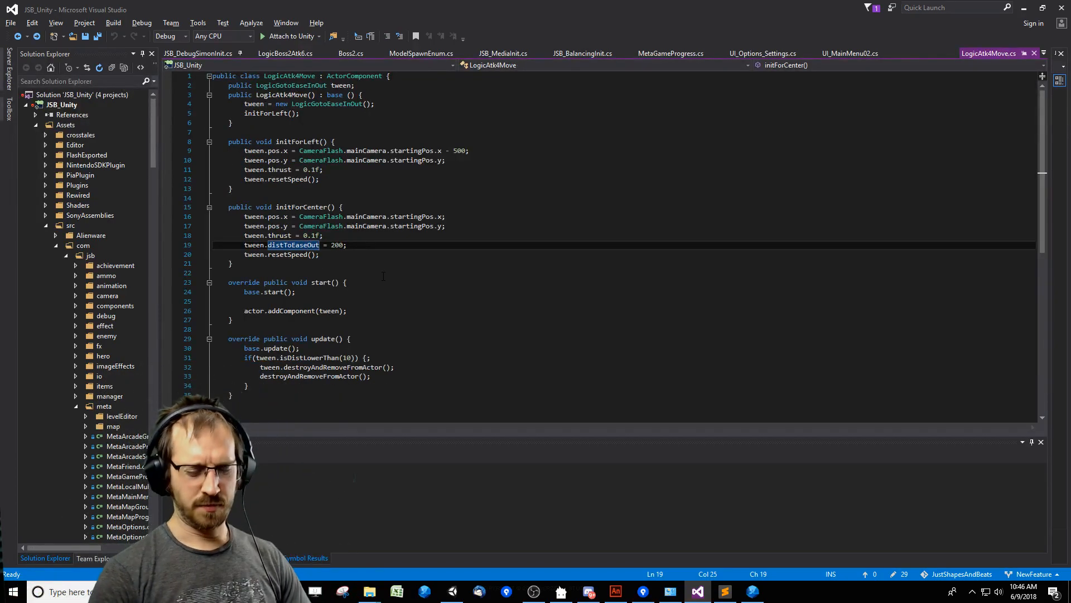
key("ctrl+k")
key("ctrl+c")
key("ctrl+s")
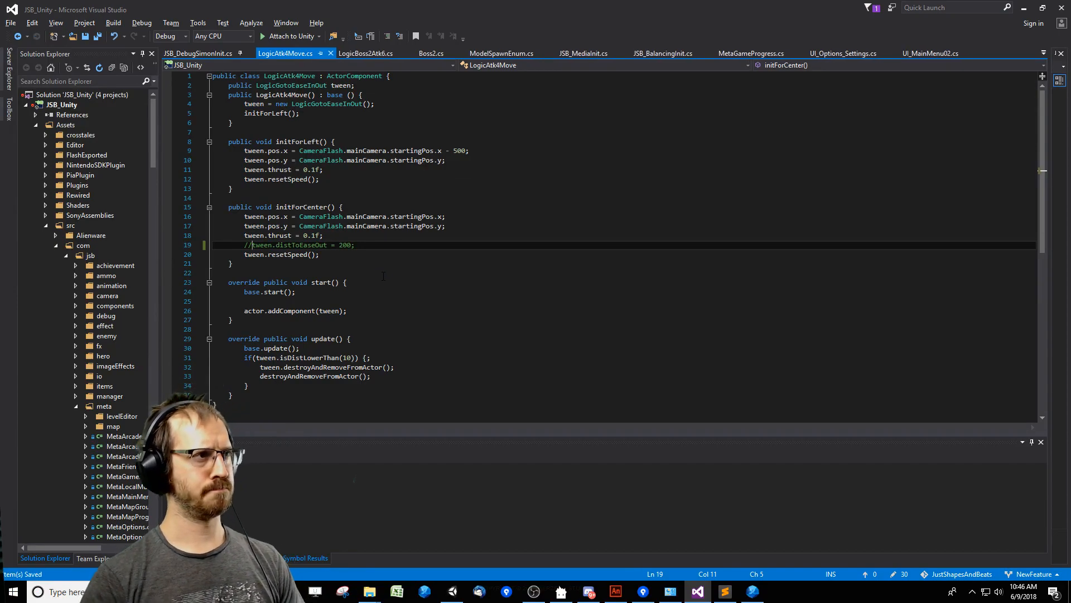
Return to startAtk in LogicBoss2Atk6.cs, comment out the actor.px and actor.py assignments as one block, and save the file.
key("ctrl+minus")
key("ctrl+minus")
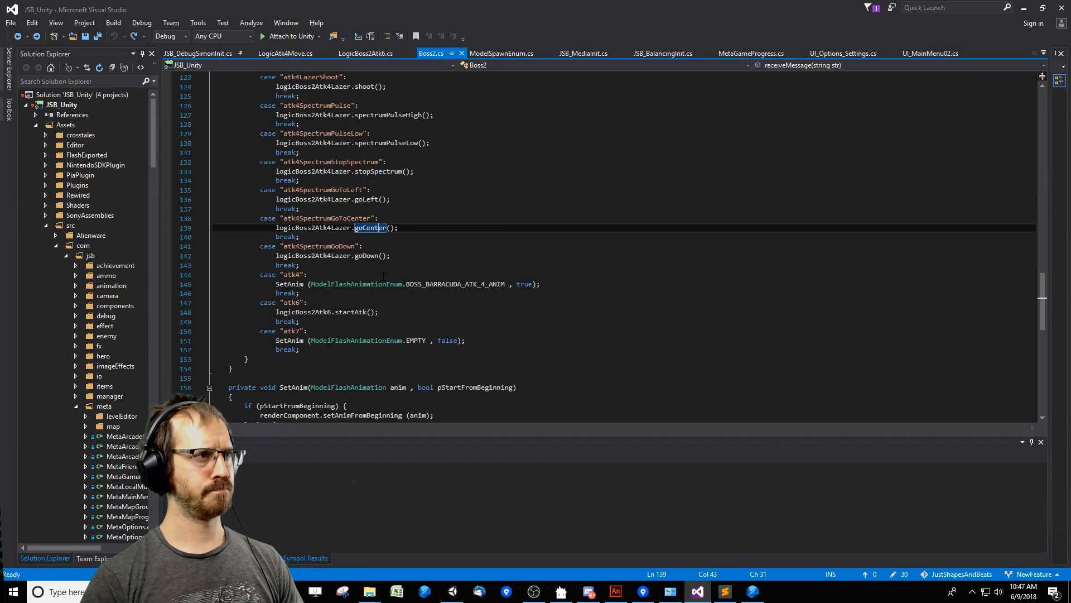
left_click(337, 312)
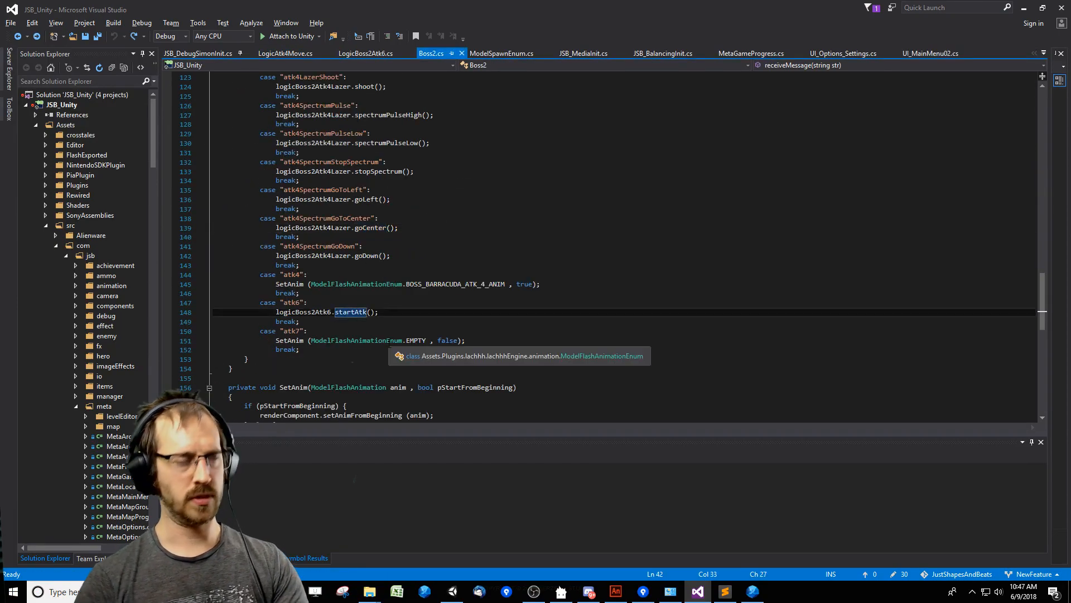
key("F12")
left_click(311, 265)
type("*/")
key("Up")
key("Home")
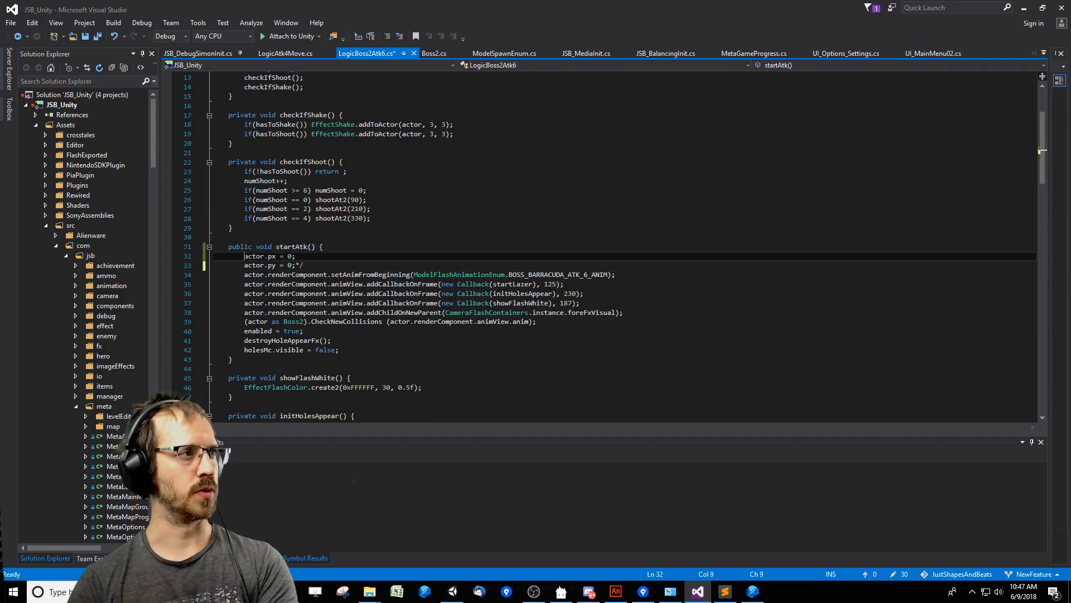
key("ctrl+s")
key("Down")
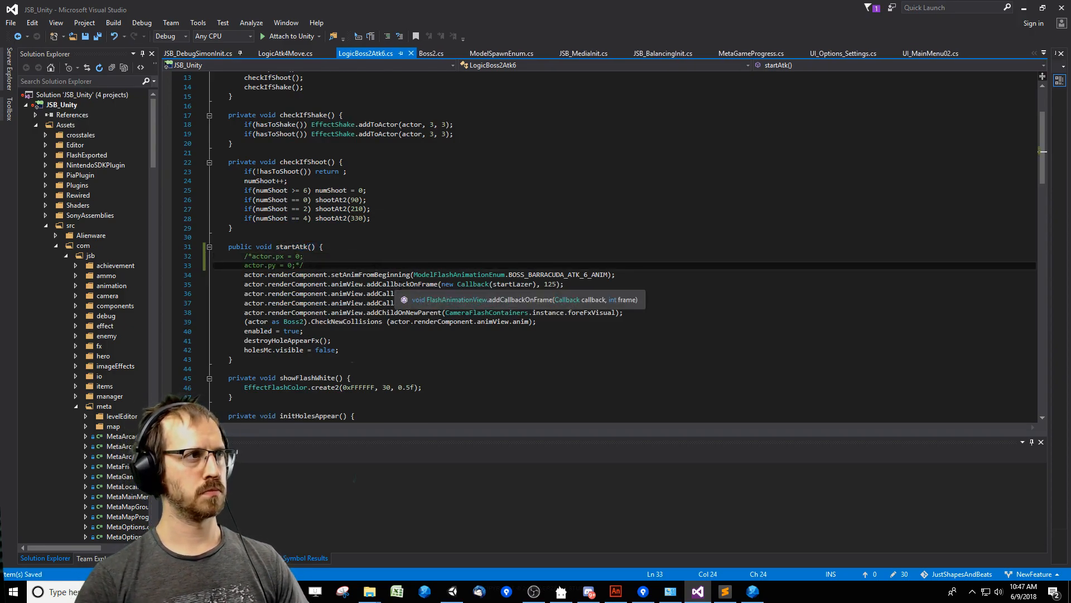
Switch to Unity, start a play test of the Barracuda fight, clear the console and move its window off the game view.
key("alt+Tab")
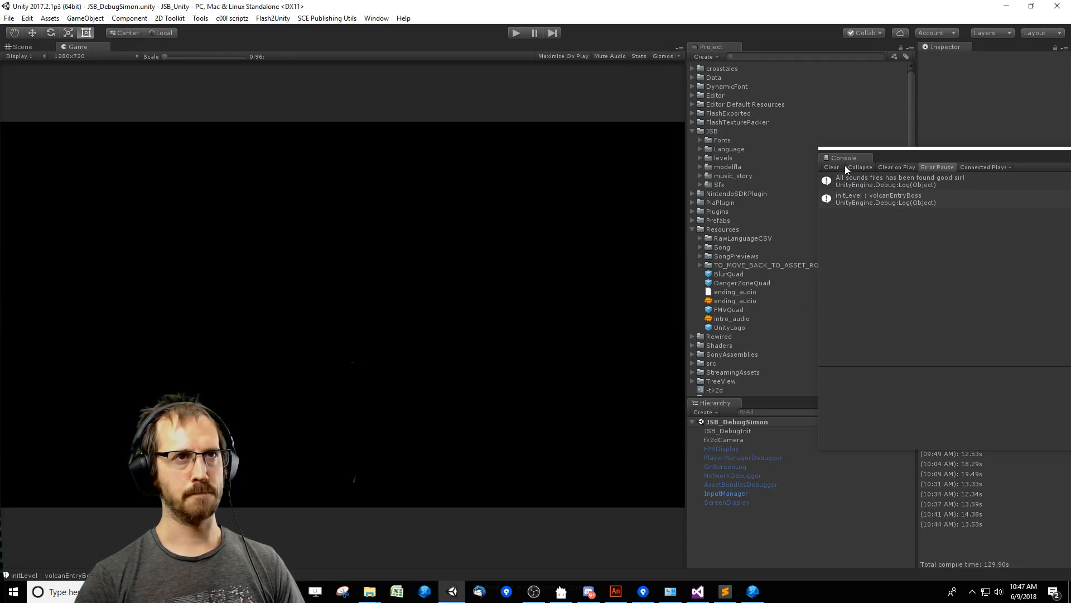
left_click_drag(886, 155, 795, 136)
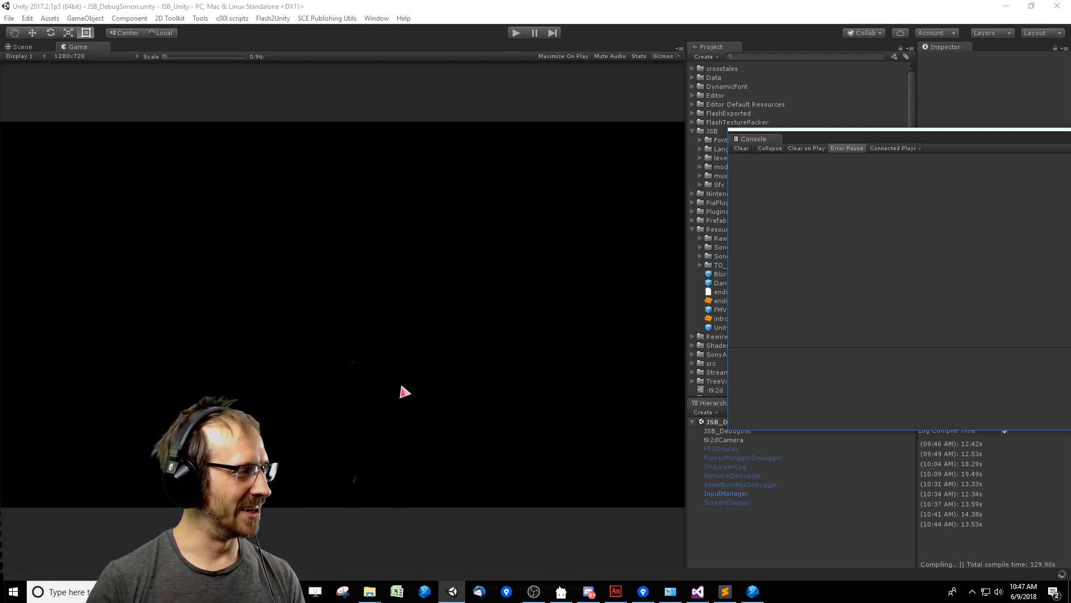
left_click(742, 148)
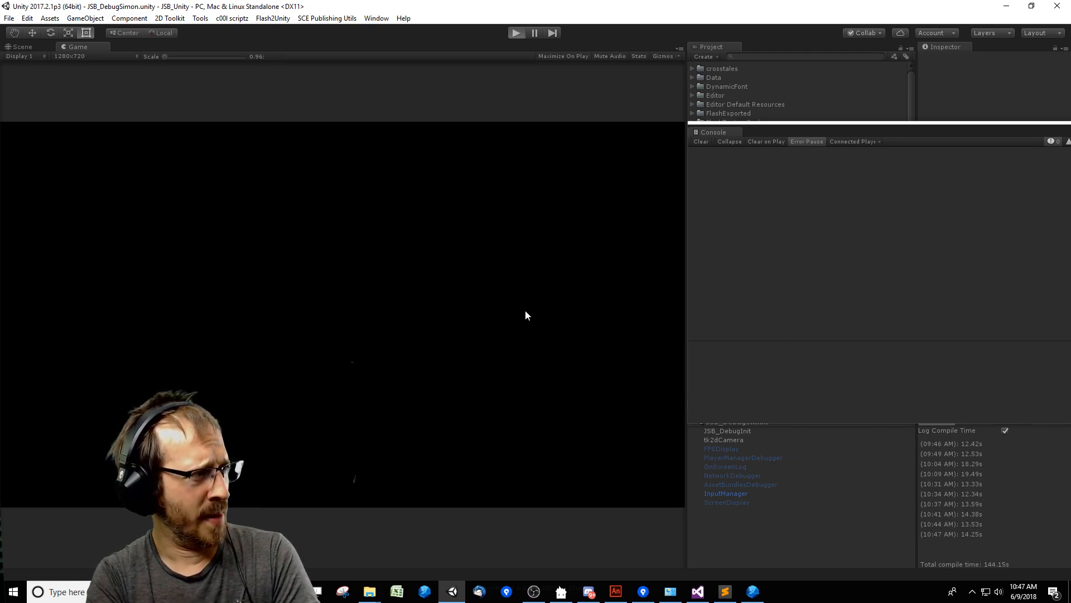
key("ctrl+p")
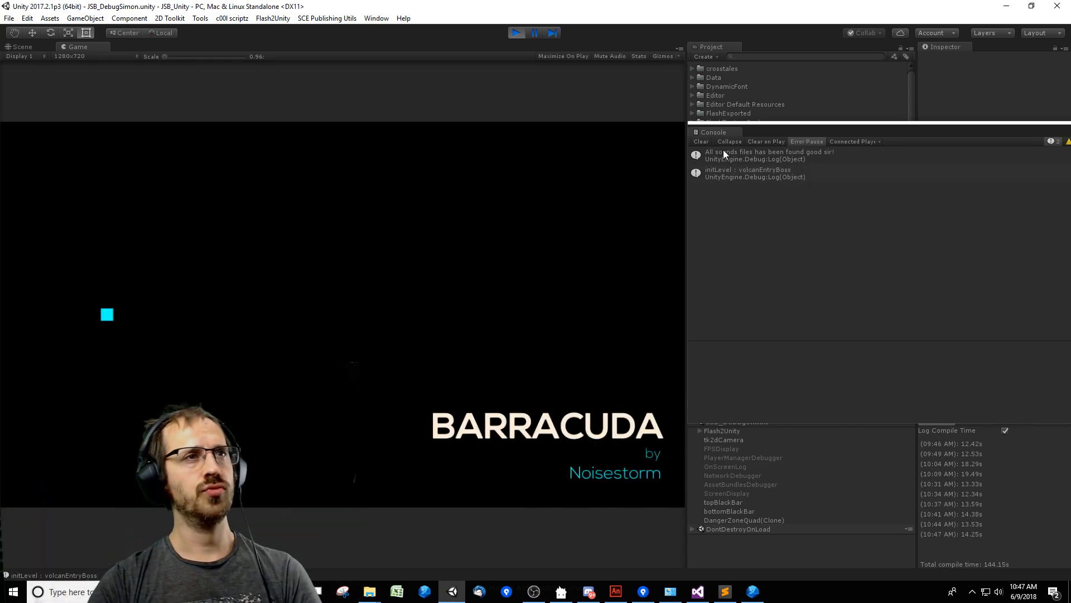
left_click(702, 142)
left_click_drag(740, 133, 796, 134)
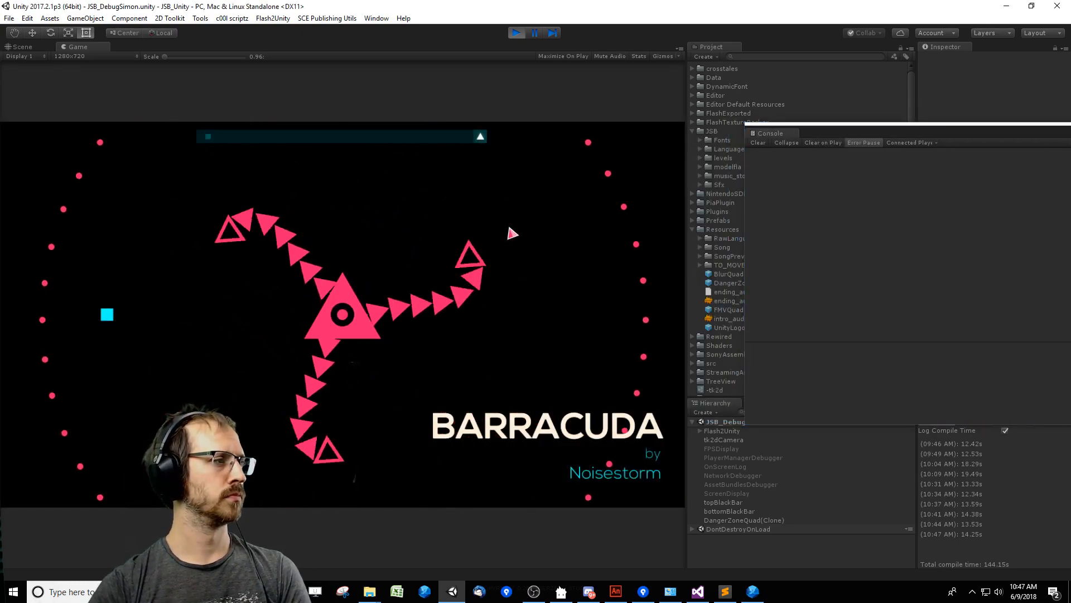
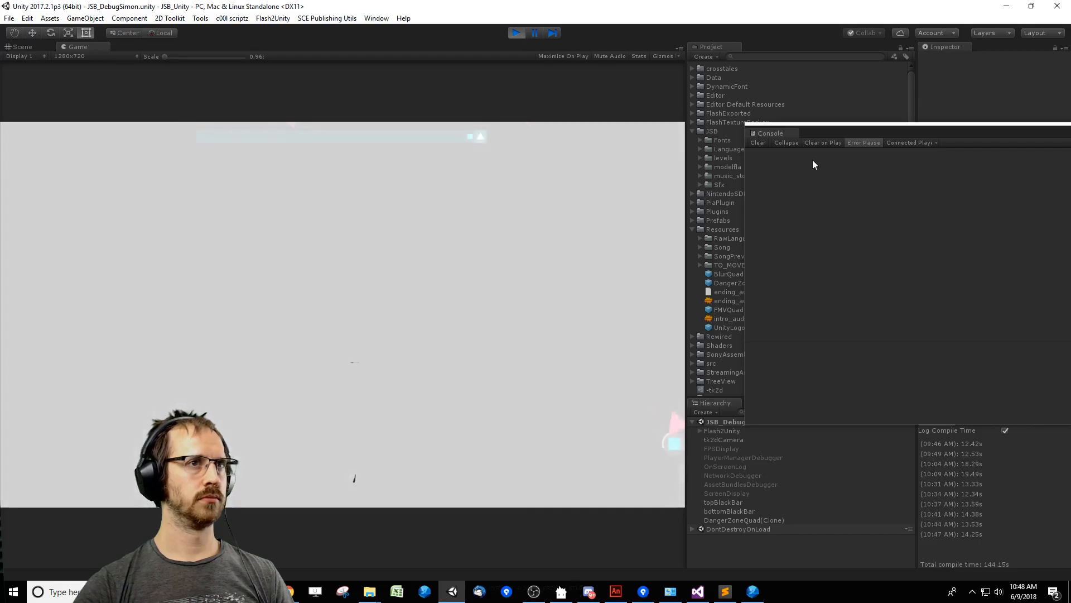
Clear the Unity console, shift its window slightly and stop the running game.
left_click(761, 143)
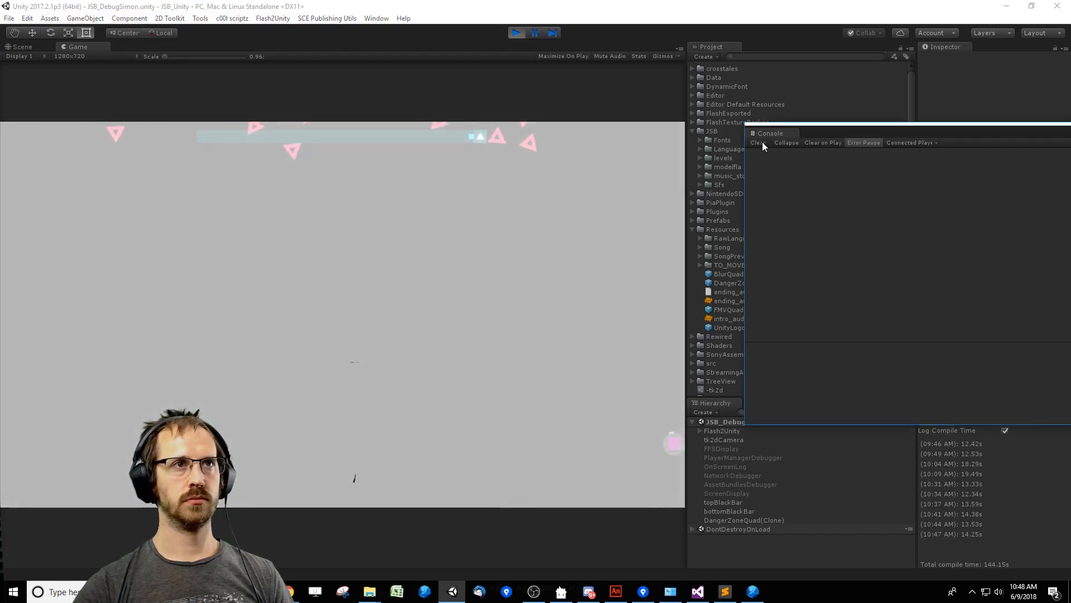
left_click_drag(835, 132, 847, 133)
left_click(517, 34)
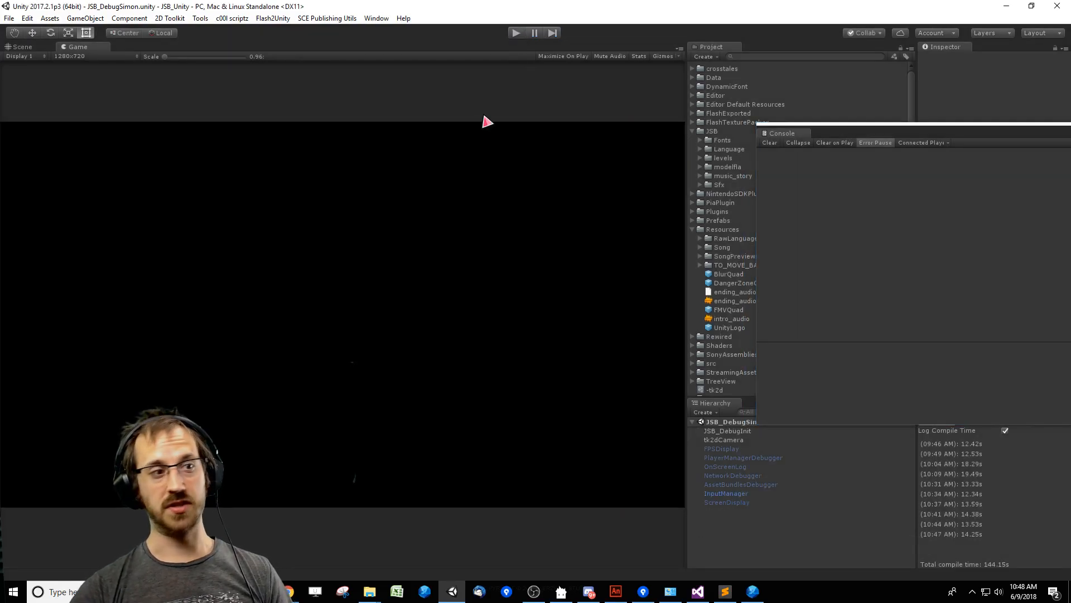
Switch to FDT and start a debug run of the JSB_LevelEditor application.
left_click(703, 595)
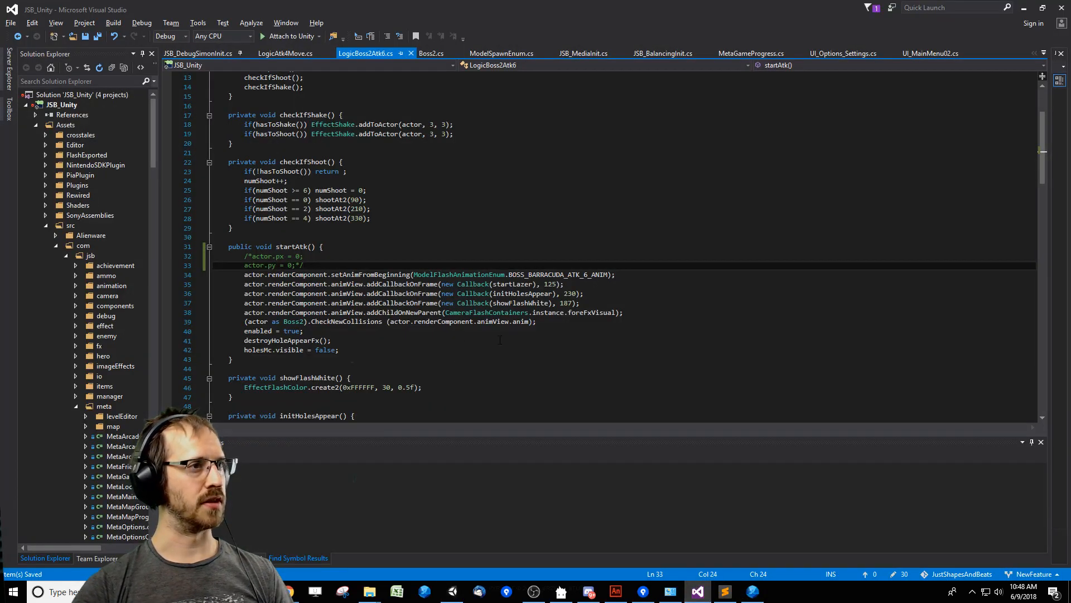
left_click(581, 372)
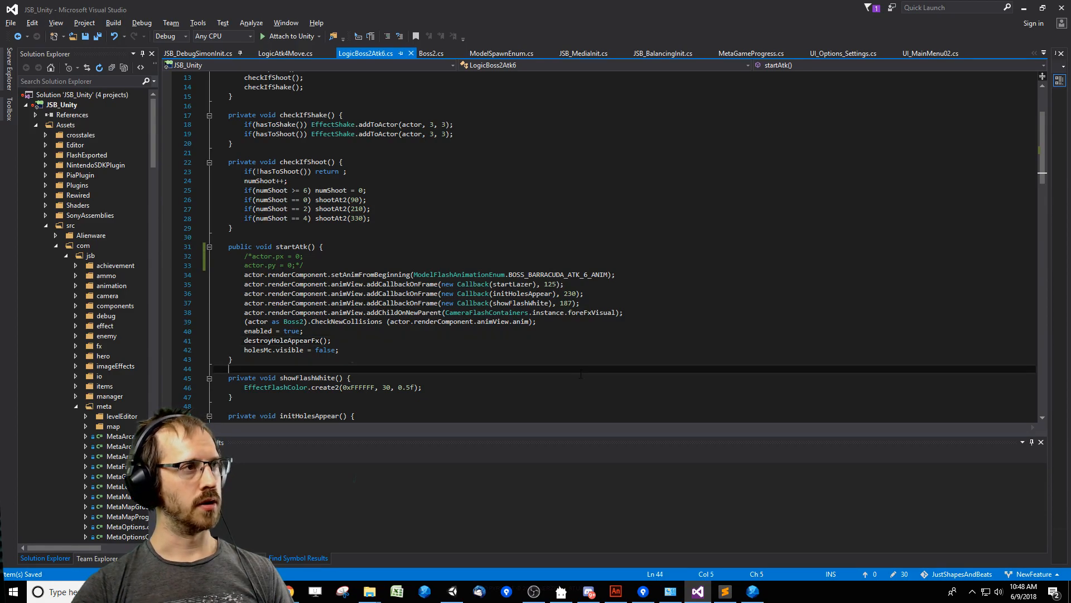
left_click(752, 593)
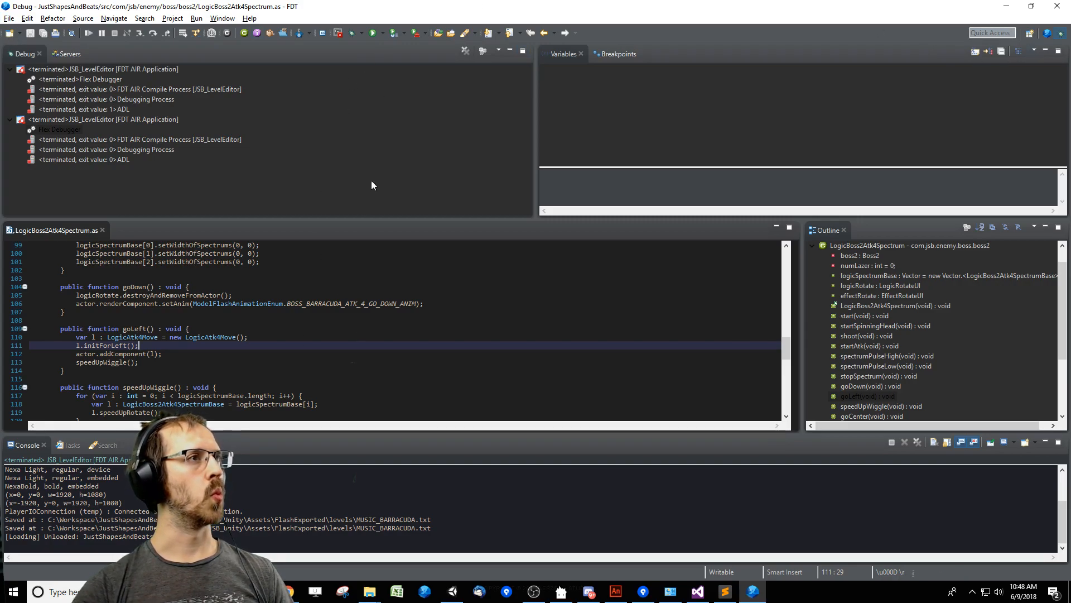
left_click(350, 373)
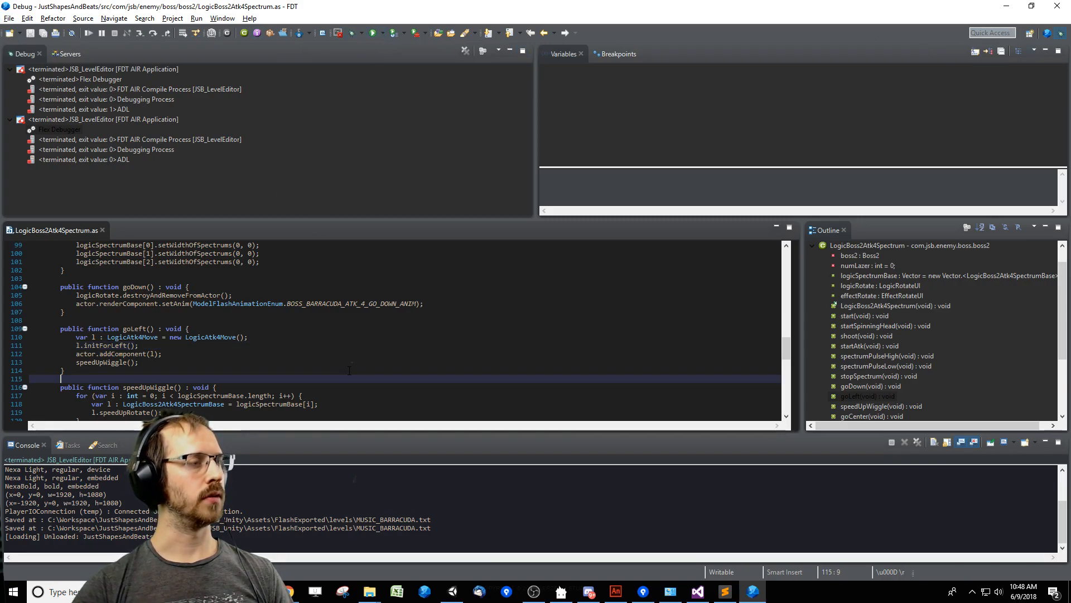
key("F11")
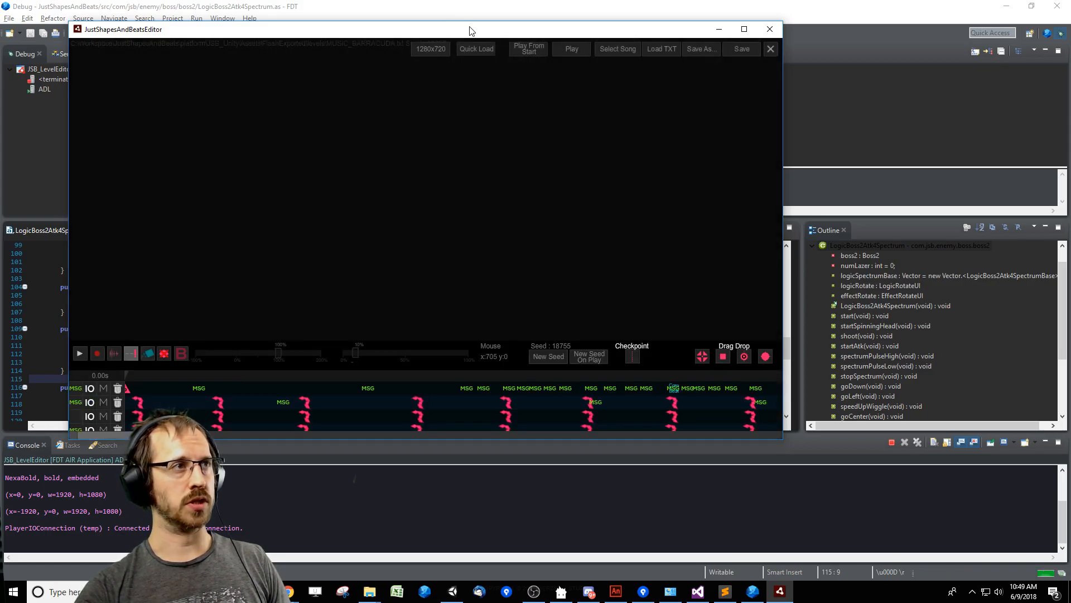
Move the FxSquareAppearStay event below the MSG marker earlier on the timeline, to a time of about 99050, and play back that section.
left_click_drag(469, 30, 552, 51)
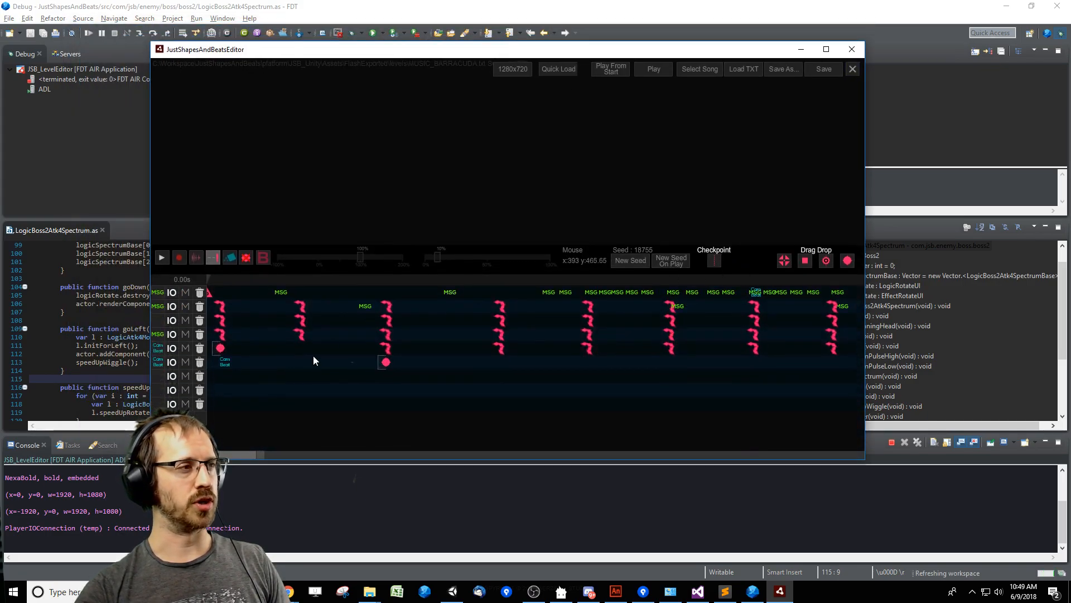
left_click_drag(246, 455, 548, 455)
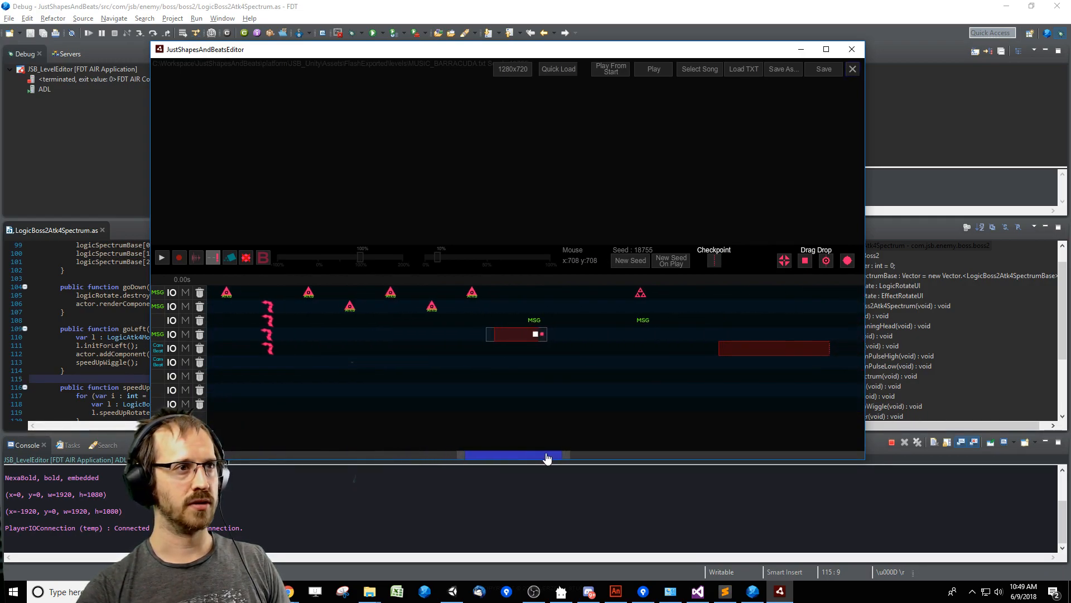
left_click(521, 333)
left_click(544, 370)
left_click_drag(523, 333, 513, 333)
left_click(484, 281)
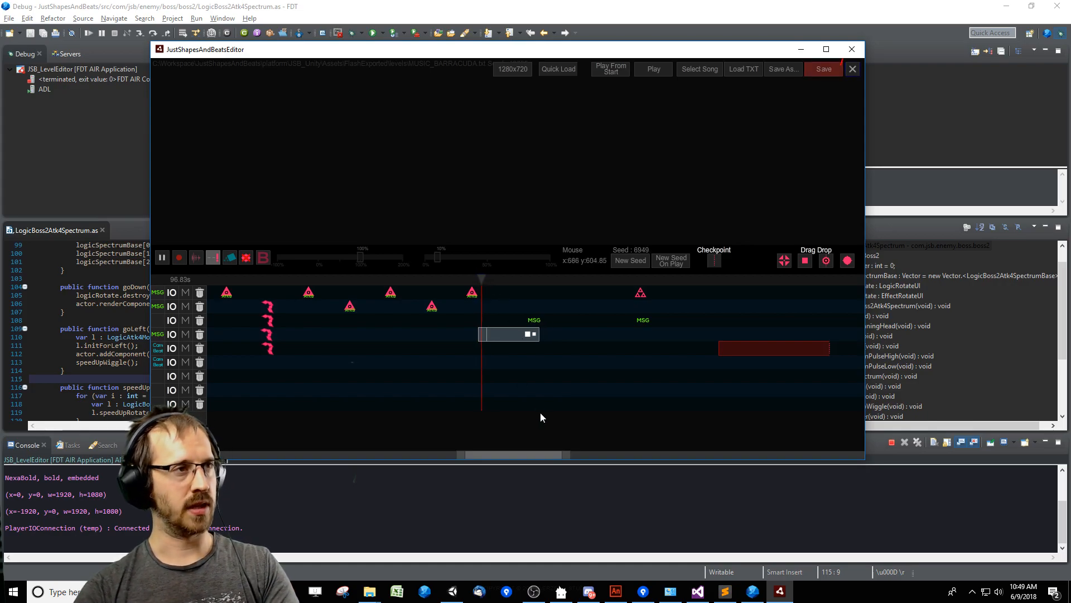
key("space")
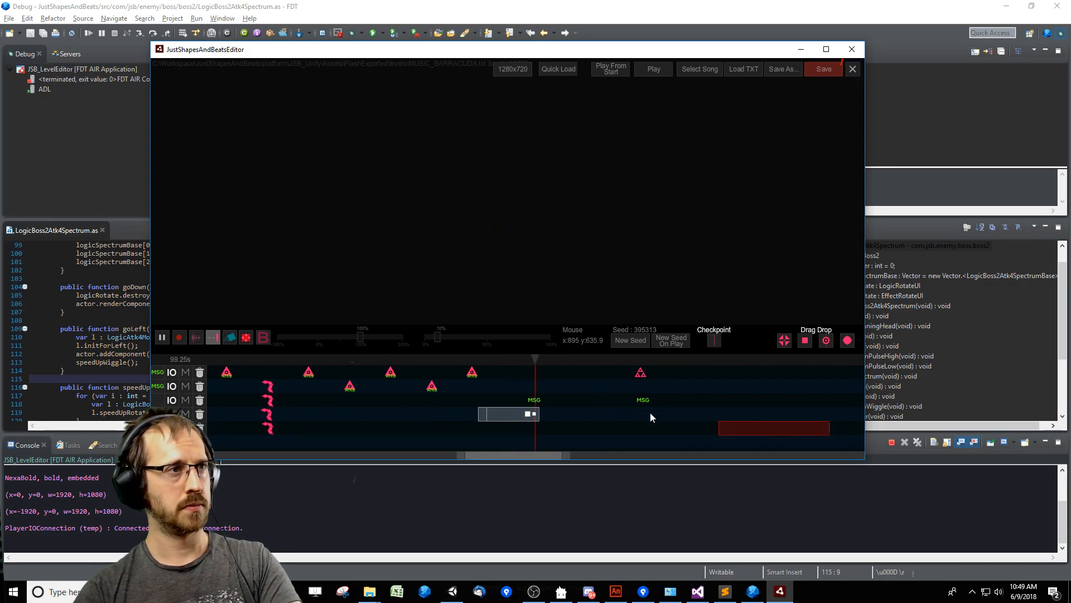
key("space")
Set the FxSquareAppearStay event's Outro to 500 and replay the timeline around it.
double_click(527, 420)
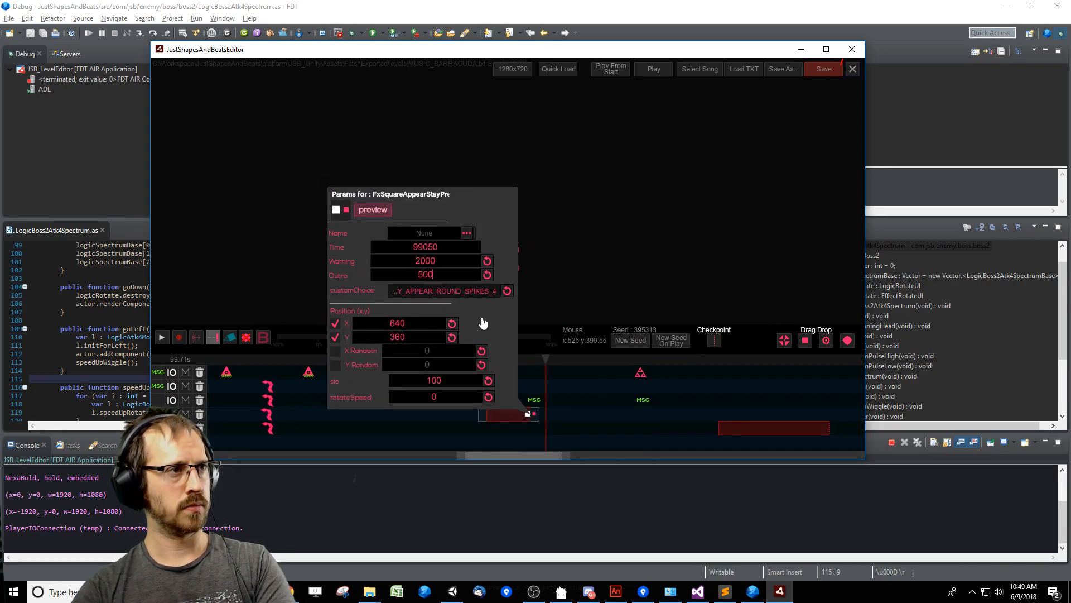
left_click(529, 370)
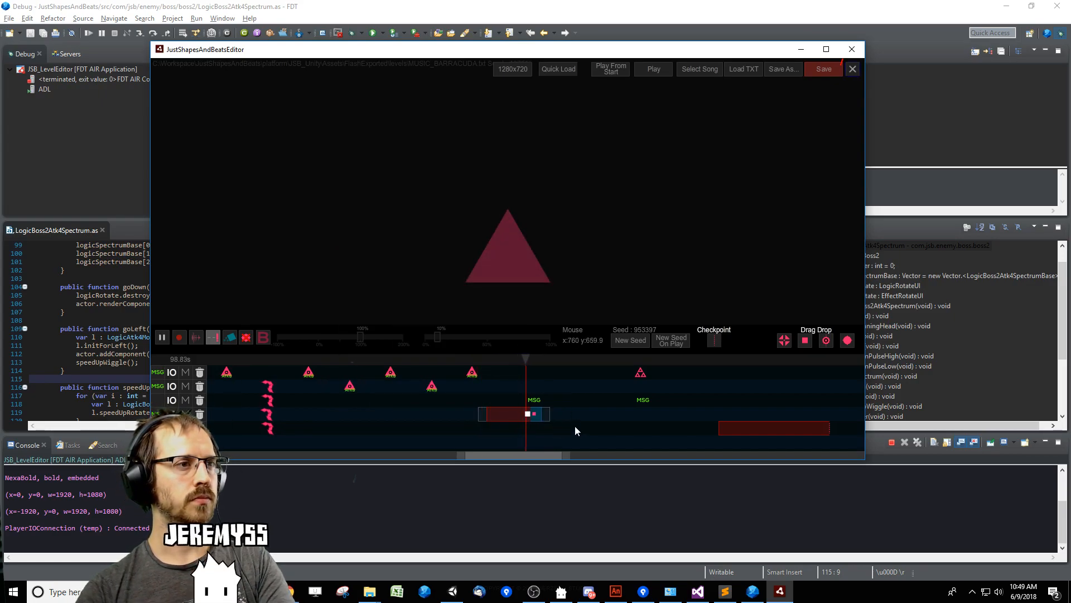
left_click(473, 370)
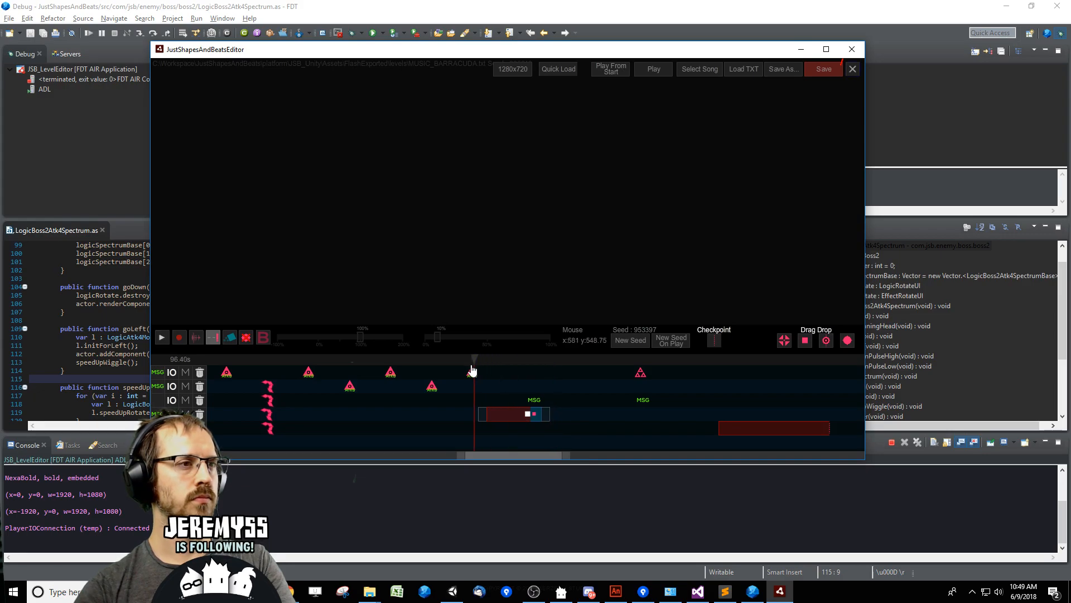
key("space")
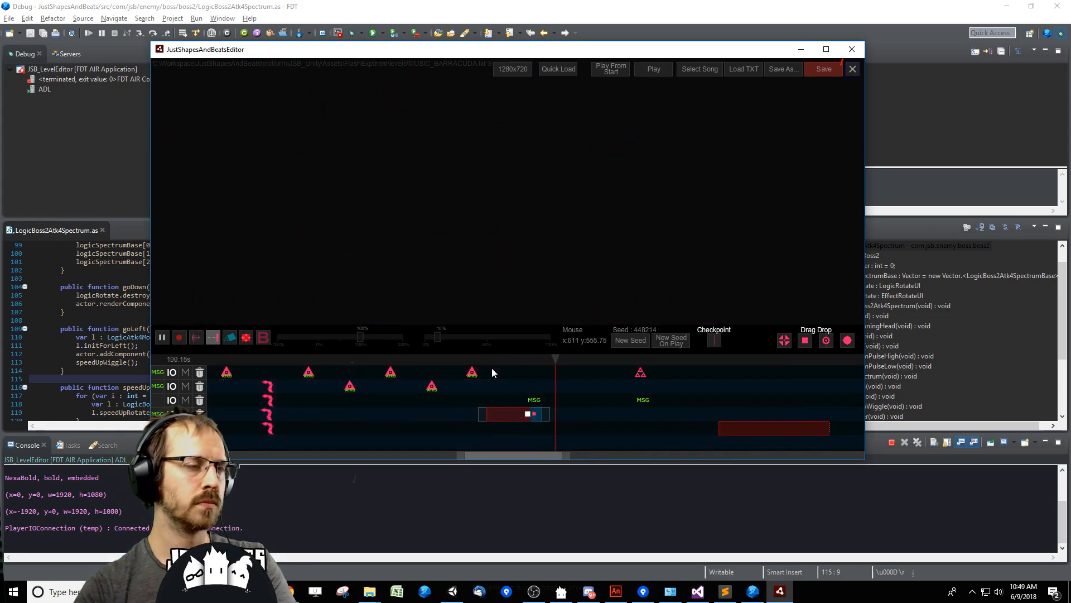
left_click(486, 360)
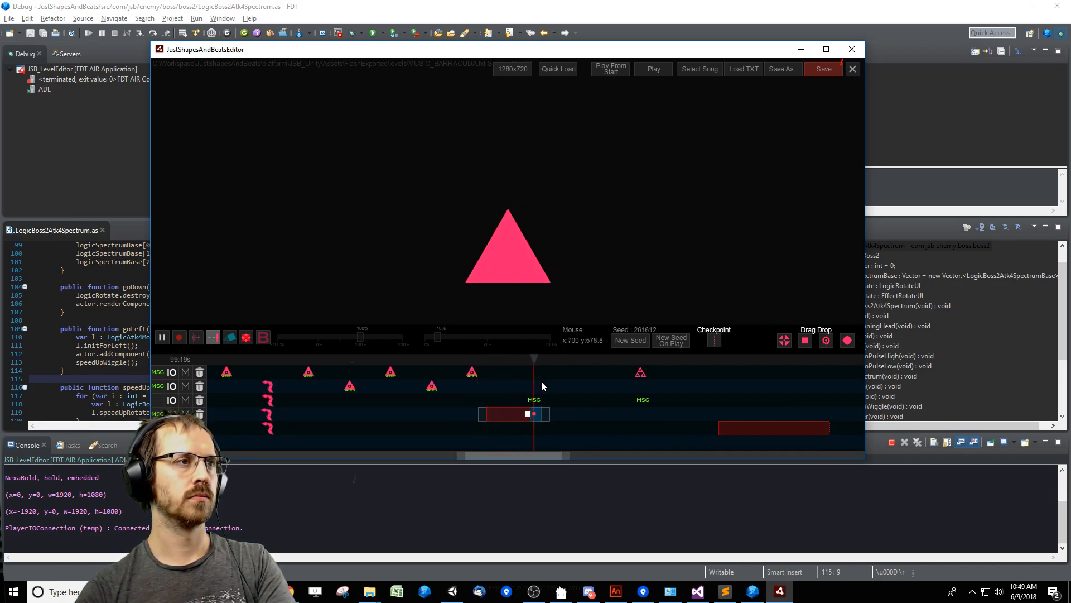
Save the MUSIC_BARRACUDA level and close the level editor window.
left_click(831, 69)
left_click(853, 50)
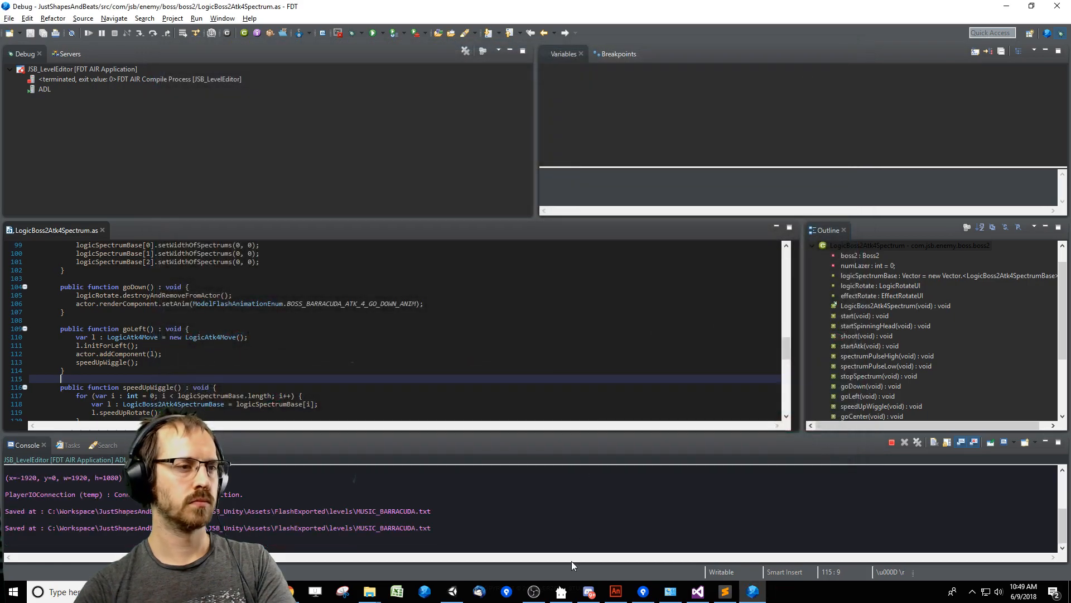
Switch to Unity, clear the console and run the JSB_DebugSimon scene.
left_click(452, 592)
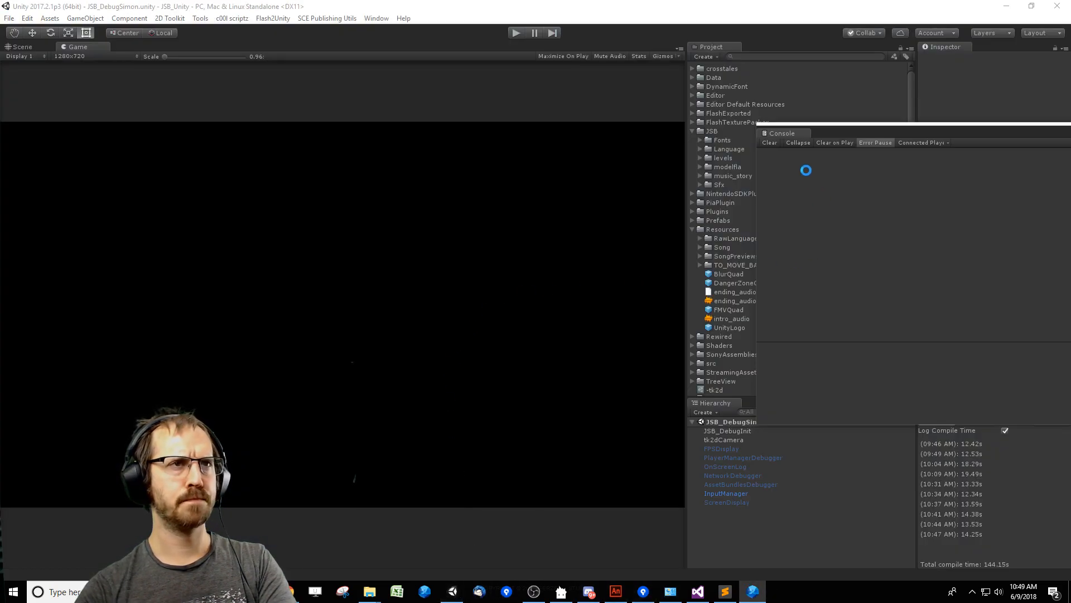
left_click(770, 143)
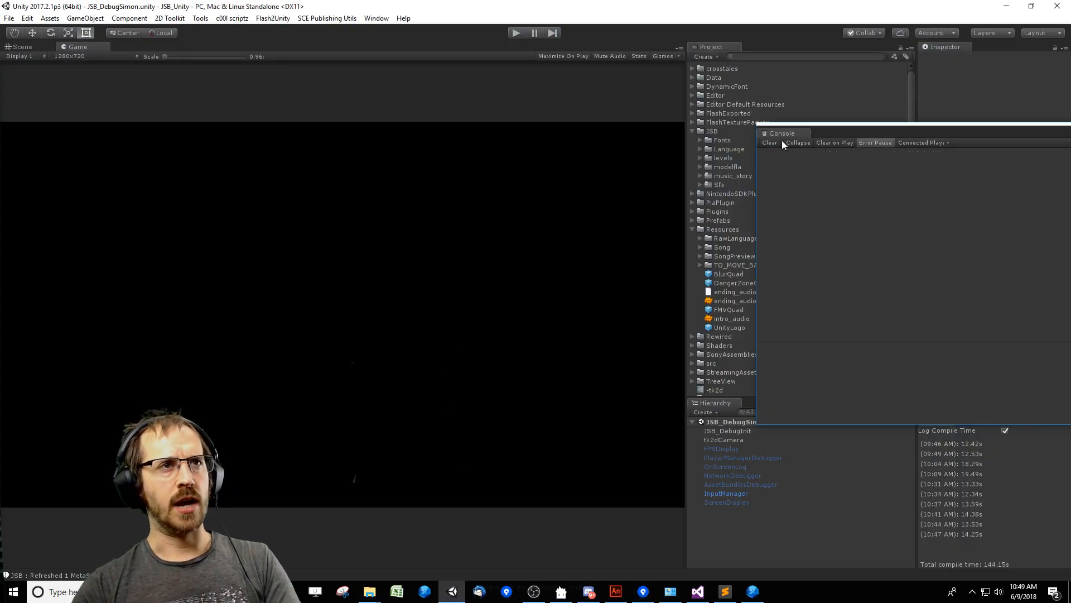
left_click_drag(825, 133, 732, 128)
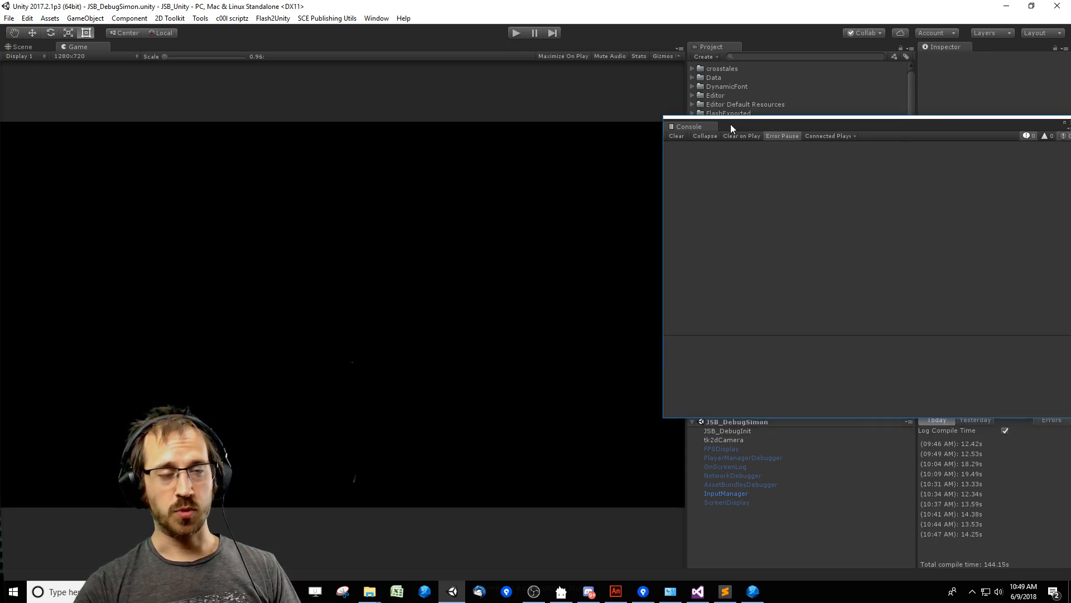
left_click(514, 34)
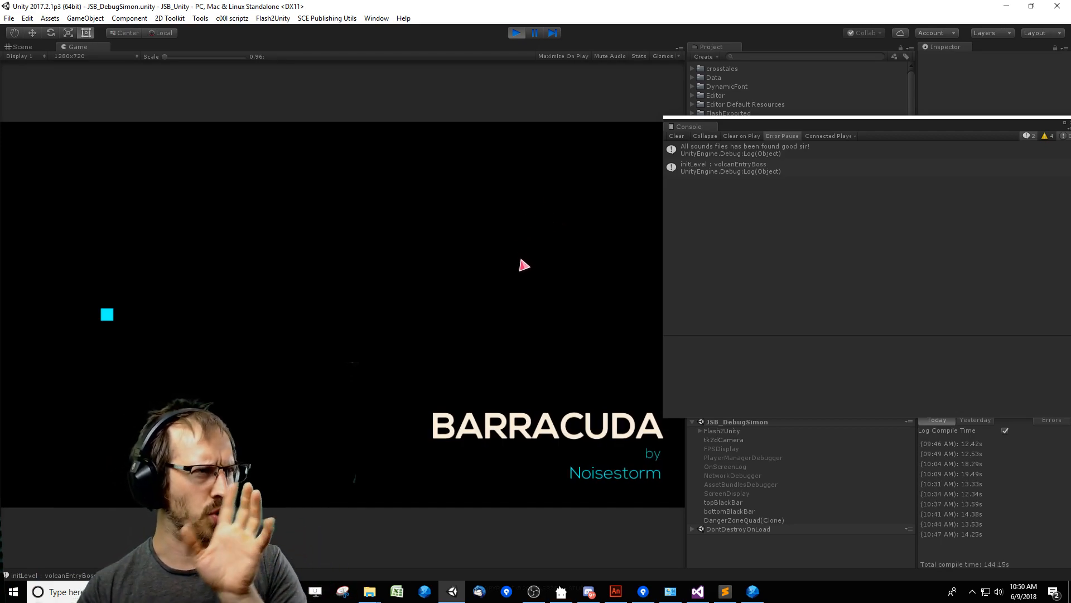
Move the console window clear of the game view and mute the running game's audio.
key("Up")
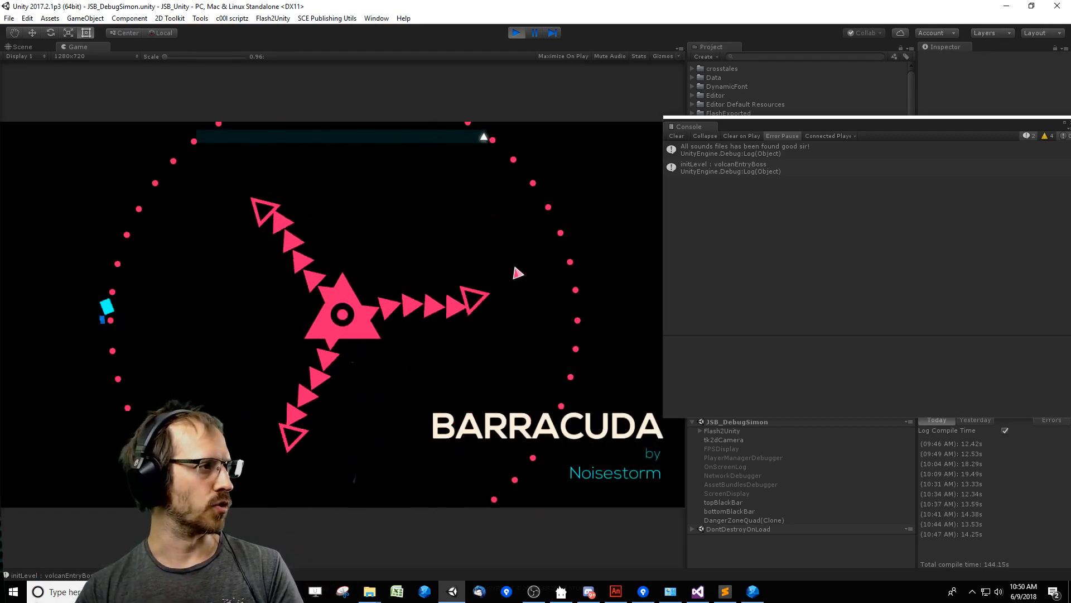
key("Down")
left_click_drag(752, 125, 795, 130)
left_click(496, 275)
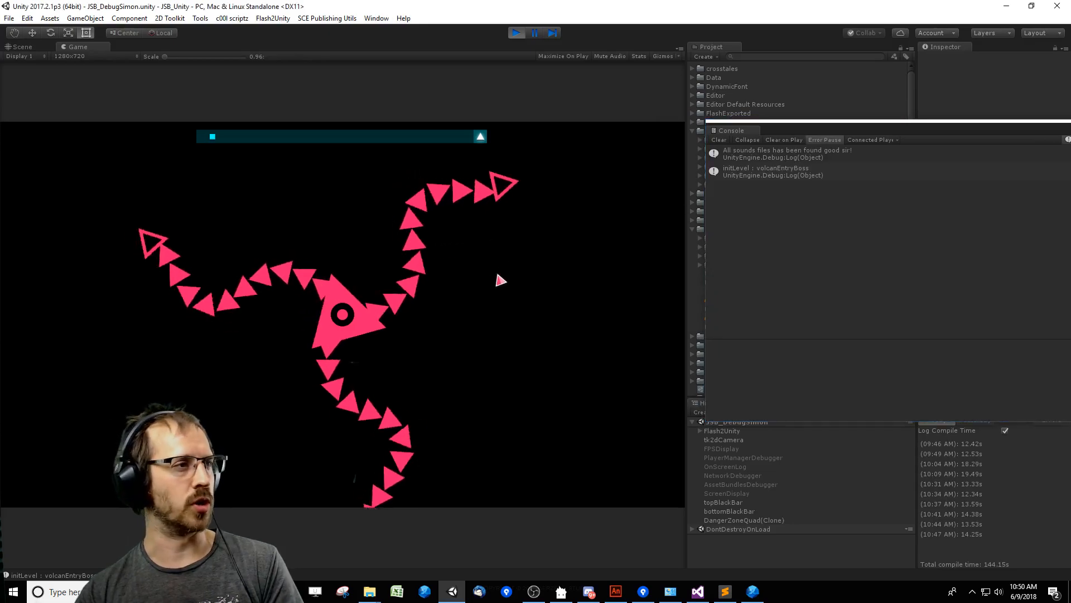
key("Left")
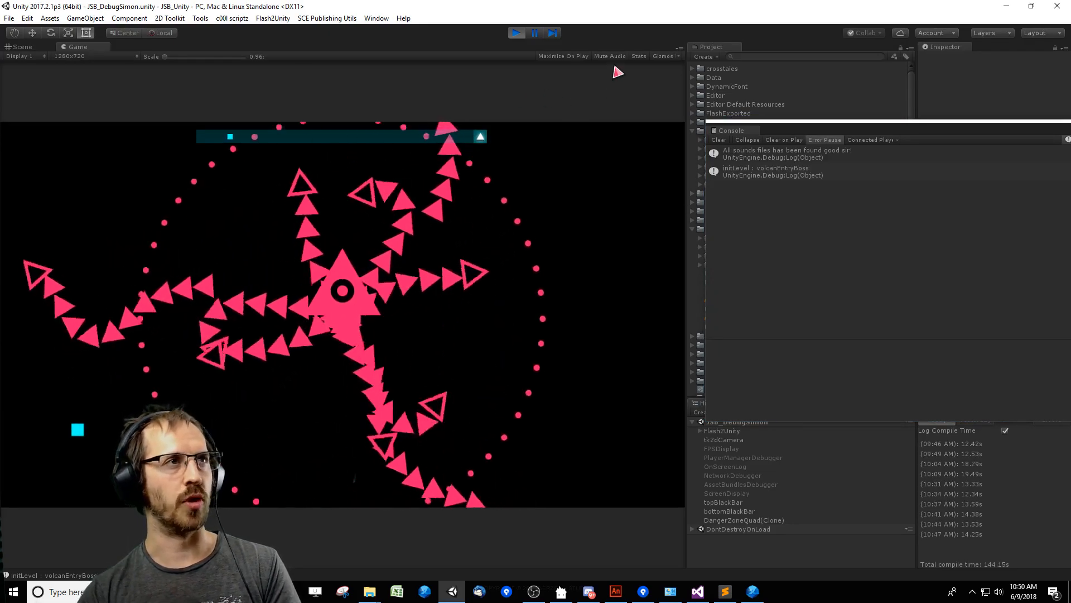
left_click(610, 55)
Play through the boss's stacked bar attacks in the running game, steering the cyan square clear of the pink obstacles.
key("Right")
key("Up")
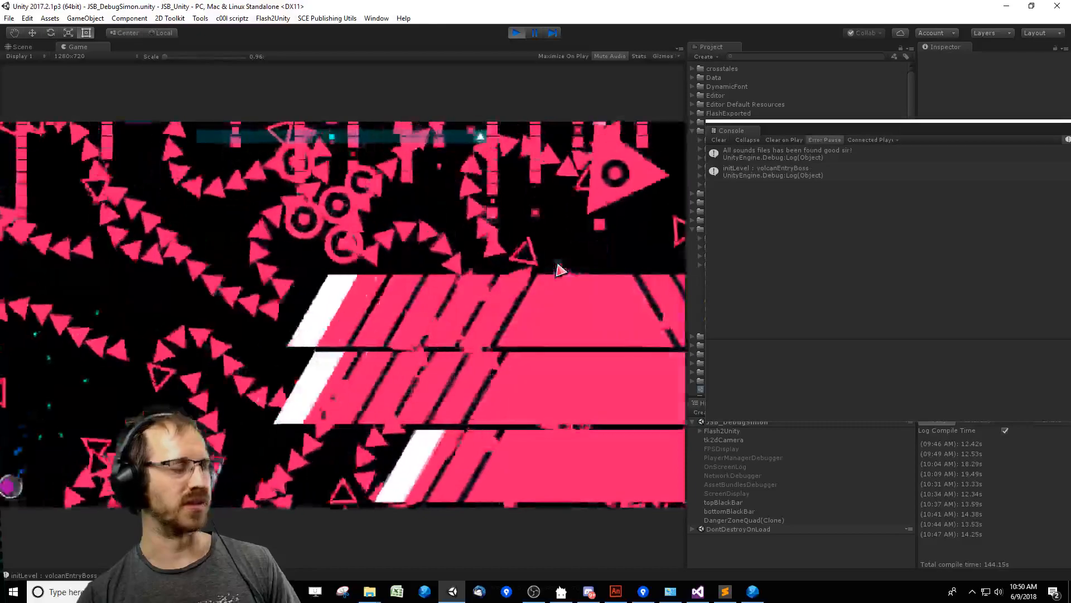
key("Right")
key("Up")
key("Right")
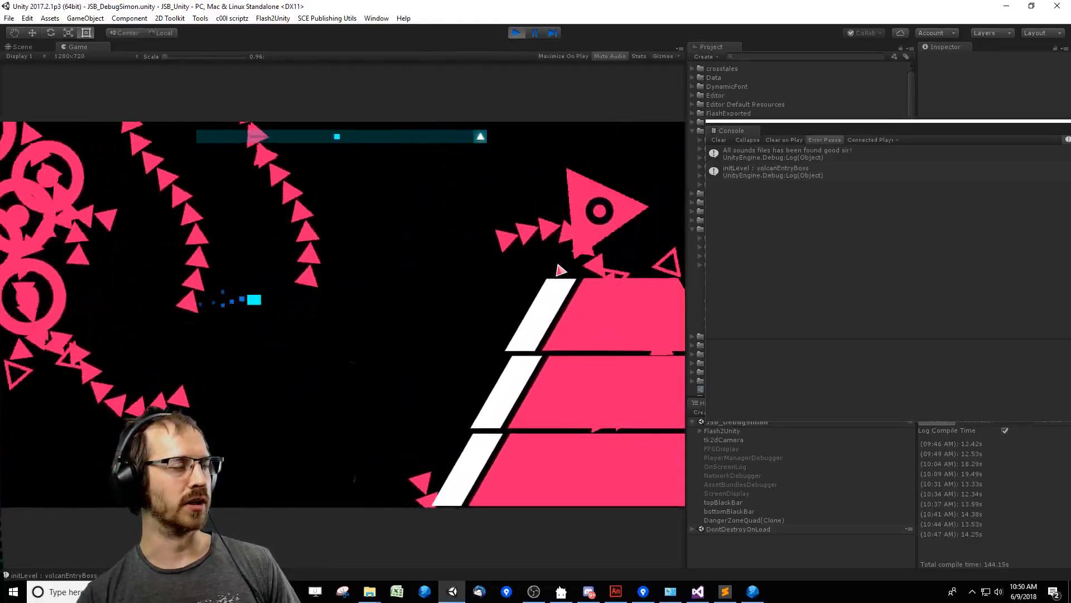
key("Up")
key("Right")
key("Up")
key("Left")
key("Down")
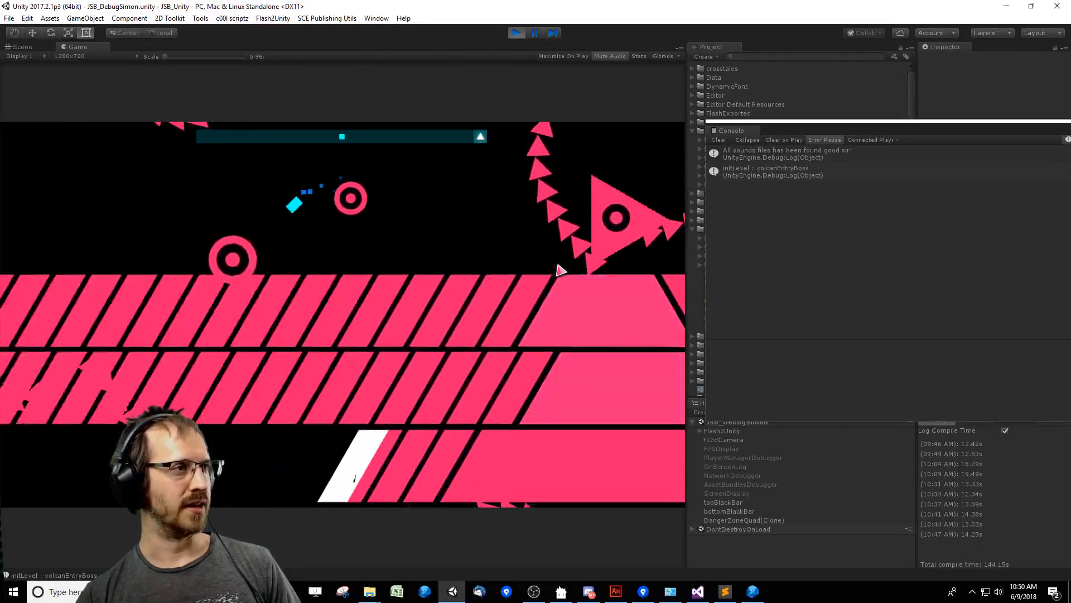
key("Right")
key("Up")
key("Left")
key("Up")
key("Right")
key("Down")
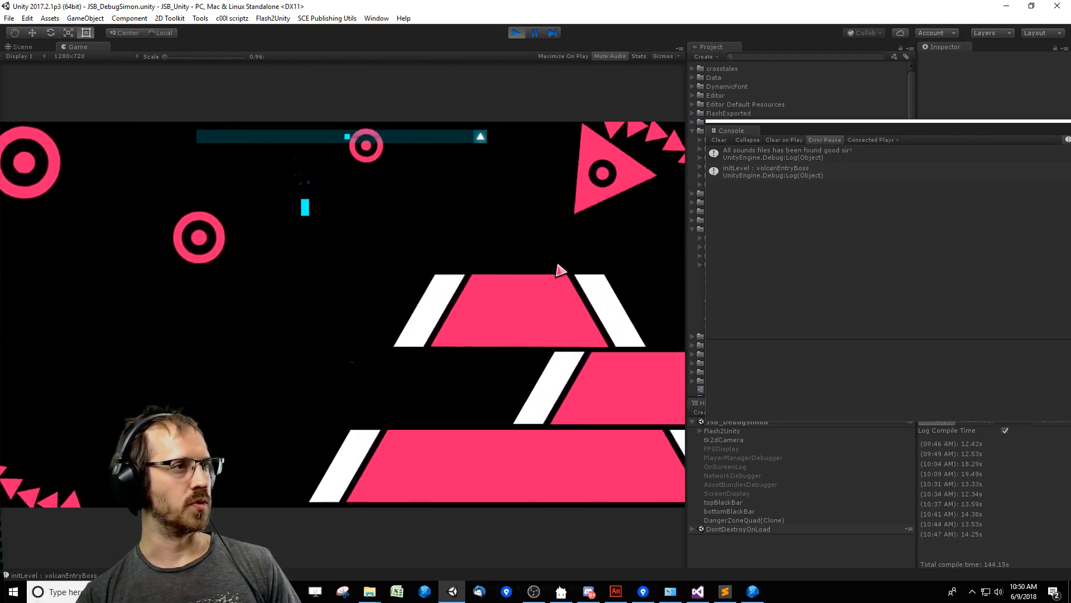
key("Down")
key("Right")
key("Right")
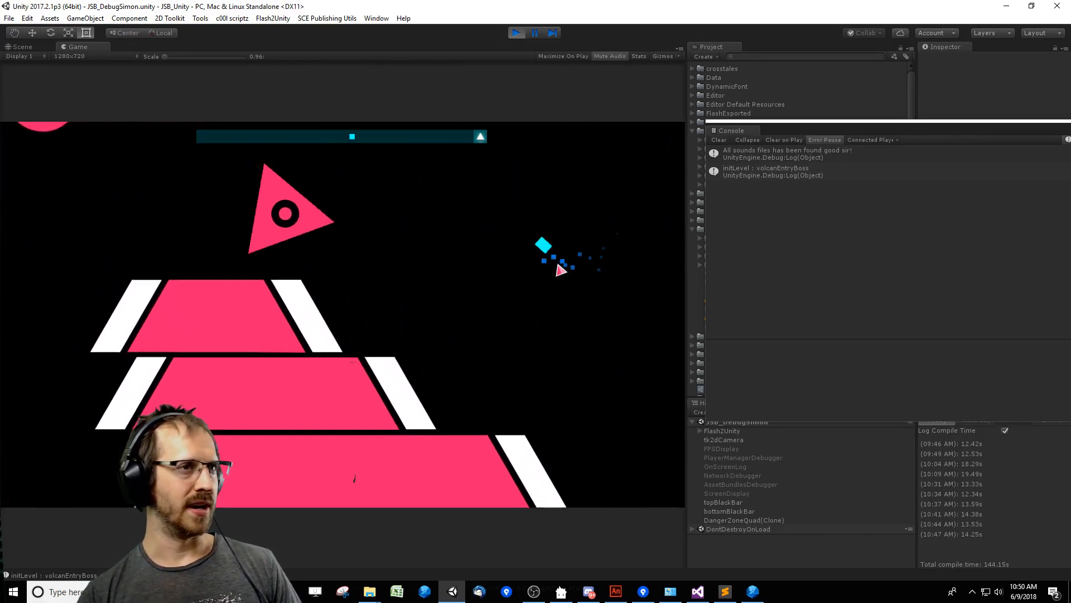
key("Left")
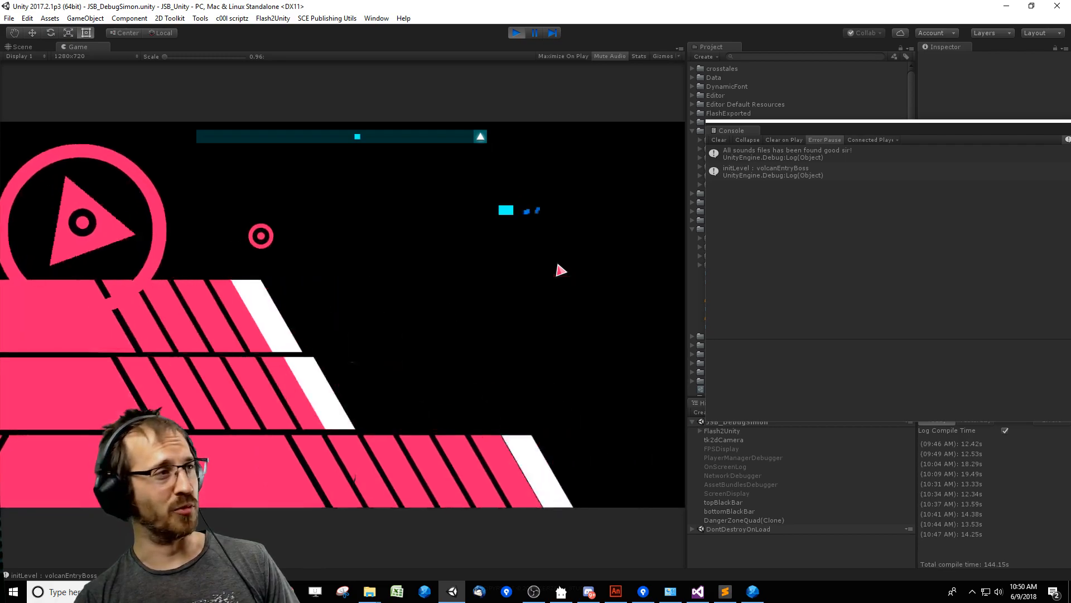
key("Up")
key("Left")
key("Right")
key("Down")
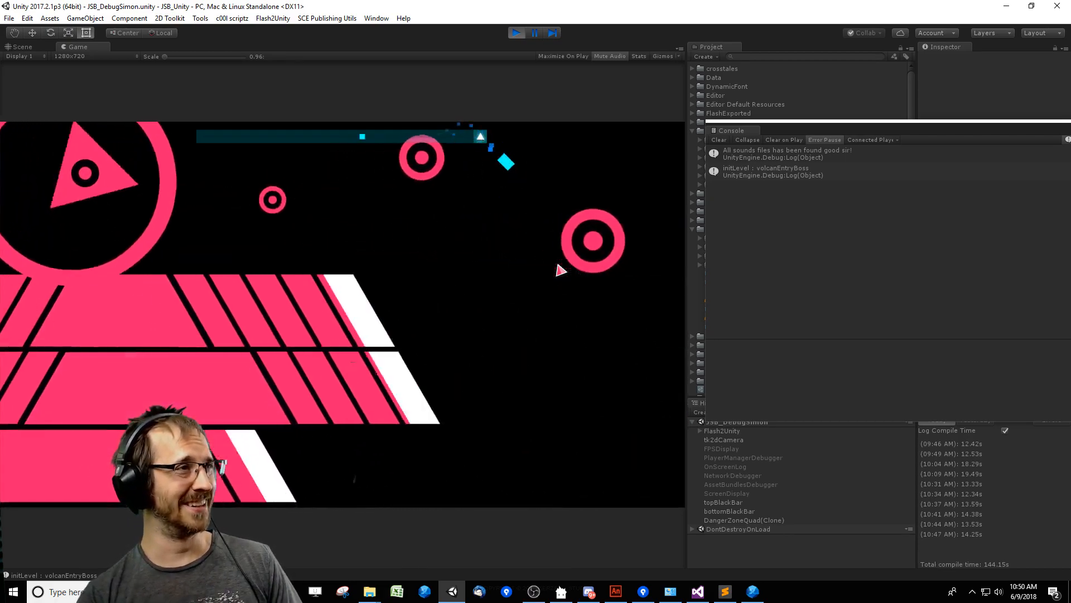
key("Left")
key("Up")
key("Left")
key("Down")
key("Right")
key("Up")
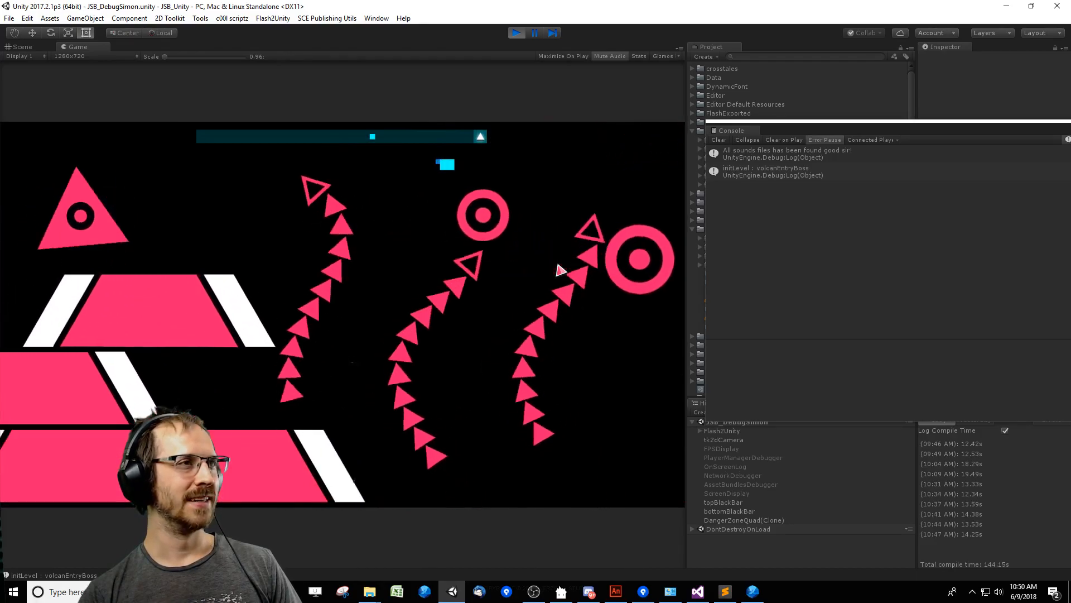
key("Right")
key("Down")
key("Down")
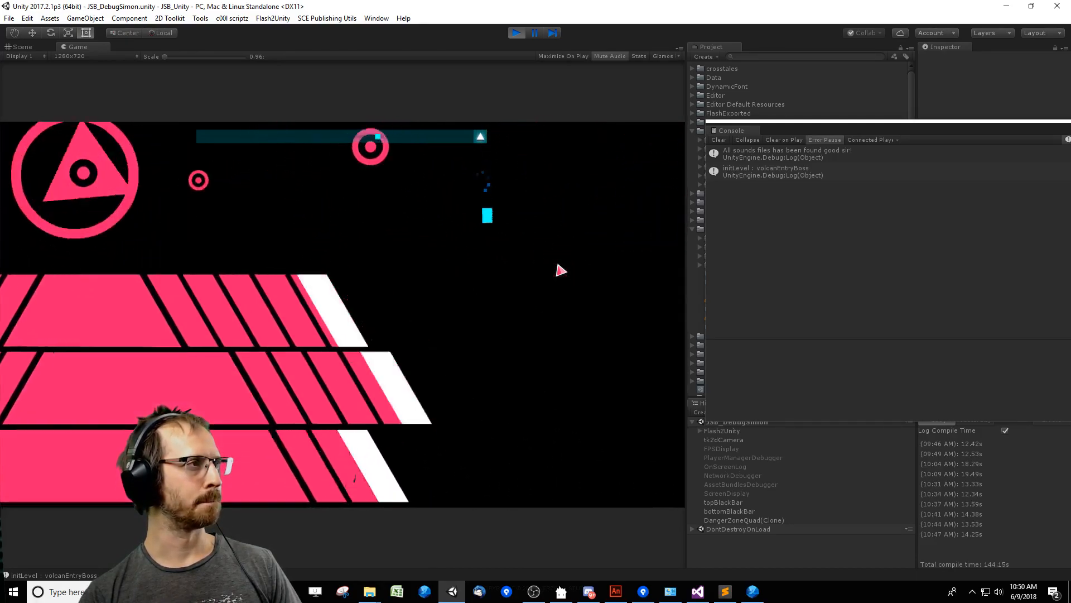
key("Down")
key("Left")
key("Right")
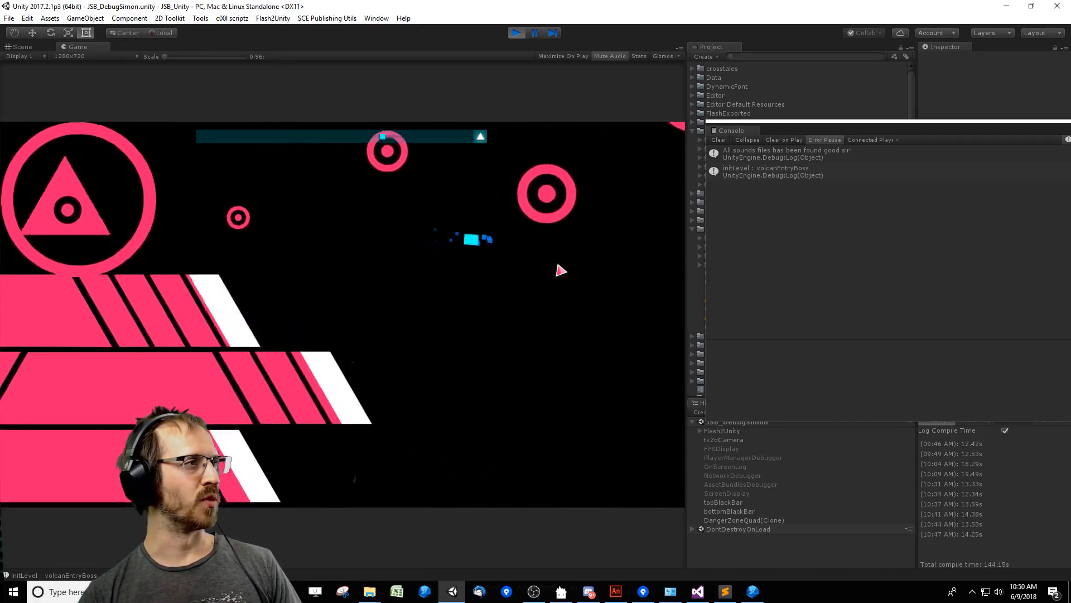
key("Left")
key("Up")
key("Right")
key("Up")
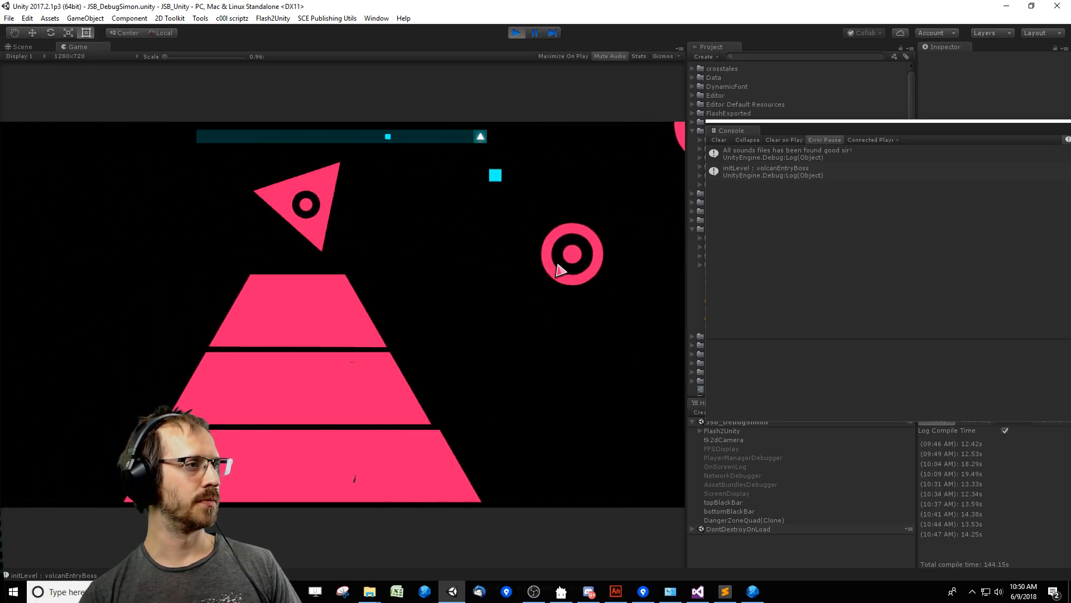
key("Left")
key("Down")
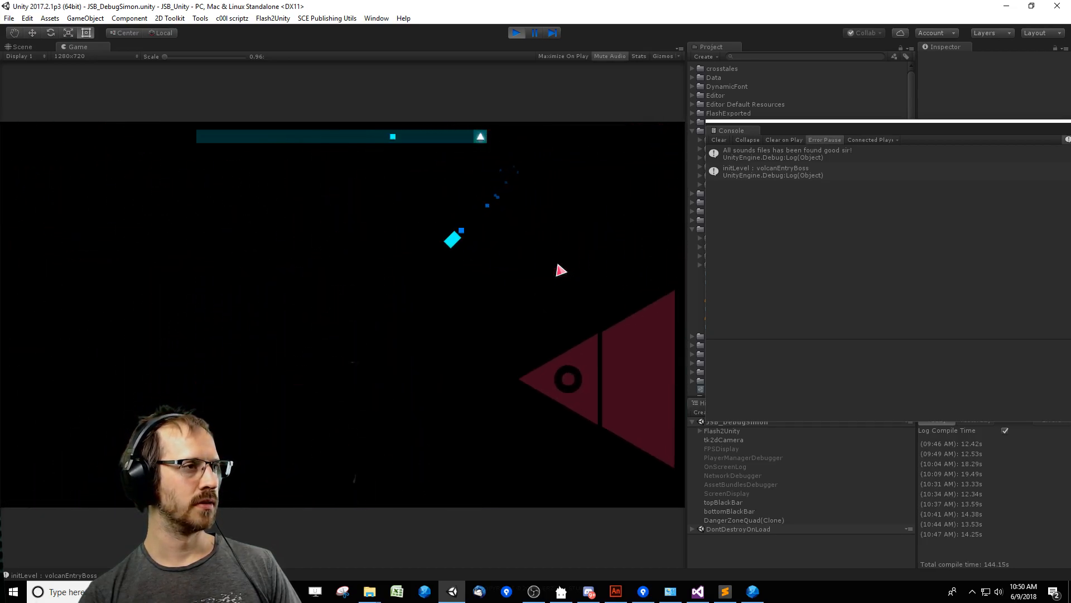
key("Up")
key("Right")
key("Down")
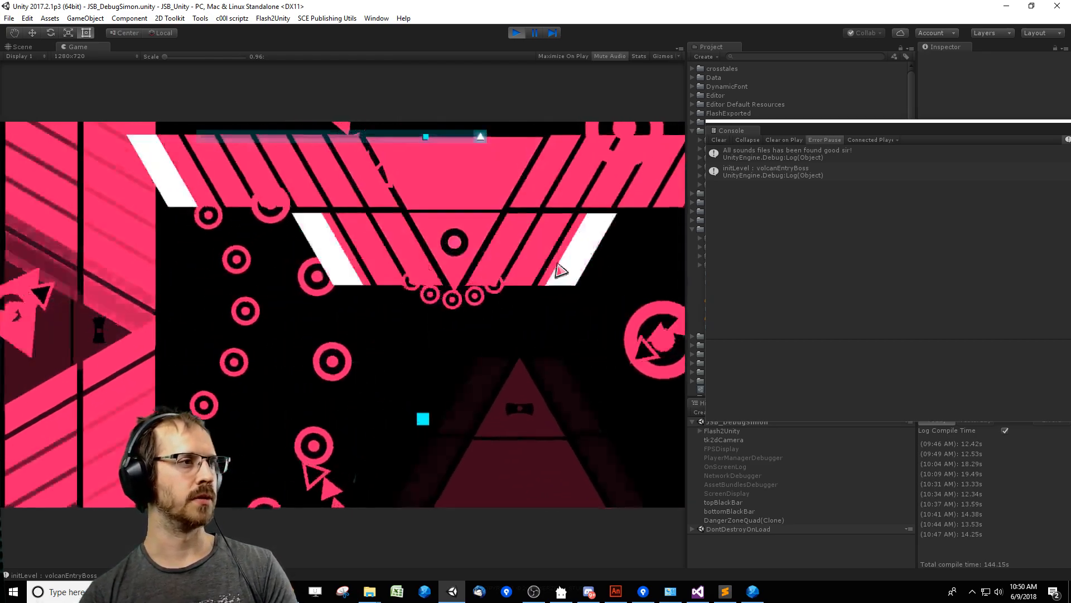
Unmute the game's audio and keep dodging the boss's edge attacks through to the large central triangle's appearance.
left_click(606, 57)
key("Down")
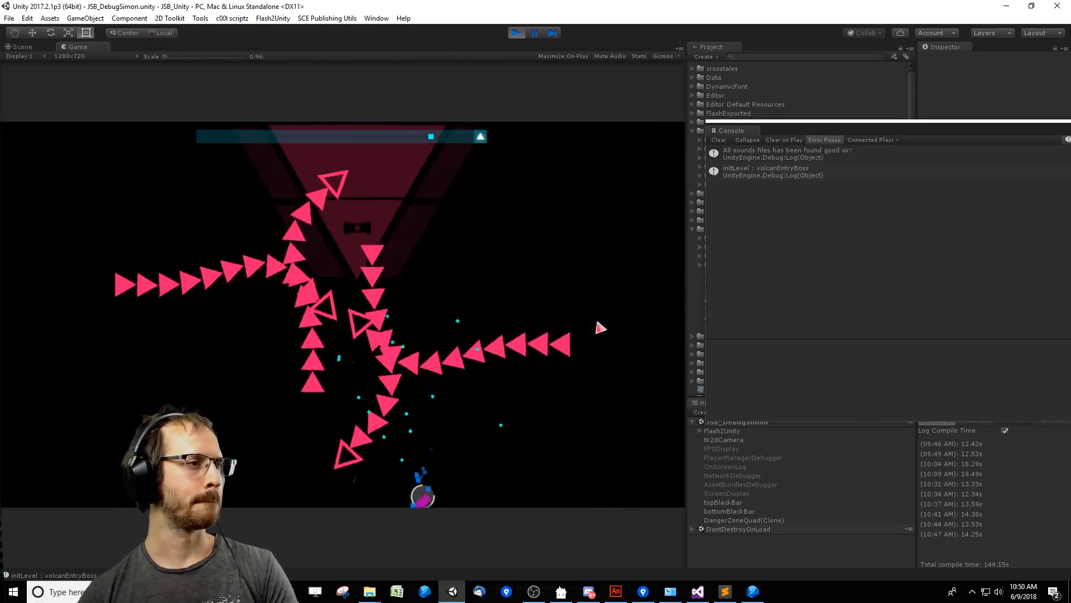
key("Right")
key("Up")
key("Down")
key("Up")
key("Left")
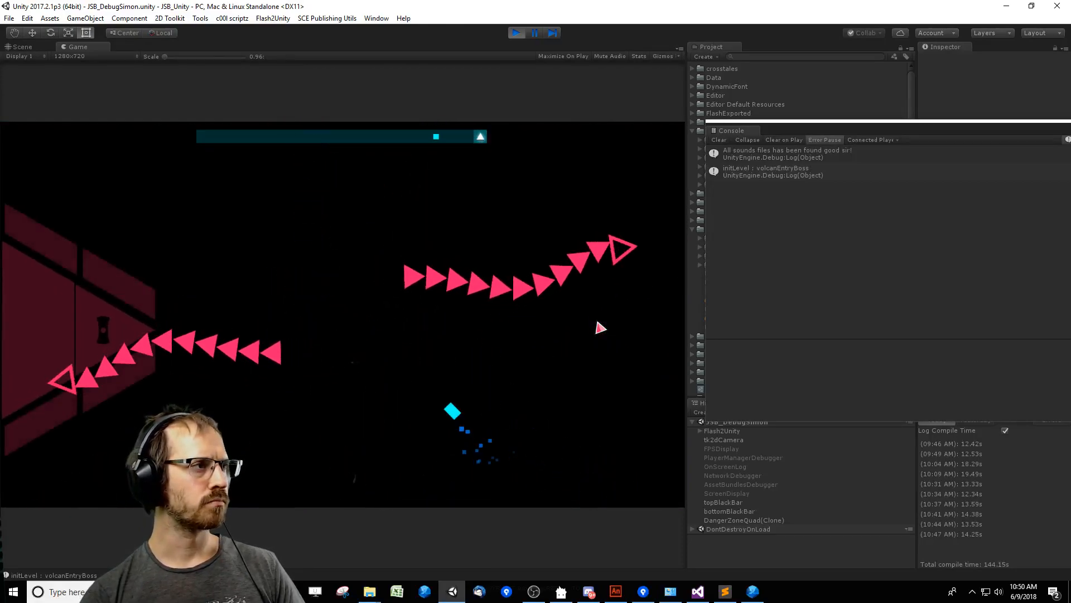
key("Right")
key("Down")
key("Left")
key("Right")
key("Down")
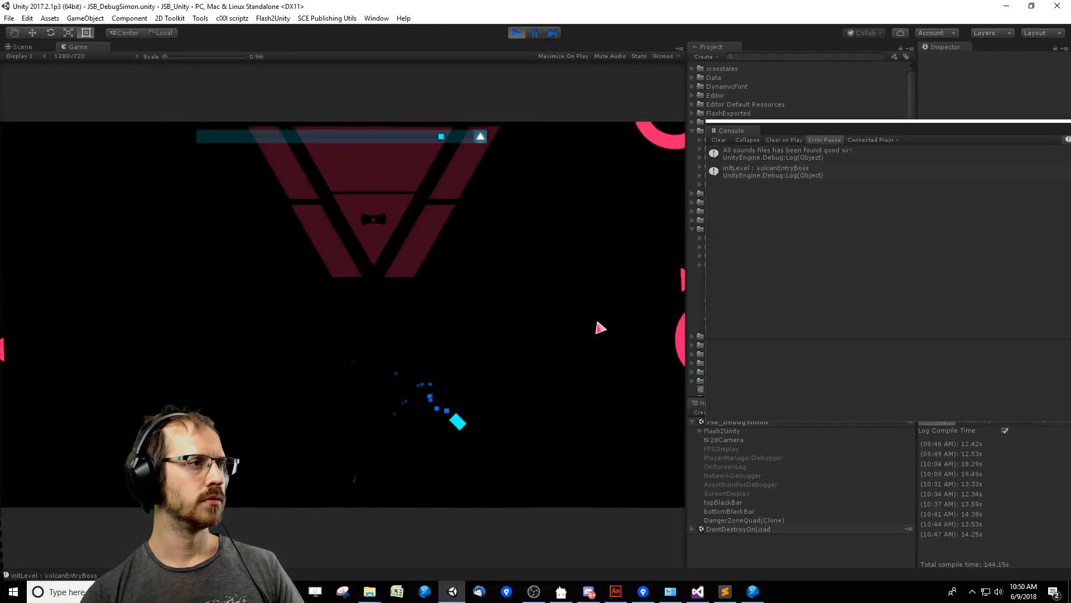
key("Up")
key("Left")
key("Down")
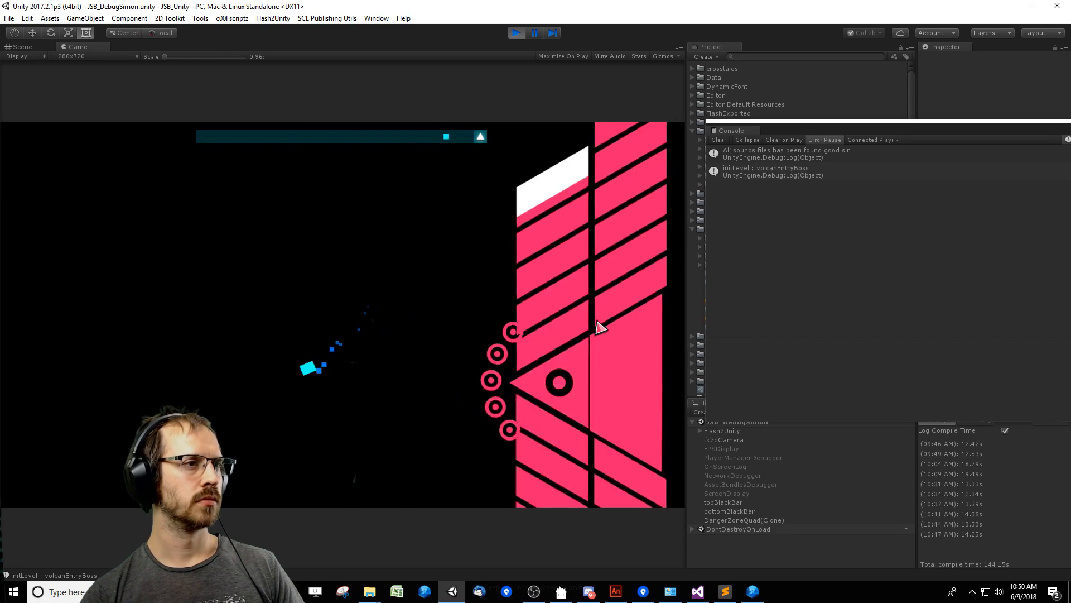
key("Up")
key("Right")
key("Down")
key("Up")
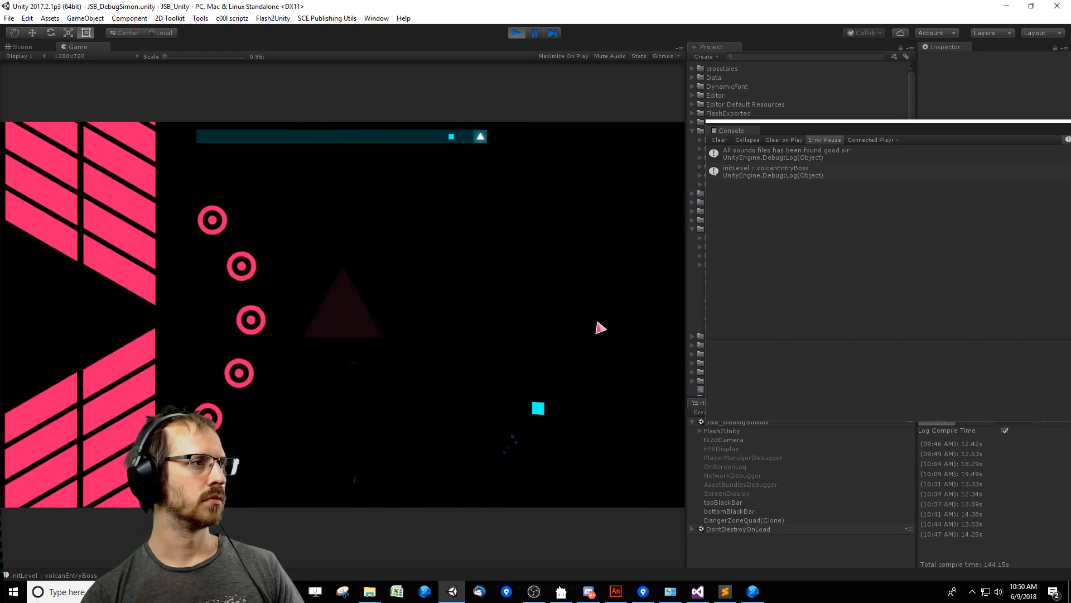
key("Left")
key("Down")
key("Right")
key("Right")
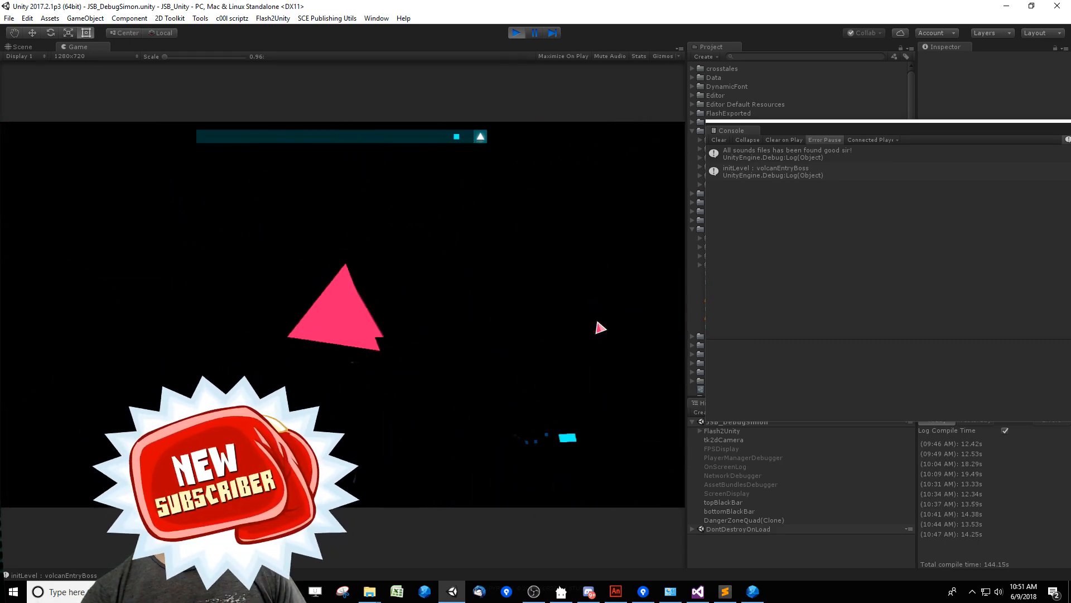
key("Up")
key("Left")
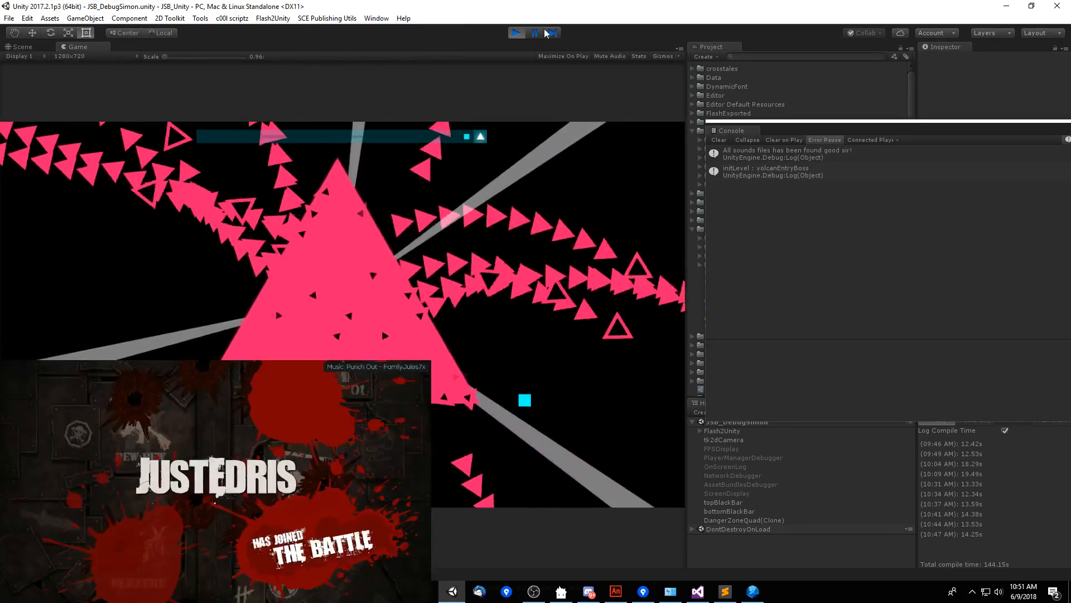
Stop the running scene, then clear the console and reposition its window.
key("ctrl+p")
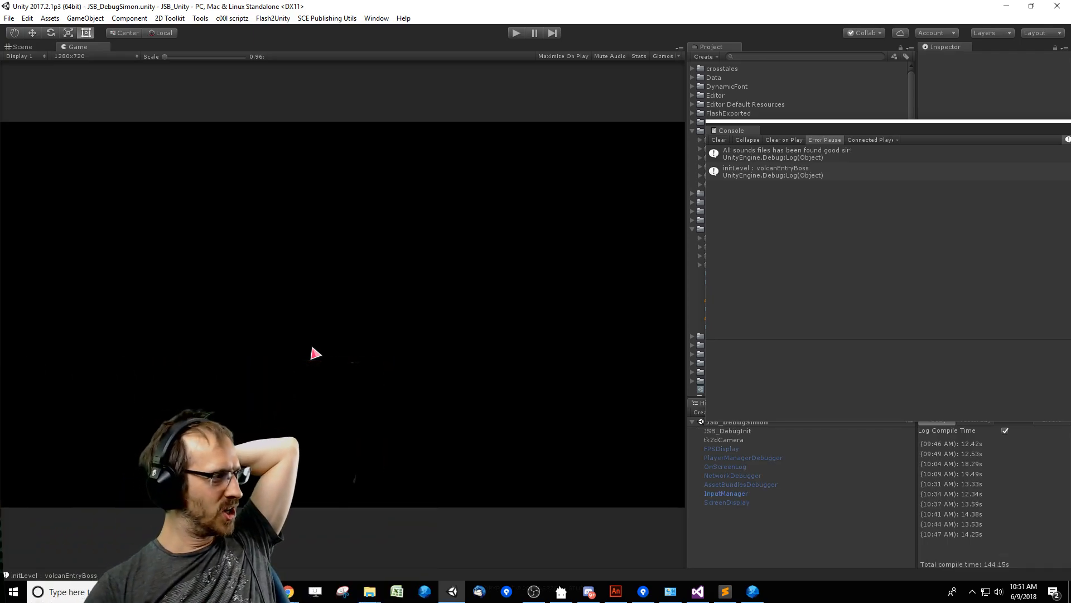
left_click(718, 141)
left_click_drag(784, 127, 753, 132)
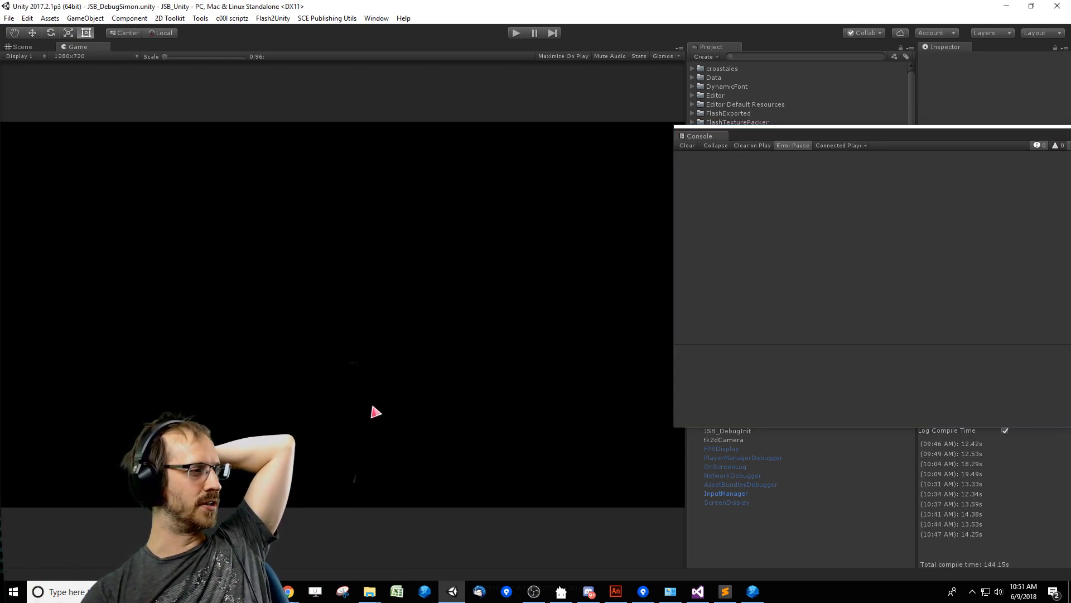
Switch to FDT and launch the JSB_LevelEditor with the MUSIC_BARRACUDA level.
left_click(698, 592)
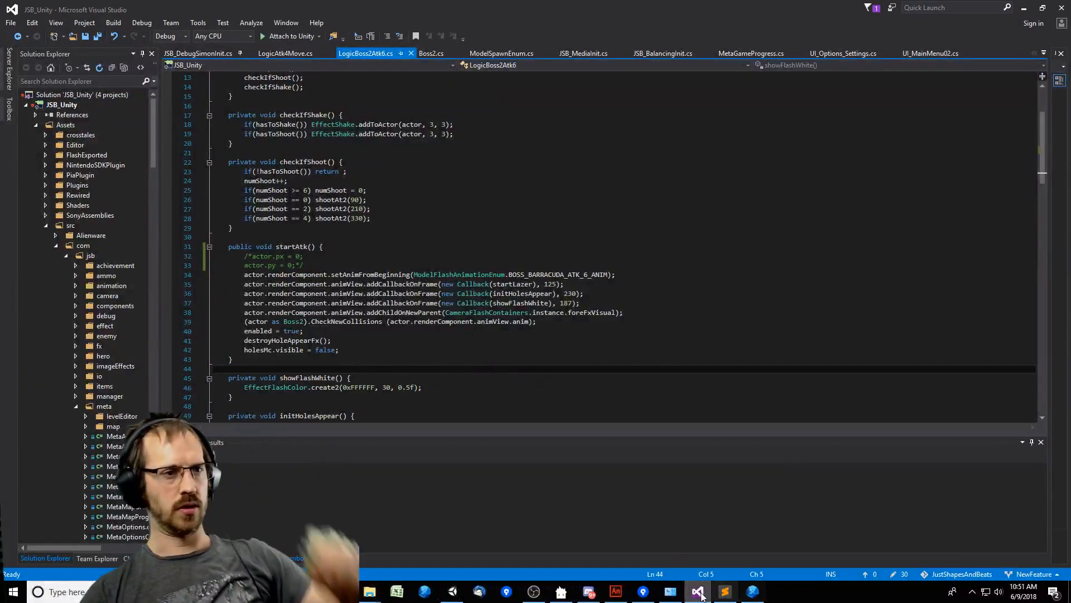
left_click(698, 591)
left_click(753, 591)
left_click(420, 322)
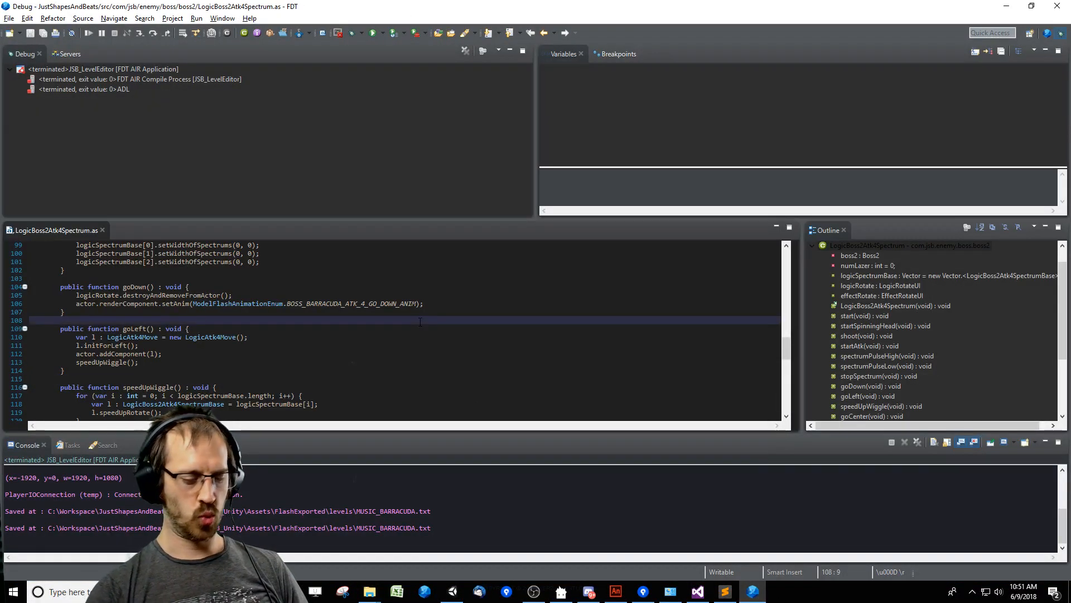
key("ctrl+F11")
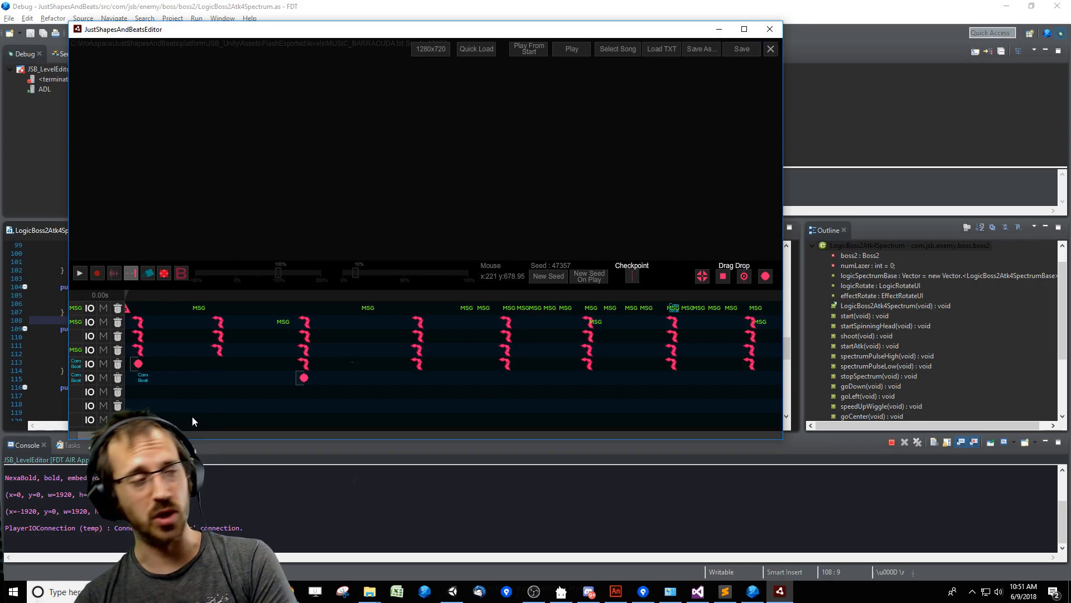
Play the level's opening briefly, then examine the timeline up to the triangle events and play from just before them.
key("space")
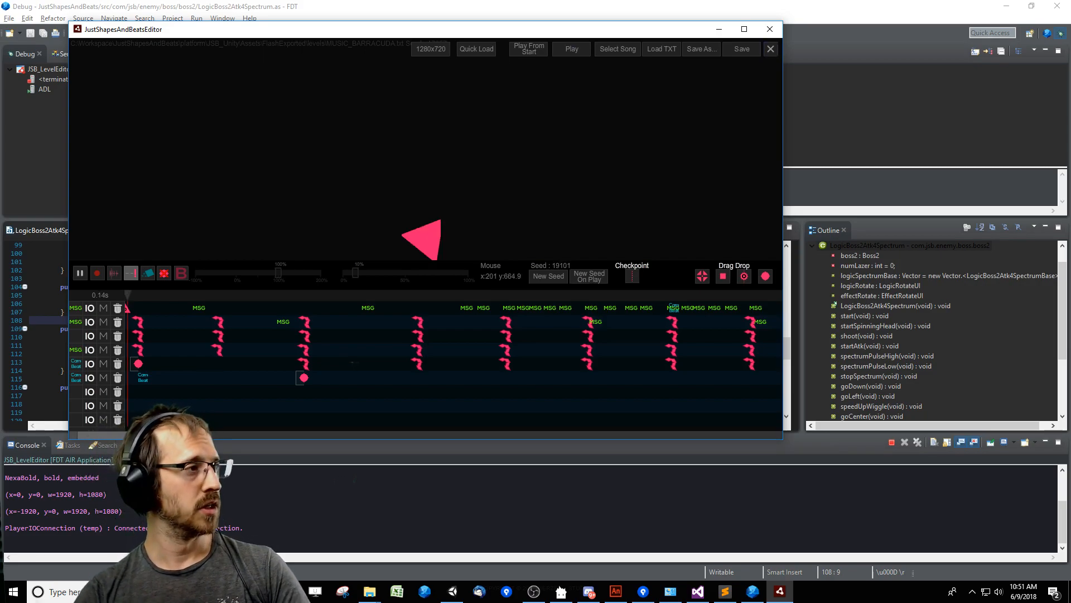
key("space")
scroll(380, 408, "down", 3)
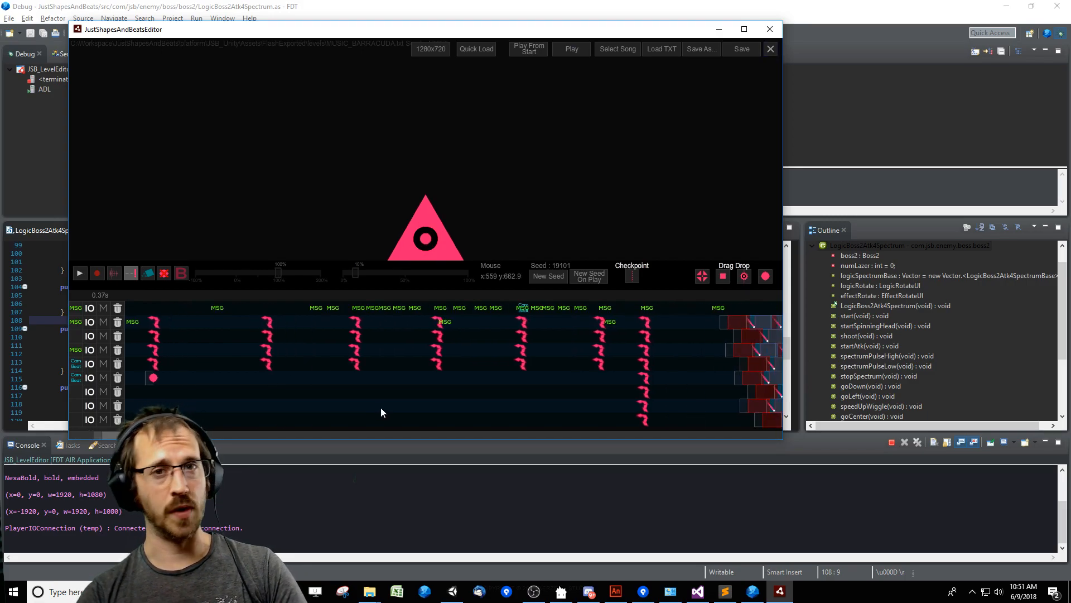
left_click_drag(203, 434, 310, 441)
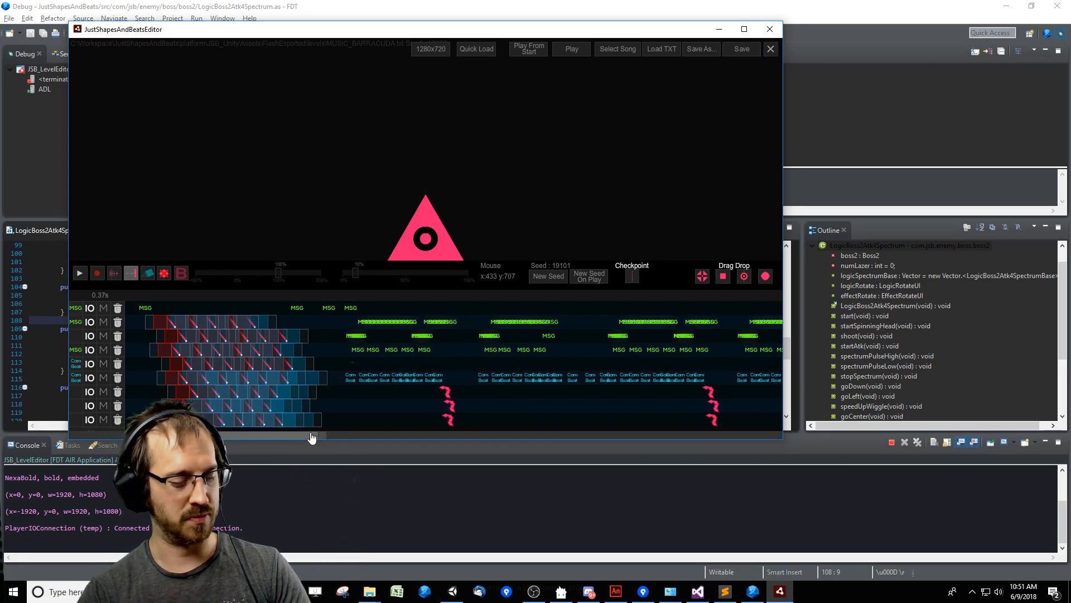
mouse_move(297, 440)
left_mouse_down()
mouse_move(353, 442)
mouse_move(278, 442)
left_mouse_up()
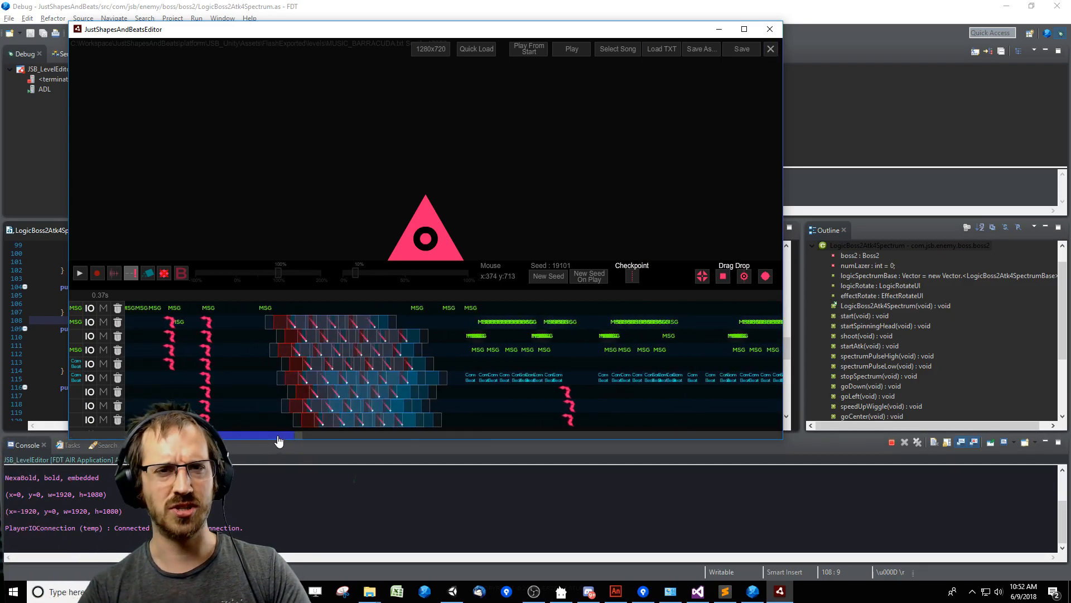
left_click_drag(279, 441, 333, 436)
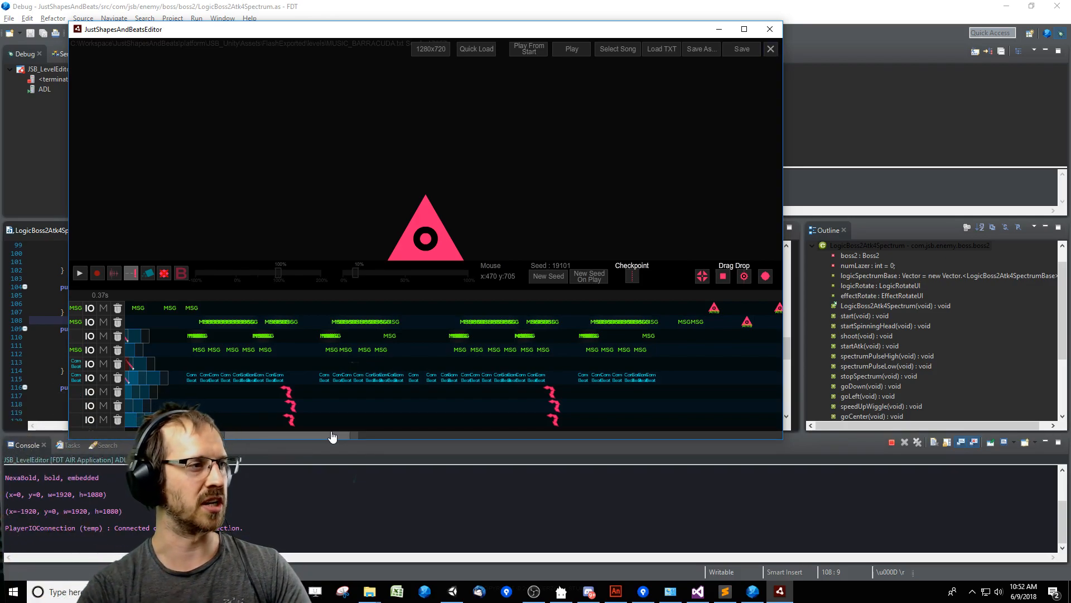
left_click_drag(326, 436, 359, 439)
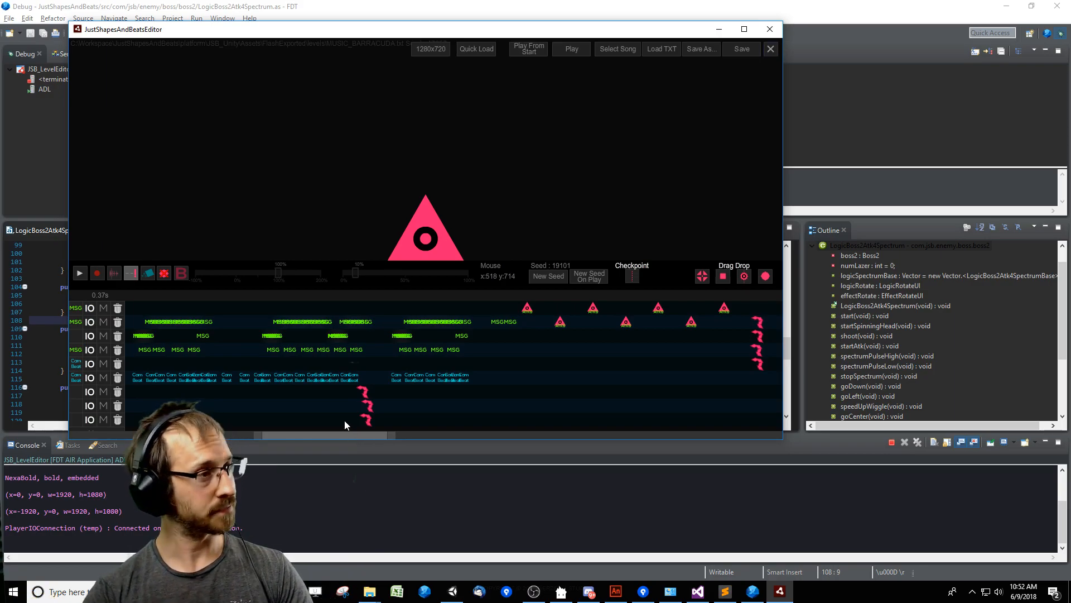
mouse_move(349, 435)
left_mouse_down()
mouse_move(500, 434)
mouse_move(364, 427)
left_mouse_up()
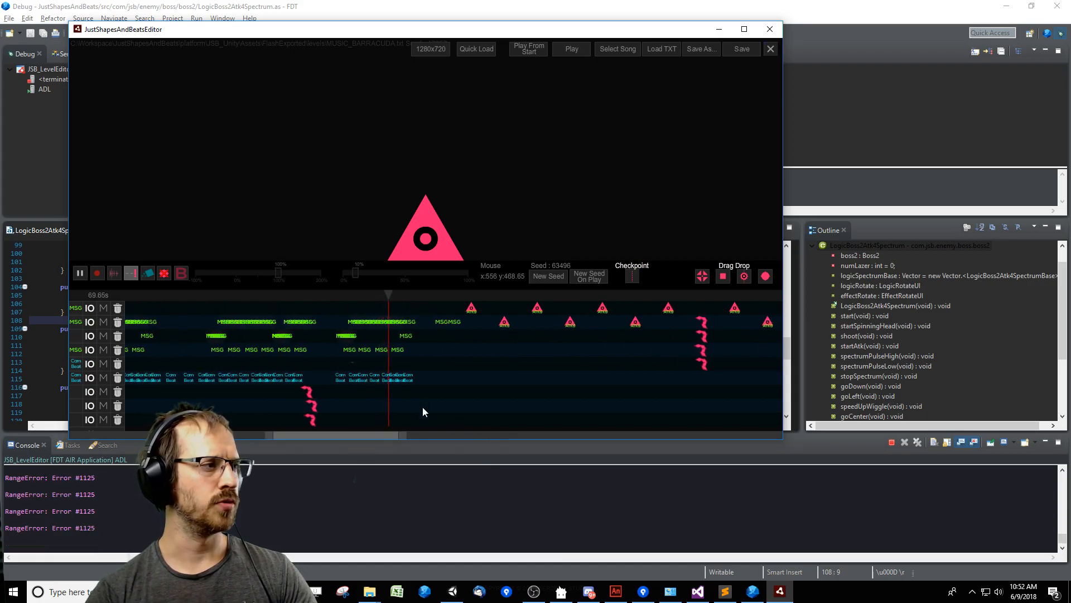
Restart the level editor and enlarge its timeline area, showing the section just before the triangle events.
left_click(770, 49)
left_click(572, 278)
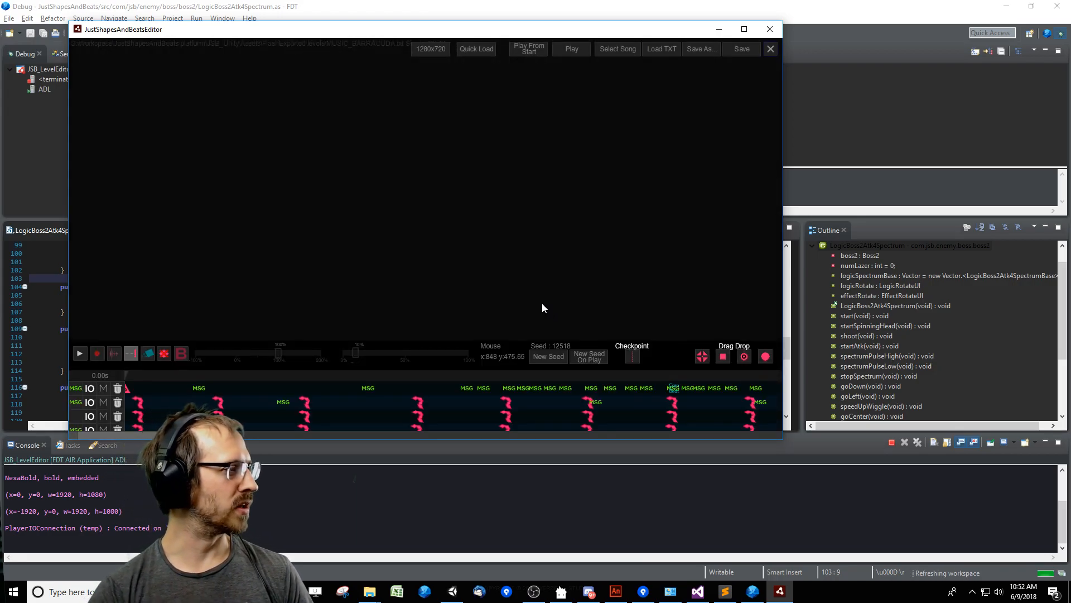
left_click_drag(677, 356, 673, 305)
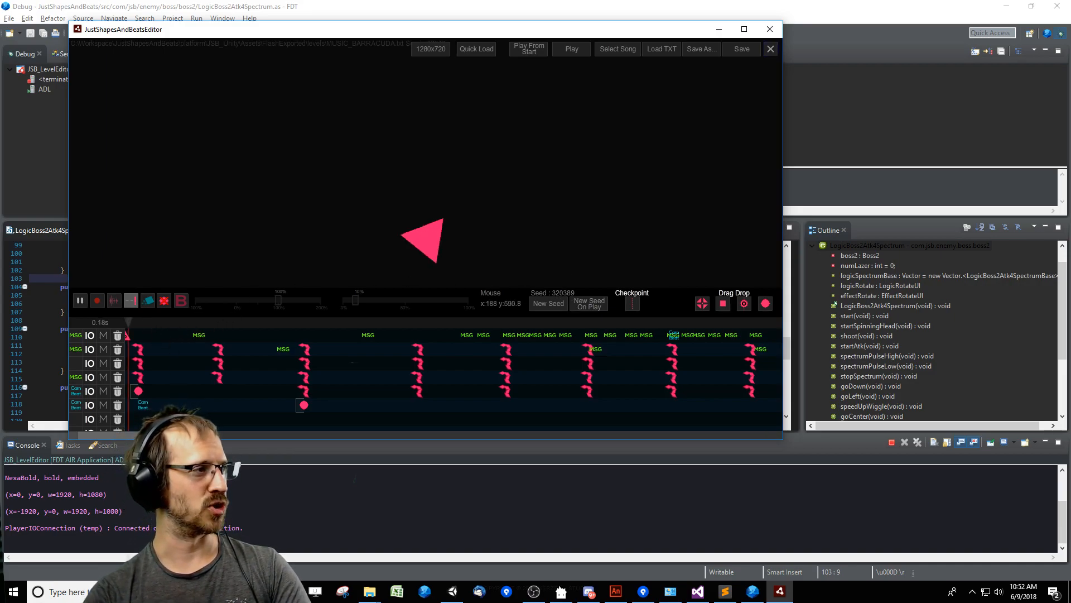
left_click_drag(154, 436, 355, 437)
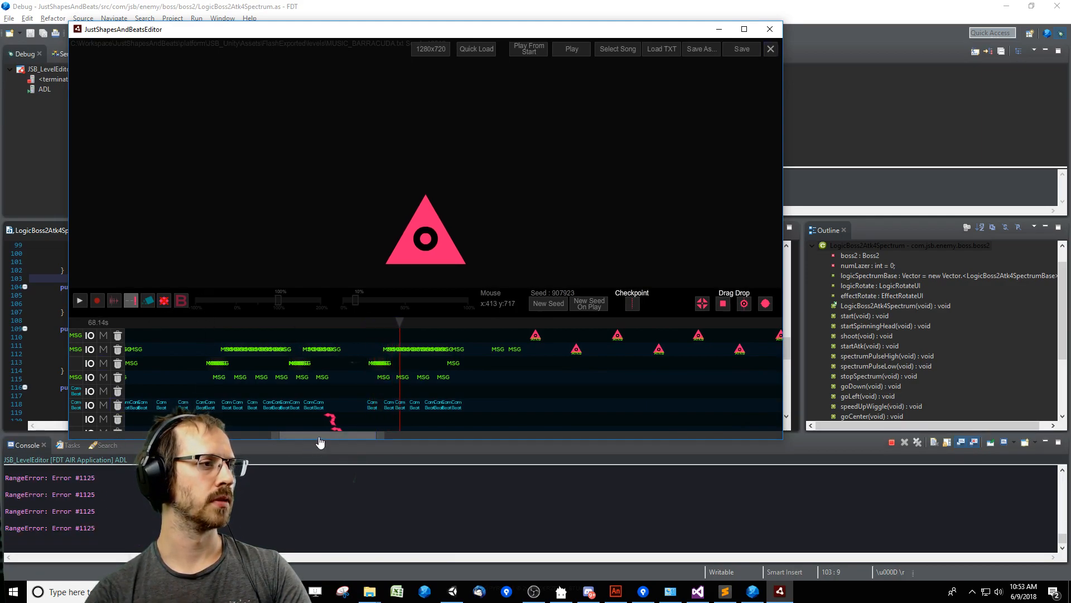
Preview the boss attacks at several timeline points, from about 45 to 72 seconds.
left_click_drag(319, 437, 268, 438)
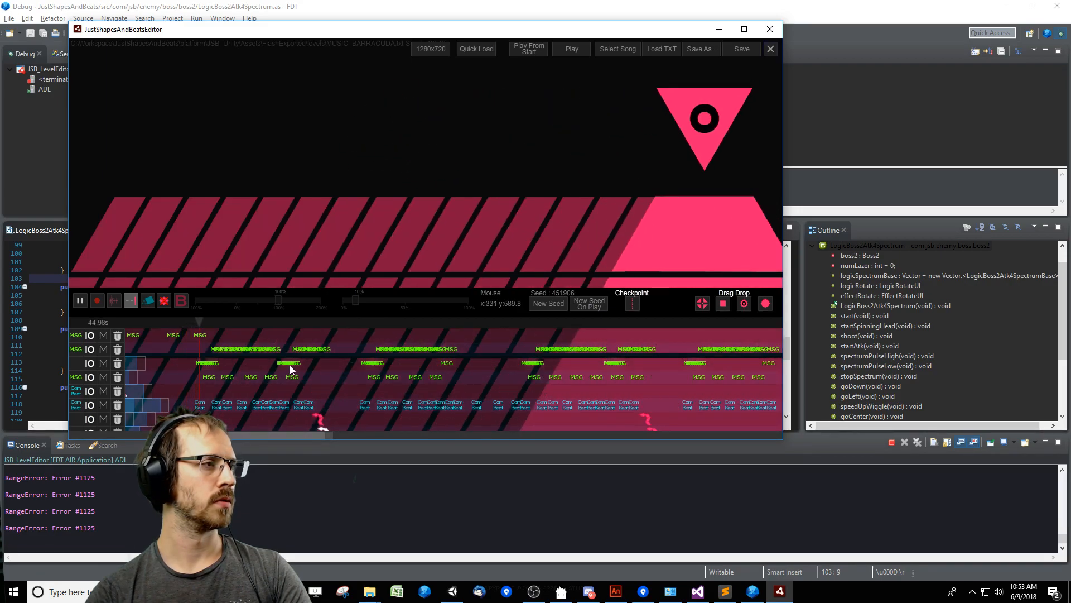
left_click(355, 323)
left_click(681, 323)
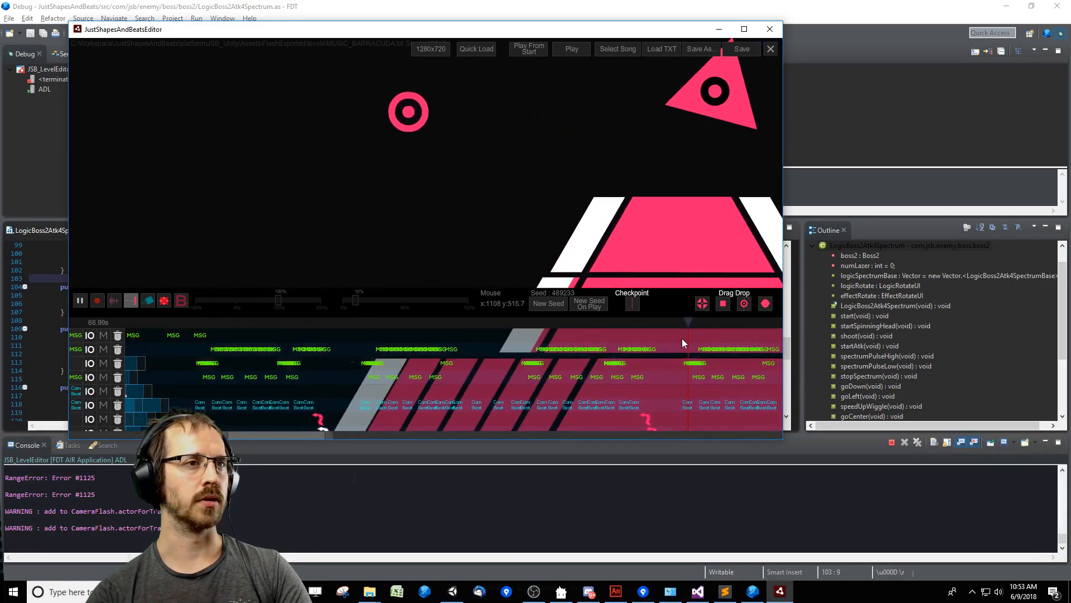
left_click_drag(290, 438, 340, 438)
left_click(448, 323)
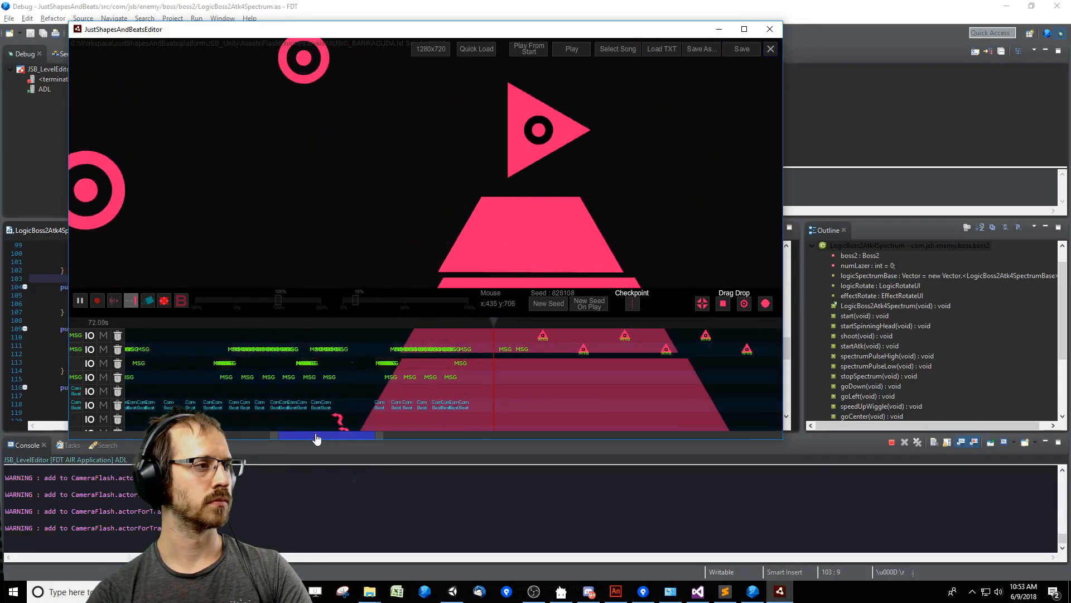
Play the boss transition from about 96.65 seconds and slightly shorten the red event block that starts there.
left_click_drag(317, 439, 407, 439)
key("space")
left_click(481, 323)
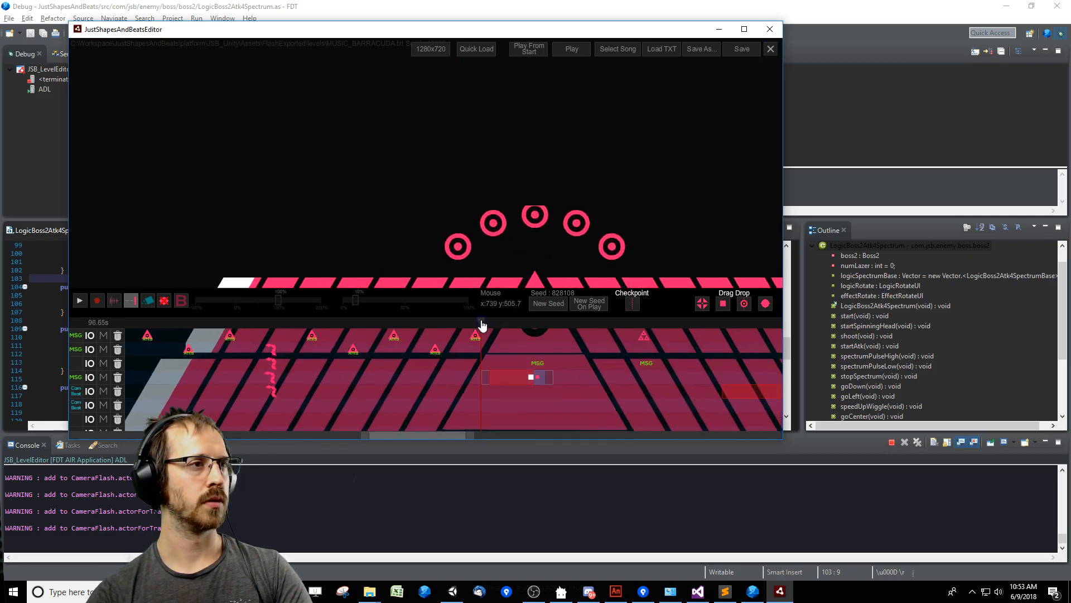
key("space")
key("Tab")
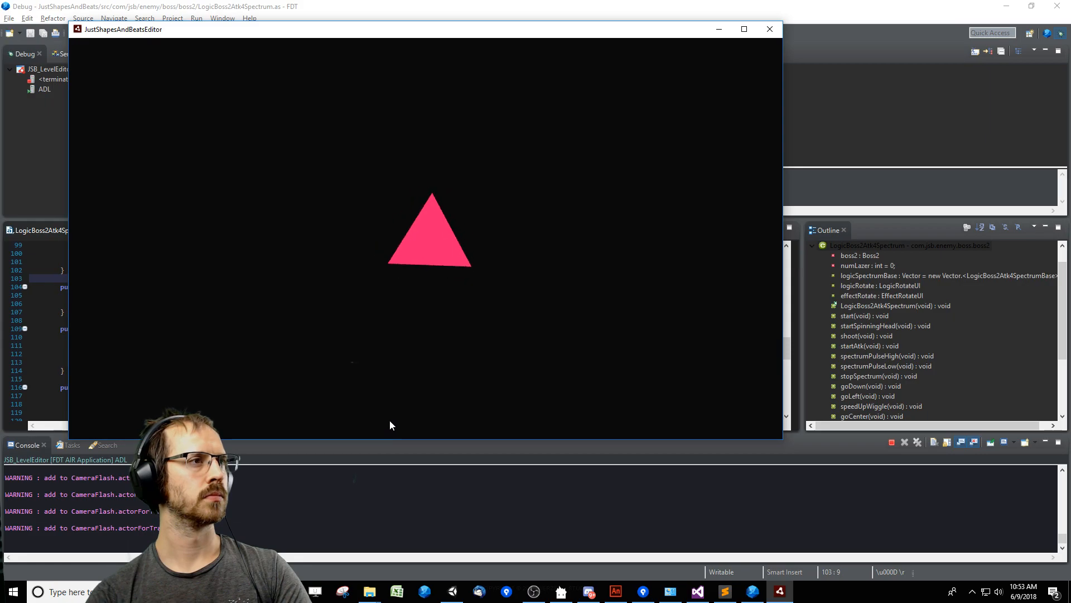
key("Tab")
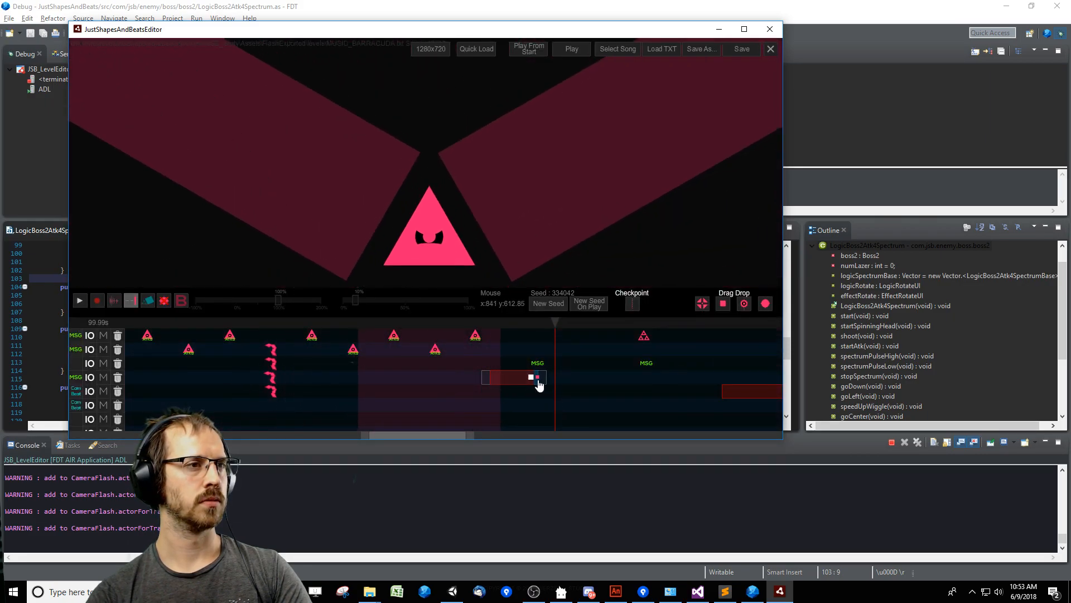
Trim the end of the red event block just before 100 seconds to about 99.4 seconds and replay the transition.
key("space")
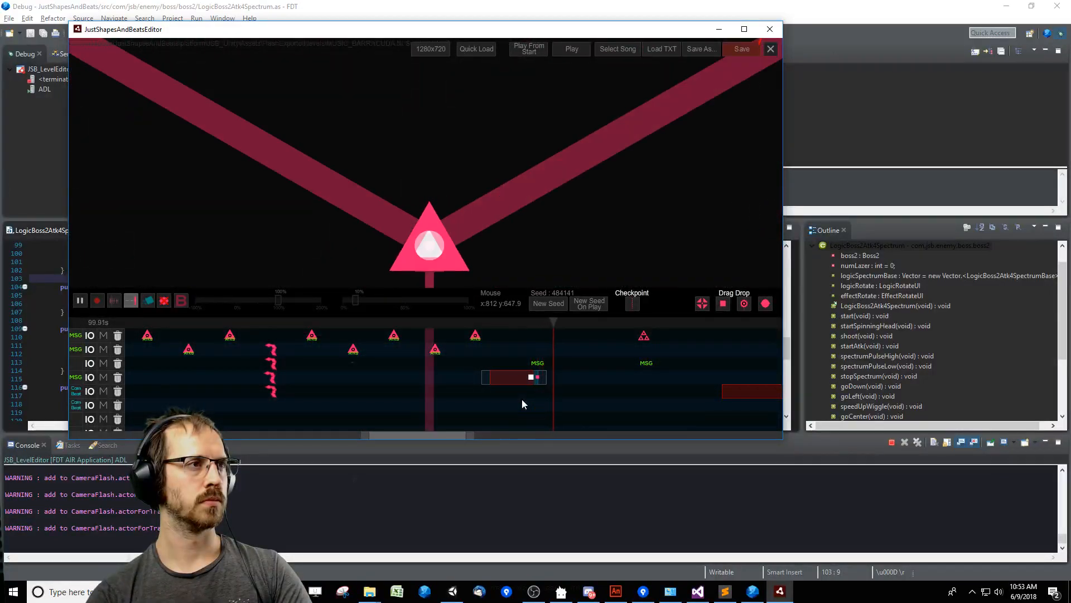
key("space")
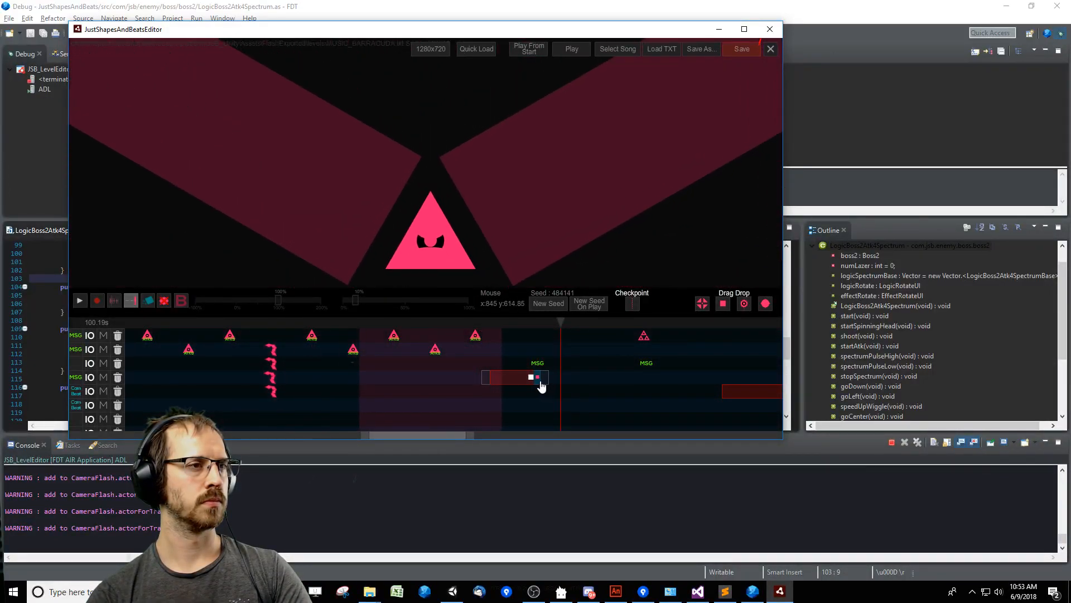
left_click_drag(541, 386, 535, 385)
key("space")
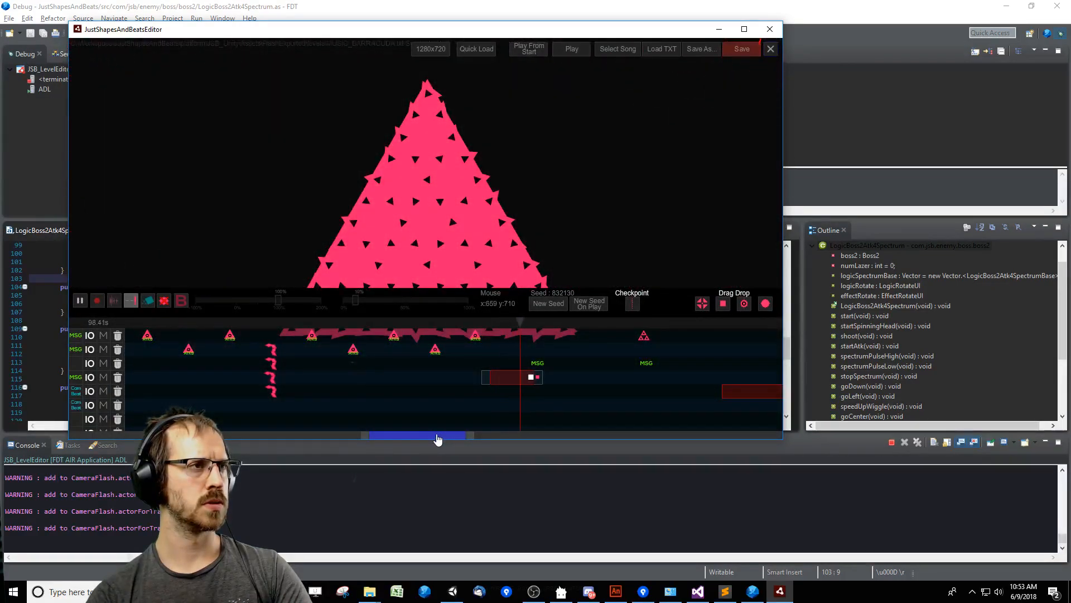
key("space")
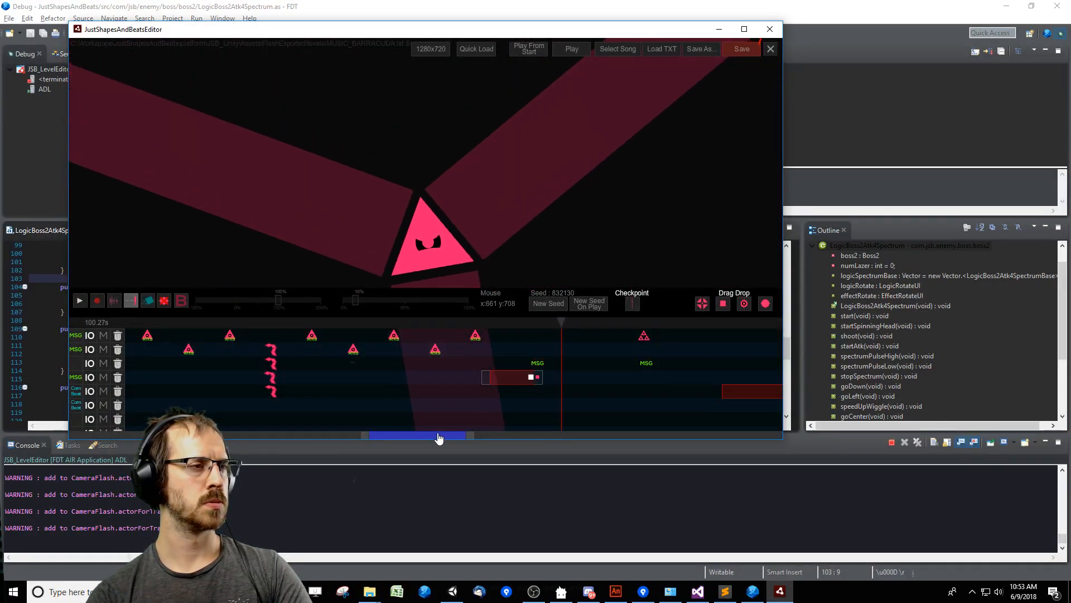
Preview the level just before the triangle events near 73 seconds, then test-play the transition from about 96.55 seconds.
left_click_drag(439, 437, 362, 438)
left_click(433, 325)
key("space")
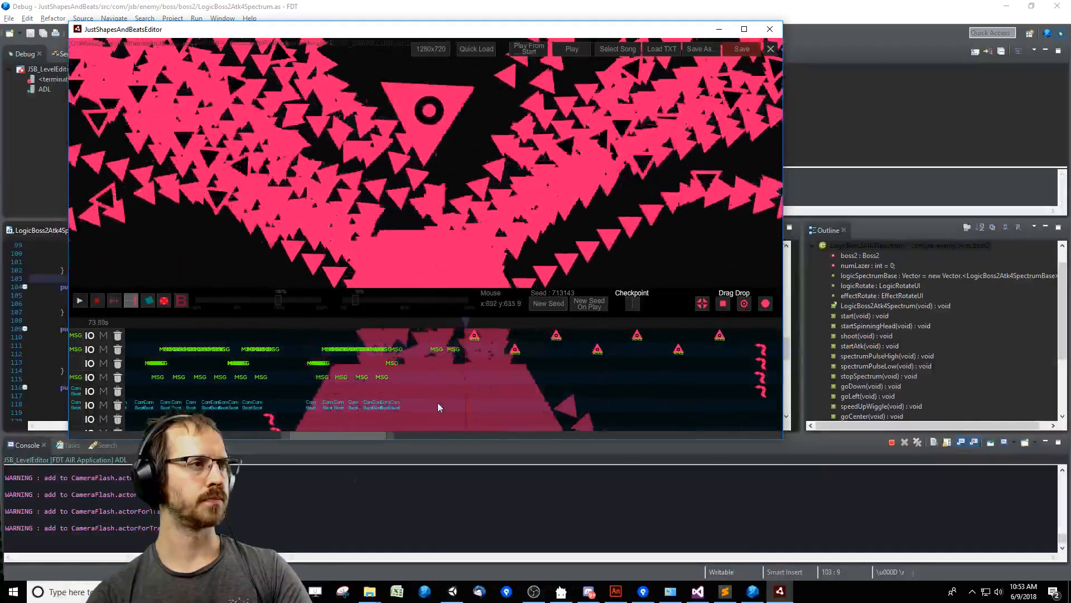
key("space")
left_click_drag(373, 437, 461, 436)
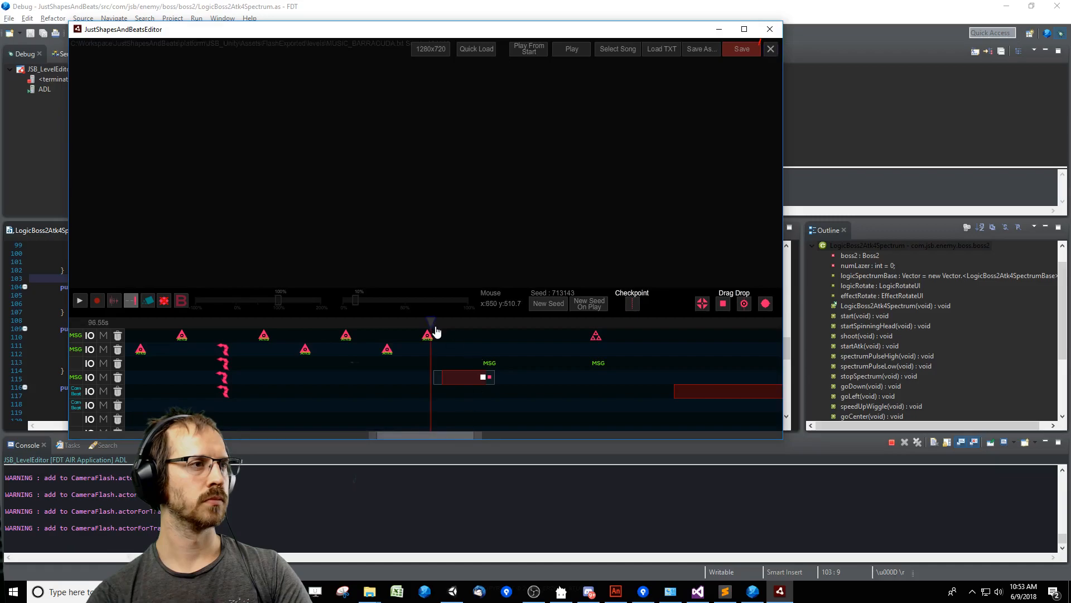
key("Return")
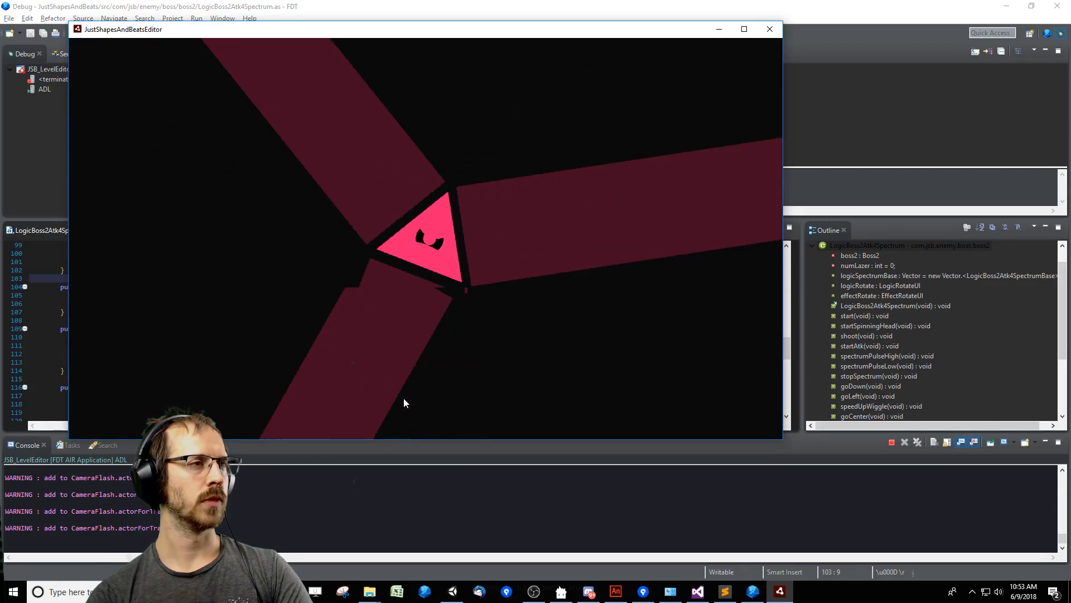
key("Escape")
Replay the level from further timeline points, then save it as MUSIC_BARRACUDA.txt and close the level editor.
left_click(436, 324)
left_click_drag(388, 439, 435, 439)
left_click(339, 325)
key("space")
key("space")
left_click(552, 326)
key("Return")
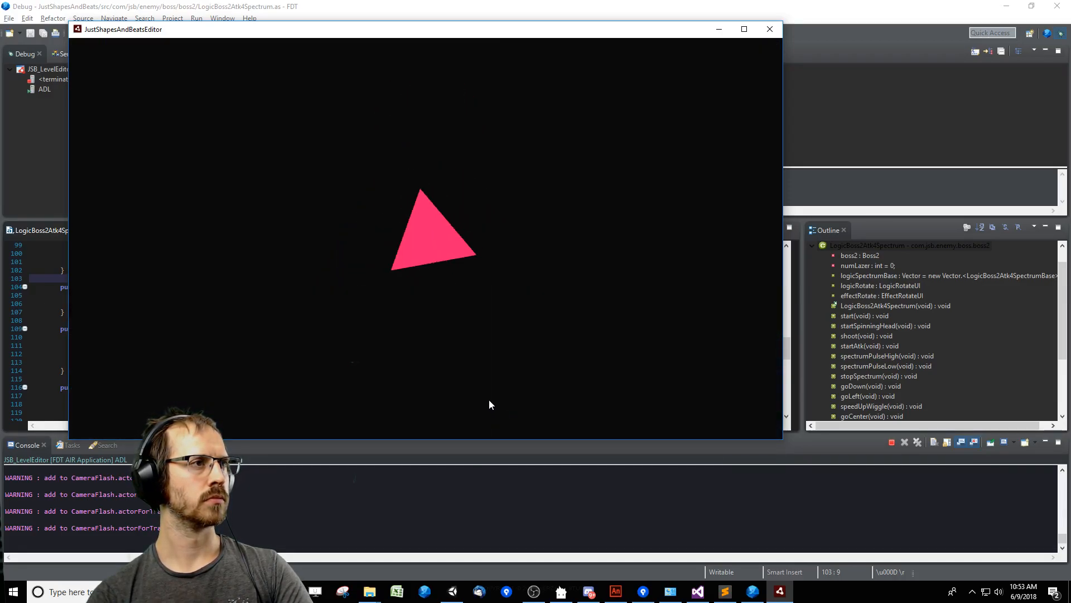
key("Escape")
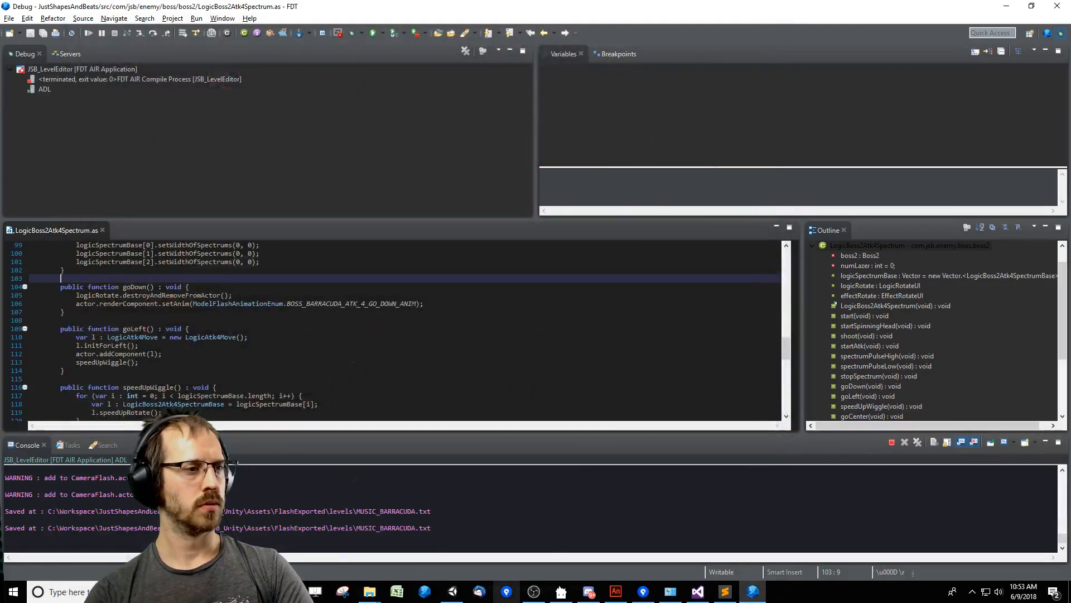
Switch to Unity, clear the console, move its window slightly lower, and run the scene.
left_click(455, 589)
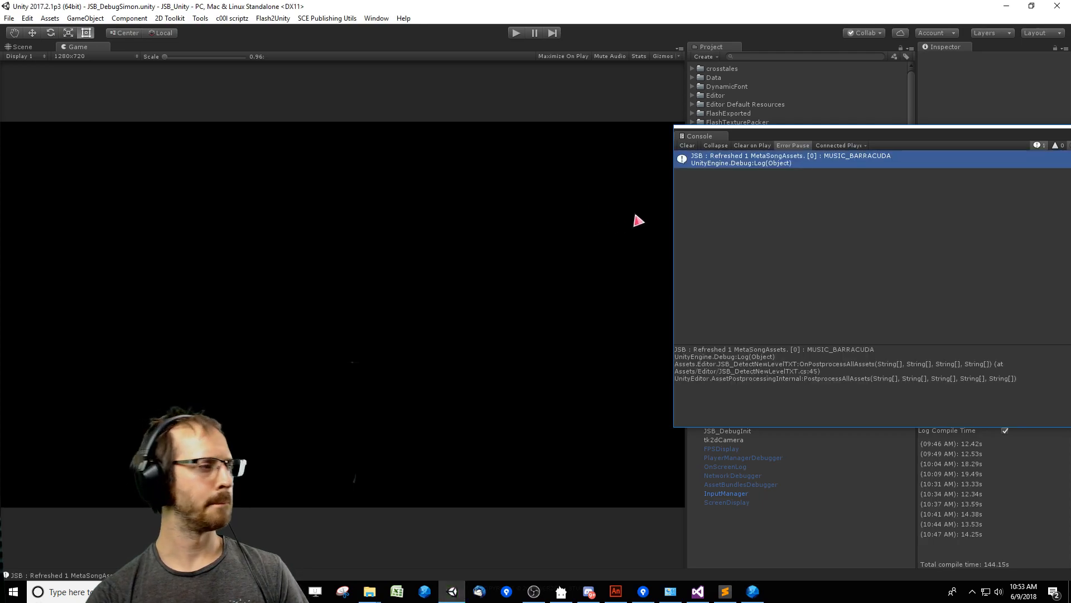
left_click(690, 146)
left_click_drag(738, 134, 757, 153)
left_click(517, 34)
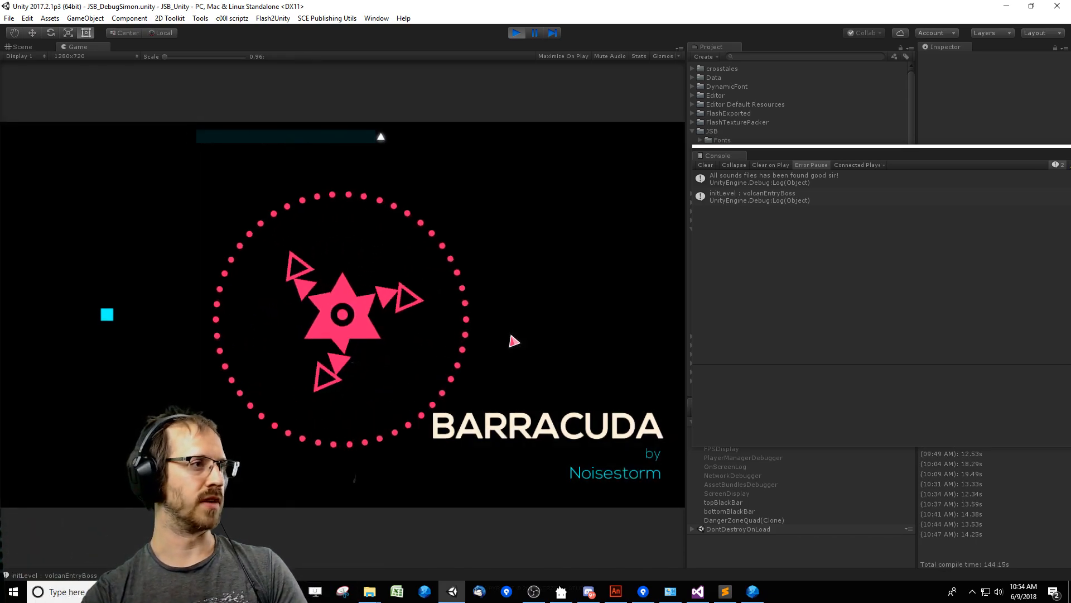
Begin steering the player square in the Barracuda level and mute the game audio.
key("Down")
key("Right")
key("Left")
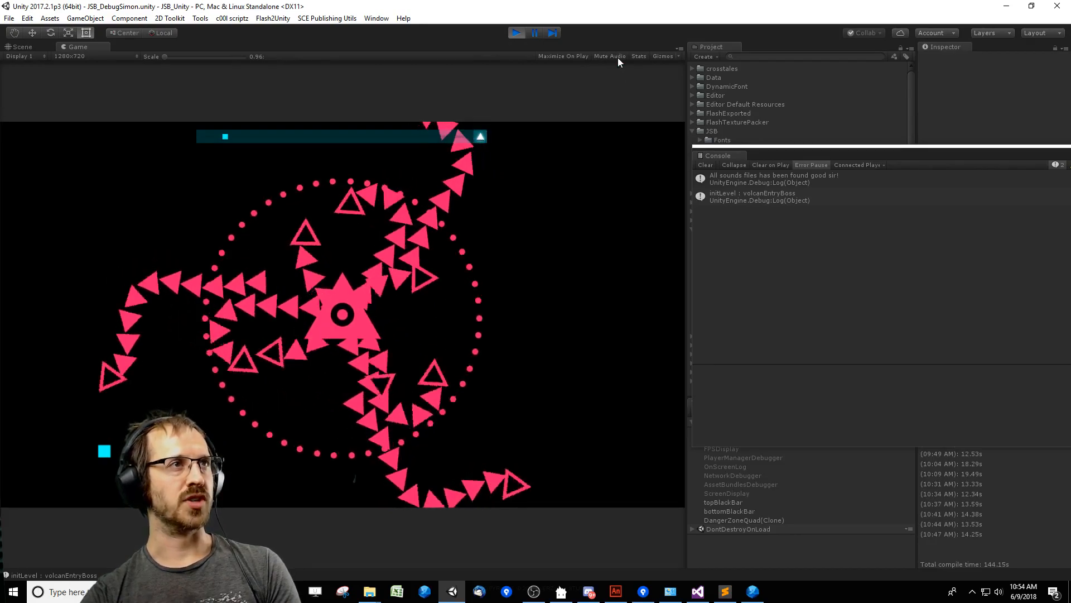
left_click(609, 56)
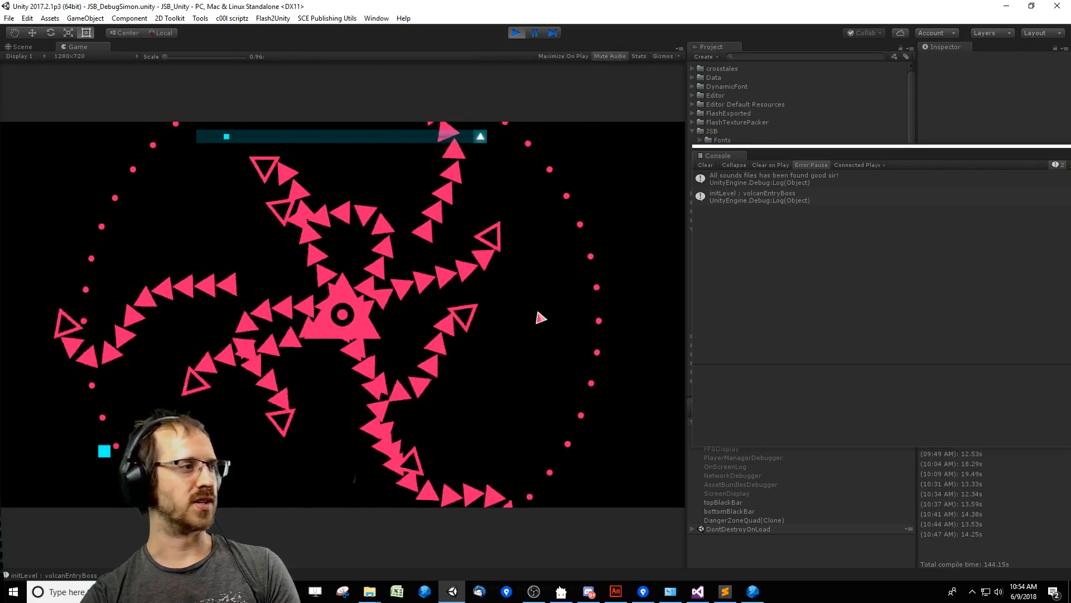
Steer the player through the boss level's triangle chains and vertical spectrum bars.
key("Left")
key("Up")
key("Up")
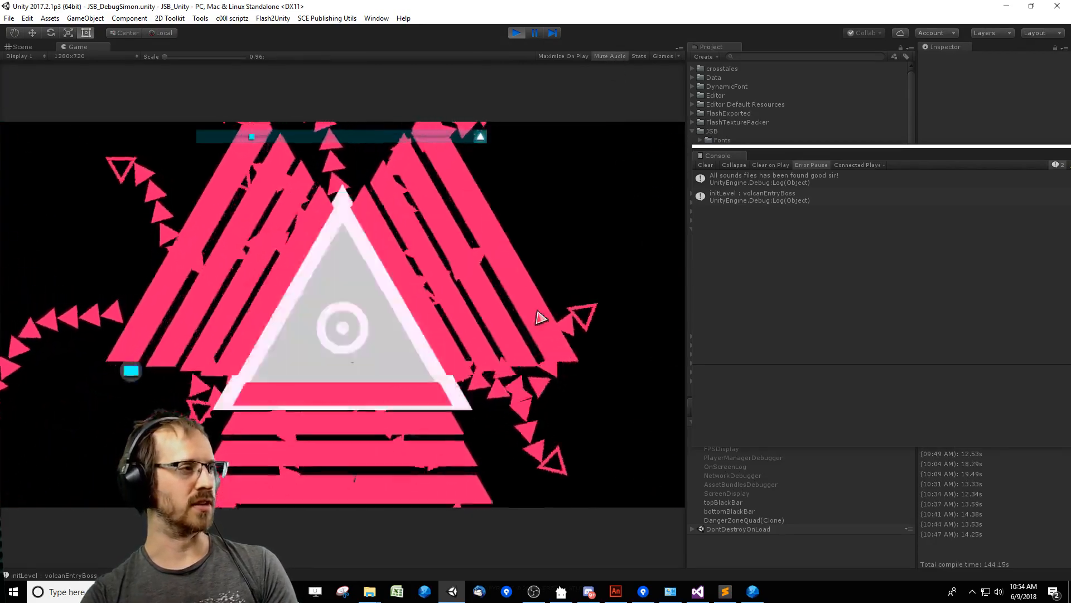
key("Left")
key("Up")
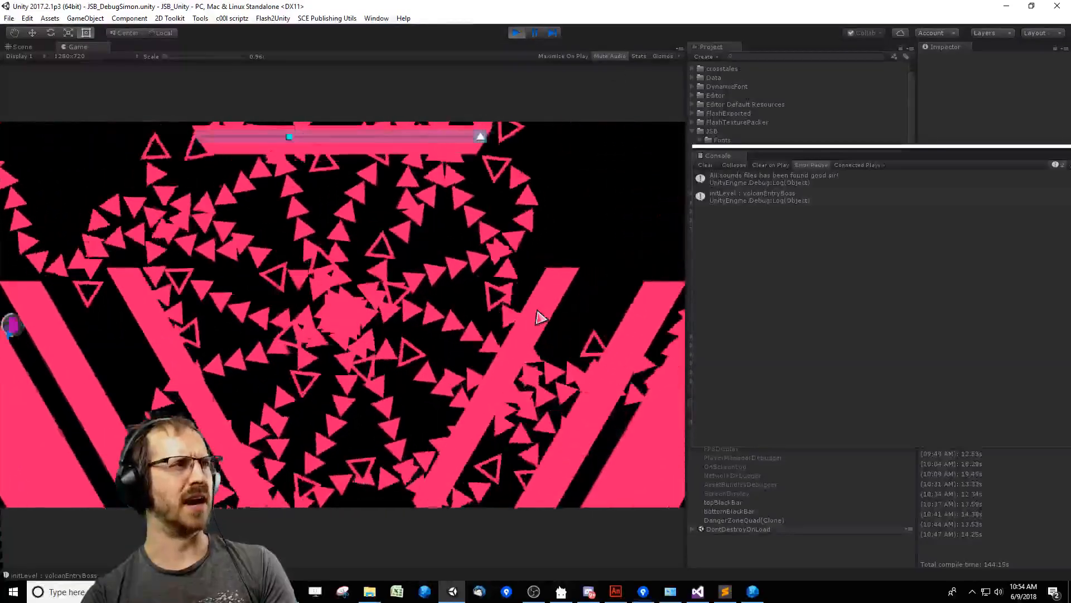
key("Right")
key("Up")
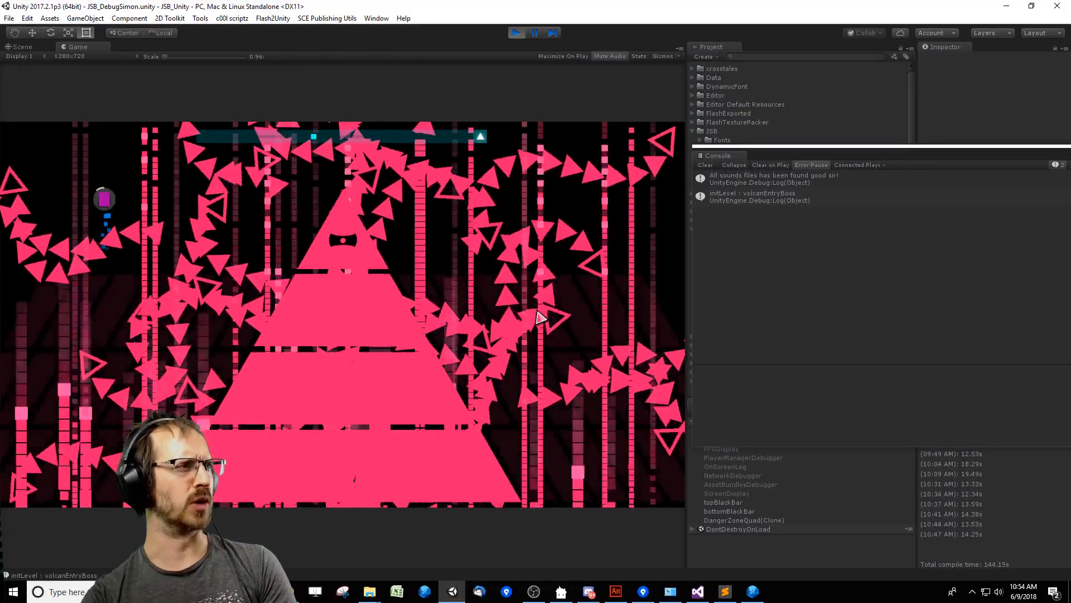
key("Right")
key("Left")
key("Left")
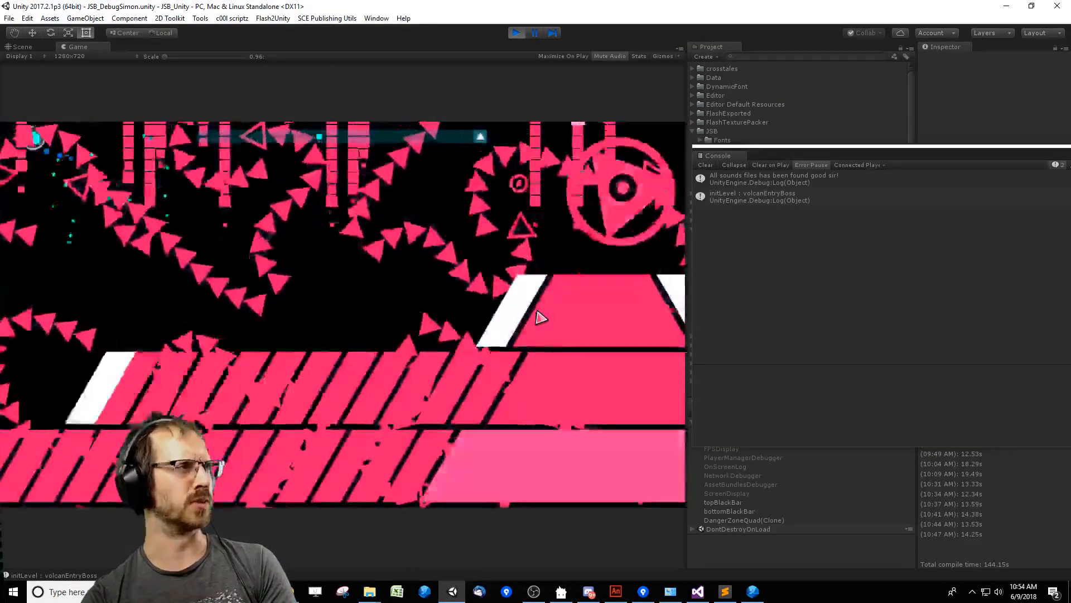
Move the player above the striped boss platforms while dodging the ringed bullets and rising triangle chains.
key("Right")
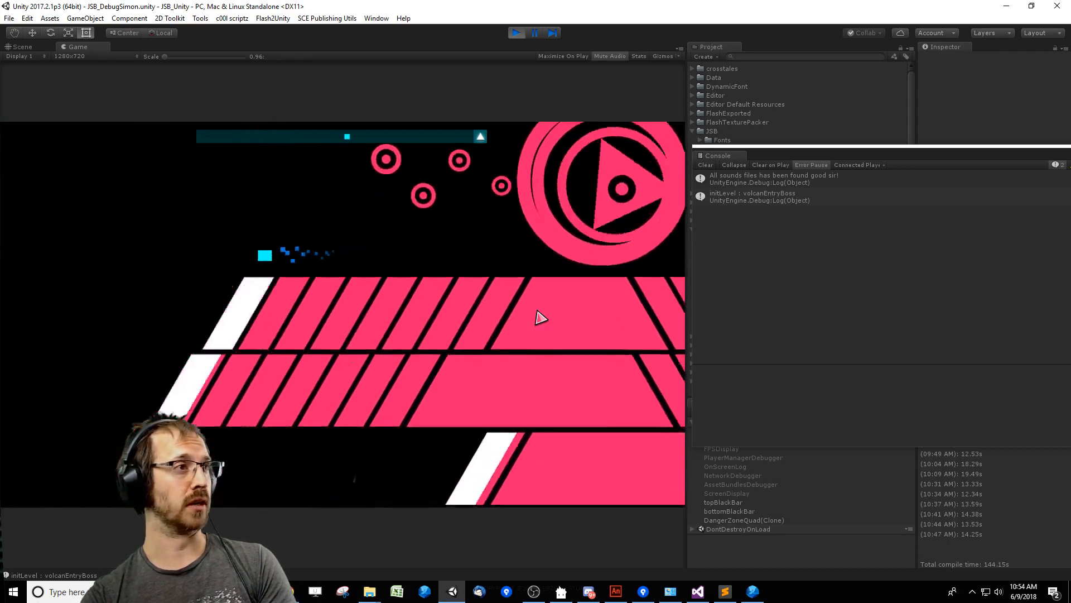
key("Up")
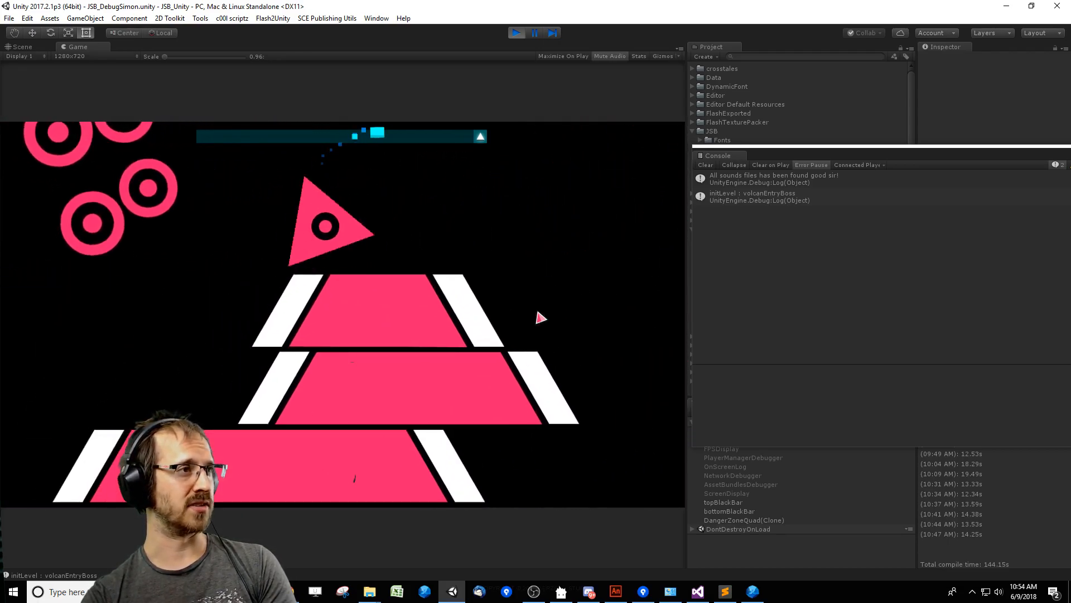
key("Right")
key("Down")
key("Left")
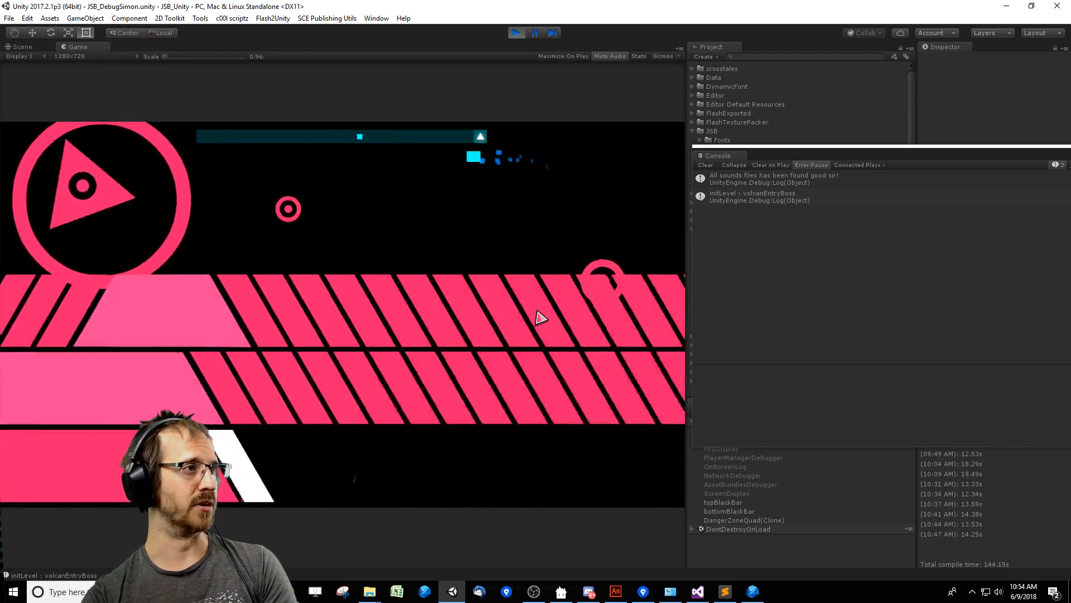
key("Right")
key("Down")
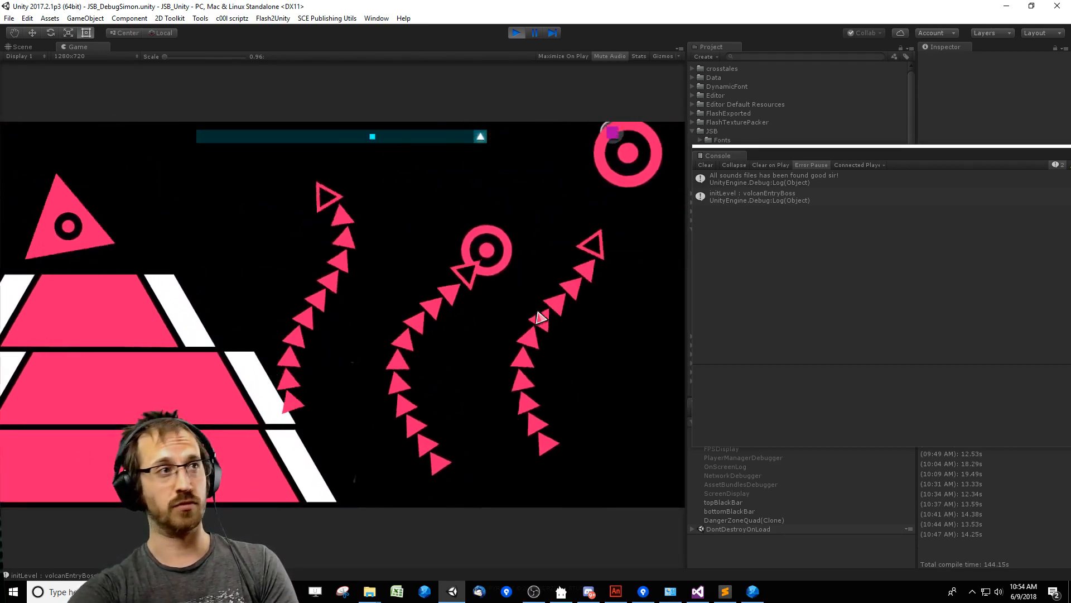
key("Right")
key("Down")
key("Left")
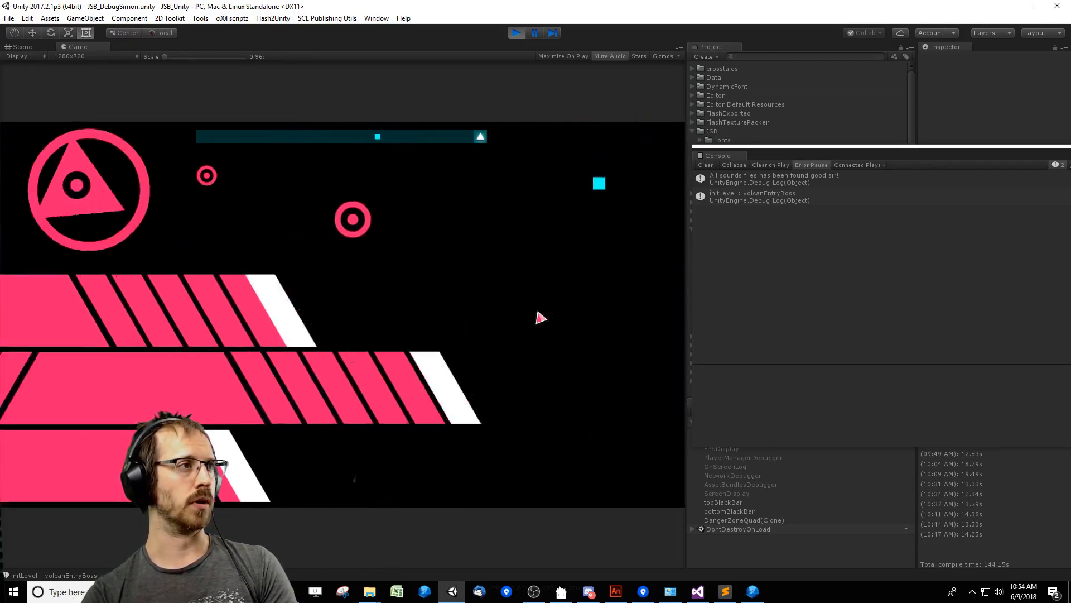
Keep dodging the spinning triangle boss's bullets until its stacked platform attack ends.
key("Up")
key("Left")
key("Down")
key("Right")
key("Up")
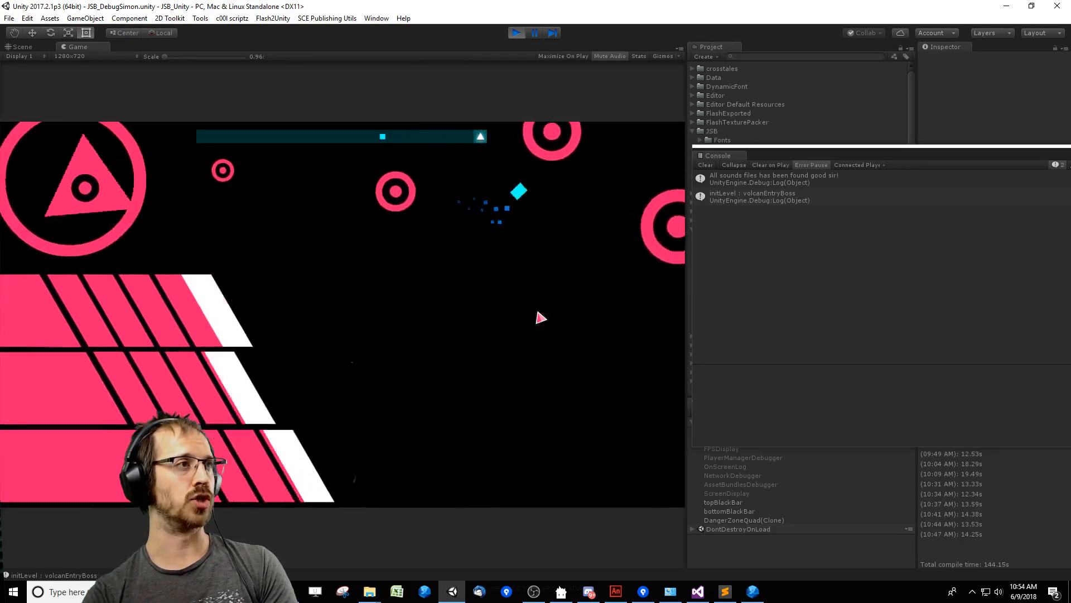
key("Left")
key("Down")
key("Right")
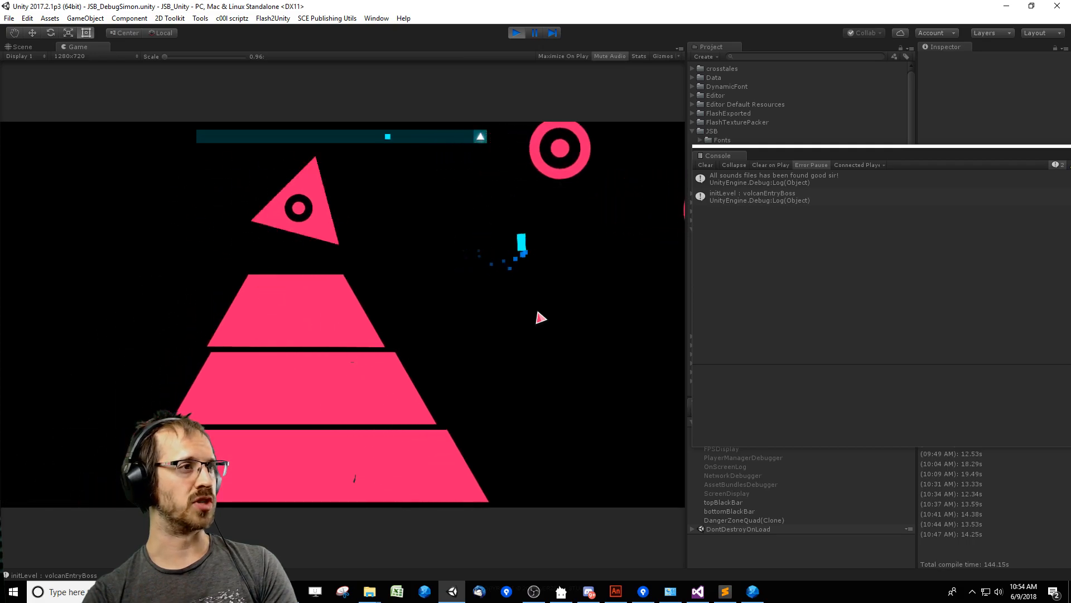
key("Up")
key("Left")
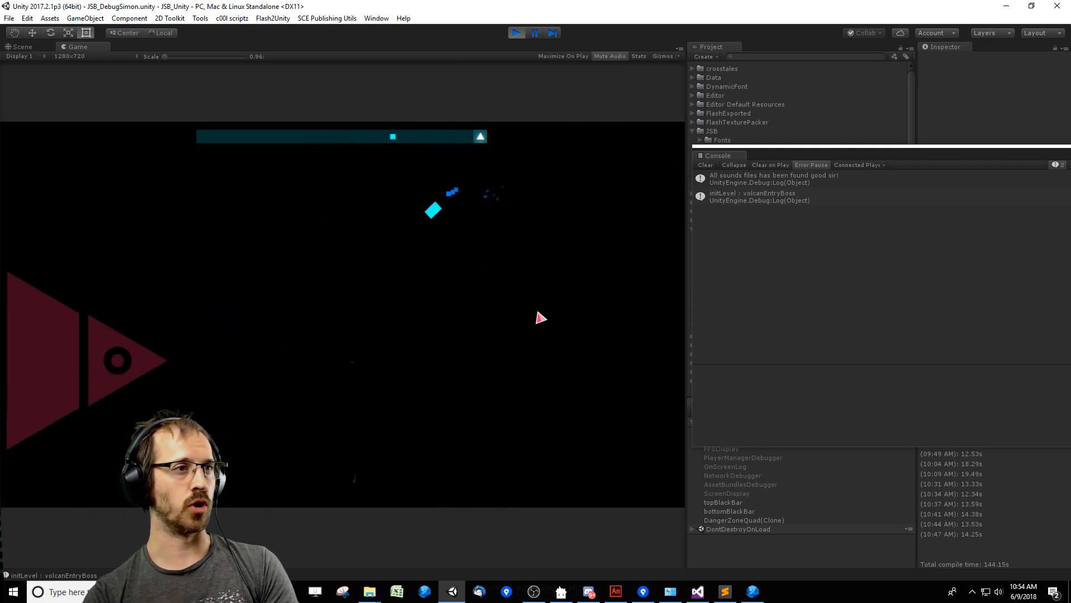
Steer the player square around the shifting triangle boss while avoiding its large ringed bullets.
key("Up")
key("Left")
key("Down")
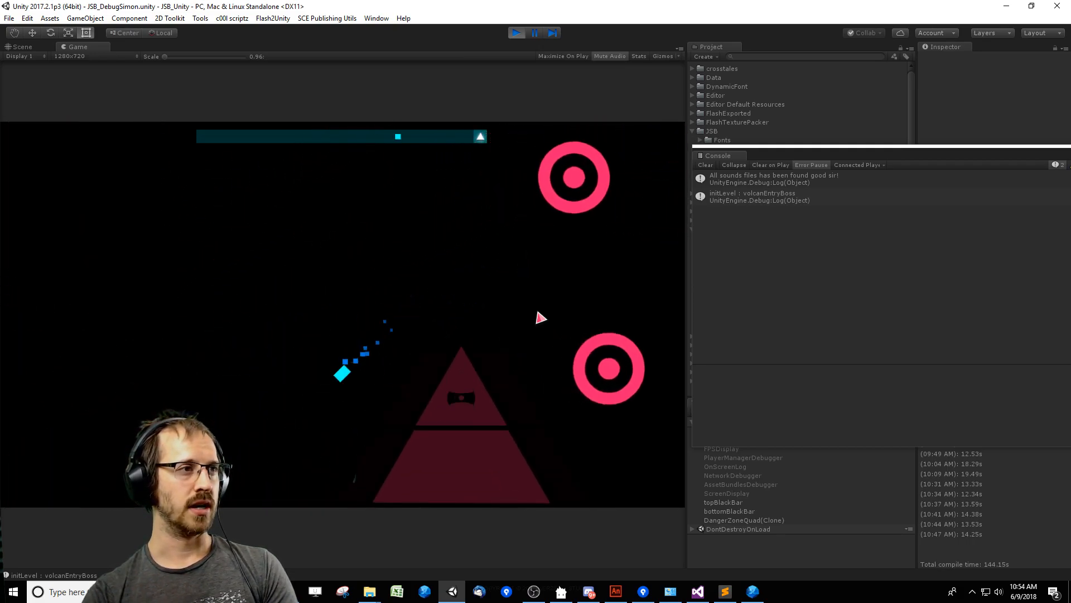
key("Up")
key("Right")
key("Down")
key("Up")
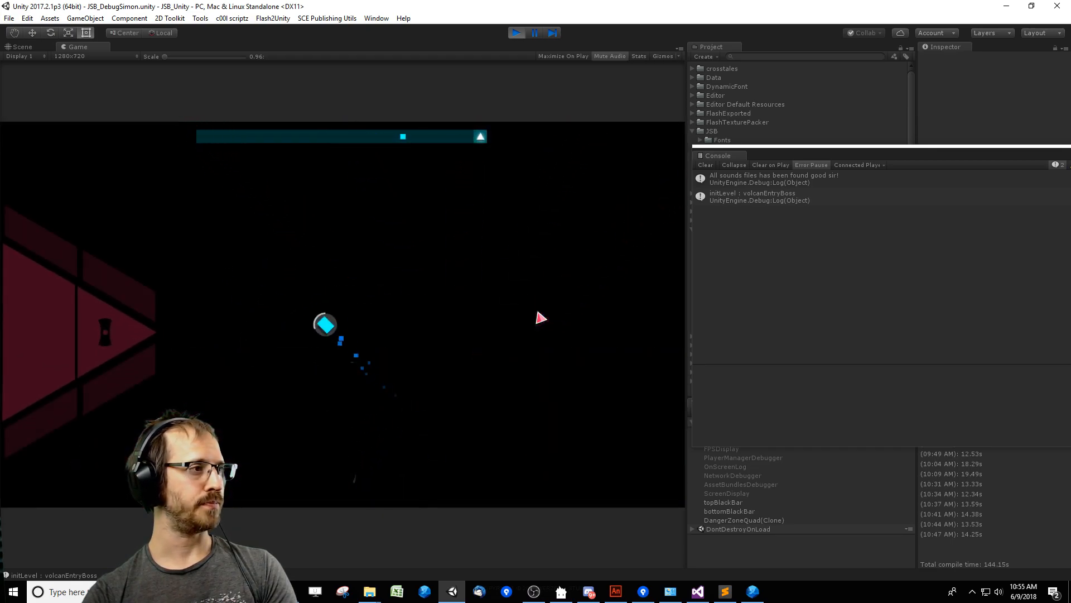
Keep the player above the striped double platforms while weaving through the arc of ringed bullets.
key("Right")
key("Up")
key("Left")
key("Right")
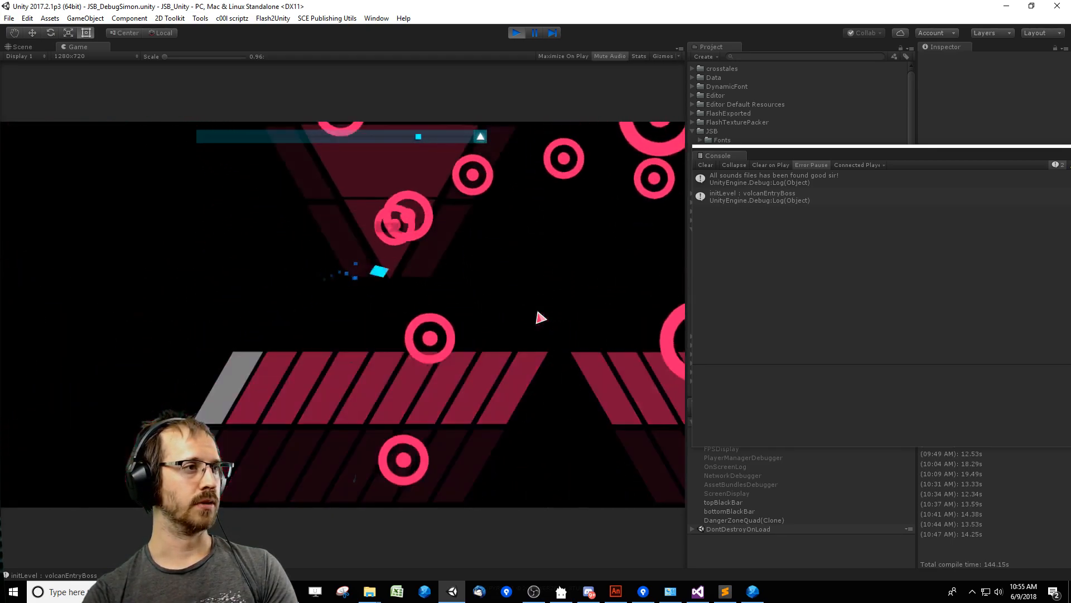
key("Down")
key("Up")
key("Right")
key("Left")
key("Up")
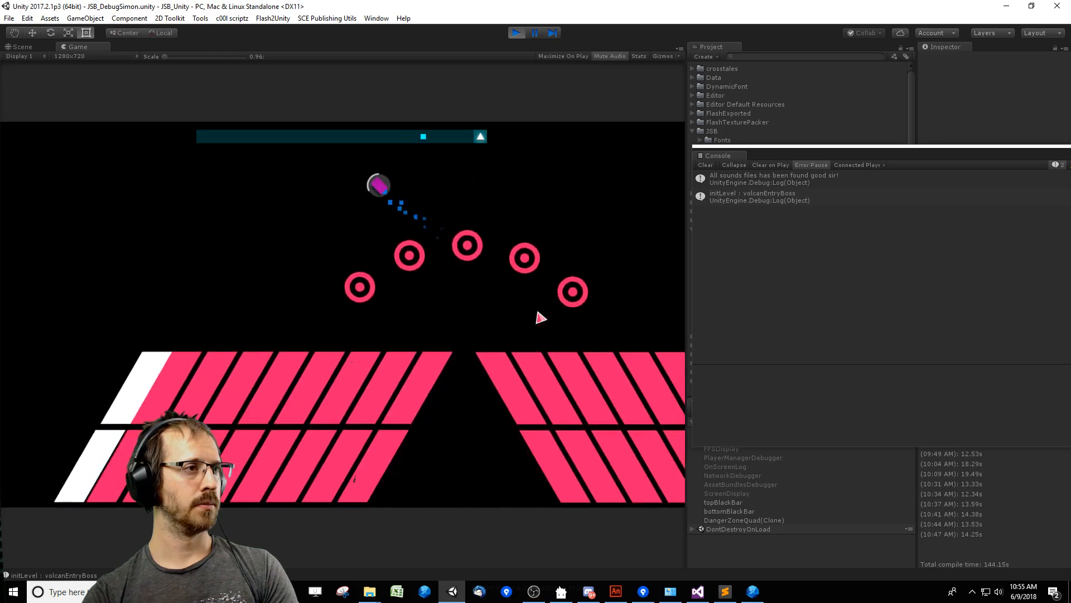
Guide the player between the triangle chains that cross the arena from all sides.
key("Right")
key("Down")
key("Right")
key("Up")
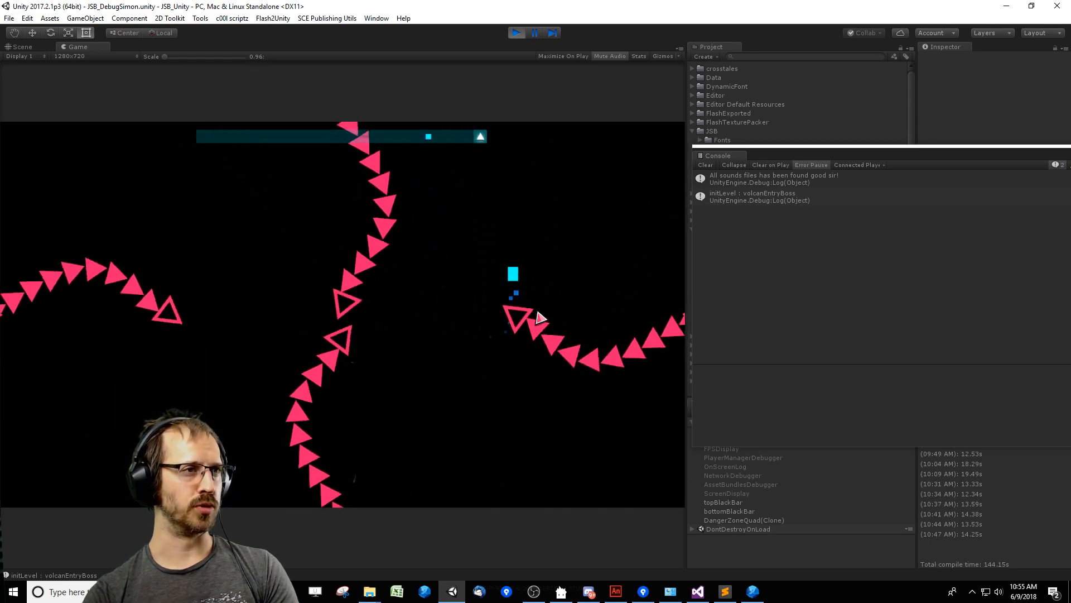
key("Right")
key("Left")
key("Up")
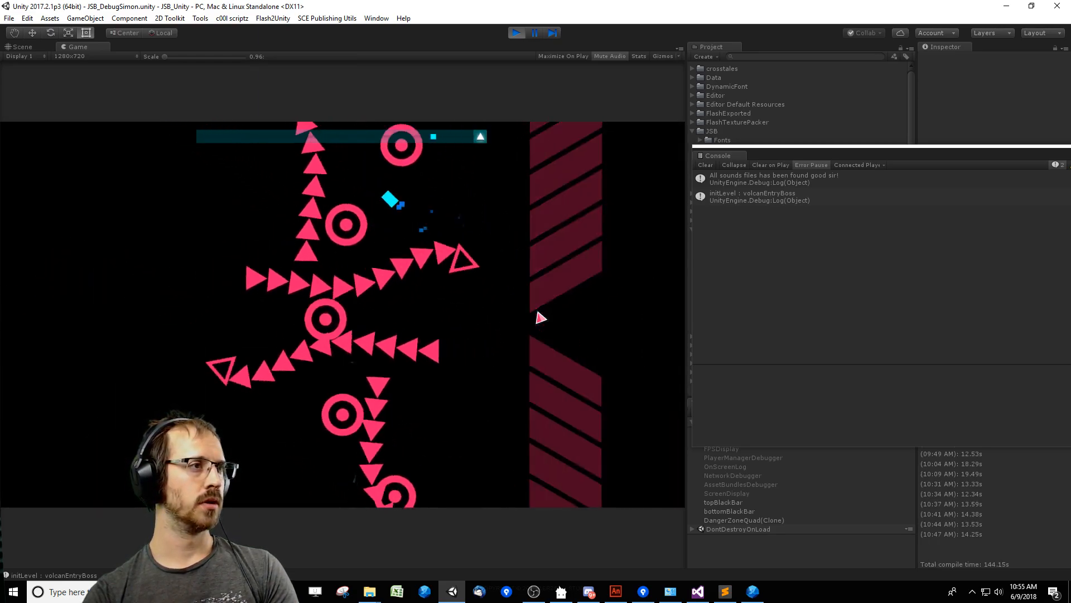
Move the player away from the striped side walls, the remaining triangle chains and the ringed bullets.
key("Right")
key("Down")
key("Left")
key("Down")
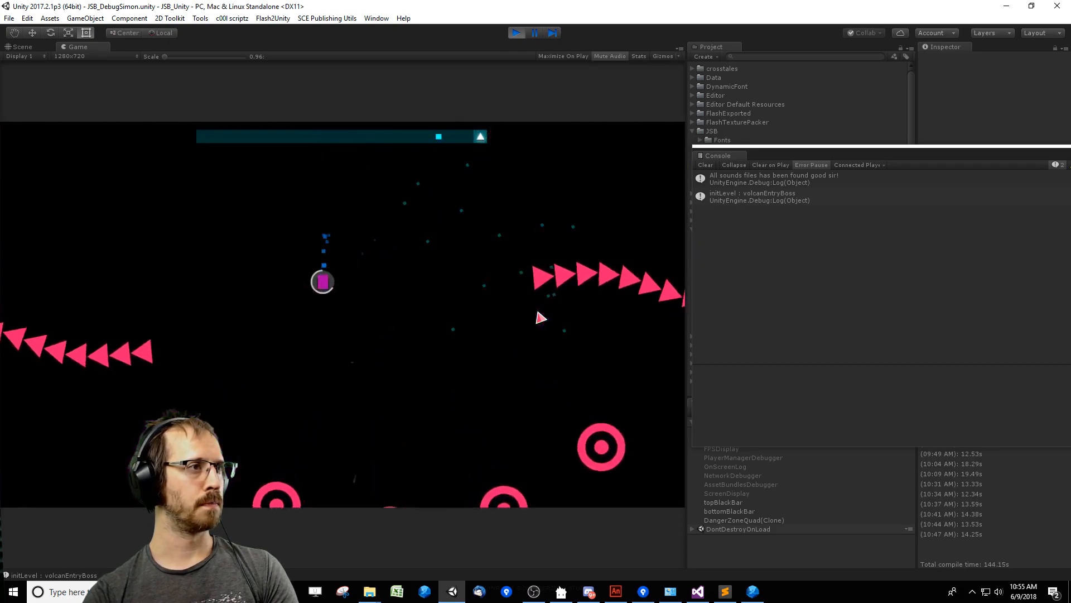
key("Right")
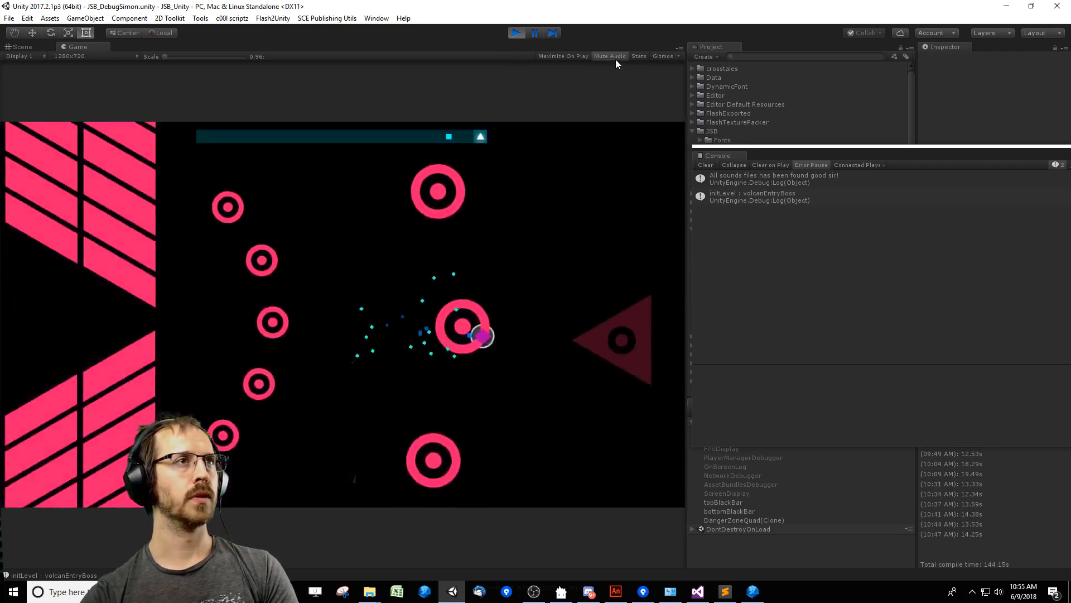
Unmute the game audio and move the player clear of the growing central triangle.
left_click(615, 59)
key("Left")
key("Down")
key("Right")
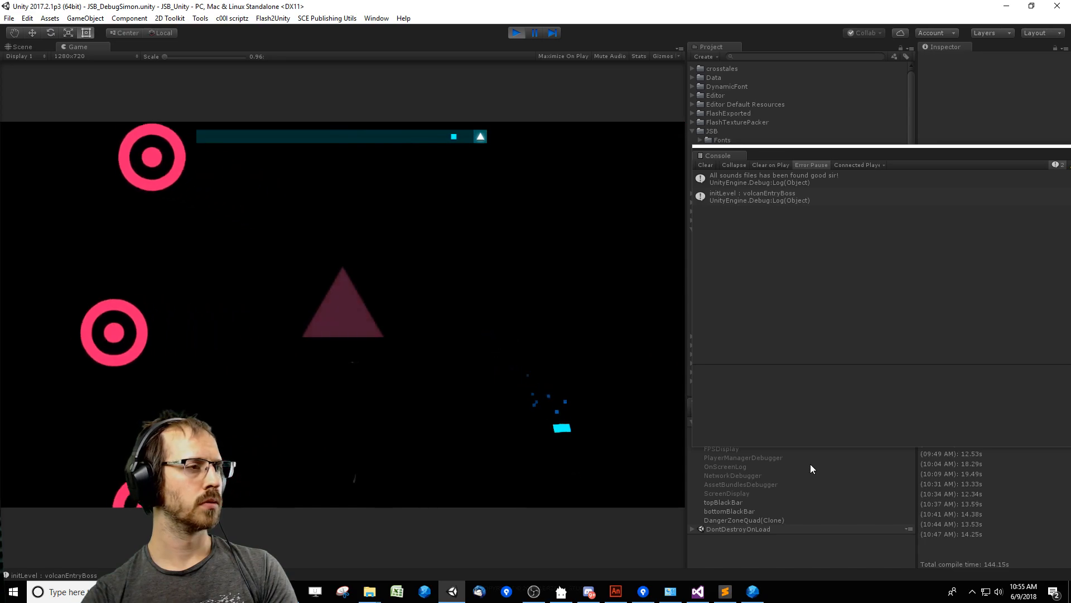
key("Left")
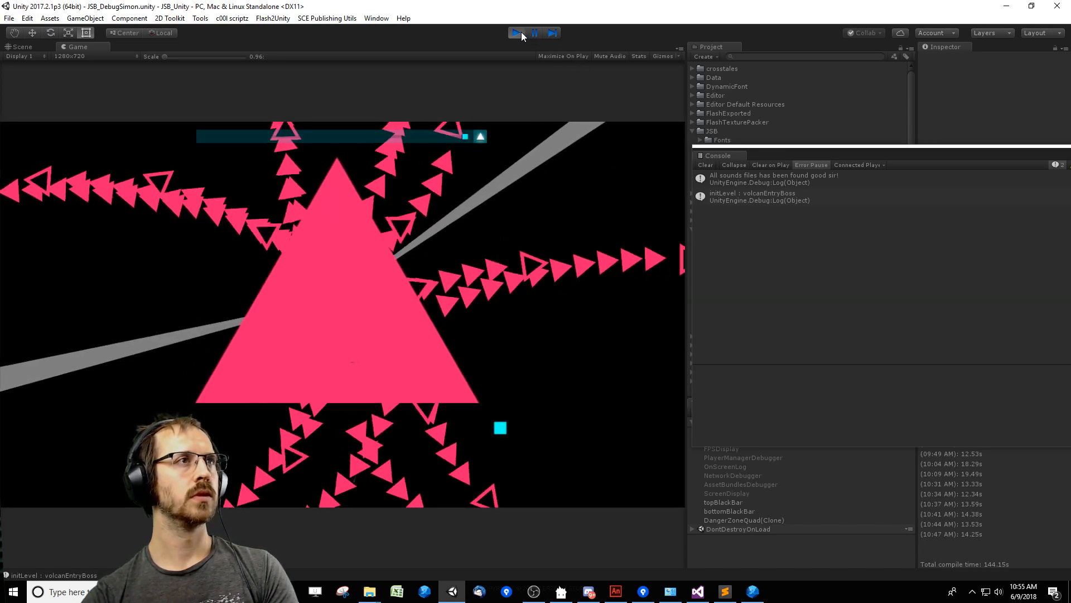
End the Unity play test and relaunch JSB_LevelEditor from FDT.
left_click(520, 33)
left_click(707, 164)
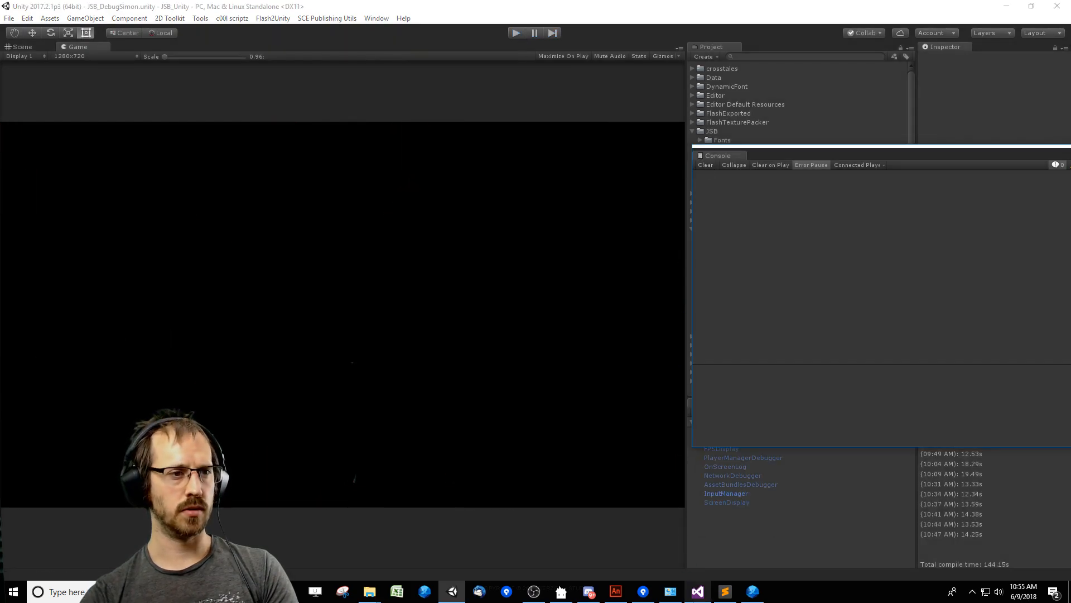
left_click(613, 592)
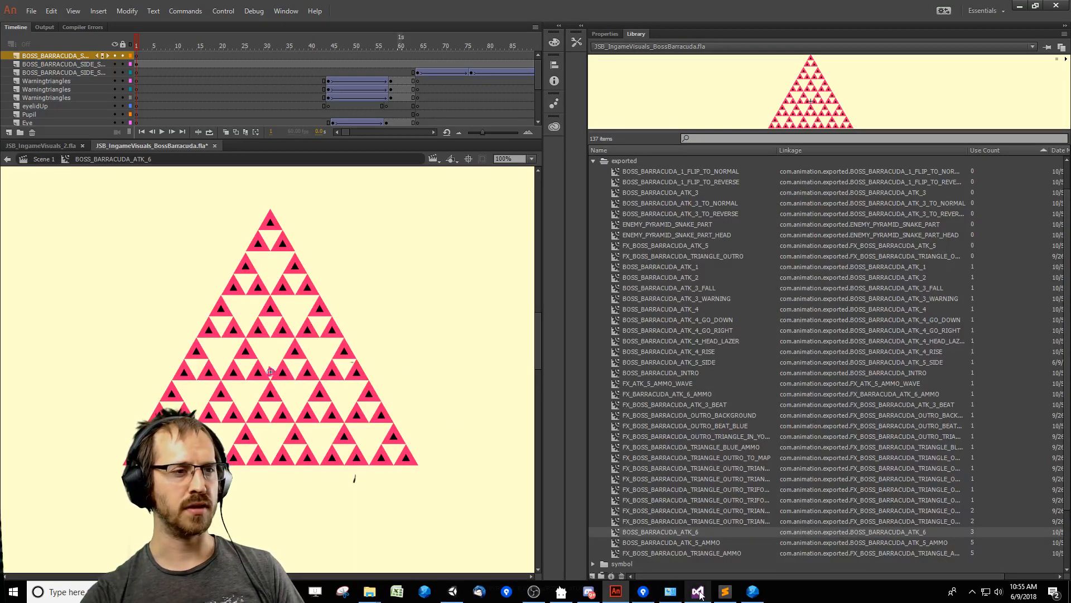
left_click(752, 592)
left_click_drag(666, 346, 664, 351)
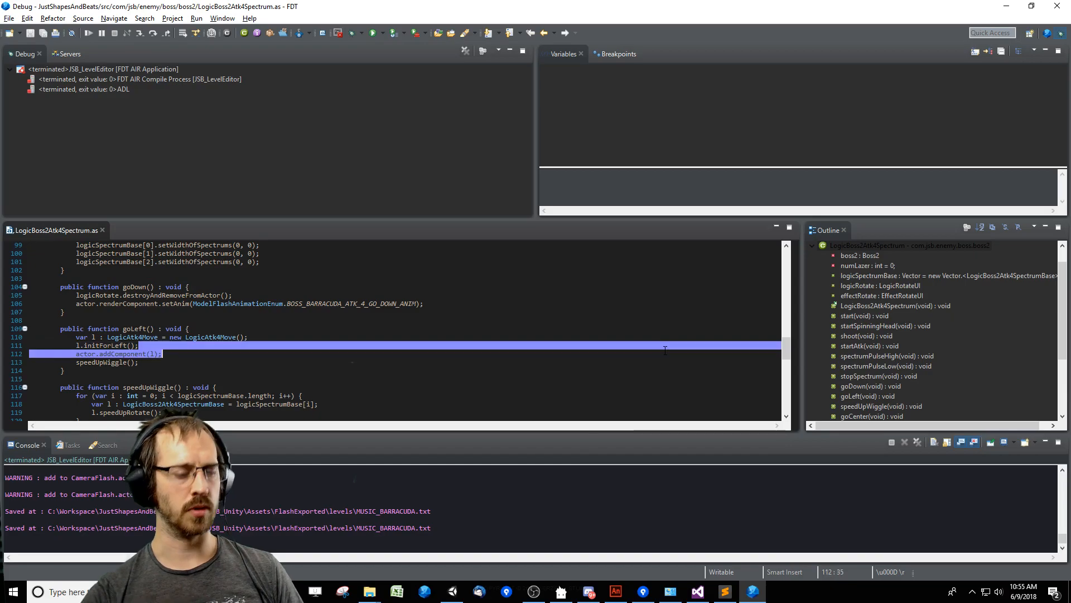
key("ctrl+F11")
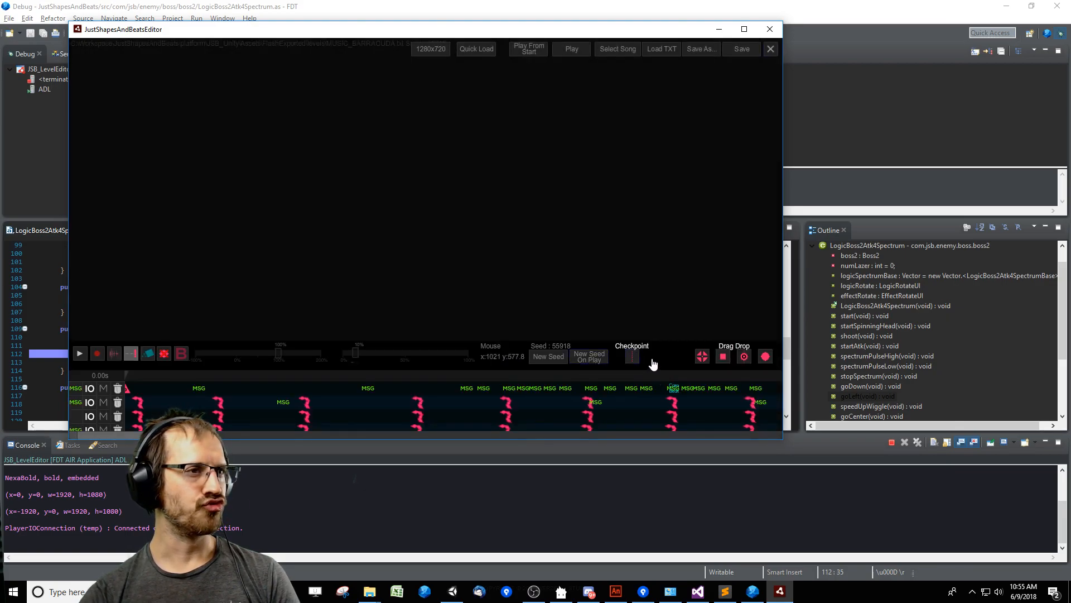
Examine the parameters and custom choice of the square-appear event at time 99050 in the Barracuda timeline, and close the level editor.
left_click_drag(158, 434, 469, 444)
left_click(393, 341)
left_click(357, 389)
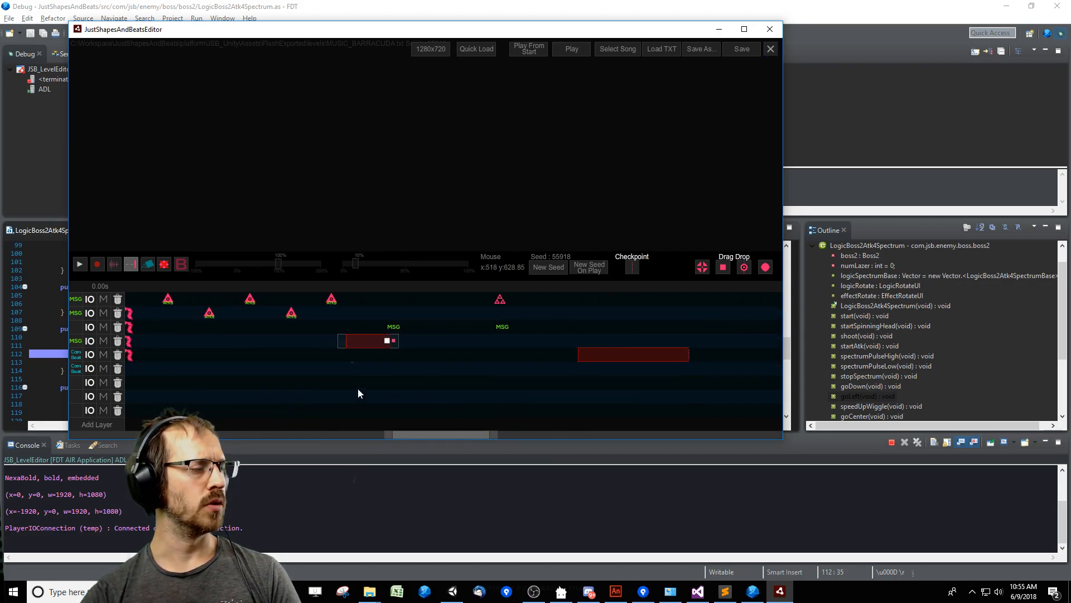
left_click(340, 287)
left_click(363, 335)
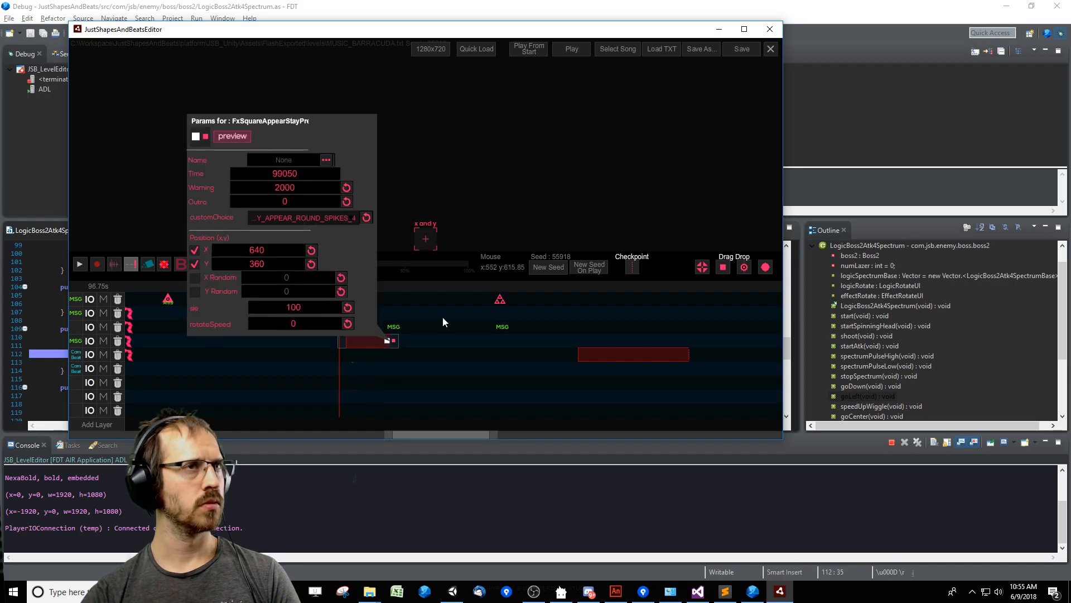
left_click(770, 29)
Switch to JSB_IngameVisuals_2.fla in Animate and examine the triangle's keyframes in ENEMY_APPEAR_ROUND_SPIKES_4.
left_click(620, 593)
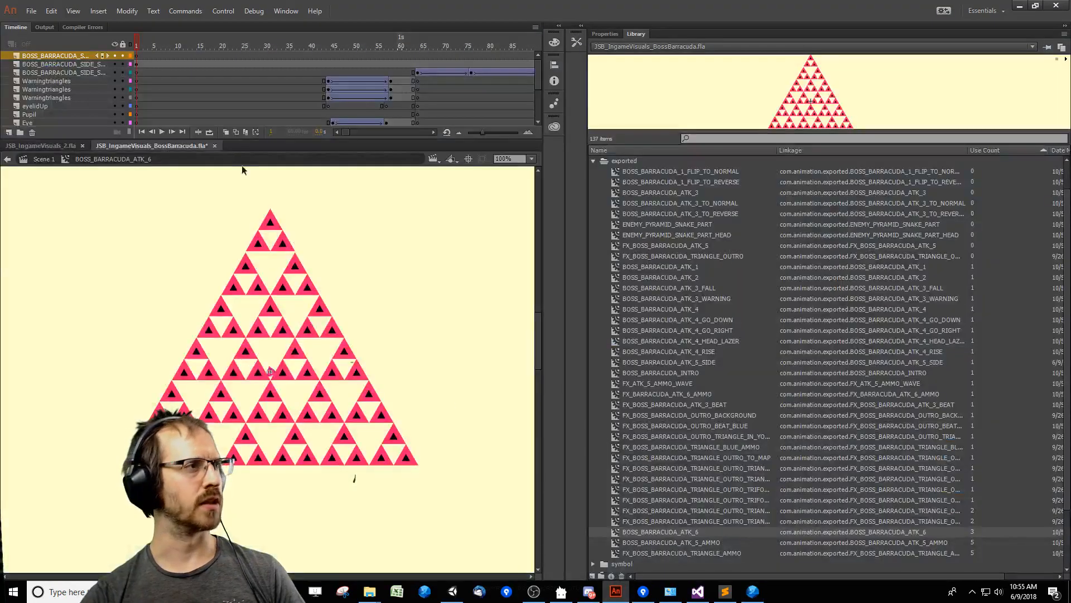
left_click(40, 146)
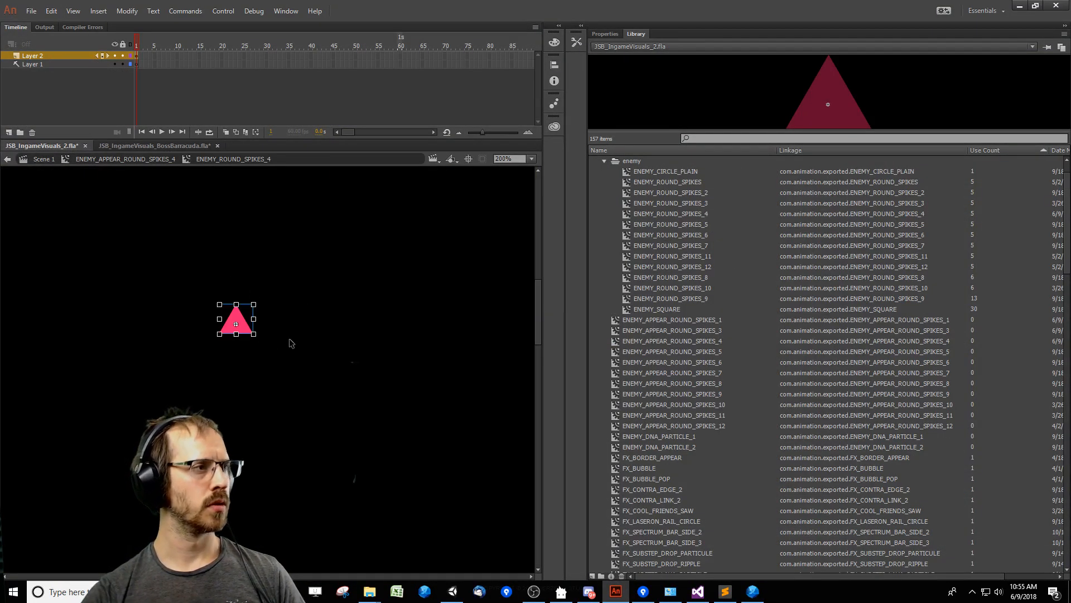
key("ctrl+t")
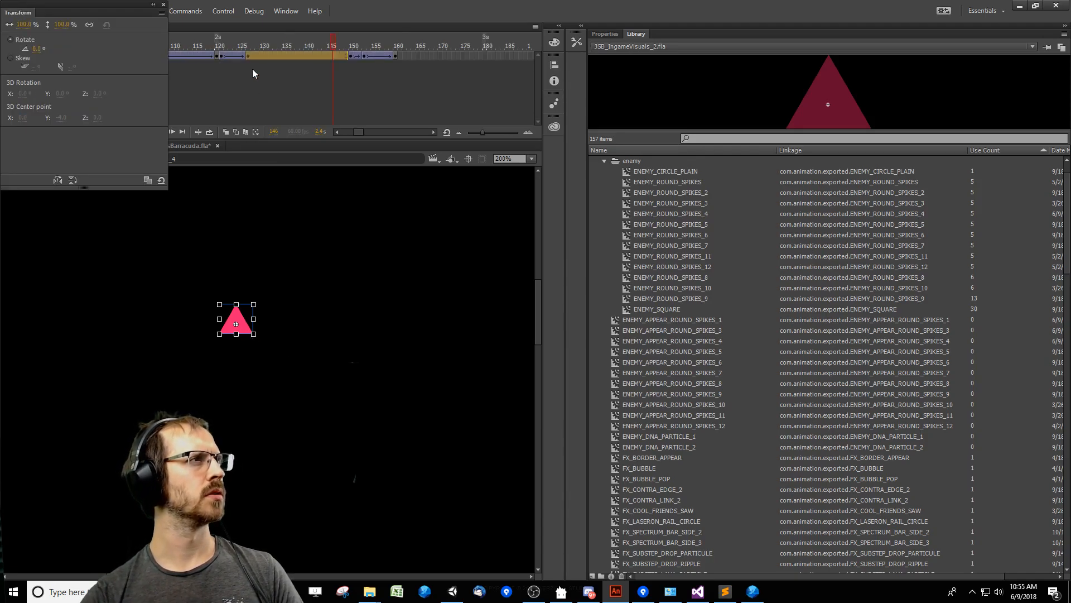
left_click_drag(171, 355, 349, 279)
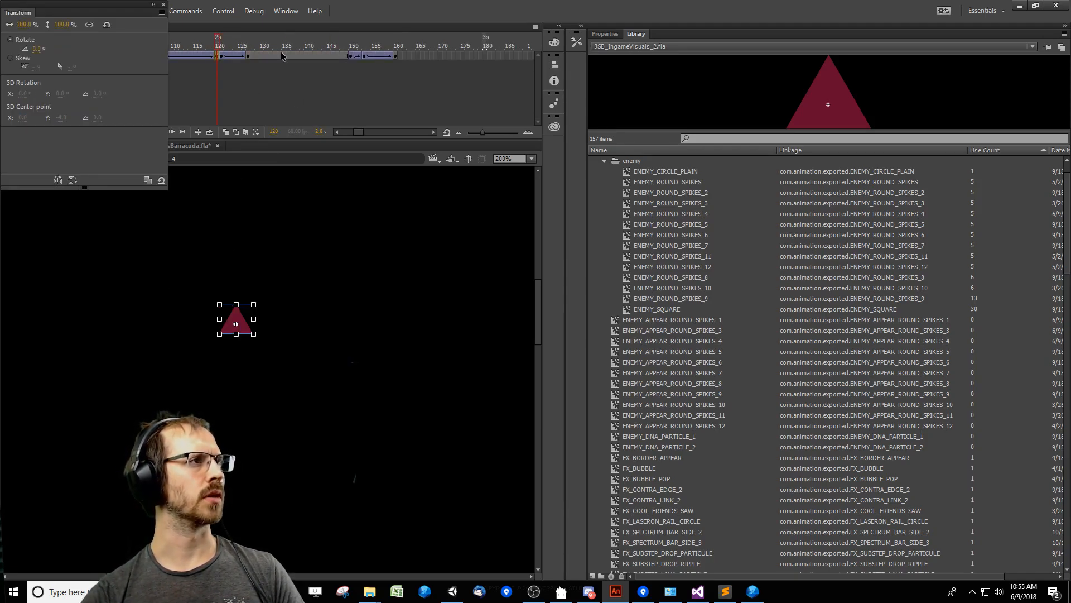
left_click_drag(205, 376, 369, 269)
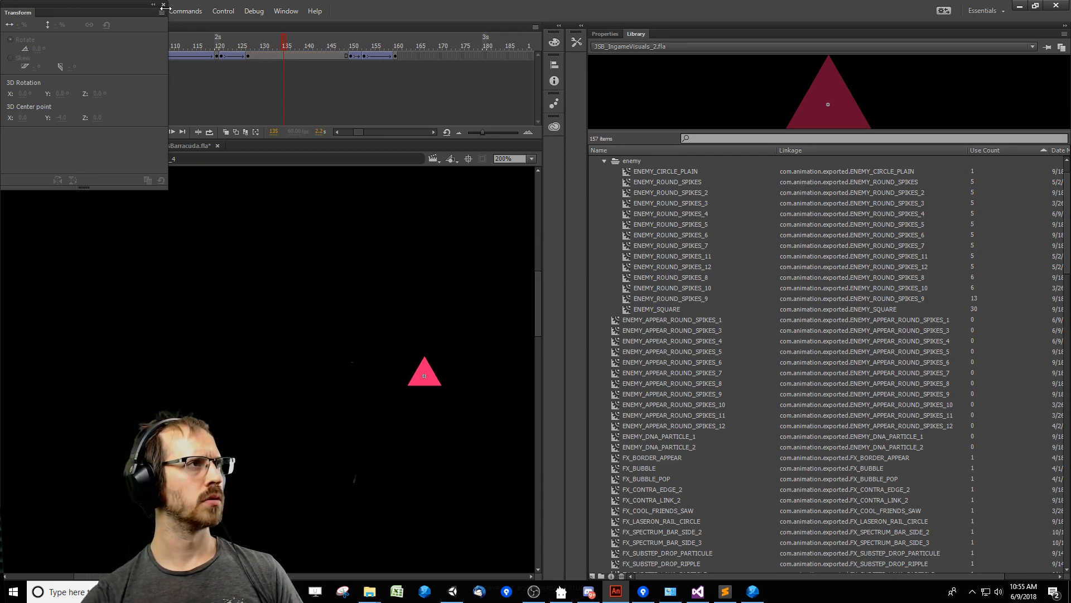
left_click_drag(239, 323, 490, 464)
left_click(467, 470)
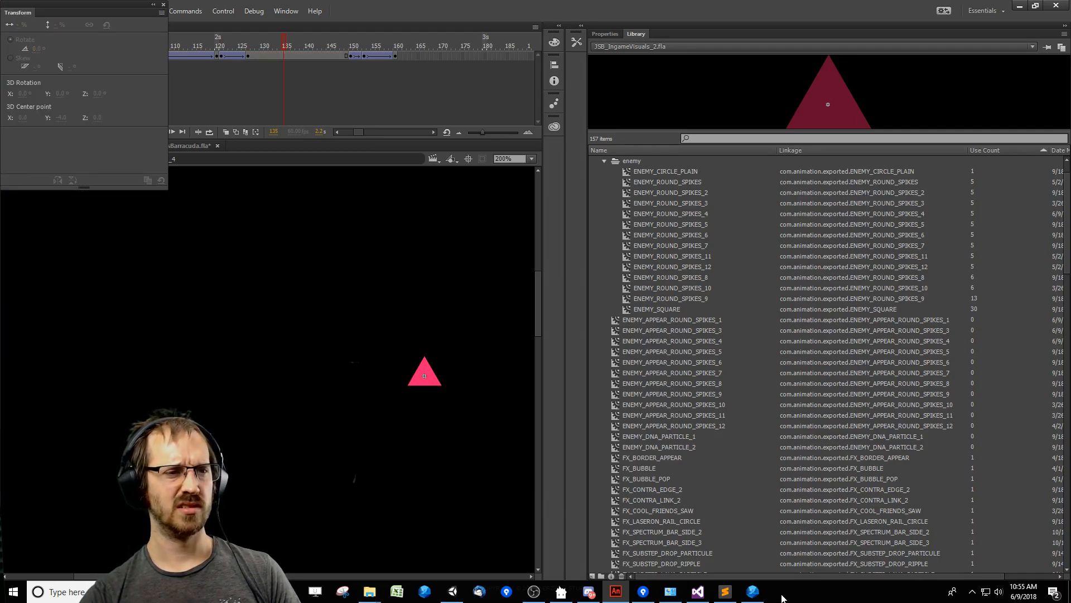
Open the Triangle symbol nested inside ENEMY_ROUND_SPIKES_4 for editing and select its shape.
double_click(427, 382)
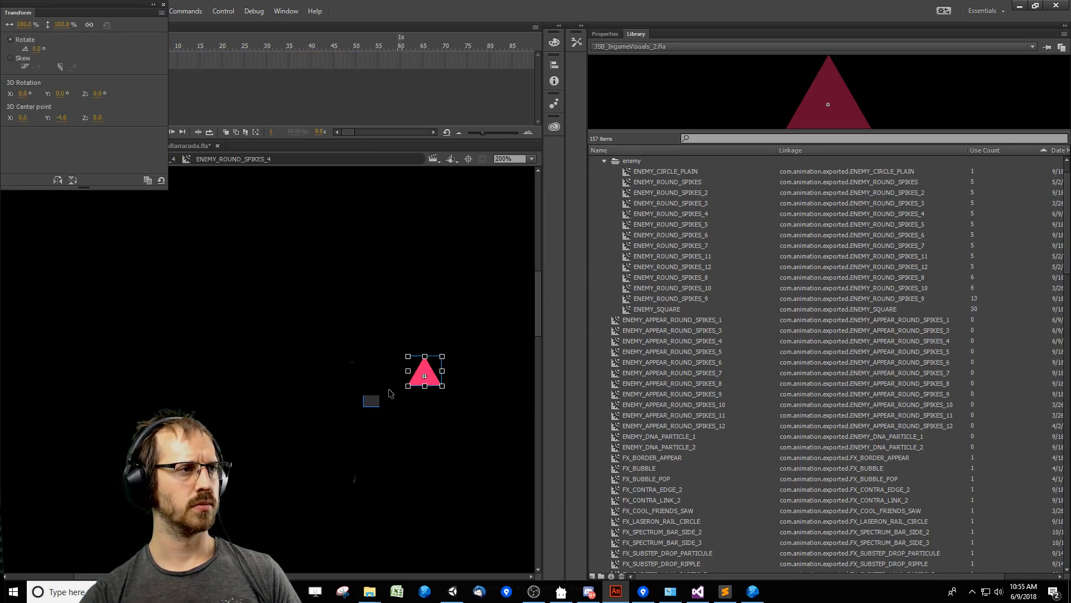
double_click(424, 375)
left_click_drag(366, 307, 497, 391)
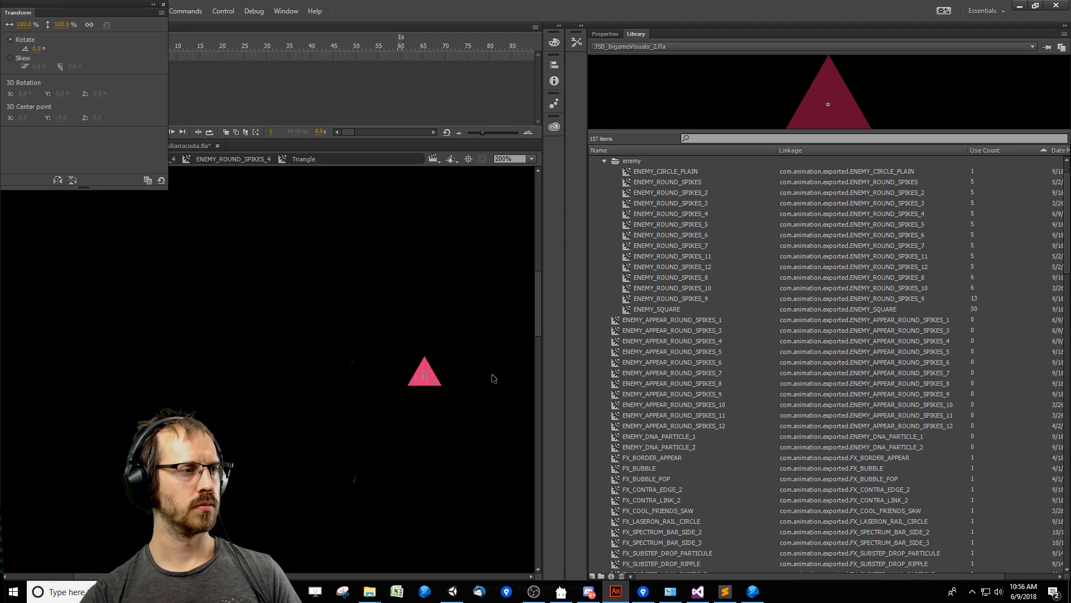
left_click(164, 5)
left_click(281, 390)
left_click_drag(412, 434, 421, 317)
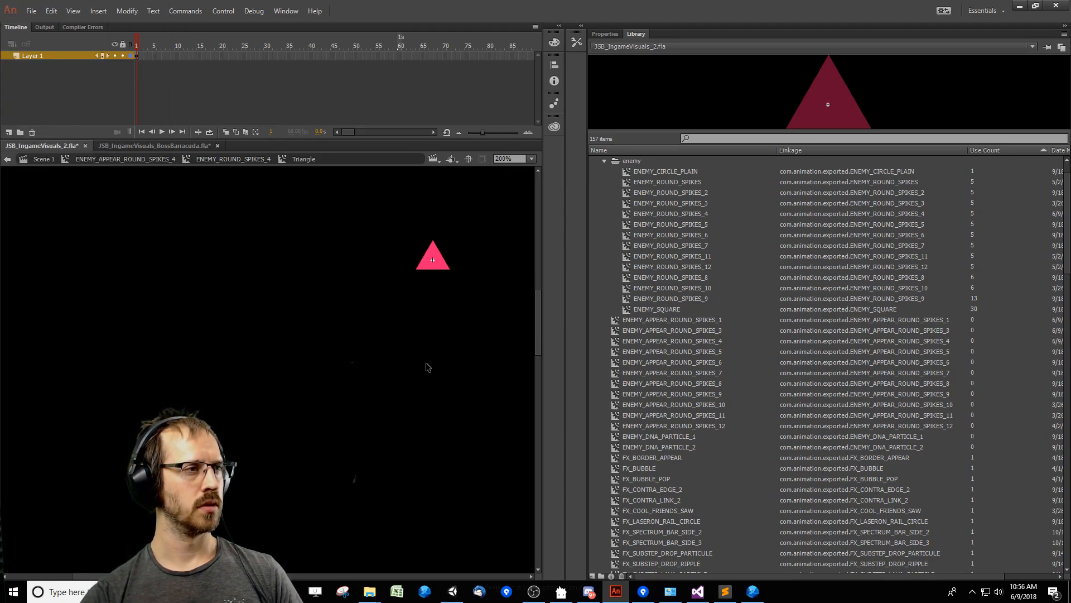
left_click_drag(342, 379, 294, 417)
Try scaling the shape inside the Triangle symbol to 200%, and undo the change.
key("ctrl+t")
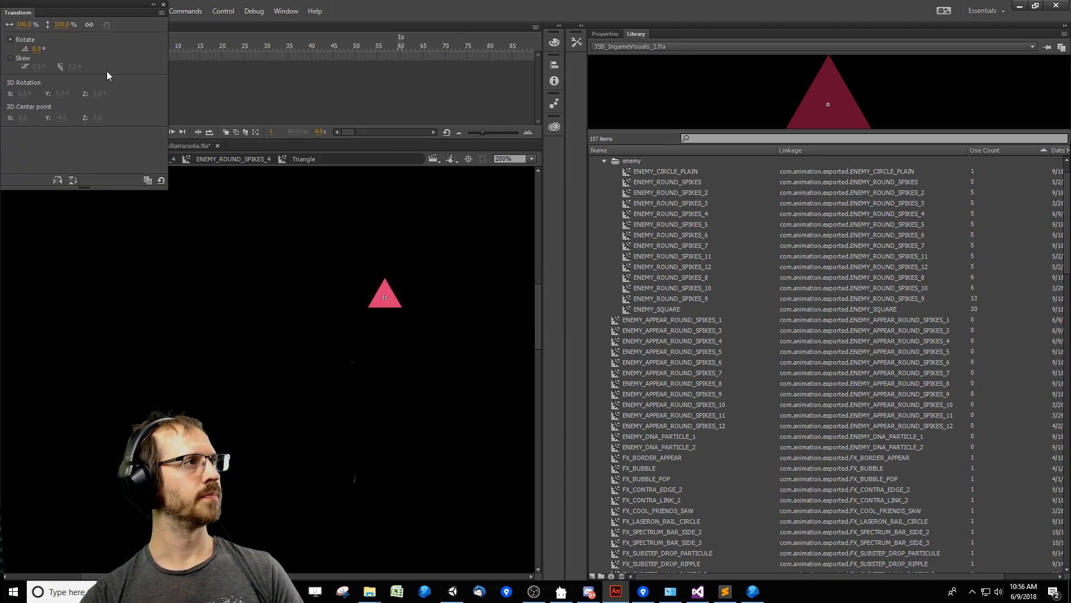
left_click(67, 29)
type("200")
key("Return")
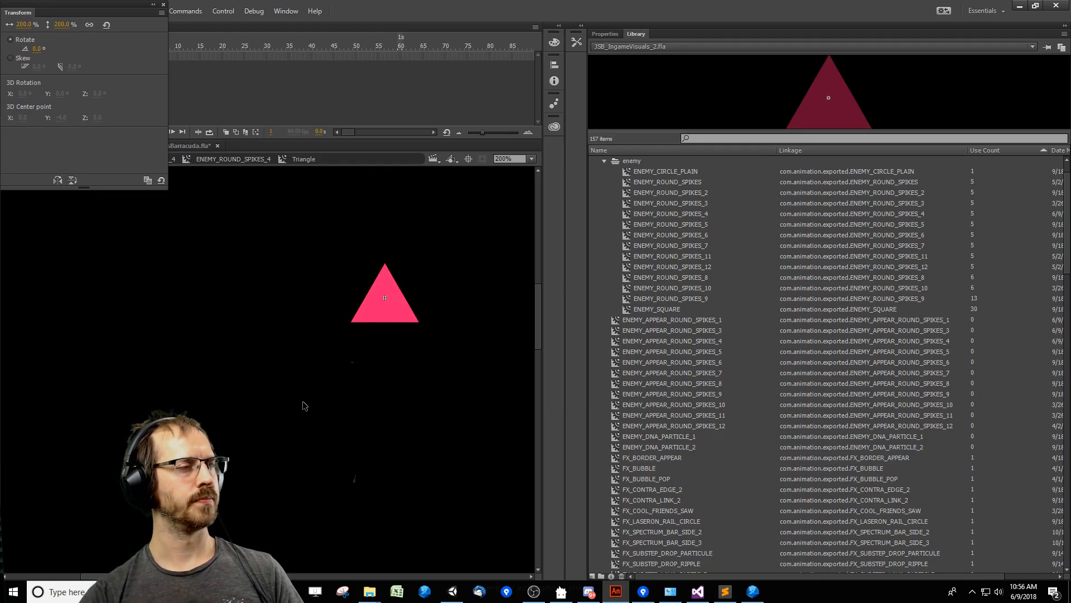
left_click_drag(282, 391, 498, 222)
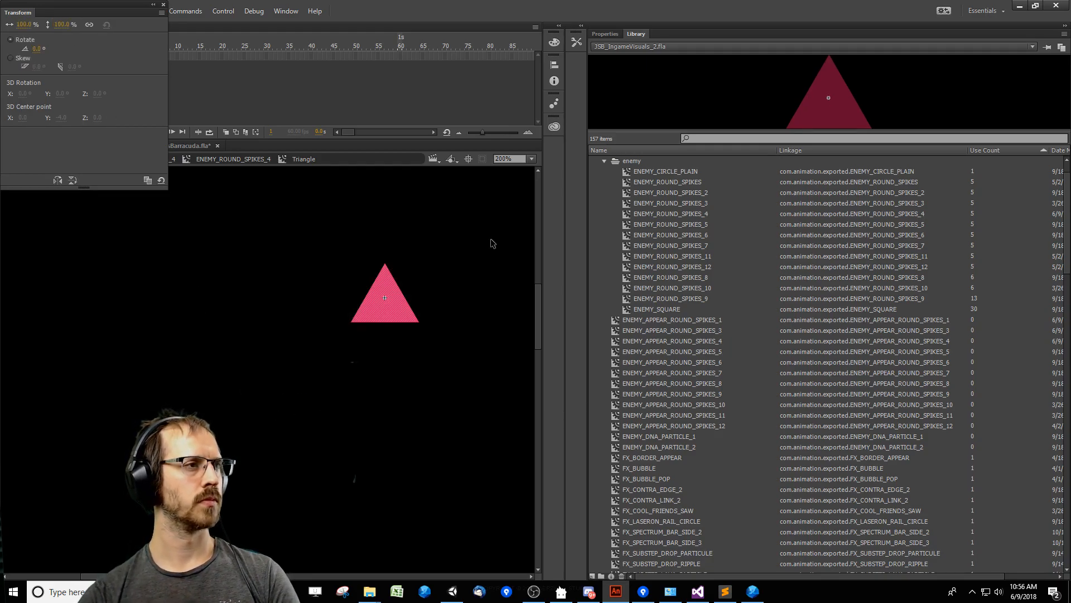
double_click(431, 375)
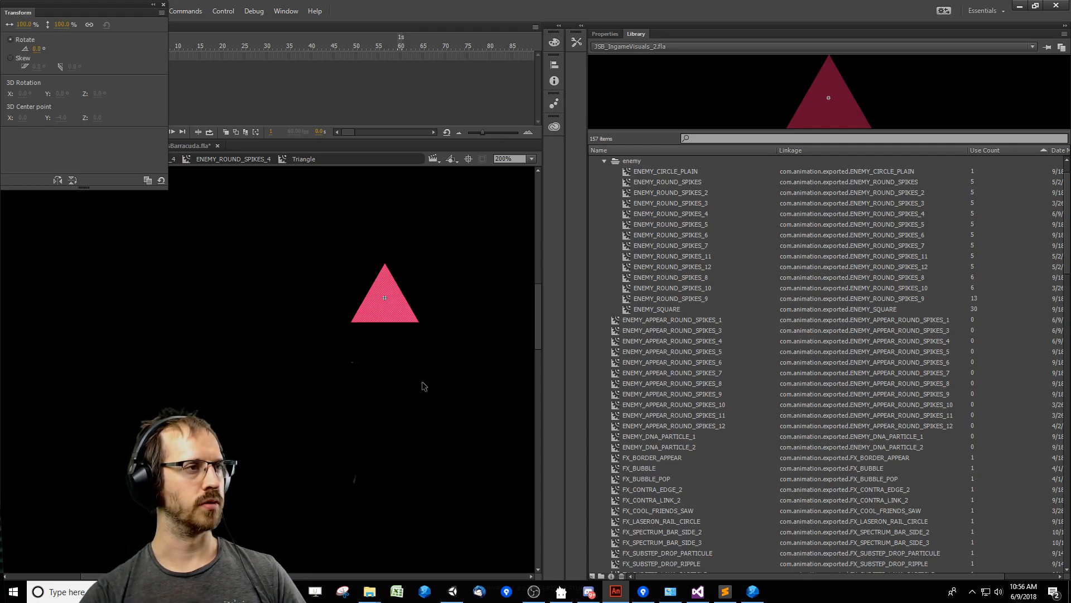
left_click(163, 4)
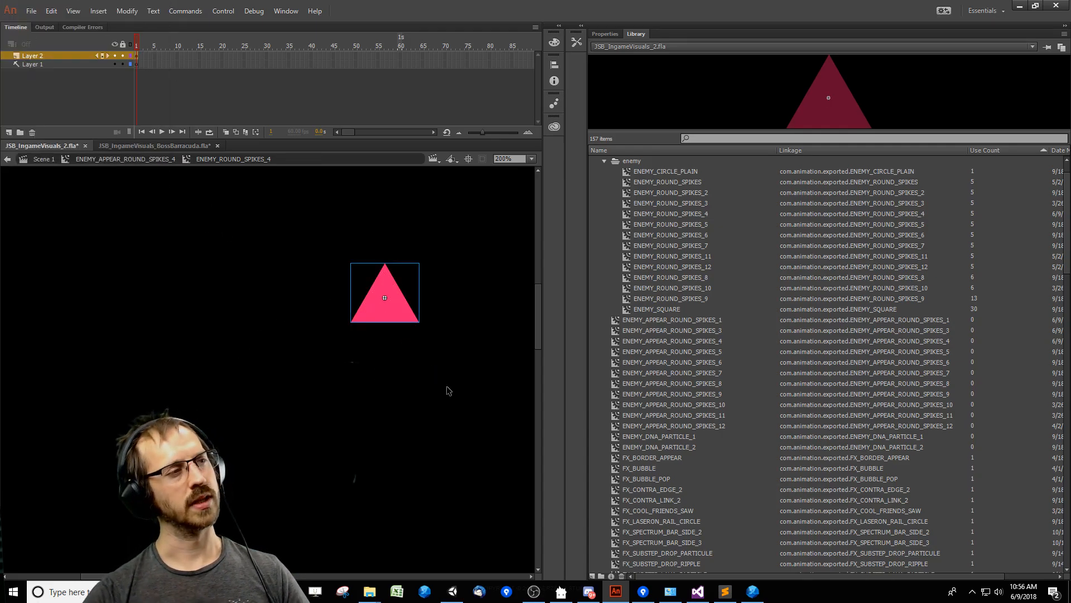
key("ctrl+z")
key("ctrl+z")
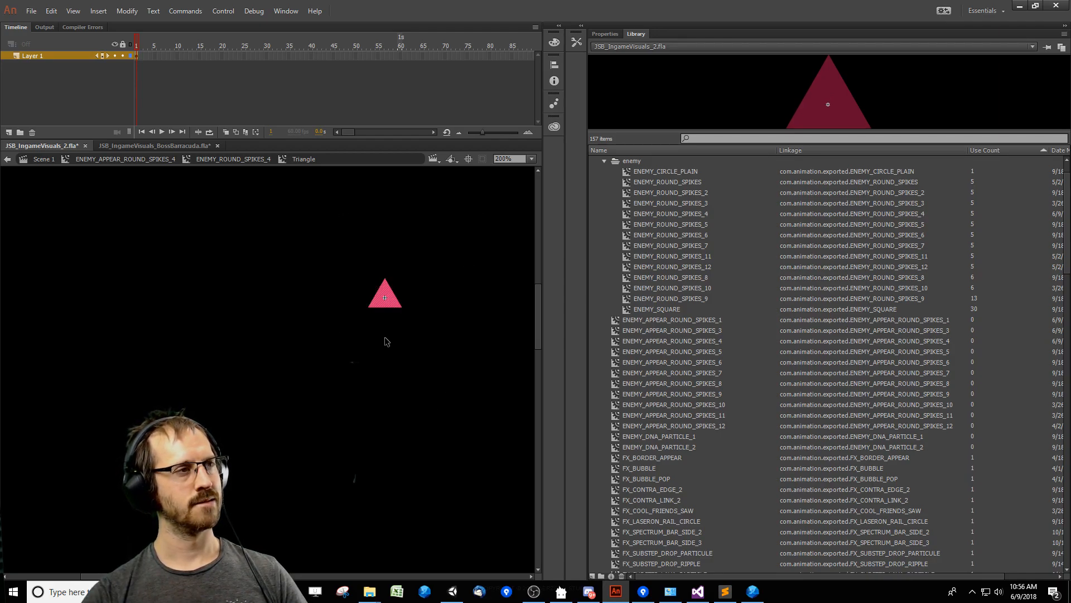
Scale the shape inside the Triangle symbol to 200% and return to ENEMY_ROUND_SPIKES_4.
key("ctrl+t")
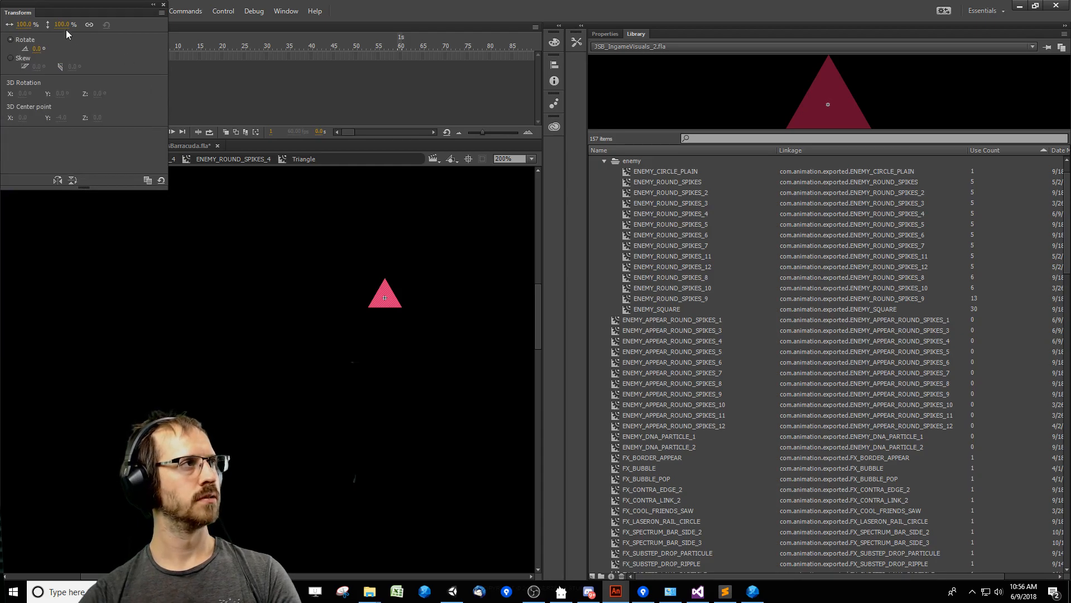
type("200")
key("Return")
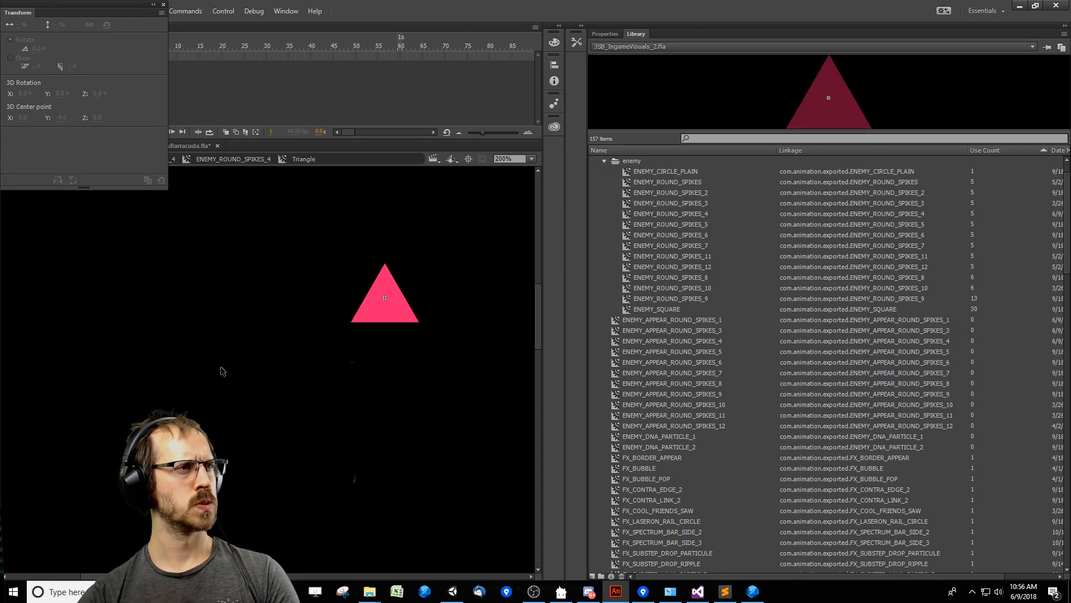
double_click(252, 371)
left_click(164, 5)
Go back to ENEMY_APPEAR_ROUND_SPIKES_4 and play its animation to check the enlarged triangle.
left_click(217, 281)
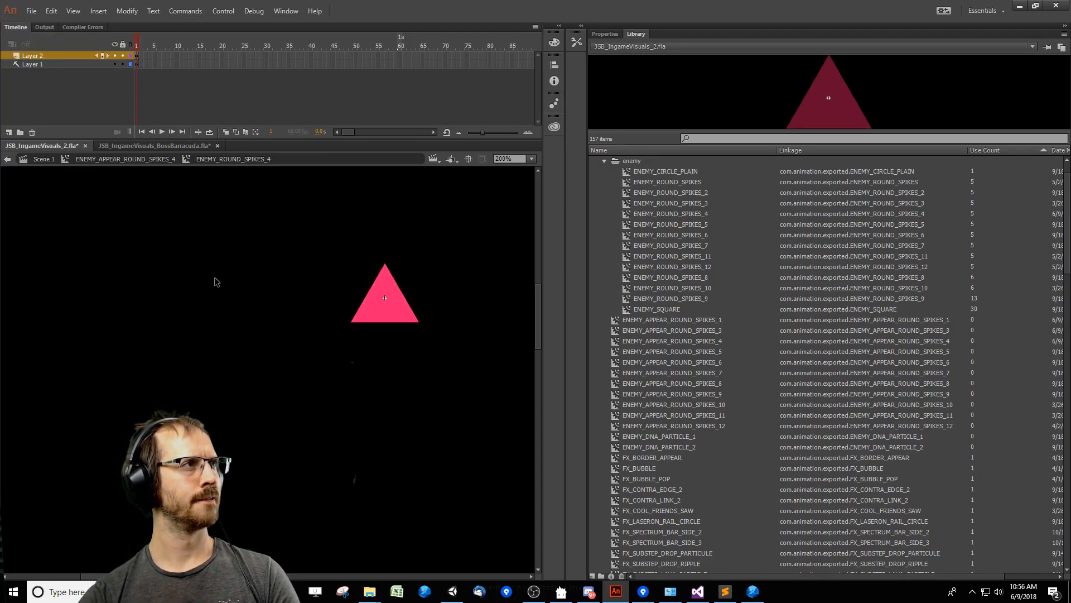
double_click(247, 237)
key("Return")
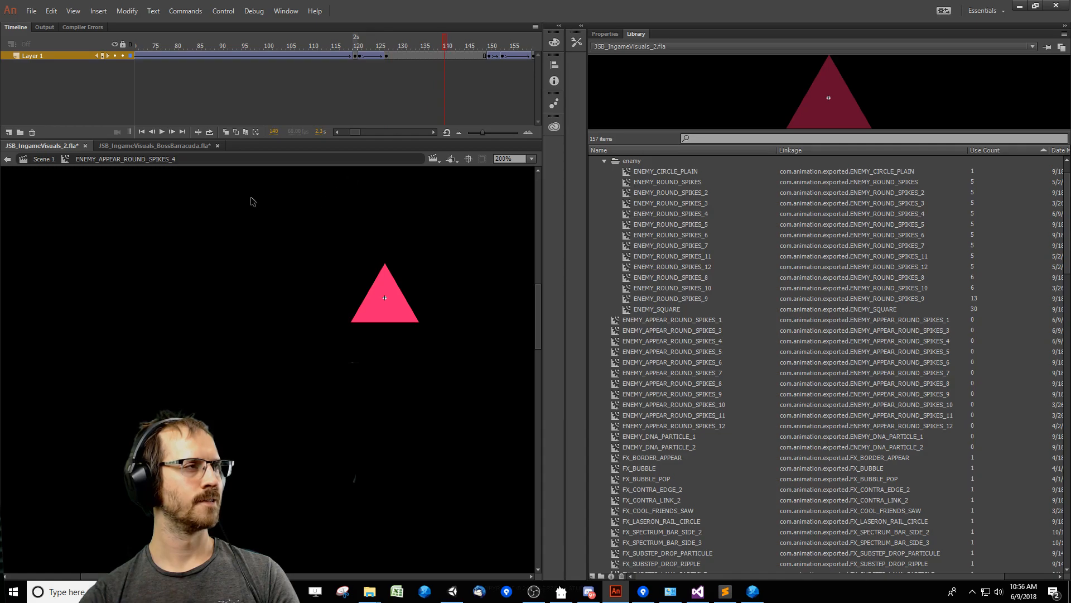
Review the BOSS_BARRACUDA_ATK_6 animation in JSB_IngameVisuals_BossBarracuda.fla and go to frame 7 of Scene 1.
left_click(198, 146)
left_click(42, 145)
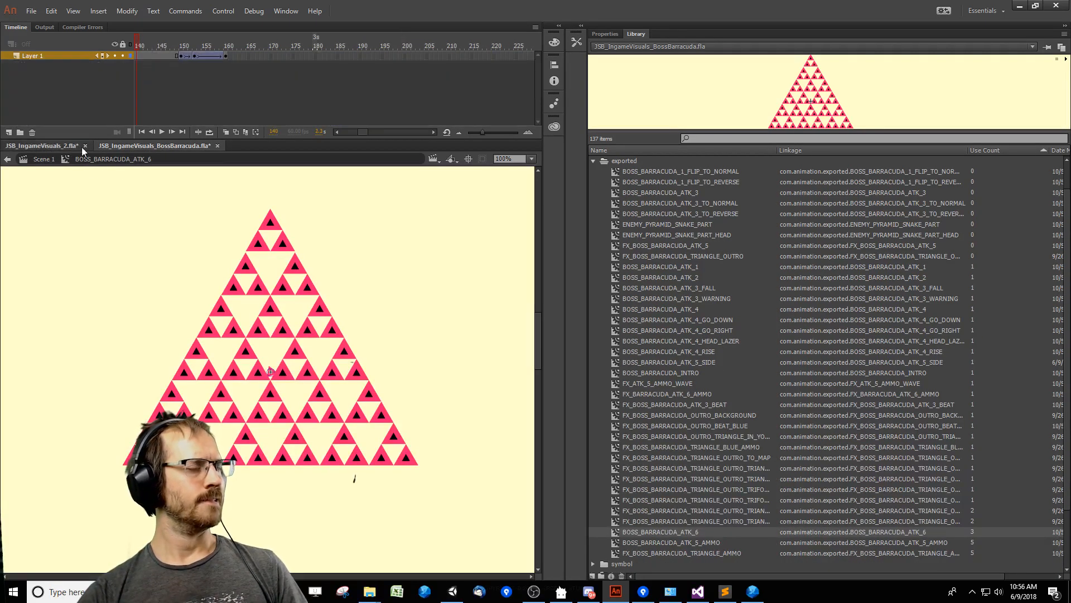
left_click_drag(183, 51, 409, 61)
left_click(163, 147)
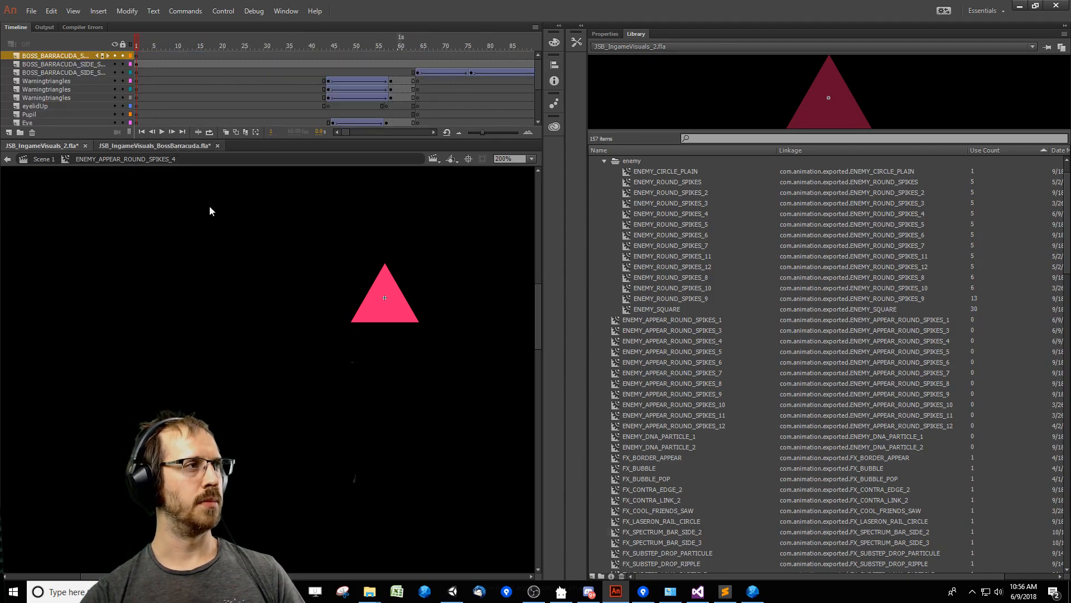
left_click(38, 160)
left_click_drag(210, 39, 162, 55)
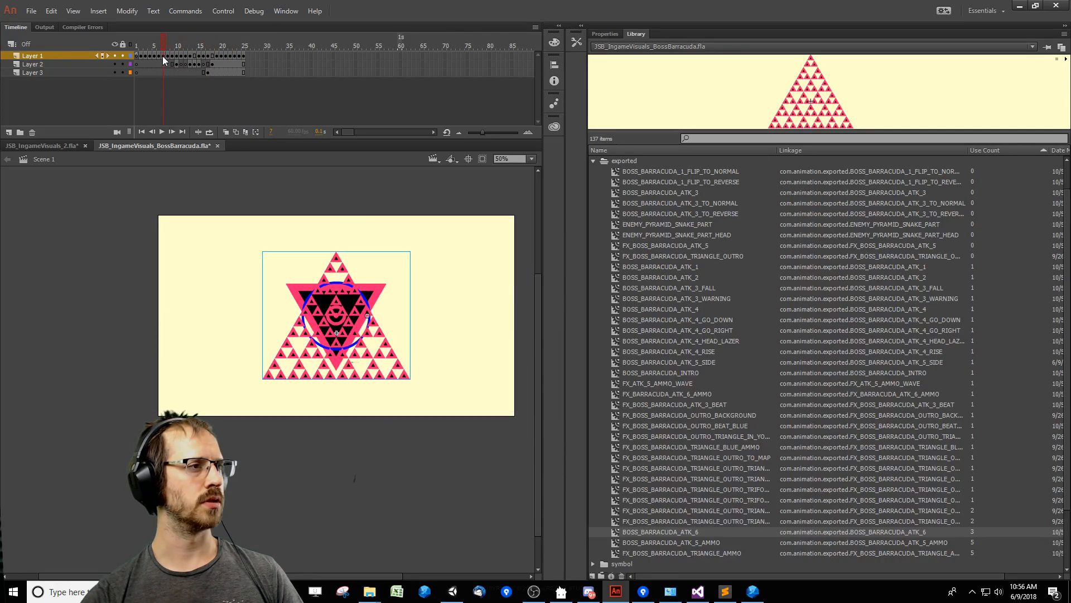
Delete the inverted triangle artwork overlapping the BOSS_BARRACUDA_ATK_6 pyramid on Scene 1.
double_click(294, 372)
left_click(447, 64)
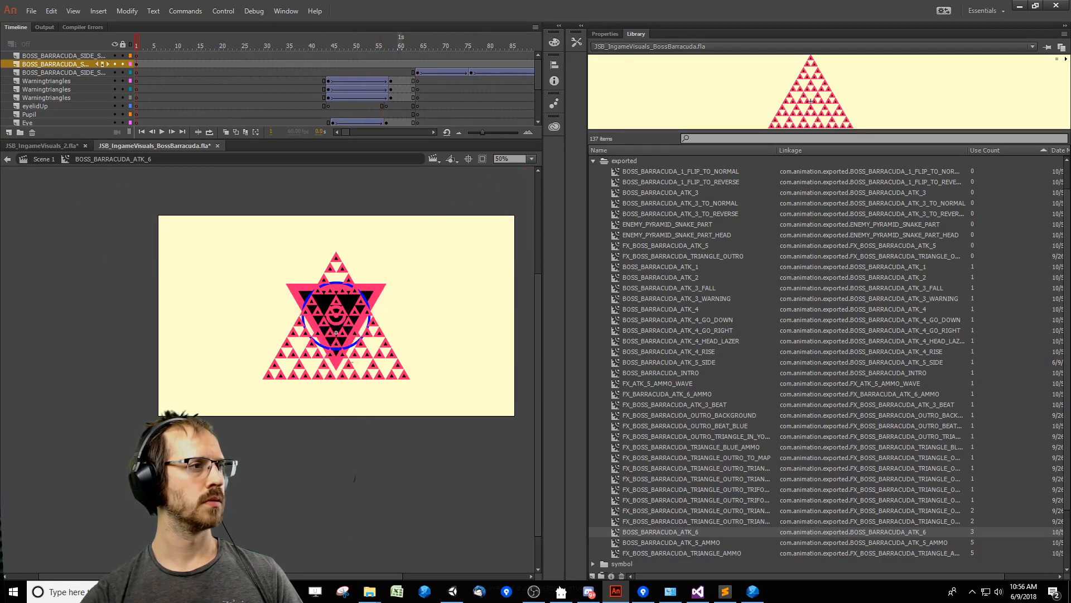
double_click(70, 269)
left_click(323, 302)
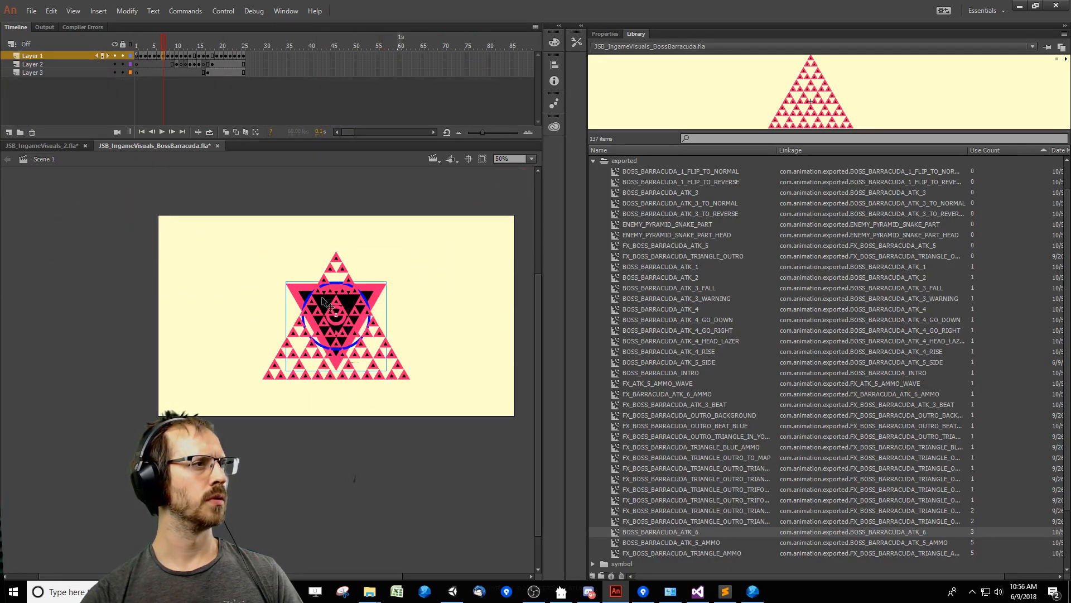
left_click_drag(290, 287, 19, 263)
key("Delete")
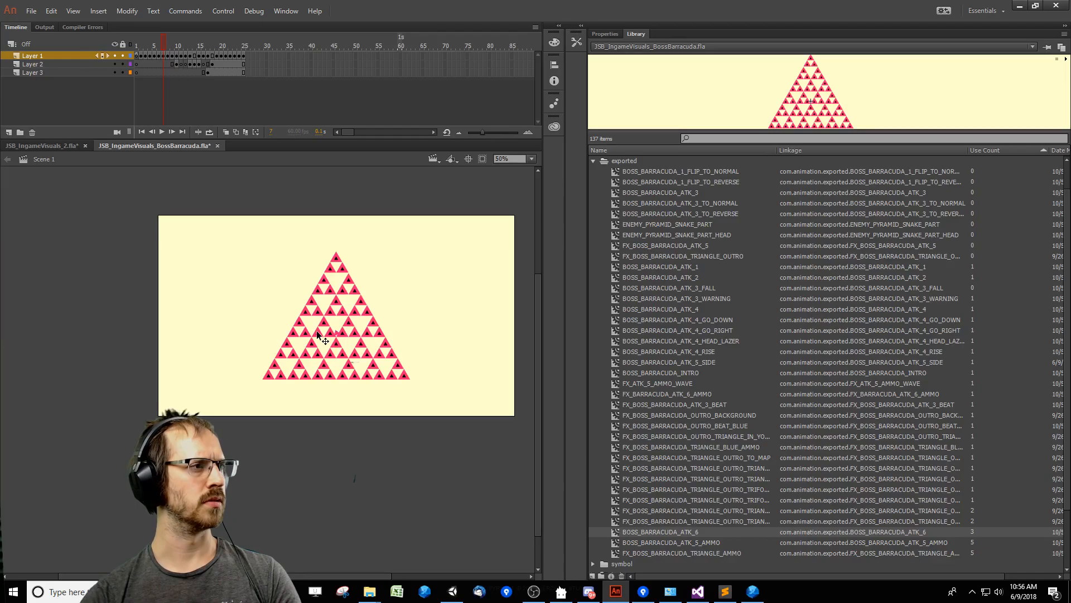
Open BOSS_BARRACUDA_ATK_6, hide its layer of small pyramid triangles, and scrub to about frame 62 to expose the central triangle.
double_click(320, 333)
left_click_drag(170, 51, 414, 82)
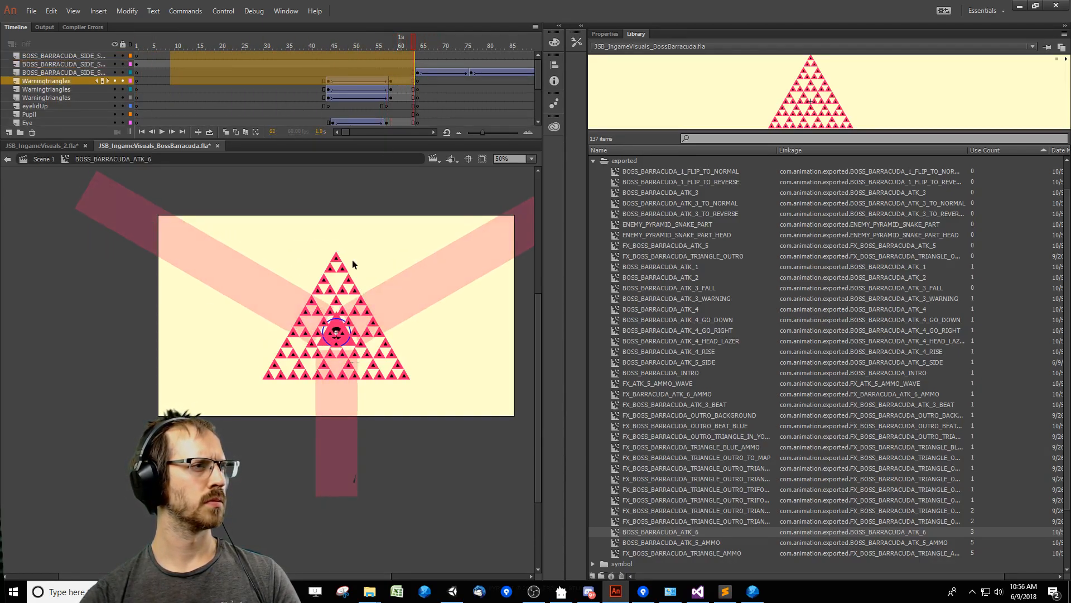
left_click_drag(386, 41, 126, 56)
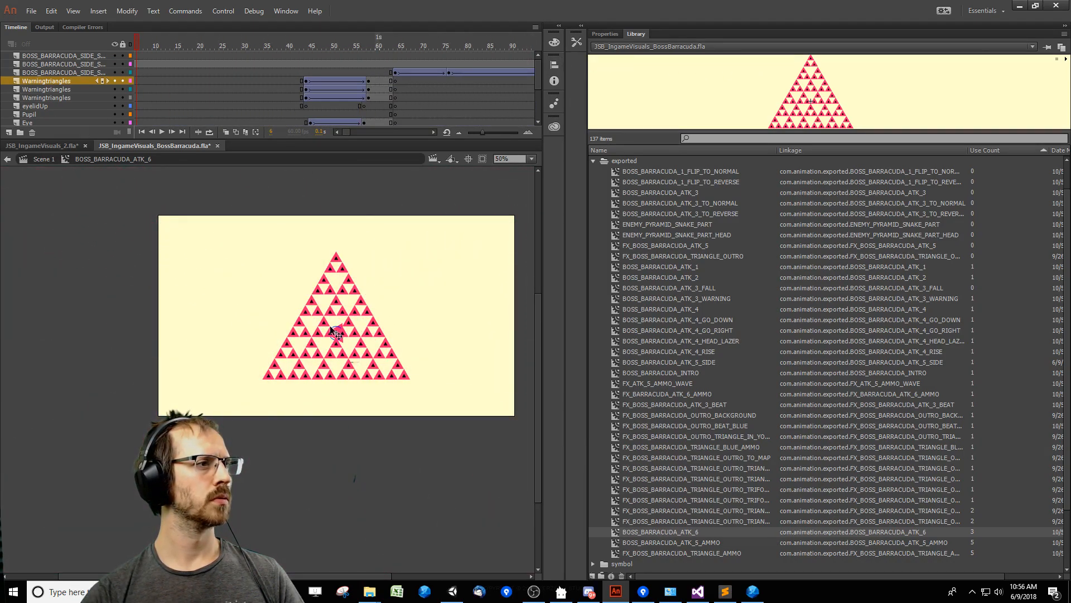
left_click(331, 327)
left_click(115, 64)
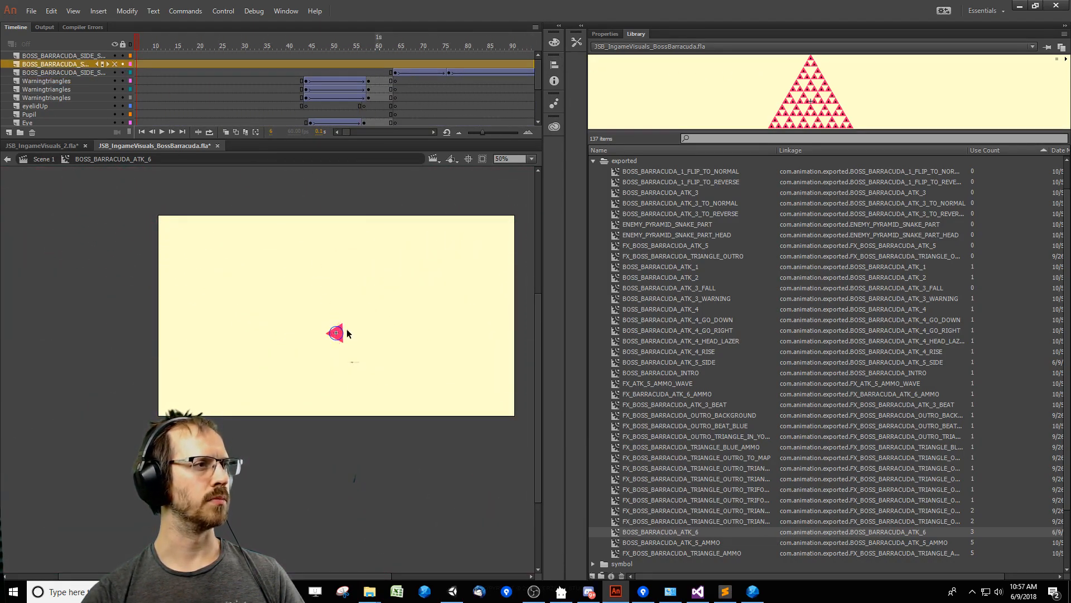
left_click(320, 81)
left_click_drag(337, 47, 385, 61)
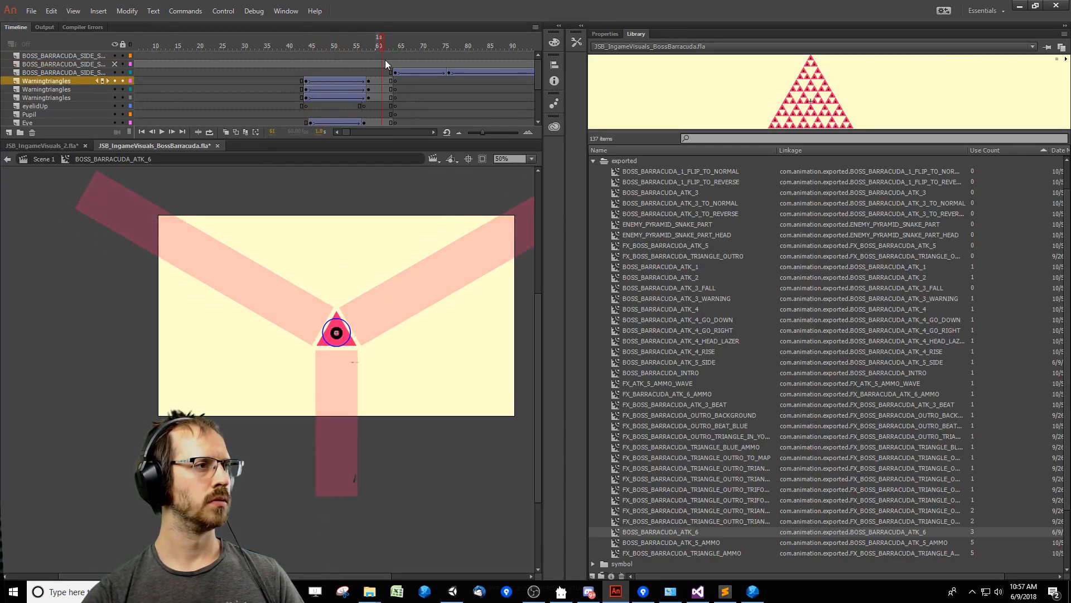
Examine the central triangle inside PyramidHead and its nested PyramidHead_Texture, and return to BOSS_BARRACUDA_ATK_6.
double_click(334, 313)
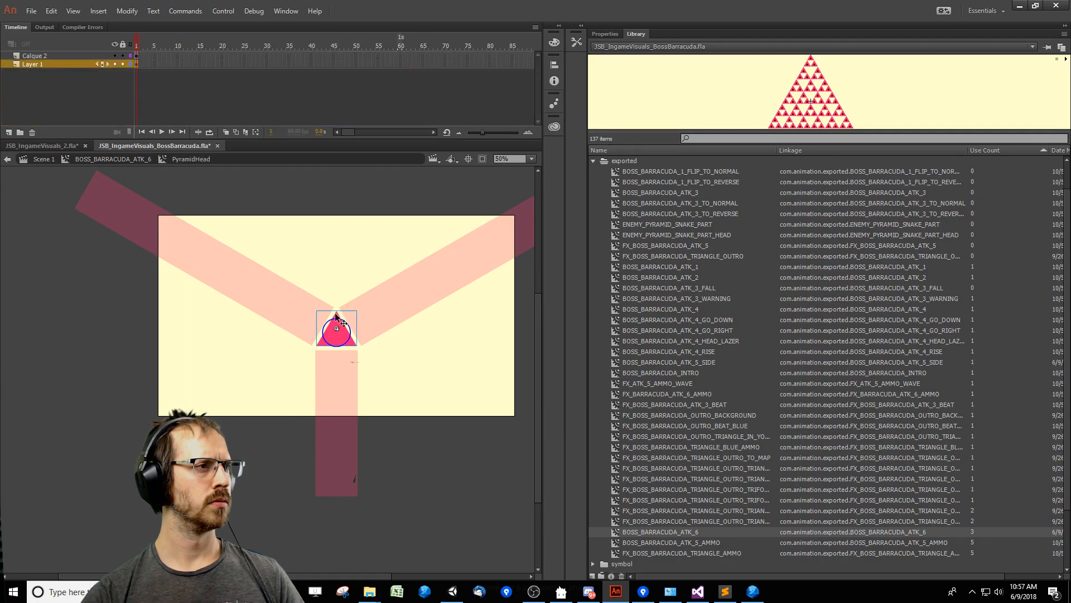
left_click(347, 336)
key("ctrl+=")
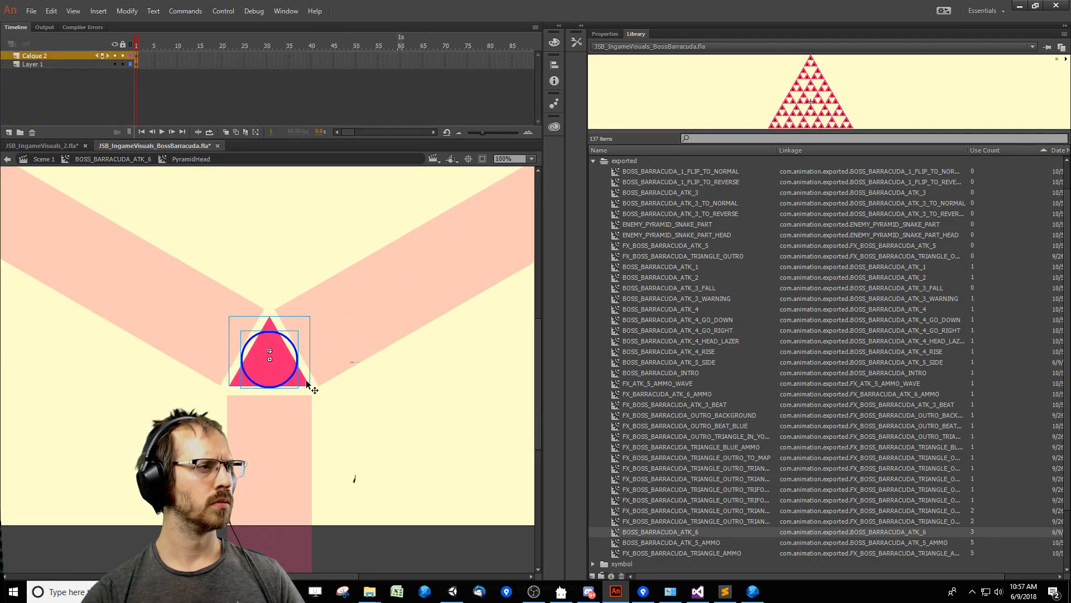
double_click(308, 384)
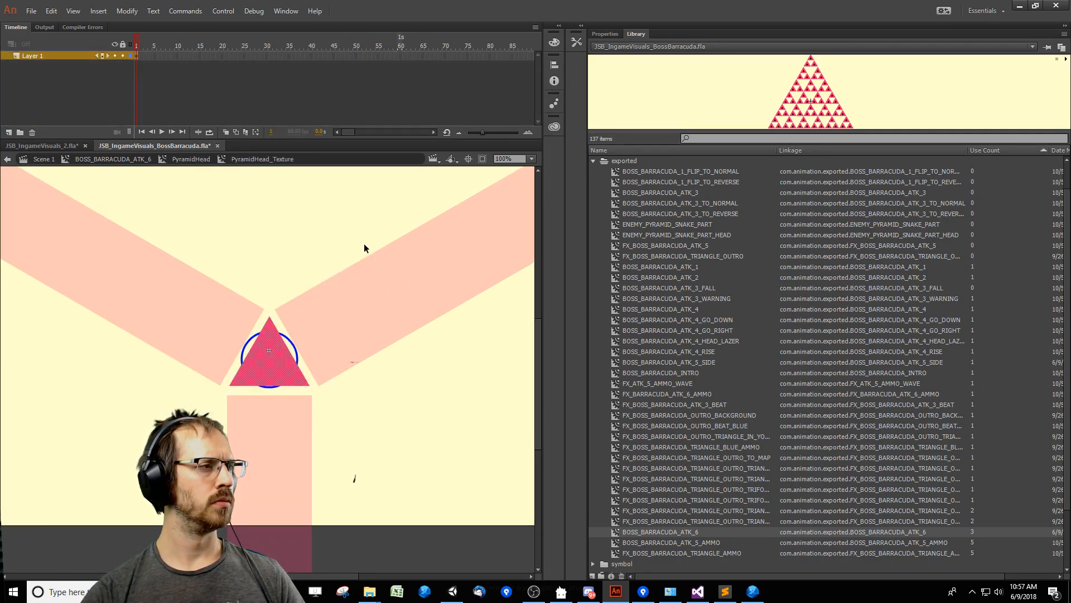
double_click(417, 424)
double_click(397, 416)
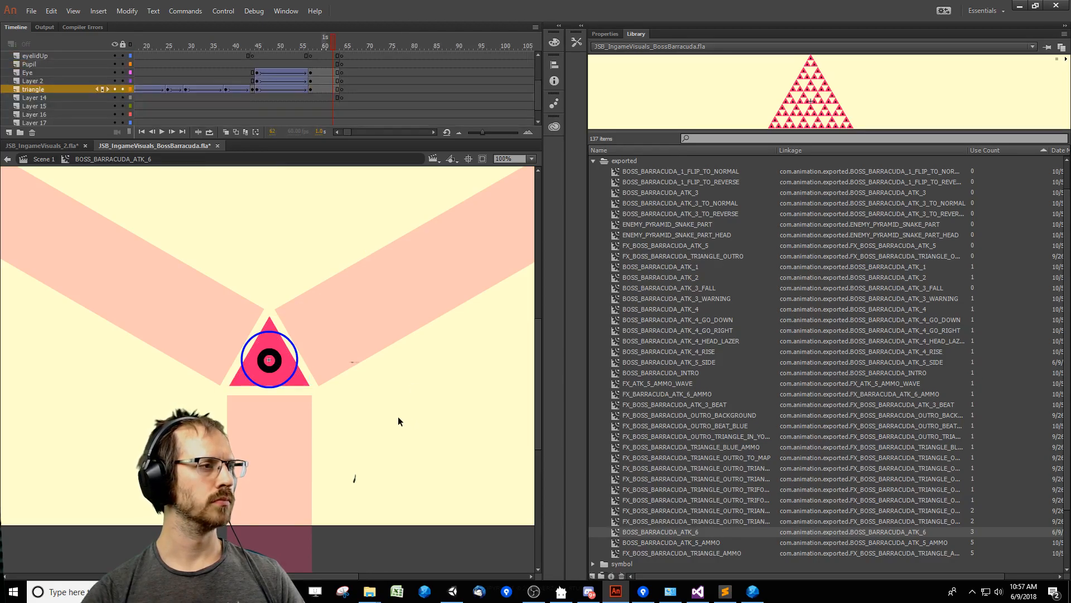
left_click_drag(397, 416, 389, 440)
Undo the 200% enlargement of the Triangle symbol in JSB_IngameVisuals_2.fla and return to Scene 1.
left_click(65, 145)
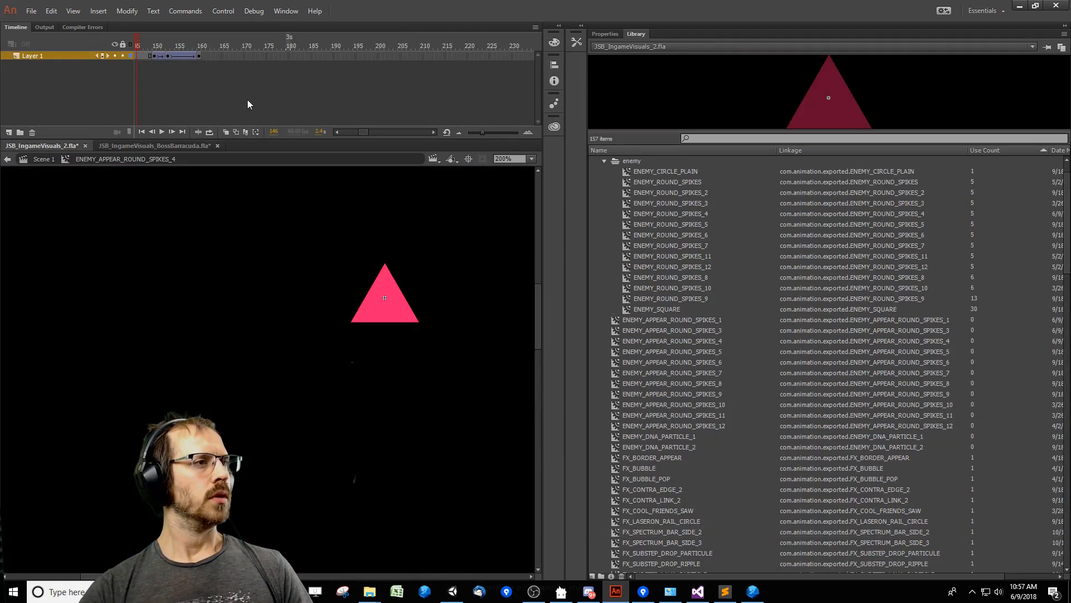
double_click(323, 363)
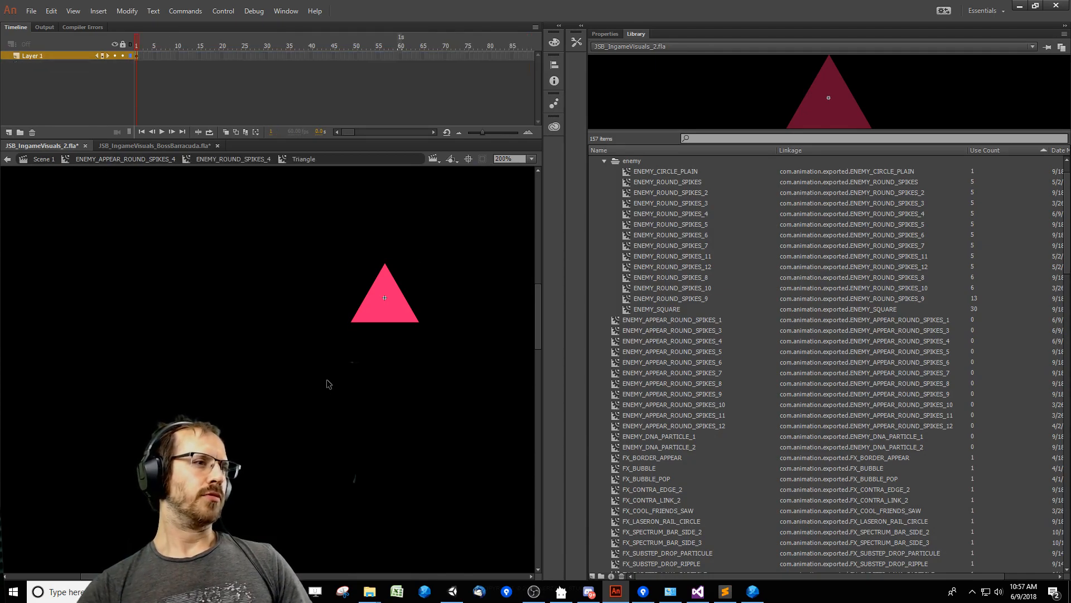
double_click(212, 330)
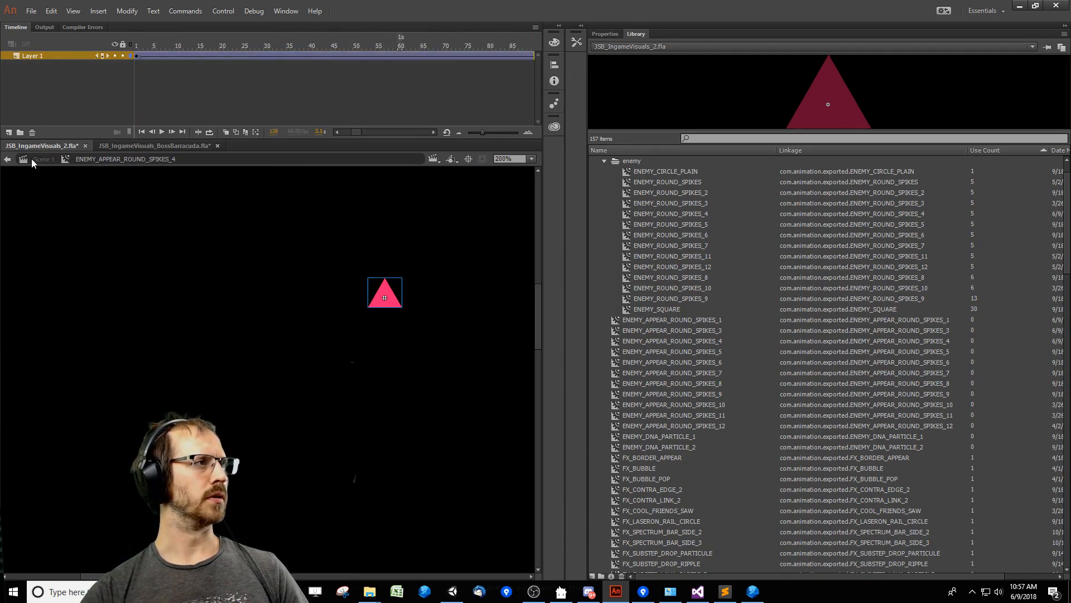
double_click(207, 328)
Insert a blank keyframe at frame 9 of Layer 1 and place an ENEMY_APPEAR_ROUND_SPIKES_4 instance on the stage.
left_click_drag(303, 346, 273, 374)
key("ctrl+minus")
left_click(194, 47)
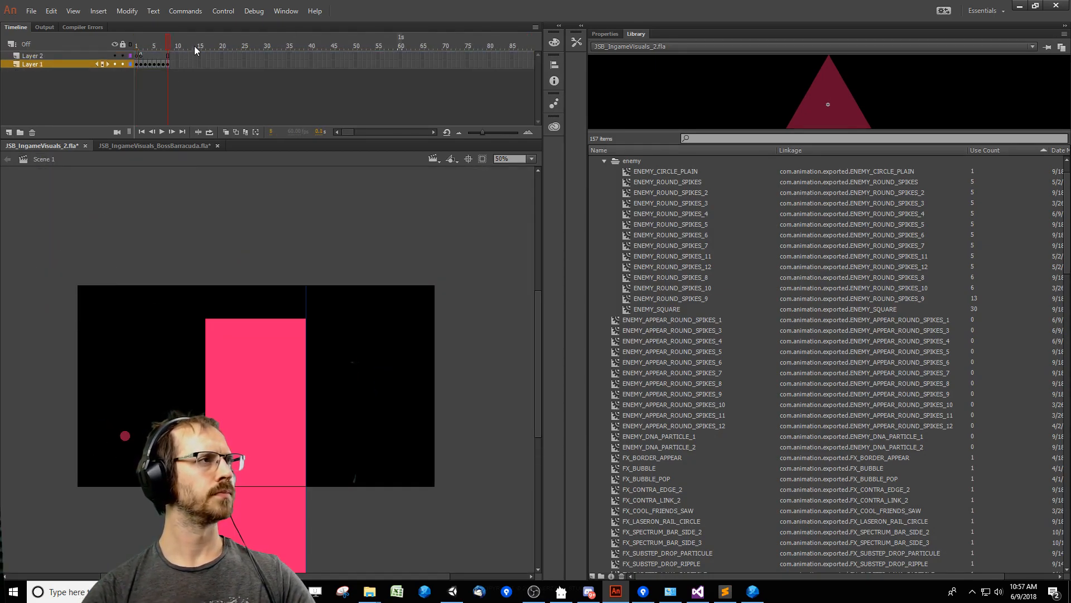
key("F5")
key("F7")
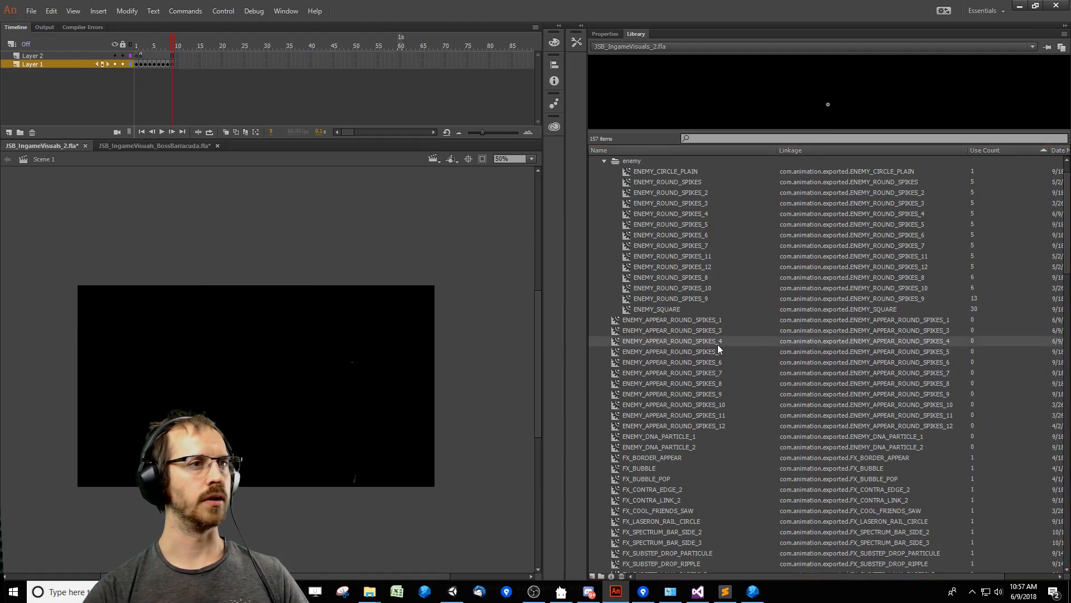
left_click(707, 335)
left_click_drag(707, 342, 259, 380)
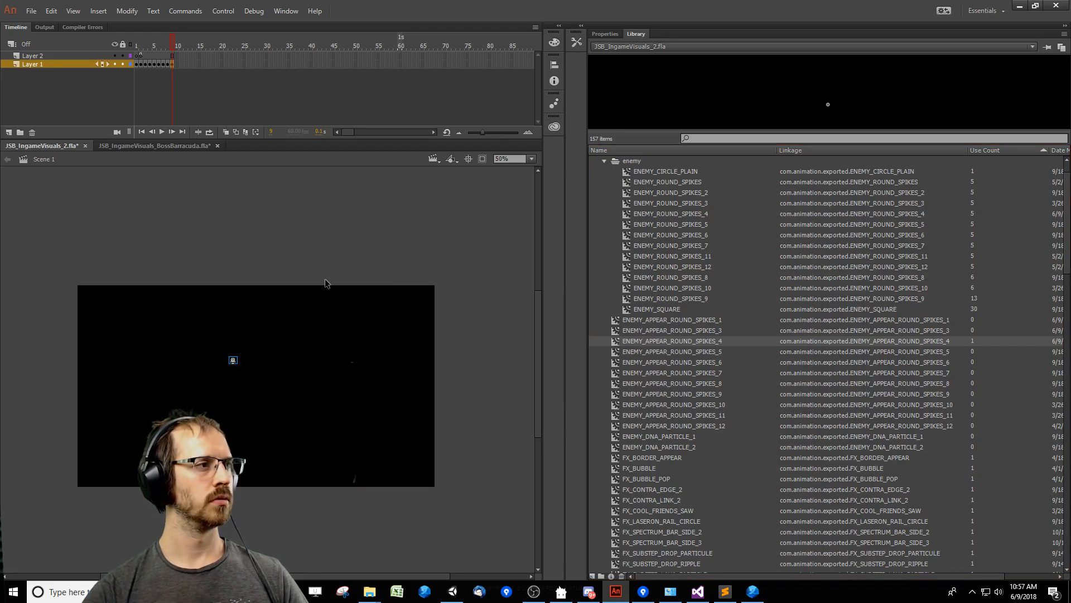
Change the placed ENEMY_APPEAR_ROUND_SPIKES_4 instance to a Graphic with Single Frame looping.
left_click(605, 35)
left_click(702, 82)
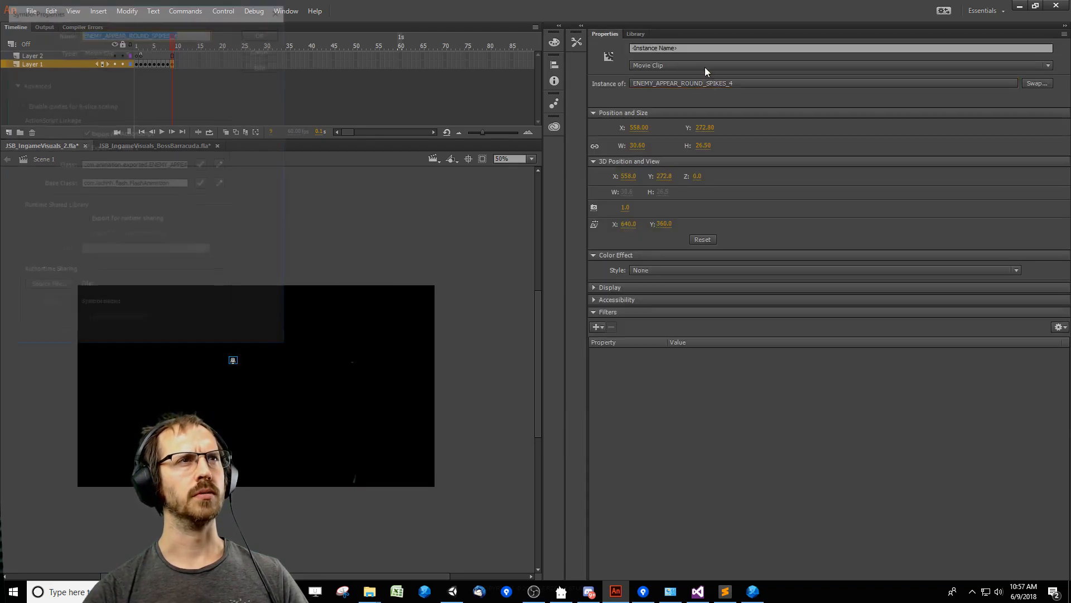
key("Escape")
left_click(673, 65)
left_click(659, 98)
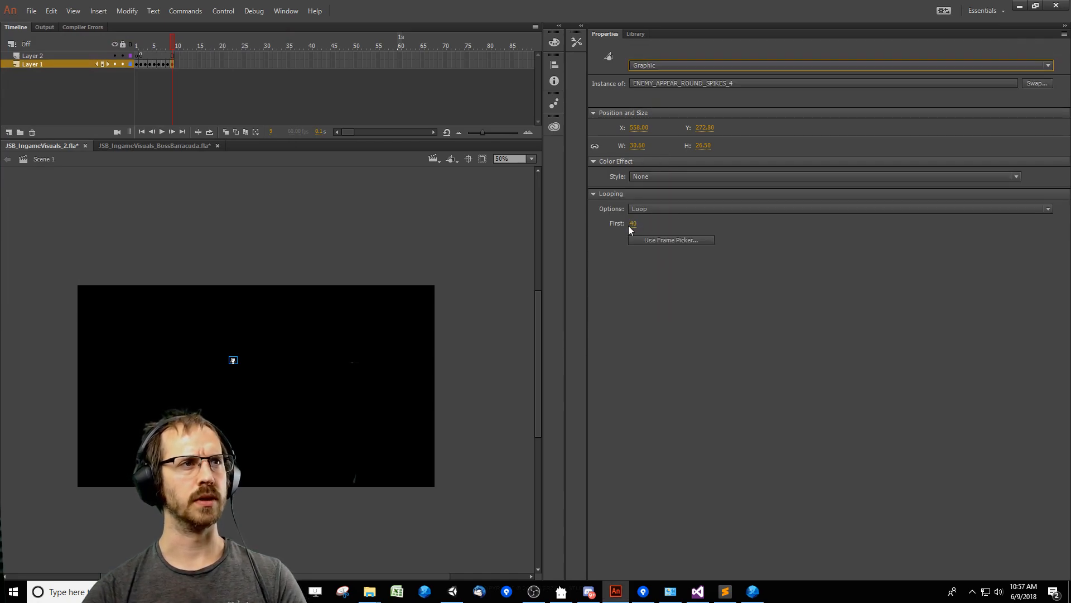
left_click(639, 208)
left_click(643, 241)
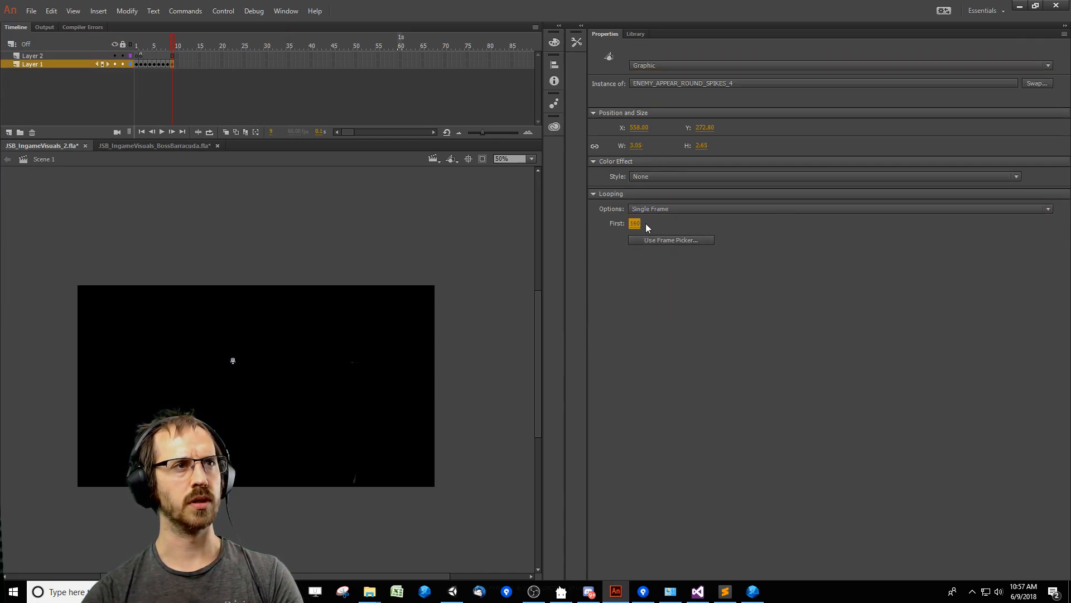
Set the graphic instance's first displayed frame to 1.
left_click(637, 224)
type("1")
key("Return")
left_click(235, 381)
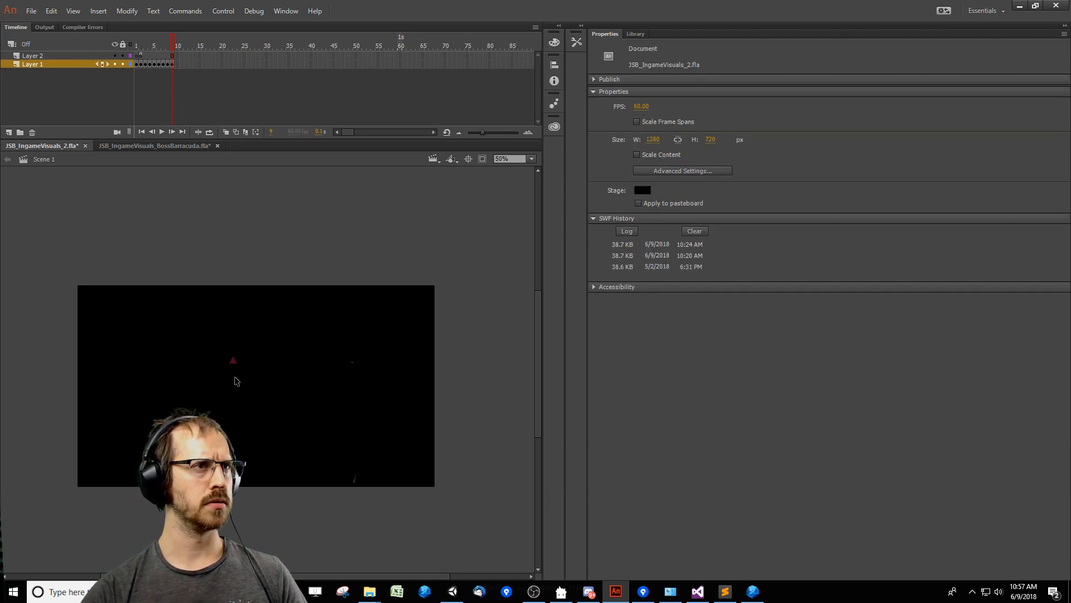
Check the symbol's timeline for a fully visible triangle and set the graphic instance's first displayed frame to 130.
double_click(229, 363)
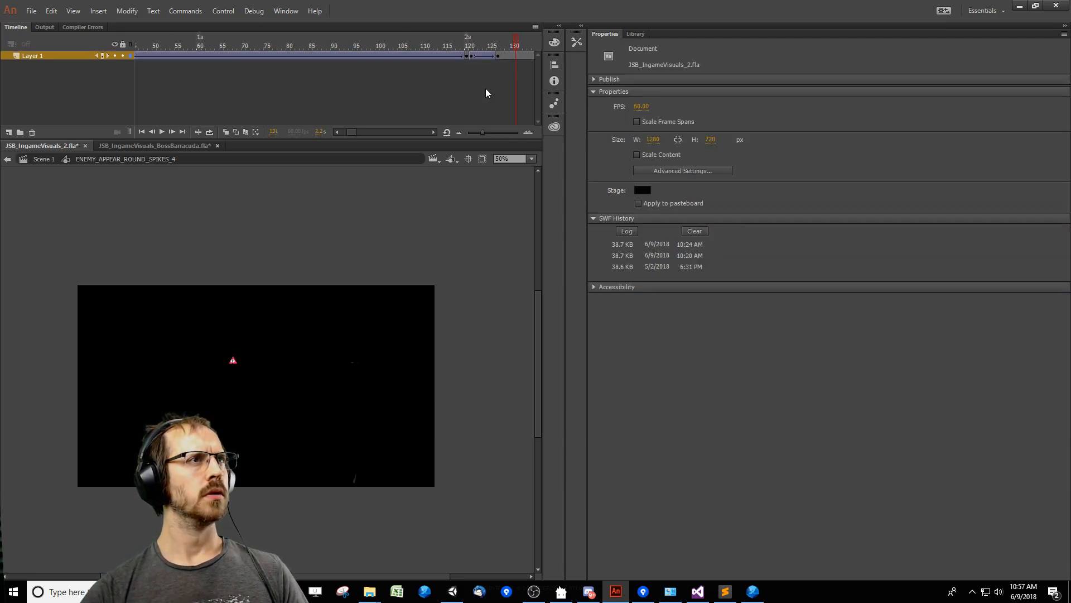
double_click(278, 361)
left_click(635, 224)
type("130")
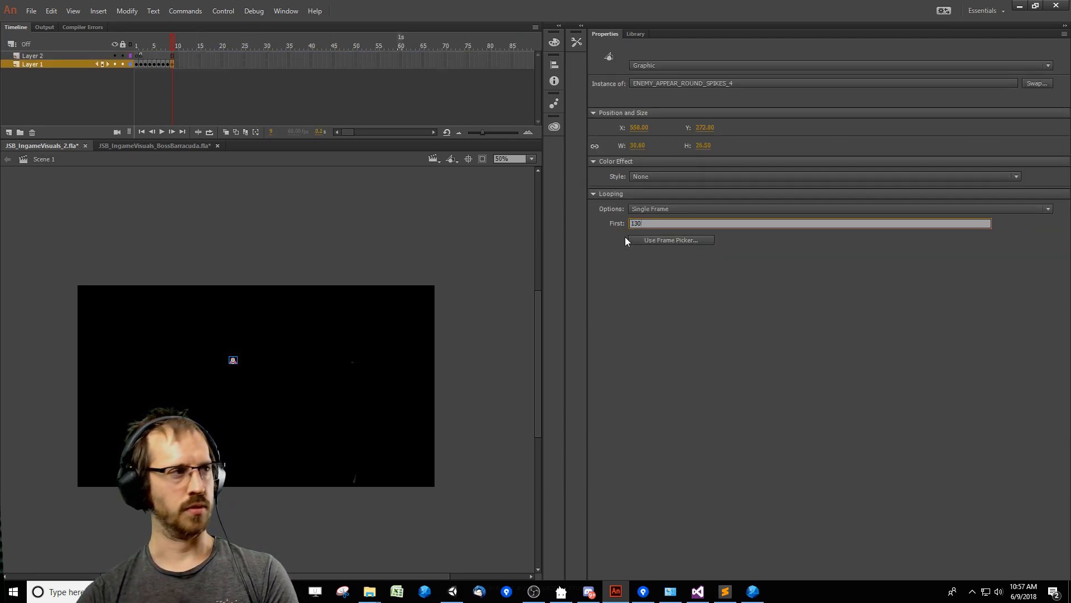
left_click(250, 369)
Open ENEMY_APPEAR_ROUND_SPIKES_4 again, scrub its frames to check the triangle, and return to Scene 1.
double_click(236, 363)
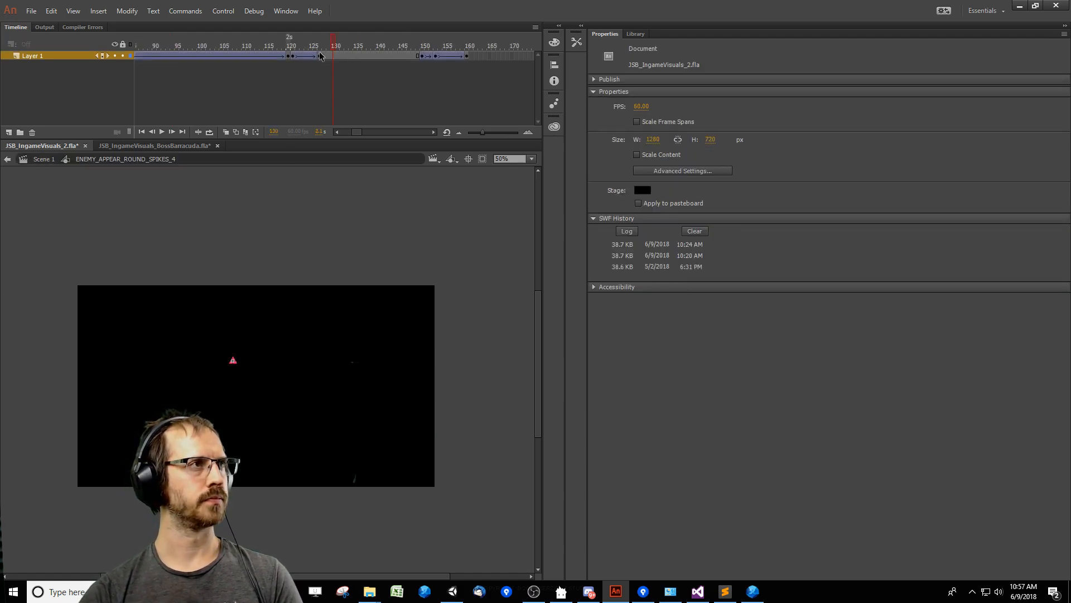
left_click_drag(346, 44, 274, 46)
double_click(266, 368)
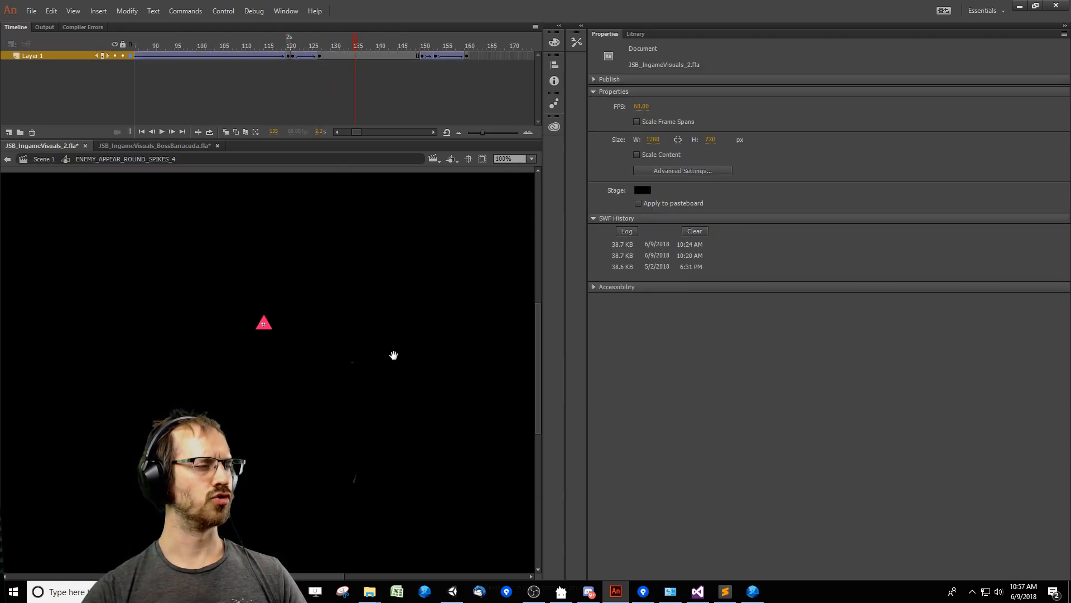
left_click(340, 394, "ctrl+shift")
left_click_drag(134, 388, 289, 274)
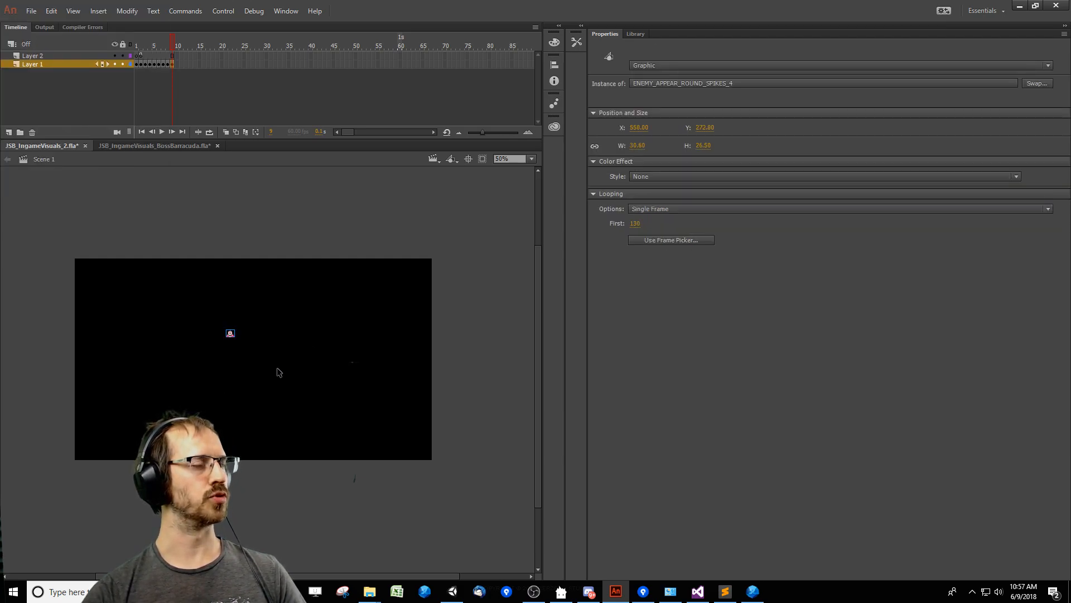
Position the triangle instance at X 640 and Y 360 on the stage.
left_click_drag(263, 360, 264, 361)
left_click_drag(222, 388, 312, 329)
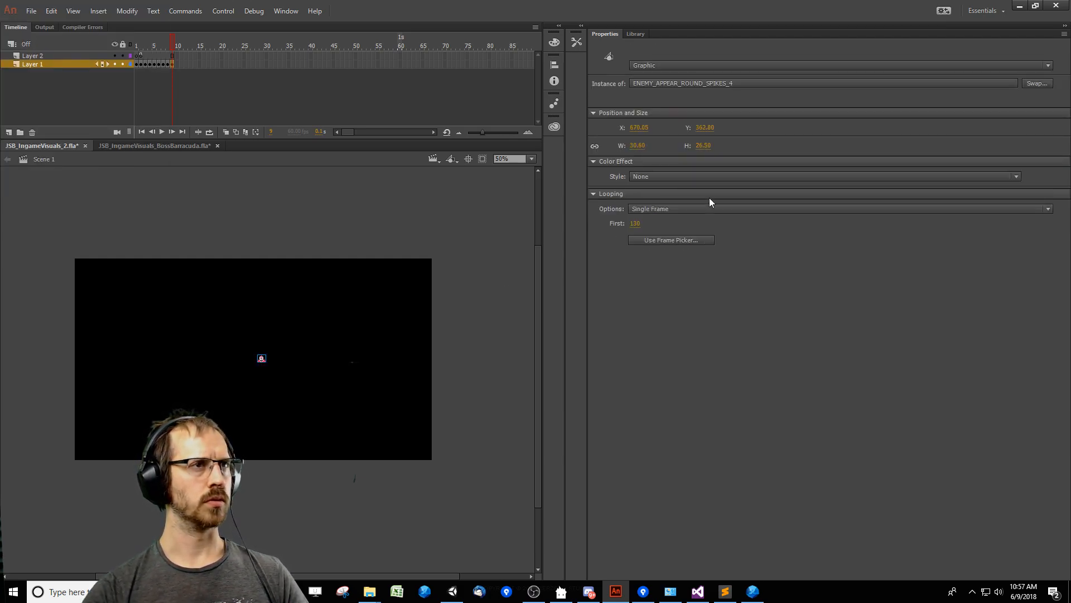
type("640")
key("Tab")
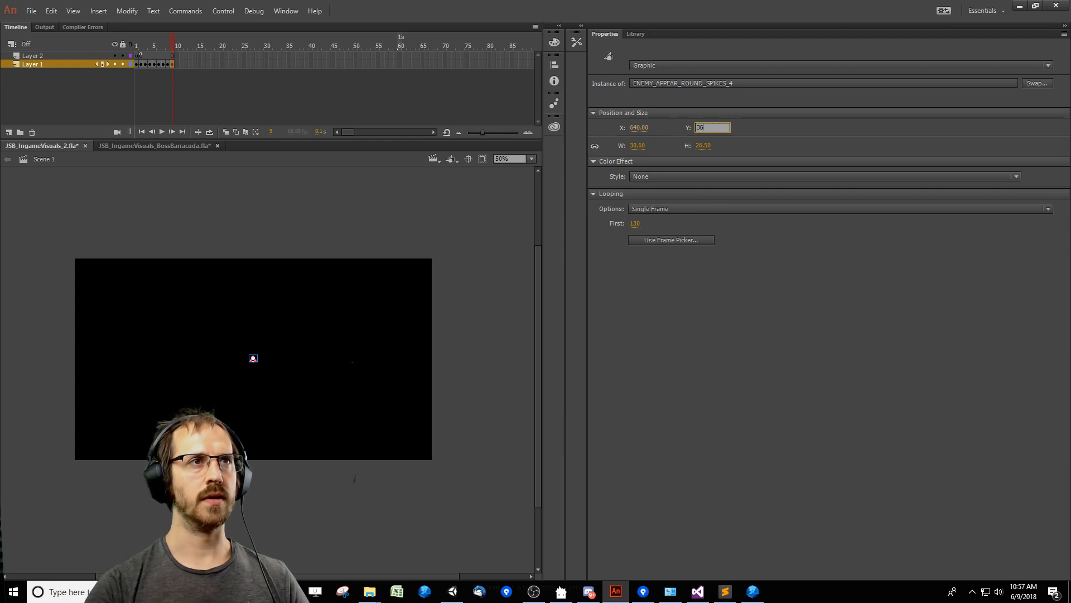
type("360")
key("Return")
Inspect the centred triangle instance up close, selected and deselected, to judge its size on the stage.
left_click(266, 370)
left_click(254, 360)
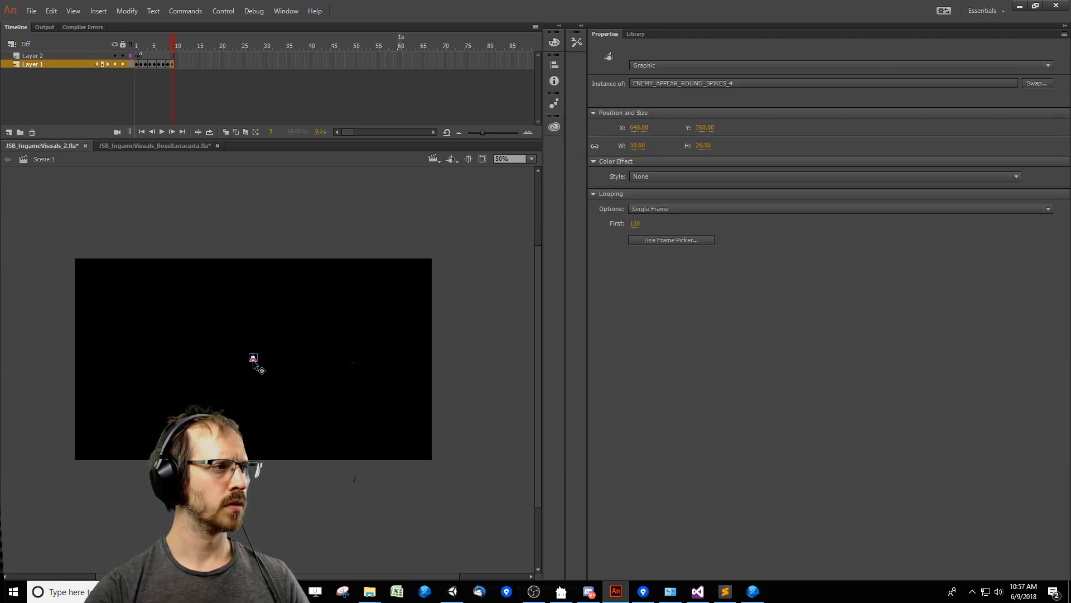
left_click(274, 380)
left_click(253, 358)
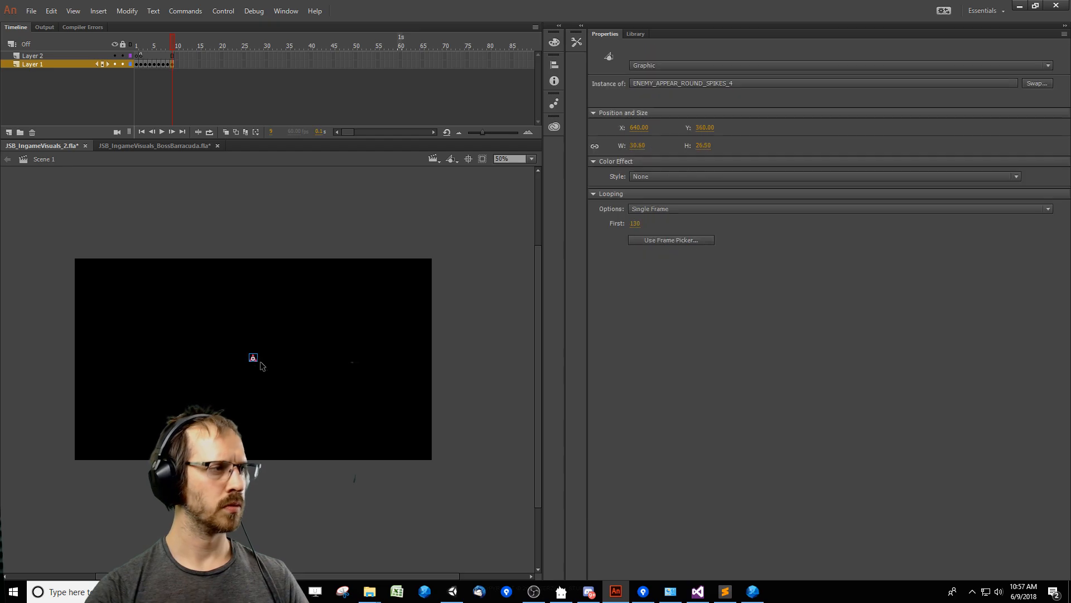
left_click(698, 591)
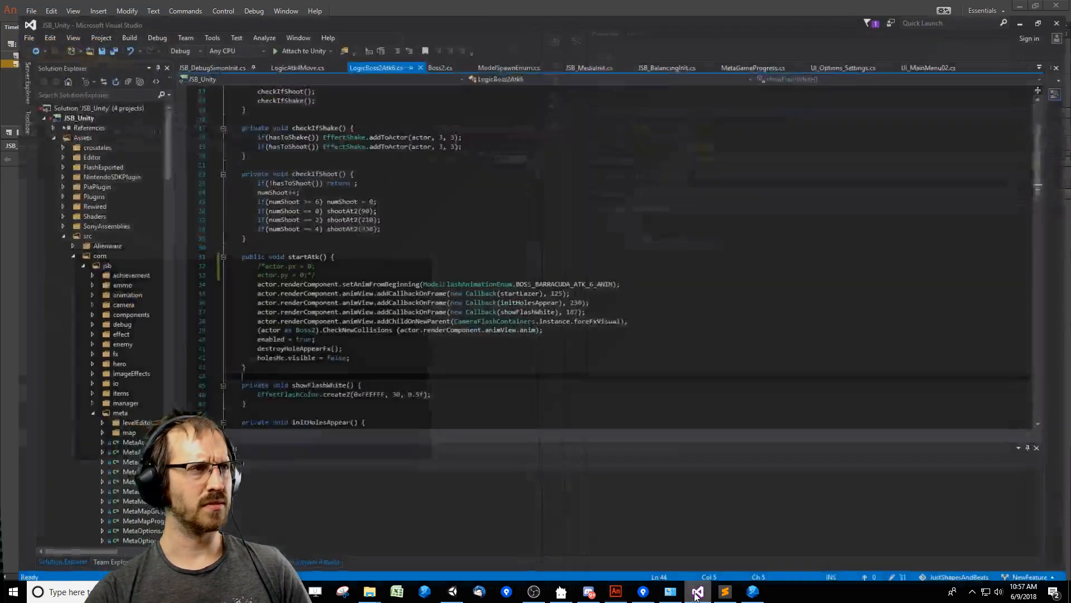
left_click(698, 592)
left_click(278, 377)
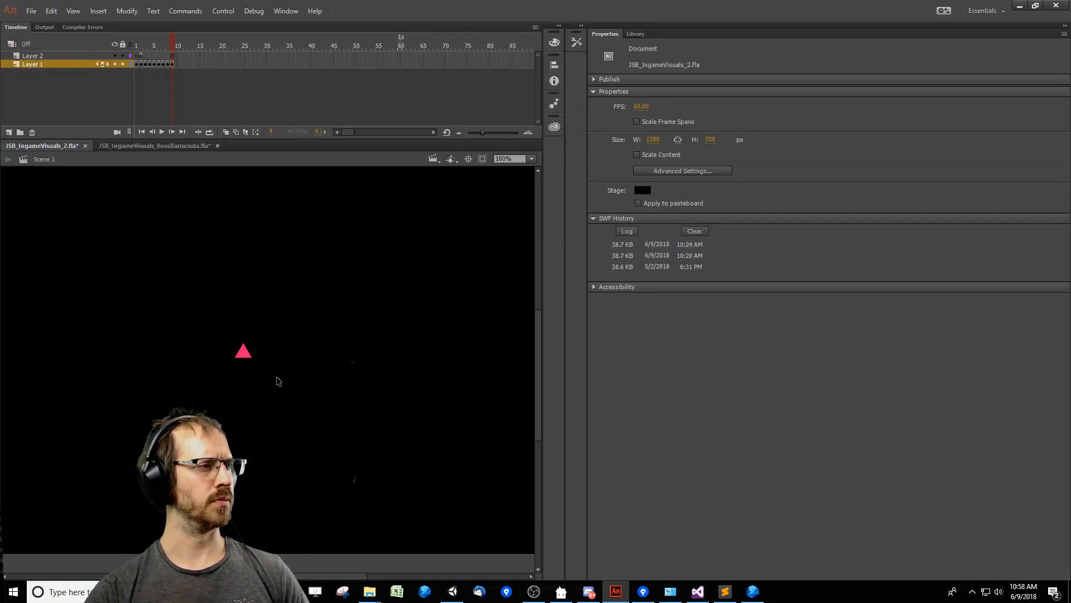
Look inside the ENEMY_APPEAR_ROUND_SPIKES_4 triangle once more, return to Scene 1, and select the instance.
left_click(243, 351)
left_click(223, 376)
left_click(244, 351)
left_click(322, 365)
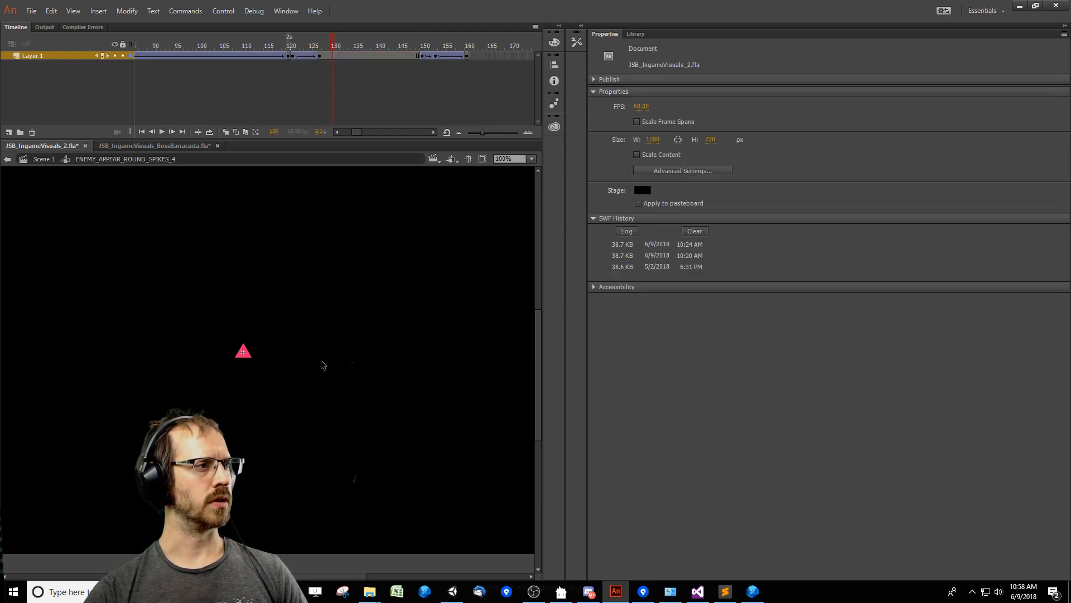
double_click(288, 378)
left_click(309, 381)
left_click(245, 354)
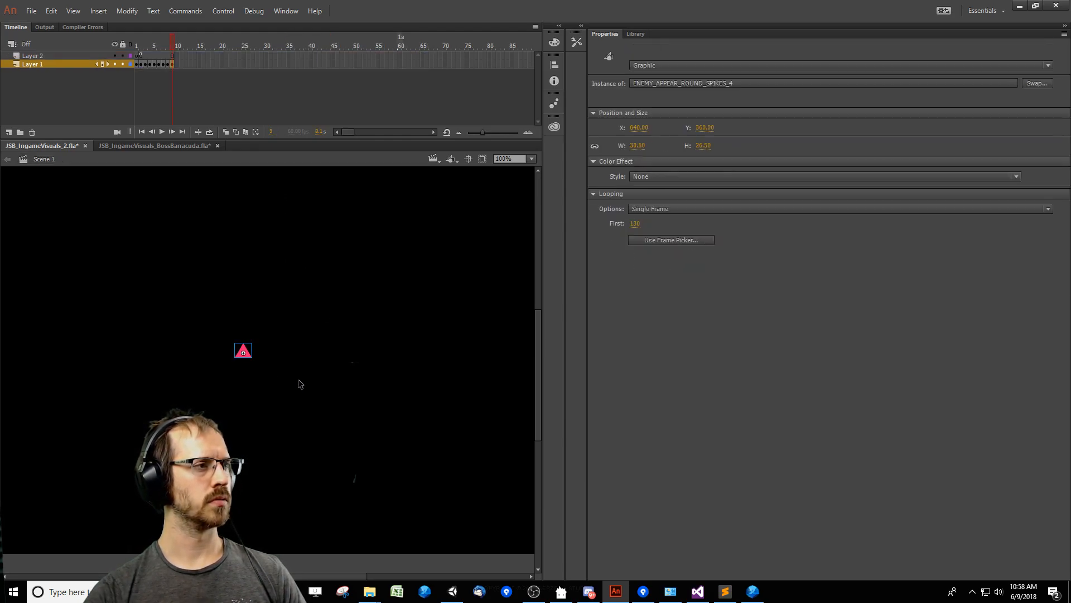
Add a new layer beneath Layer 1 and insert a keyframe on it at frame 9.
right_click(44, 62)
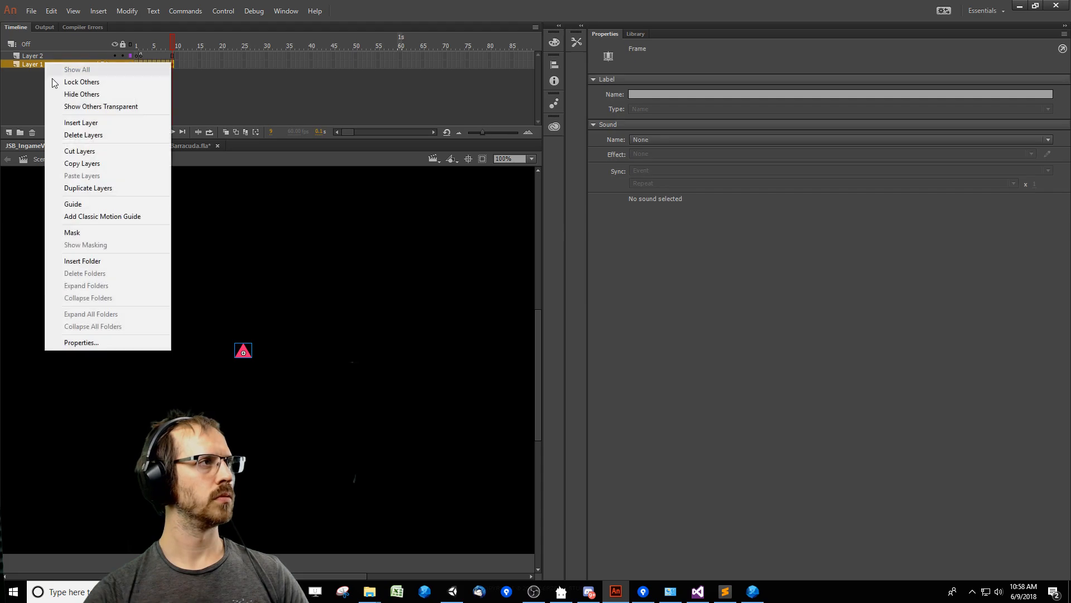
left_click(69, 118)
left_click_drag(49, 64, 51, 77)
left_click(184, 79)
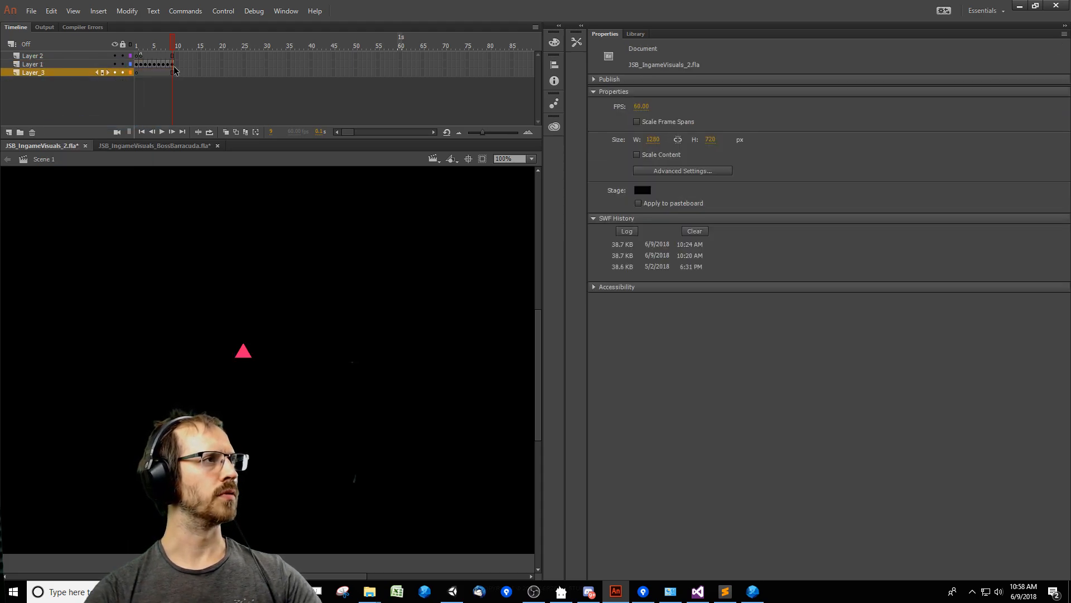
key("F6")
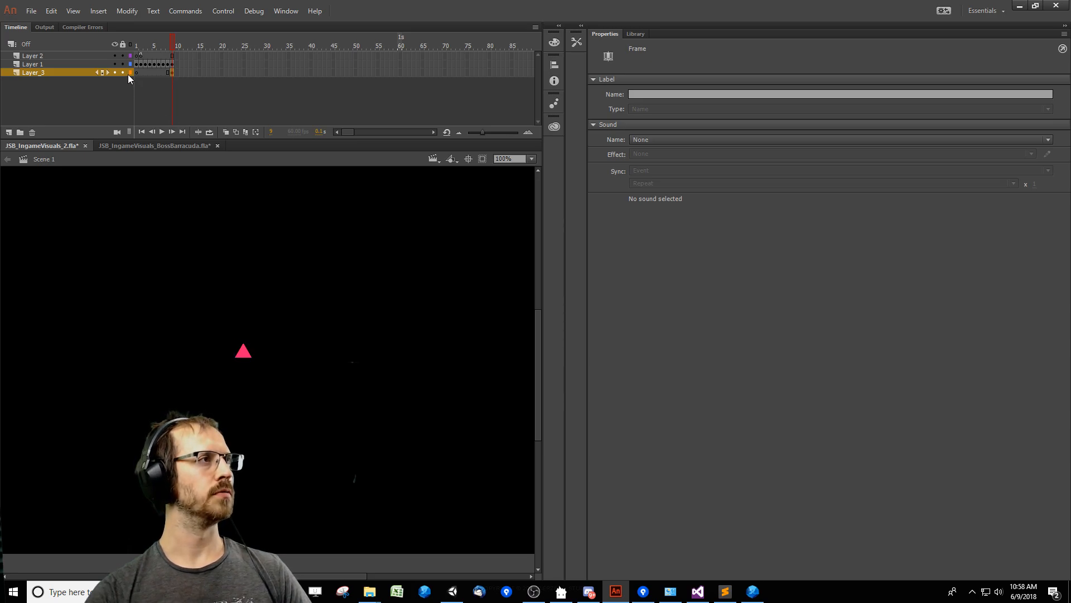
Copy the triangle instance in place from Layer 1 to the new layer's frame 9, and lock and hide Layer 1.
left_click(174, 62)
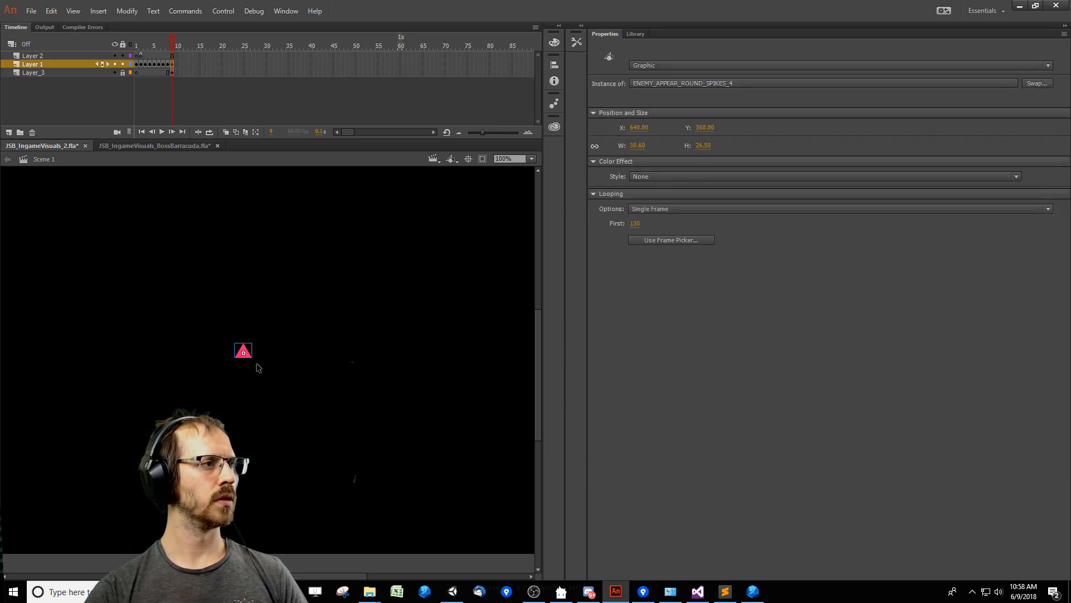
left_click(128, 72)
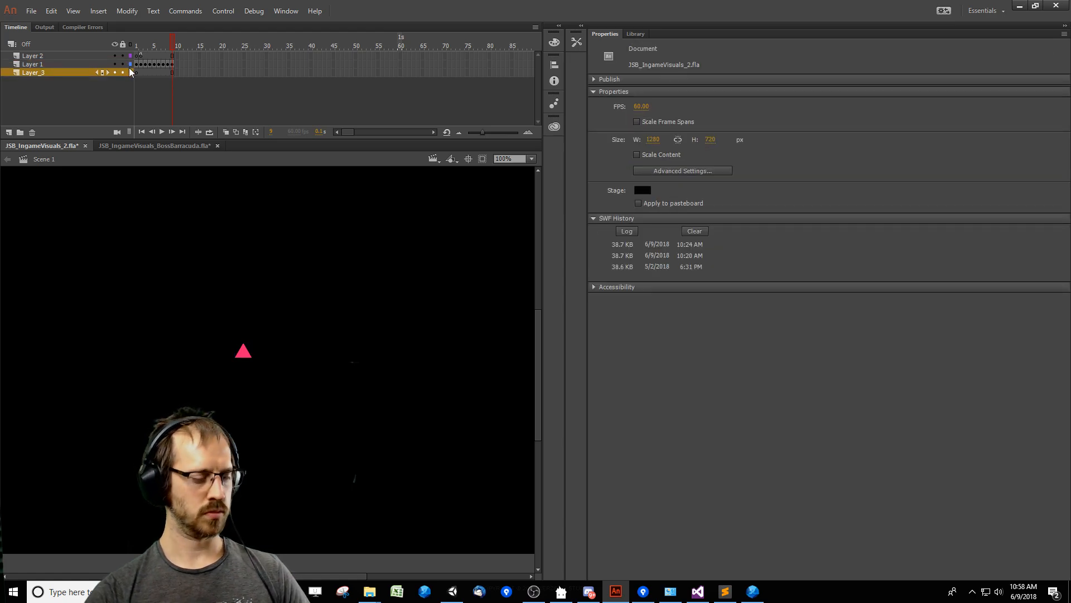
left_click(133, 72)
left_click(122, 64)
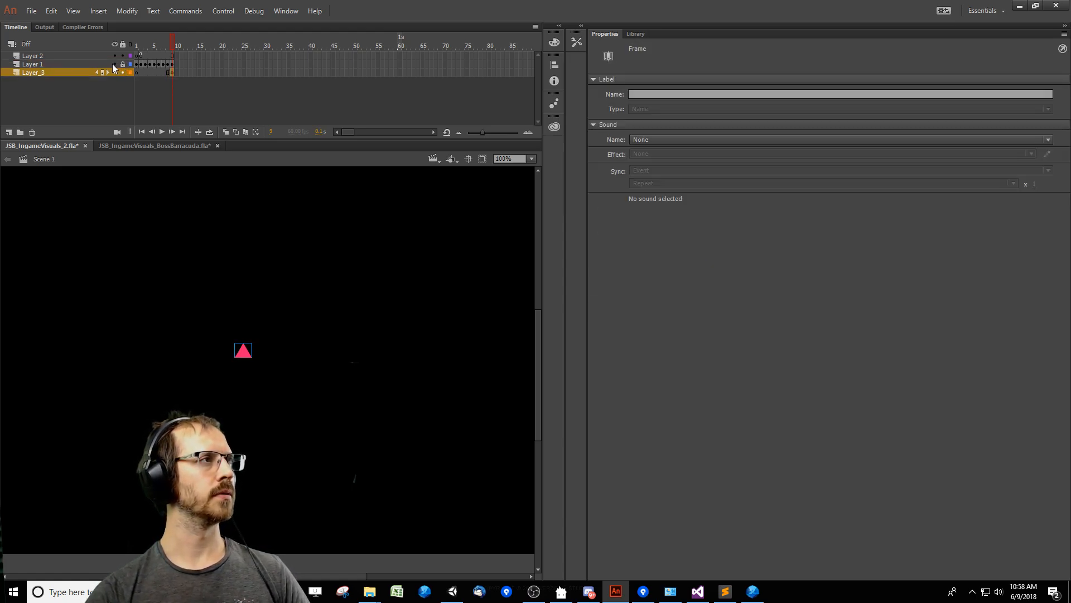
Scale the triangle copy on the new bottom layer proportionally to 400%.
left_click_drag(138, 426, 369, 280)
key("ctrl+t")
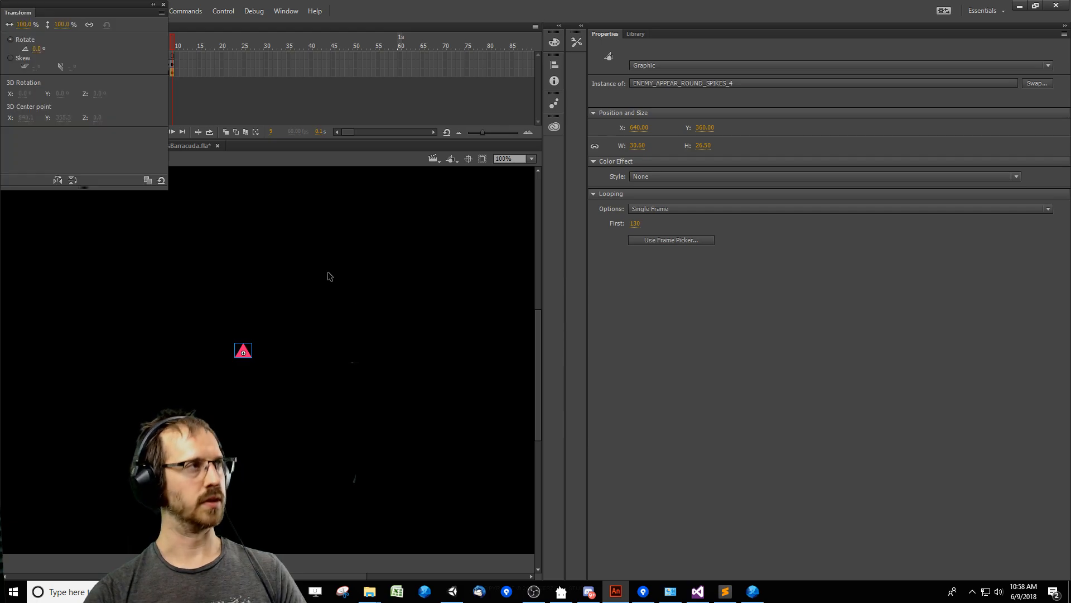
left_click(72, 27)
type("400")
key("Return")
left_click(333, 297)
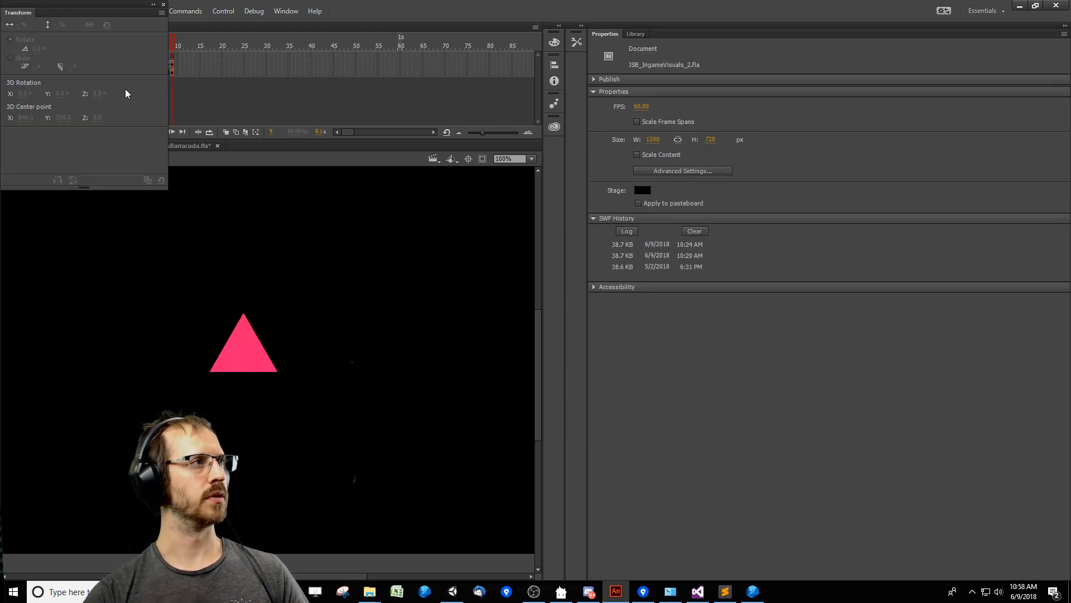
left_click(163, 4)
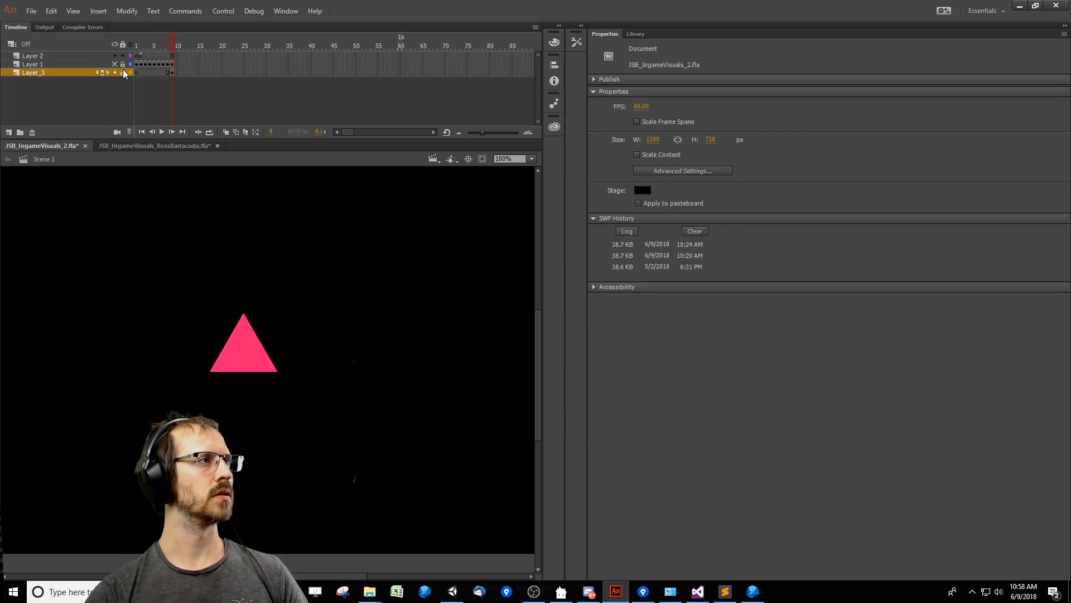
Break apart the enlarged triangle copy, lock its layer, and make Layer 1 visible and editable again.
left_click(237, 346)
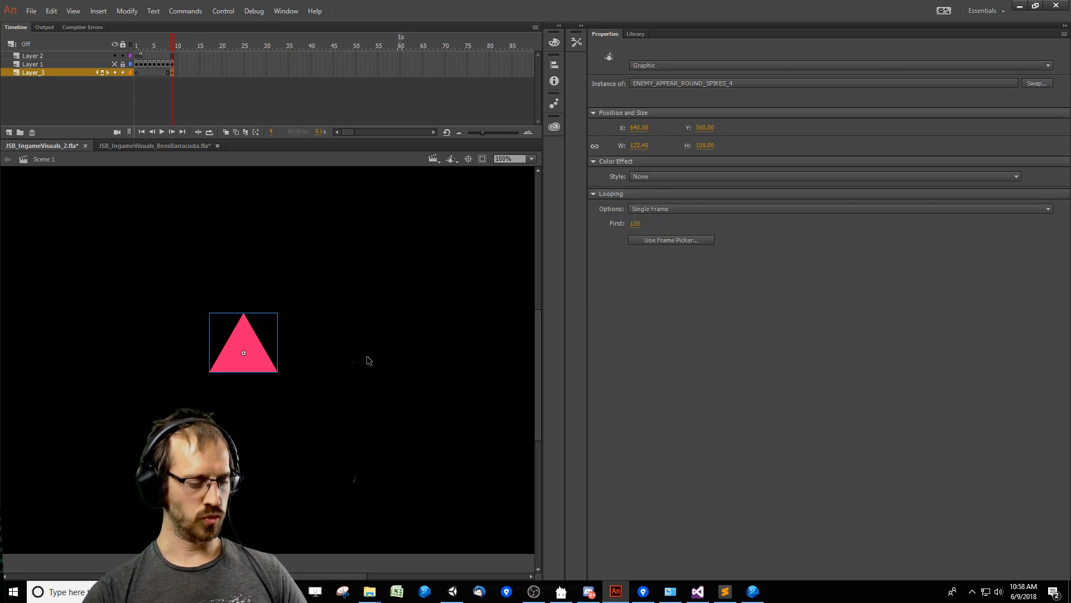
key("ctrl+b")
left_click(123, 73)
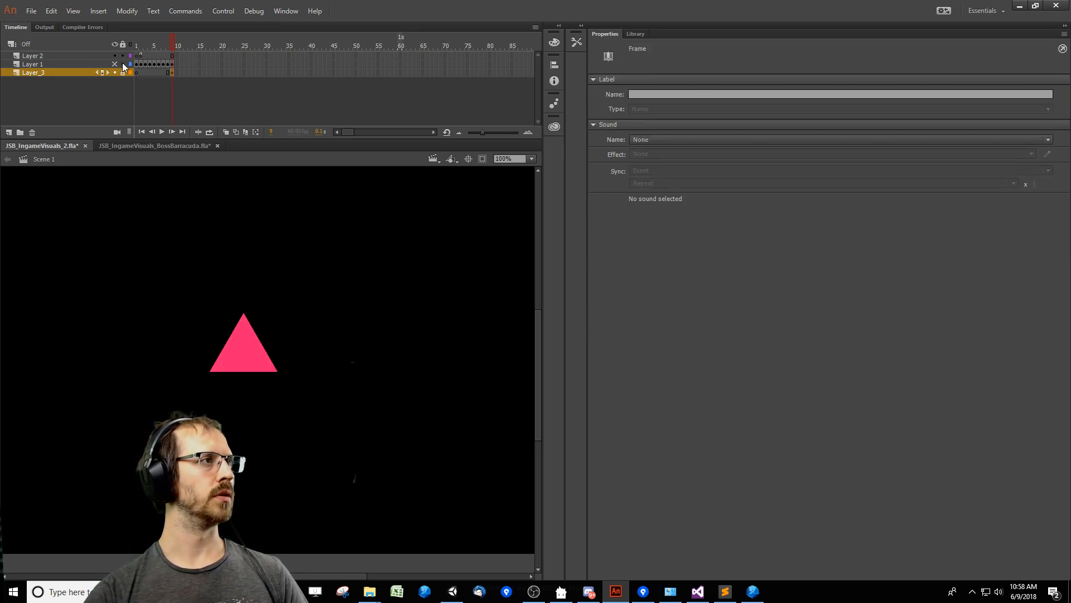
left_click(276, 295)
Open the Triangle symbol nested inside Layer 1's ENEMY_APPEAR_ROUND_SPIKES_4 instance and scale its shape to 200%.
left_click(244, 354)
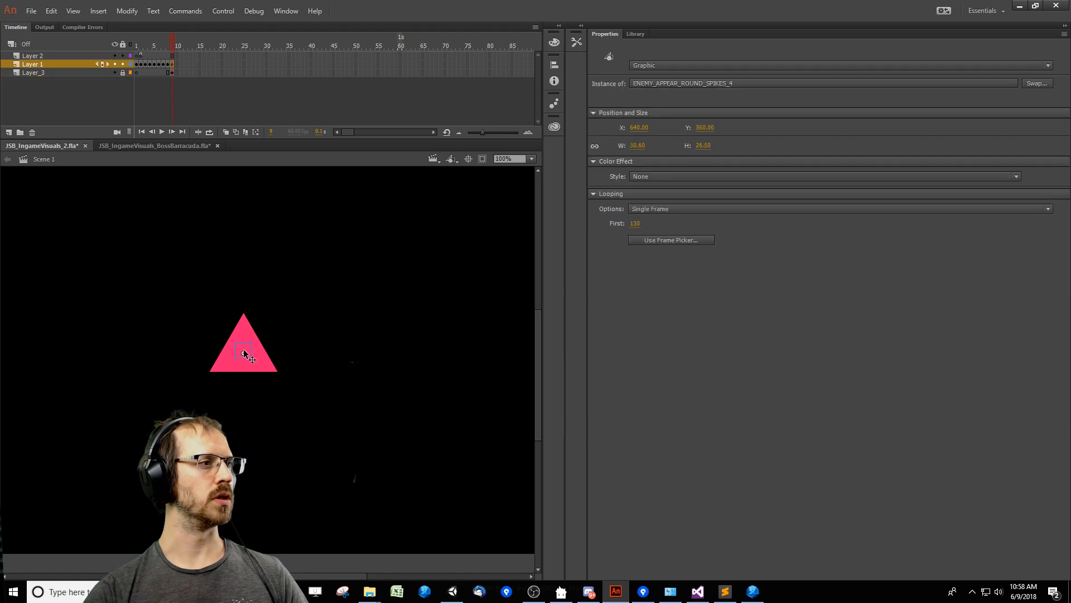
double_click(244, 354)
left_click(243, 352)
double_click(243, 354)
left_click(244, 353)
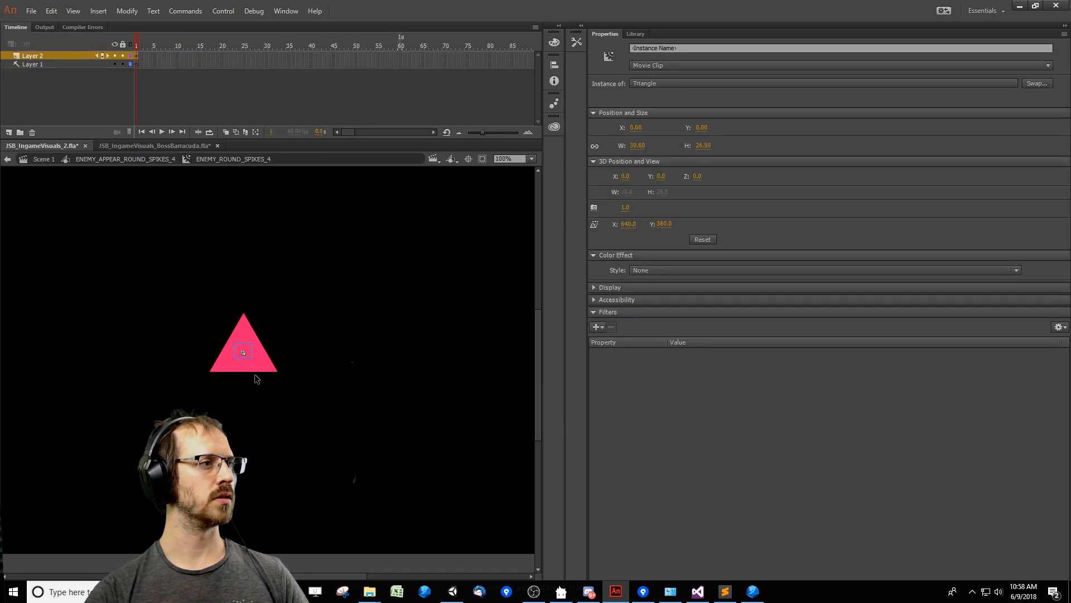
double_click(244, 354)
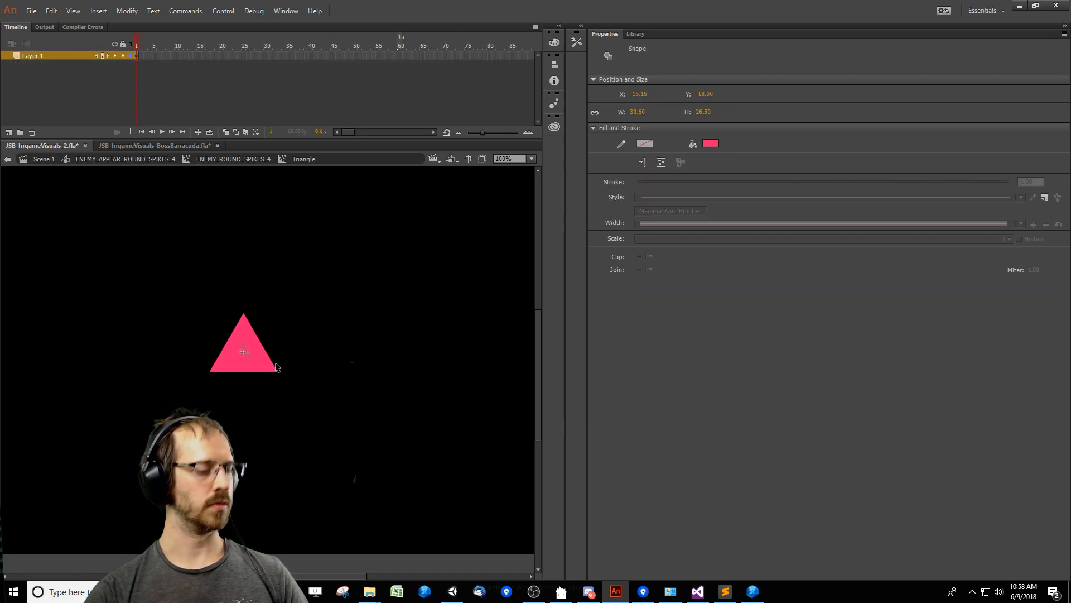
key("ctrl+t")
type("200.0")
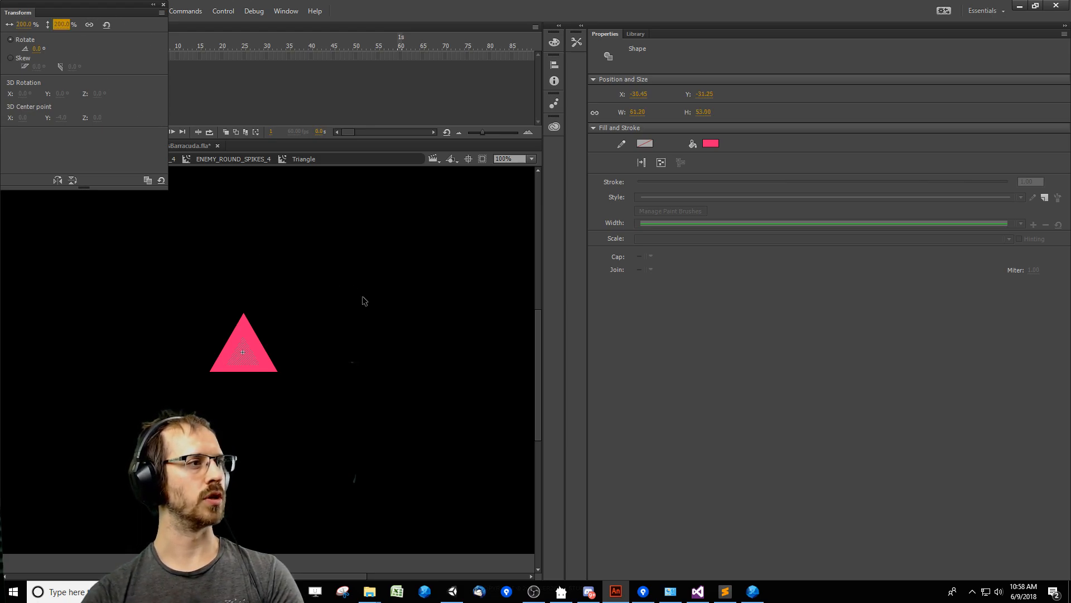
Nudge the enlarged shape to X -31.45 and Y -37.25 inside the Triangle symbol and go back up one level.
left_click(395, 339)
key("ctrl+a")
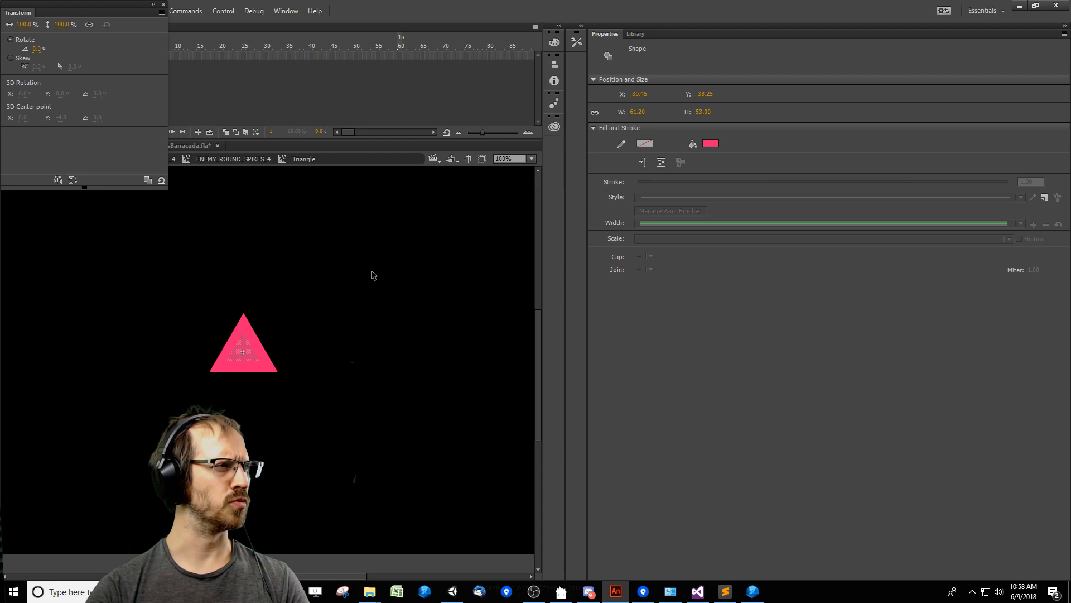
left_click(353, 325)
left_click_drag(193, 385, 419, 240)
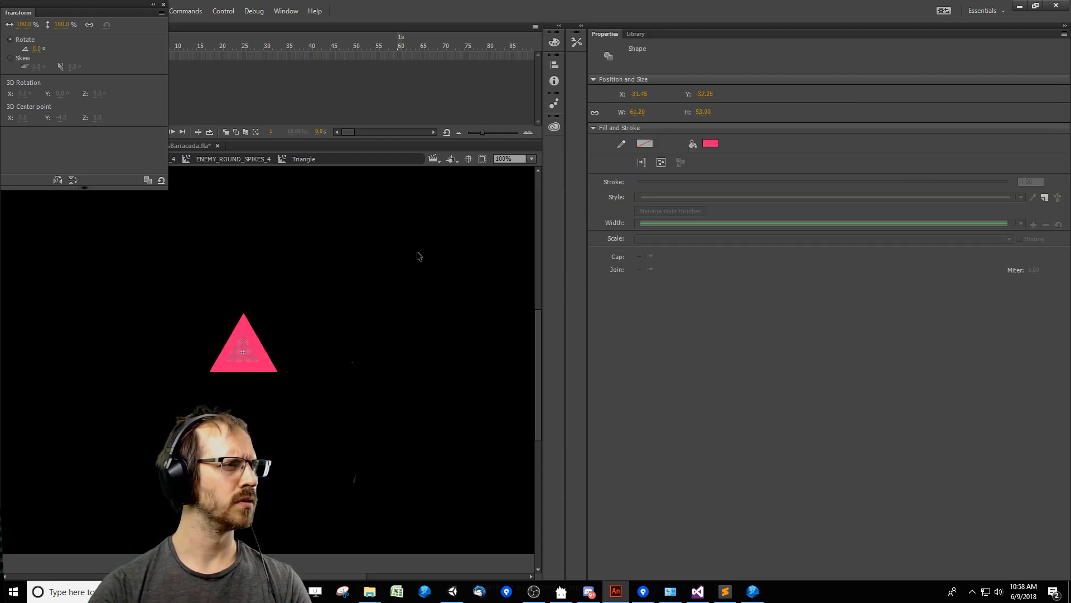
left_click(419, 294)
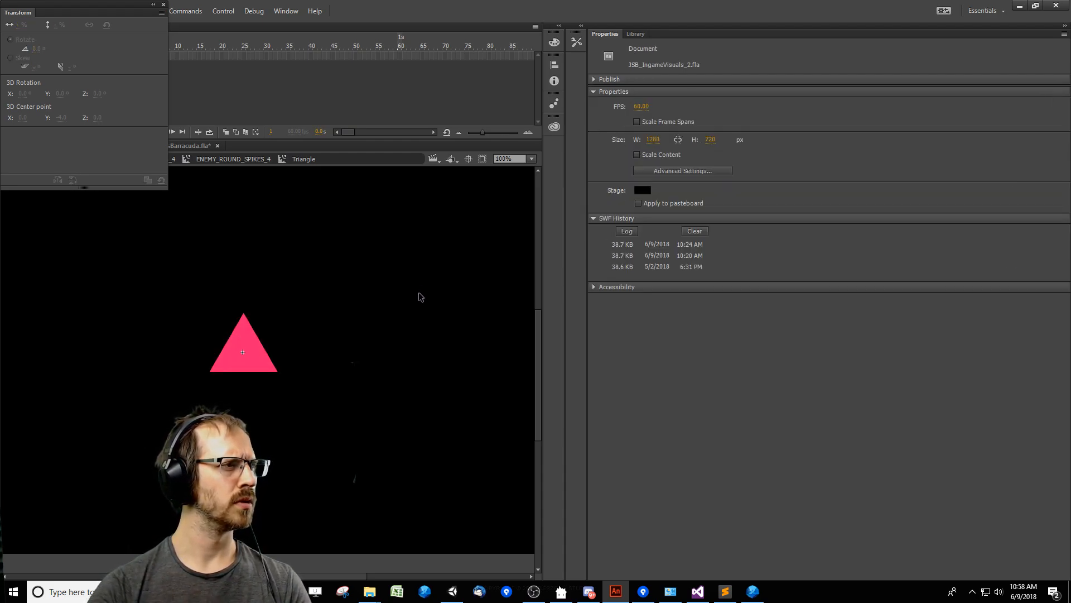
left_click(163, 5)
double_click(320, 316)
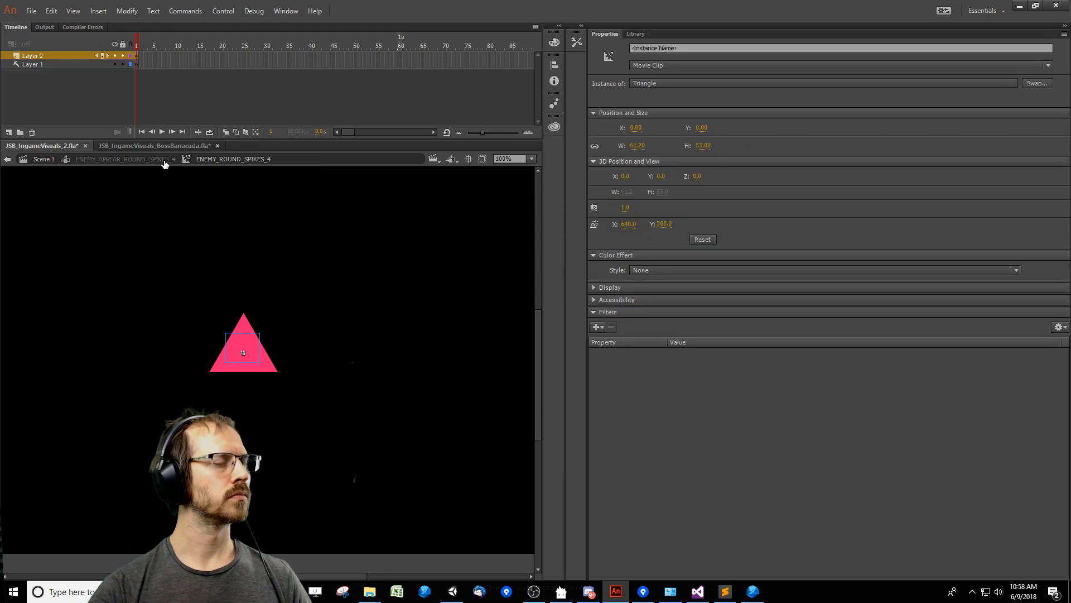
Scrub the frames of ENEMY_APPEAR_ROUND_SPIKES_4 to check the enlarged triangle and return to Scene 1.
left_click(154, 317)
left_click_drag(153, 314, 314, 437)
left_click(155, 160)
left_click_drag(292, 46, 173, 47)
double_click(360, 277)
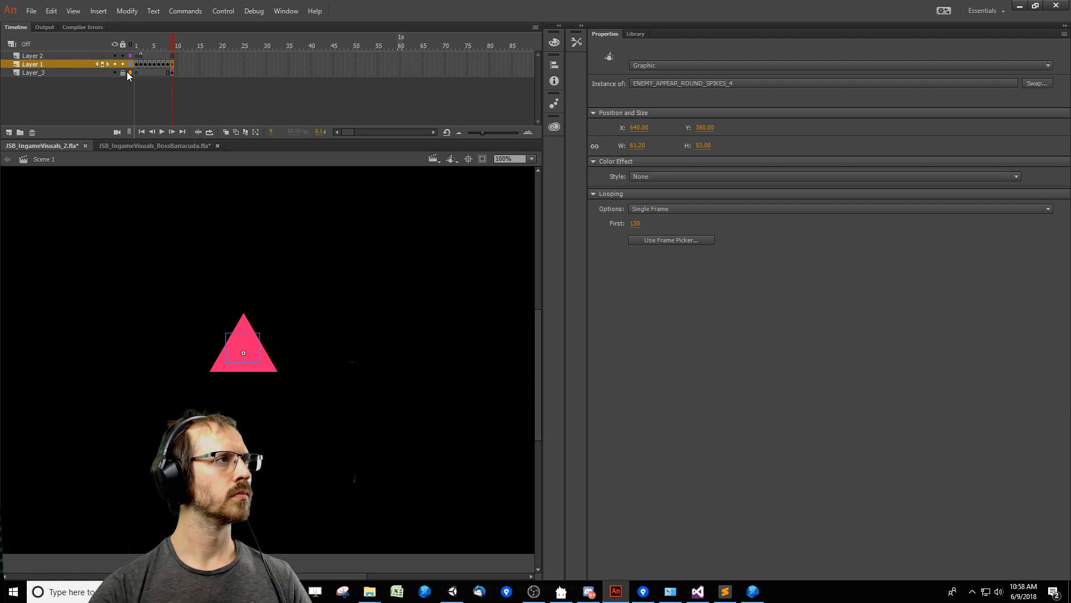
Show the reference triangle's layer as outlines and scrub ENEMY_APPEAR_ROUND_SPIKES_4 against the outline.
left_click(129, 73)
double_click(245, 350)
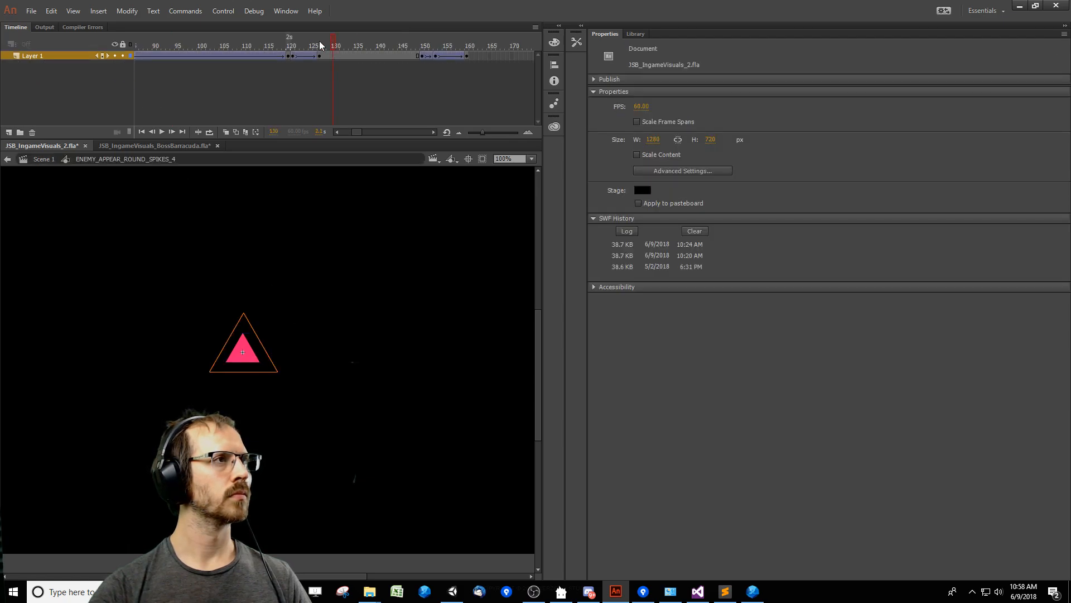
left_click_drag(320, 45, 222, 68)
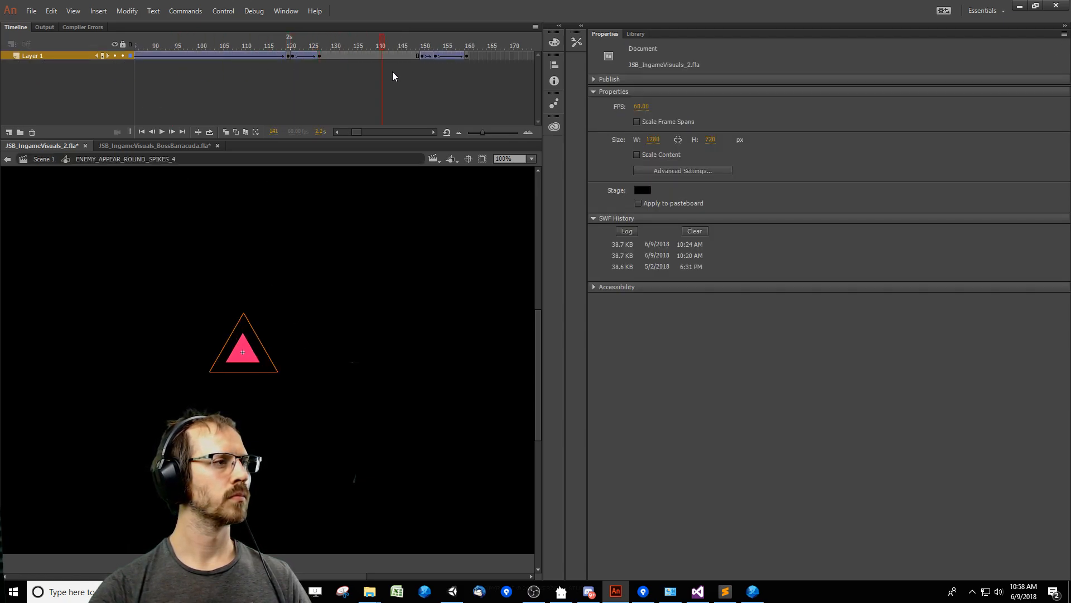
Nudge the shape inside the nested Triangle symbol to X -30.45 and Y -35.25, recheck its frames, and return to Scene 1.
double_click(236, 357)
double_click(236, 362)
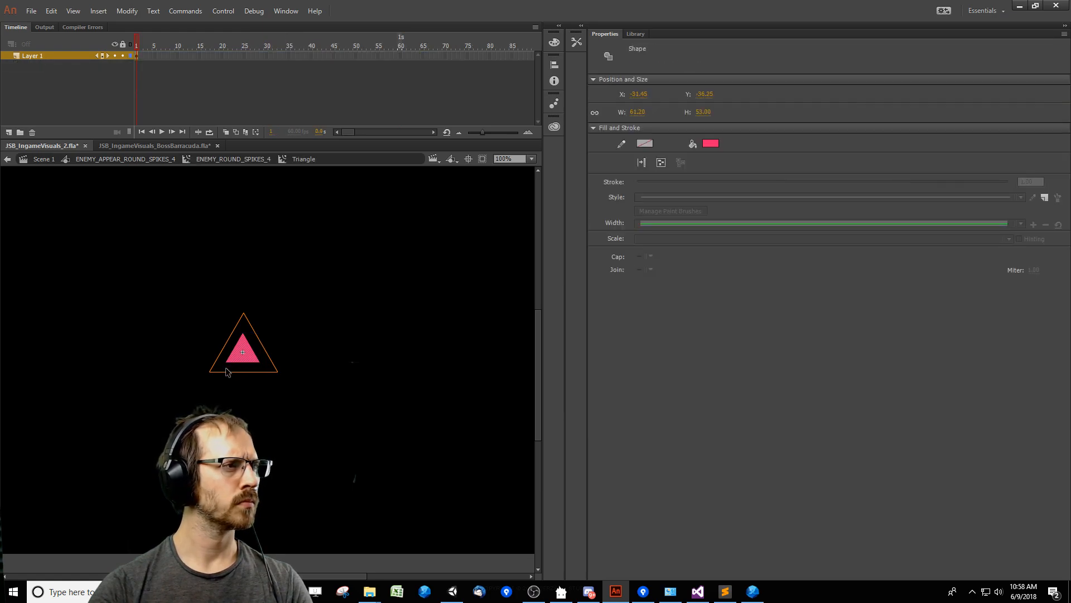
double_click(199, 392)
double_click(199, 391)
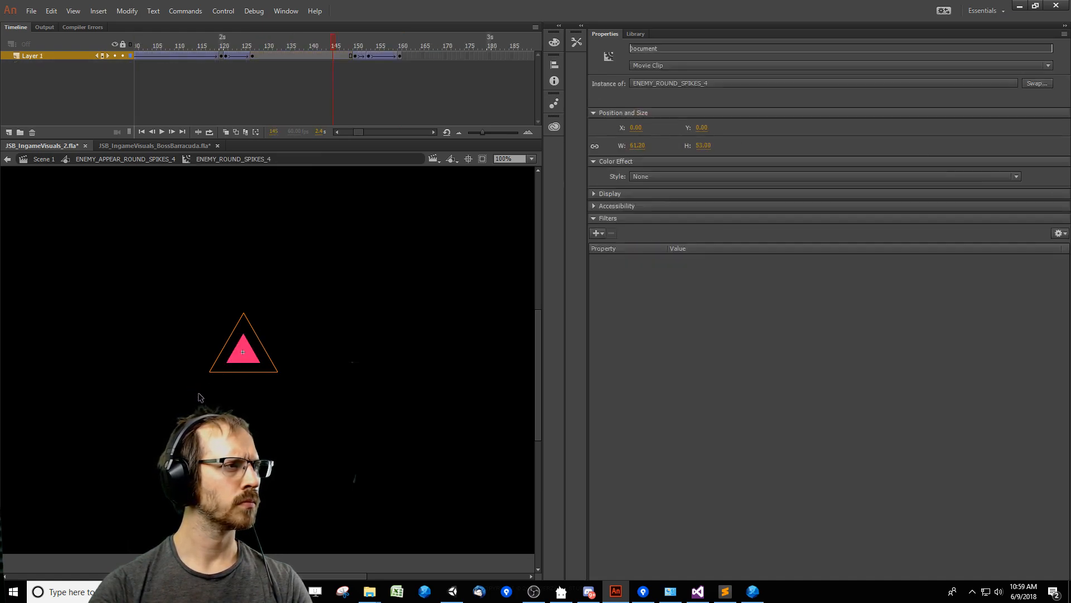
left_click(199, 391)
left_click_drag(280, 46, 302, 63)
double_click(343, 305)
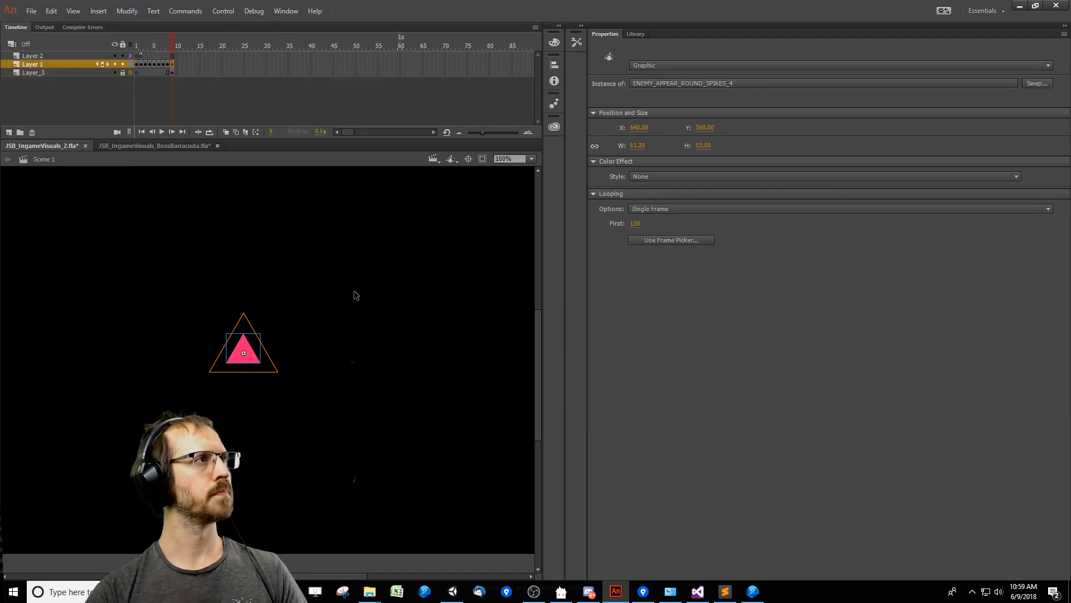
Try scaling the Layer 1 triangle instance in Scene 1 to 200% to compare it with the reference outline.
key("ctrl+t")
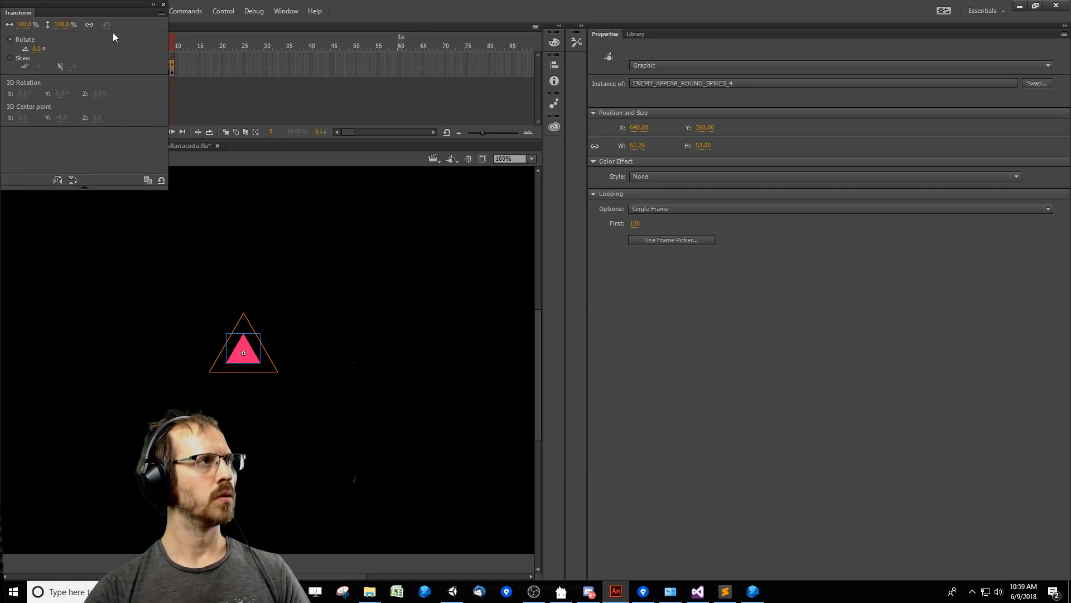
left_click(66, 24)
type("200")
key("Return")
left_click(385, 328)
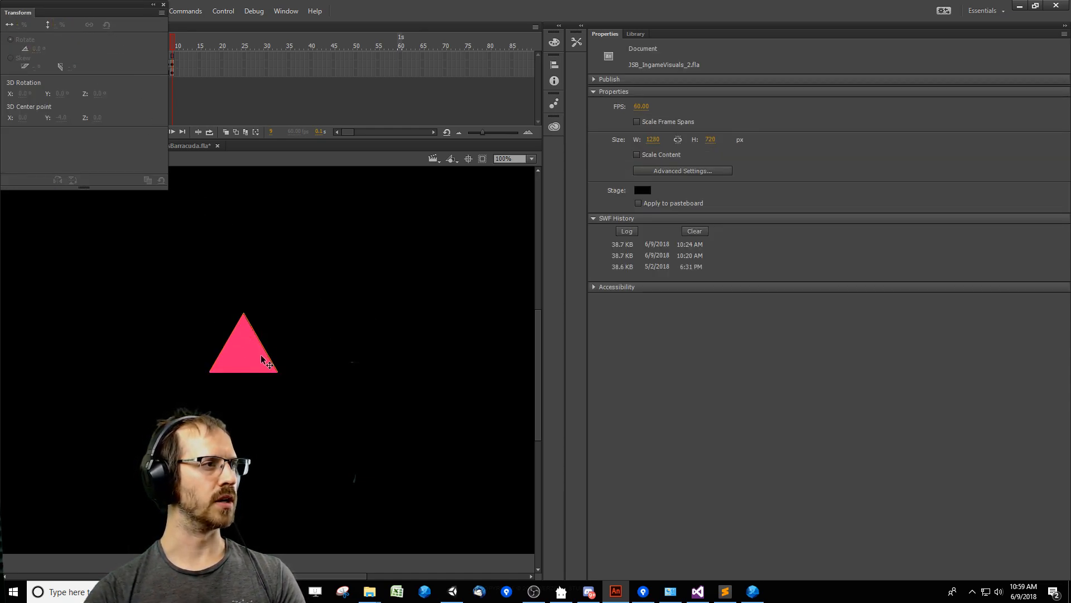
Open the Triangle symbol nested in ENEMY_ROUND_SPIKES_4 inside the ENEMY_APPEAR_ROUND_SPIKES_4 instance for editing.
double_click(245, 347)
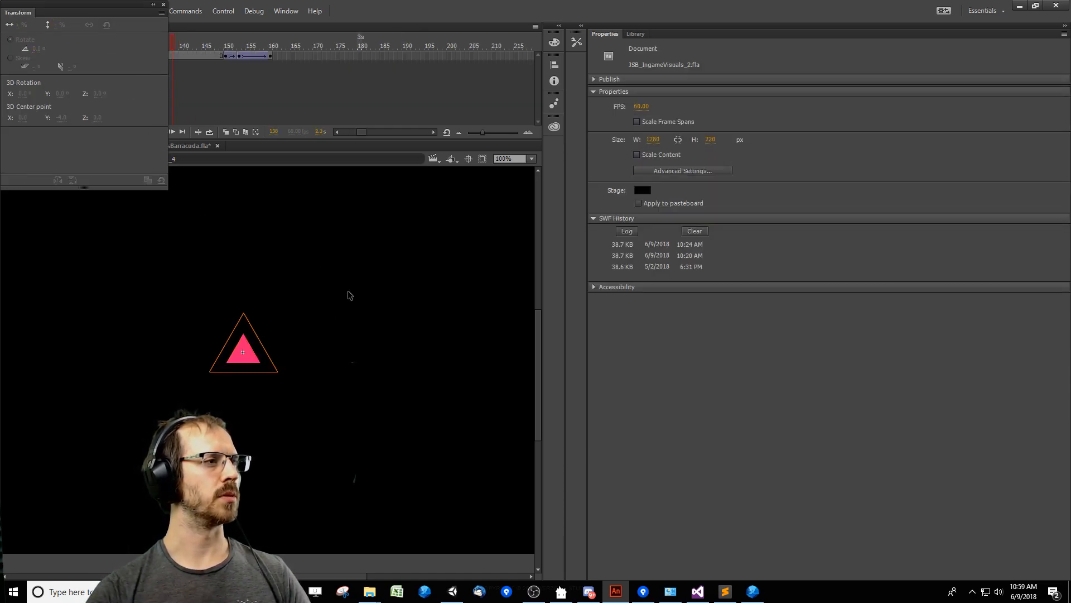
left_click(163, 5)
double_click(249, 356)
left_click(249, 357)
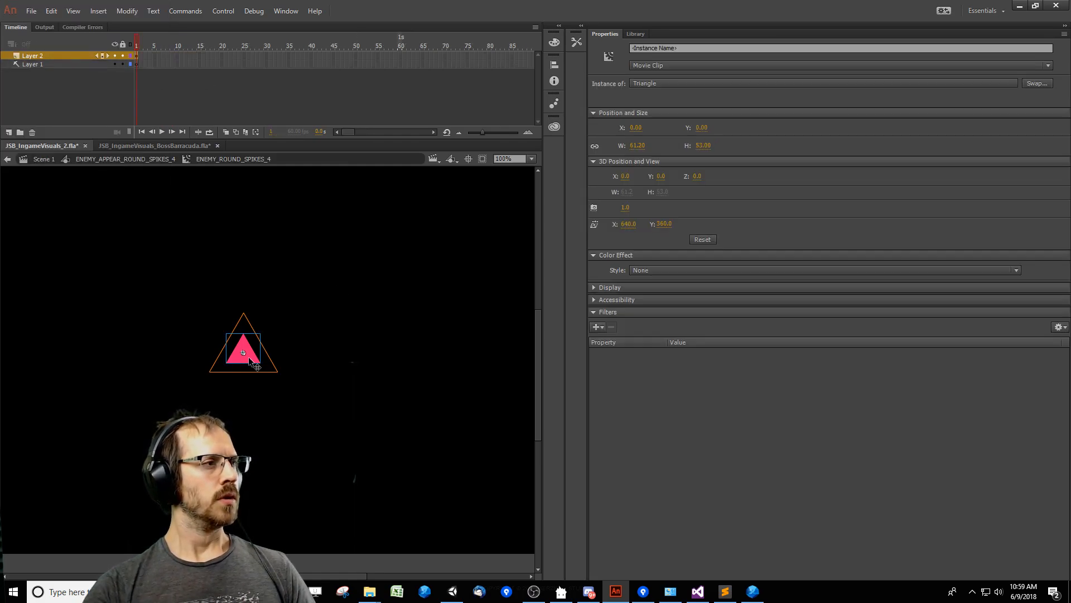
double_click(249, 356)
double_click(246, 357)
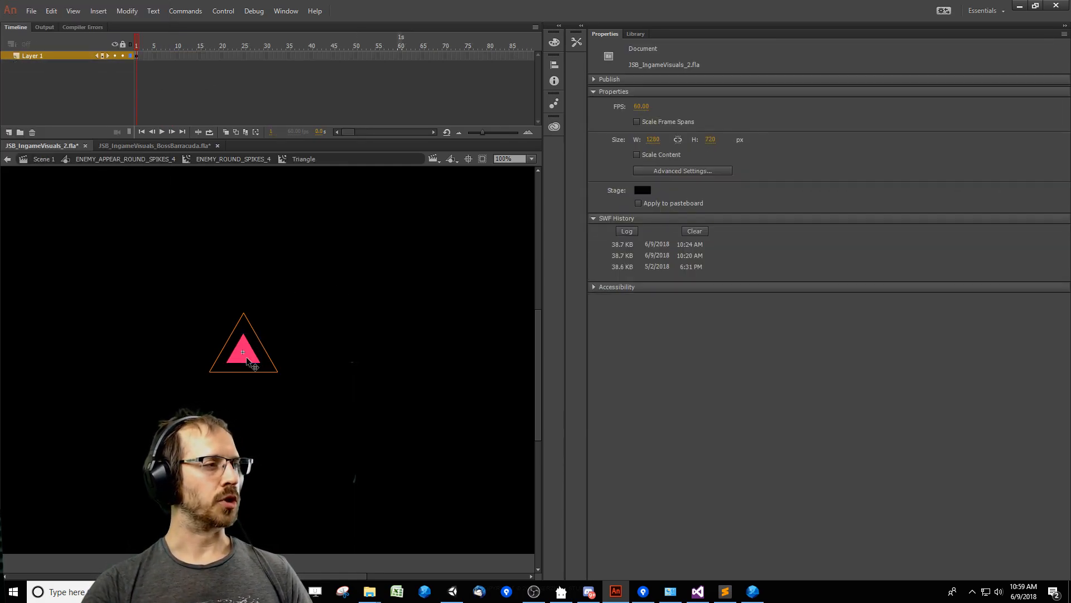
Scale the shape inside the Triangle symbol to 200% and nudge it up to Y -71.75 to fit the reference outline.
left_click(246, 356)
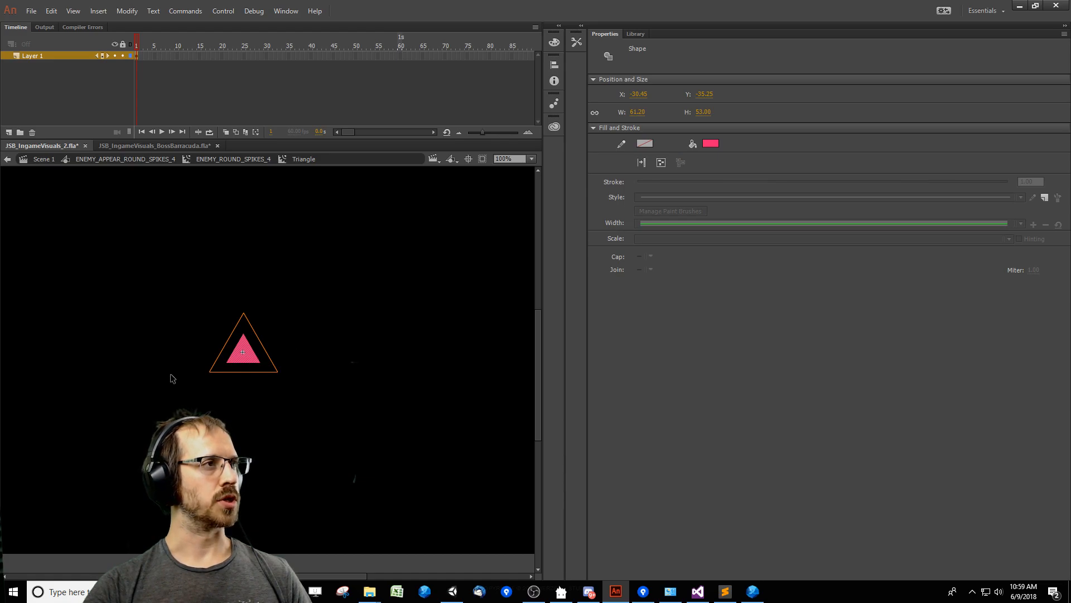
left_click(361, 285)
left_click_drag(168, 393, 360, 261)
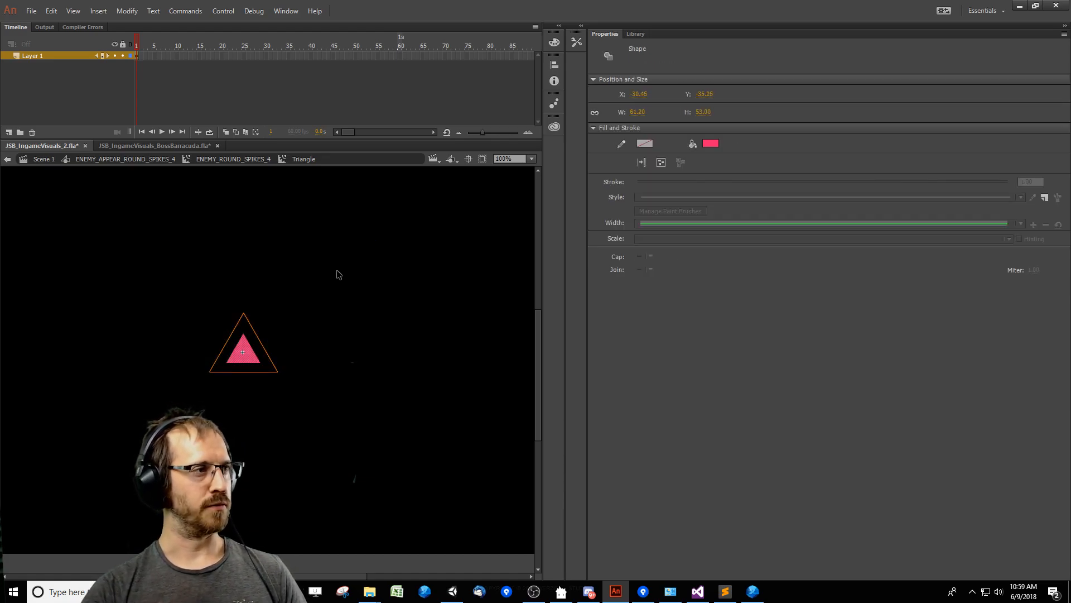
key("ctrl+t")
left_click(62, 24)
type("200")
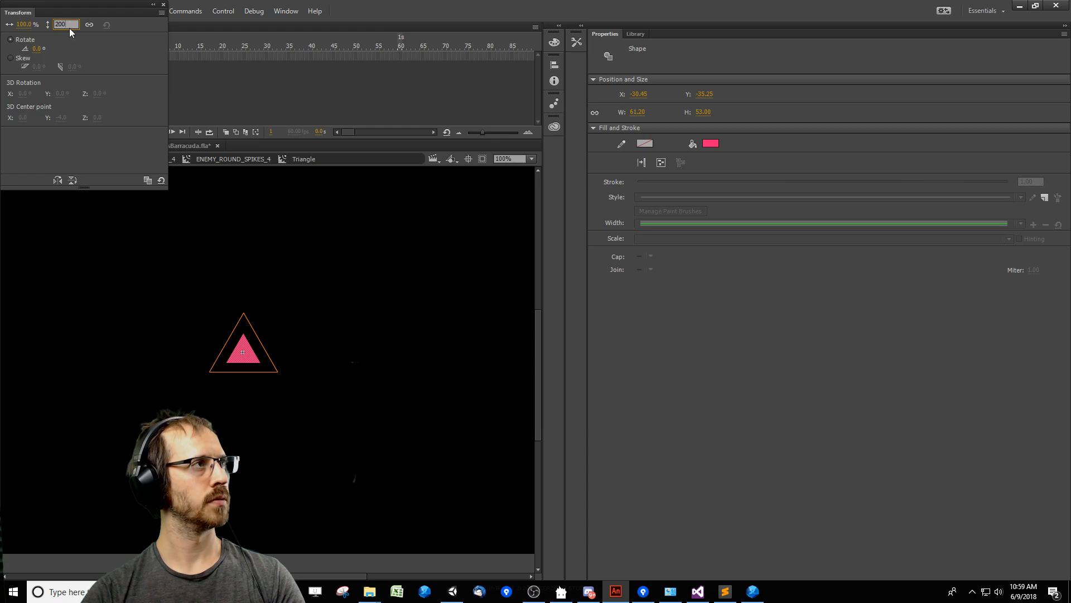
key("Return")
left_click(346, 290)
left_click_drag(150, 431, 374, 263)
key("shift+Up")
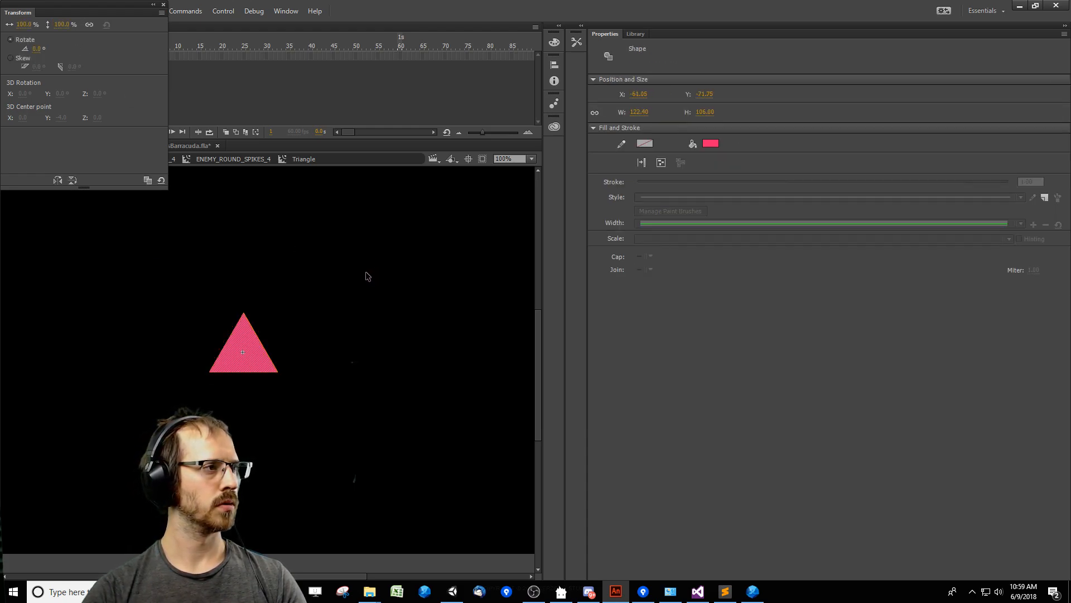
Scrub the frames of ENEMY_APPEAR_ROUND_SPIKES_4 to check the enlarged triangle, and export the SWF movie from Scene 1.
double_click(369, 242)
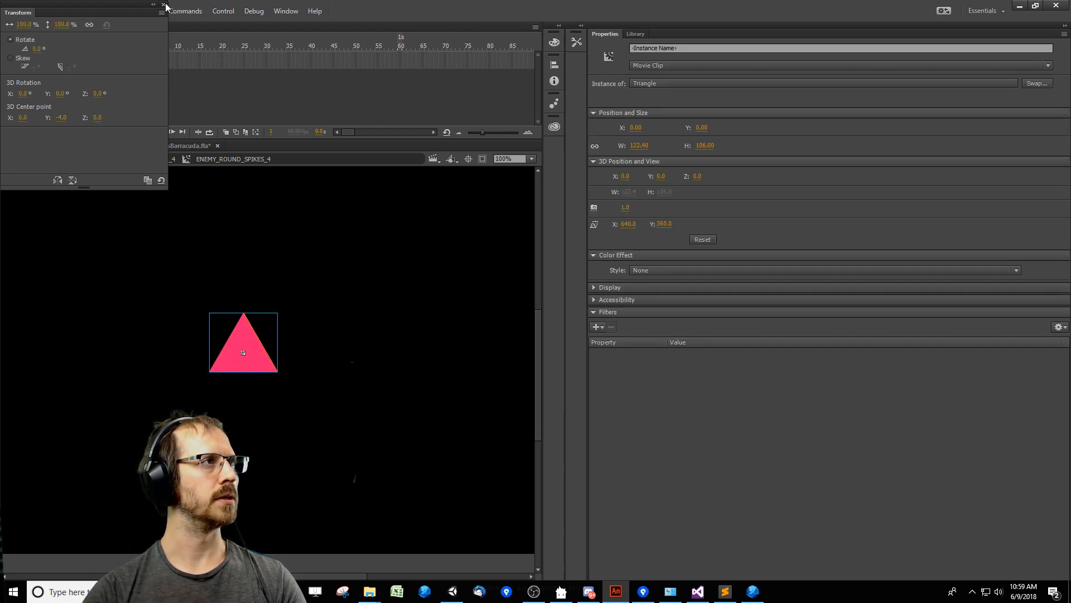
left_click(164, 5)
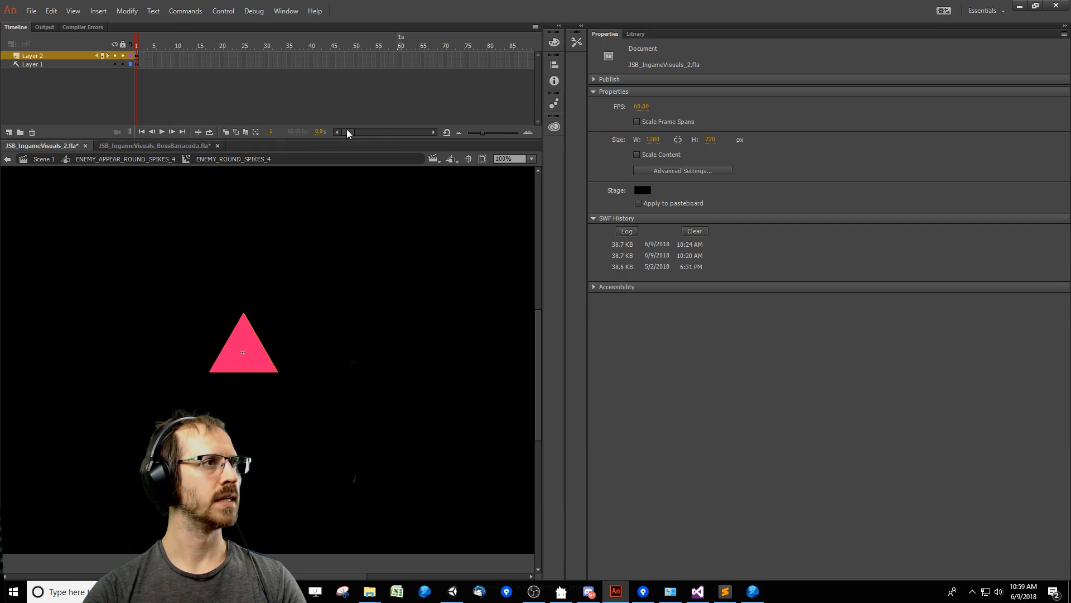
left_click(160, 161)
left_click_drag(257, 44, 50, 54)
double_click(418, 303)
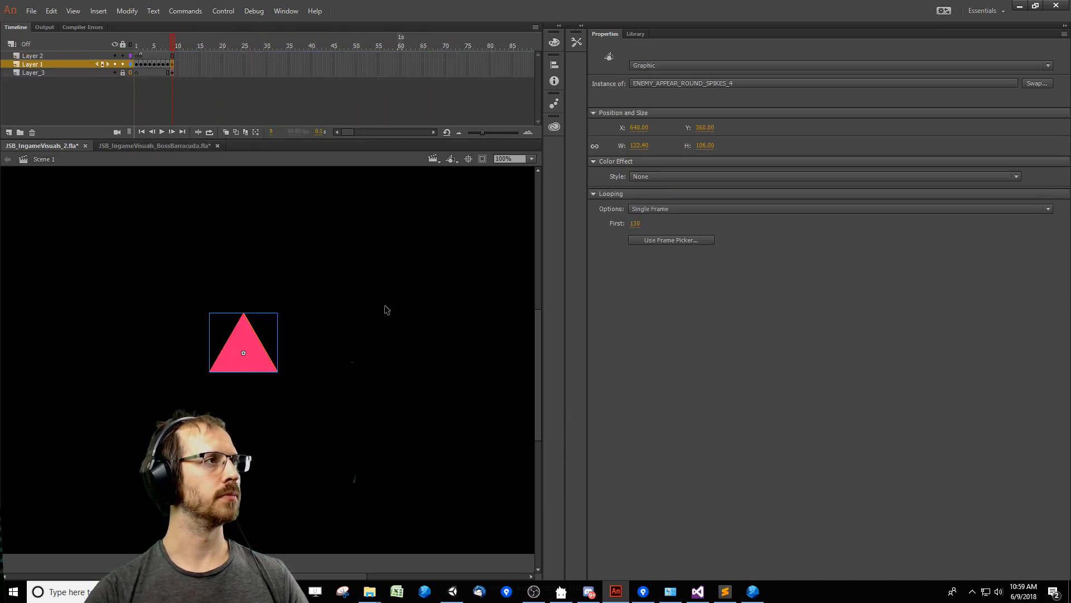
key("ctrl+Return")
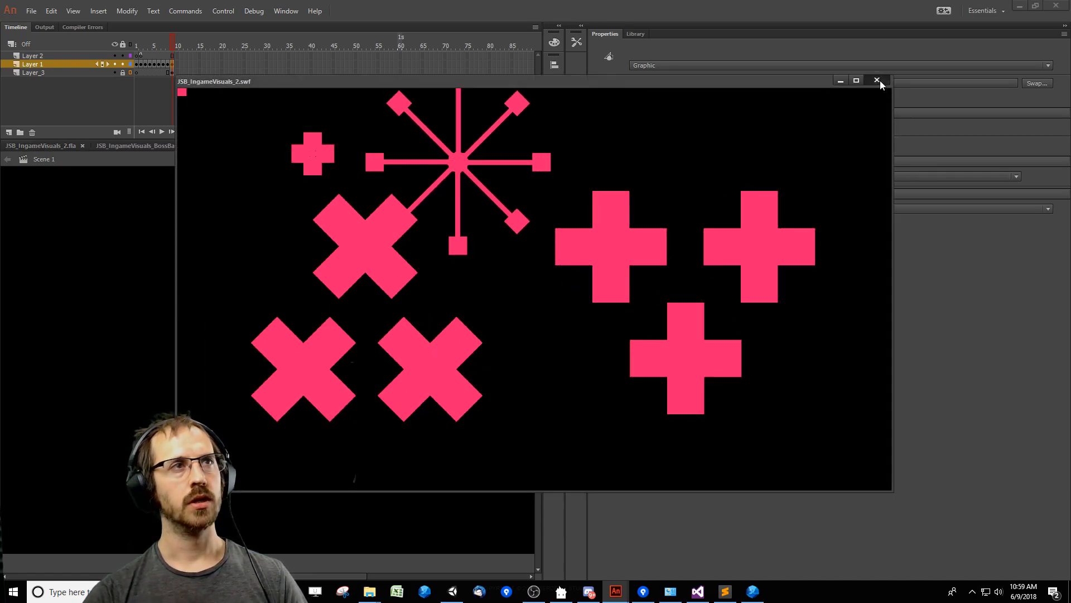
left_click(877, 80)
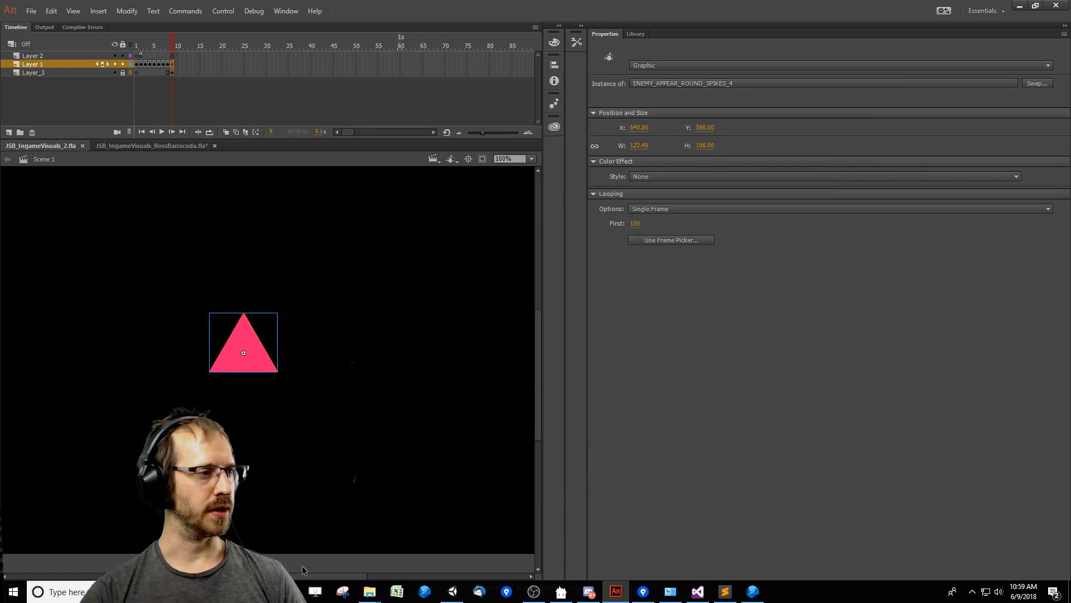
Switch to FDT, launch the JSB_LevelEditor application and scroll ahead in the level timeline.
left_click(753, 591)
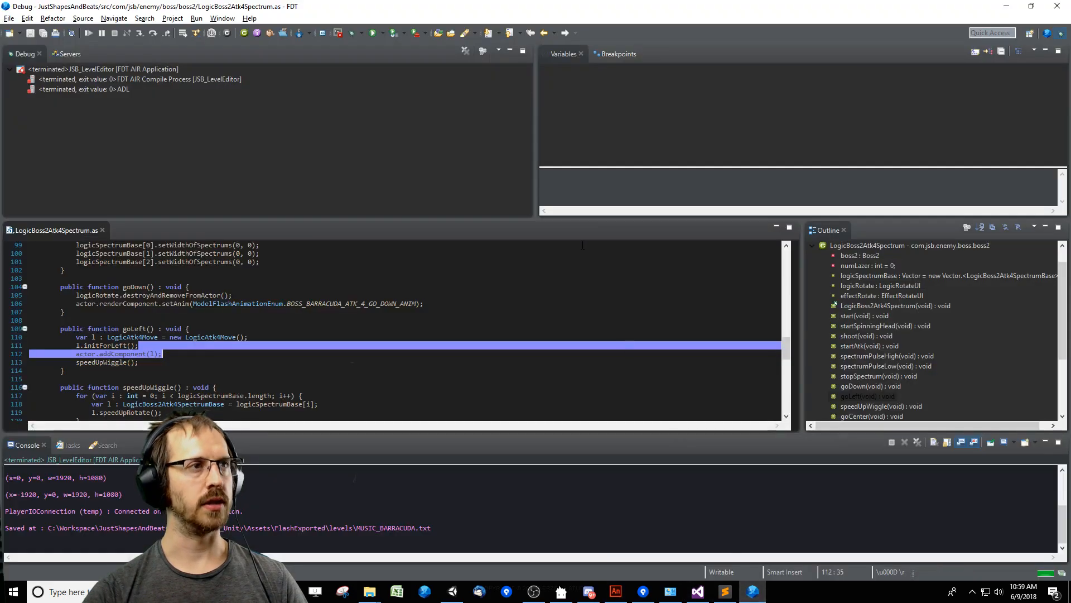
left_click(522, 278)
left_click(523, 307)
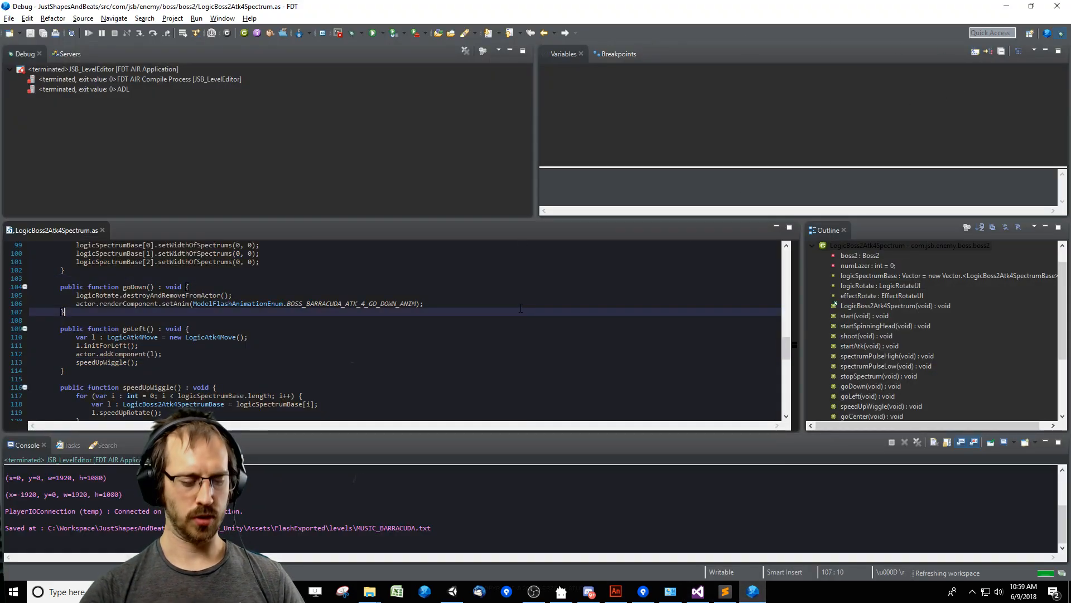
key("F11")
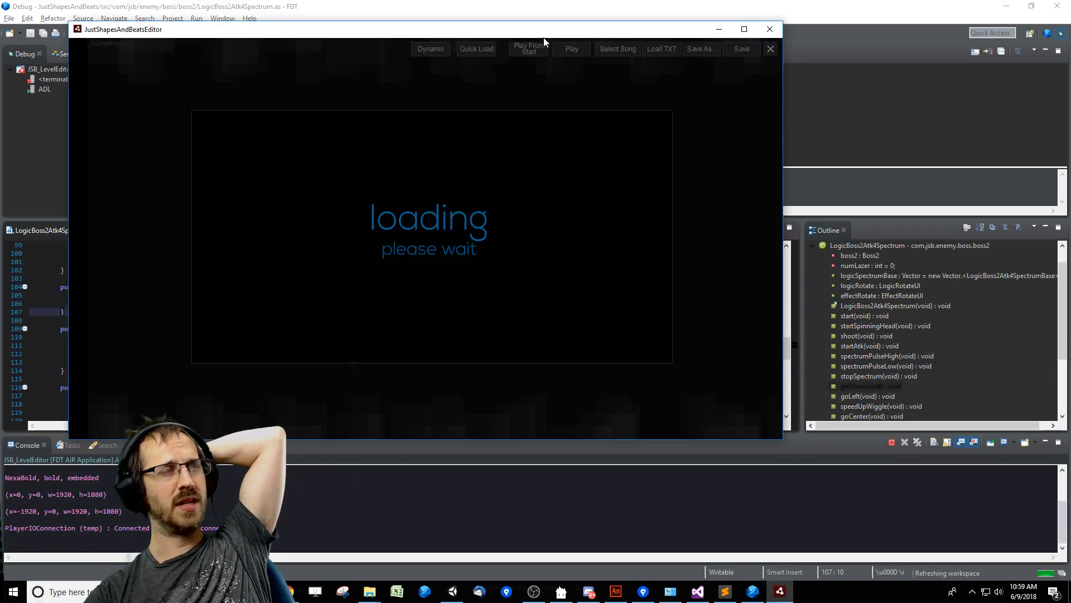
left_click_drag(519, 30, 596, 45)
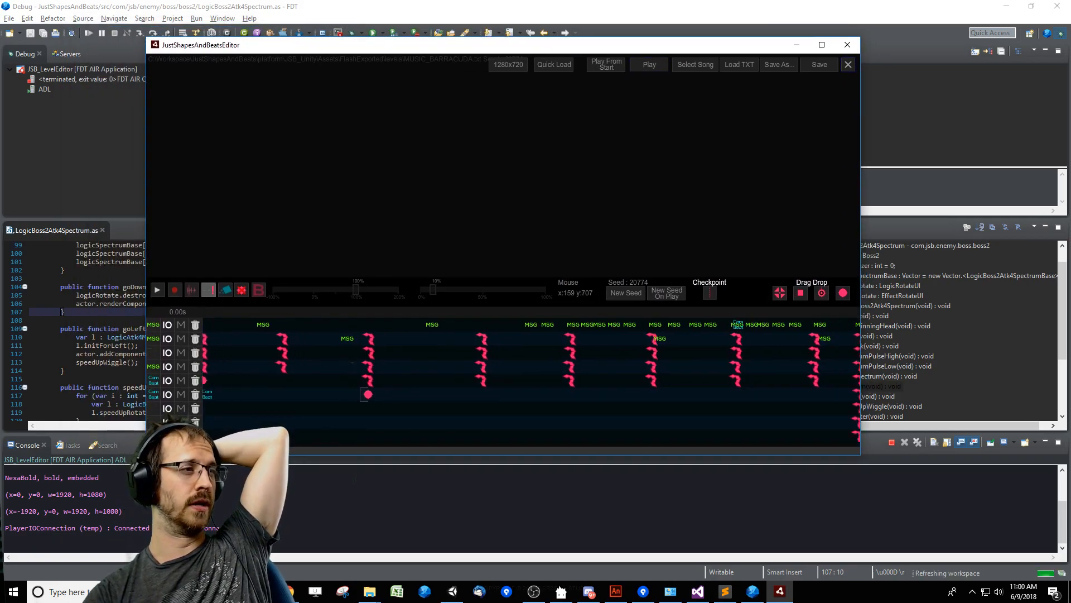
left_click_drag(405, 462, 433, 463)
Switch to Chrome and open the Just Shapes & Beats store page on Steam in a new tab.
left_click(288, 592)
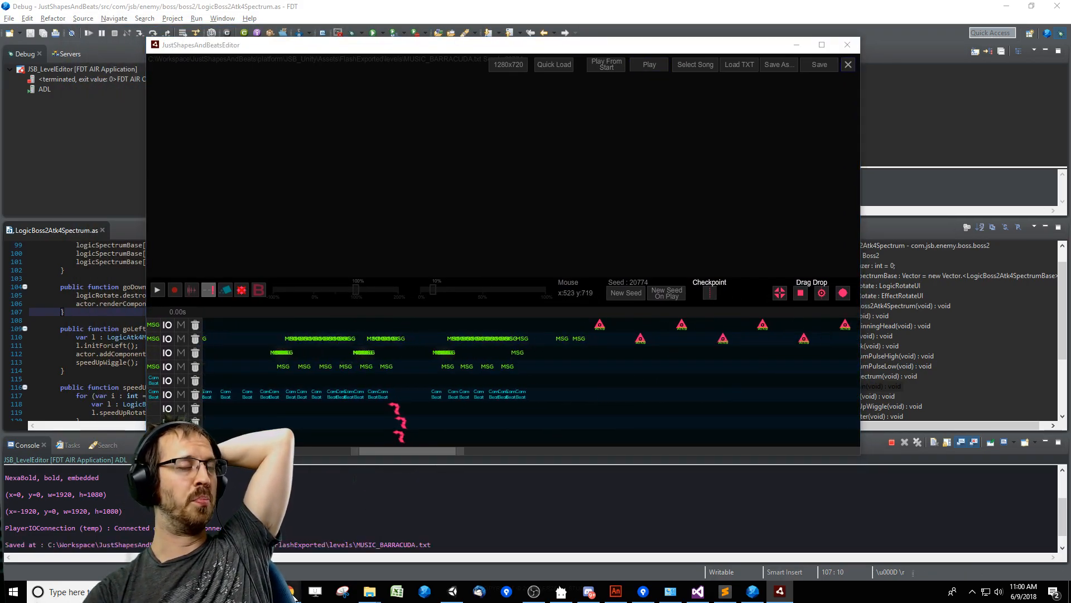
left_click(235, 539)
left_click(337, 9)
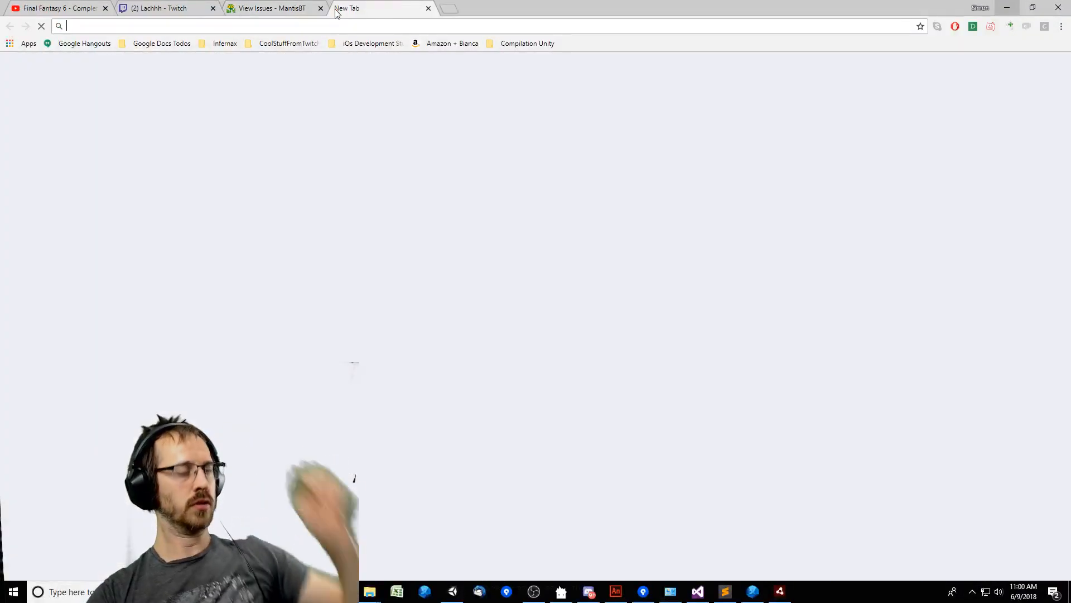
type("steam")
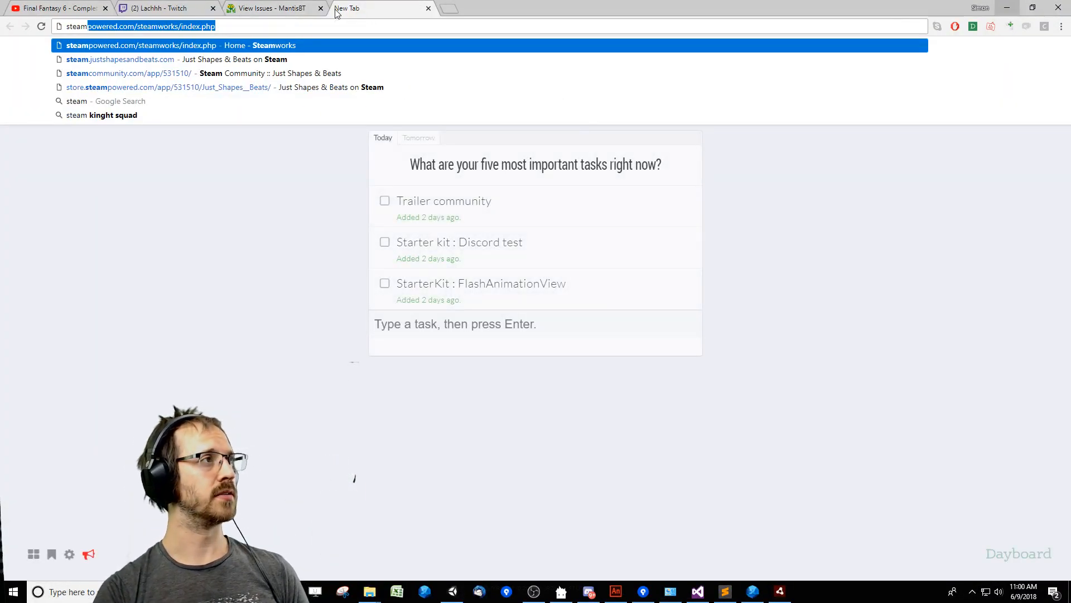
key("Return")
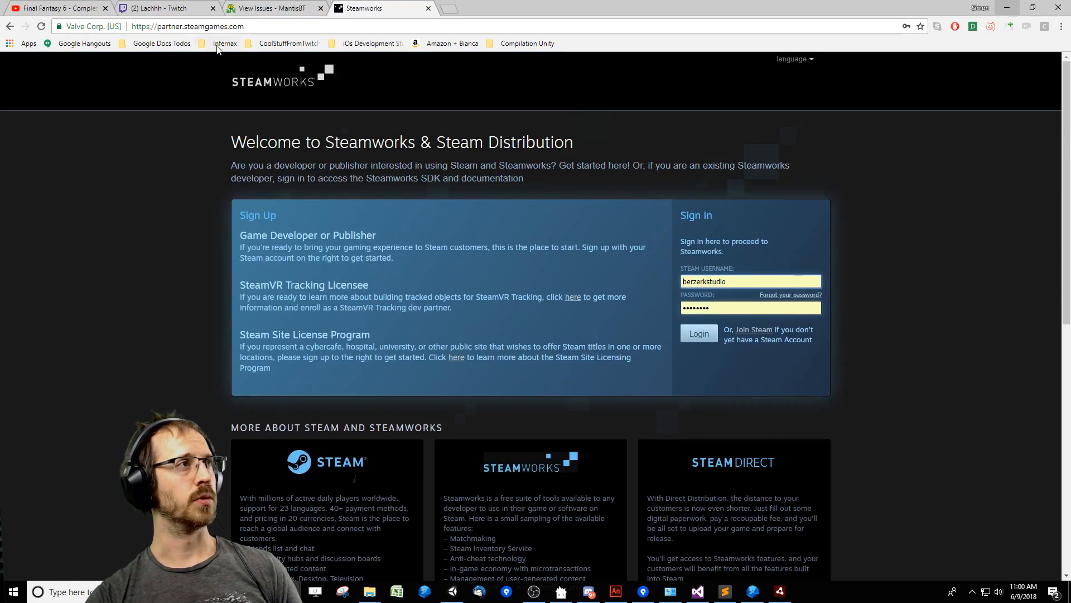
left_click(233, 29)
type("s")
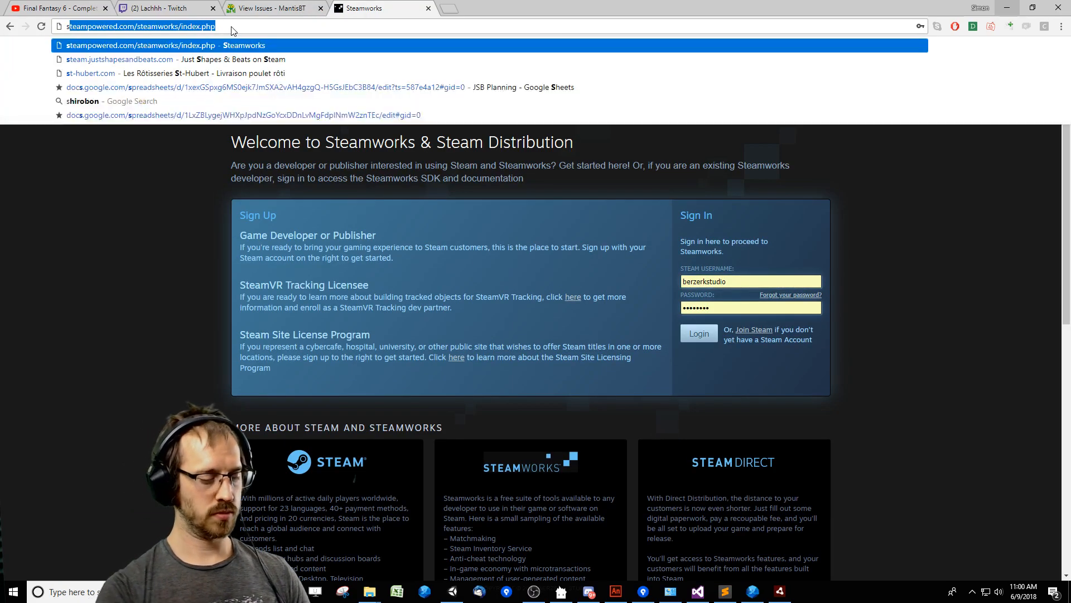
type("team")
key("Down")
key("Return")
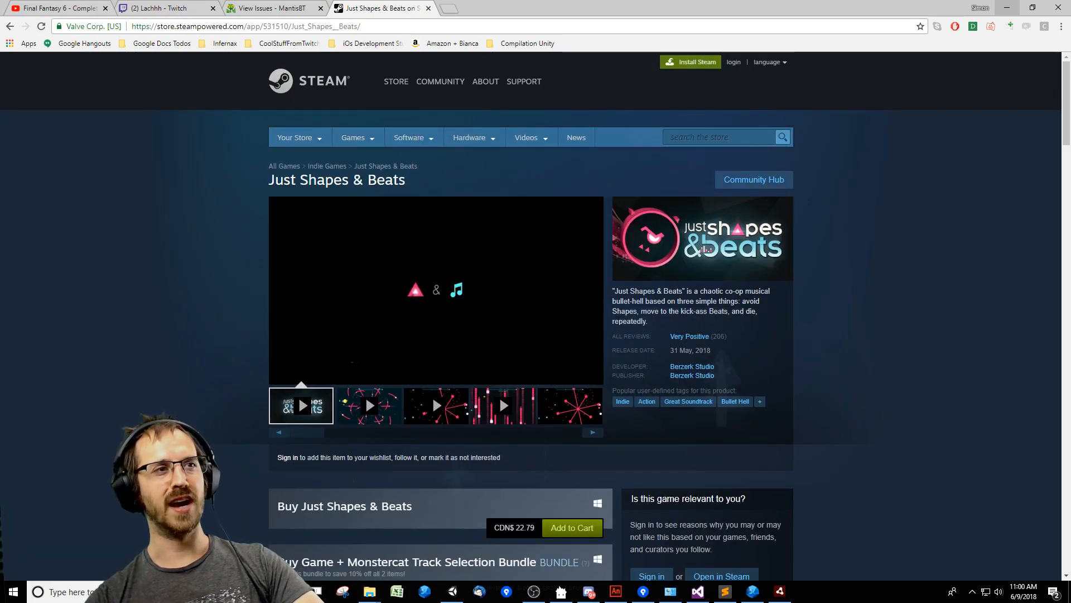
mouse_move(689, 342)
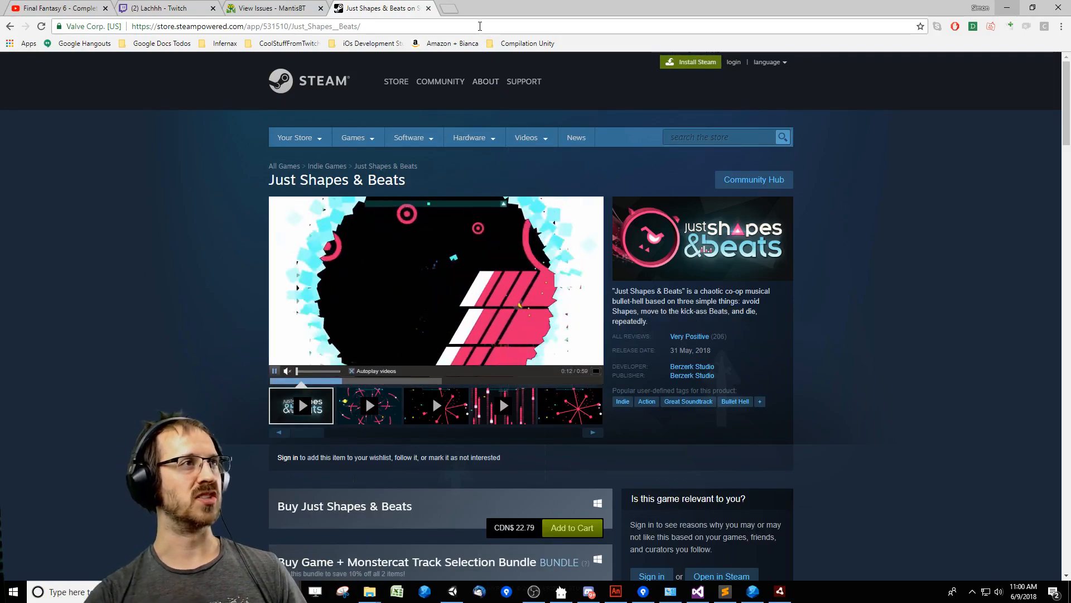
Look up Just Shapes & Beats on Metacritic from the Top Switch Games list, and close the browser tab.
left_click(480, 26)
type("meta")
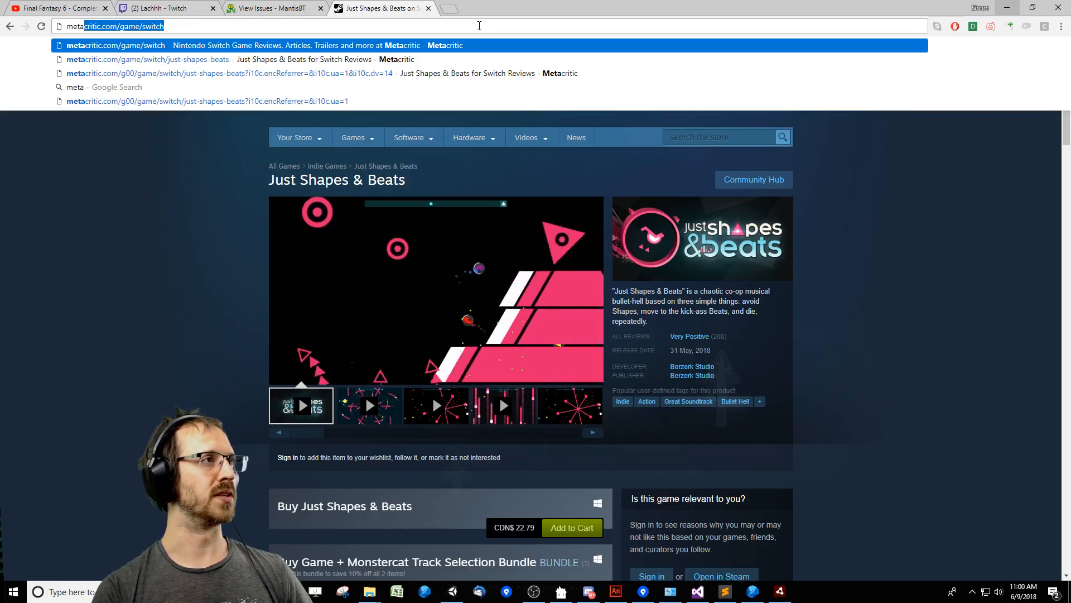
key("Return")
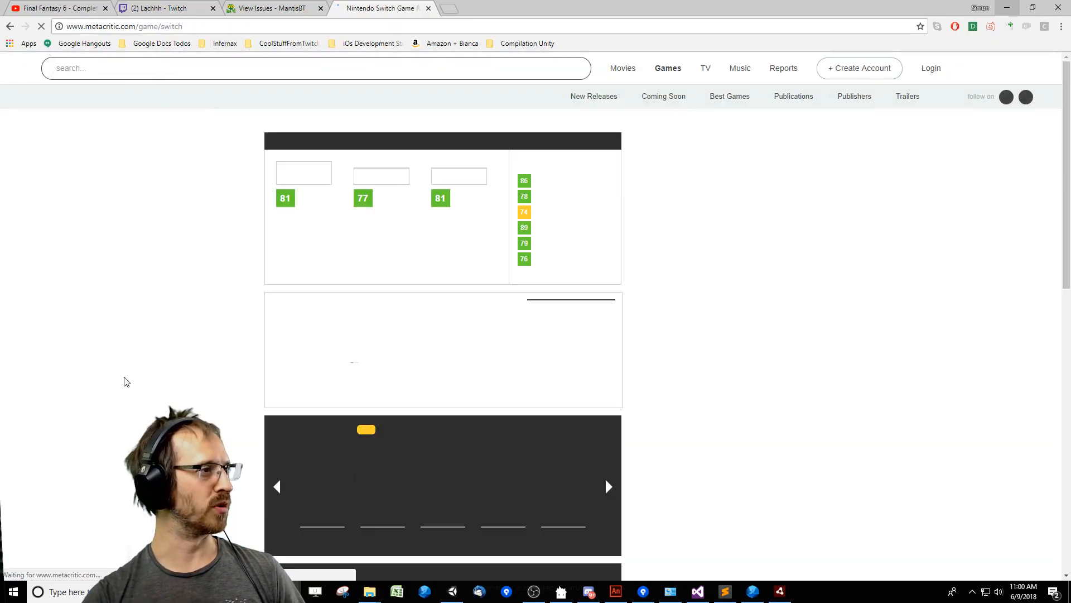
scroll(118, 393, "down", 5)
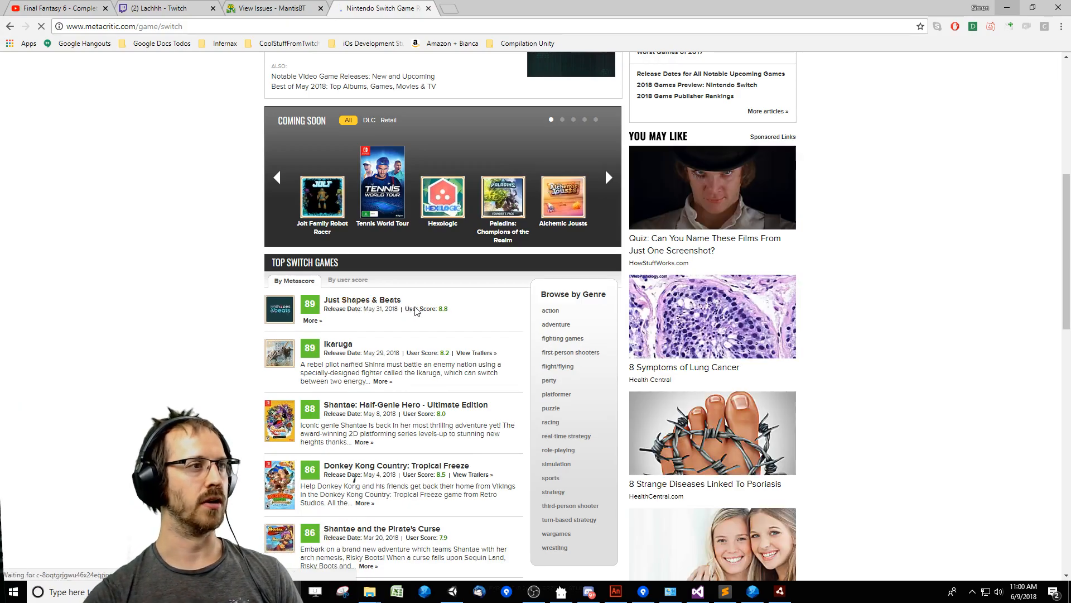
triple_click(440, 307)
scroll(462, 332, "down", 2)
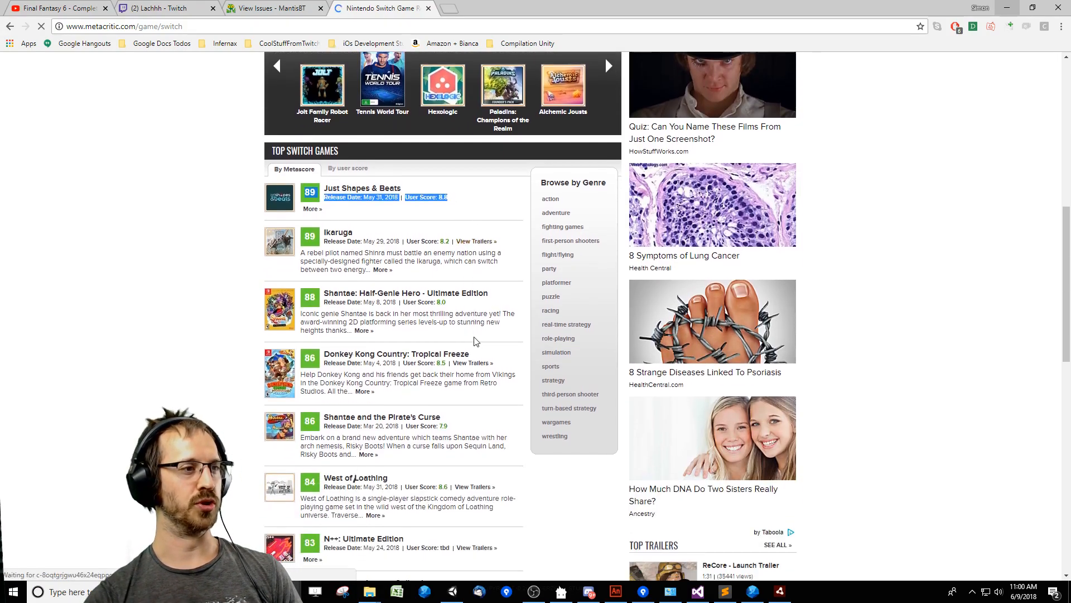
left_click(447, 204)
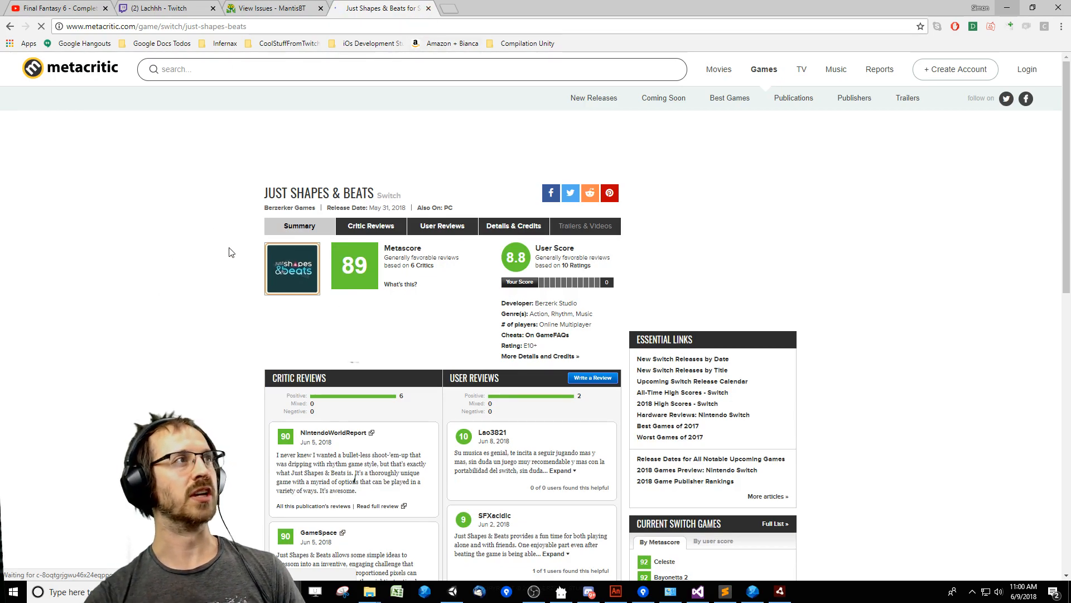
key("ctrl+w")
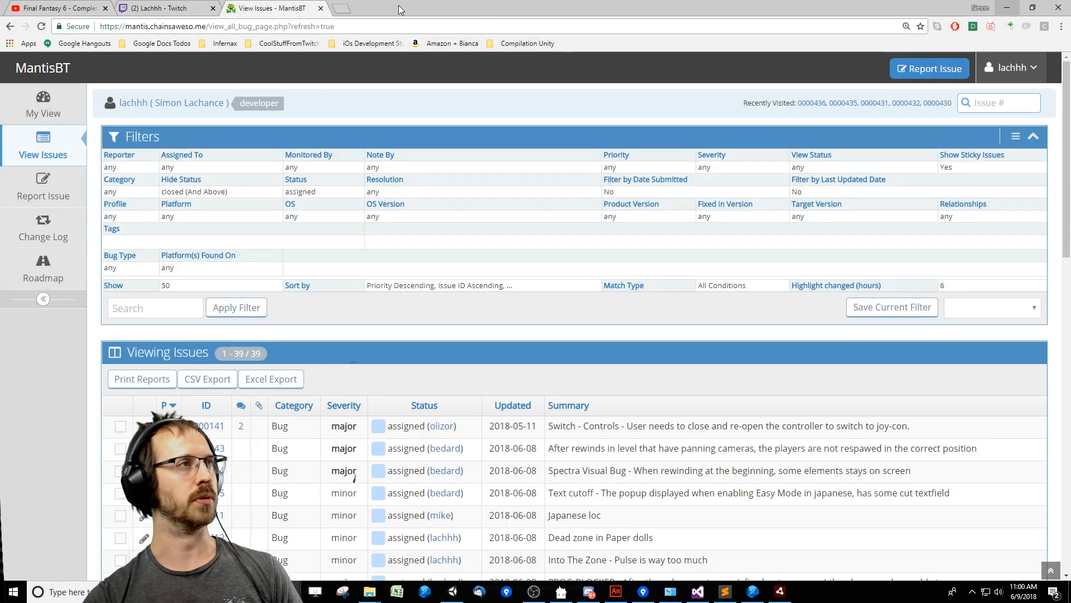
Return to the level editor, enlarge its timeline area and scroll further ahead to the triangle objects.
left_click(1008, 7)
left_click_drag(736, 298, 746, 233)
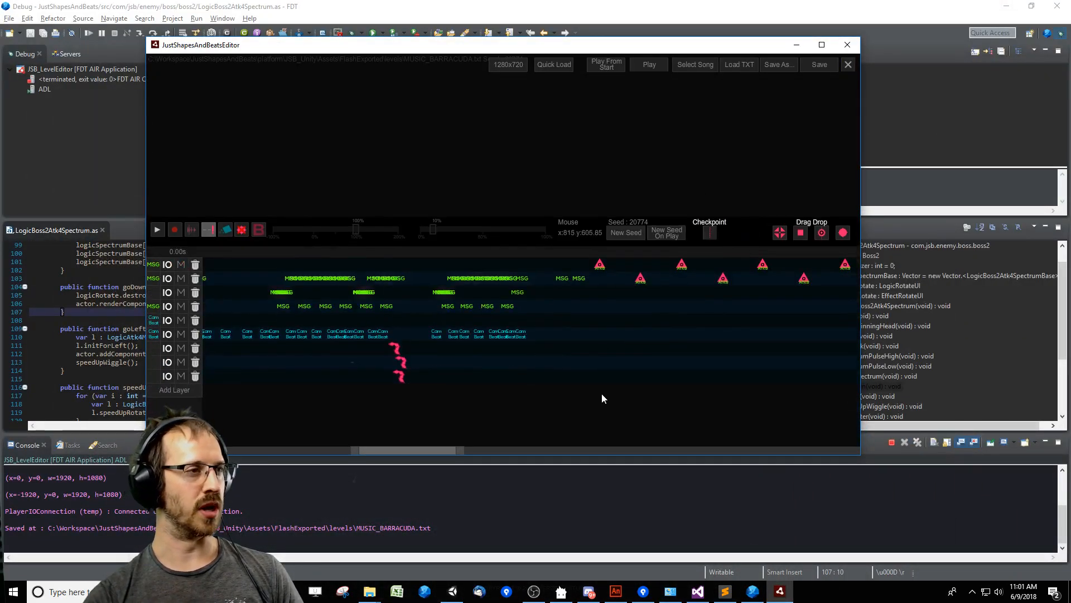
left_click_drag(461, 454, 530, 455)
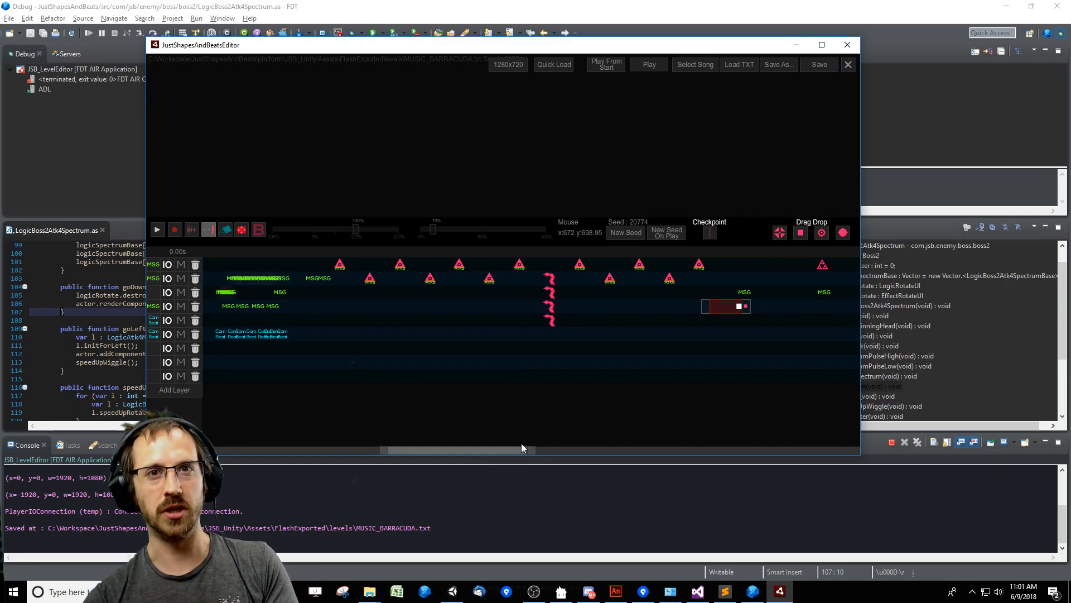
left_click_drag(414, 457, 590, 454)
Switch to Chrome and open the West of Loathing store page on Steam from a web search in a new tab.
left_click(288, 591)
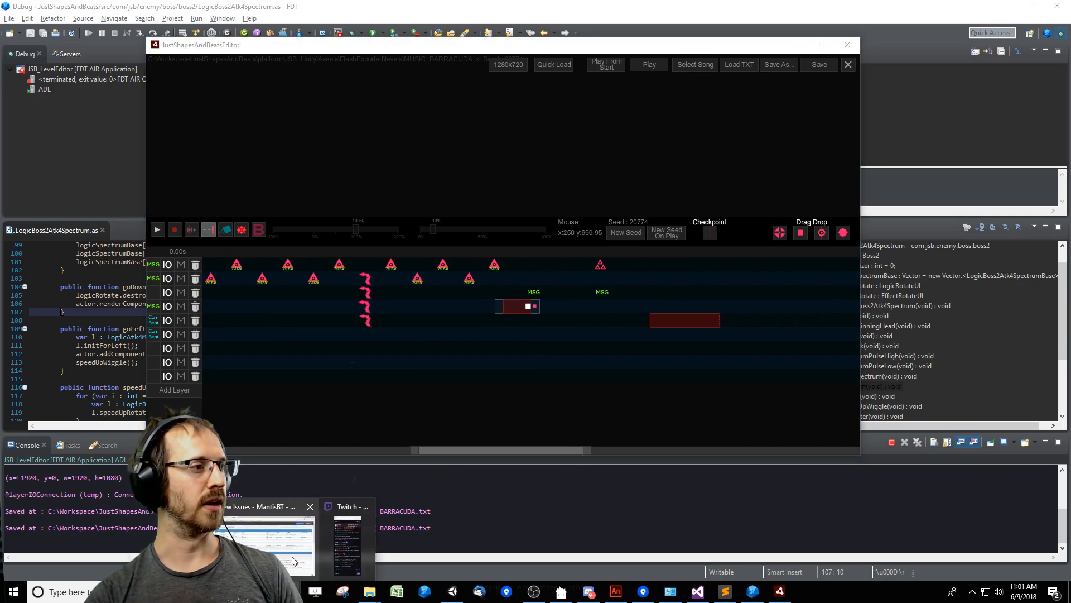
left_click(285, 543)
left_click(339, 9)
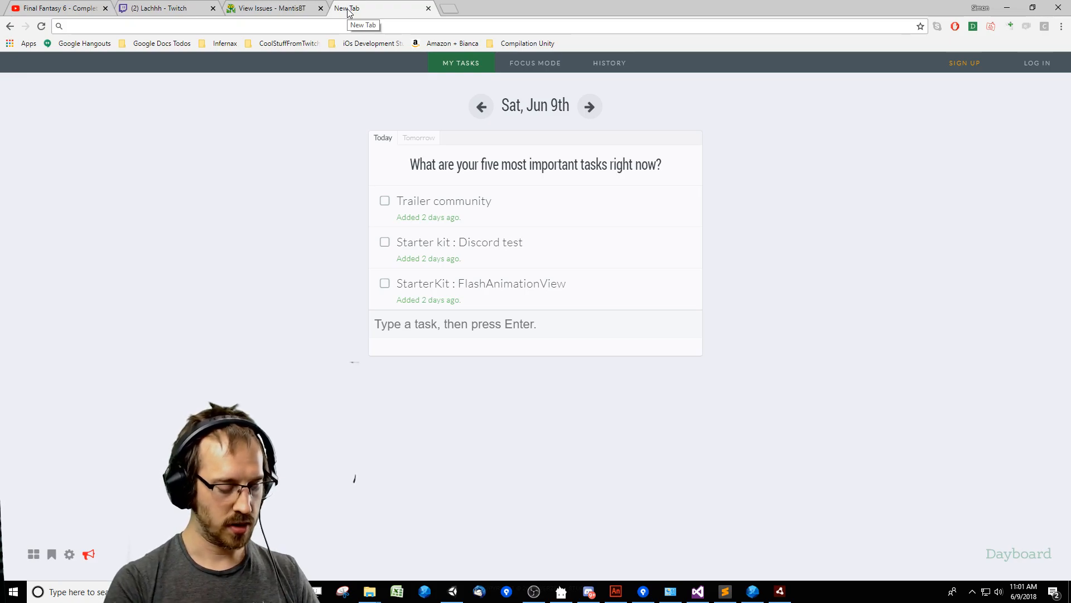
type("steam ")
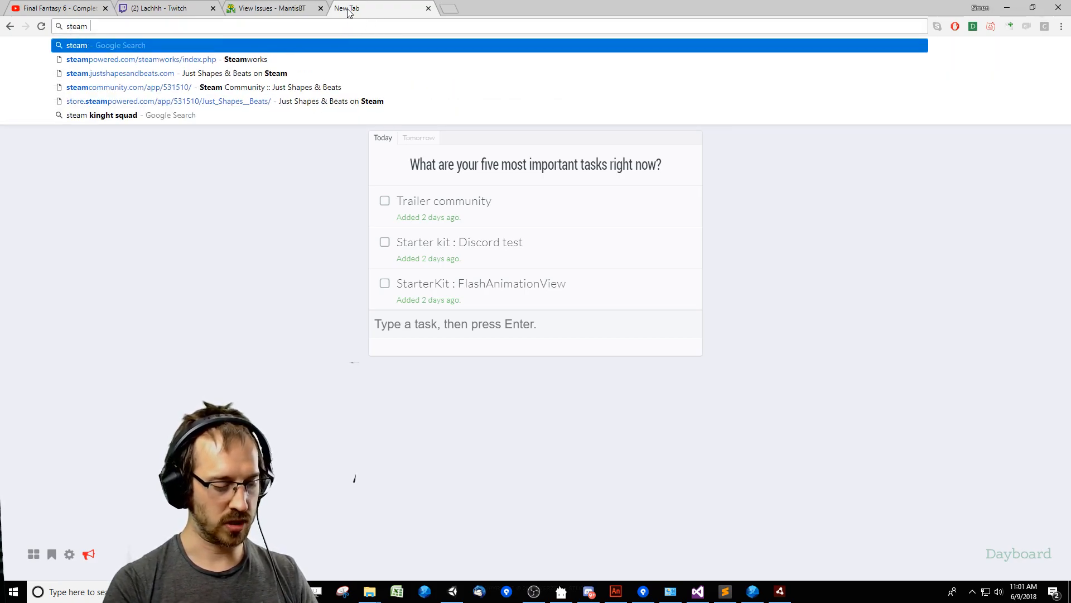
type("west of loathin")
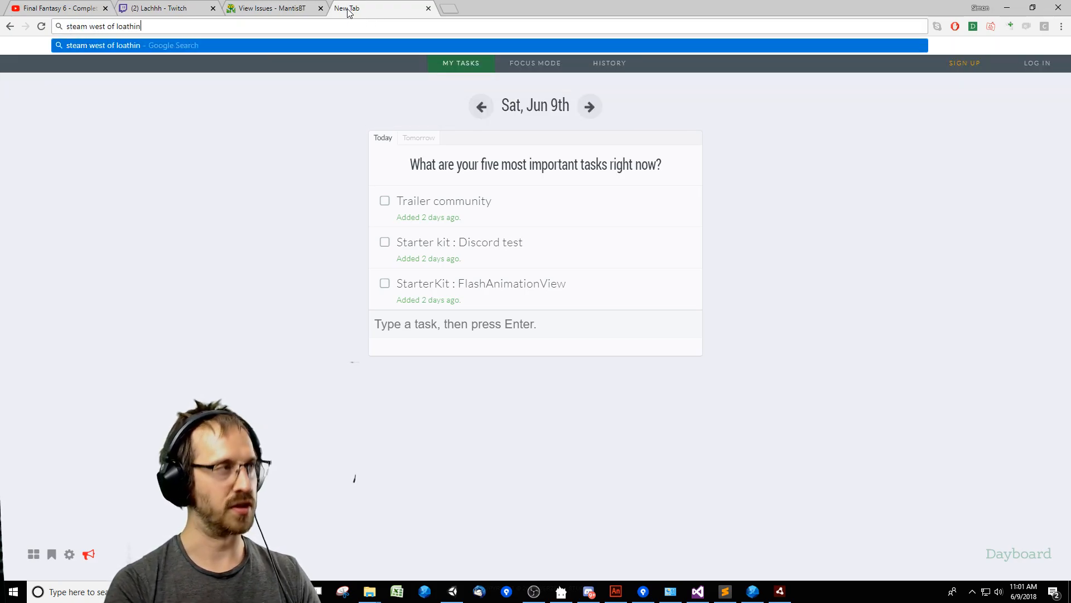
type("gh")
key("Return")
left_click(206, 73)
key("BackSpace")
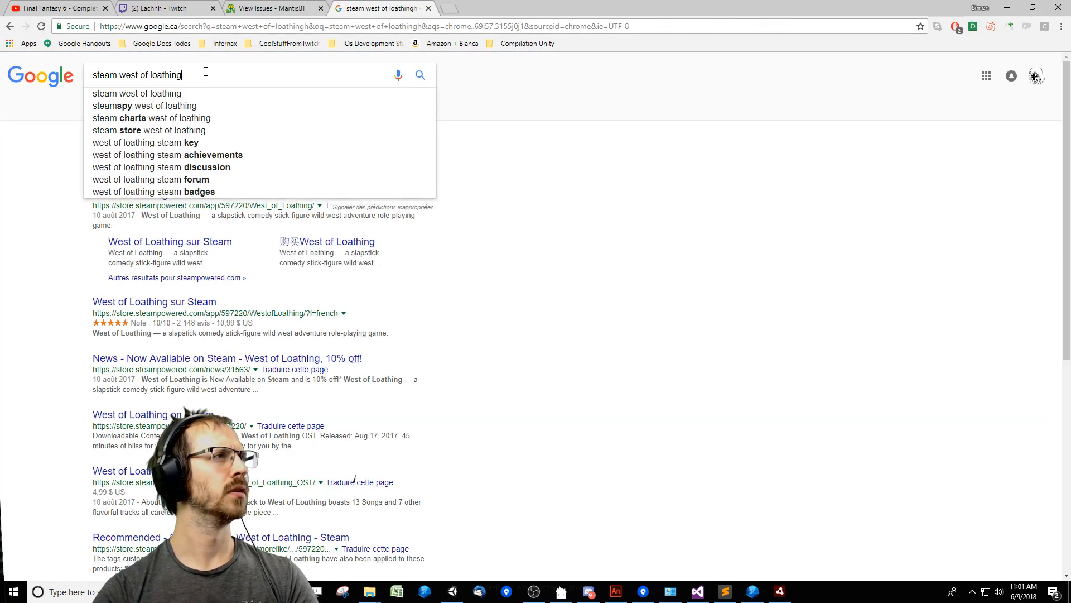
key("Return")
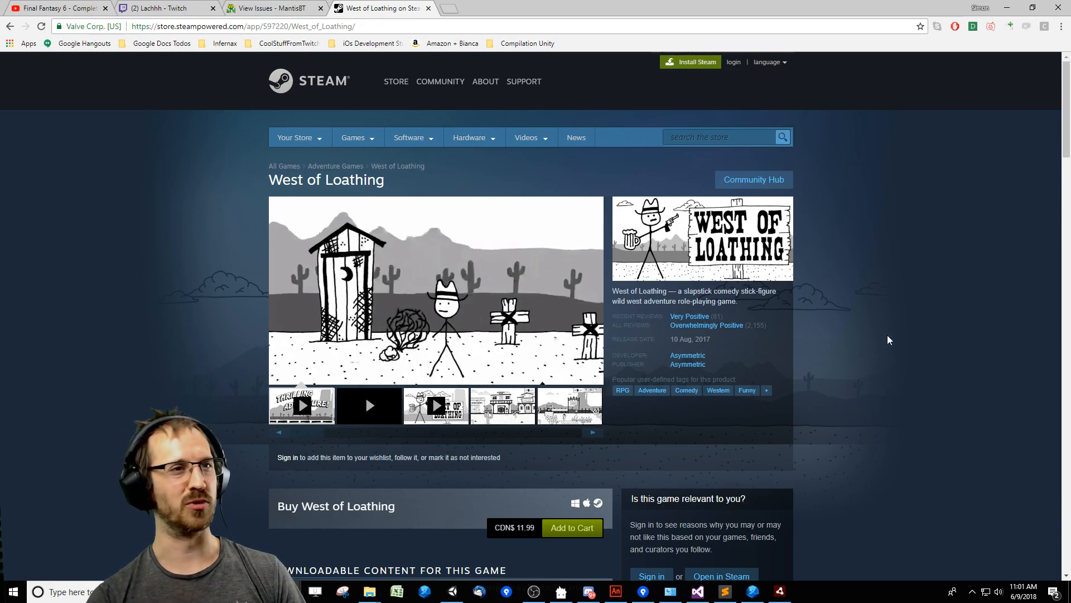
Check West of Loathing's release date on the store page, close that browser tab and return to the level editor.
left_click(677, 341)
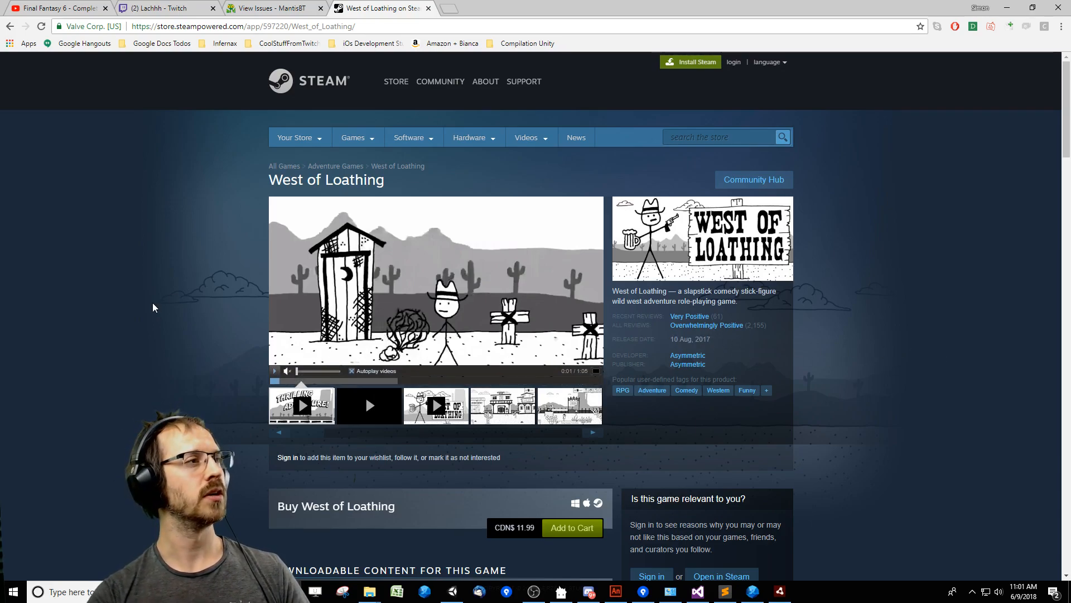
left_click(429, 8)
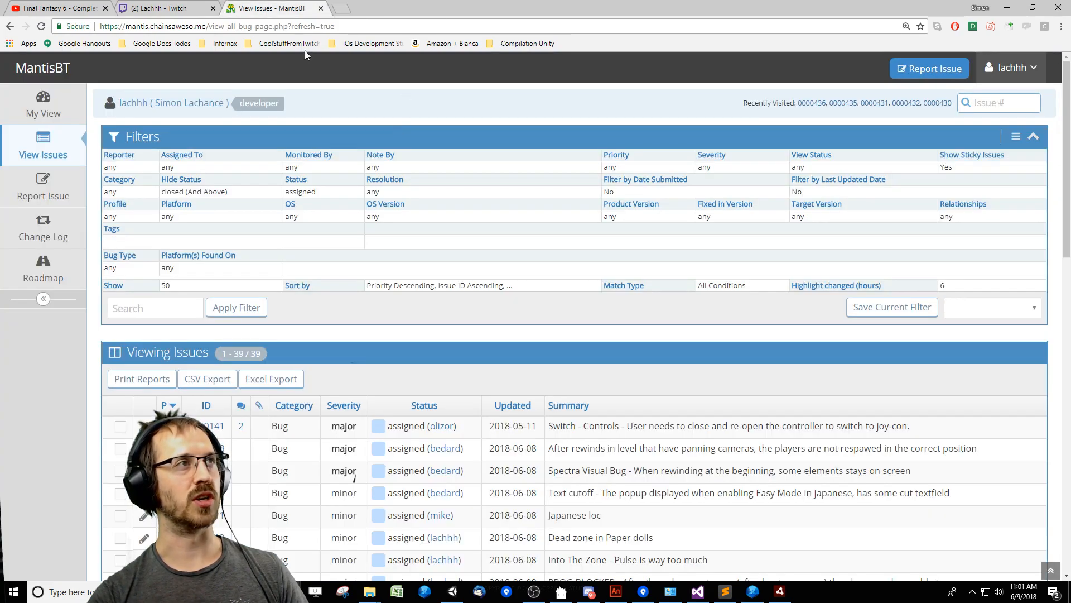
left_click(1008, 8)
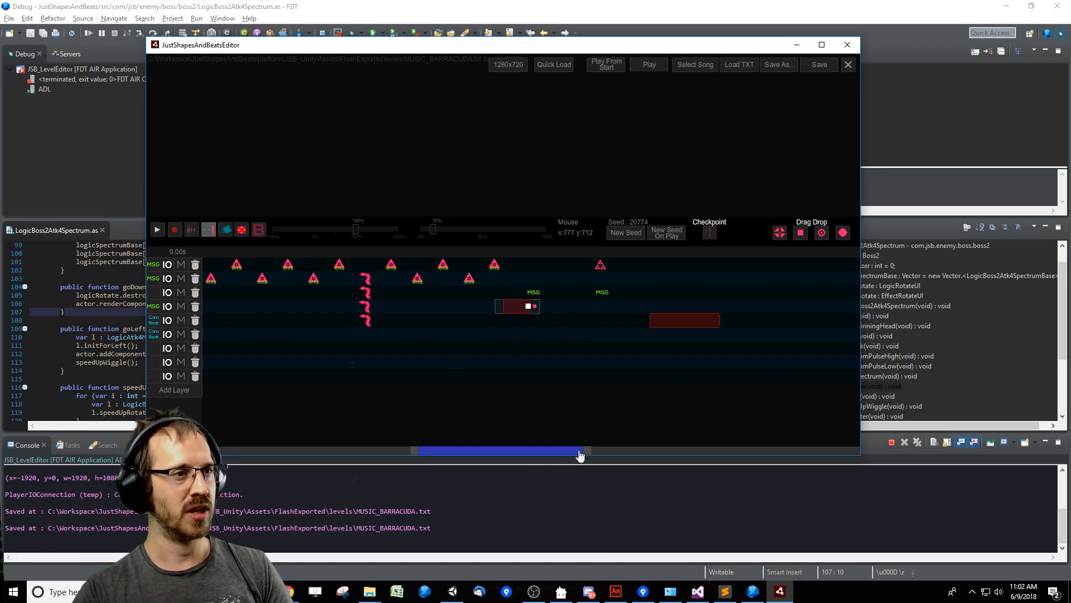
Preview the level up to the ENEMY_APPEAR_ROUND_SPIKES_4 object, and edit the size parameter of that object.
left_click_drag(581, 455, 590, 456)
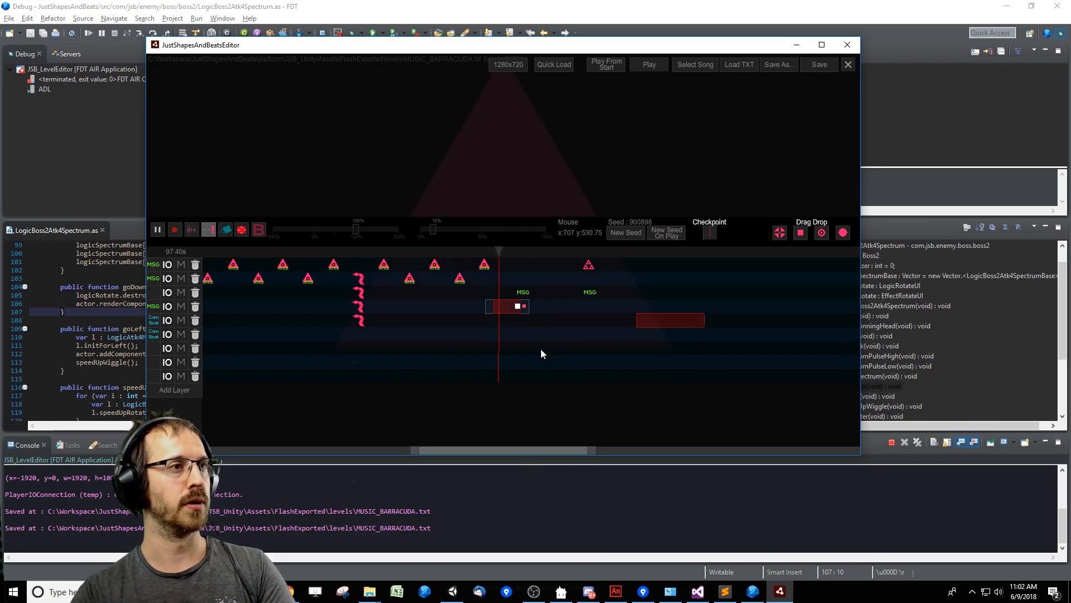
left_click(516, 308)
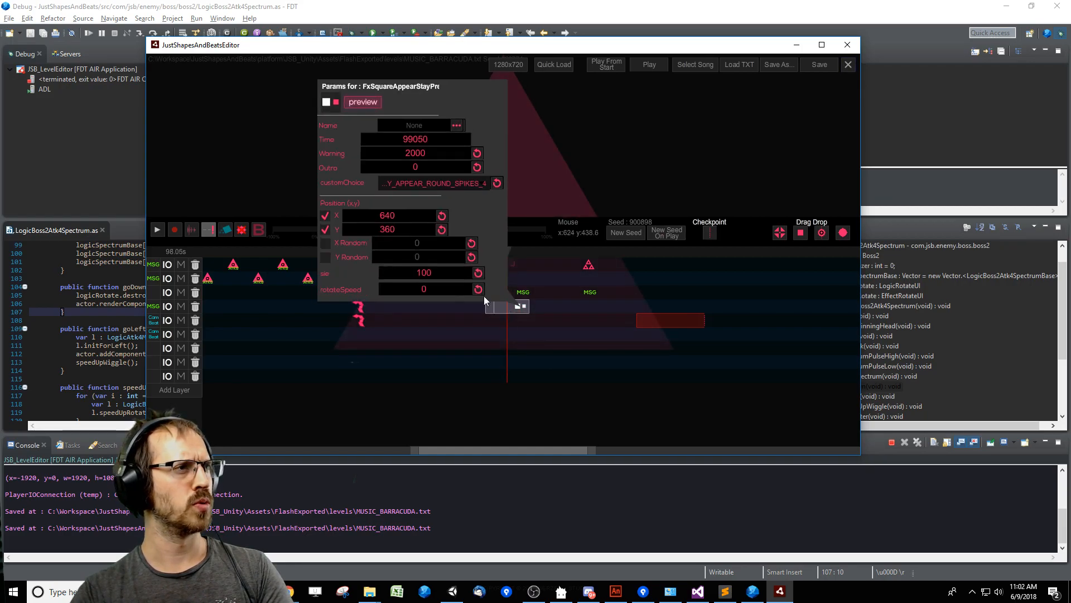
left_click(435, 277)
left_click(543, 338)
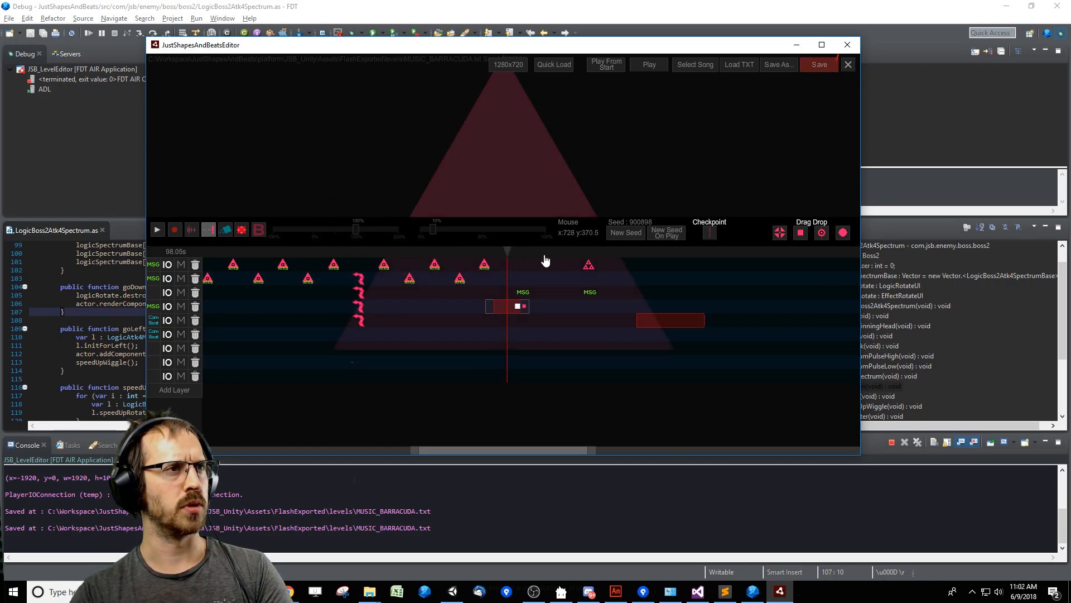
Play the triangle transition through to its end, save the MUSIC_BARRACUDA level and close the level editor.
key("space")
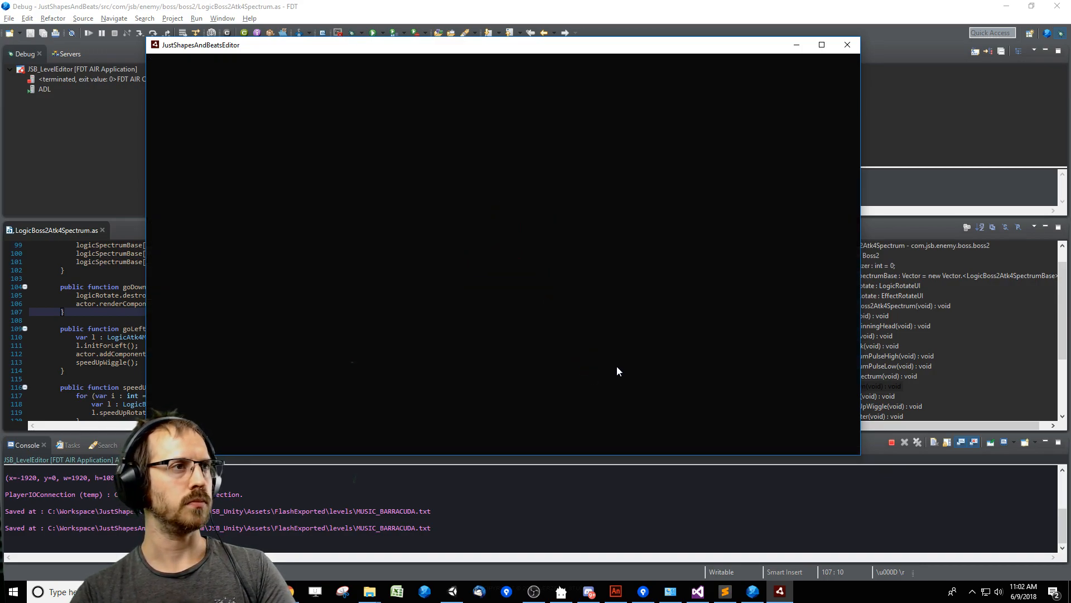
key("space")
key("ctrl+s")
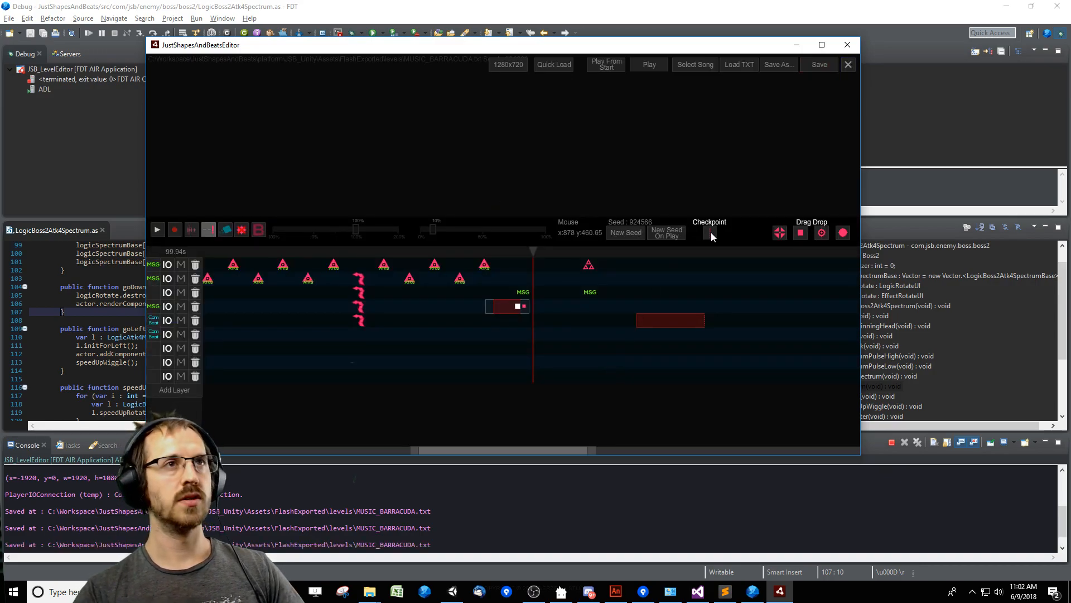
left_click(848, 46)
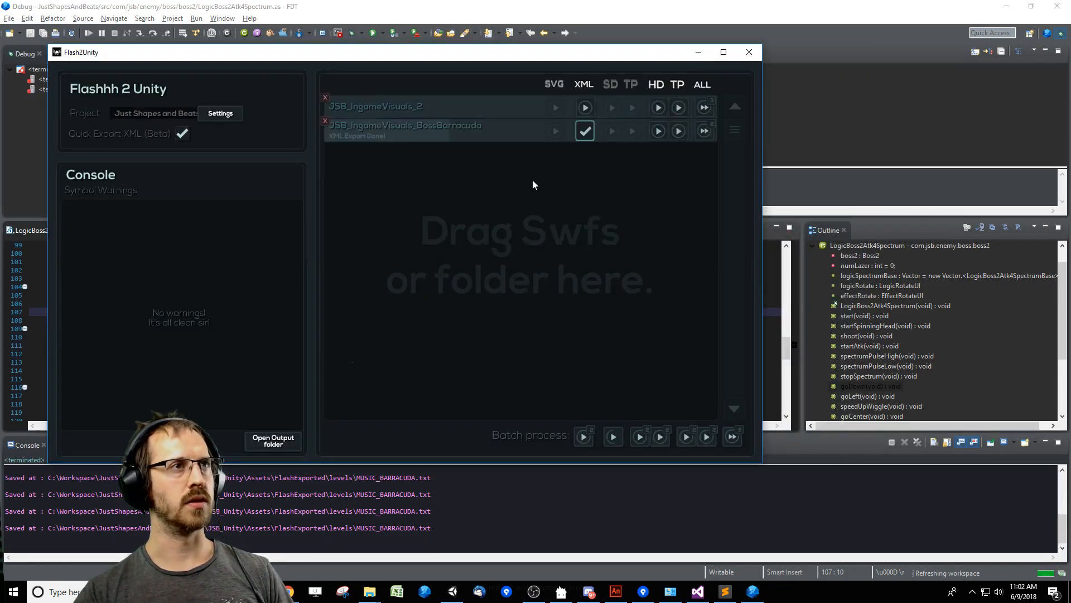
Run all exports for JSB_IngameVisuals_BossBarracuda in Flash2Unity and dismiss the completion message.
left_click(705, 131)
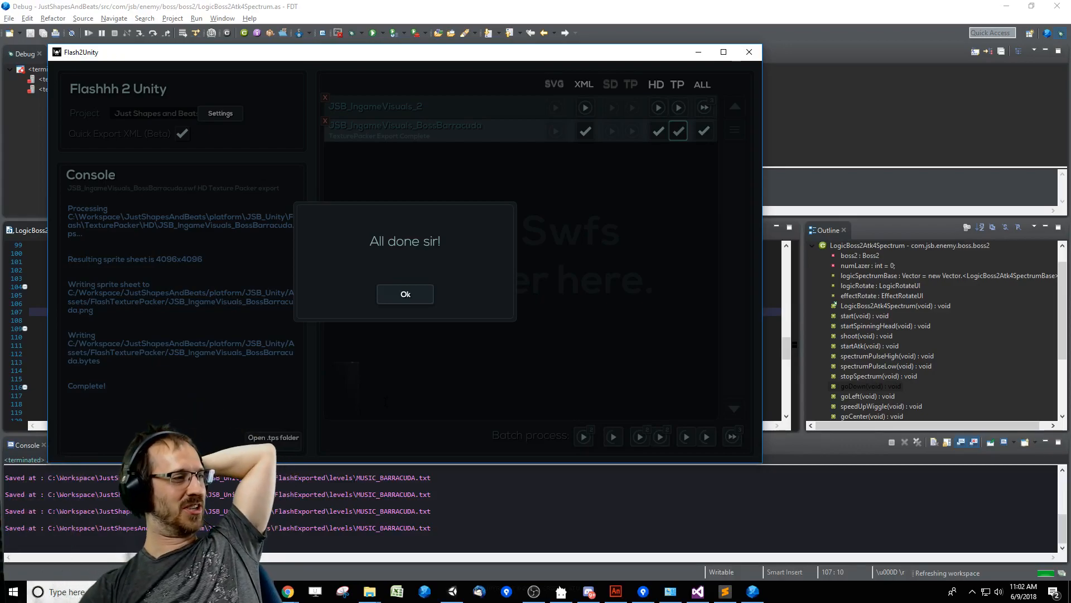
left_click(416, 300)
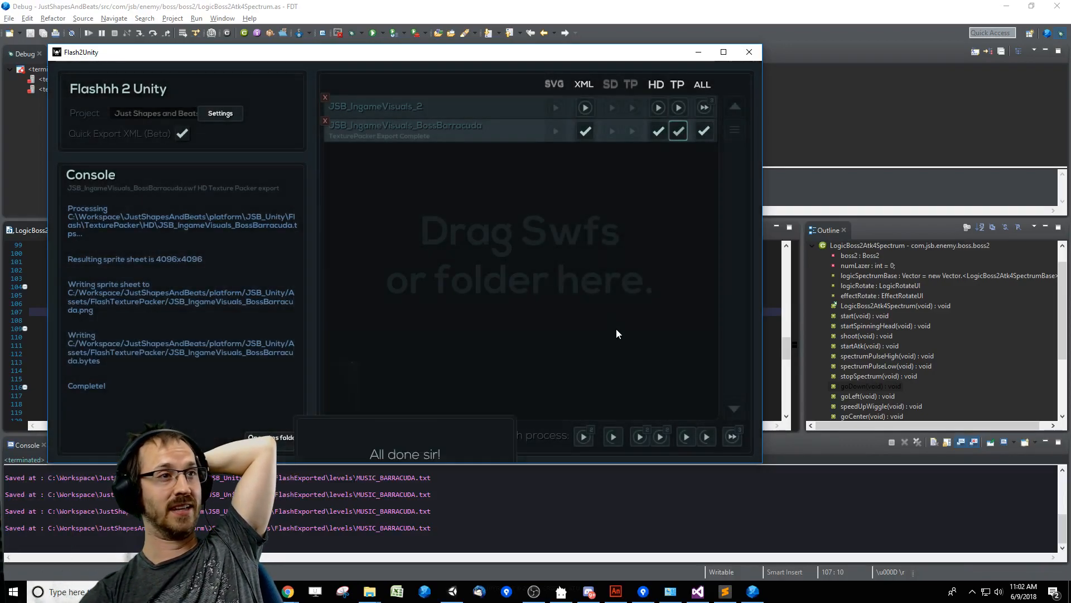
left_click_drag(708, 58, 723, 63)
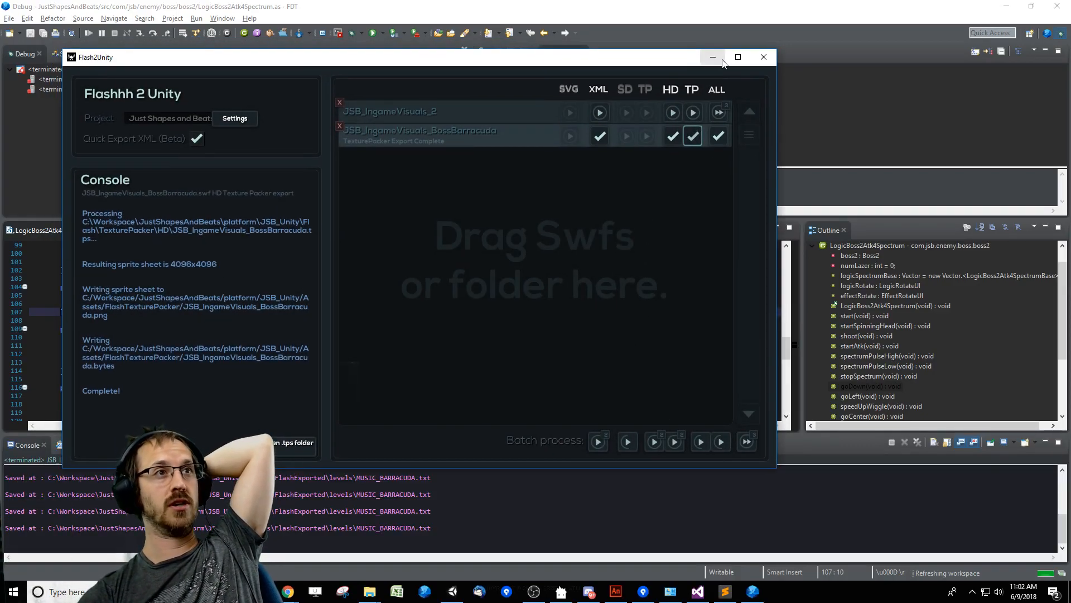
left_click(288, 592)
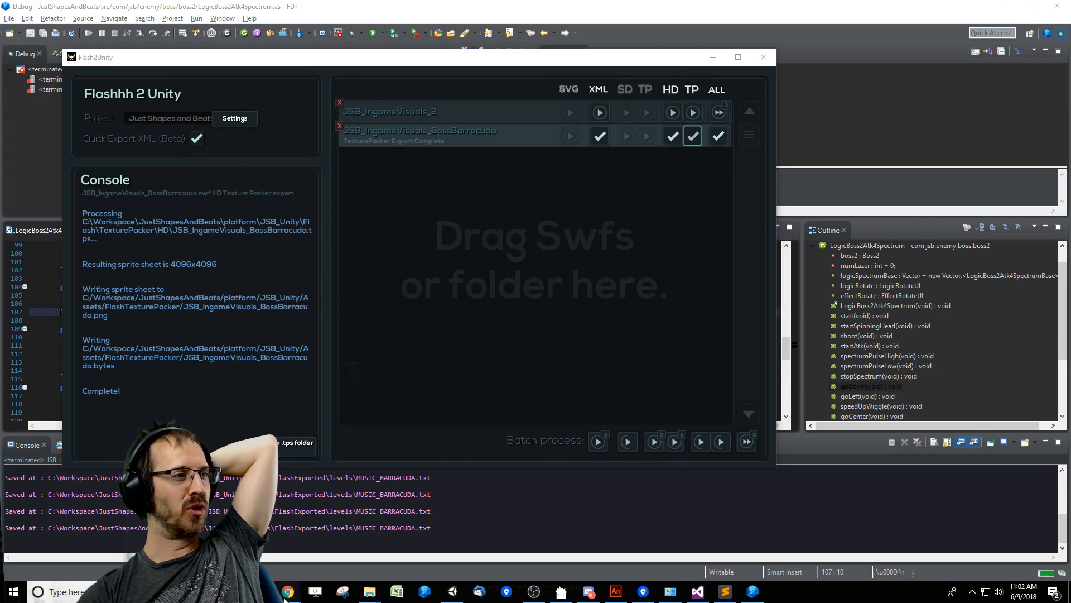
left_click(230, 528)
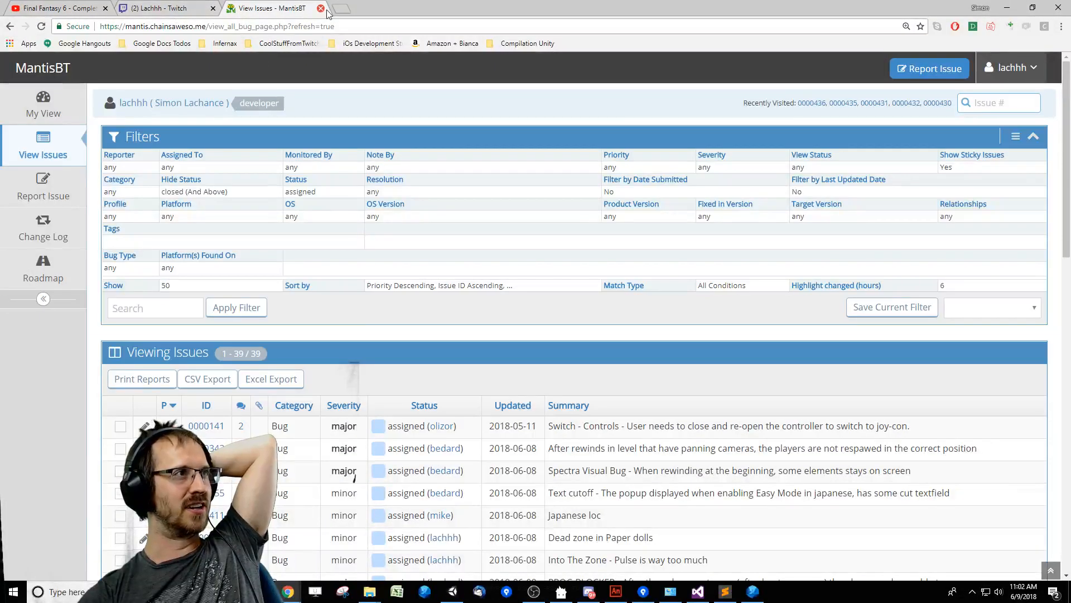
left_click(1007, 8)
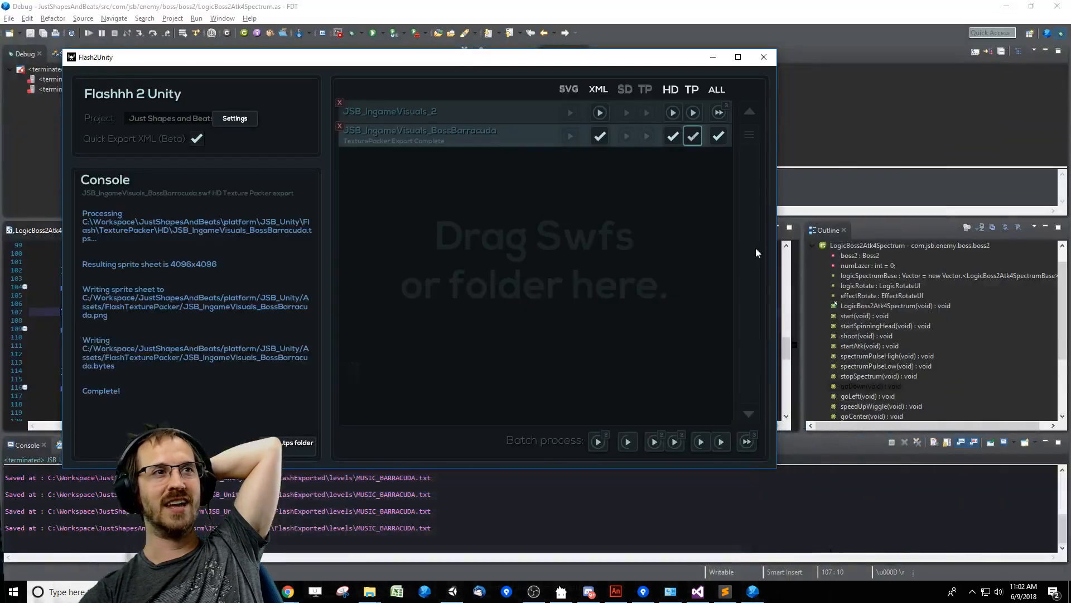
left_click_drag(583, 66, 603, 66)
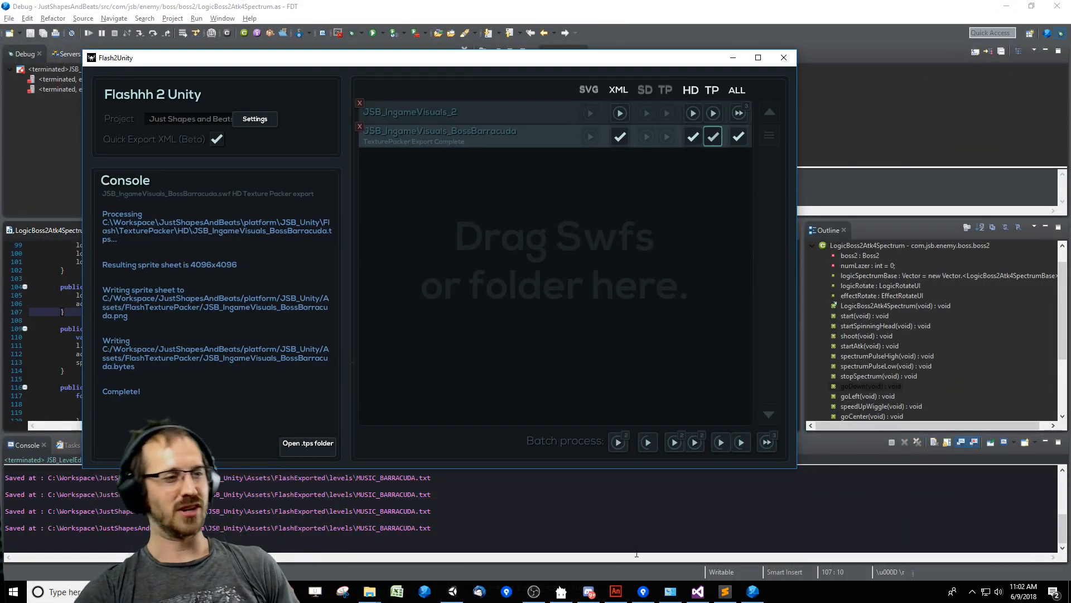
Switch to Animate, test JSB_IngameVisuals_2.fla as a SWF movie and close the movie preview.
left_click(613, 591)
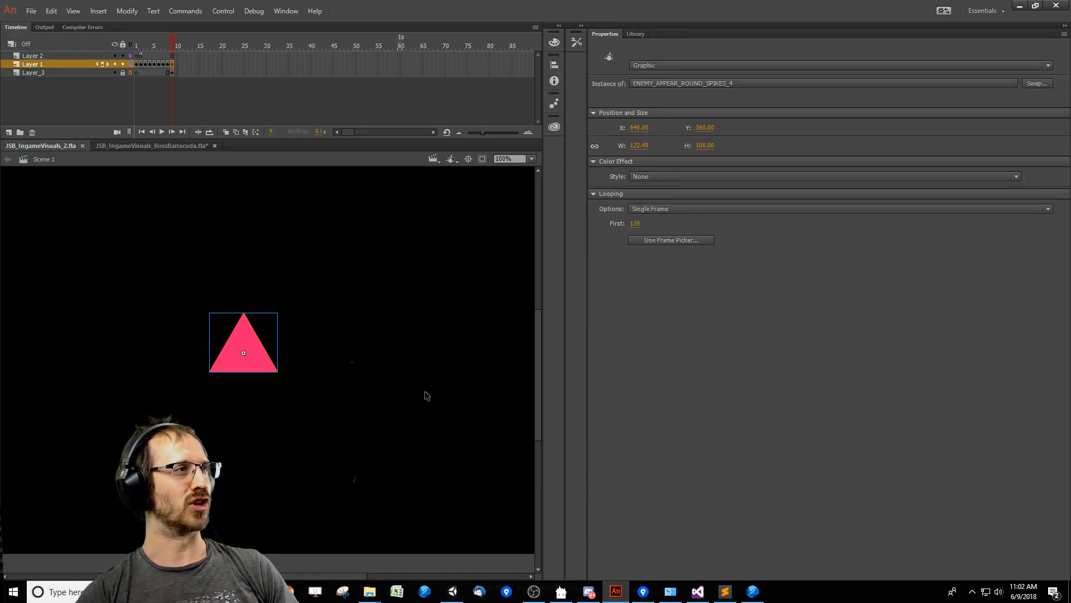
key("ctrl+Return")
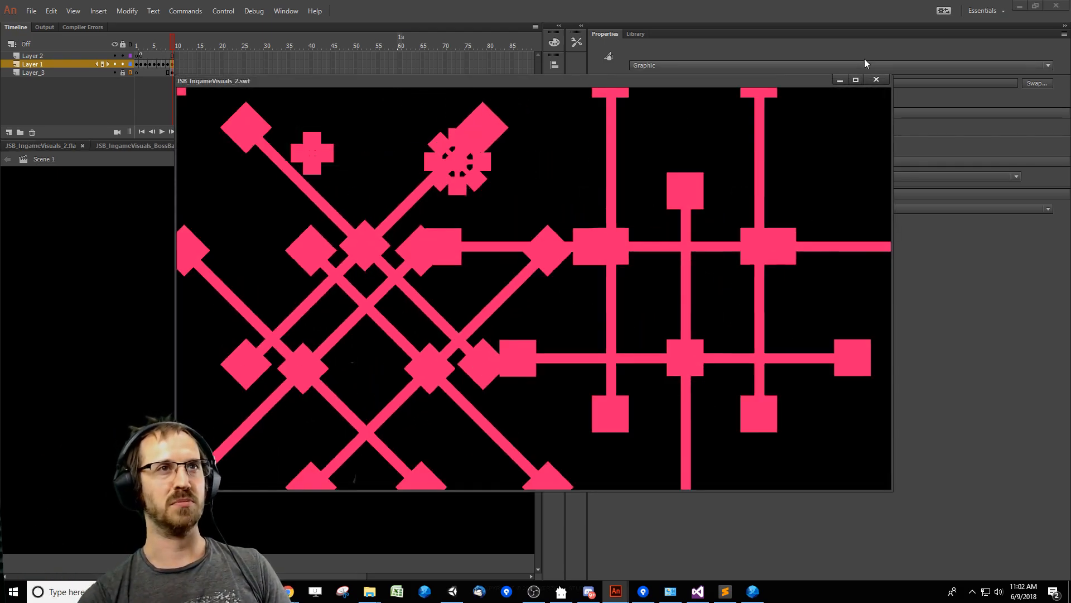
left_click(876, 79)
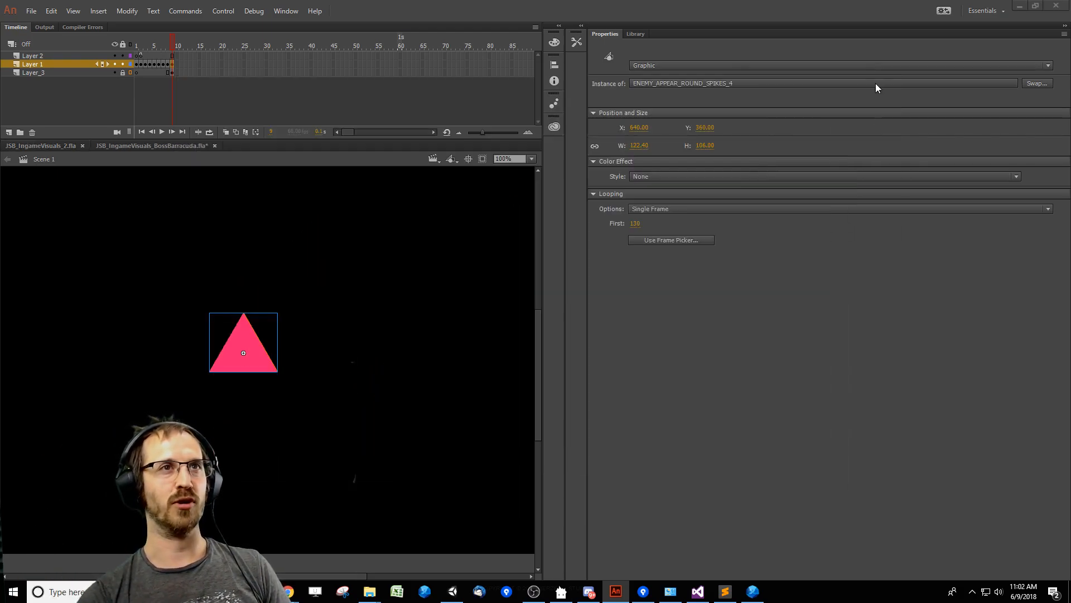
mouse_move(288, 592)
left_click(261, 539)
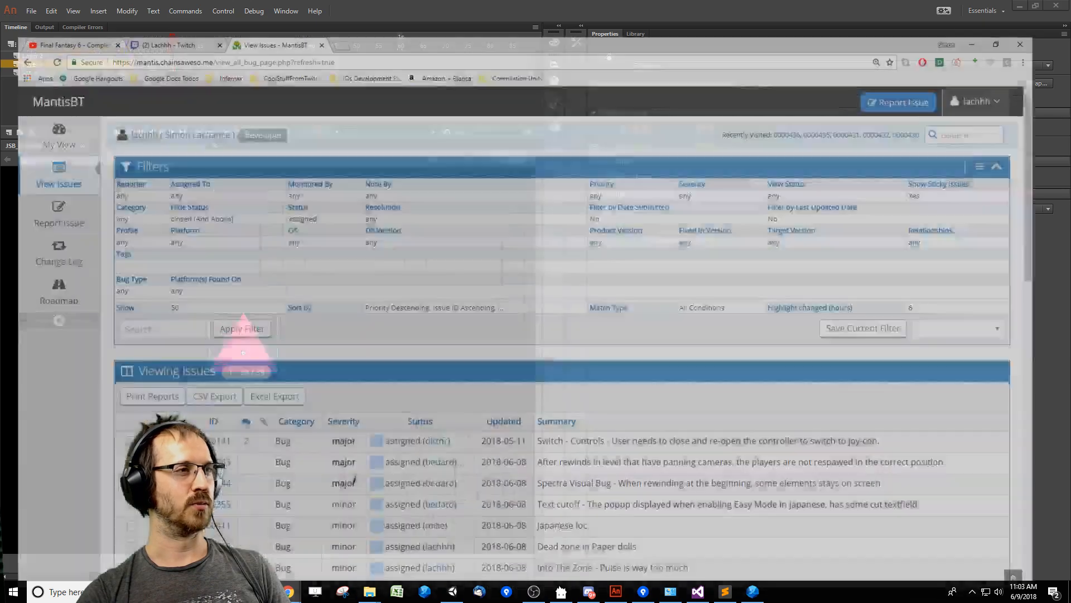
left_click(346, 9)
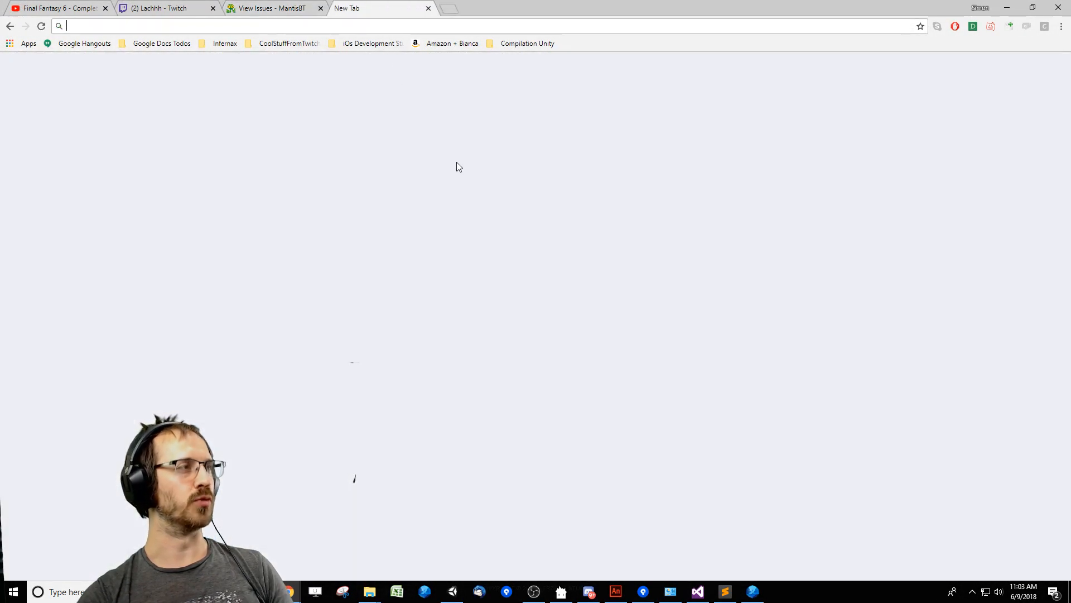
type("destr")
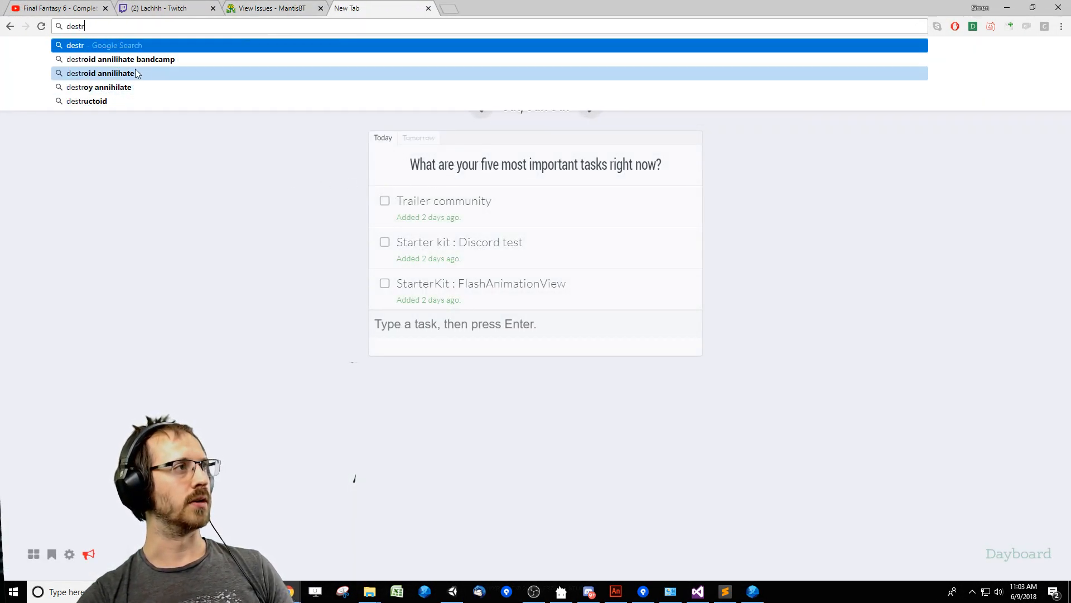
left_click(276, 7)
left_click(342, 9)
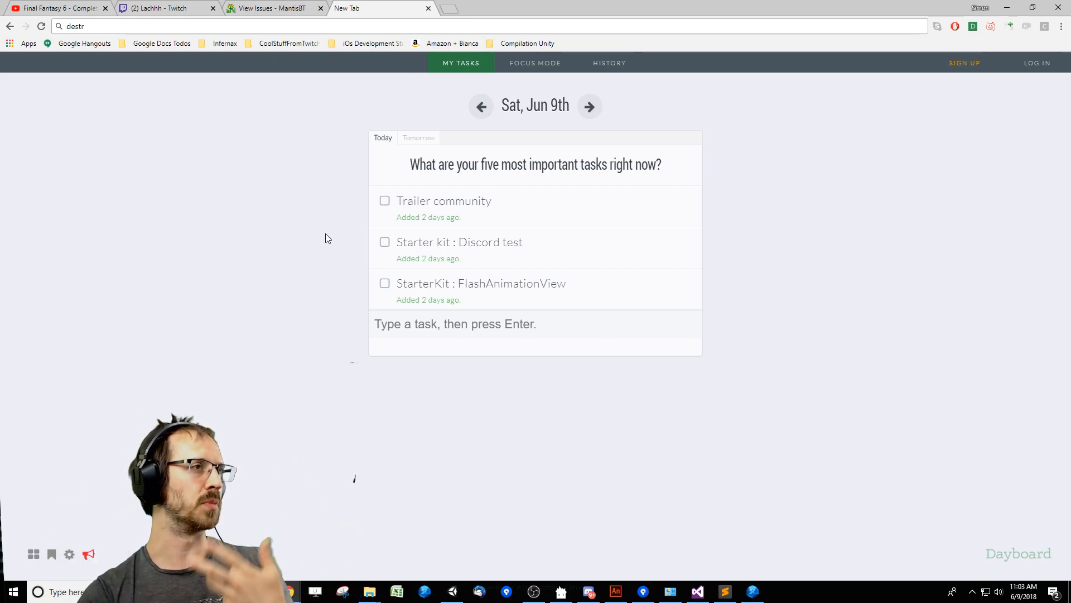
left_click(428, 8)
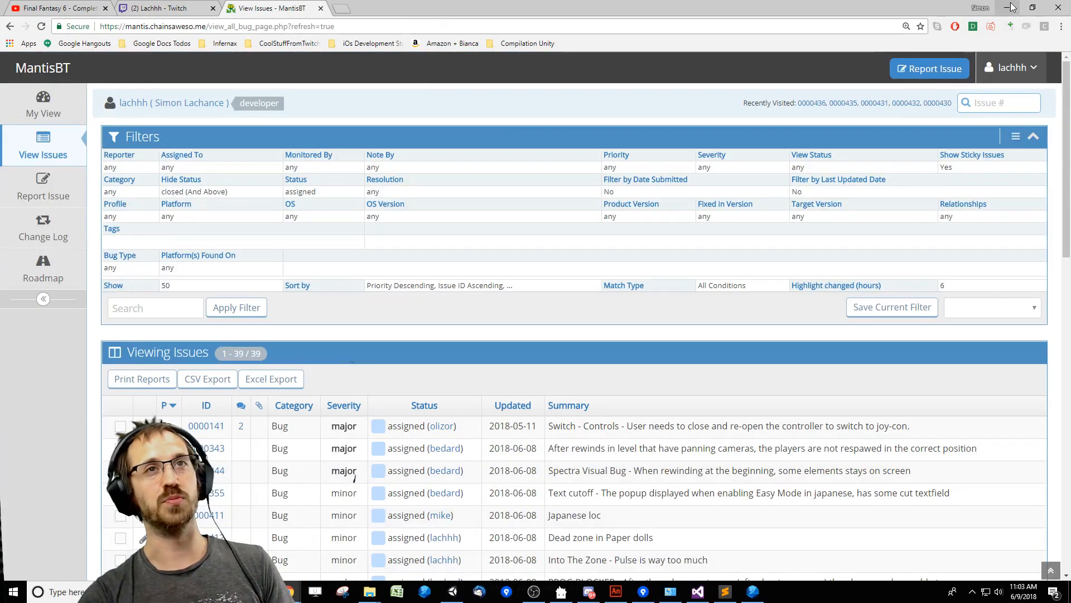
key("alt+Tab")
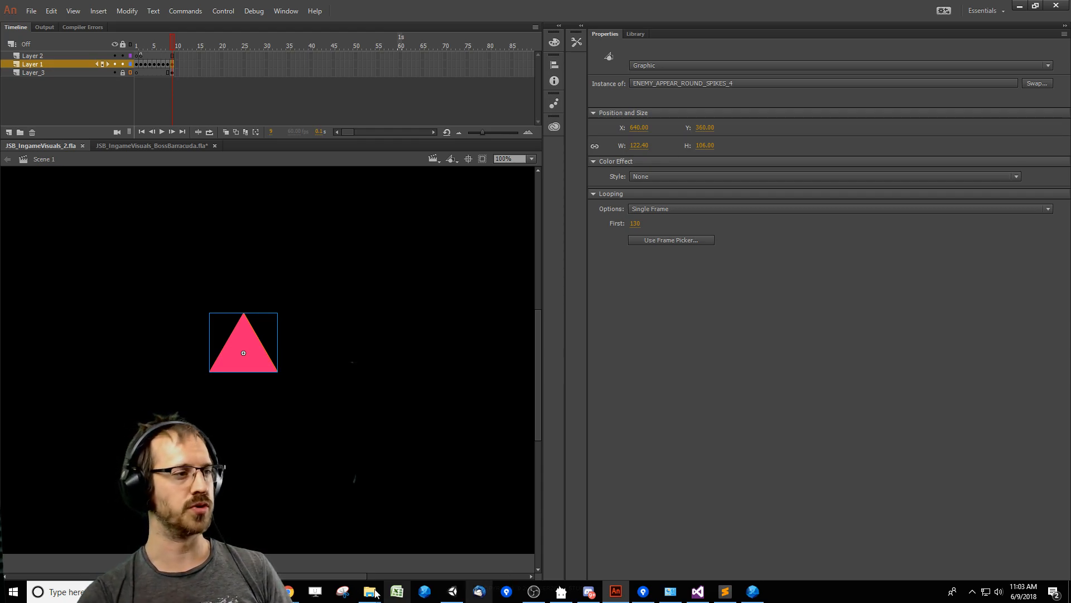
Deselect the triangle, publish JSB_IngameVisuals_2.fla as a test movie, close its preview and save the document.
left_click(452, 496)
key("ctrl+Return")
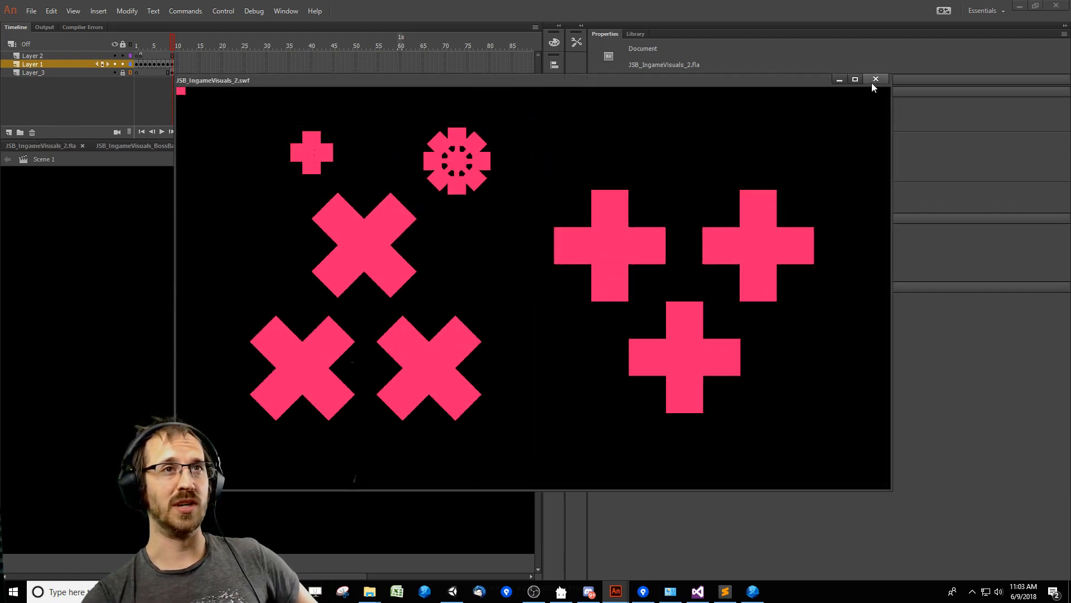
left_click(874, 81)
key("ctrl+s")
Switch to Flash2Unity, run all exports for JSB_IngameVisuals_2 and minimize the exporter.
key("alt+Tab")
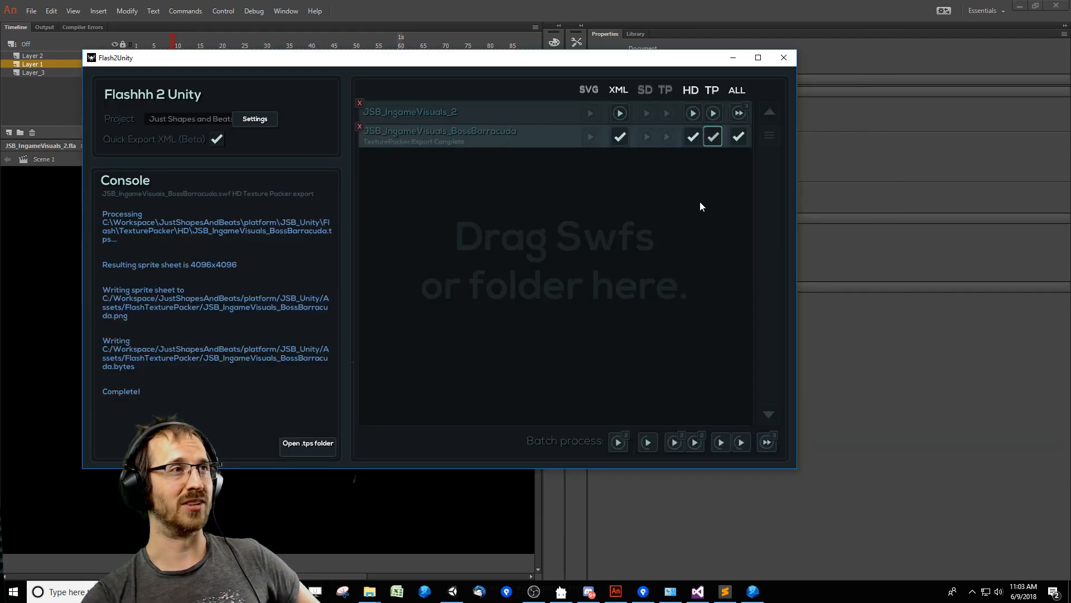
left_click(739, 113)
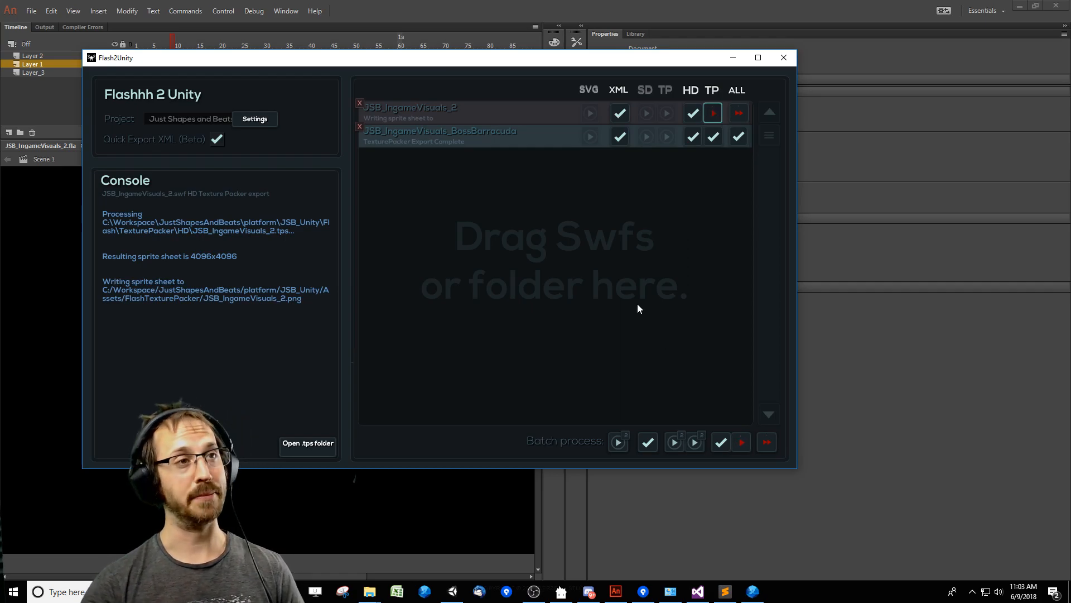
left_click(728, 58)
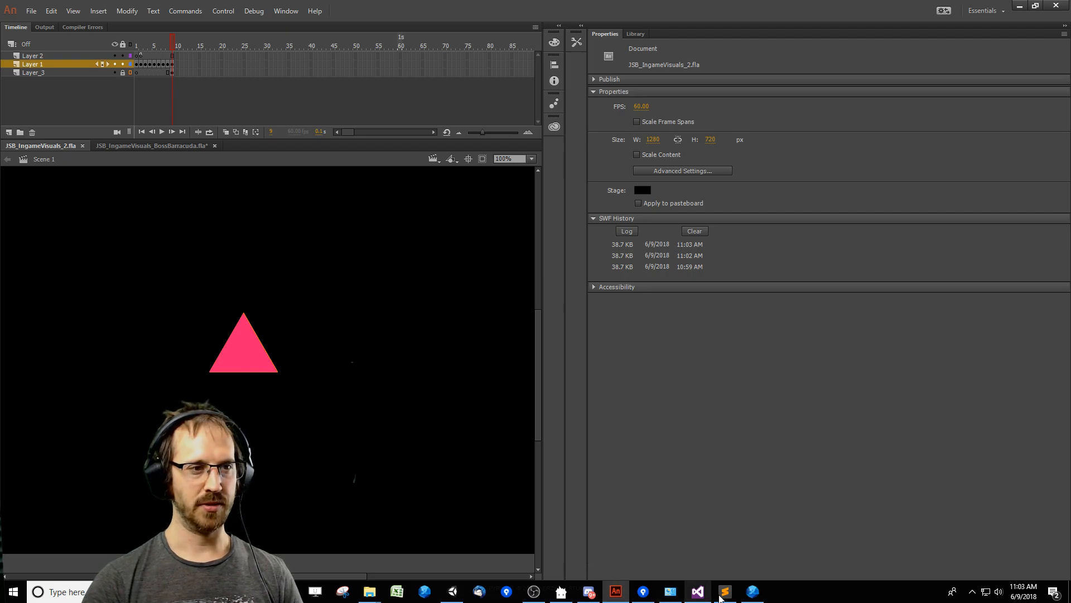
Switch to Unity, let it refresh the exported assets and clear the console messages.
left_click(698, 591)
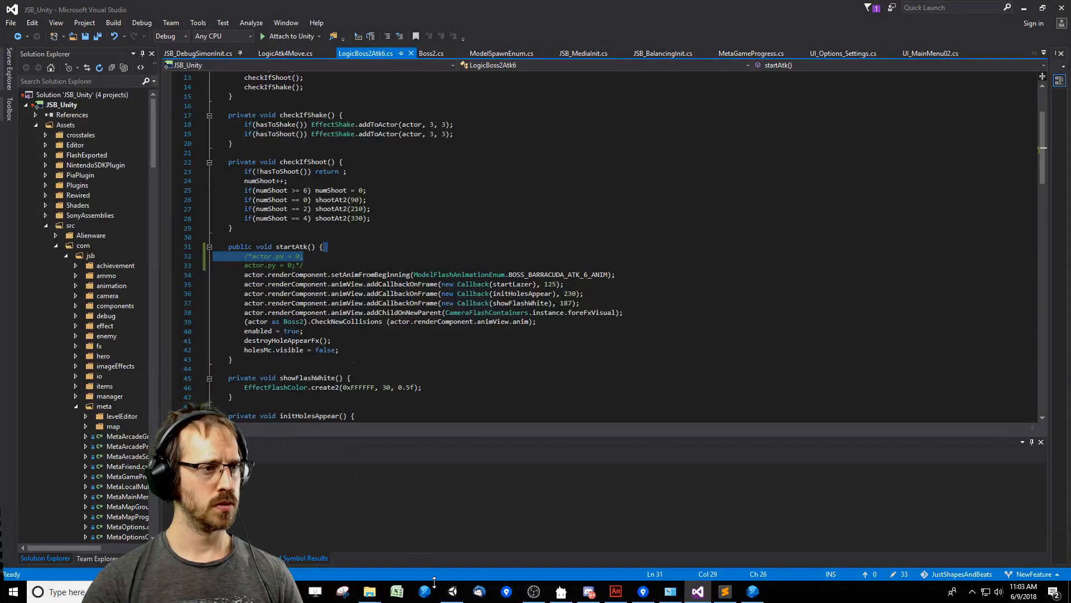
left_click(452, 591)
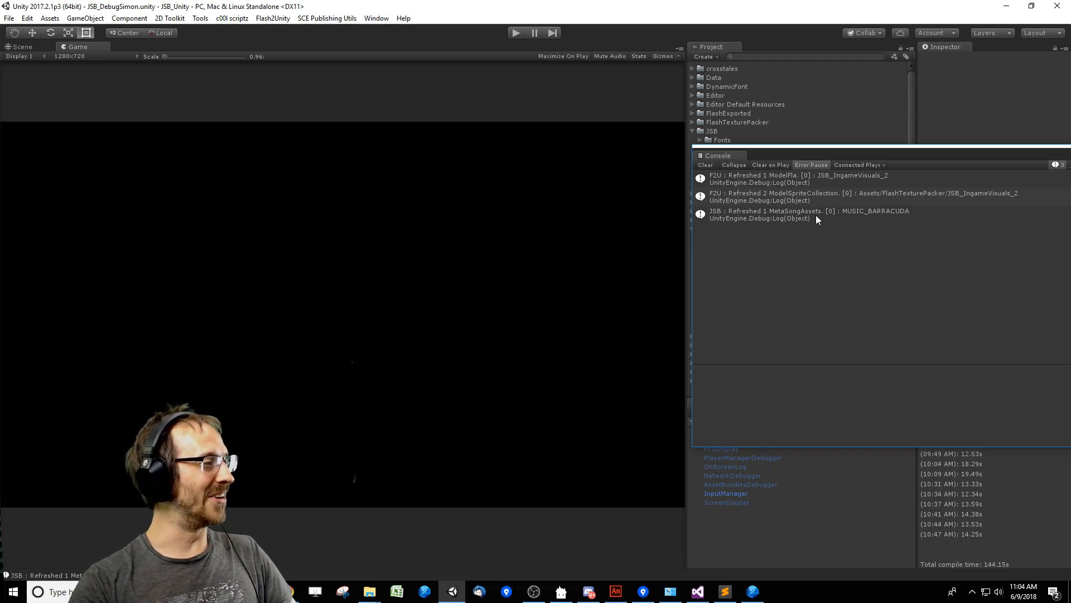
left_click(706, 165)
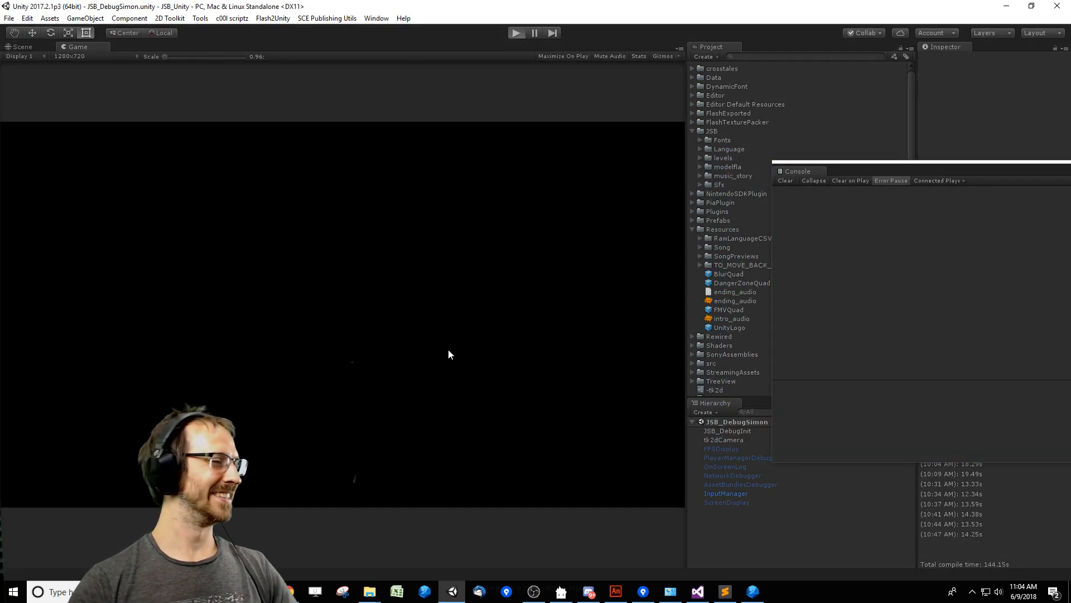
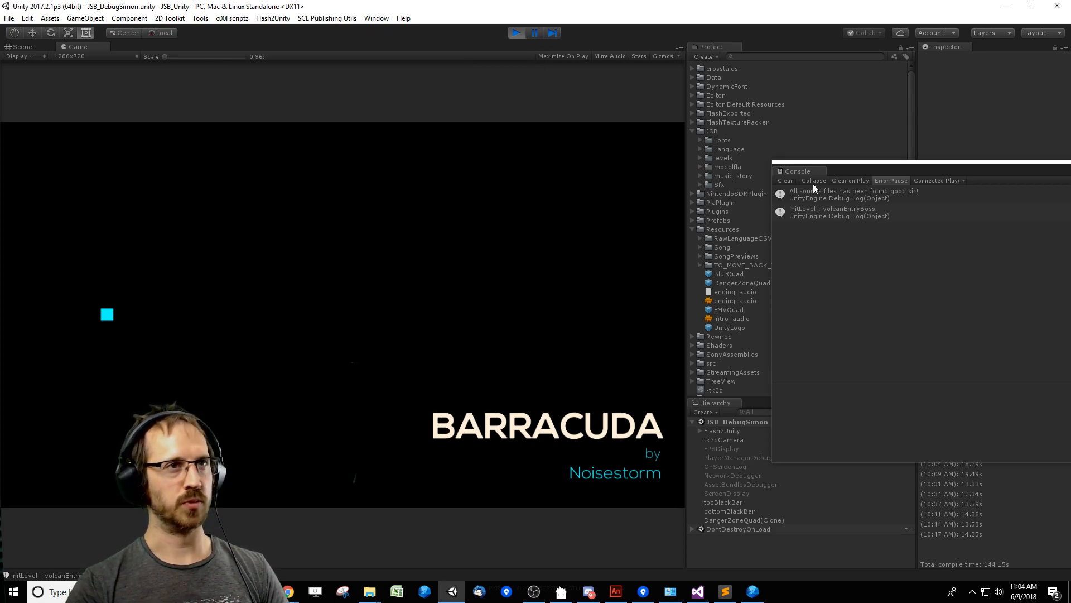
Move the console aside, playtest the Barracuda boss level with audio muted up to the final triangle transition, and stop the playback.
left_click_drag(835, 169, 861, 168)
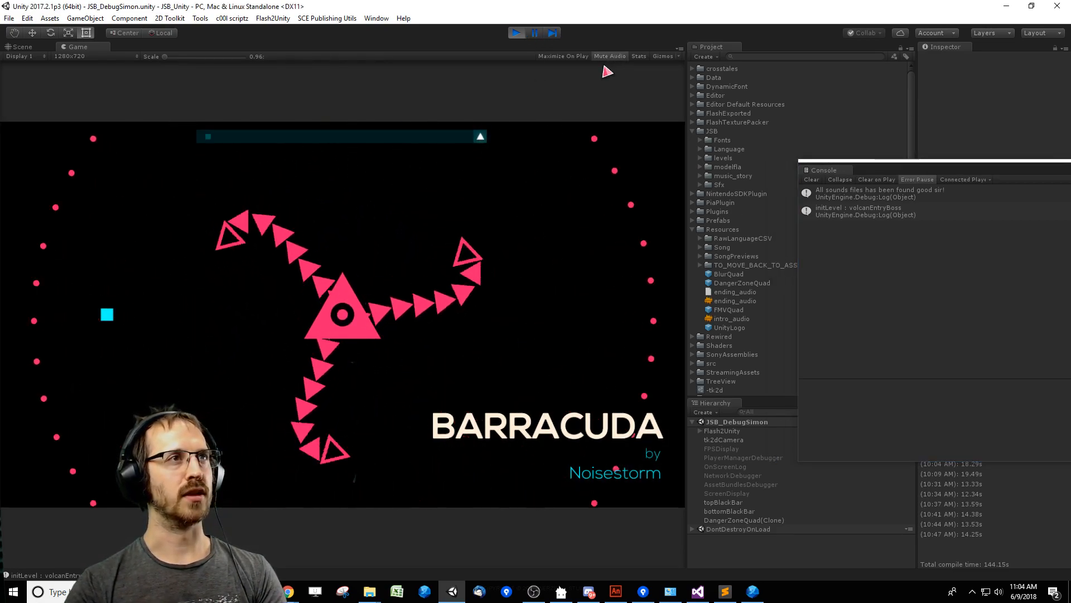
key("Down")
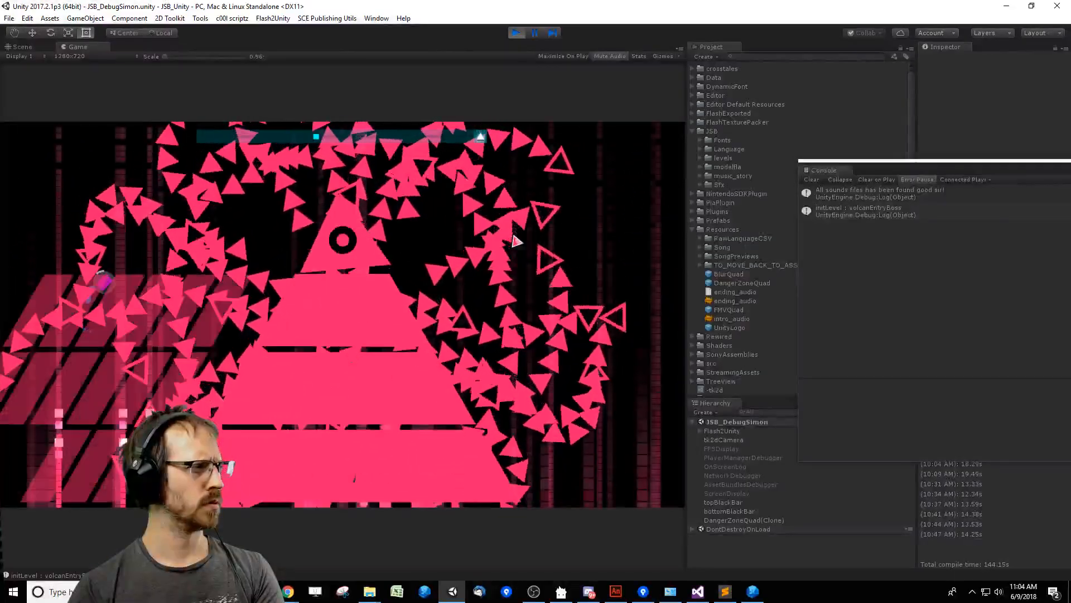
key("Down")
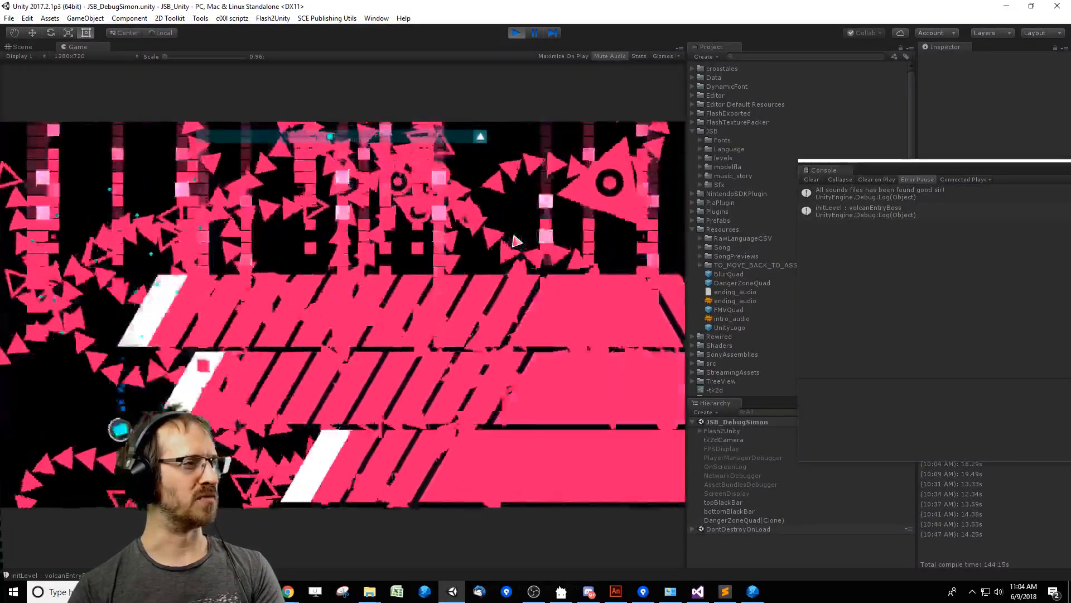
key("Right")
key("Up")
key("Left")
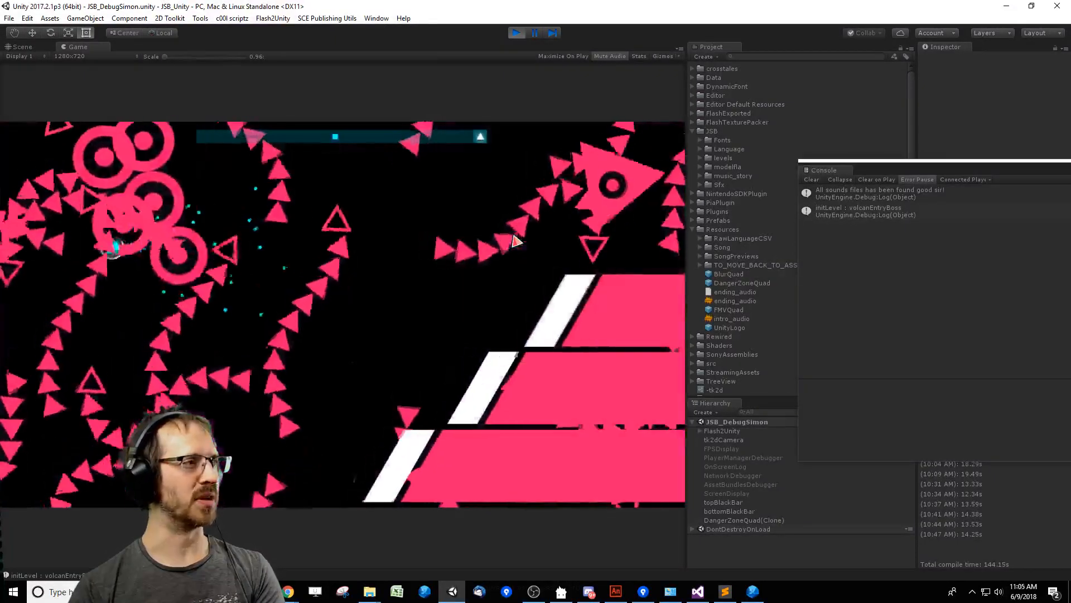
key("Right")
key("Up")
key("Right")
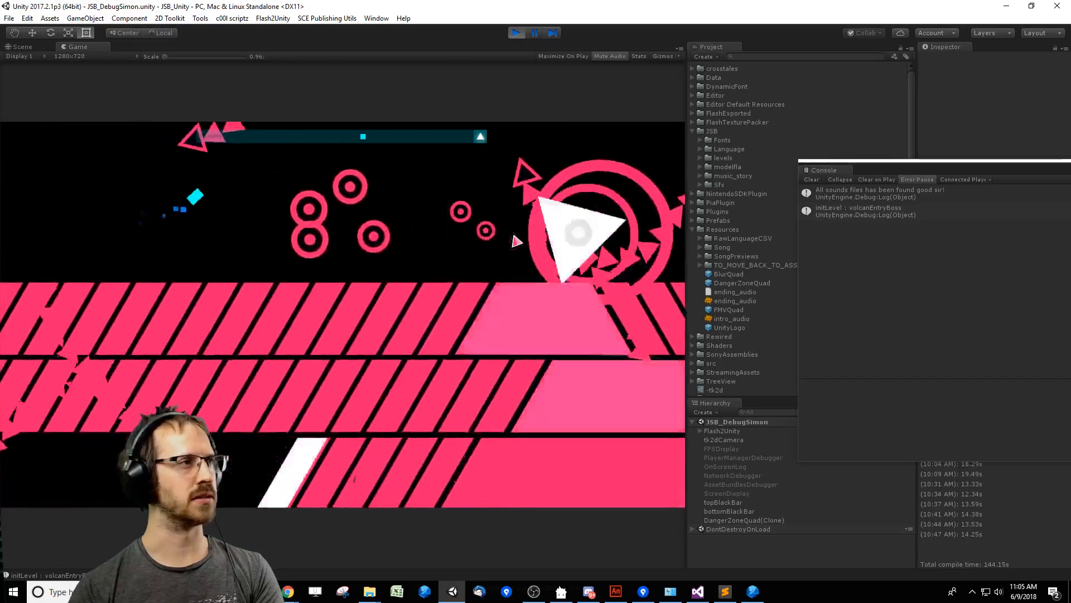
key("Right")
key("Up")
key("Right")
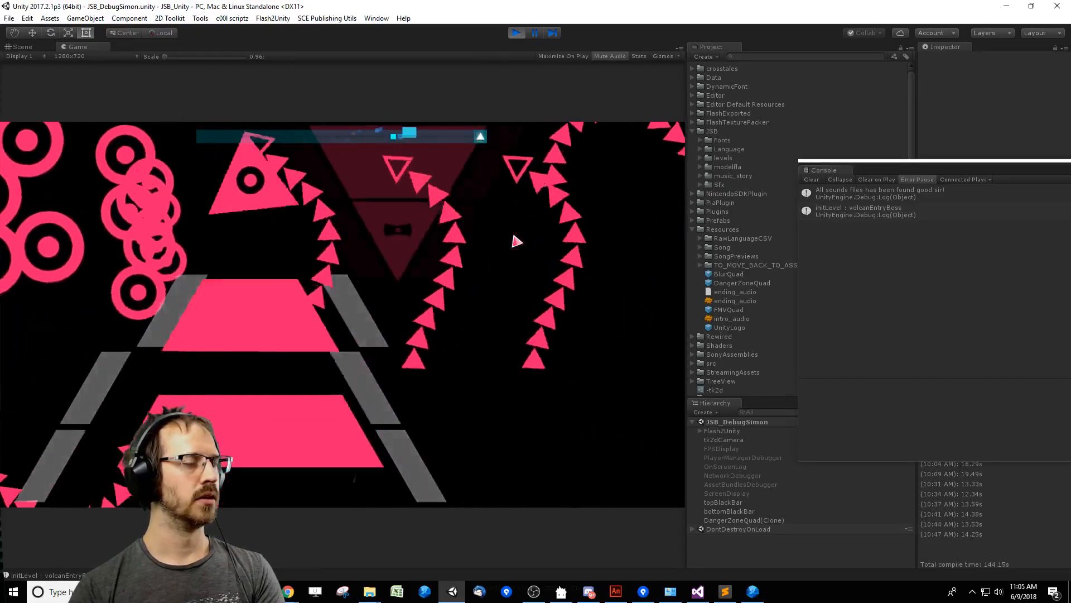
key("Left")
key("Down")
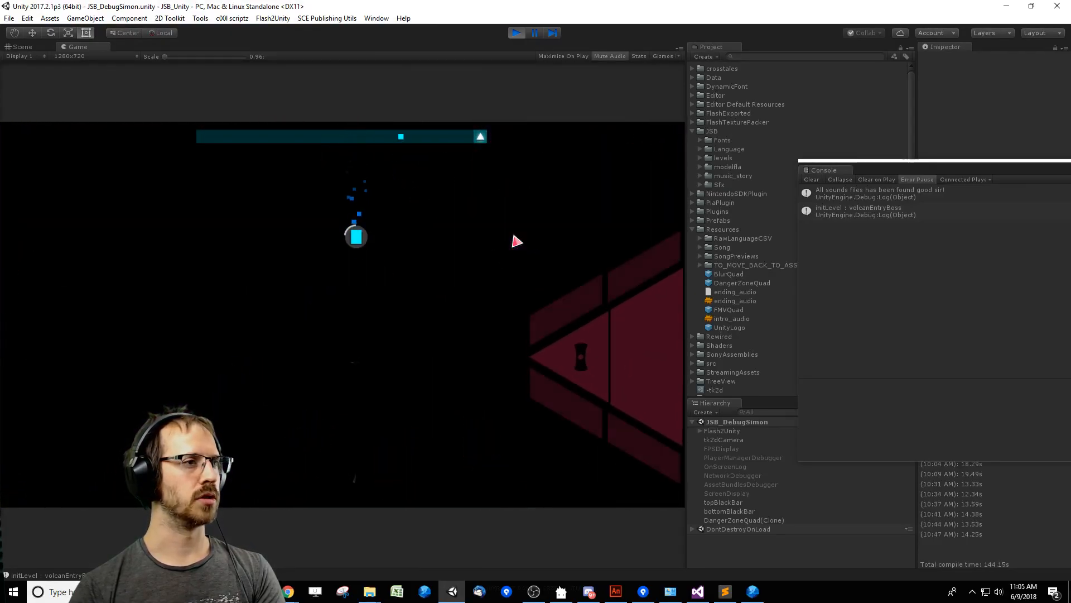
key("Down")
key("Left")
key("Right")
key("Down")
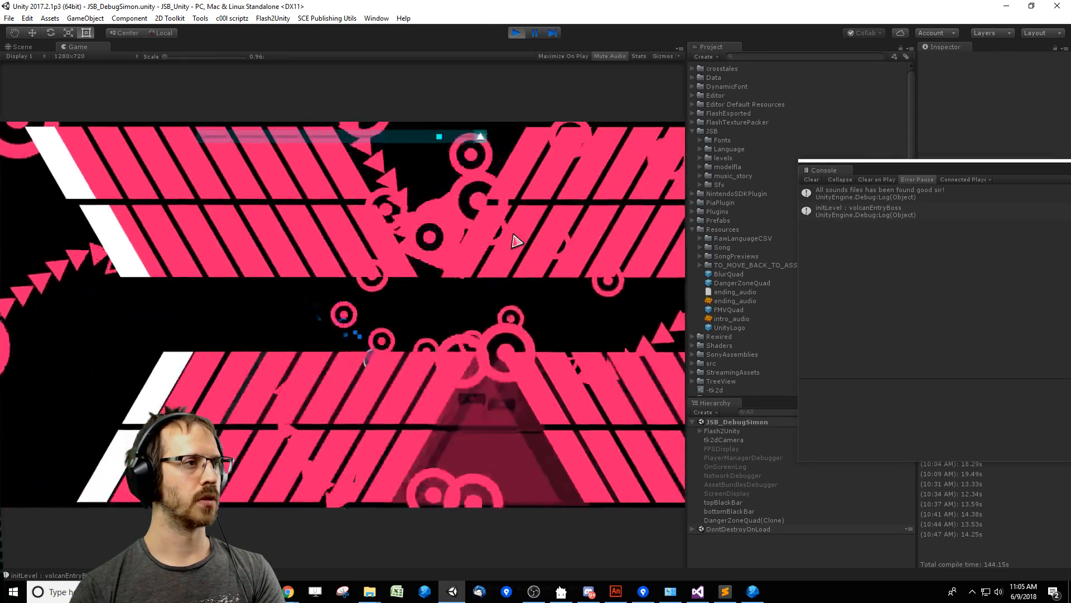
key("Right")
key("Down")
key("Right")
key("Up")
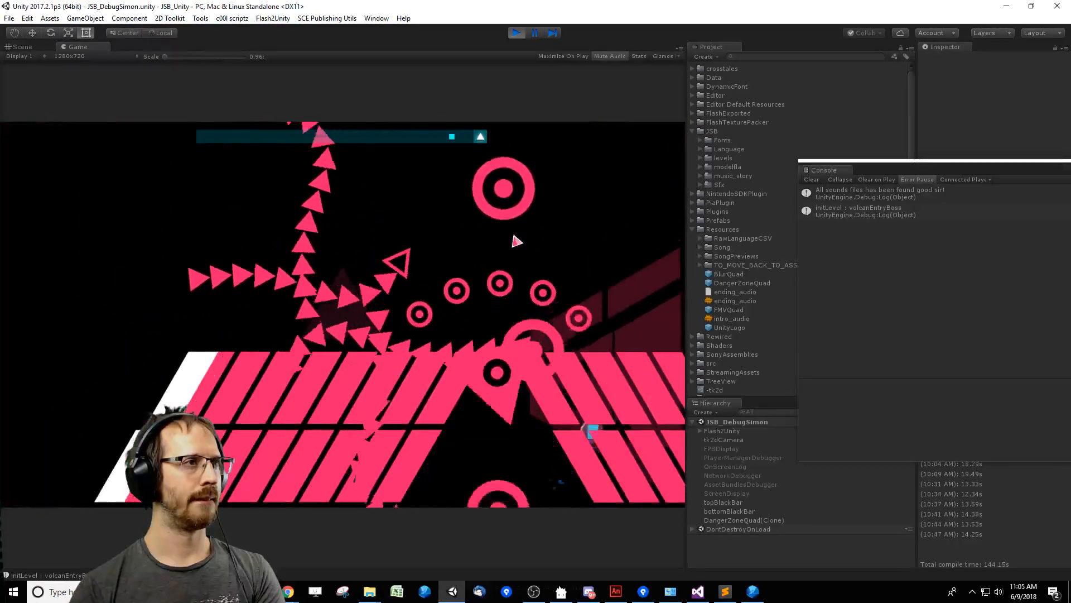
key("Up")
key("Left")
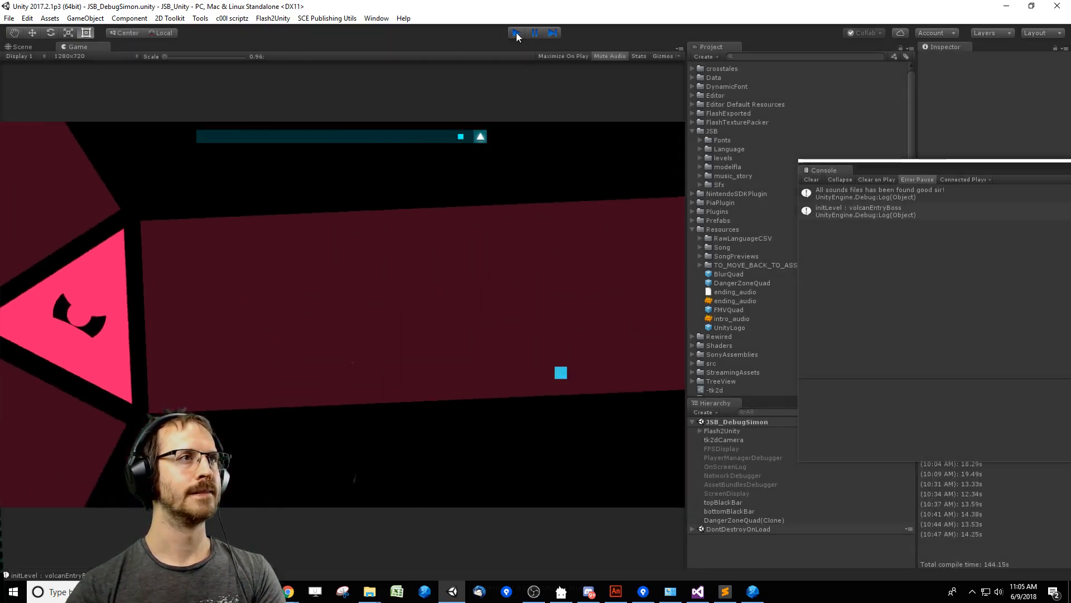
left_click(516, 33)
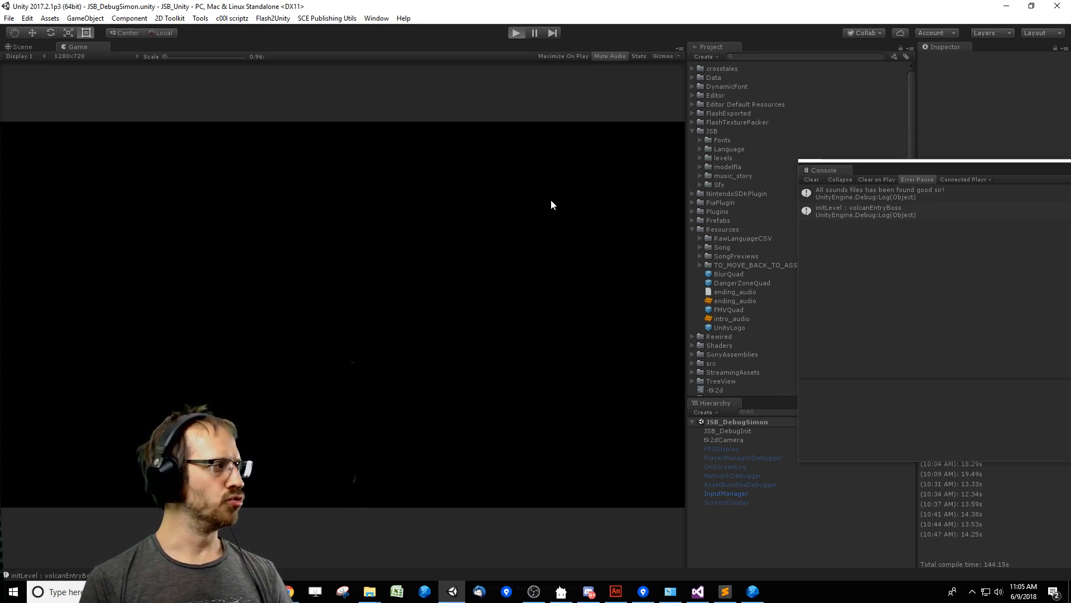
Run the Barracuda level again, steer the player through the attacks to check the big triangle transition, and stop the playback.
key("ctrl+p")
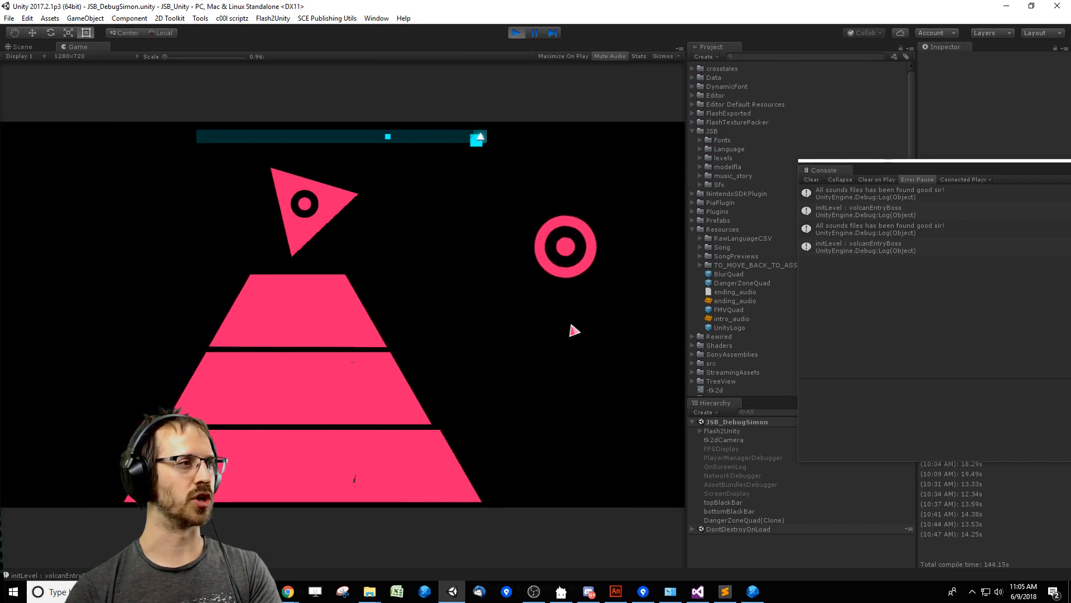
key("Down")
key("Right")
key("Left")
key("Up")
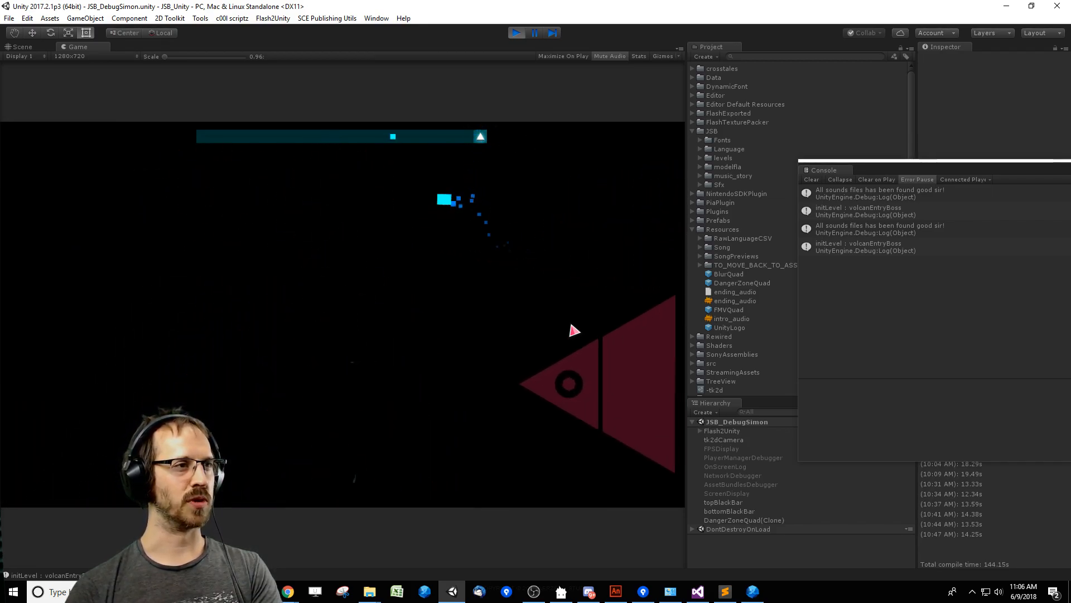
key("Down")
key("Right")
key("Right")
key("Up")
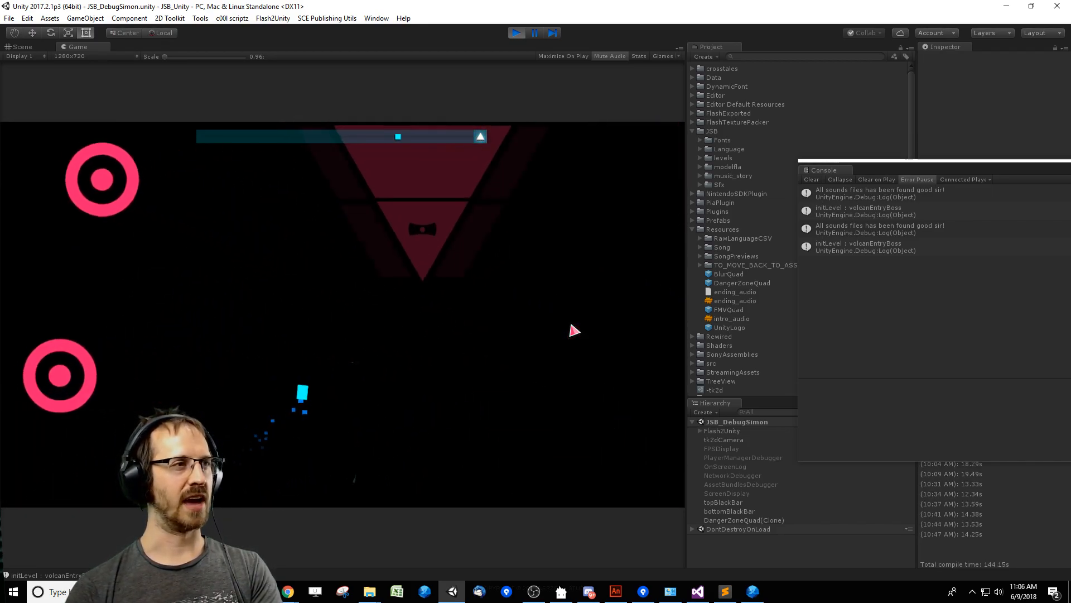
key("Left")
key("Down")
key("Right")
key("Up")
key("Left")
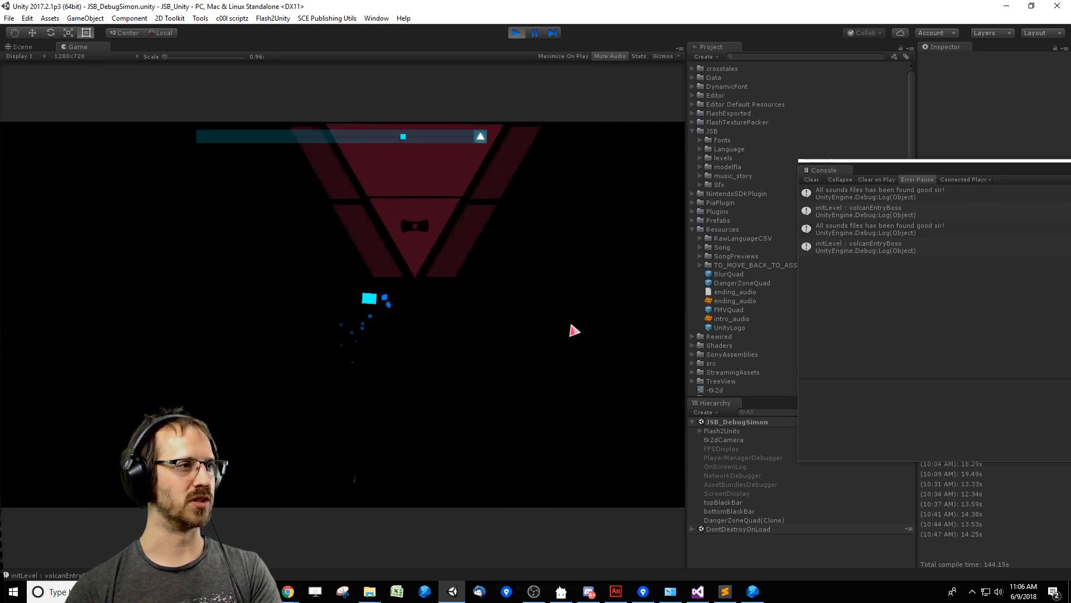
key("Down")
key("Left")
key("Up")
key("Right")
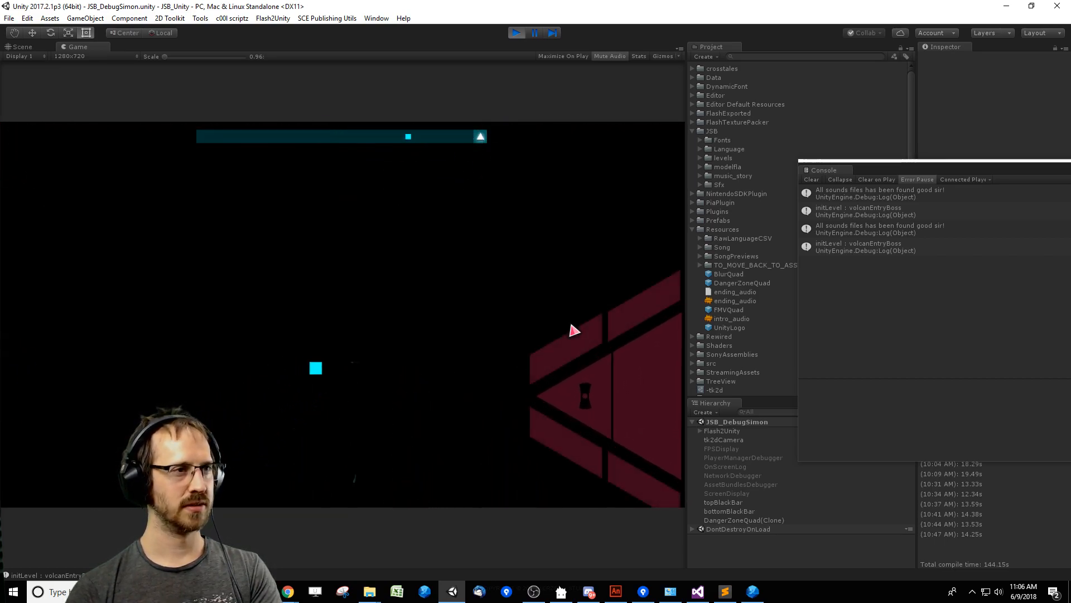
key("Up")
key("Up")
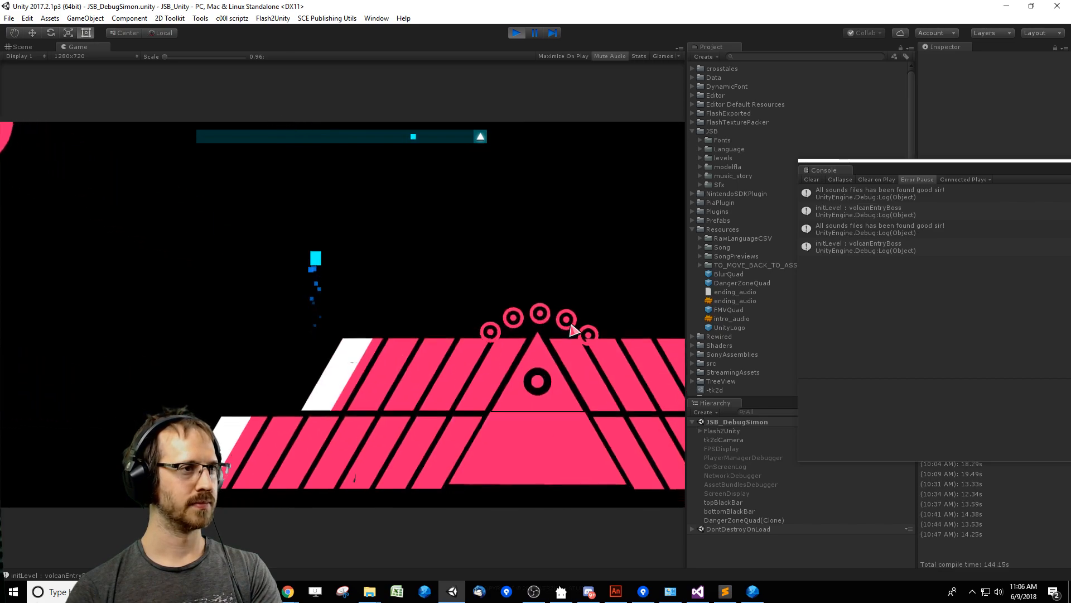
key("Down")
key("Right")
key("Down")
key("Left")
key("Up")
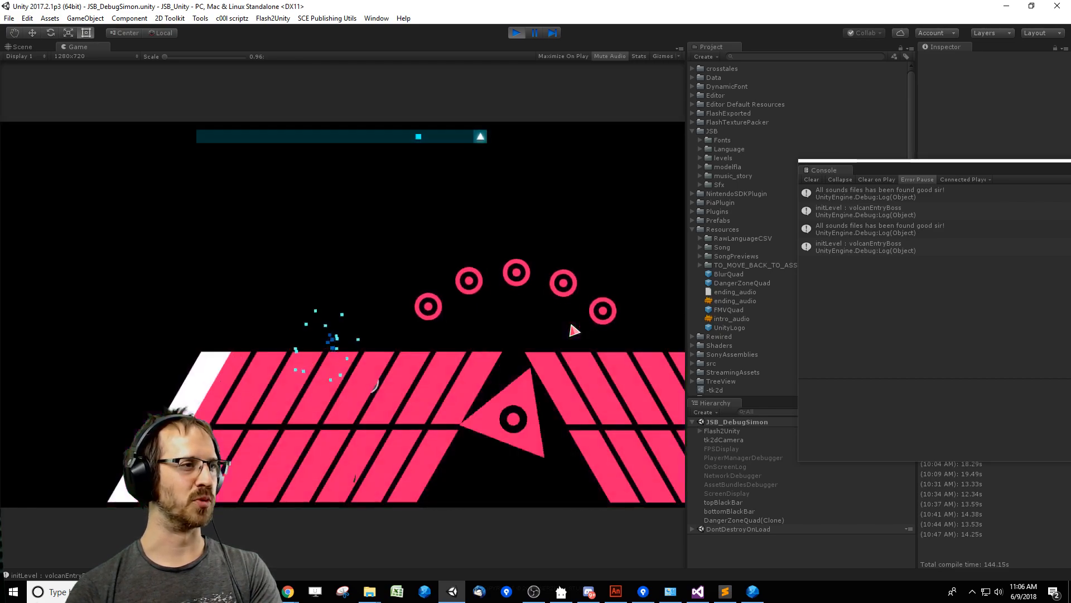
key("Right")
key("Down")
key("Left")
key("Up")
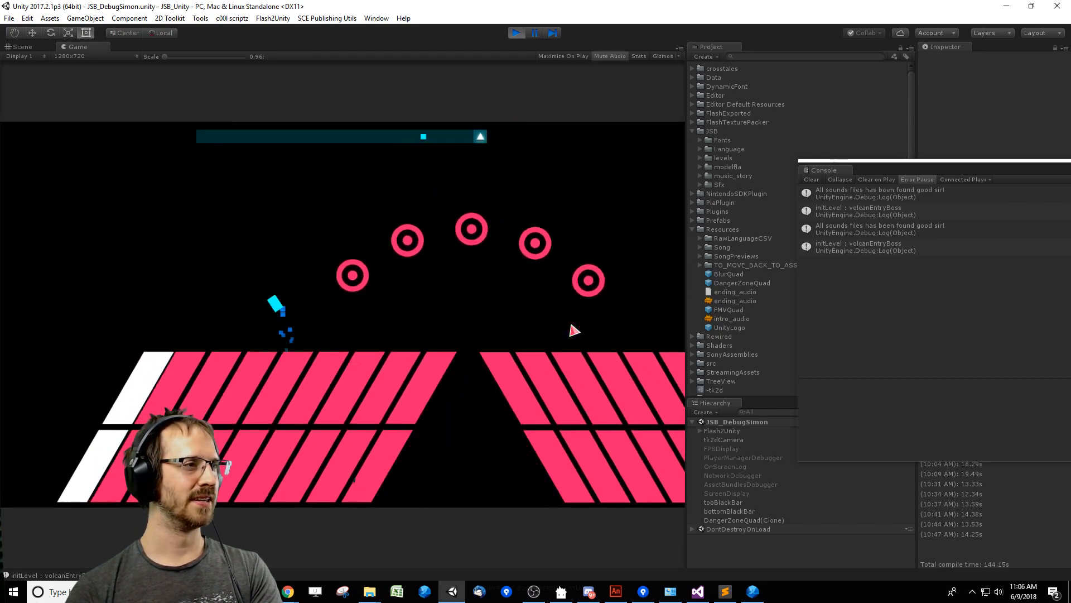
key("Right")
key("Down")
key("Up")
key("Down")
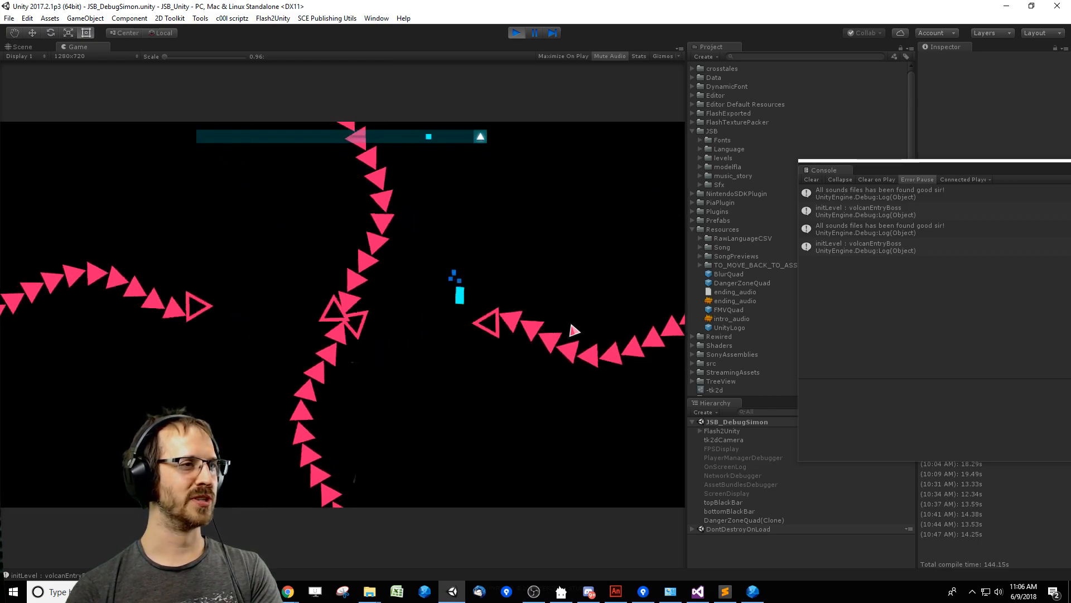
key("Right")
key("Right")
key("Down")
key("Up")
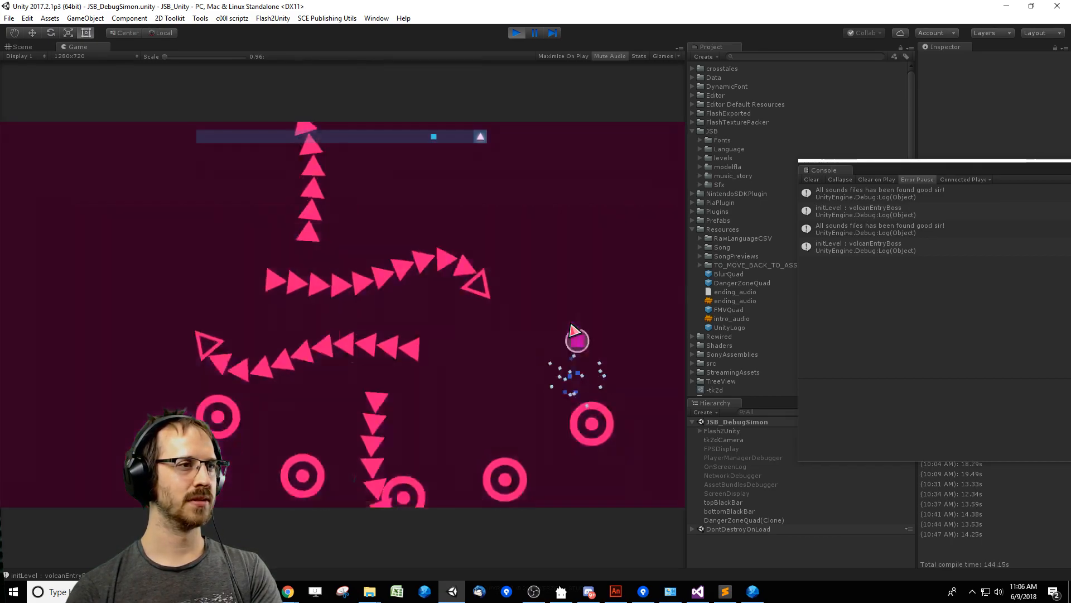
key("Left")
key("Down")
key("Up")
key("Right")
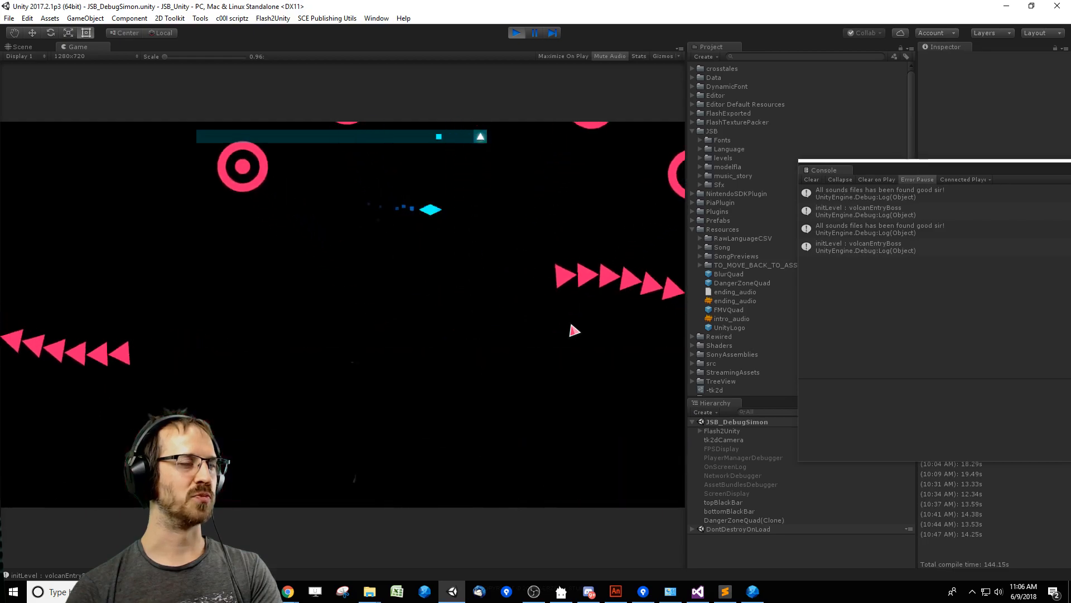
key("Left")
key("Down")
key("Right")
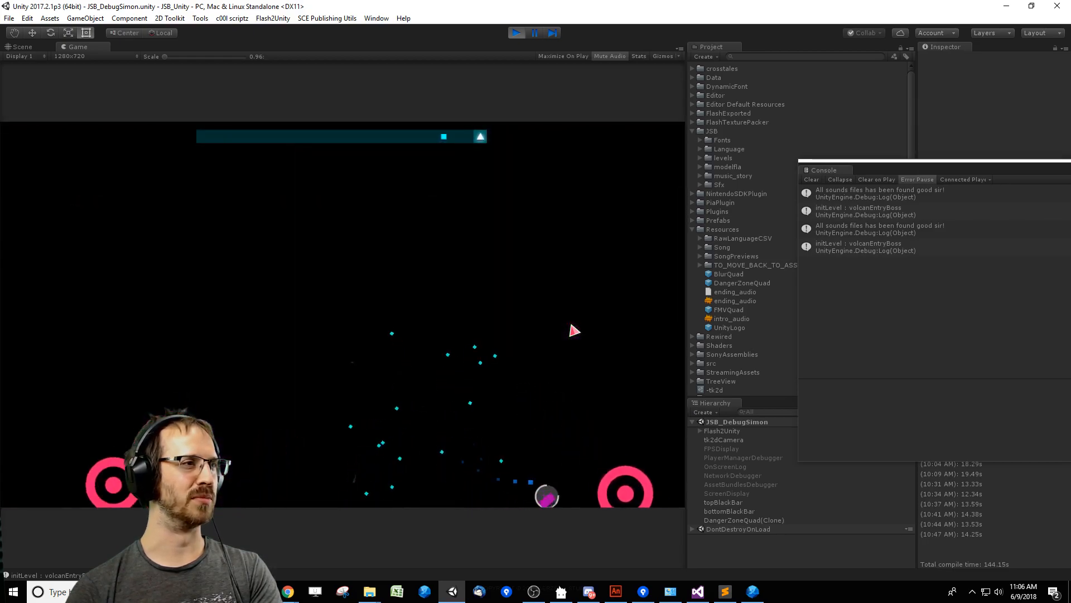
key("Up")
key("Left")
key("Down")
key("Up")
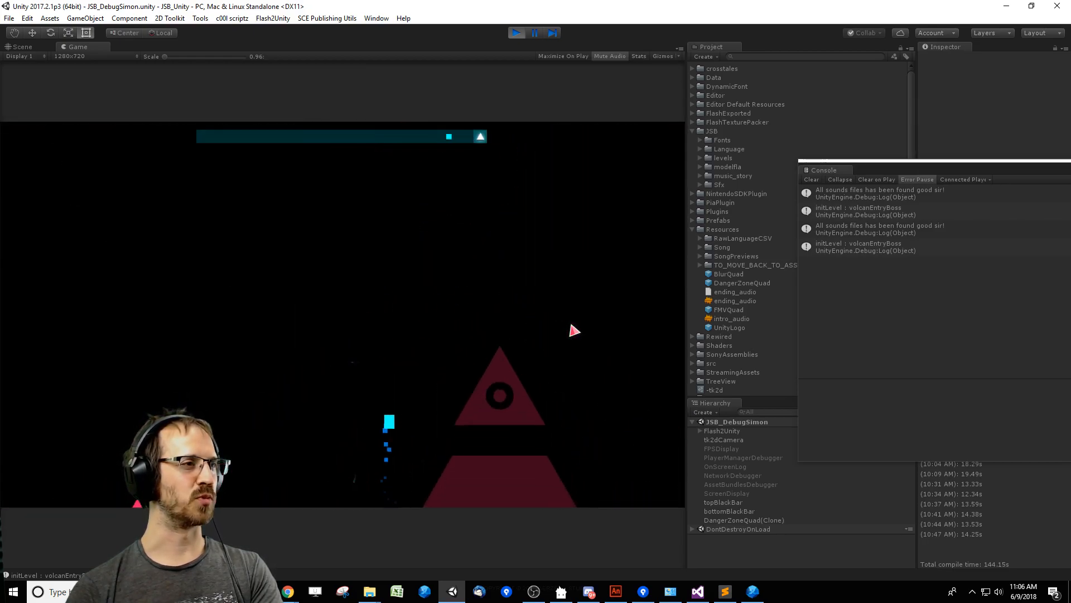
key("Left")
key("Down")
key("Right")
key("Down")
key("Right")
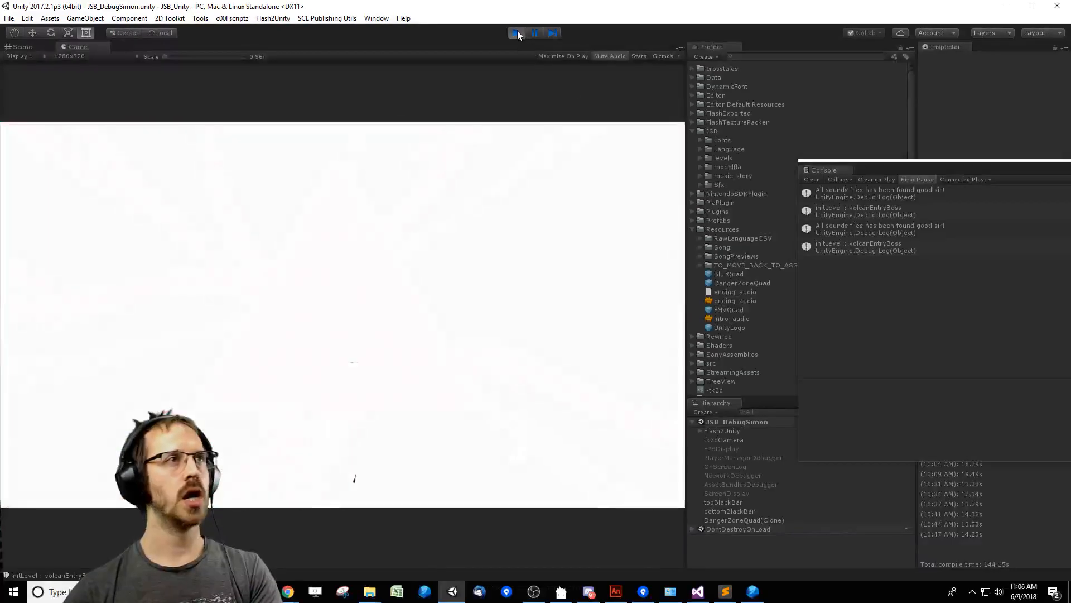
left_click(516, 34)
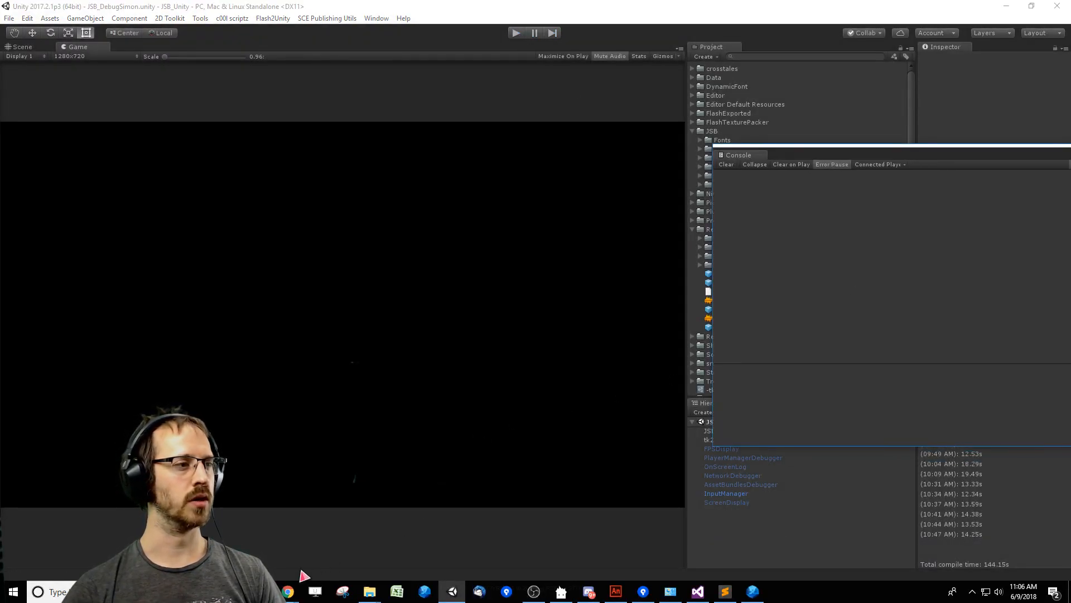
Switch to MantisBT in Chrome and open the assigned issue "Add warning on ending of barracuda".
mouse_move(288, 591)
left_click(261, 550)
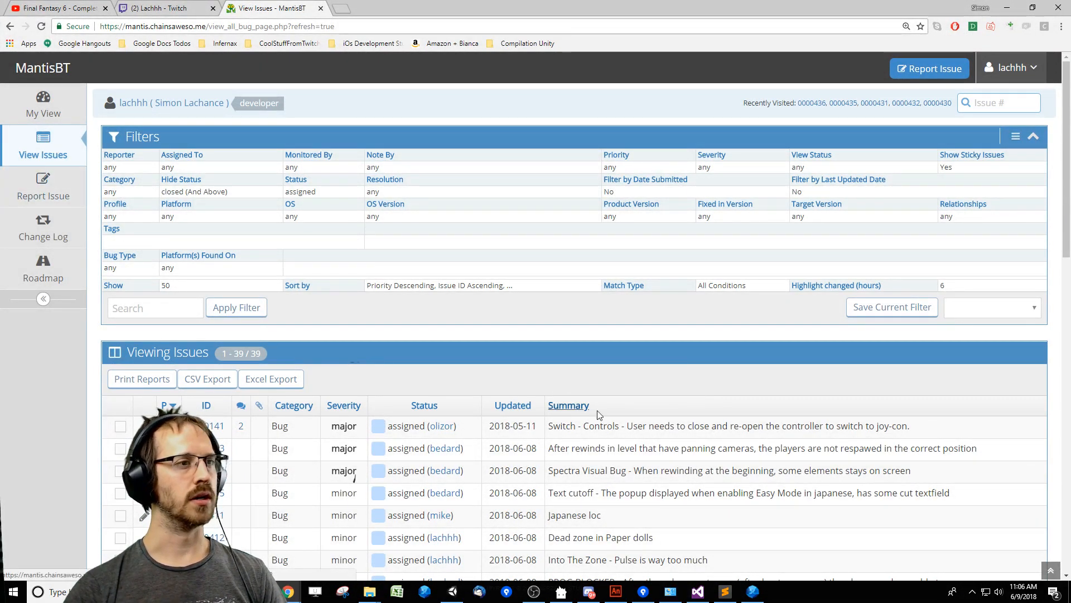
scroll(692, 362, "down", 2)
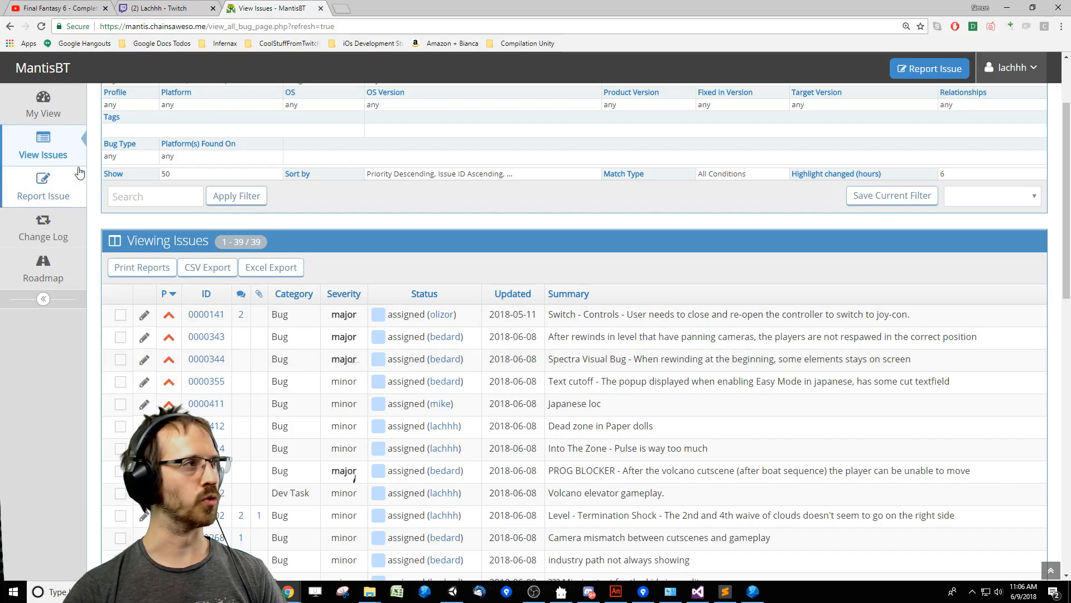
left_click(43, 105)
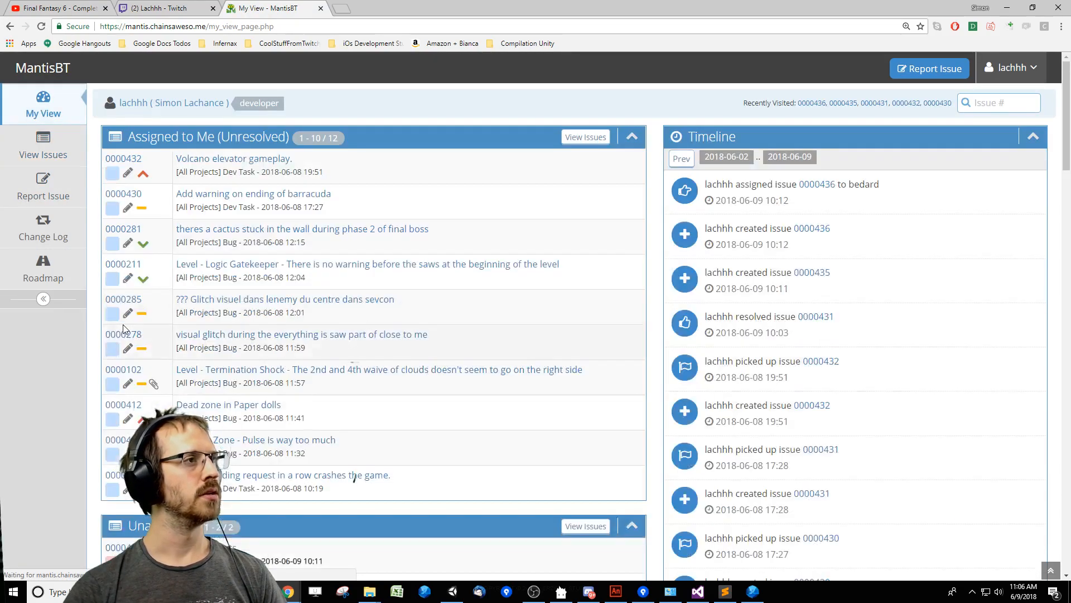
left_click(248, 194)
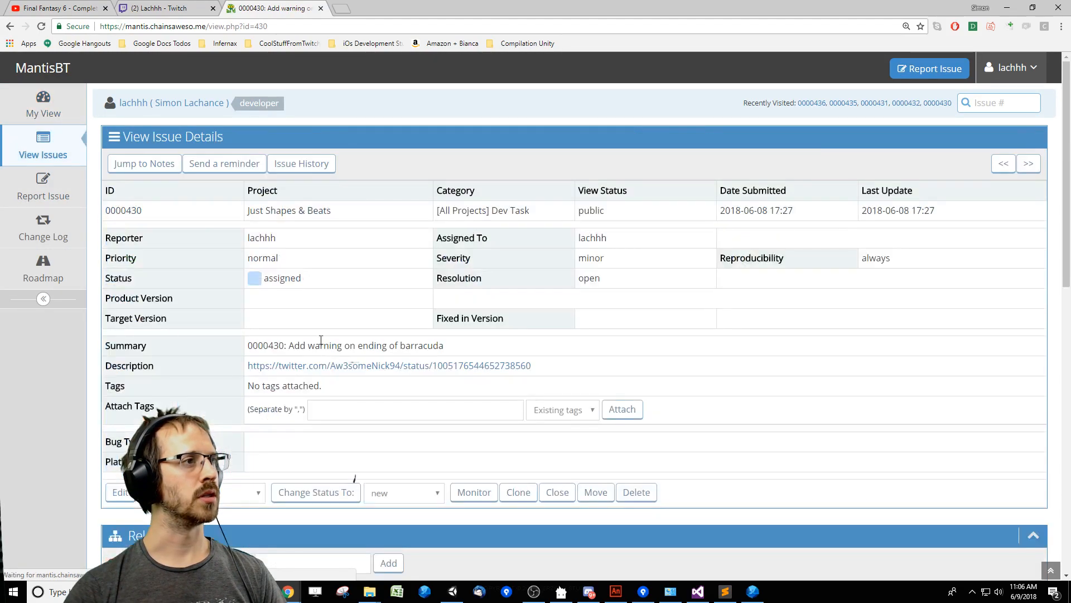
Change the status of the Barracuda warning issue to resolved.
left_click(404, 492)
left_click(394, 557)
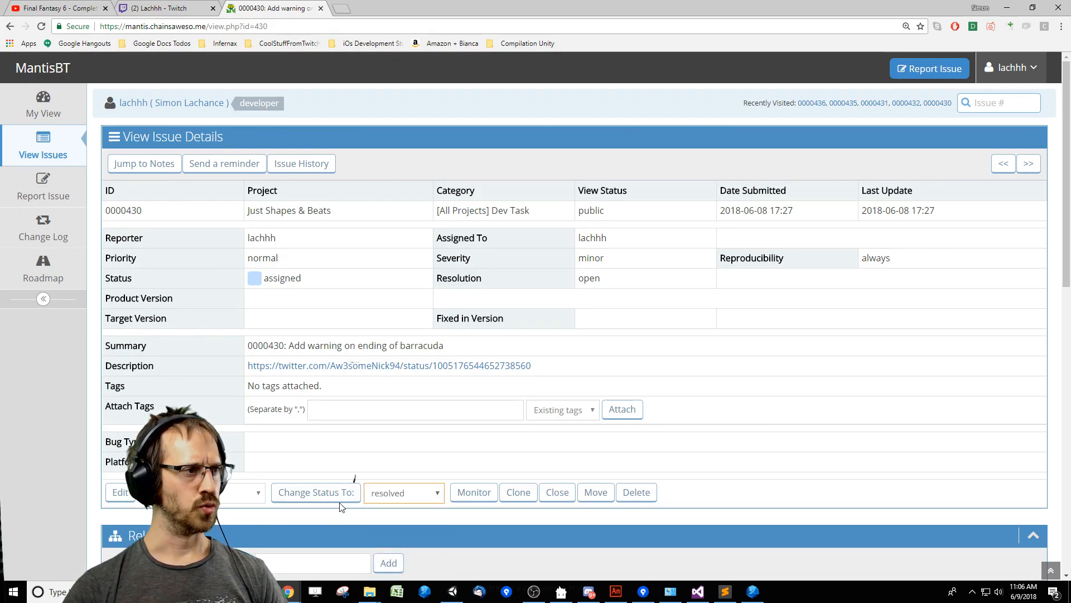
left_click(316, 492)
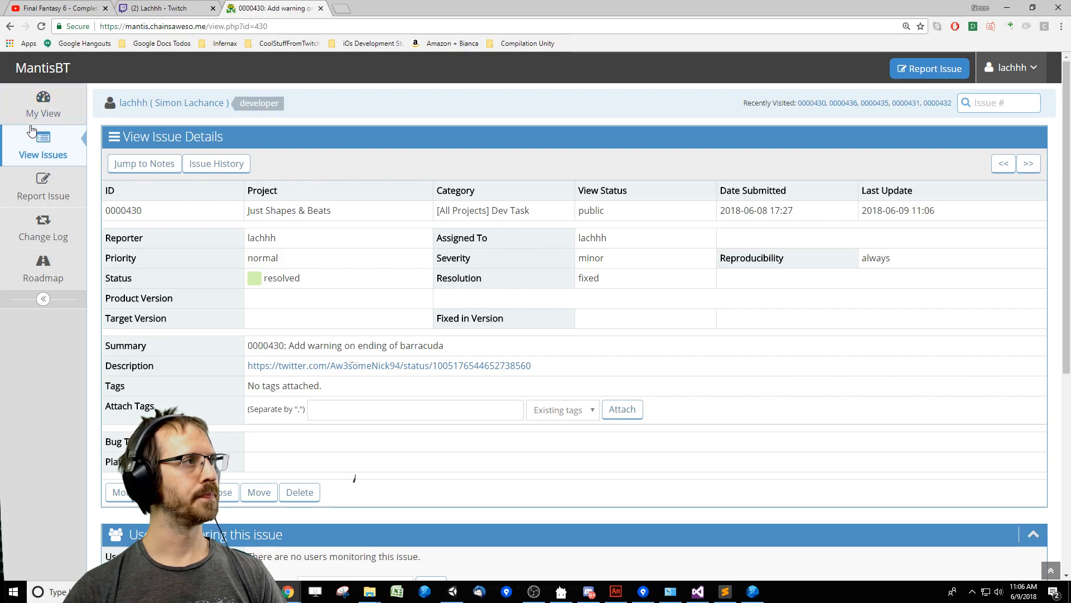
Review the remaining unresolved issues in My View and close the MantisBT page.
left_click(37, 114)
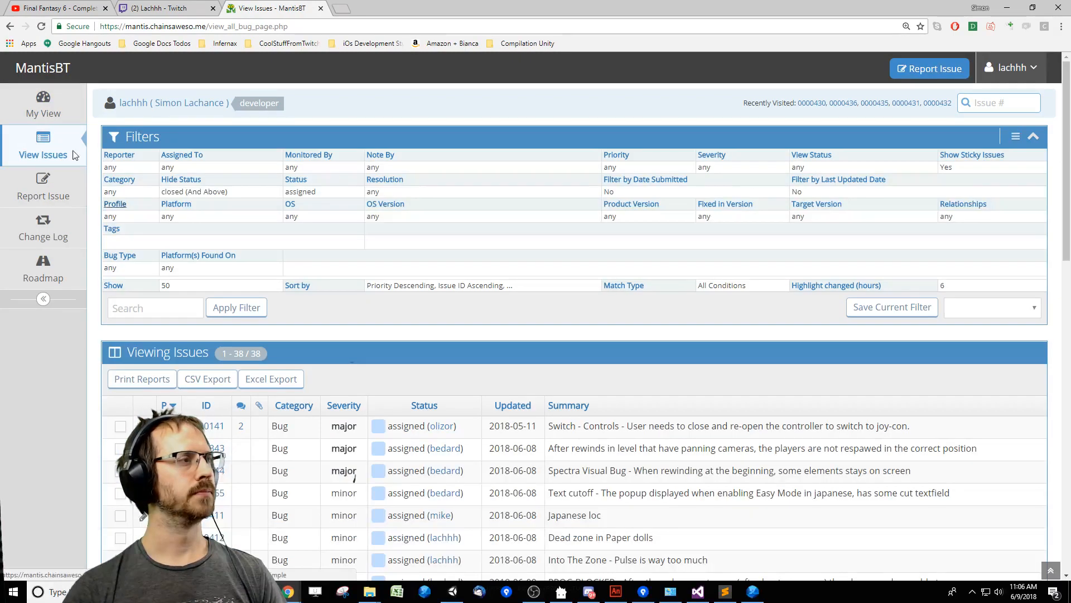
left_click(43, 107)
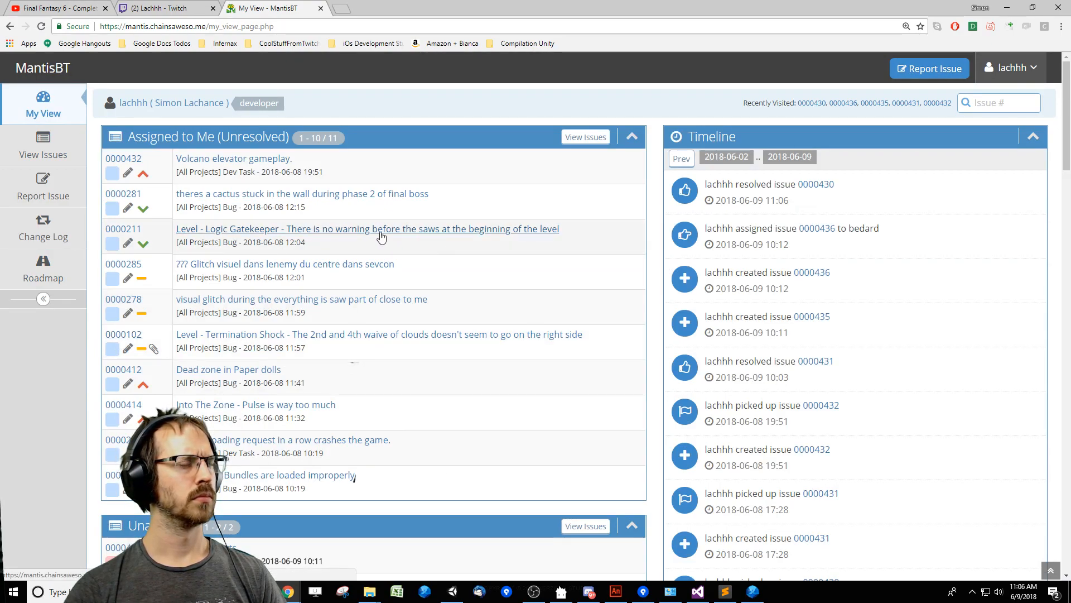
left_click(321, 8)
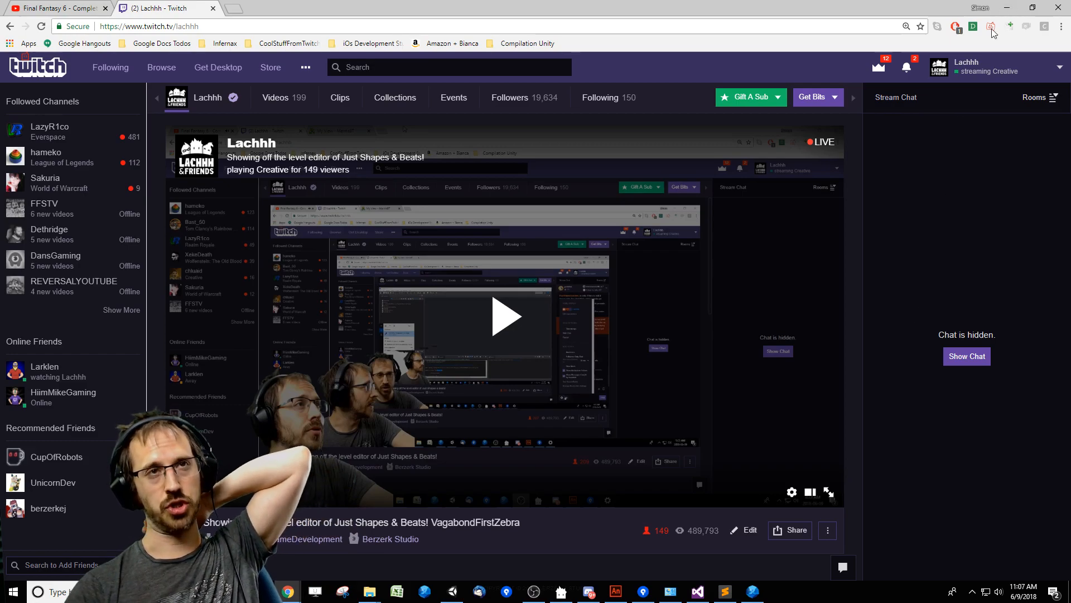
left_click(1009, 8)
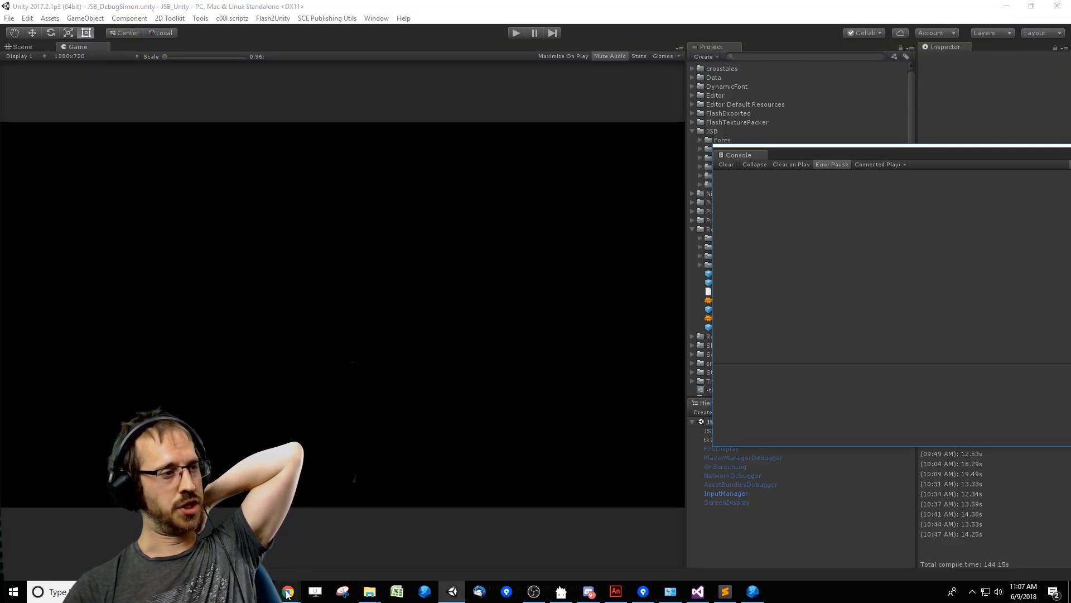
left_click(346, 522)
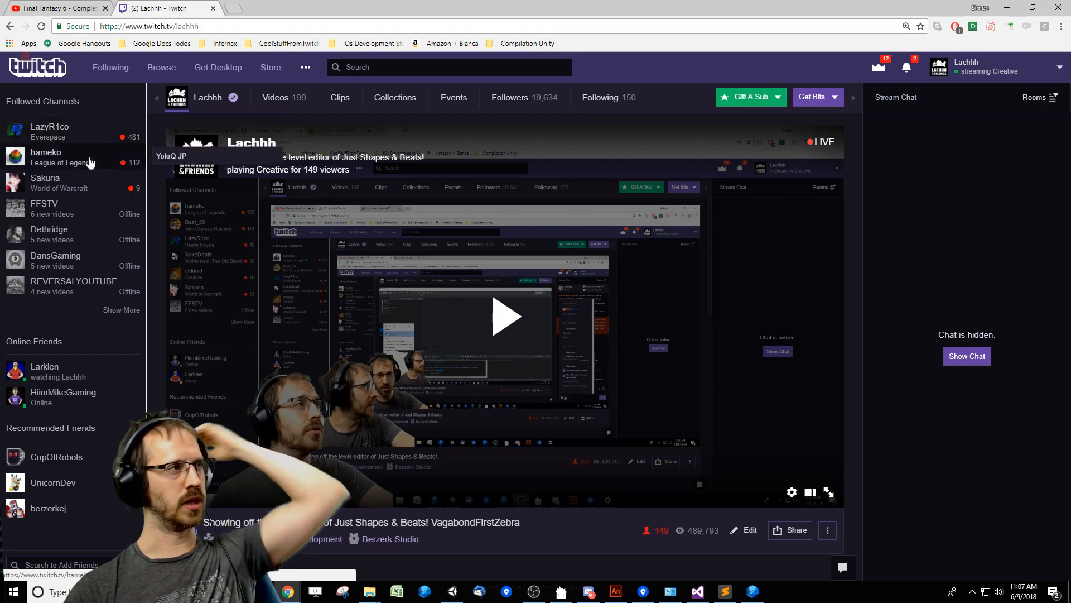
mouse_move(141, 287)
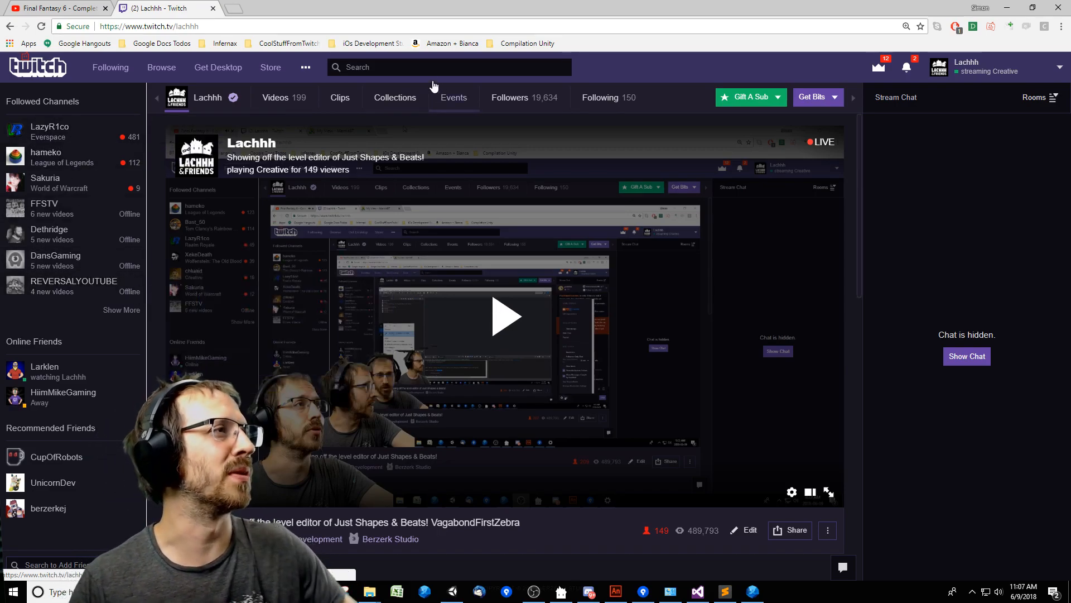
Search Twitch for "just" and open the Just Shapes & Beats game directory with its live channels.
left_click(424, 67)
type("j")
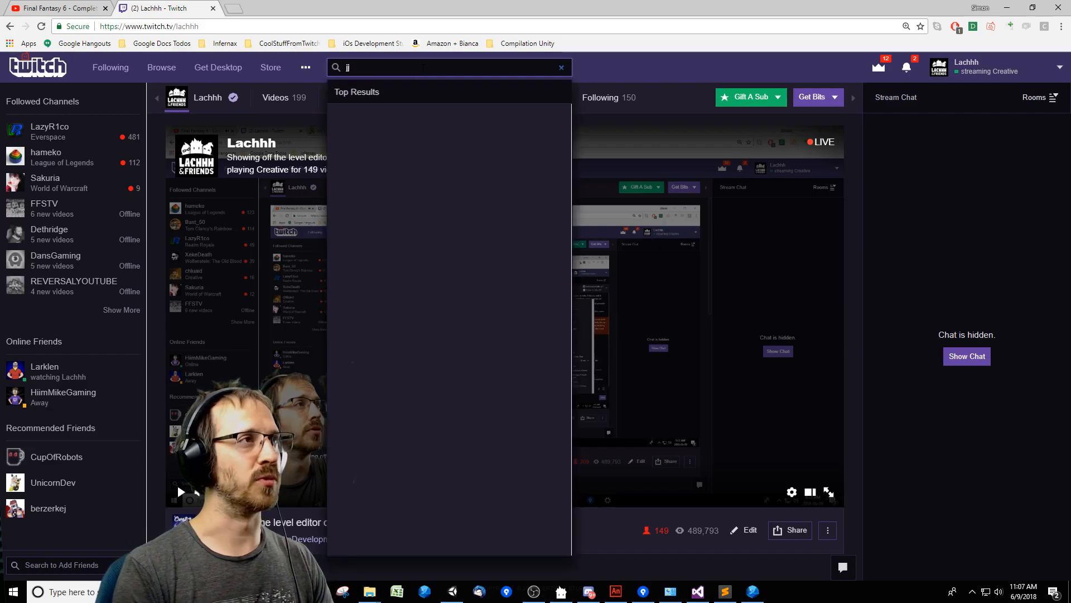
type("ust")
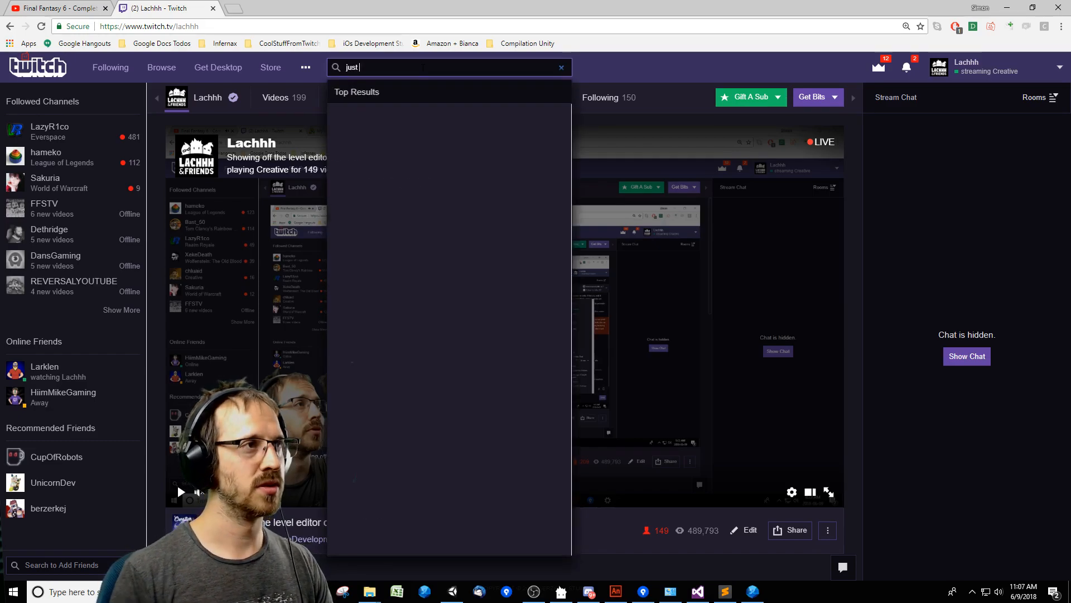
left_click(413, 180)
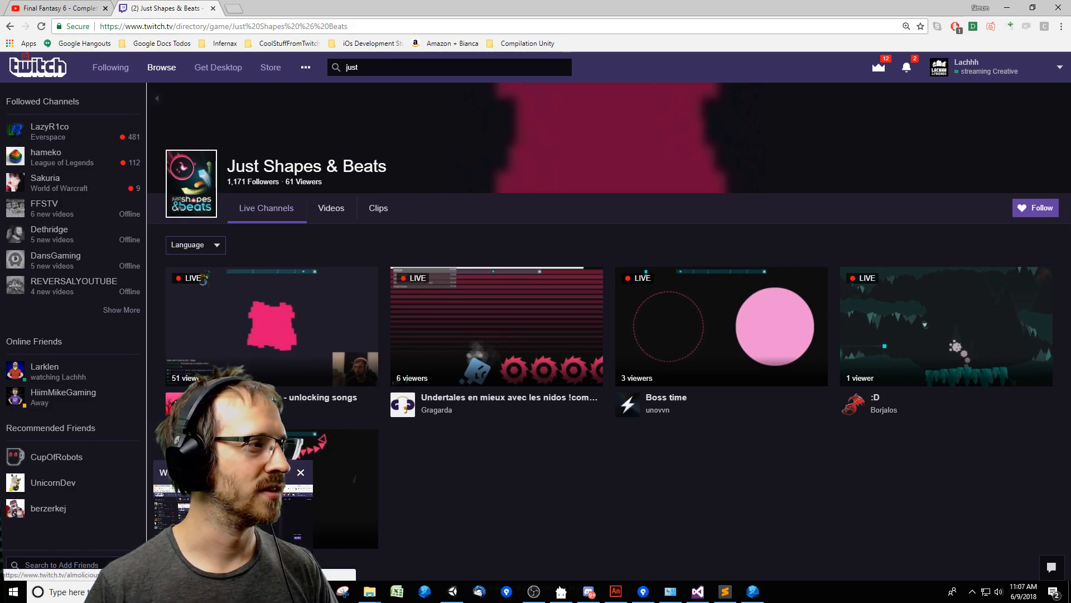
Open the videos page of the first live channel, titled "unlocking songs", and select the channel name in the page address.
right_click(225, 411)
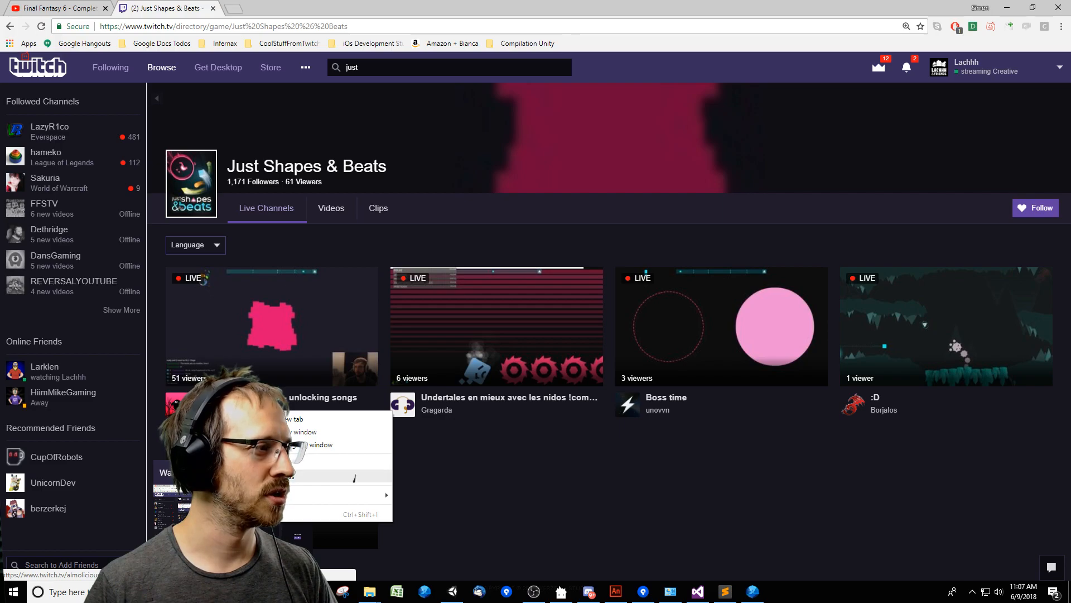
left_click(224, 409)
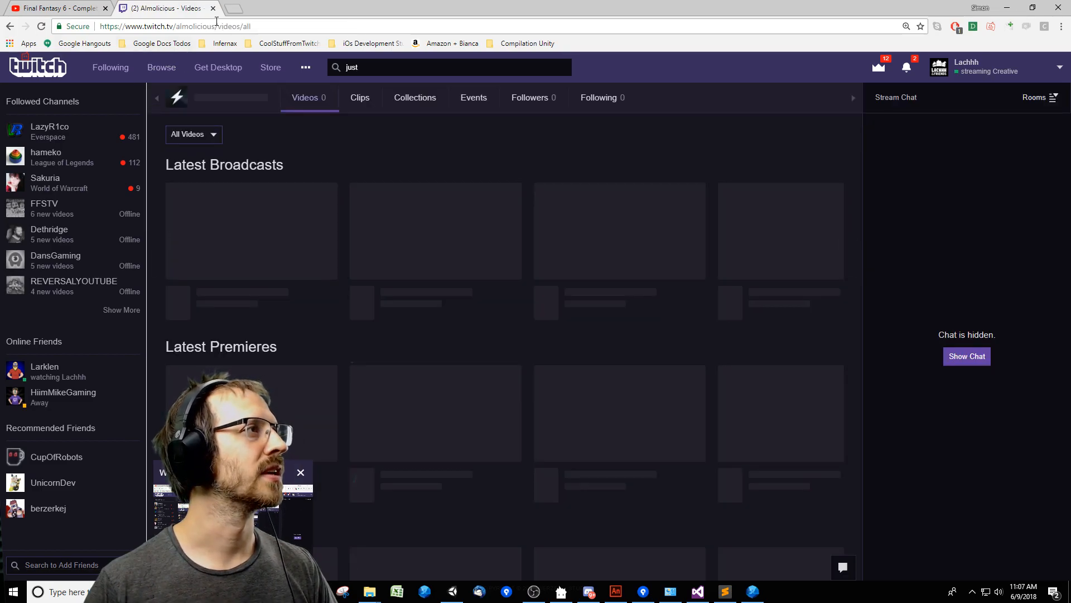
double_click(215, 26)
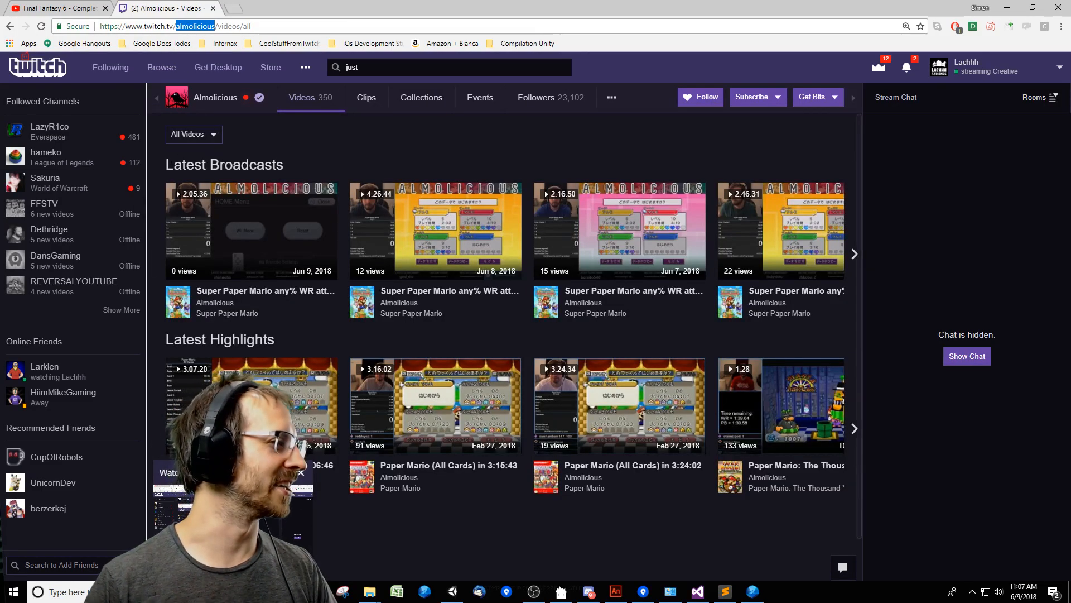